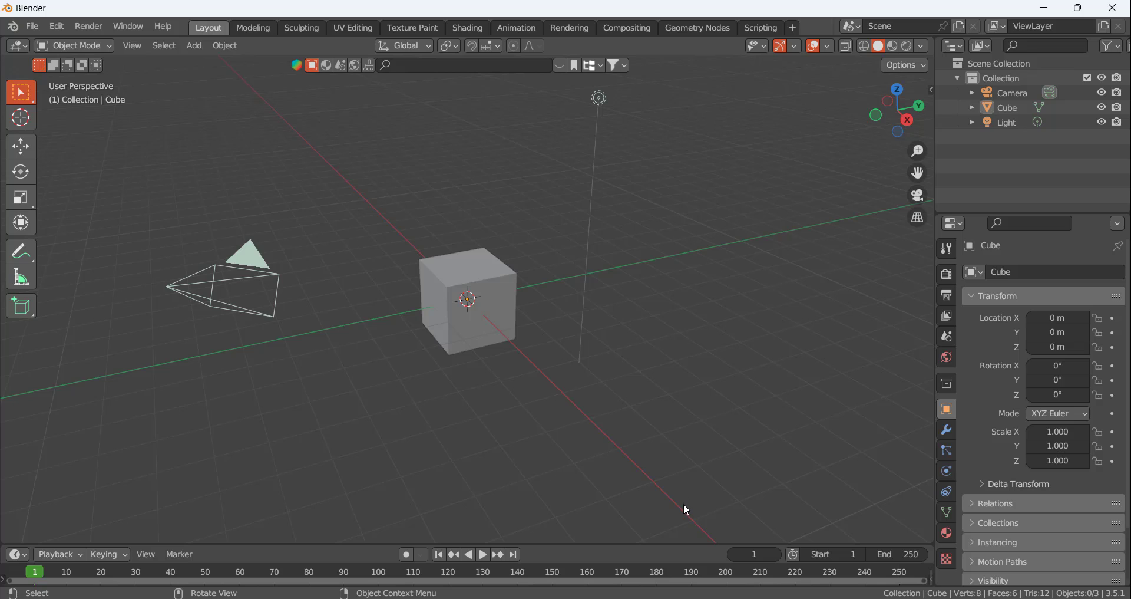
Switch to VLC media player, play the opening of the reference video TikTok - Make Your Day.mp4, rewind it and close the player
left_click(657, 597)
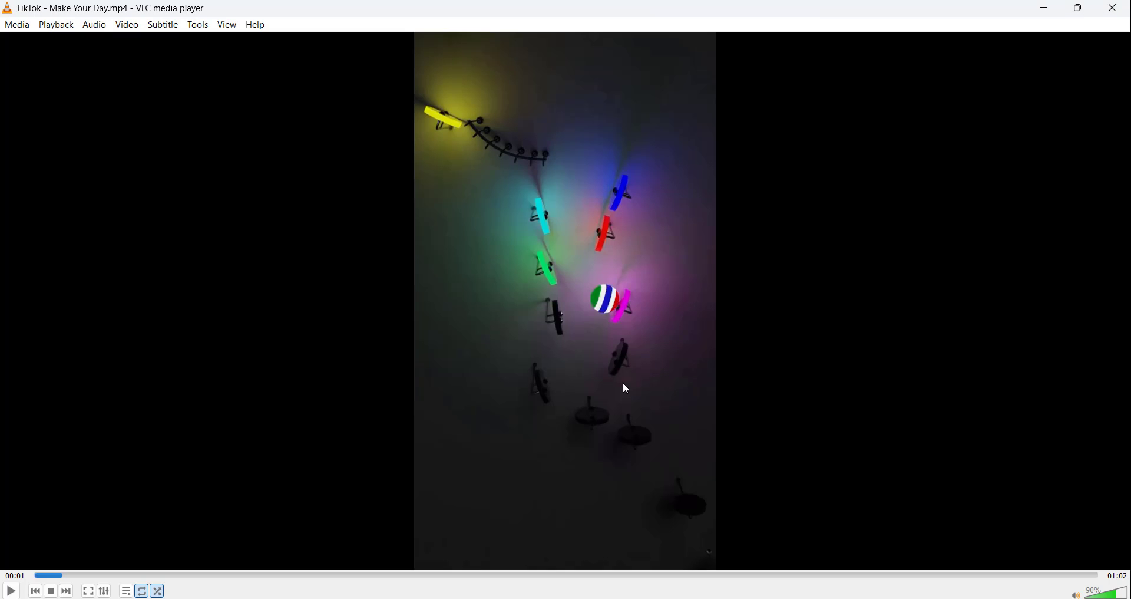
left_click(34, 589)
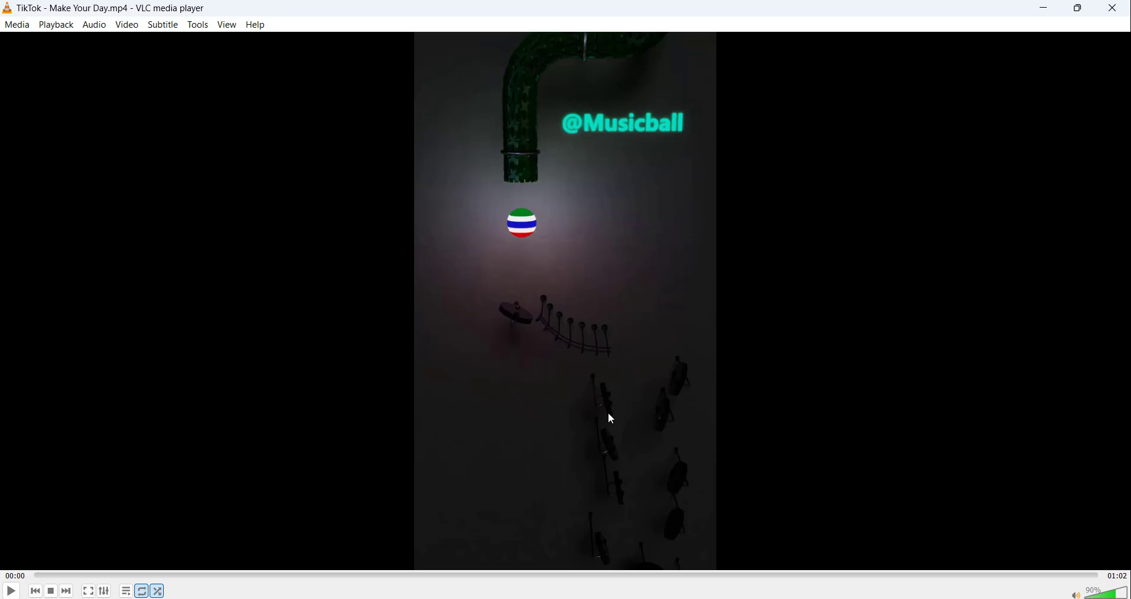
left_click(13, 592)
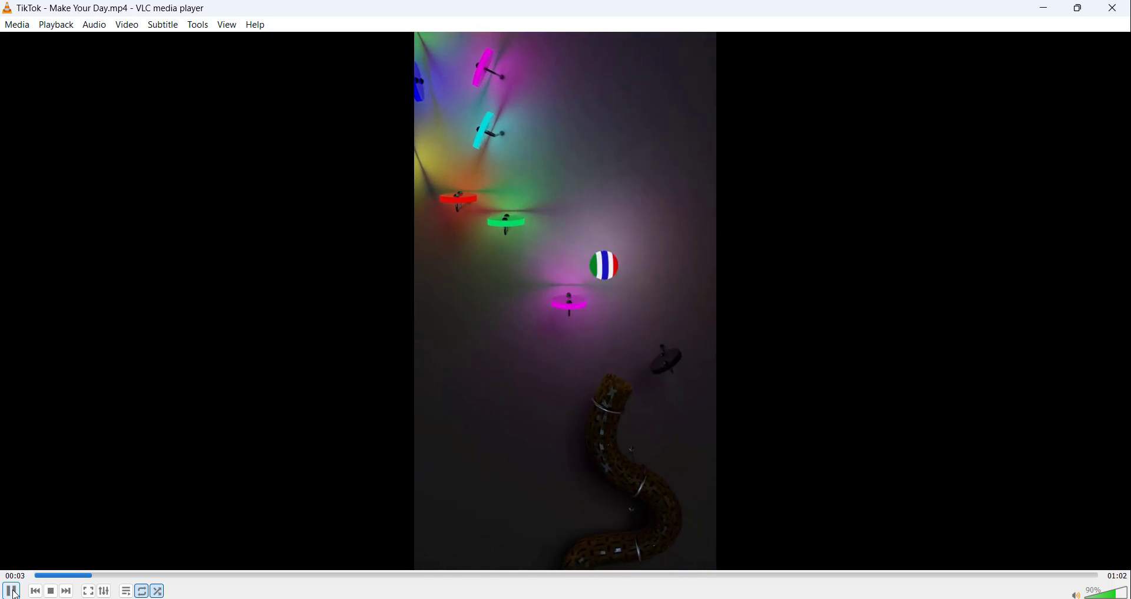
left_click(13, 592)
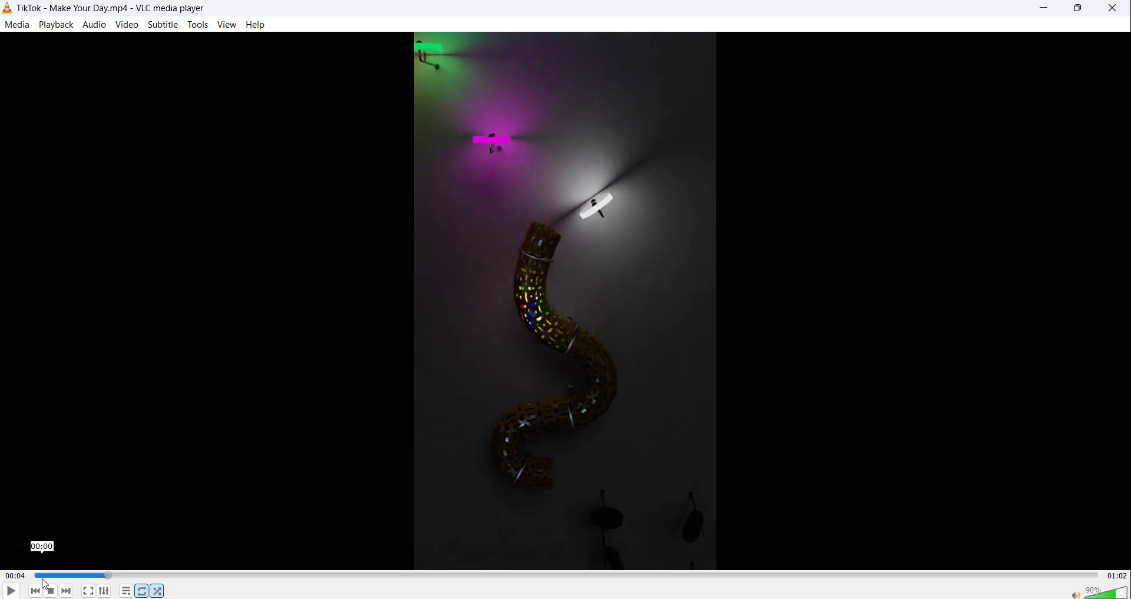
left_click(43, 580)
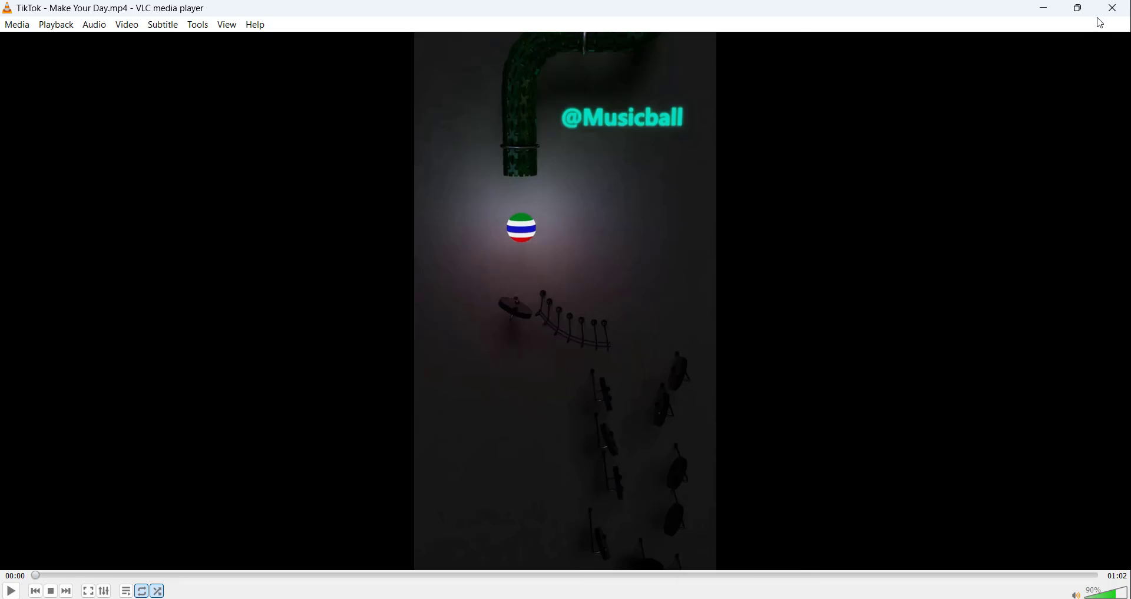
left_click(1116, 9)
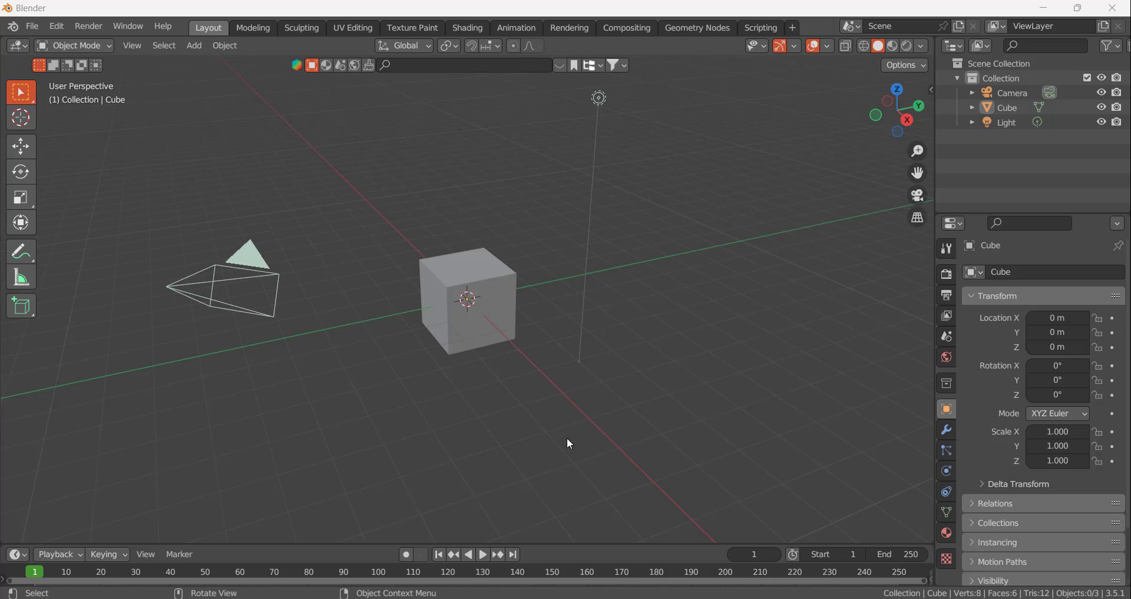
Delete the default cube and light from the scene, keeping the camera
left_click_drag(187, 166, 565, 450)
left_click_drag(343, 109, 698, 398)
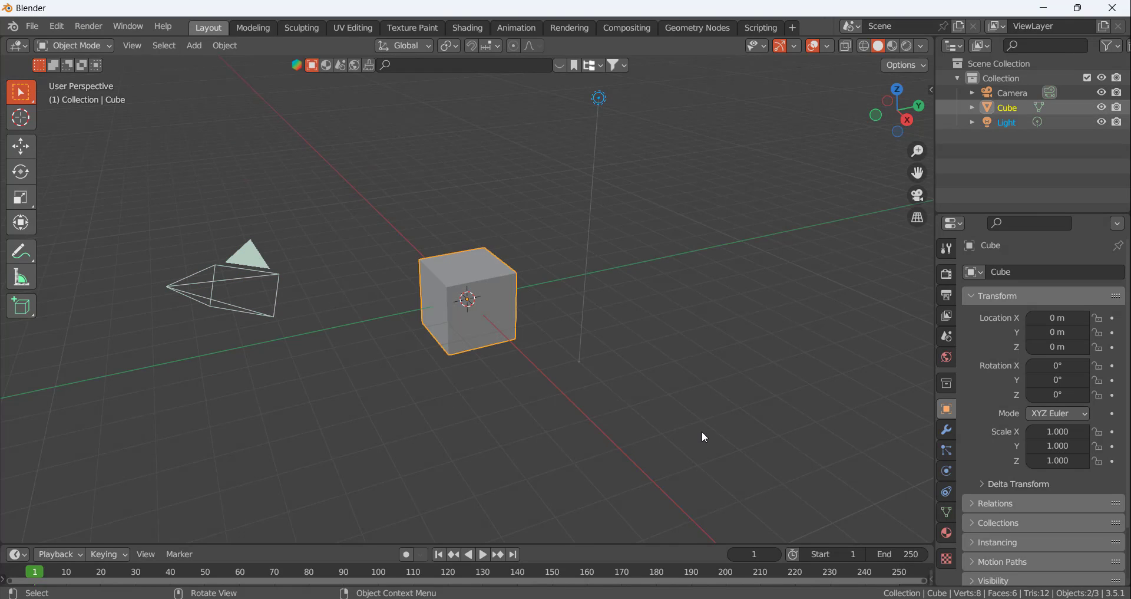
key("x")
left_click(691, 435)
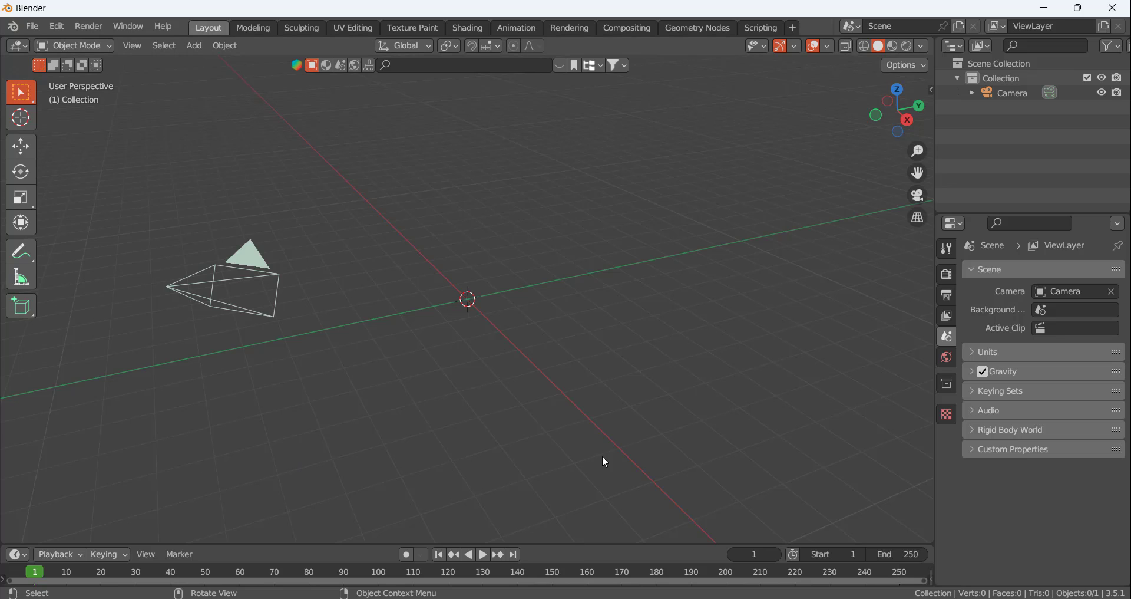
Split the 3D viewport horizontally and change the new lower area to the Video Sequencer
right_click(605, 541)
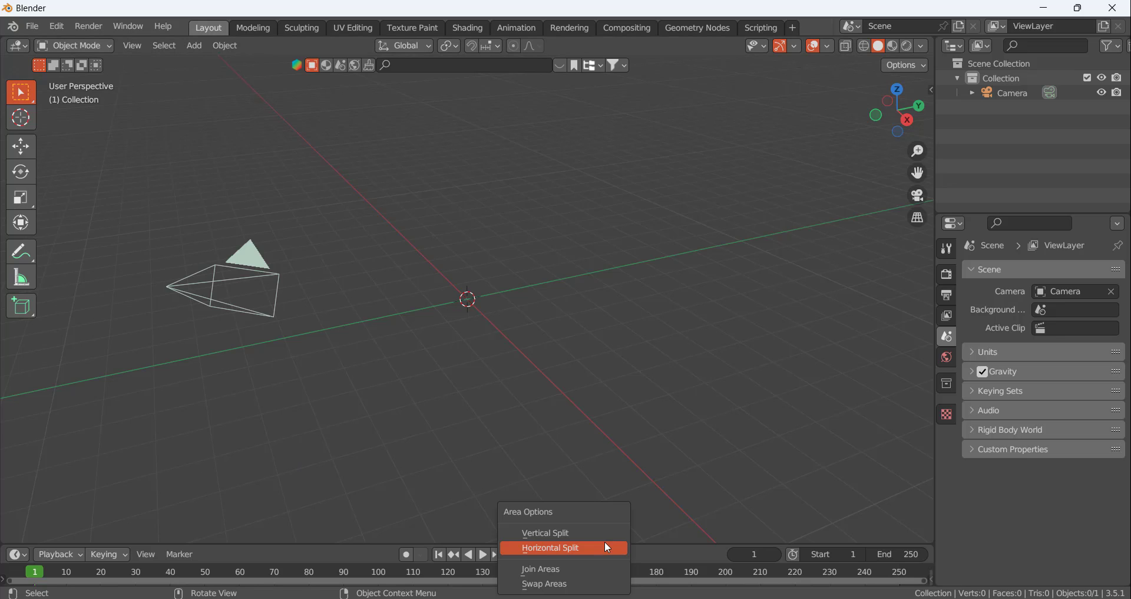
right_click(654, 543)
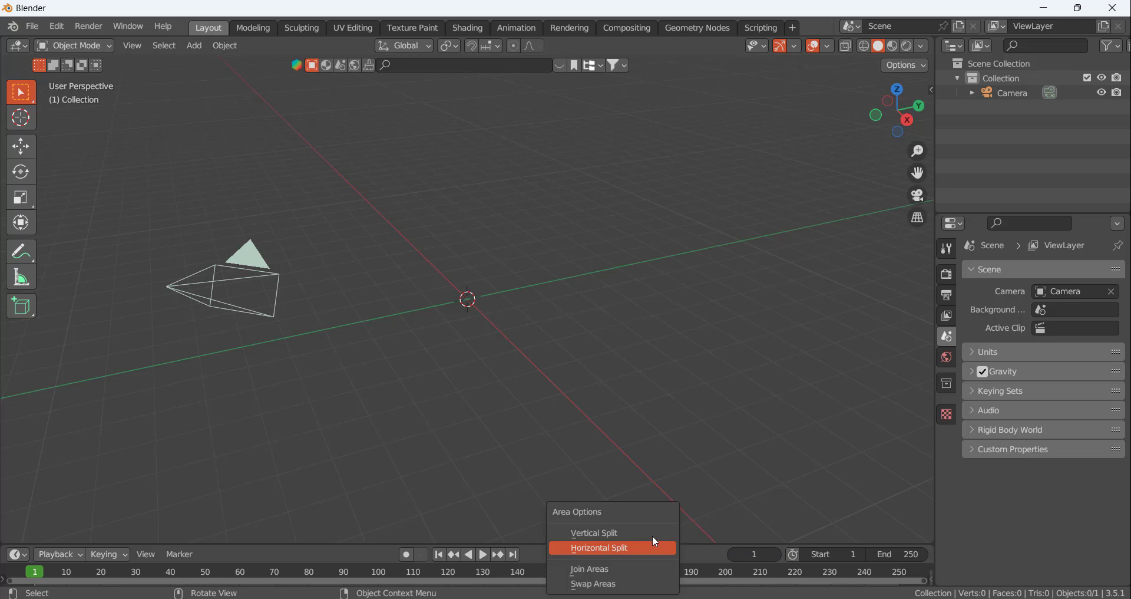
left_click(619, 550)
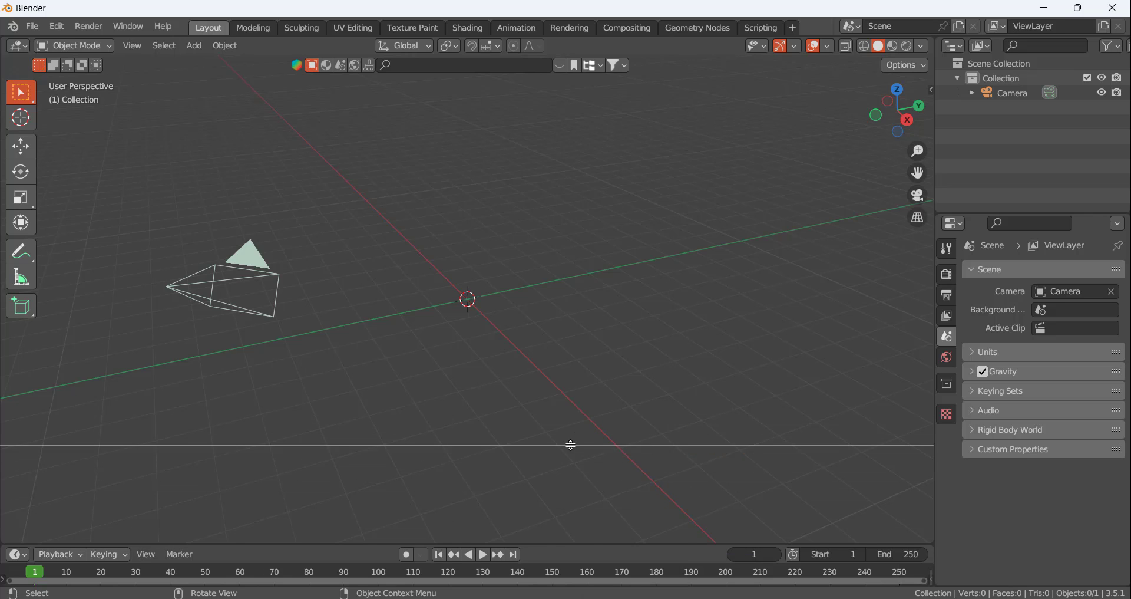
left_click(571, 447)
left_click_drag(566, 449, 566, 405)
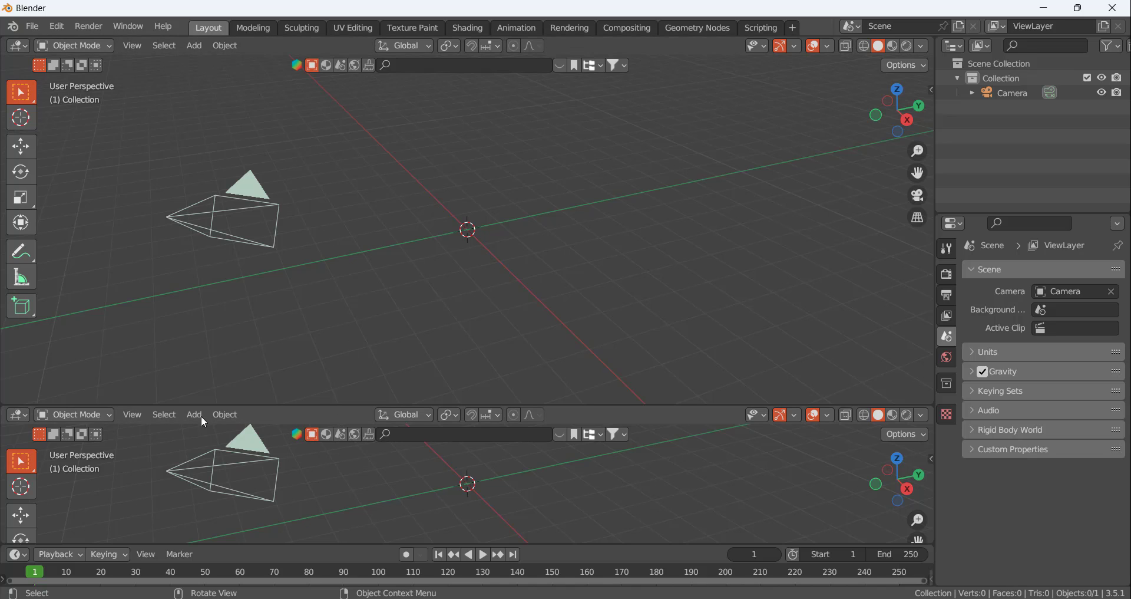
left_click(20, 416)
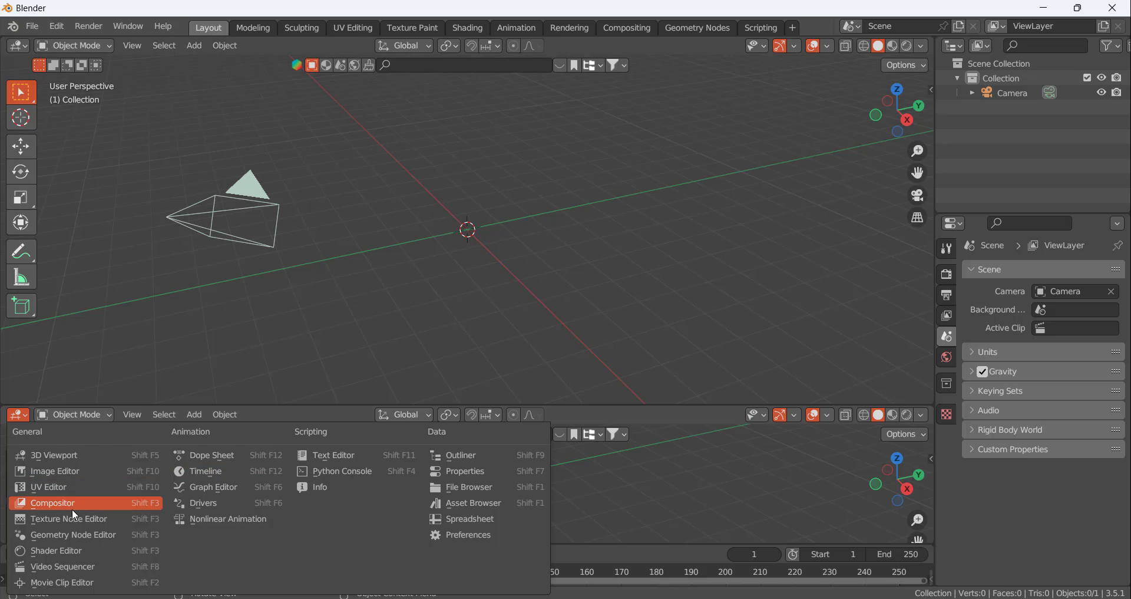
left_click(75, 570)
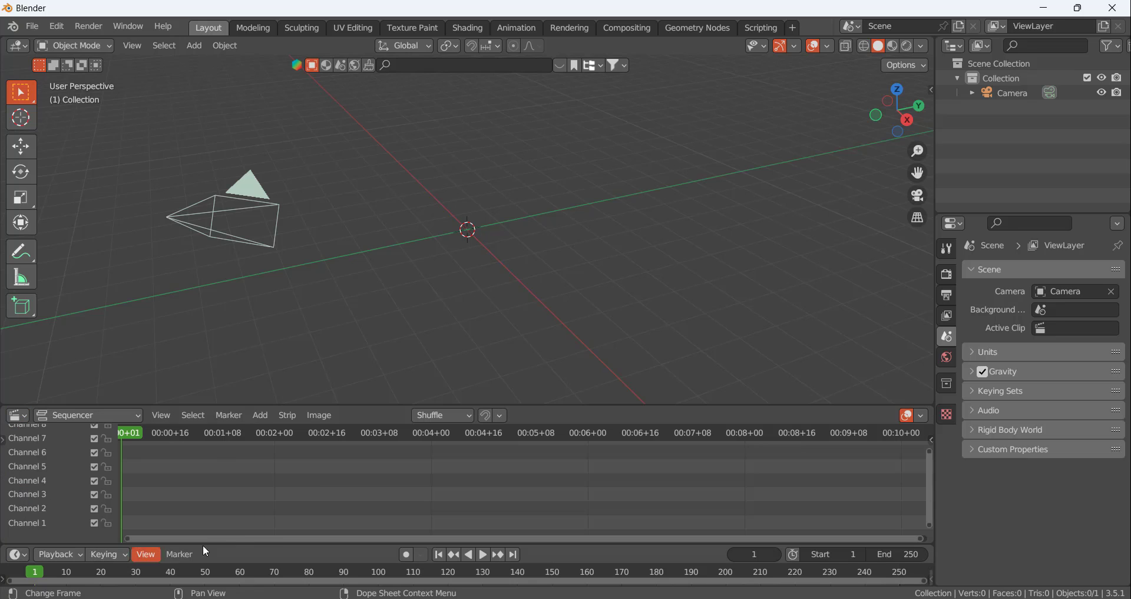
Start adding a movie strip to the sequencer and browse to the Downloads\Video folder
left_click(288, 416)
left_click(263, 417)
left_click(260, 415)
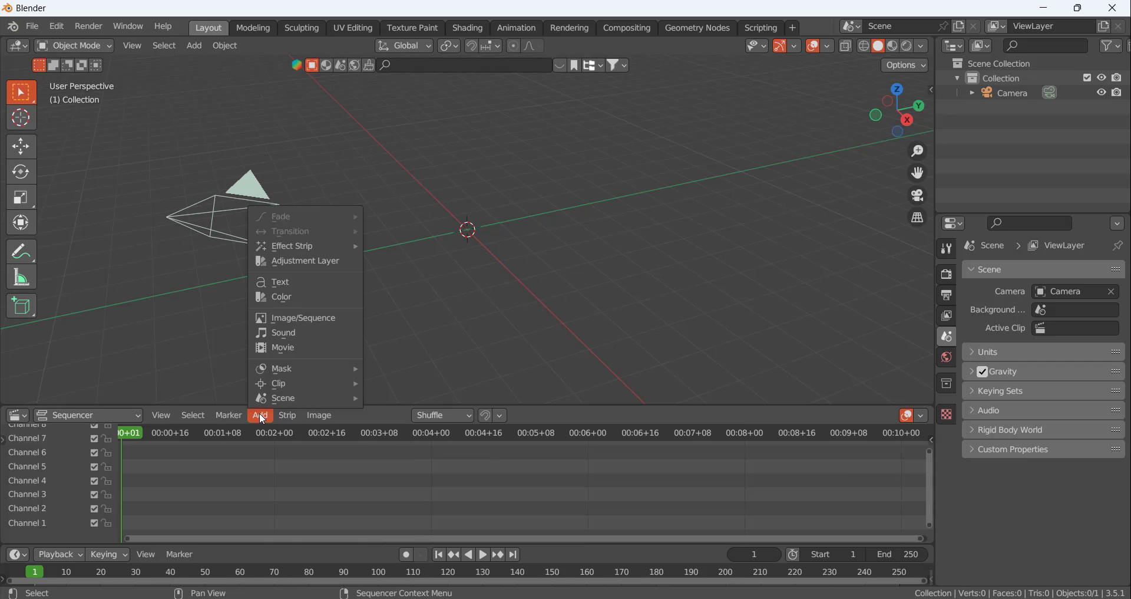
left_click(293, 349)
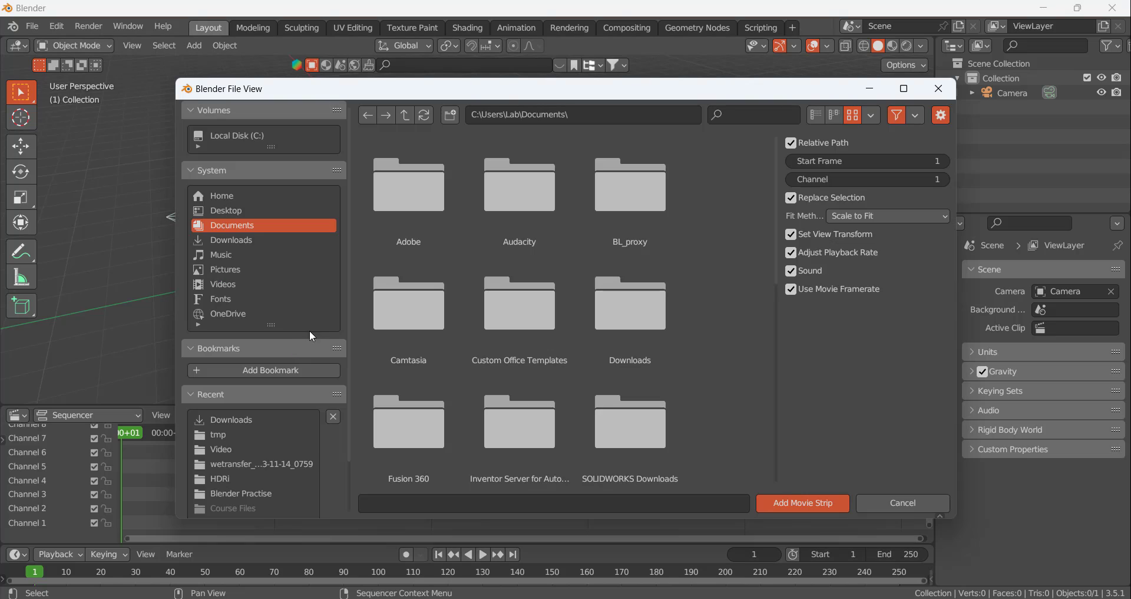
left_click(243, 237)
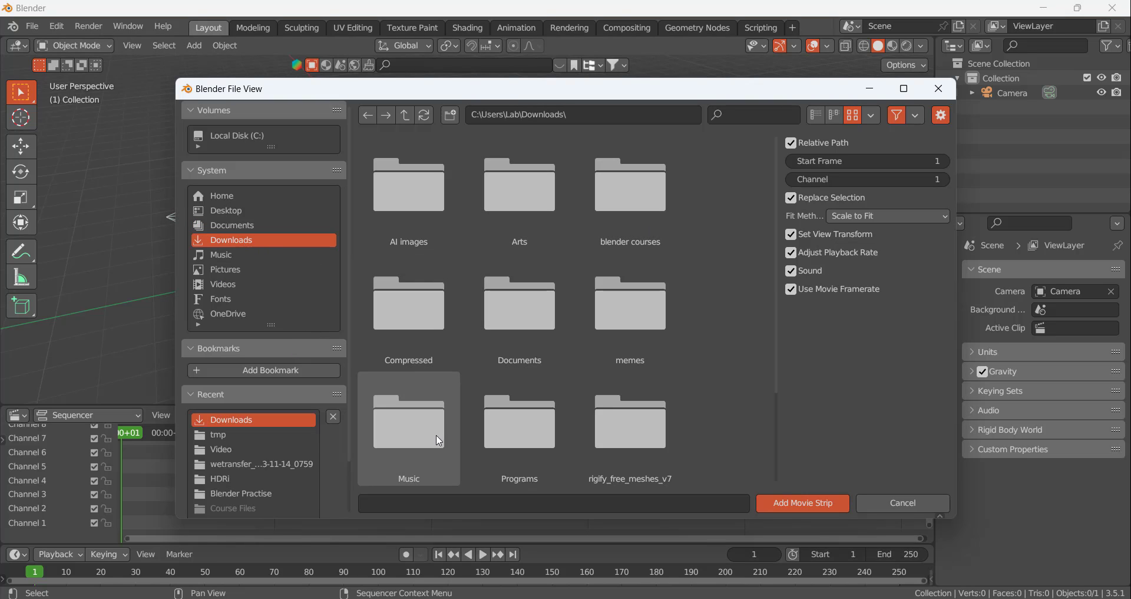
scroll(644, 281, "down", 4)
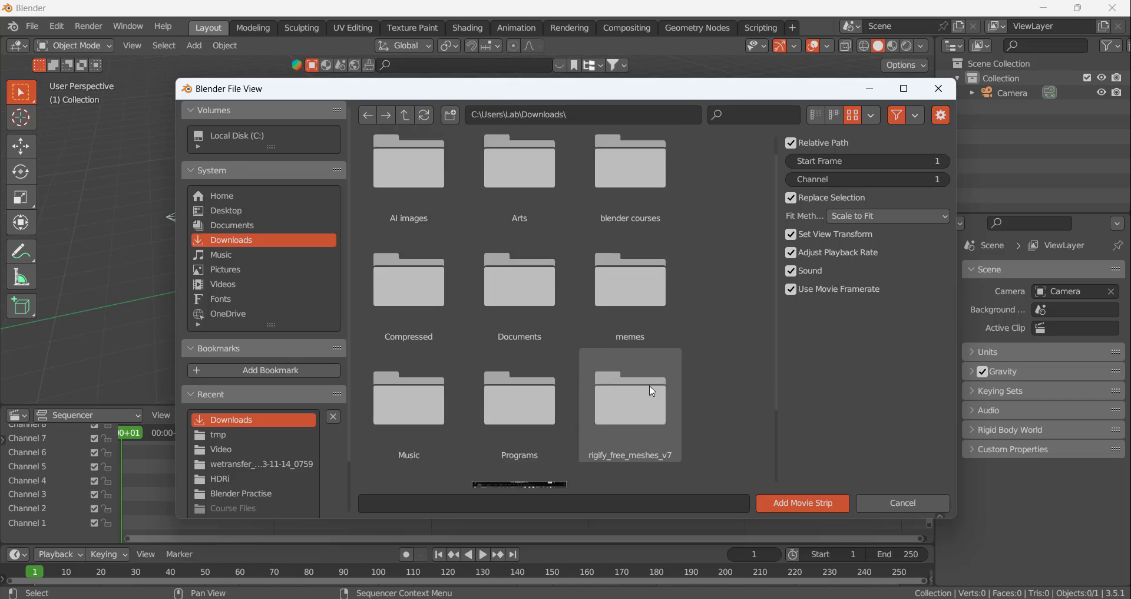
scroll(621, 413, "down", 2)
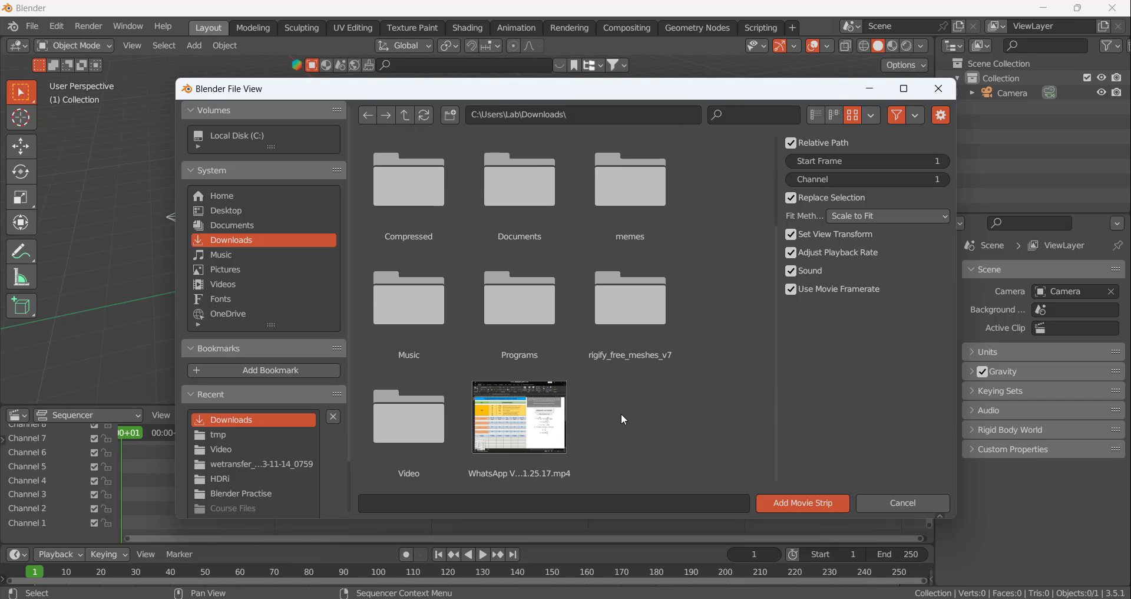
left_click(429, 416)
Pick TikTok - Make Your Day.mp4 and add it as a movie strip with the default import options
scroll(670, 377, "down", 10)
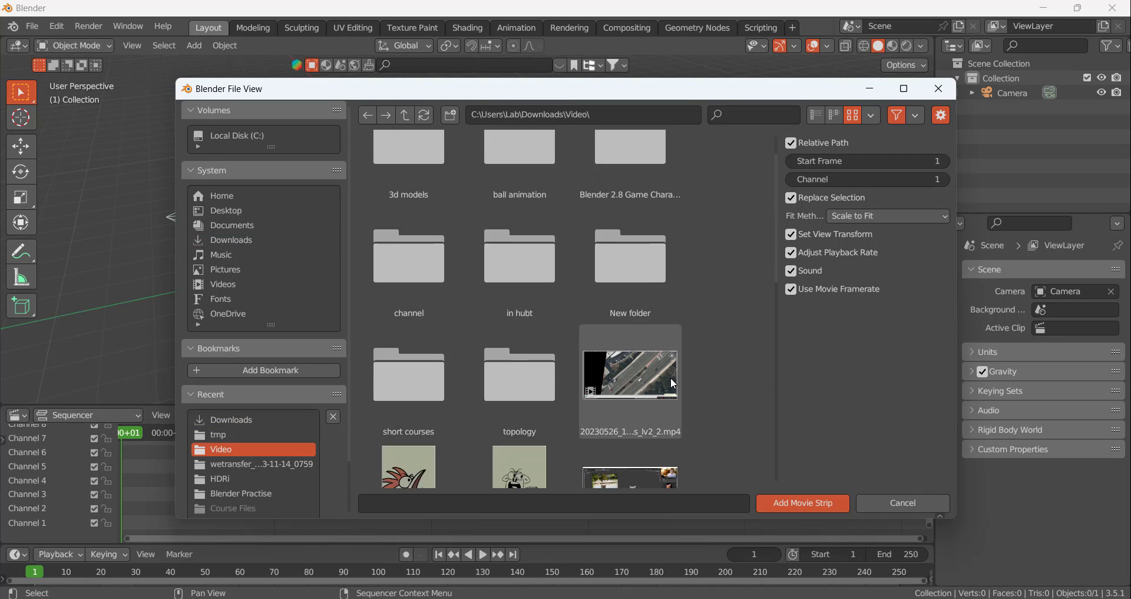
scroll(726, 407, "down", 7)
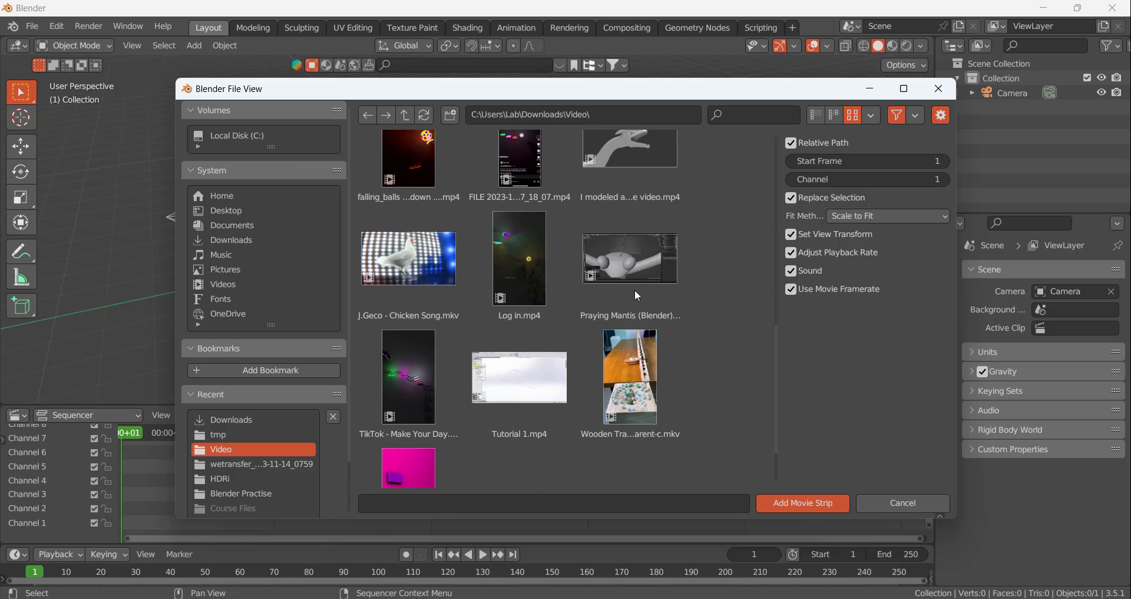
scroll(583, 395, "up", 6)
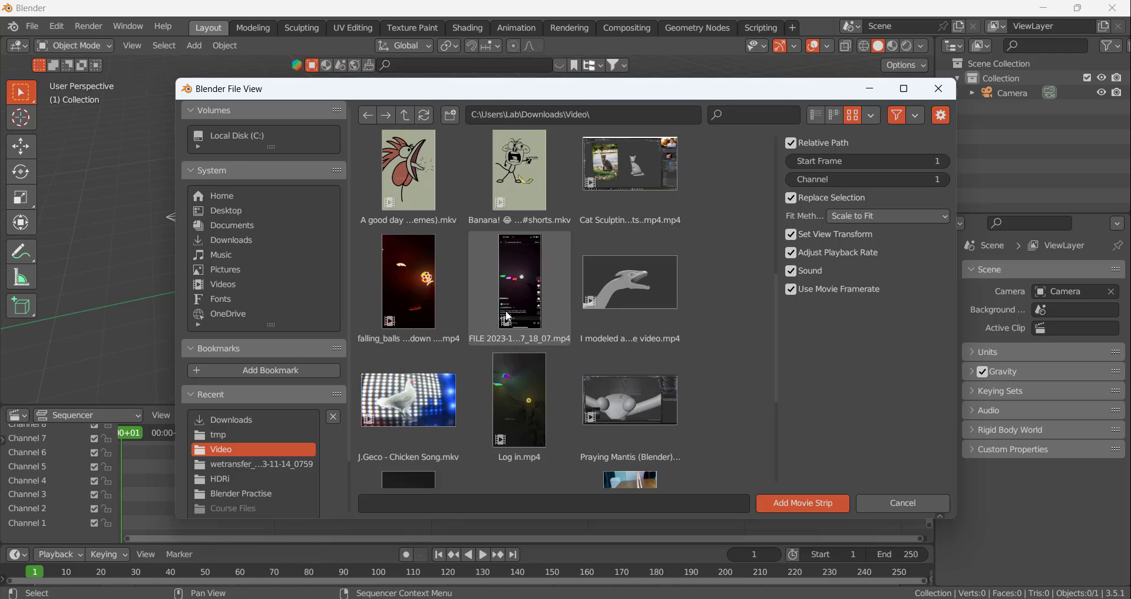
scroll(724, 382, "down", 3)
scroll(724, 382, "down", 1)
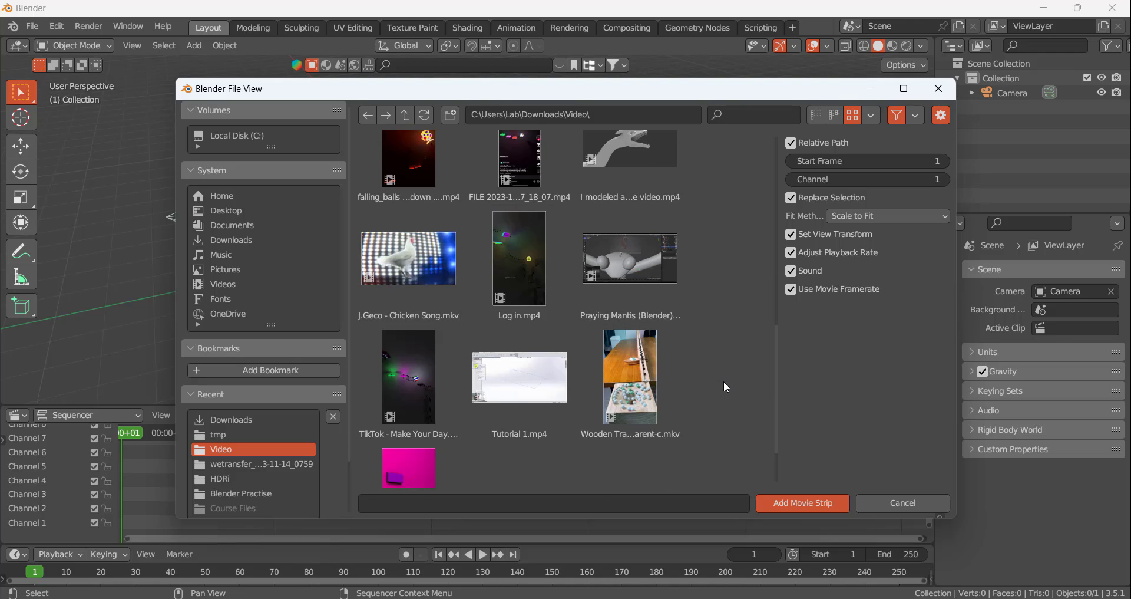
left_click(398, 393)
left_click(828, 503)
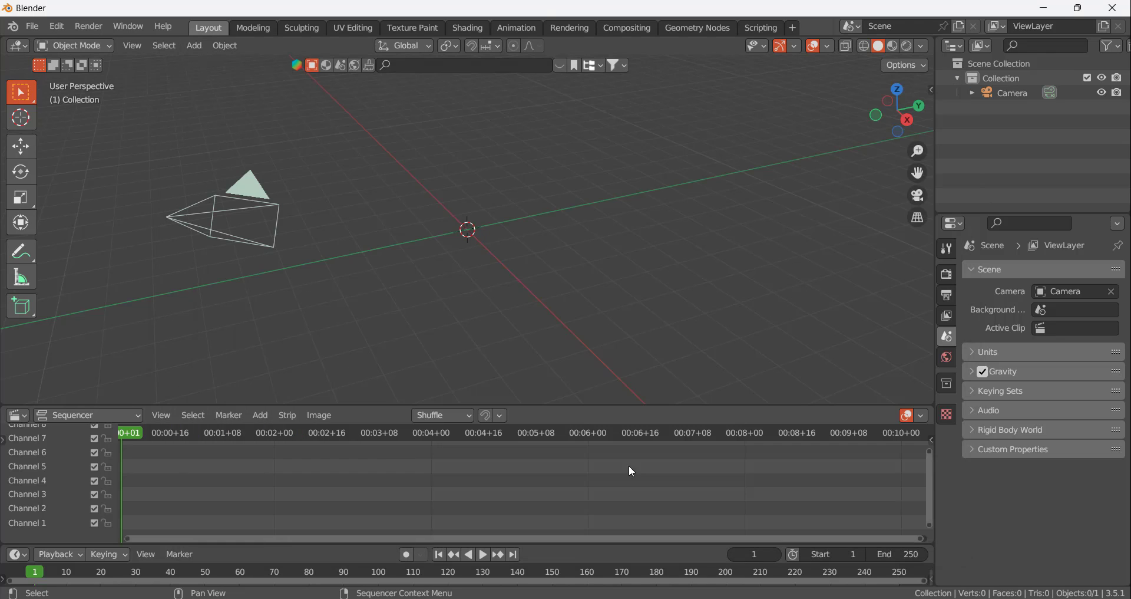
Enlarge the Sequencer area to give the imported video and sound strips more height
scroll(581, 471, "down", 3)
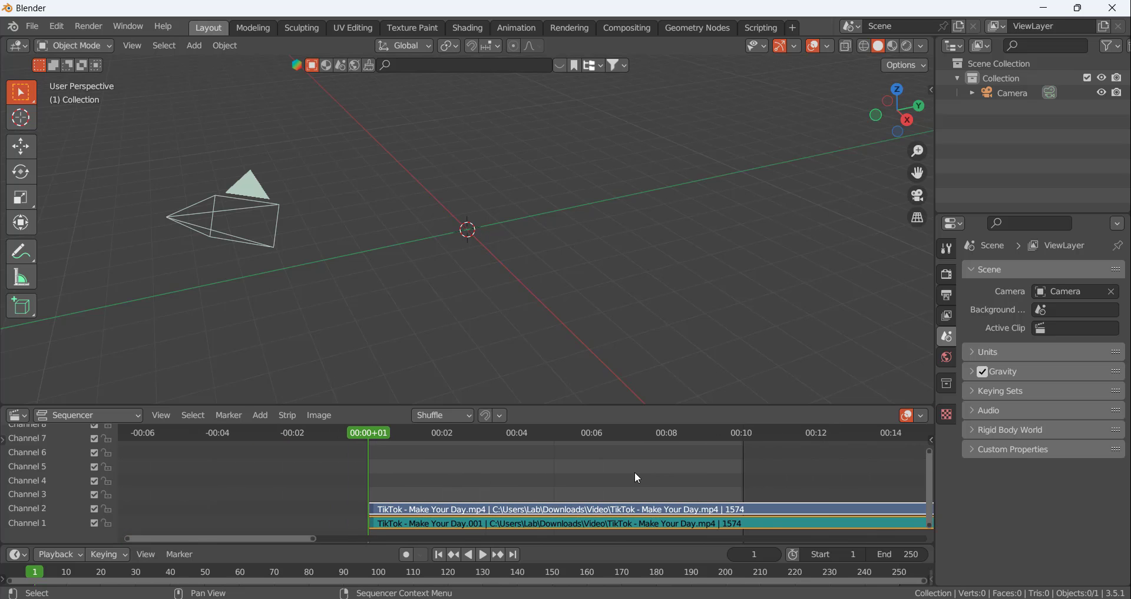
scroll(636, 475, "up", 1)
left_click_drag(549, 405, 558, 324)
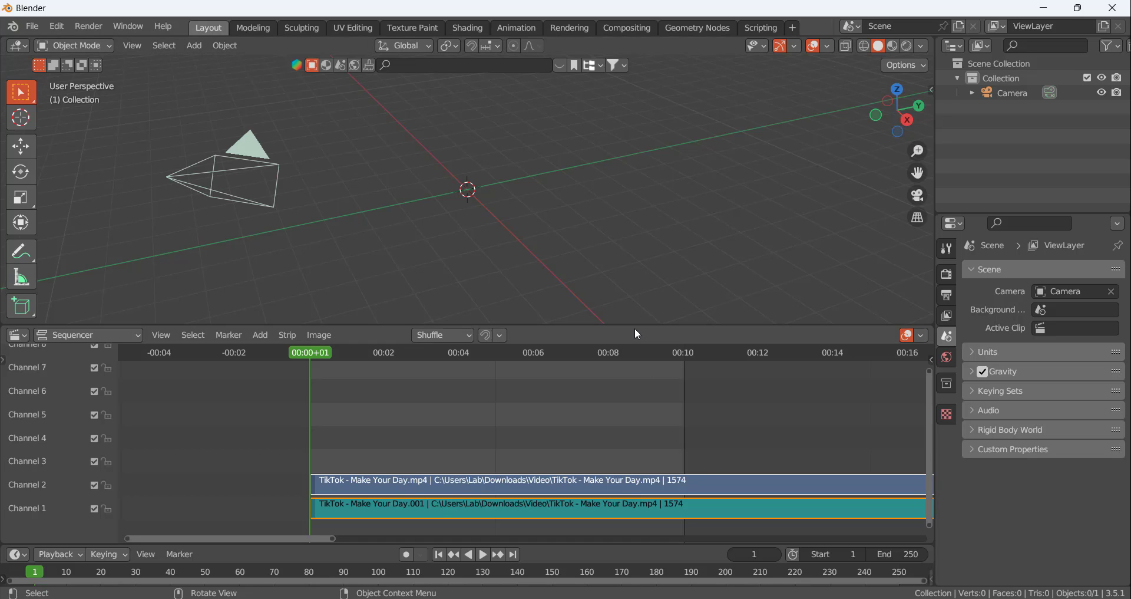
left_click_drag(636, 327, 641, 263)
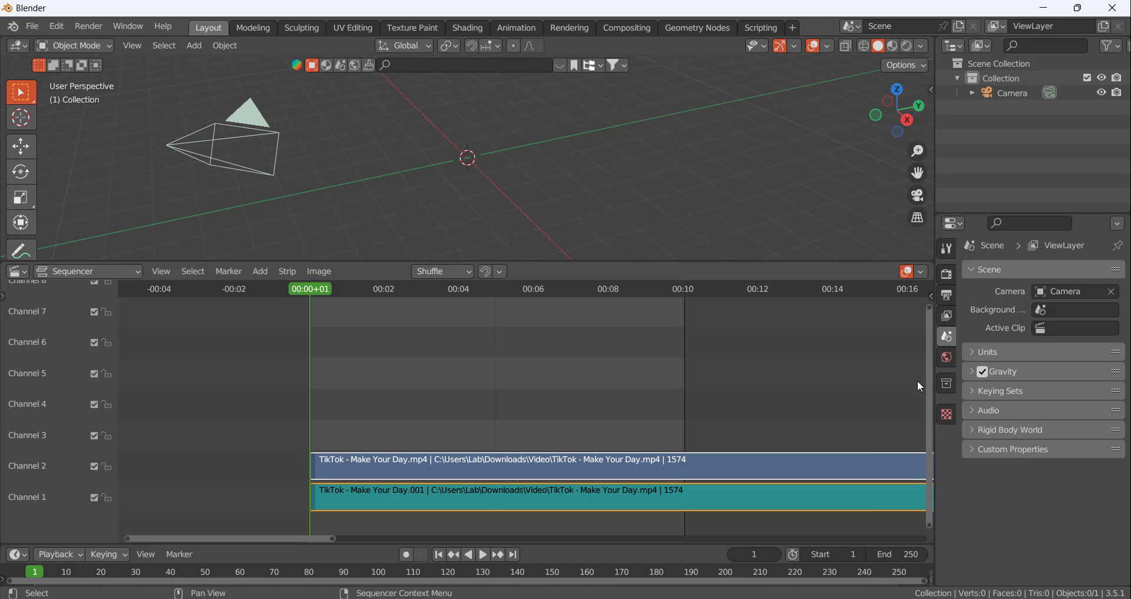
Show the strip properties and enable Display Waveform for the sound strip in Channel 1
key("n")
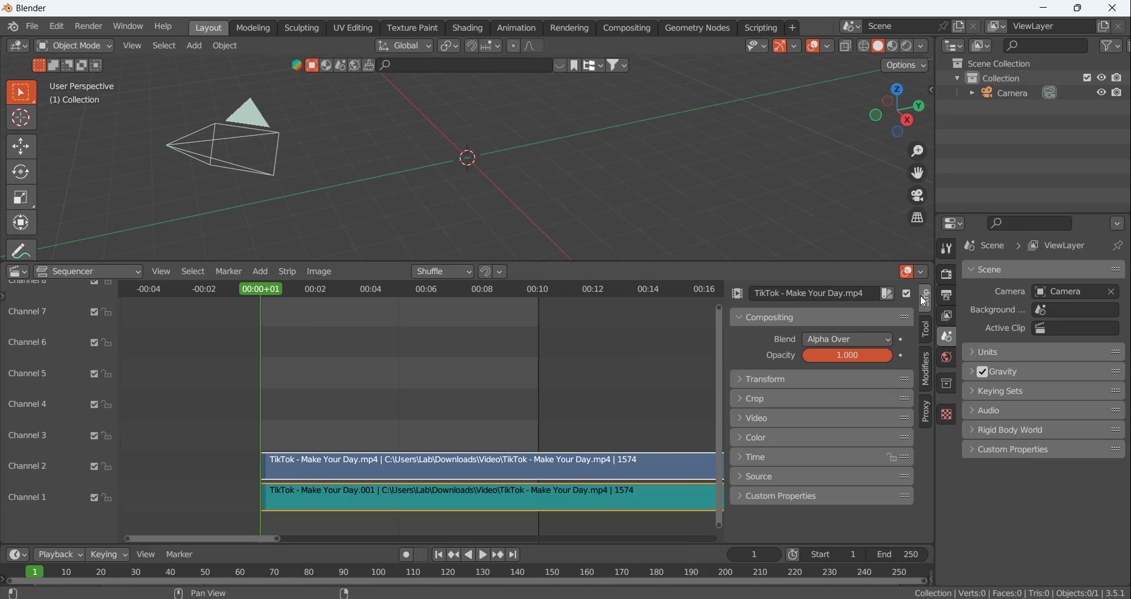
left_click(568, 502)
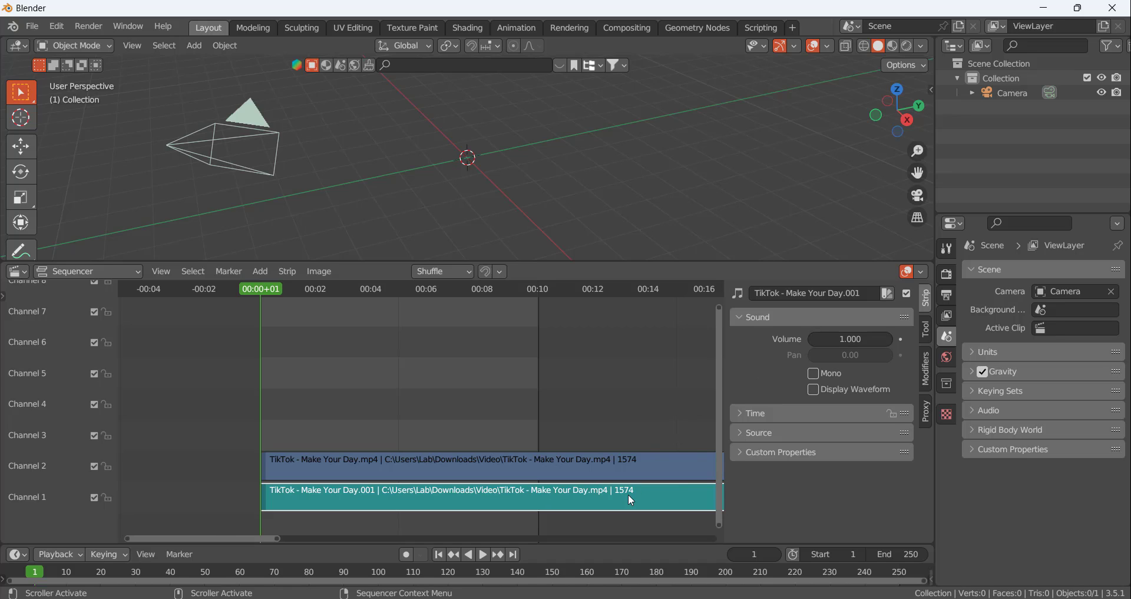
left_click(591, 466)
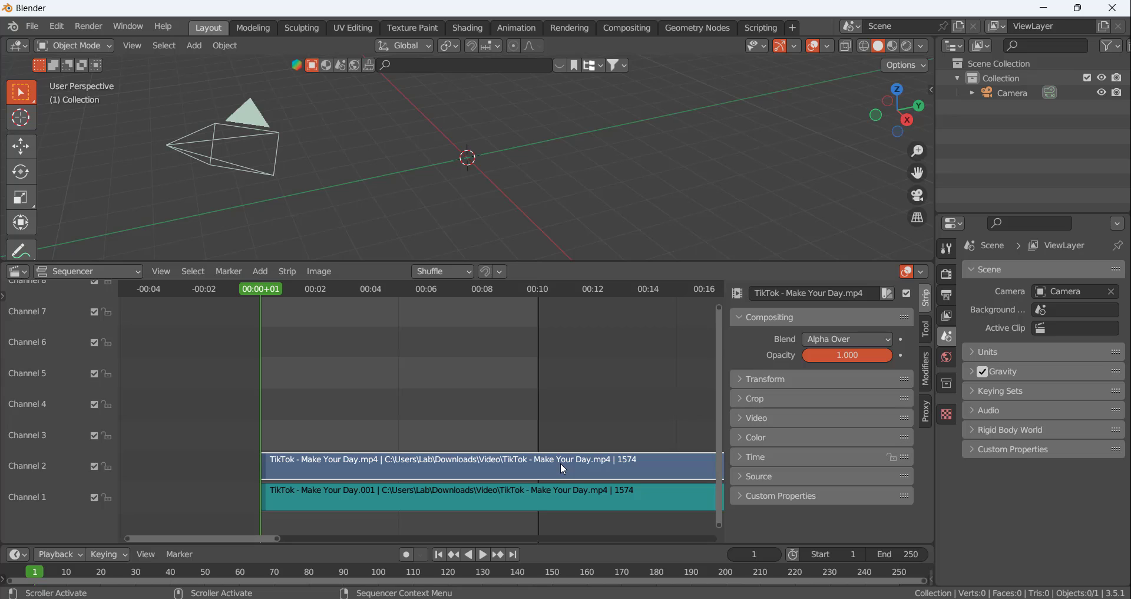
left_click(551, 496)
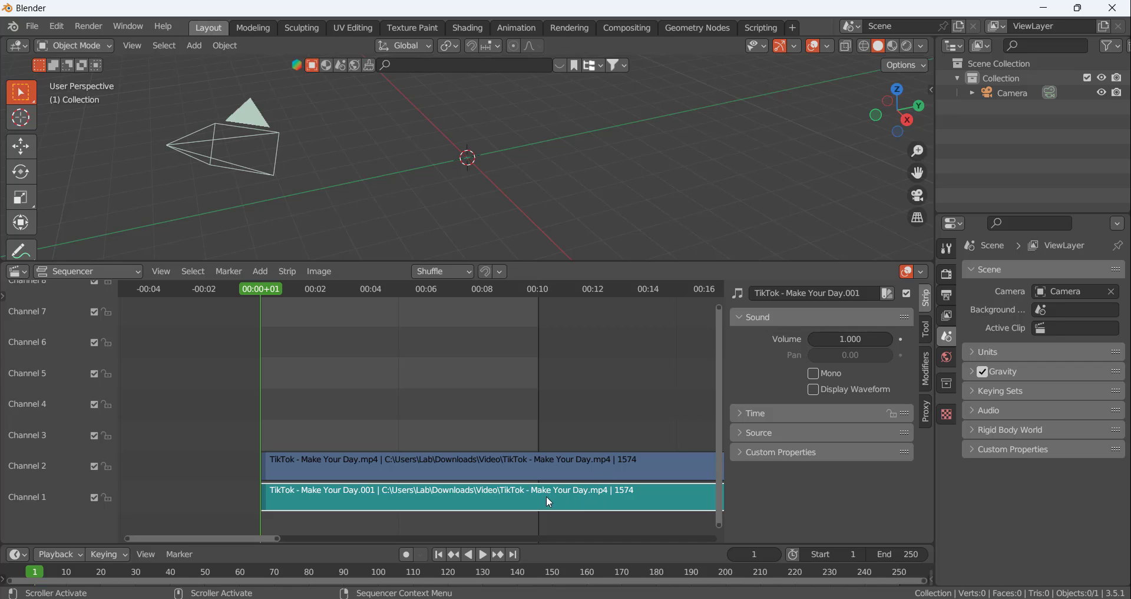
left_click(814, 390)
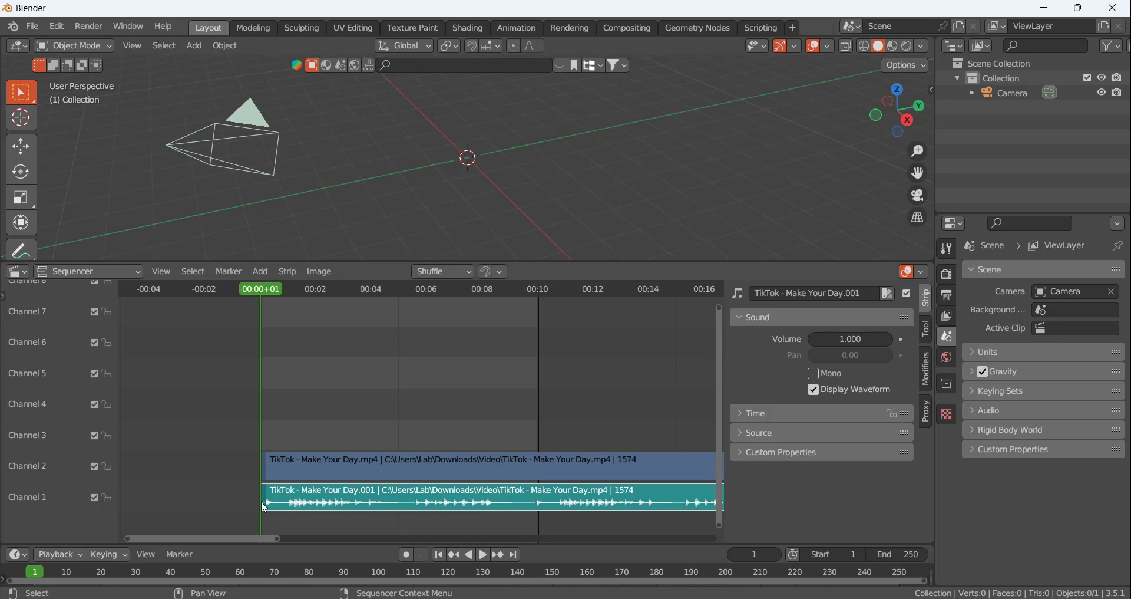
Delete the video strip from Channel 2, keeping the sound strip, and reduce the height of the Sequencer area
left_click(394, 463)
key("Delete")
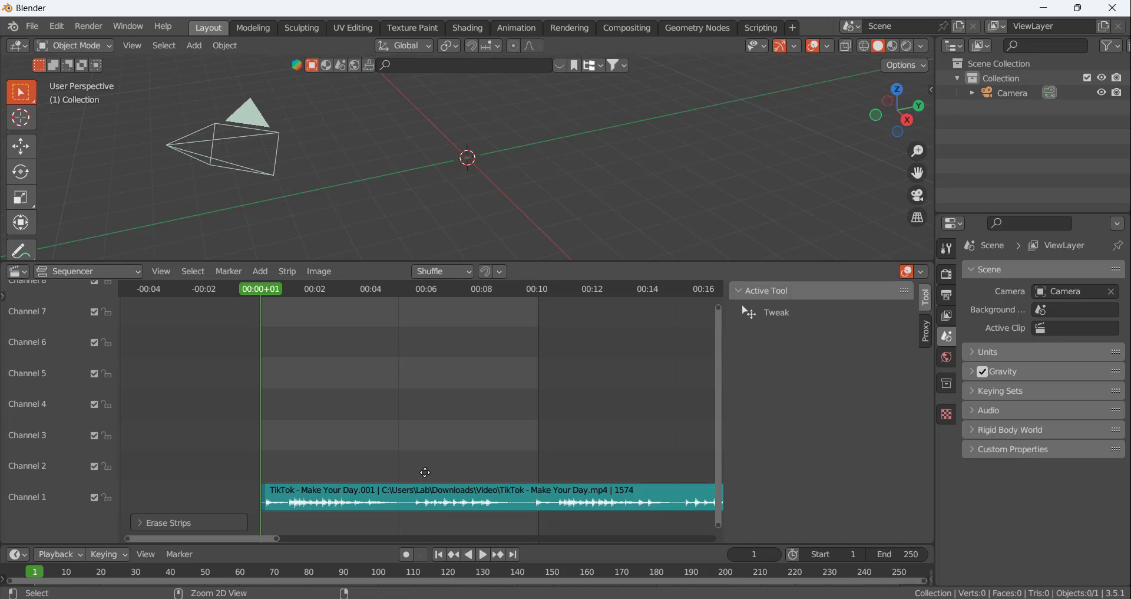
middle_click_drag(424, 465, 387, 427, "ctrl")
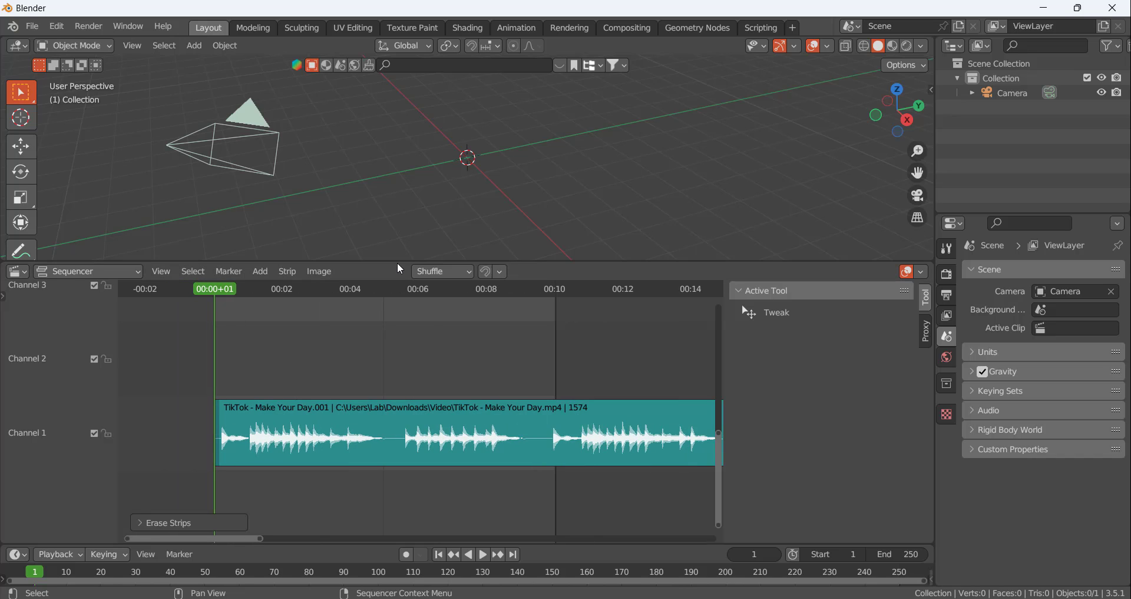
left_click_drag(396, 264, 407, 382)
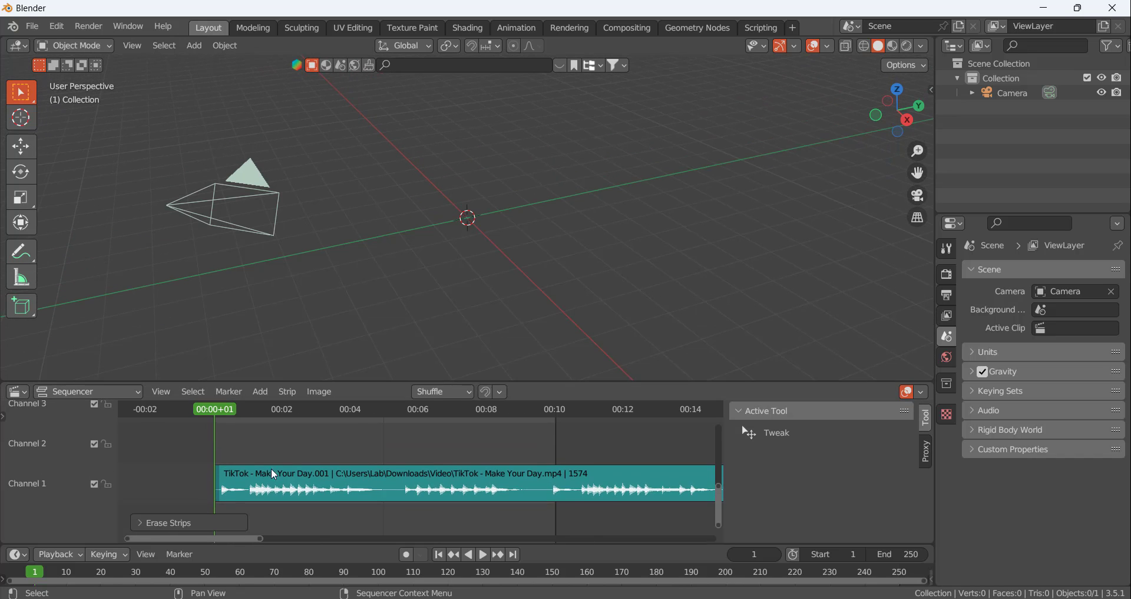
Play the start of the soundtrack in the Sequencer and check the first waveform peak at frame 6
scroll(275, 474, "up", 3)
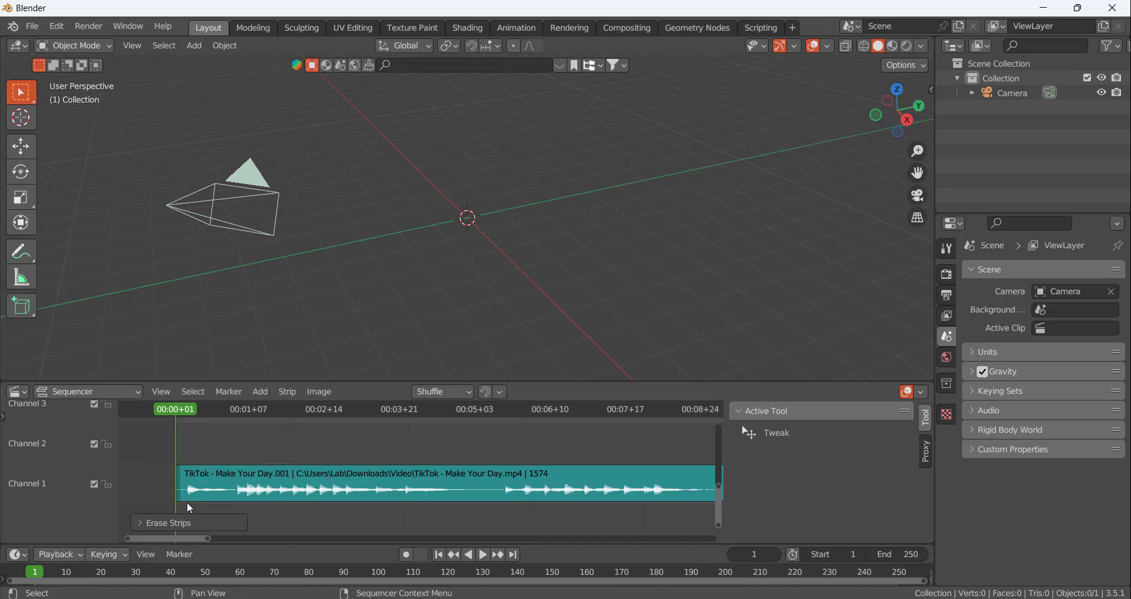
key("space")
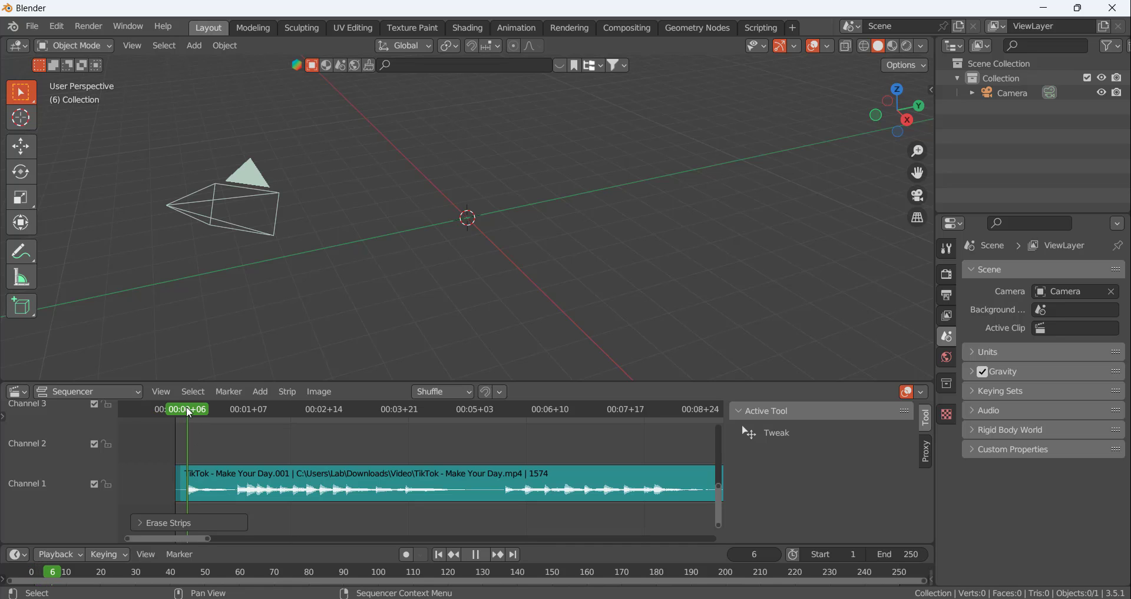
mouse_move(189, 412)
left_mouse_down()
mouse_move(241, 412)
mouse_move(173, 409)
mouse_move(186, 408)
left_mouse_up()
key("space")
key("space")
scroll(191, 500, "up", 5)
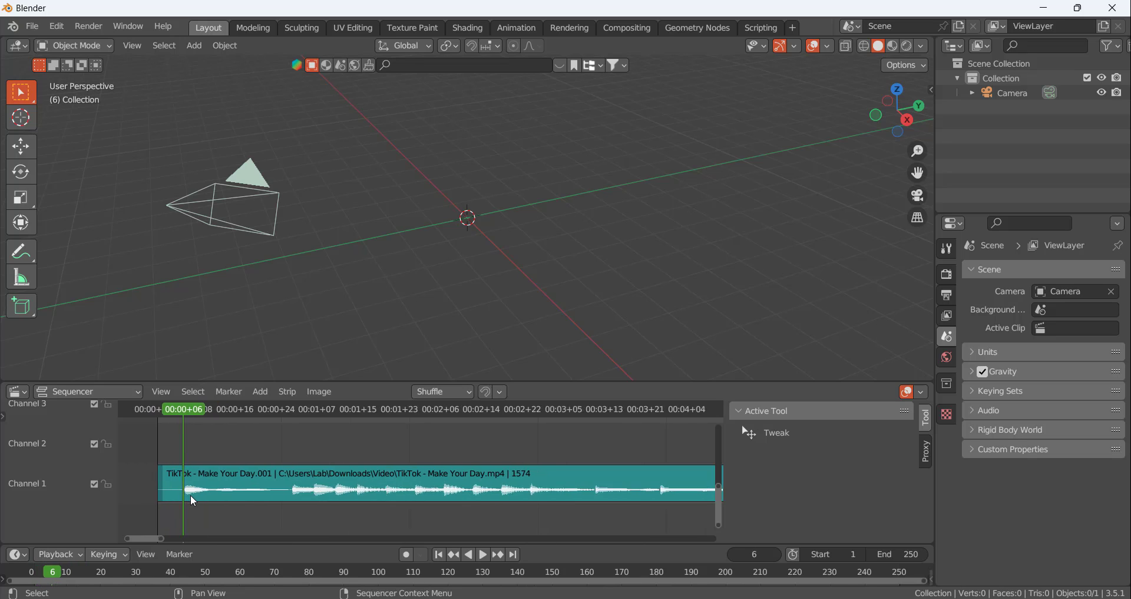
Return to frame 1 and play the audio through the first group of beats, twice, stopping near frame 60 each time
left_click_drag(185, 409, 140, 437)
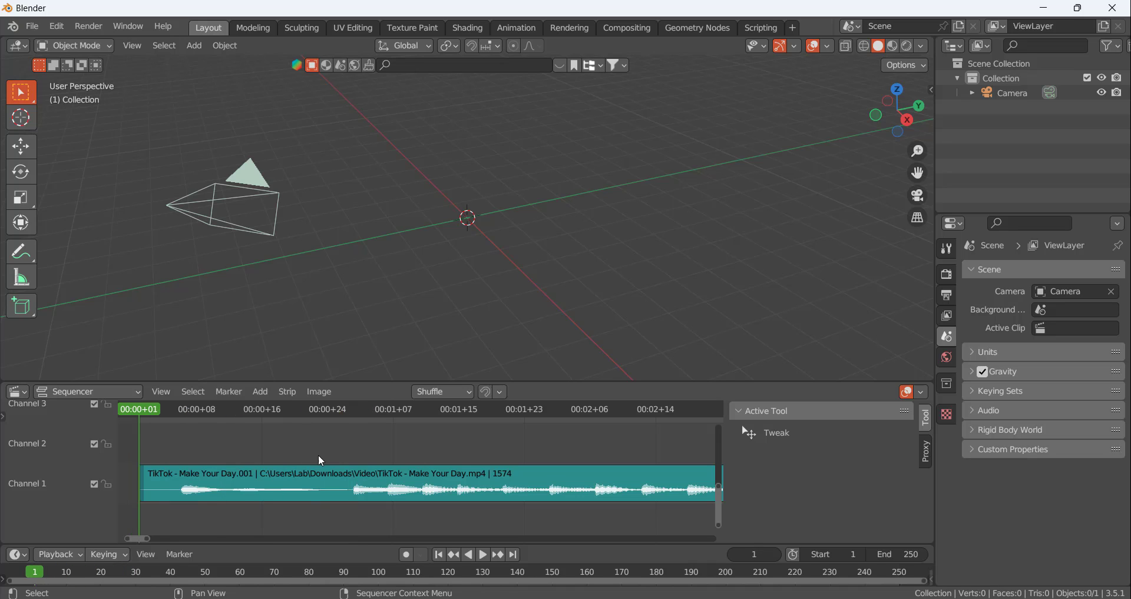
scroll(320, 454, "down", 4)
key("space")
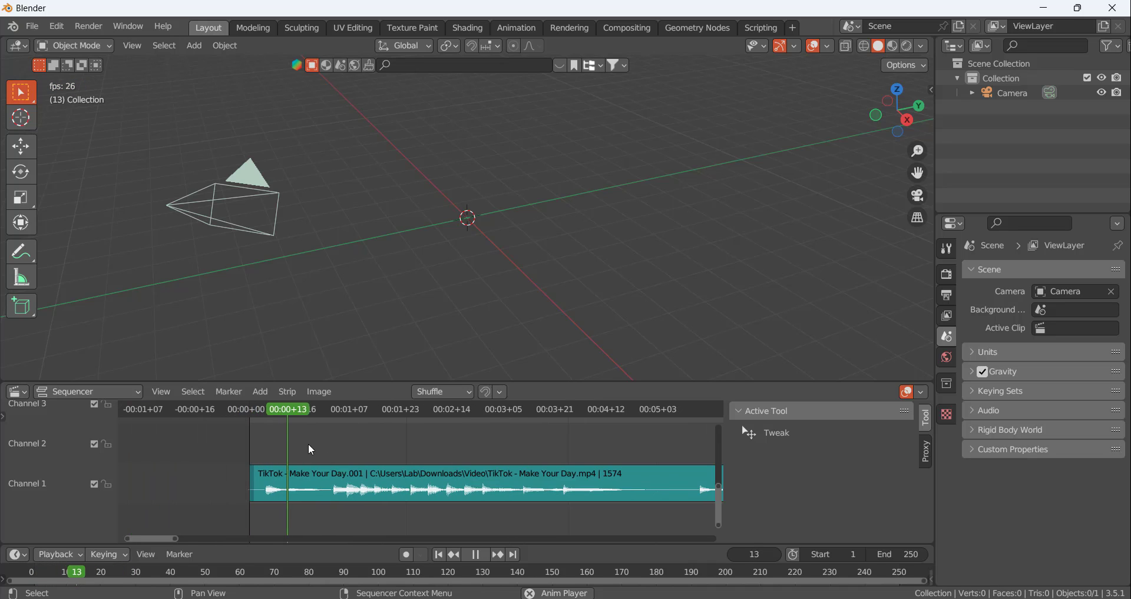
key("space")
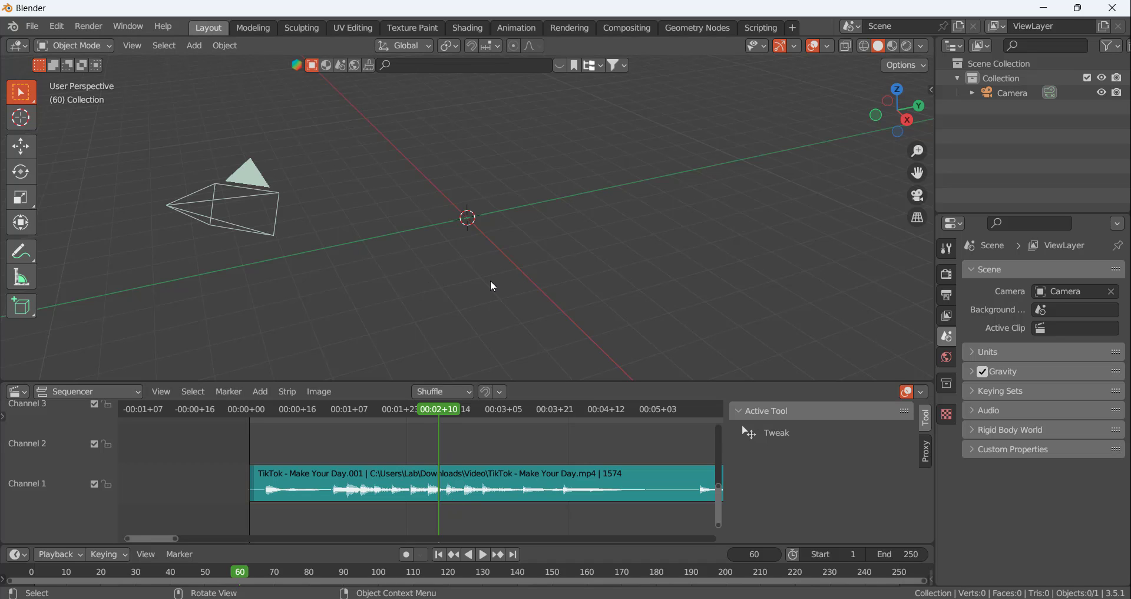
left_click_drag(439, 409, 248, 429)
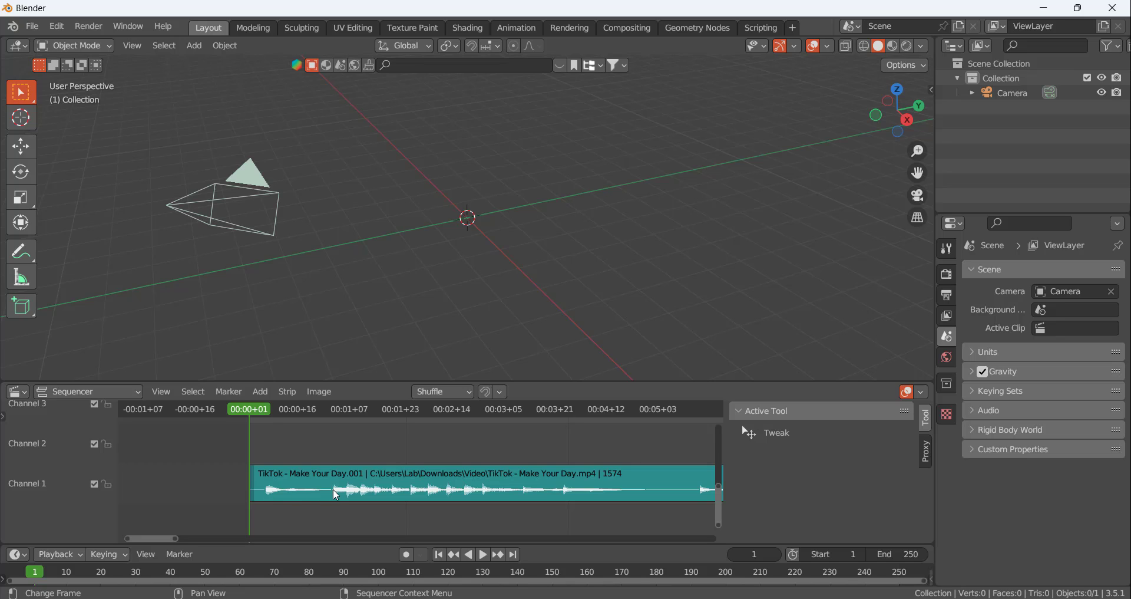
left_click(485, 554)
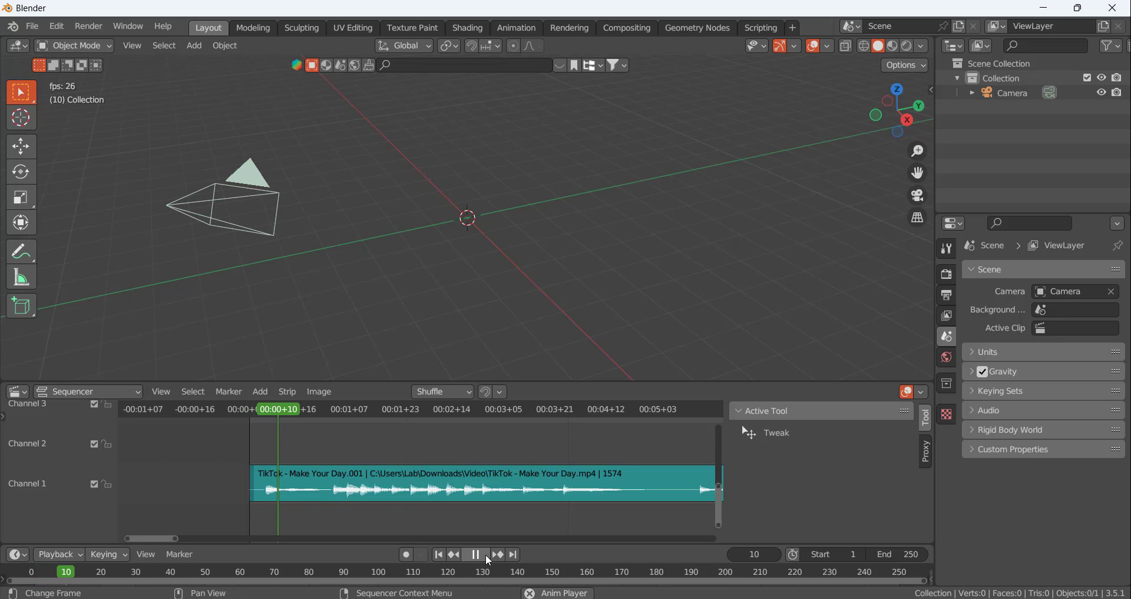
left_click(486, 554)
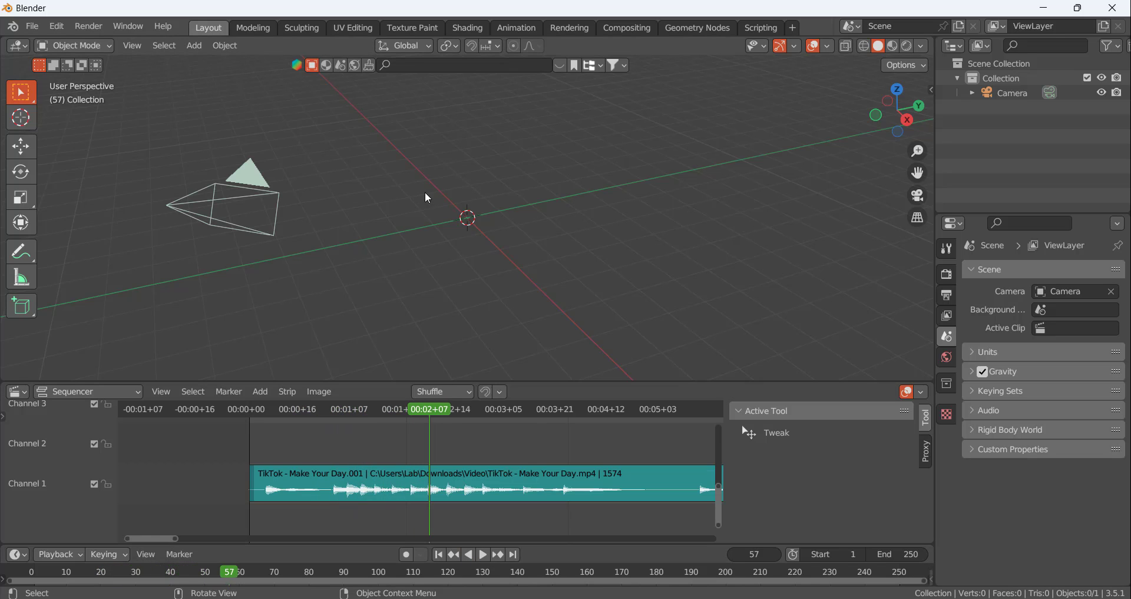
Enlarge the Sequencer area to about two thirds of the window height to examine the waveform in Channel 1
middle_click_drag(500, 271, 482, 199)
left_click_drag(550, 381, 522, 448)
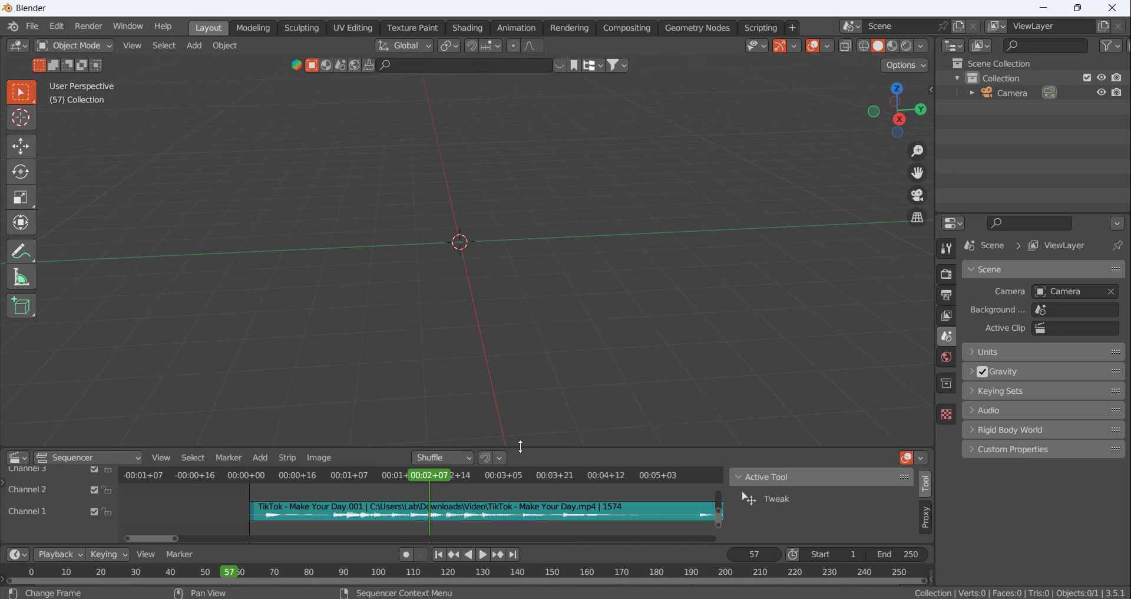
scroll(393, 514, "down", 2)
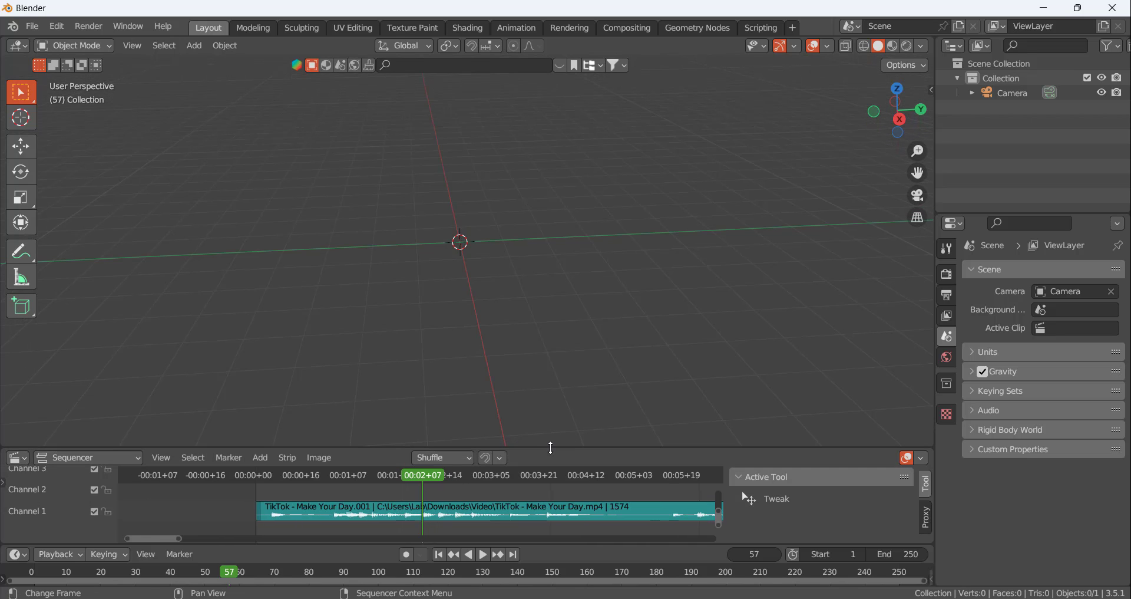
left_click_drag(551, 448, 591, 158)
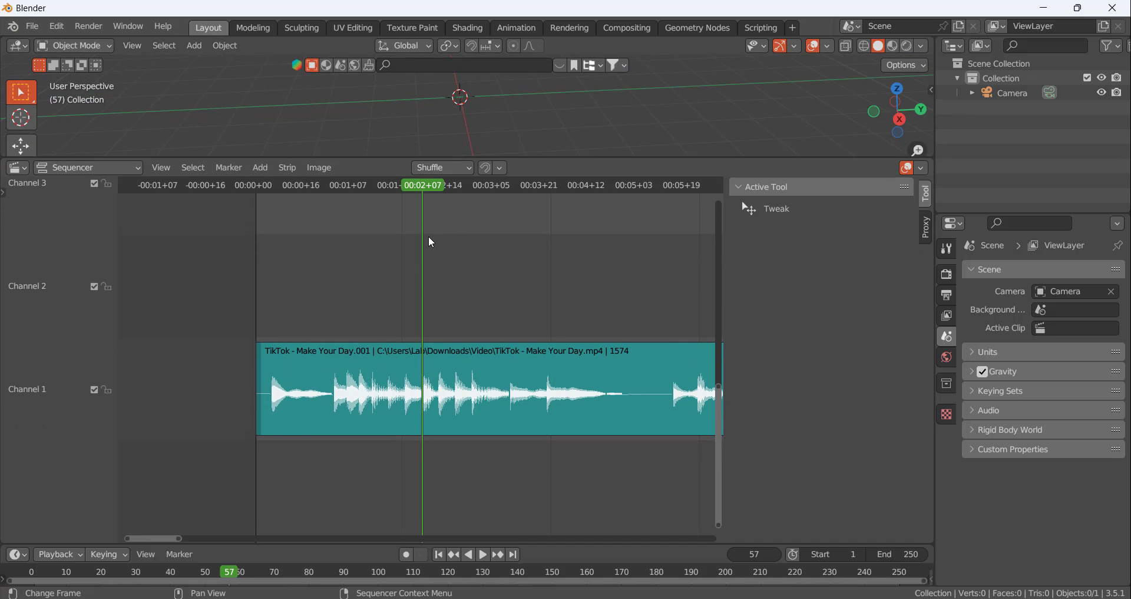
Play from frame 1 and scrub the playhead to the waveform beats at frames 6, 27 and 39
left_click_drag(426, 204, 257, 214)
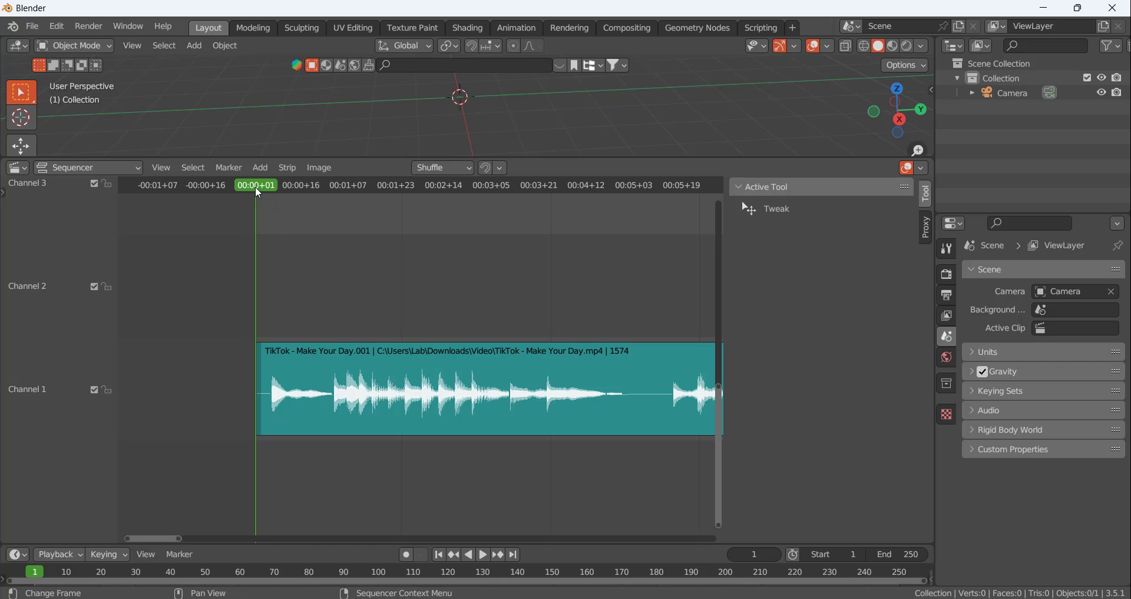
key("space")
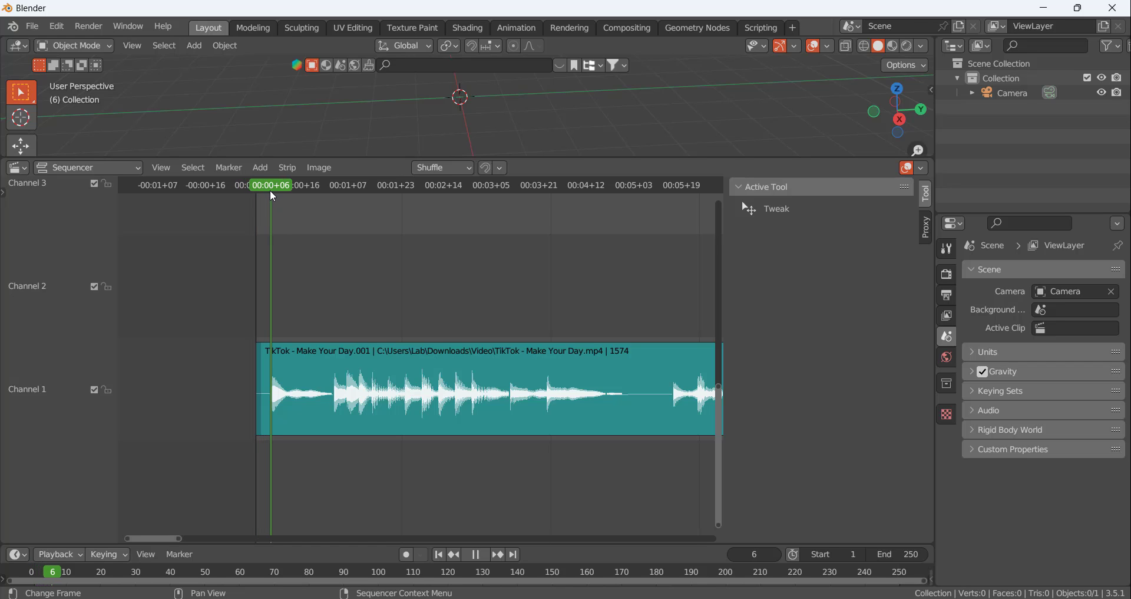
key("space")
key("space")
left_click_drag(271, 191, 333, 198)
key("space")
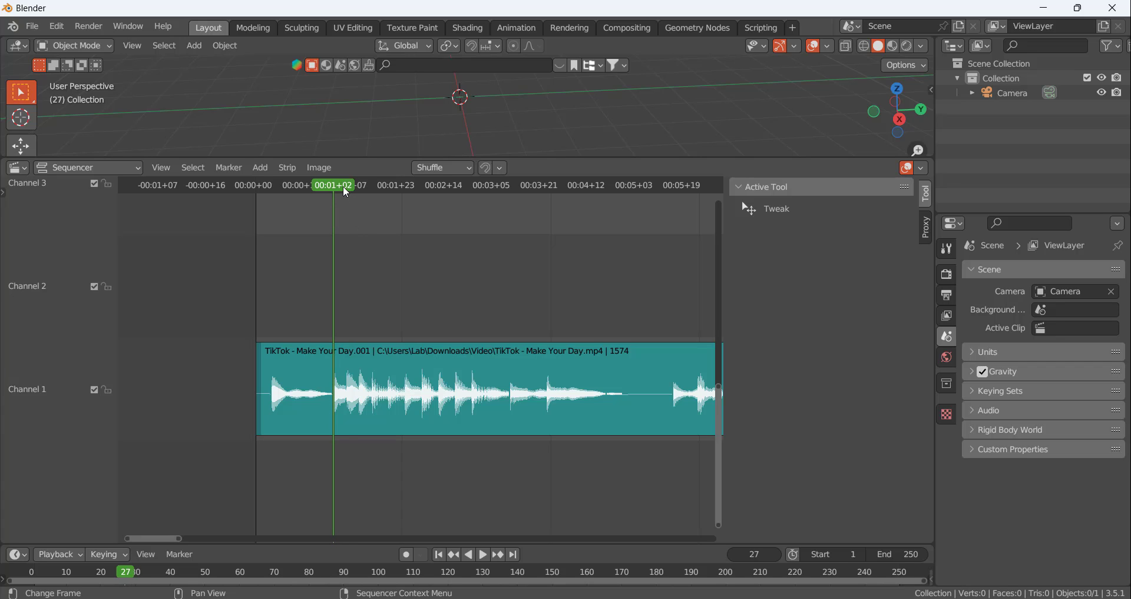
key("space")
left_click_drag(354, 188, 370, 188)
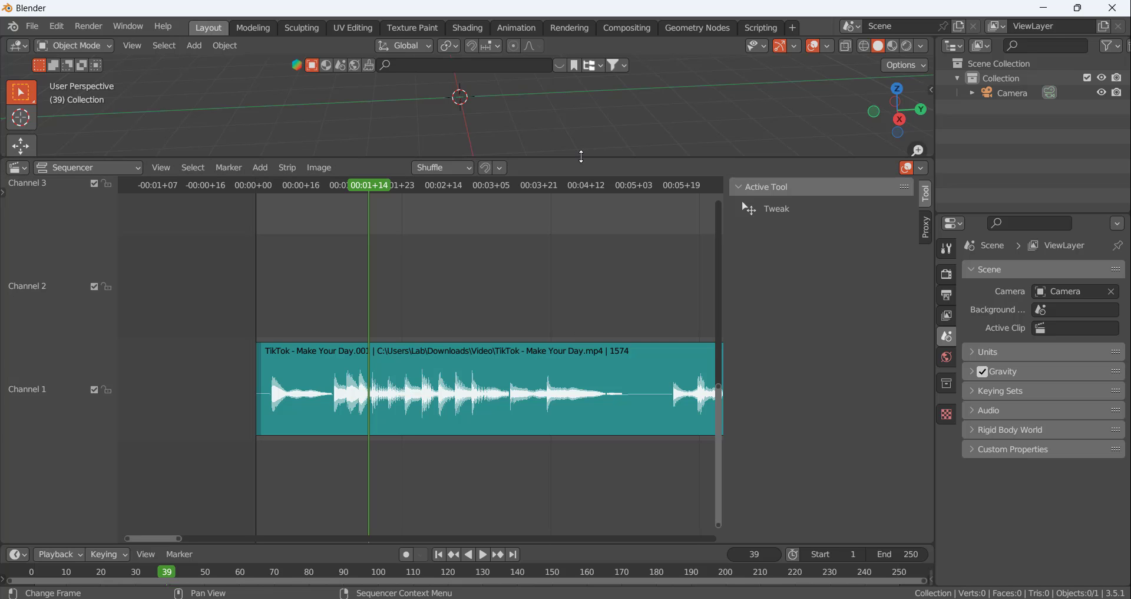
Reduce the height of the Sequencer area again and add a cylinder mesh at the world origin
left_click_drag(583, 158, 572, 448)
left_click_drag(572, 428, 570, 418)
middle_click_drag(478, 227, 450, 254)
key("shift+a")
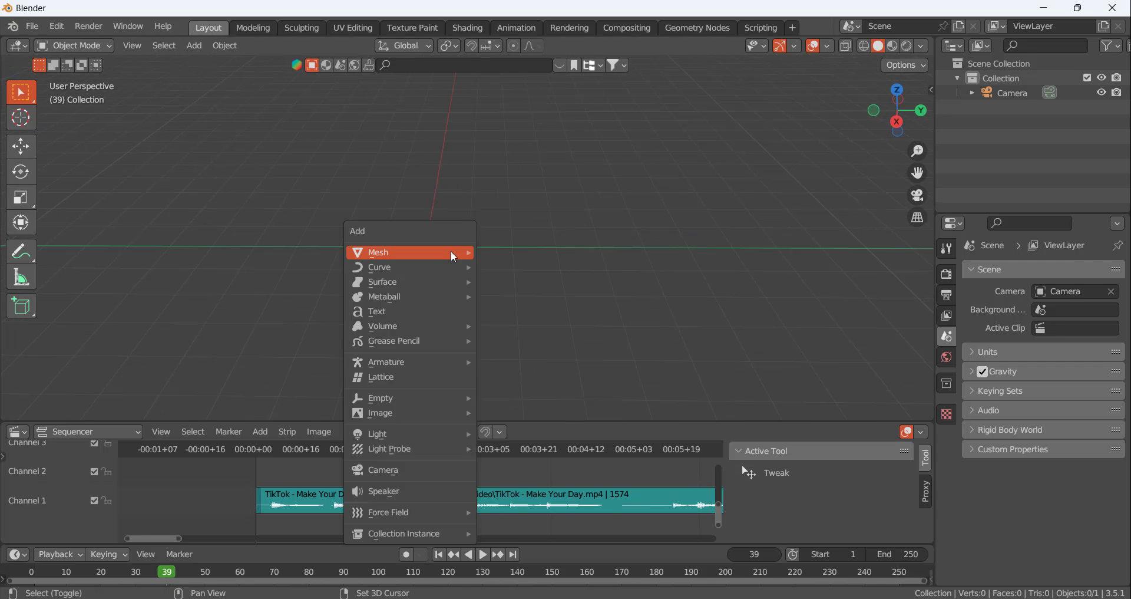
mouse_move(453, 252)
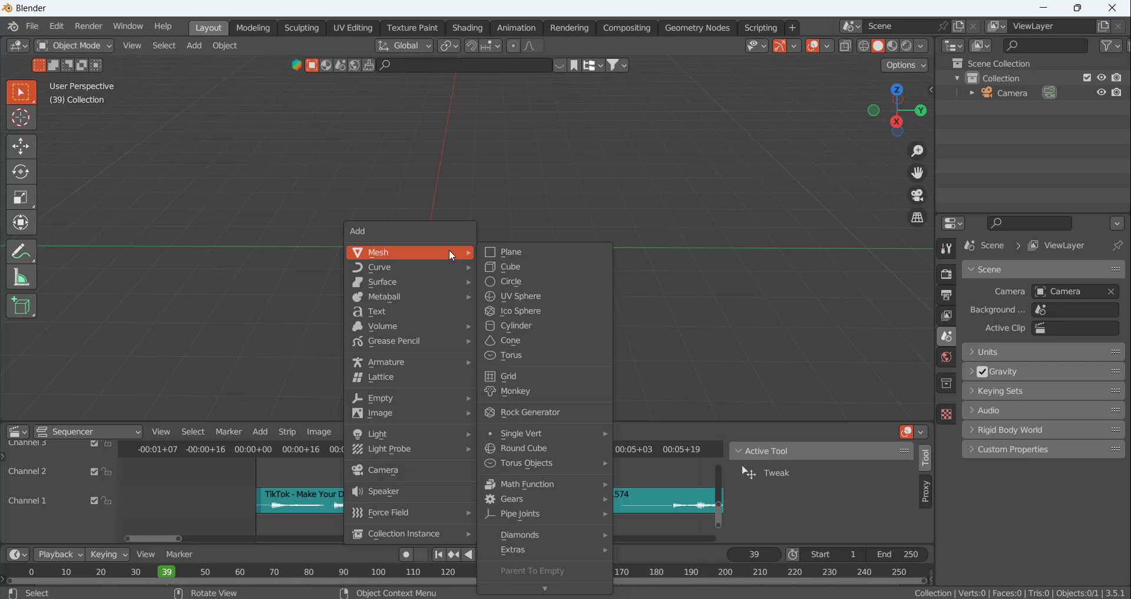
left_click(530, 324)
Flatten the cylinder into a disc by scaling it along Z to about 0.115
scroll(452, 239, "up", 2)
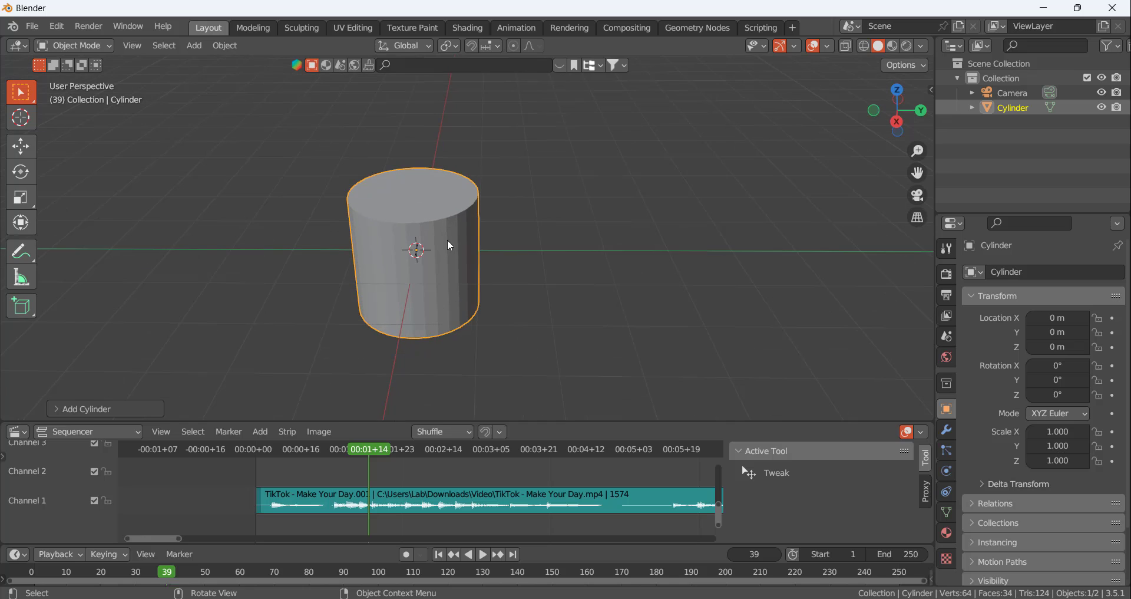
key("s")
key("z")
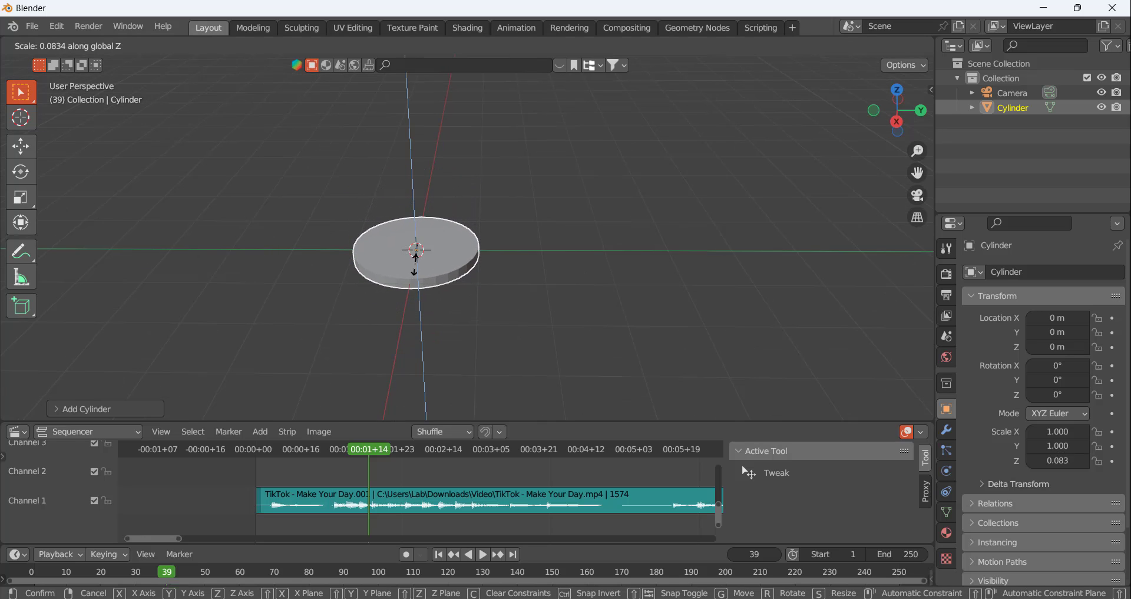
left_click(416, 270)
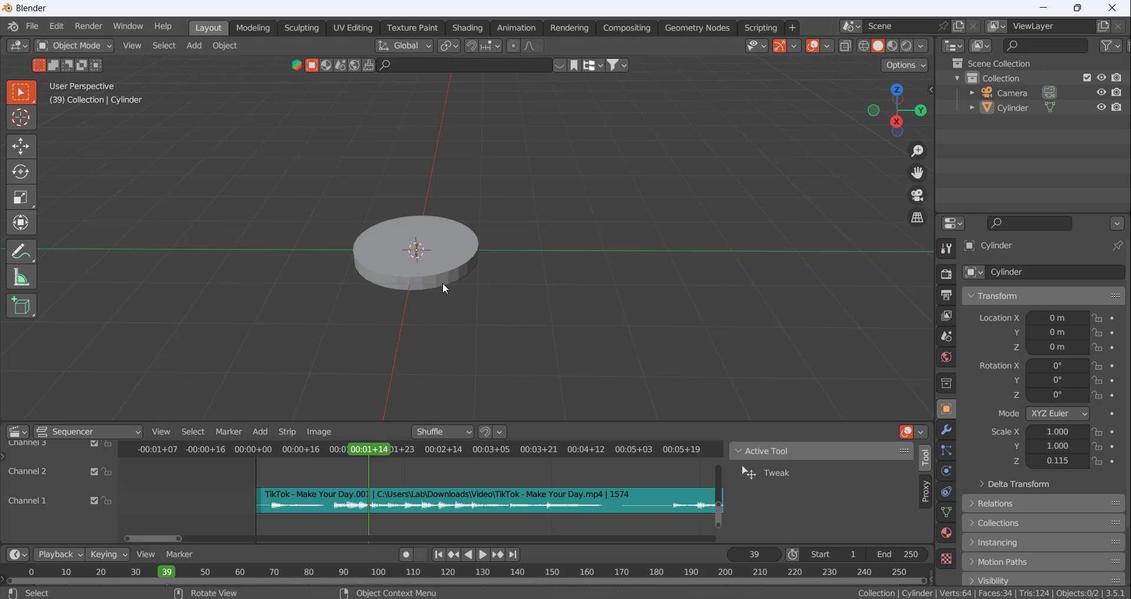
Enter Edit Mode on the flattened cylinder, clear the selection and switch to face selection
scroll(443, 282, "up", 6)
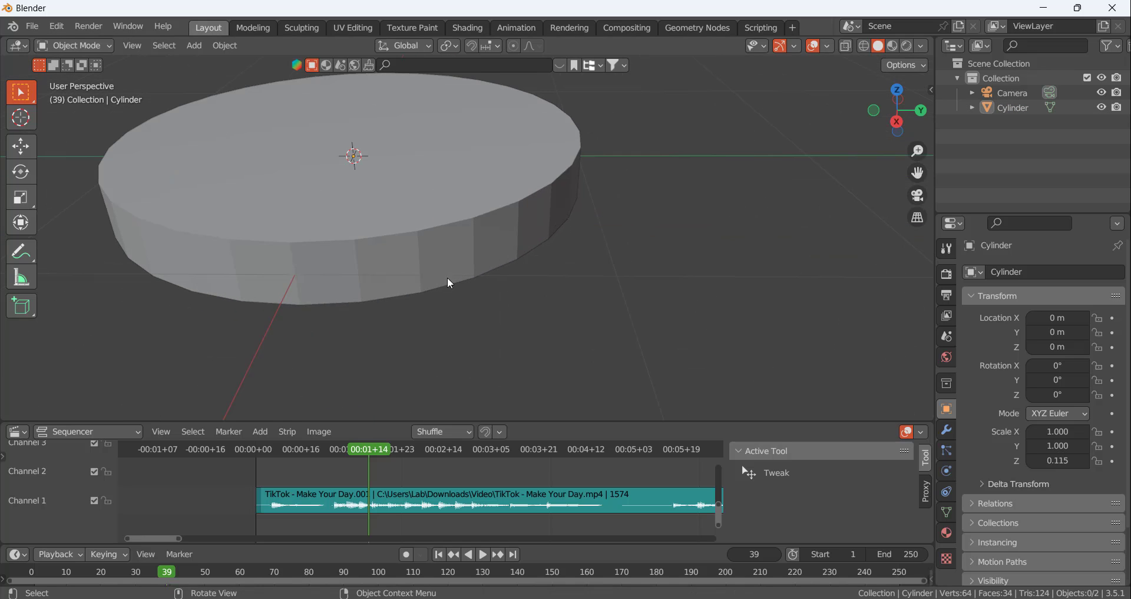
key("Tab")
key("alt+a")
key("3")
left_click(423, 176)
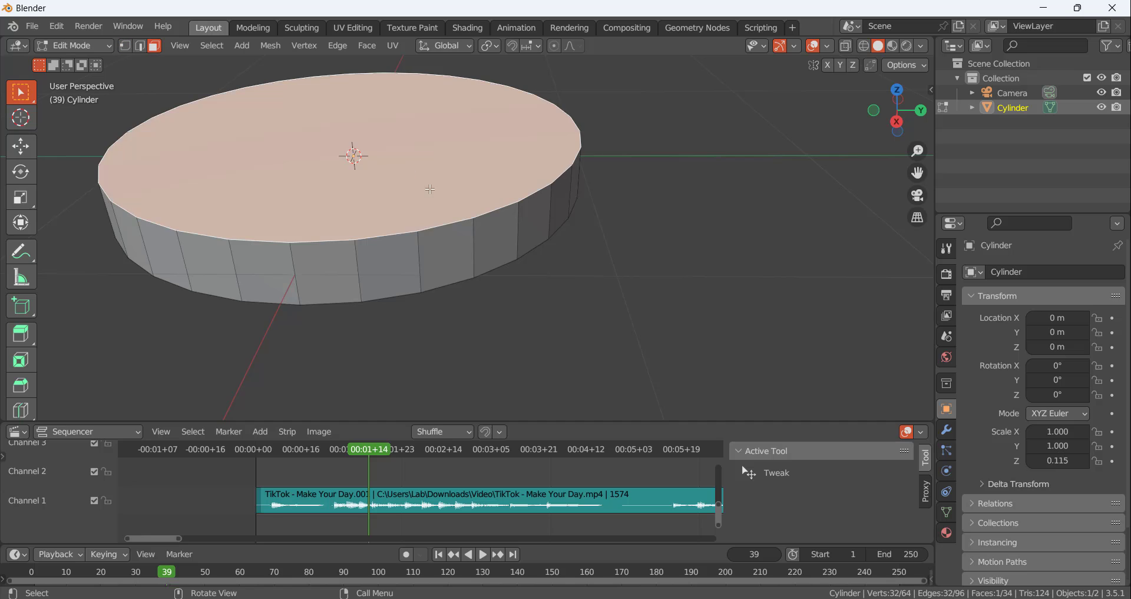
scroll(460, 273, "up", 3)
middle_click_drag(460, 273, 458, 217)
left_click(456, 151, "ctrl")
scroll(481, 247, "down", 4)
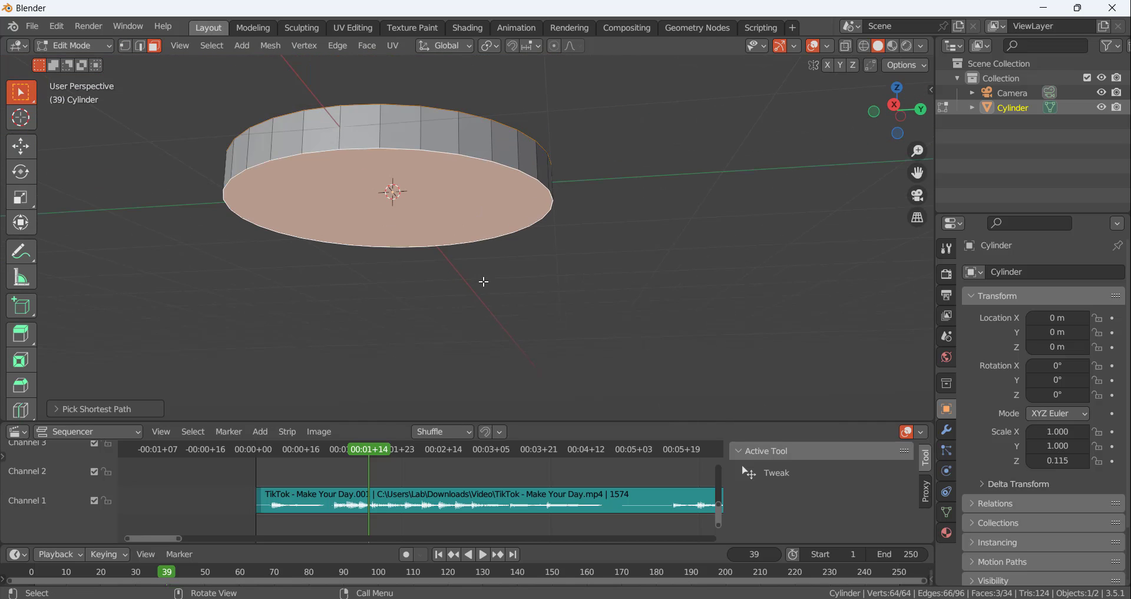
middle_click_drag(445, 170, 463, 290)
key("i")
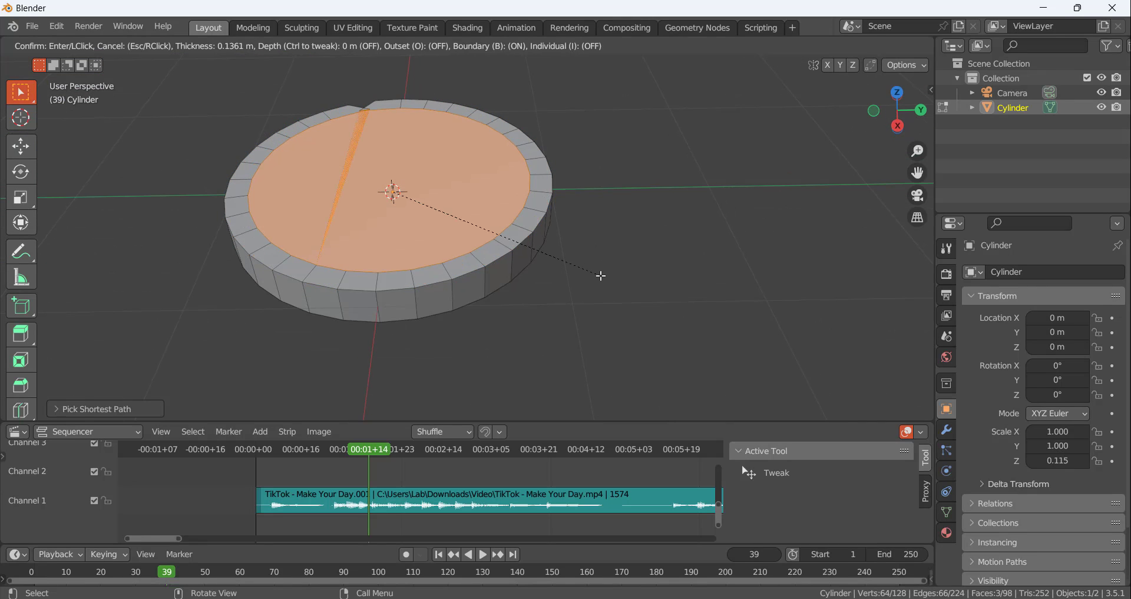
left_click(611, 279)
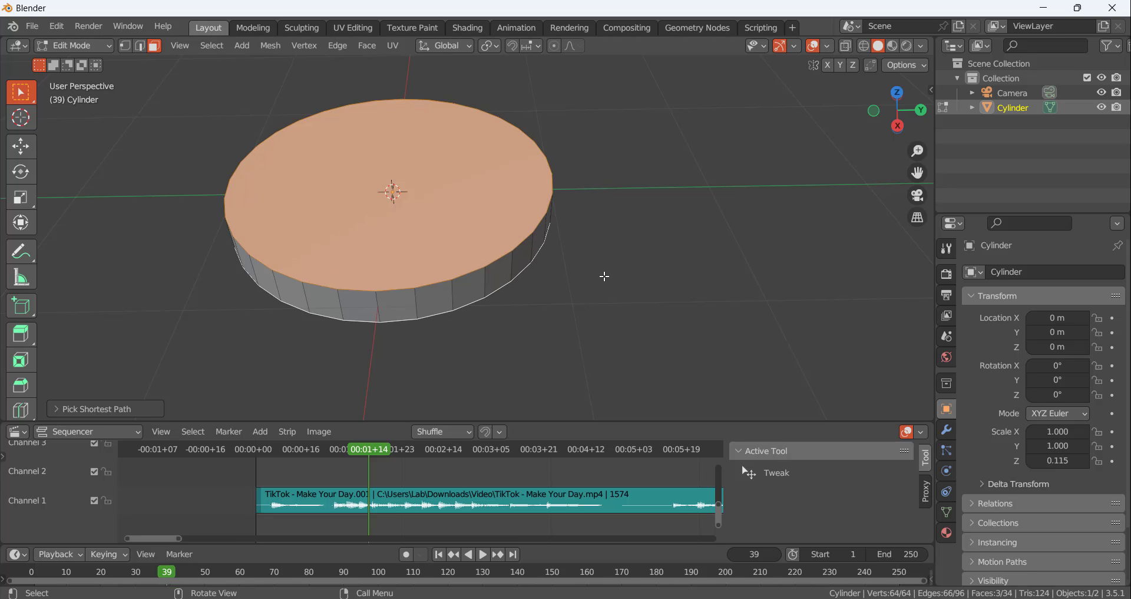
middle_click_drag(601, 273, 831, 190)
left_click(449, 313)
Select only the disc's top and bottom faces and inset both to leave a narrow rim along the edges
middle_click_drag(363, 173, 374, 201)
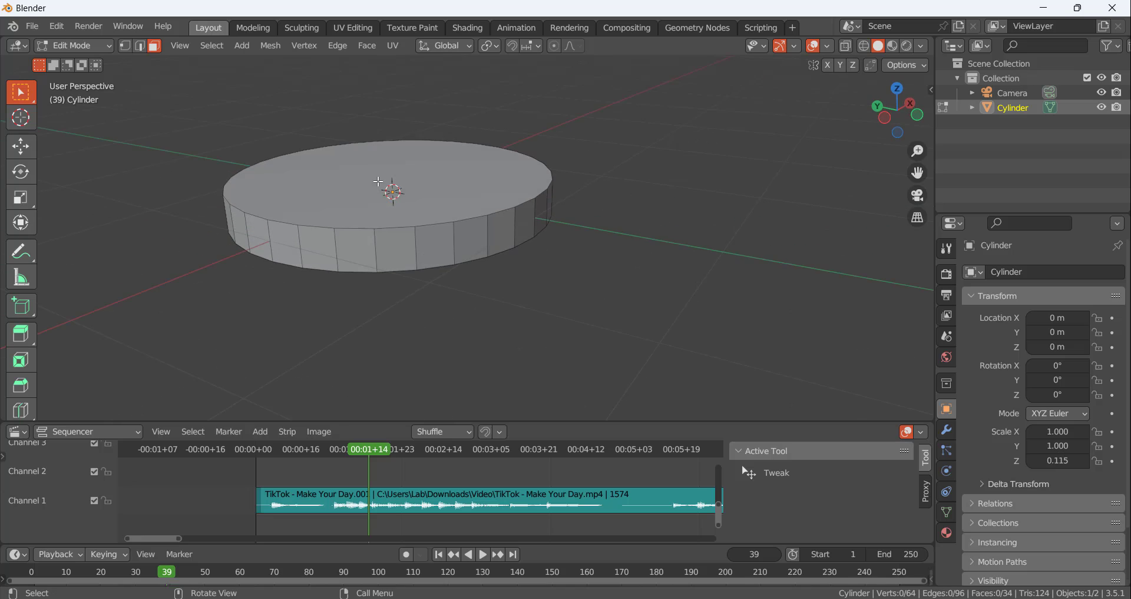
left_click(379, 179)
middle_click_drag(389, 302, 389, 212)
left_click(368, 137, "shift")
middle_click_drag(367, 136, 391, 185)
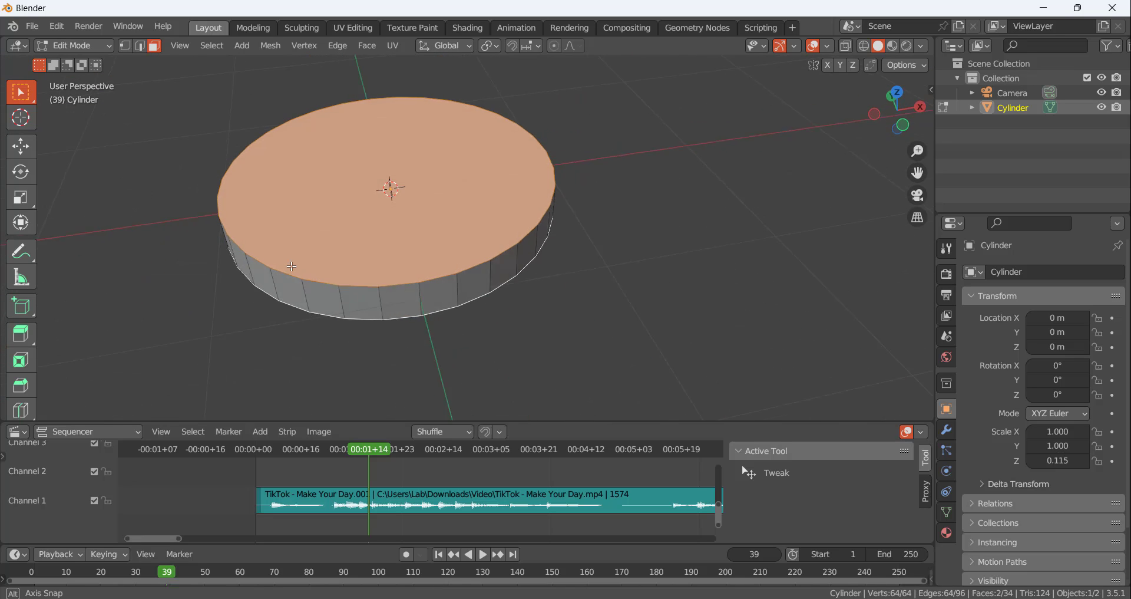
key("i")
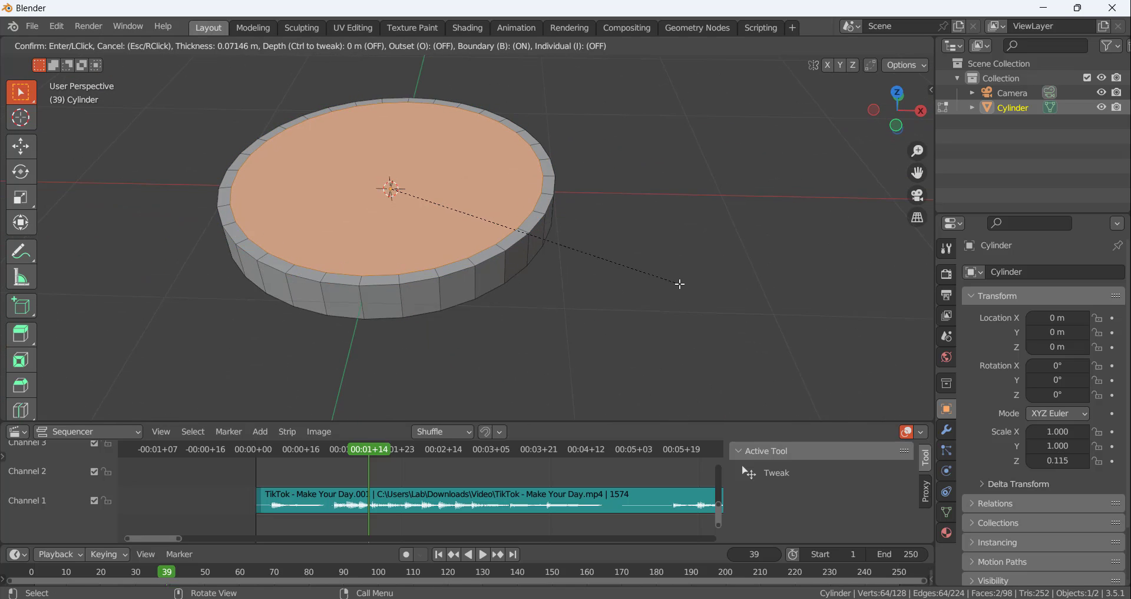
left_click(672, 280)
Clear the selection and add two evenly spaced loop cuts around the disc's side wall
middle_click_drag(478, 315, 450, 292)
key("alt+a")
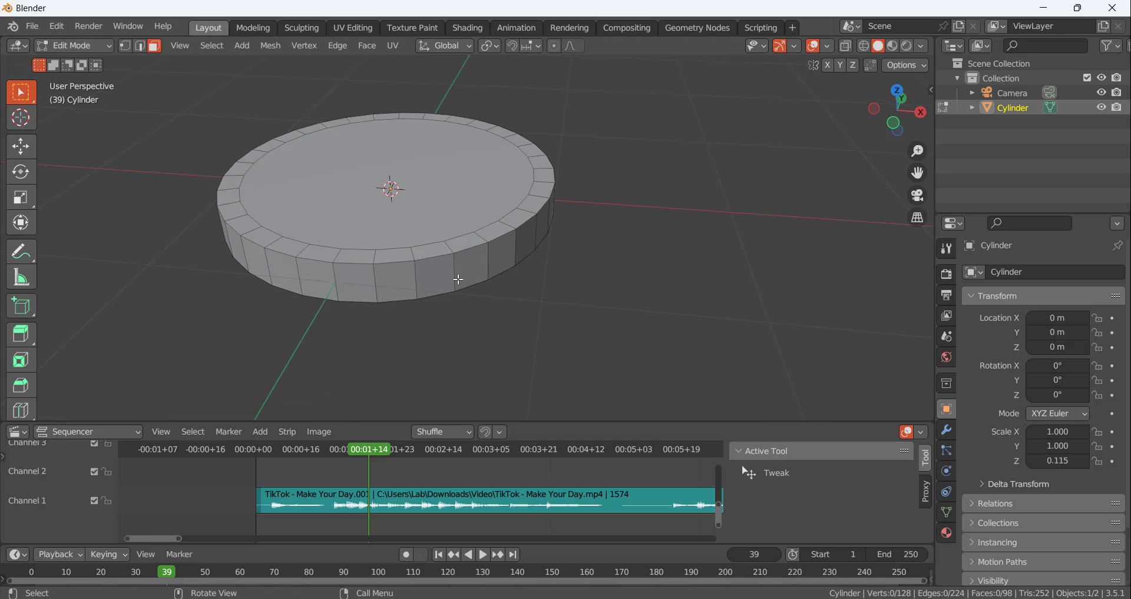
key("ctrl+r")
scroll(458, 279, "up", 1)
left_click(458, 279)
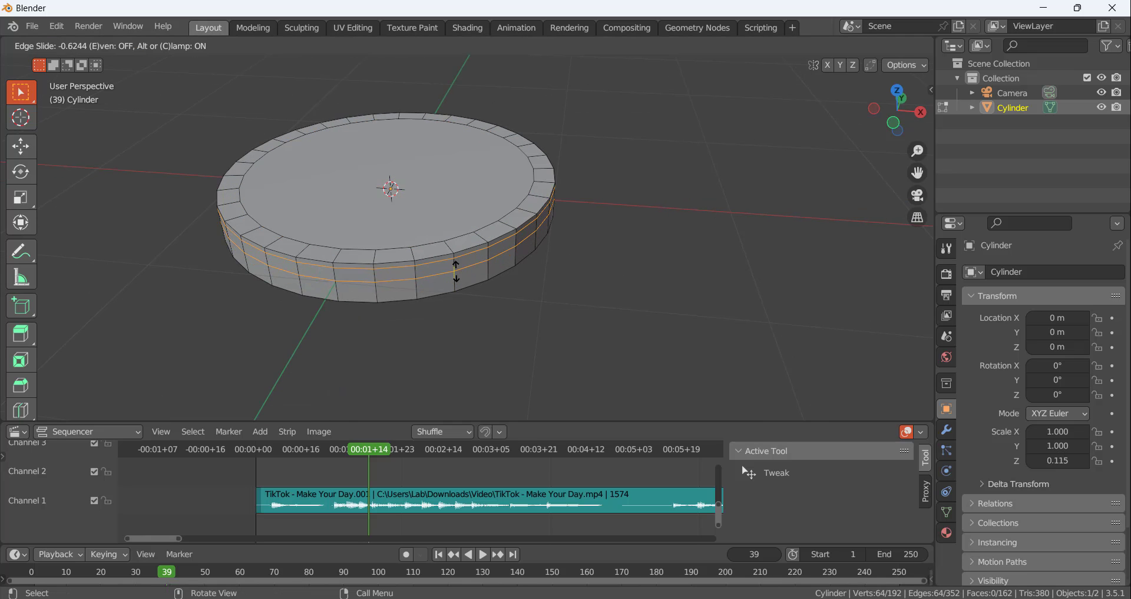
right_click(469, 277)
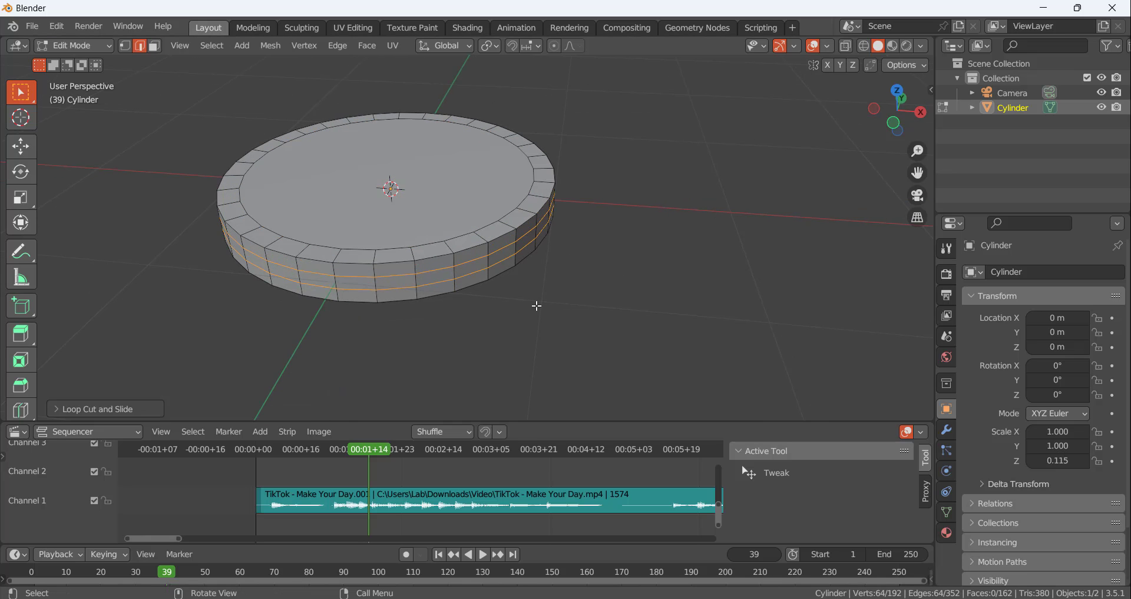
Select both side edge loops, scale them apart along Z toward the disc's top and bottom edges, and clear the selection
left_click(467, 269, "alt")
left_click(462, 262, "alt+shift")
key("s")
key("z")
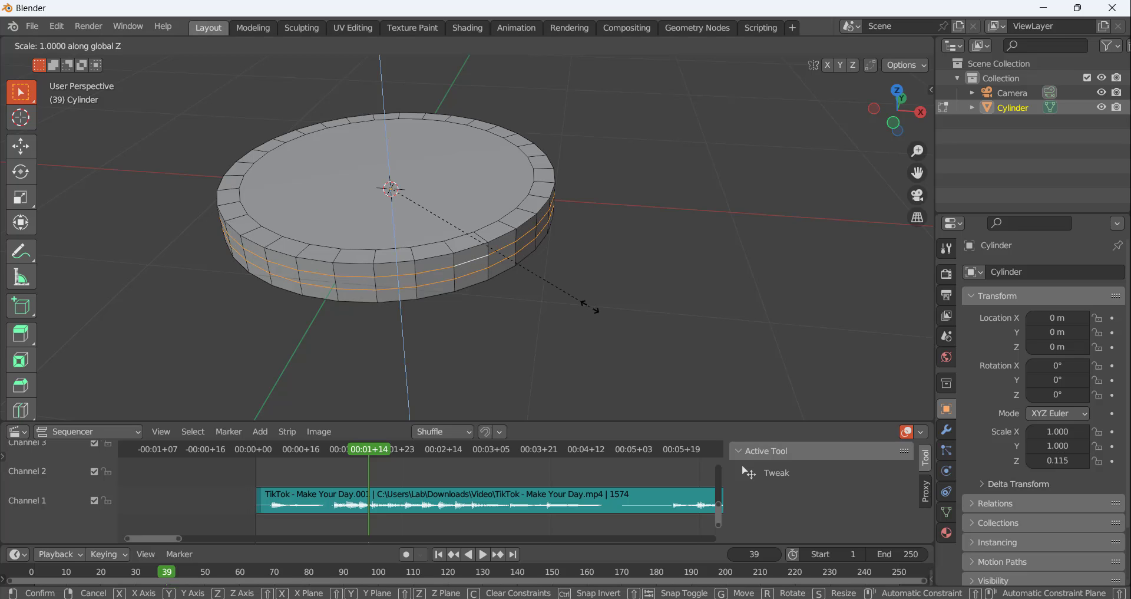
left_click(614, 64)
left_click(642, 178)
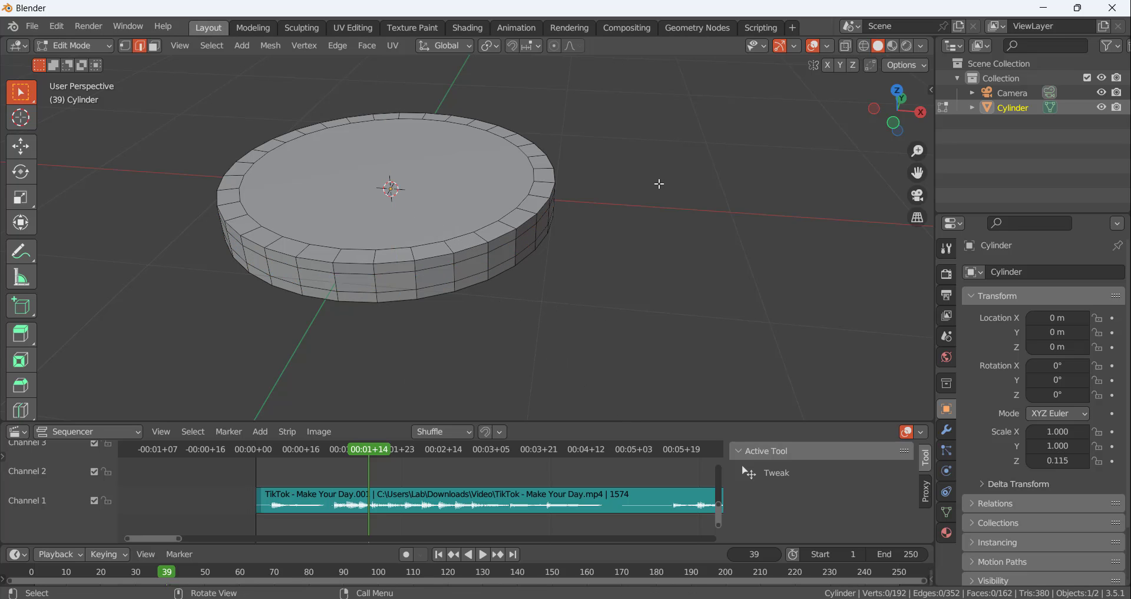
Return to Object Mode, add a Subdivision Surface modifier at viewport level 2 to the disc, and clear the selection
key("Tab")
left_click(946, 429)
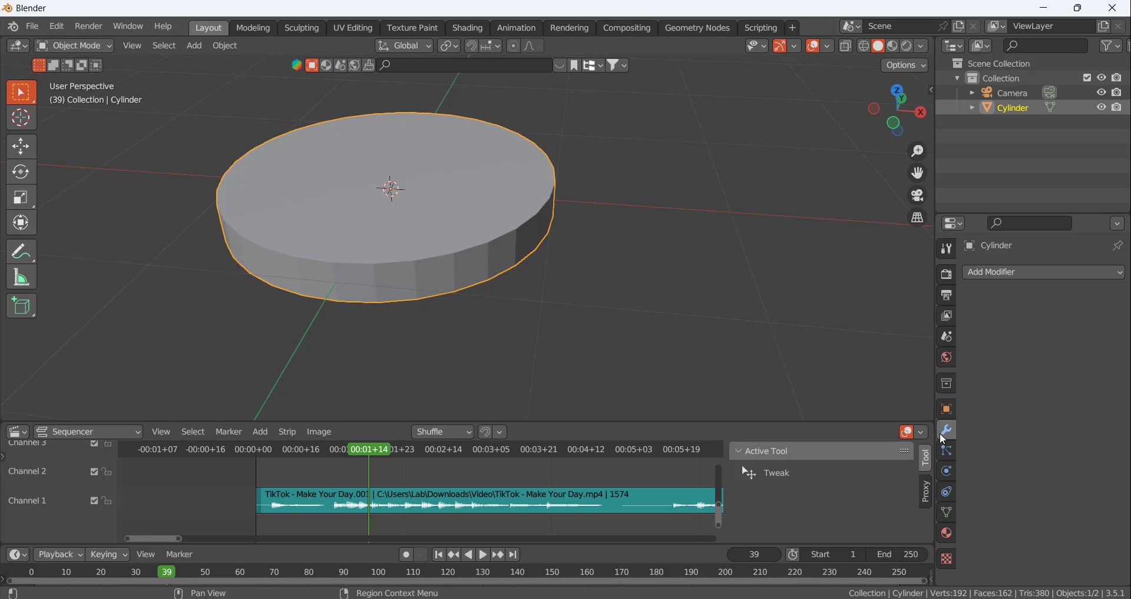
left_click(989, 271)
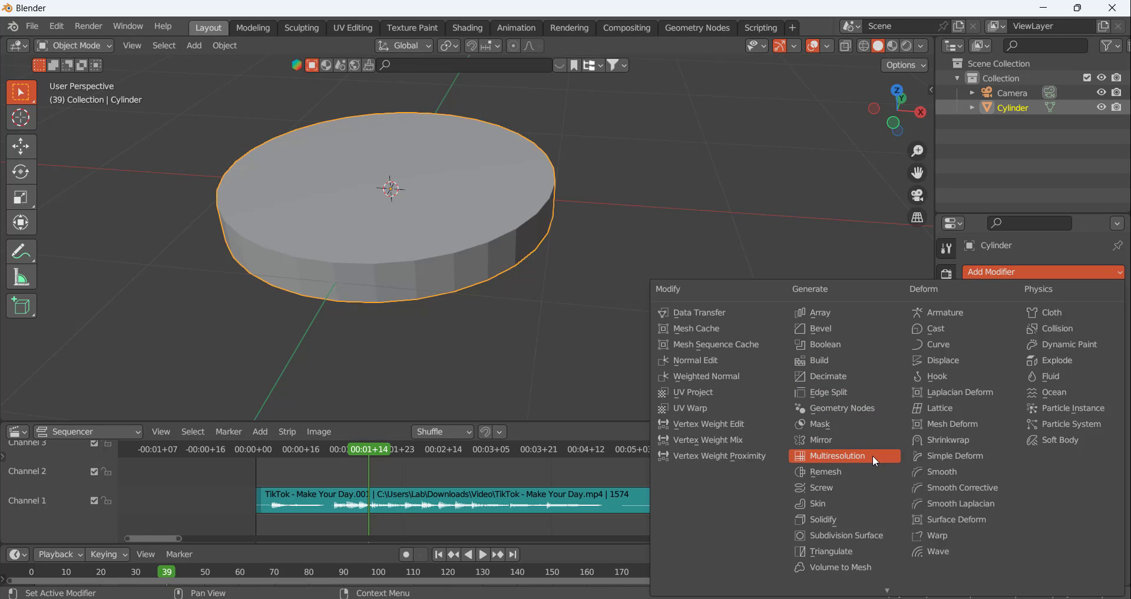
left_click(836, 536)
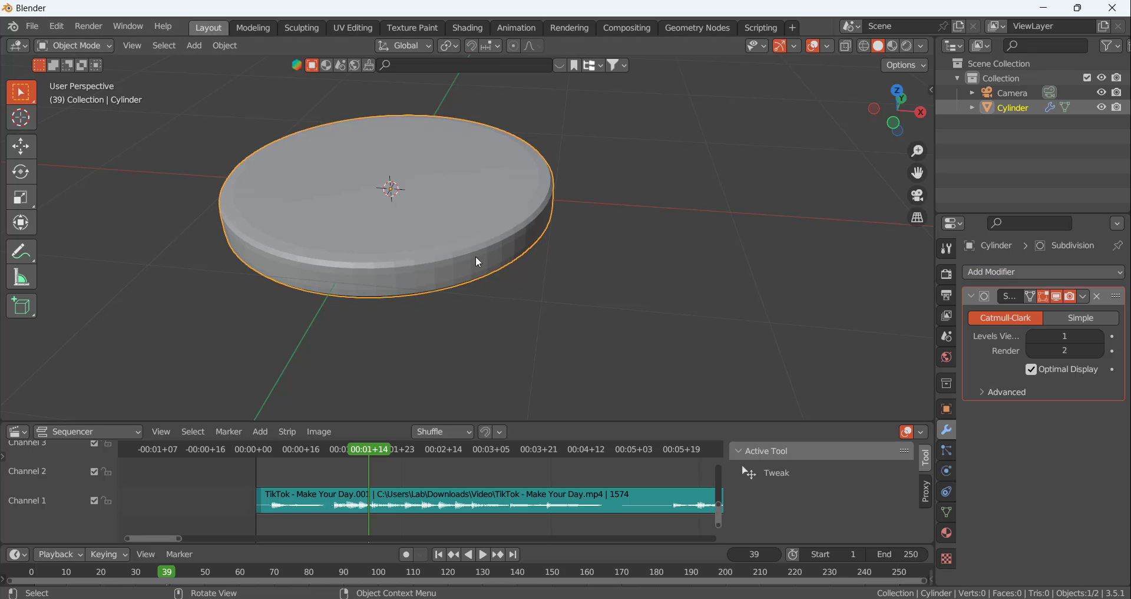
key("ctrl+2")
key("alt+a")
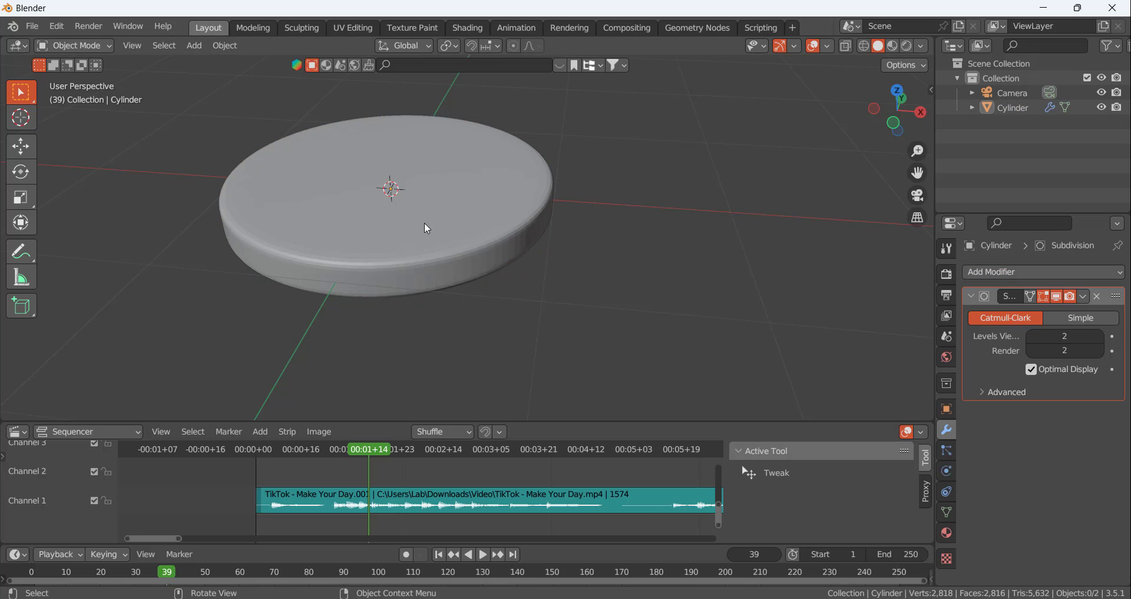
Apply smooth shading to the disc and deselect it
left_click(403, 216)
right_click(402, 217)
left_click(402, 216)
left_click(614, 302)
middle_click_drag(470, 261, 511, 244)
scroll(589, 236, "down", 4)
scroll(564, 243, "up", 3)
scroll(513, 248, "up", 1)
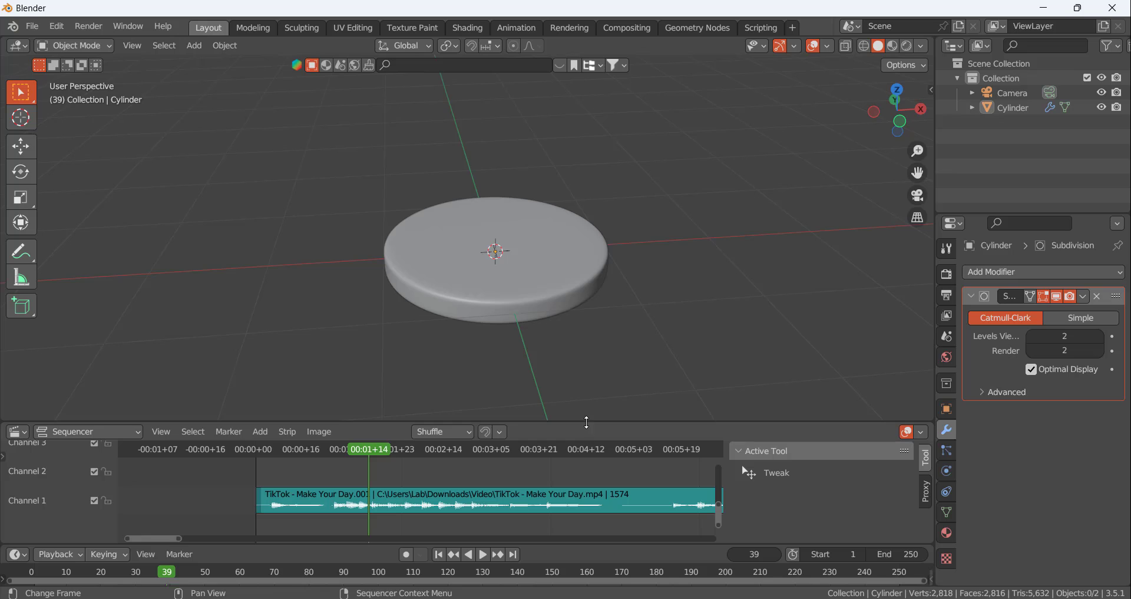
Shrink the sequencer area to enlarge the 3D viewport and add a mesh plane at the world origin
left_click_drag(587, 422, 591, 478)
middle_click_drag(658, 248, 542, 233)
scroll(542, 198, "down", 4)
scroll(552, 233, "up", 4)
scroll(535, 207, "down", 2)
key("shift+a")
mouse_move(657, 243)
left_click(715, 240)
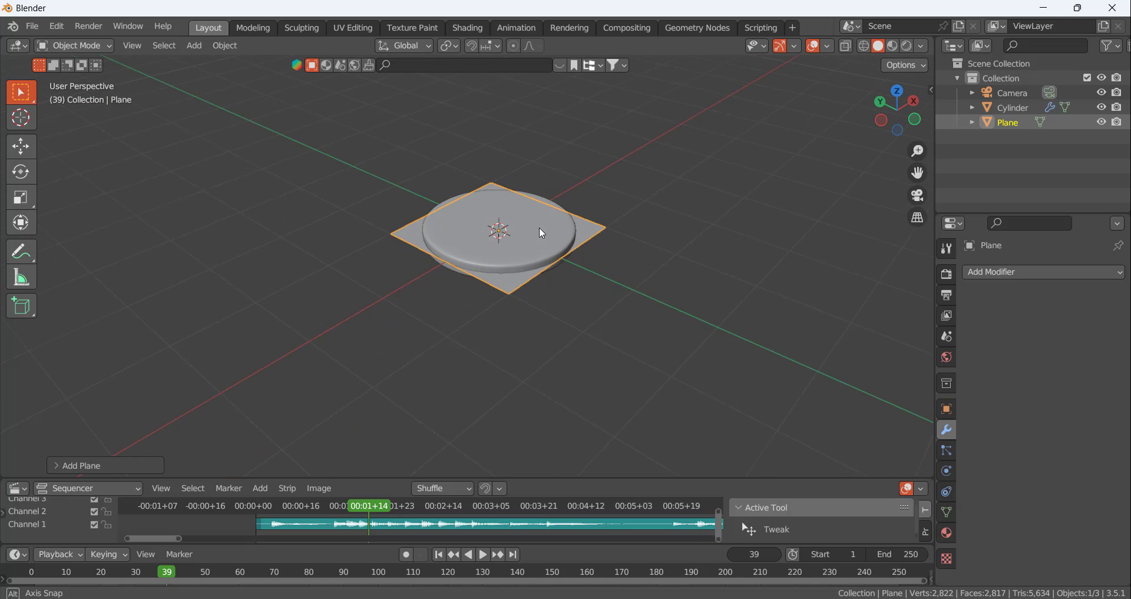
Rotate the plane 90° about the global X axis and scale it by 10 to form a backdrop wall
type("rx90")
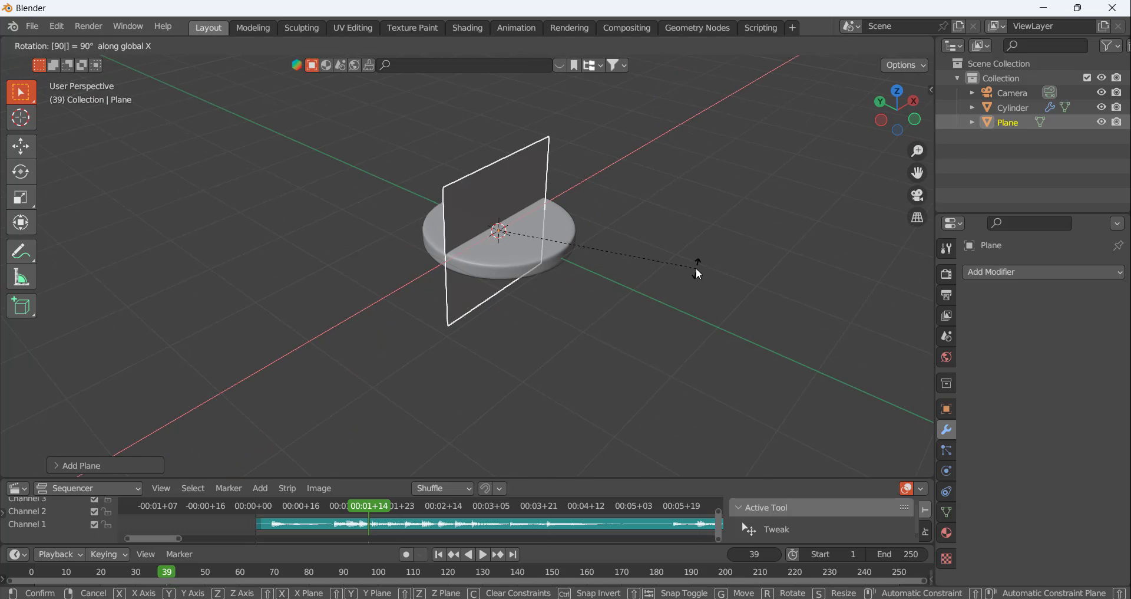
key("Return")
type("s")
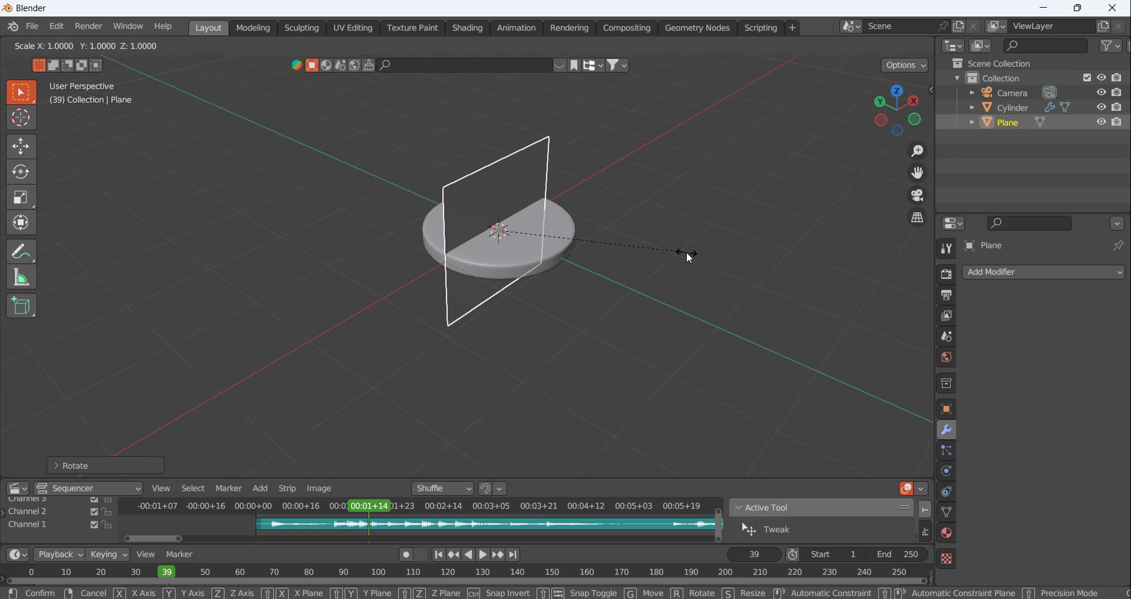
type("10")
key("Return")
scroll(614, 245, "down", 8)
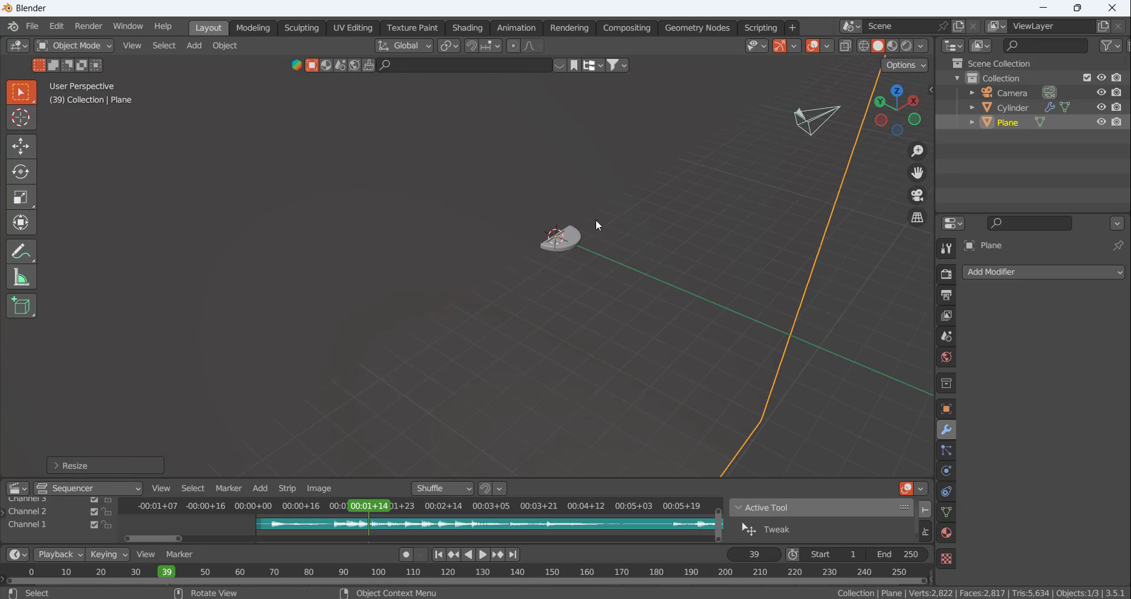
Move the wall plane along the Y axis until it stands just behind the disc, and deselect it
middle_click_drag(611, 231, 602, 260)
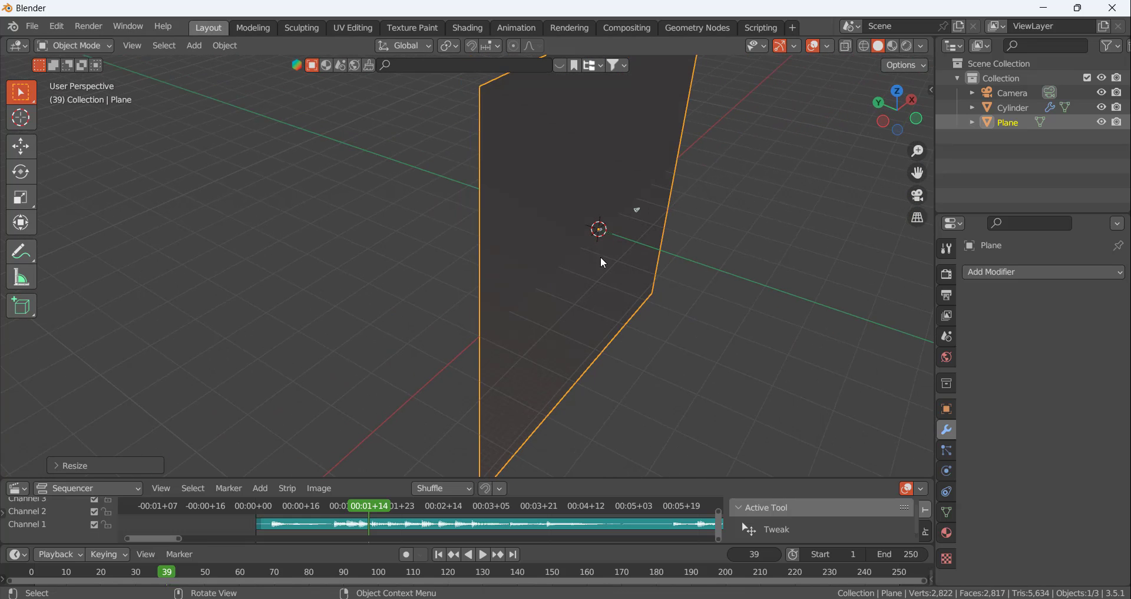
left_click(20, 145)
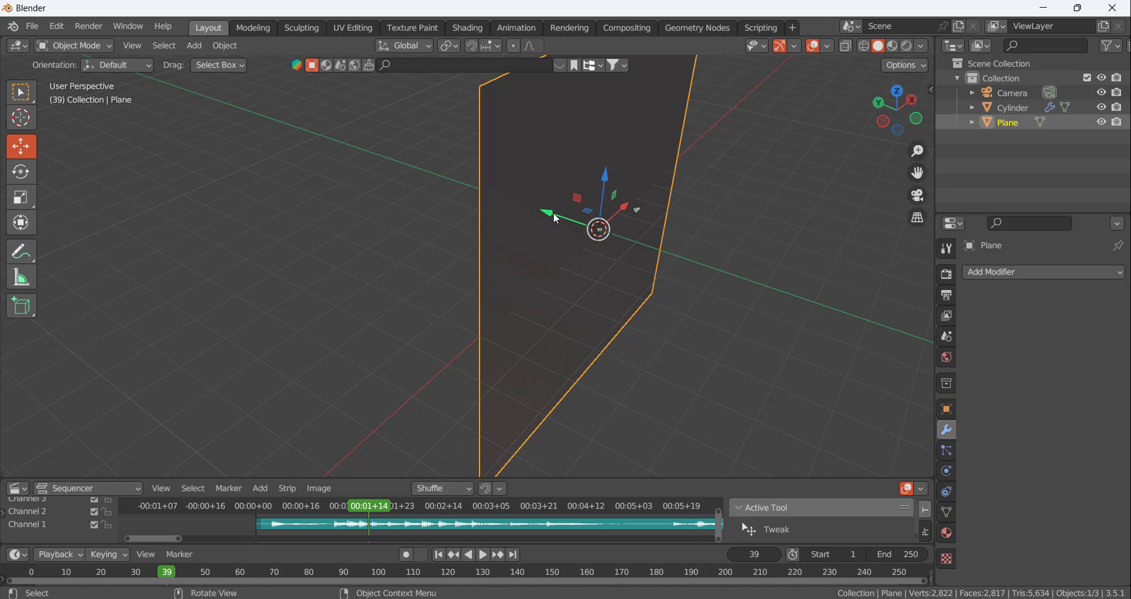
left_click_drag(554, 214, 500, 198)
left_click(770, 356)
middle_click_drag(654, 235, 608, 235)
left_click(606, 261)
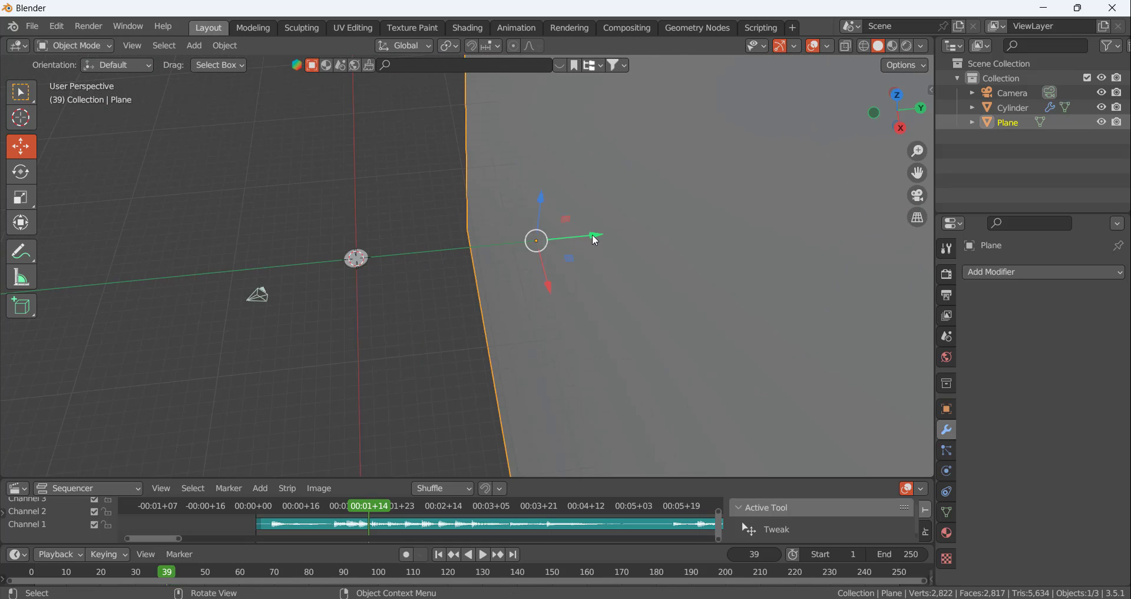
left_click_drag(595, 240, 443, 250)
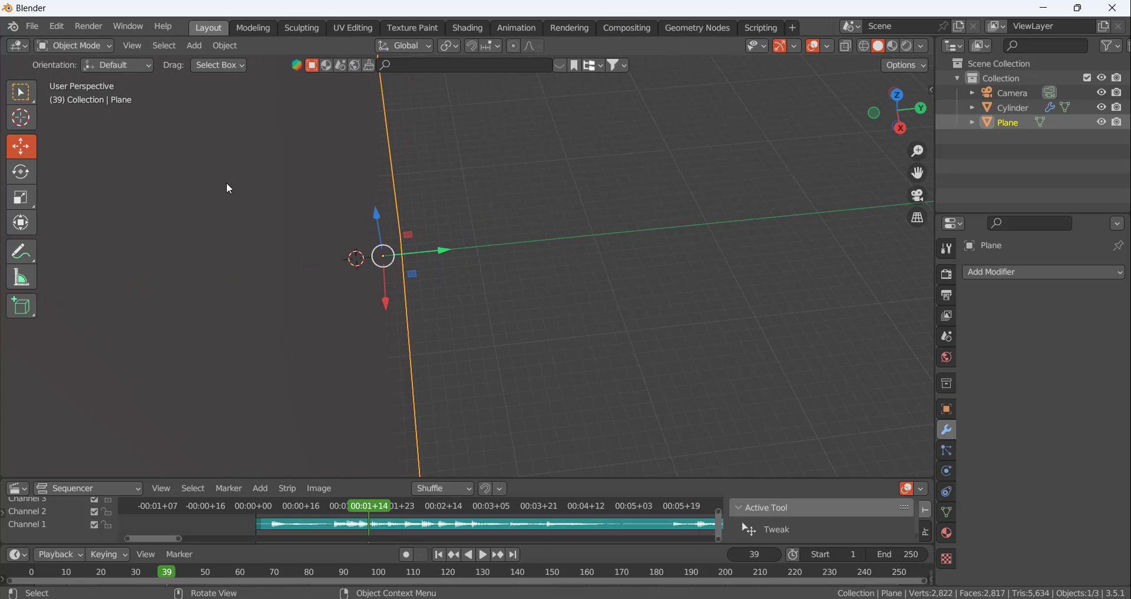
middle_click_drag(229, 188, 518, 208)
left_click(582, 298)
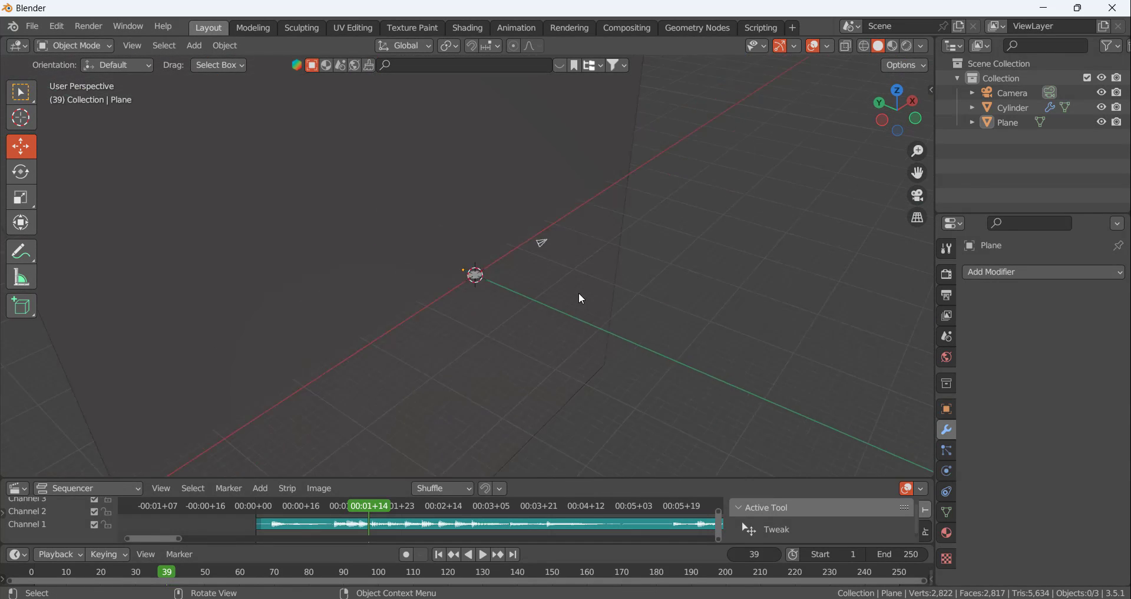
Raise the disc along Z in front of the wall and shift it along X toward the wall's left side
middle_click_drag(581, 299, 528, 290)
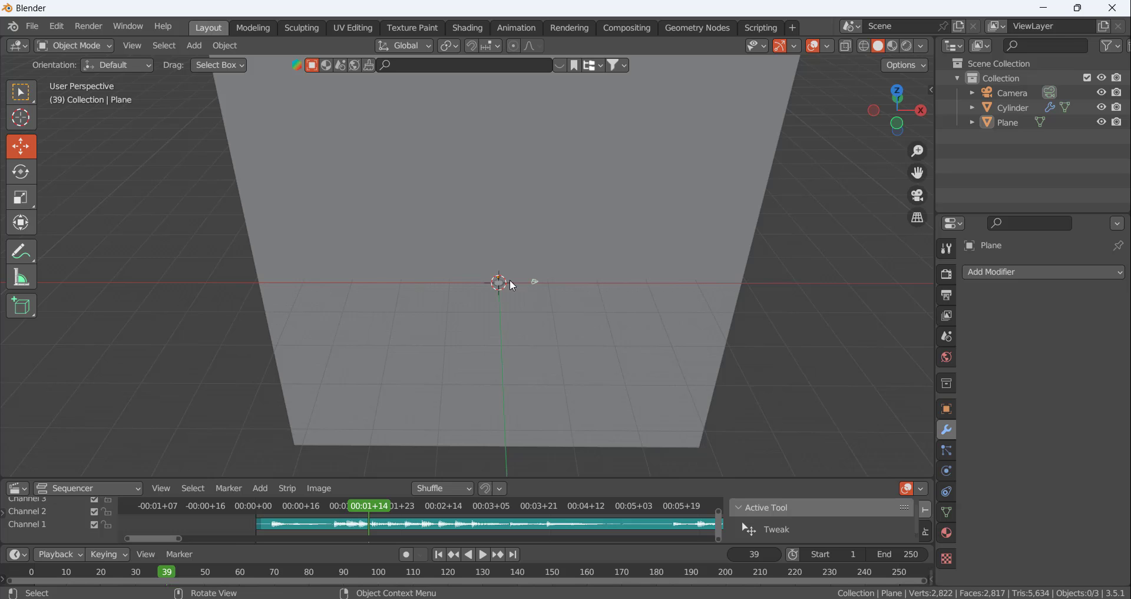
left_click(502, 289)
middle_click_drag(525, 308, 500, 262)
left_click_drag(506, 233, 480, 77)
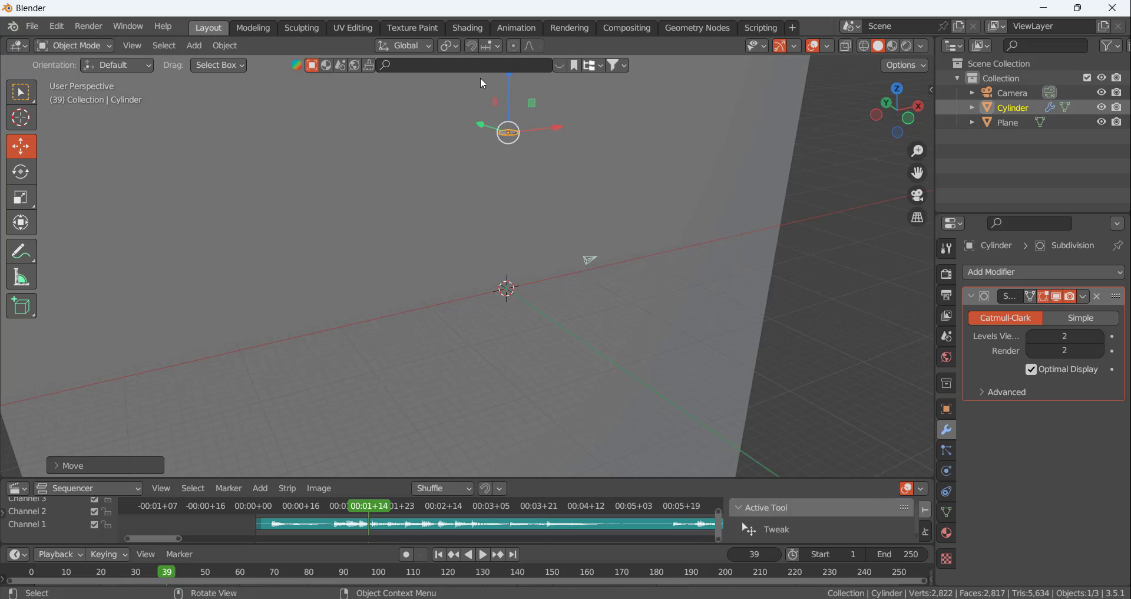
middle_click_drag(480, 77, 531, 139)
left_click_drag(604, 175, 512, 175)
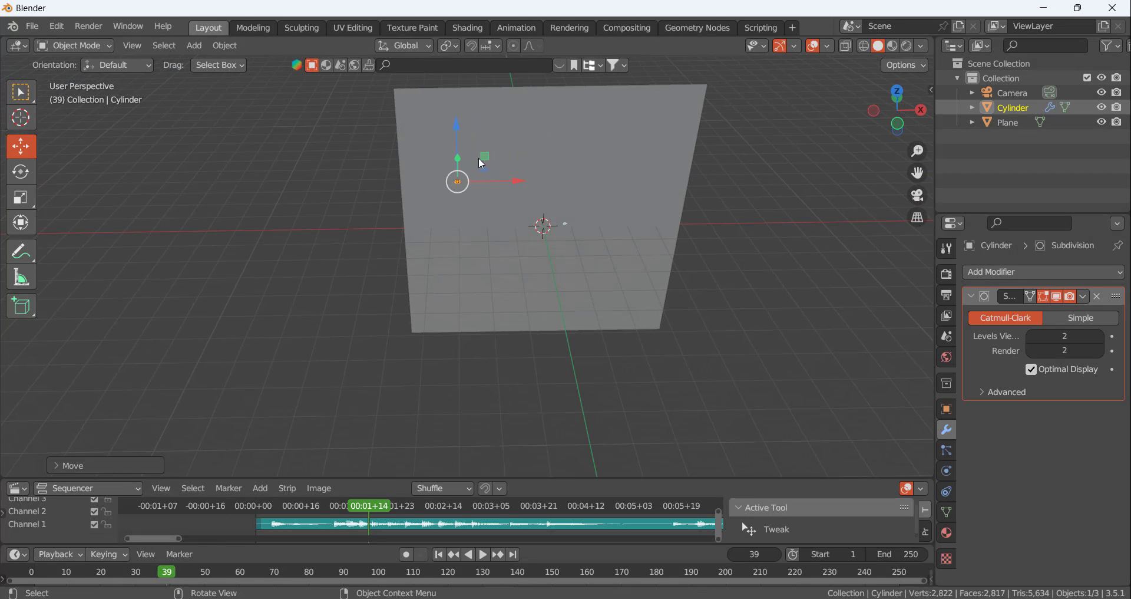
Fine-tune the disc's height and X position near the wall's upper-left area and clear the selection
scroll(472, 171, "up", 4)
left_click_drag(439, 147, 439, 83)
left_click(280, 158)
middle_click_drag(280, 158, 378, 158)
middle_click_drag(688, 241, 636, 284)
left_click(656, 249)
left_click_drag(593, 314, 597, 309)
middle_click_drag(716, 313, 450, 217)
scroll(472, 263, "up", 5)
scroll(476, 267, "down", 5)
mouse_move(476, 267)
middle_mouse_down()
mouse_move(468, 250)
mouse_move(487, 266)
middle_mouse_up()
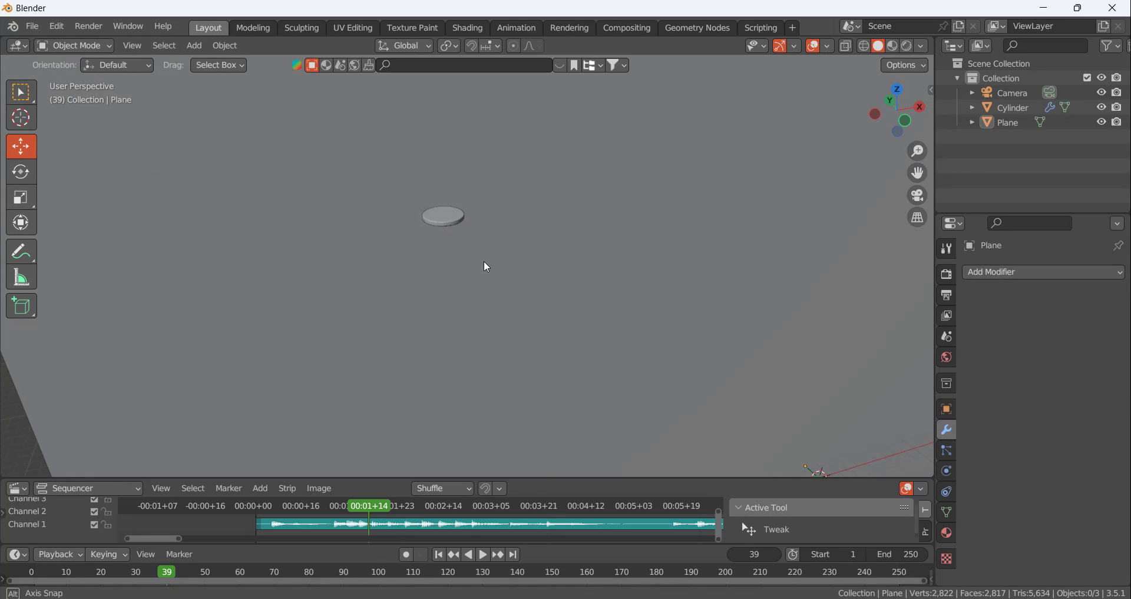
Select the disc and snap the 3D cursor to its centre
left_click(443, 216)
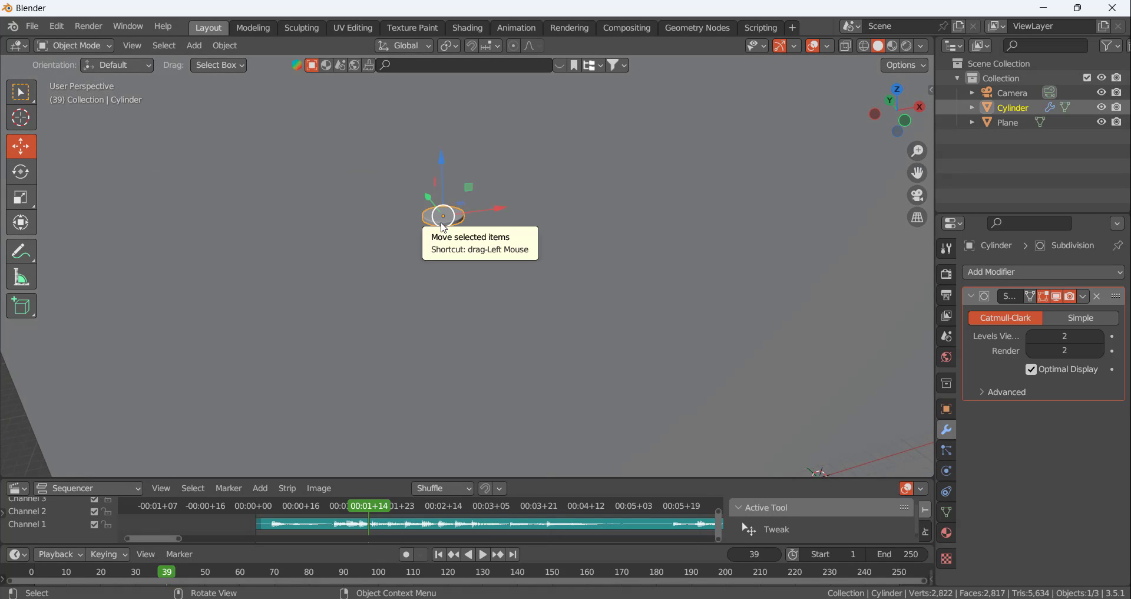
key("shift+s")
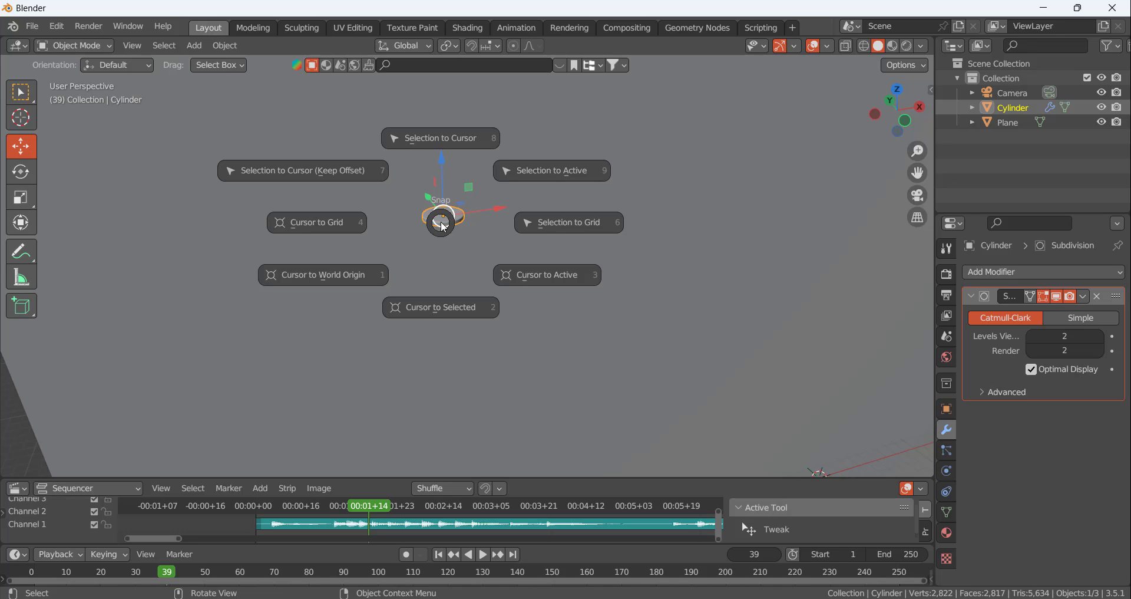
left_click(438, 314)
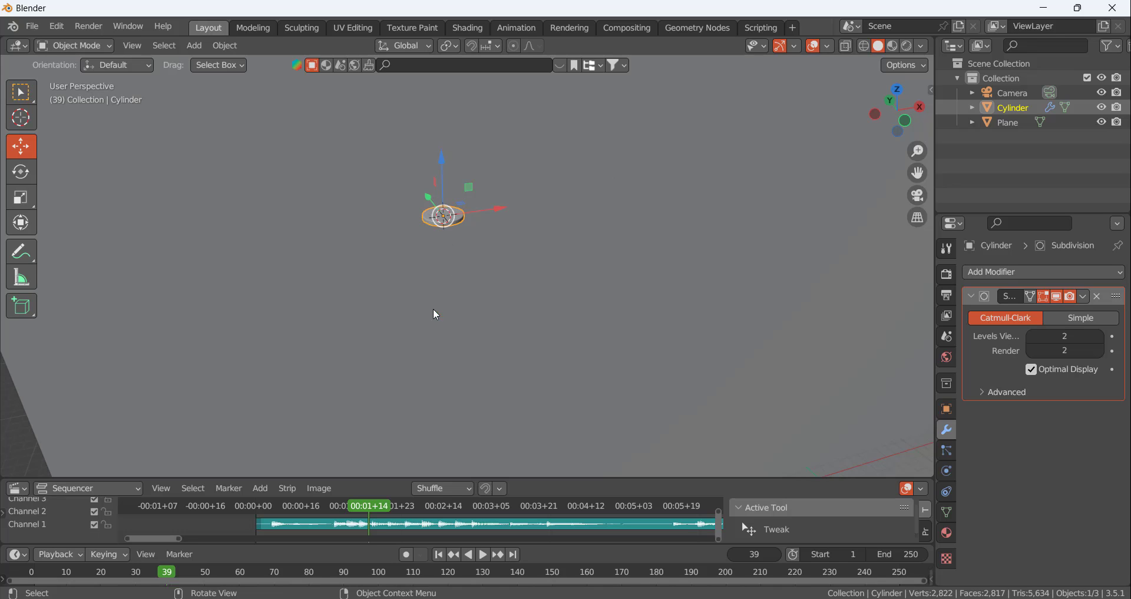
Add a UV sphere at the 3D cursor and raise it along Z to float above the disc
left_click(464, 237)
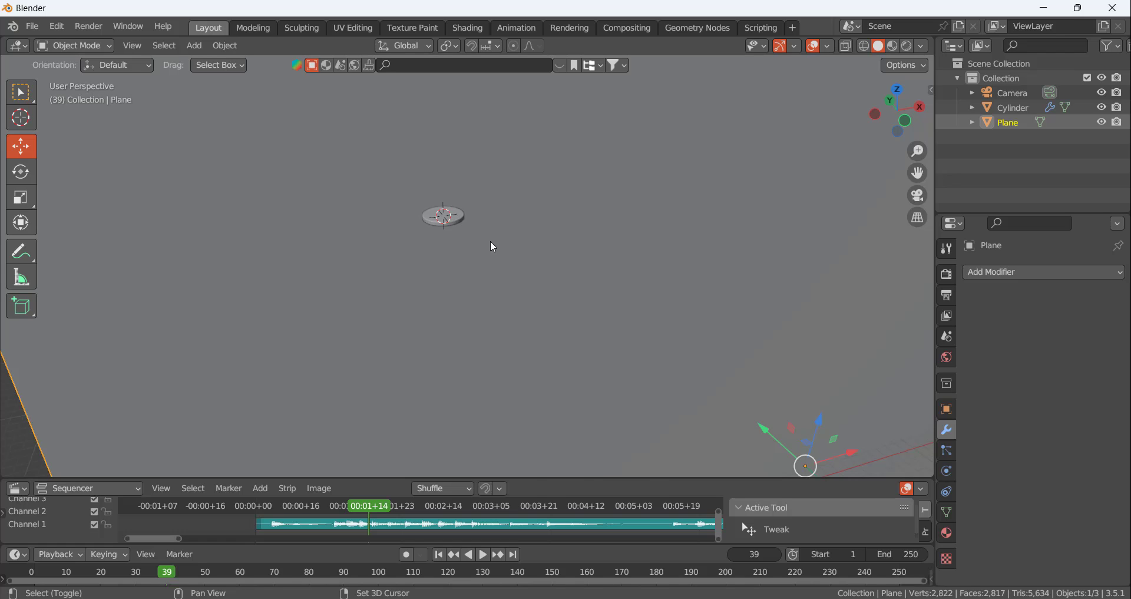
key("shift+a")
mouse_move(490, 241)
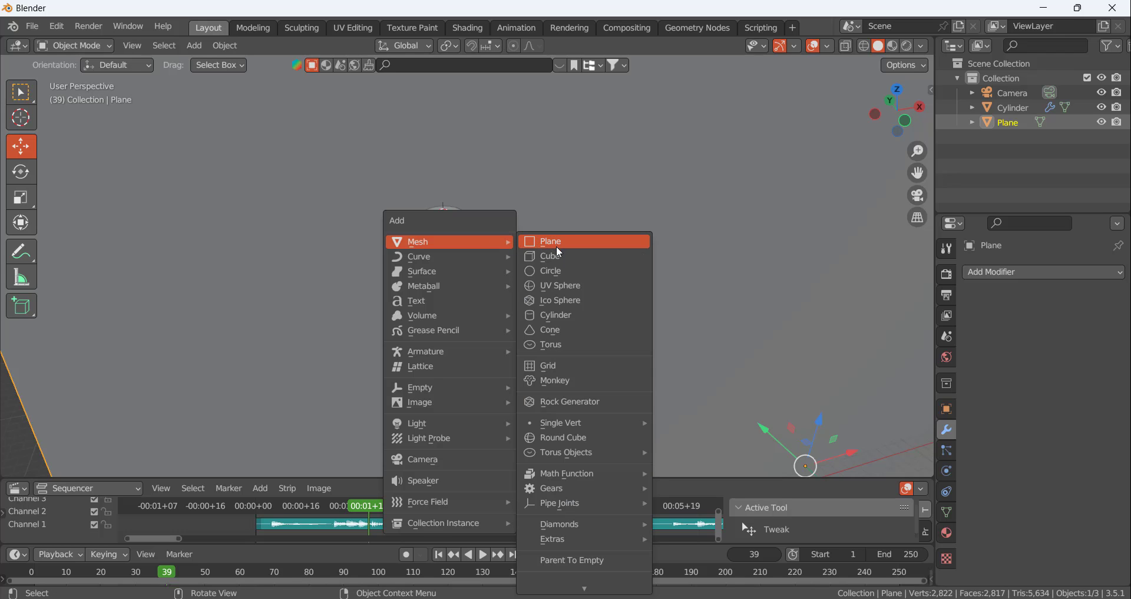
left_click(562, 286)
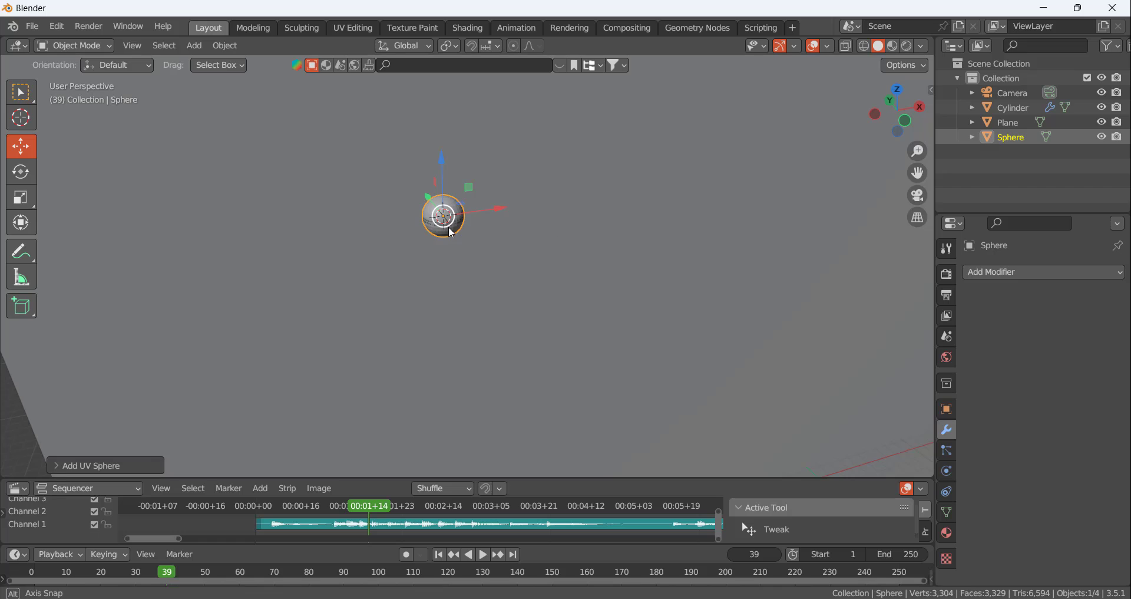
key("KP_Divide")
left_click_drag(461, 238, 459, 114)
Give the sphere a Subdivision Surface modifier at viewport level 2 and smooth shading
left_click(991, 272)
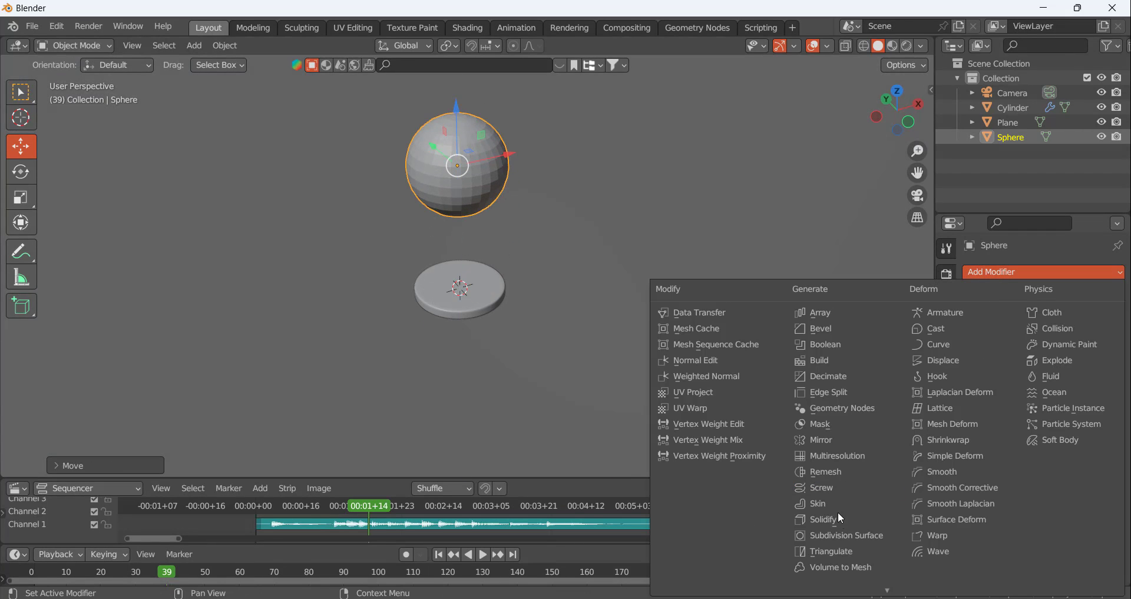
left_click(851, 536)
left_click(1100, 336)
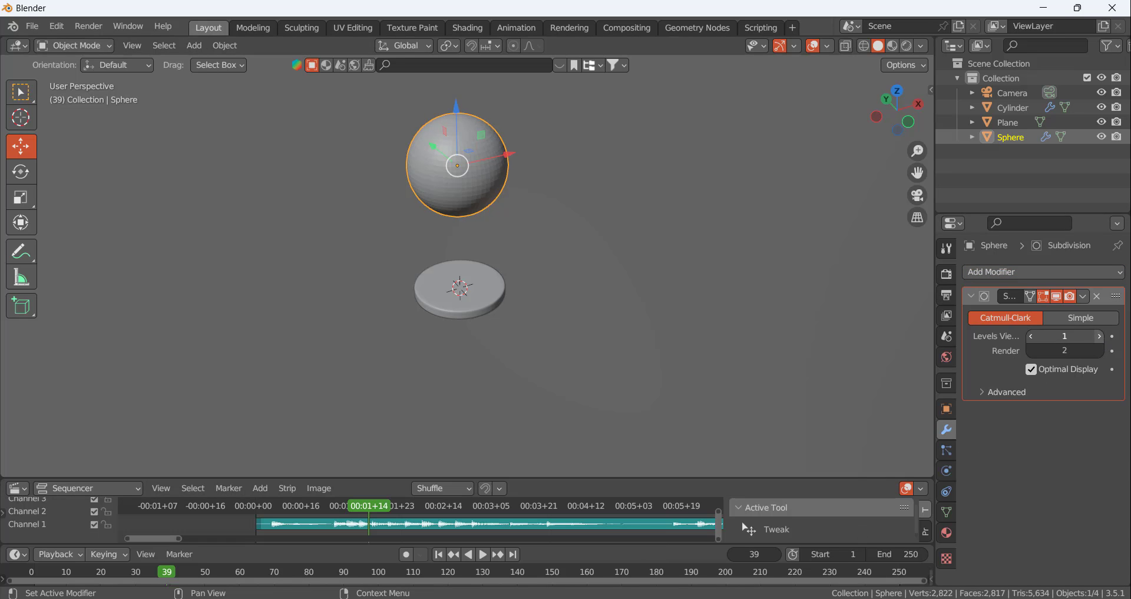
right_click(449, 176)
left_click(448, 174)
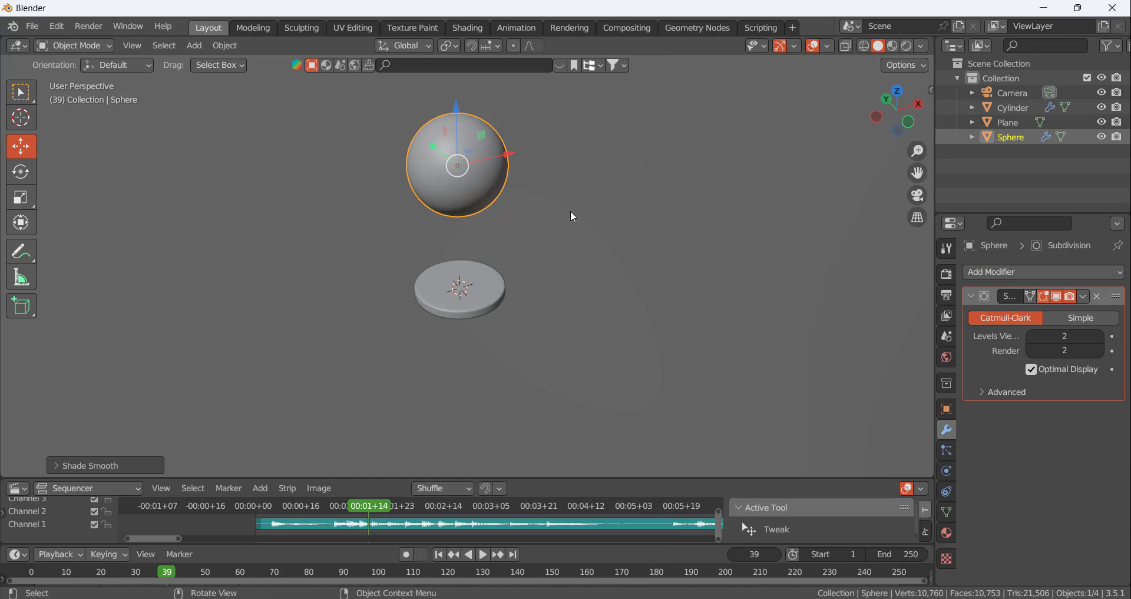
left_click(571, 211)
mouse_move(475, 159)
middle_mouse_down()
mouse_move(430, 159)
mouse_move(474, 177)
middle_mouse_up()
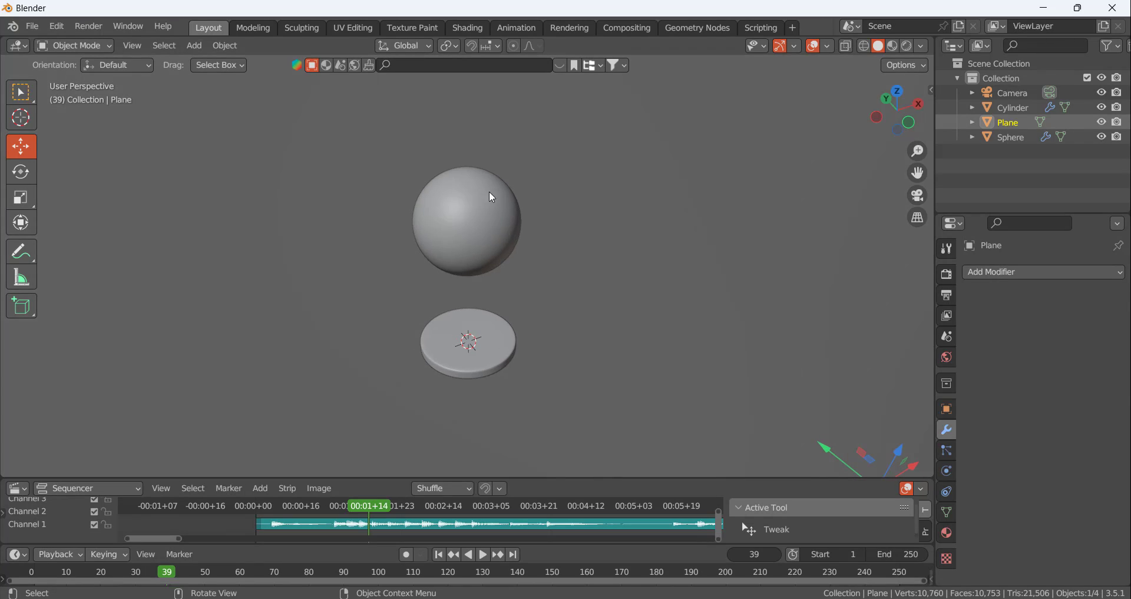
Scale the sphere to about 0.5 and lower it about 2.2 m along Z onto the disc
left_click(500, 203)
middle_click_drag(522, 240, 564, 208)
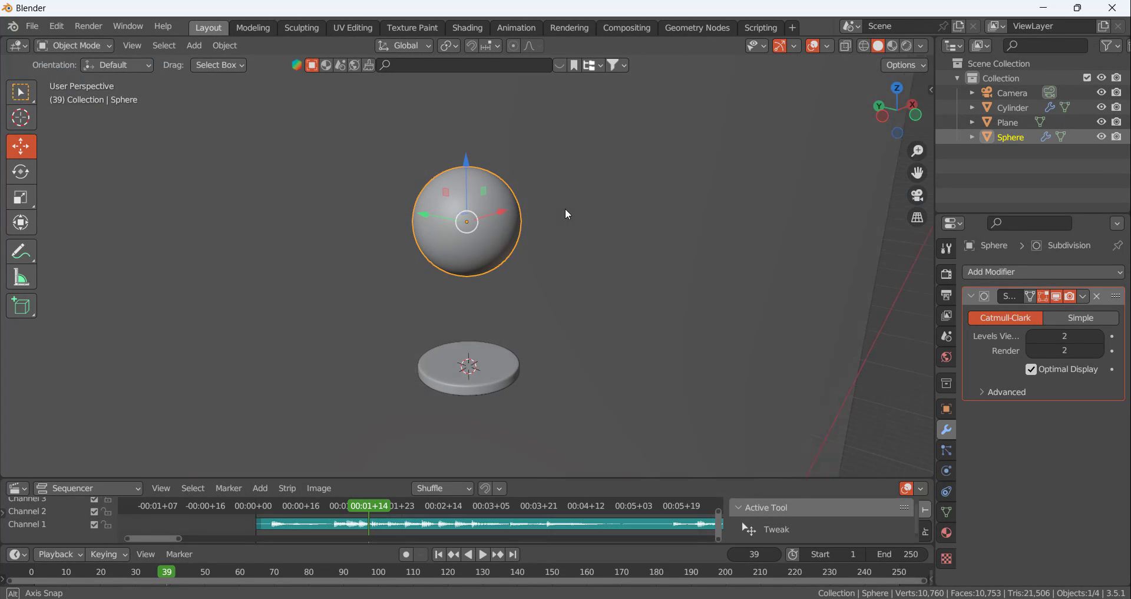
key("s")
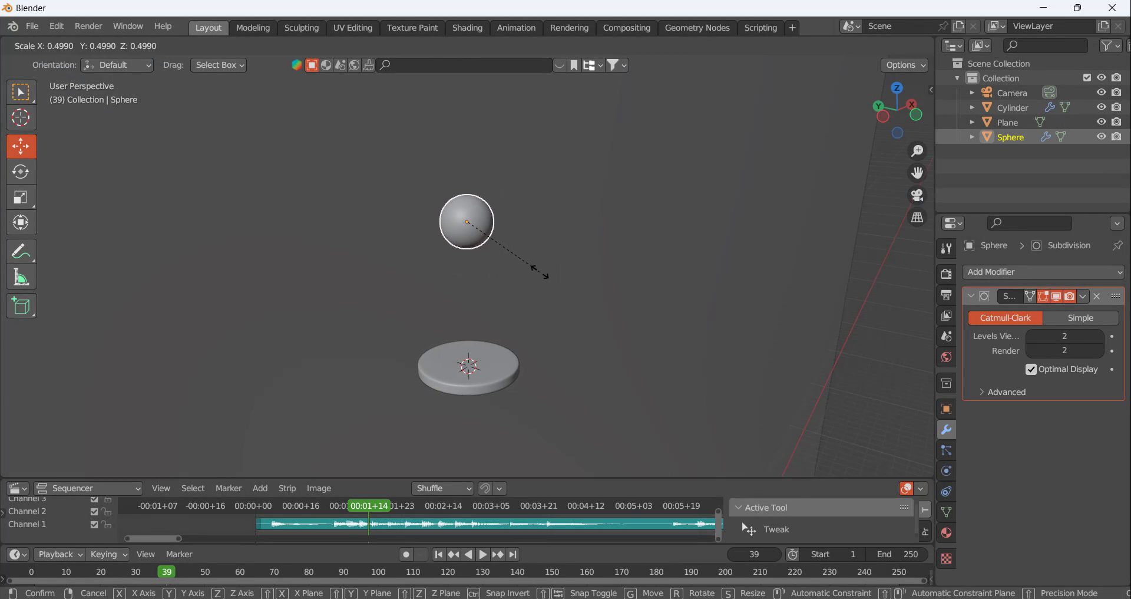
left_click(538, 267)
key("g")
key("z")
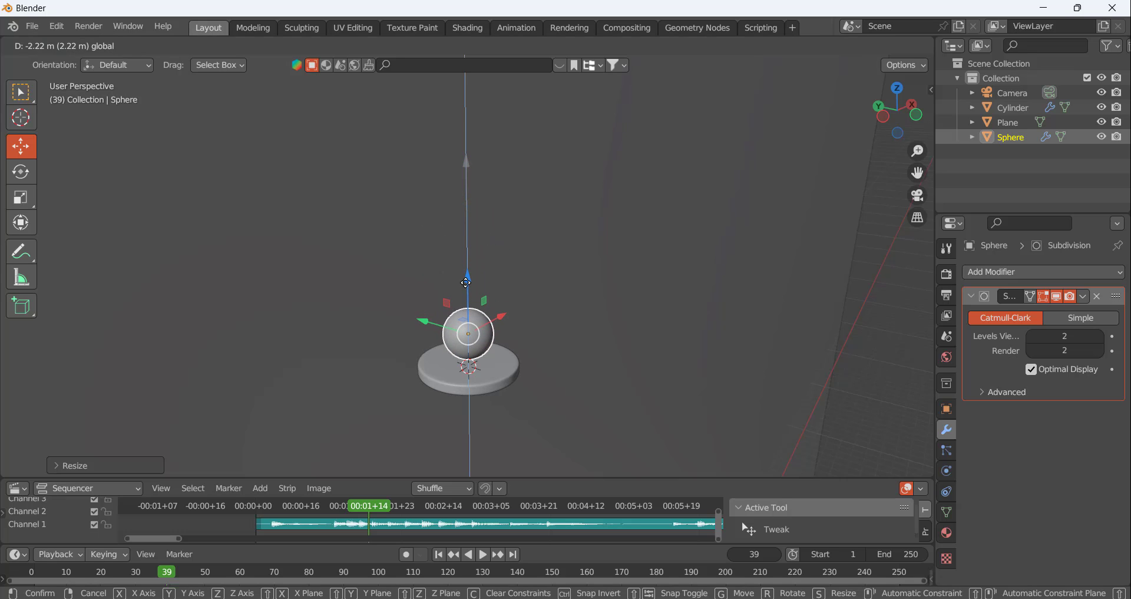
left_click(511, 310)
middle_click_drag(510, 310, 487, 322)
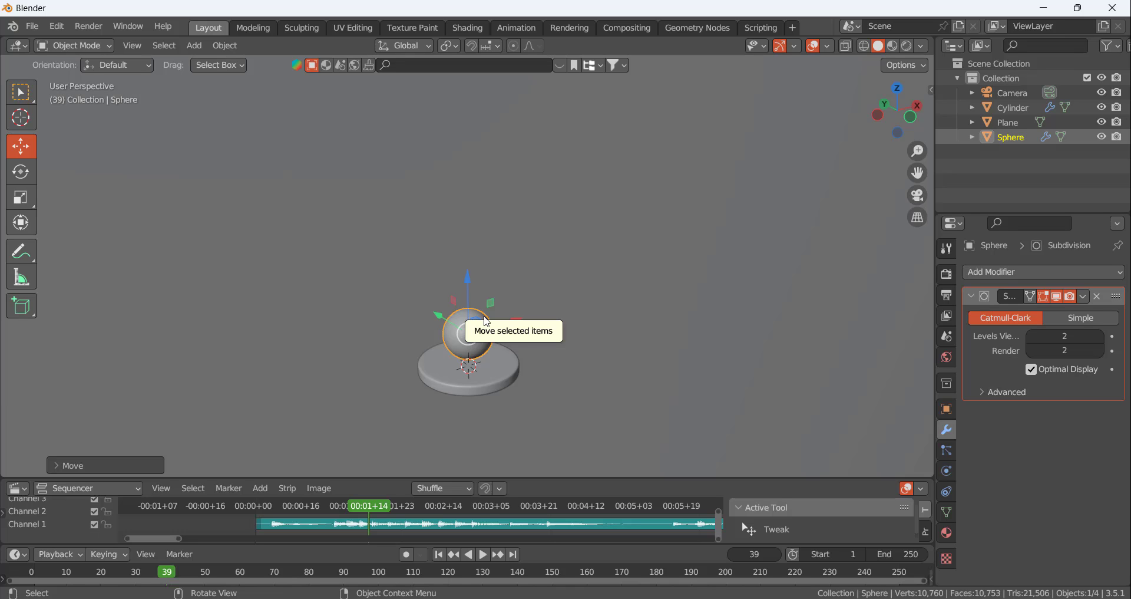
Scale the sphere up uniformly by a factor of about 1.43
key("s")
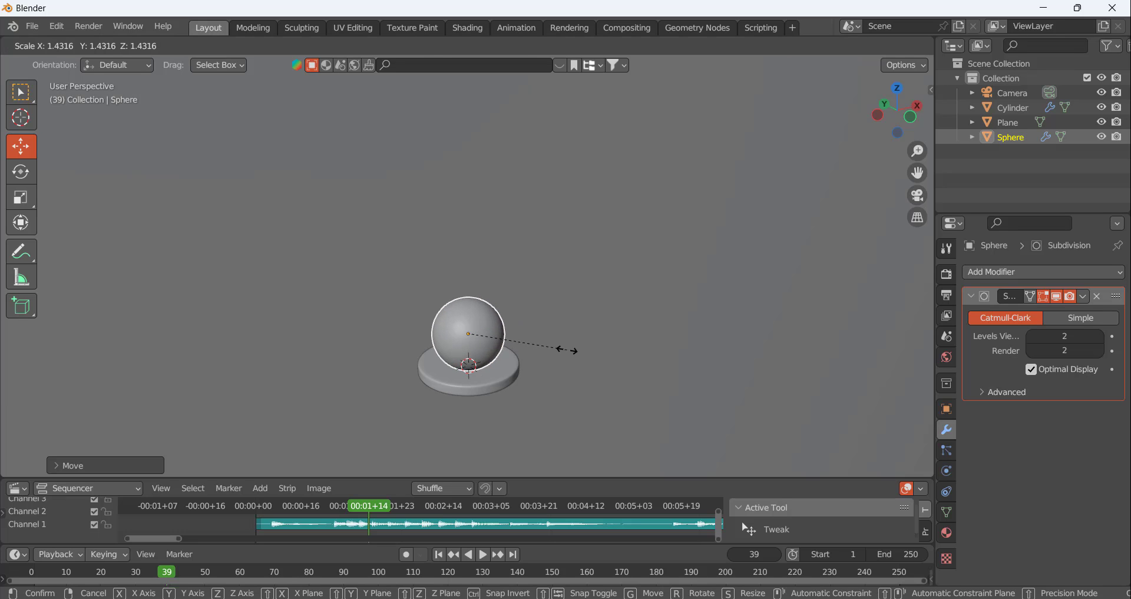
left_click(567, 352)
left_click(561, 360)
scroll(574, 338, "down", 5)
middle_click_drag(574, 337, 467, 252)
left_click(484, 267)
scroll(519, 289, "up", 3)
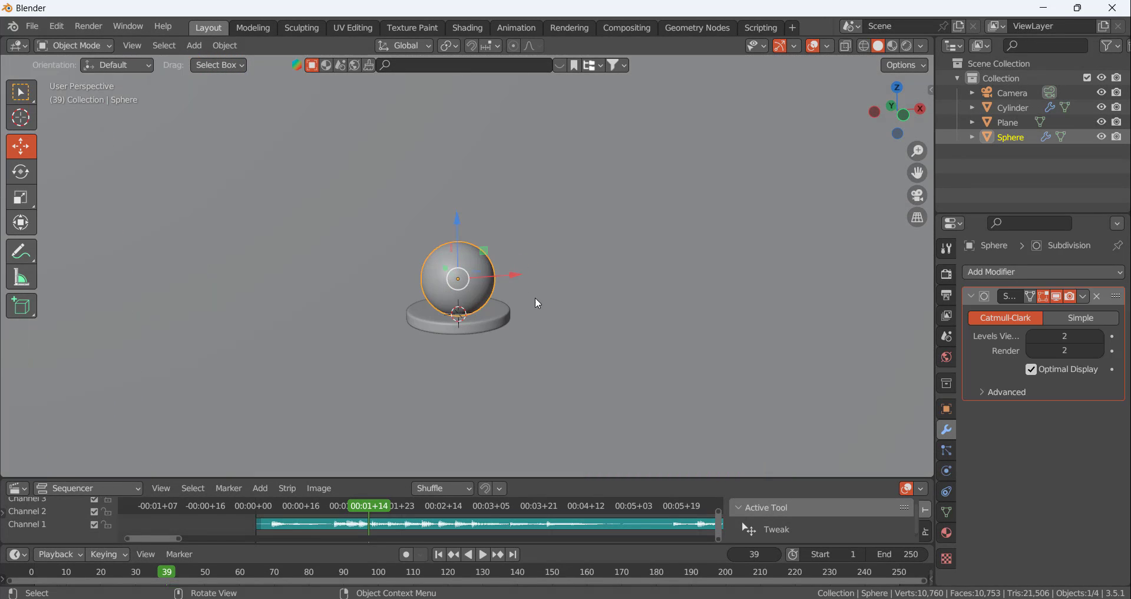
Scale the enlarged sphere down uniformly by a factor of about 0.8
key("s")
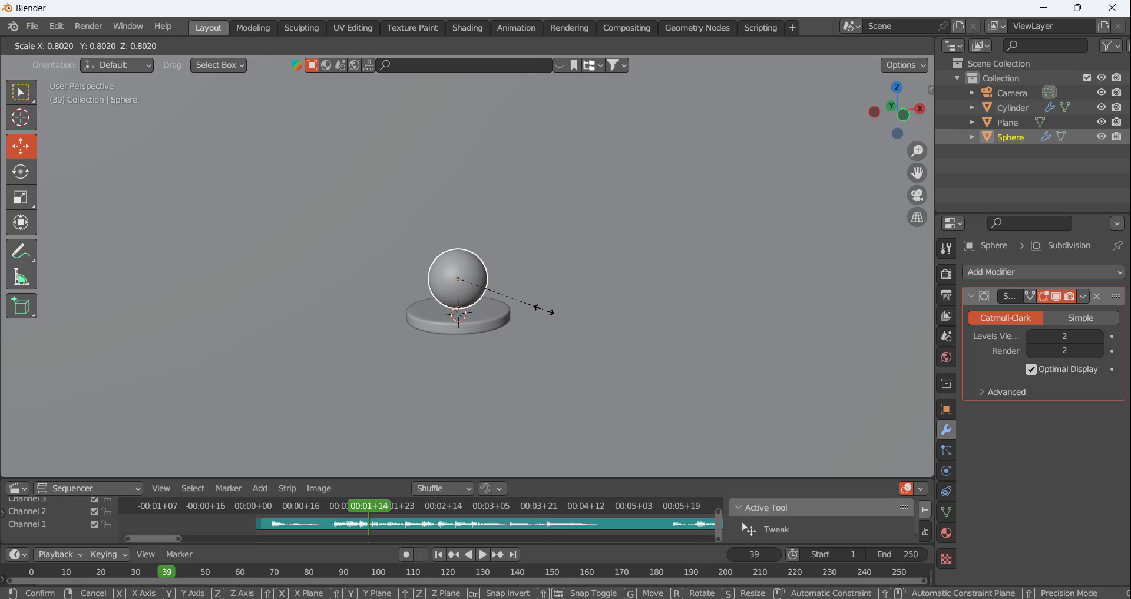
left_click(539, 308)
left_click(568, 339)
scroll(564, 336, "down", 2)
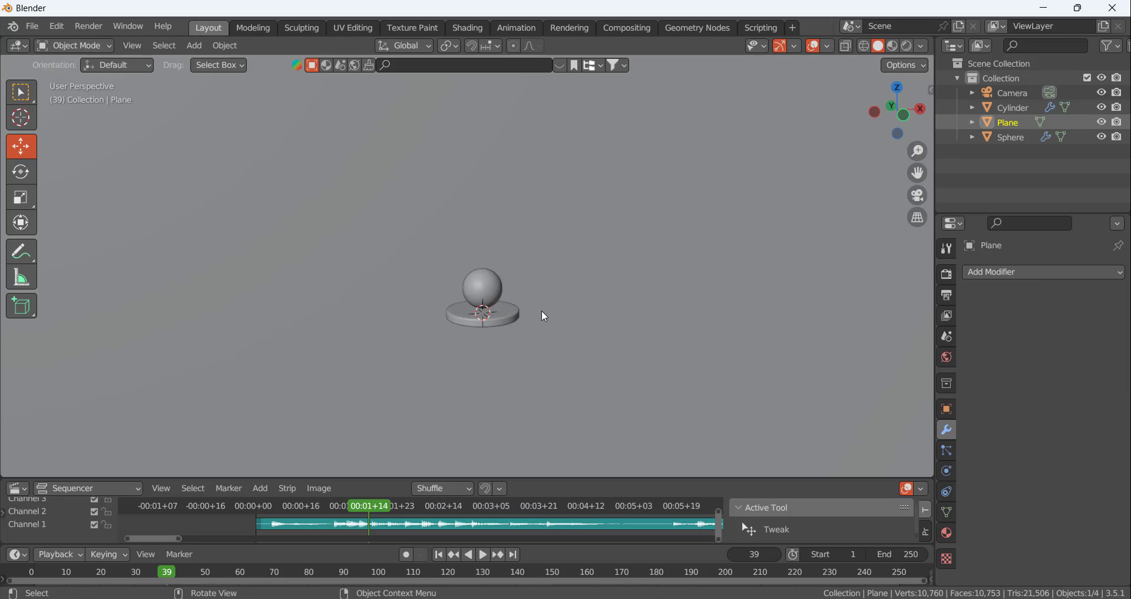
Apply the scale transform to the sphere and to the disc
left_click(494, 299)
key("ctrl+a")
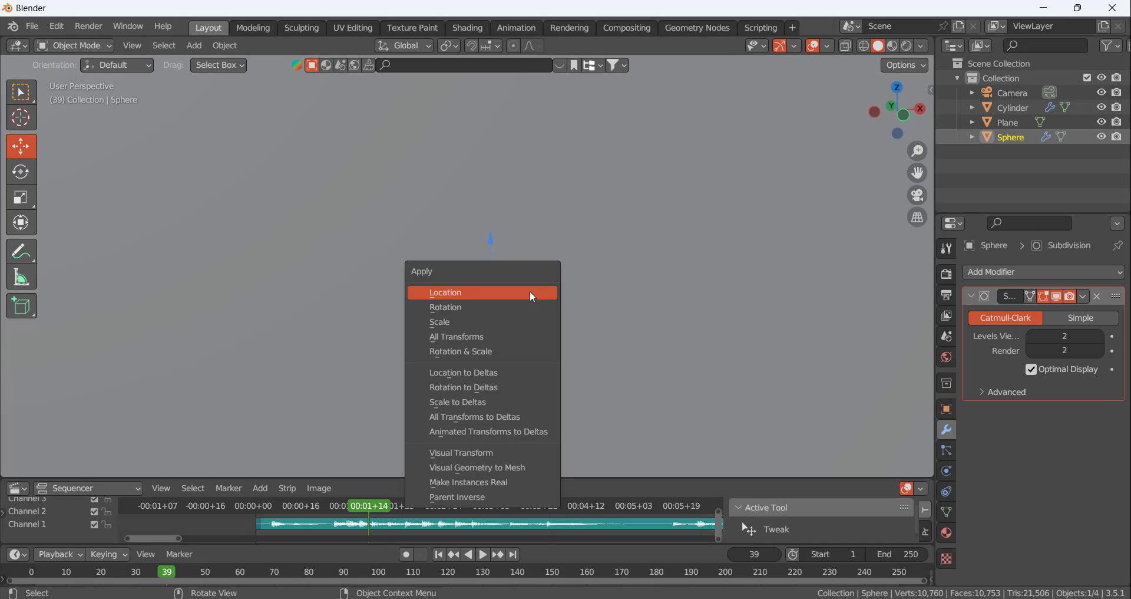
left_click(505, 322)
left_click(510, 327)
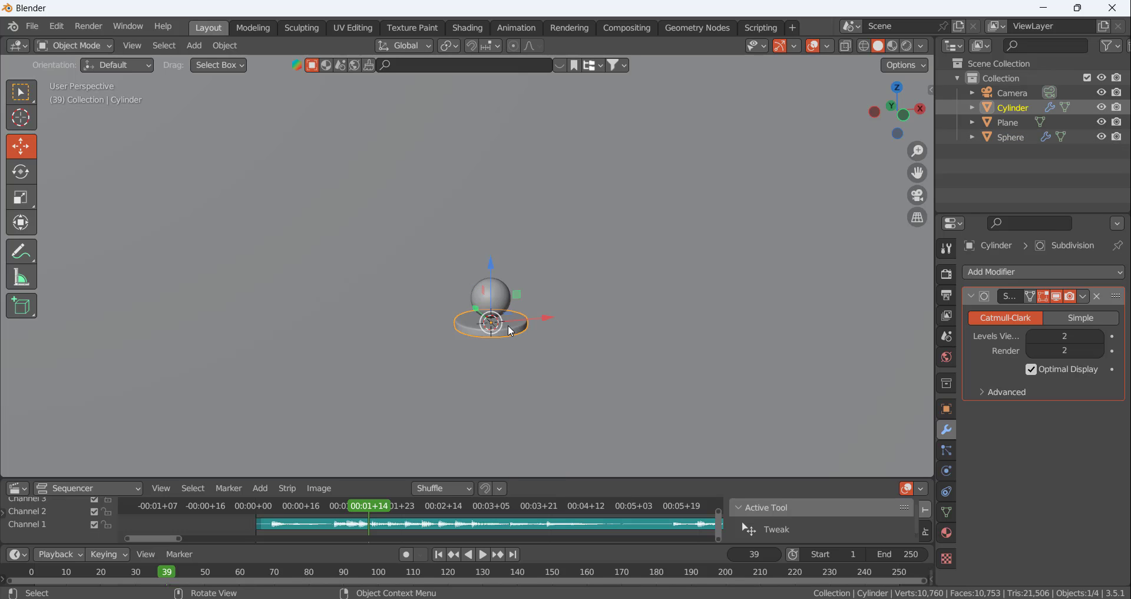
key("ctrl+a")
left_click(510, 326)
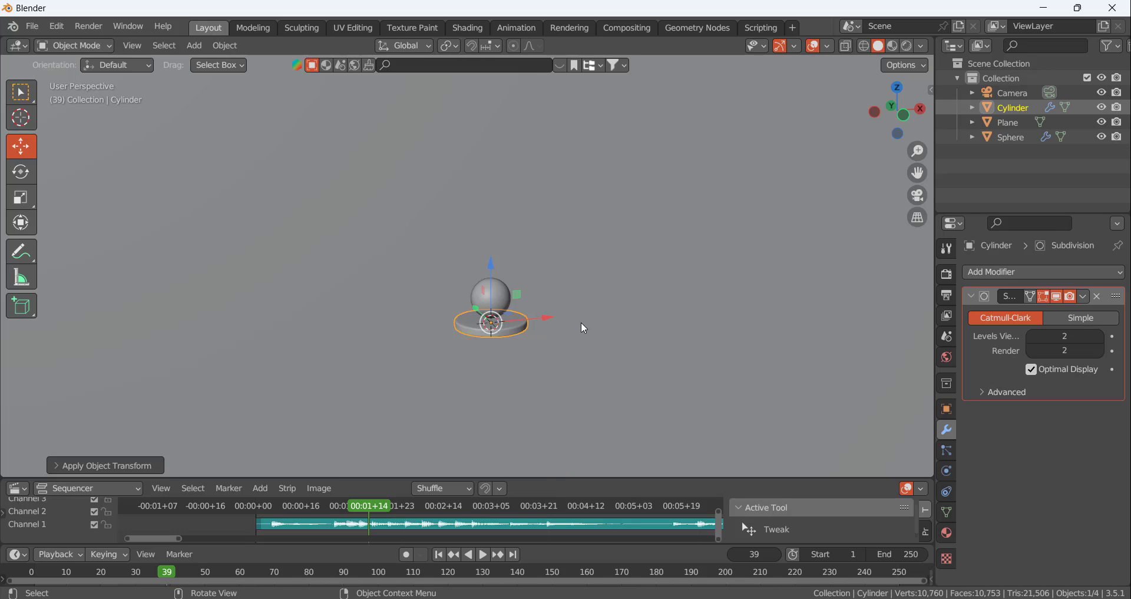
Raise the sphere along Z so that it floats above the disc
left_click(521, 322)
left_click(502, 301)
left_click_drag(495, 243, 495, 188)
left_click(582, 284)
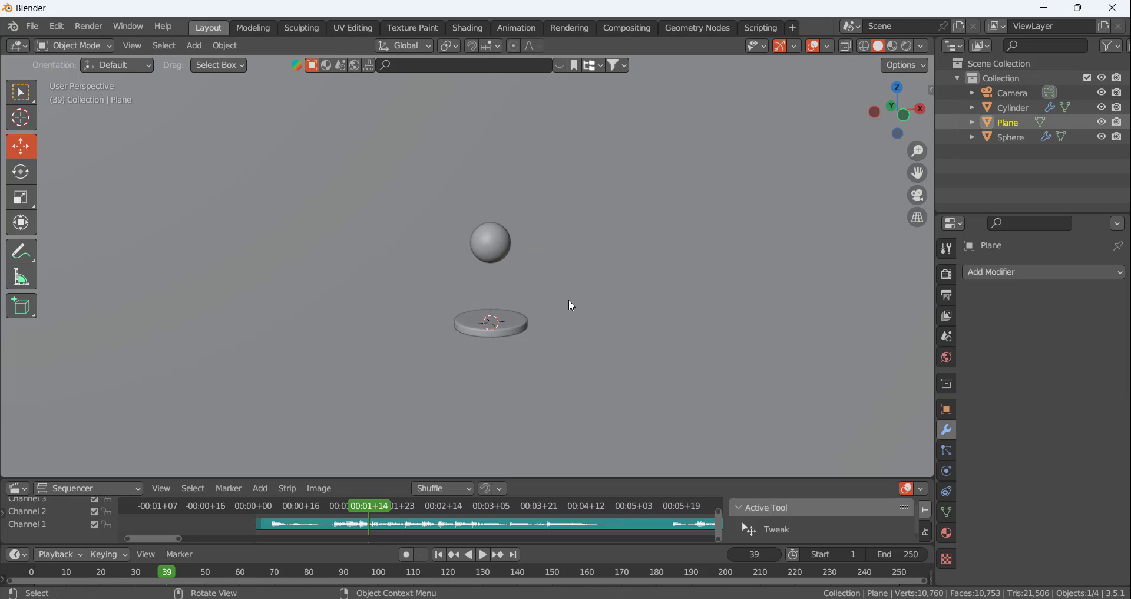
Return the playhead to frame 1 and make the sequencer area taller to show the audio waveform
scroll(568, 299, "down", 1)
middle_click_drag(568, 300, 555, 307)
left_click_drag(371, 503, 257, 522)
left_click_drag(355, 477, 370, 405)
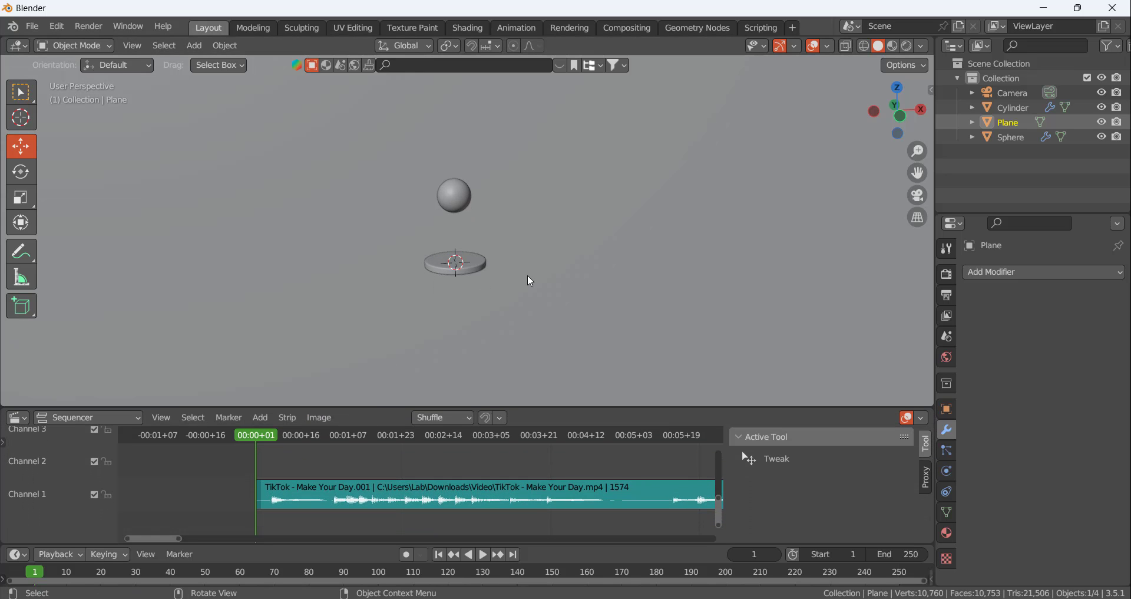
Add an active rigid body to the sphere and set its collision shape to Sphere
left_click(472, 274)
left_click(468, 189)
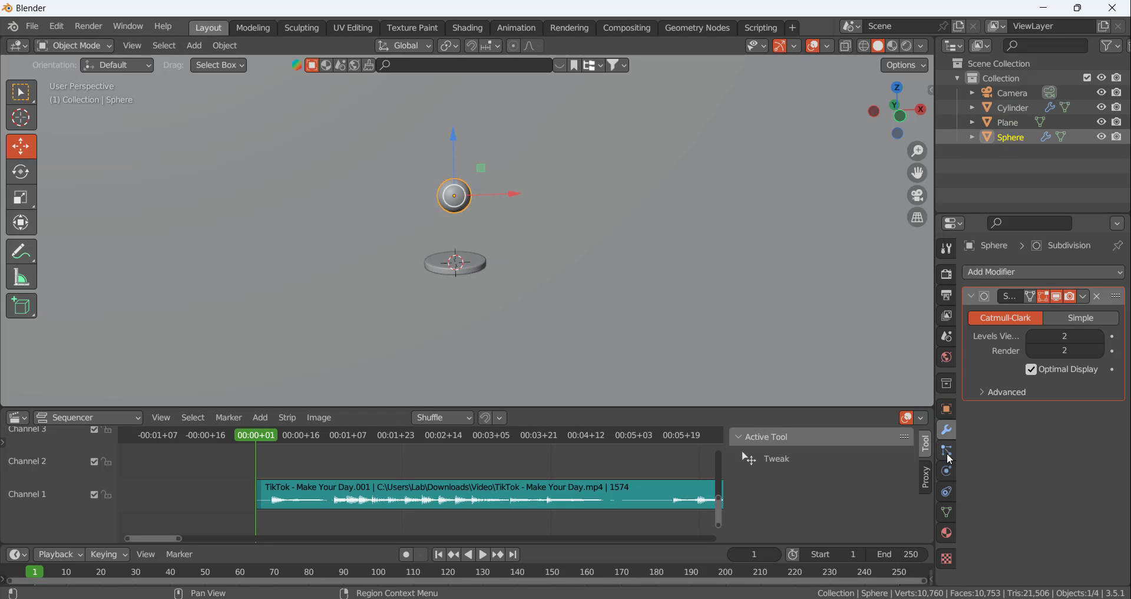
left_click(951, 473)
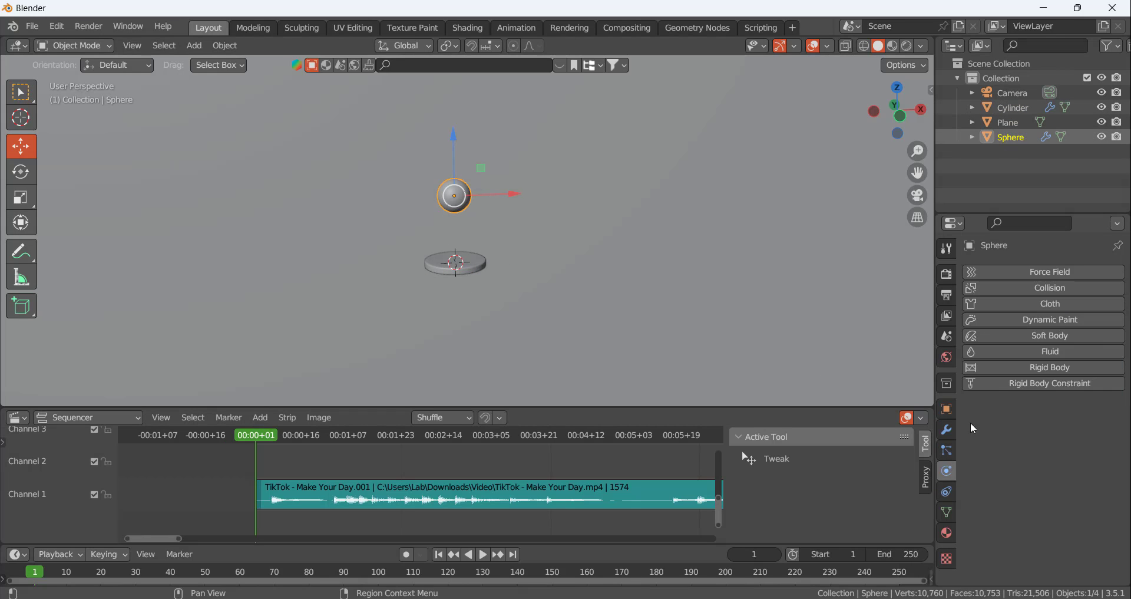
left_click(1052, 369)
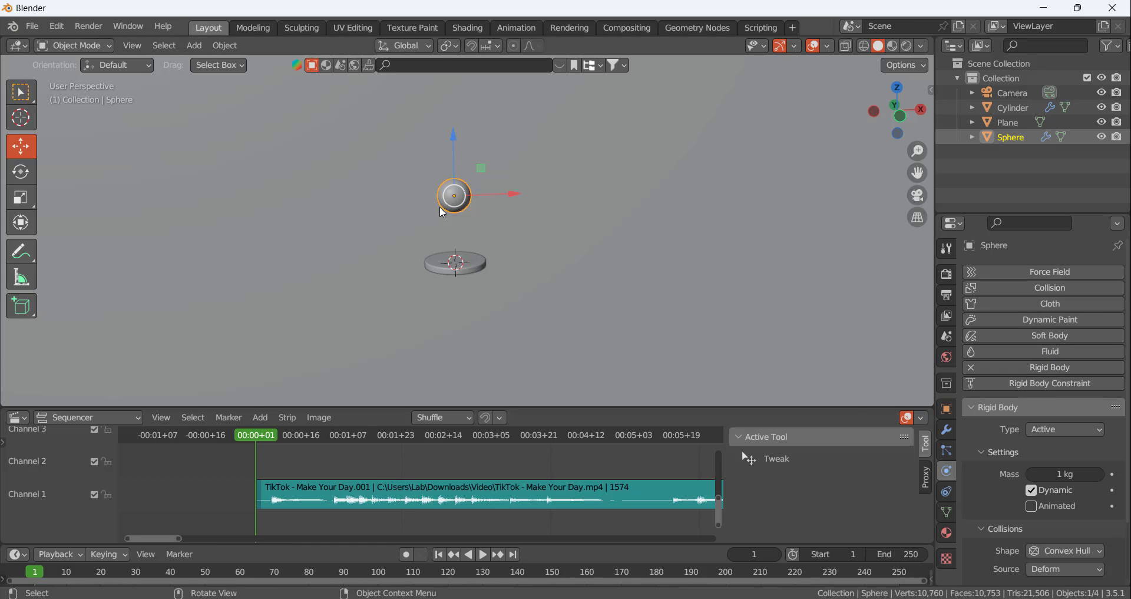
scroll(1051, 433, "down", 3)
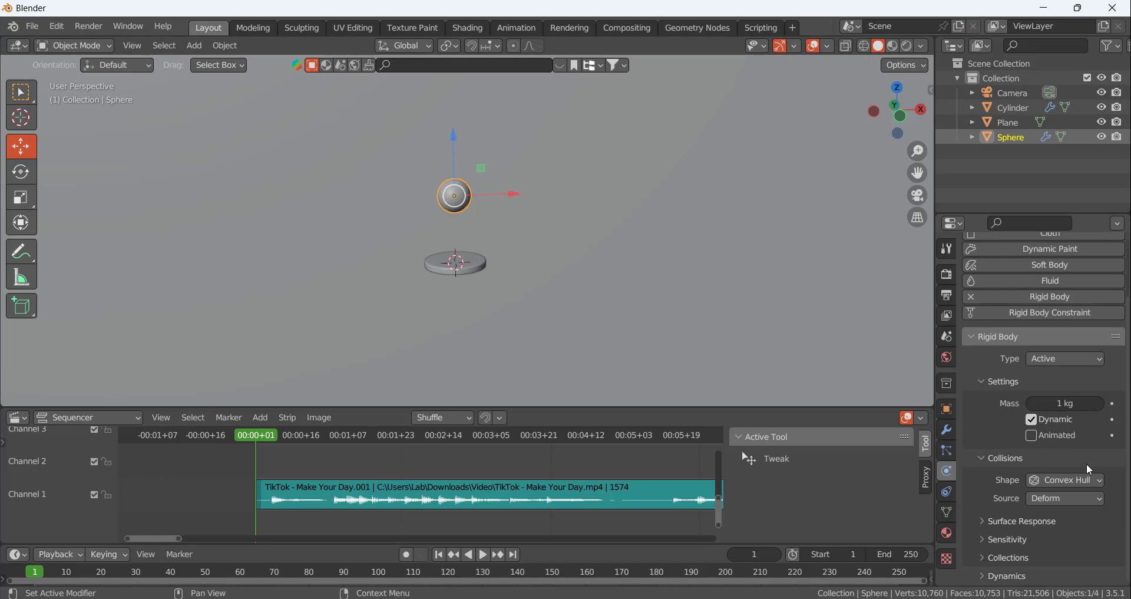
left_click(1063, 479)
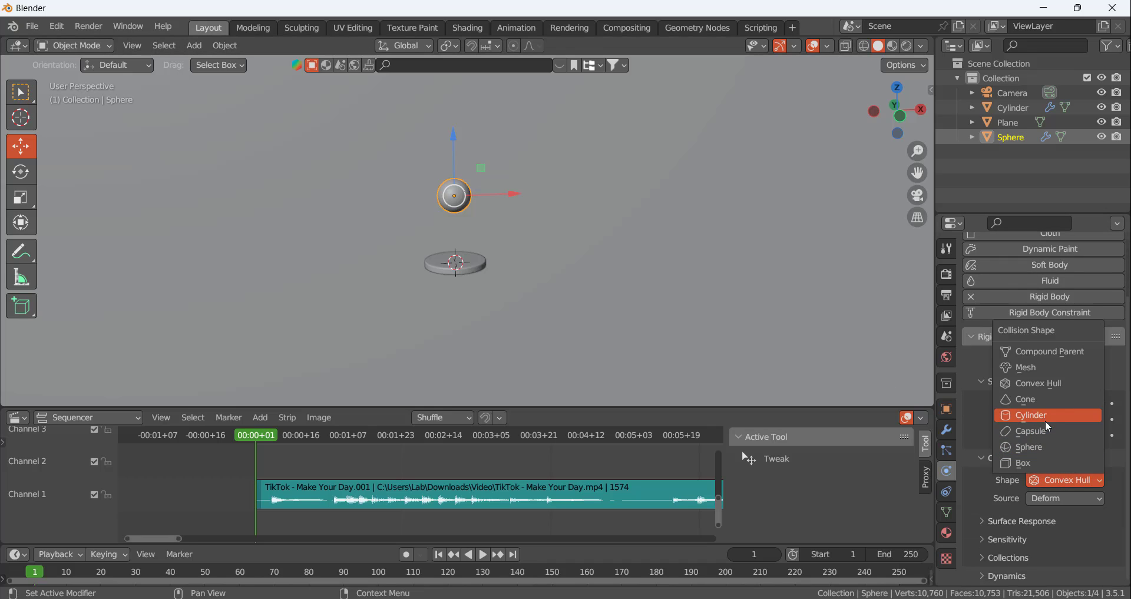
left_click(1048, 448)
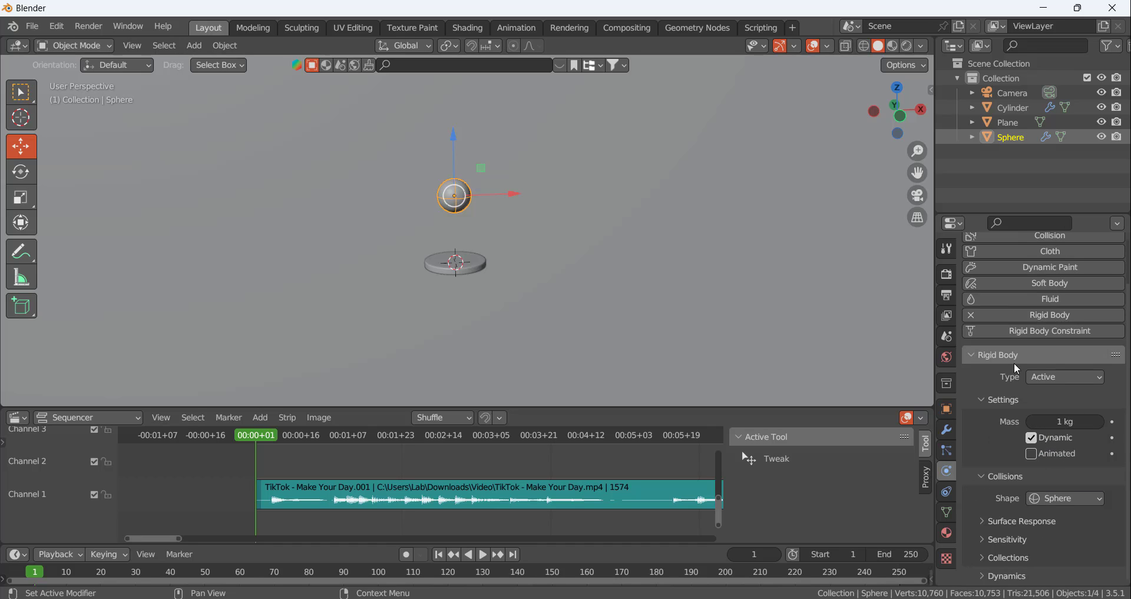
scroll(1032, 374, "up", 3)
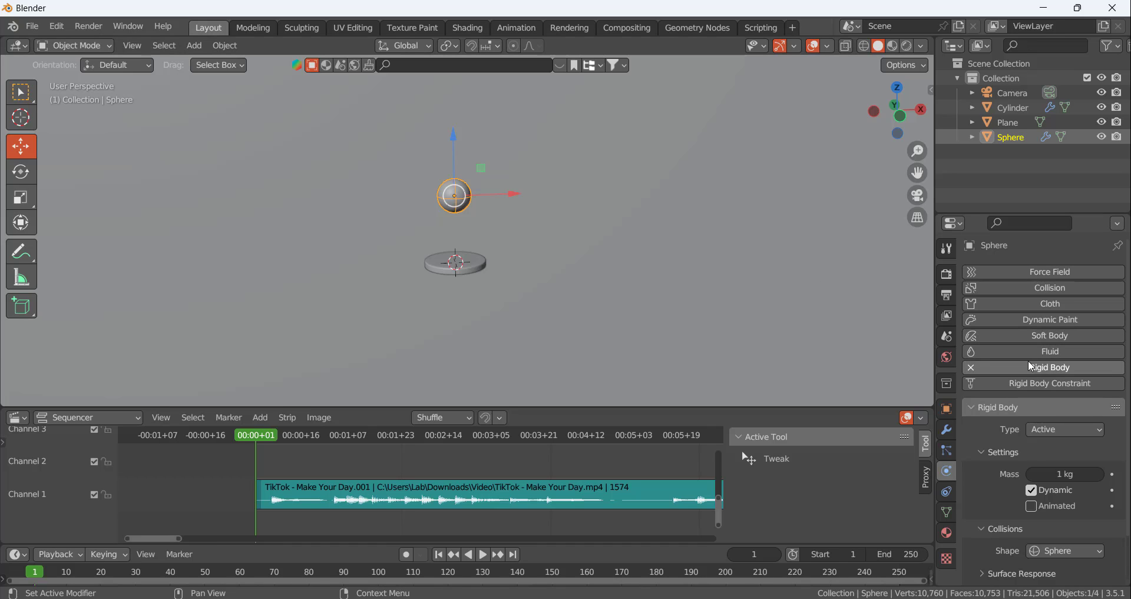
Expand the sphere's rigid body surface response and sensitivity settings and set its bounciness to 1
scroll(1033, 391, "down", 3)
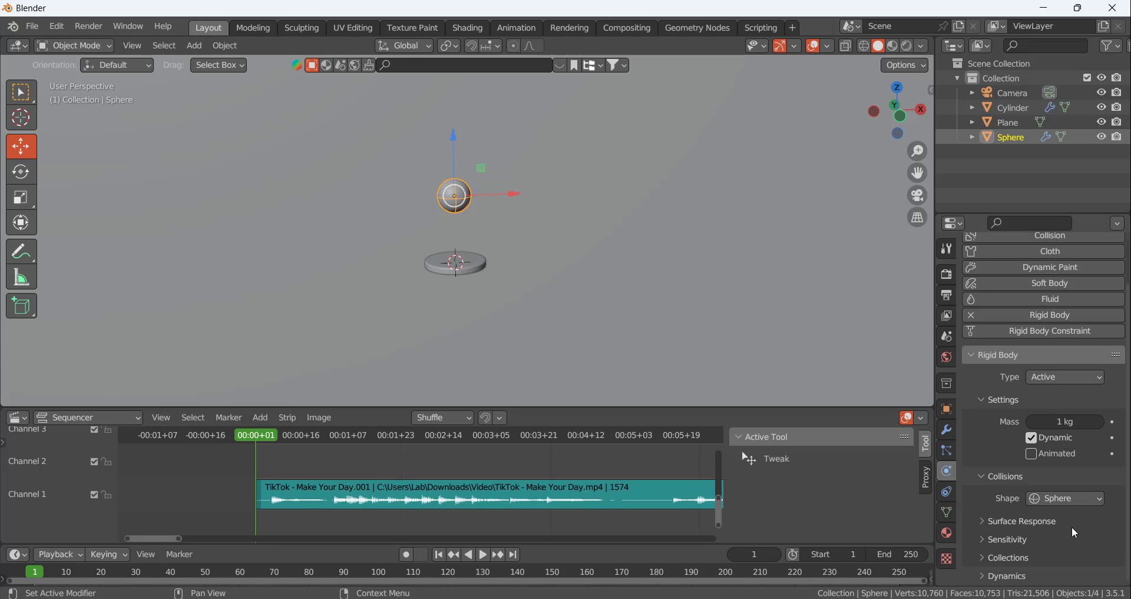
left_click(990, 521)
scroll(1012, 505, "down", 2)
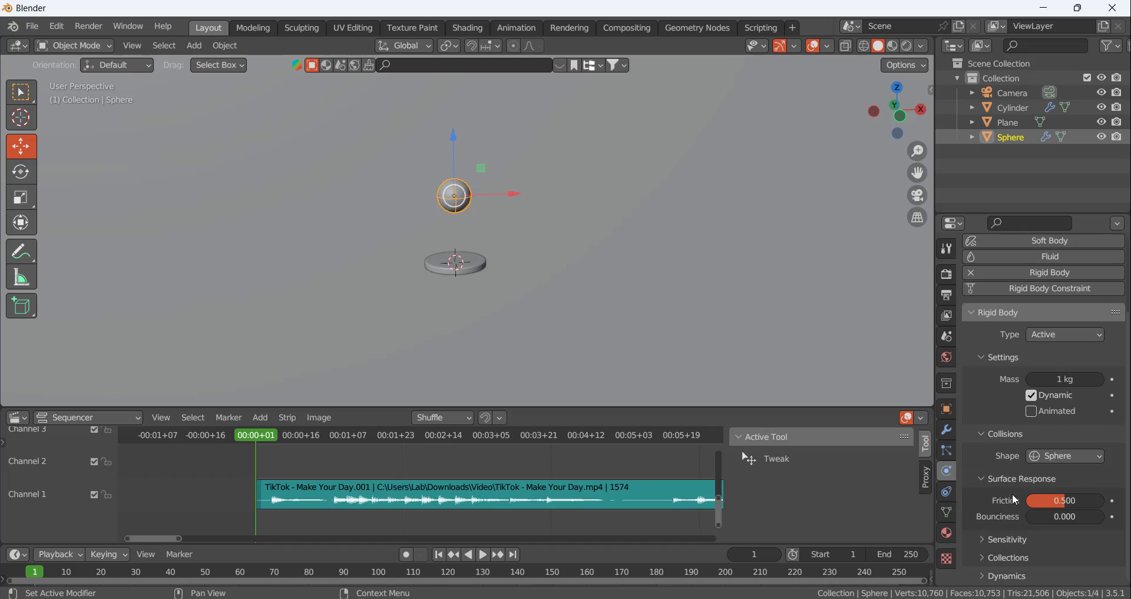
left_click(984, 538)
scroll(990, 522, "down", 2)
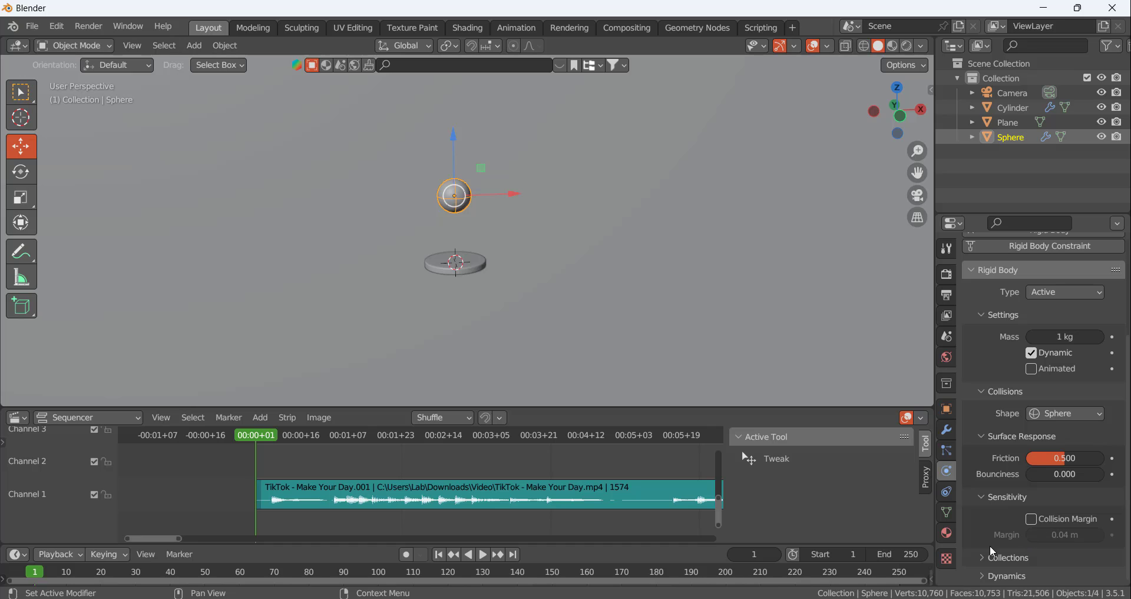
left_click(980, 572)
scroll(996, 531, "down", 3)
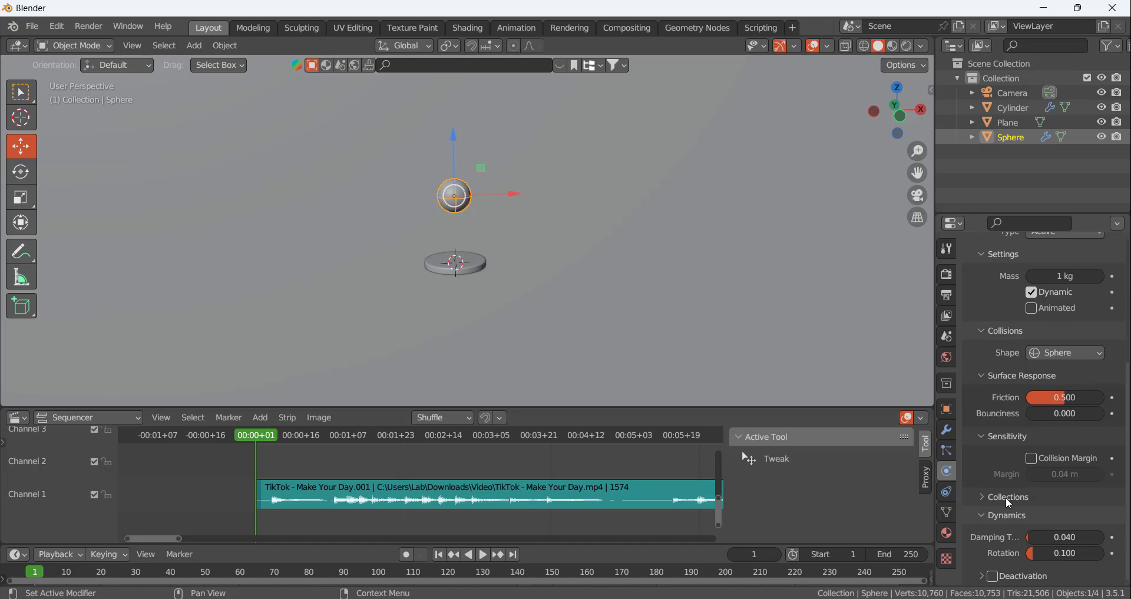
left_click(986, 516)
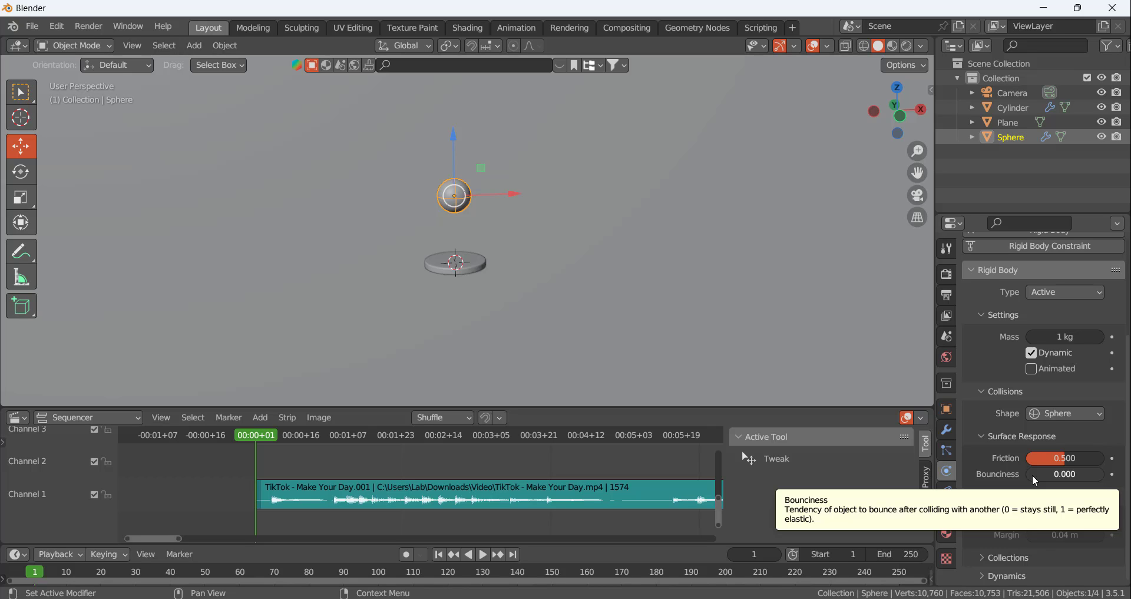
left_click_drag(1073, 476, 1104, 476)
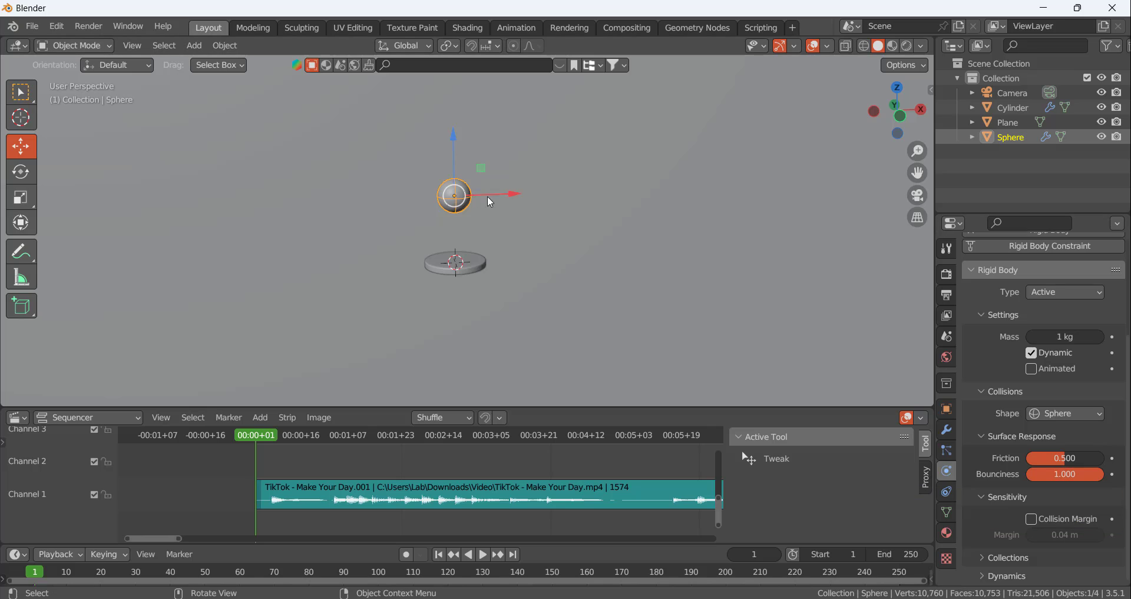
scroll(1014, 400, "up", 1)
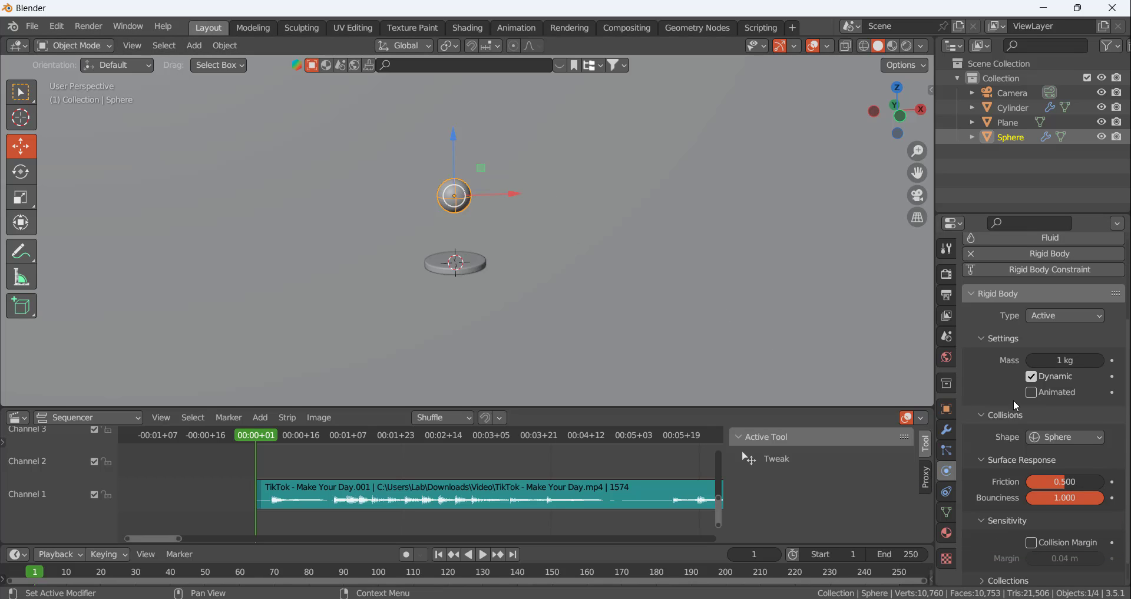
Add a rigid body to the disc, with type Passive and collision shape Mesh
left_click(474, 262)
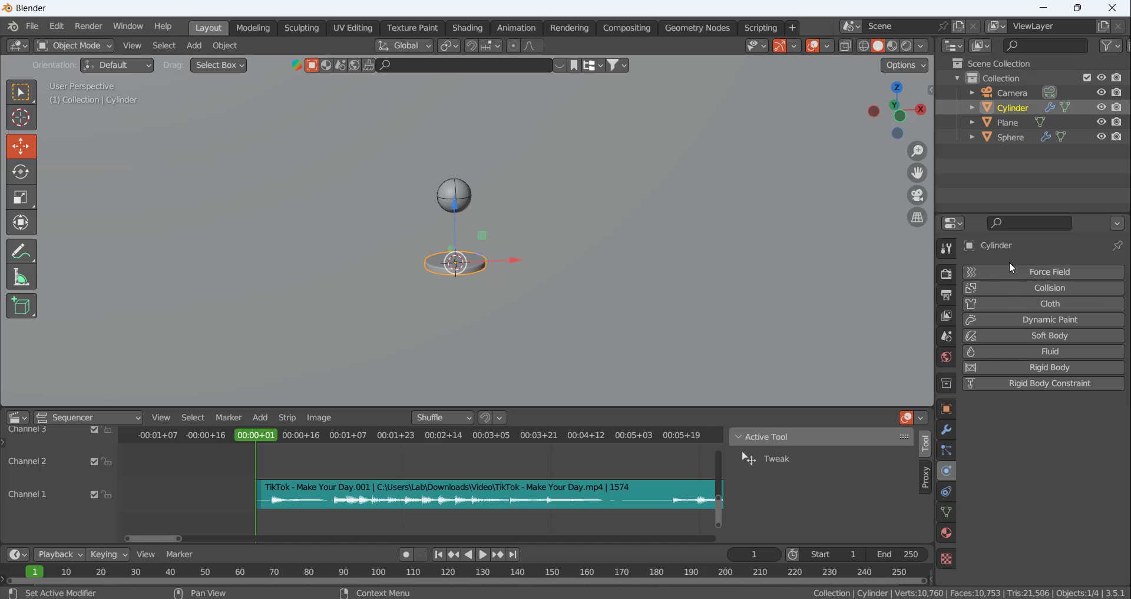
left_click(1013, 367)
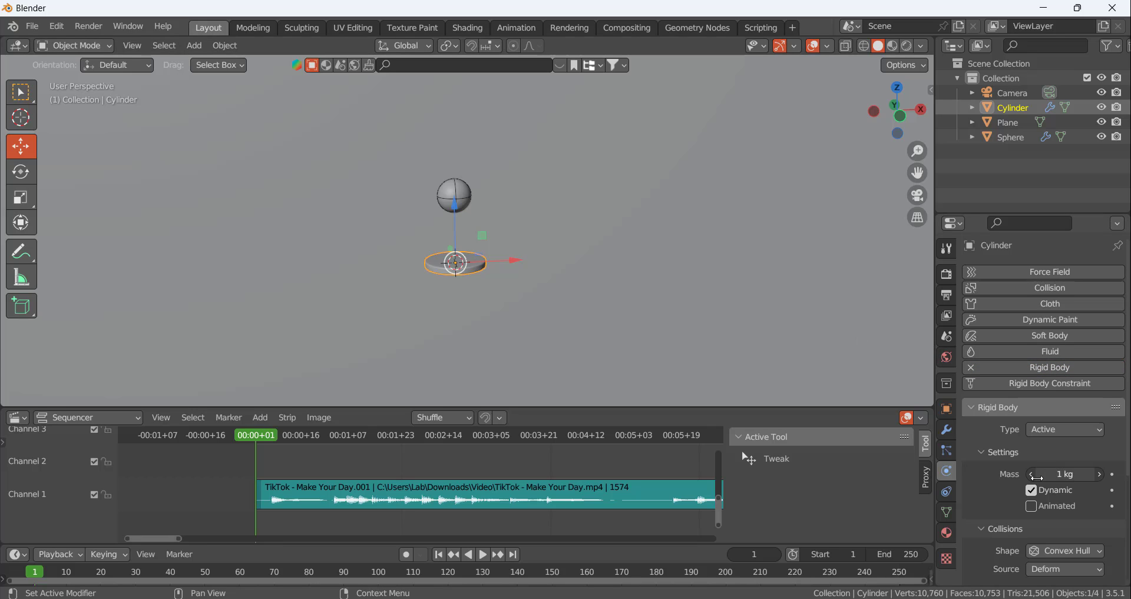
scroll(1006, 477, "down", 2)
left_click(1045, 383)
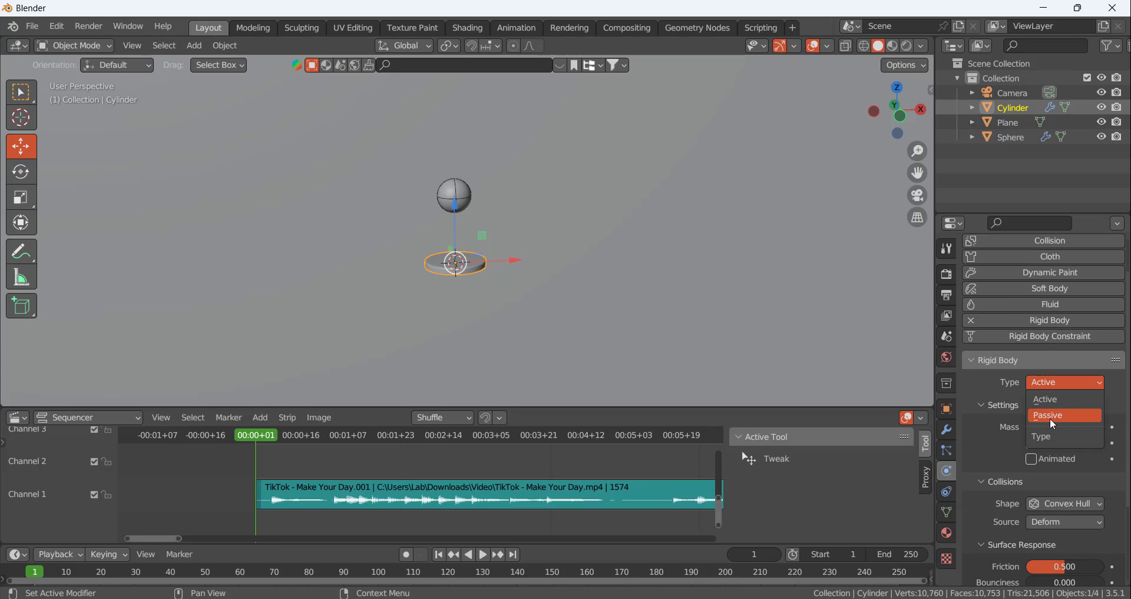
left_click(1050, 418)
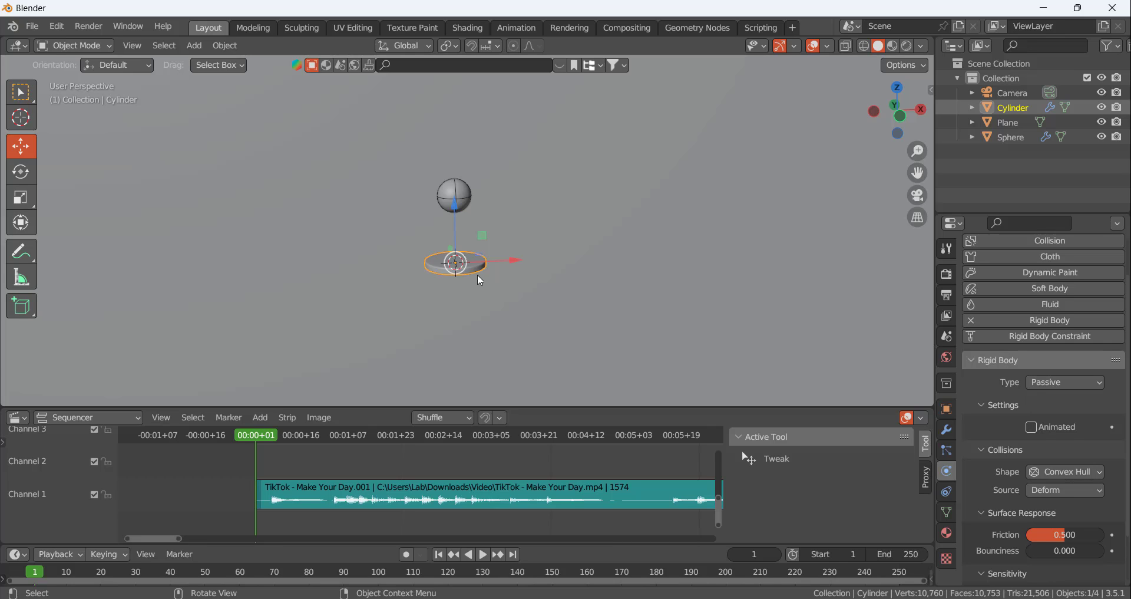
left_click(1065, 472)
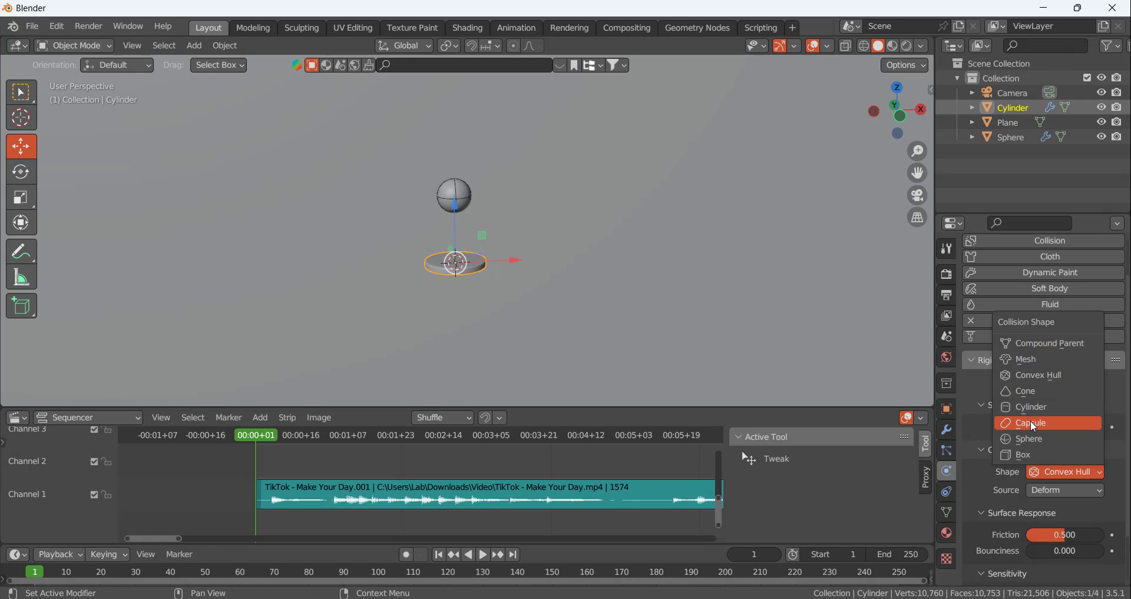
left_click(1042, 359)
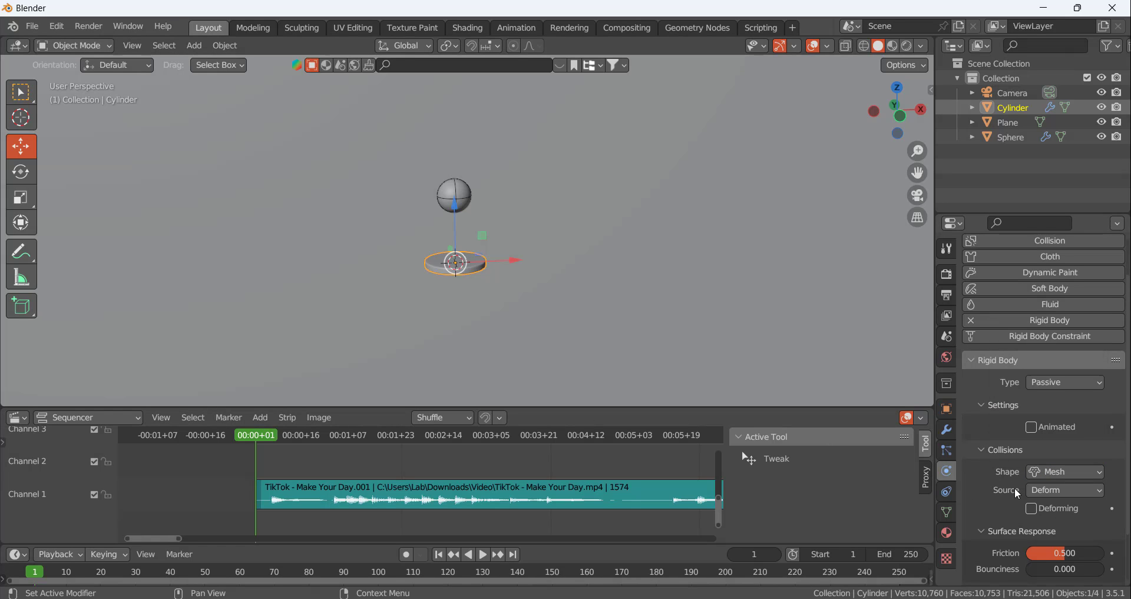
Try a rigid body friction of about 0.2 on the disc and set it back to 0.5
scroll(1015, 487, "down", 3)
left_click_drag(1063, 494, 1040, 494)
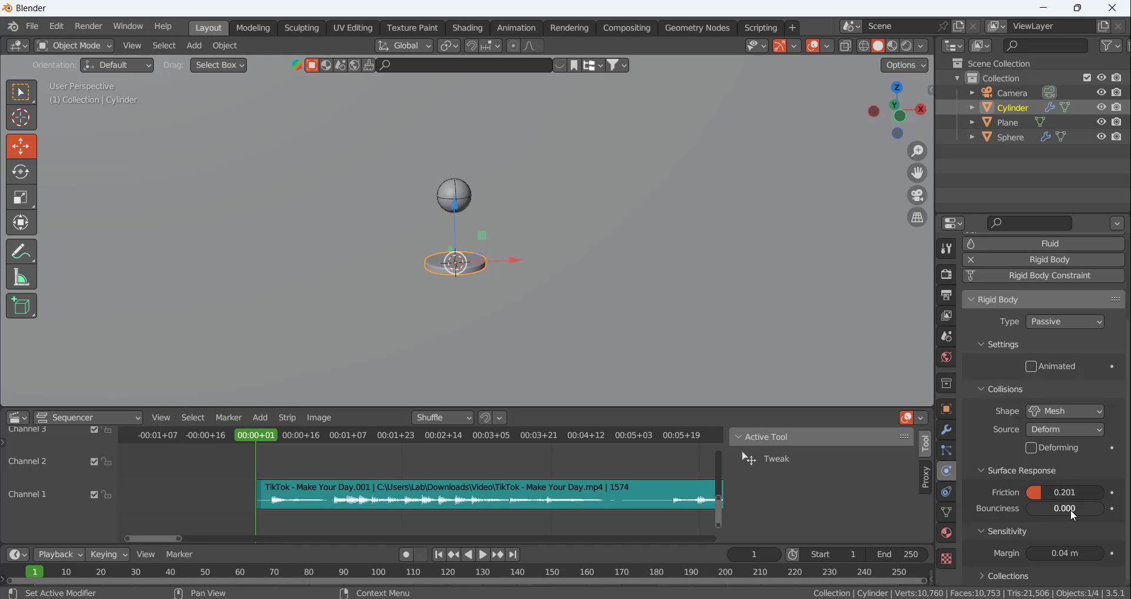
double_click(1065, 492)
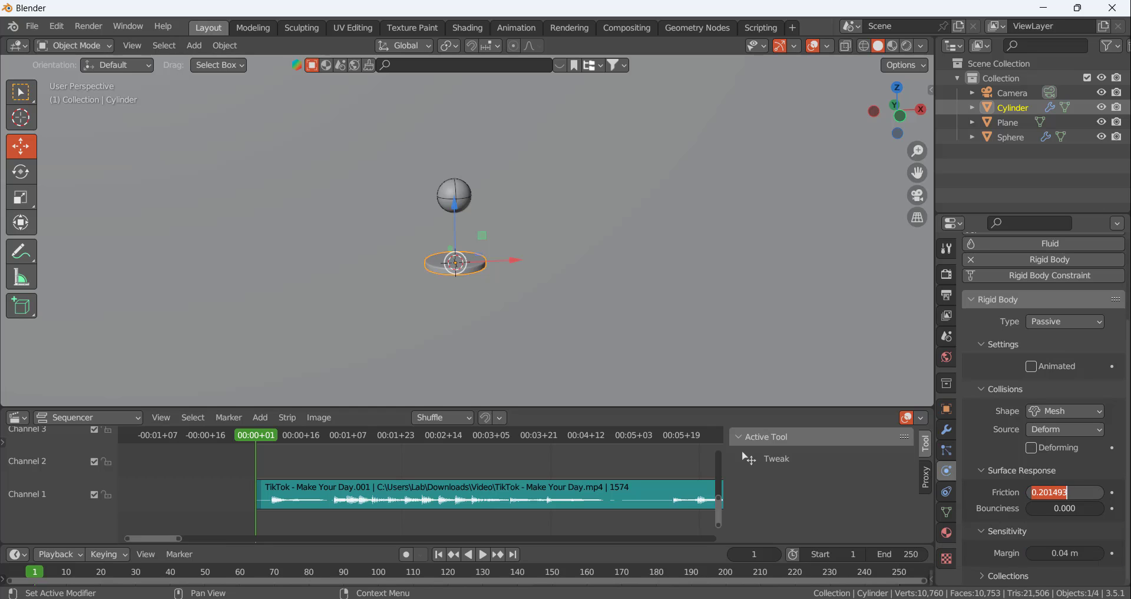
type("0.5")
key("Return")
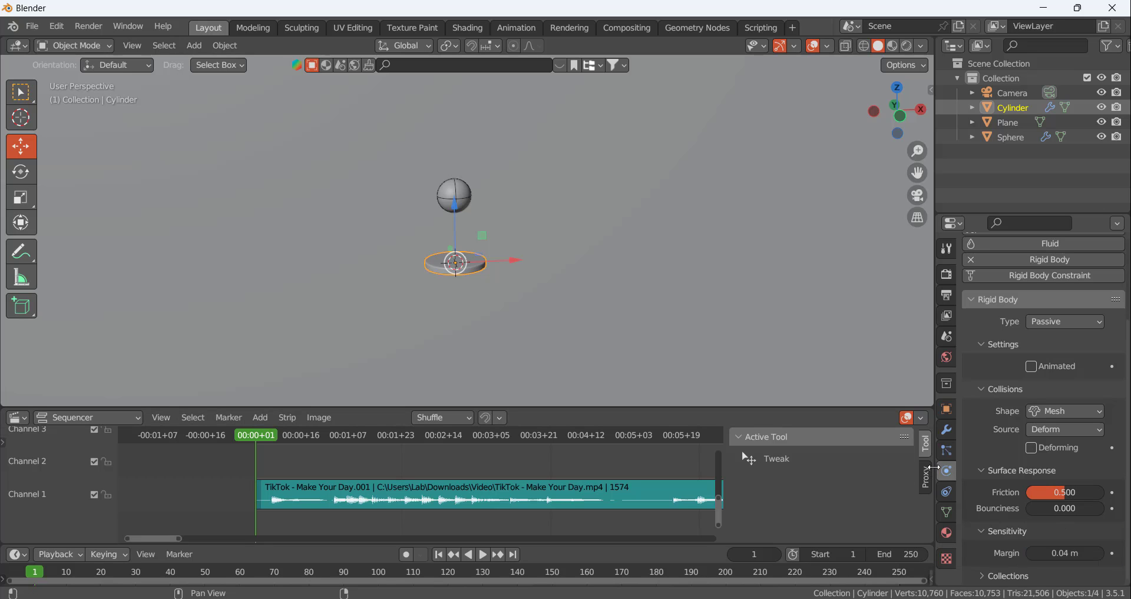
Compare the rigid body settings of the sphere and the disc
left_click(470, 196)
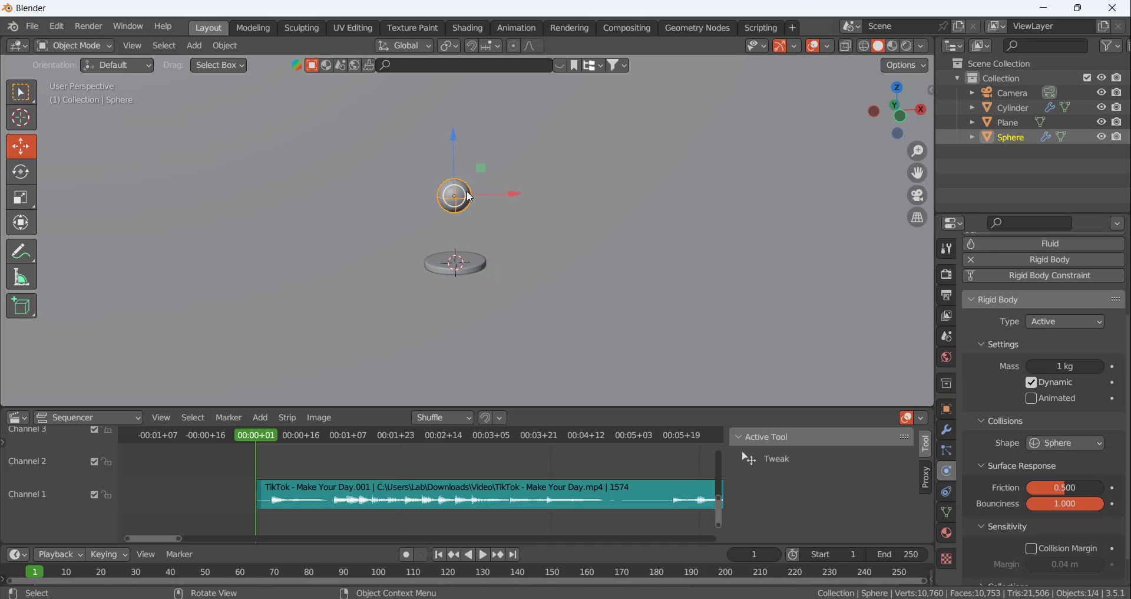
left_click(465, 254)
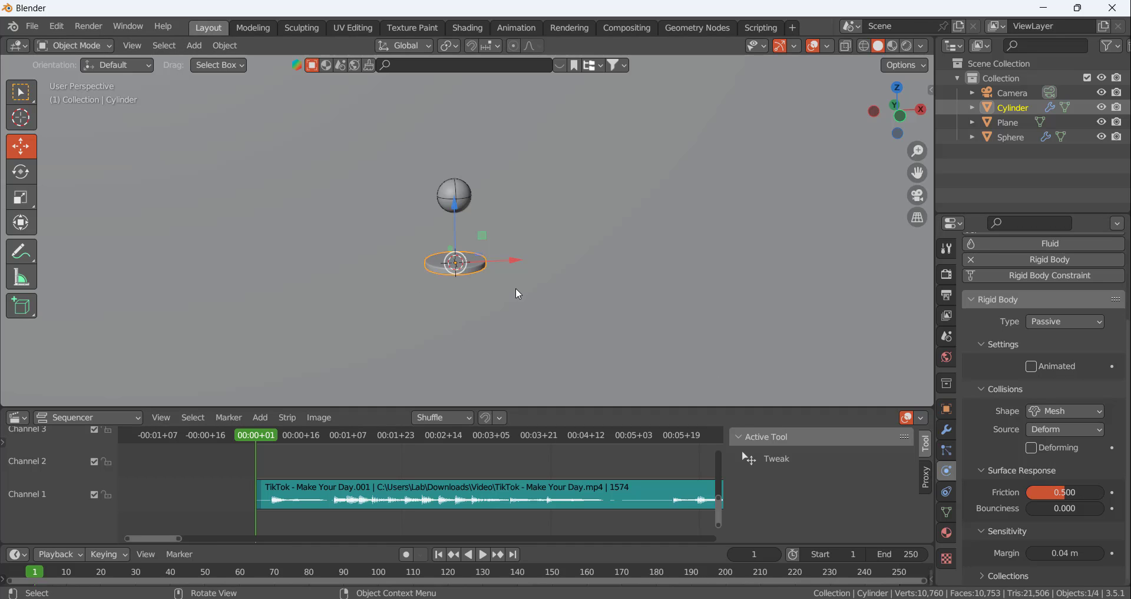
left_click(468, 197)
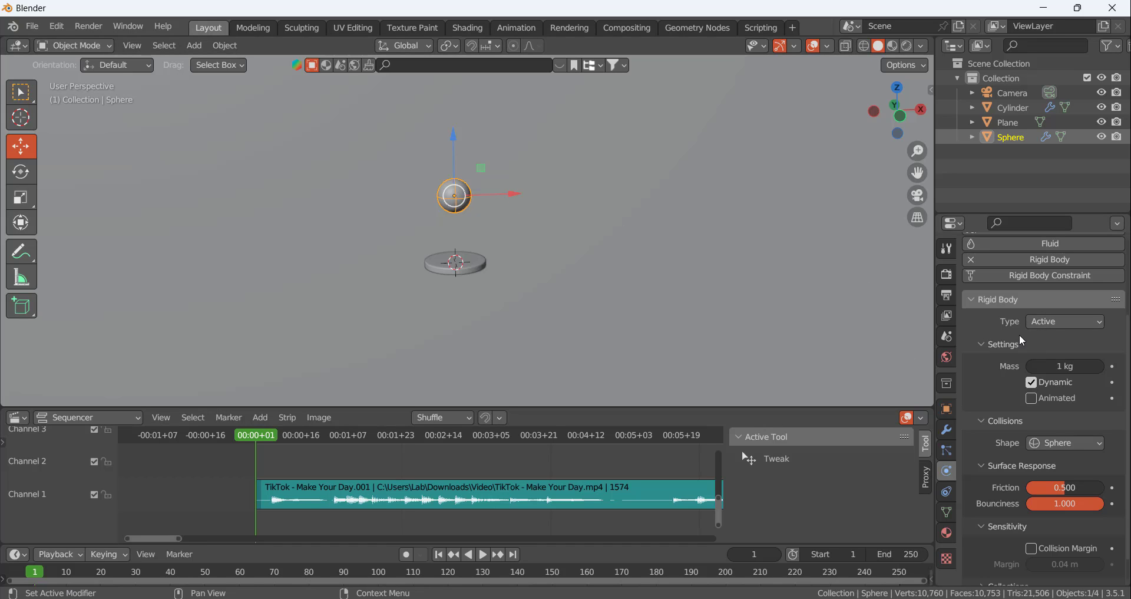
Check the sphere's height at frame 6, at the first peak of the audio waveform, and return to frame 1
left_click(480, 260)
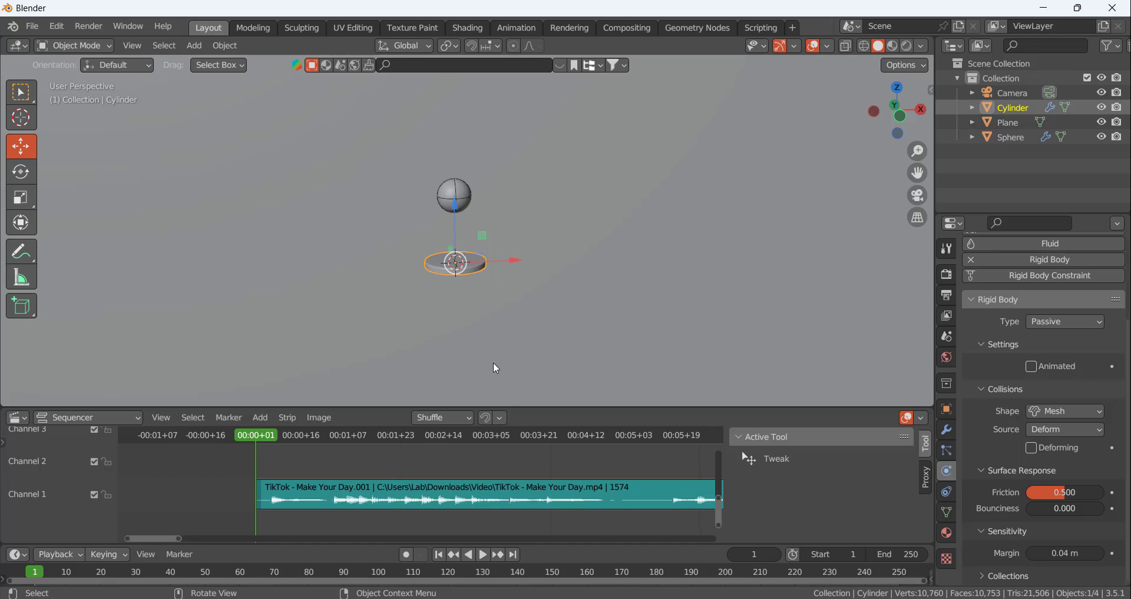
scroll(316, 479, "up", 3)
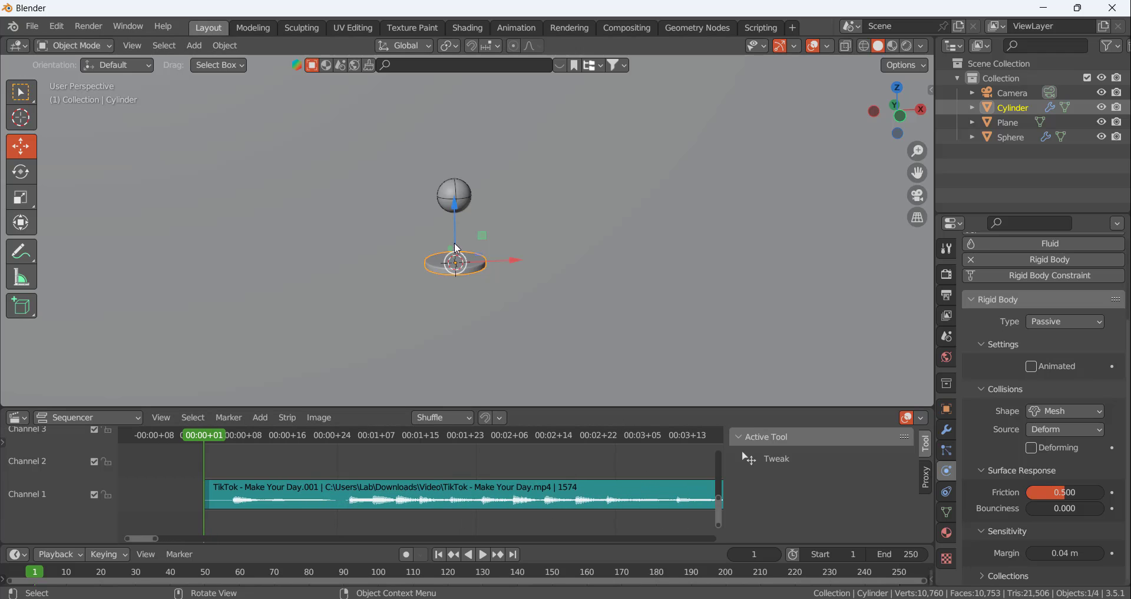
left_click(462, 194)
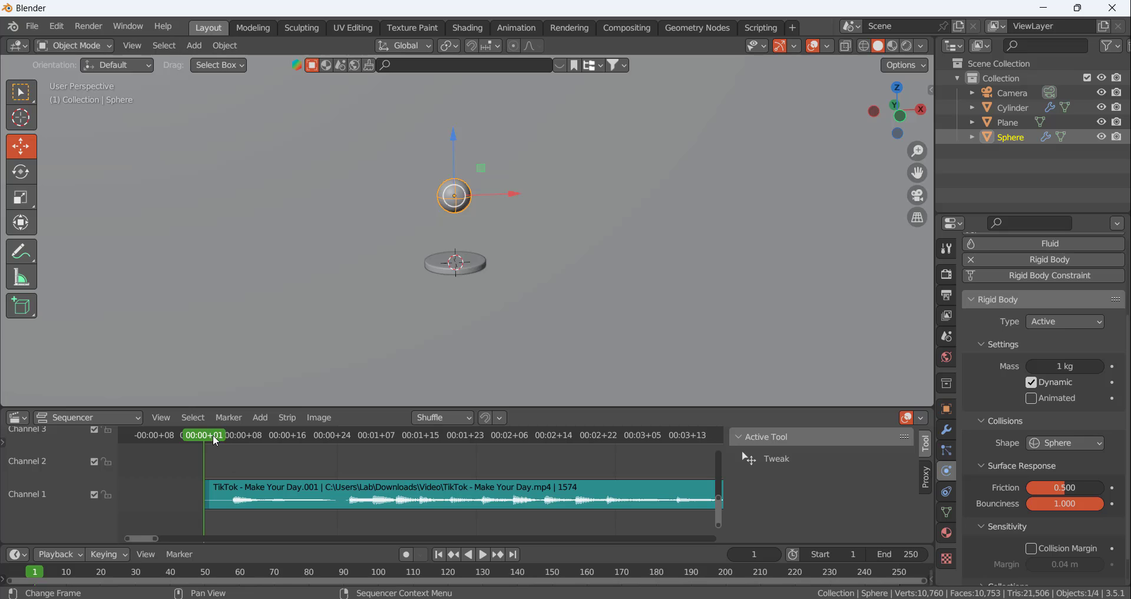
left_click_drag(211, 436, 231, 440)
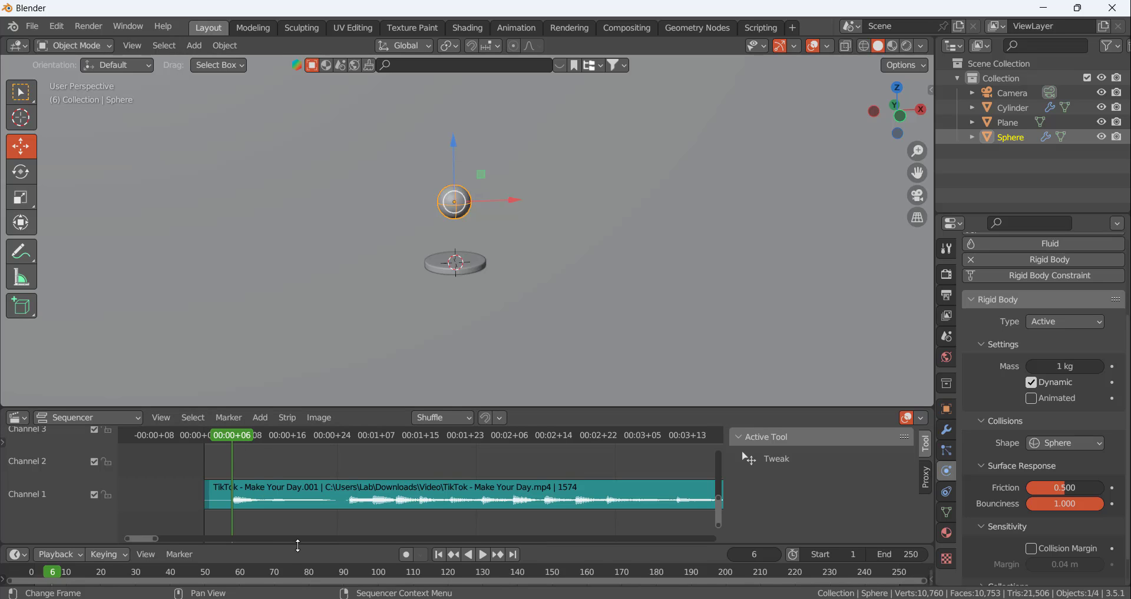
left_click_drag(291, 543, 290, 519)
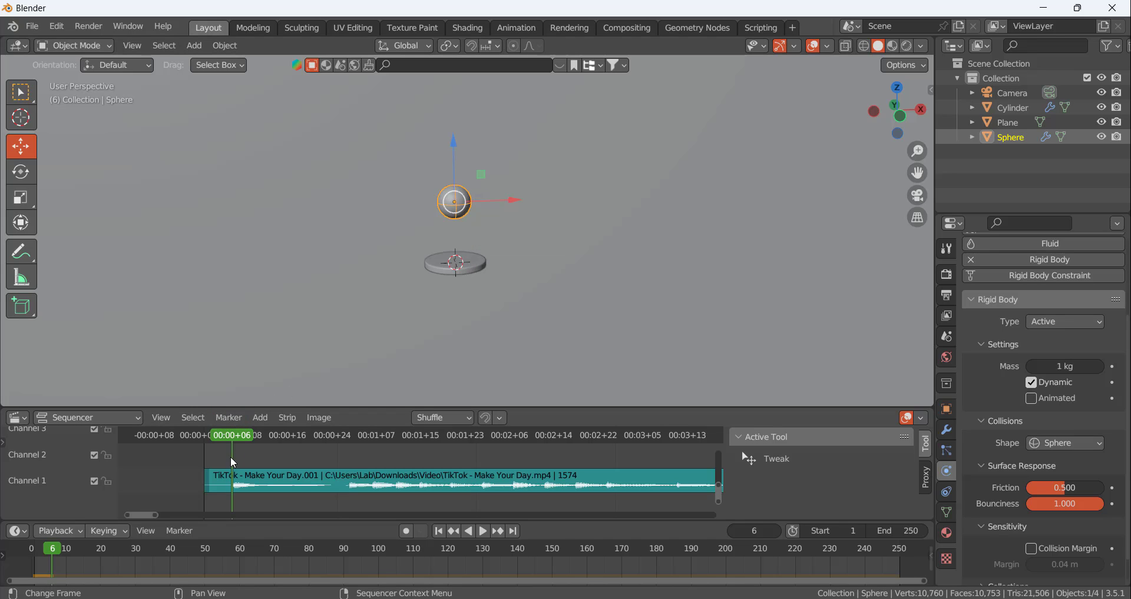
left_click(439, 532)
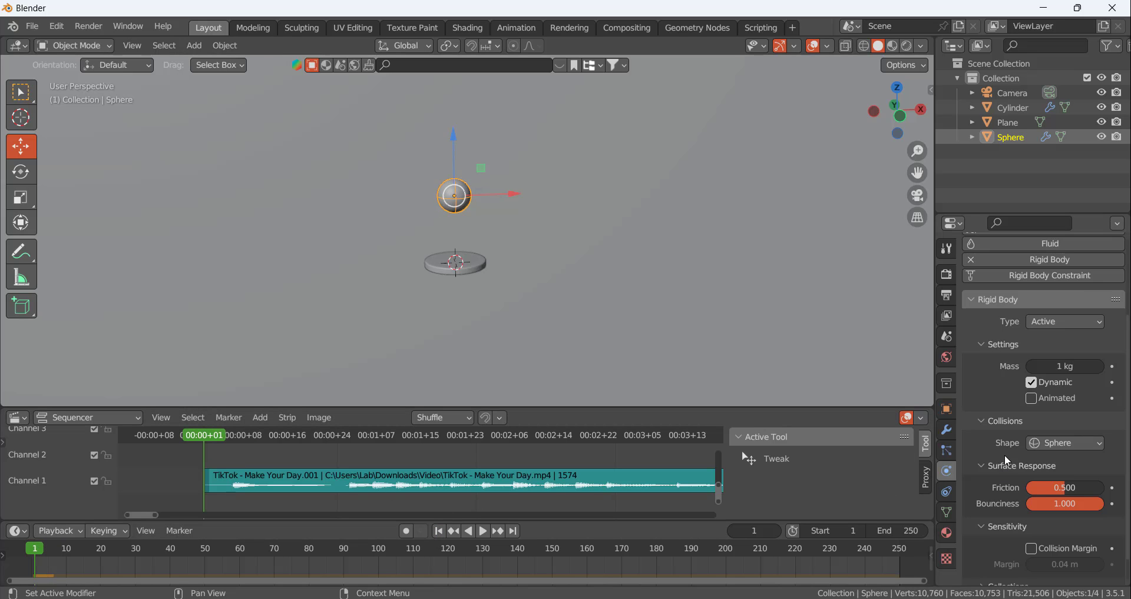
Expand the scene's Rigid Body World settings together with their Cache options
scroll(1005, 454, "down", 1)
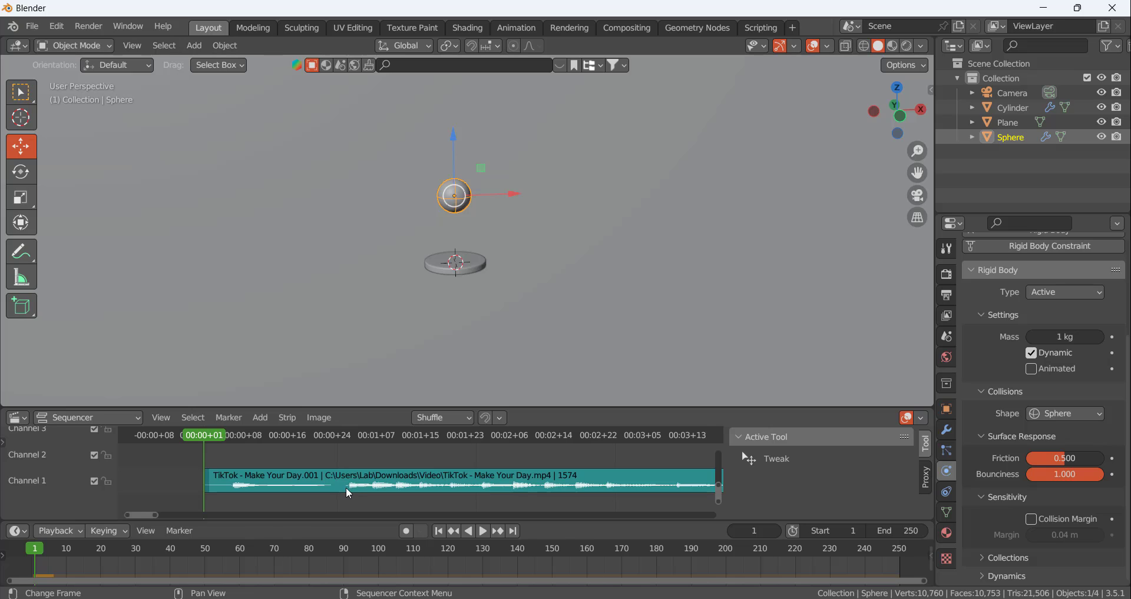
left_click(947, 337)
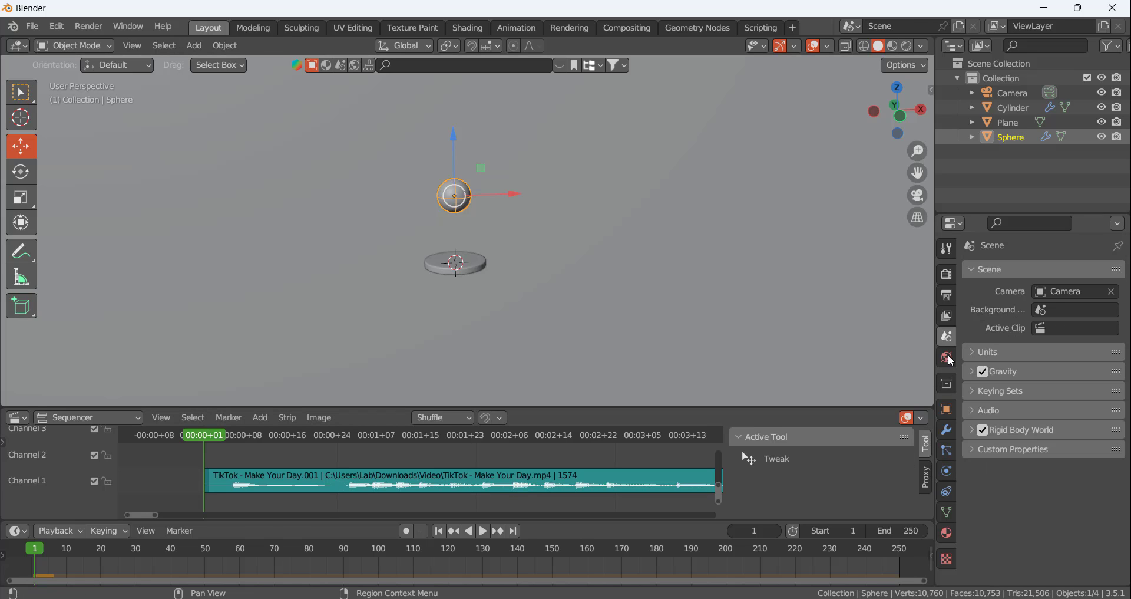
left_click(971, 428)
scroll(990, 471, "down", 3)
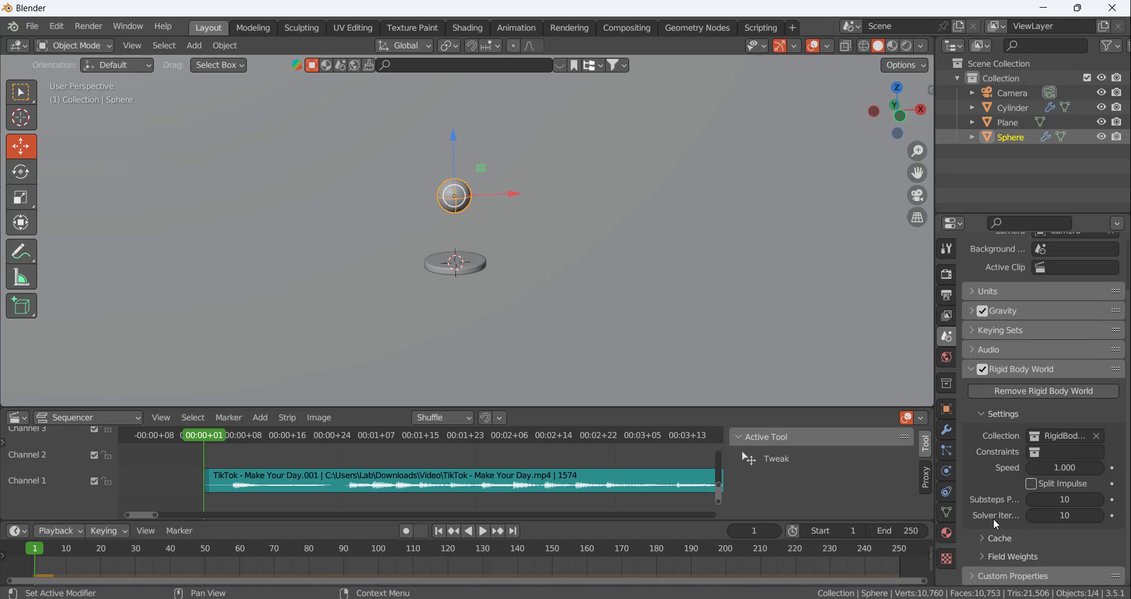
left_click(988, 538)
scroll(988, 458, "down", 5)
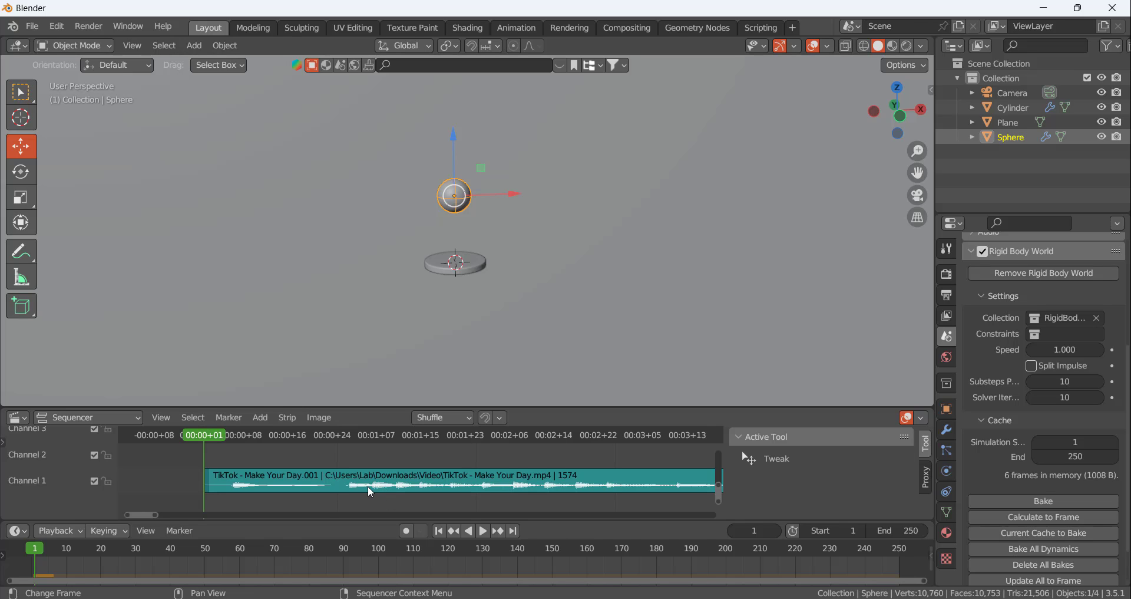
scroll(1036, 489, "down", 2)
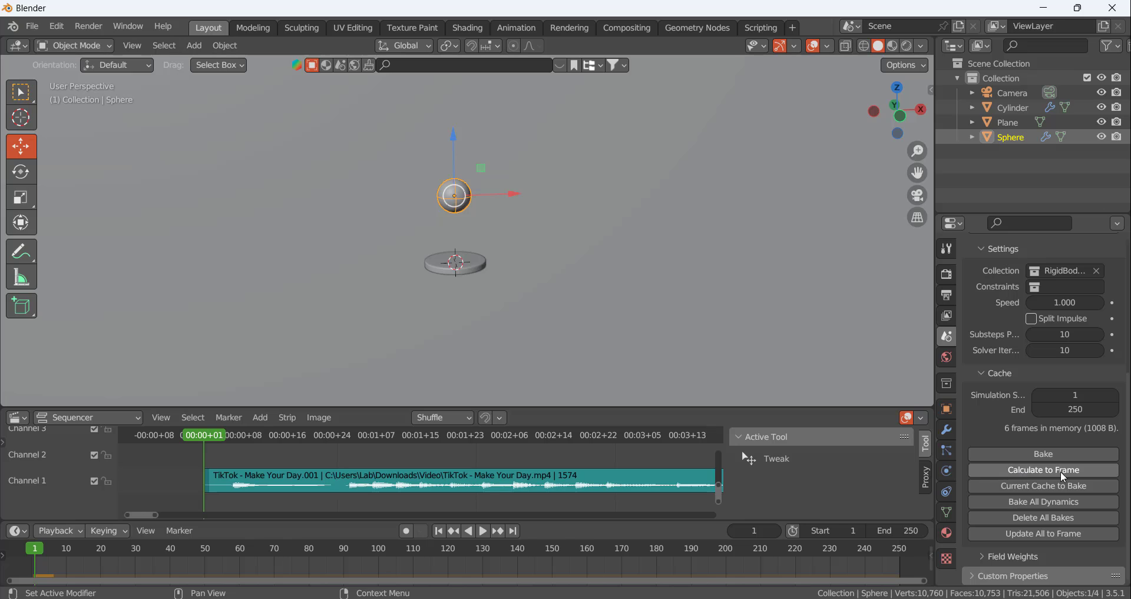
Calculate the rigid body simulation to frame 6, replay it from frame 1, and calculate it to frame 6 again
left_click_drag(214, 435, 232, 436)
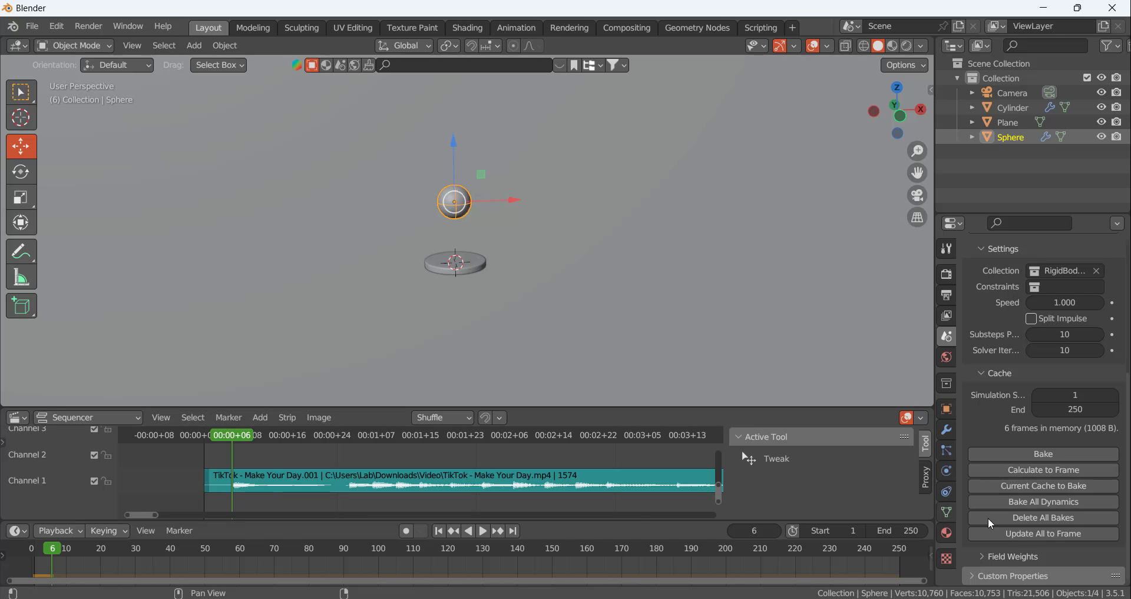
left_click(1028, 473)
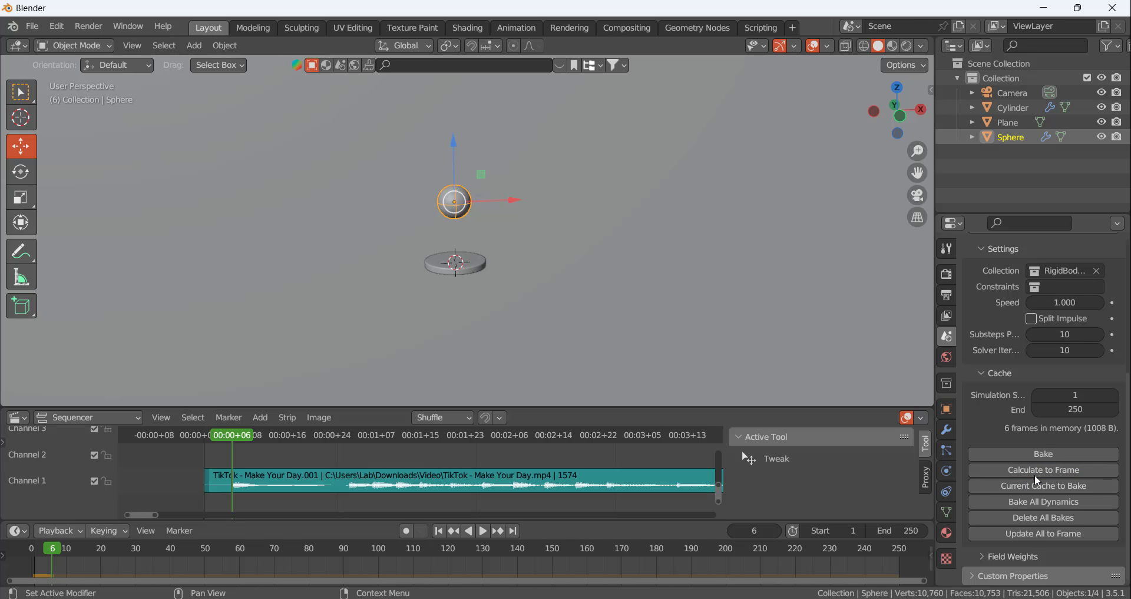
left_click(439, 531)
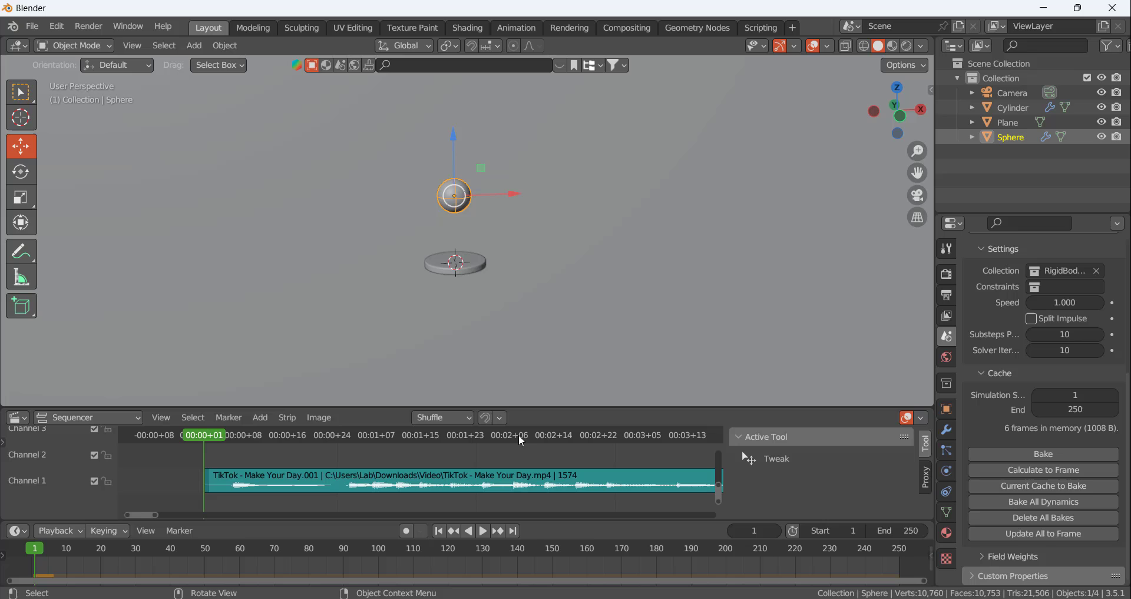
left_click(484, 531)
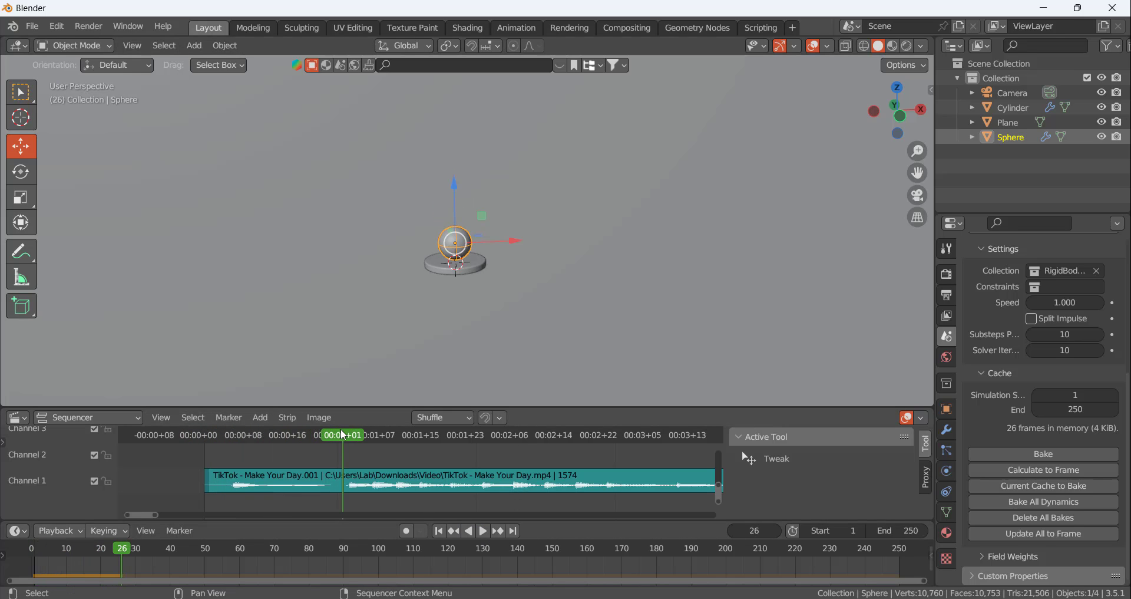
left_click_drag(343, 440, 231, 439)
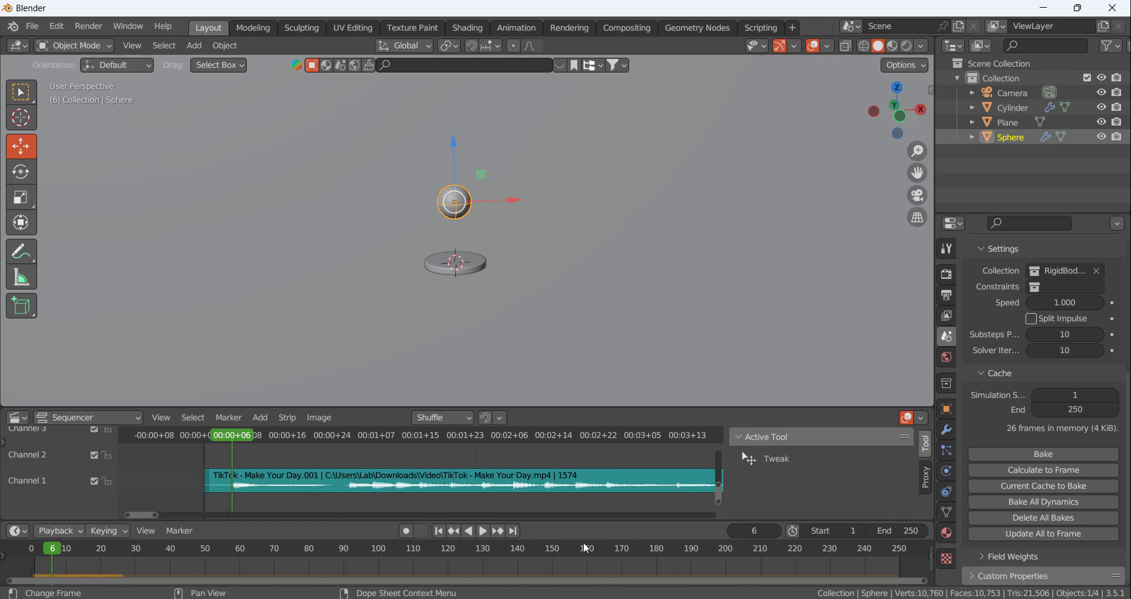
left_click(1048, 473)
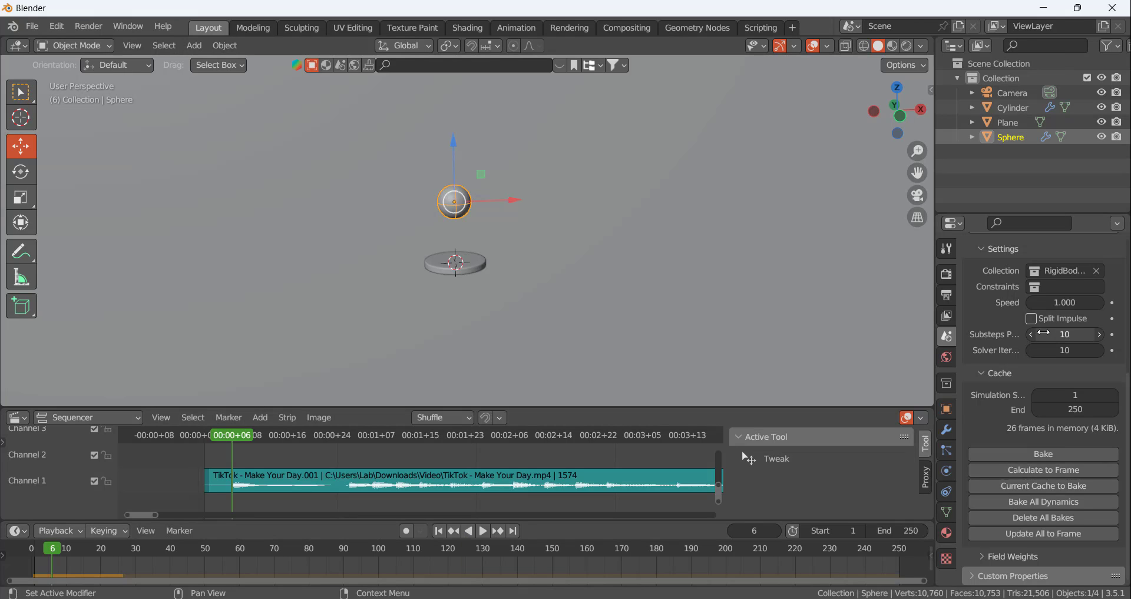
Set the Rigid Body World speed to 2 and recalculate the simulation to frame 6
left_click(1065, 303)
type("1.02")
key("Return")
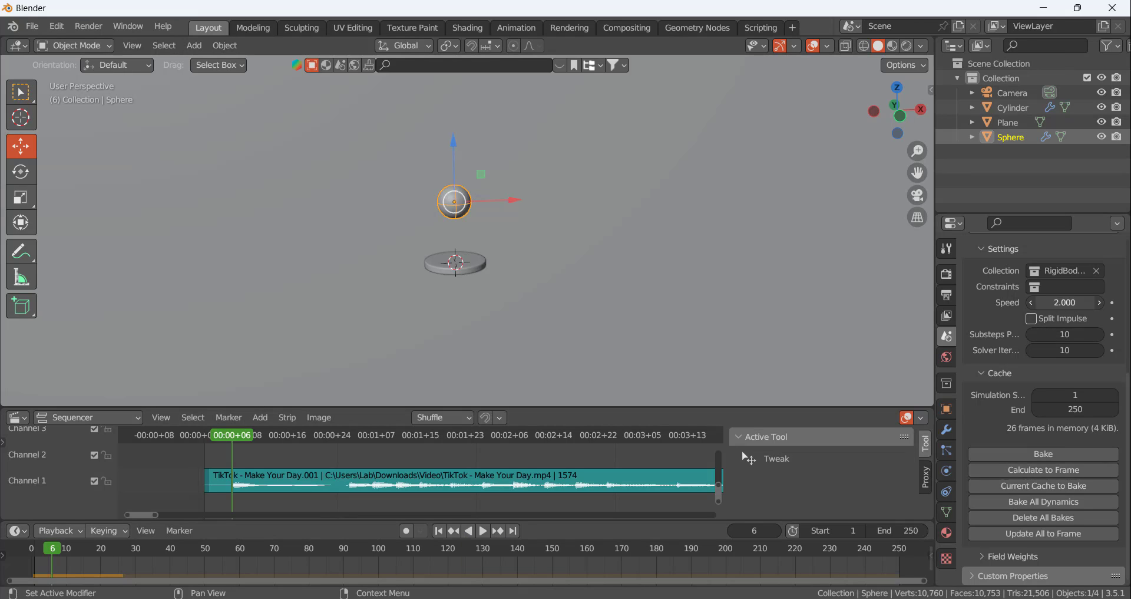
left_click(1037, 469)
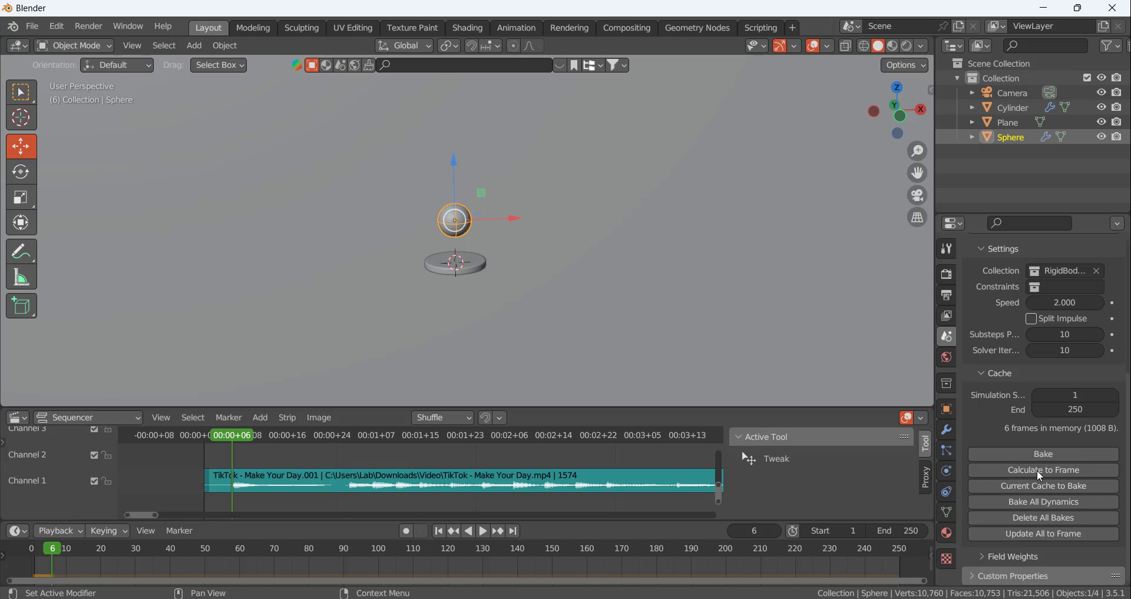
Play the faster simulation from frame 1 and check the sphere's height above the disc at frame 6
left_click(441, 530)
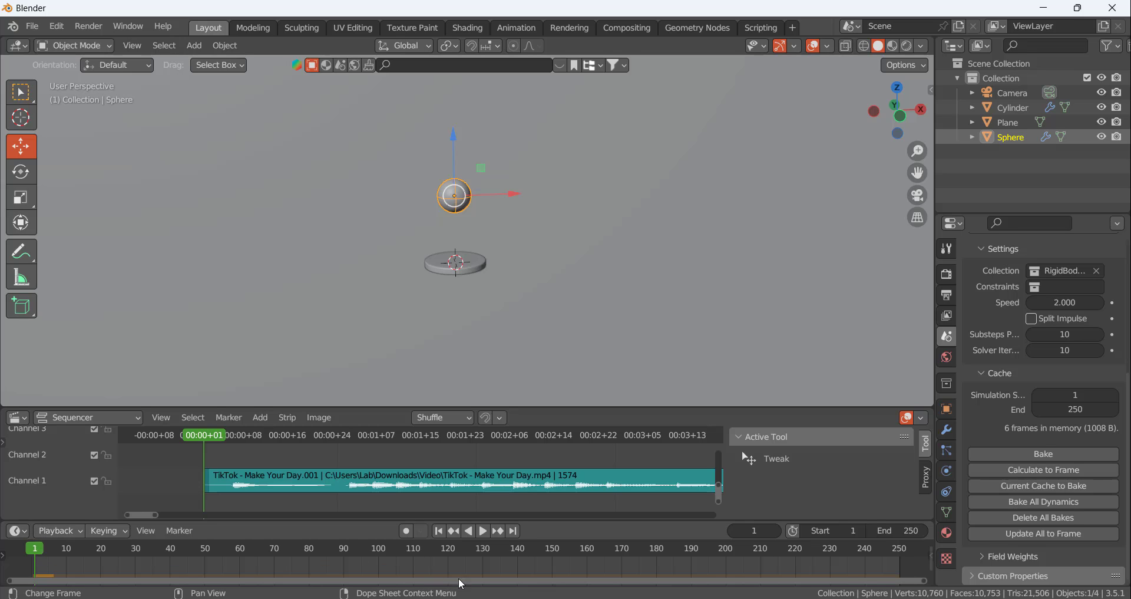
left_click(481, 533)
left_click(482, 534)
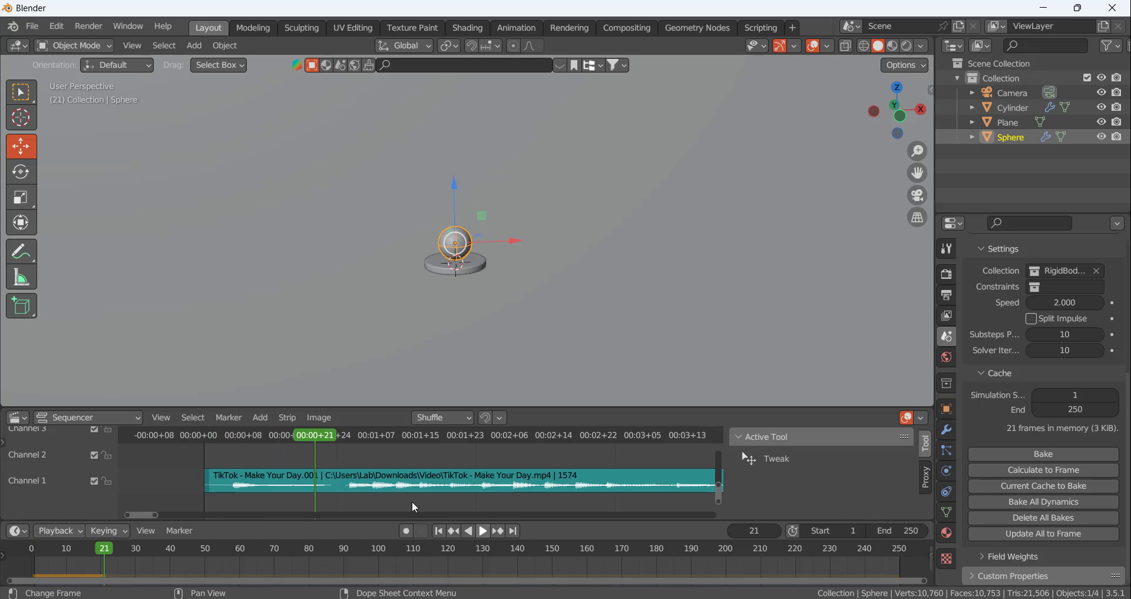
left_click_drag(305, 439, 231, 447)
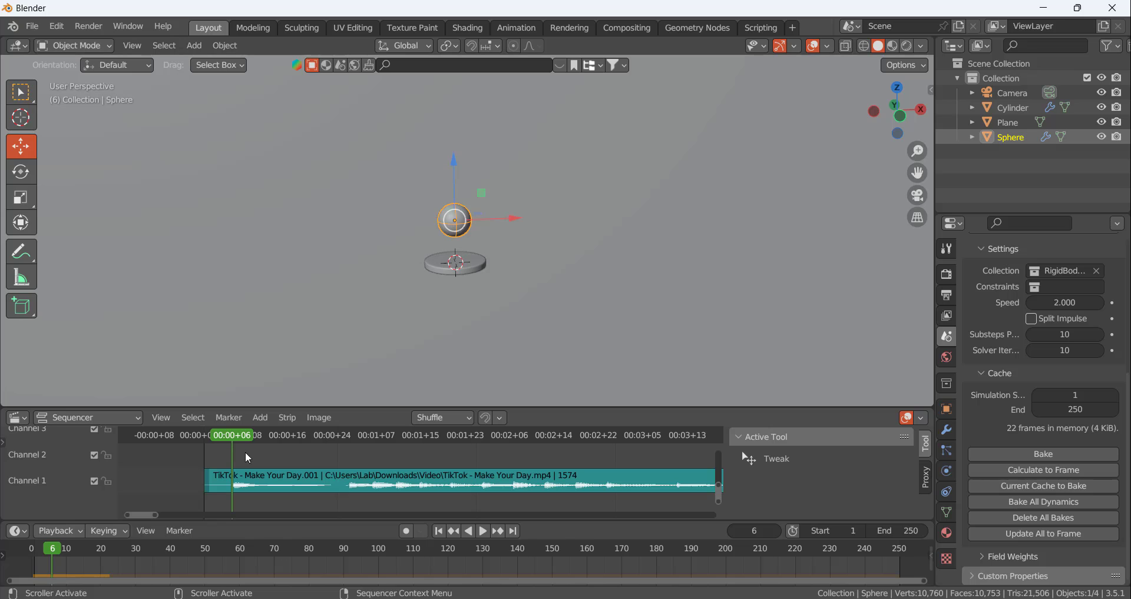
Raise the disc along Z until its upper face meets the underside of the sphere at frame 6
scroll(479, 306, "up", 3)
left_click(476, 292)
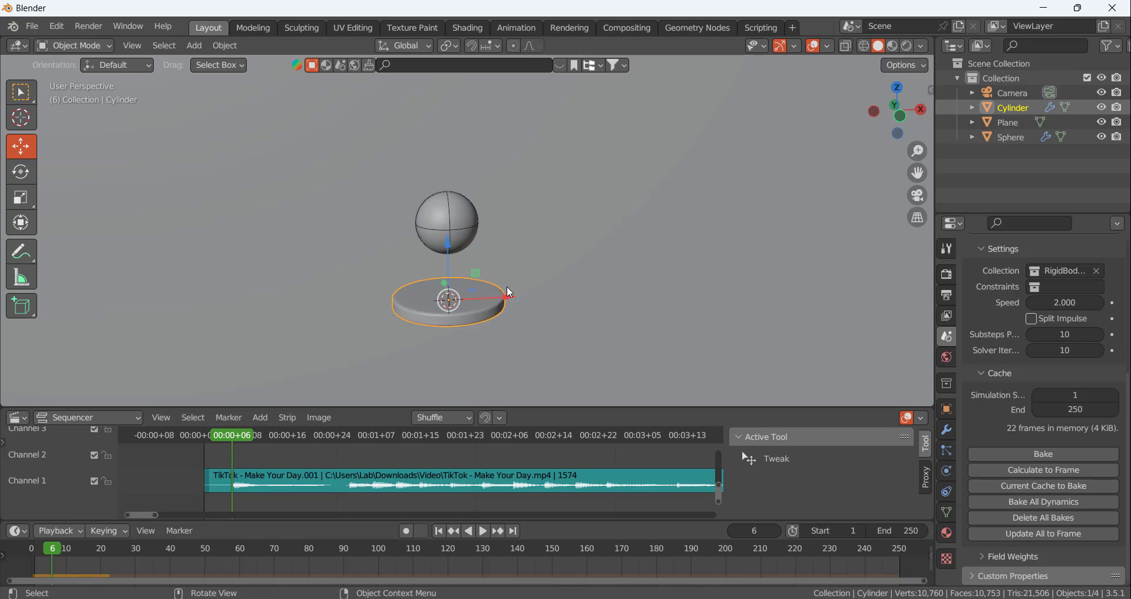
left_click_drag(447, 242, 446, 208)
scroll(474, 244, "up", 6)
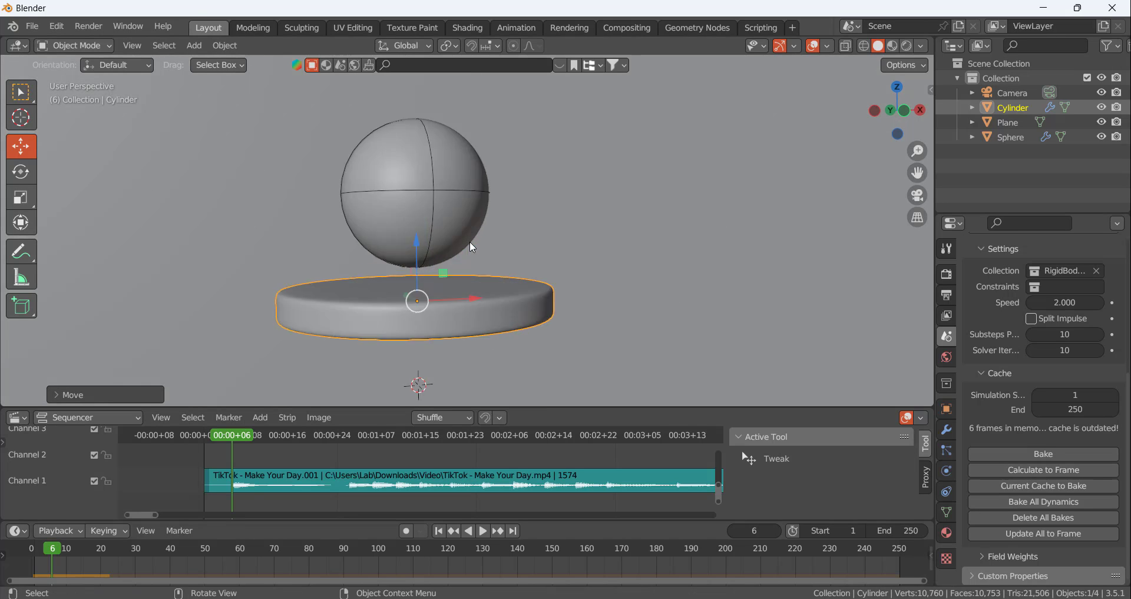
scroll(469, 242, "down", 5)
middle_click_drag(445, 264, 454, 262)
left_click_drag(420, 249, 418, 228)
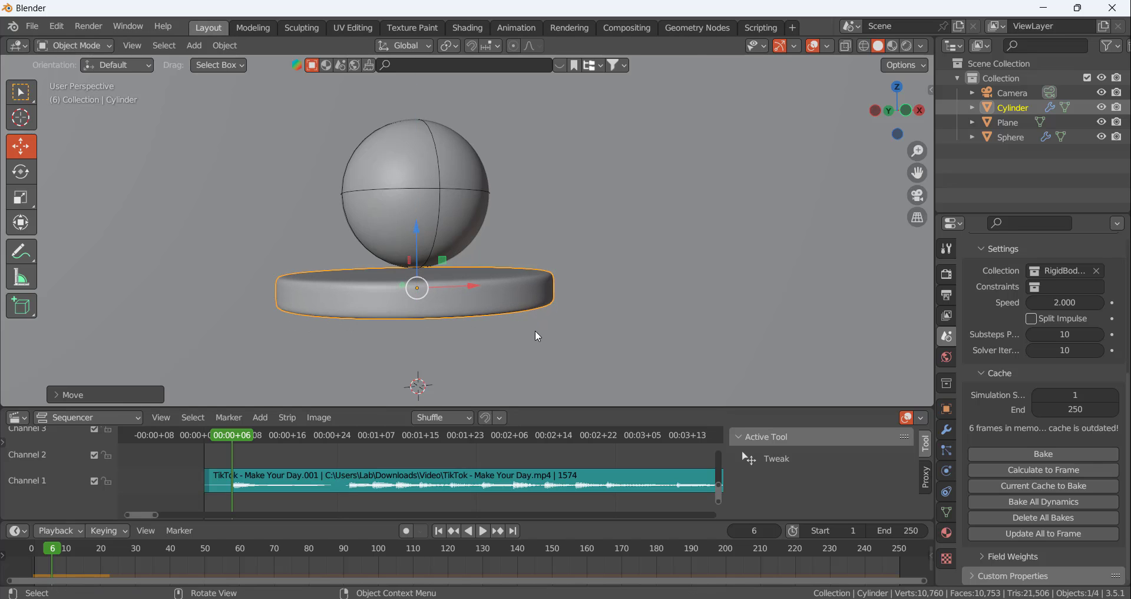
middle_click_drag(535, 331, 523, 317)
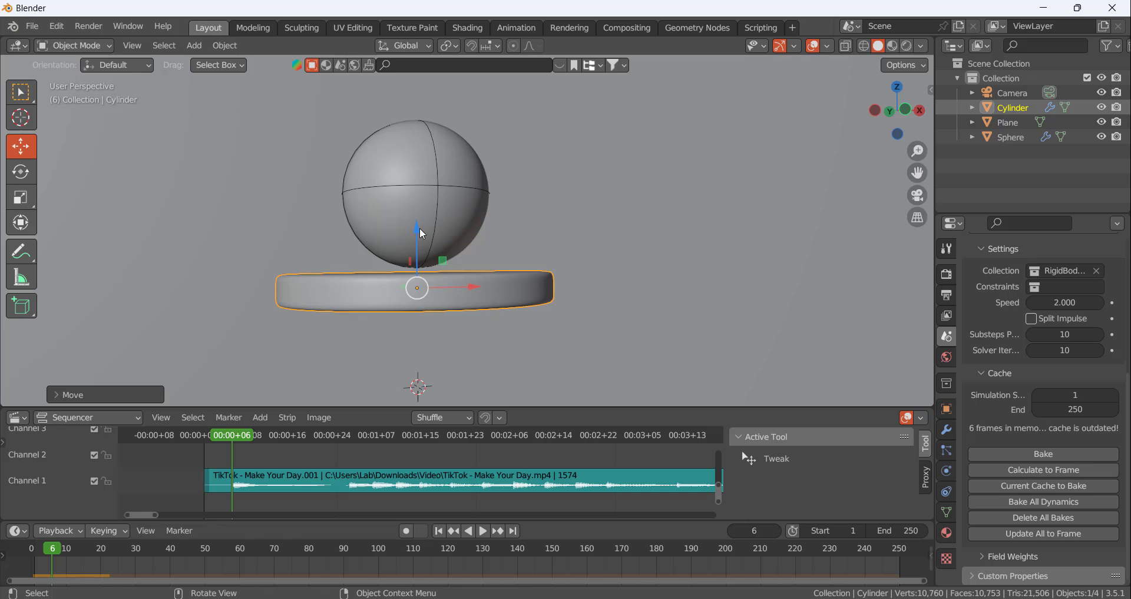
left_click_drag(420, 229, 419, 221)
middle_click_drag(467, 264, 504, 349)
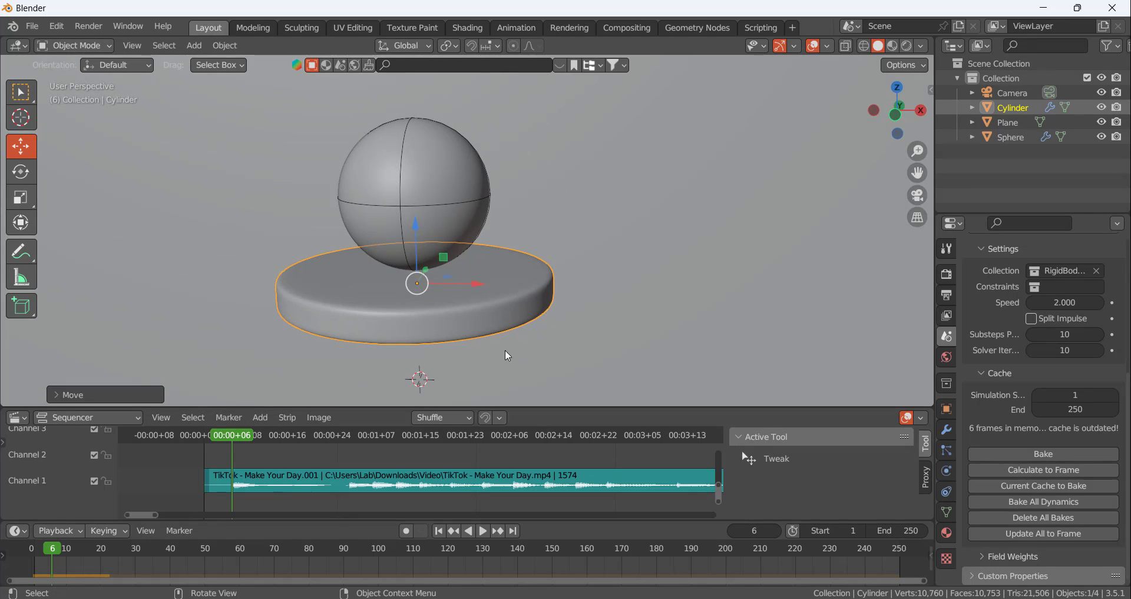
Play the simulation from frame 1 with the raised disc, checking the contact at frame 6 and the bounce that follows
left_click(442, 532)
scroll(613, 320, "down", 5)
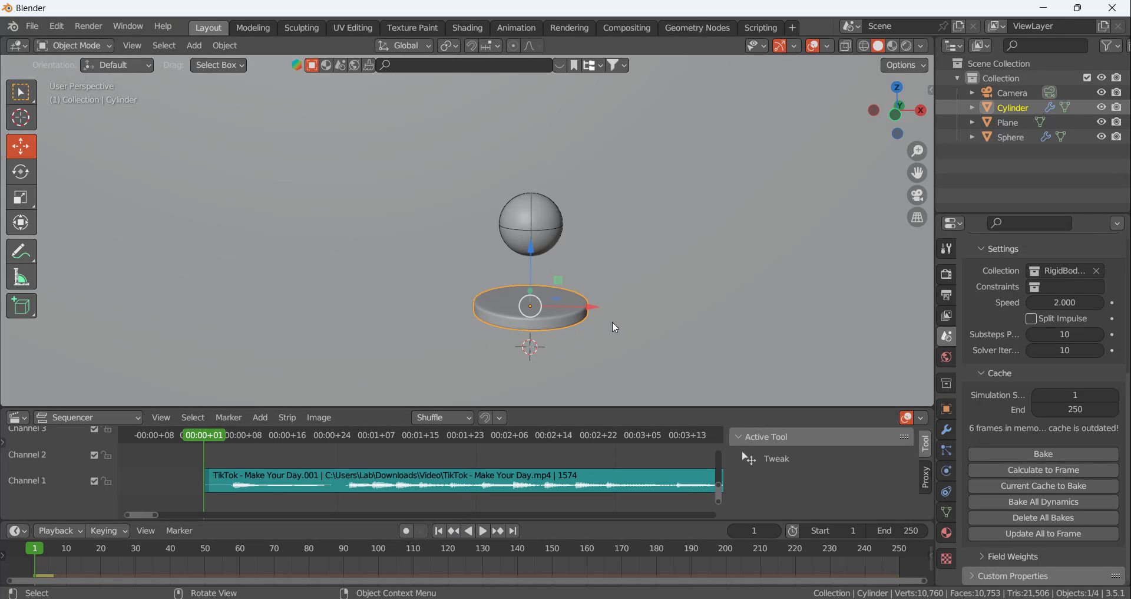
left_click(484, 531)
key("space")
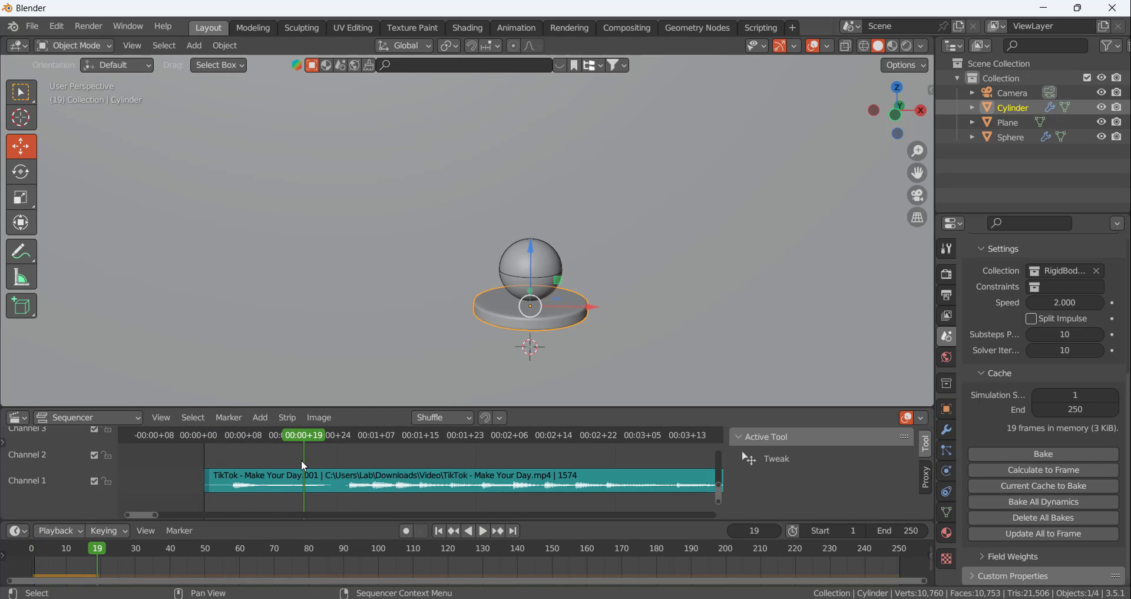
left_click_drag(308, 437, 232, 447)
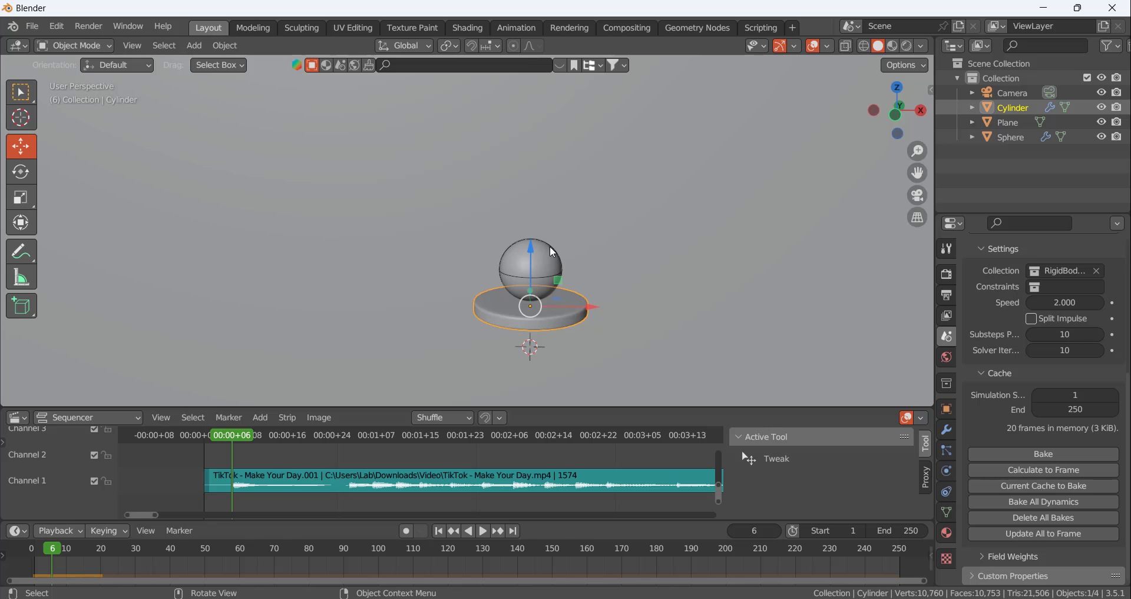
left_click(439, 531)
left_click(482, 531)
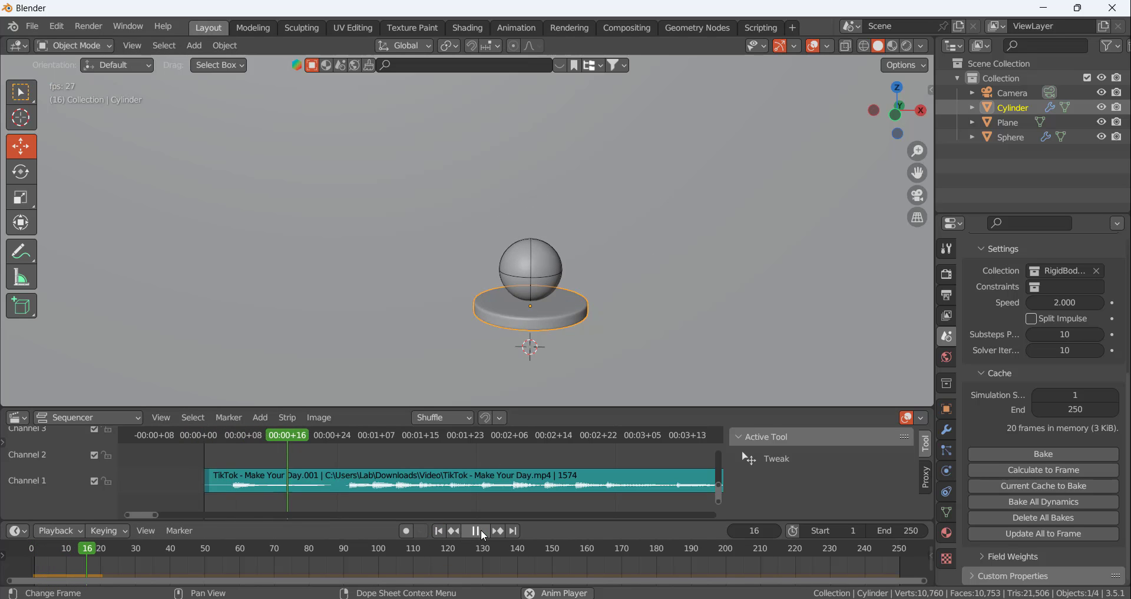
left_click(482, 530)
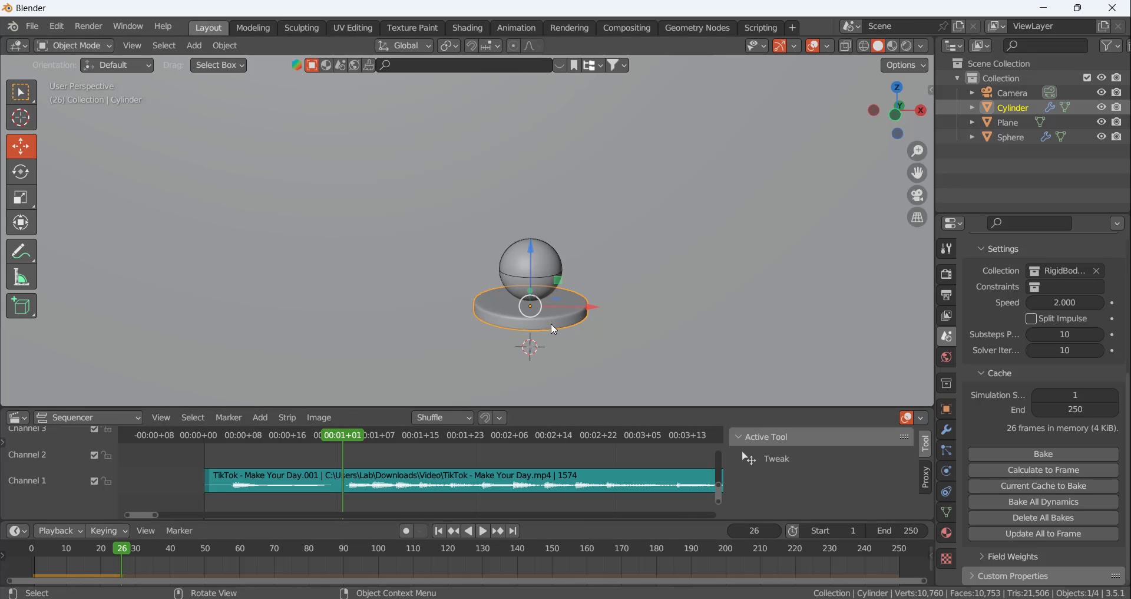
Set the disc's rigid body bounciness to 1 and friction to about 0.17, and replay the simulation from frame 1
left_click(949, 472)
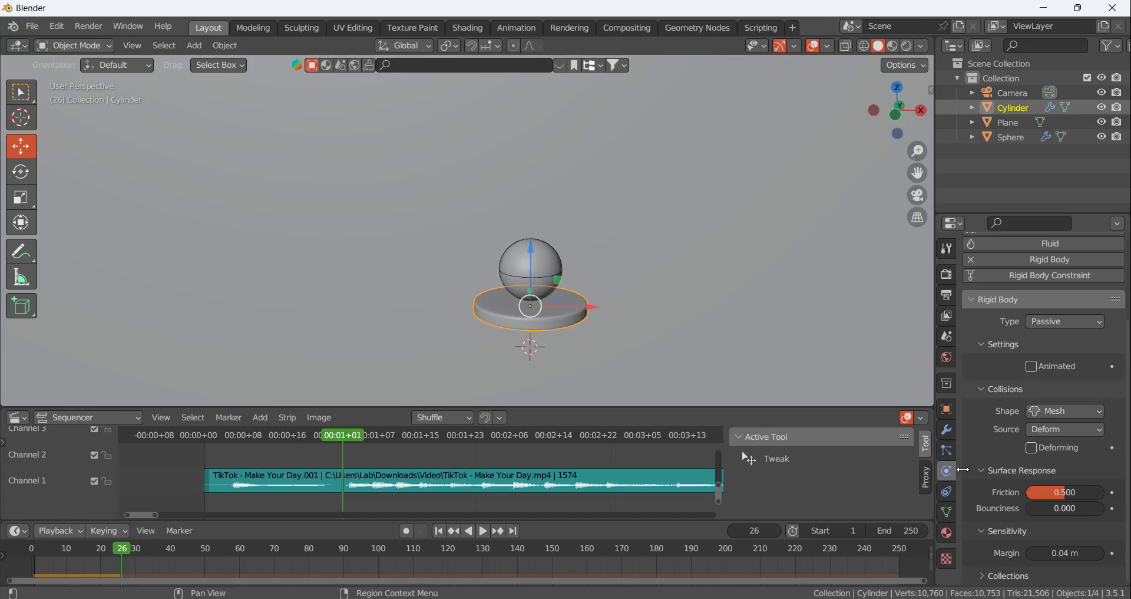
mouse_move(1033, 508)
left_mouse_down()
mouse_move(1111, 508)
mouse_move(1046, 491)
left_mouse_up()
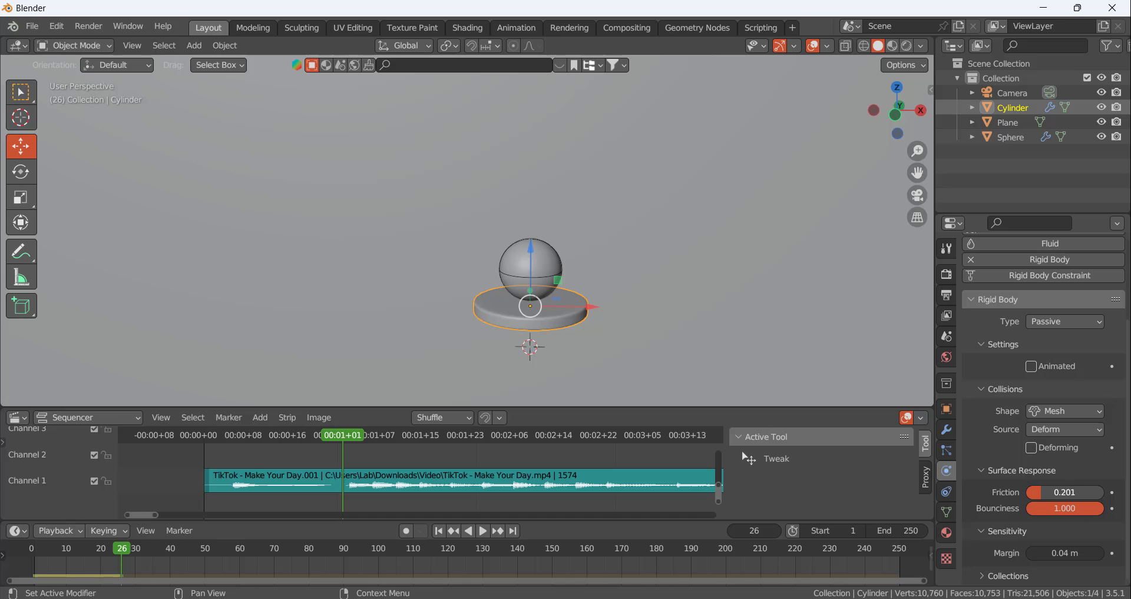
left_click(440, 531)
left_click(483, 531)
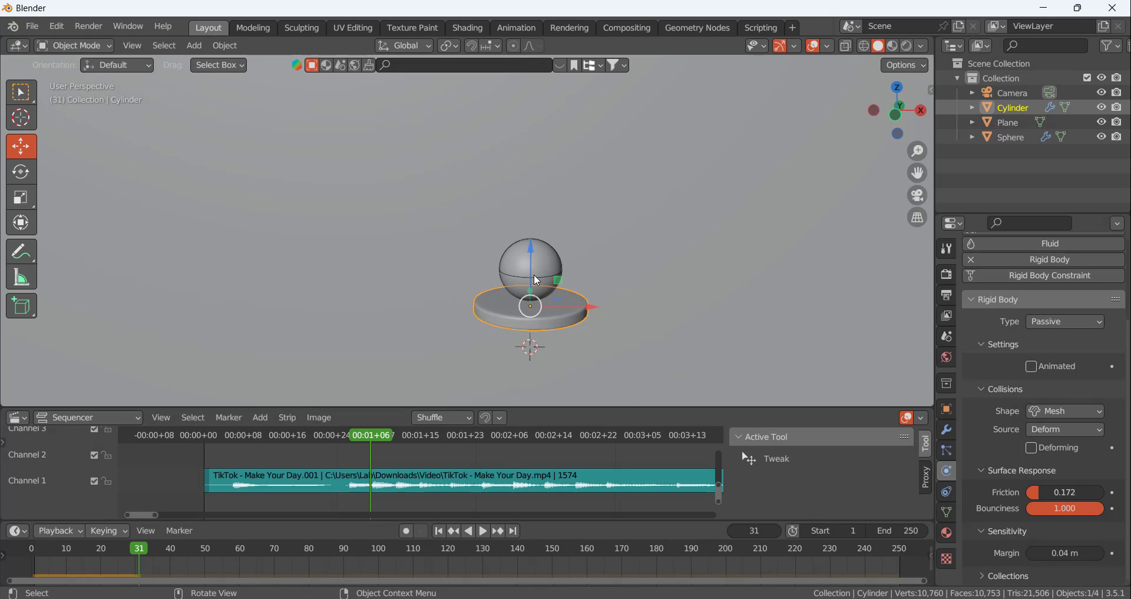
Rotate the disc about the Y axis at frame 1 so it slopes down towards positive X
left_click(439, 530)
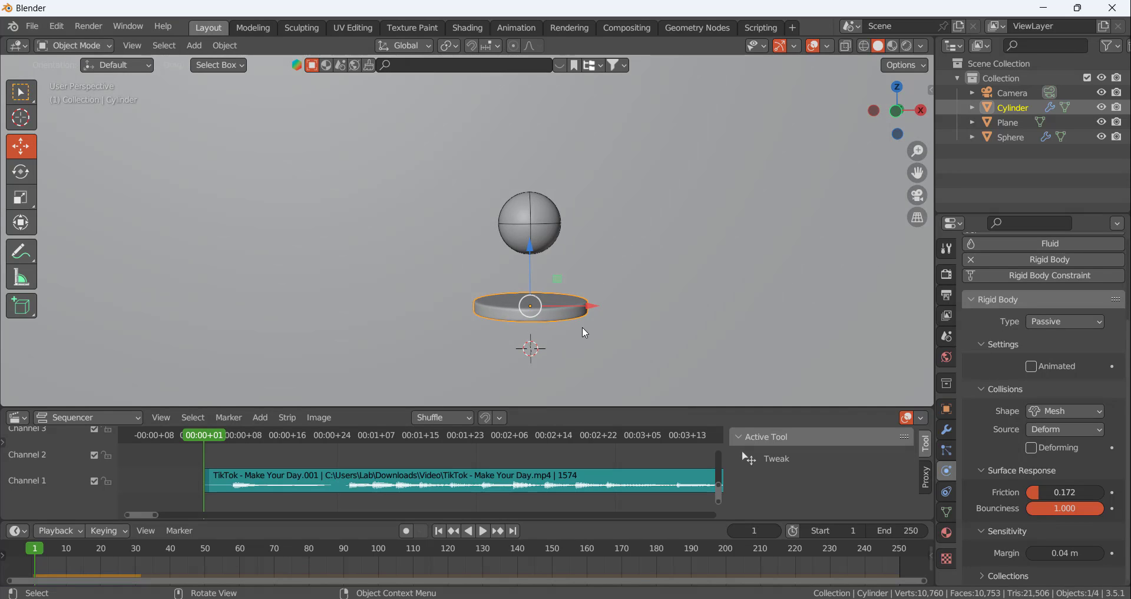
middle_click_drag(567, 317, 544, 279)
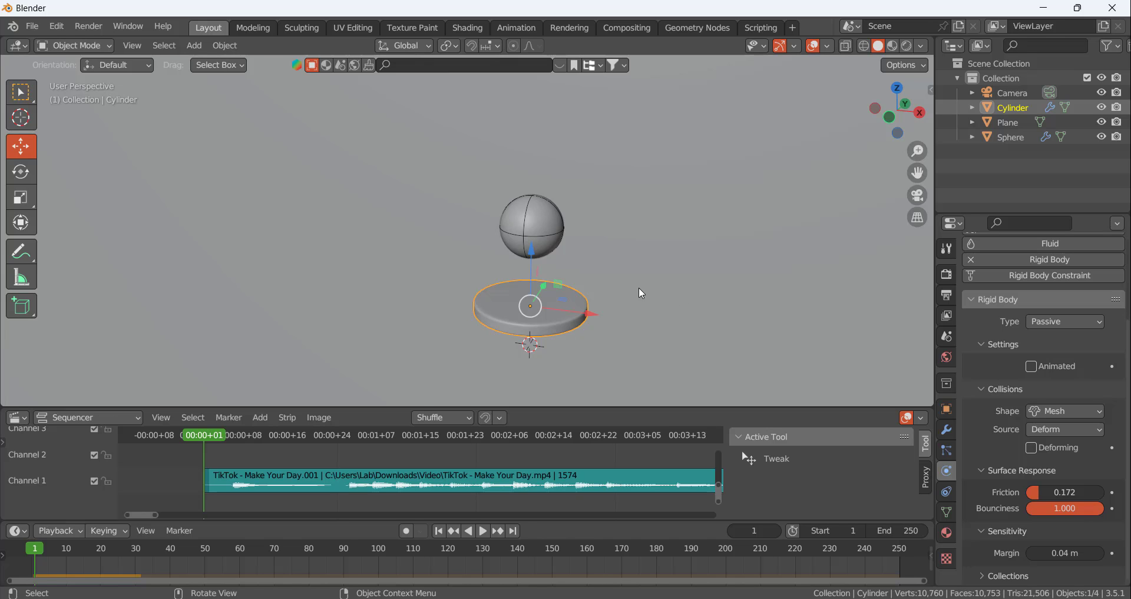
key("r")
key("y")
left_click(638, 311)
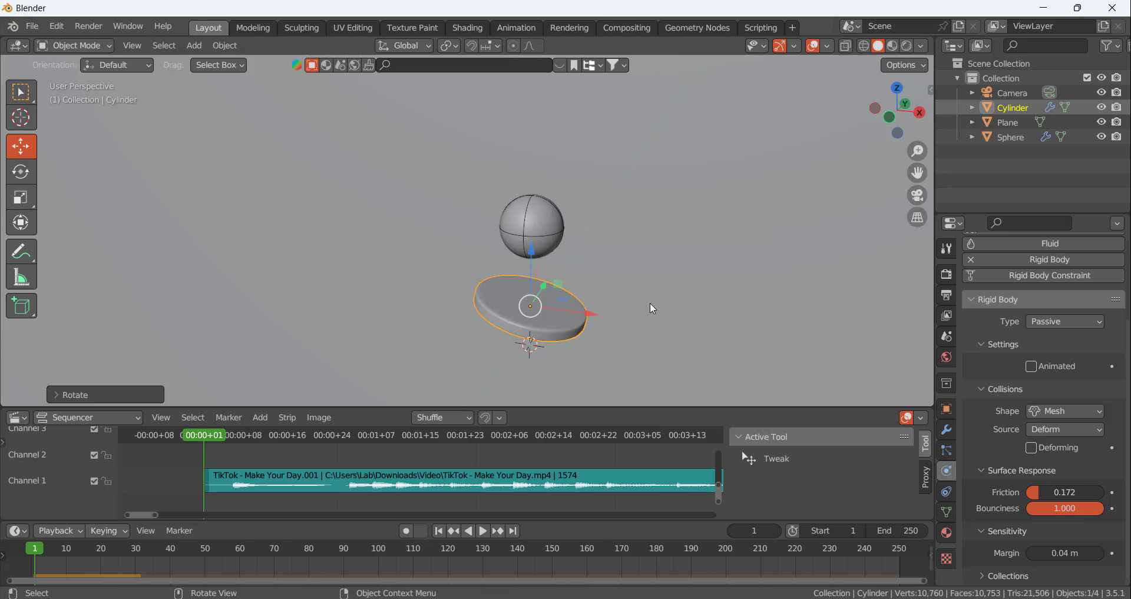
middle_click_drag(650, 303, 653, 264)
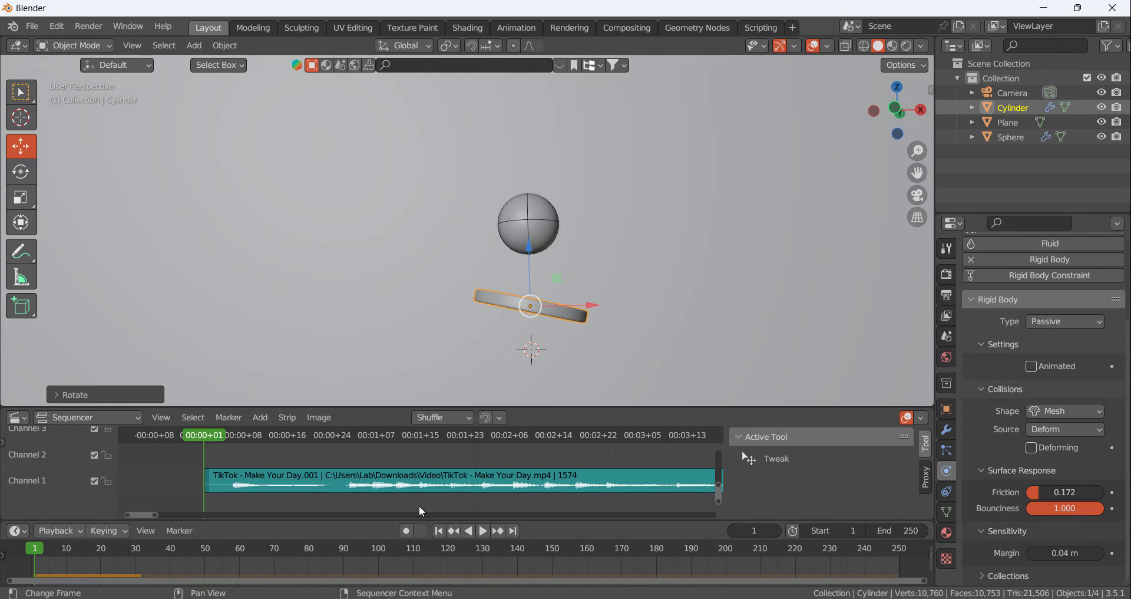
Move to the waveform beat at frame 27 and calculate the rigid body cache up to that frame
key("space")
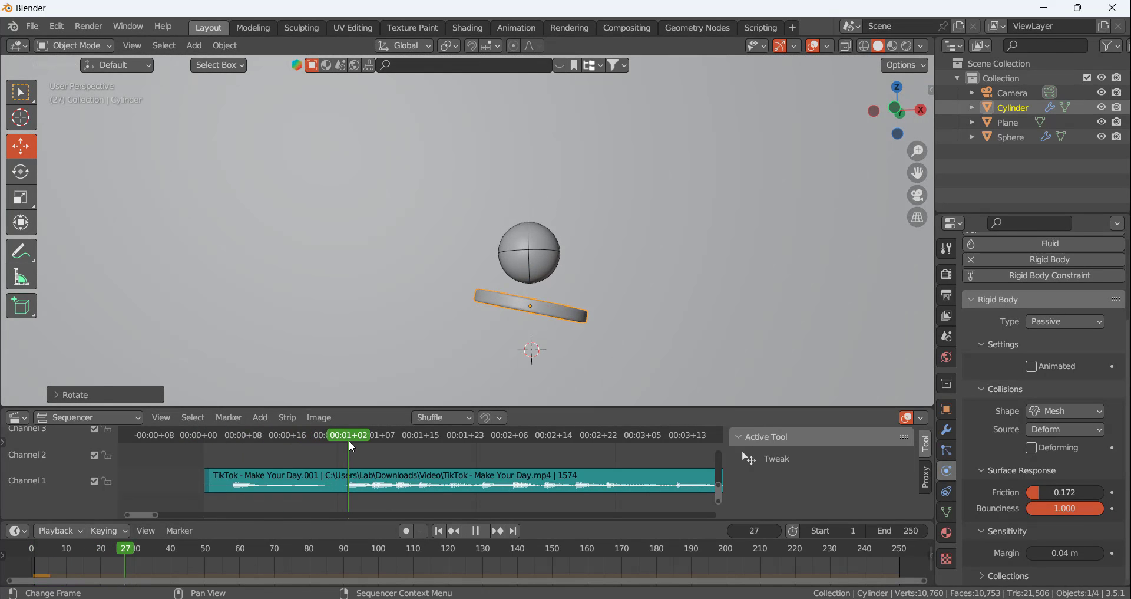
key("space")
left_click(947, 335)
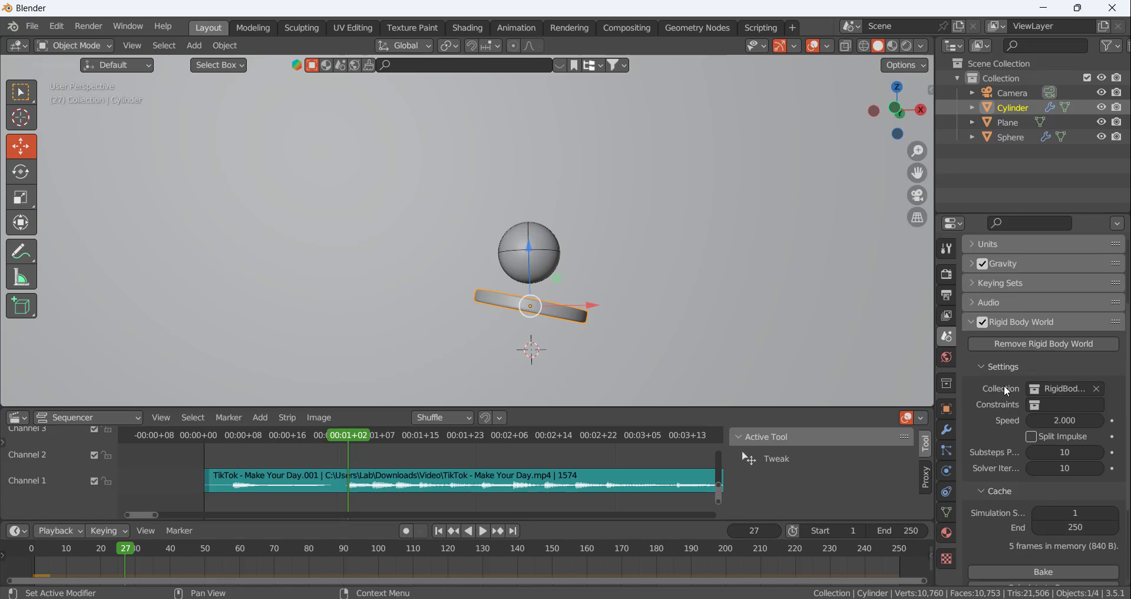
scroll(1049, 542, "down", 4)
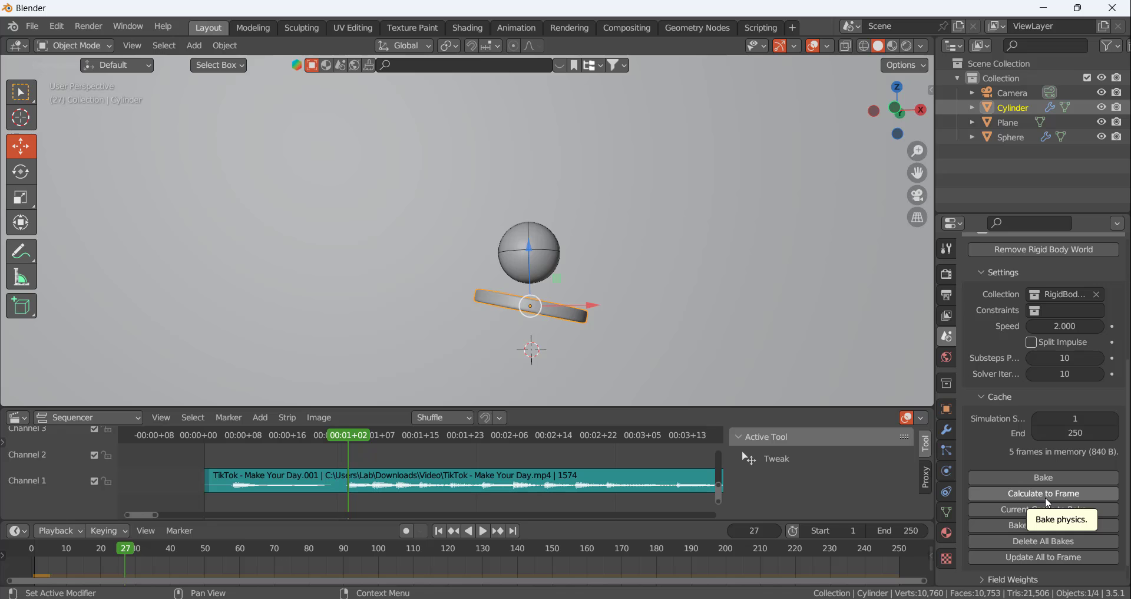
left_click(1048, 502)
scroll(636, 322, "down", 4)
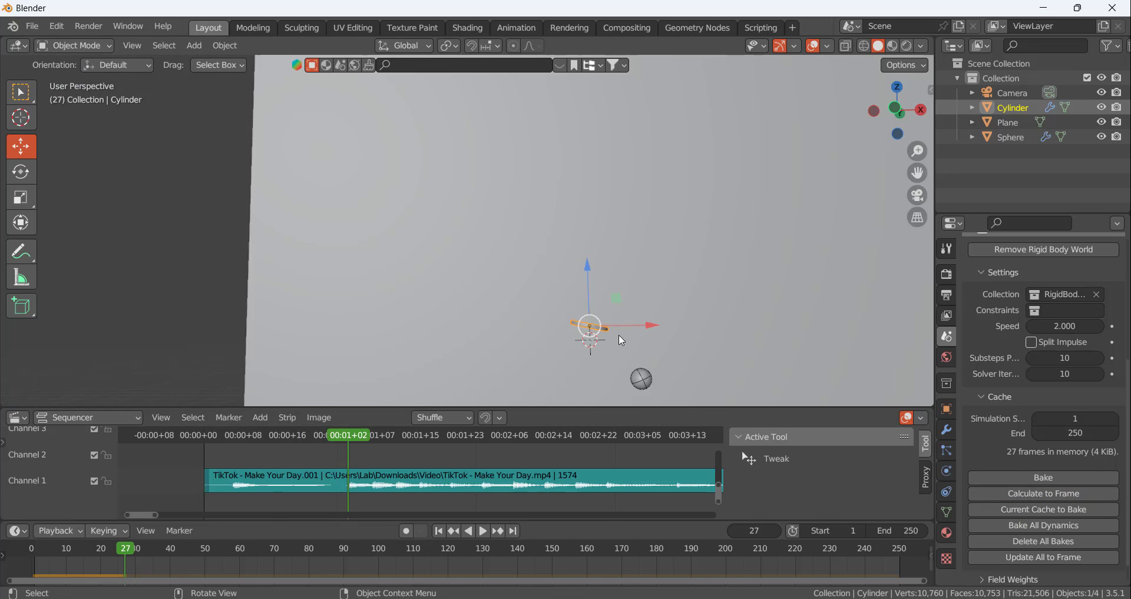
Replay the cached simulation from frame 1 and check how the sphere leaves the tilted disc
middle_click_drag(636, 323, 631, 343)
scroll(548, 484, "up", 2)
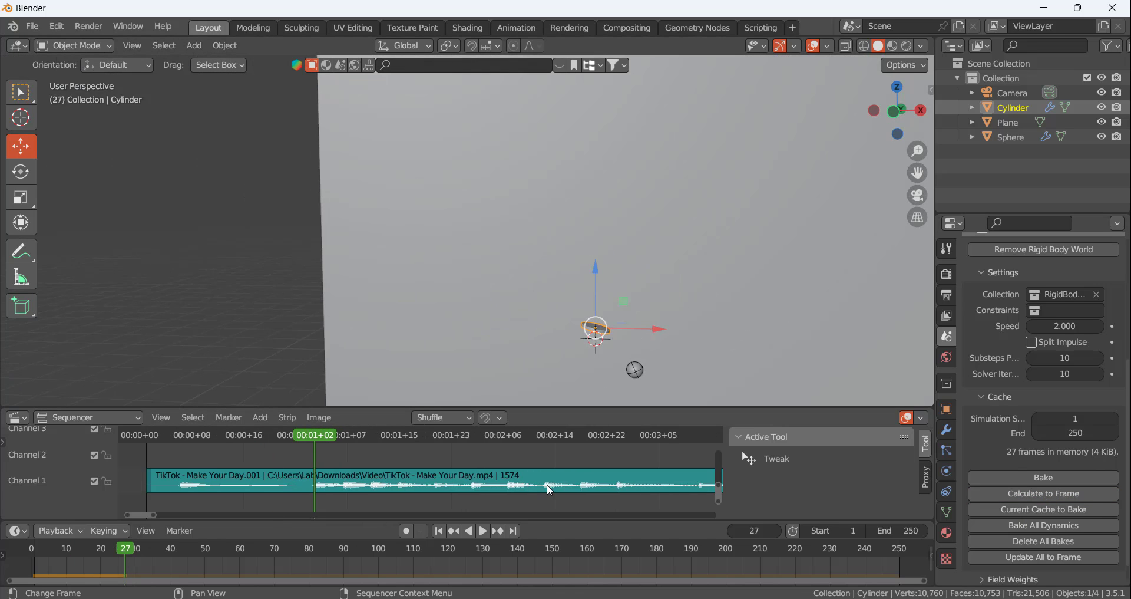
left_click(470, 533)
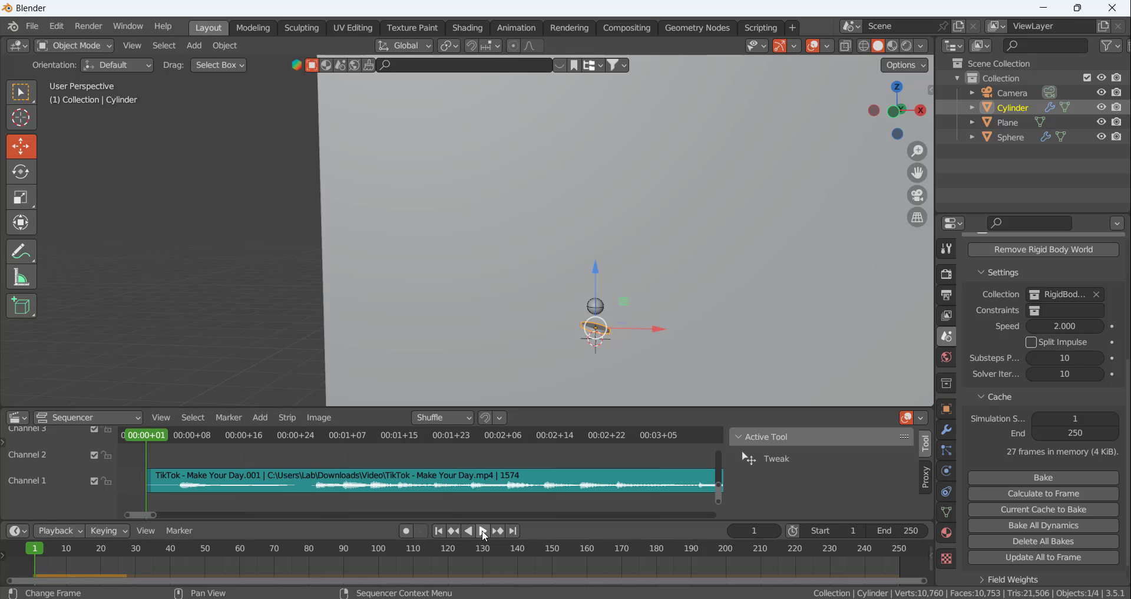
left_click(485, 532)
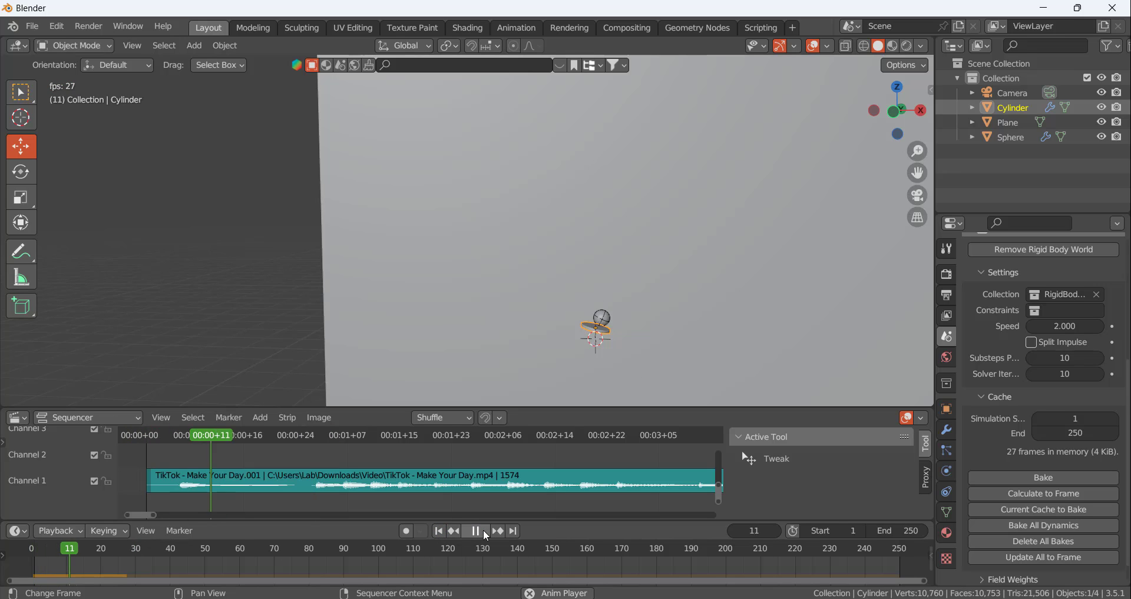
left_click(483, 529)
scroll(609, 368, "up", 4)
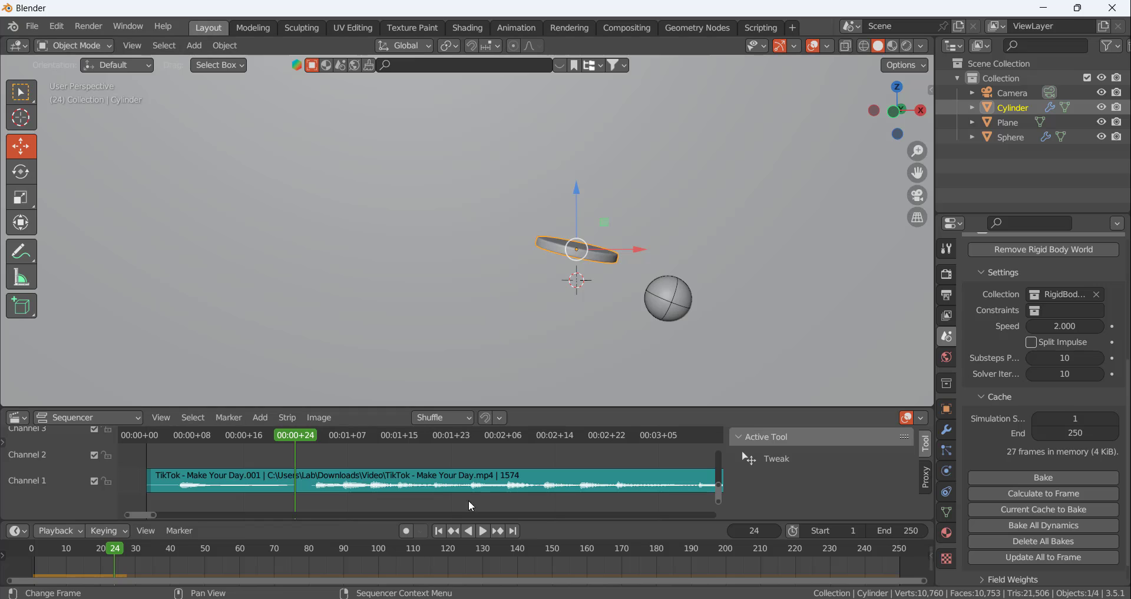
left_click(452, 534)
left_click(483, 530)
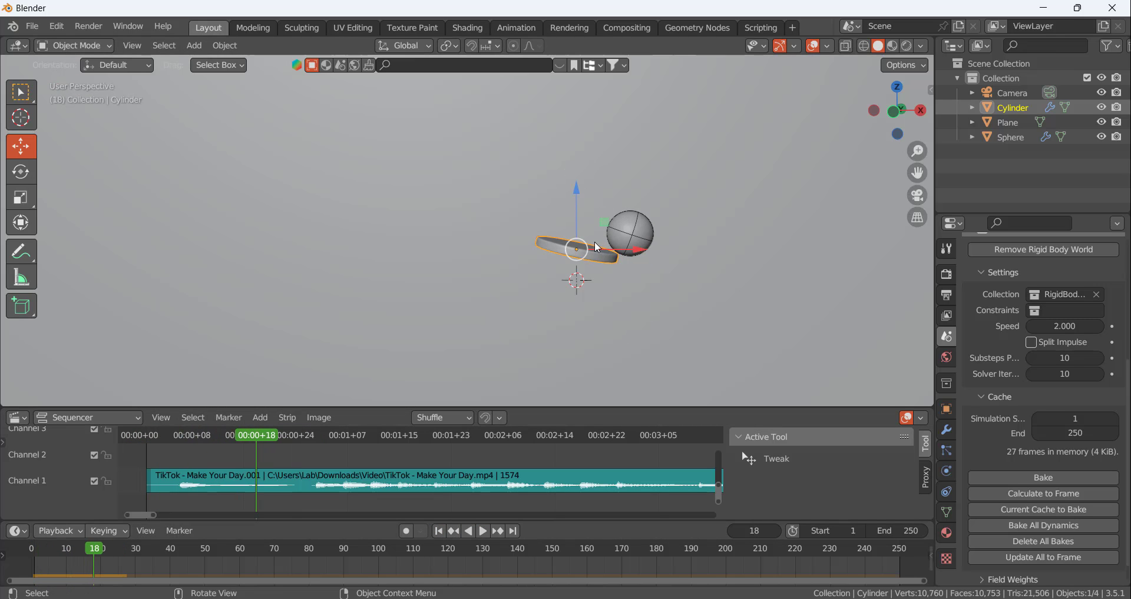
Set the sphere's rigid body friction to about 0.08 at frame 1
left_click(641, 234)
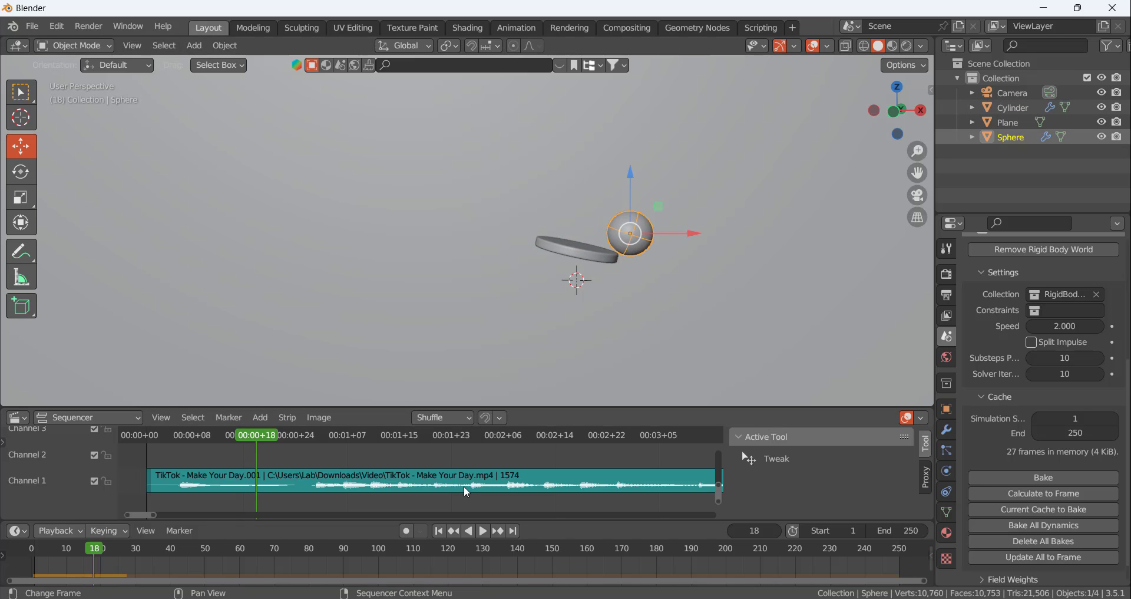
left_click(438, 531)
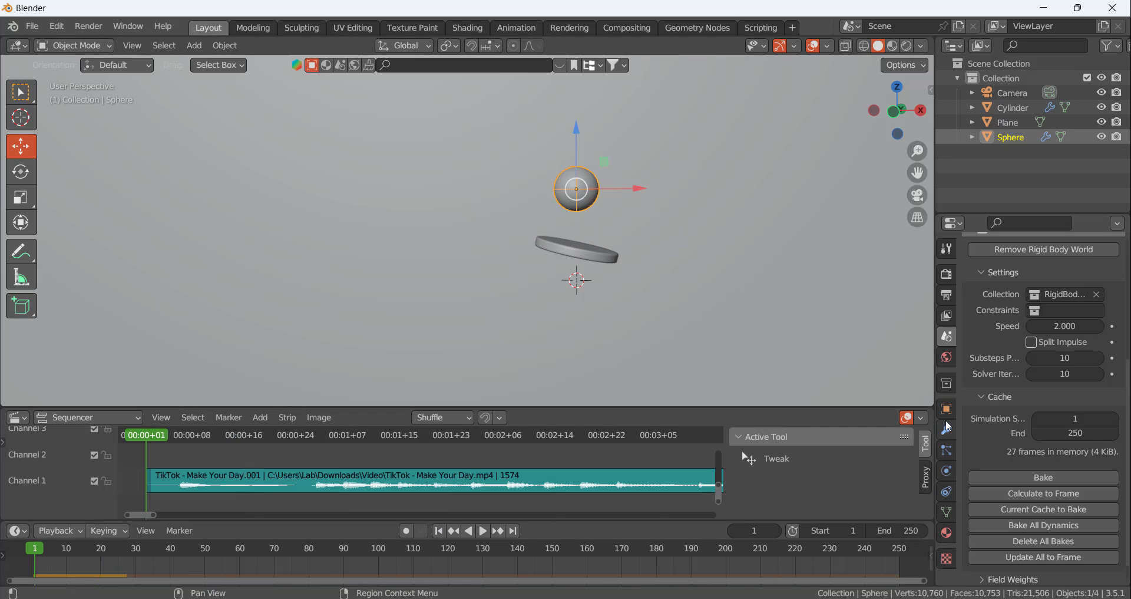
left_click(947, 429)
left_click(947, 449)
left_click(947, 471)
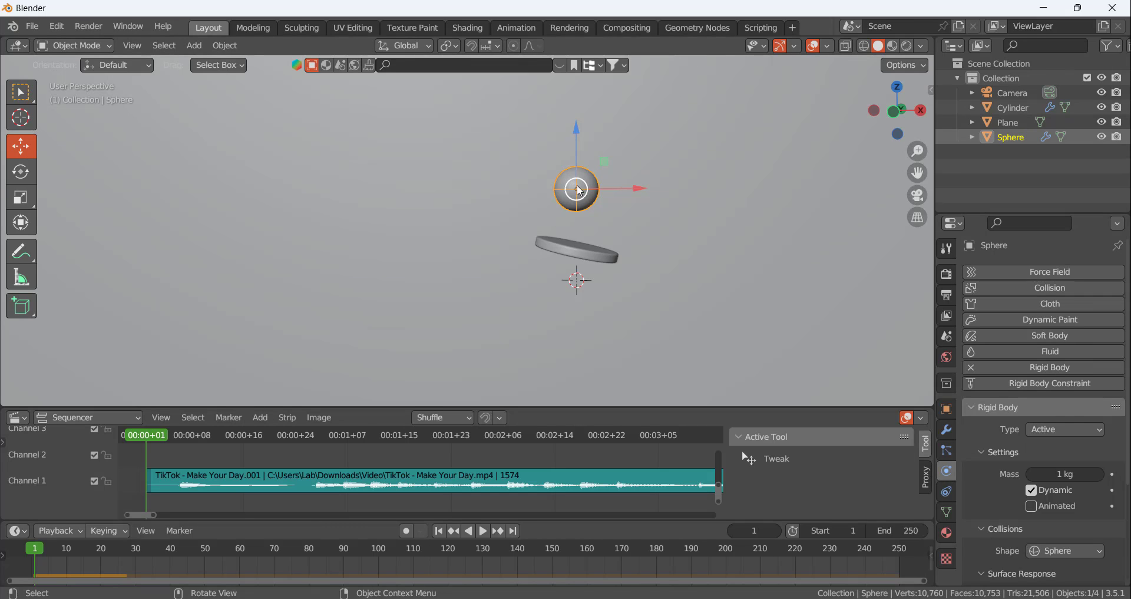
scroll(1042, 383, "down", 5)
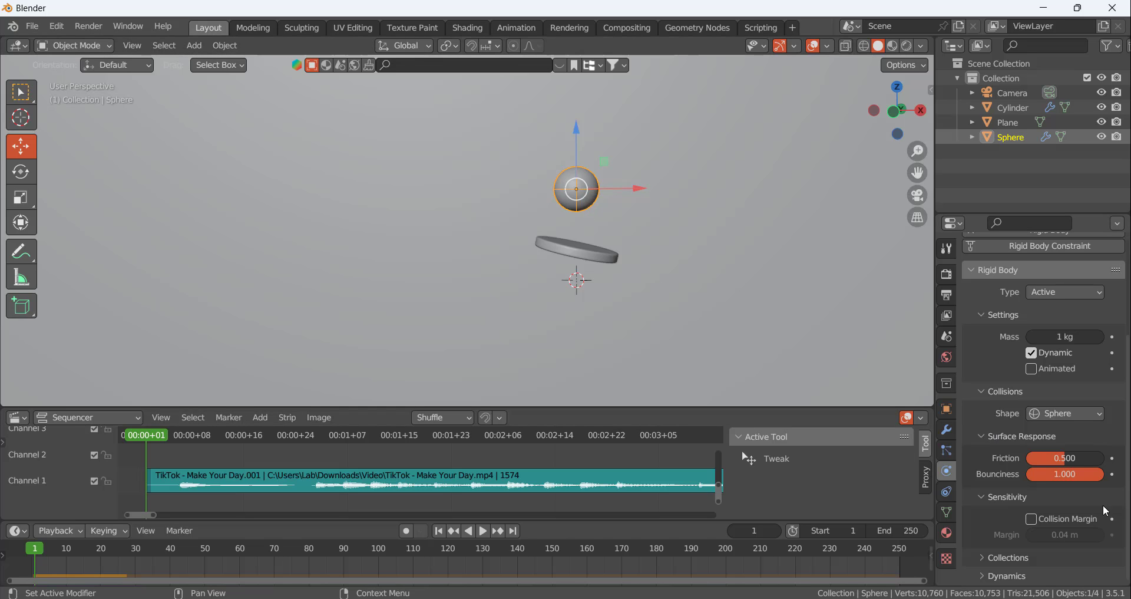
left_click_drag(1096, 457, 1055, 458)
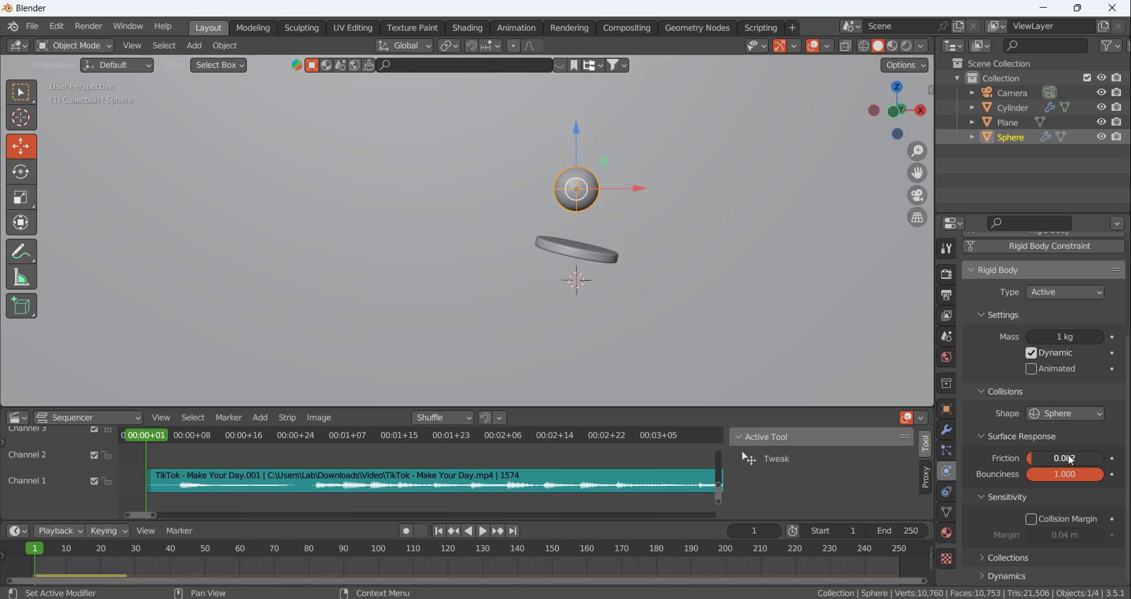
Calculate the rigid body cache to frame 27 and replay the simulation from frame 1 to check the sphere's path
left_click_drag(155, 436, 316, 455)
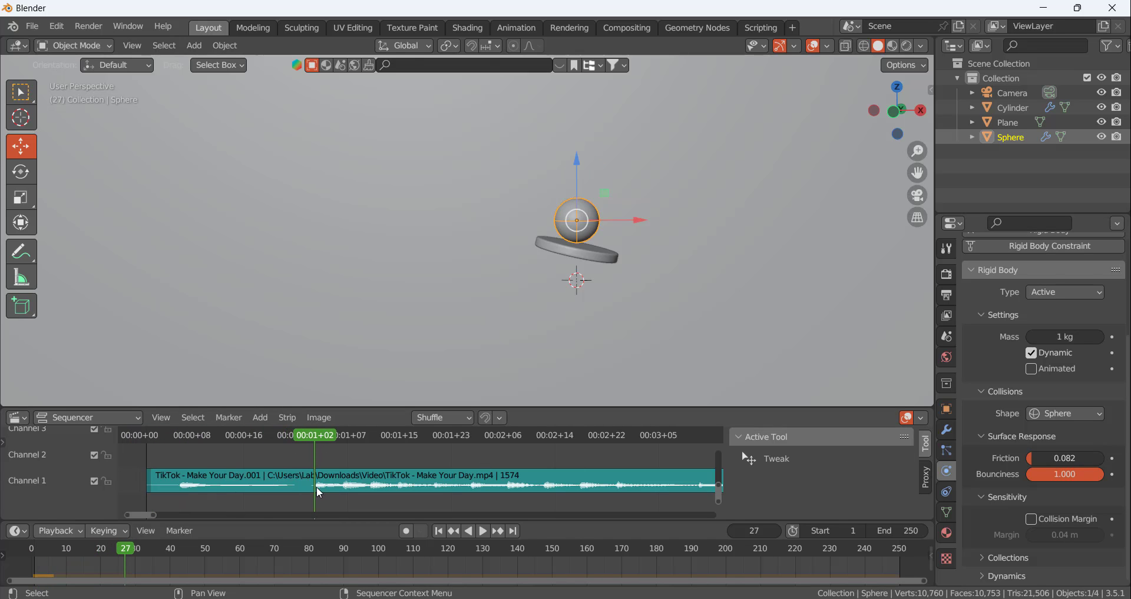
left_click(947, 336)
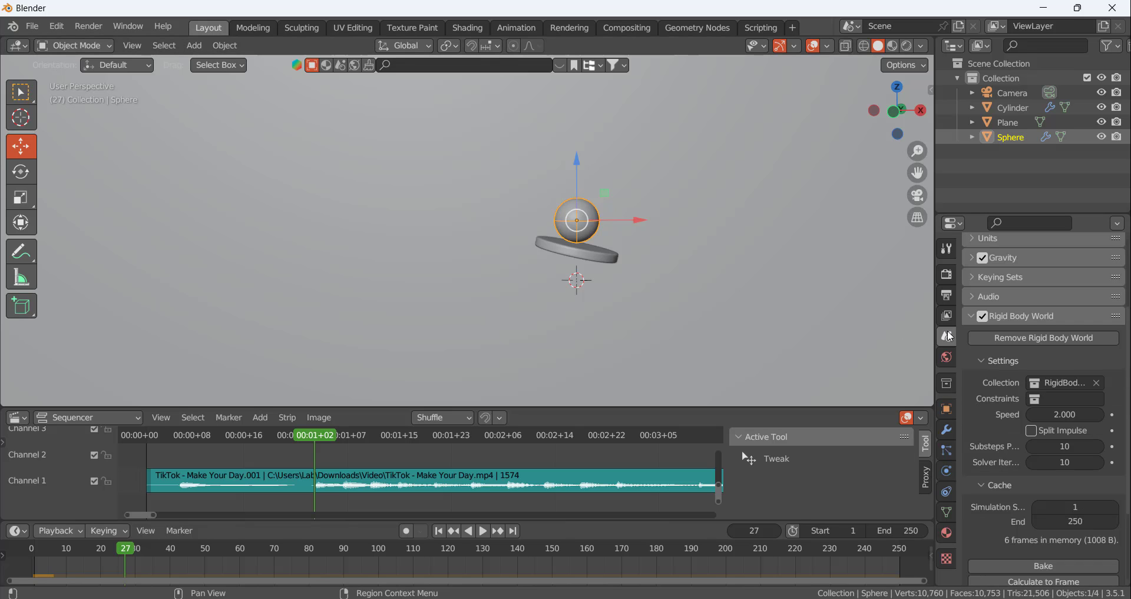
scroll(1030, 542, "down", 5)
left_click(1036, 471)
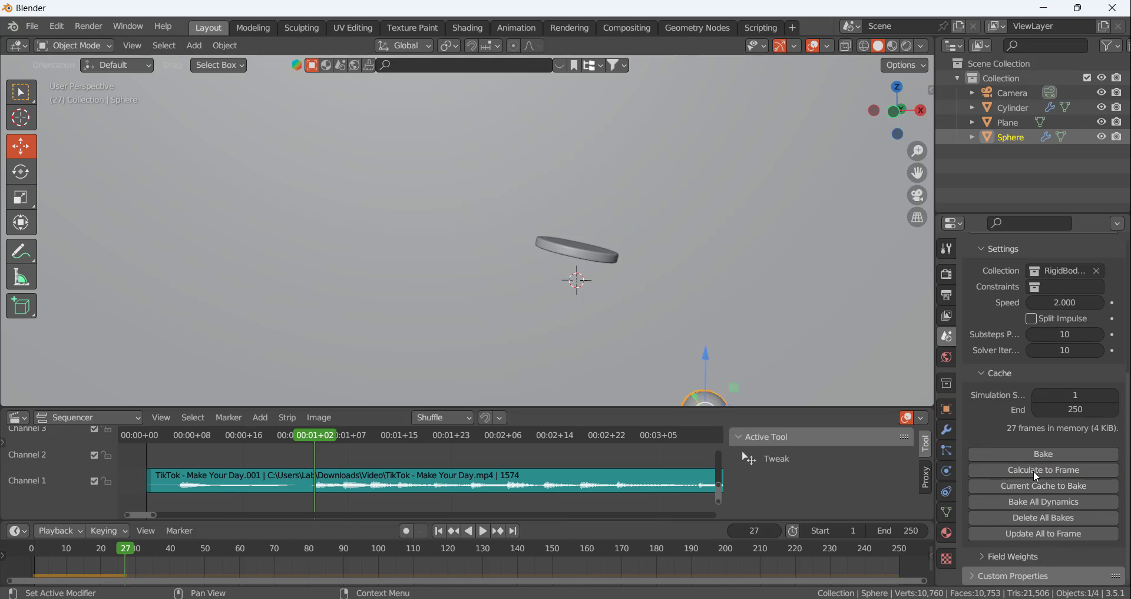
left_click(438, 530)
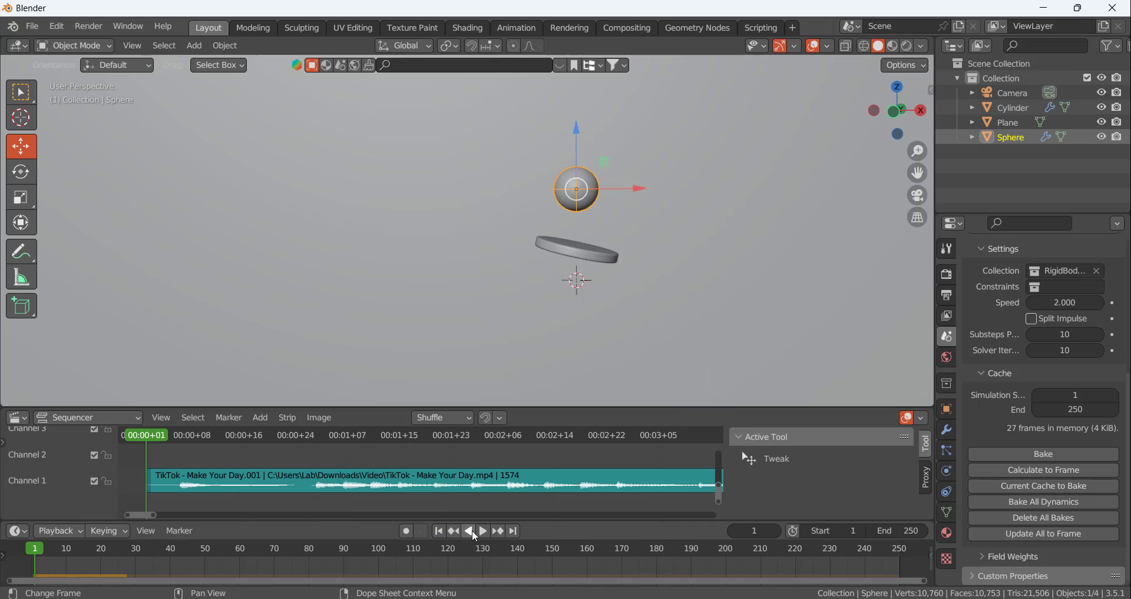
left_click(484, 531)
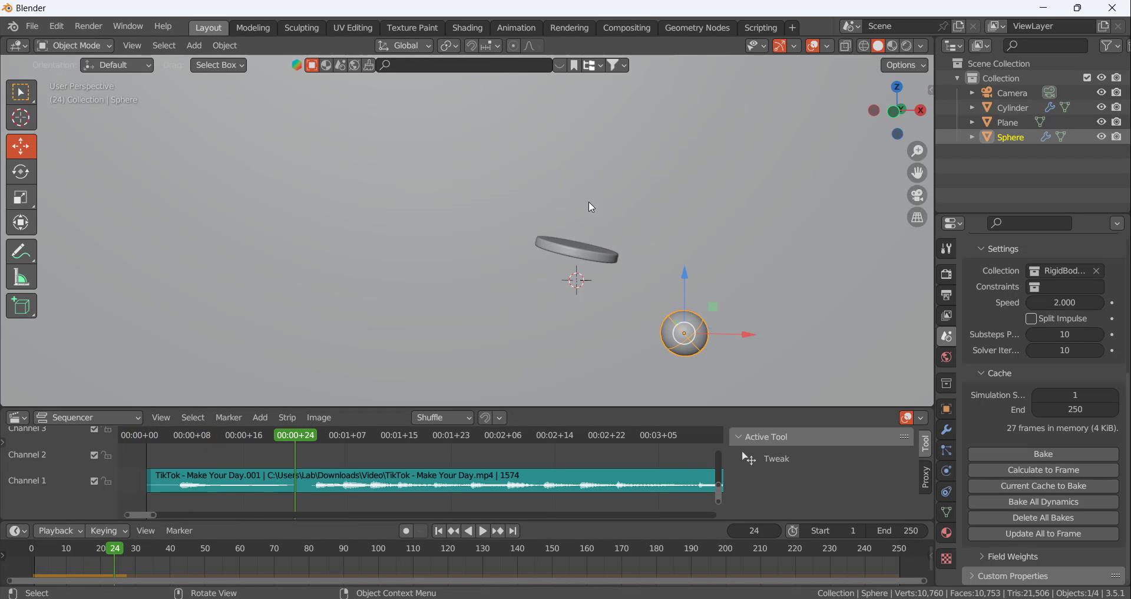
Set the rigid body friction to 0 on both the sphere and the tilted disc at frame 1
left_click(605, 259)
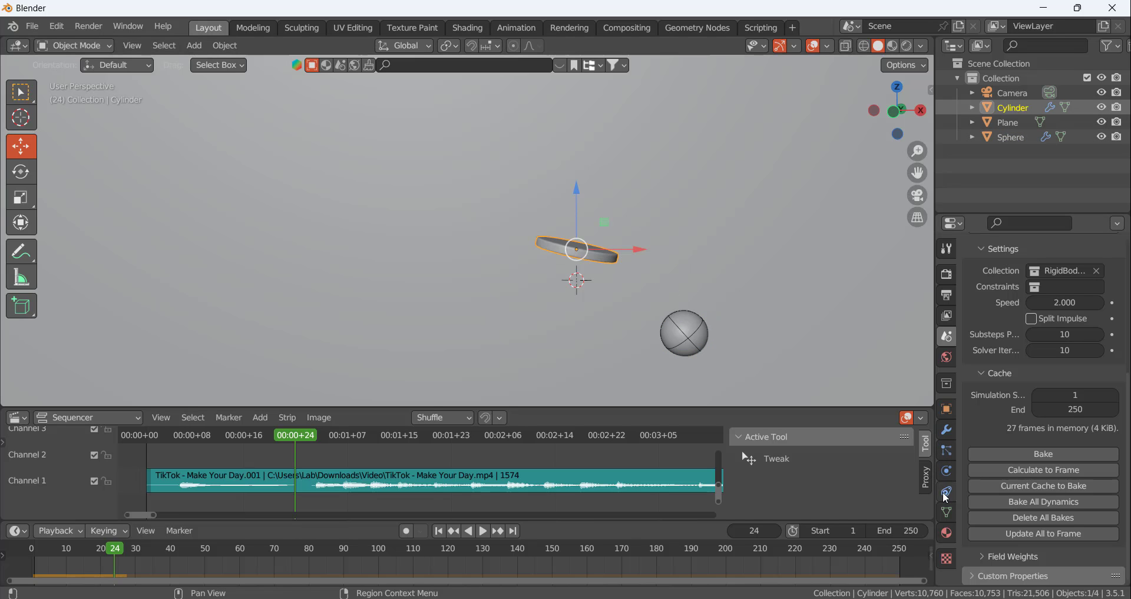
left_click(439, 531)
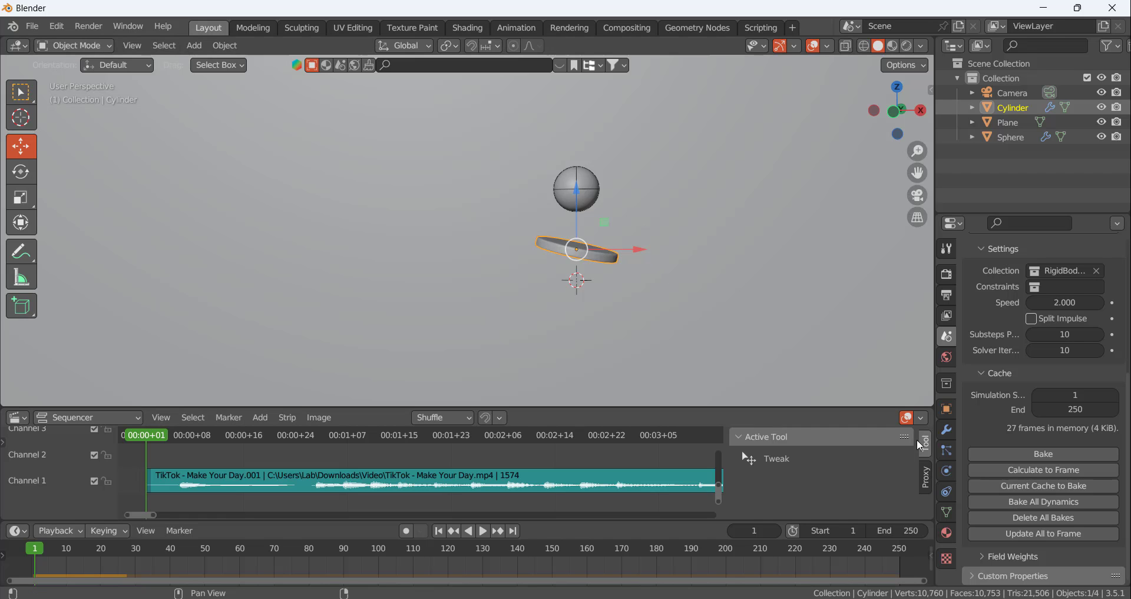
left_click(584, 202)
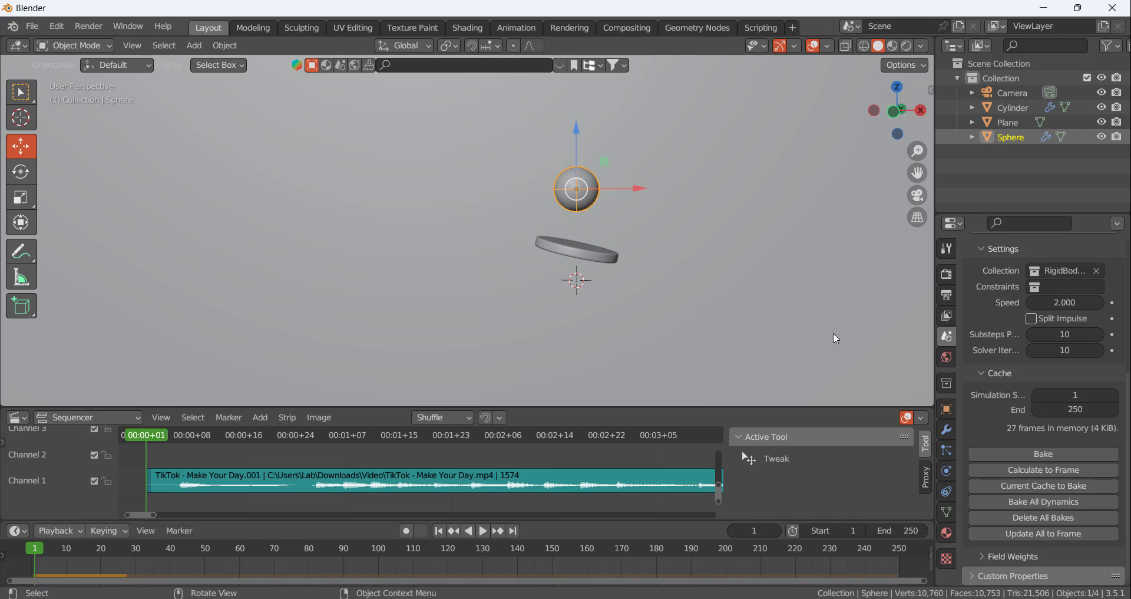
left_click(946, 471)
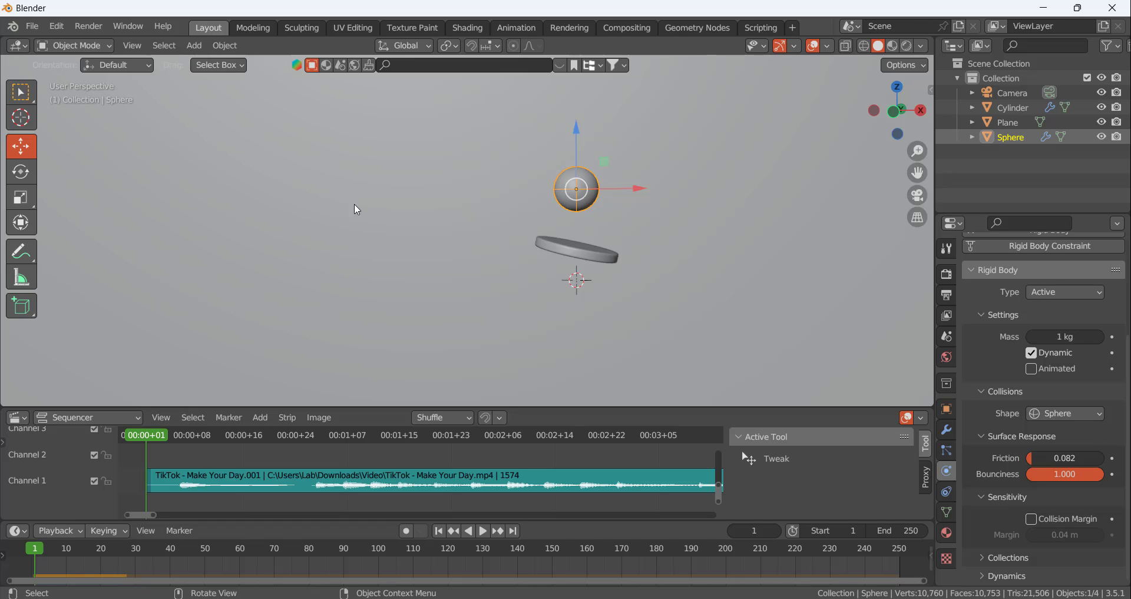
left_click_drag(1066, 458, 1026, 457)
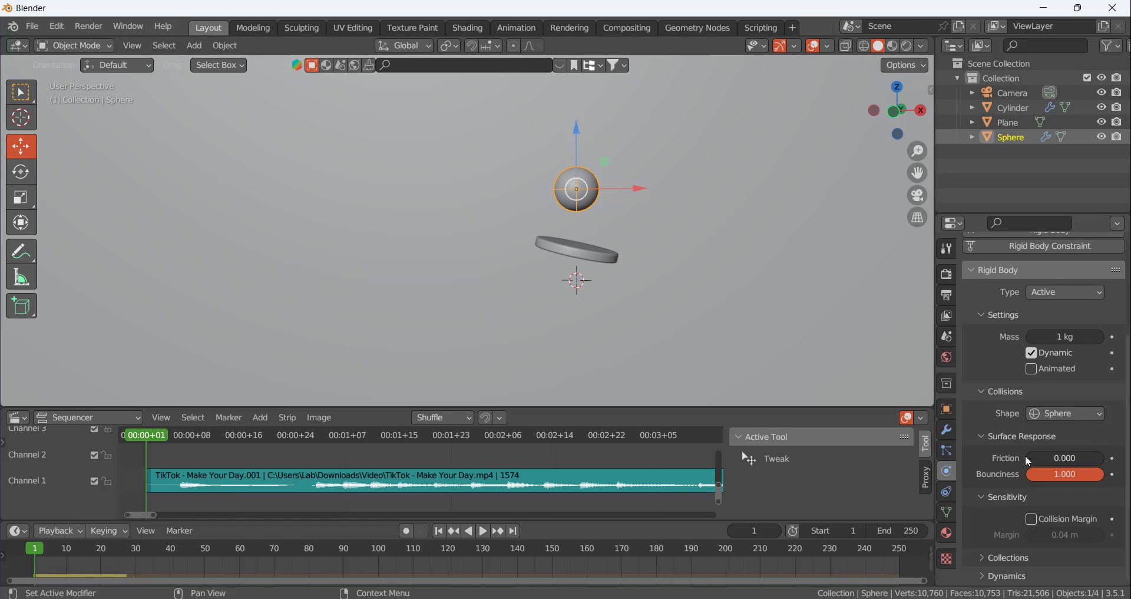
left_click(602, 247)
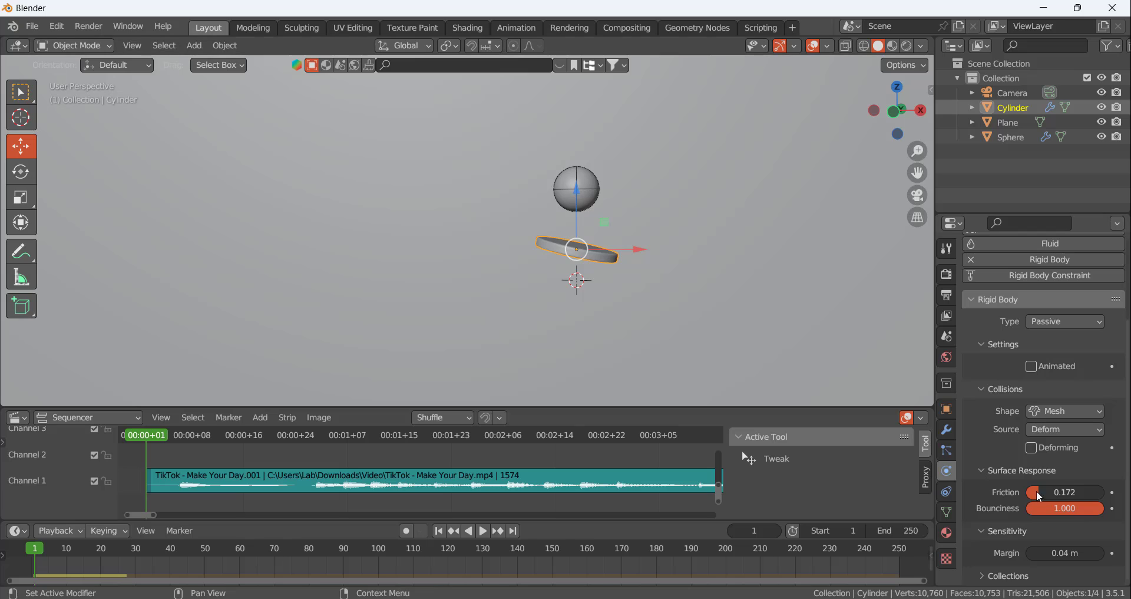
left_click_drag(1039, 496, 1029, 496)
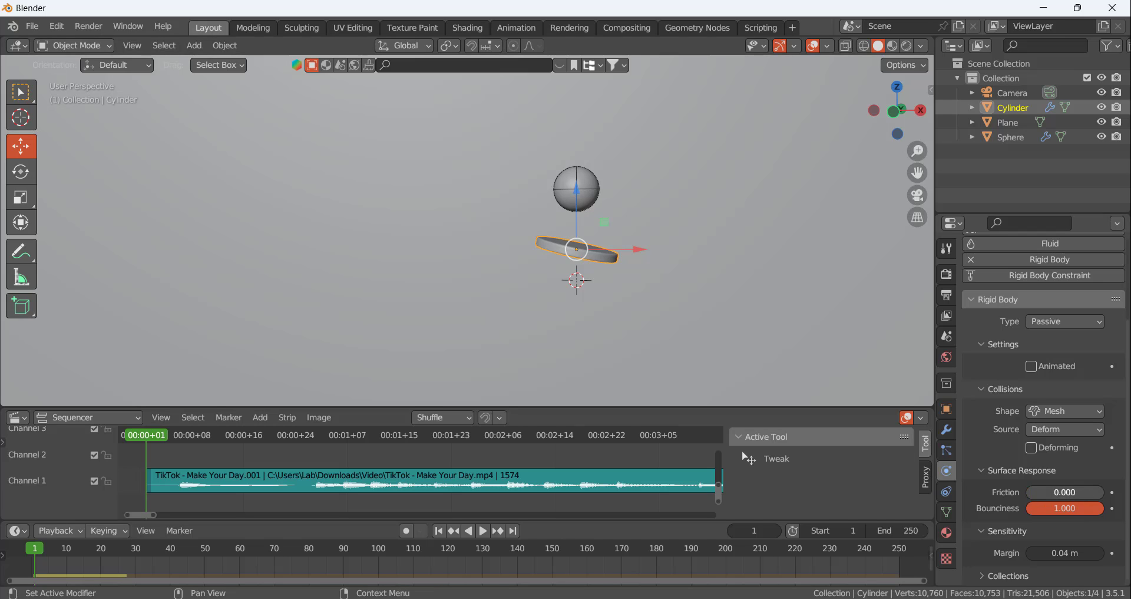
Replay the frictionless simulation from frame 1, and examine the disc's tilt and surface up close at frame 1
left_click(582, 188)
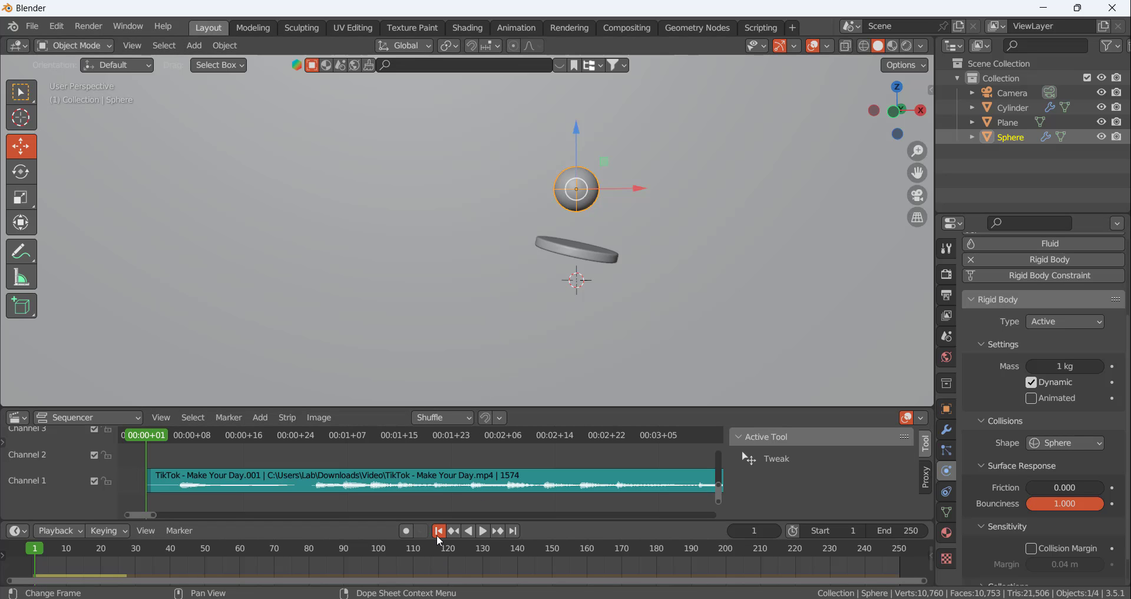
left_click(484, 530)
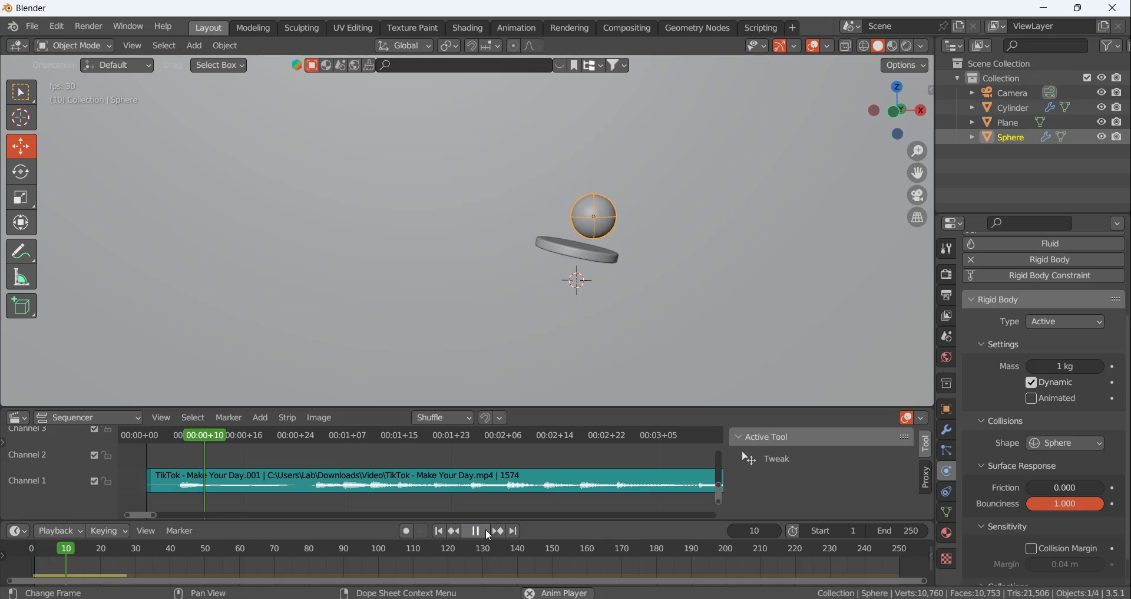
left_click(602, 253)
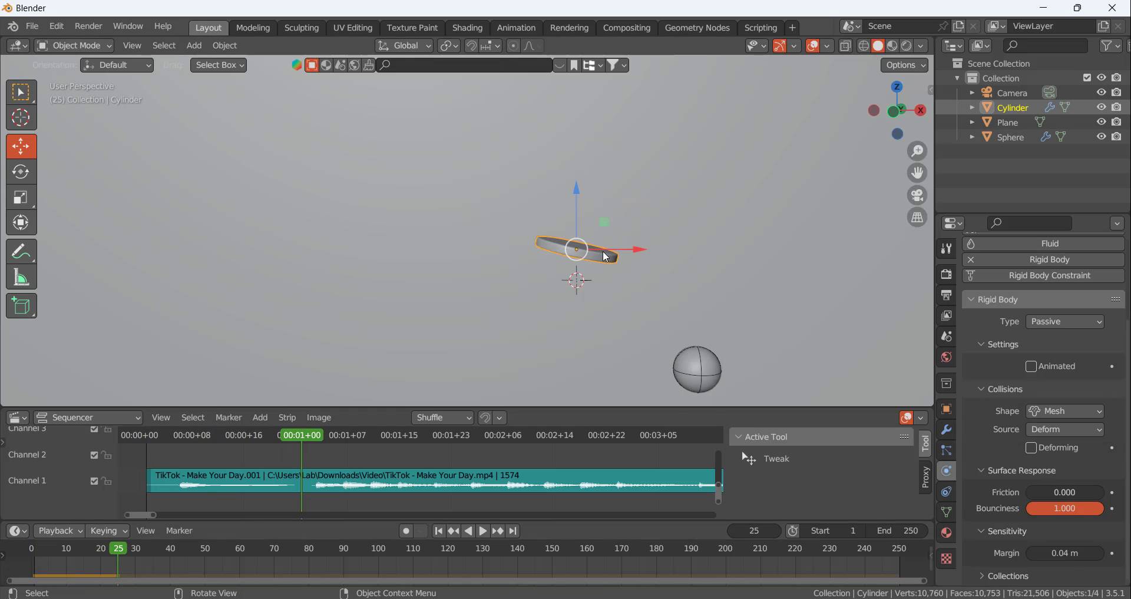
scroll(603, 250, "up", 5)
middle_click_drag(573, 218, 575, 250)
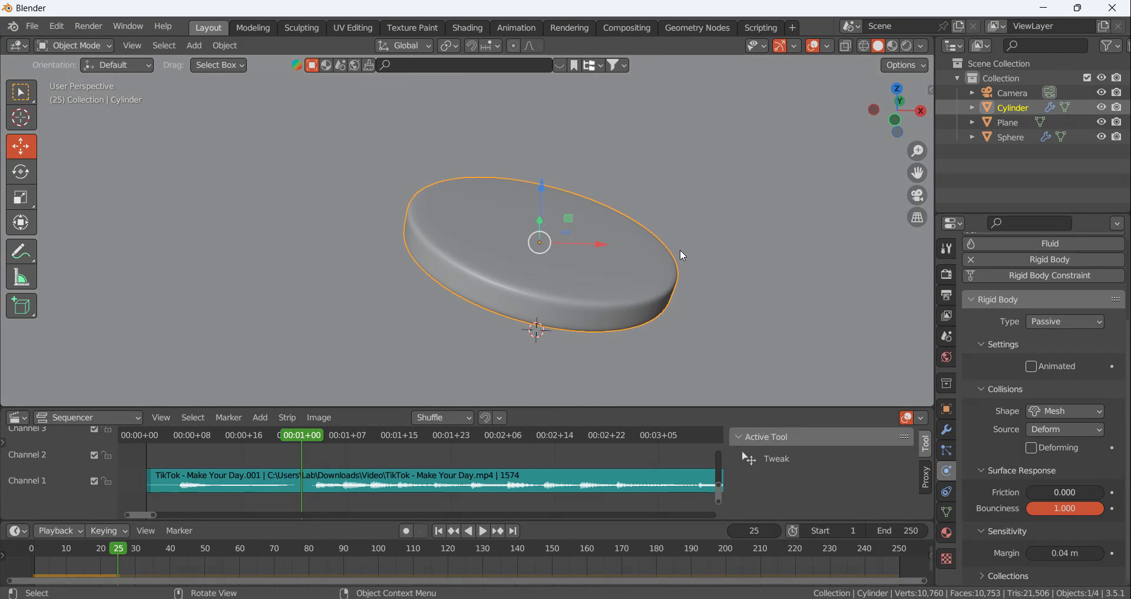
left_click(440, 531)
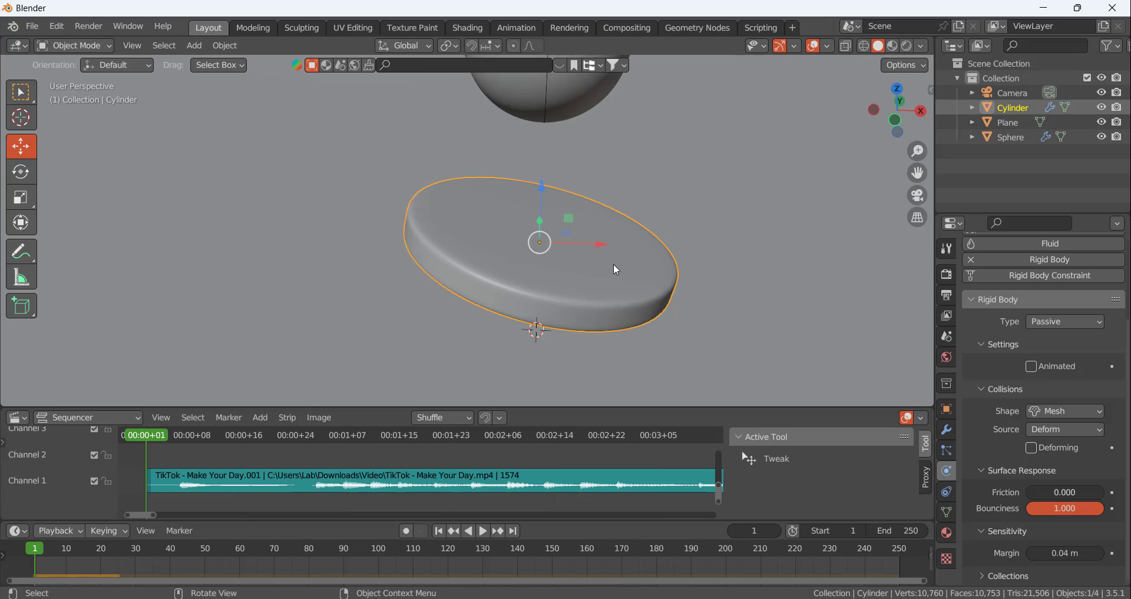
Set the sphere's rigid body mass to 0.5 kg at frame 1
left_click(580, 105)
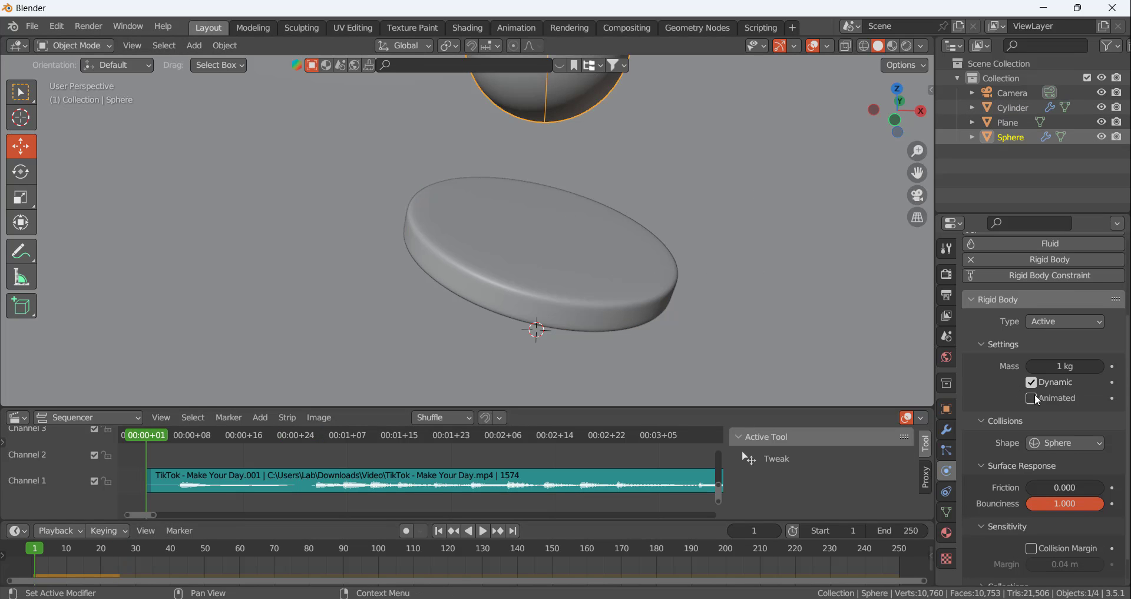
scroll(1051, 395, "up", 2)
left_click(1101, 412)
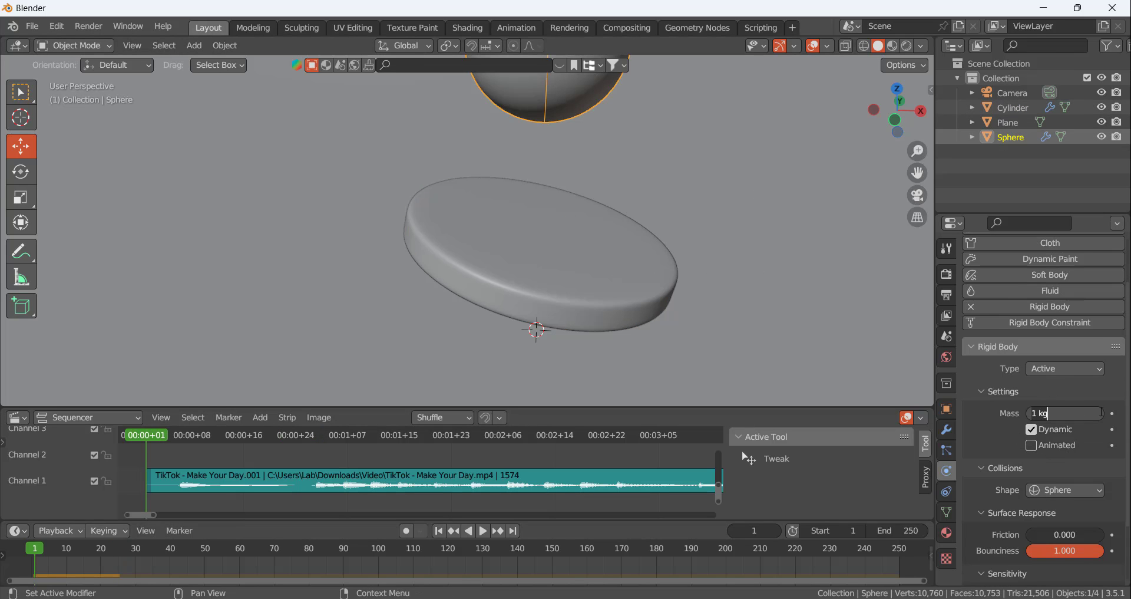
key("BackSpace")
key("BackSpace")
key("BackSpace")
key("BackSpace")
type("0.5")
key("Return")
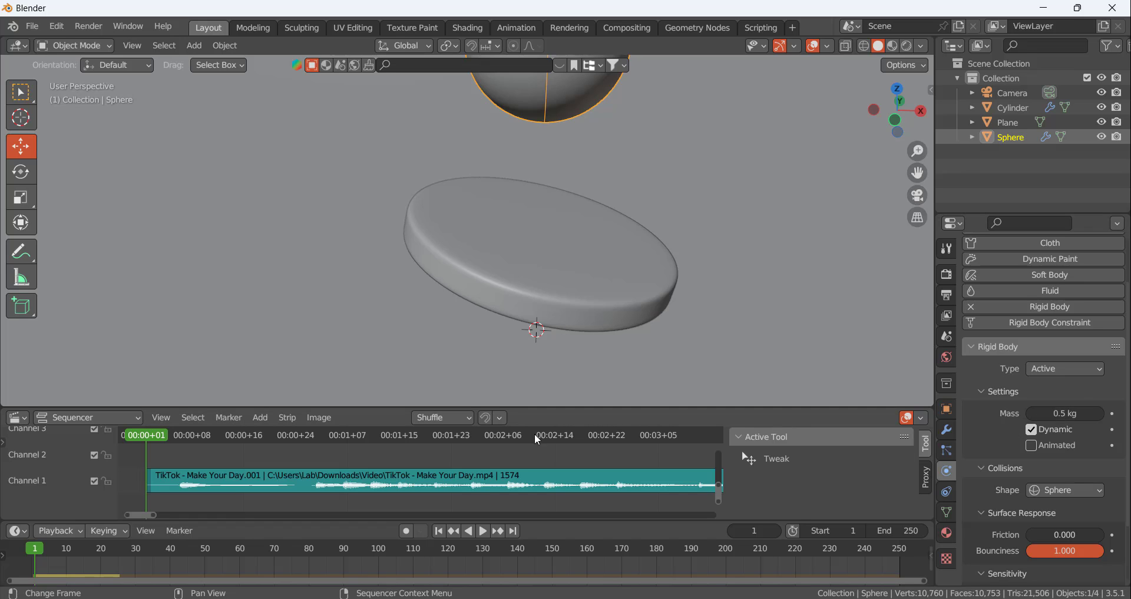
Calculate the rigid body cache to frame 27 with the lighter sphere and replay the simulation from frame 1
left_click_drag(147, 436, 317, 471)
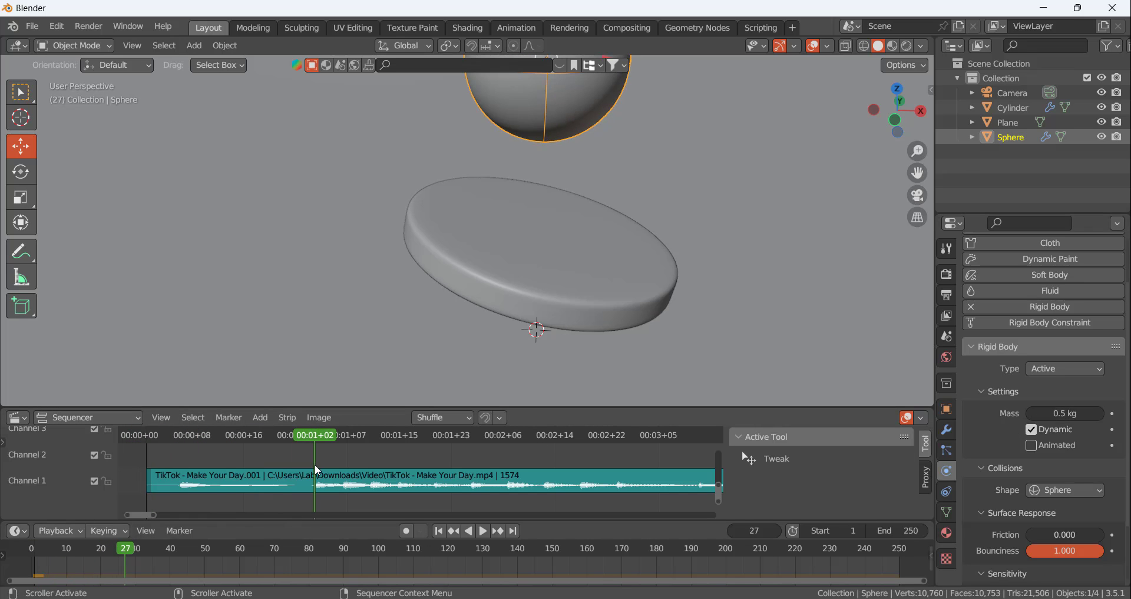
left_click(947, 336)
scroll(1028, 460, "down", 3)
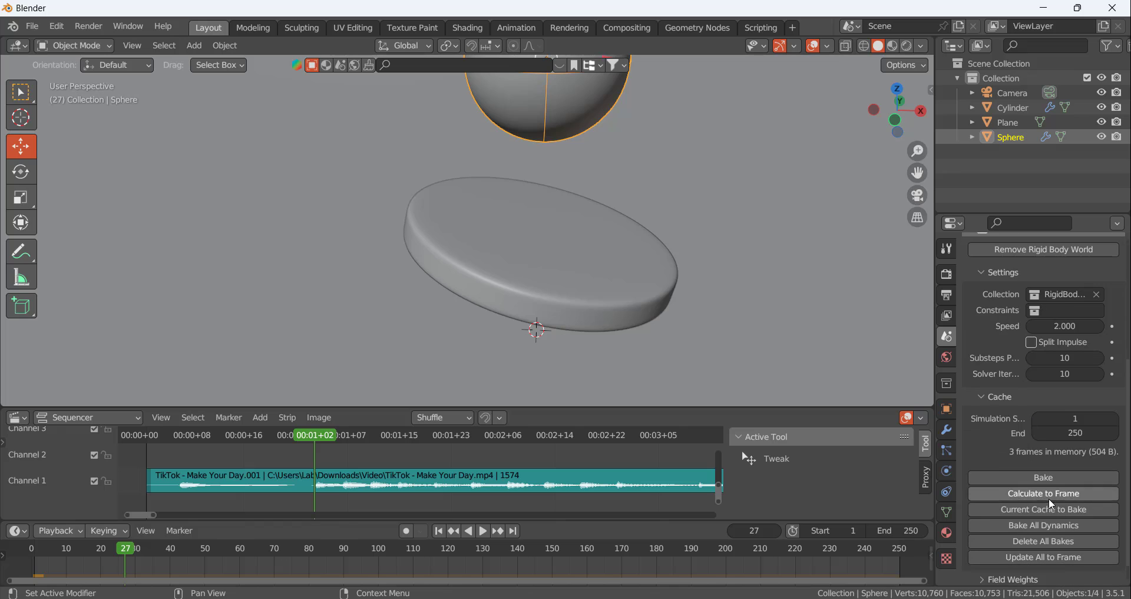
left_click(1050, 500)
scroll(593, 320, "down", 5)
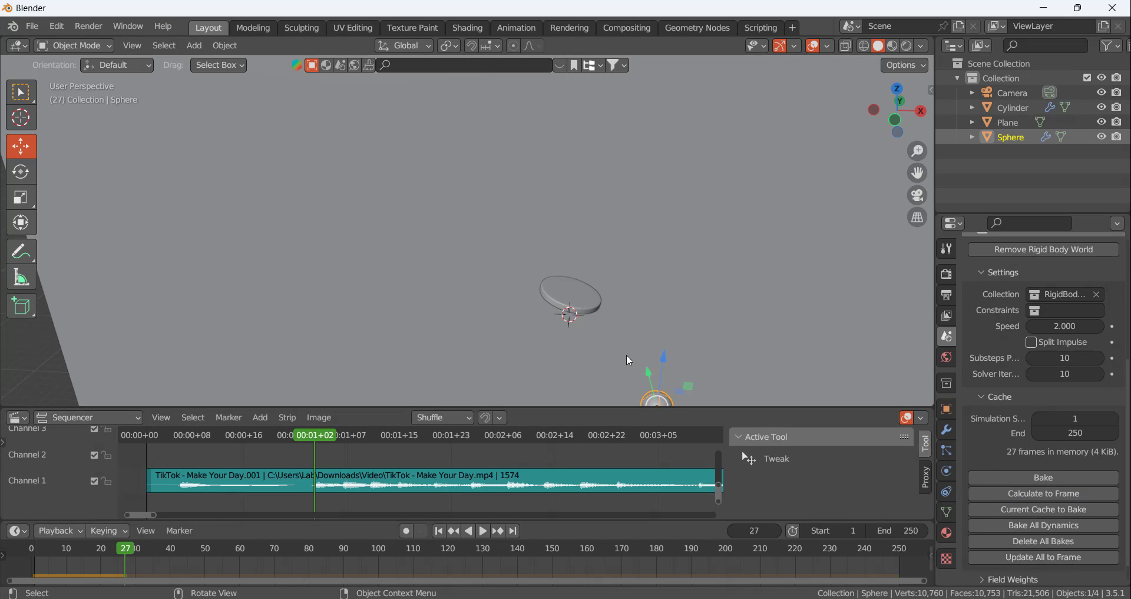
left_click(439, 530)
left_click(482, 532)
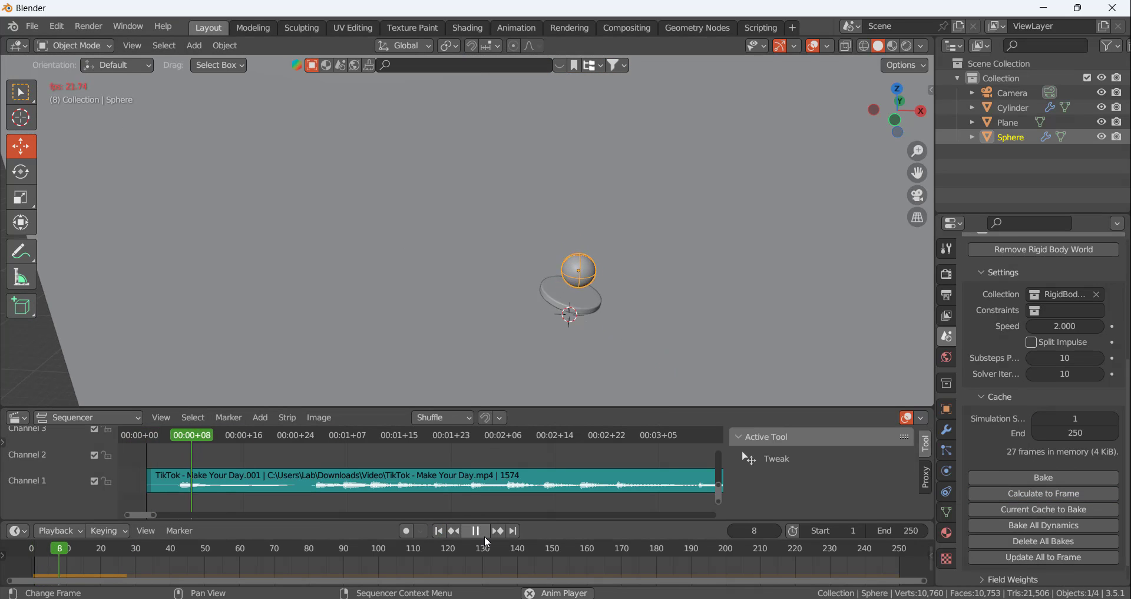
left_click(484, 535)
scroll(601, 316, "up", 6)
scroll(596, 298, "down", 4)
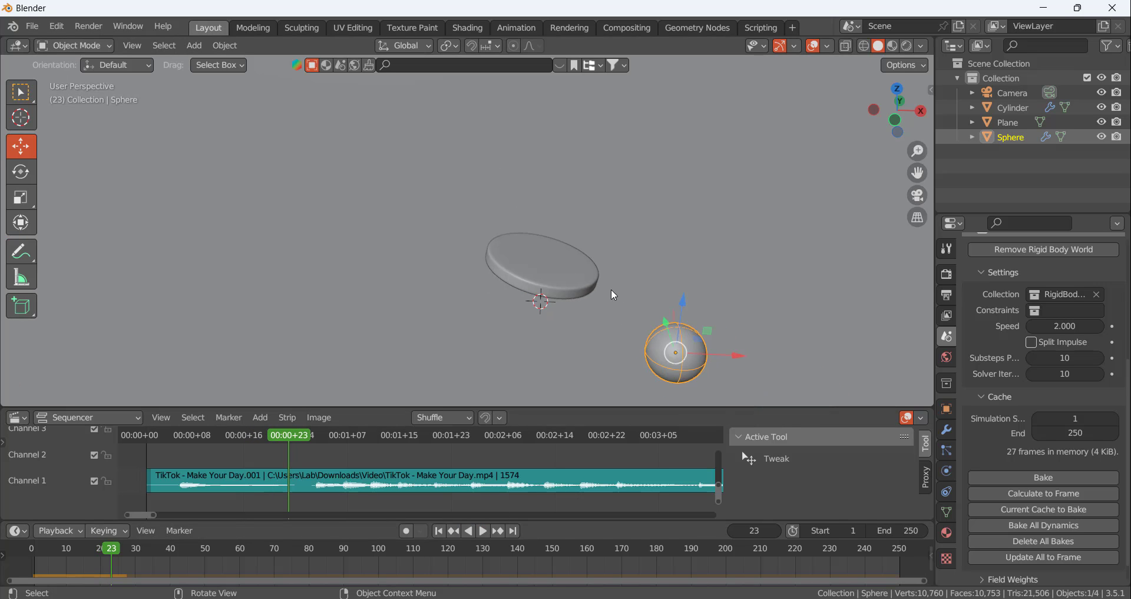
Set the Rigid Body World speed to 2.5
mouse_move(624, 332)
middle_mouse_down()
mouse_move(633, 280)
mouse_move(629, 317)
middle_mouse_up()
left_click(567, 271)
scroll(1012, 391, "up", 6)
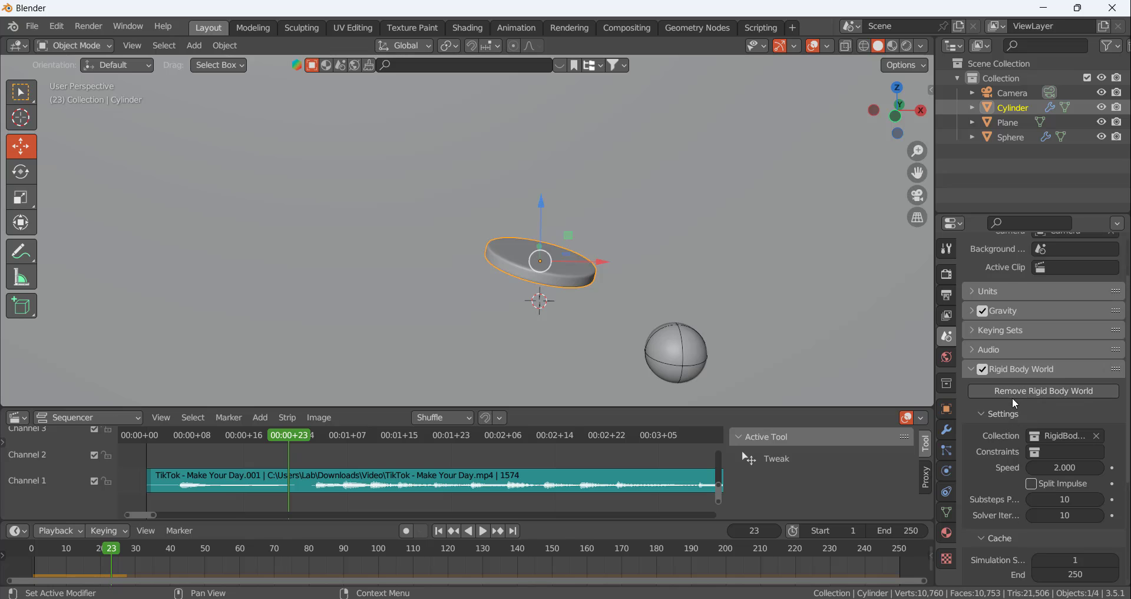
scroll(1013, 412, "down", 1)
scroll(1014, 437, "down", 8)
scroll(1013, 437, "up", 5)
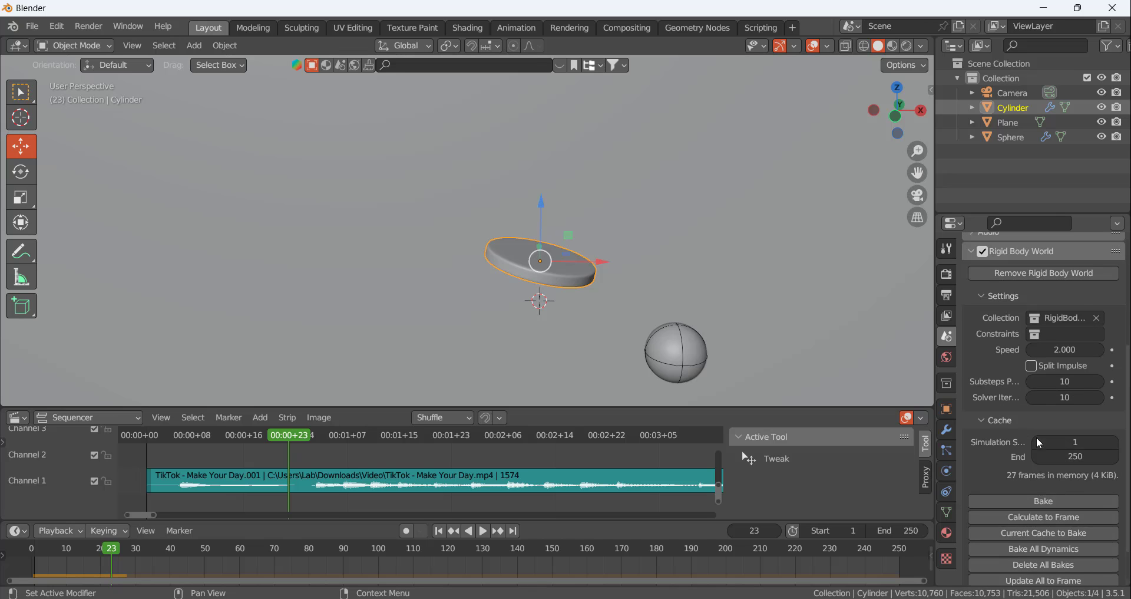
left_click(1065, 350)
key("BackSpace")
type("5")
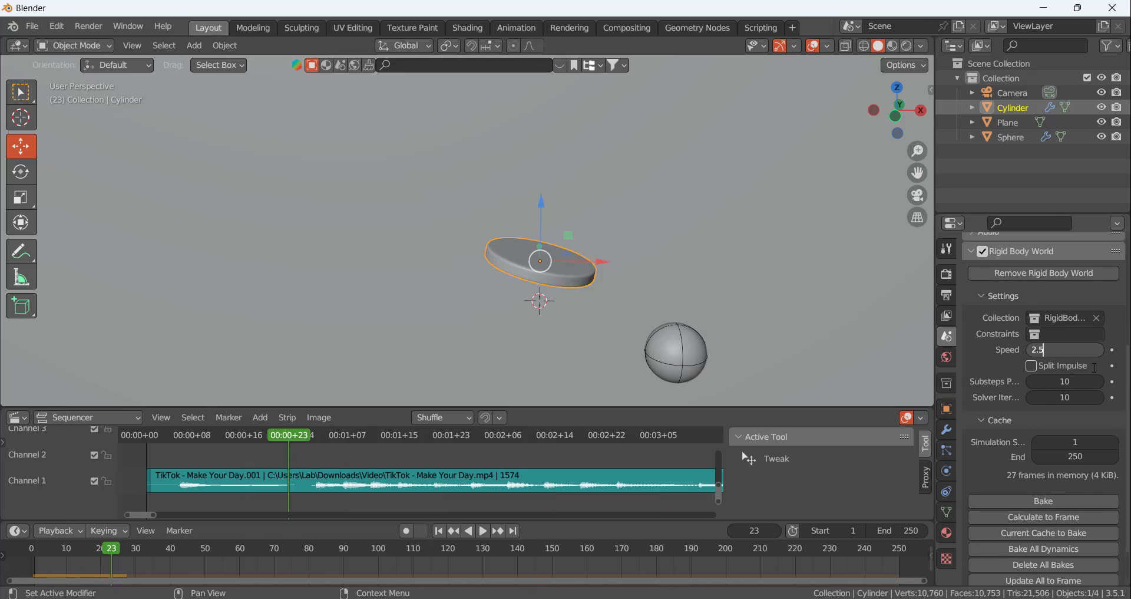
key("Return")
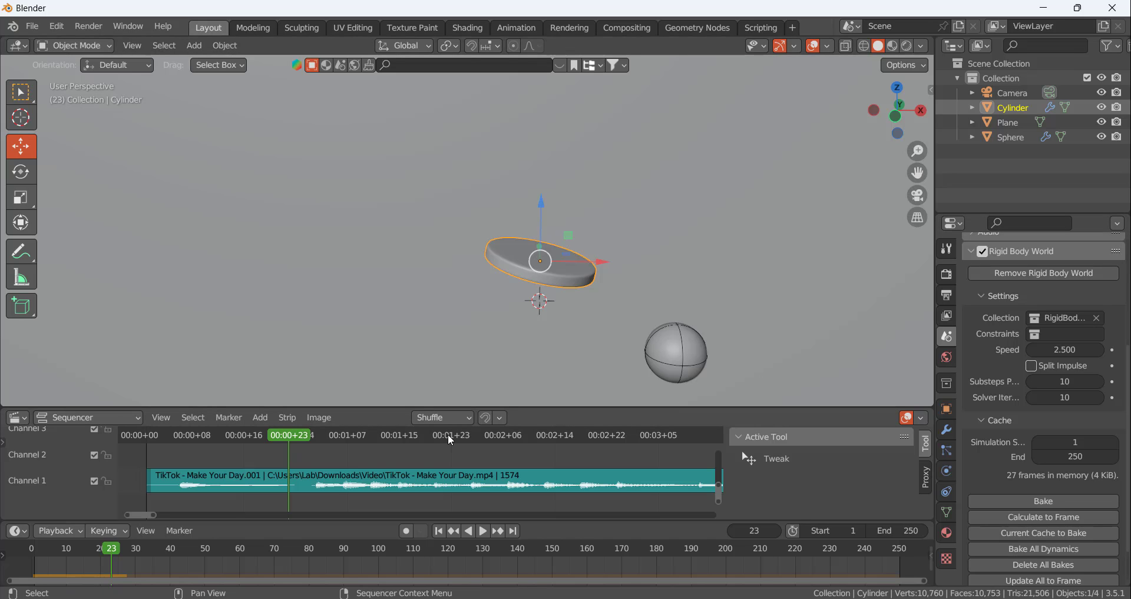
Recalculate the rigid body cache to frame 27 at the faster speed, replay the bounce, and return to frame 1
left_click_drag(292, 434, 315, 437)
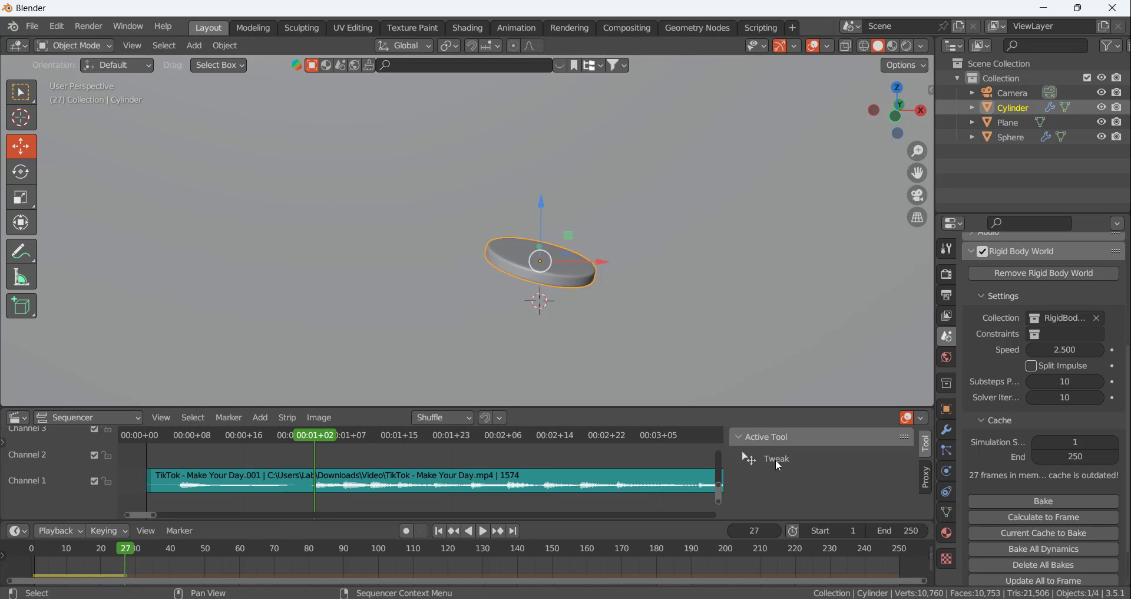
left_click(1042, 517)
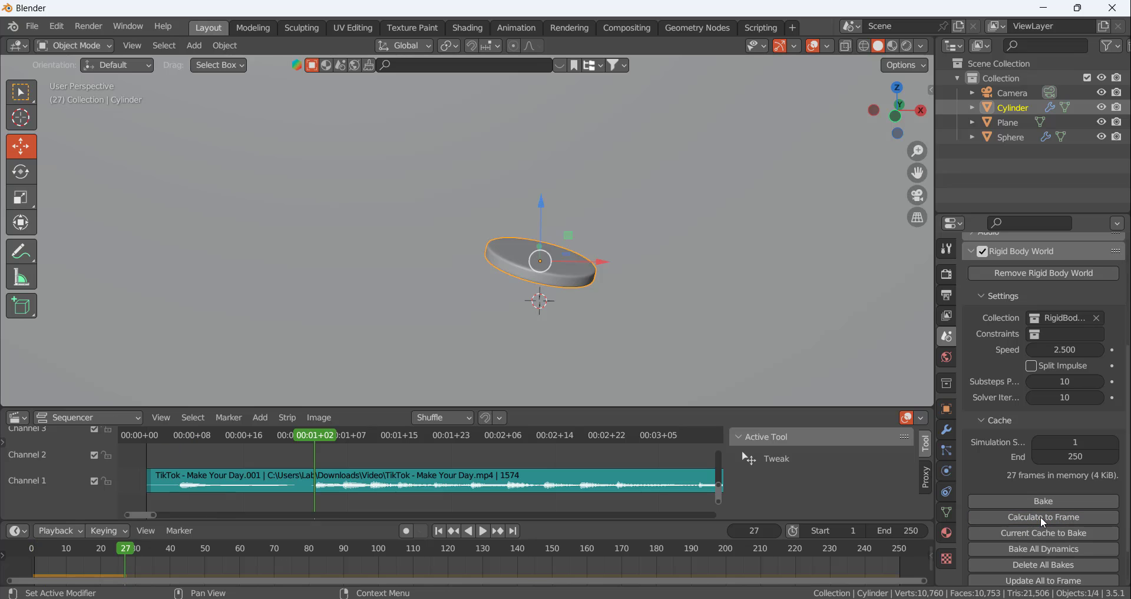
left_click(438, 531)
left_click(483, 531)
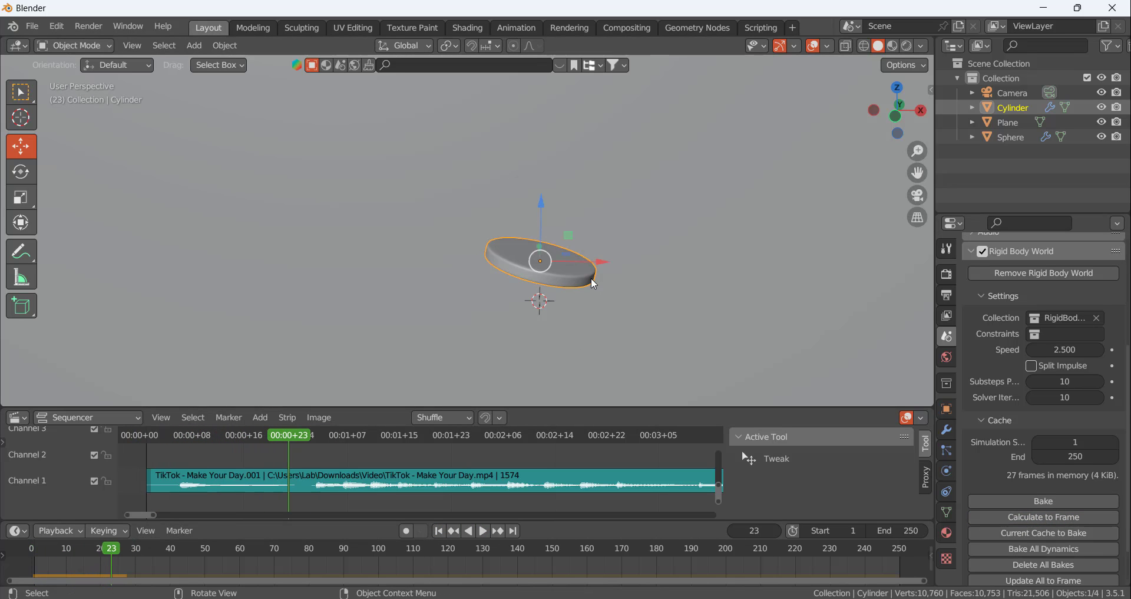
left_click(438, 531)
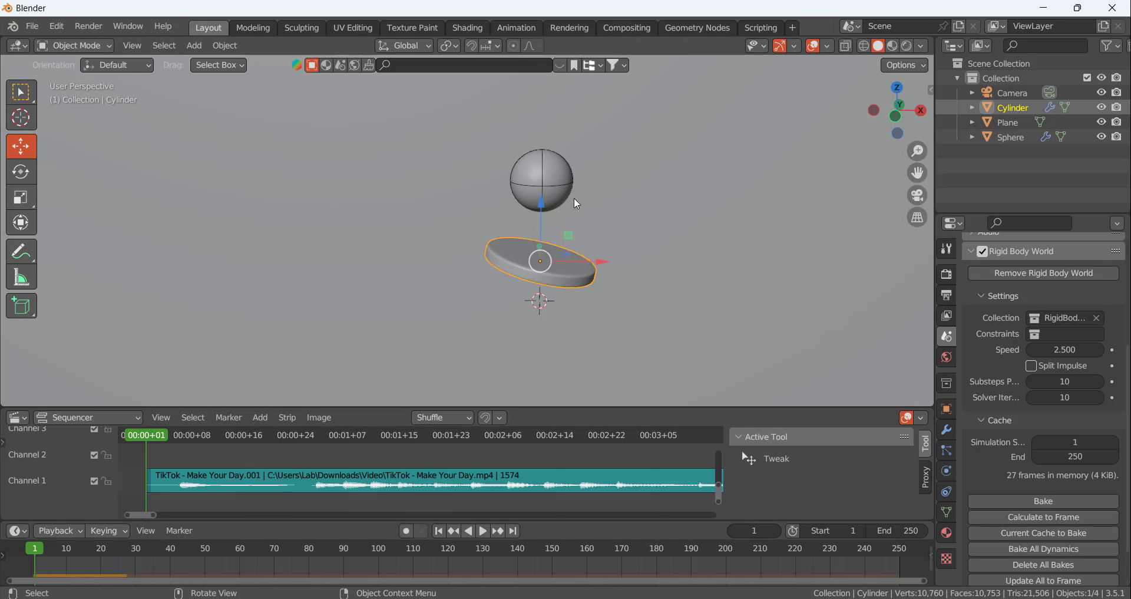
Check the sphere's rigid body settings and apply the Subdivision modifier on the tilted disc
left_click(568, 191)
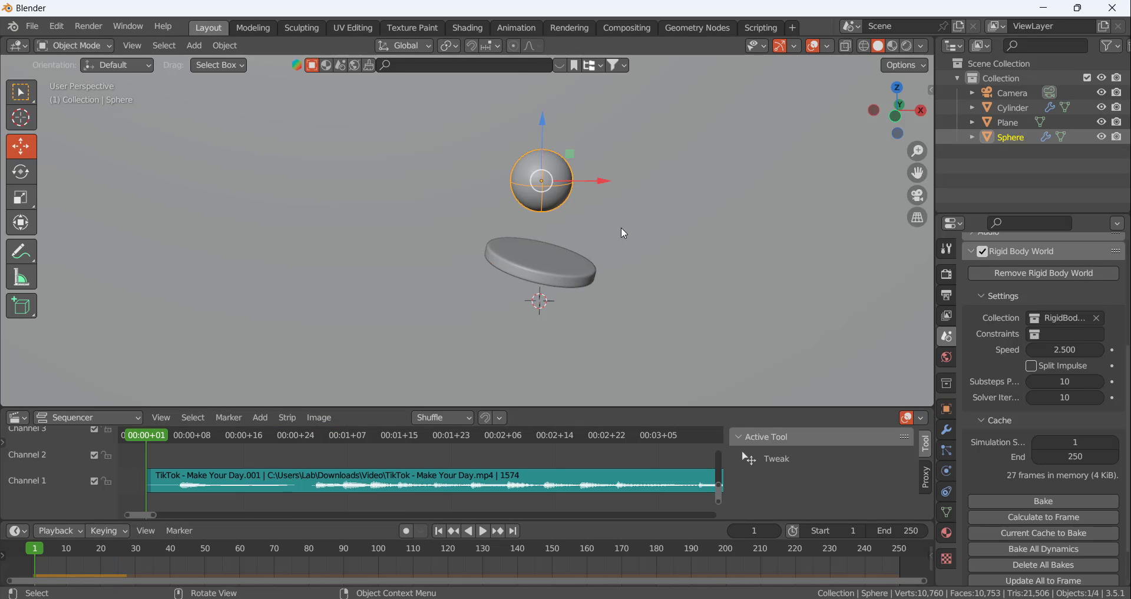
left_click(948, 489)
left_click(946, 474)
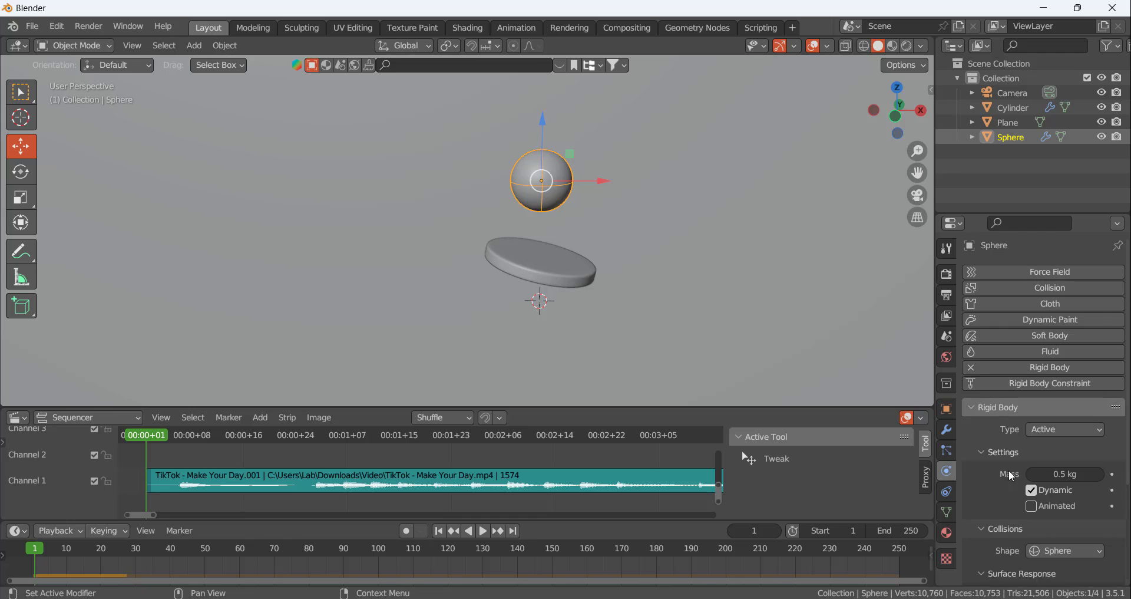
scroll(1012, 469, "down", 5)
left_click(551, 265)
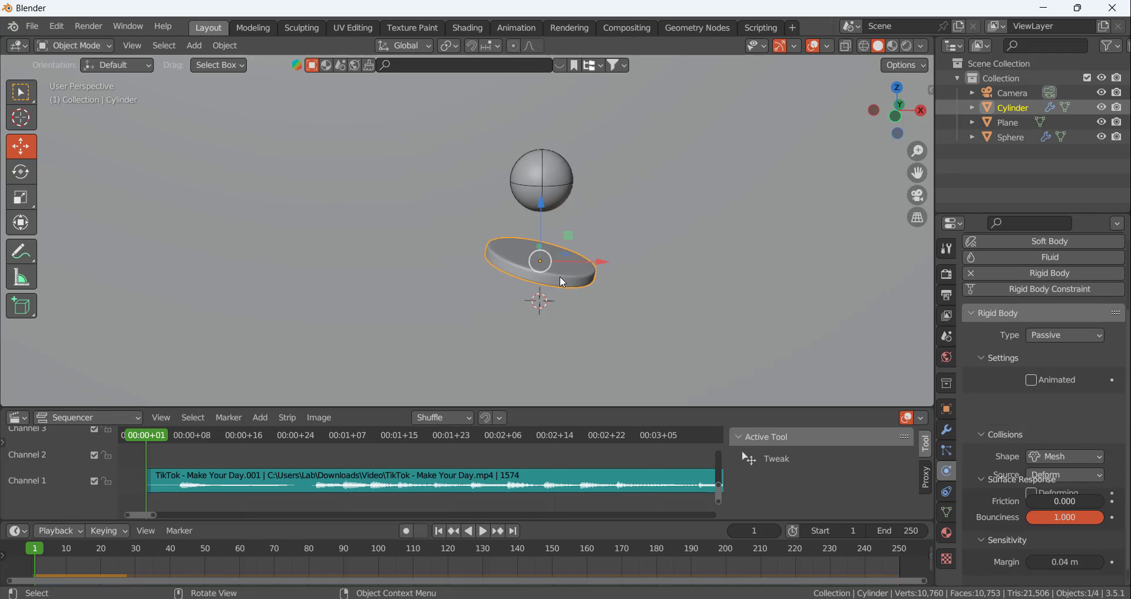
left_click(947, 430)
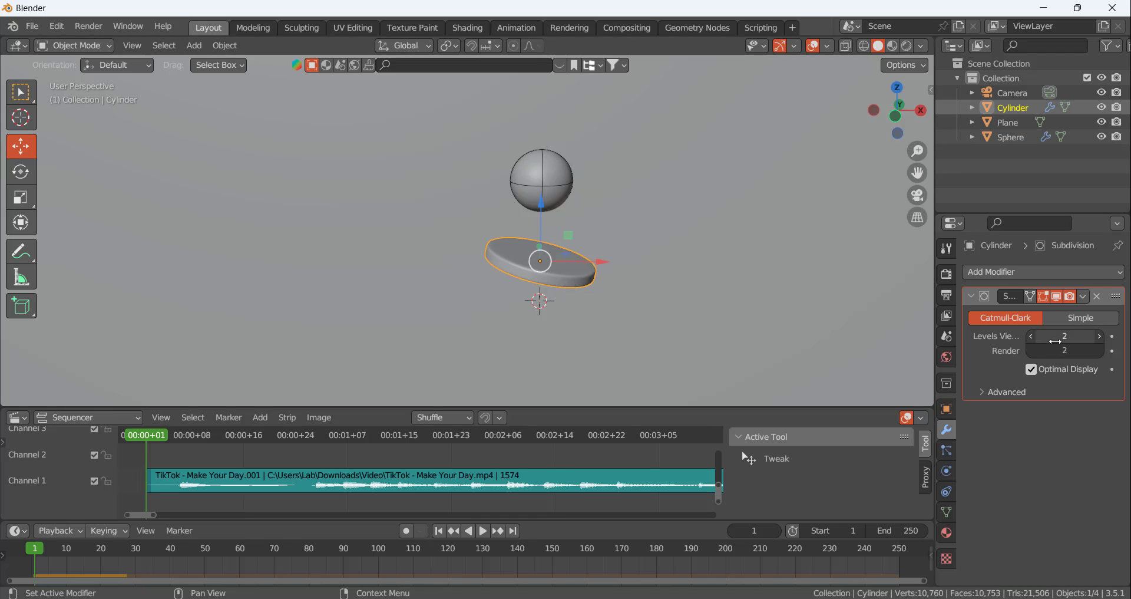
key("ctrl+a")
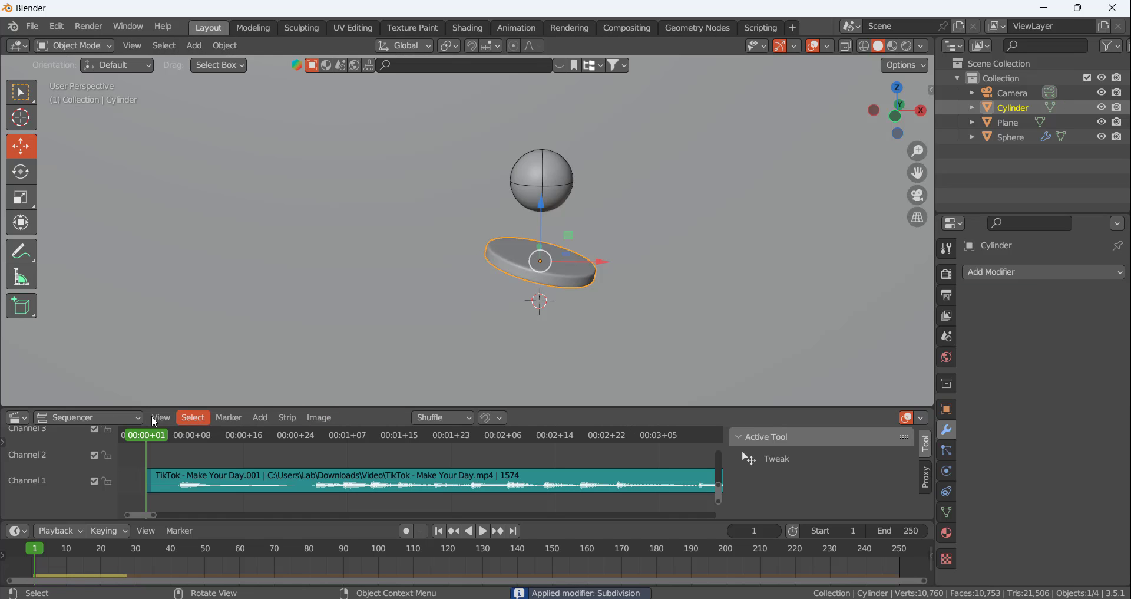
Go to frame 27 and remove the Subdivision modifier from the sphere
left_click_drag(154, 432, 312, 451)
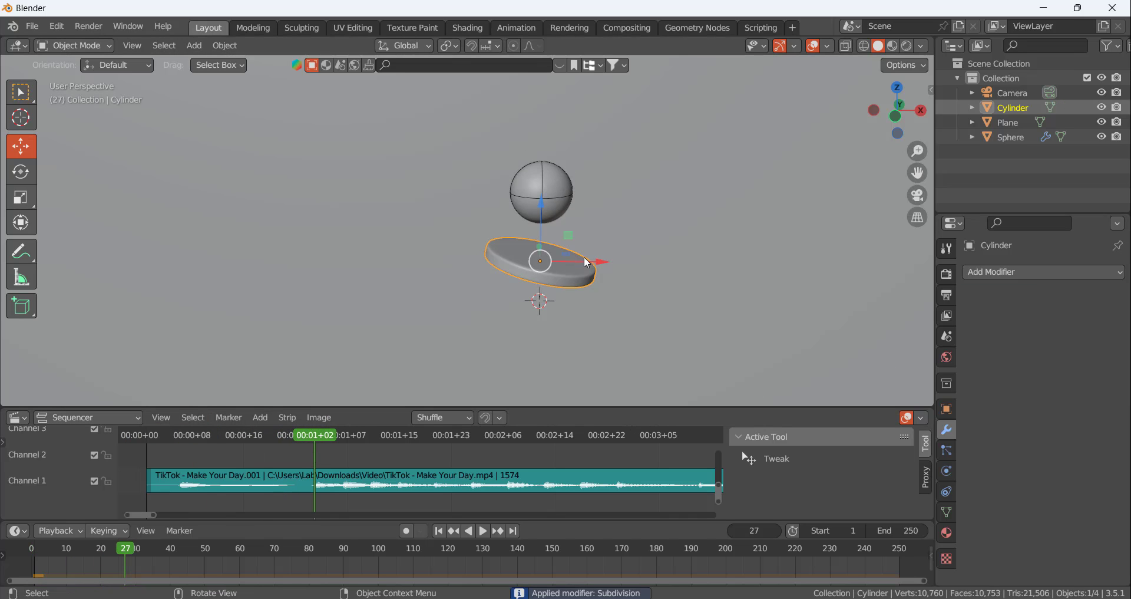
left_click(541, 192)
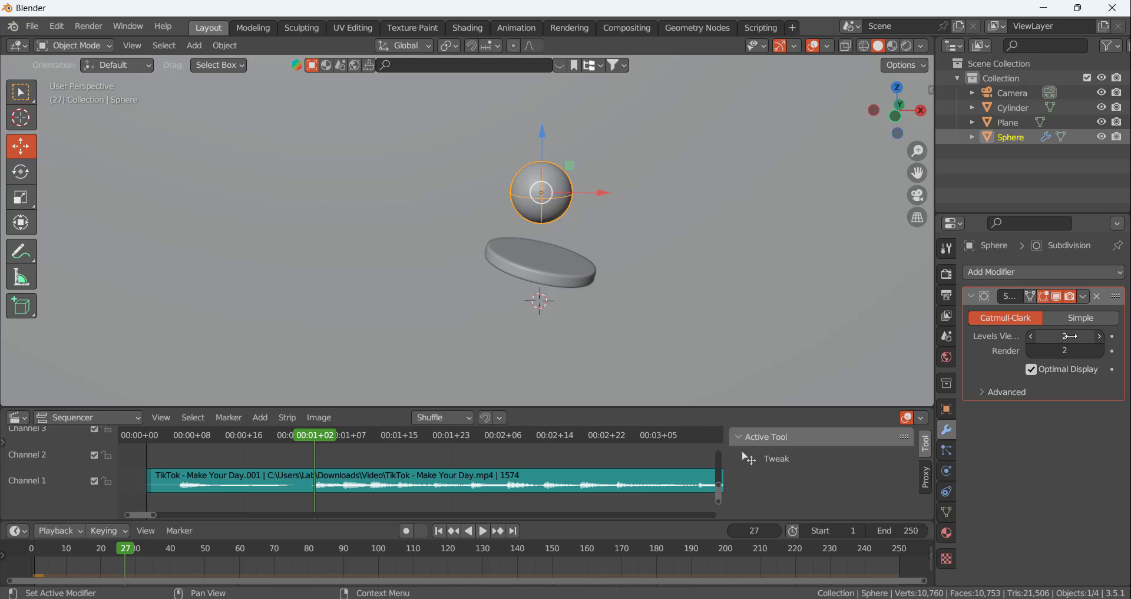
left_click(1097, 296)
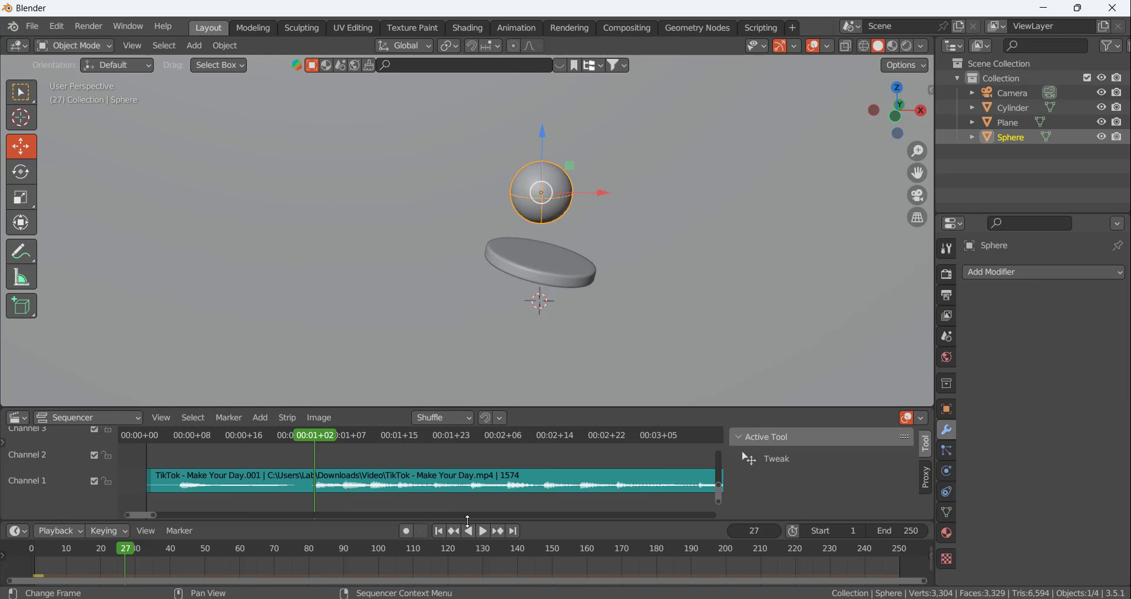
Recalculate the rigid body cache to frame 27 without the Subdivision modifiers and replay the simulation
left_click(531, 266)
left_click(947, 336)
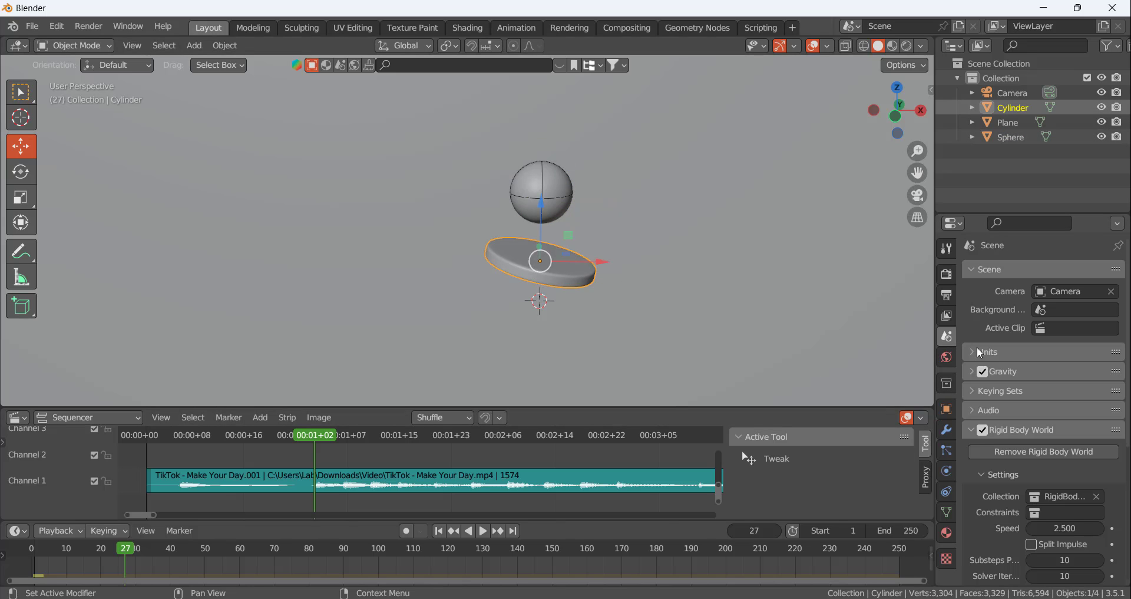
scroll(1058, 516, "down", 8)
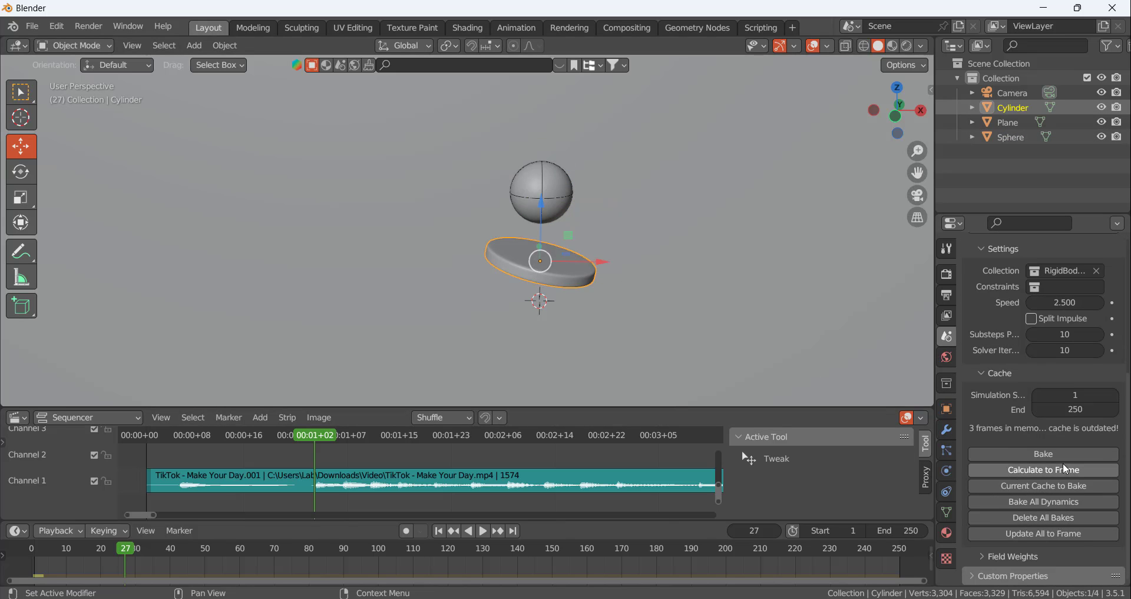
left_click(1063, 470)
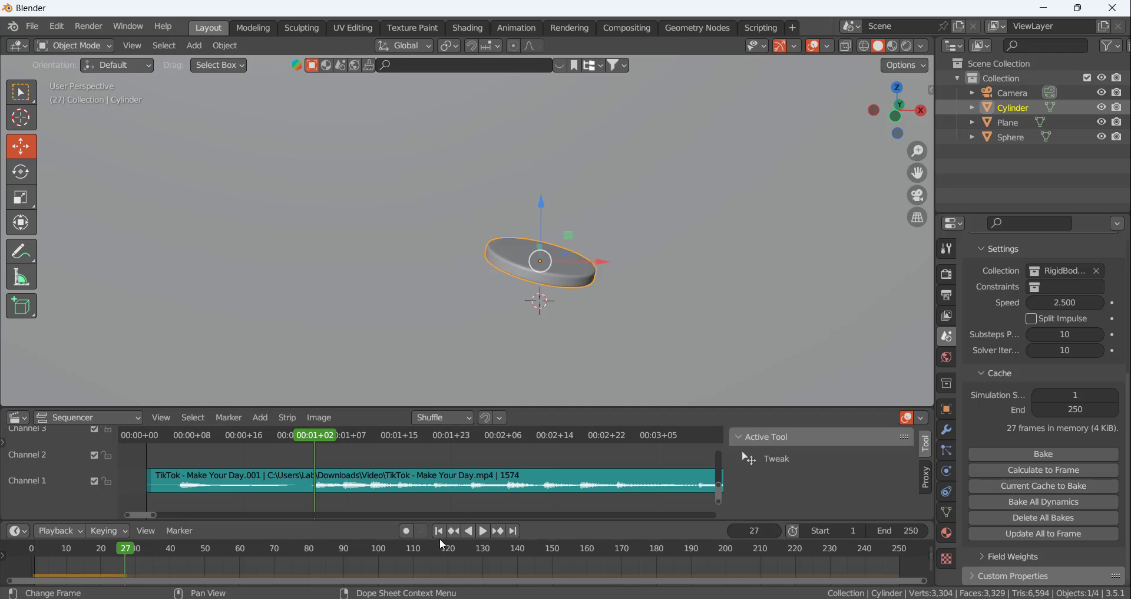
key("shift+Left")
left_click(483, 531)
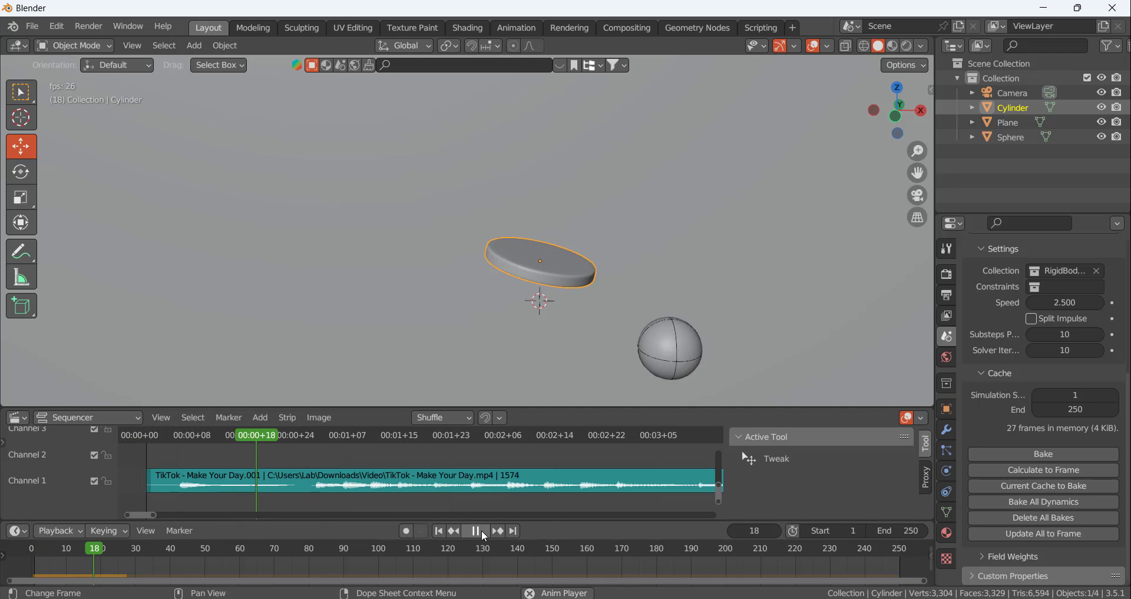
scroll(586, 244, "up", 4)
scroll(587, 243, "down", 4)
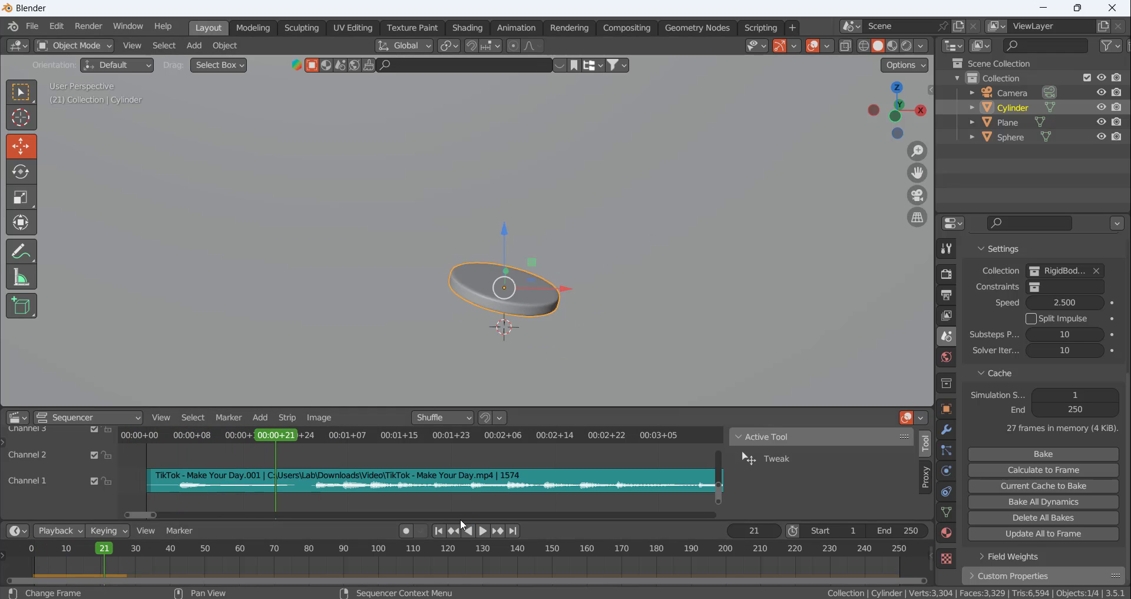
Replay the bounce from frame 1, examine the sphere's contact with the disc from the side at frame 6, and select the sphere
left_click(439, 531)
left_click(482, 531)
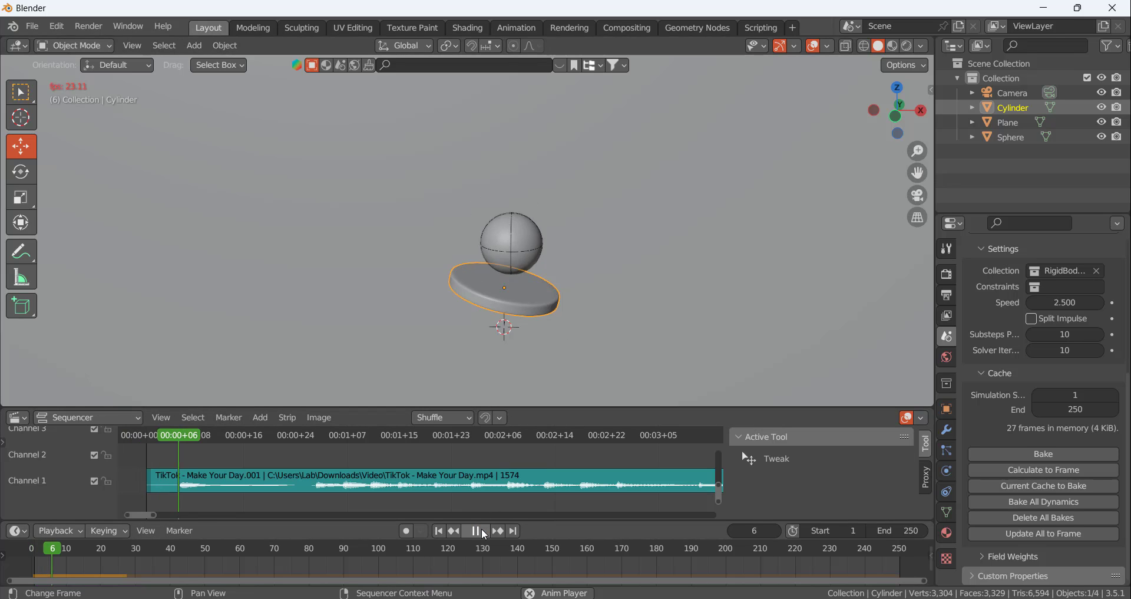
left_click(438, 531)
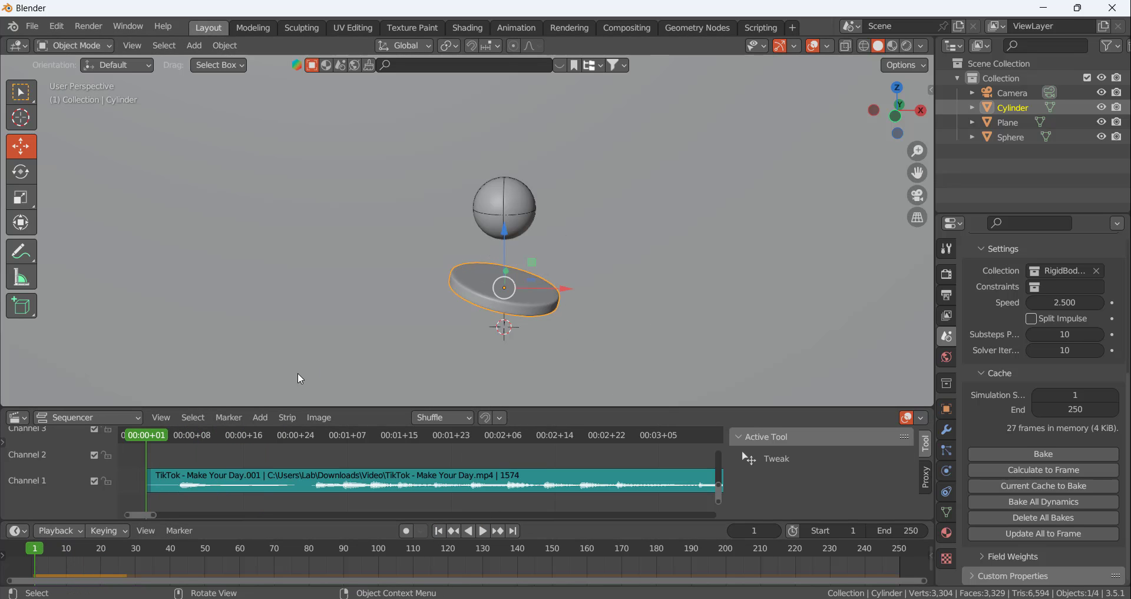
key("space")
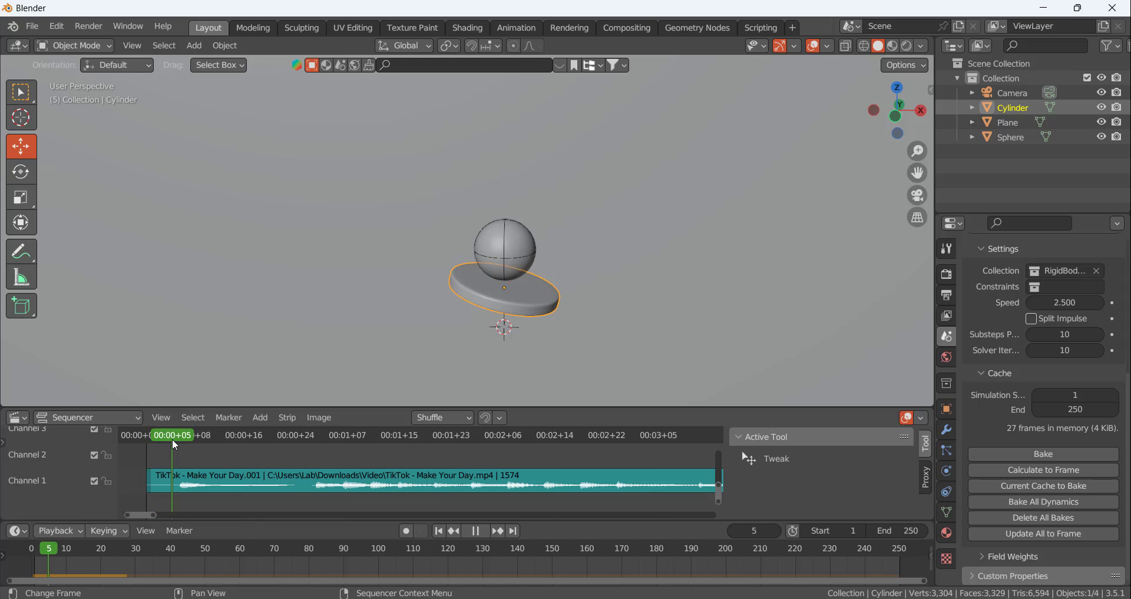
mouse_move(174, 440)
left_mouse_down()
mouse_move(157, 444)
mouse_move(178, 444)
left_mouse_up()
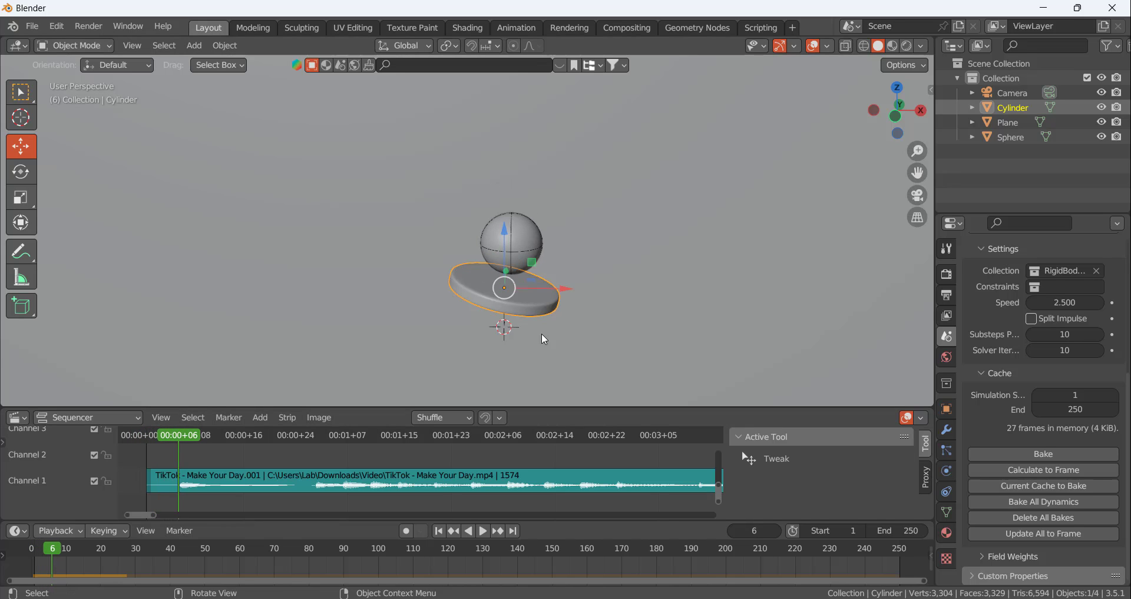
middle_click_drag(542, 334, 556, 308)
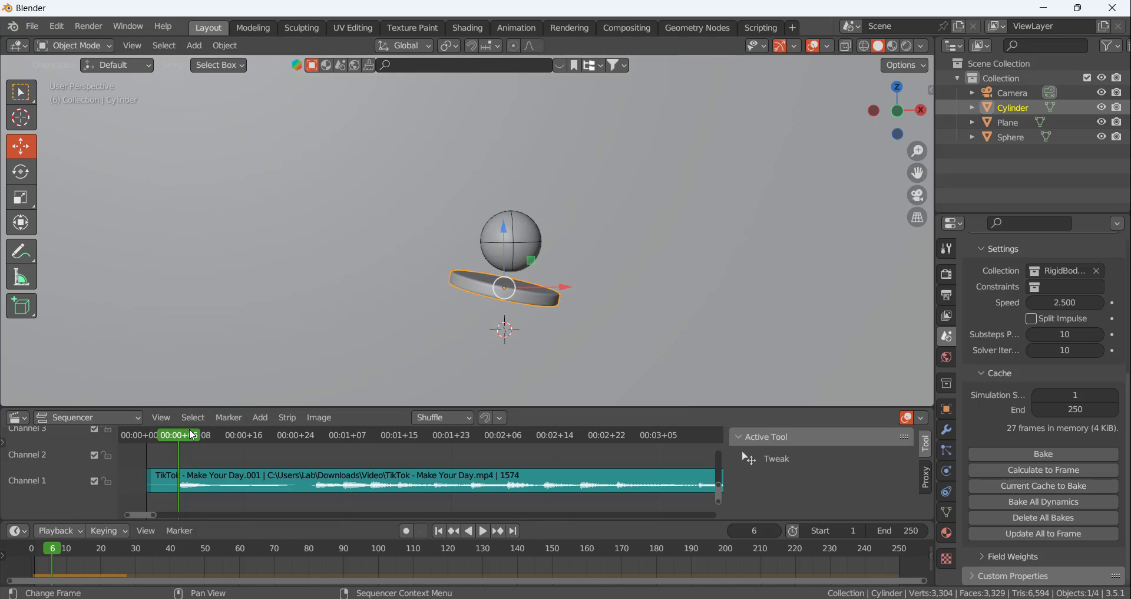
mouse_move(185, 434)
left_mouse_down()
mouse_move(222, 435)
mouse_move(155, 433)
mouse_move(192, 433)
mouse_move(178, 434)
left_mouse_up()
left_click(517, 255)
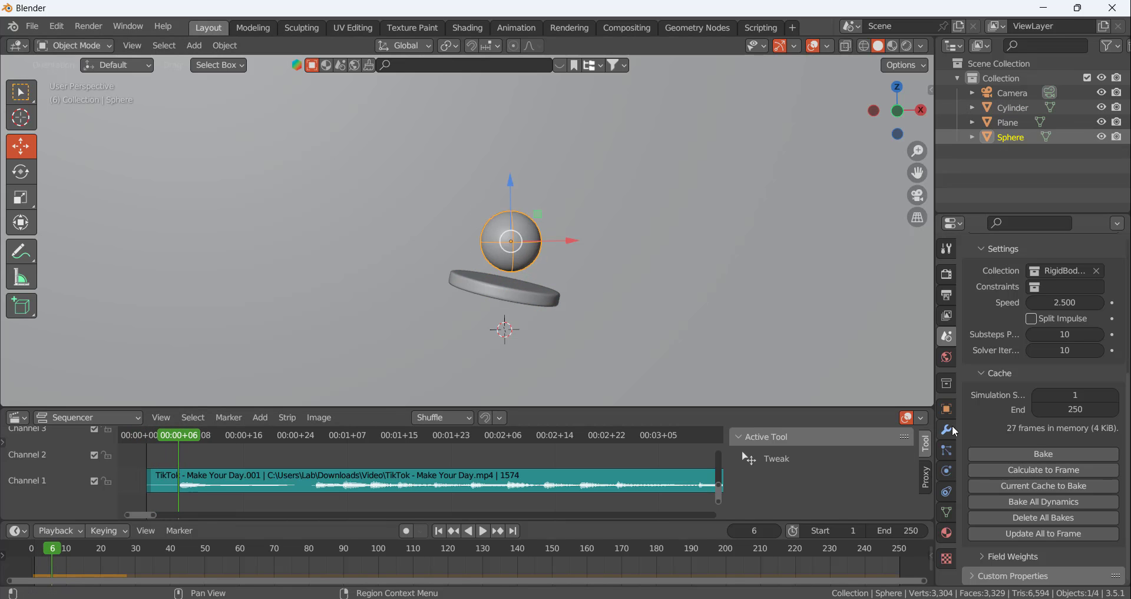
Enable the sphere's rigid body collision margin and set it to 0.01 m
scroll(1013, 482, "up", 5)
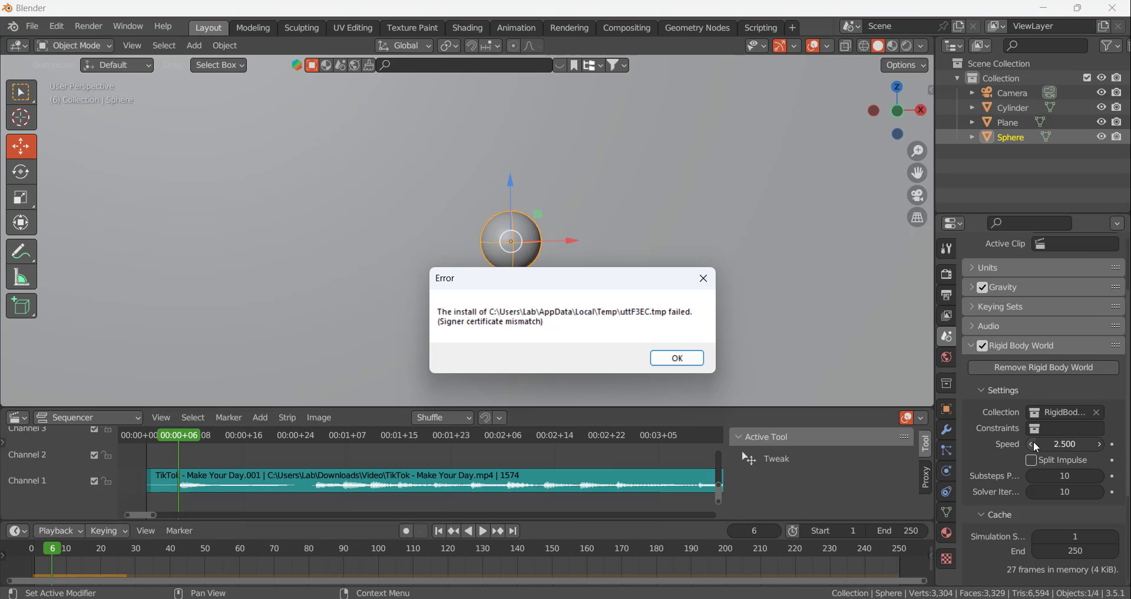
scroll(1001, 400, "down", 5)
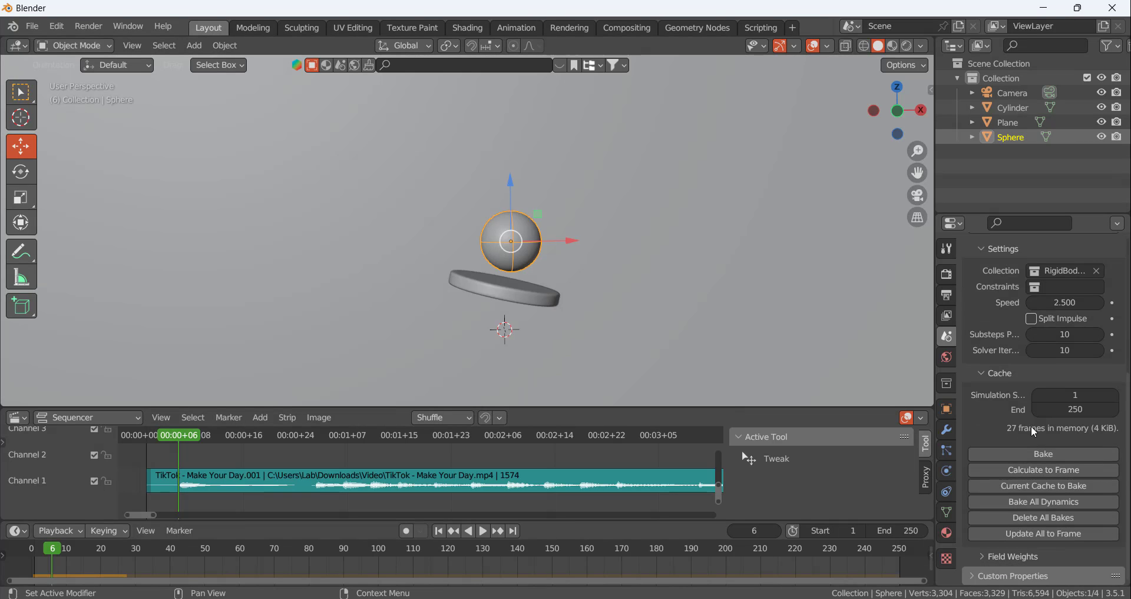
left_click(947, 471)
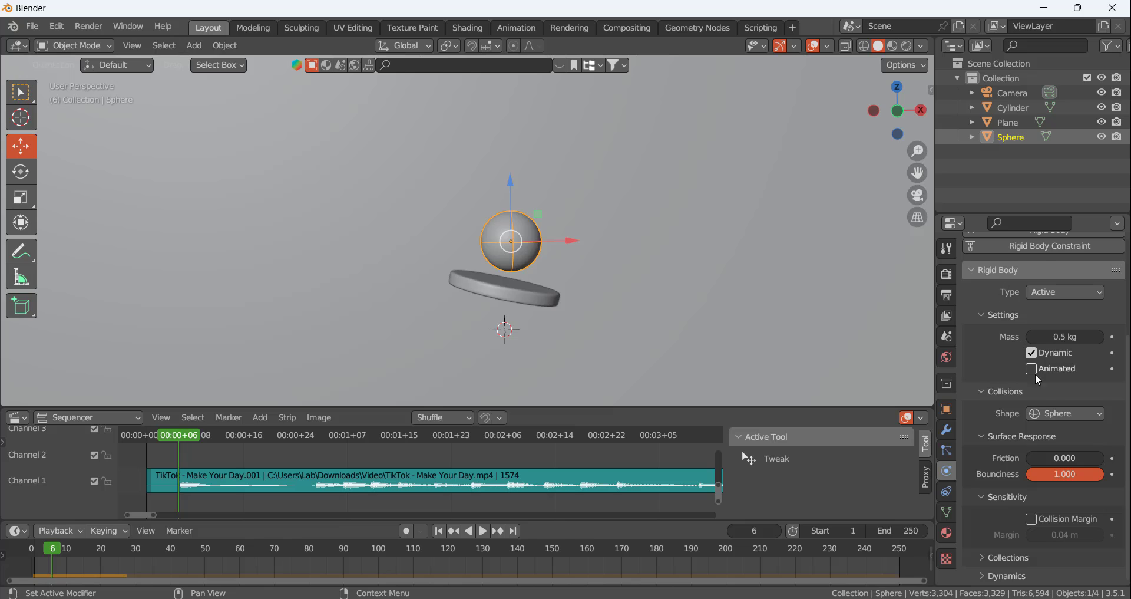
scroll(1034, 383, "up", 1)
scroll(1034, 446, "down", 1)
left_click(1032, 521)
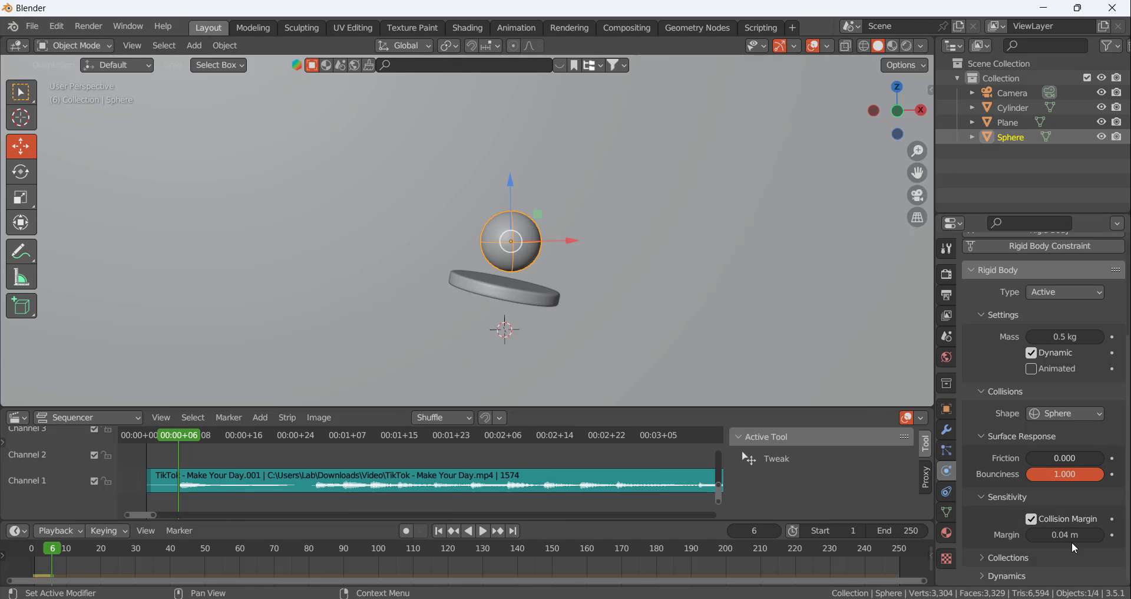
double_click(1072, 534)
type(".01")
key("Return")
Set the tilted disc's rigid body collision margin to 0.01 m
left_click(554, 295)
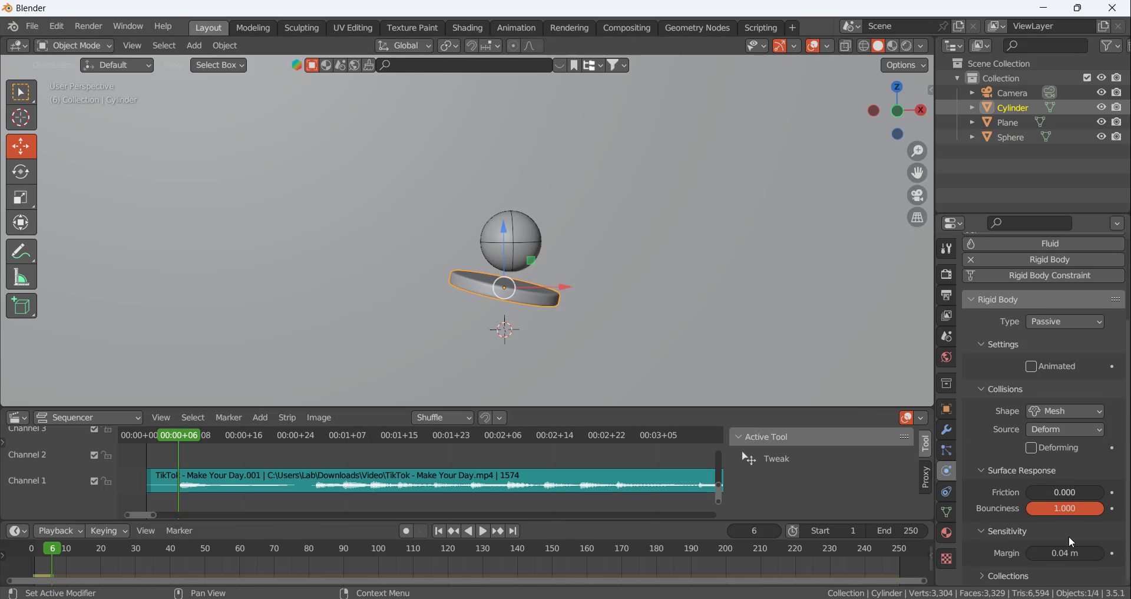
double_click(1081, 553)
type(".01")
key("Return")
scroll(1006, 518, "up", 4)
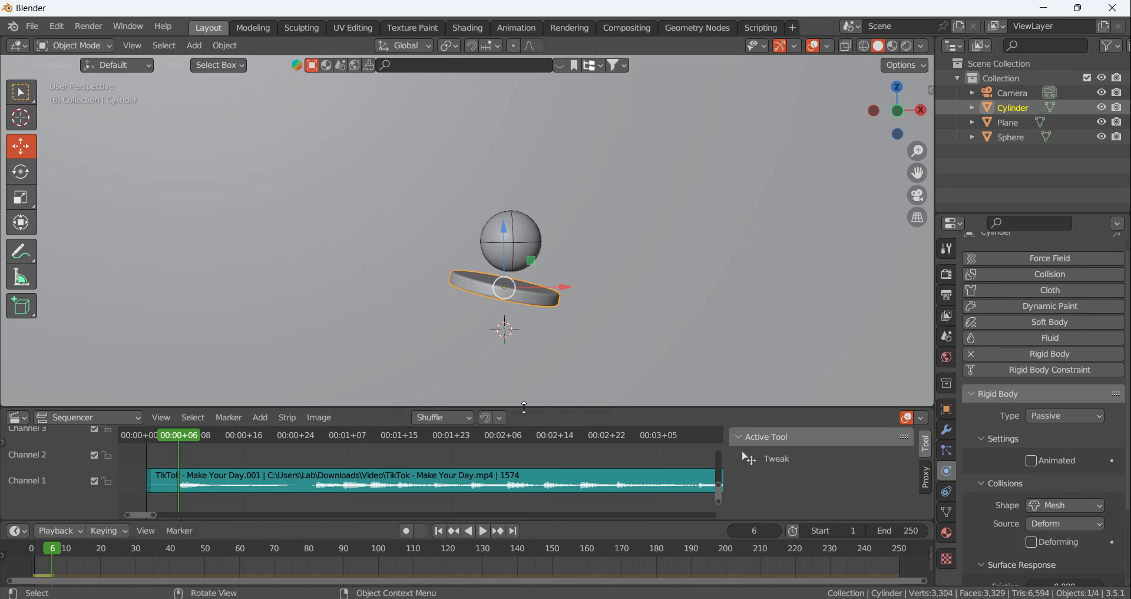
Replay the simulation several times from frame 1 and return to the contact moment at frame 6
left_click(438, 531)
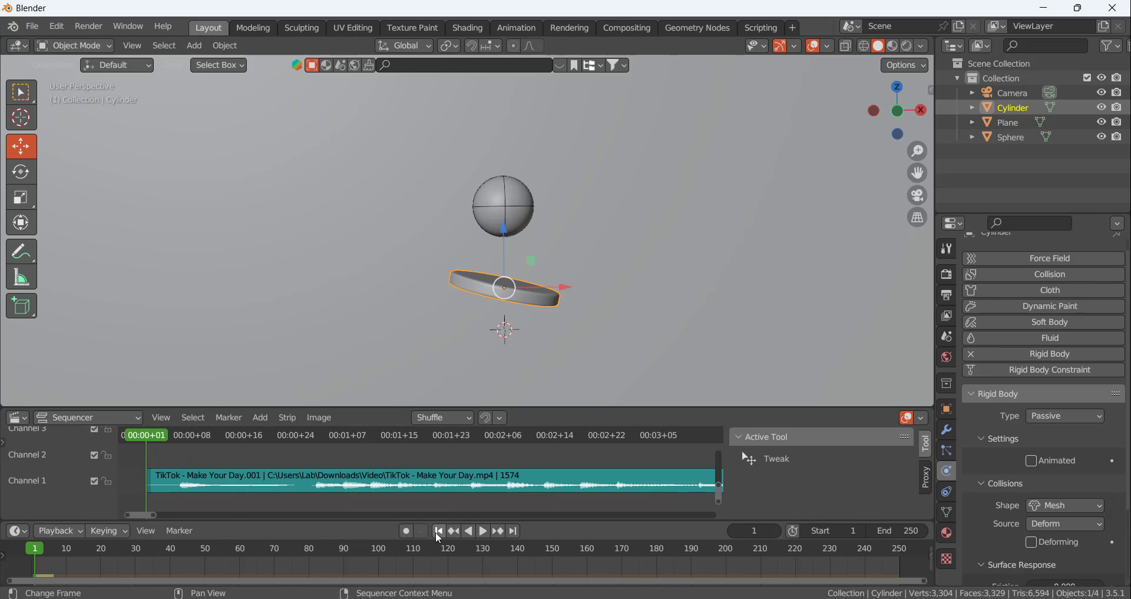
left_click(486, 532)
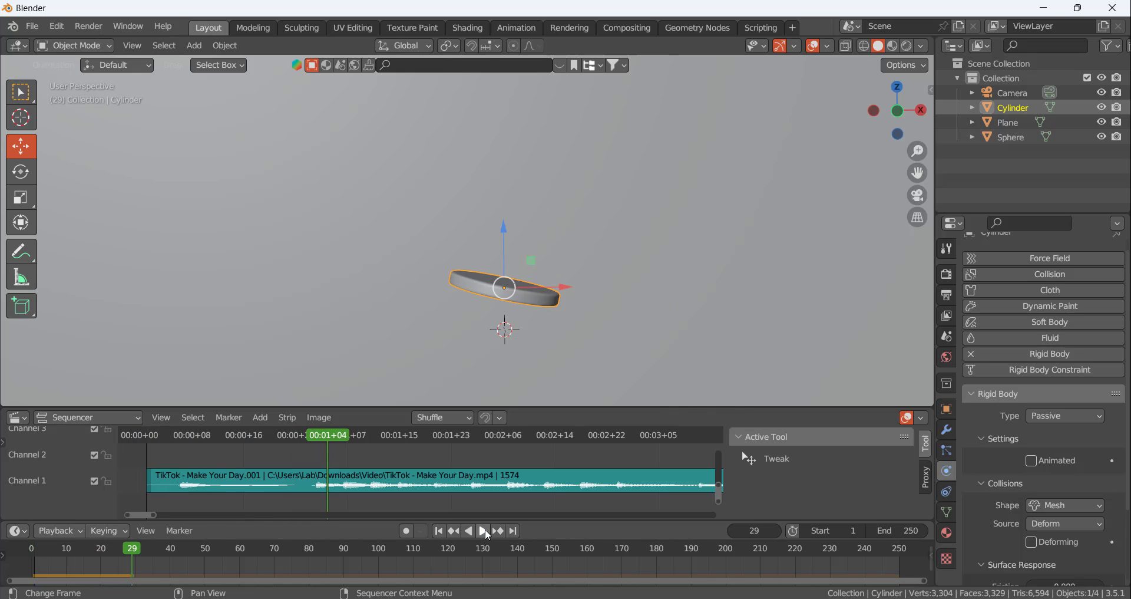
left_click(437, 531)
left_click(484, 530)
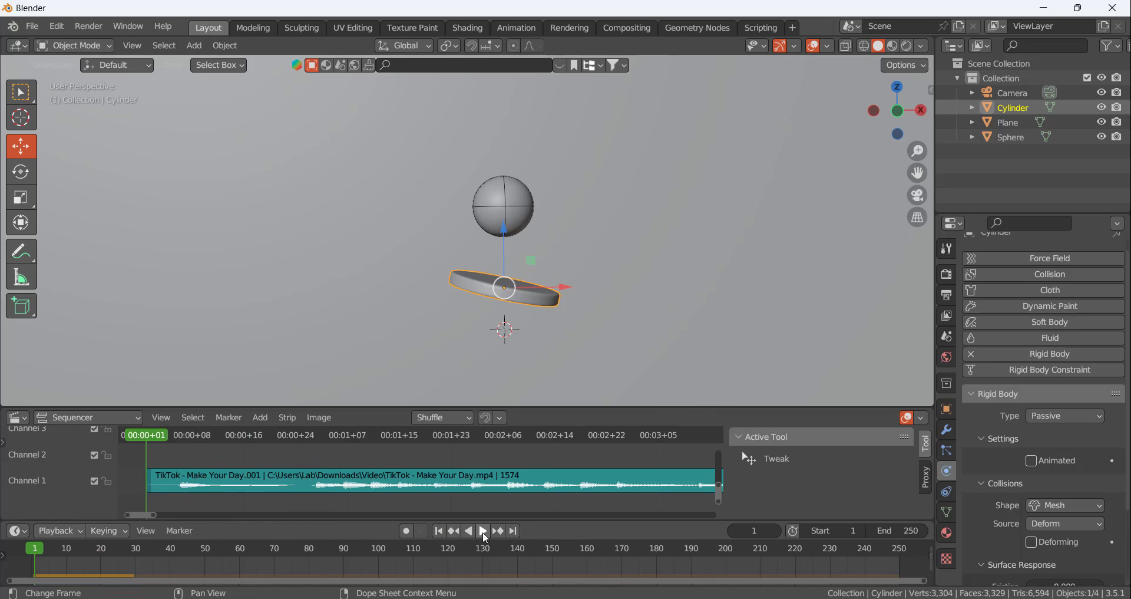
left_click(483, 531)
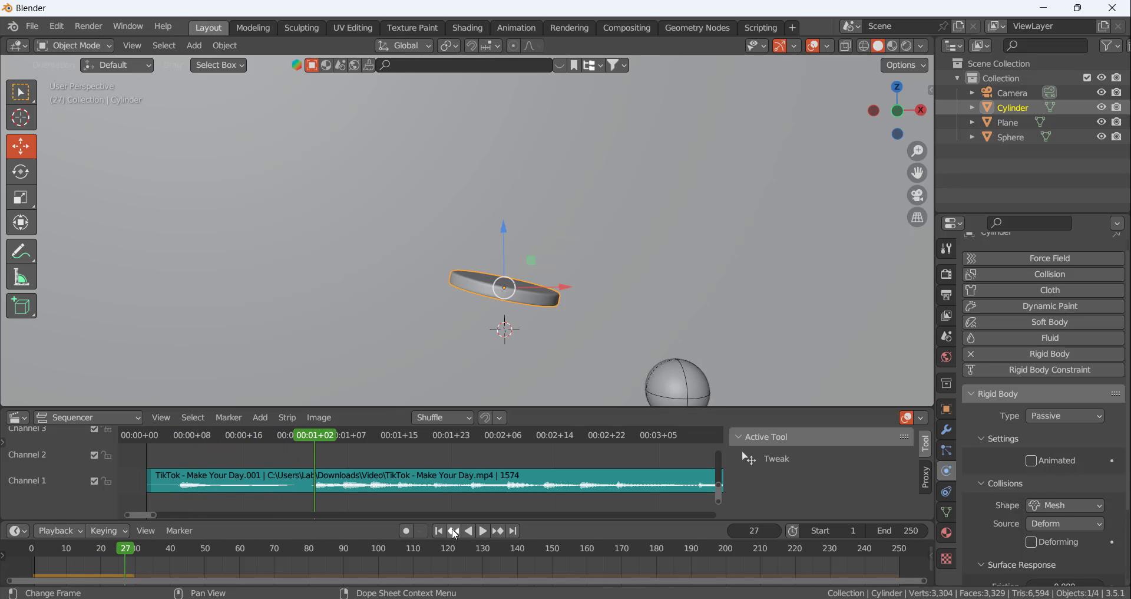
left_click(454, 531)
left_click(483, 532)
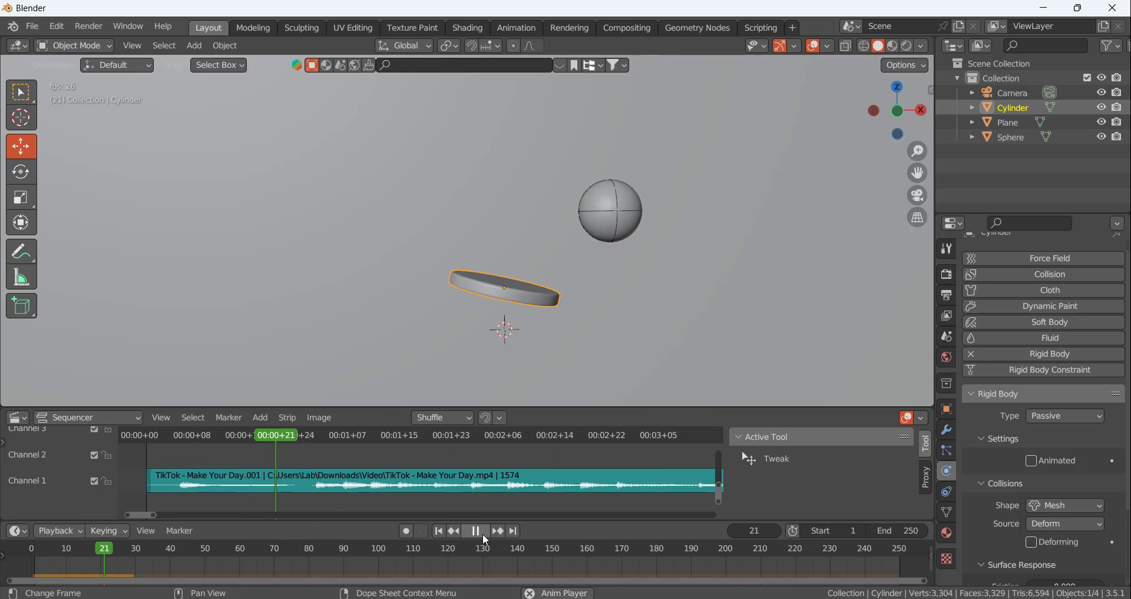
left_click(438, 531)
left_click(480, 531)
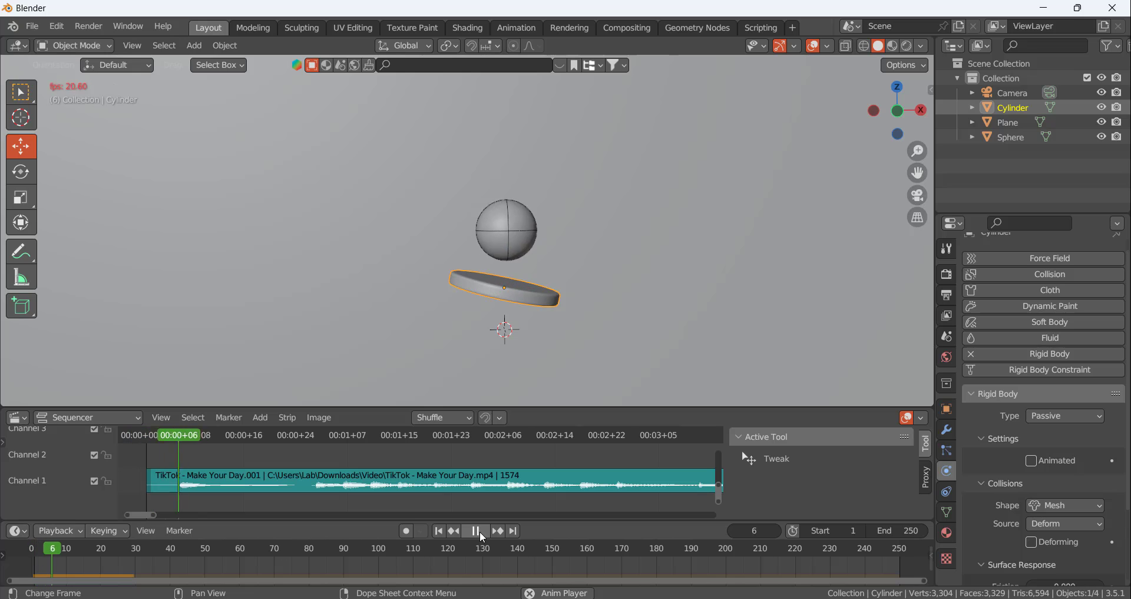
left_click_drag(341, 451, 179, 444)
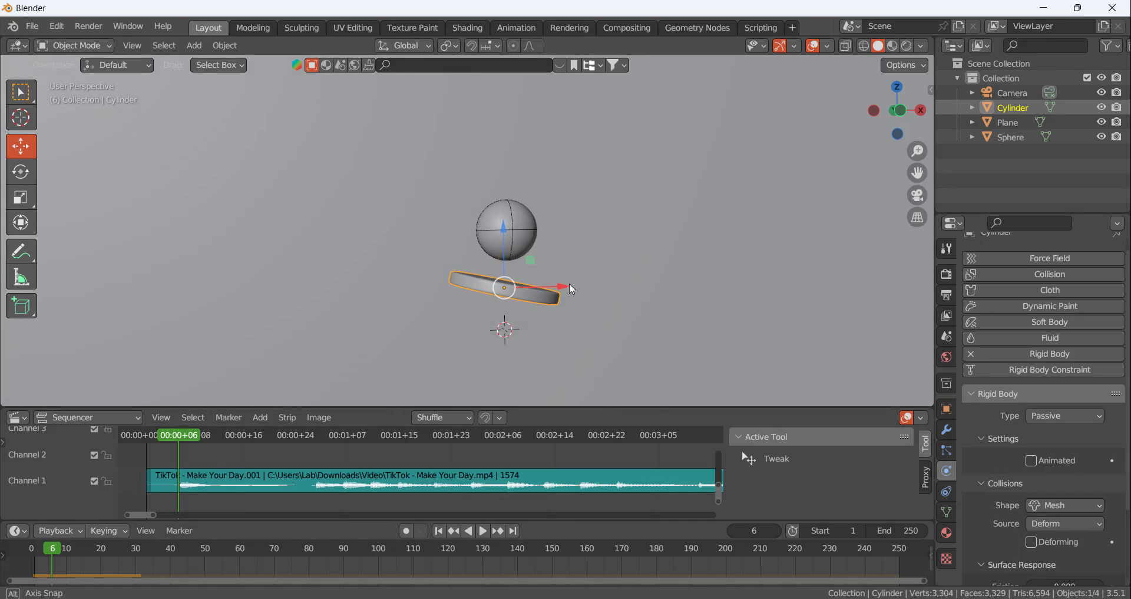
Lower the disc along Z below the sphere and recalculate the rigid body cache to frame 6
scroll(570, 283, "up", 2)
left_click_drag(475, 228, 475, 256)
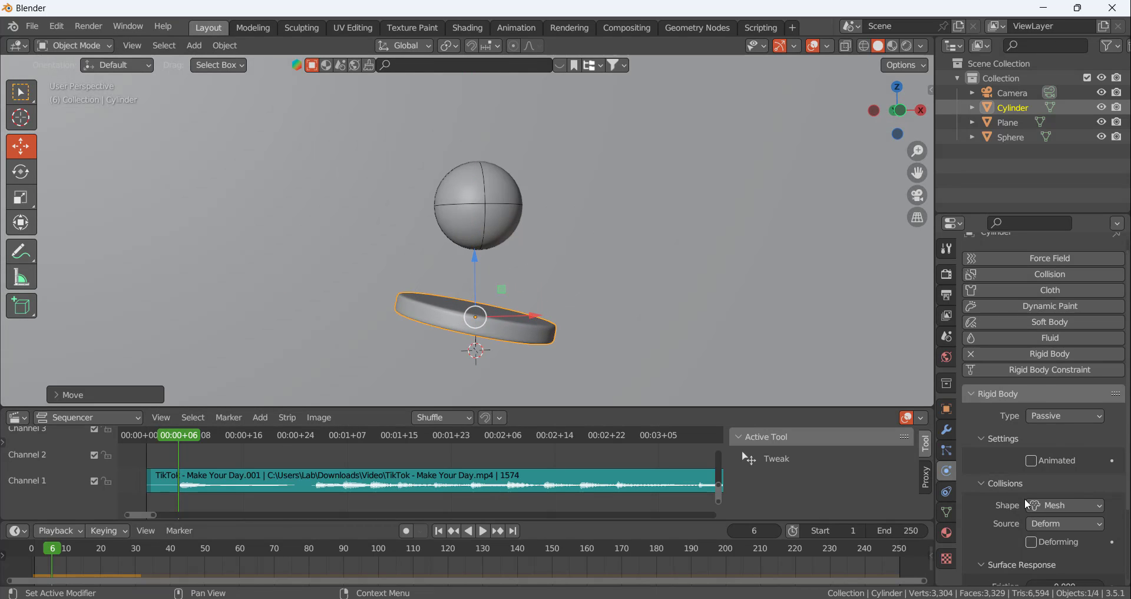
scroll(1024, 497, "up", 1)
left_click(947, 337)
scroll(1020, 479, "down", 2)
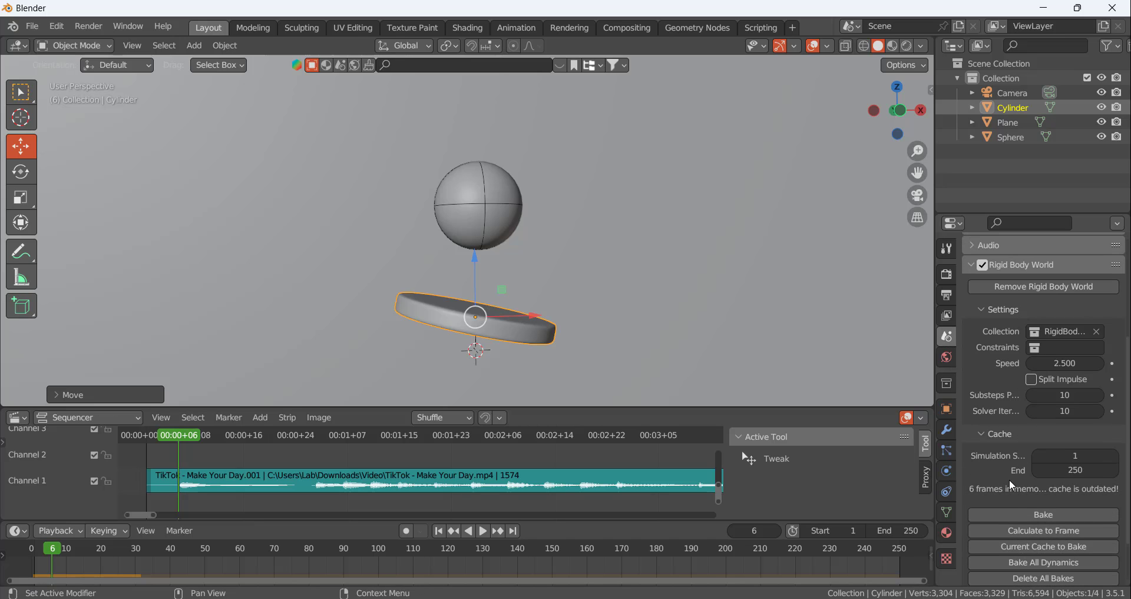
left_click(1045, 531)
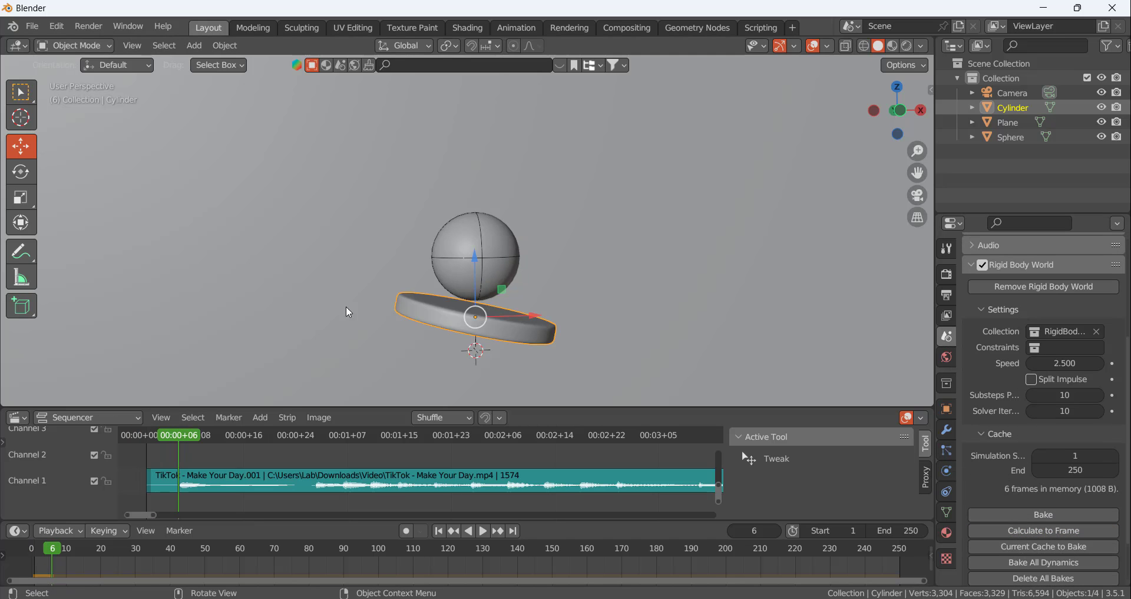
Raise the disc slightly along Z to meet the sphere at frame 6 and scale the disc down
middle_click_drag(429, 293, 432, 284)
left_click_drag(475, 255, 475, 248)
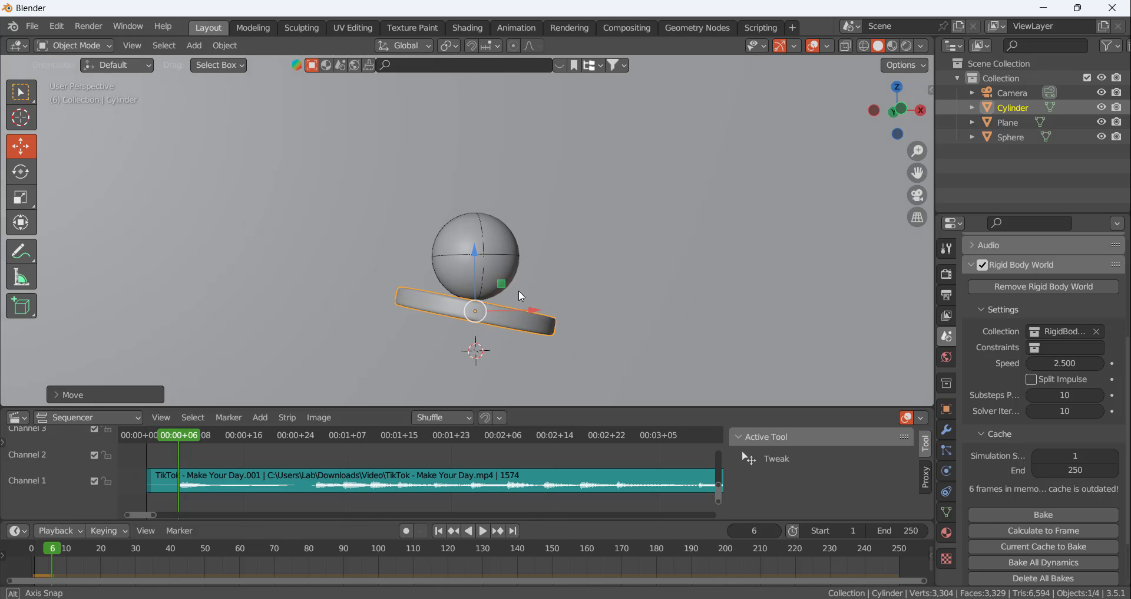
middle_click_drag(518, 290, 509, 317)
key("s")
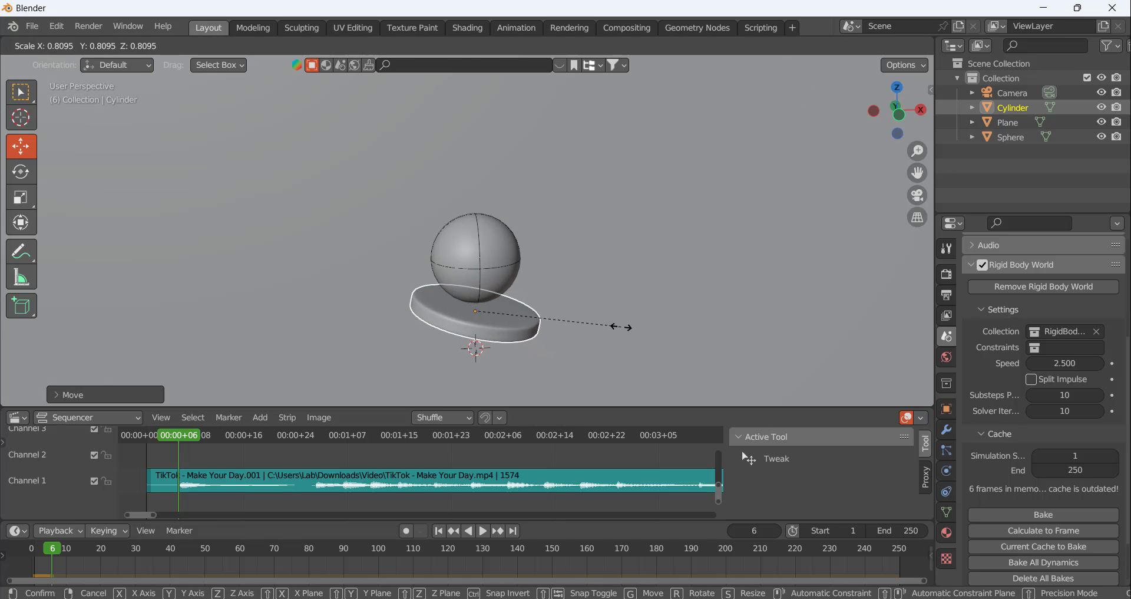
left_click(574, 316)
Return to frame 1 and apply the scale of the resized disc
middle_click_drag(547, 277, 490, 260)
left_click(490, 260)
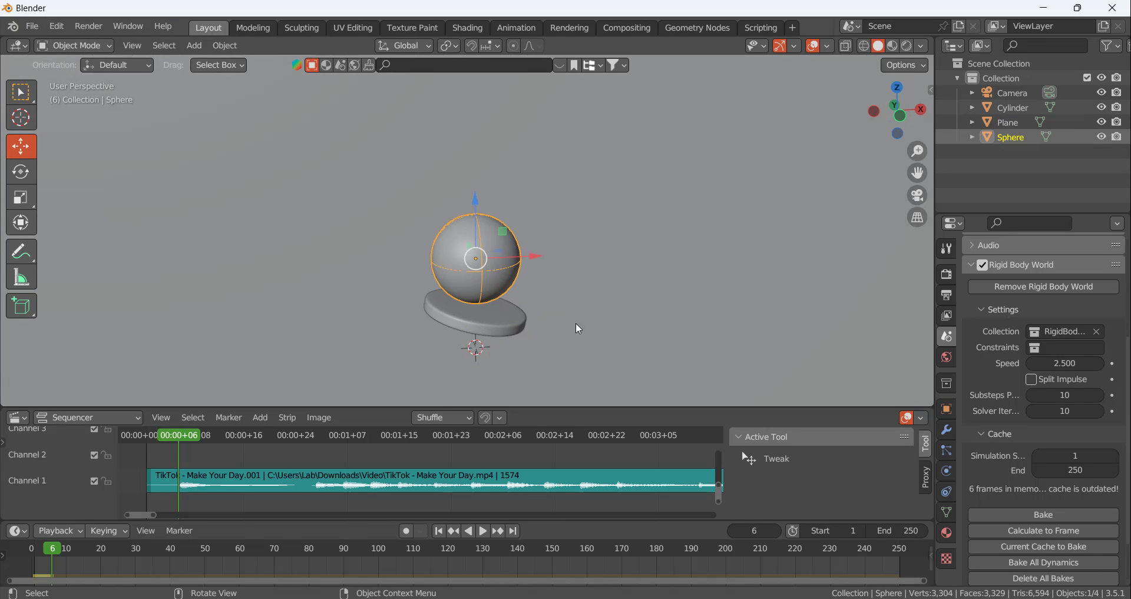
left_click(436, 533)
left_click(500, 307)
key("ctrl+a")
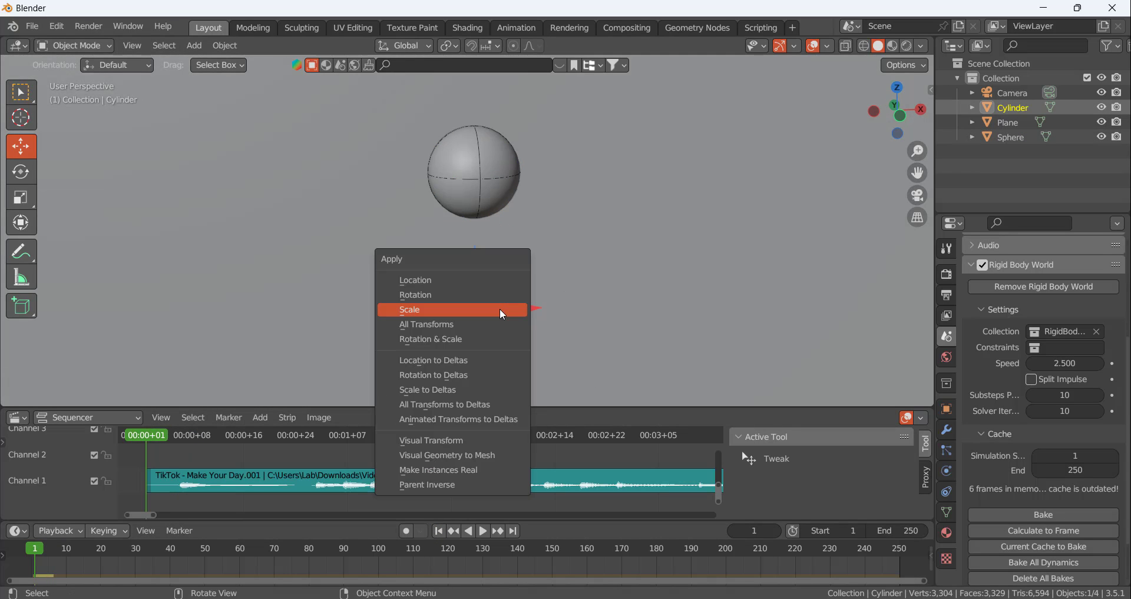
left_click(502, 311)
Select the sphere and run the simulation to frame 27 to rebuild the rigid body cache
left_click(511, 194)
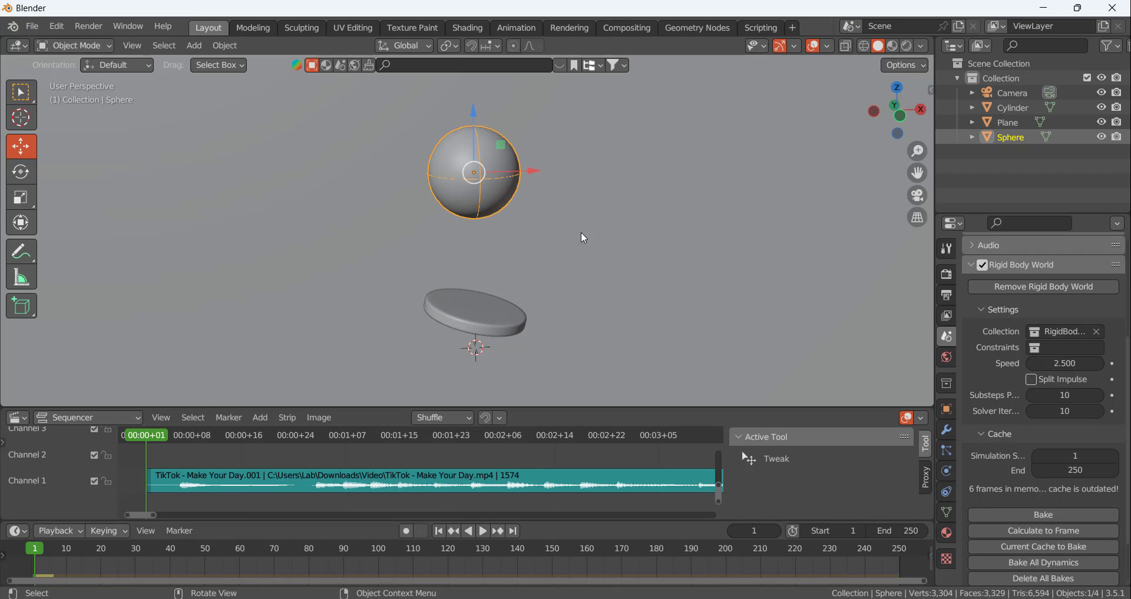
scroll(1001, 412, "up", 6)
scroll(1051, 419, "up", 1)
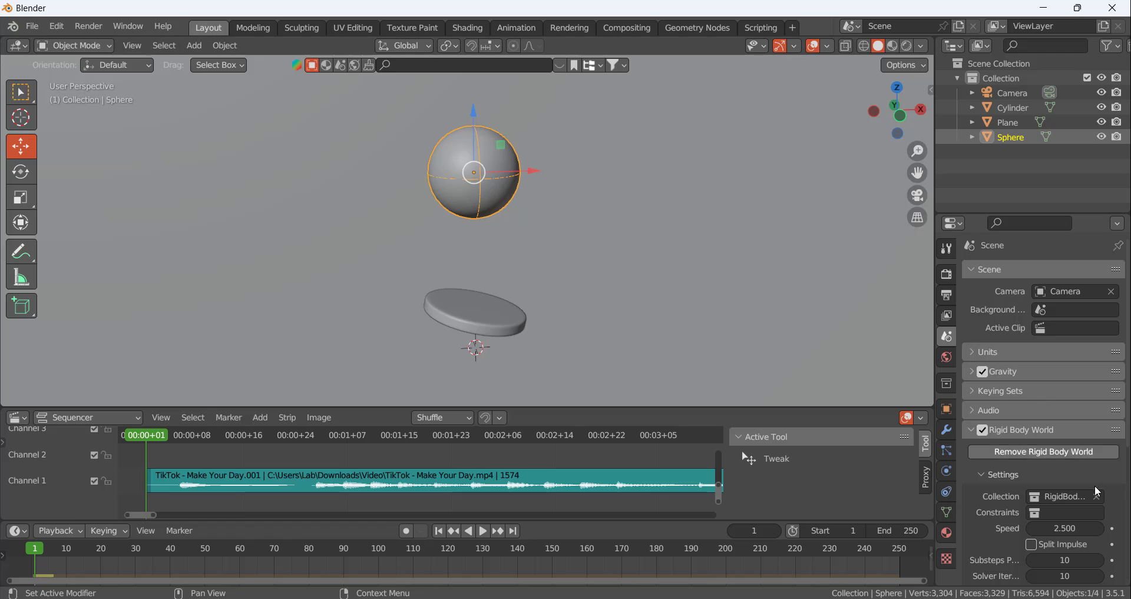
scroll(1058, 487, "down", 9)
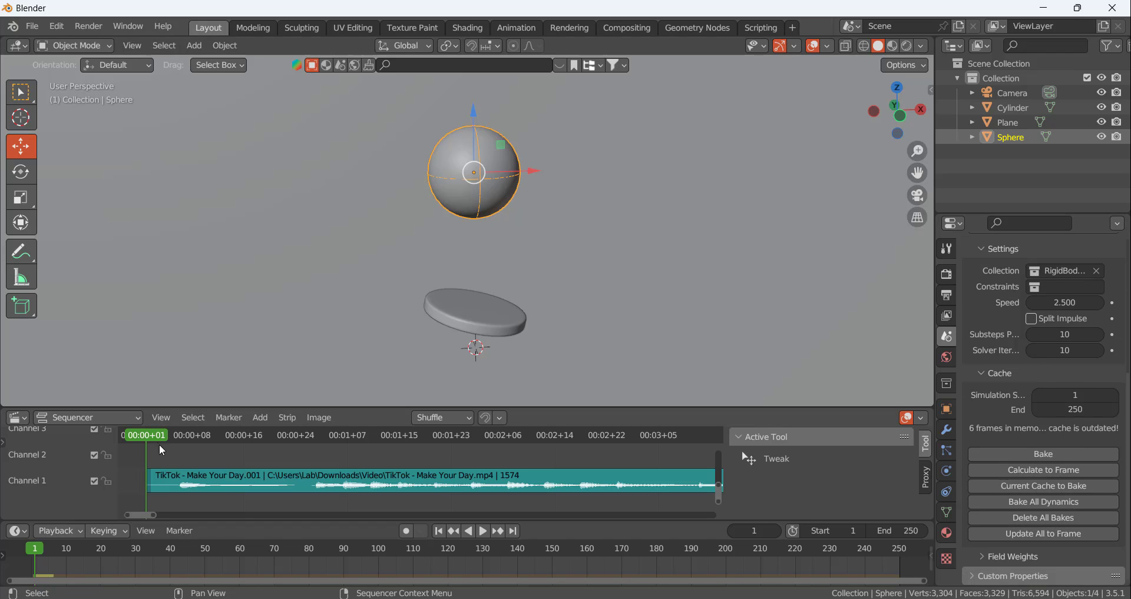
key("space")
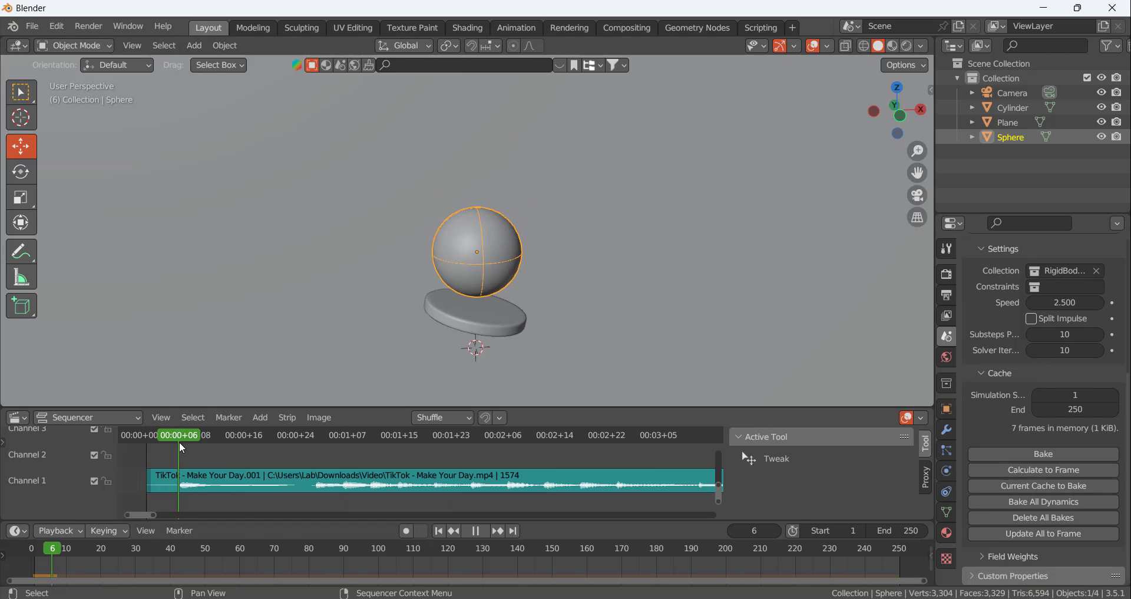
key("space")
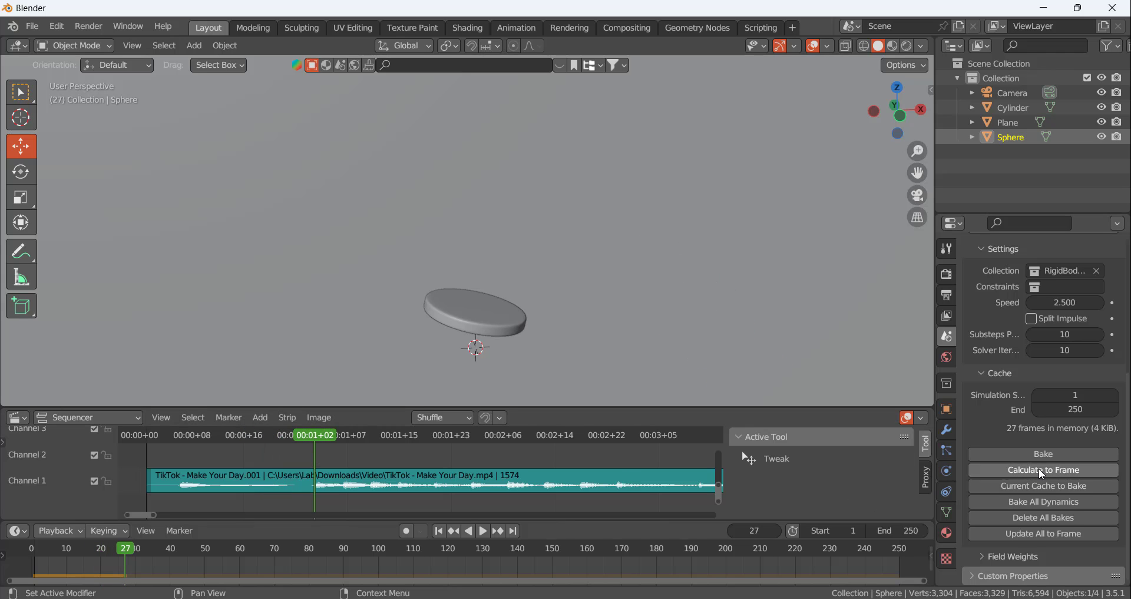
Replay the bounce from frame 1 in a wider view, examine the sphere's path, and return to frame 1
scroll(506, 312, "down", 5)
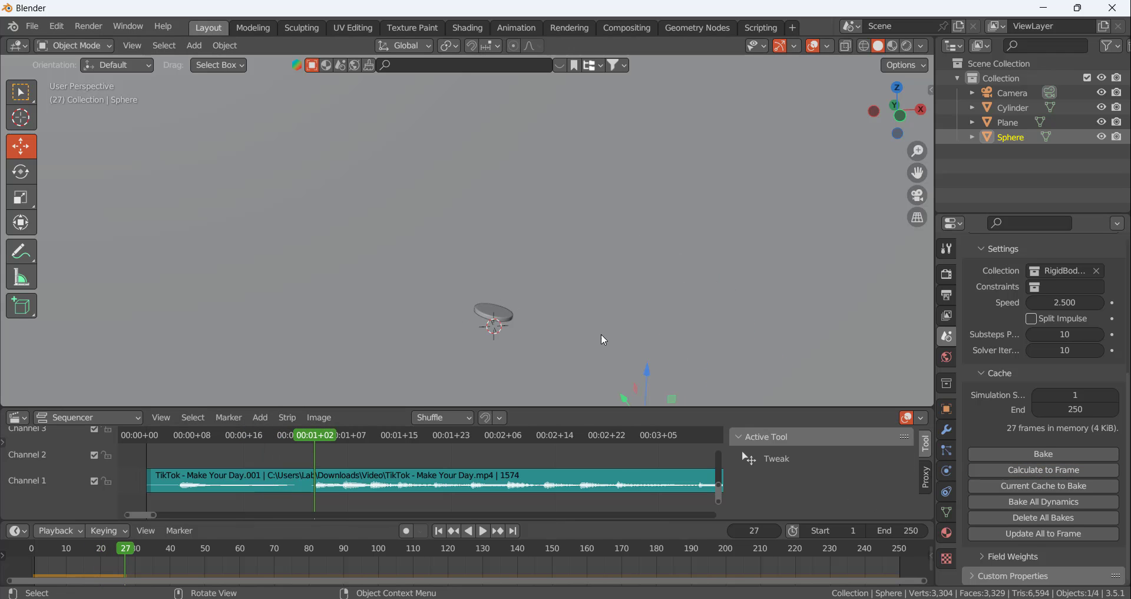
scroll(601, 334, "down", 5)
scroll(589, 349, "up", 5)
left_click(439, 531)
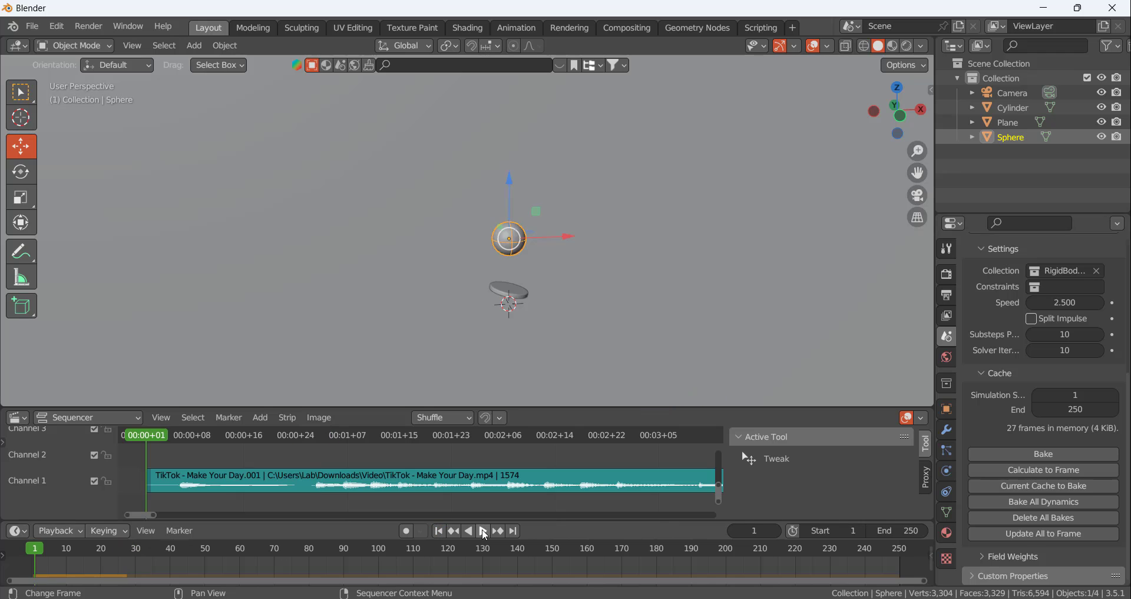
left_click(483, 532)
left_click(483, 531)
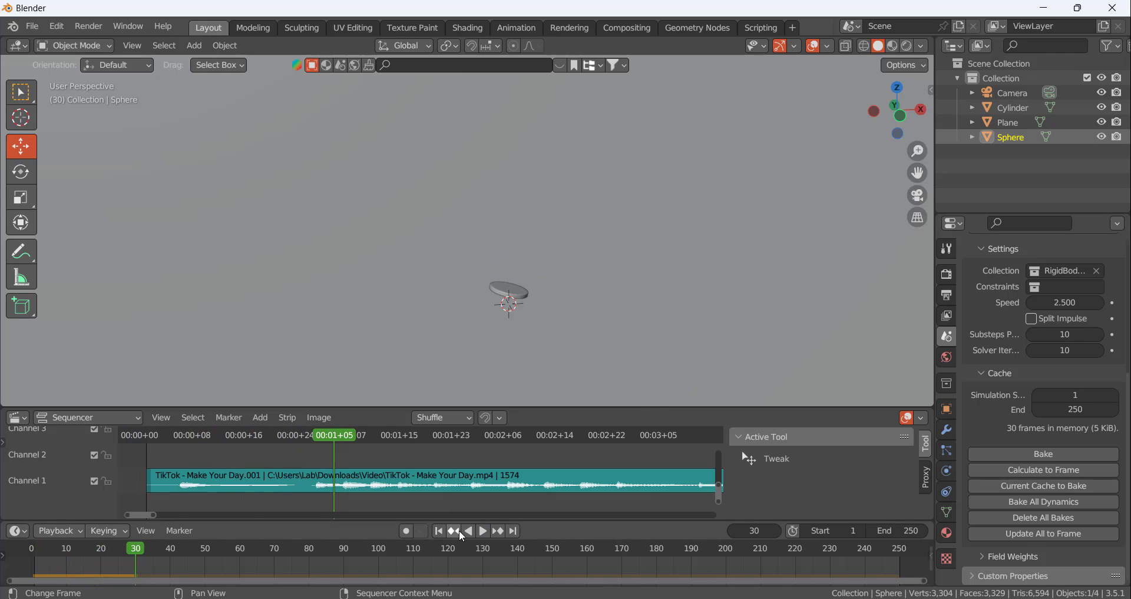
left_click(456, 531)
left_click(484, 531)
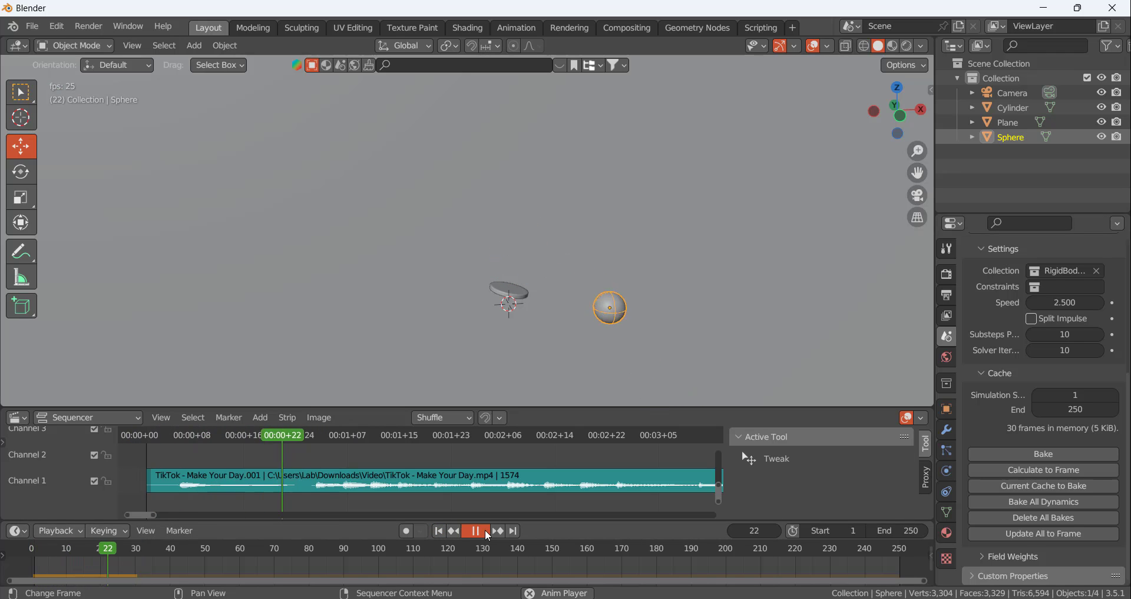
left_click(485, 529)
key("shift+Left")
Scale the disc down a little more and shift it slightly in the negative X direction
scroll(533, 274, "up", 5)
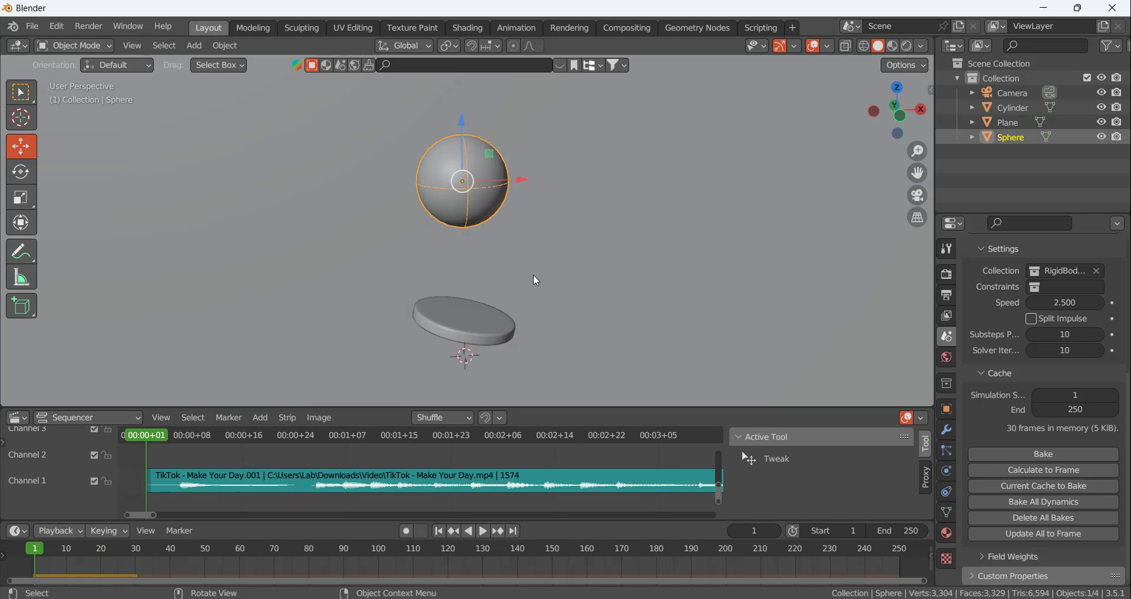
scroll(533, 274, "up", 2)
left_click(450, 349)
scroll(466, 267, "down", 1)
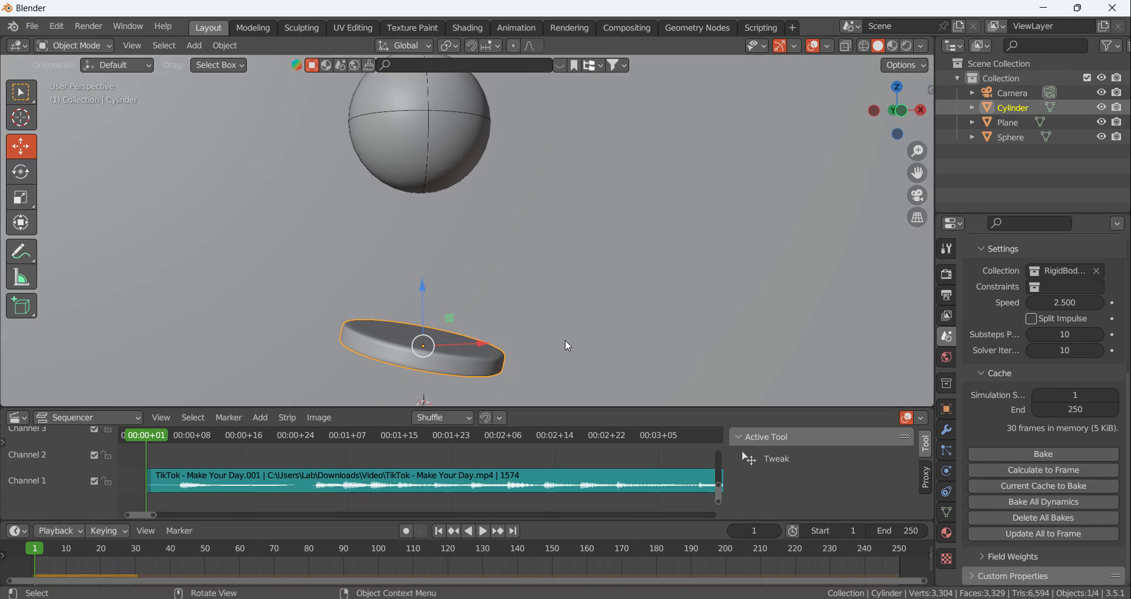
key("s")
left_click(488, 344)
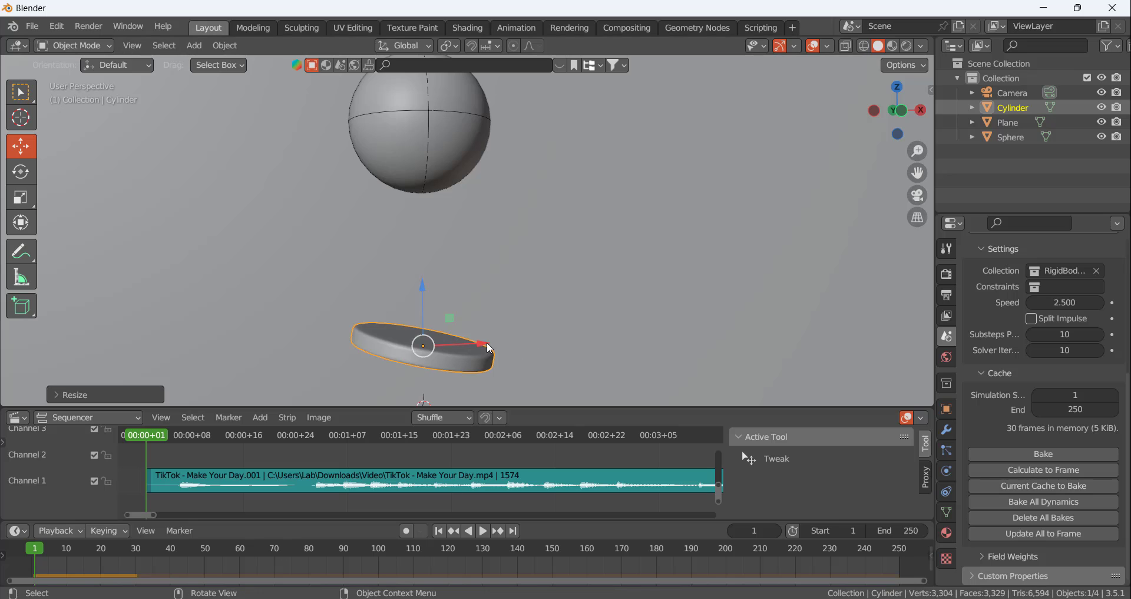
left_click_drag(486, 343, 462, 344)
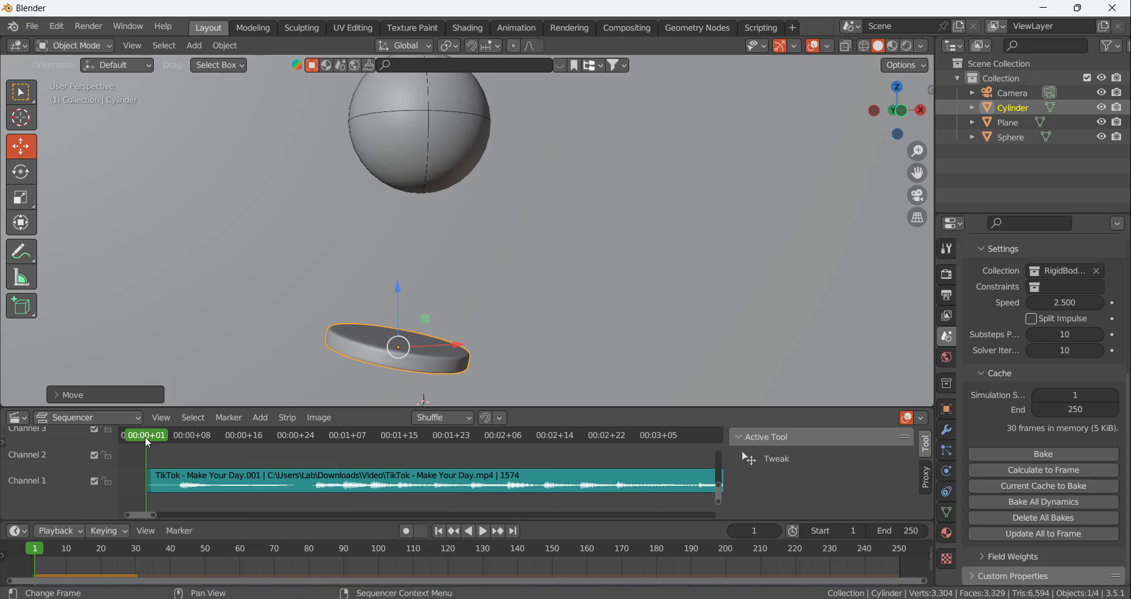
Recalculate the rigid body cache to frame 27 and return to frame 1
left_click_drag(145, 436, 314, 447)
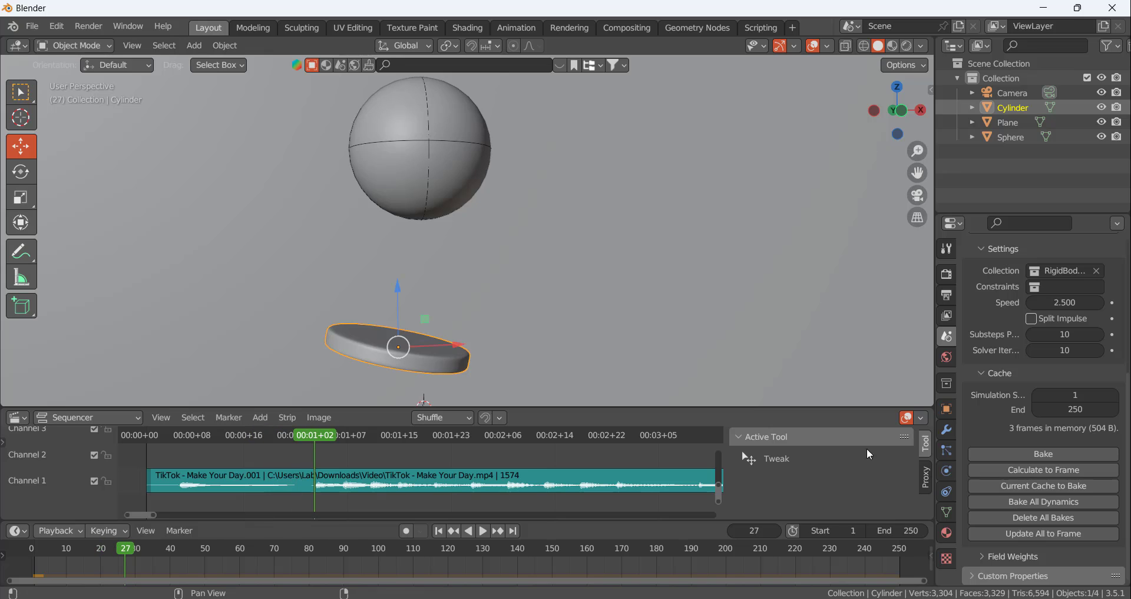
left_click(1023, 471)
left_click(438, 530)
scroll(504, 269, "down", 4)
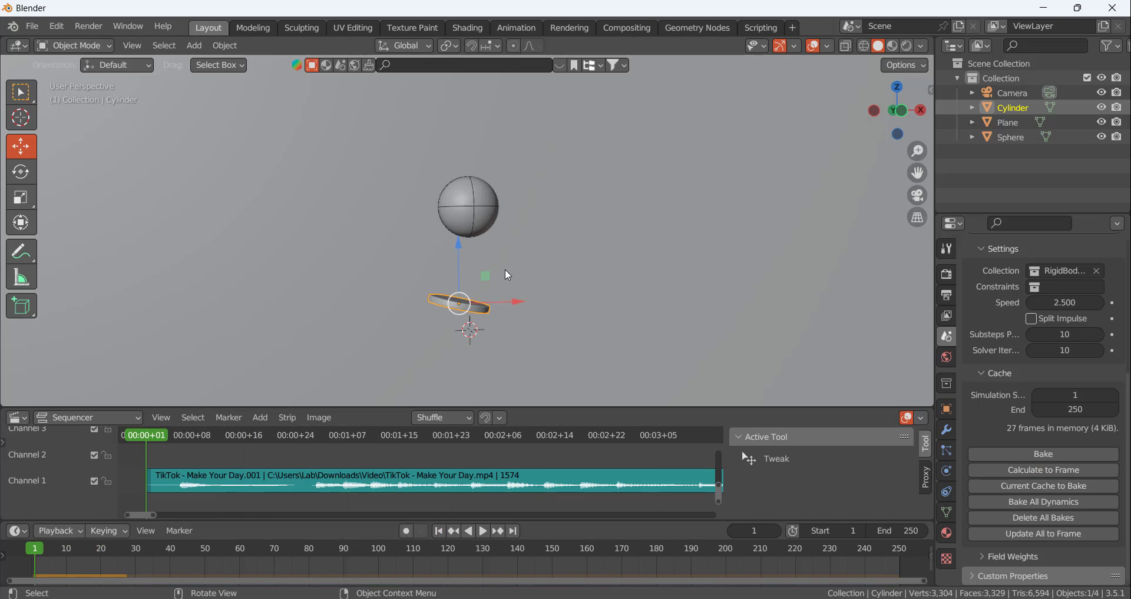
Play the updated bounce twice from frame 1, check how the sphere hits the shifted disc, and rewind
left_click(483, 533)
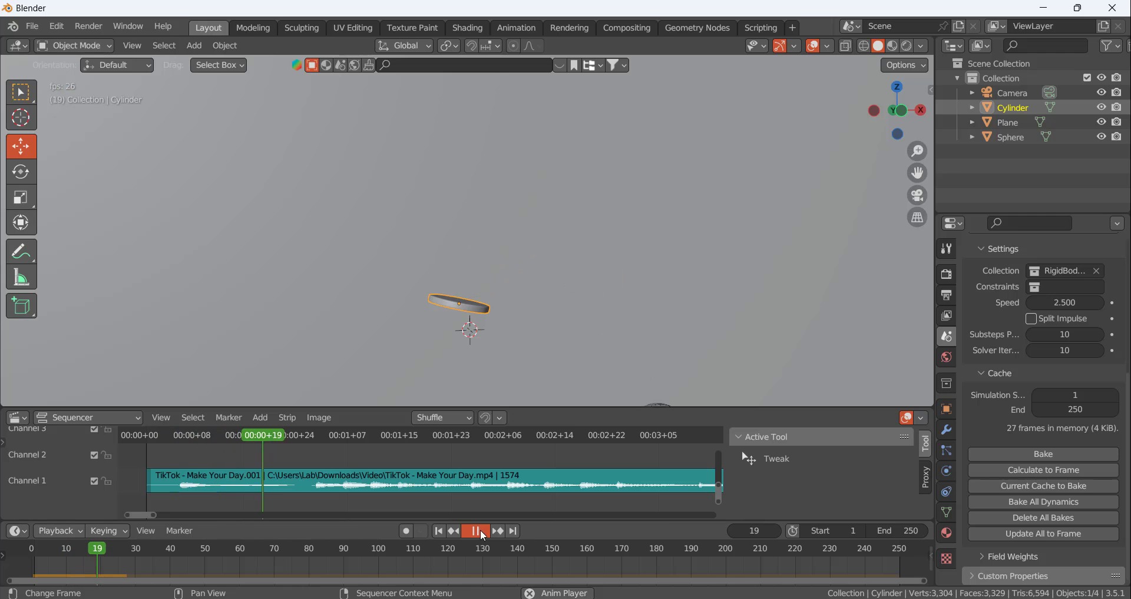
left_click(481, 530)
left_click(440, 532)
left_click(482, 530)
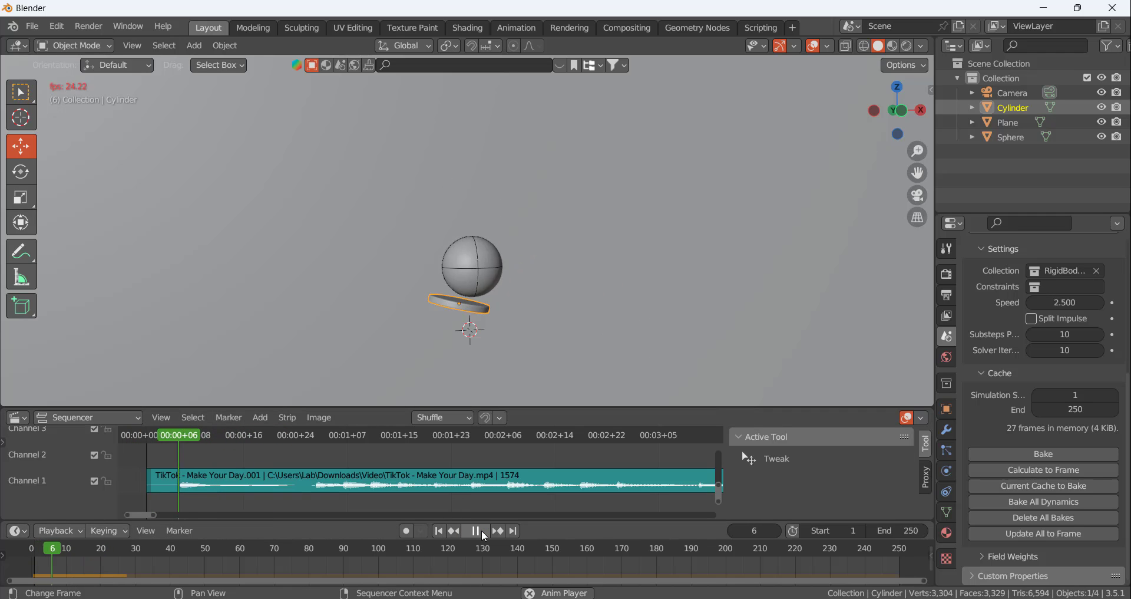
left_click(482, 530)
left_click(442, 532)
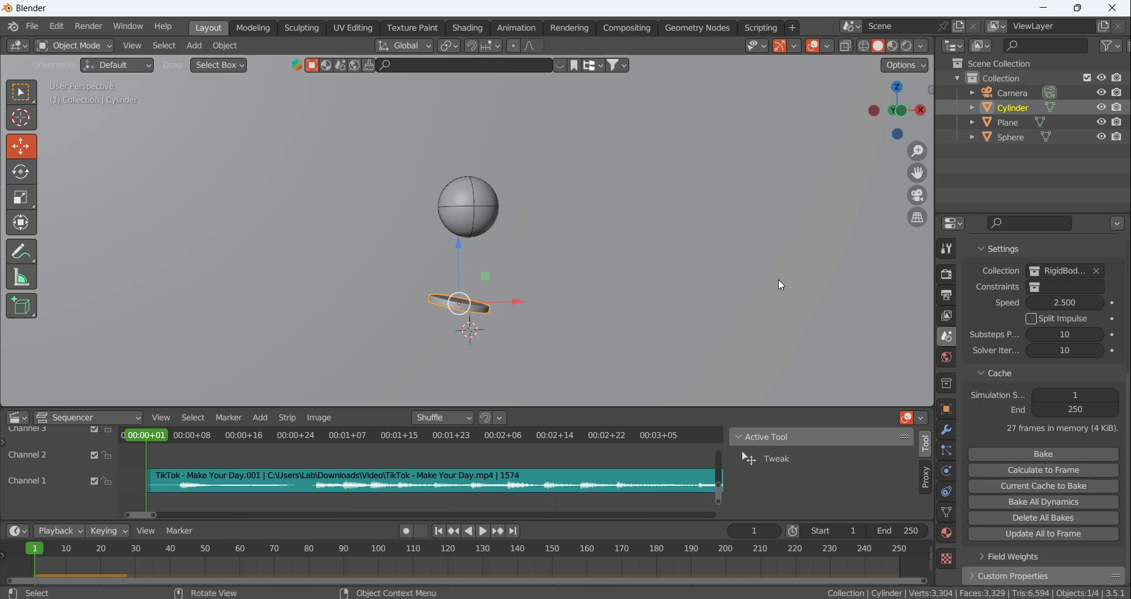
Set the rigid body world speed to 2.25, recalculate the cache to frame 27, and return to frame 1
double_click(1065, 302)
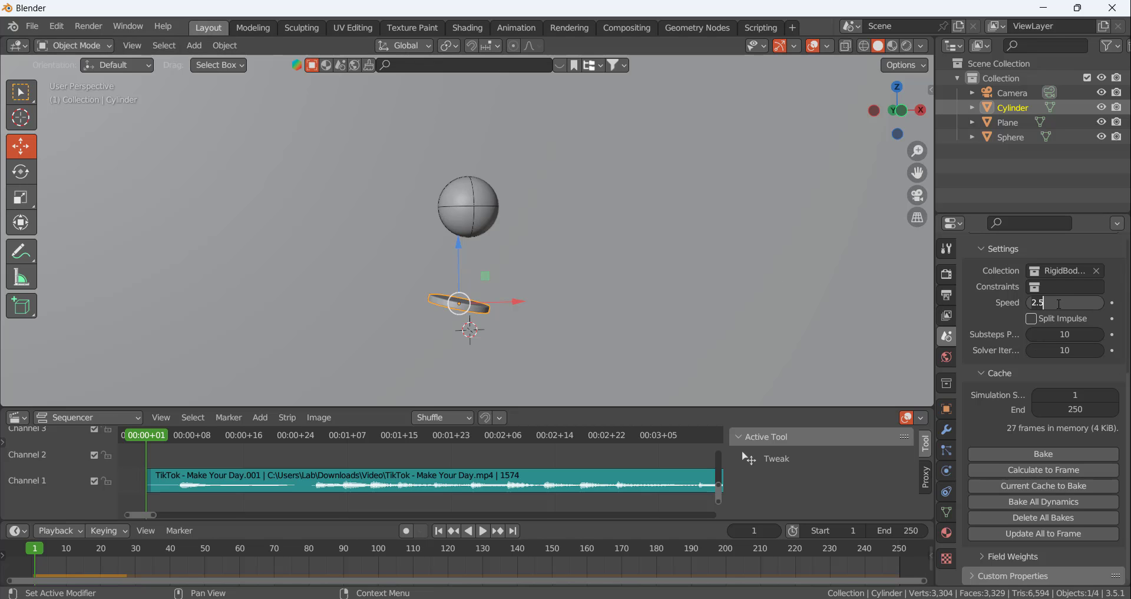
type("2.25")
key("Return")
key("space")
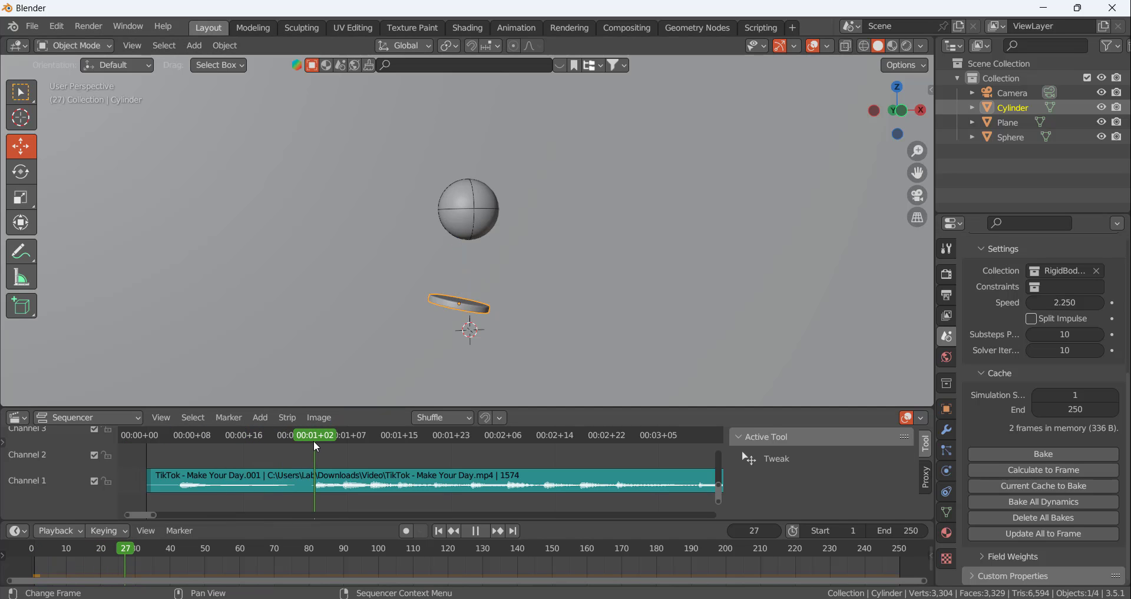
key("space")
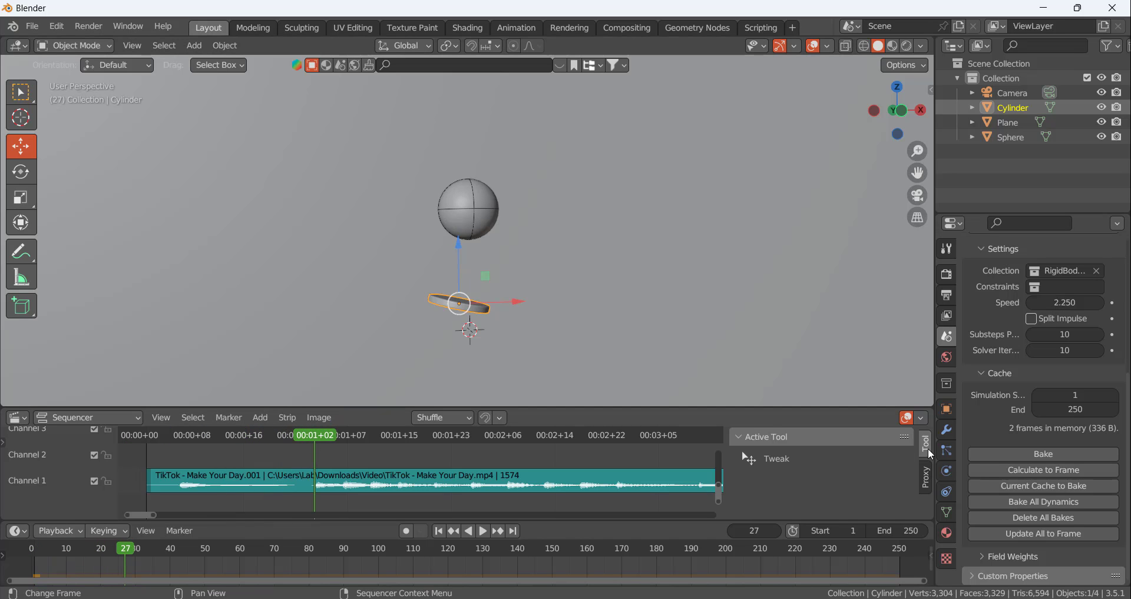
left_click(1044, 471)
left_click(438, 531)
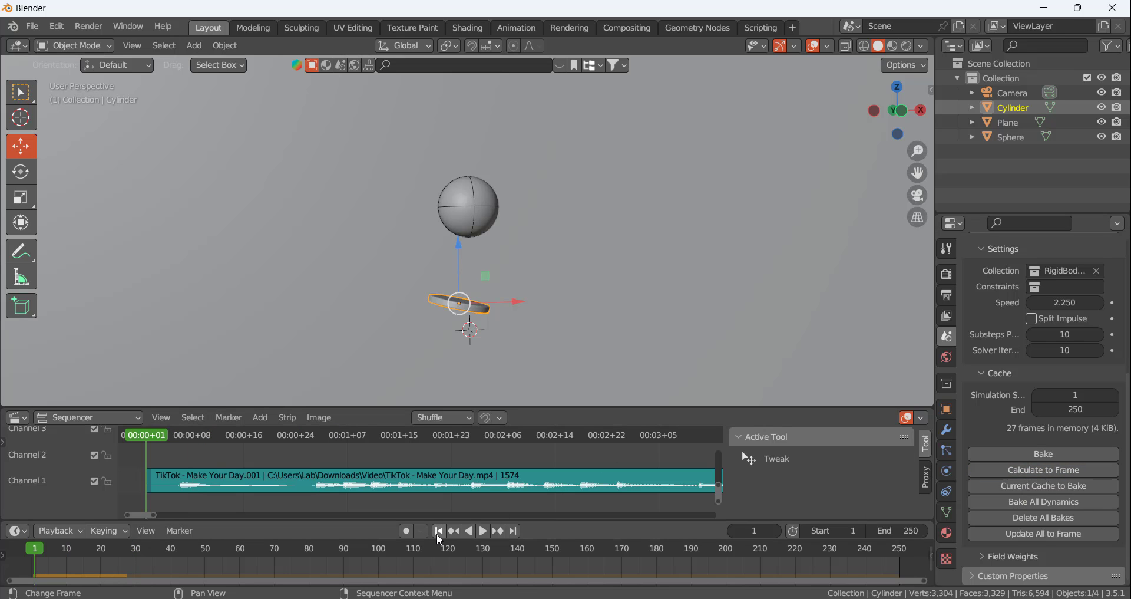
Play the slower simulation several times from frame 1 and check the bounce timing against the waveform
left_click(483, 531)
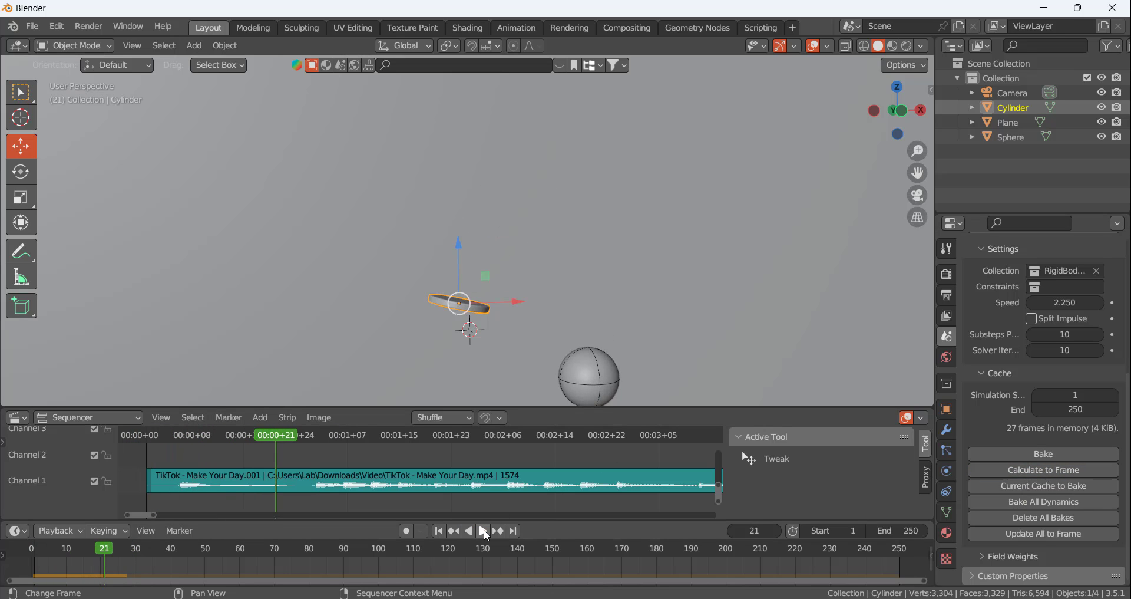
left_click(438, 531)
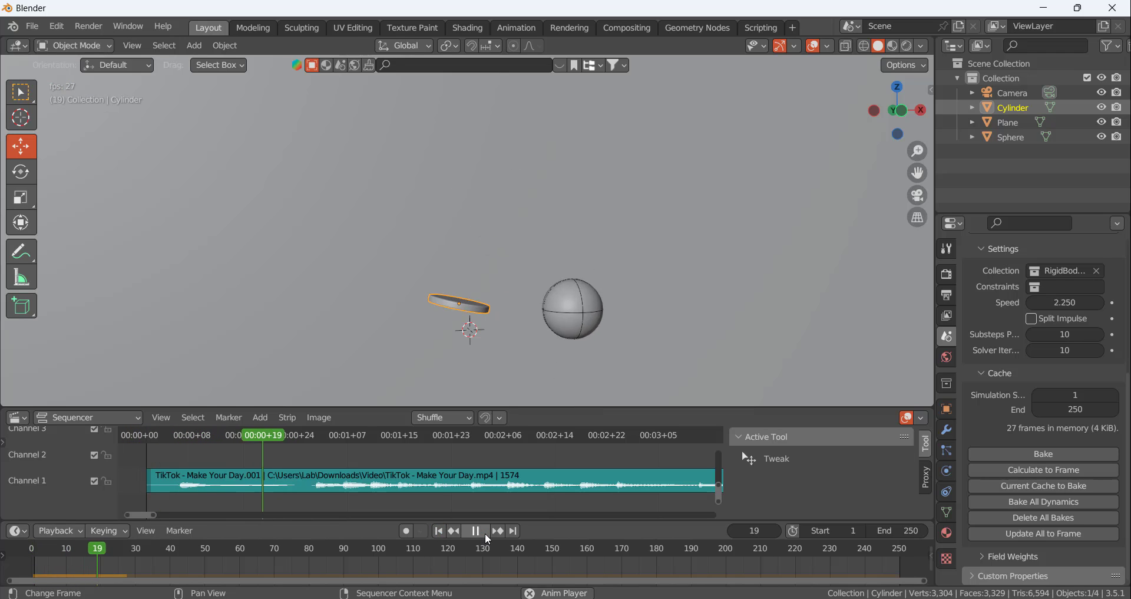
left_click(486, 533)
left_click(439, 531)
left_click(483, 532)
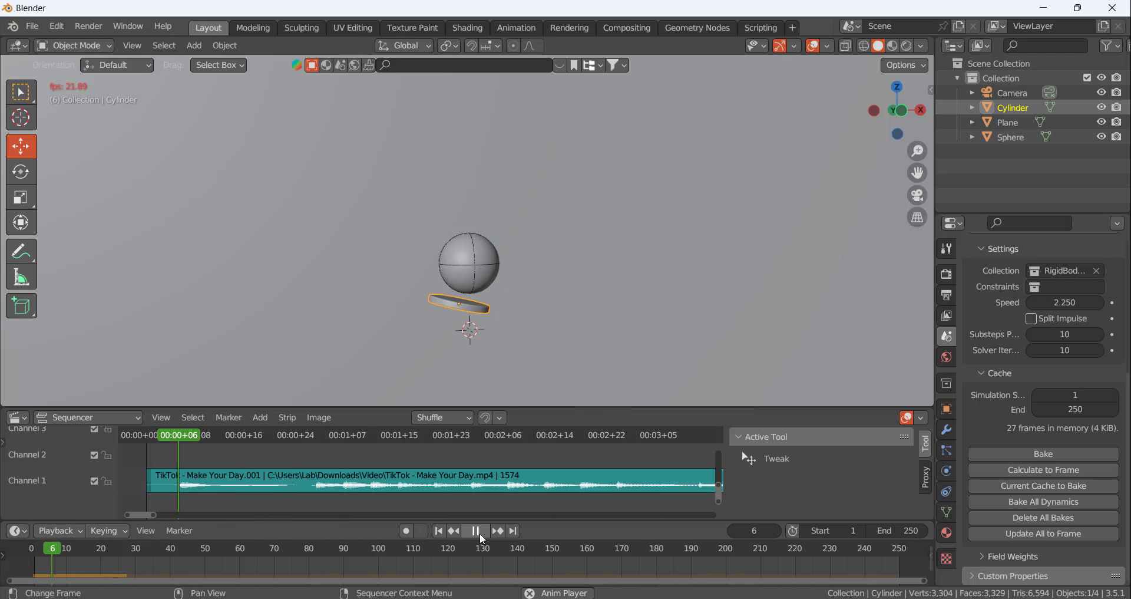
left_click(483, 532)
Set the rigid body world speed back to 2.5, recalculate the cache to frame 27, and return to frame 1
left_click(1082, 302)
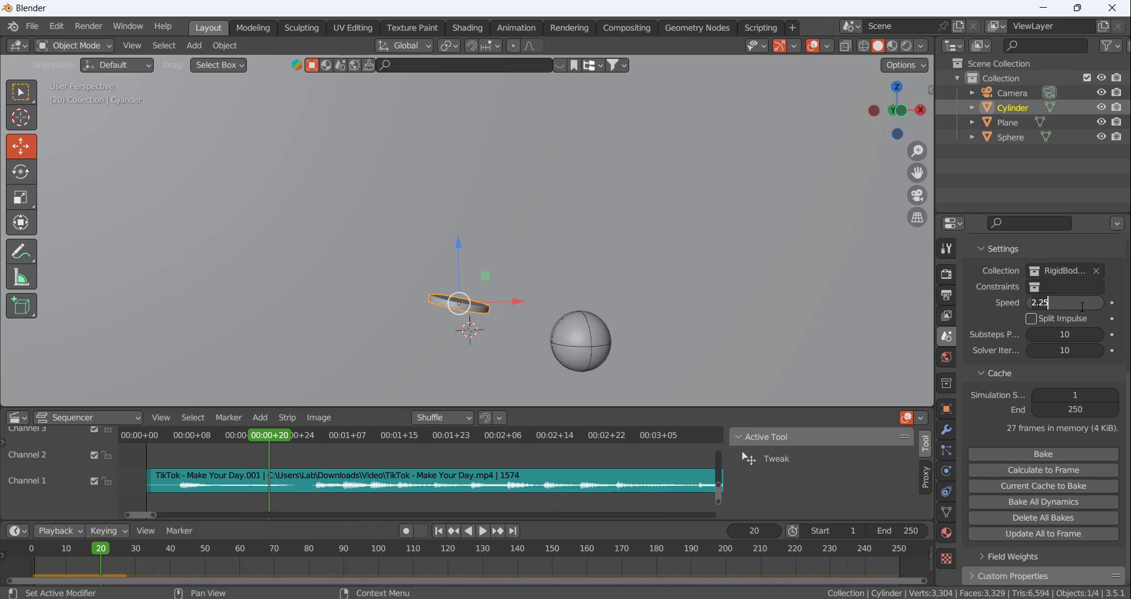
type("2.5")
key("Return")
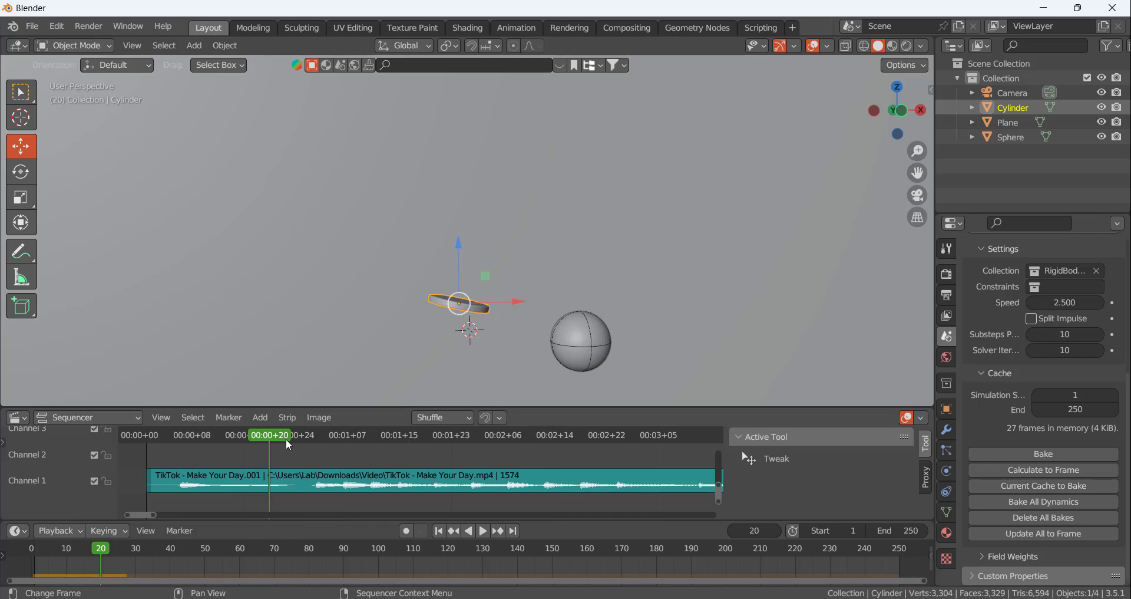
left_click_drag(286, 439, 316, 436)
left_click(1047, 471)
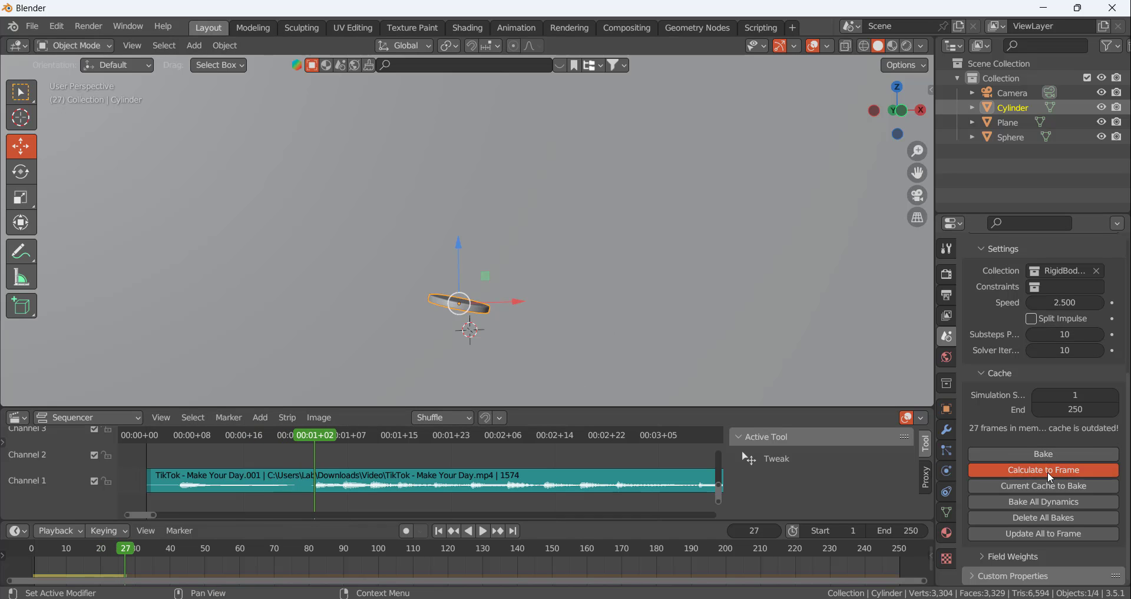
left_click(439, 532)
Replay the bounce at speed 2.5 several times, examine the sphere's path off the disc, and rewind to frame 1
left_click(483, 532)
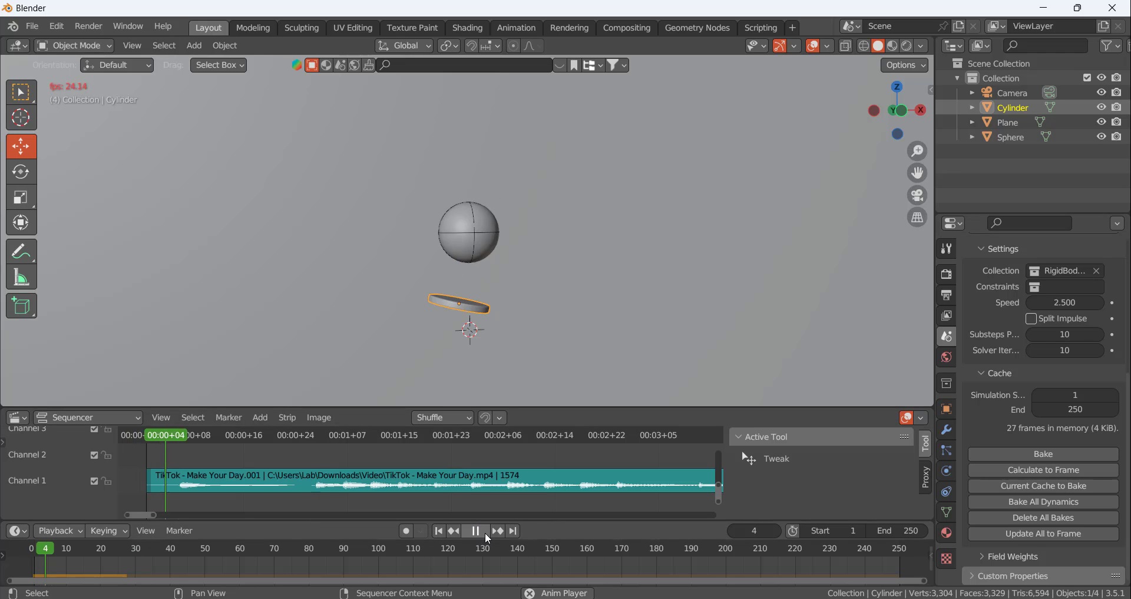
left_click(441, 532)
left_click(484, 531)
left_click(470, 532)
key("shift+Left")
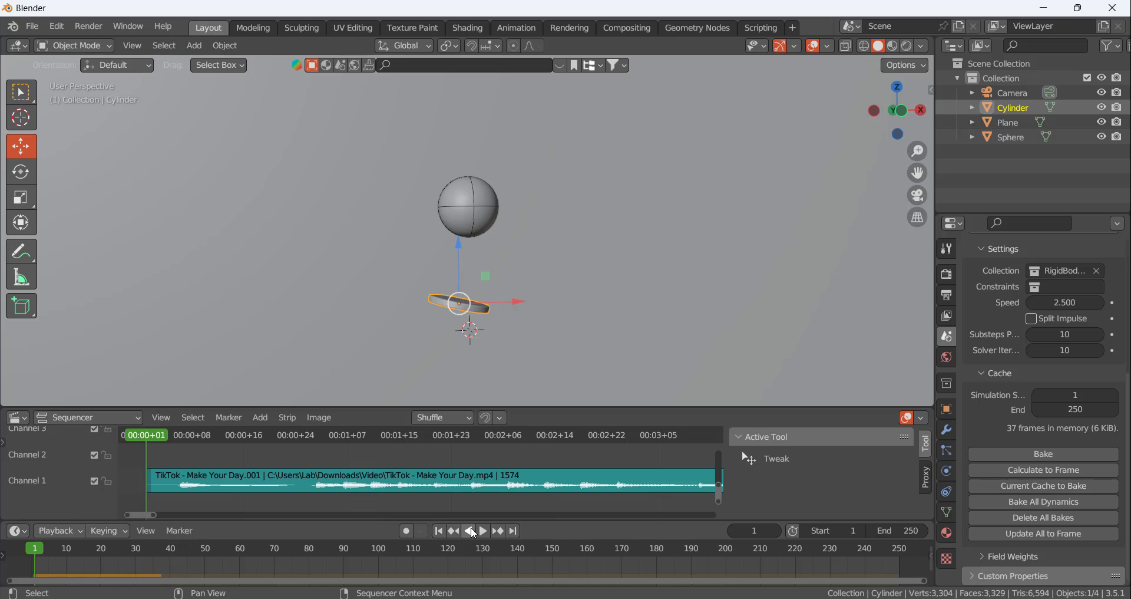
left_click(483, 530)
left_click(483, 530)
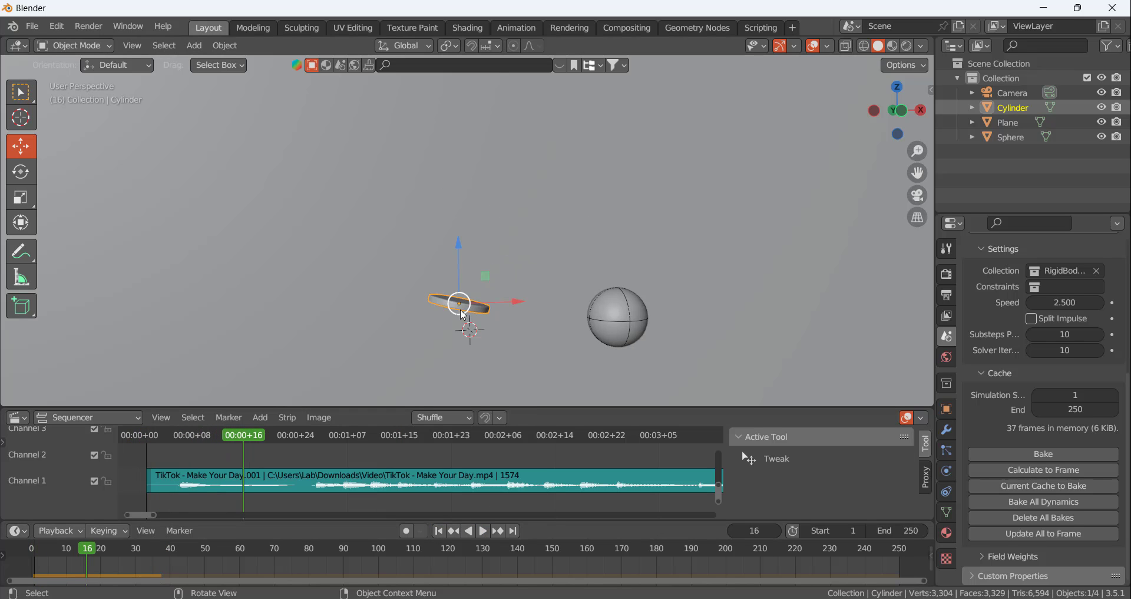
left_click(441, 532)
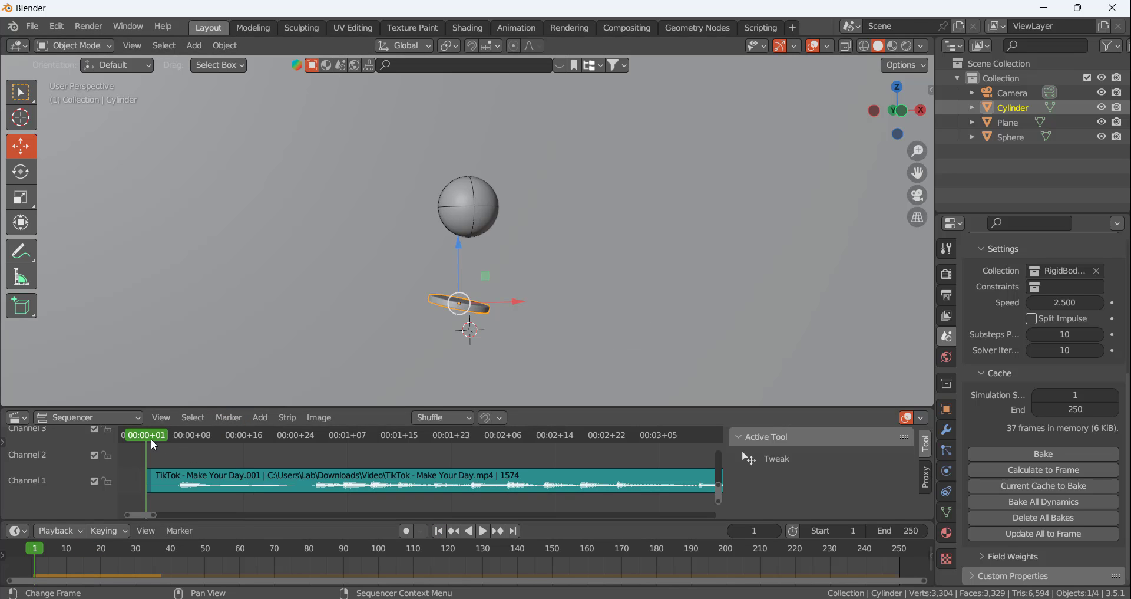
Scrub through the first frames to compare the disc bounce with the waveform, ending at the beat on frame 27
left_click_drag(150, 438, 213, 444)
left_click_drag(218, 449, 199, 489)
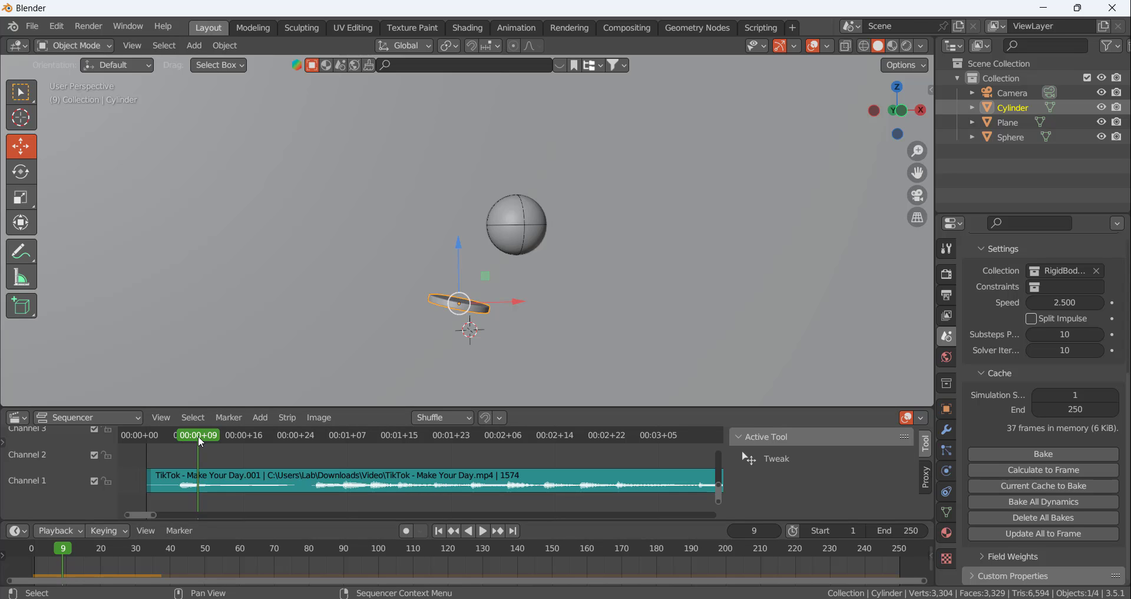
key("space")
key("space")
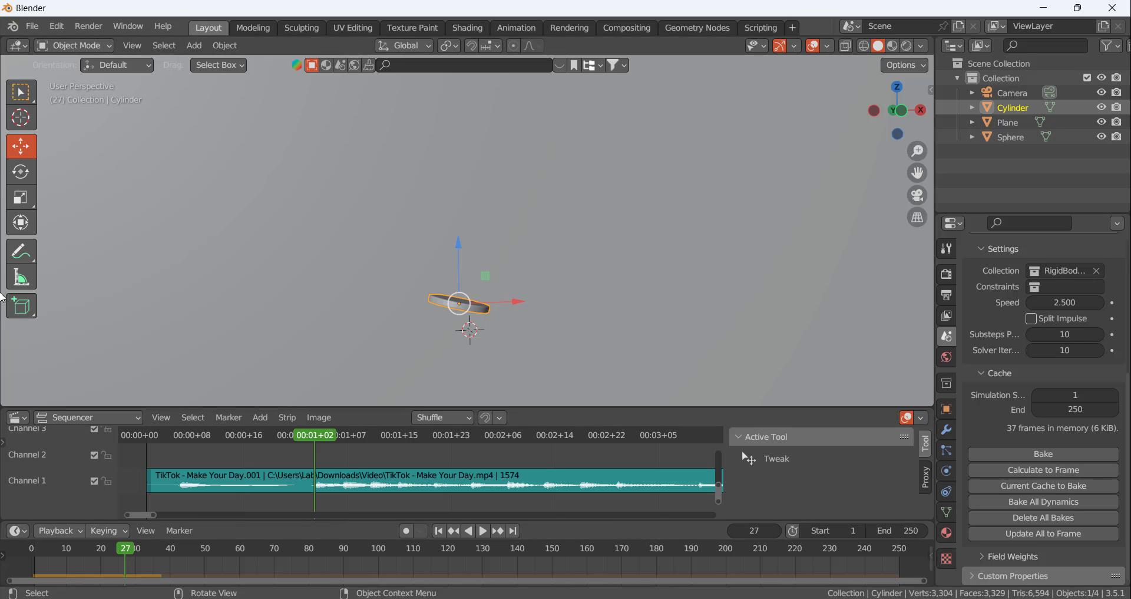
Sketch blue annotation strokes from the disc along the sphere's expected path, with a rough outline where the next platform could go
left_click(27, 250)
left_click_drag(487, 293, 666, 313)
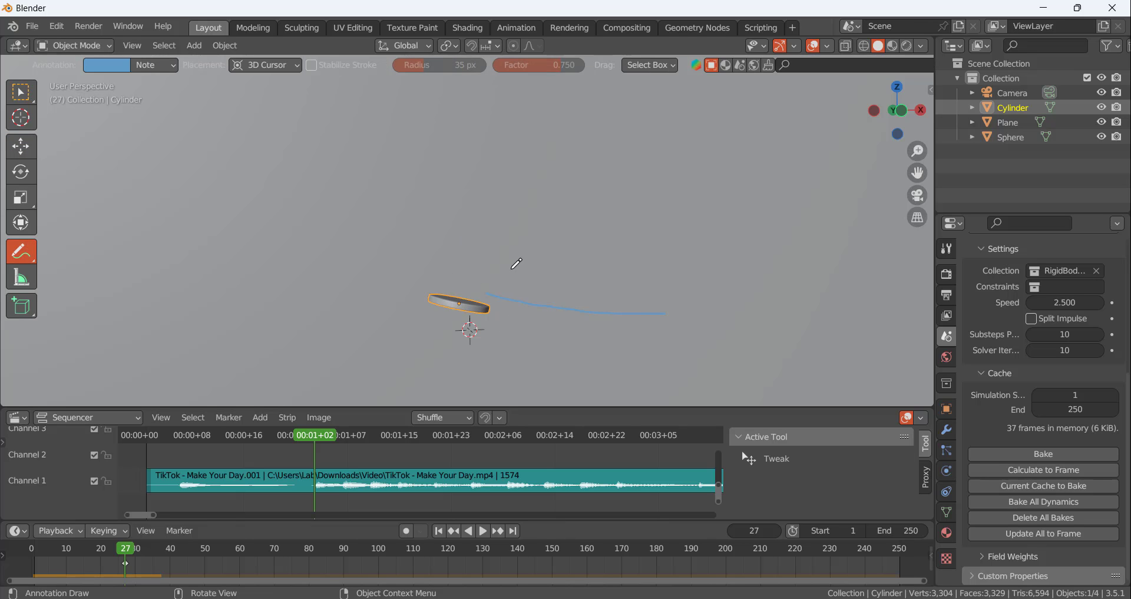
mouse_move(512, 269)
left_mouse_down()
mouse_move(503, 284)
mouse_move(513, 274)
mouse_move(544, 298)
mouse_move(523, 290)
mouse_move(659, 307)
left_mouse_up()
mouse_move(697, 314)
left_mouse_down()
mouse_move(724, 315)
mouse_move(700, 316)
left_mouse_up()
Remove the annotation data from the scene and switch back to the Select Box tool
key("n")
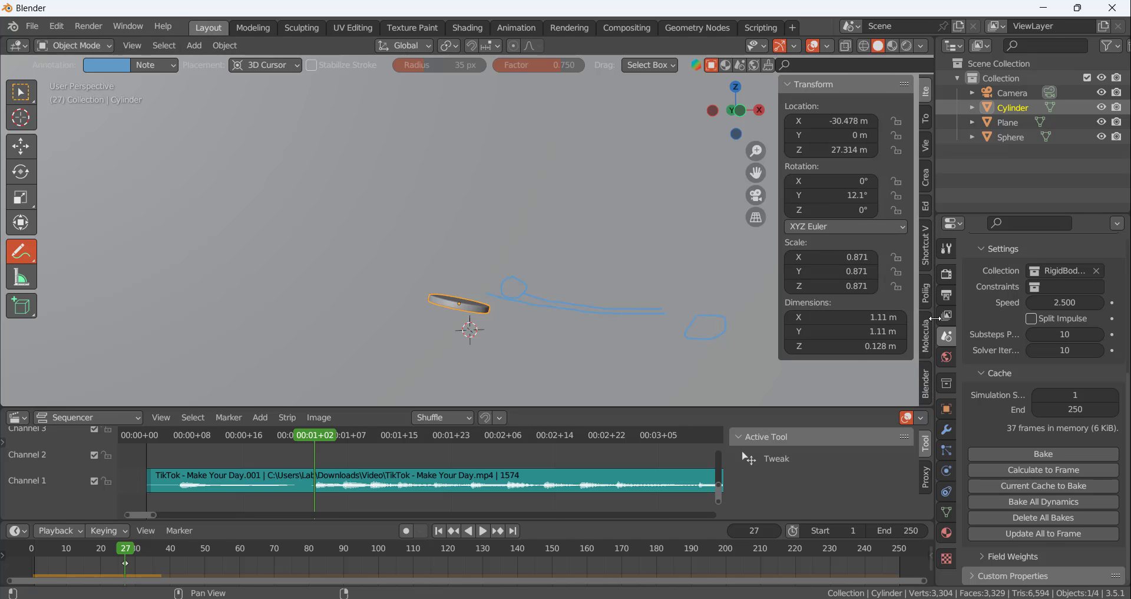
left_click(926, 209)
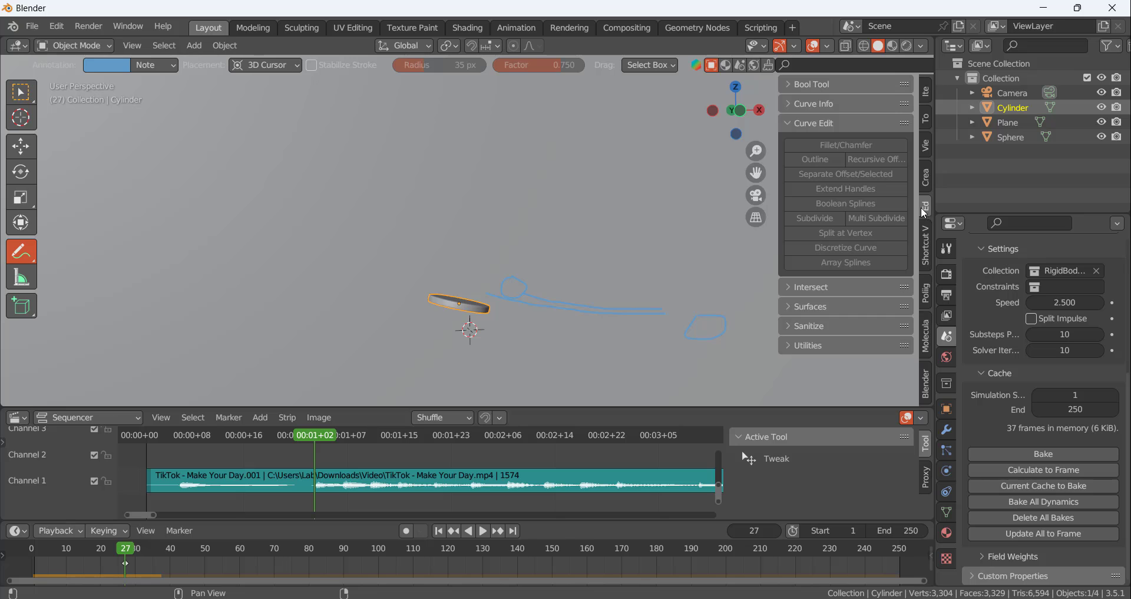
left_click(926, 146)
scroll(883, 307, "down", 4)
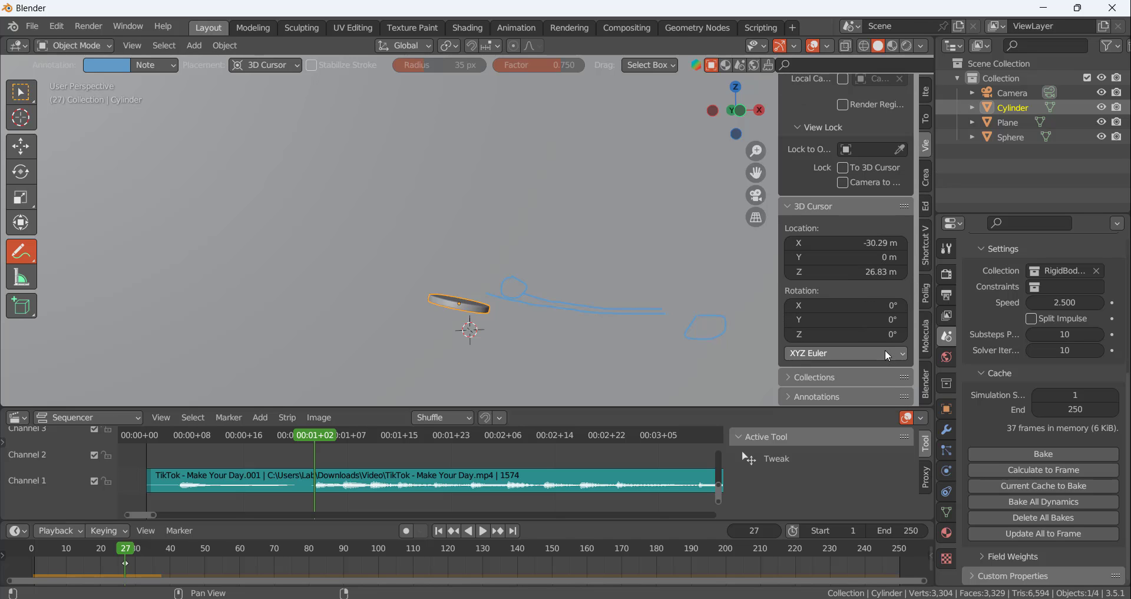
scroll(803, 400, "down", 4)
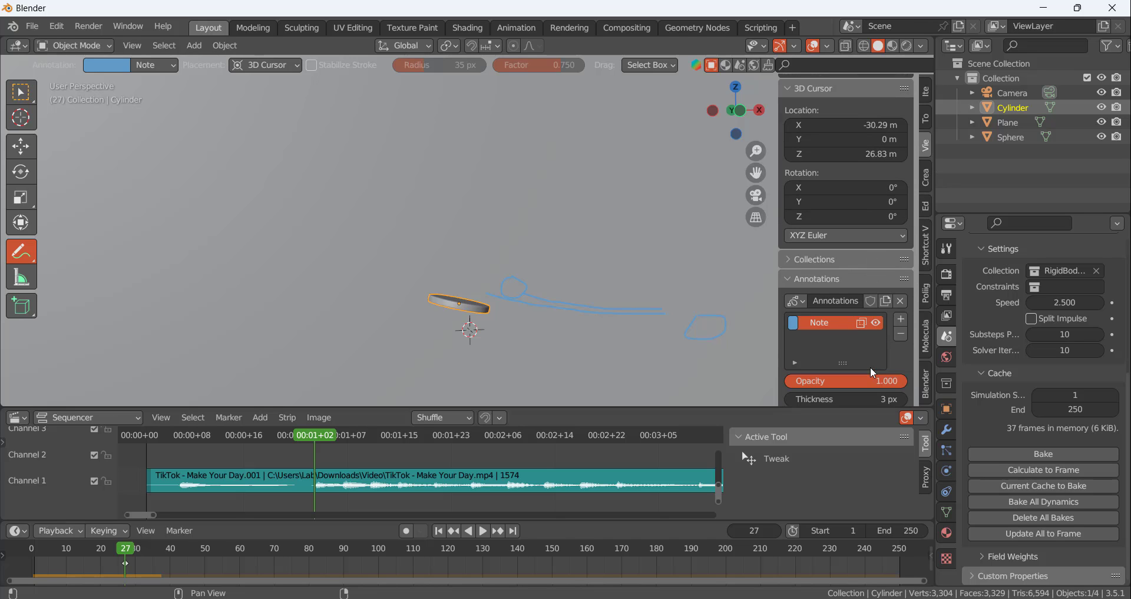
left_click(905, 306)
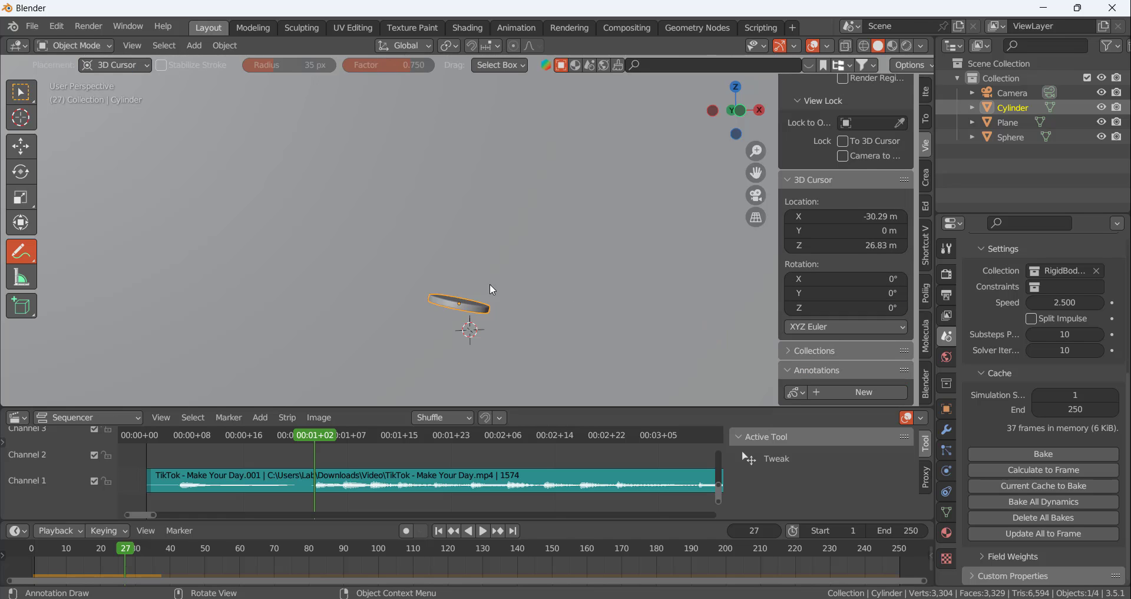
left_click(20, 92)
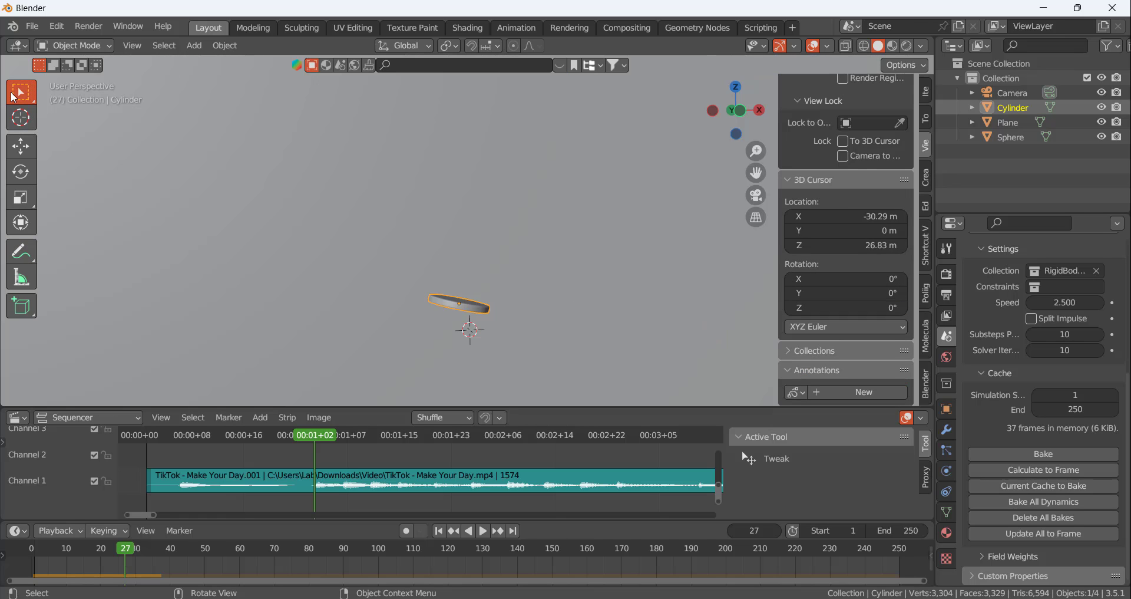
Replay the bounce from frame 1 and reduce the disc's rigid body bounciness to 0.515
left_click(439, 531)
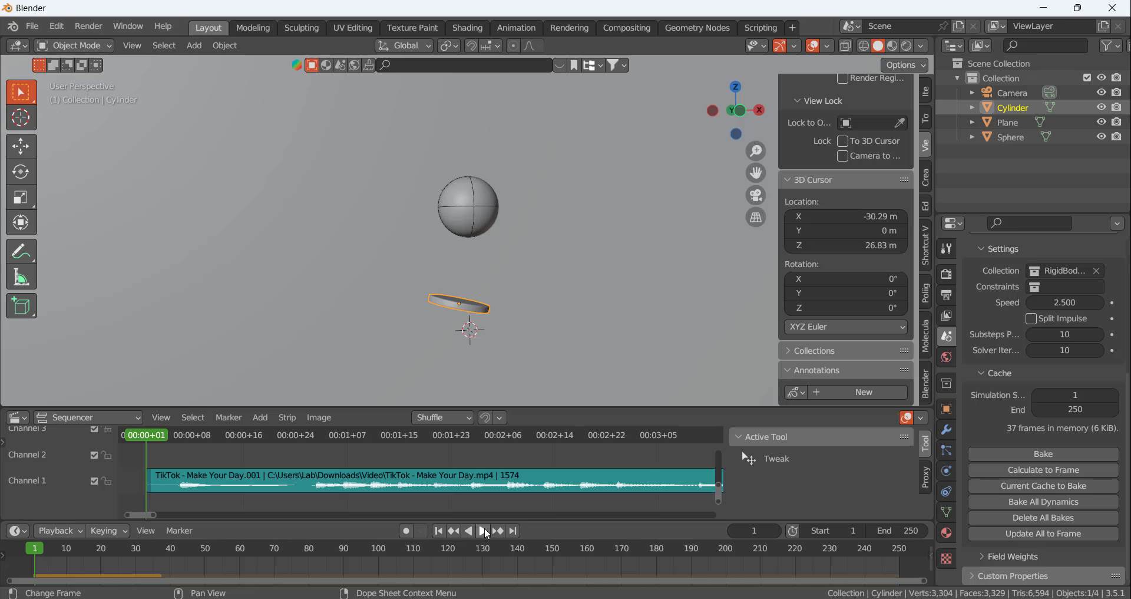
left_click(483, 531)
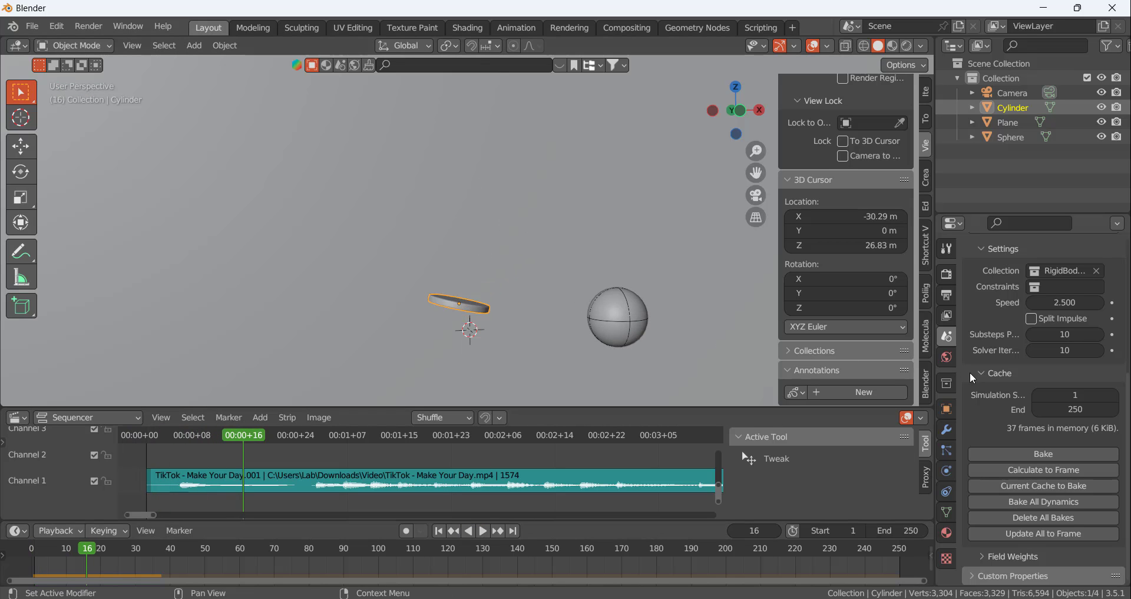
left_click(946, 472)
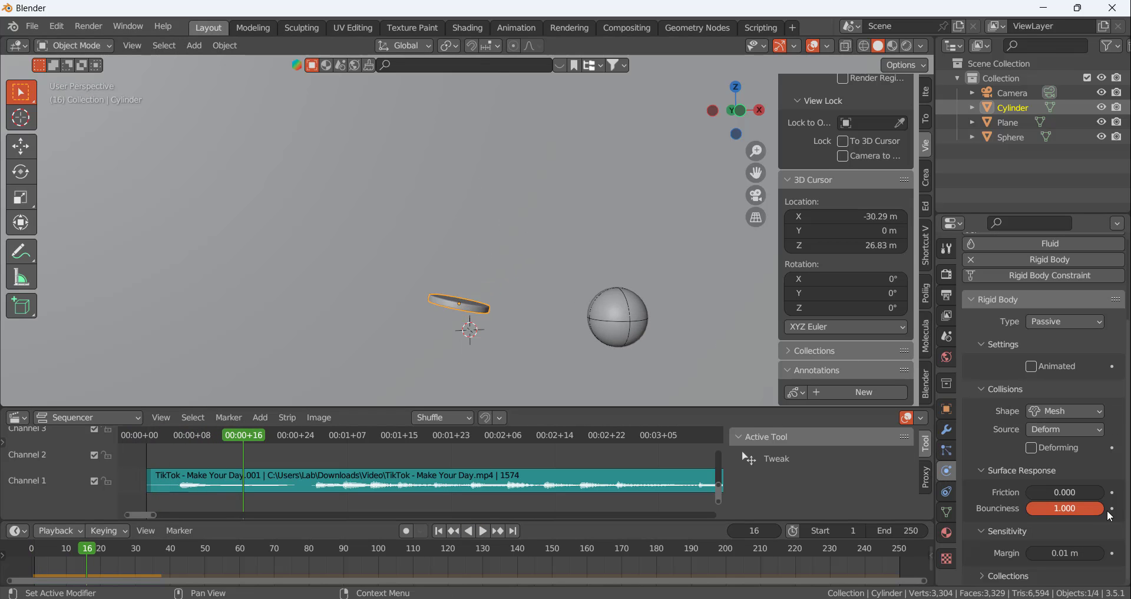
left_click_drag(1100, 509, 1064, 508)
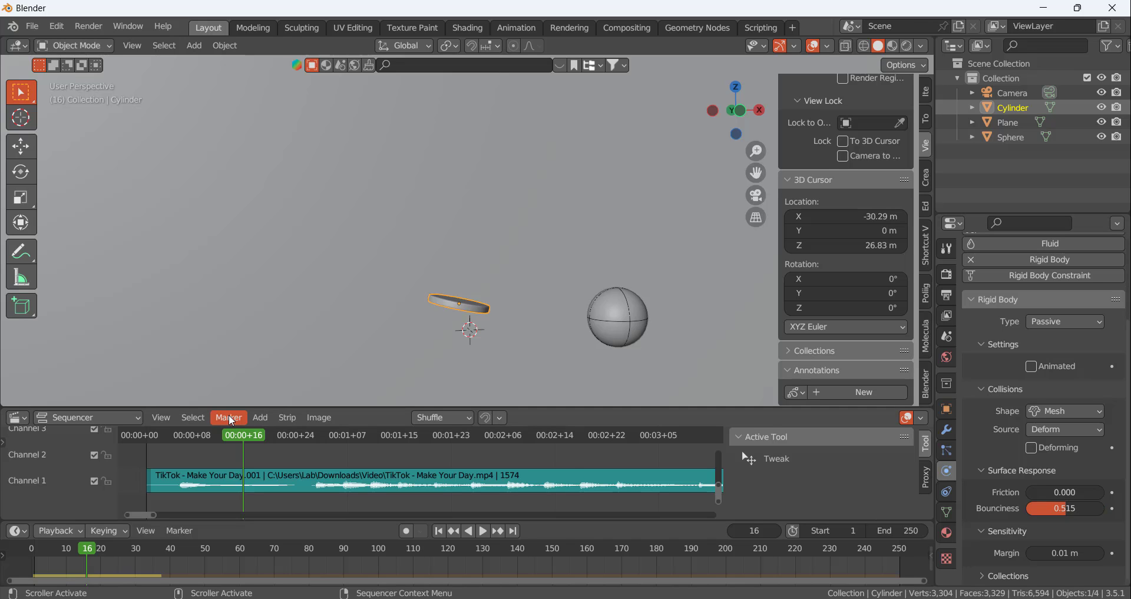
Go to frame 27, recalculate the rigid body cache up to it, and return to frame 1
left_click_drag(243, 439, 313, 441)
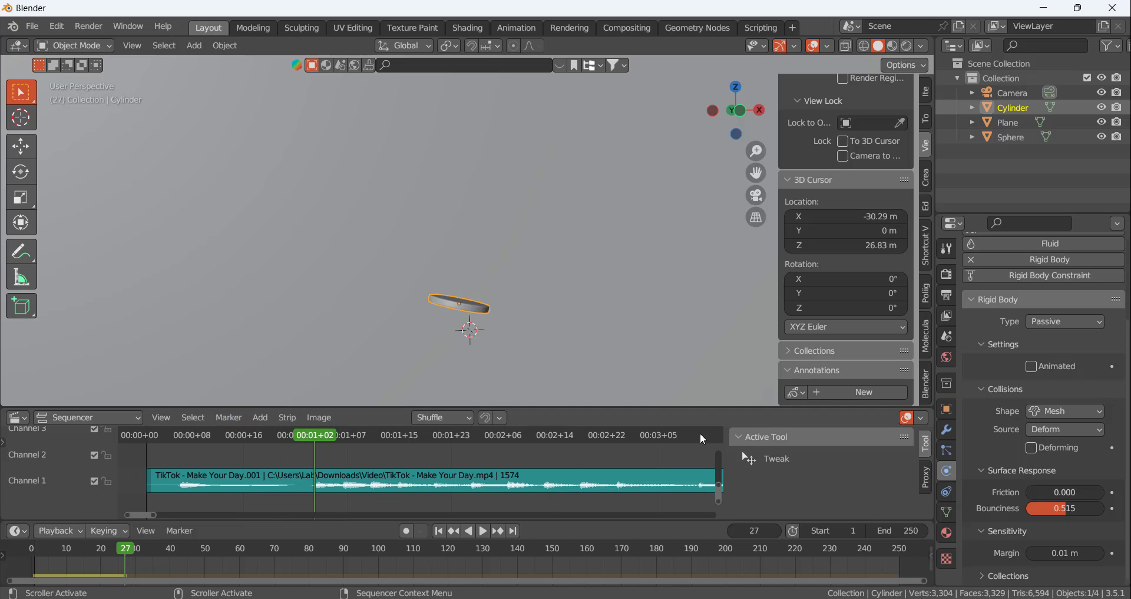
scroll(1109, 444, "up", 5)
left_click(947, 337)
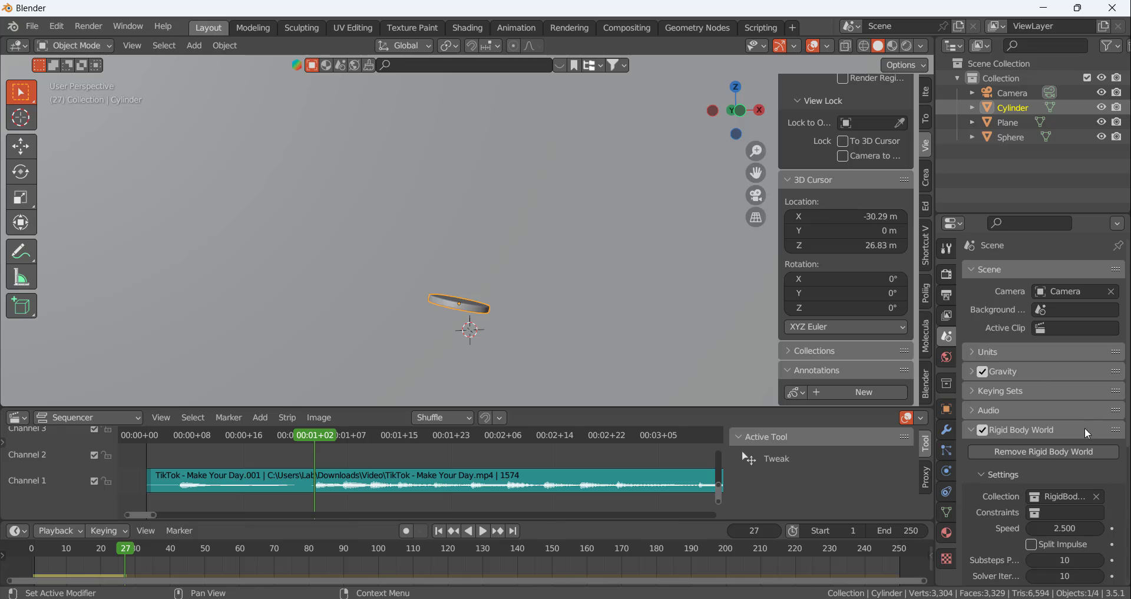
scroll(1045, 493, "down", 3)
scroll(1045, 493, "down", 5)
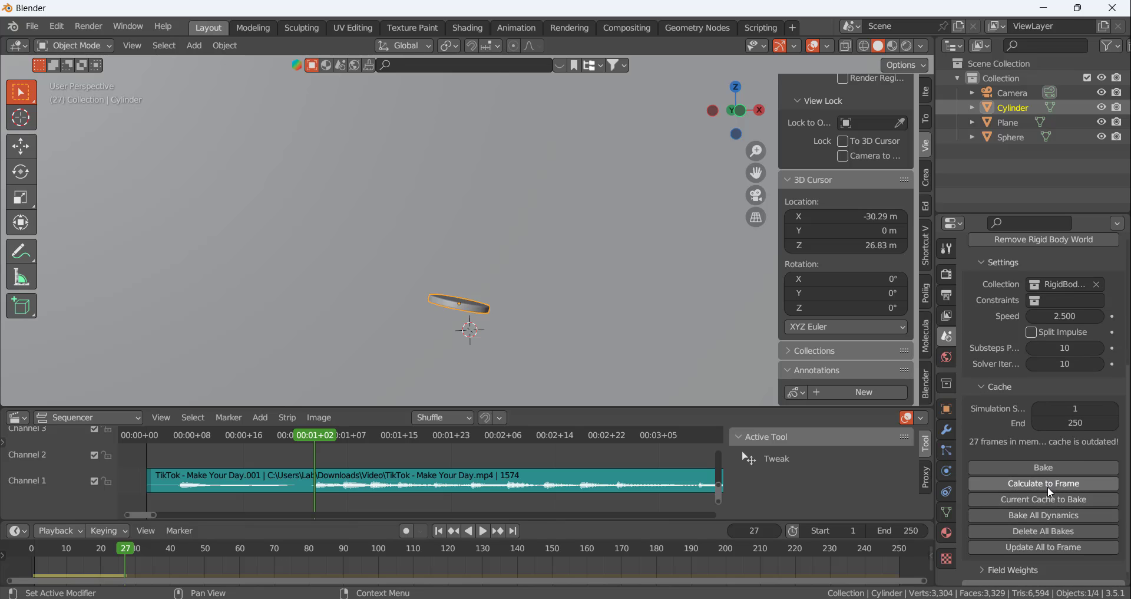
left_click(1048, 484)
left_click(439, 531)
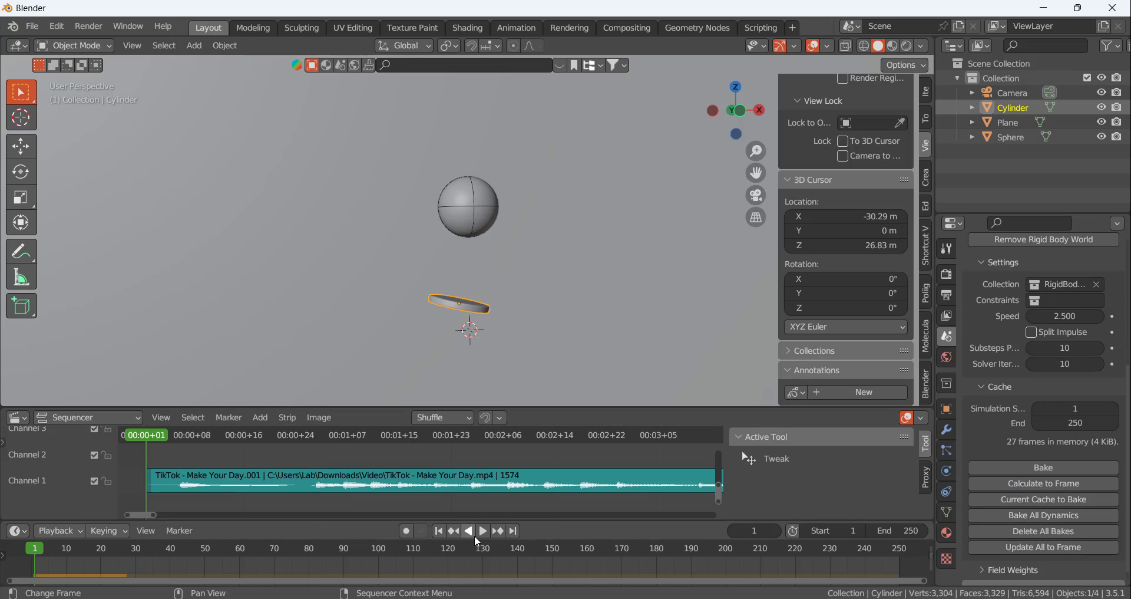
Play the reduced-bounciness simulation twice, check how the sphere rebounds from the disc, rewind to frame 1, and select the backdrop plane
left_click(483, 531)
left_click(484, 531)
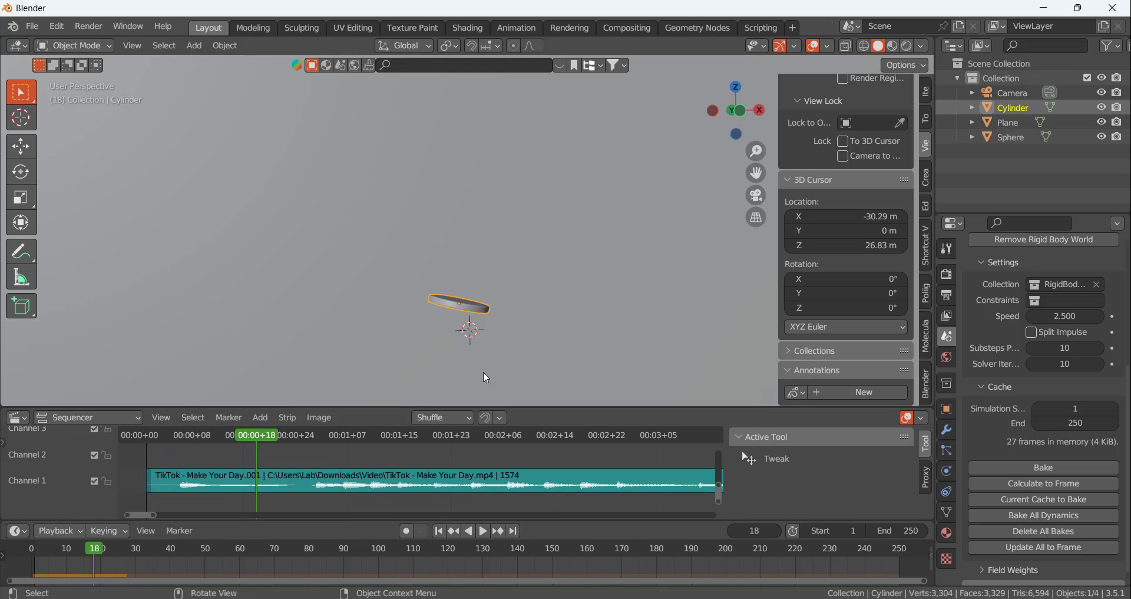
left_click(439, 530)
left_click(485, 532)
left_click(484, 531)
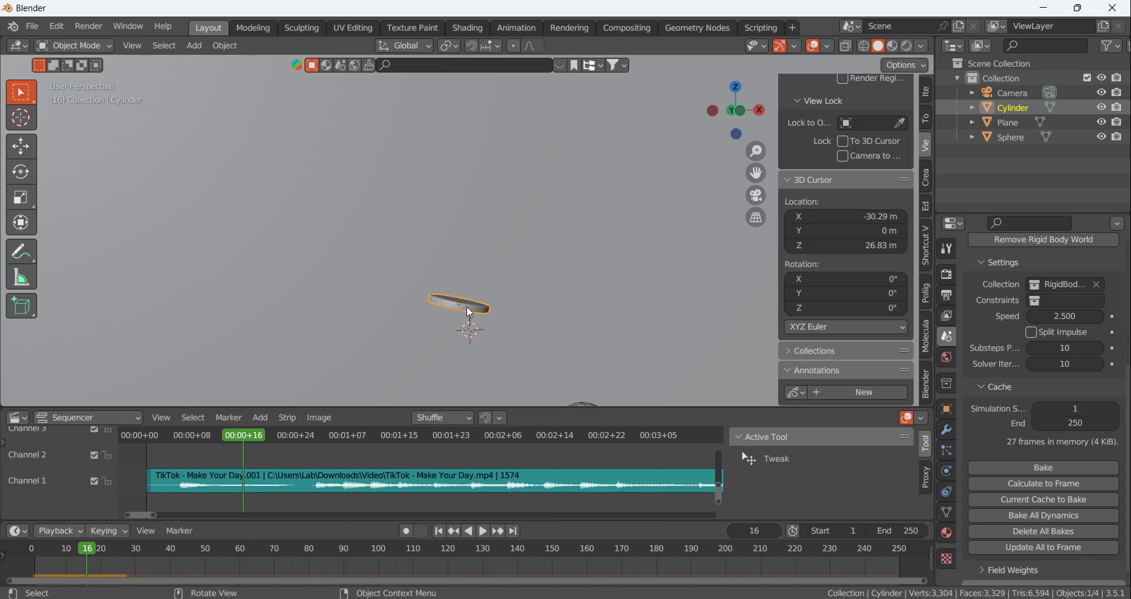
mouse_move(493, 337)
middle_mouse_down()
mouse_move(522, 360)
mouse_move(508, 341)
middle_mouse_up()
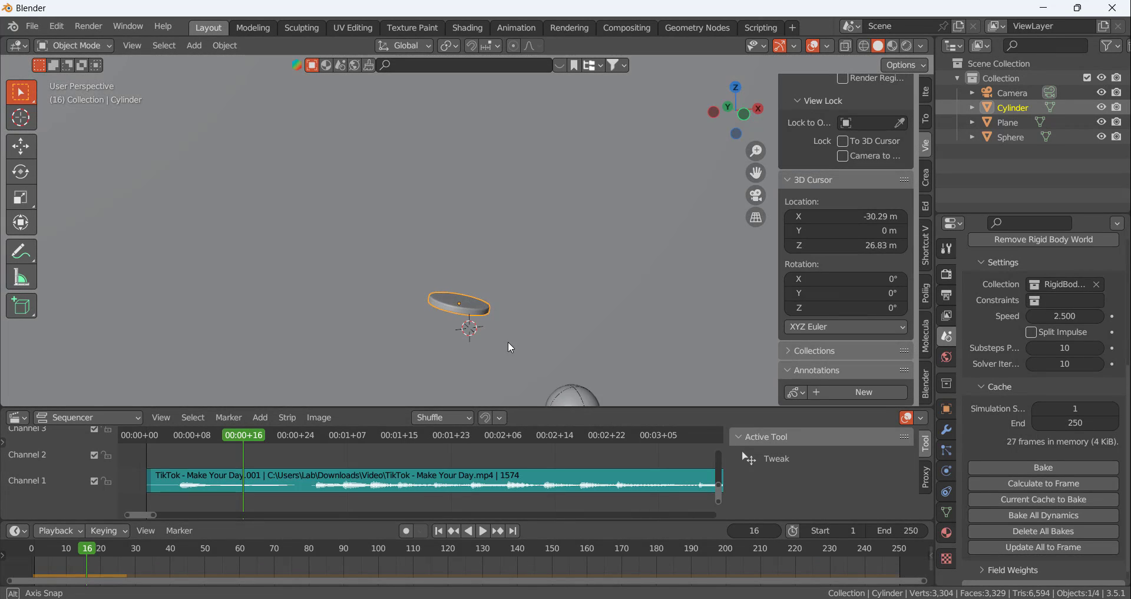
left_click(439, 531)
left_click(522, 295)
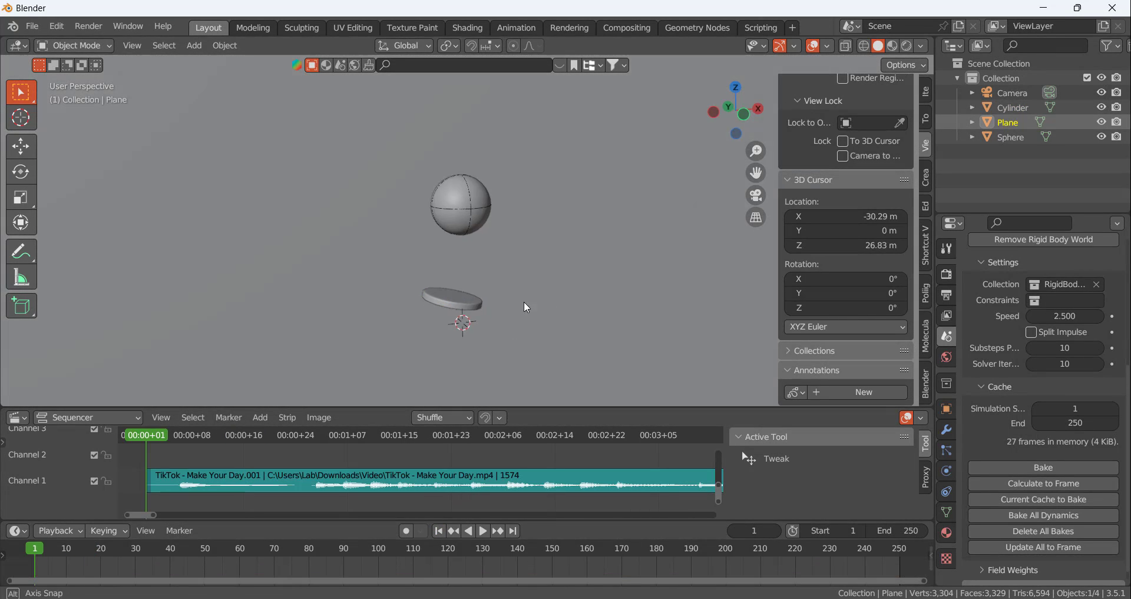
Add a NURBS path curve at the 3D cursor beneath the tilted disc
middle_click_drag(522, 303, 513, 303)
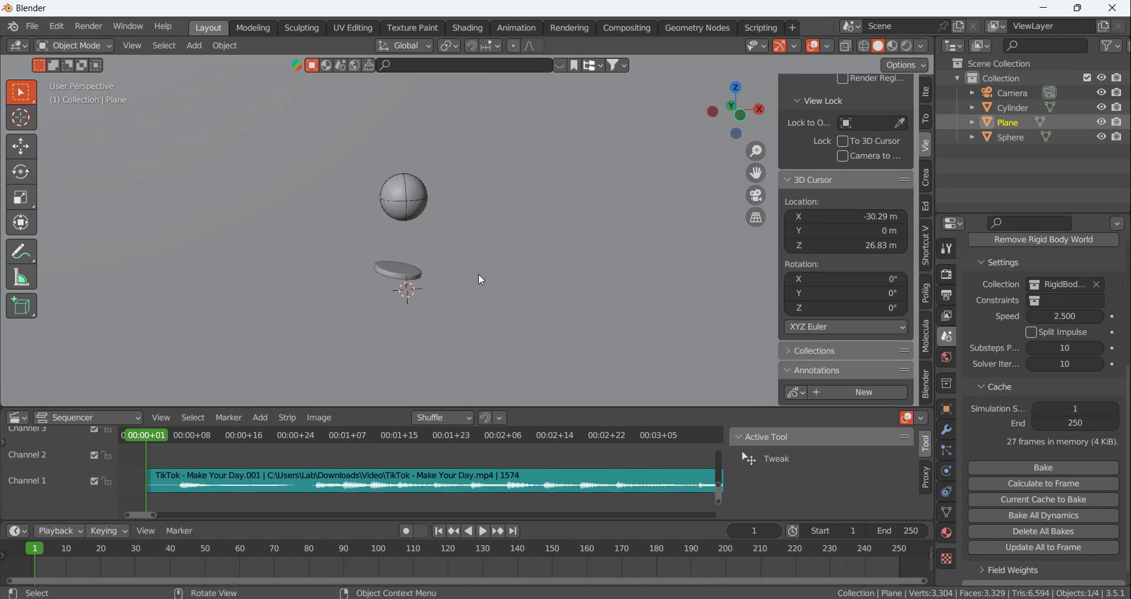
key("shift+a")
mouse_move(472, 289)
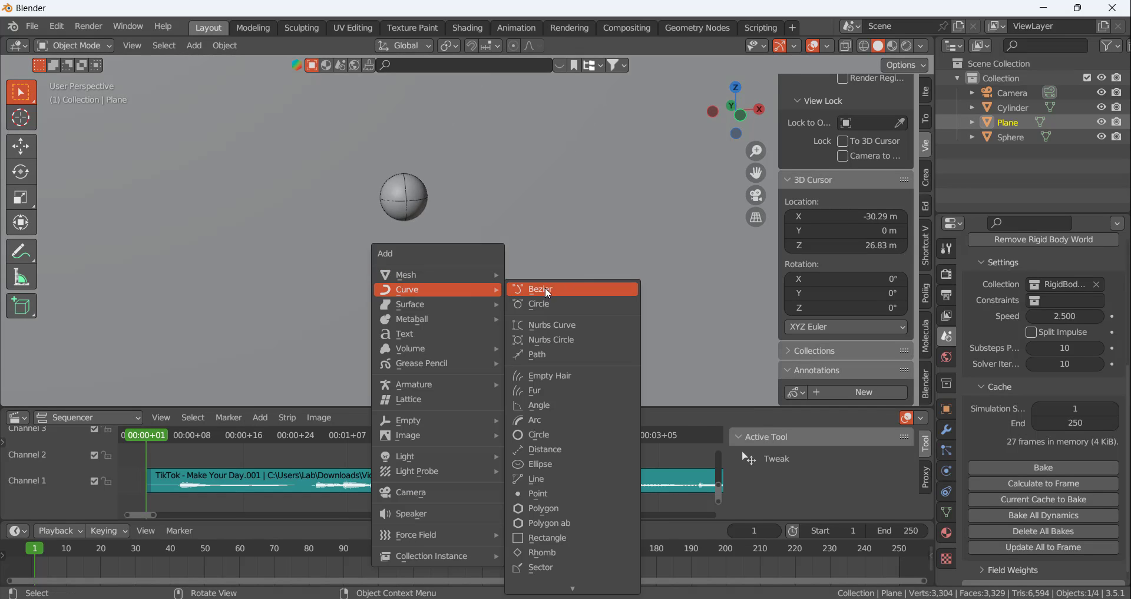
left_click(555, 354)
mouse_move(470, 273)
middle_mouse_down()
mouse_move(434, 285)
mouse_move(459, 261)
middle_mouse_up()
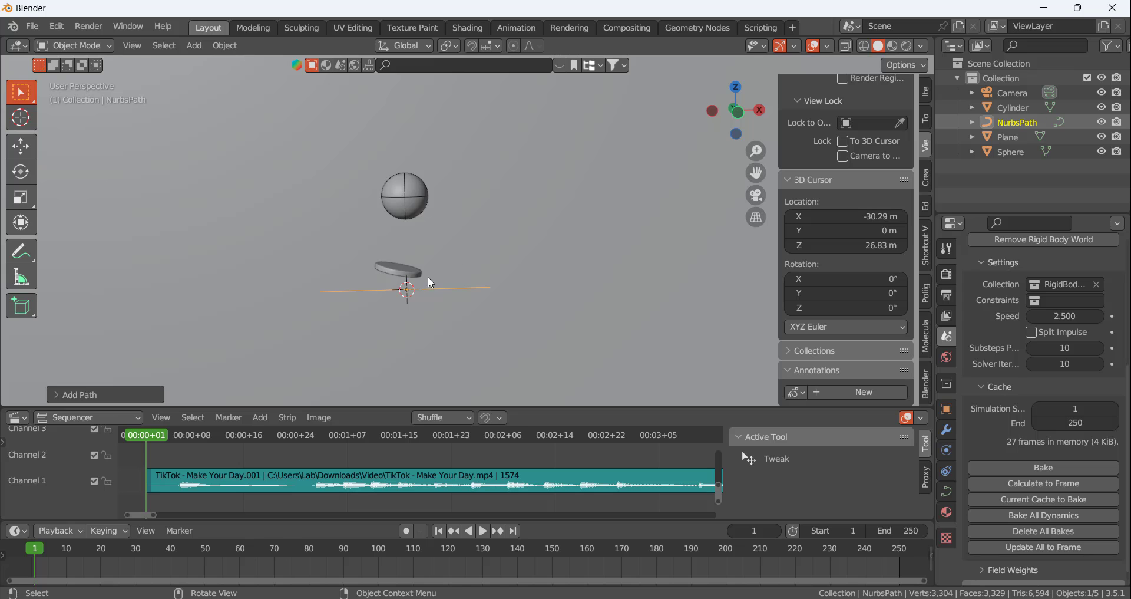
mouse_move(433, 289)
middle_mouse_down()
mouse_move(413, 347)
mouse_move(390, 362)
mouse_move(408, 330)
mouse_move(450, 301)
mouse_move(435, 306)
mouse_move(429, 283)
middle_mouse_up()
With proportional editing on, lower the path's middle control point along Z in front view so the curve sags slightly, and return to Object Mode
key("Tab")
key("KP_1")
scroll(429, 284, "up", 3)
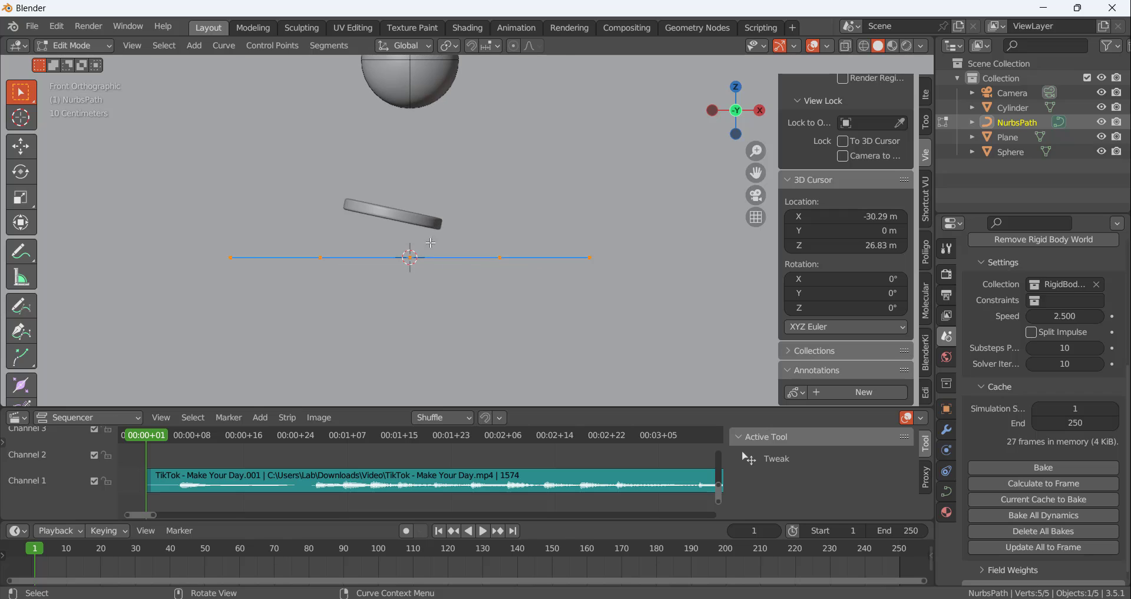
left_click(513, 46)
left_click(412, 257)
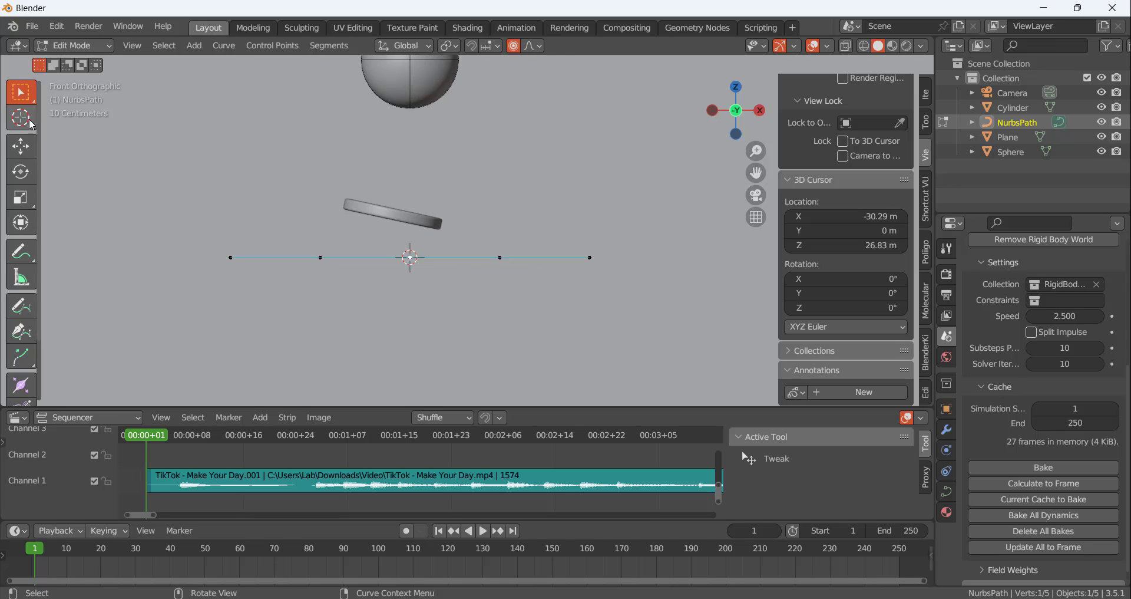
left_click(20, 146)
left_click_drag(410, 199, 488, 290)
scroll(412, 227, "down", 5)
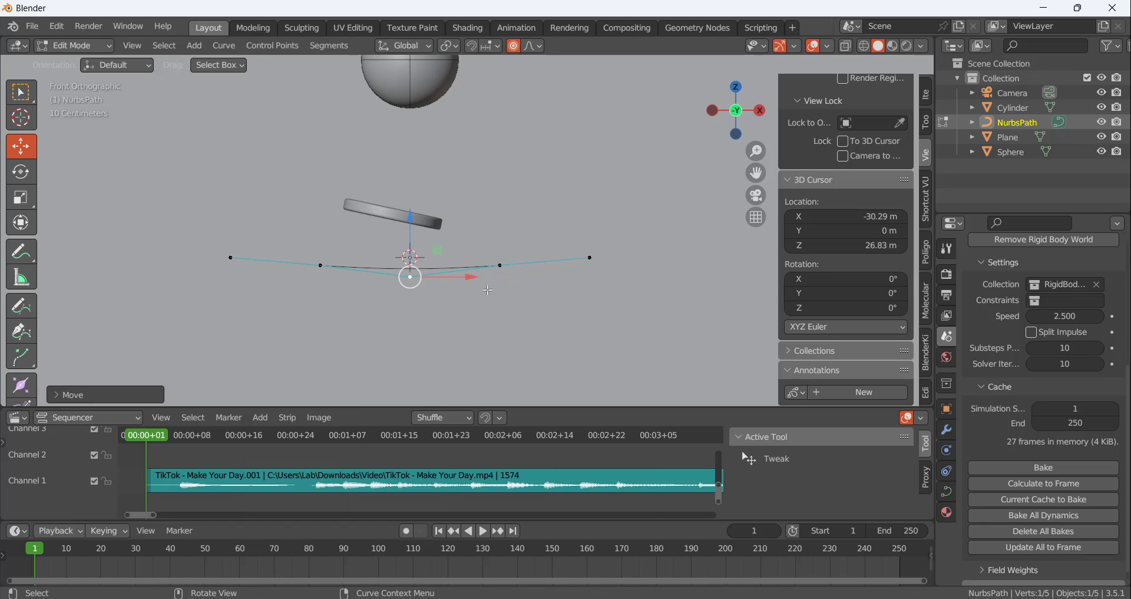
left_click(495, 308)
middle_click_drag(489, 274, 465, 277)
scroll(512, 270, "down", 7)
scroll(521, 271, "up", 5)
key("Tab")
Give the path a round bevel with a depth of 0.1 m, making it a tube
left_click(947, 491)
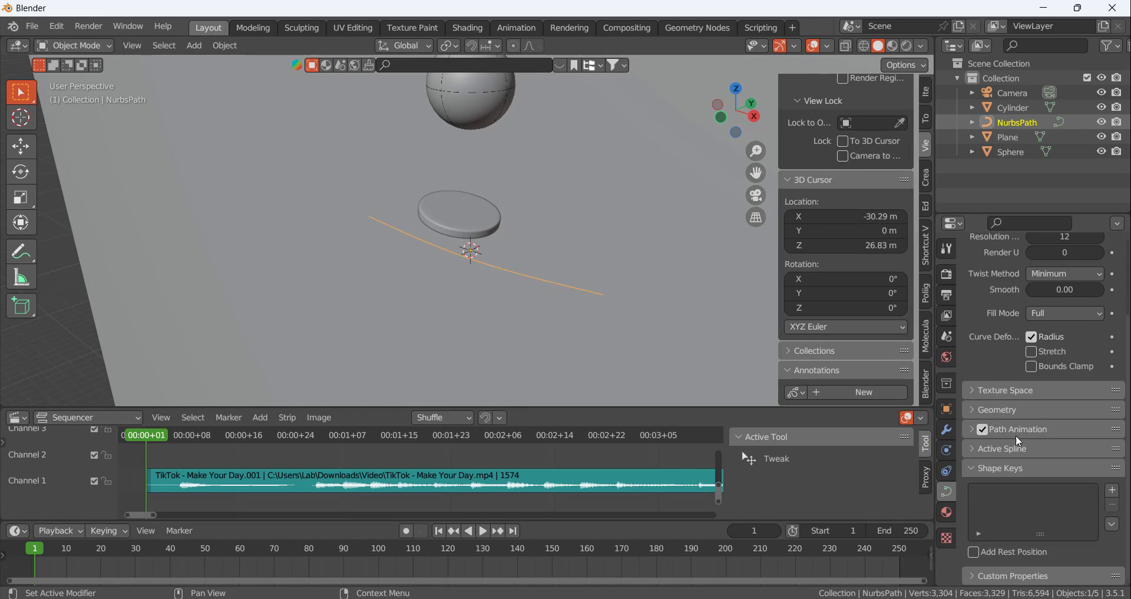
left_click(975, 409)
scroll(1004, 451, "down", 4)
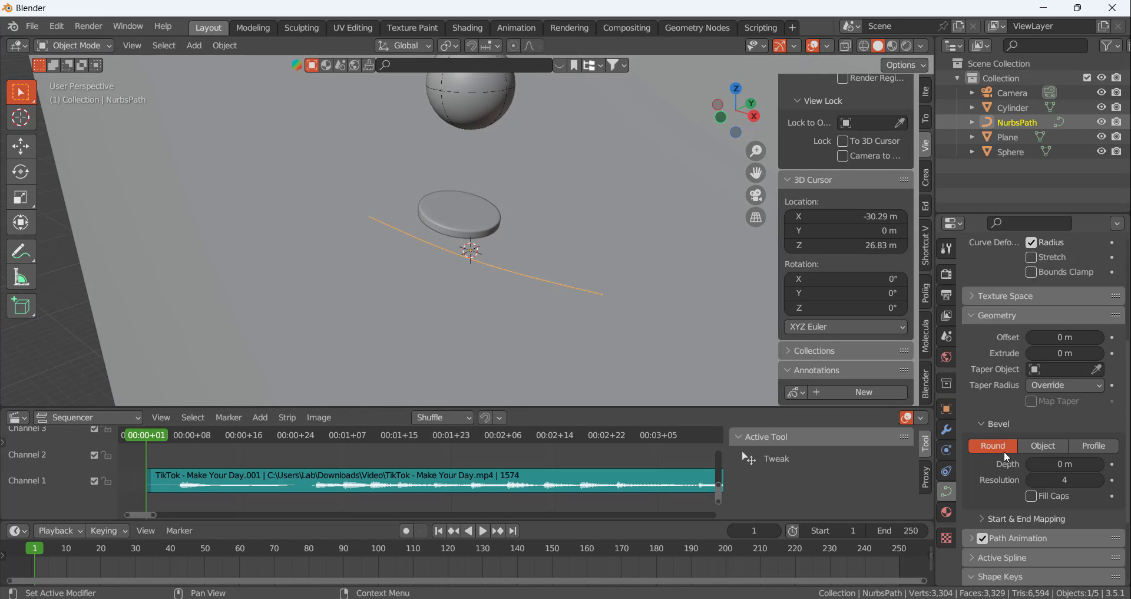
mouse_move(1055, 464)
left_mouse_down()
mouse_move(1096, 463)
mouse_move(1059, 464)
left_mouse_up()
middle_click_drag(644, 318, 613, 283)
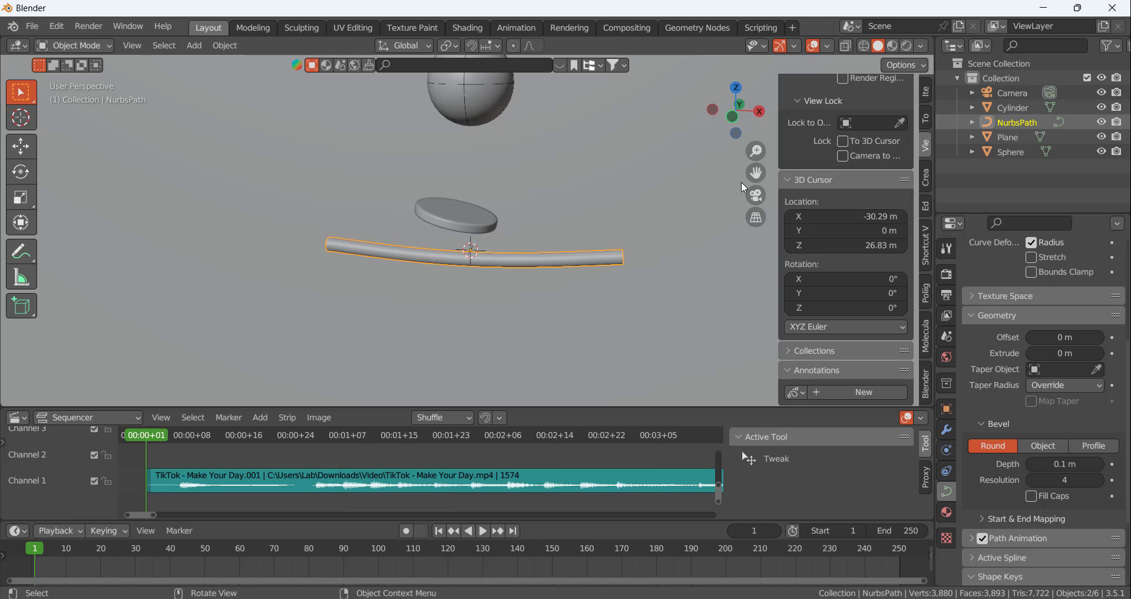
middle_click_drag(532, 201, 509, 196)
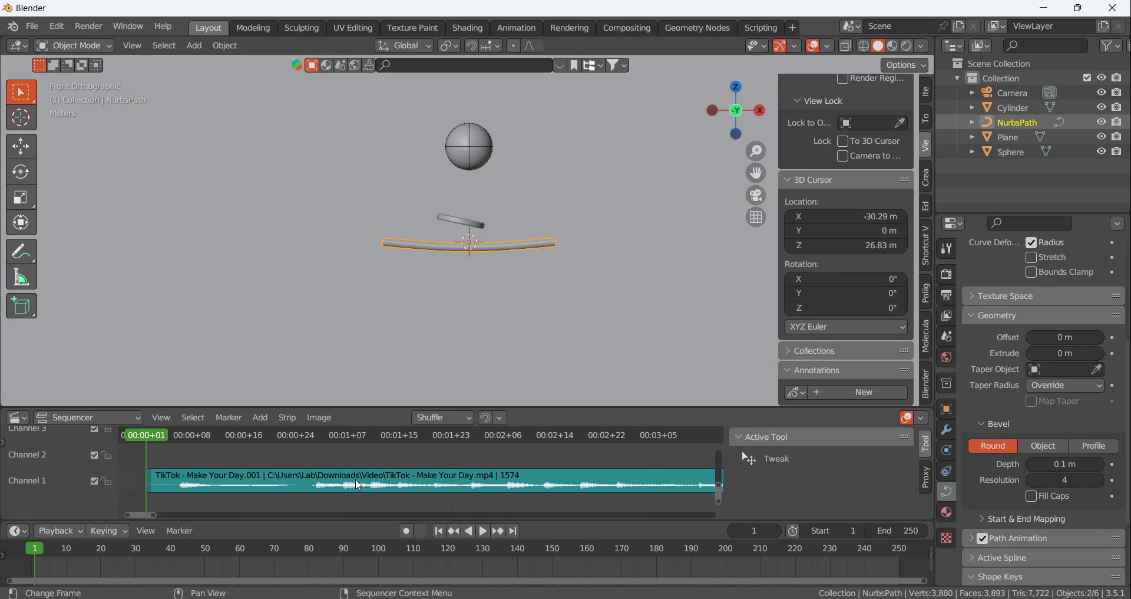
Go to frame 10 and move the tube along X and Z so it starts beside the disc's lower edge, under the sphere
left_click_drag(150, 434, 207, 432)
scroll(499, 259, "up", 3)
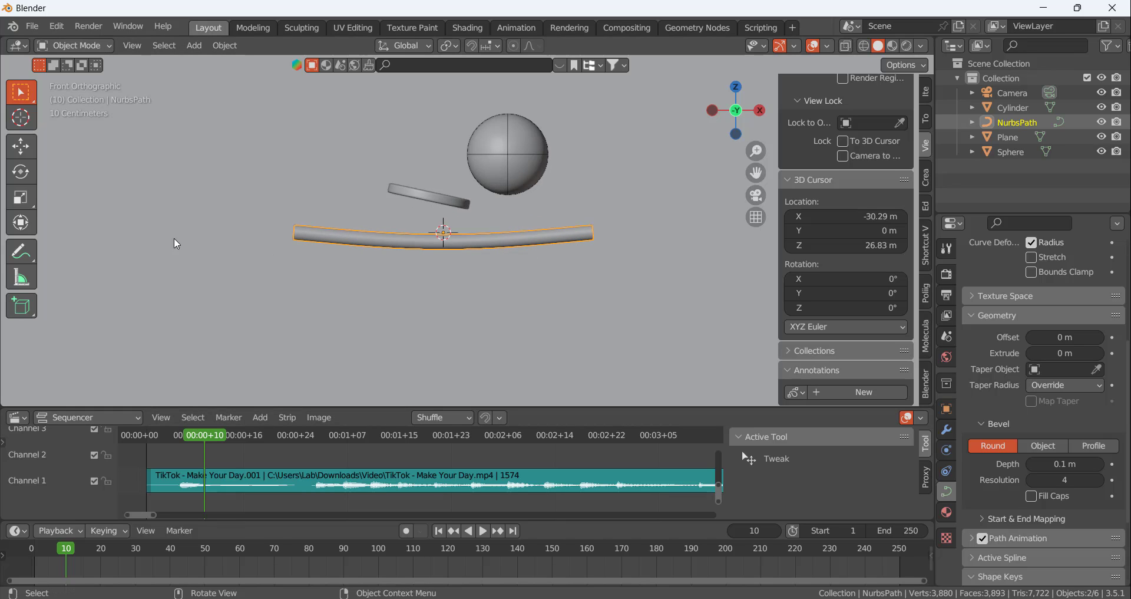
left_click(21, 146)
left_click_drag(508, 238, 692, 238)
left_click_drag(630, 171, 630, 156)
left_click_drag(684, 217, 680, 217)
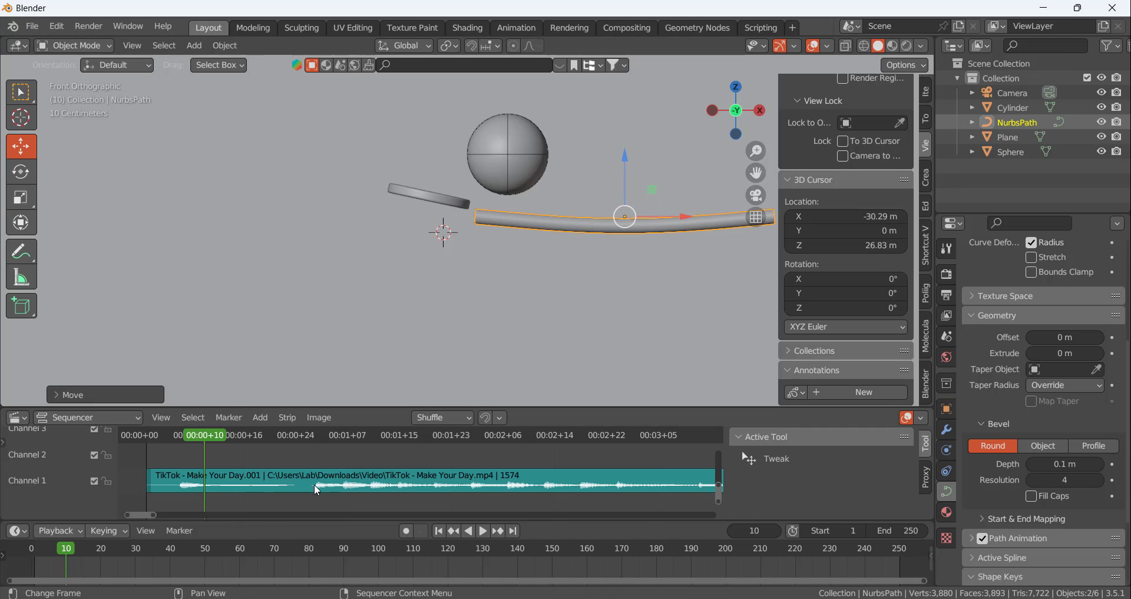
scroll(338, 288, "down", 4)
scroll(535, 258, "up", 3)
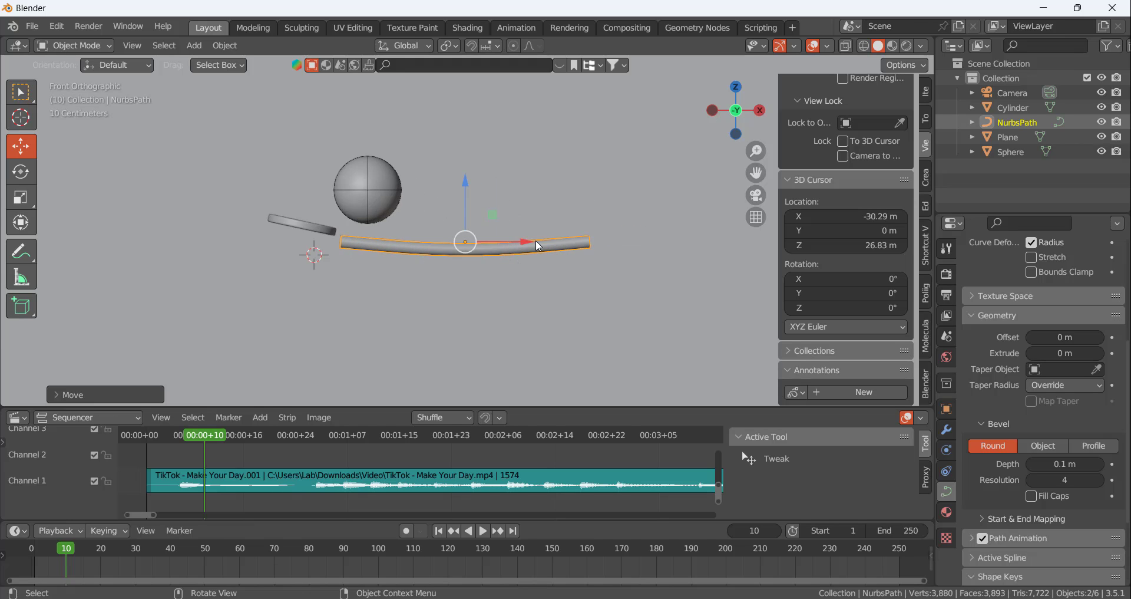
Tilt the tube in front view so it slopes down away from the disc, and lower it slightly
key("r")
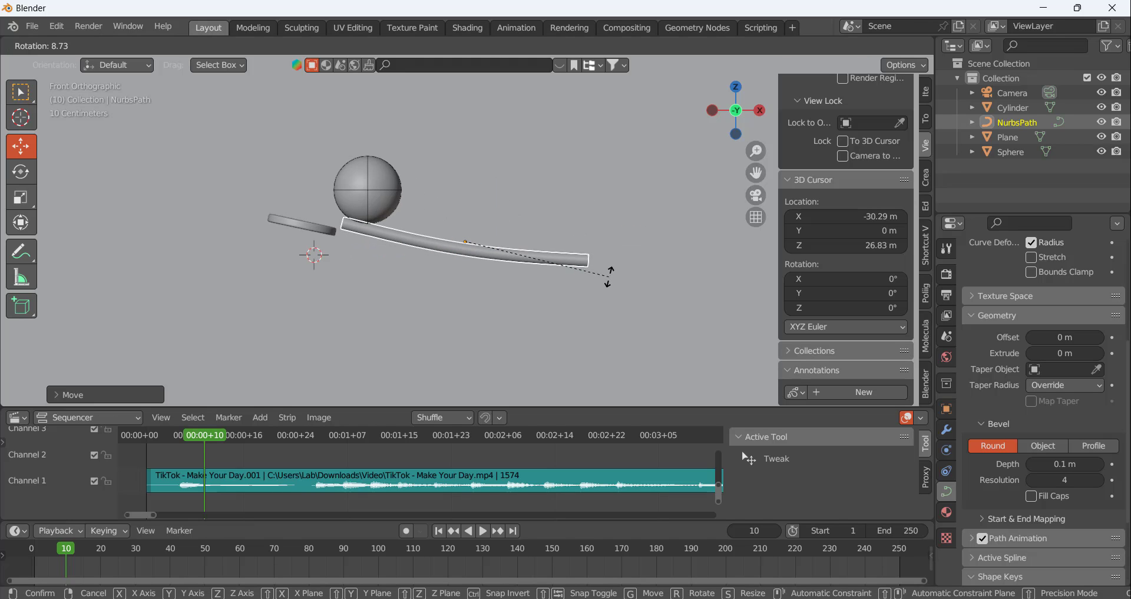
left_click(610, 273)
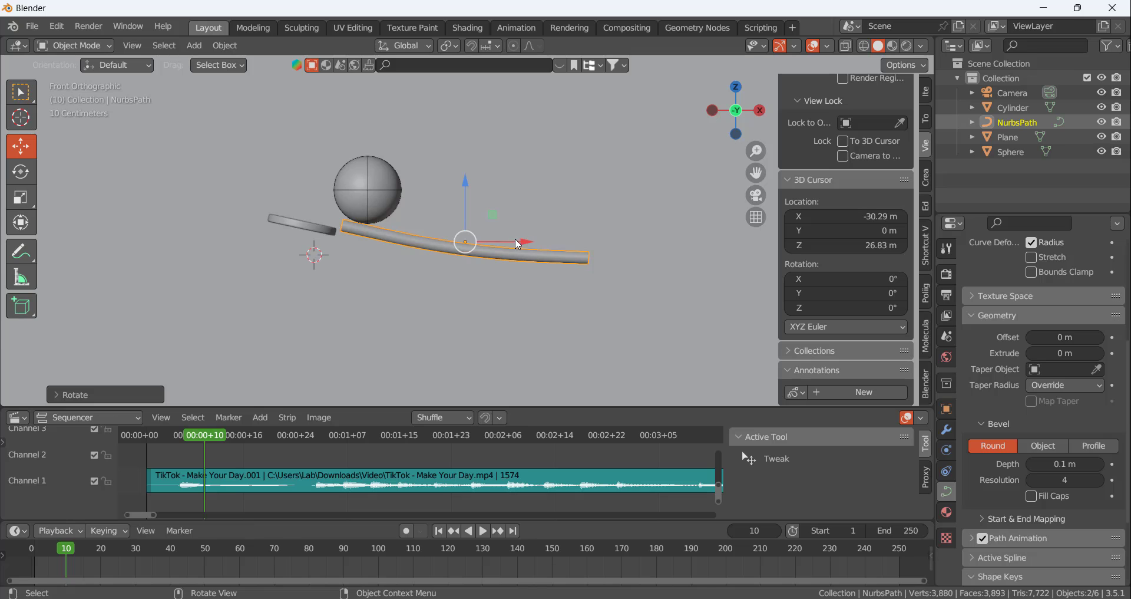
left_click(516, 241)
left_click_drag(468, 186, 469, 191)
Delete the control point at the tube's far end to shorten it
key("Tab")
left_click(588, 263)
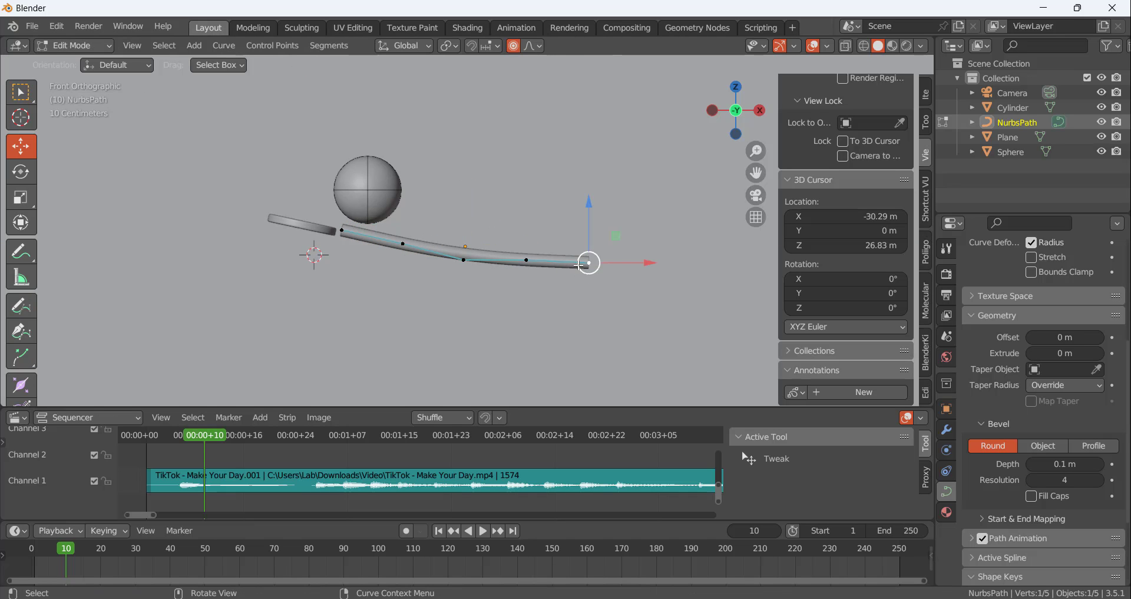
key("x")
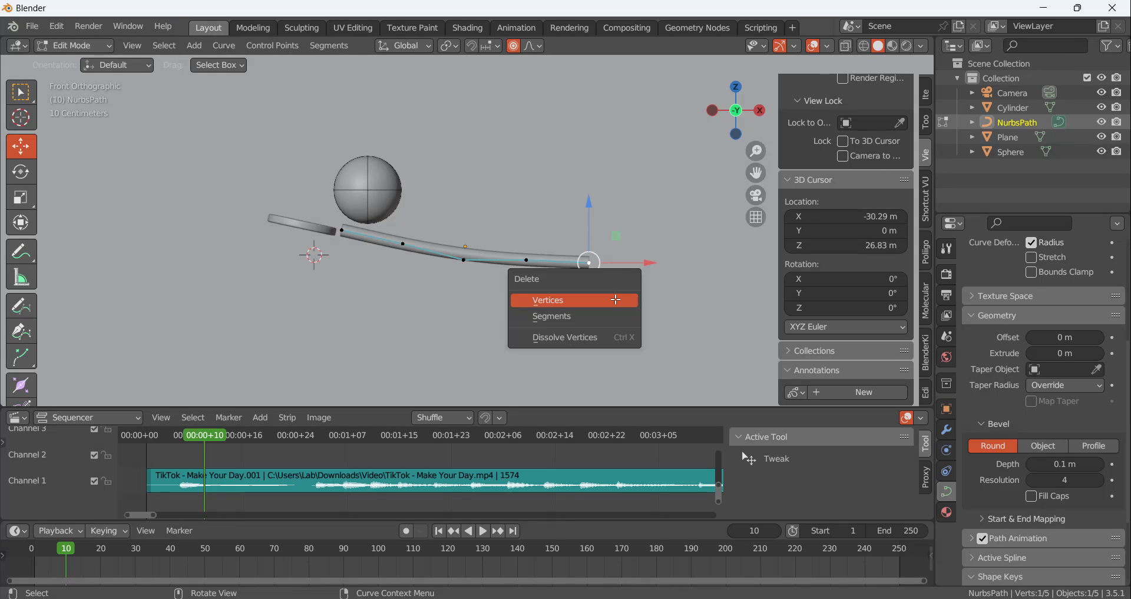
left_click(615, 299)
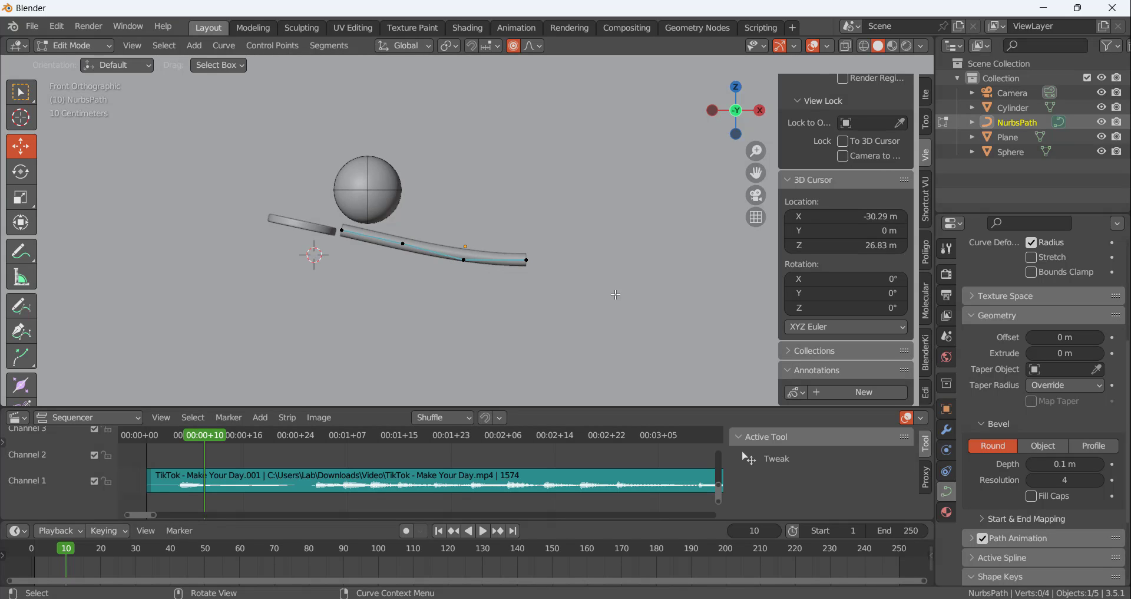
Lower the tube's second control point along Z with proportional editing to steepen the curve near the disc, and return to Object Mode
left_click(403, 243)
key("g")
key("z")
scroll(406, 194, "up", 4)
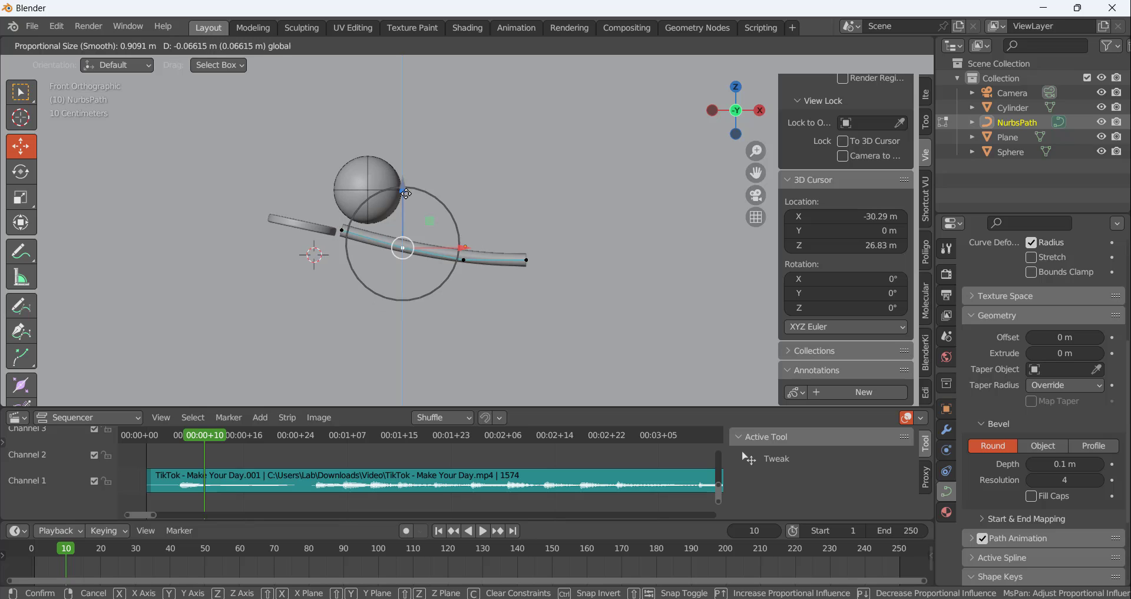
left_click(409, 202)
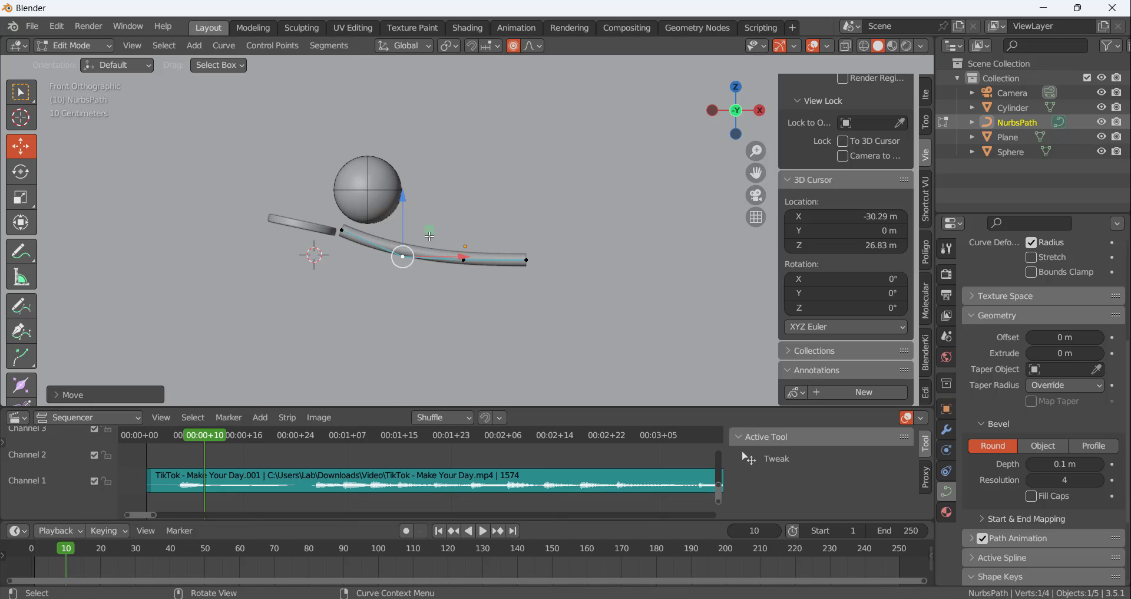
left_click(464, 260)
key("Tab")
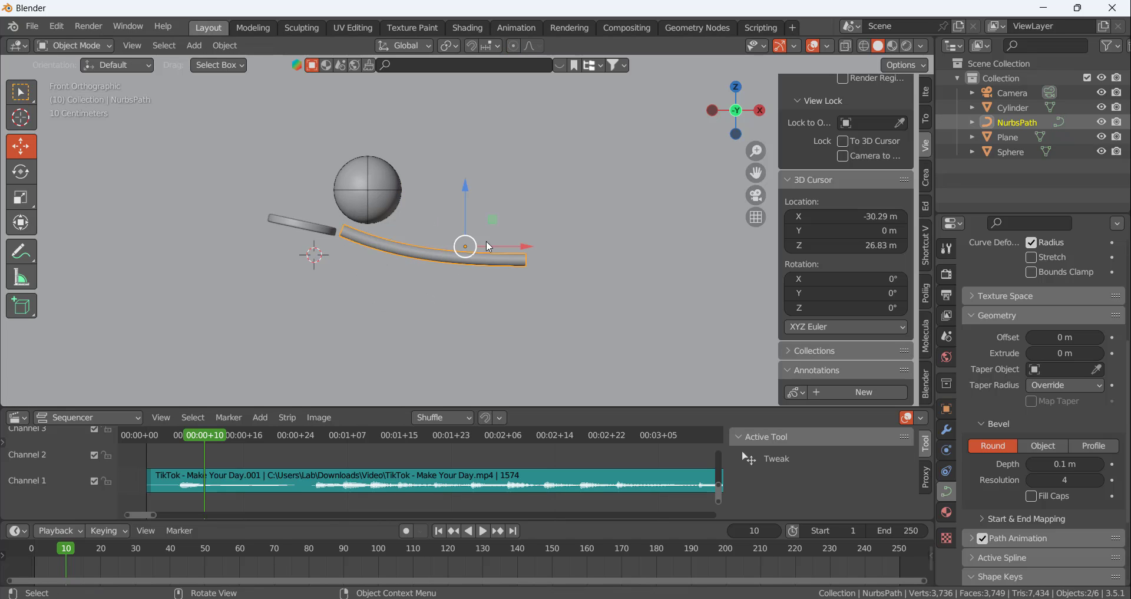
Nudge the tube along X and Z so its upper end sits just beside the disc and below the sphere
left_click_drag(528, 247, 538, 246)
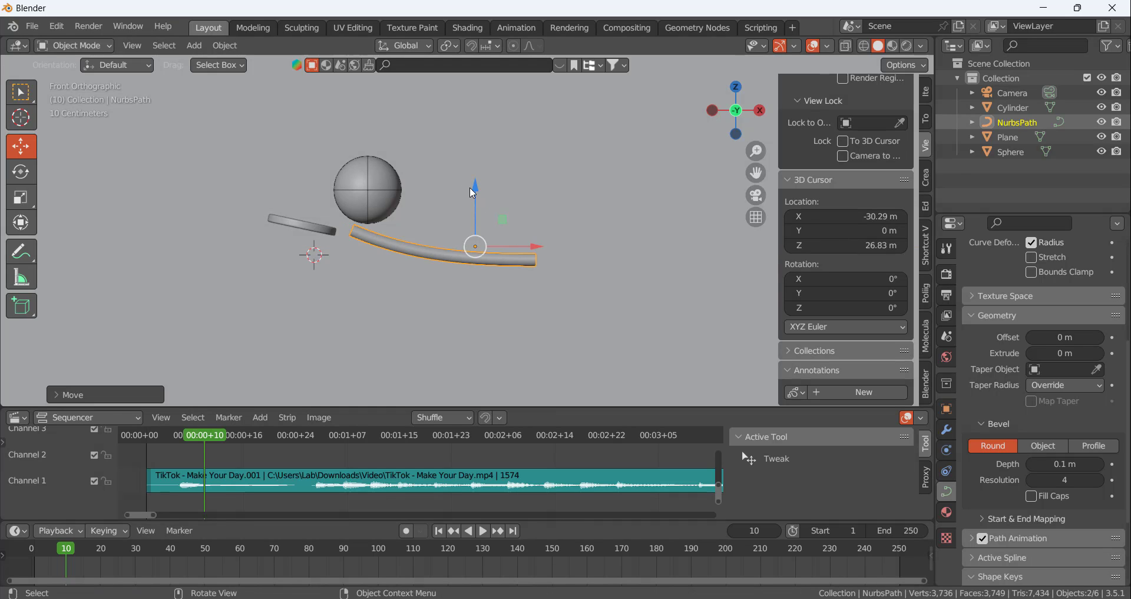
left_click_drag(471, 189, 471, 196)
left_click_drag(532, 252, 526, 252)
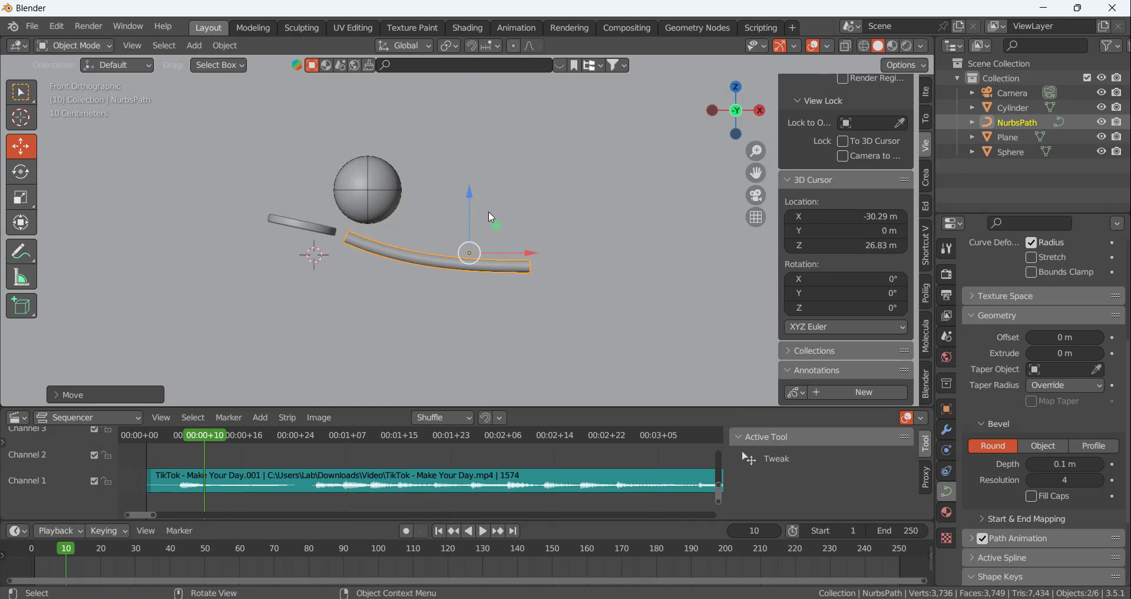
left_click_drag(470, 201, 469, 196)
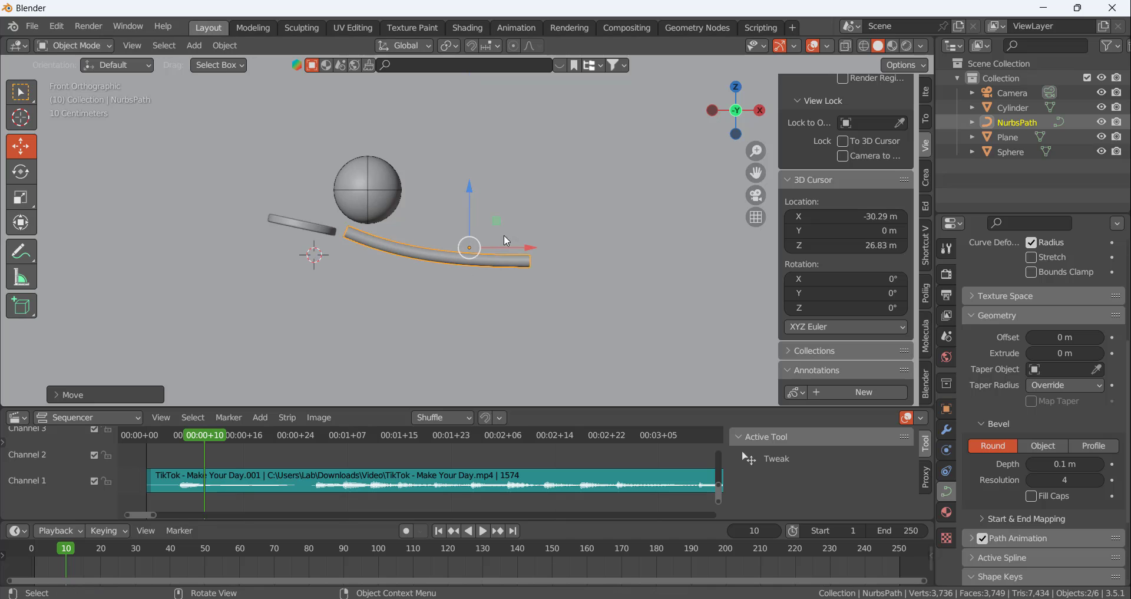
left_click_drag(520, 246, 521, 247)
scroll(492, 215, "up", 4)
Shift the tube along Y so it runs to one side of the sphere's centre, away from the backdrop plane
middle_click_drag(483, 221, 310, 246)
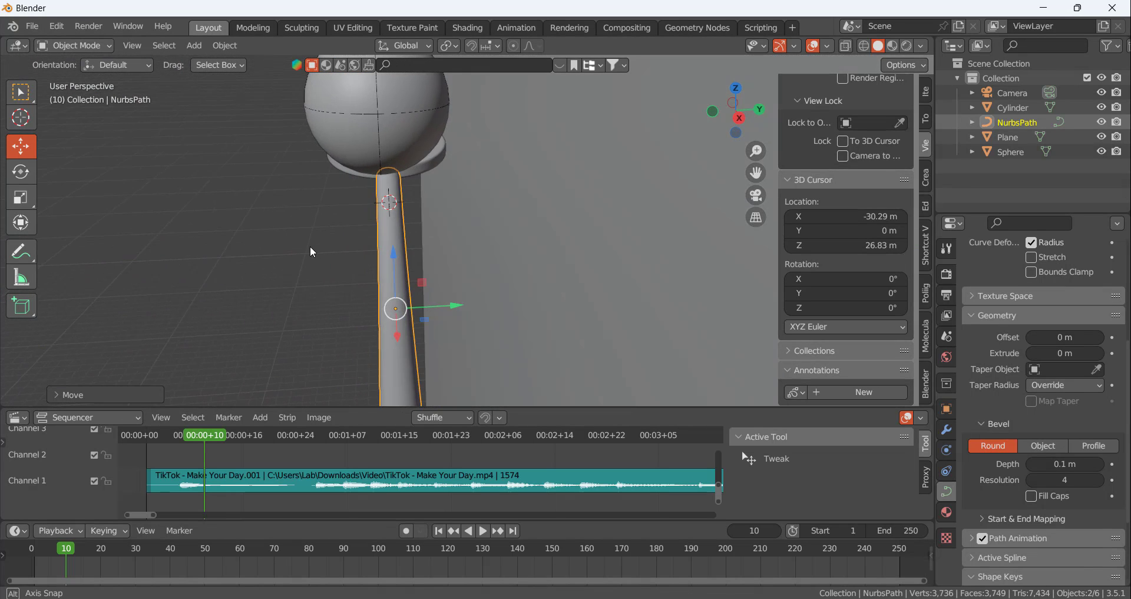
left_click_drag(443, 306, 370, 304)
scroll(433, 219, "down", 3)
scroll(429, 235, "up", 1)
mouse_move(429, 235)
middle_mouse_down()
mouse_move(437, 188)
mouse_move(500, 186)
mouse_move(674, 266)
mouse_move(391, 254)
mouse_move(426, 229)
mouse_move(444, 246)
middle_mouse_up()
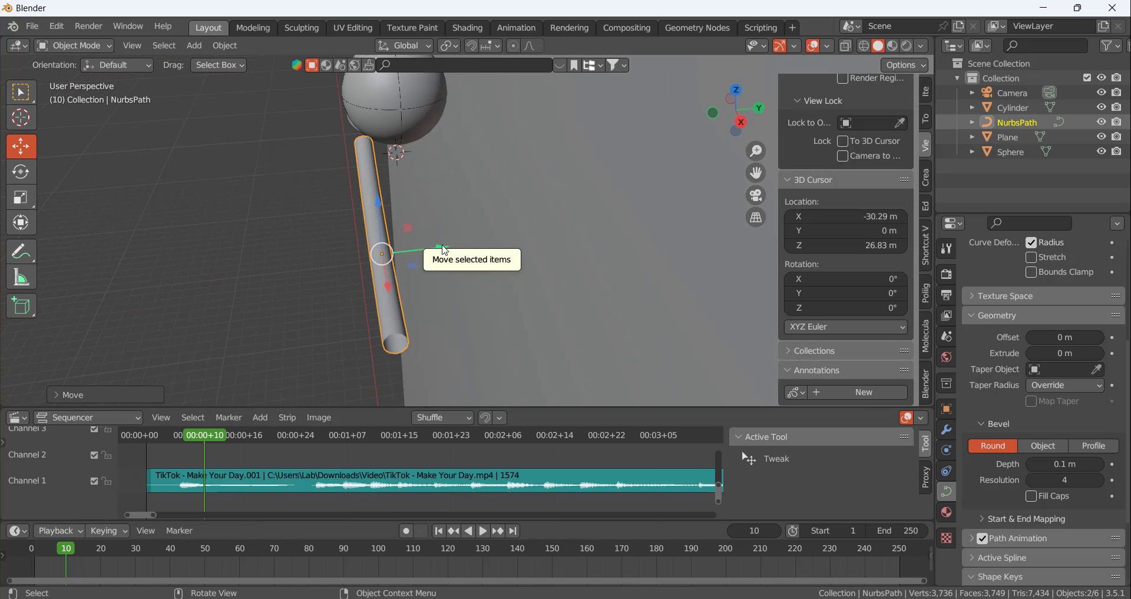
left_click_drag(445, 245, 452, 244)
middle_click_drag(408, 208, 404, 221)
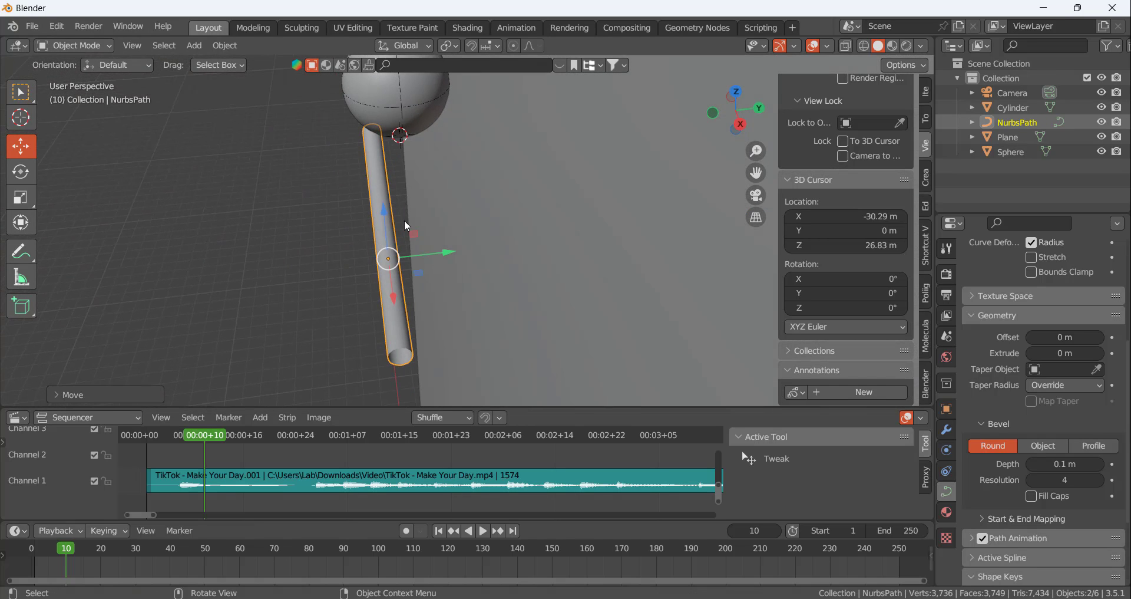
Duplicate all of the tube's control points and offset the copy along Y to form a second parallel rail
key("Tab")
key("a")
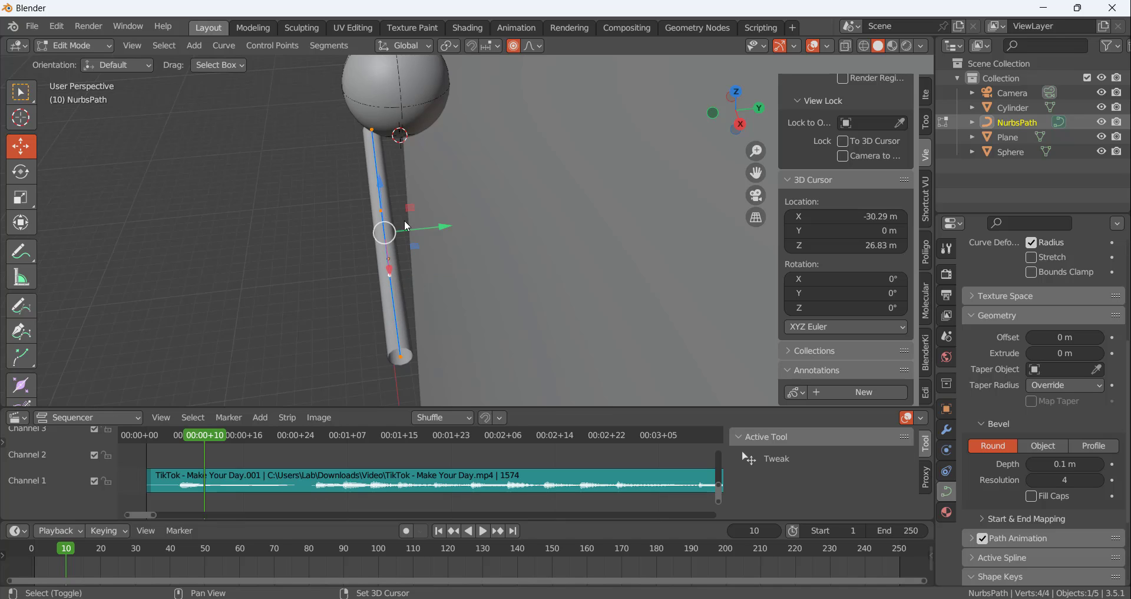
key("shift+d")
right_click(413, 185)
left_click_drag(453, 224, 487, 222)
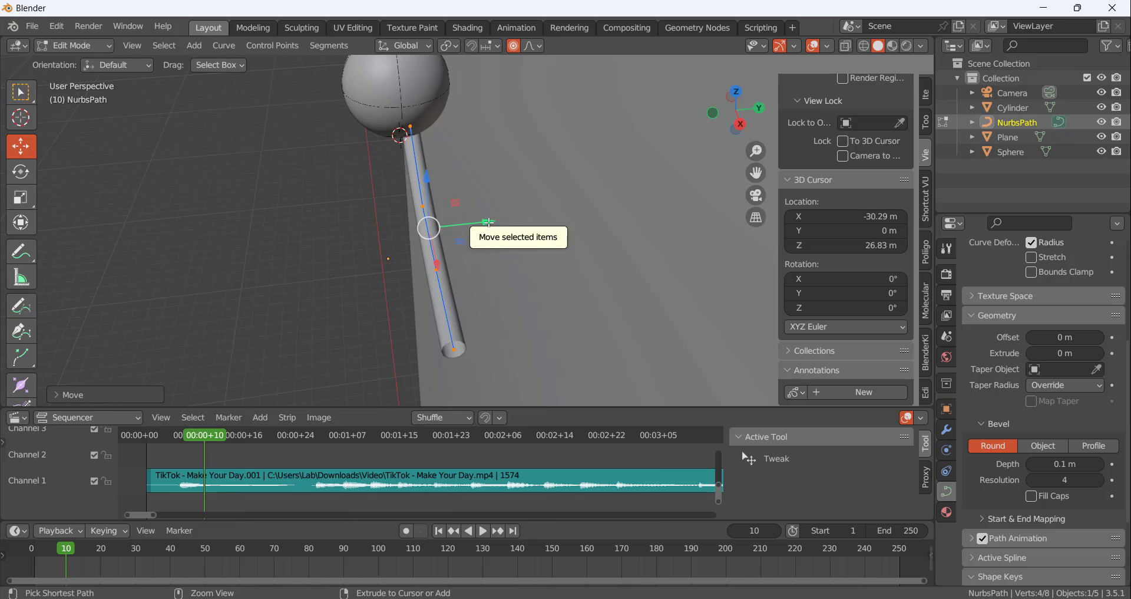
key("ctrl+z")
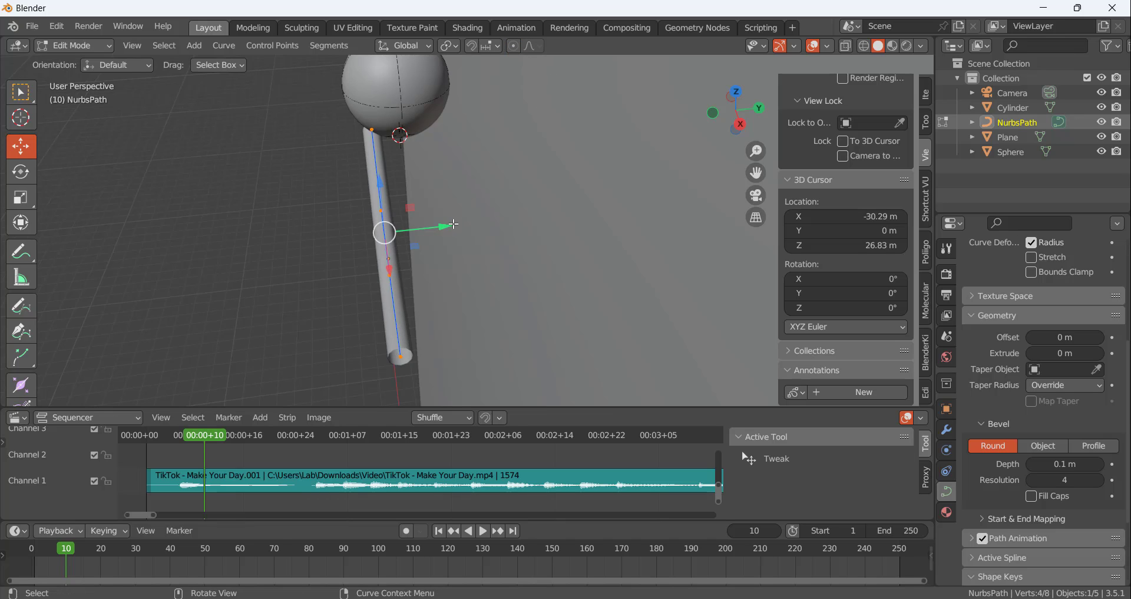
key("shift+d")
key("y")
left_click_drag(502, 220, 517, 219)
Fine-tune the second rail's position along Y so the two rails are spaced to carry the sphere
mouse_move(395, 144)
middle_mouse_down()
mouse_move(367, 131)
mouse_move(390, 78)
mouse_move(416, 142)
middle_mouse_up()
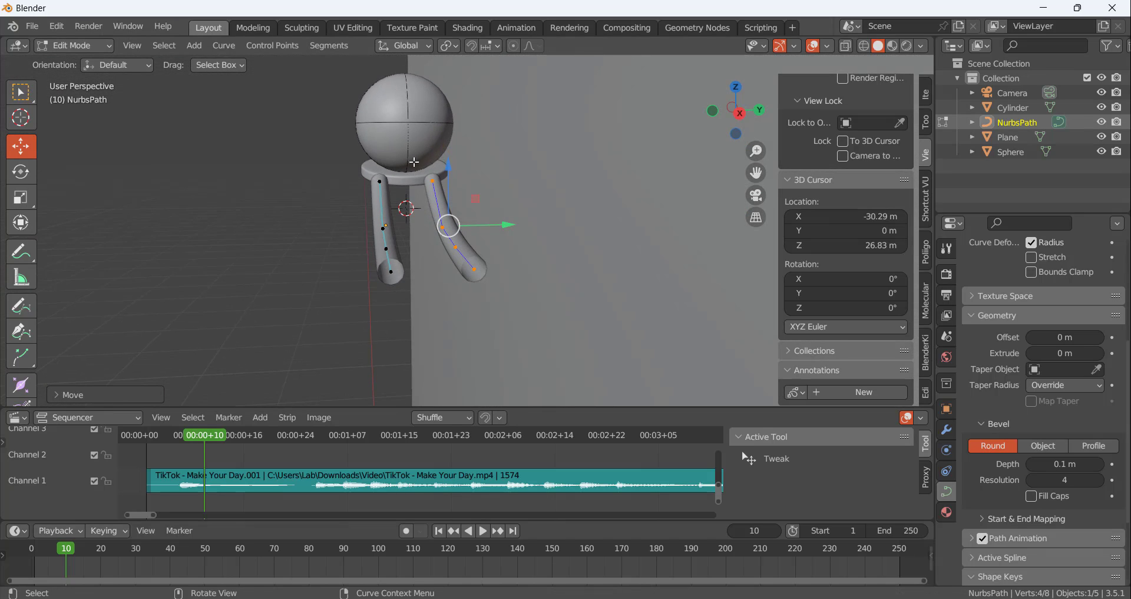
middle_click_drag(407, 200, 426, 225)
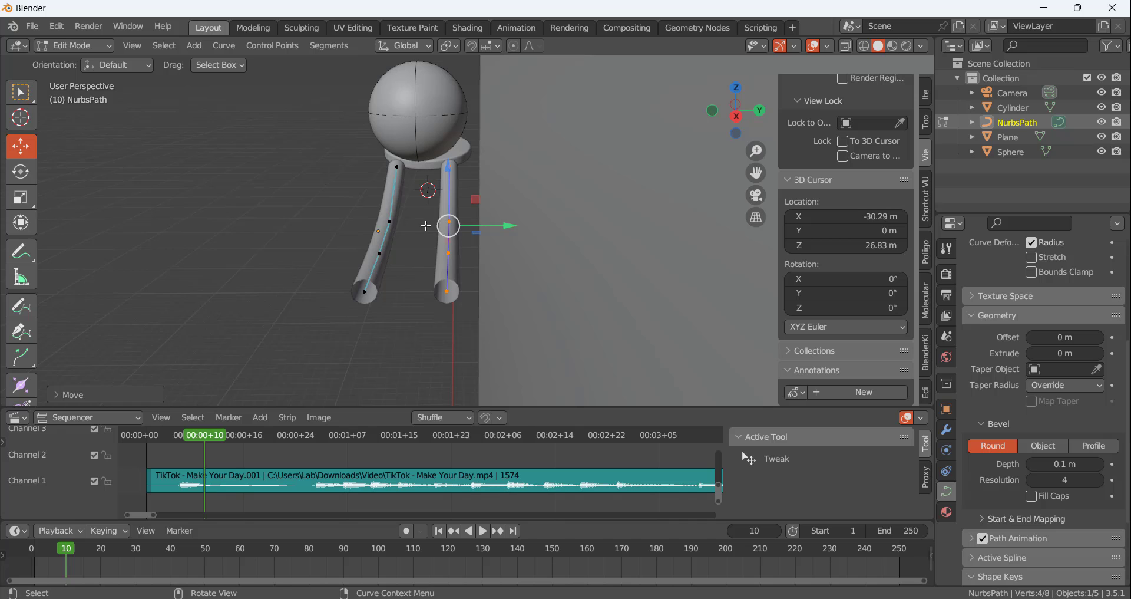
left_click_drag(504, 228, 498, 229)
middle_click_drag(498, 228, 523, 223)
key("Tab")
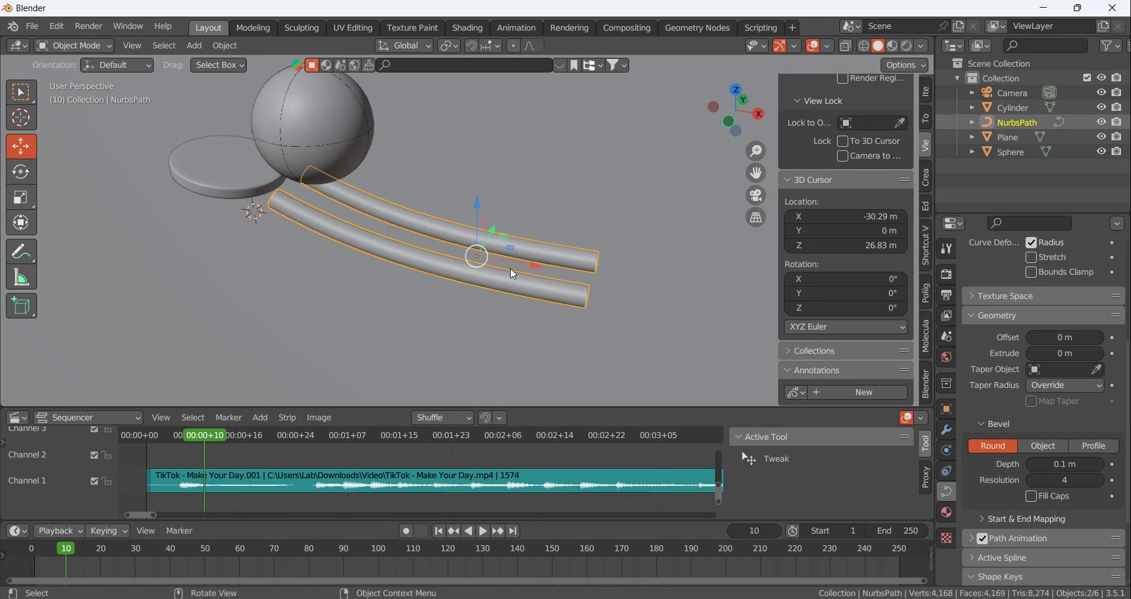
middle_click_drag(511, 267, 446, 234)
key("Tab")
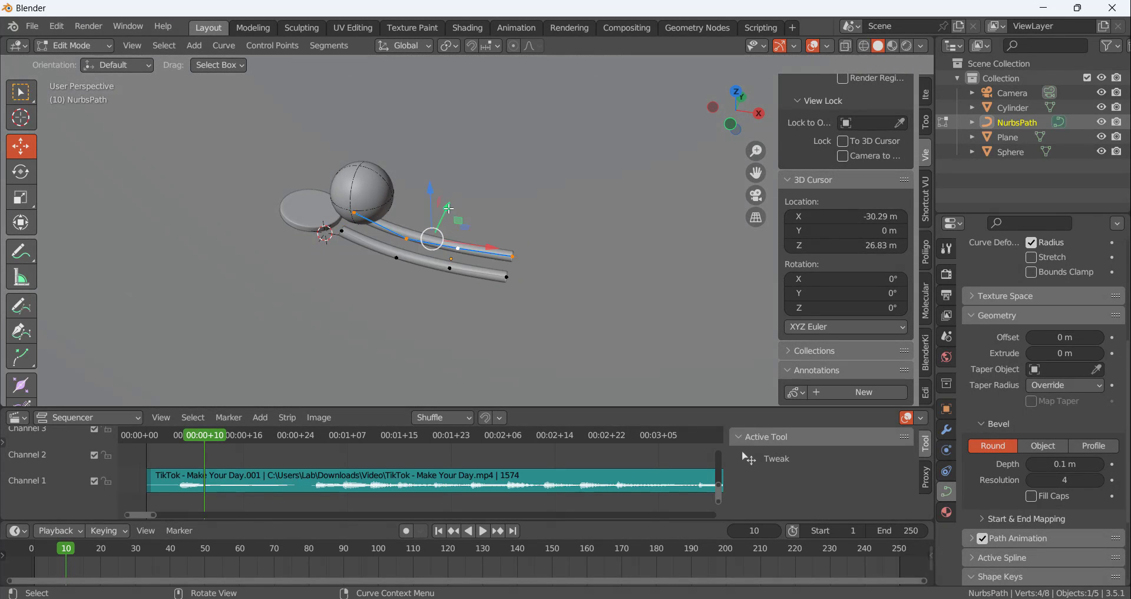
left_click_drag(448, 208, 452, 201)
middle_click_drag(412, 240, 454, 208)
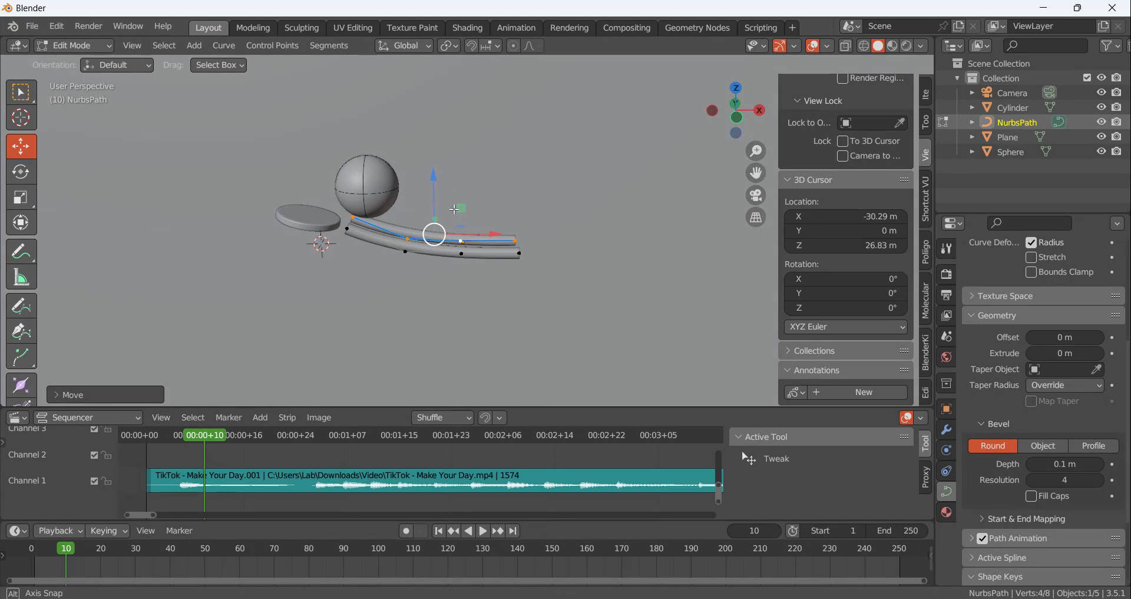
Return to Object Mode and convert the twin-rail curve to a mesh
key("Tab")
right_click(409, 236)
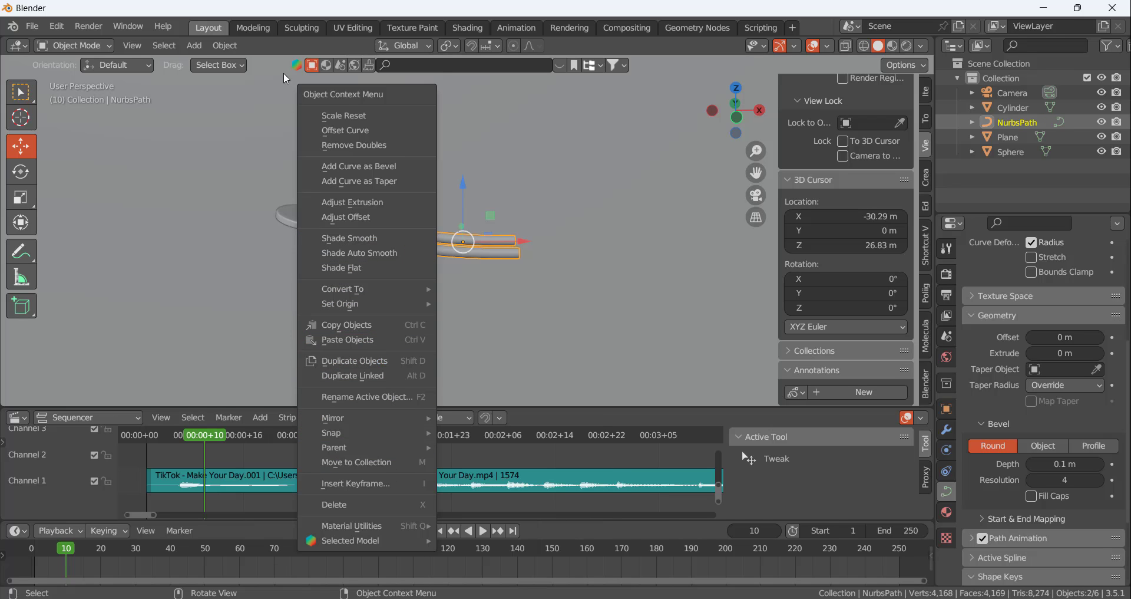
left_click(225, 45)
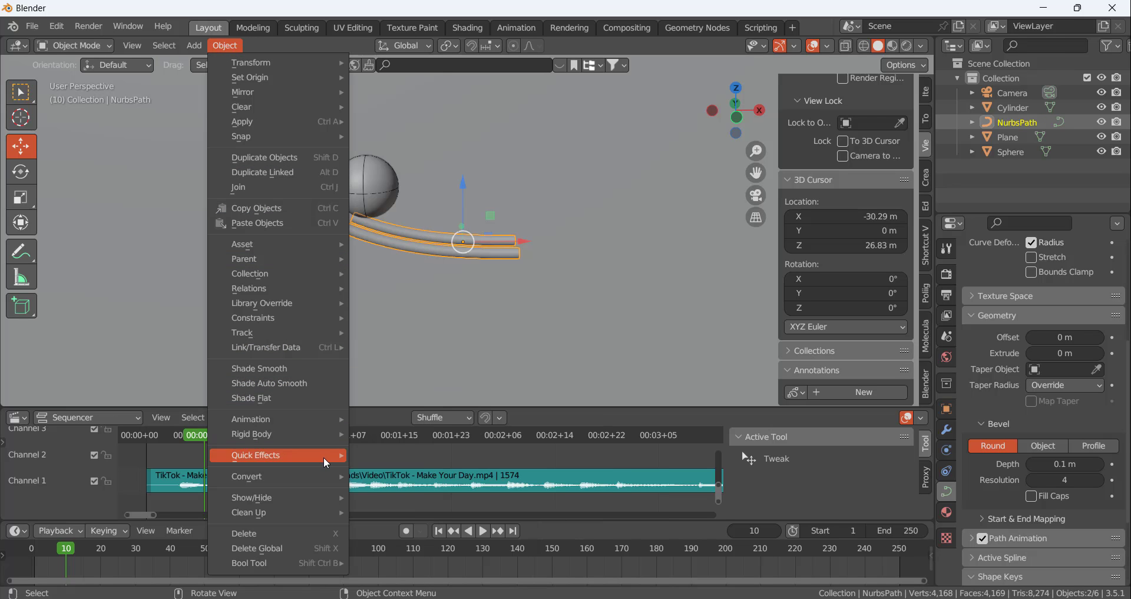
mouse_move(324, 472)
left_click(405, 490)
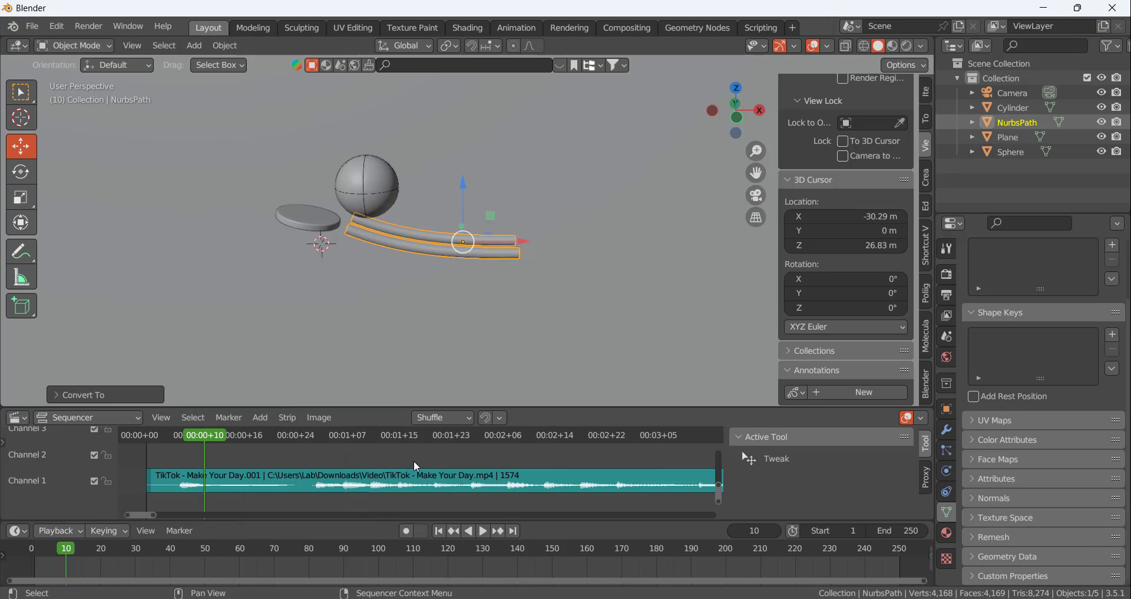
Add a rigid body to the twin rails, with type Passive and collision shape Mesh
scroll(434, 250, "up", 4)
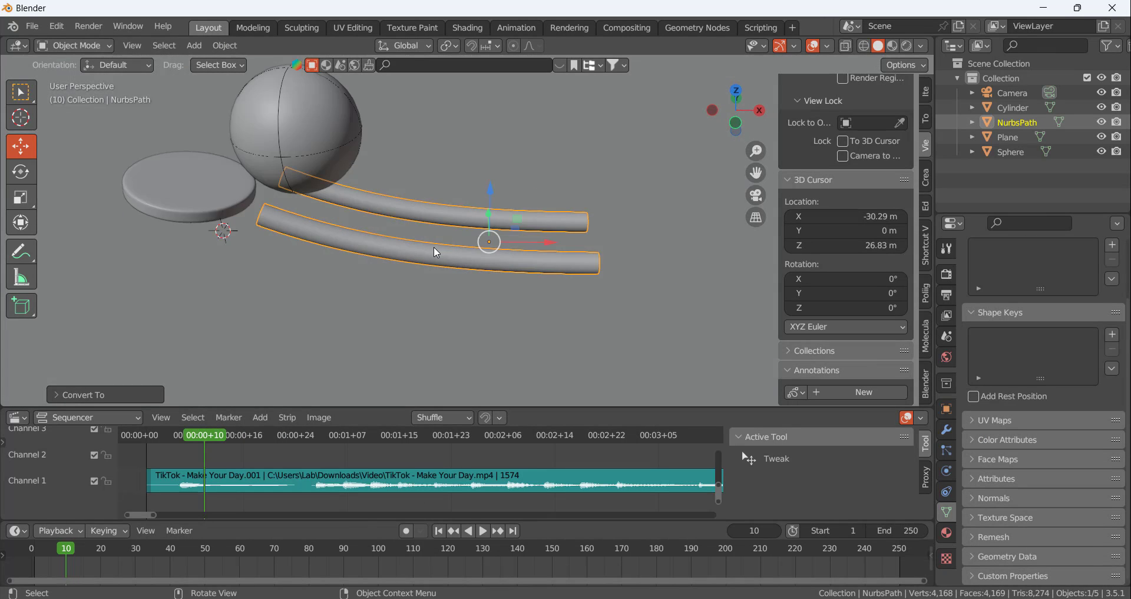
middle_click_drag(434, 246, 383, 207)
left_click(948, 450)
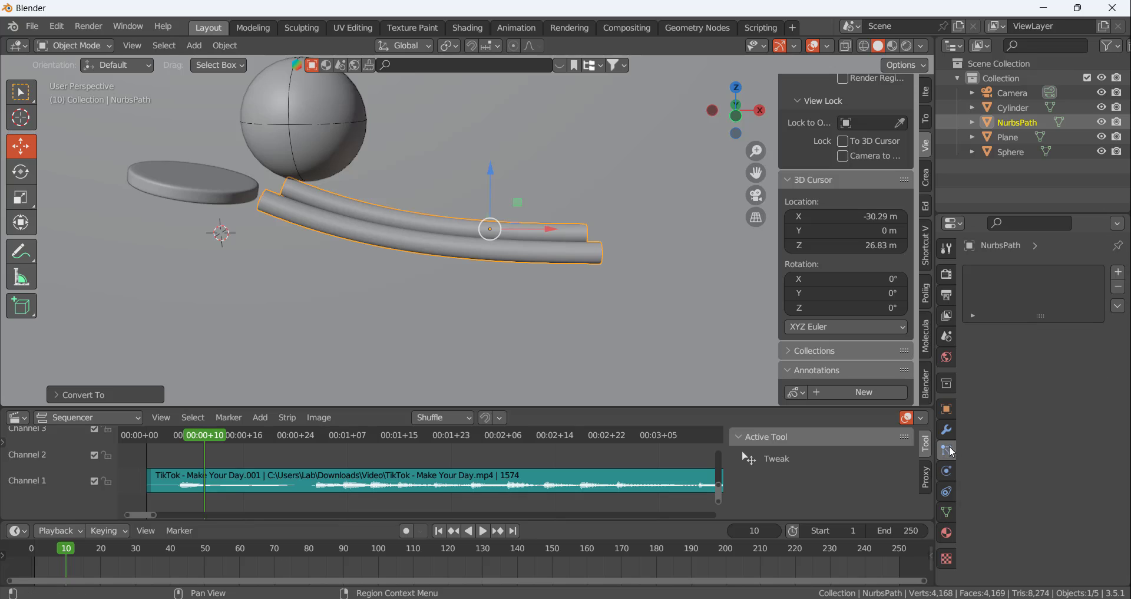
left_click(947, 470)
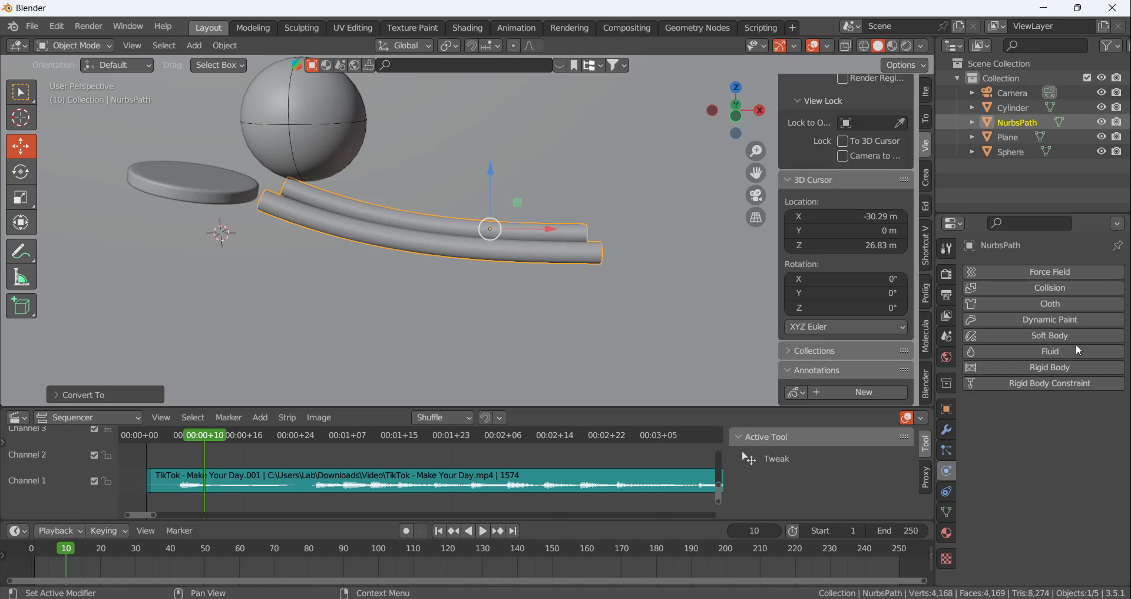
left_click(1045, 368)
scroll(1046, 443, "down", 2)
left_click(1053, 393)
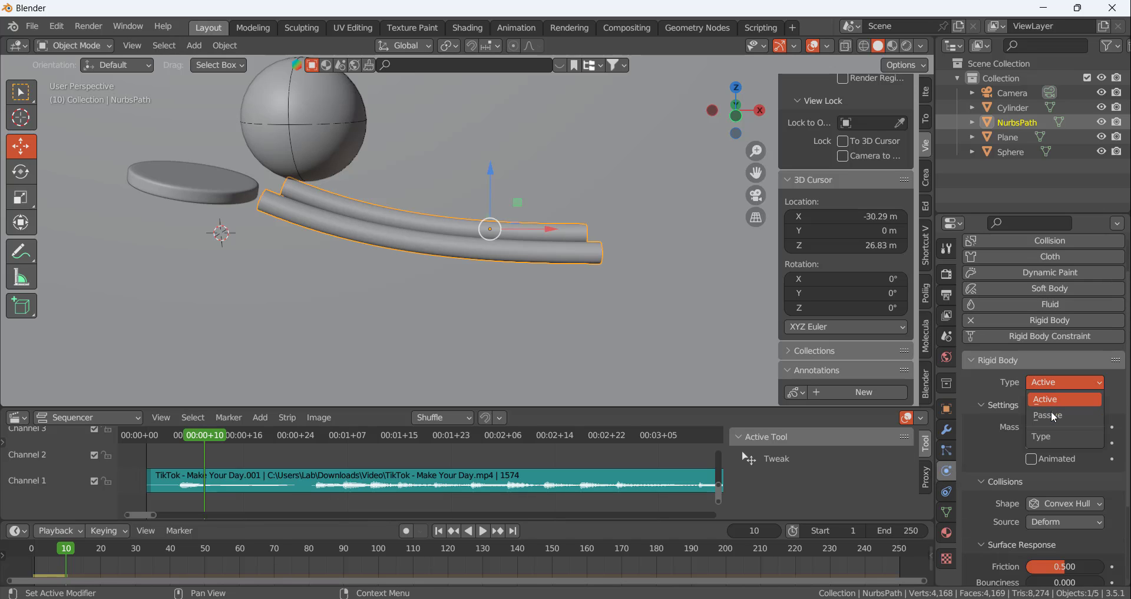
left_click(1052, 415)
left_click(1055, 474)
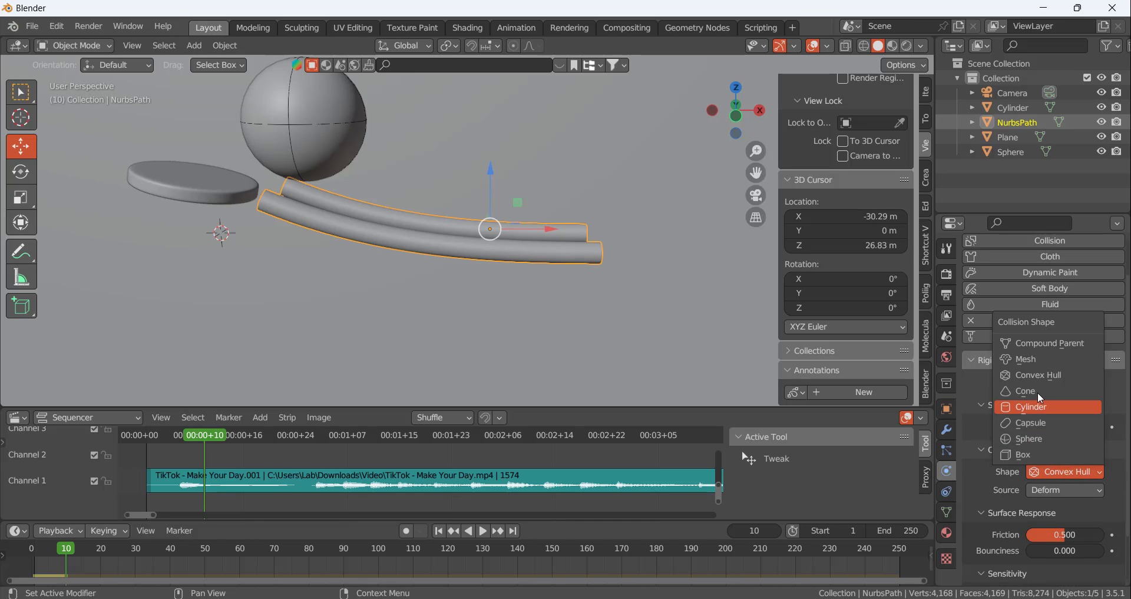
left_click(1034, 358)
Set the rails' rigid body friction to 0.254 and bounciness to 0.187
scroll(1048, 493, "down", 2)
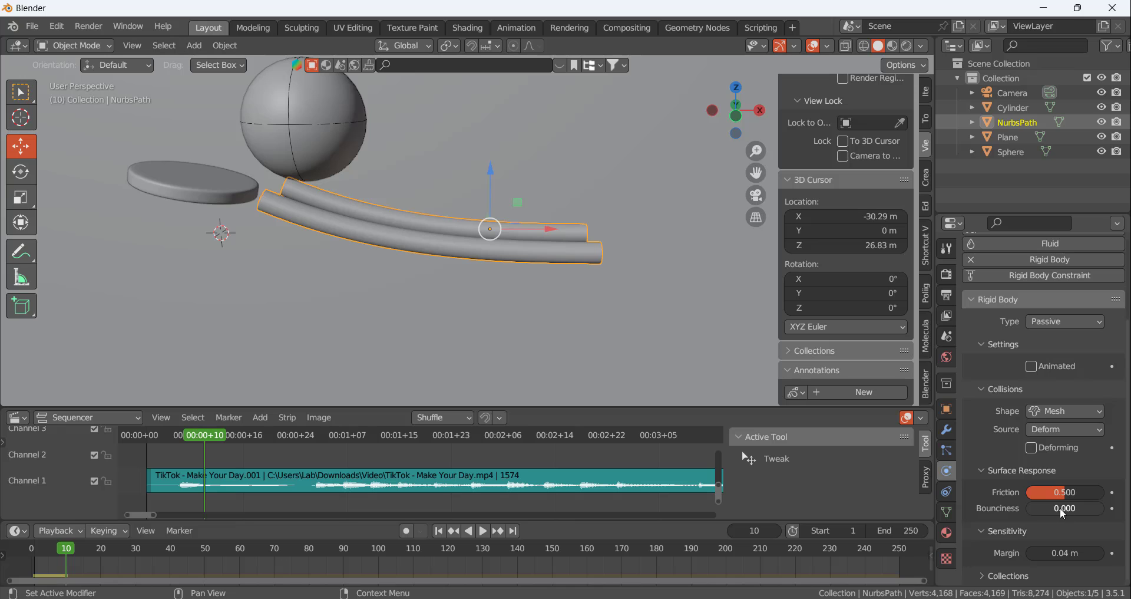
mouse_move(1044, 507)
left_mouse_down()
mouse_move(1058, 507)
mouse_move(1031, 498)
left_mouse_up()
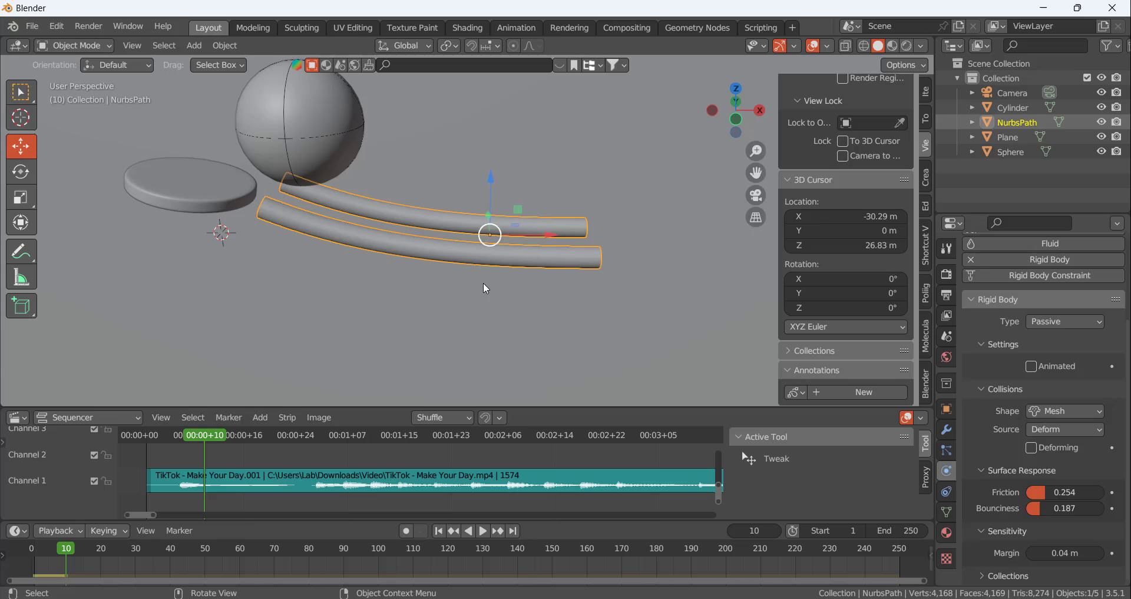
left_click(486, 283)
Move the playhead to frame 27 at the waveform's next beat and show the scene's Rigid Body World settings
left_click_drag(207, 442, 317, 455)
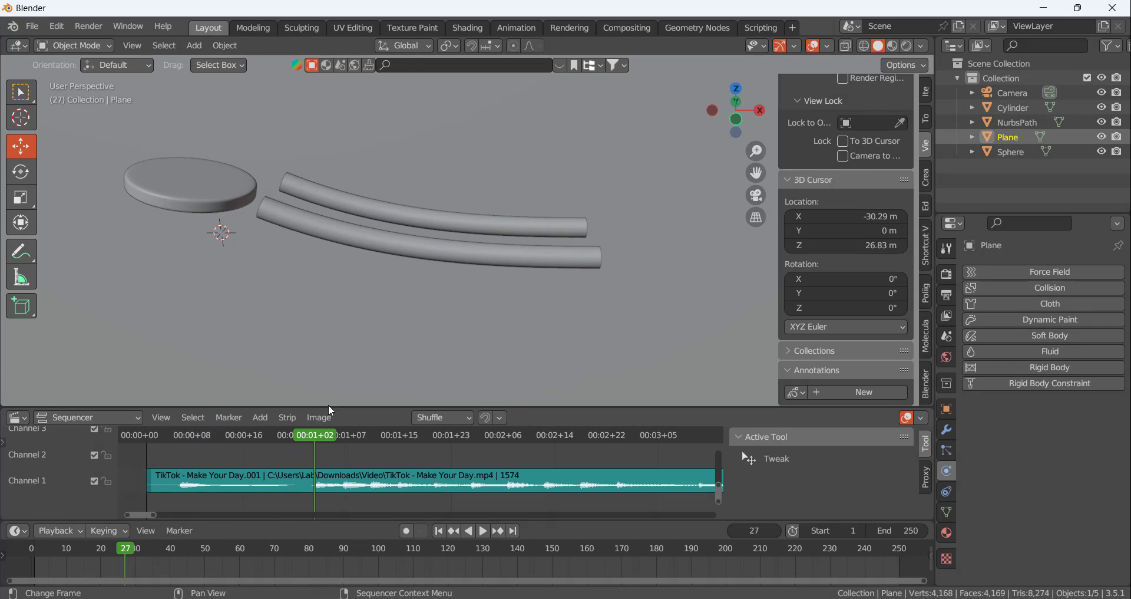
scroll(385, 208, "down", 7)
scroll(360, 222, "up", 3)
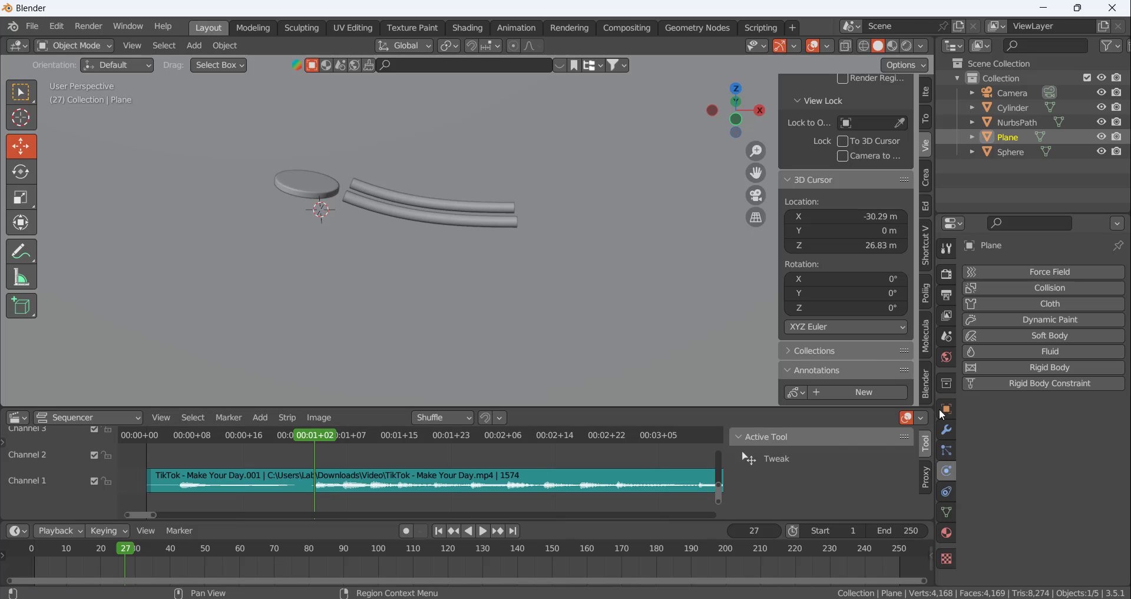
left_click(947, 336)
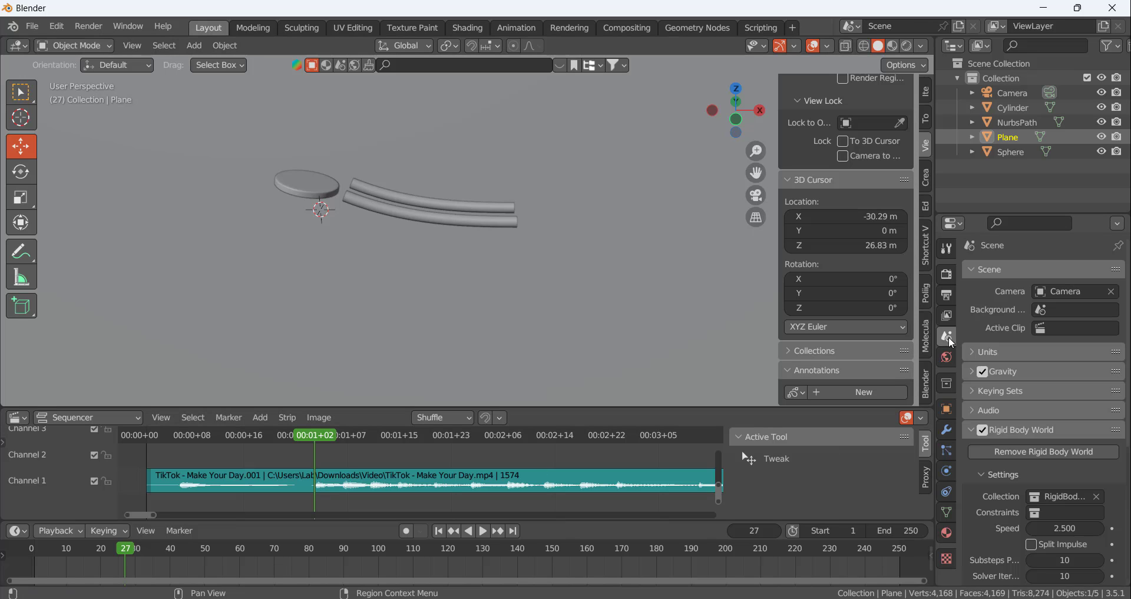
Duplicate the disc and move the copy along X and Z to beyond and slightly below the rails' lower end
left_click(324, 186)
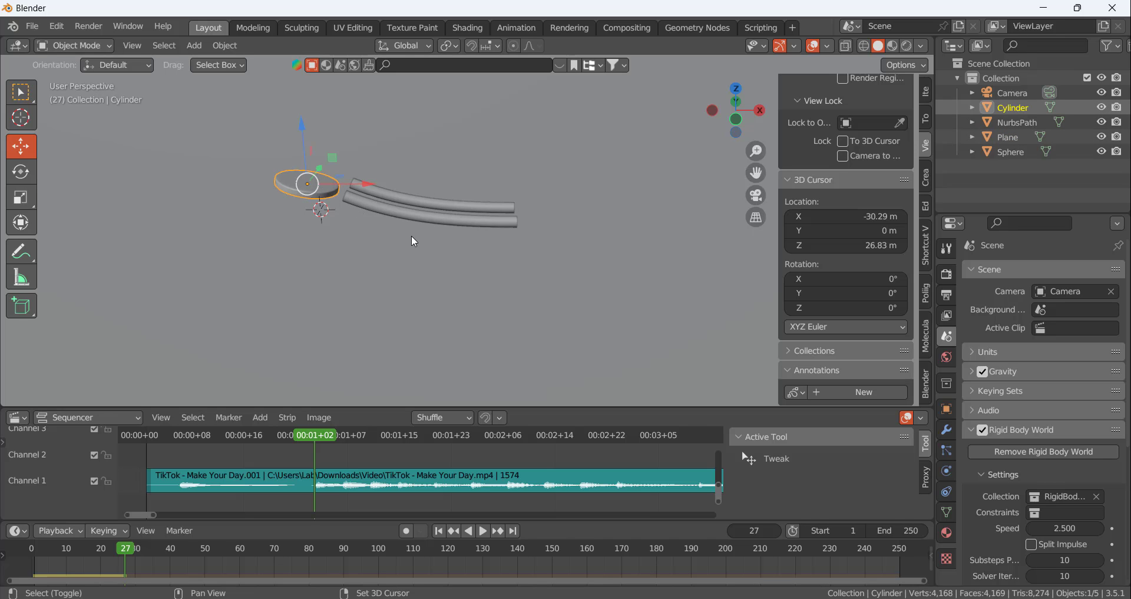
key("shift+d")
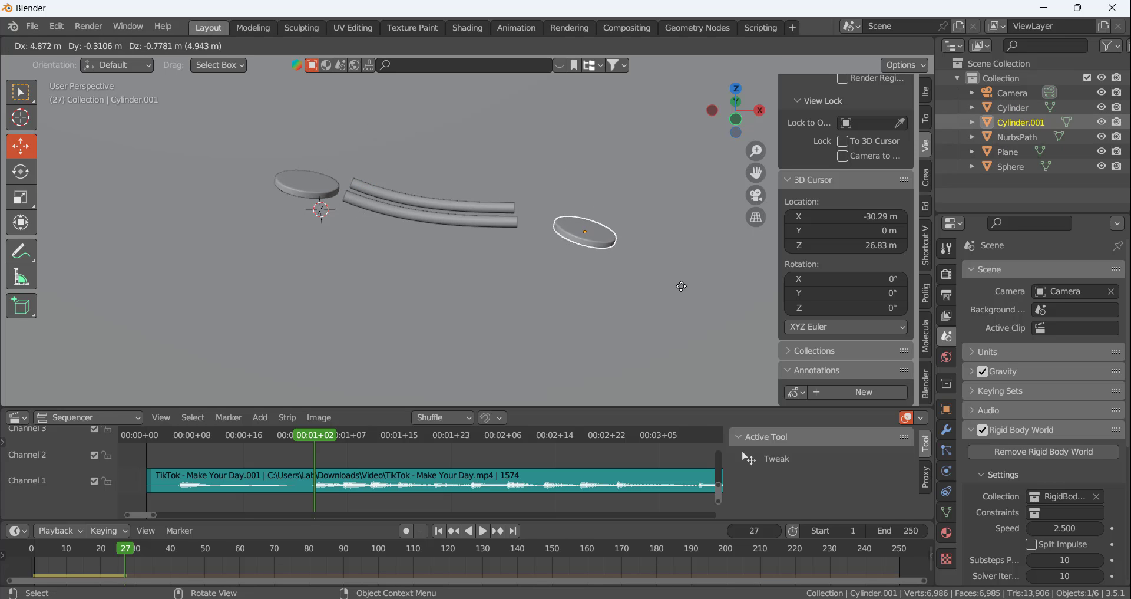
key("Escape")
left_click_drag(377, 187, 624, 202)
middle_click_drag(565, 121, 583, 211)
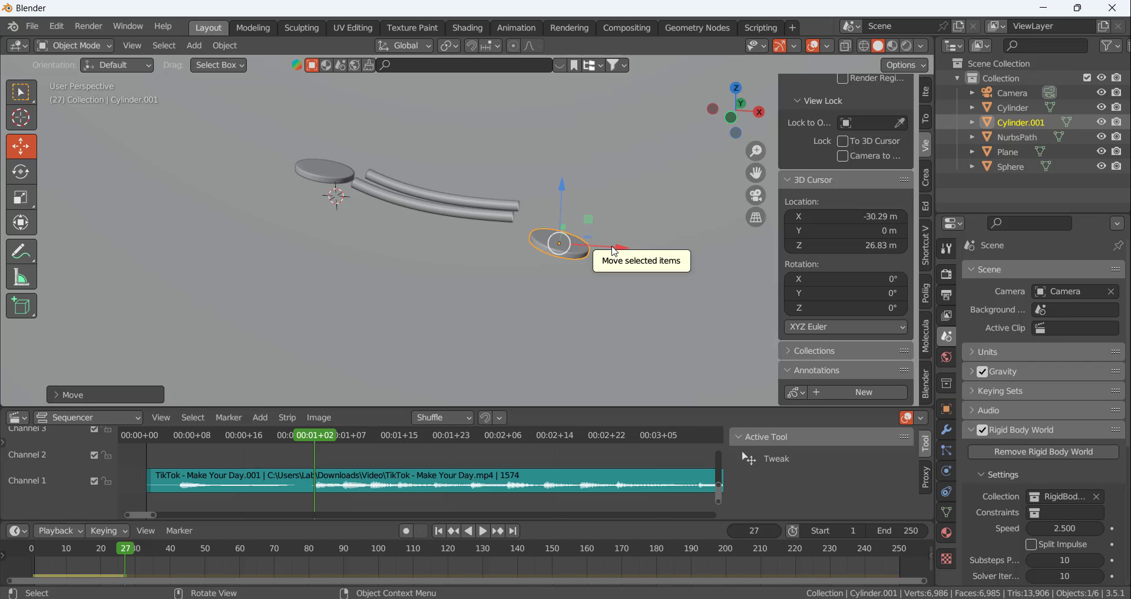
Shift the copied disc farther from the rails along X and rotate it about -42° around Y to face them
left_click_drag(603, 241, 698, 250)
key("r")
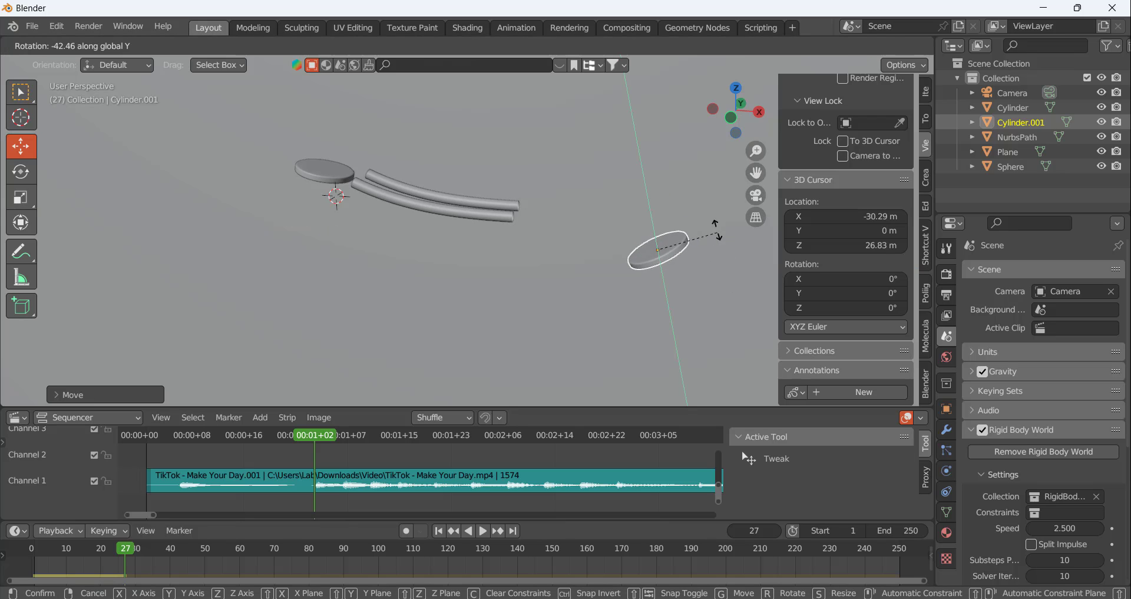
left_click(714, 222)
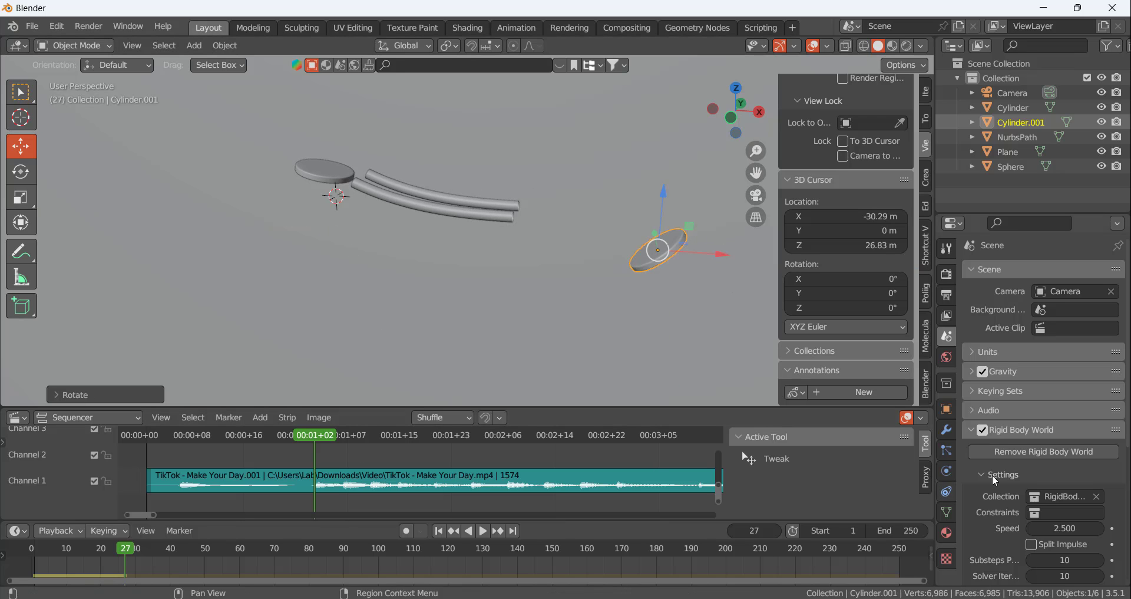
Calculate the rigid body simulation up to frame 27 and play it from the first frame
scroll(993, 462, "down", 7)
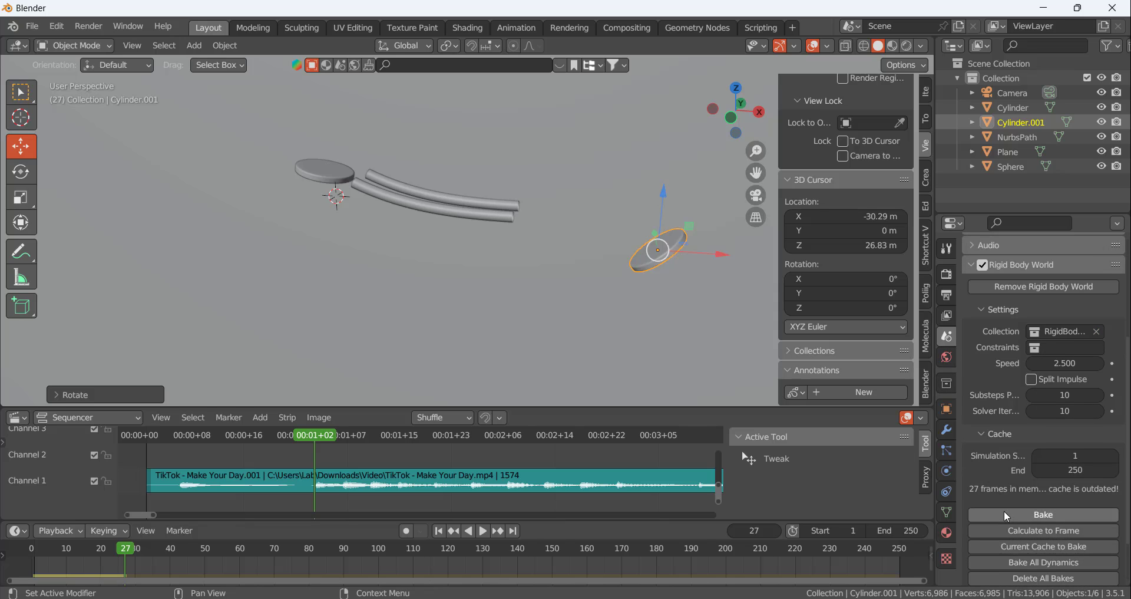
left_click(1030, 529)
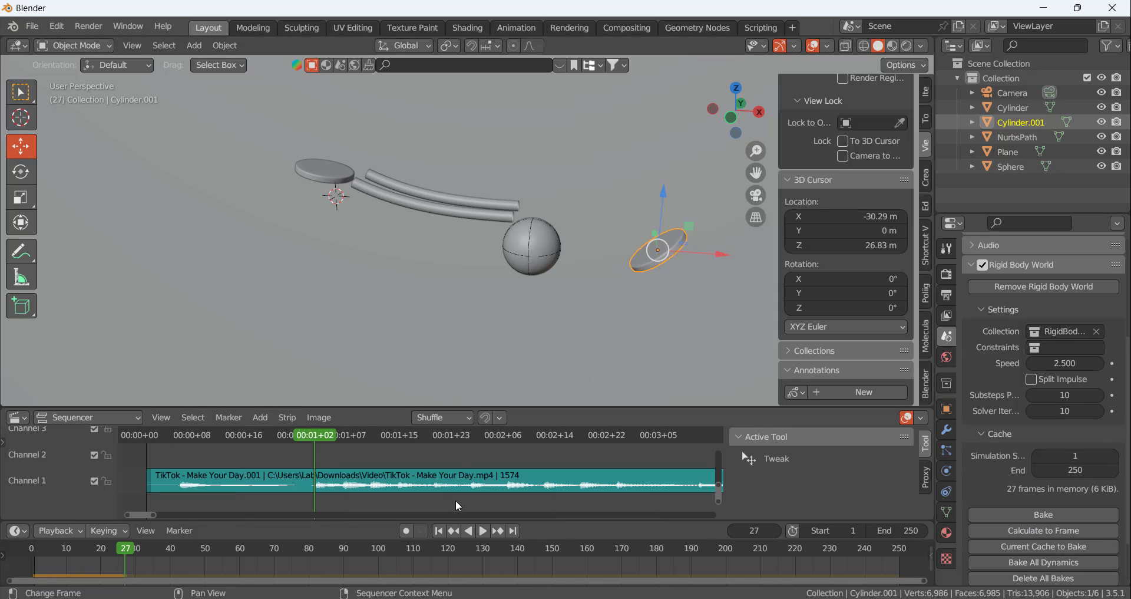
left_click(438, 531)
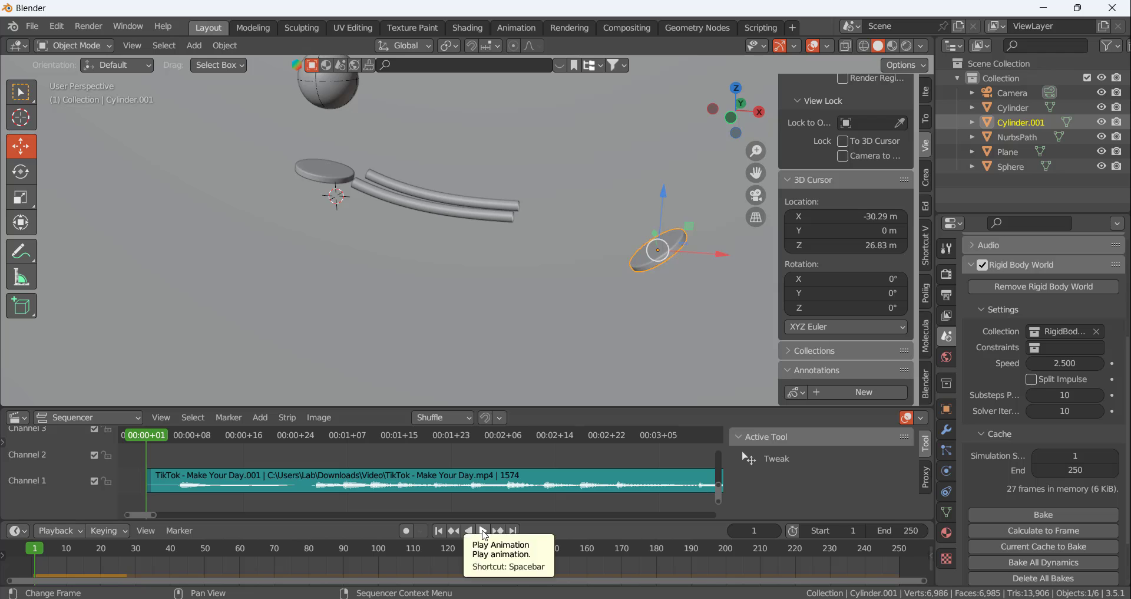
left_click(483, 531)
left_click(484, 531)
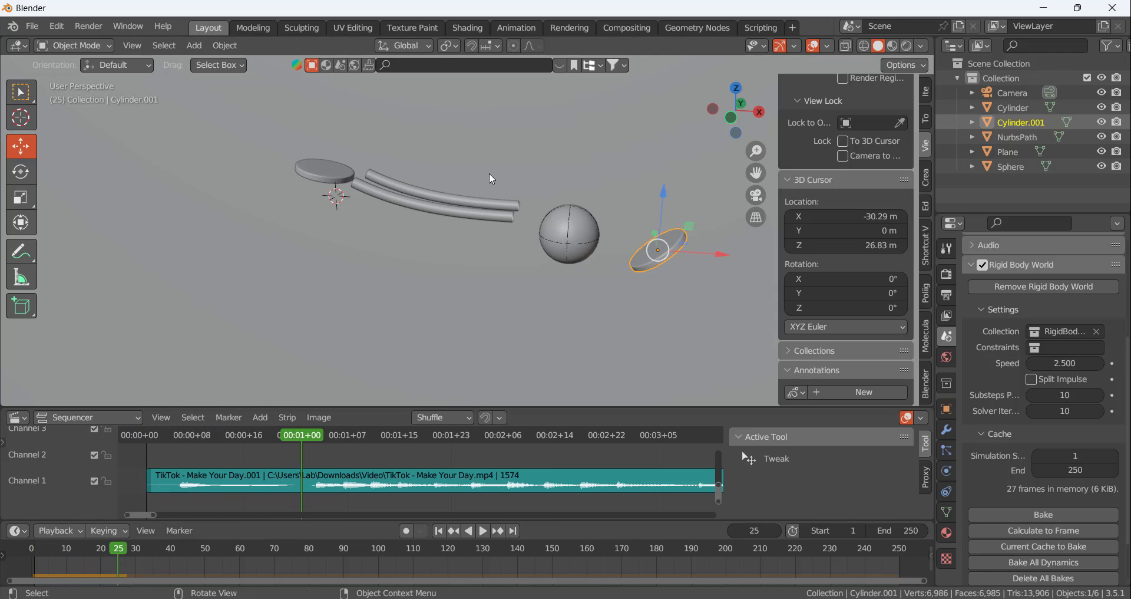
Replay the simulation from the first frame and scrub to frame 27 to examine when the ball hits the tilted disc
middle_click_drag(489, 172, 503, 206)
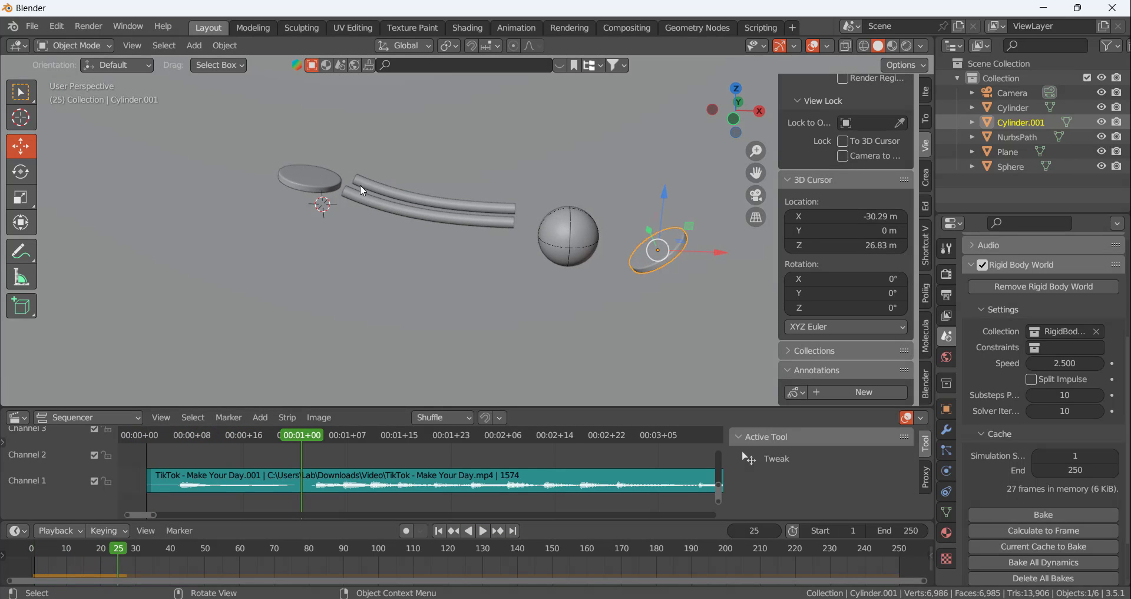
left_click(437, 531)
left_click(484, 531)
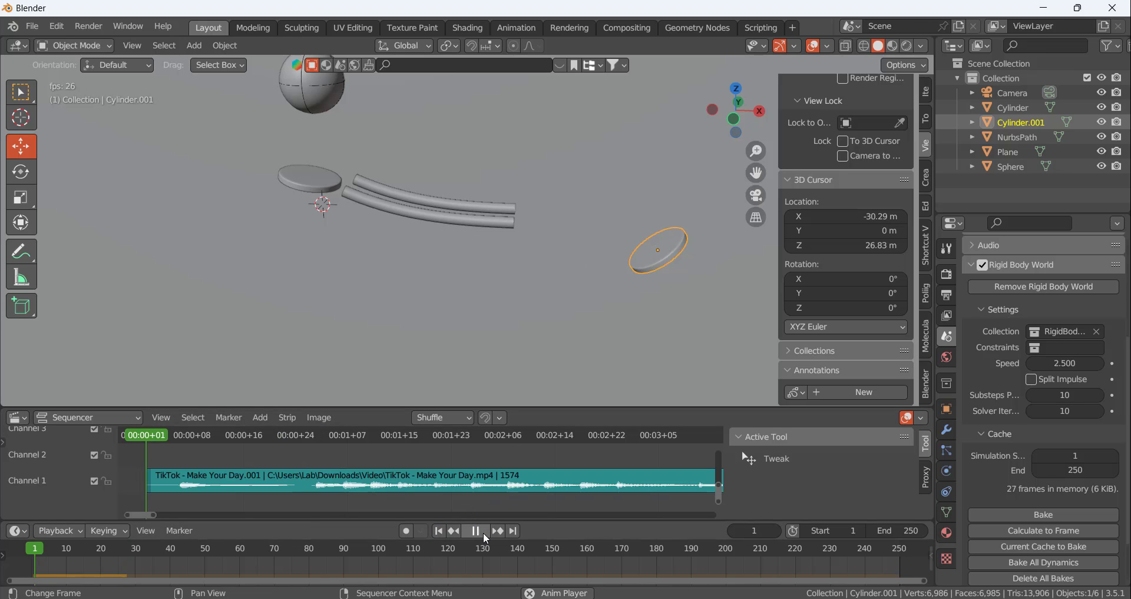
left_click(483, 532)
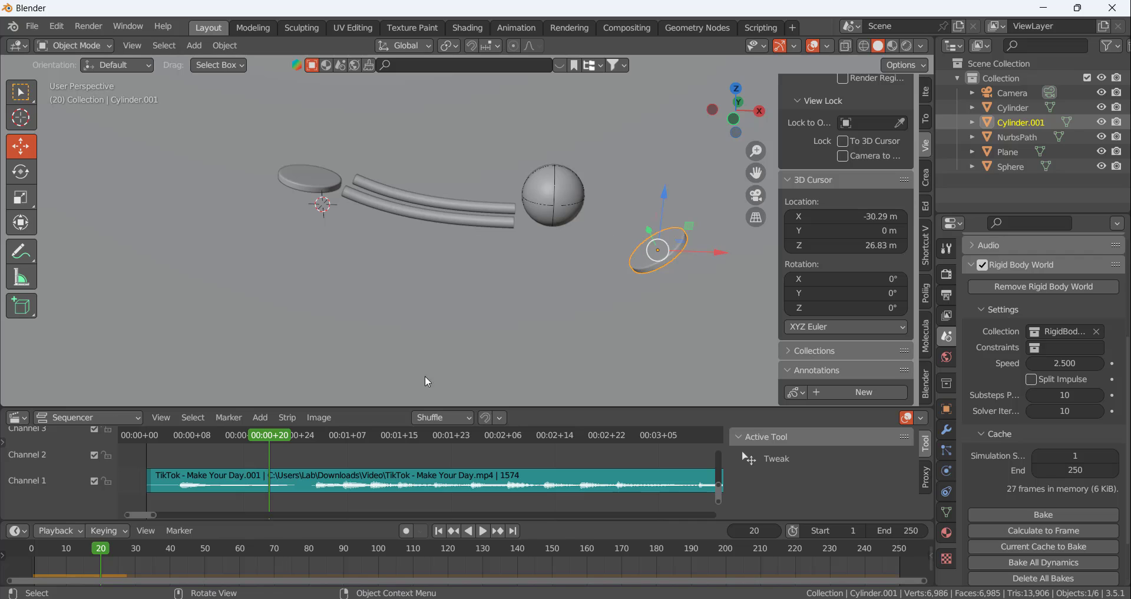
left_click(279, 434)
left_click_drag(279, 434, 313, 435)
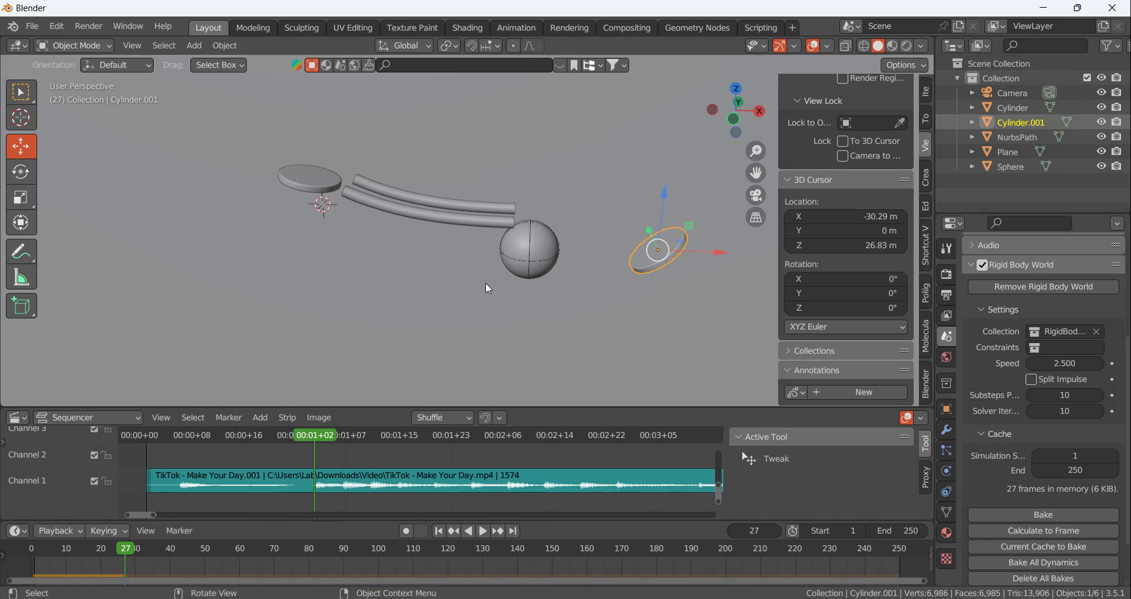
middle_click_drag(486, 282, 518, 298)
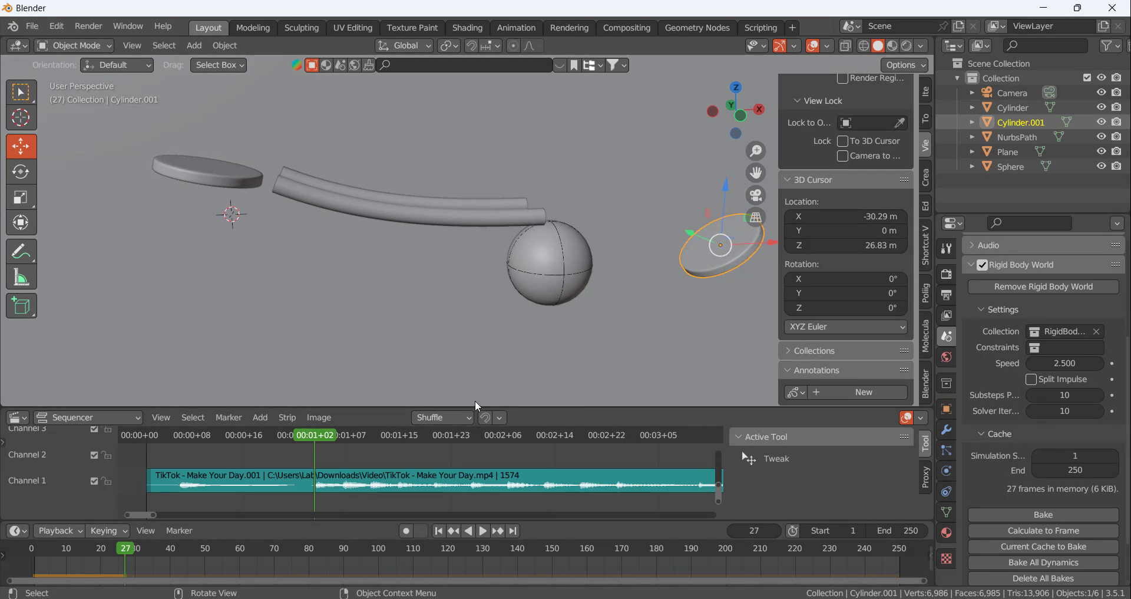
left_click(439, 531)
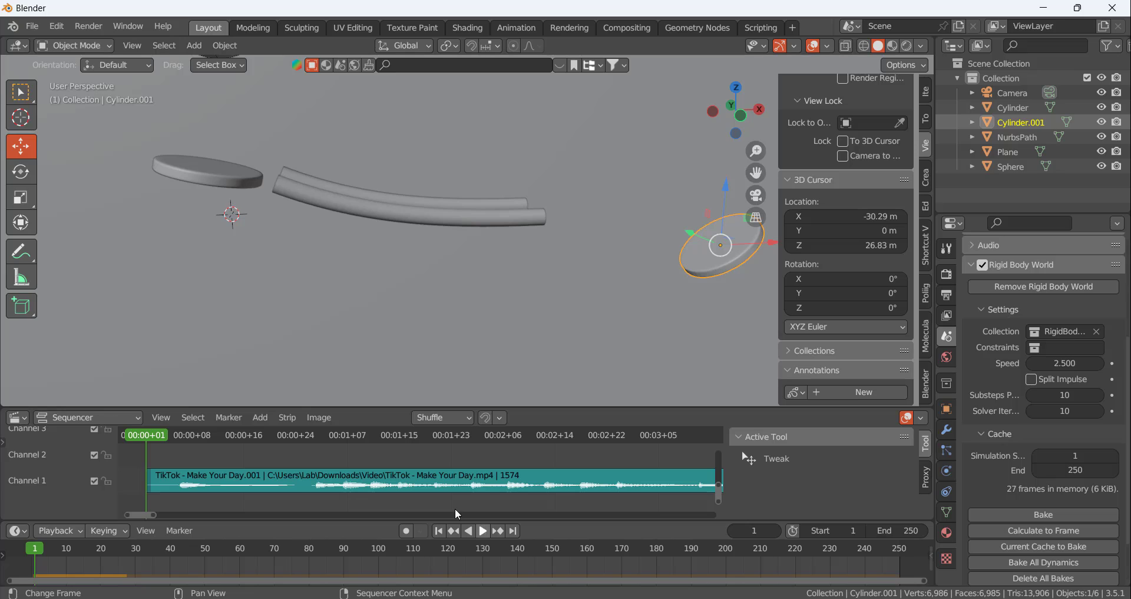
key("space")
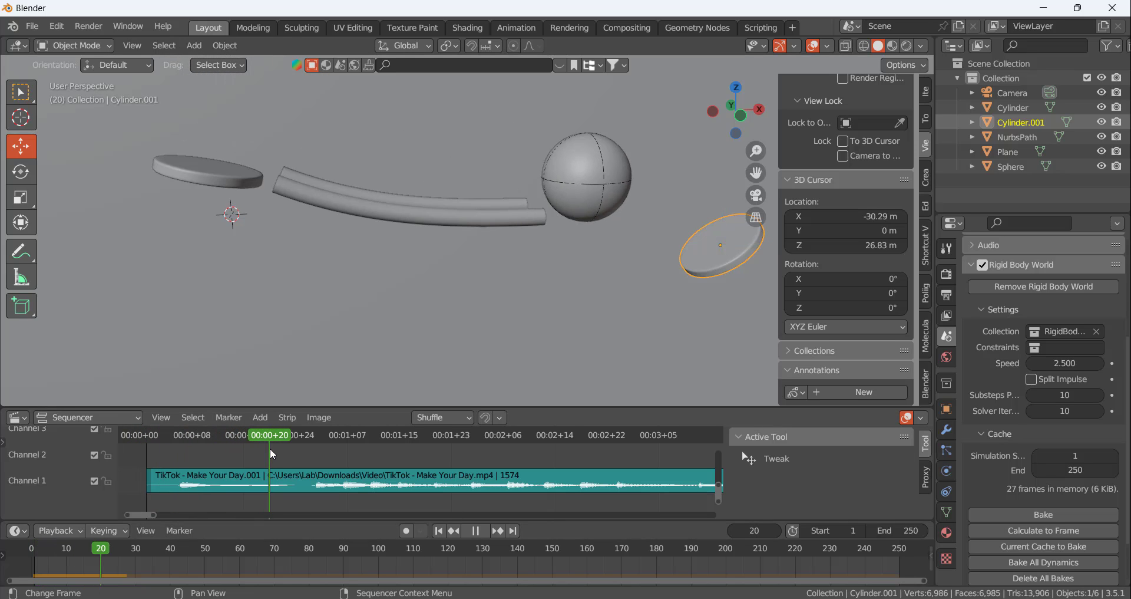
key("space")
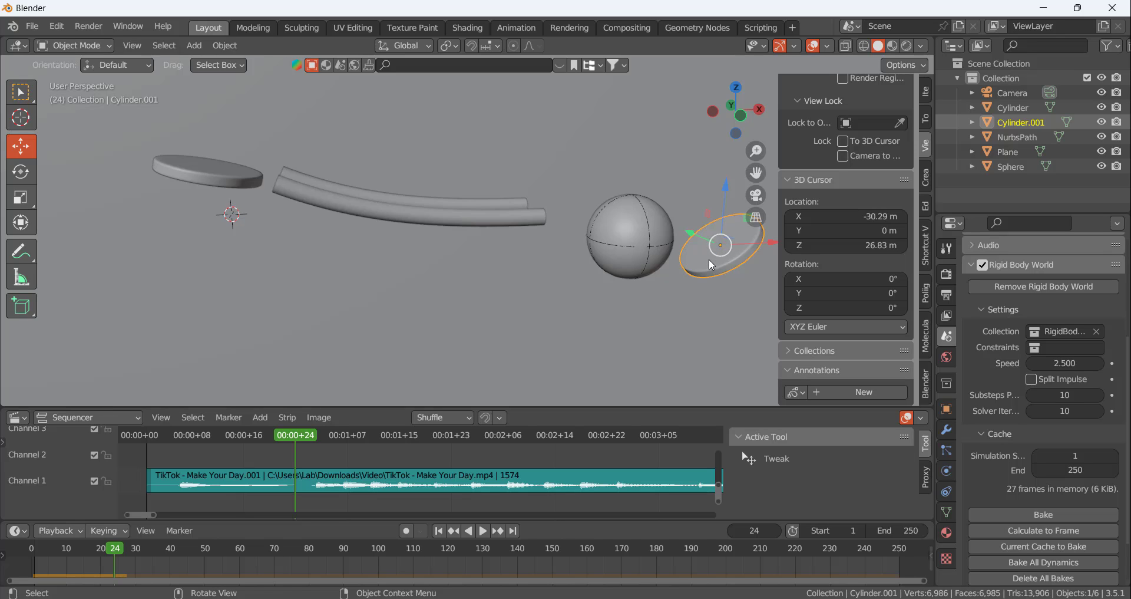
Check the rails and the sphere in turn, and show the sphere's rigid body physics settings
left_click(456, 224)
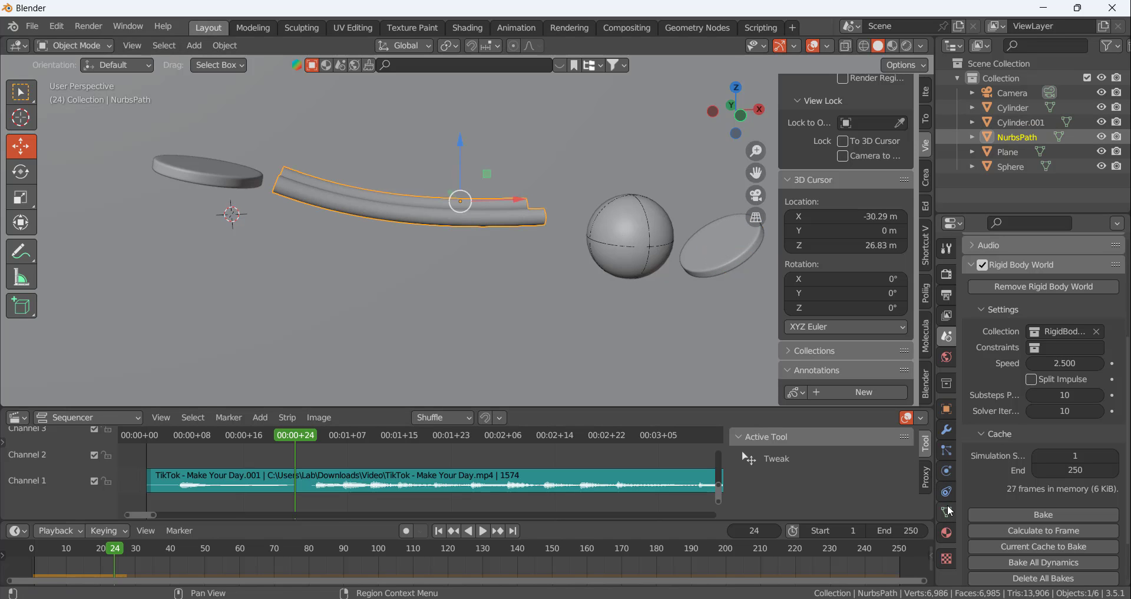
left_click(946, 450)
left_click(645, 236)
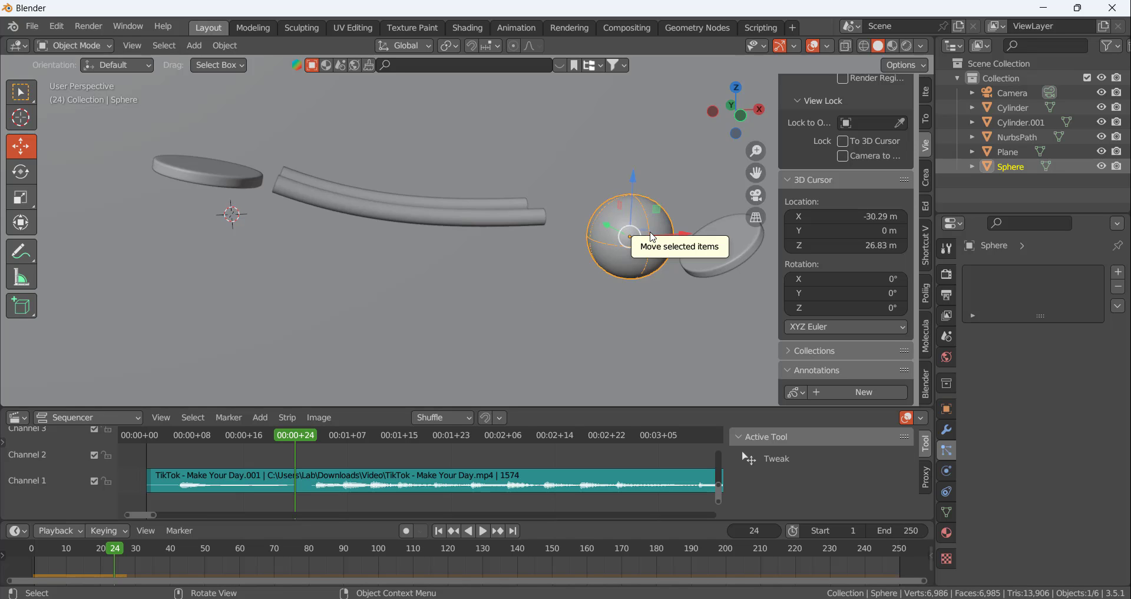
left_click(412, 204)
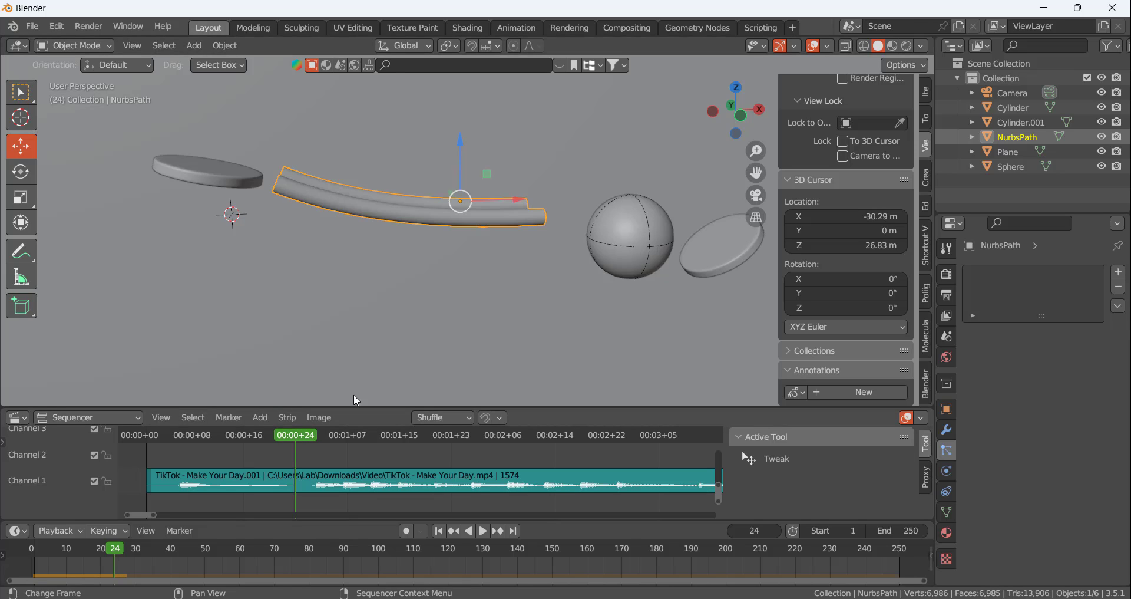
left_click(655, 230)
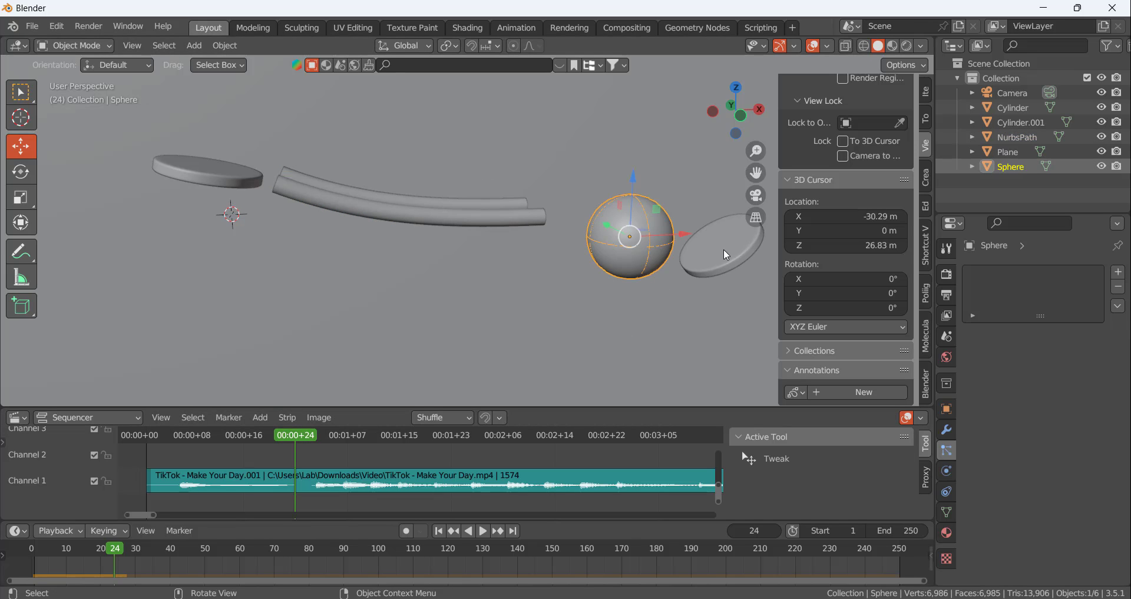
left_click(948, 471)
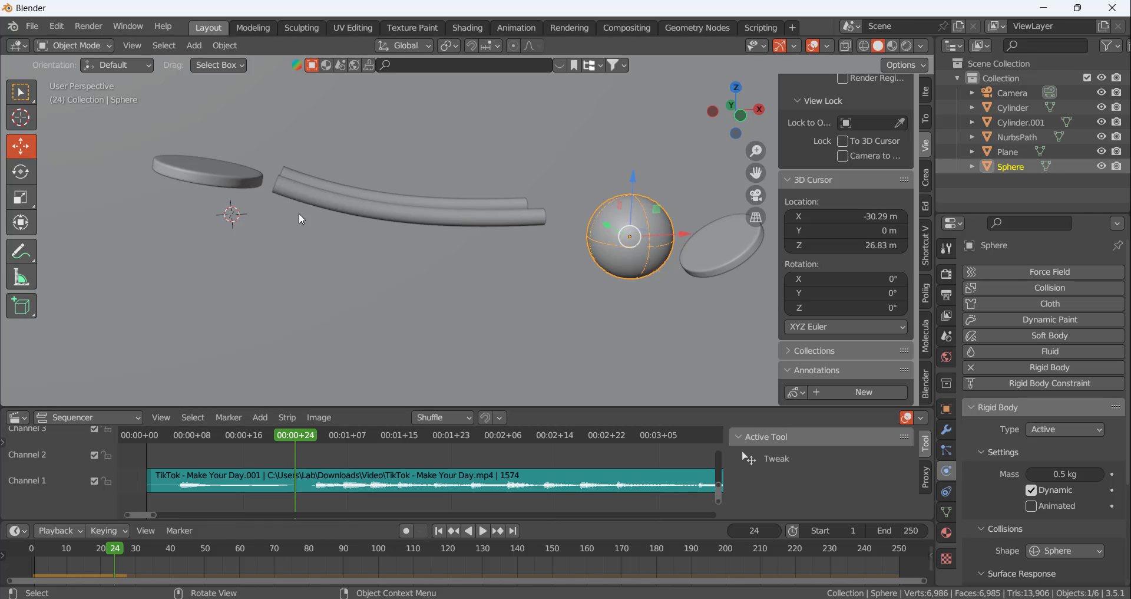
Go to frame 27 and set the rails' rigid body friction to 1.000 and bounciness to 0.119
left_click_drag(299, 439, 316, 441)
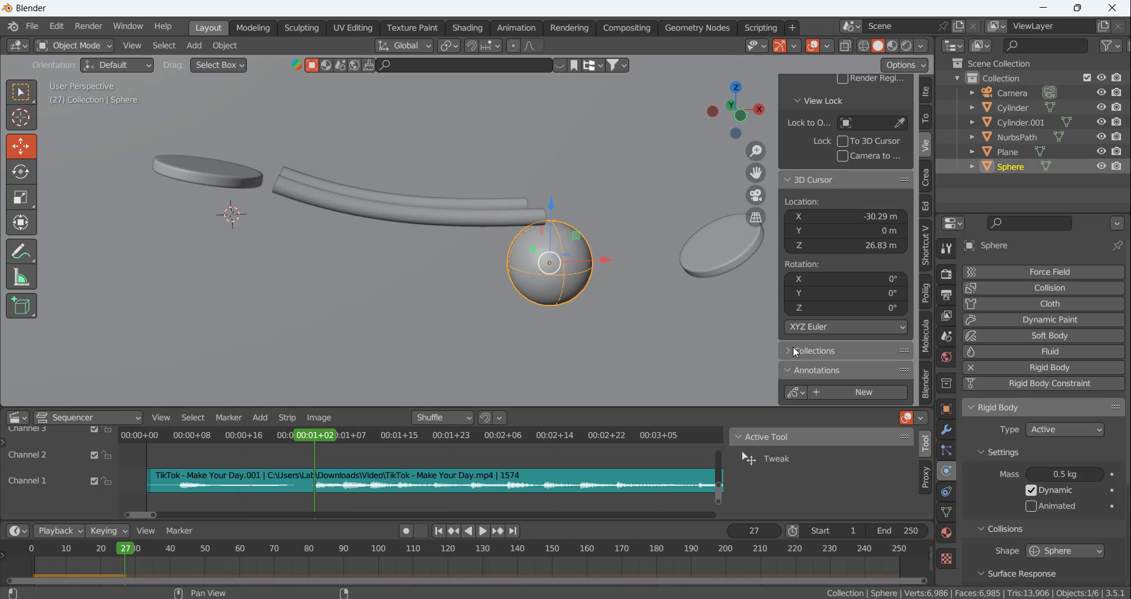
left_click(472, 217)
scroll(1045, 516, "down", 5)
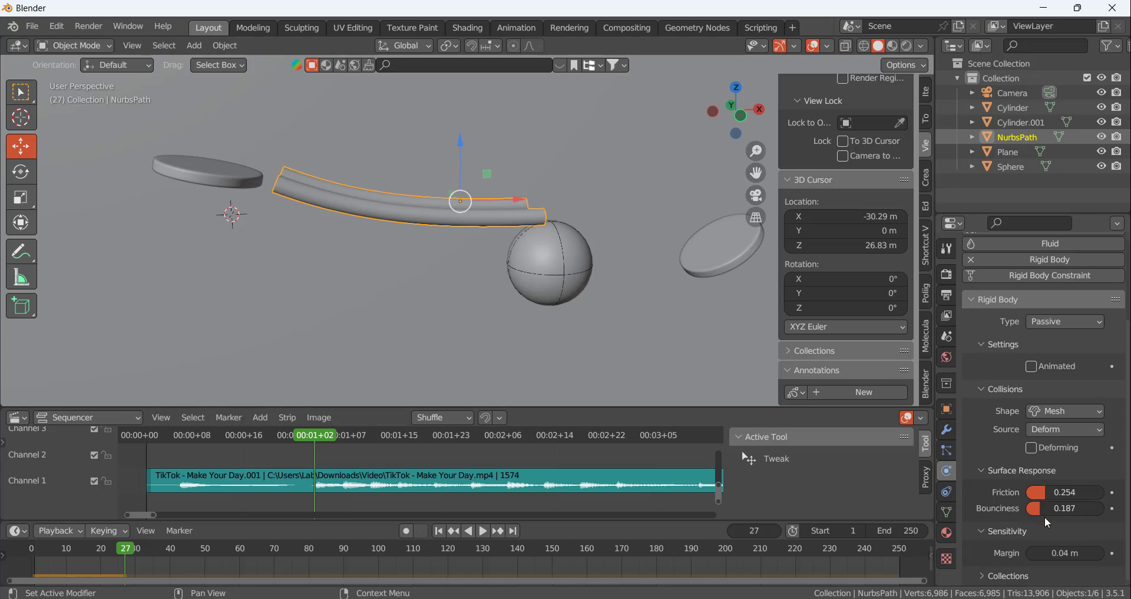
left_click_drag(1054, 492, 1078, 492)
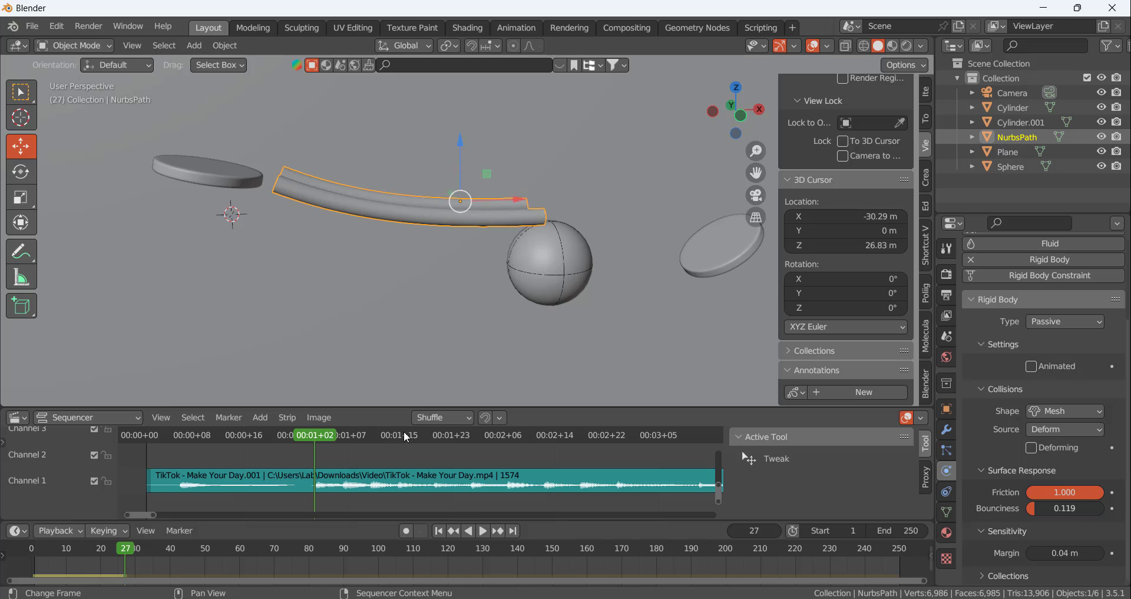
Recalculate the rigid body simulation up to frame 27 and replay it from the first frame to check the ball's path to the tilted disc
left_click(947, 338)
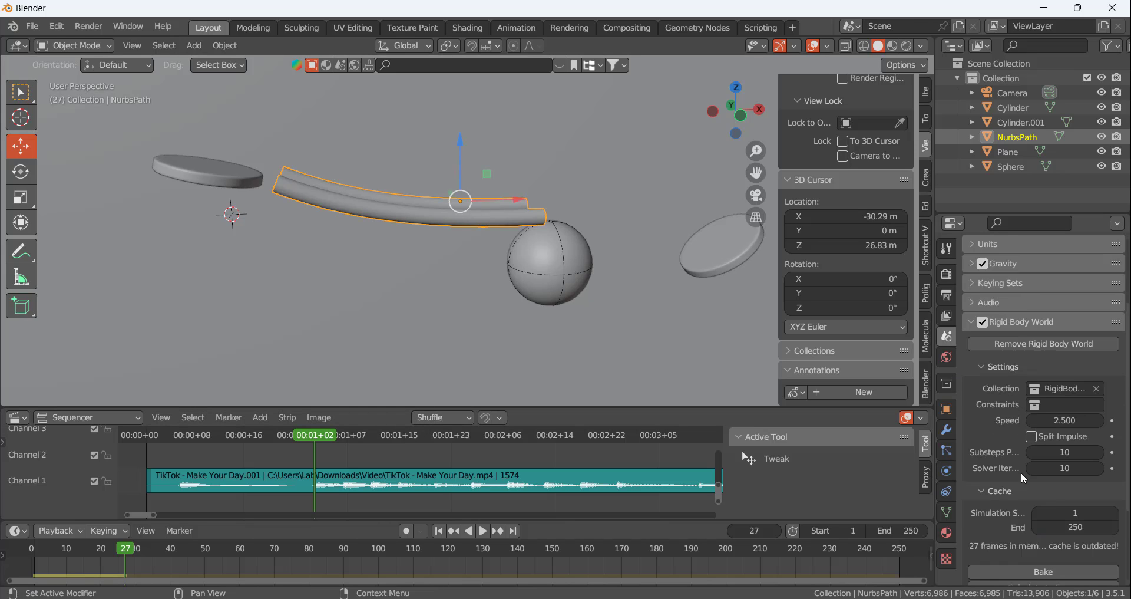
scroll(1020, 472, "down", 2)
left_click(1030, 542)
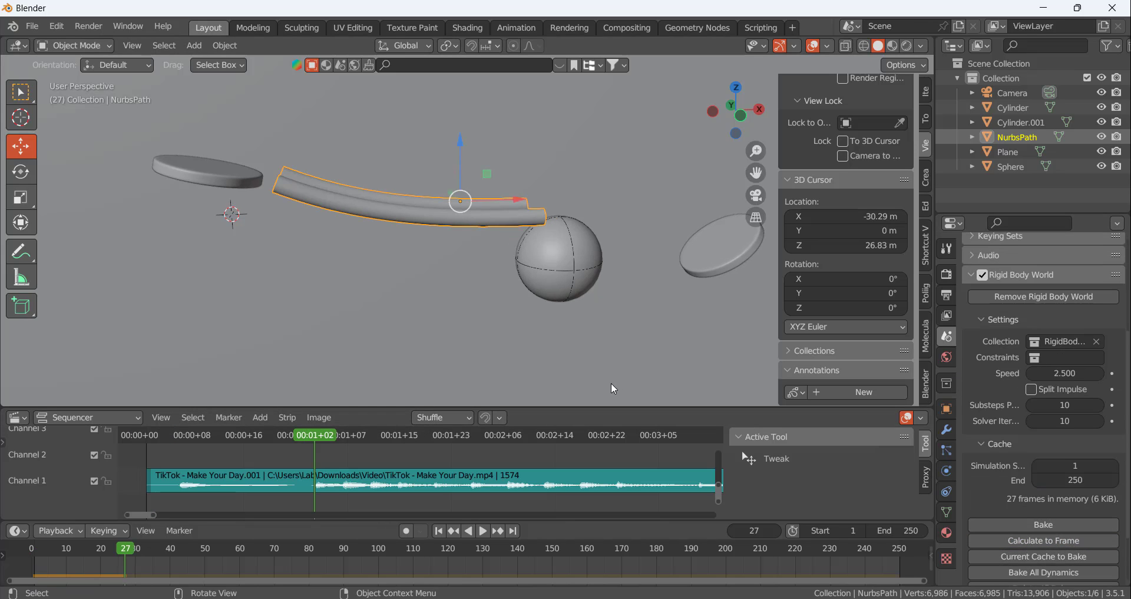
left_click(440, 530)
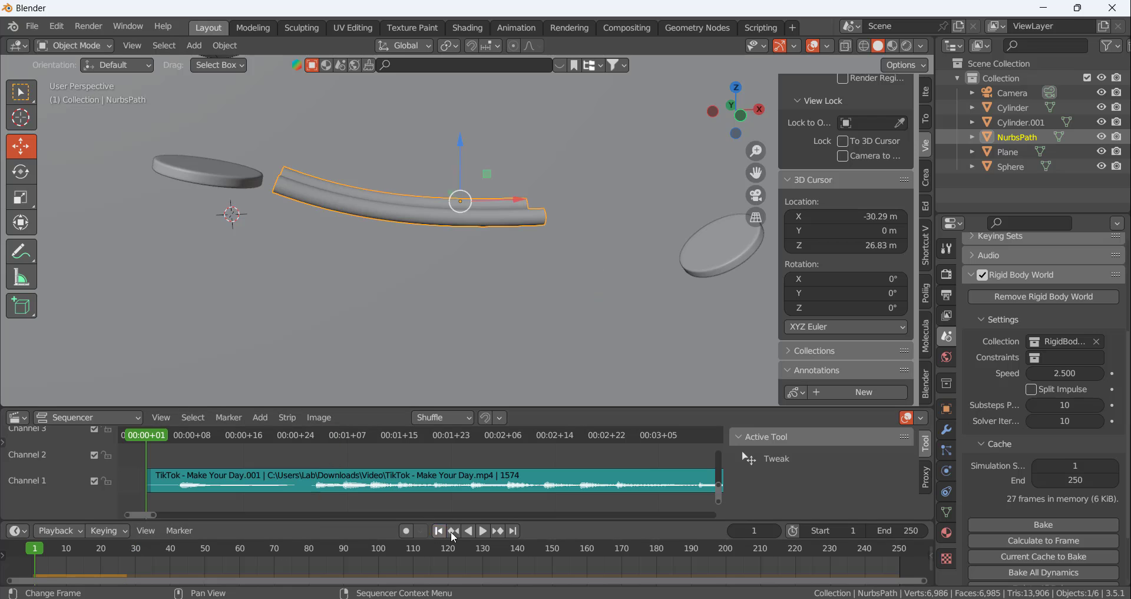
left_click(484, 531)
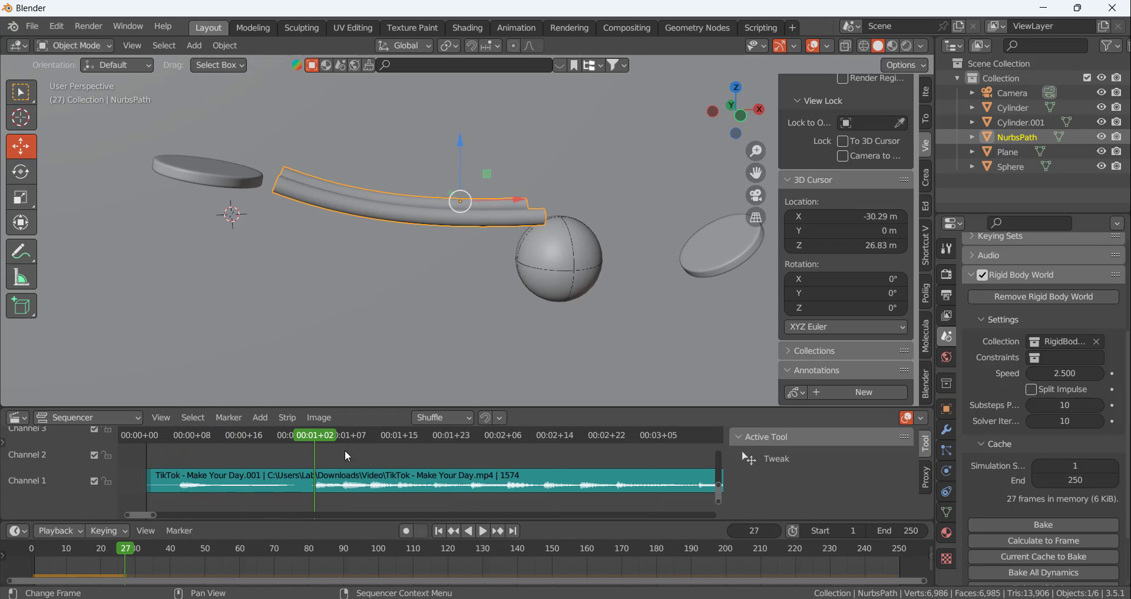
left_click_drag(321, 436, 304, 436)
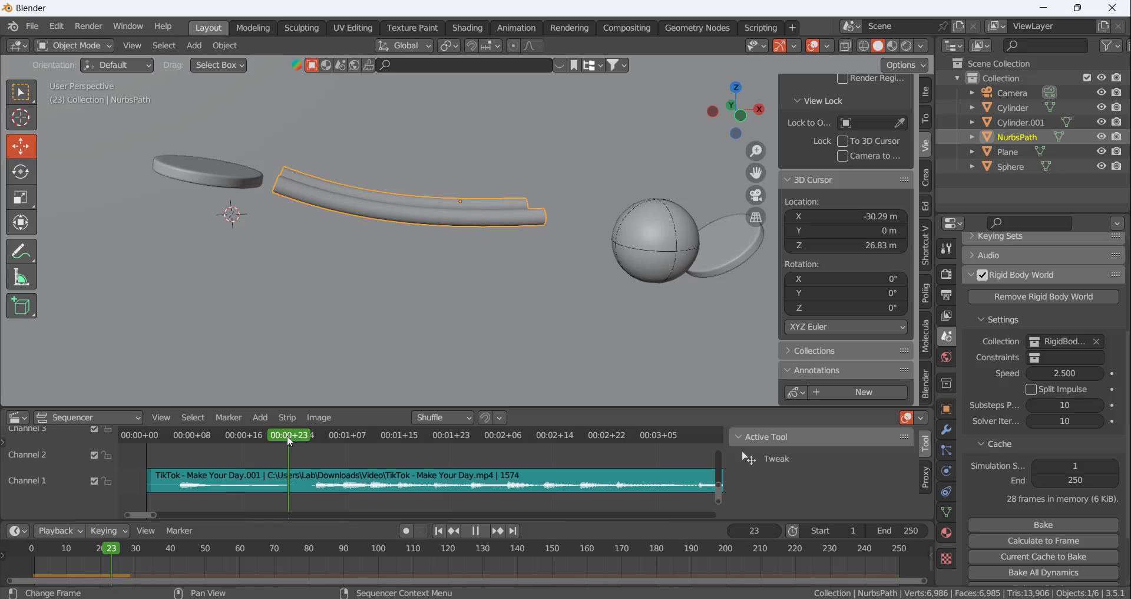
Extrude the open end loops of both rails about 0.36 m along X toward the tilted disc
scroll(483, 291, "down", 4)
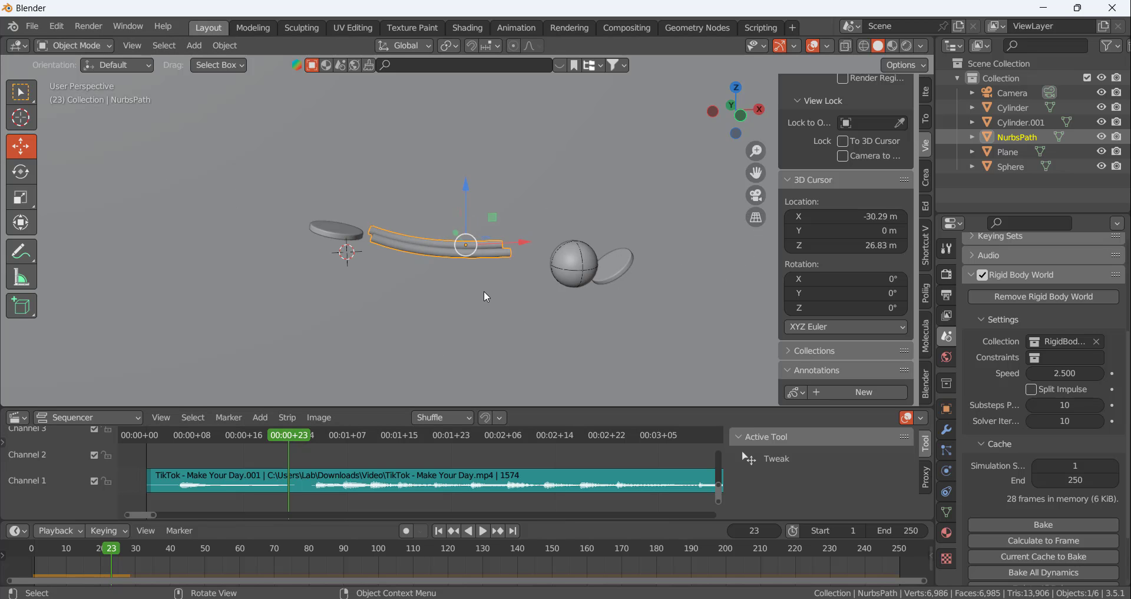
scroll(590, 288, "up", 4)
middle_click_drag(589, 288, 475, 283)
scroll(412, 247, "up", 3)
key("Tab")
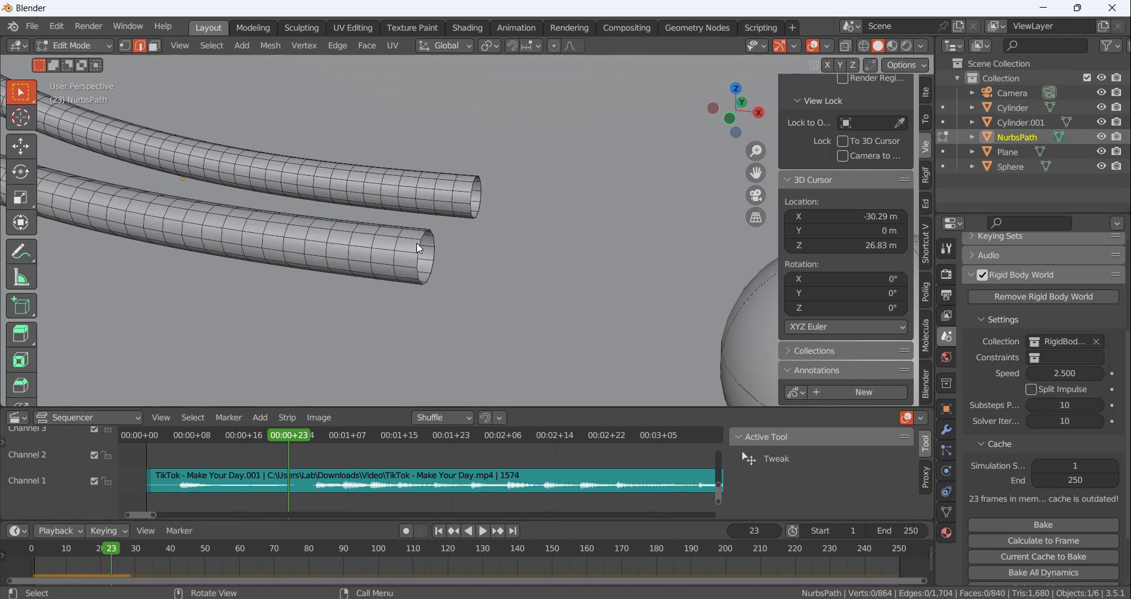
left_click(425, 245)
left_click(423, 236, "alt")
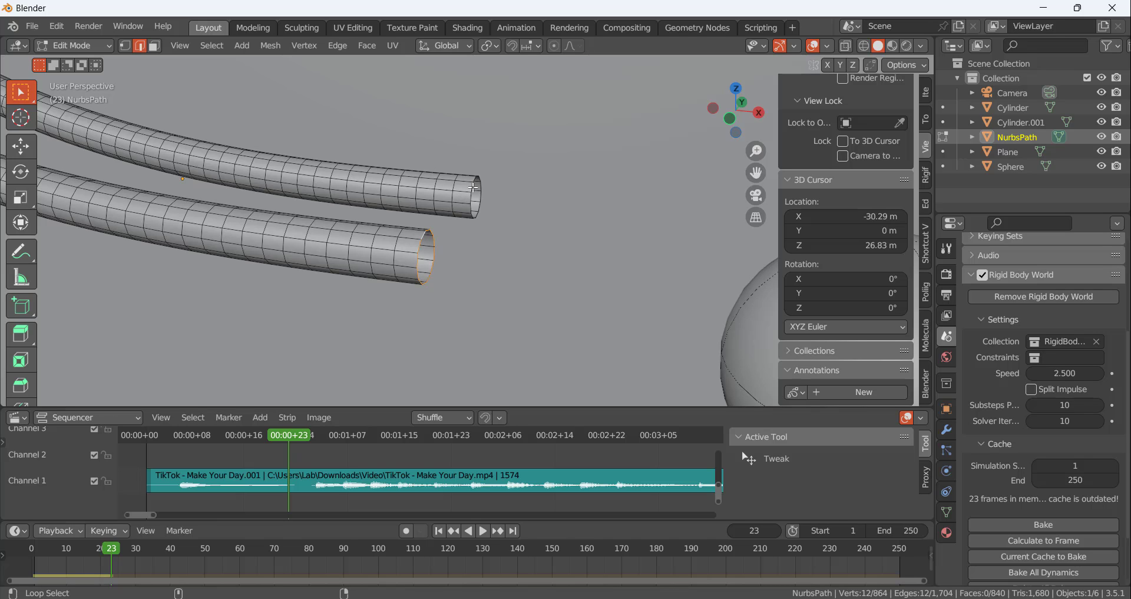
left_click(474, 187, "alt+shift")
key("KP_1")
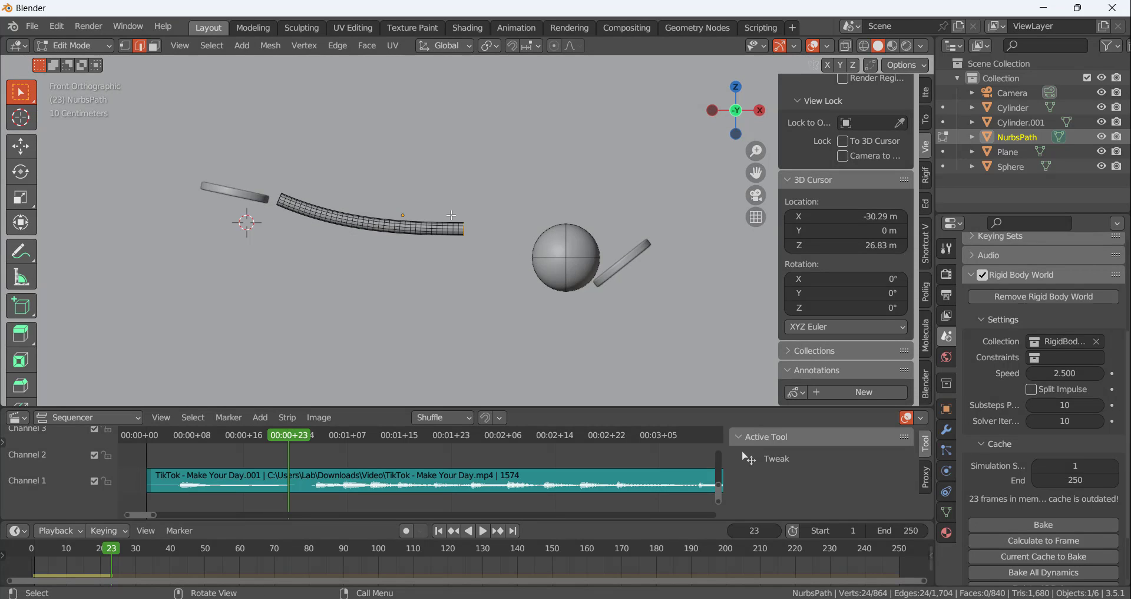
scroll(471, 230, "up", 2)
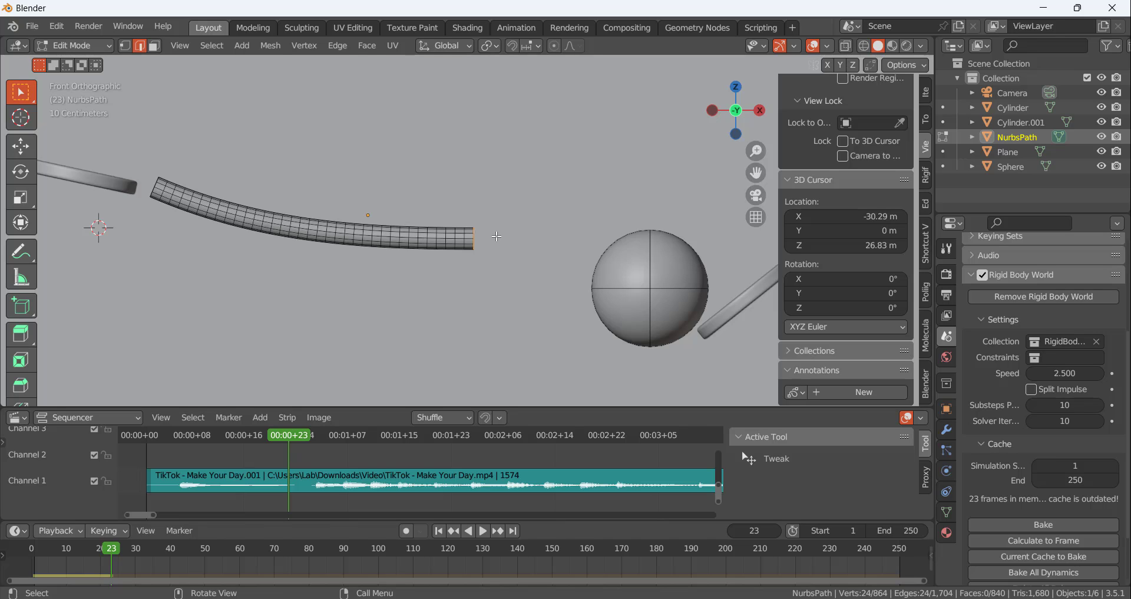
key("e")
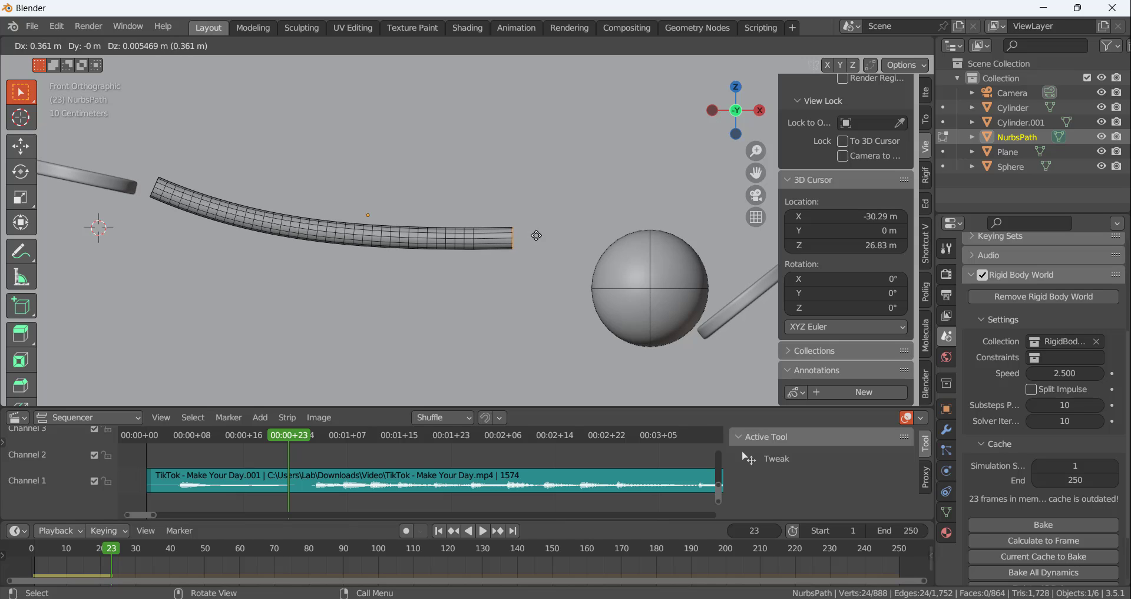
left_click(536, 234)
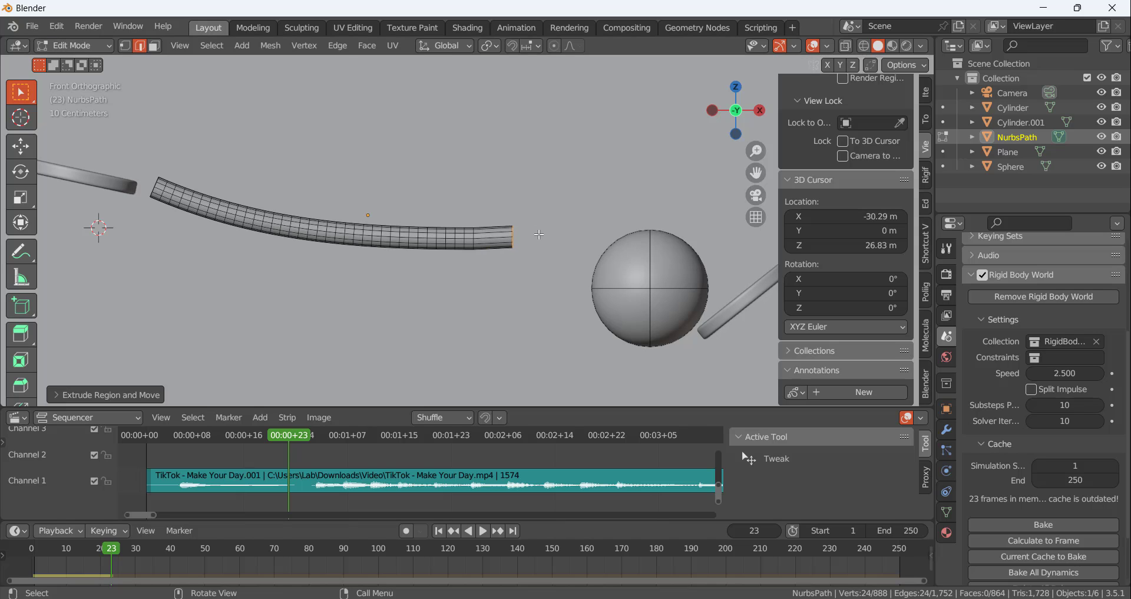
Extrude the rail ends three more times, by about 0.27 m, 0.23 m and 0.24 m, curving slightly upward
key("e")
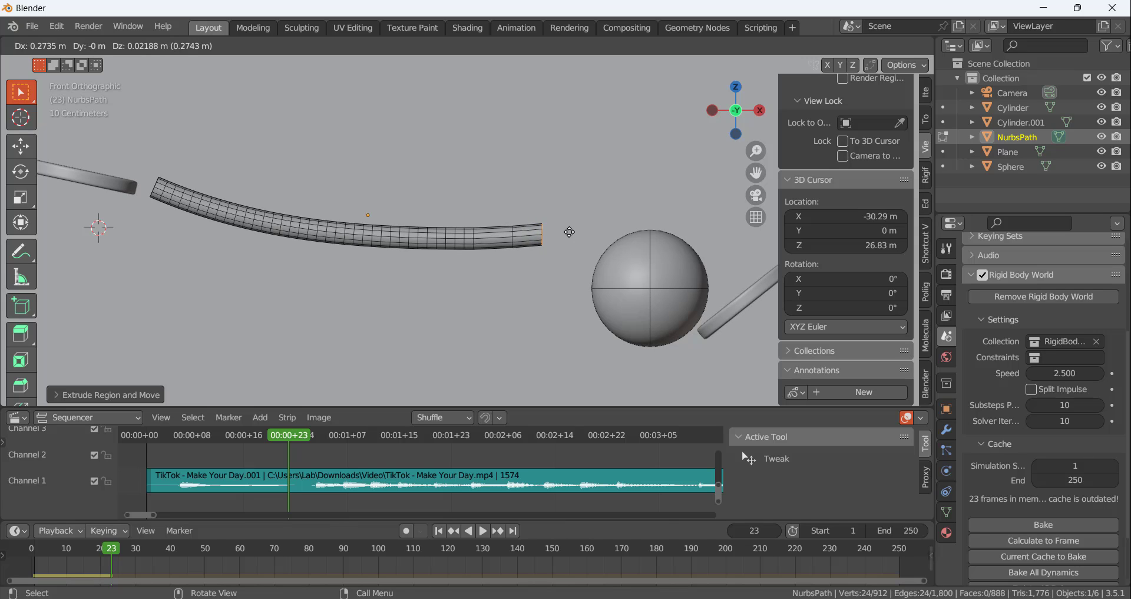
left_click(575, 229)
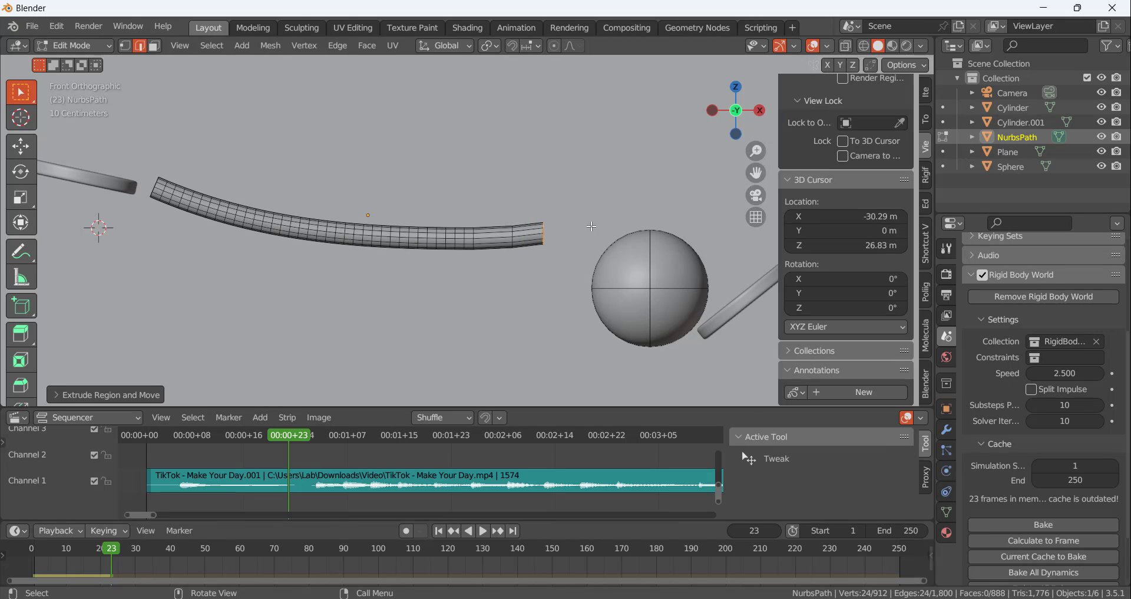
key("e")
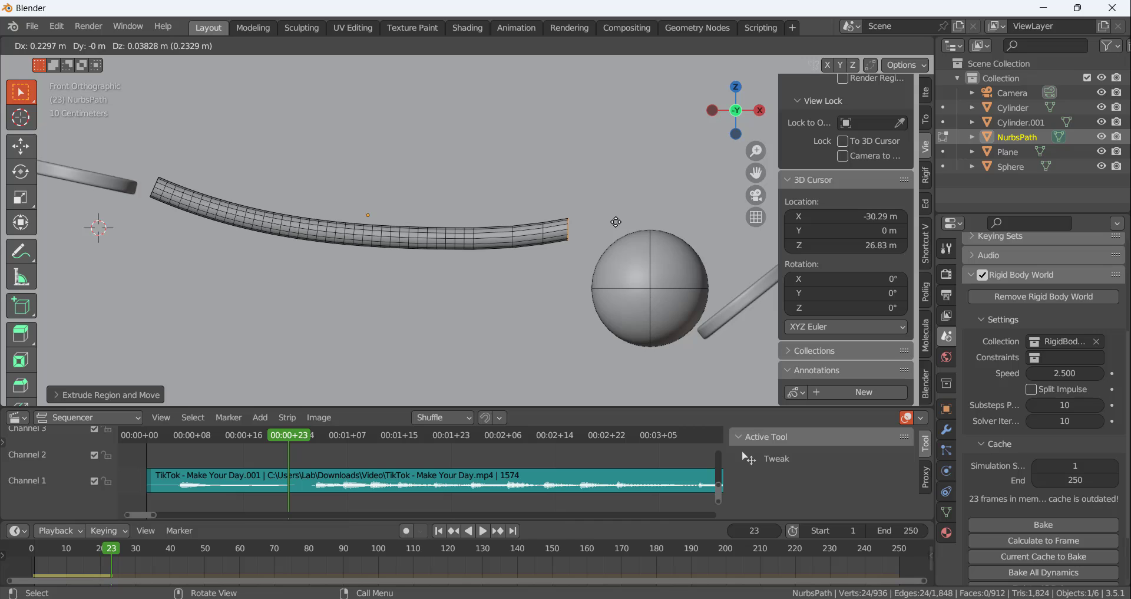
left_click(620, 221)
key("e")
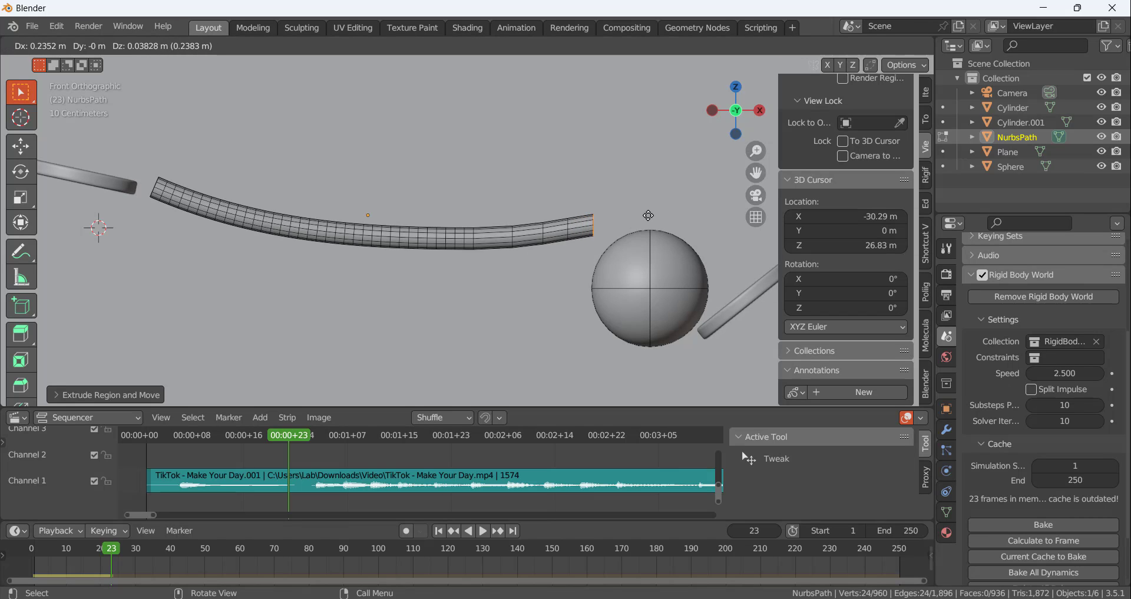
left_click(649, 212)
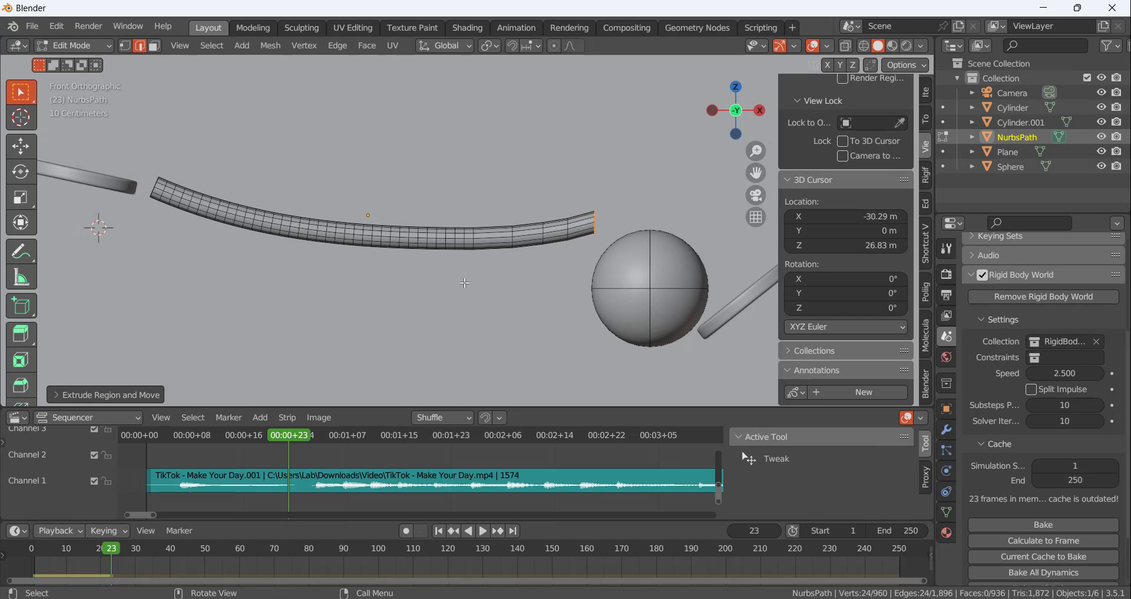
scroll(645, 220, "down", 1)
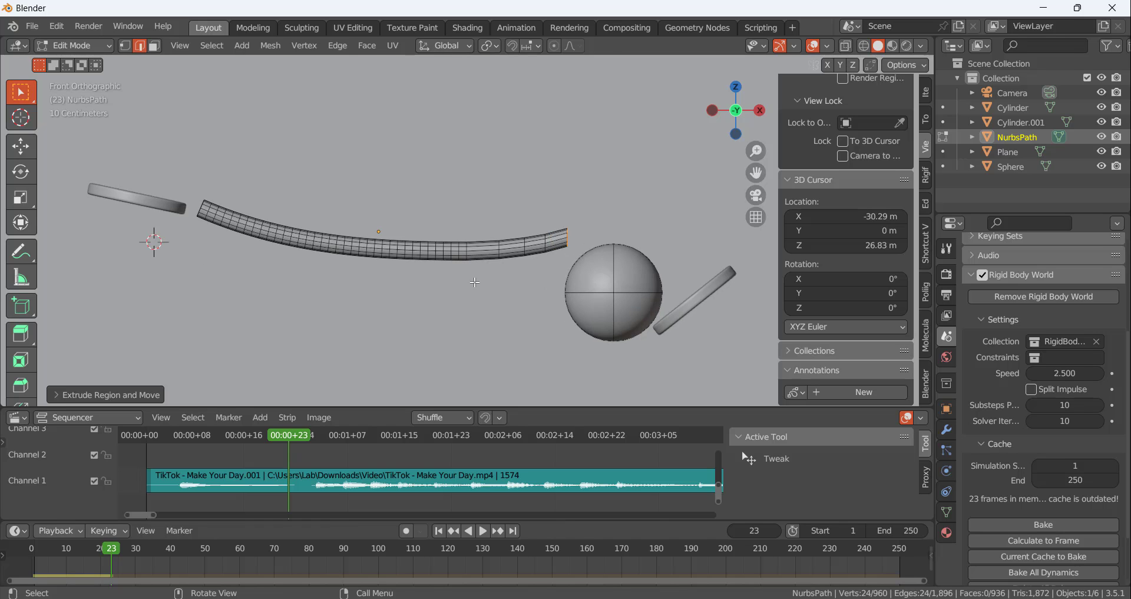
key("Tab")
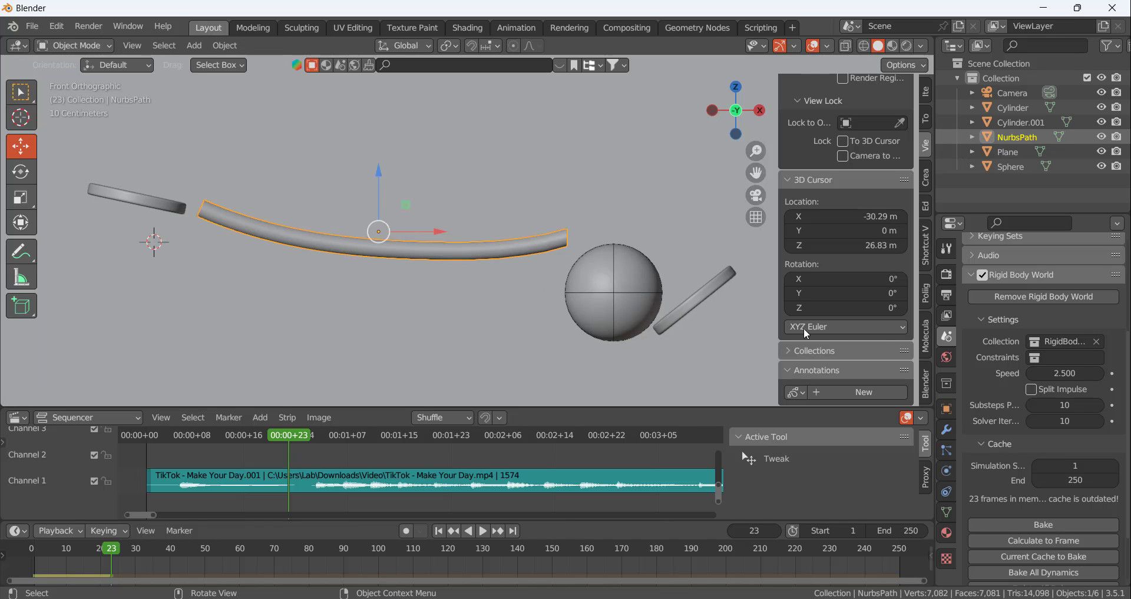
Add a Subdivision Surface modifier to the rails and deselect them
left_click(947, 429)
left_click(1017, 272)
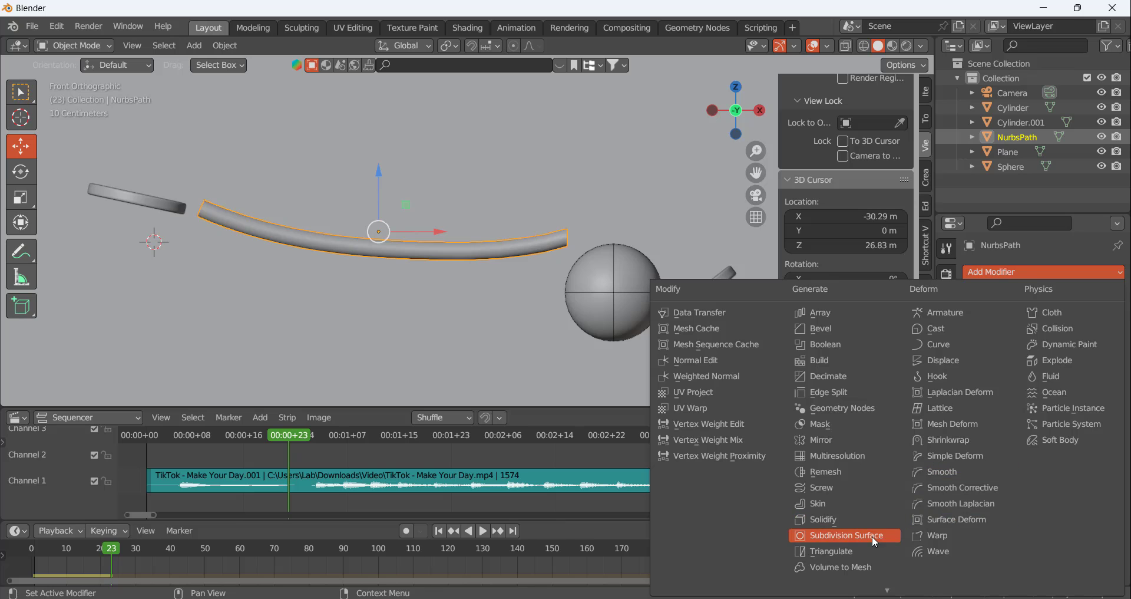
left_click(842, 535)
left_click(511, 237)
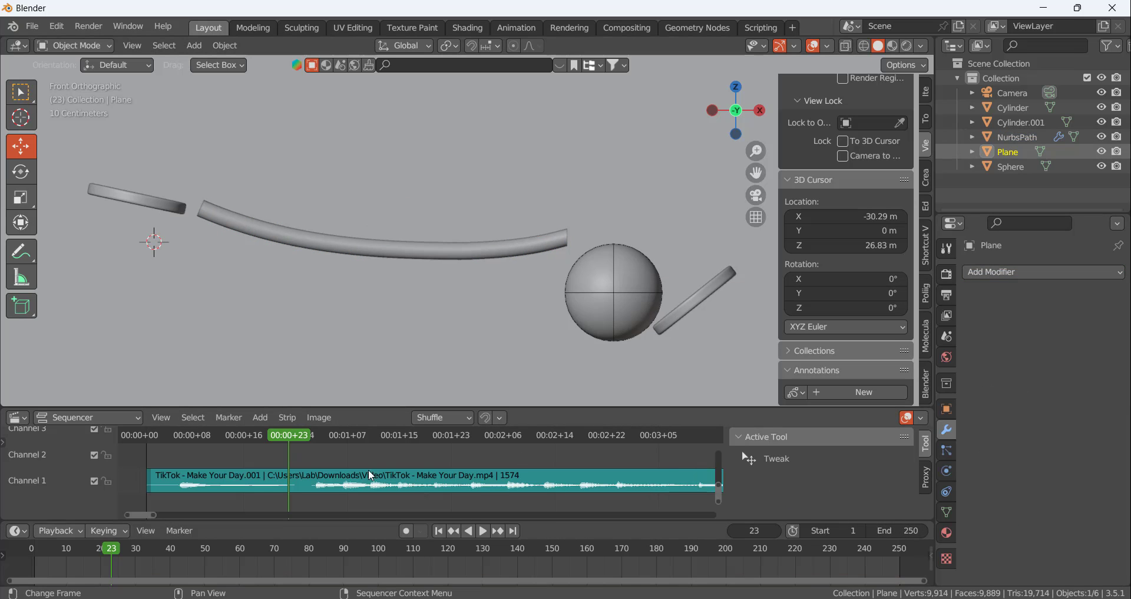
Advance to frame 27 and move the tilted disc farther from the rails along X and well down along Z, clear of the ball's path
key("space")
key("space")
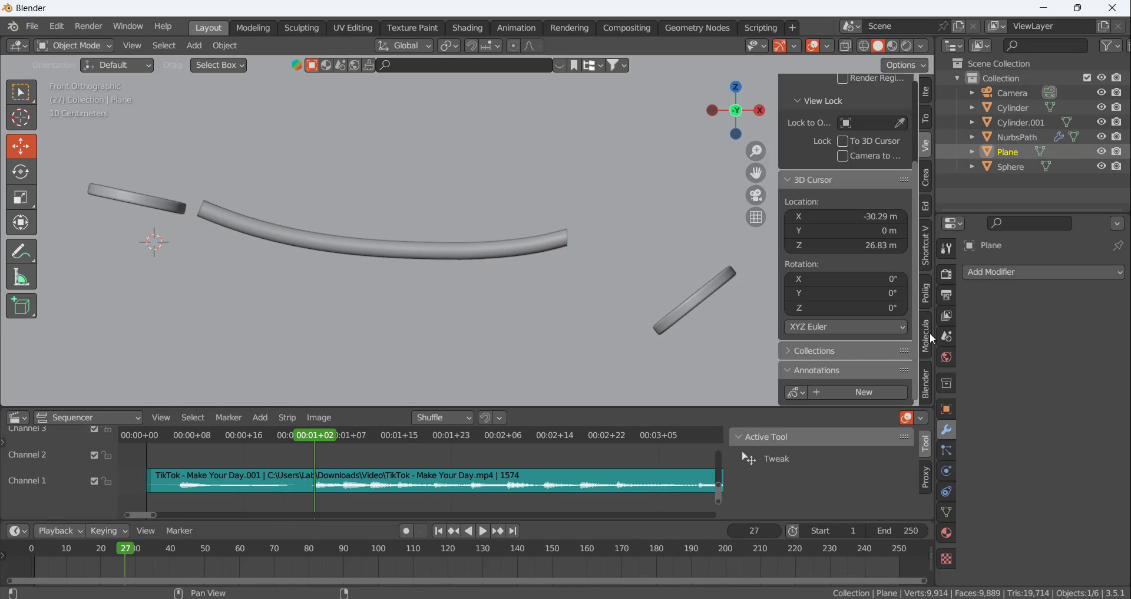
left_click(947, 337)
scroll(1044, 519, "down", 5)
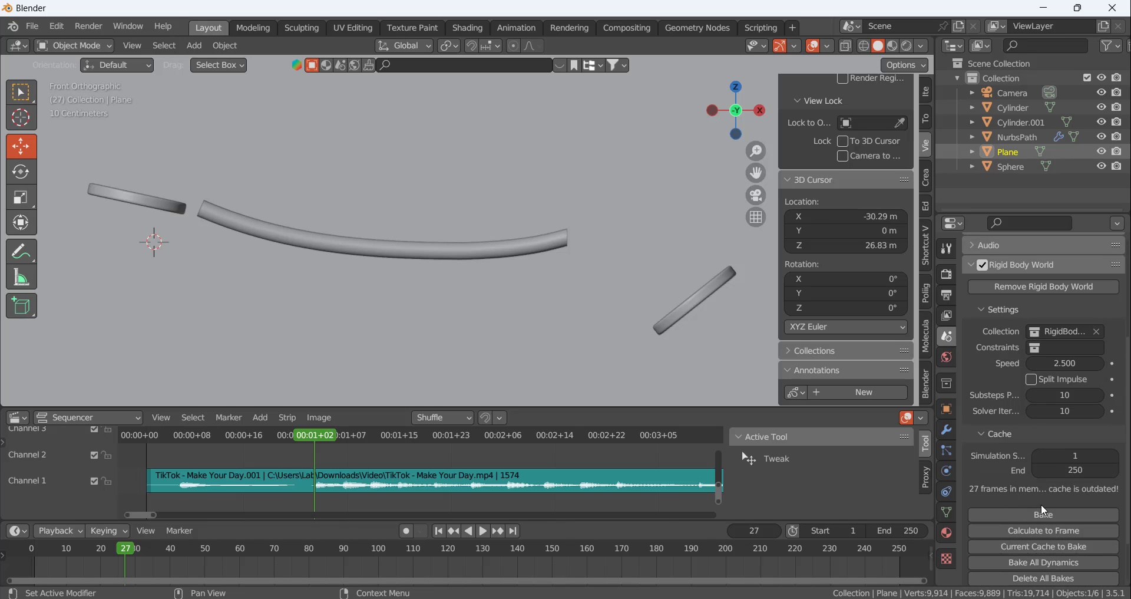
left_click(710, 290)
left_click_drag(754, 303, 805, 304)
scroll(634, 285, "down", 4)
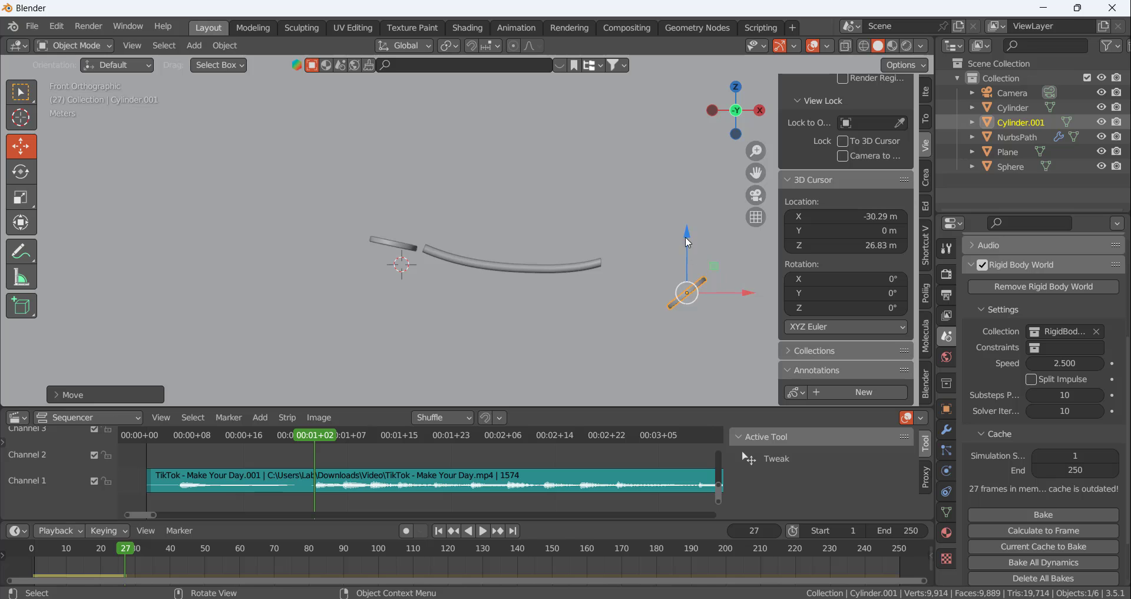
left_click_drag(686, 236, 688, 336)
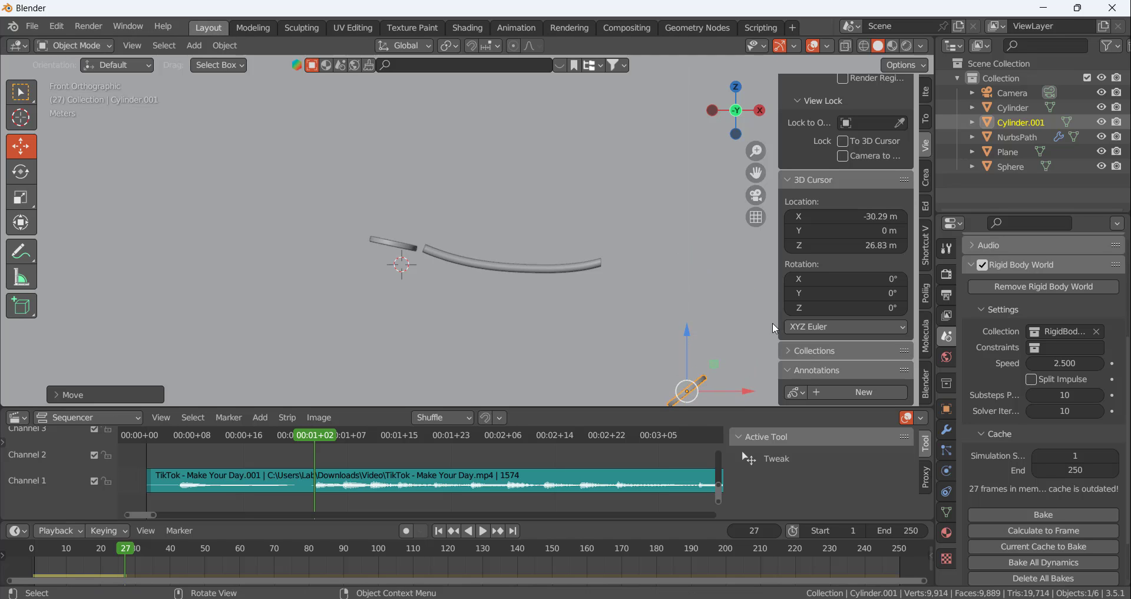
Calculate the simulation up to frame 27, replay it from the first frame and return to frame 27 at the waveform beat
left_click(1040, 532)
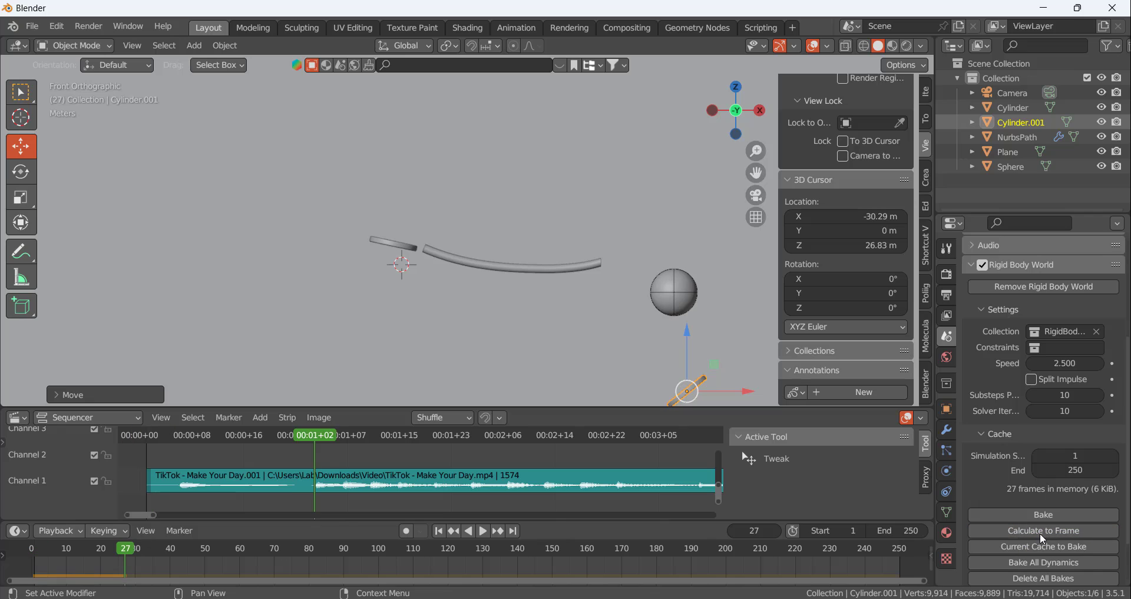
left_click(439, 530)
left_click(483, 531)
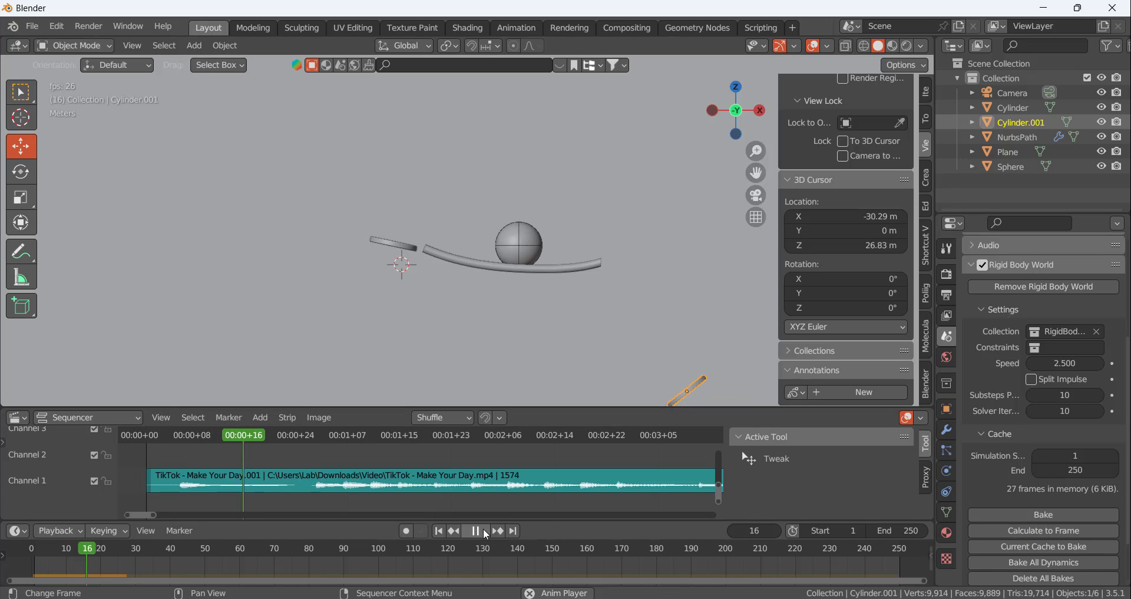
left_click(483, 530)
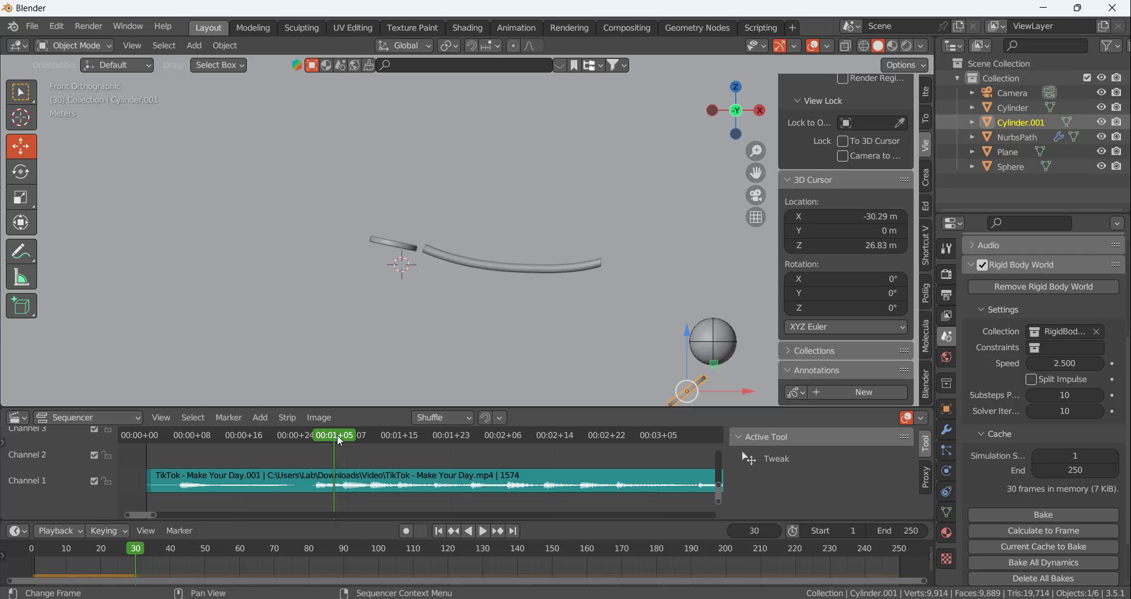
left_click_drag(340, 439, 316, 436)
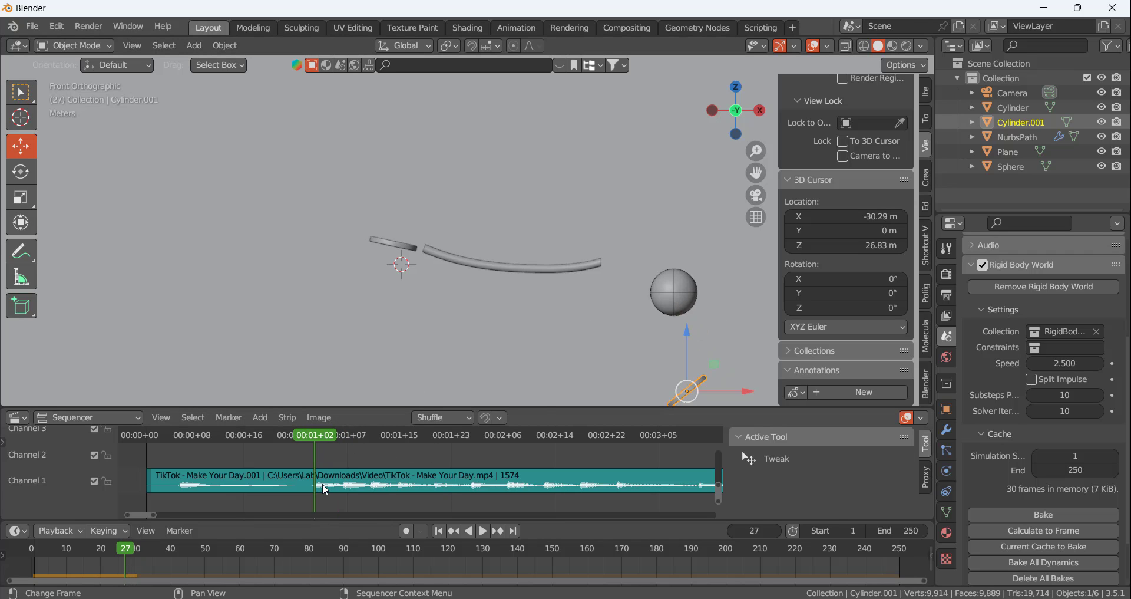
Move the tilted disc up and slightly along X to just below the ball, and rotate it to a slightly steeper tilt
scroll(690, 317, "down", 4)
scroll(692, 362, "up", 4)
left_click_drag(685, 270, 685, 203)
left_click_drag(744, 276, 758, 276)
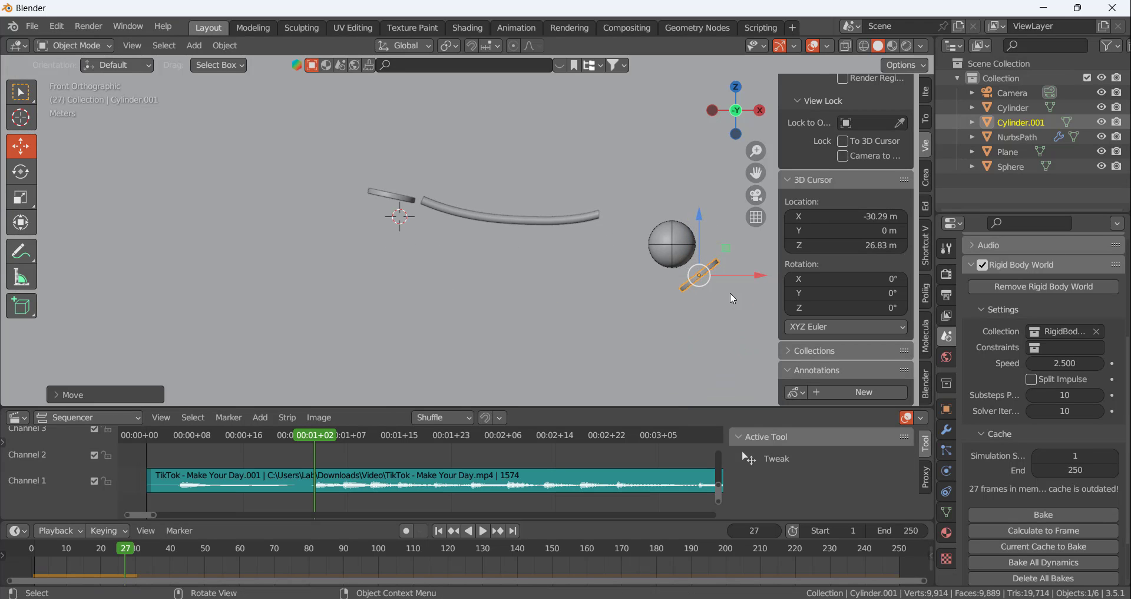
key("r")
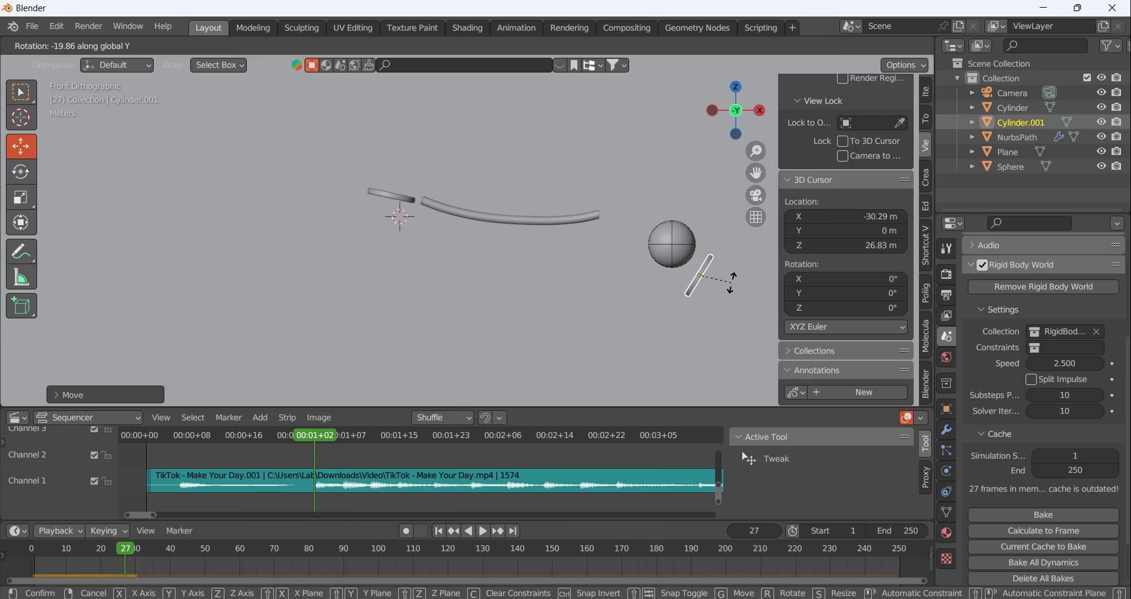
left_click(700, 247)
key("g")
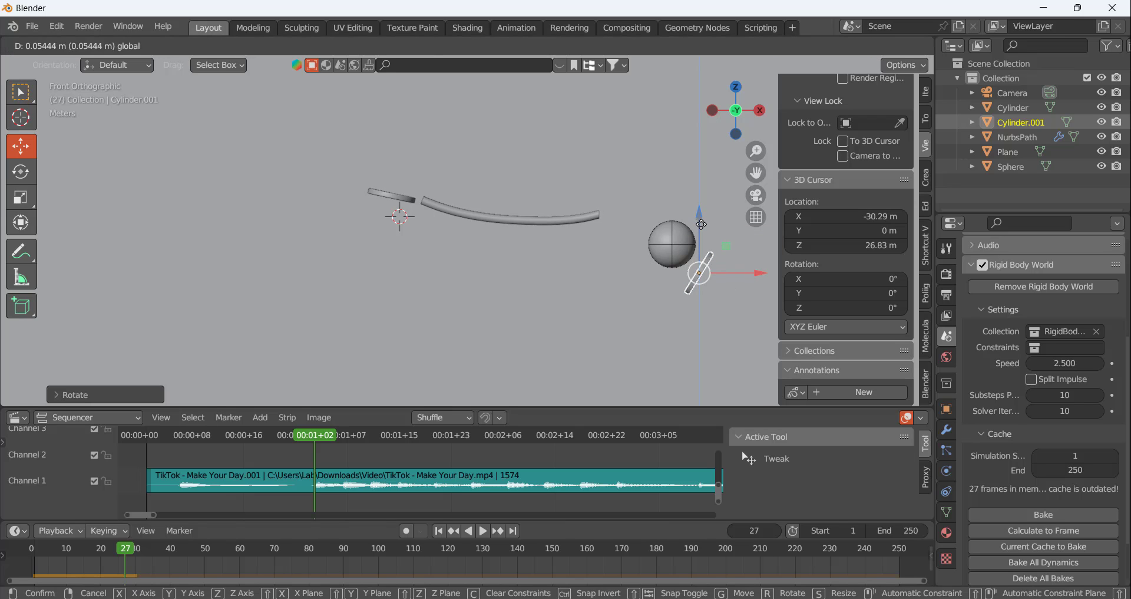
left_click(730, 289)
key("r")
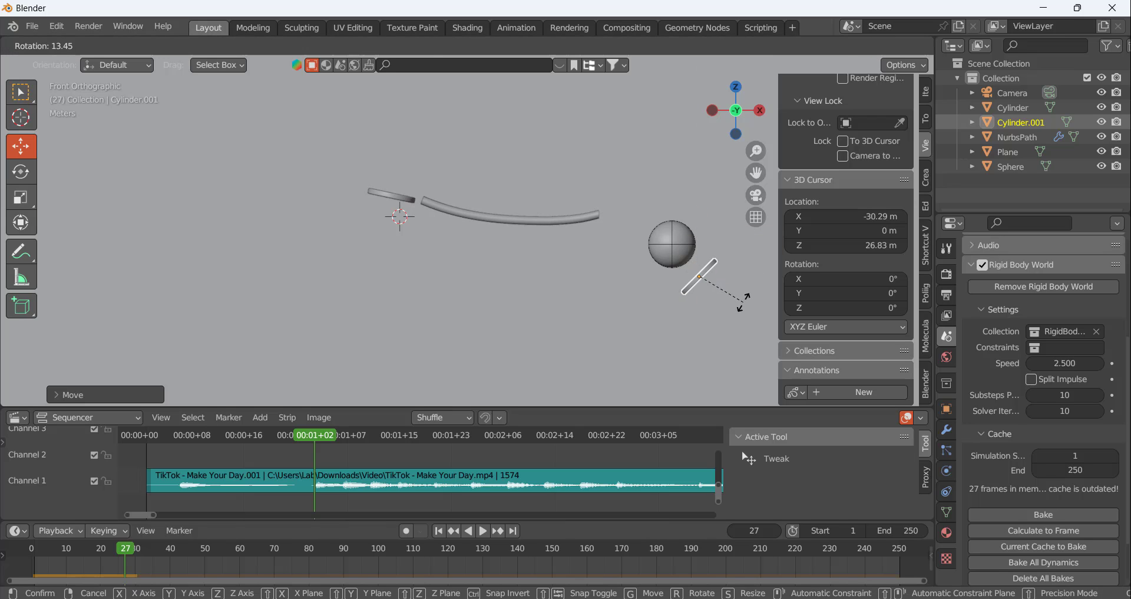
left_click(751, 289)
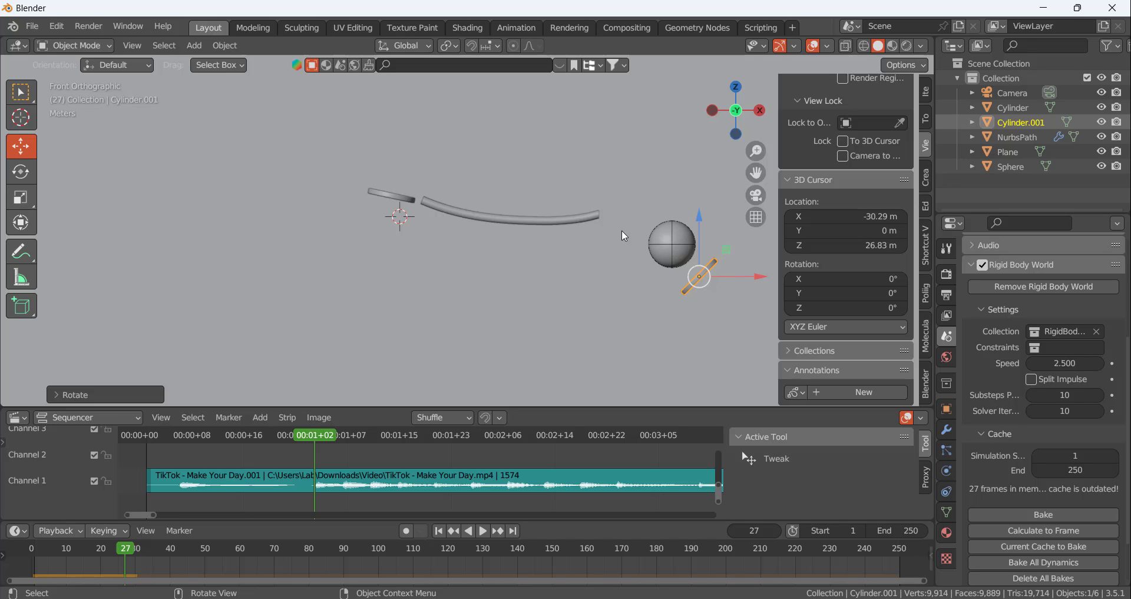
Shift the tilted disc up and back along X until its face touches the ball's lower side facing away from the rails
scroll(696, 265, "up", 6)
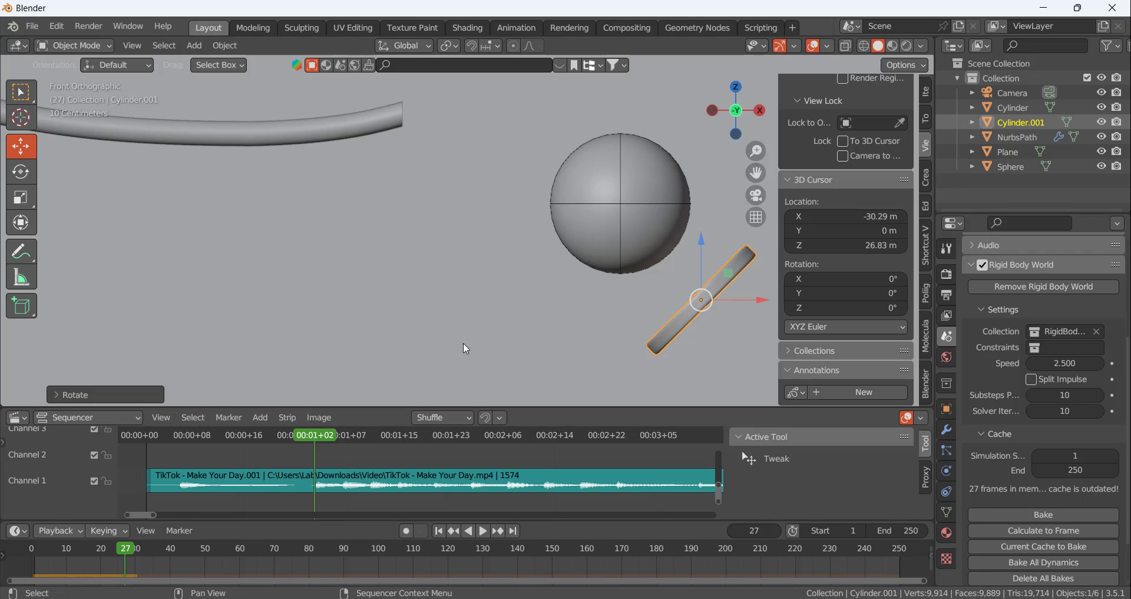
left_click_drag(710, 311, 680, 264)
scroll(680, 264, "up", 6)
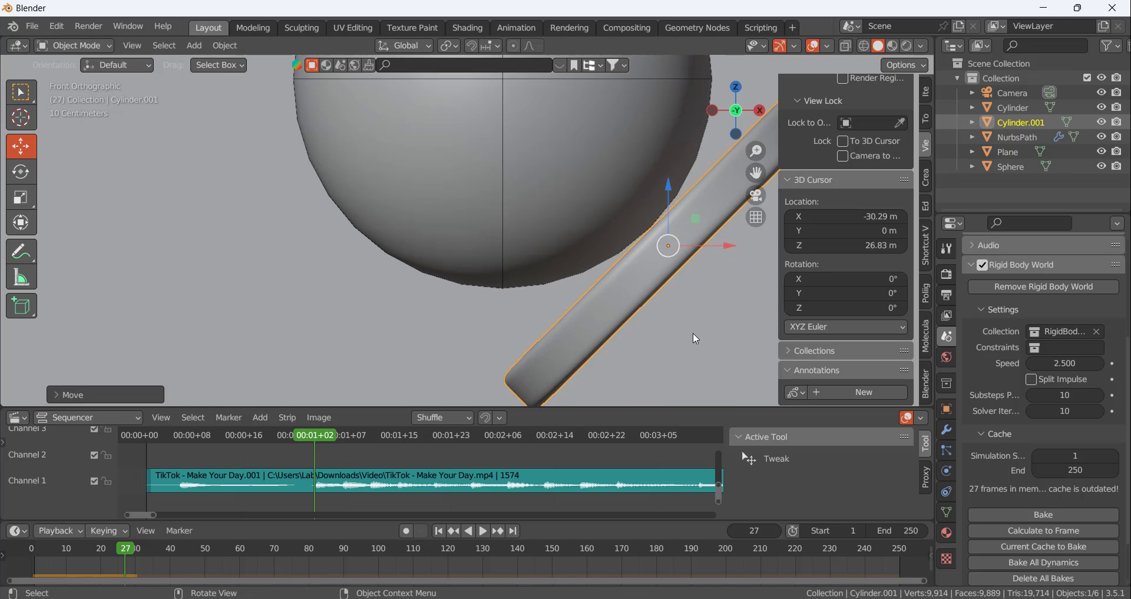
scroll(664, 346, "down", 4)
scroll(664, 345, "down", 4)
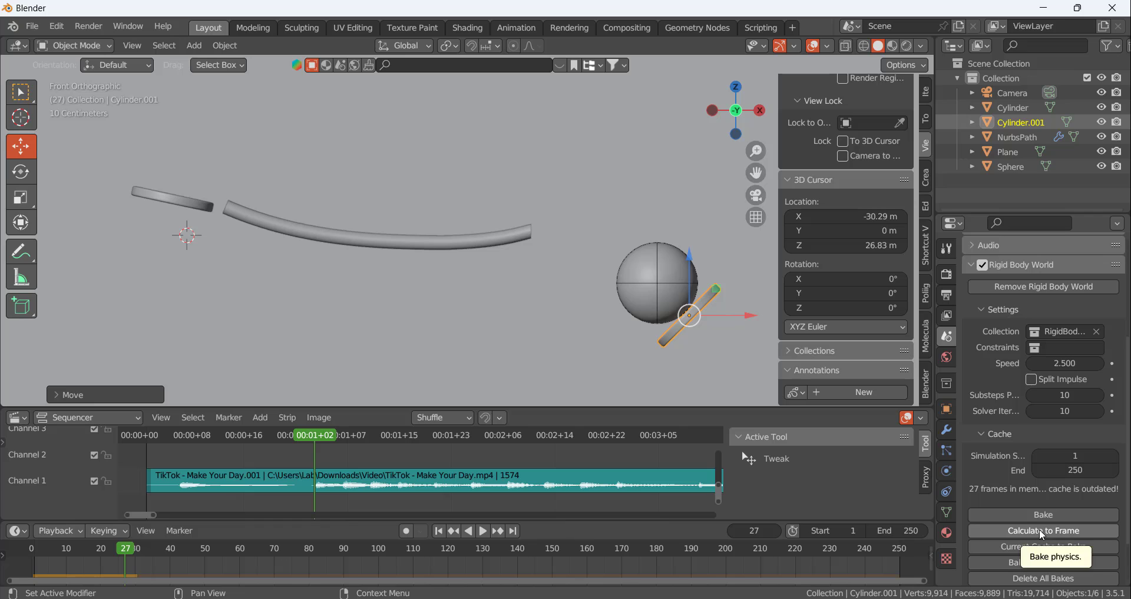
scroll(689, 341, "up", 4)
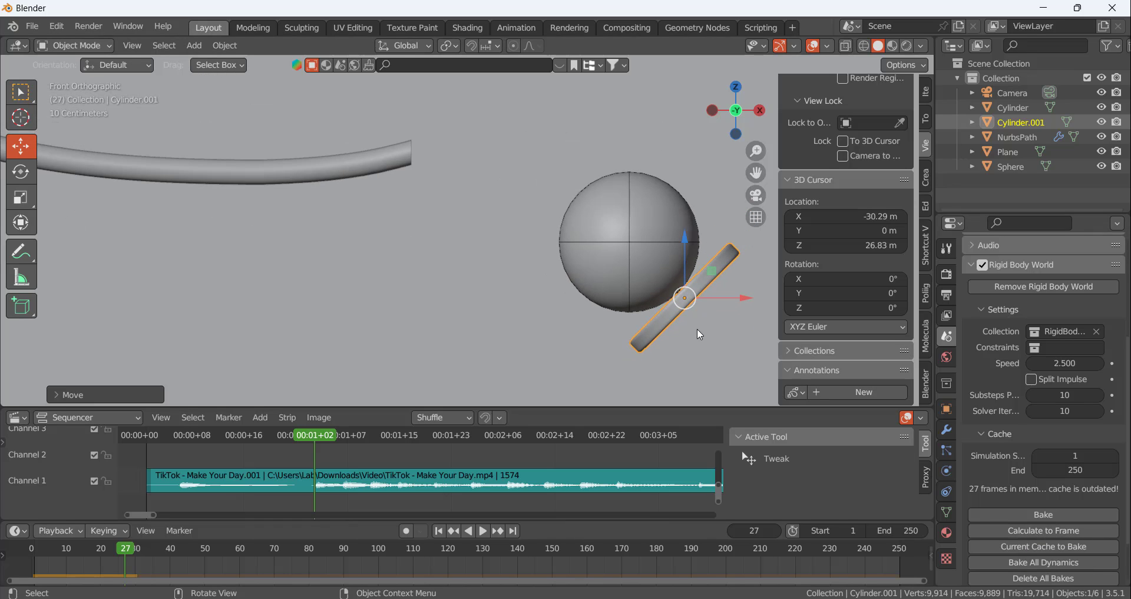
Calculate the rigid body simulation to frame 27, play the bounce off the repositioned disc from the start, and go back to frame 27
left_click(1047, 530)
left_click(438, 530)
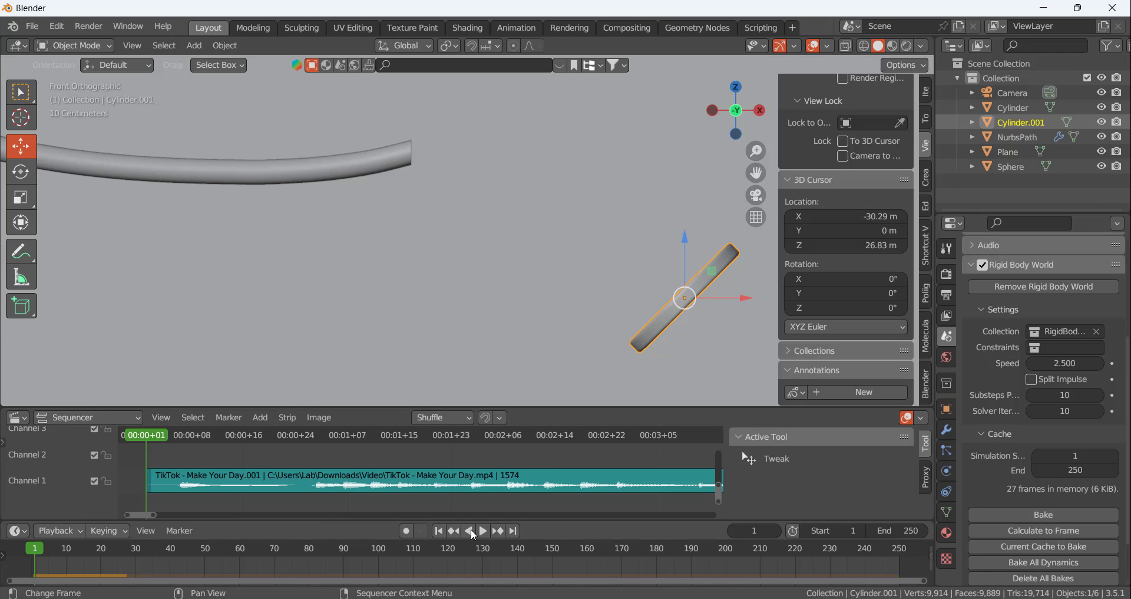
left_click(483, 531)
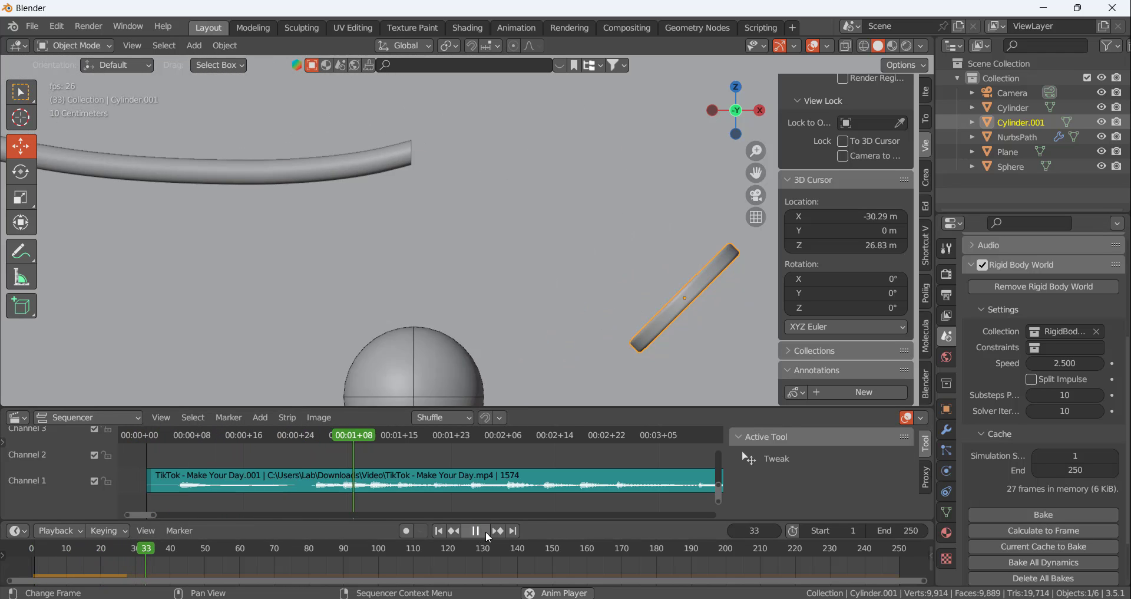
scroll(522, 345, "down", 5)
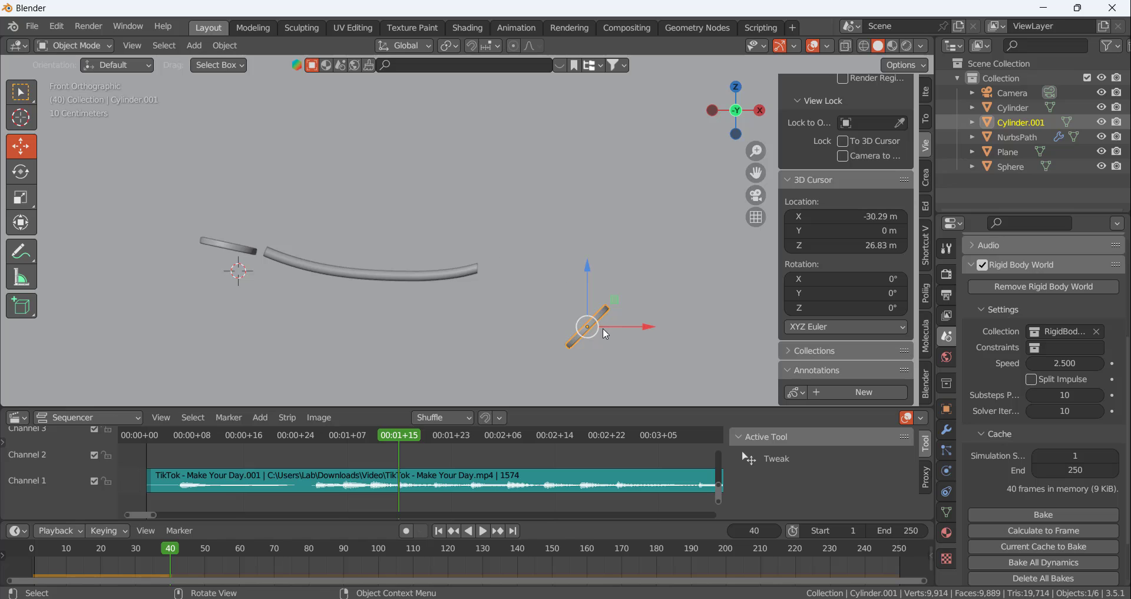
left_click_drag(405, 436, 315, 449)
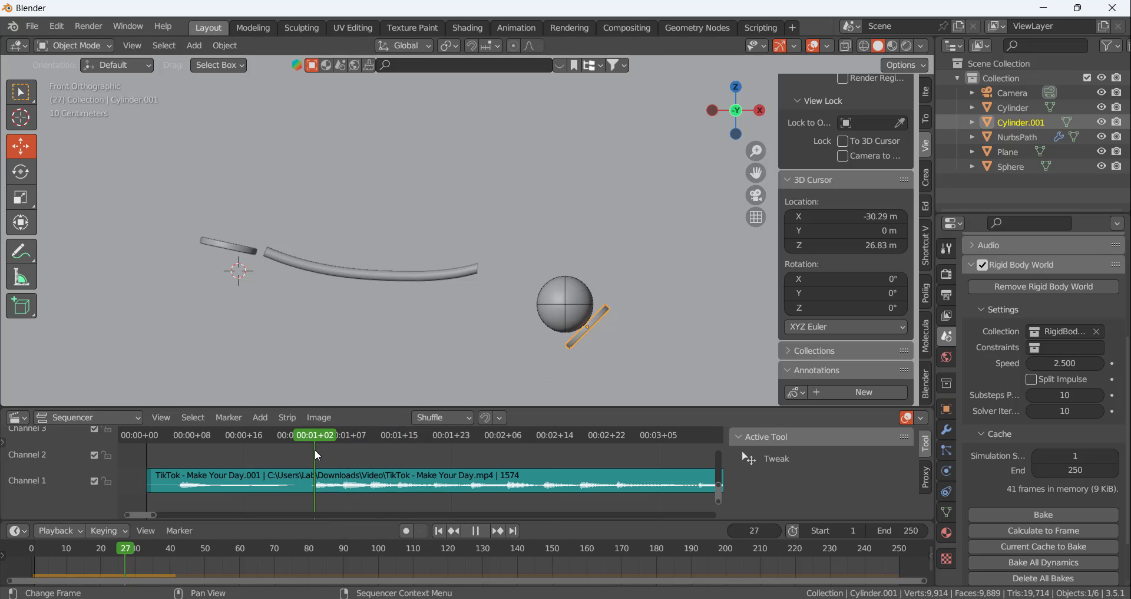
Advance to the next waveform beat at frame 31 and calculate the simulation up to that frame
left_click_drag(314, 449, 343, 450)
scroll(332, 483, "up", 2)
scroll(566, 312, "down", 3)
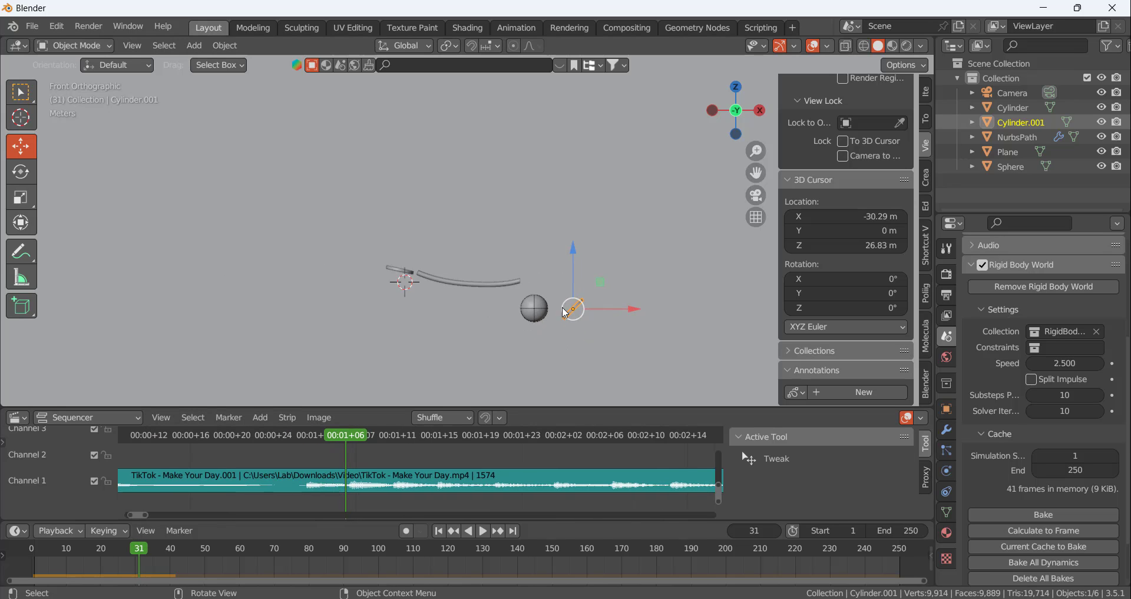
scroll(565, 312, "up", 3)
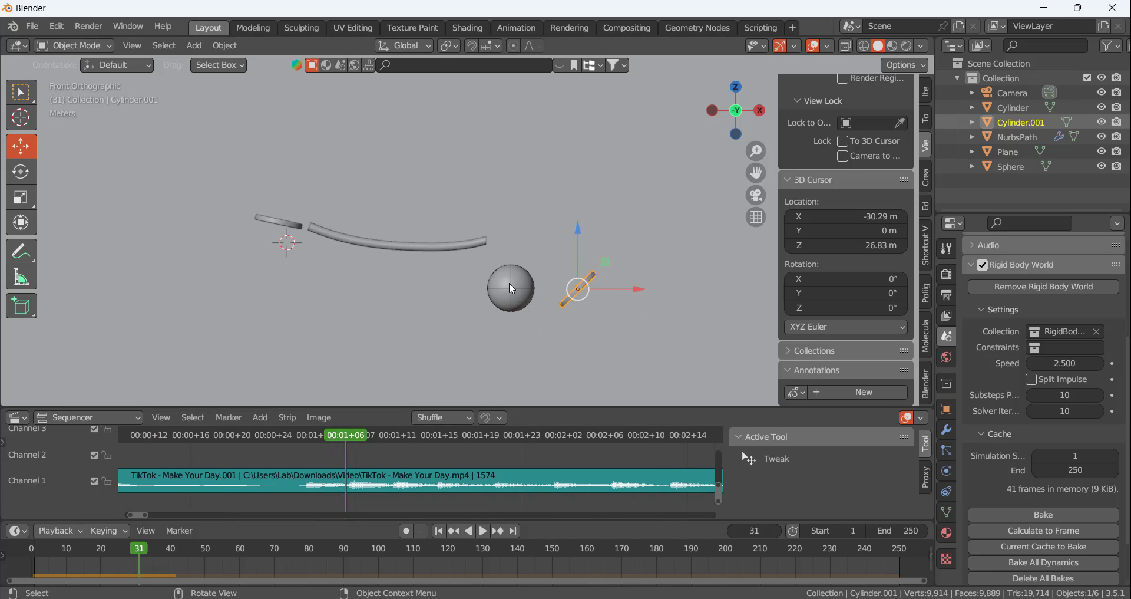
left_click(1044, 532)
mouse_move(355, 437)
left_mouse_down()
mouse_move(257, 444)
mouse_move(348, 449)
left_mouse_up()
Compare frames 31 and 32 with the enlarged waveform and settle on frame 31 for the next hit
scroll(358, 497, "up", 5)
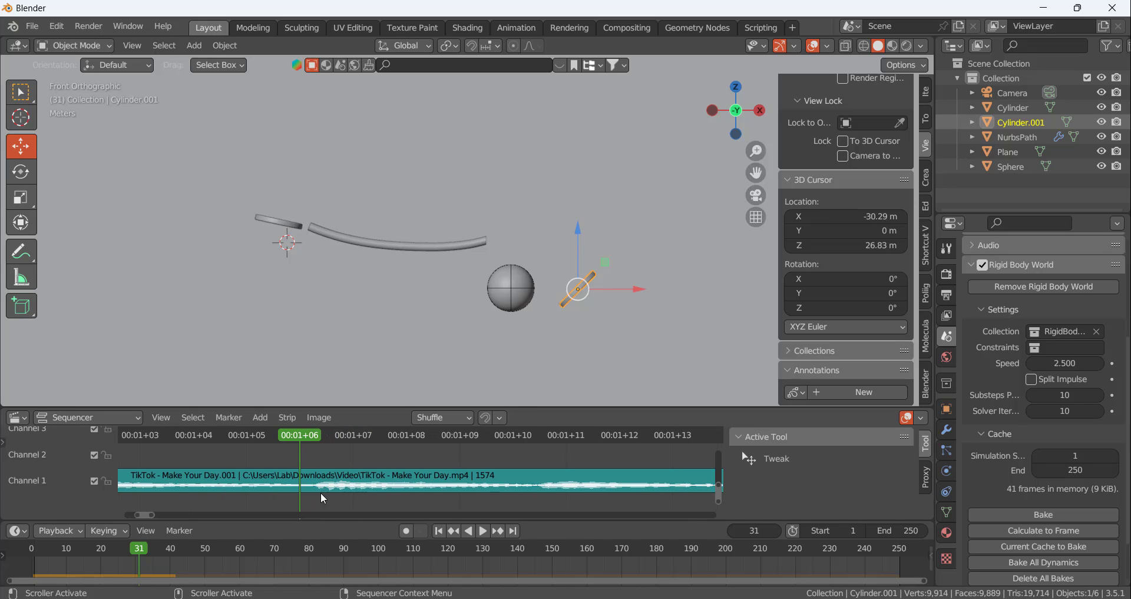
left_click(777, 531)
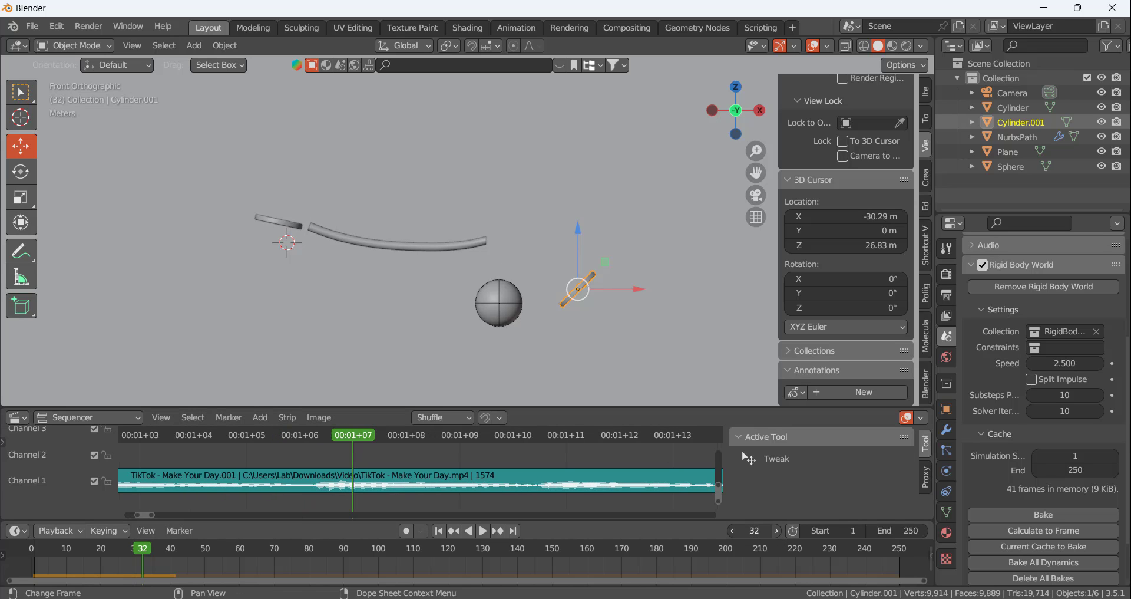
left_click(732, 531)
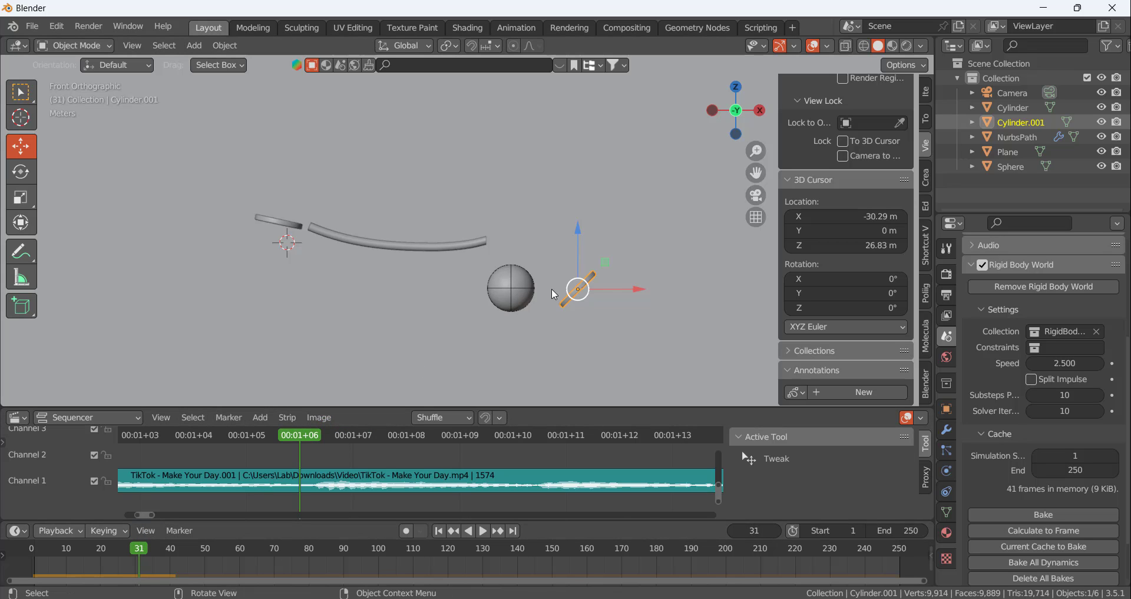
scroll(425, 465, "down", 6)
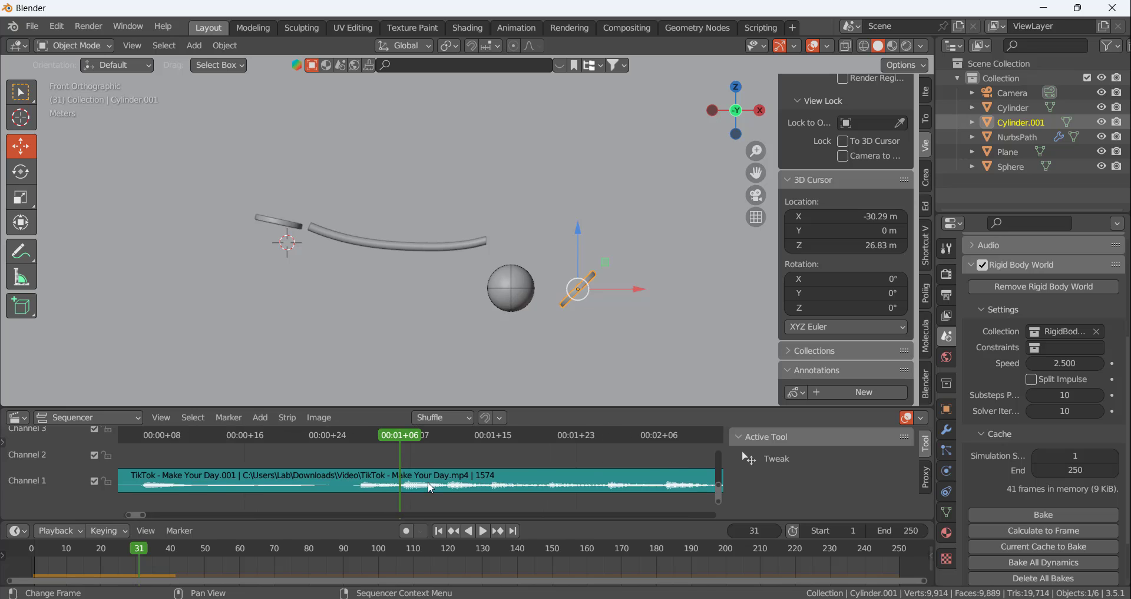
scroll(424, 483, "down", 3)
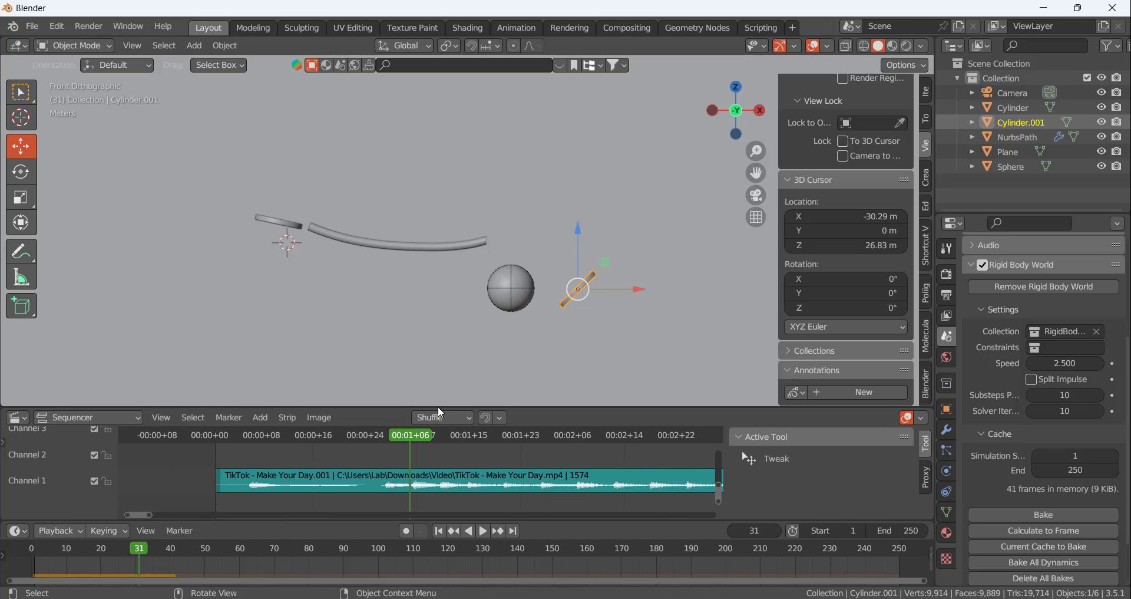
Duplicate the disc at the start of the rails and move the copy to just beneath the ball
left_click(287, 222)
key("shift+d")
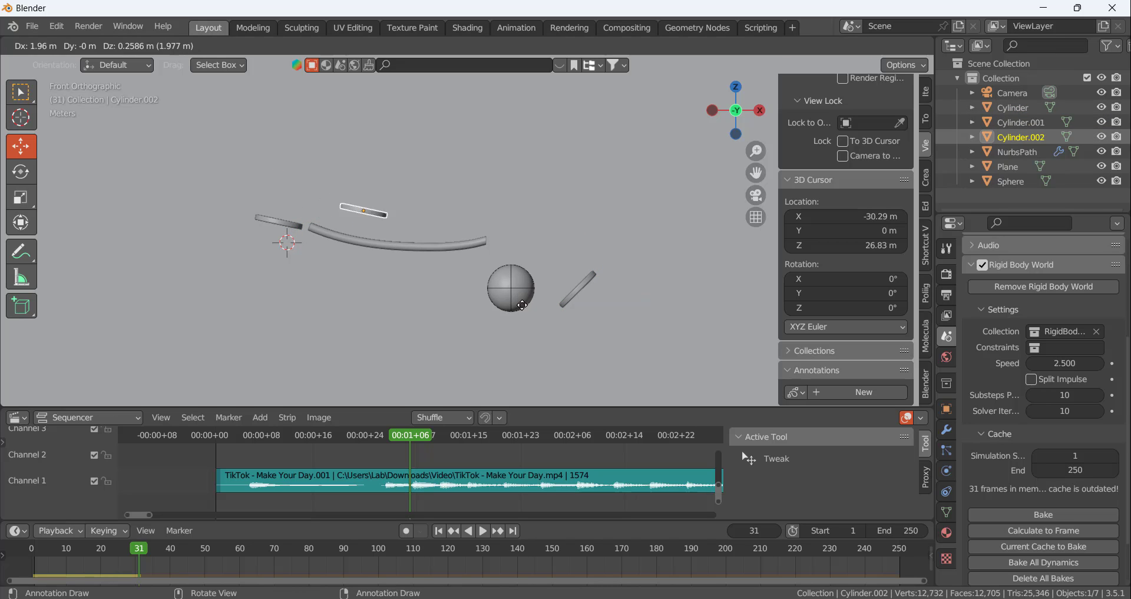
key("Escape")
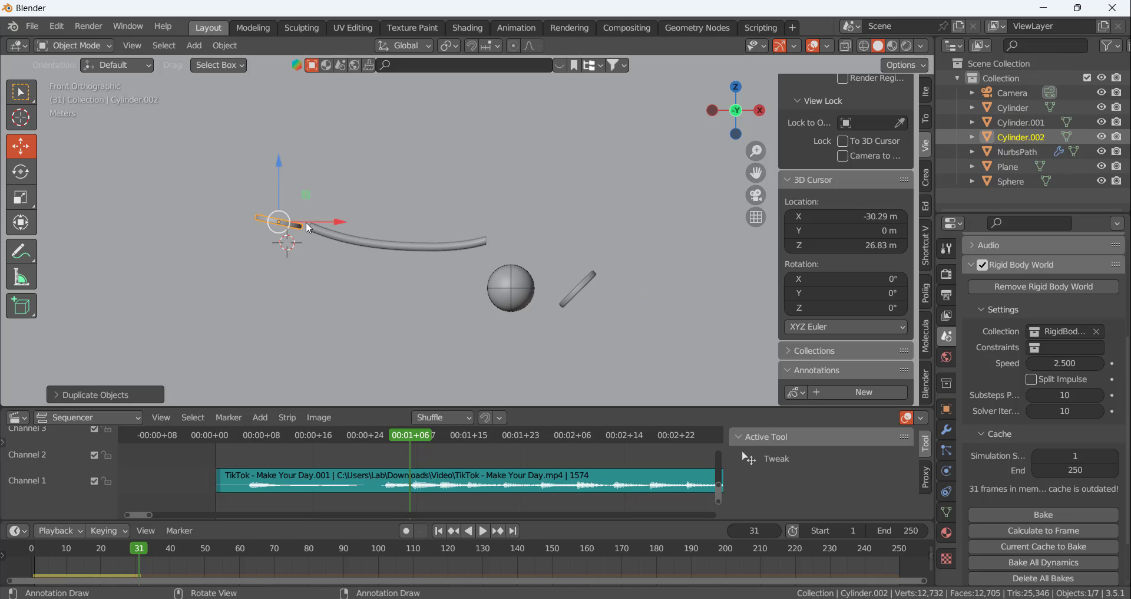
left_click_drag(289, 227, 495, 323)
scroll(545, 303, "up", 5)
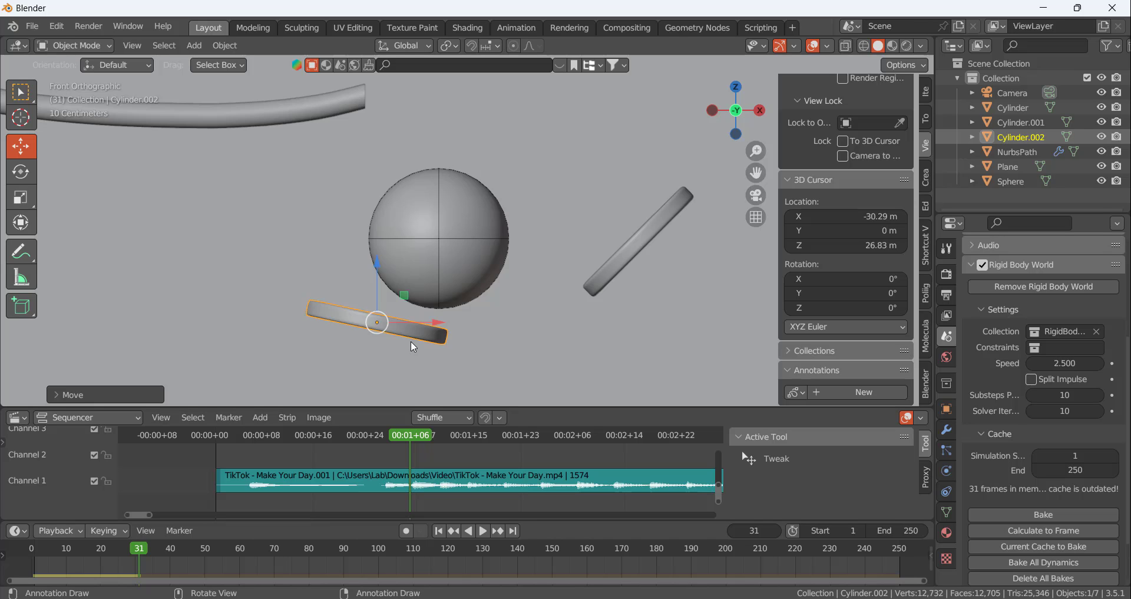
scroll(453, 327, "down", 4)
scroll(493, 325, "down", 2)
scroll(482, 341, "up", 2)
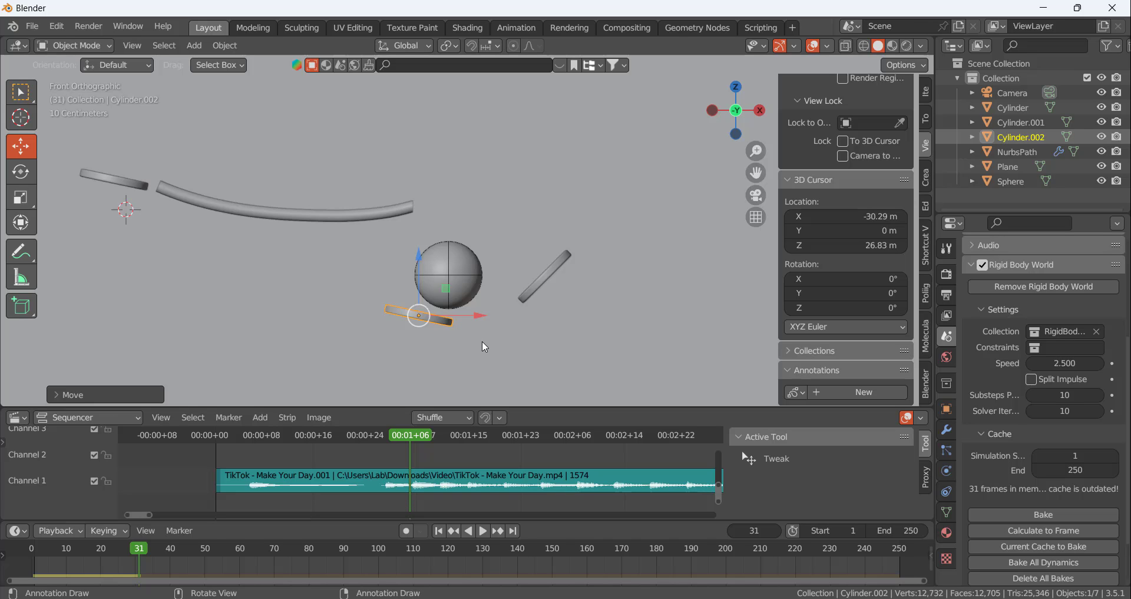
Rotate the copied disc to a steeper tilt and raise it about 0.2 m against the ball's lower side nearest the rails
key("r")
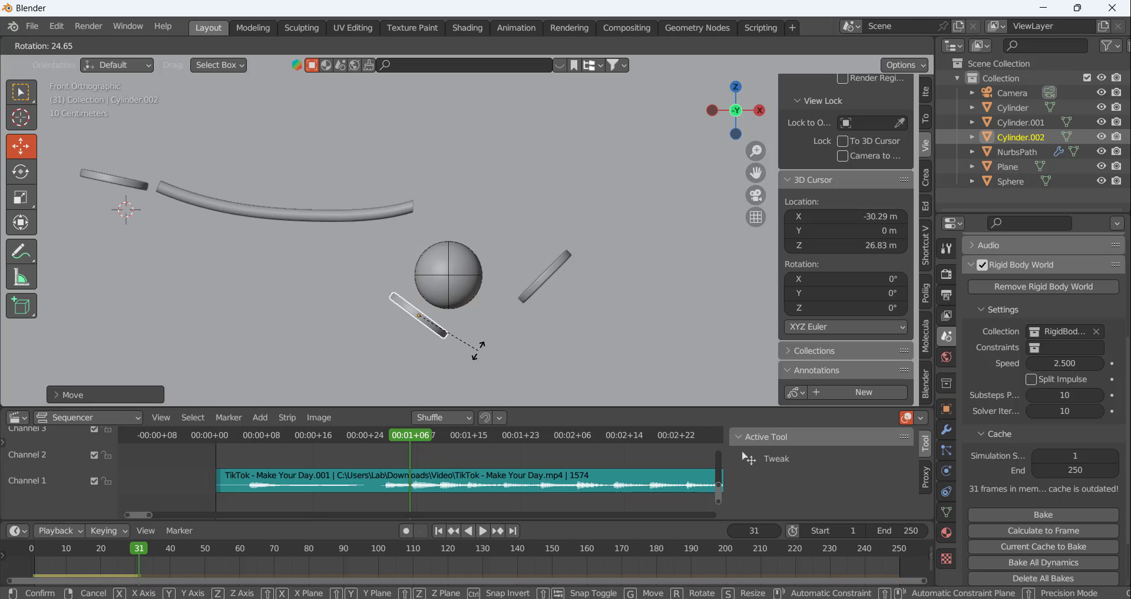
left_click(476, 323)
left_click_drag(473, 316, 474, 316)
key("g")
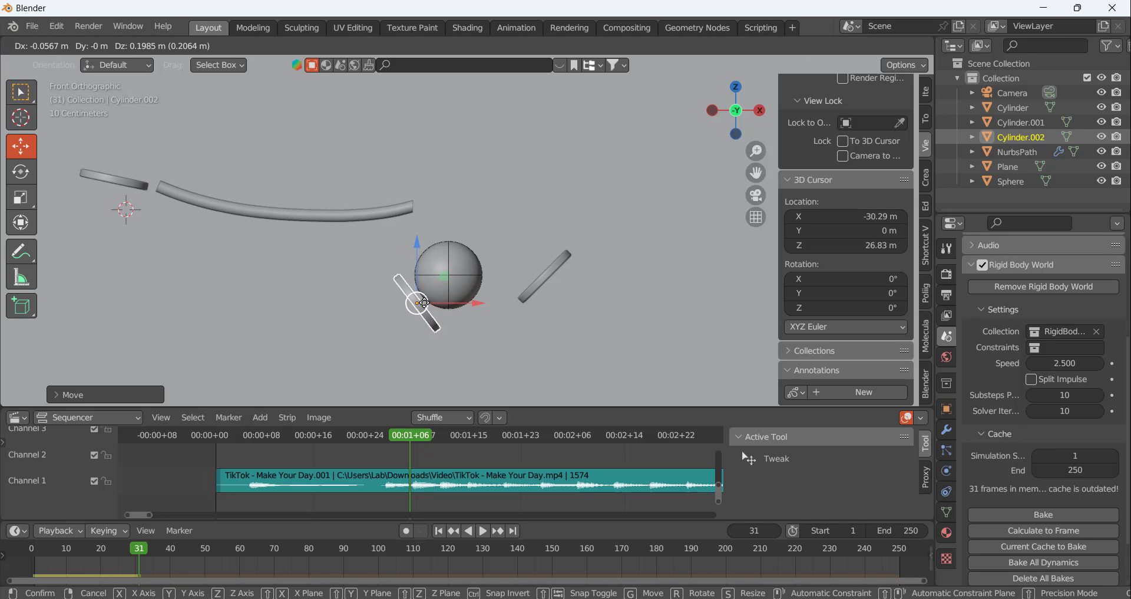
left_click(424, 303)
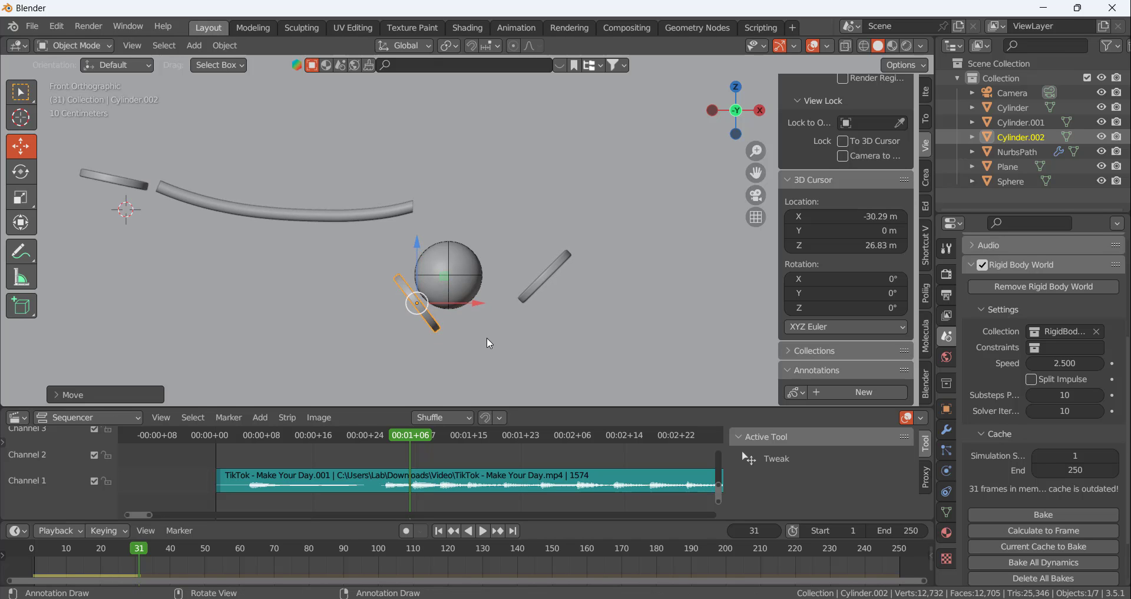
Rotate the copied disc to nearly vertical and reposition it against the side of the ball facing the rails
scroll(461, 328, "up", 4)
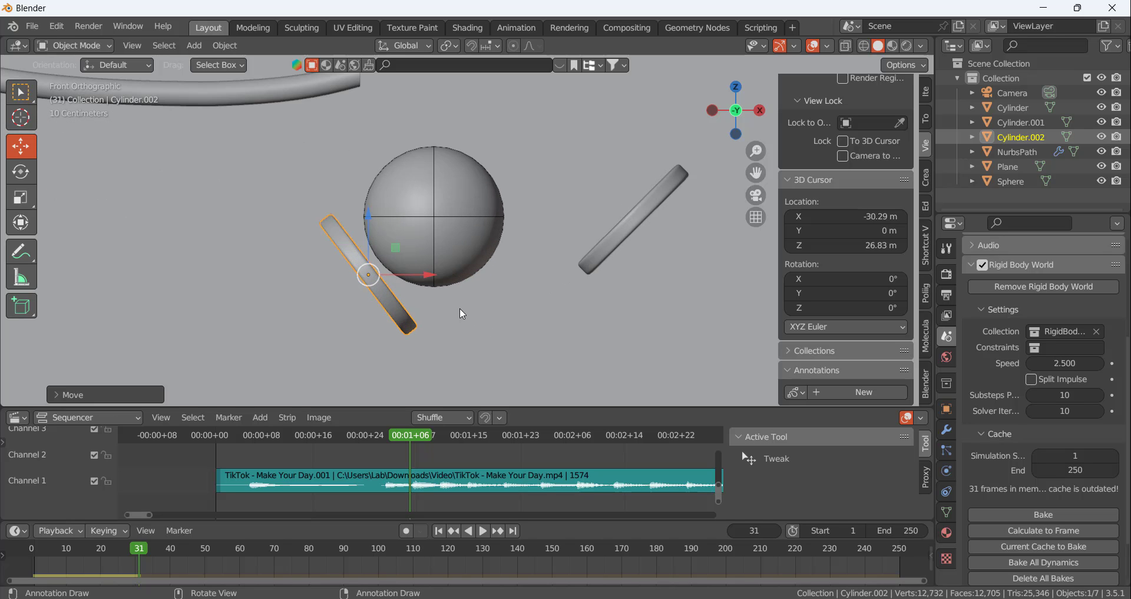
key("r")
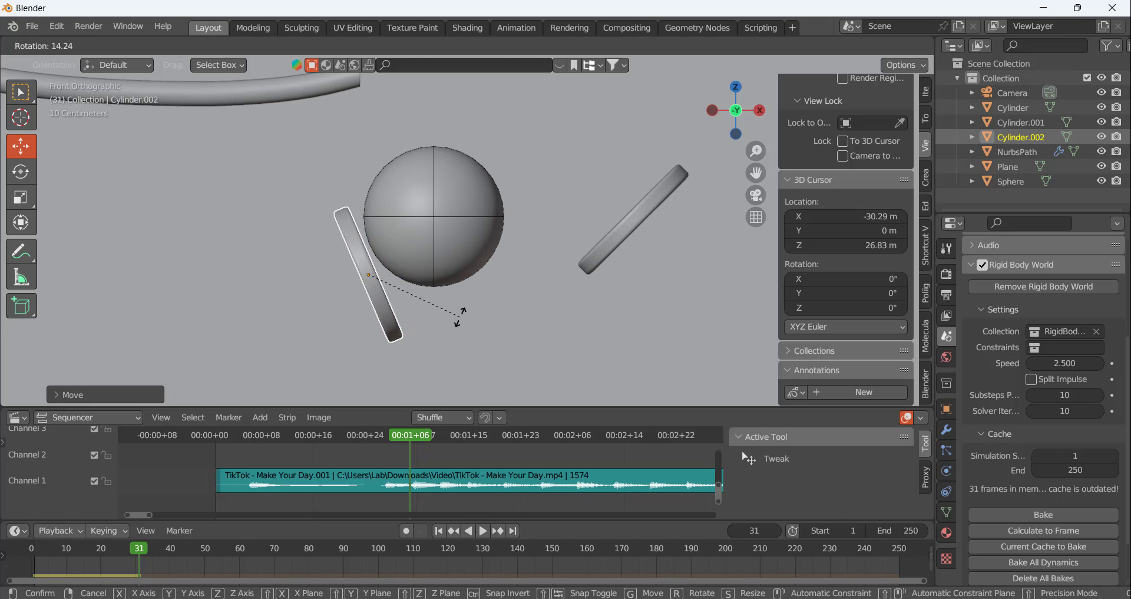
left_click(452, 321)
left_click_drag(369, 275, 342, 248)
key("r")
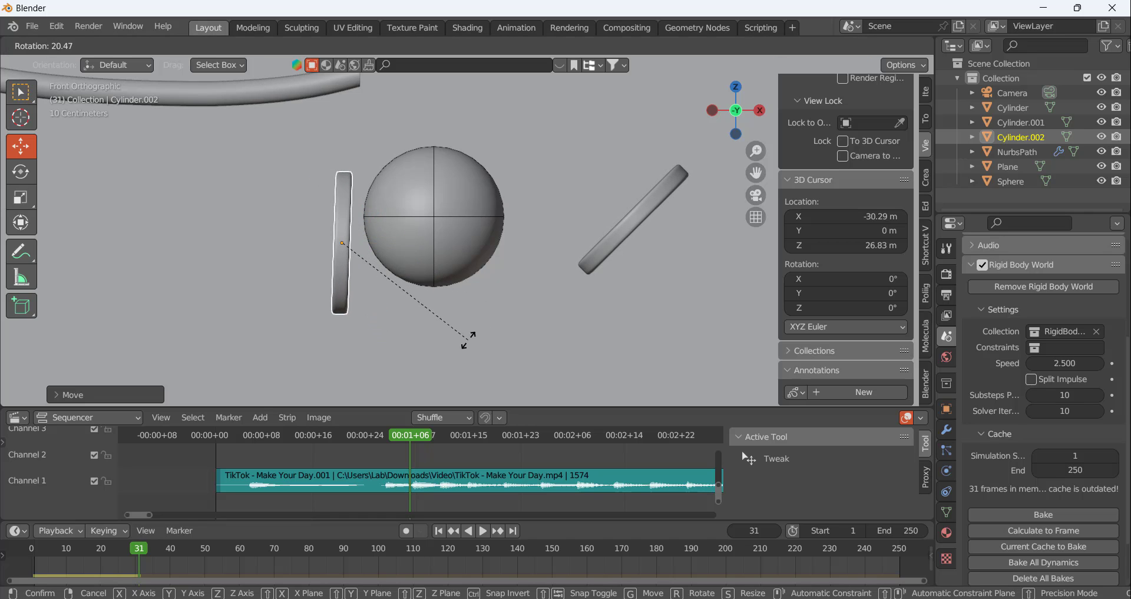
left_click(469, 340)
mouse_move(363, 246)
left_mouse_down()
mouse_move(386, 252)
mouse_move(358, 249)
left_mouse_up()
key("r")
left_click(454, 298)
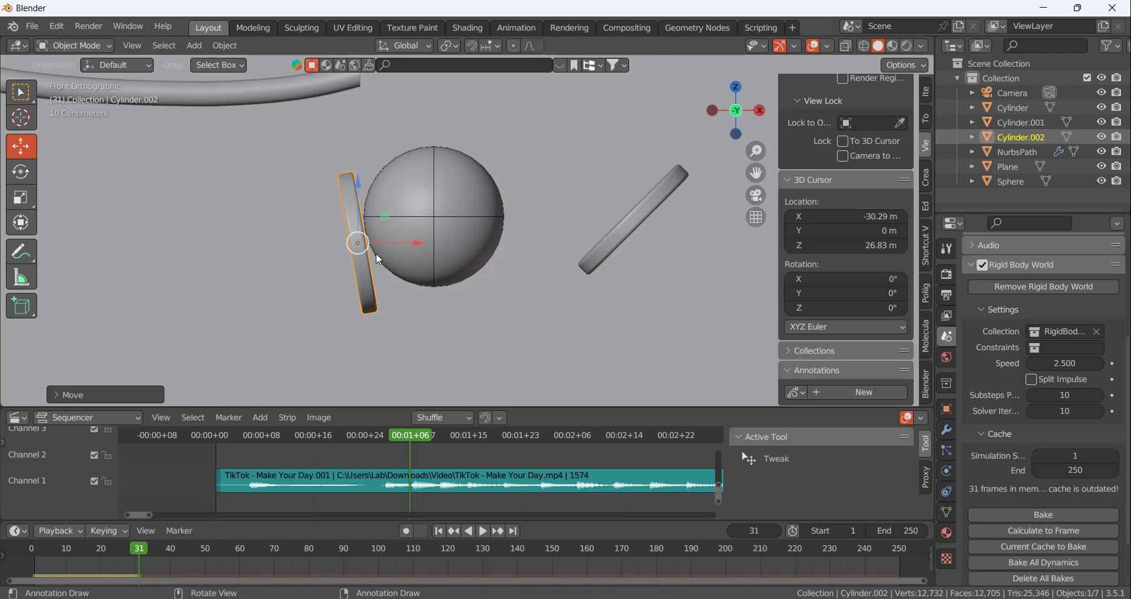
scroll(376, 253, "up", 5)
scroll(412, 332, "down", 7)
scroll(413, 332, "down", 5)
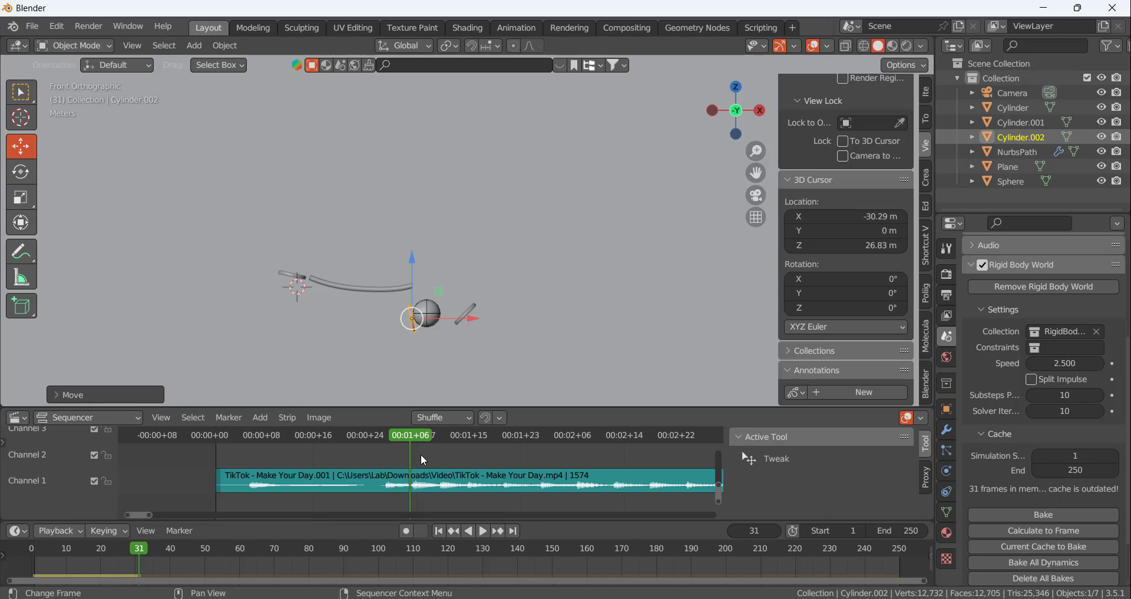
Find the next beat at frame 35 on the waveform, calculate the rigid body cache to that frame, and replay the motion up to it
key("space")
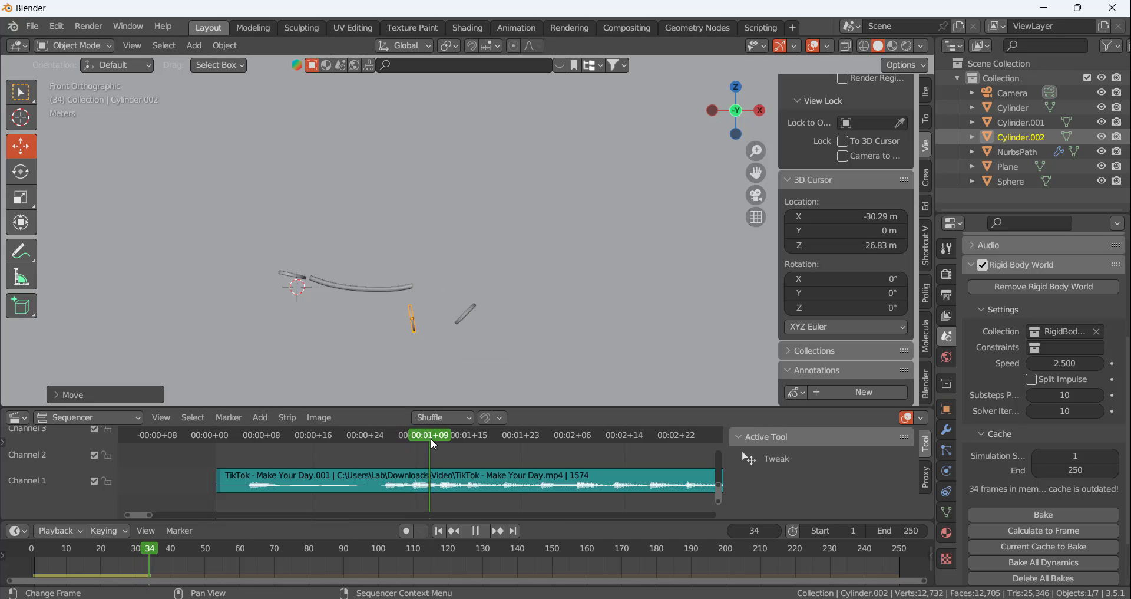
left_click(440, 440)
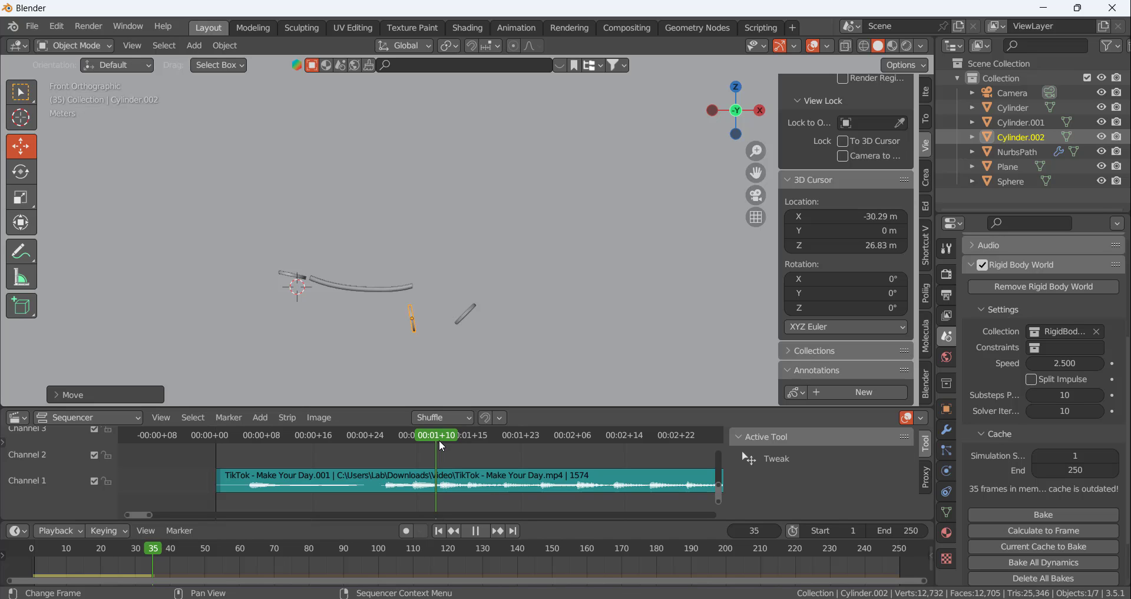
scroll(437, 489, "up", 3)
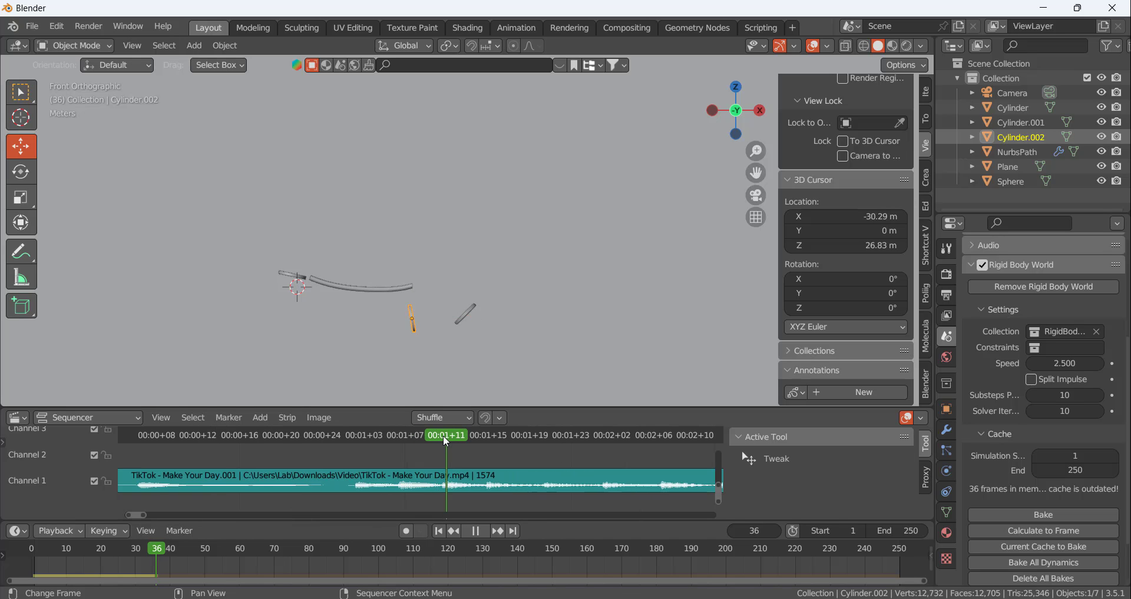
left_click(441, 436)
key("space")
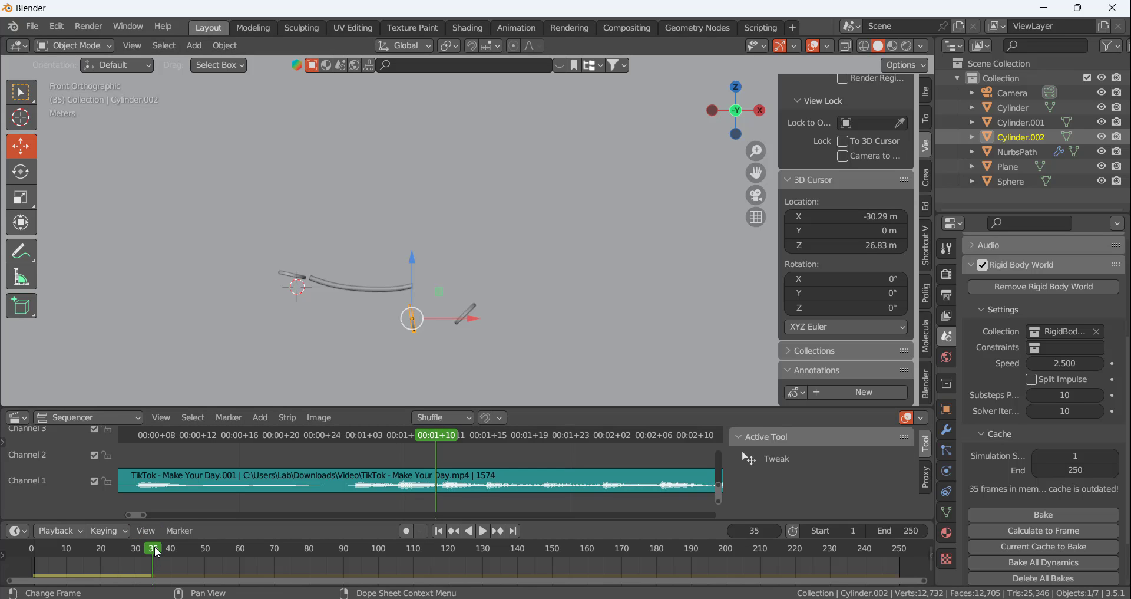
left_click(1040, 531)
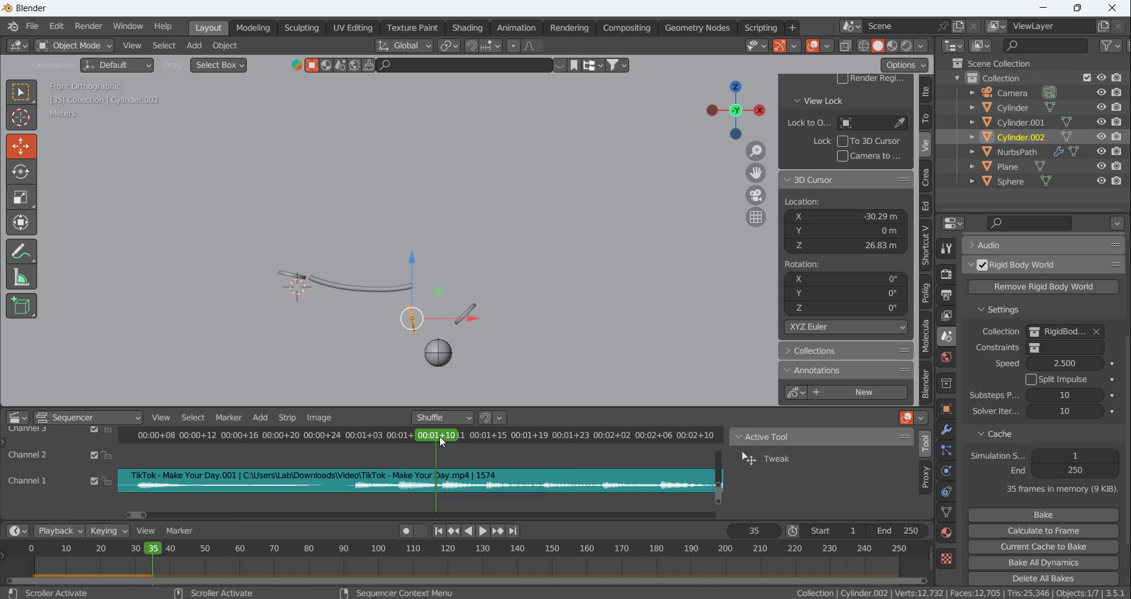
key("shift+ctrl+space")
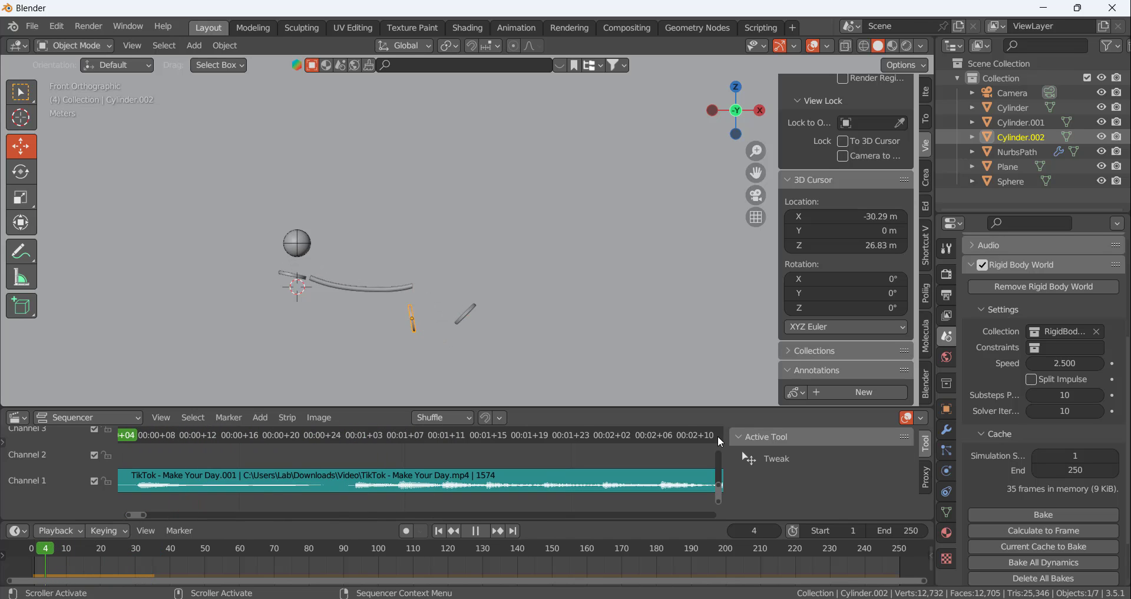
left_click_drag(127, 436, 440, 405)
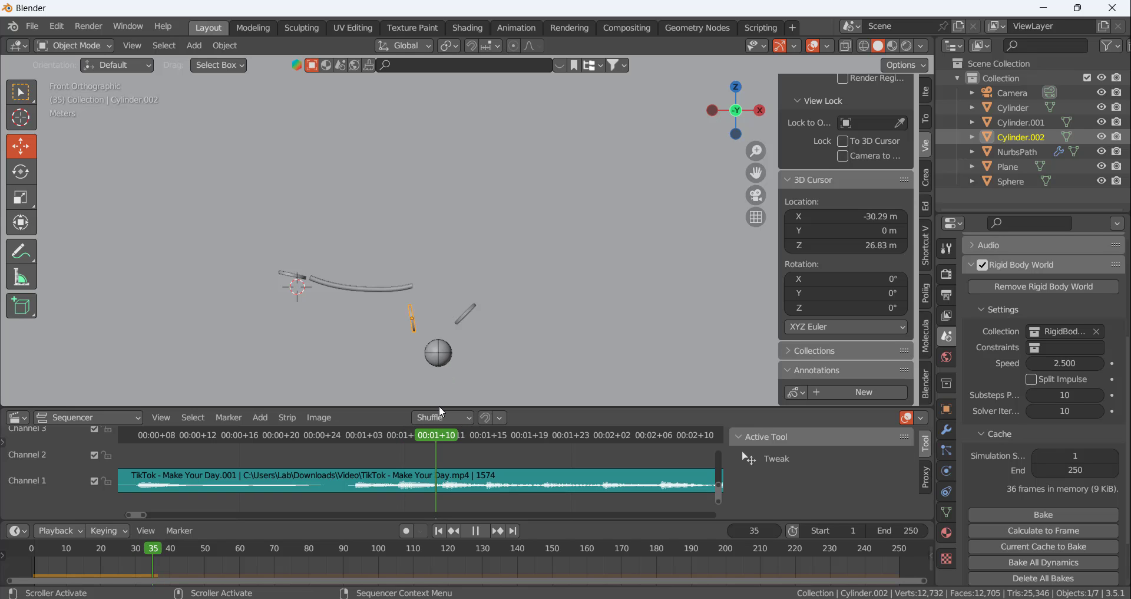
Duplicate the disc at the start of the rails and move the copy to just beneath the ball
scroll(486, 341, "up", 4)
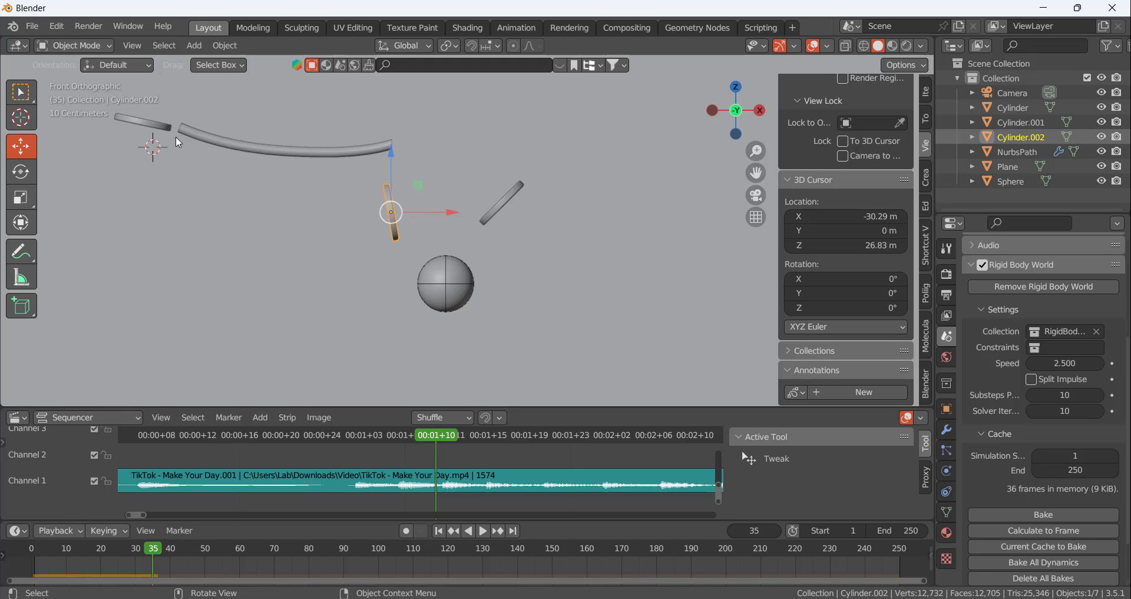
left_click(154, 125)
key("shift+d")
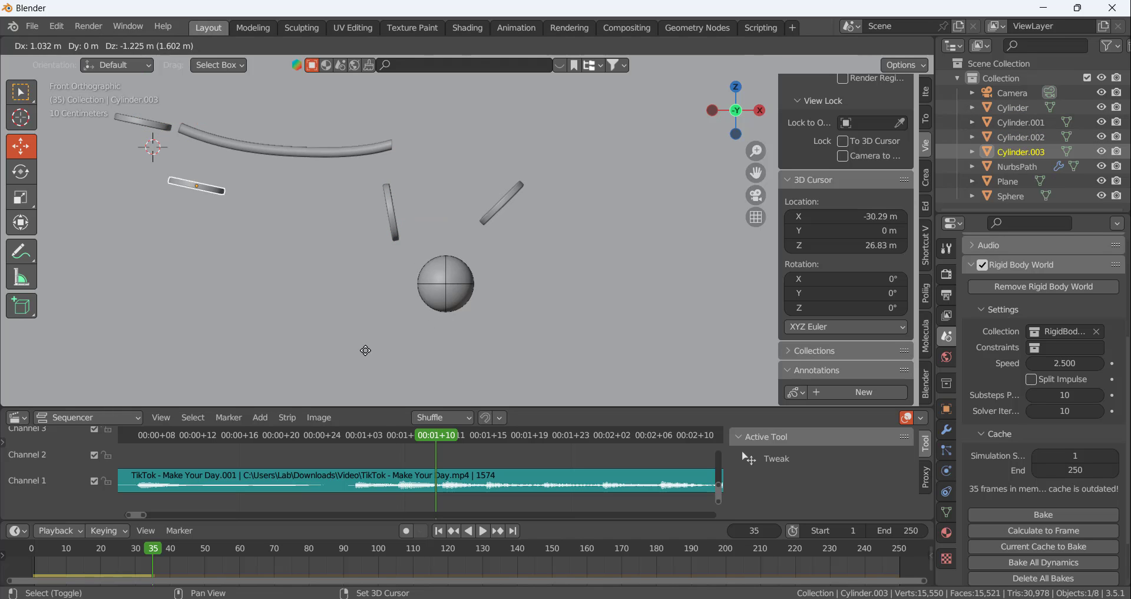
left_click(527, 387)
Rotate the copied disc so it rises away from the rails and move it against the ball's lower side
key("r")
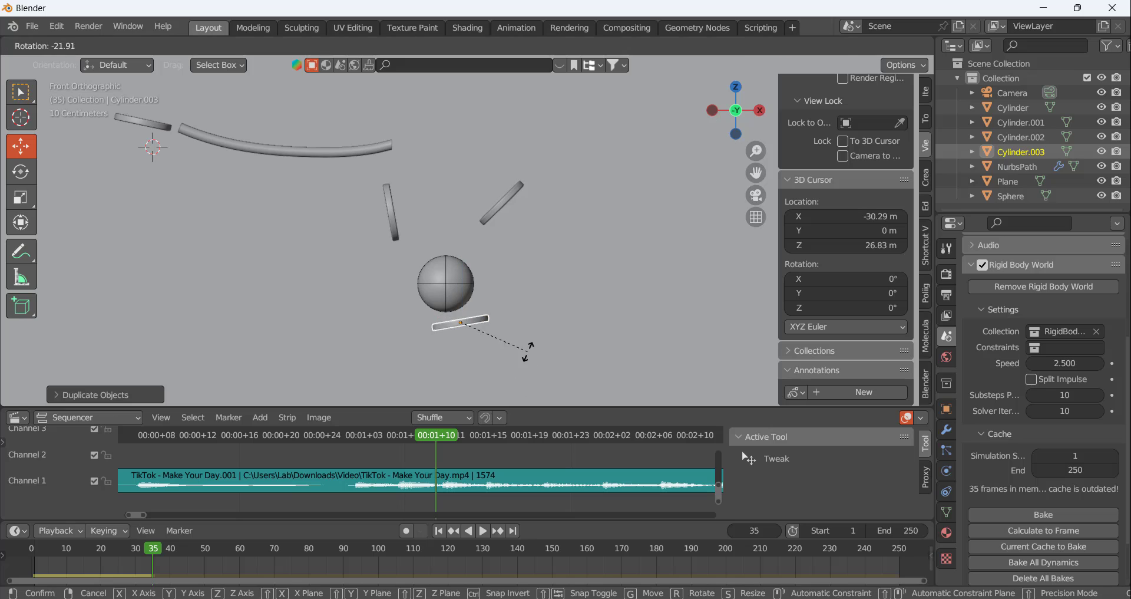
left_click(518, 323)
left_click_drag(467, 325, 478, 317)
key("g")
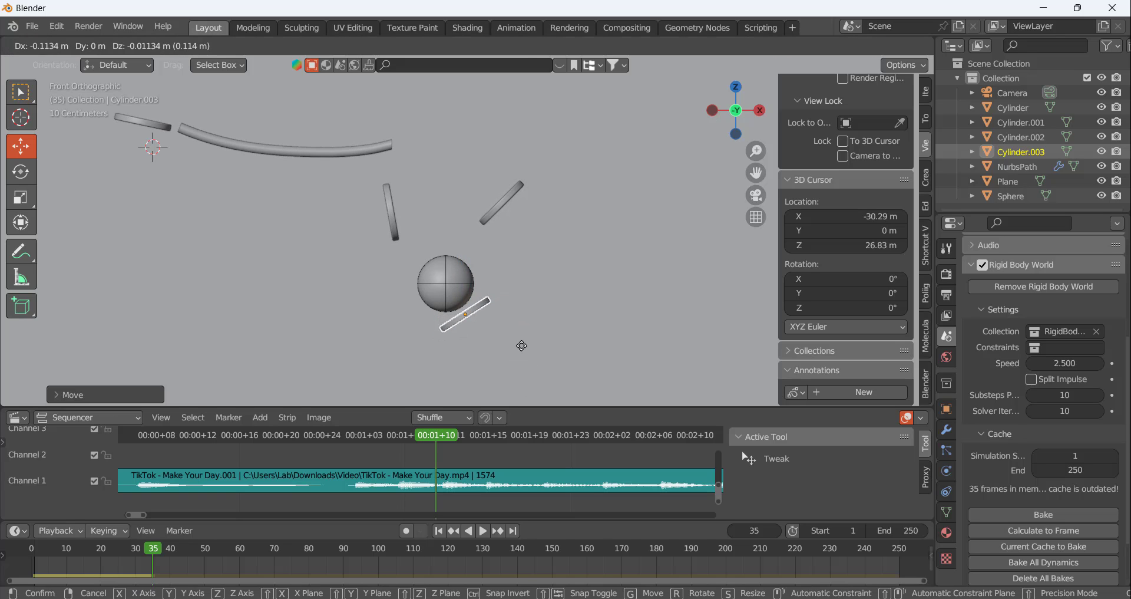
left_click(519, 344)
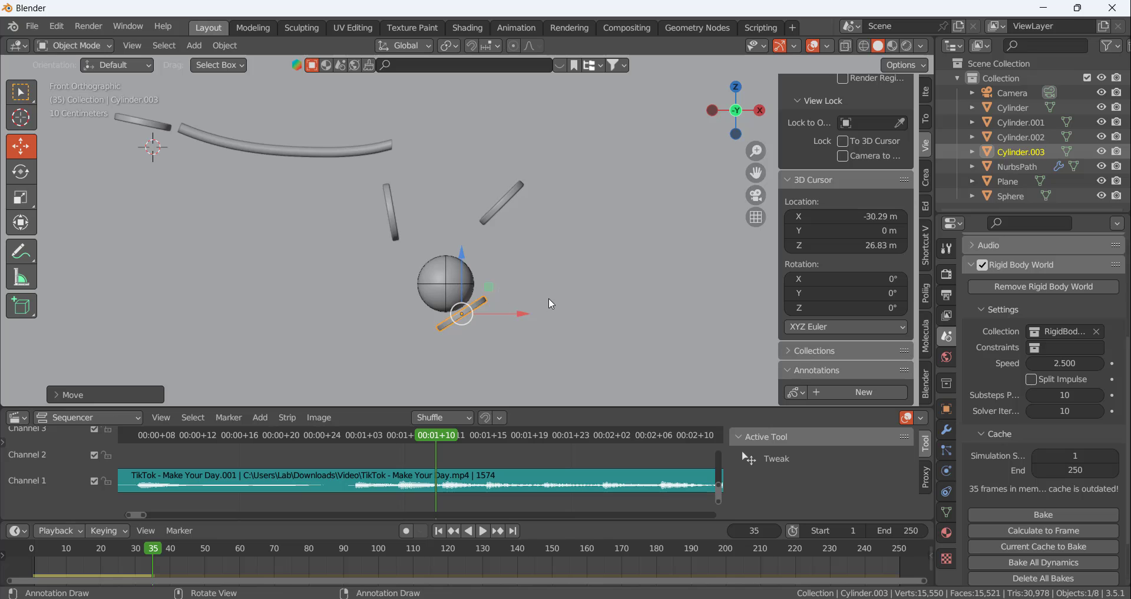
Tilt the copied disc about 10° steeper and nudge it closely against the ball's lower side
key("r")
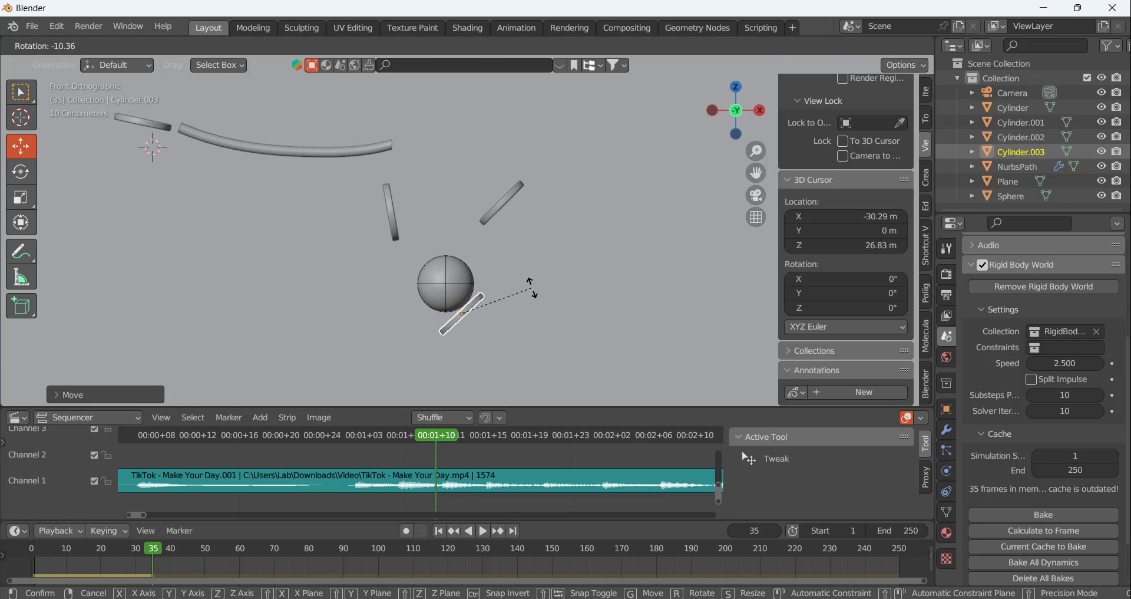
left_click(532, 287)
left_click_drag(476, 317, 470, 318)
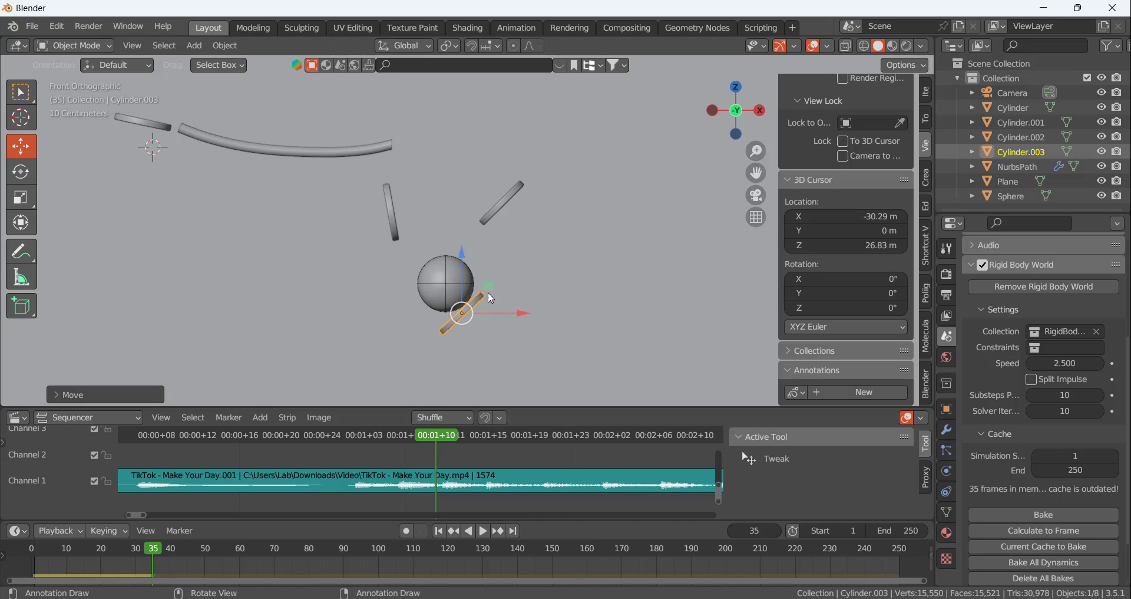
scroll(455, 340, "up", 5)
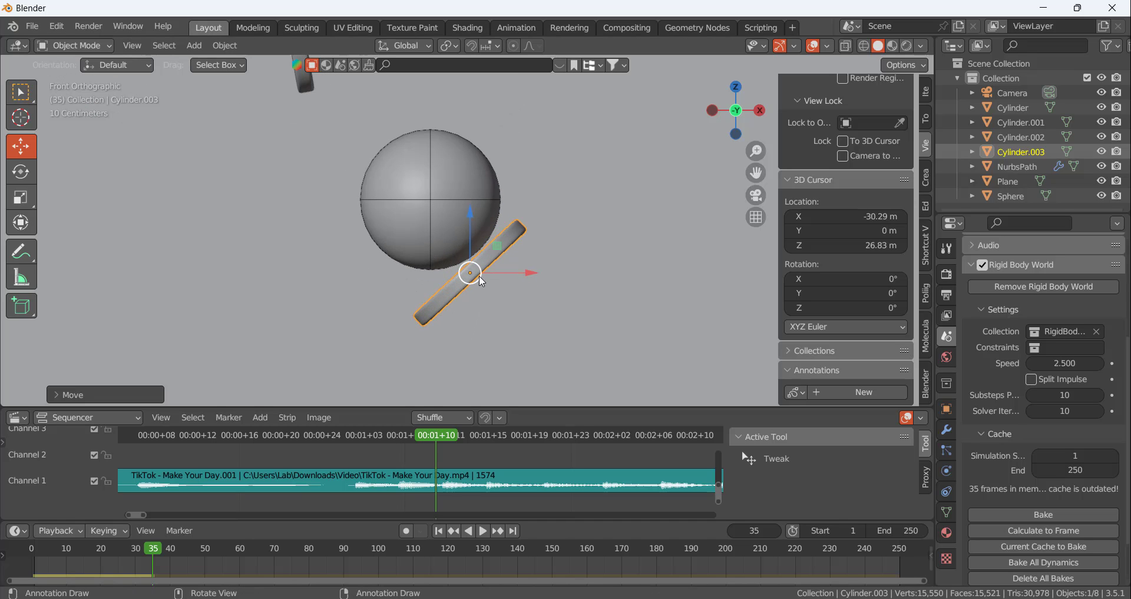
left_click_drag(481, 285, 482, 276)
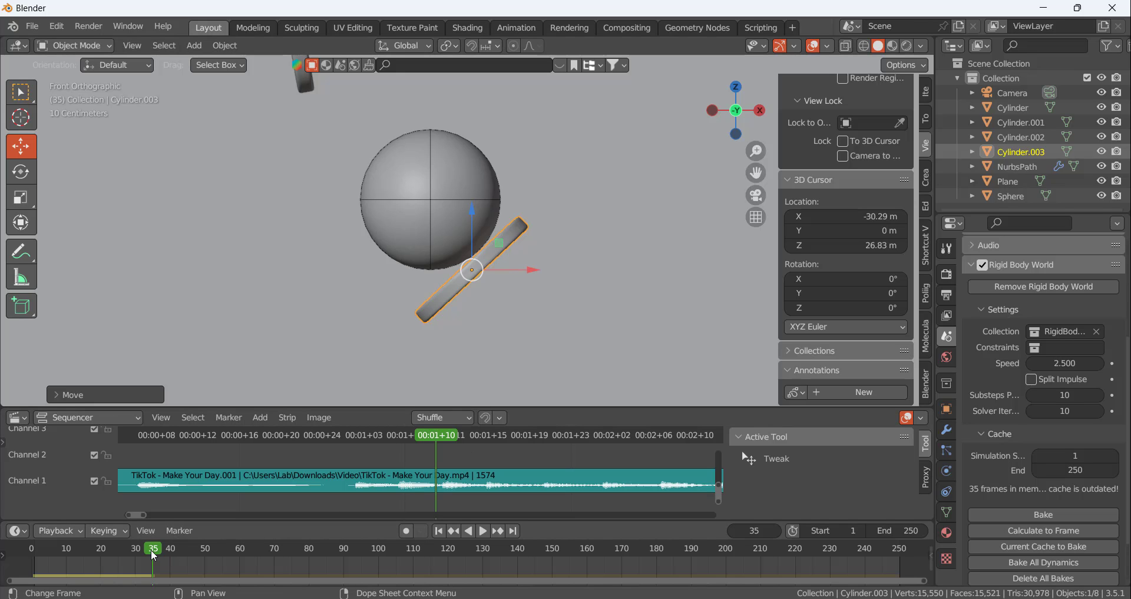
scroll(456, 288, "up", 5)
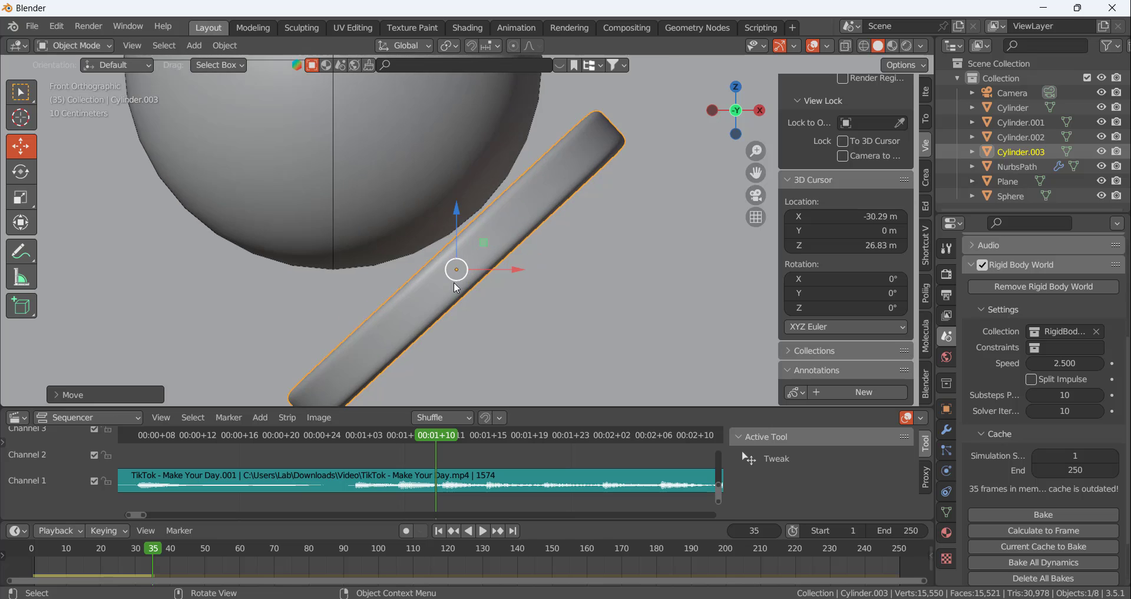
left_click_drag(462, 272, 467, 265)
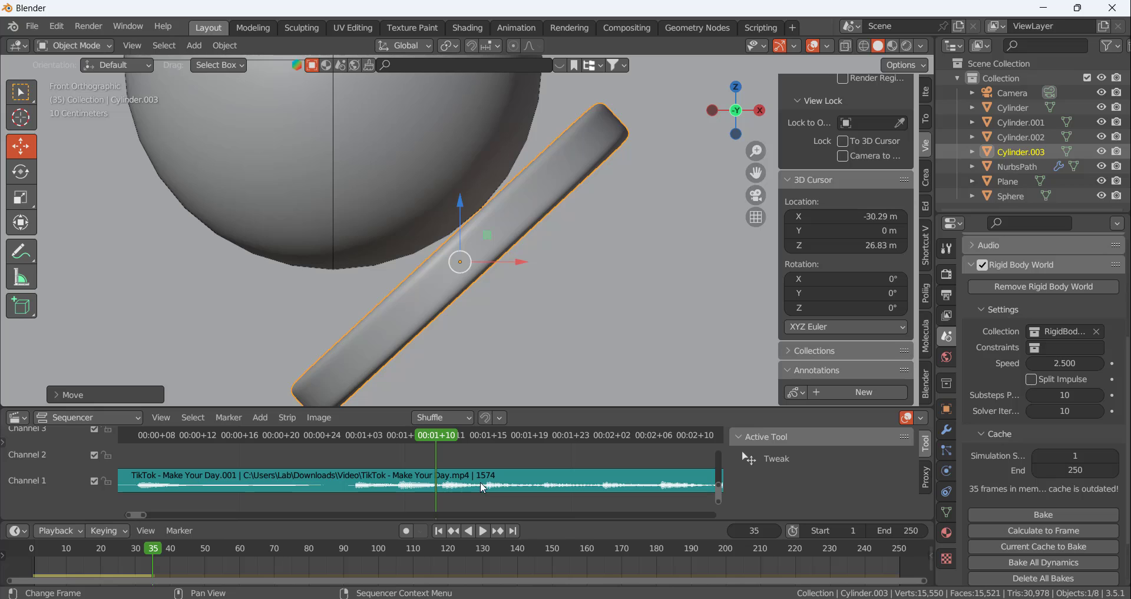
Advance to the next beat at frame 40 and calculate the rigid body cache to that frame
left_click_drag(446, 434, 486, 438)
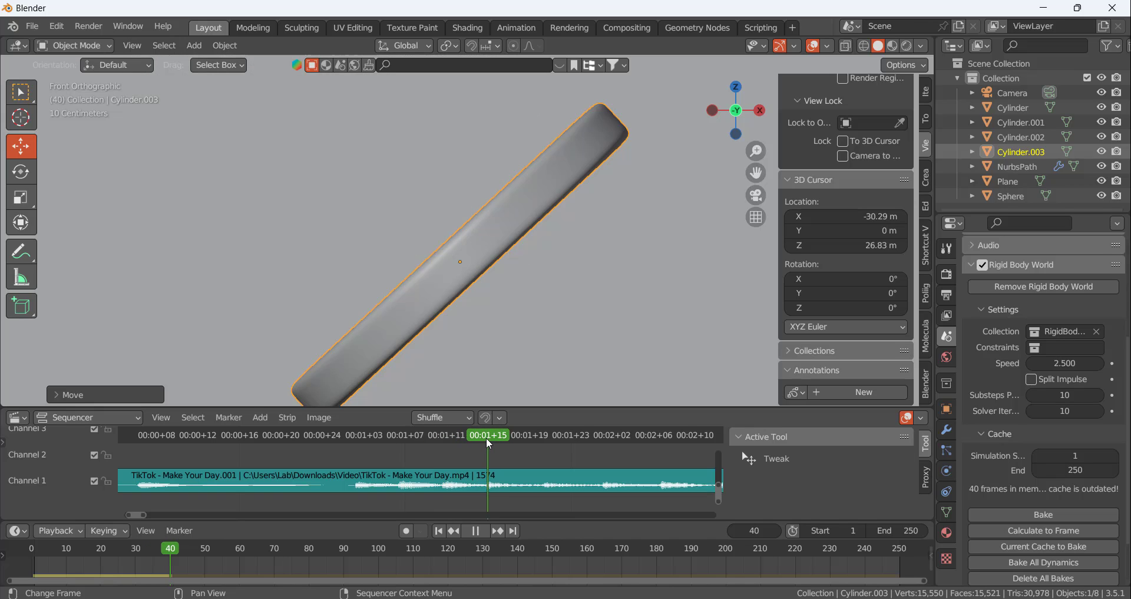
scroll(550, 316, "down", 10)
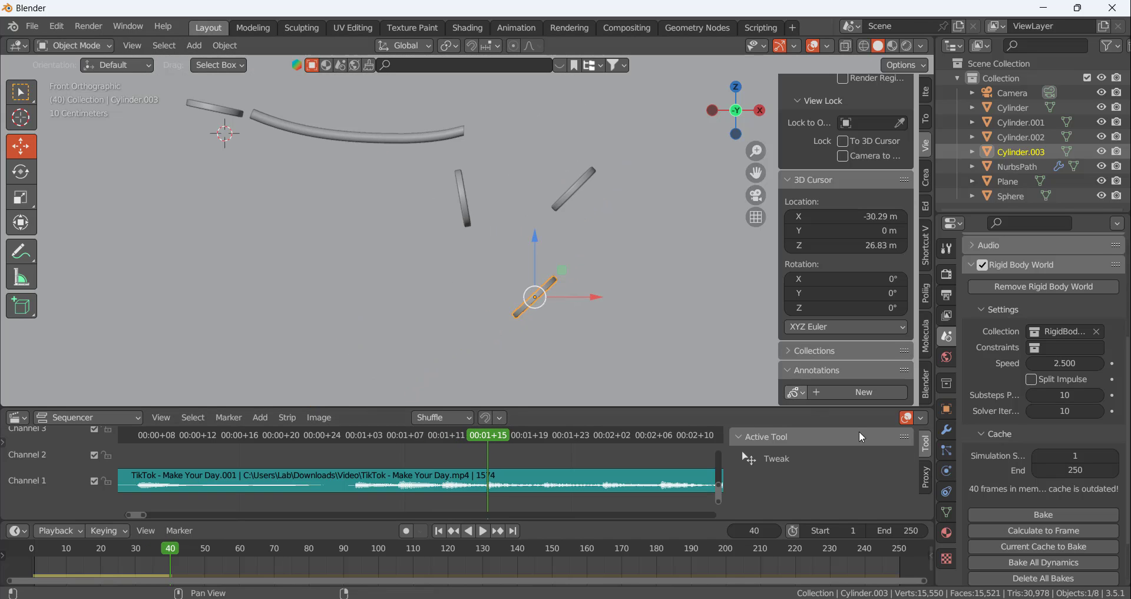
left_click(1048, 533)
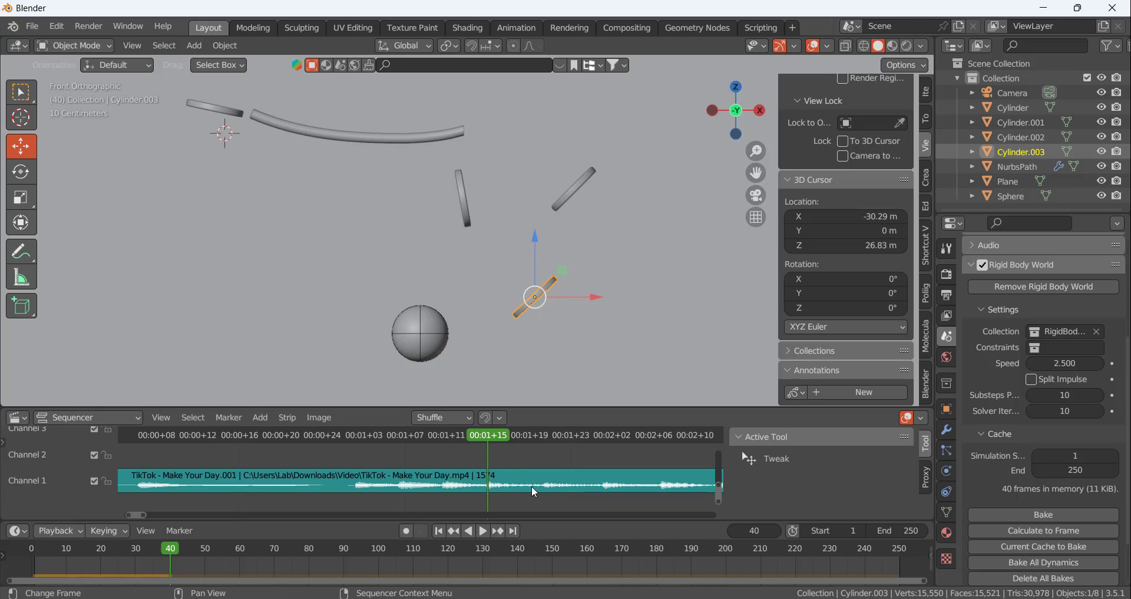
Open the selected disc's physics properties and review its rigid body collision and surface response settings
scroll(489, 179, "down", 4)
scroll(366, 242, "up", 3)
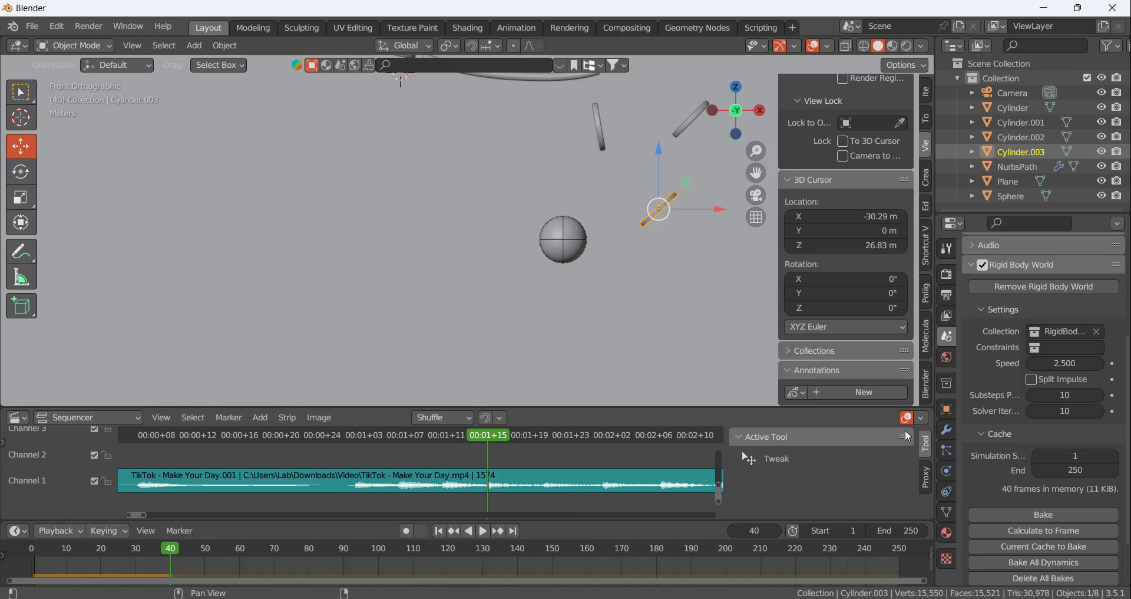
left_click(947, 450)
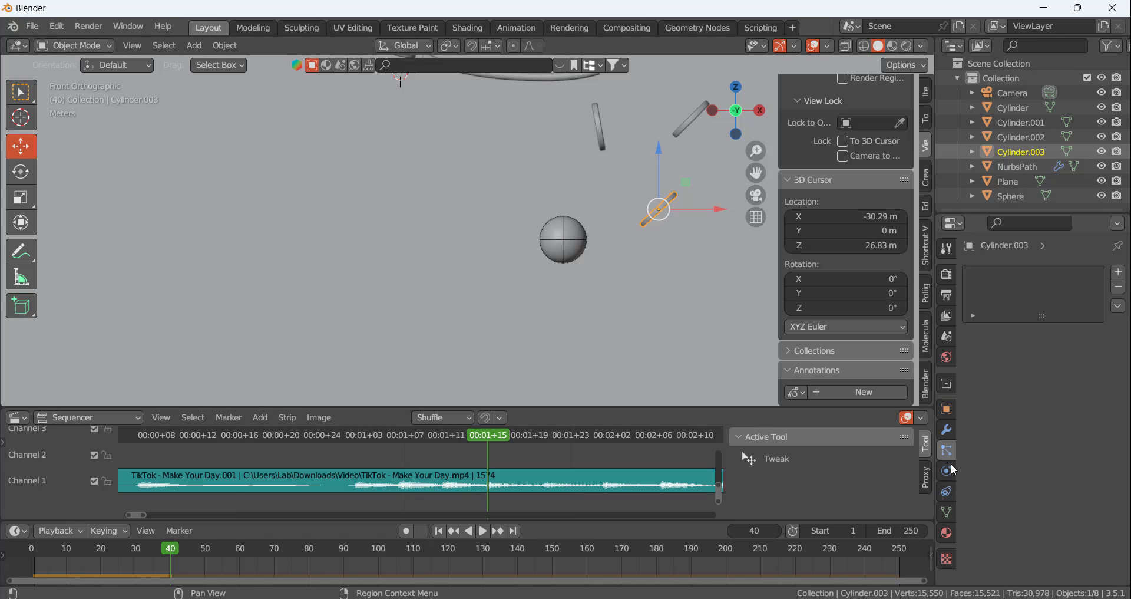
left_click(947, 471)
scroll(1013, 444, "down", 3)
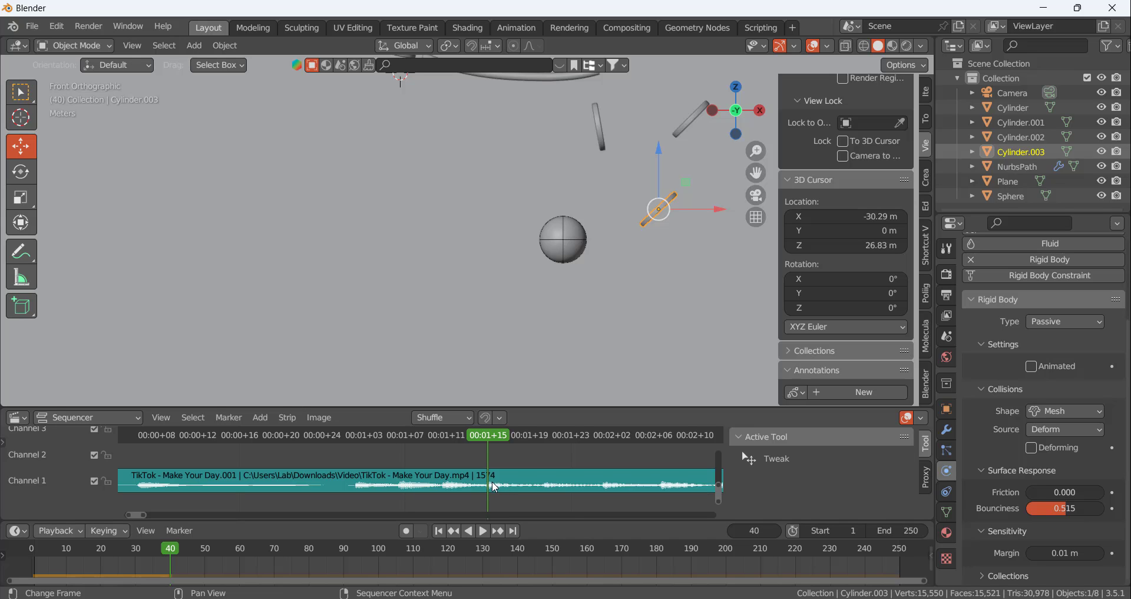
Duplicate the selected disc and place the copy just under the ball at frame 40
scroll(656, 249, "down", 3)
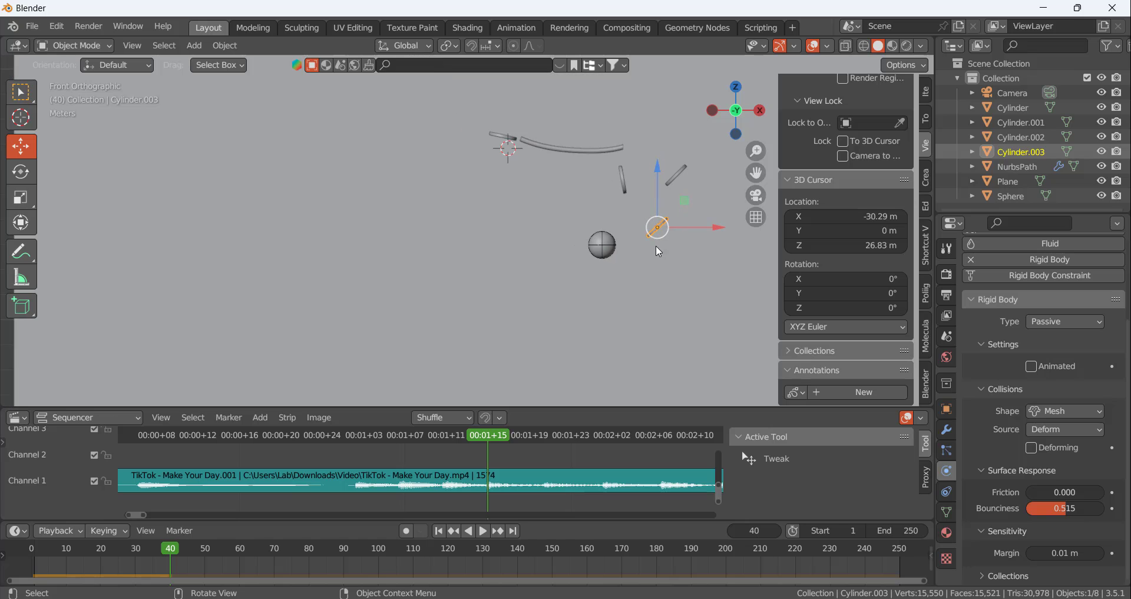
key("shift+d")
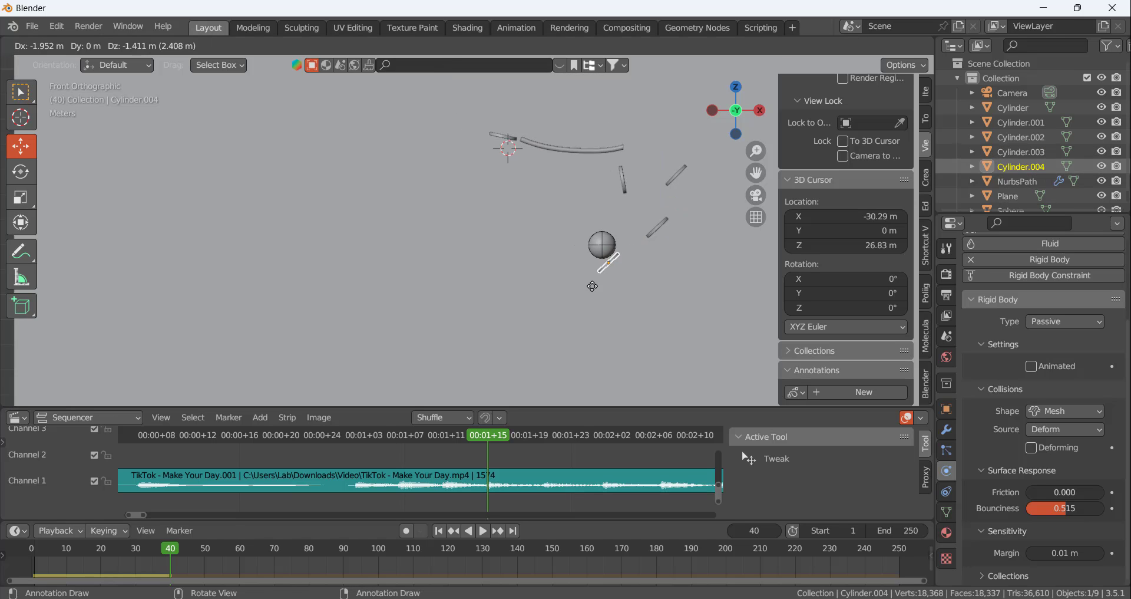
left_click(641, 249)
scroll(601, 268, "up", 3)
scroll(607, 268, "up", 2)
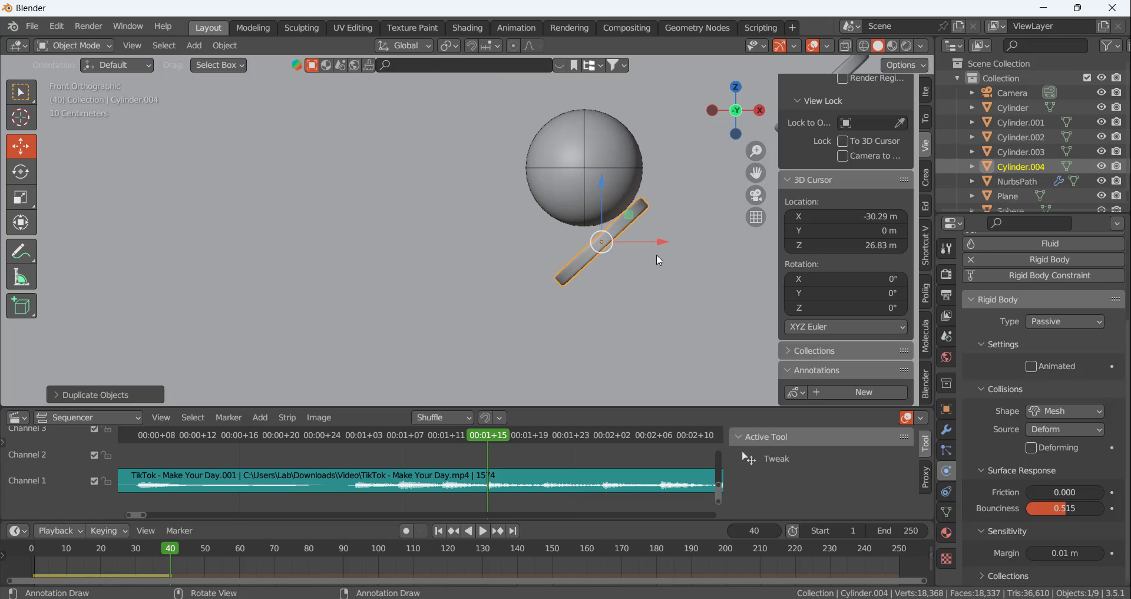
Rotate the new disc to slope the opposite way and shift it under the ball's side facing away from the other discs
key("r")
left_click(628, 282)
key("g")
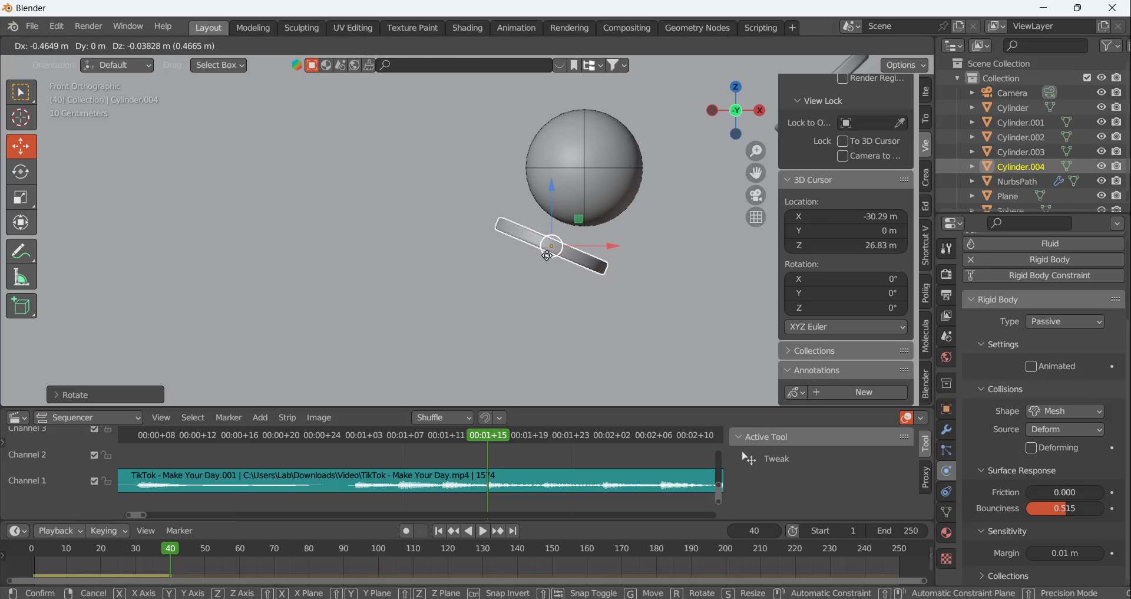
left_click(535, 252)
Sketch a freehand annotation tracing the ball's path from the drop point through every disc, and delete the annotation
scroll(421, 210, "down", 5)
scroll(535, 214, "down", 1)
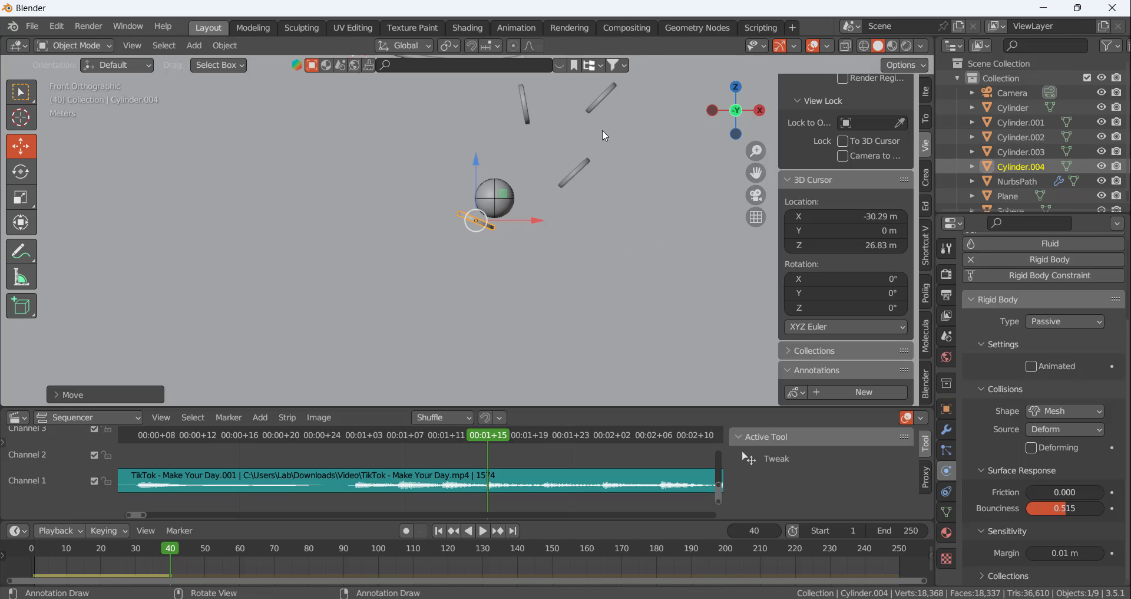
scroll(556, 180, "down", 6)
scroll(534, 129, "up", 3)
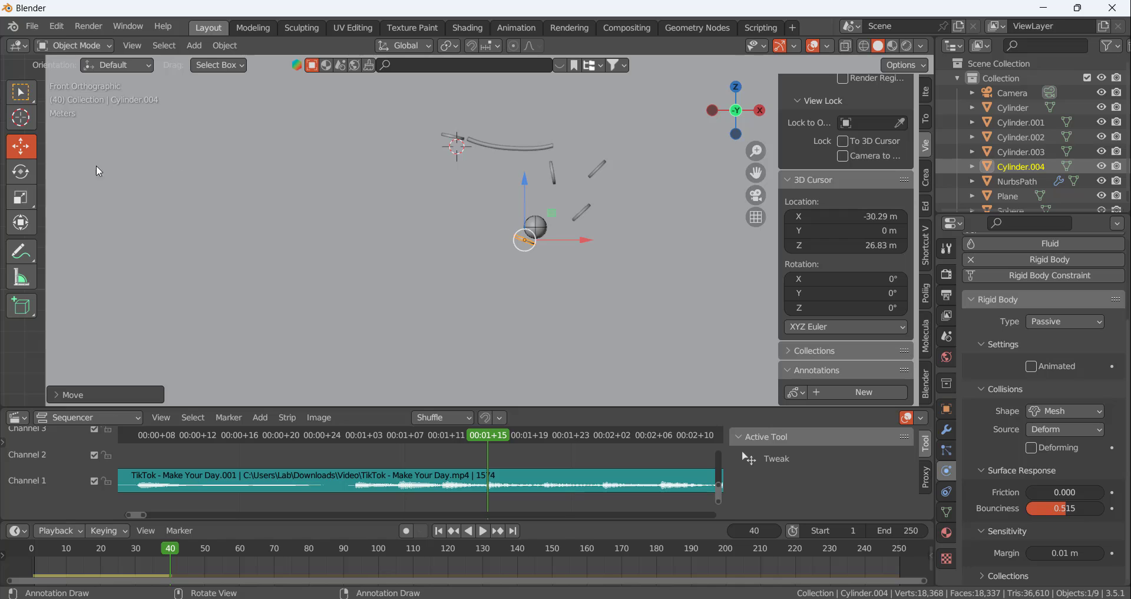
left_click(21, 251)
mouse_move(455, 96)
left_mouse_down()
mouse_move(457, 132)
mouse_move(600, 162)
mouse_move(562, 168)
mouse_move(579, 206)
mouse_move(534, 228)
left_mouse_up()
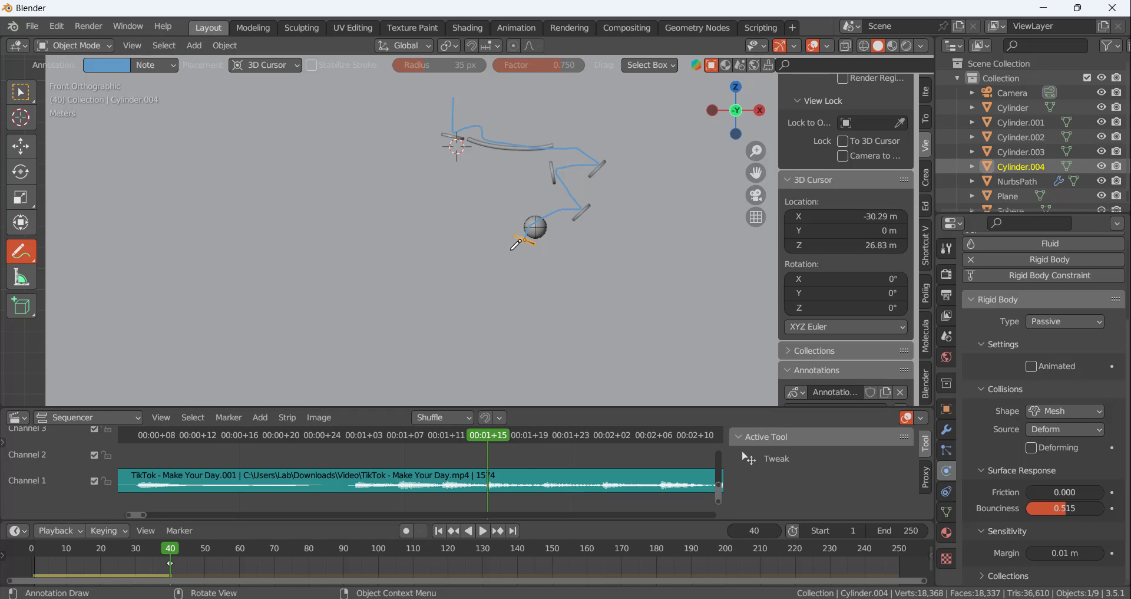
left_click(901, 393)
Rotate the newest disc to a steeper slope and move it up against the ball's lower side at frame 40
scroll(498, 213, "up", 8)
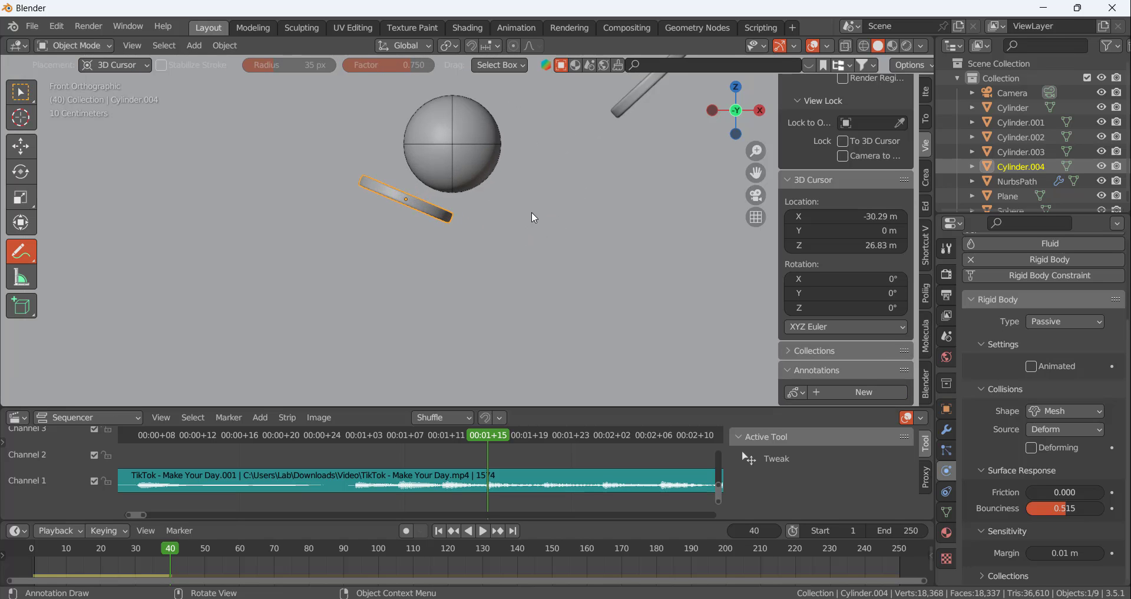
key("r")
left_click(516, 248)
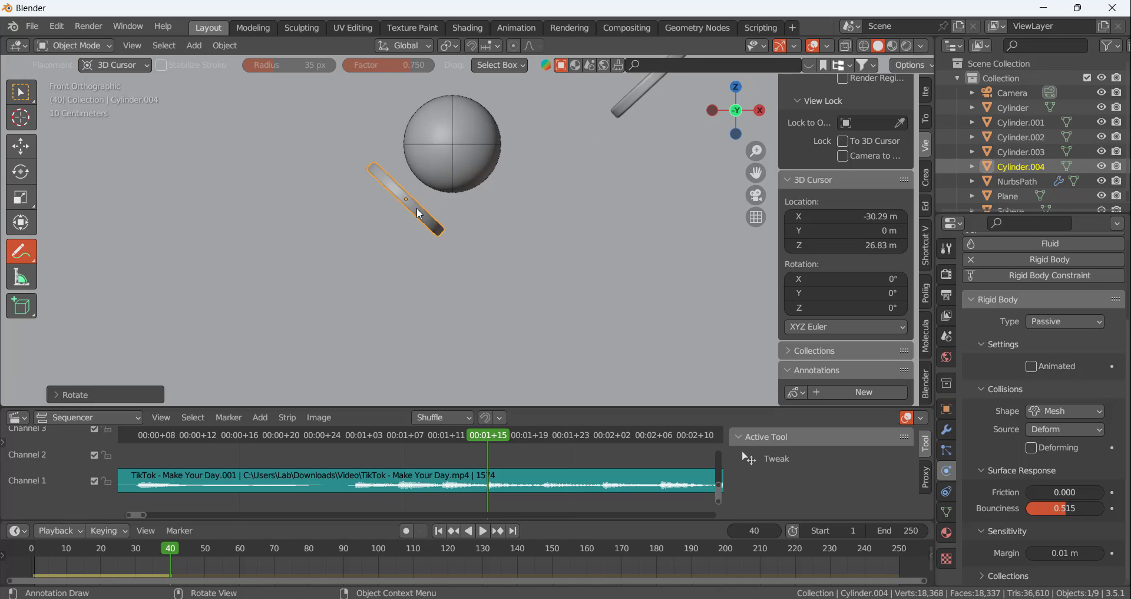
key("g")
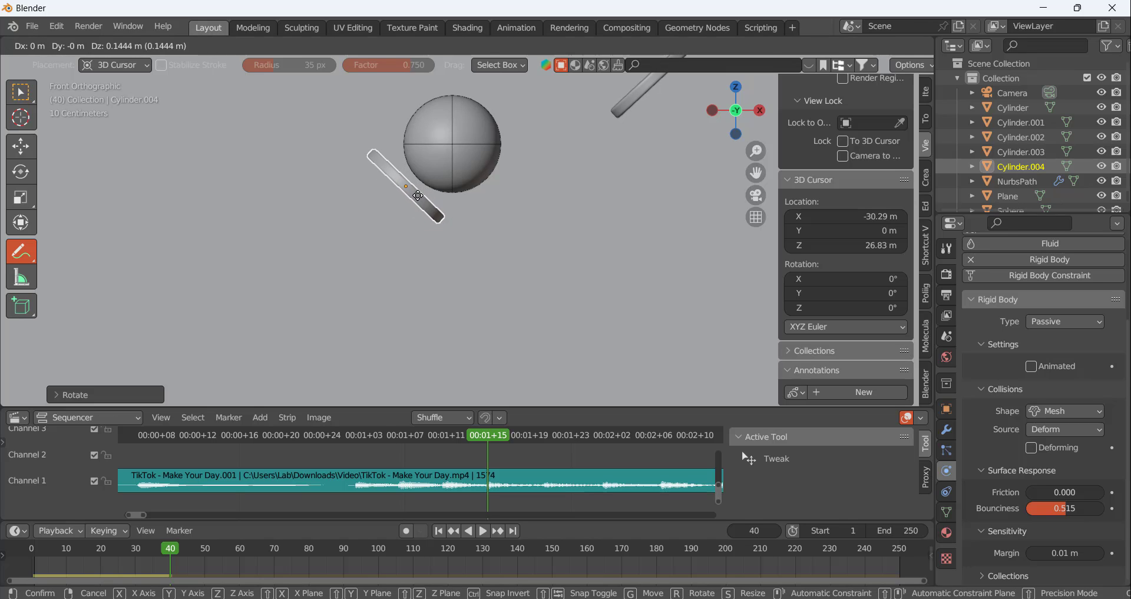
left_click(421, 200)
key("g")
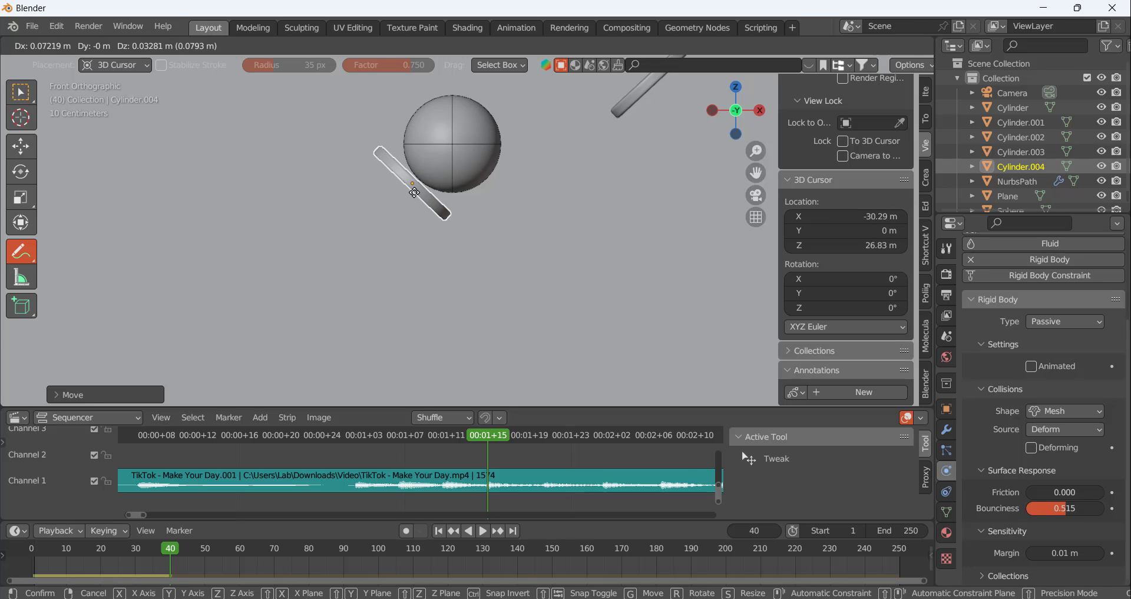
left_click(414, 192)
Play the animation from frame 40 to frame 45 and examine how the ball bounces off the newest disc
scroll(546, 299, "down", 4)
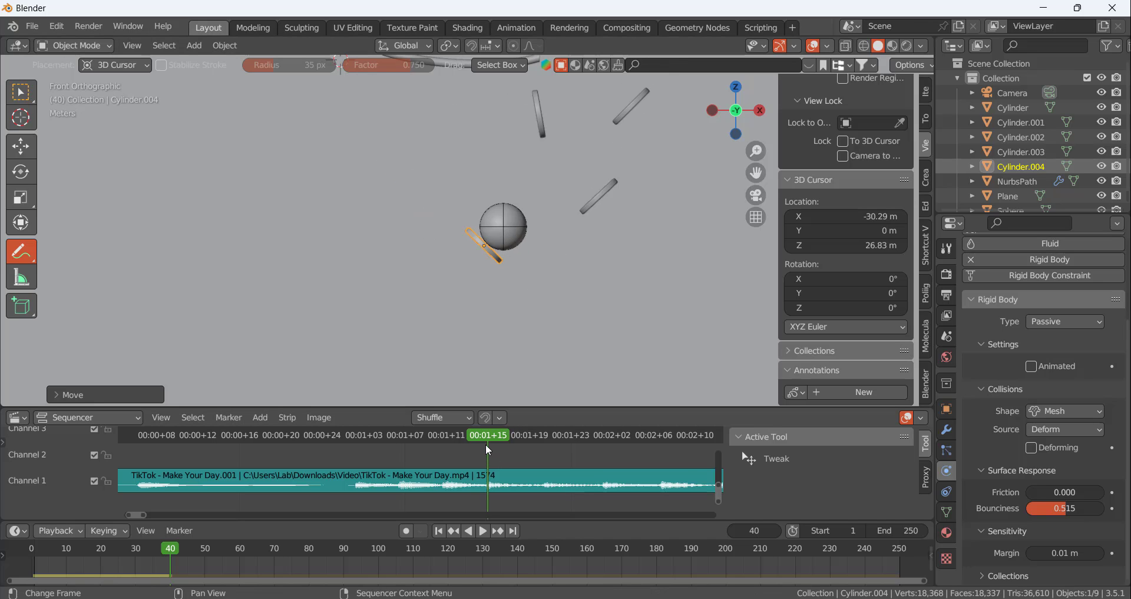
key("space")
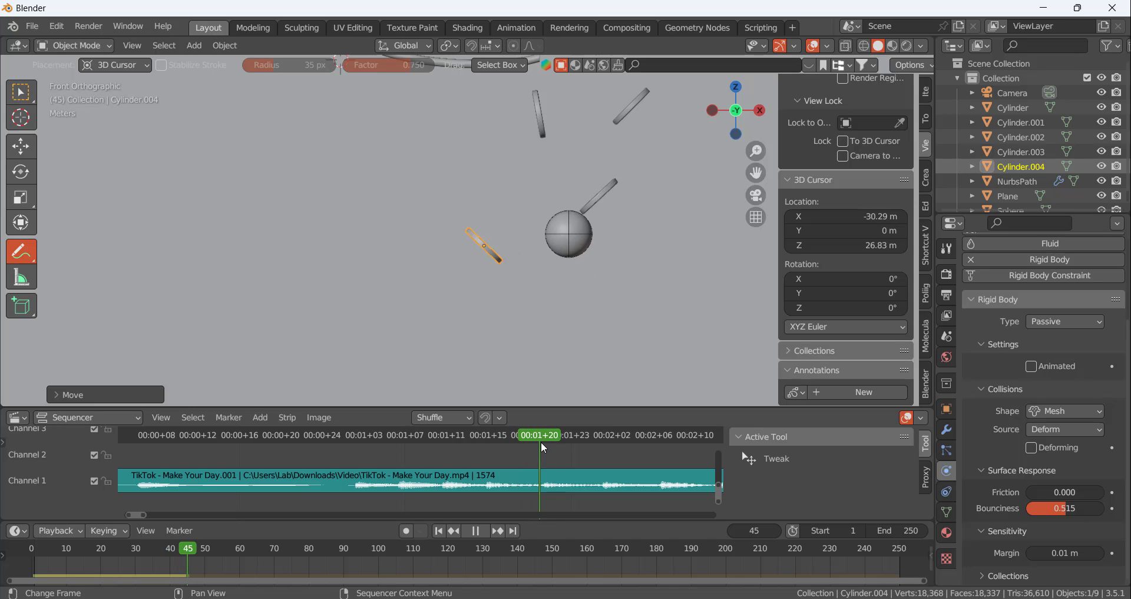
key("space")
scroll(451, 276, "down", 5)
scroll(490, 287, "up", 7)
scroll(553, 175, "up", 4)
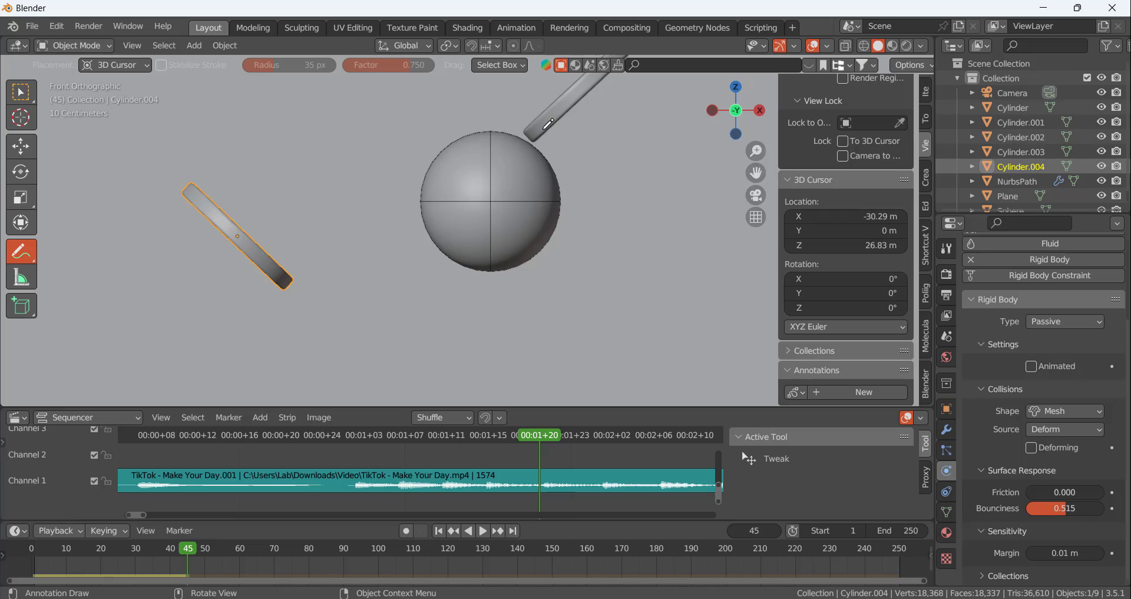
scroll(634, 200, "down", 3)
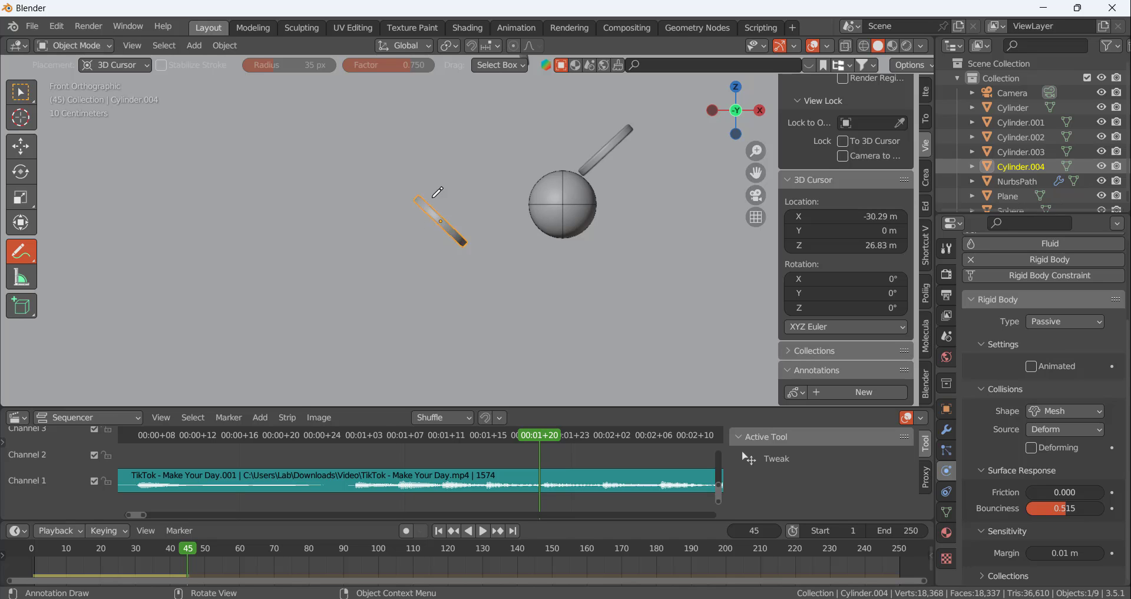
Switch to the Select Box tool and calculate the scene's rigid body cache up to frame 45
left_click(20, 92)
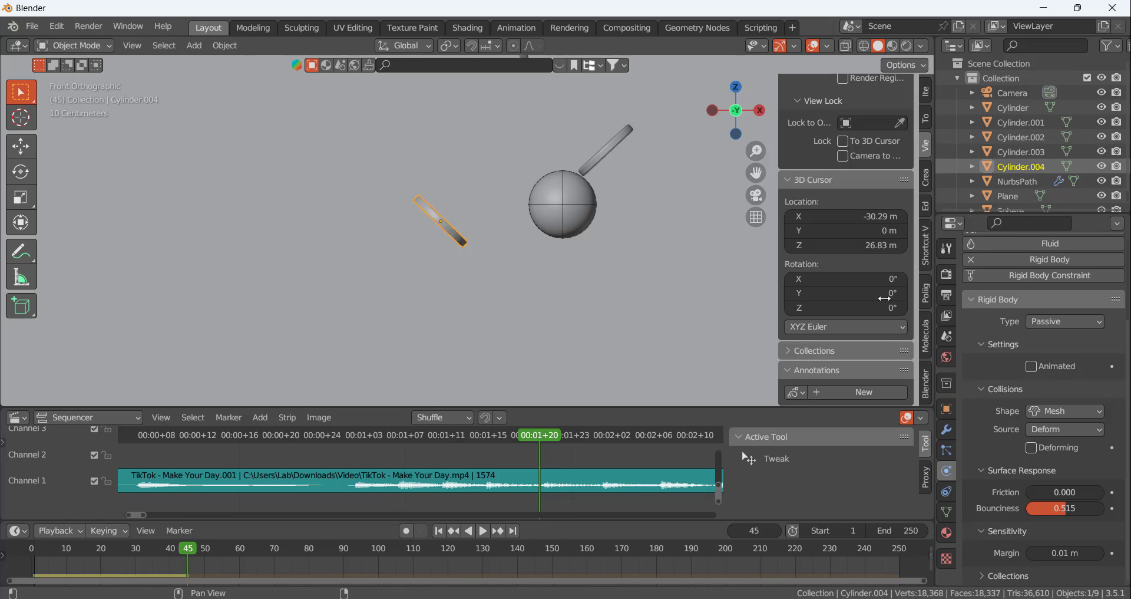
left_click(947, 336)
scroll(1060, 469, "down", 5)
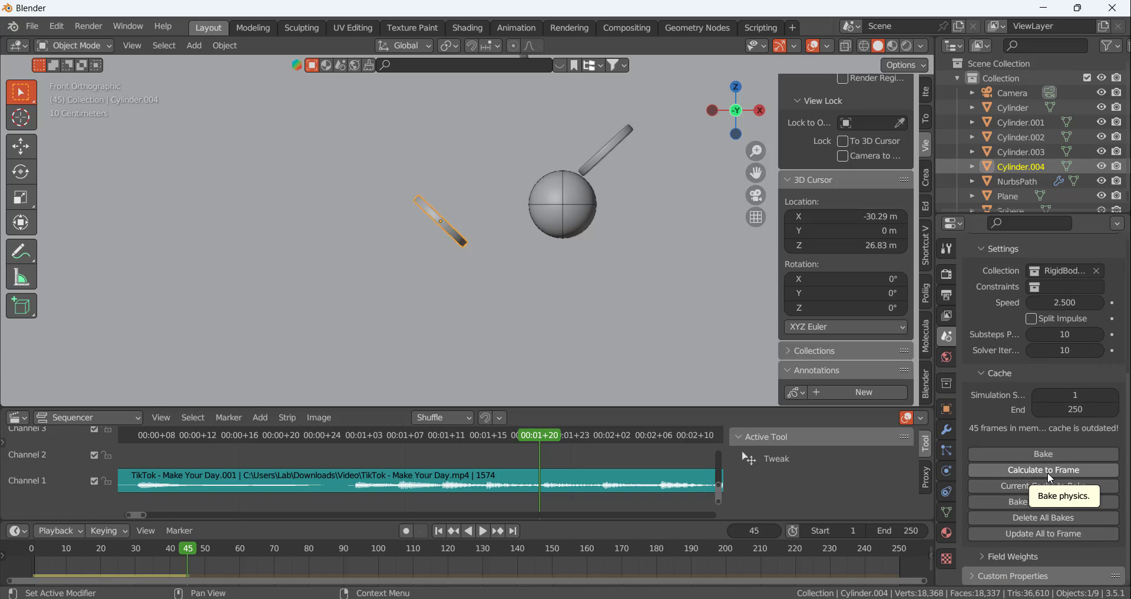
left_click(1047, 472)
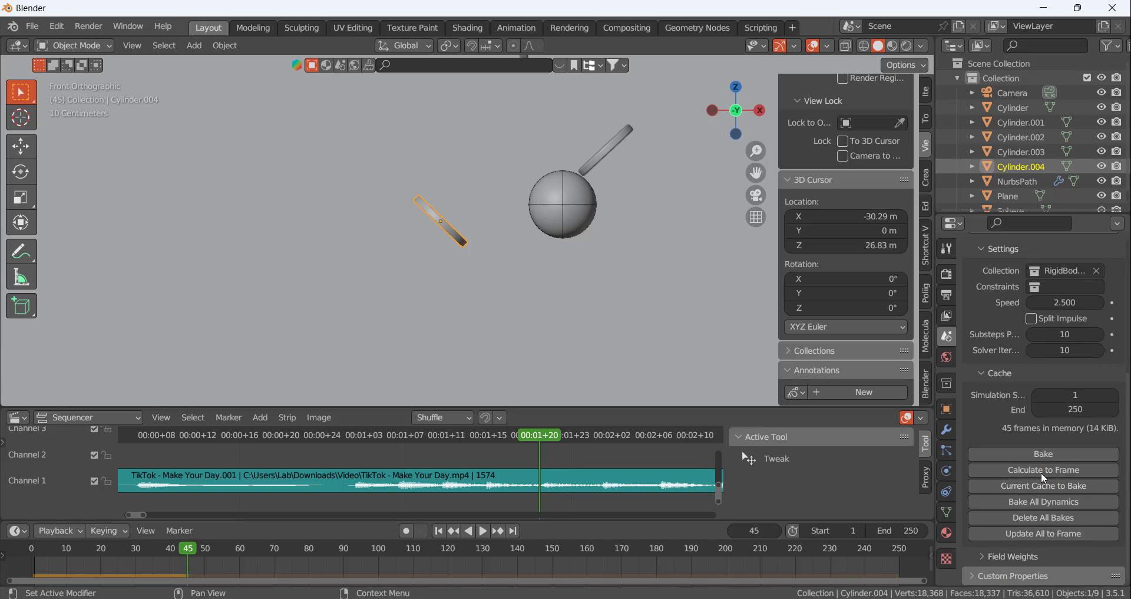
Return to frame 40 and lower the selected disc's rigid body bounciness to 0.187
left_click_drag(537, 436, 485, 461)
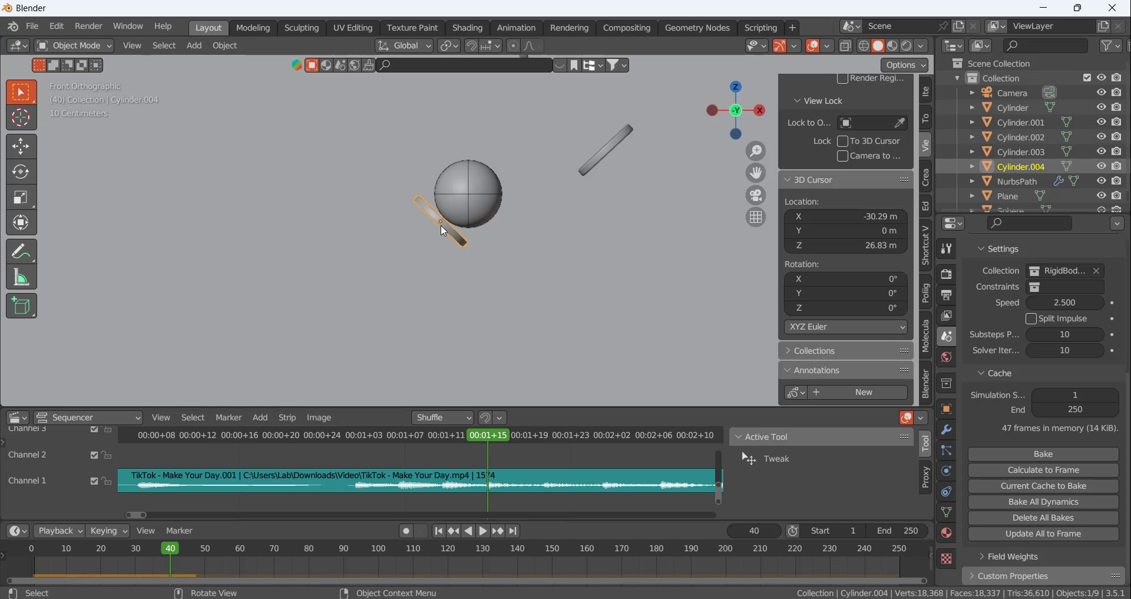
left_click(947, 449)
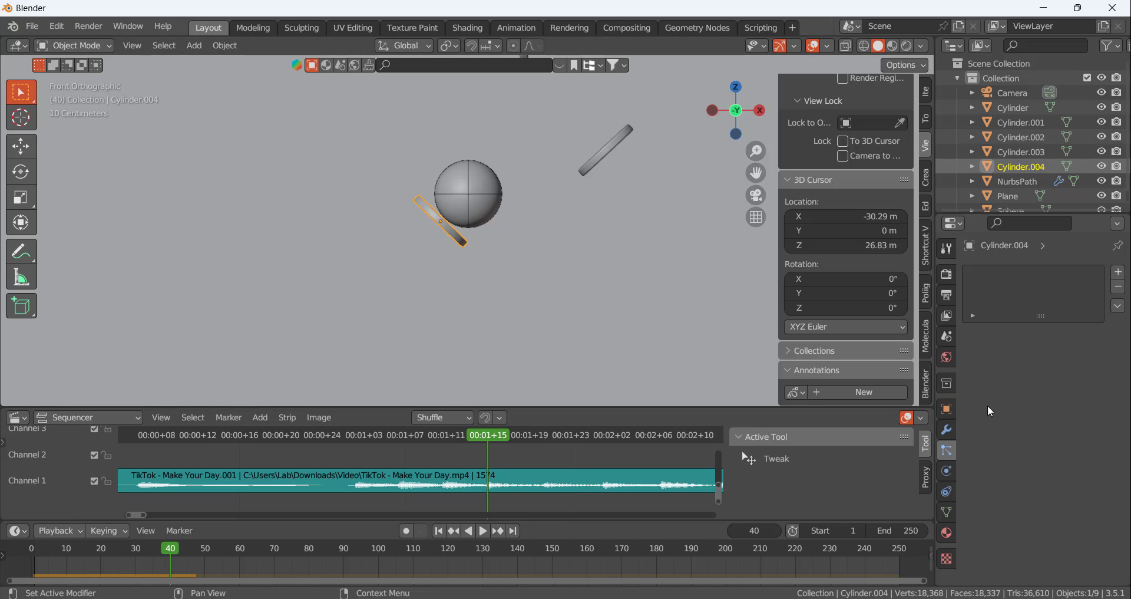
left_click(948, 471)
scroll(1050, 512, "down", 3)
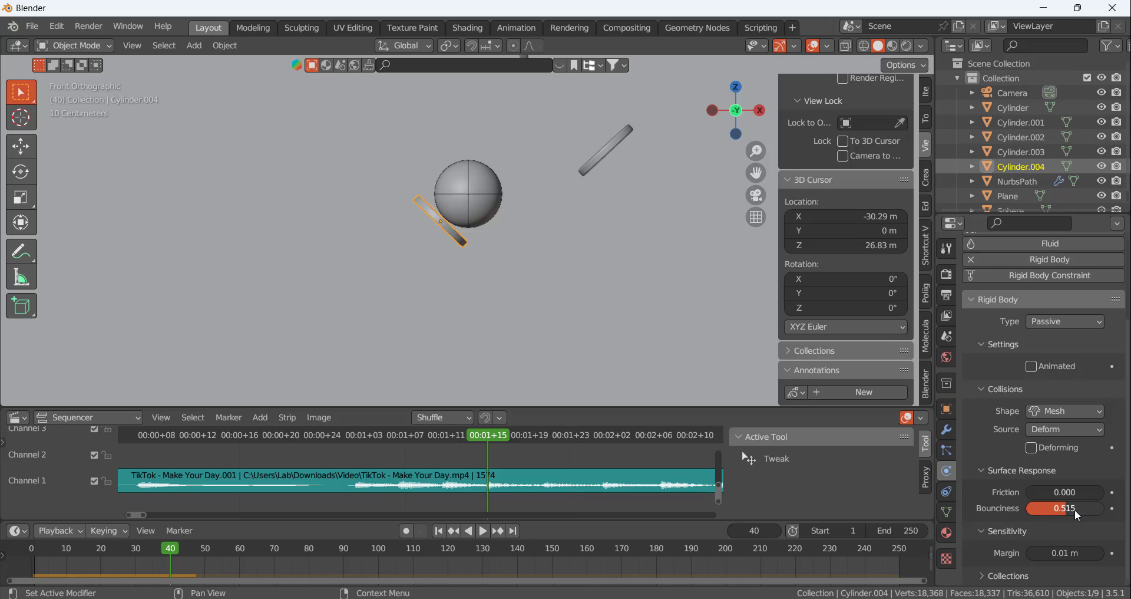
left_click_drag(1063, 511, 1043, 508)
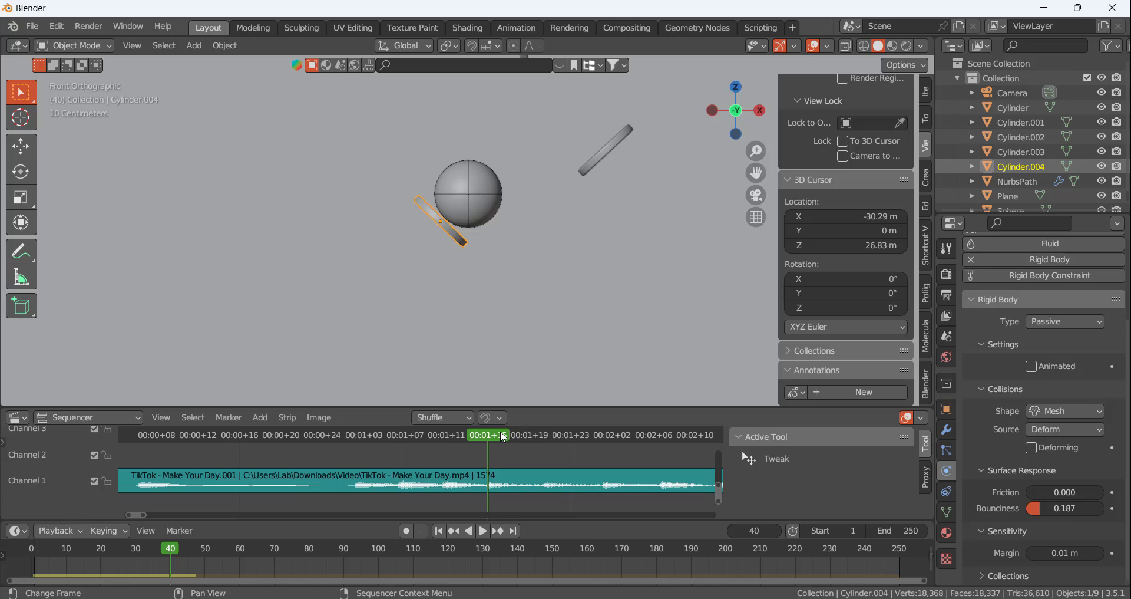
Go to frame 45 and recalculate the rigid body cache to that frame with the reduced bounciness
left_click_drag(504, 438, 542, 437)
left_click(947, 337)
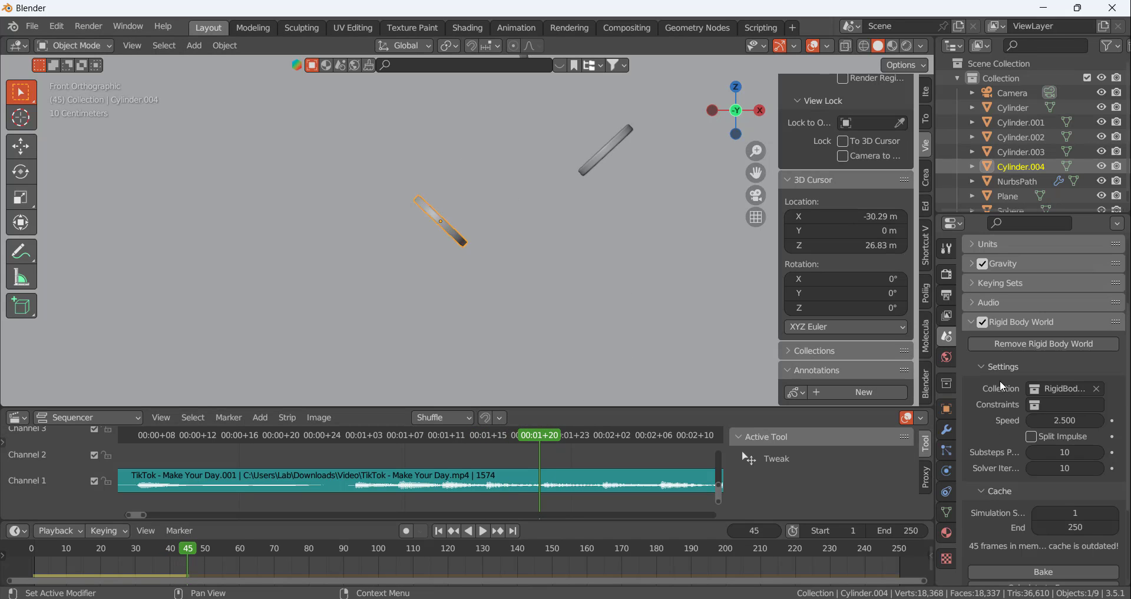
scroll(1050, 525, "down", 5)
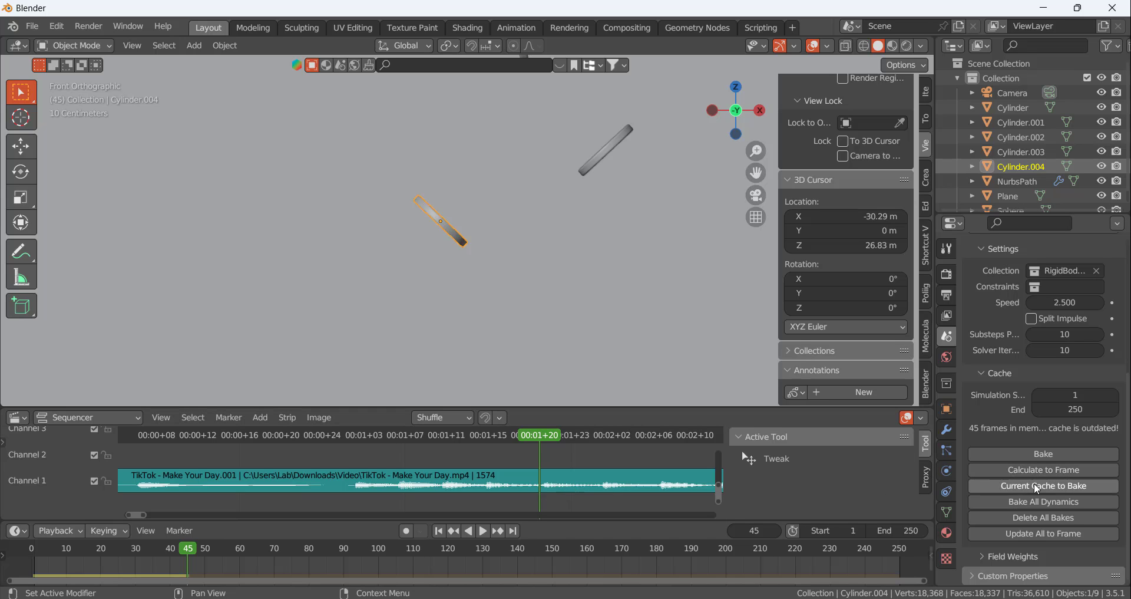
left_click(1051, 470)
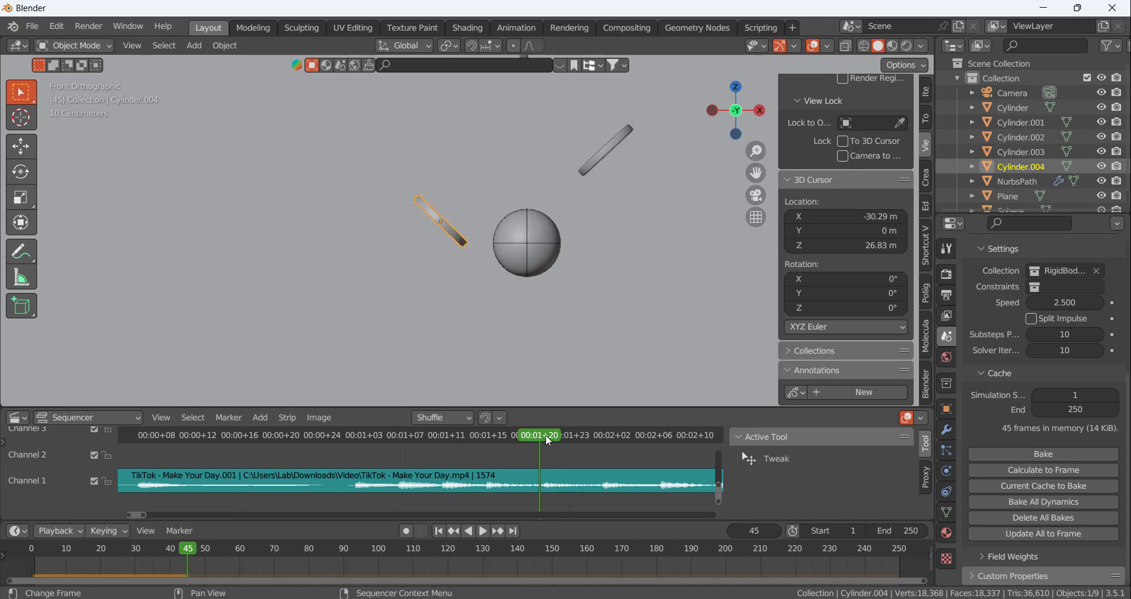
Scrub and replay the frames up to 45 to check the softer bounce against the waveform beat
key("space")
left_click_drag(546, 433, 518, 447)
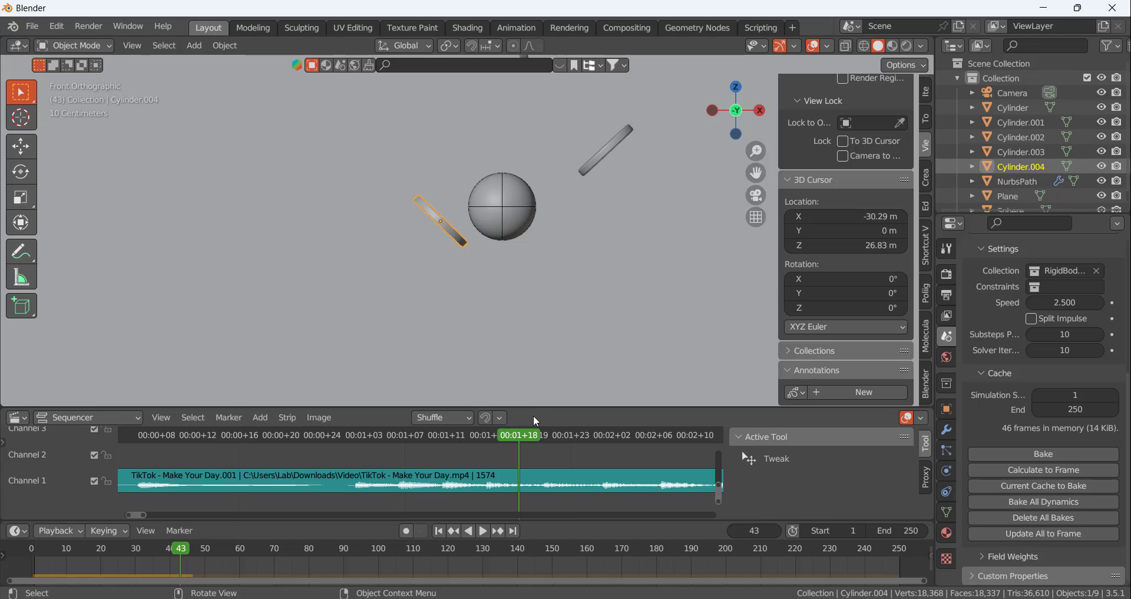
key("space")
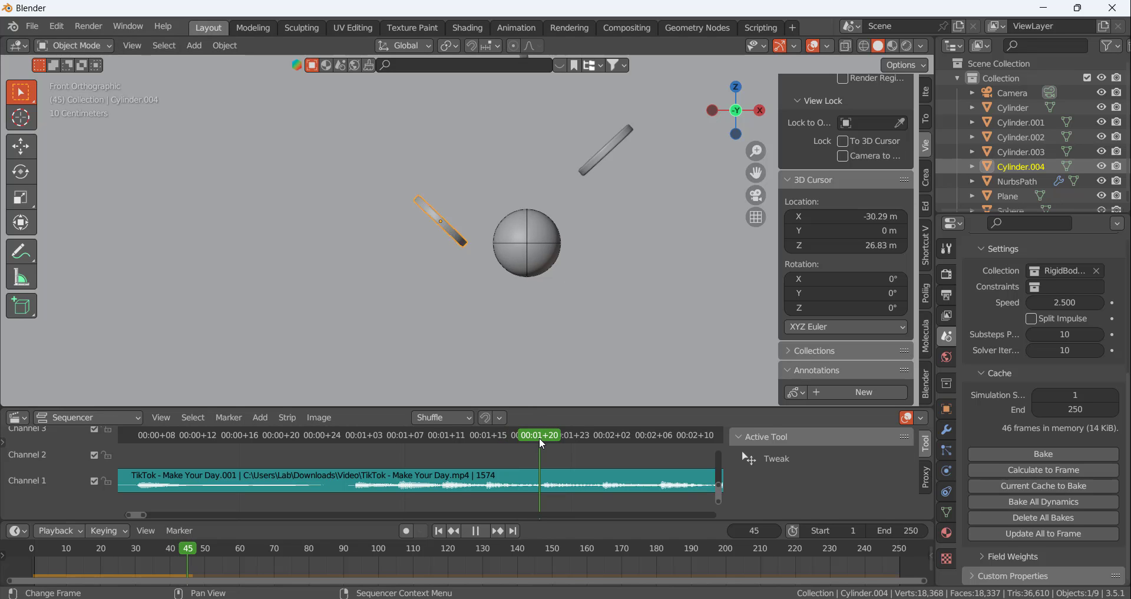
key("space")
scroll(619, 224, "down", 4)
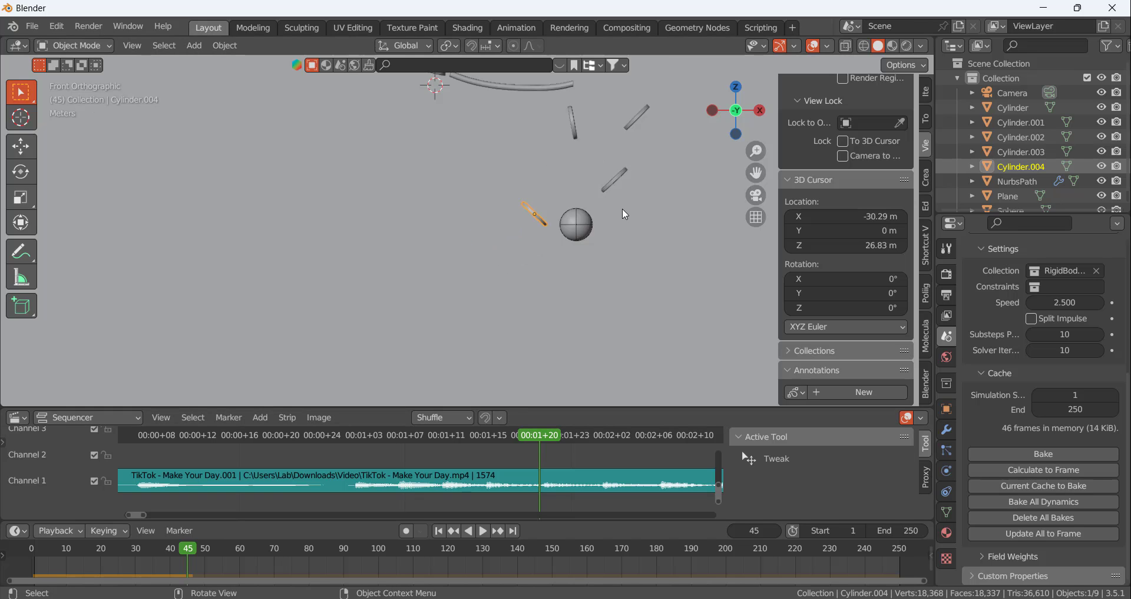
Duplicate the disc above the ball, place the copy just under the ball at frame 45, and rotate it to slope gently the opposite way
left_click(620, 168)
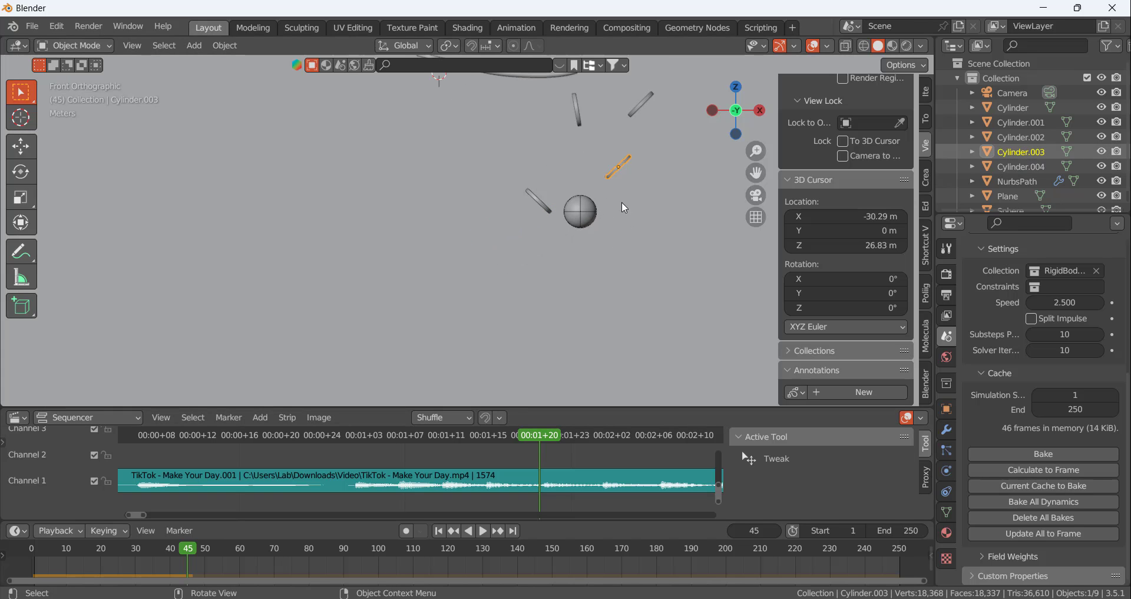
key("shift+d")
left_click(577, 292)
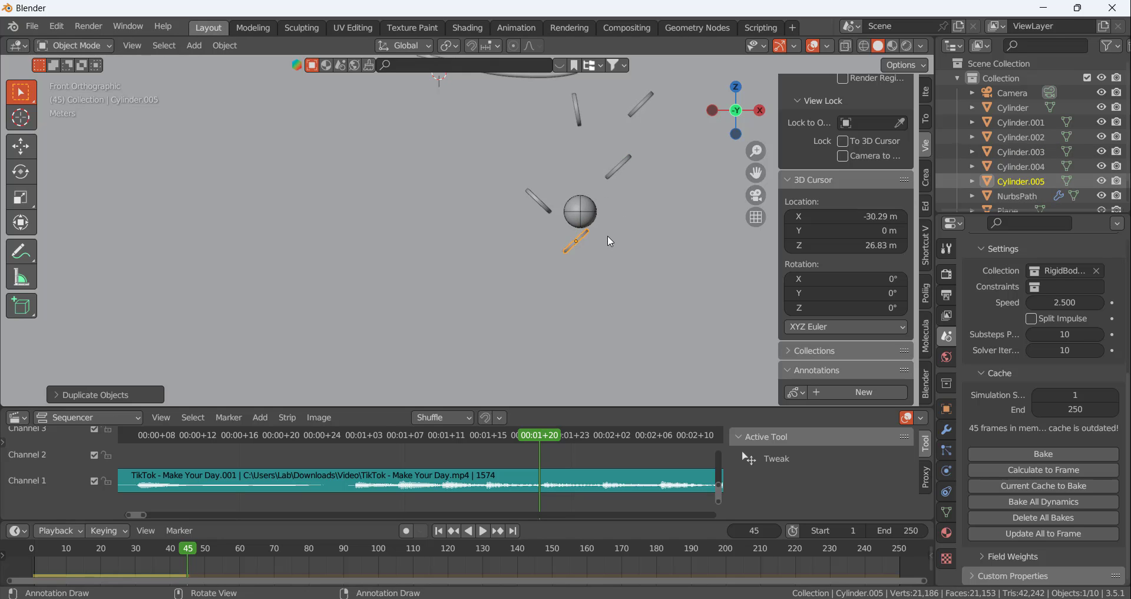
key("r")
left_click(599, 270)
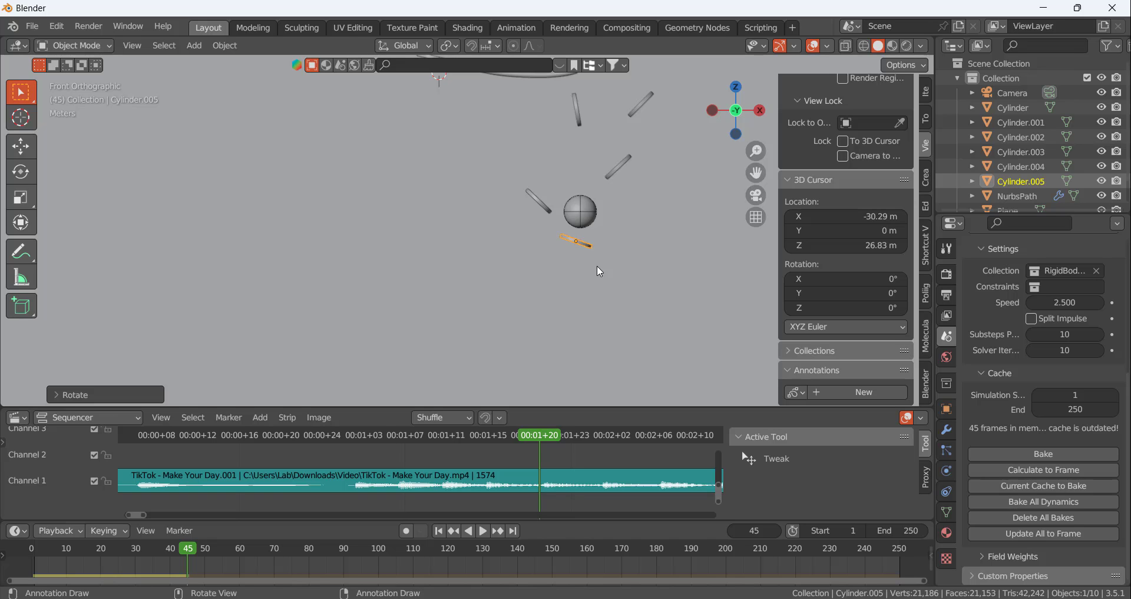
Move the newest disc up against the ball's lower side at frame 45 and tilt it a little more steeply
scroll(611, 272, "up", 4)
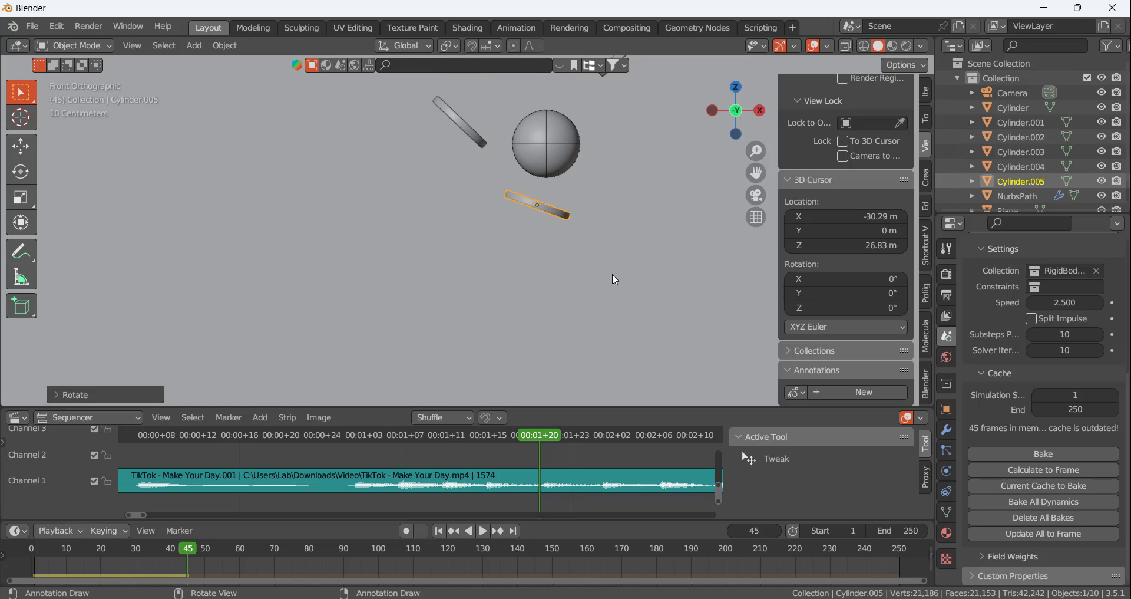
key("g")
left_click(556, 192)
key("r")
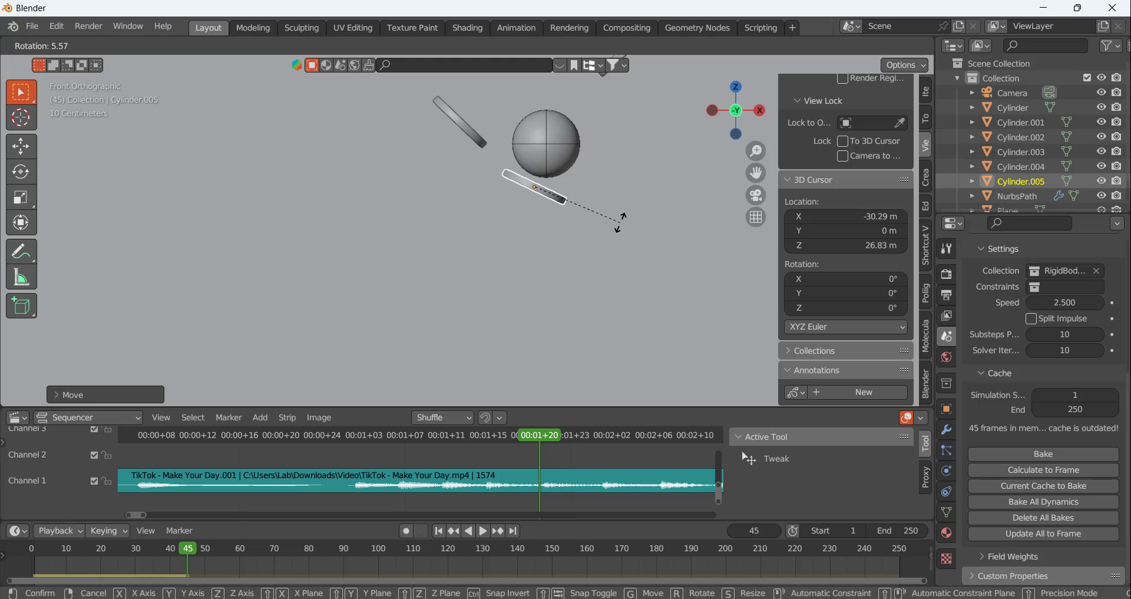
left_click(619, 235)
key("g")
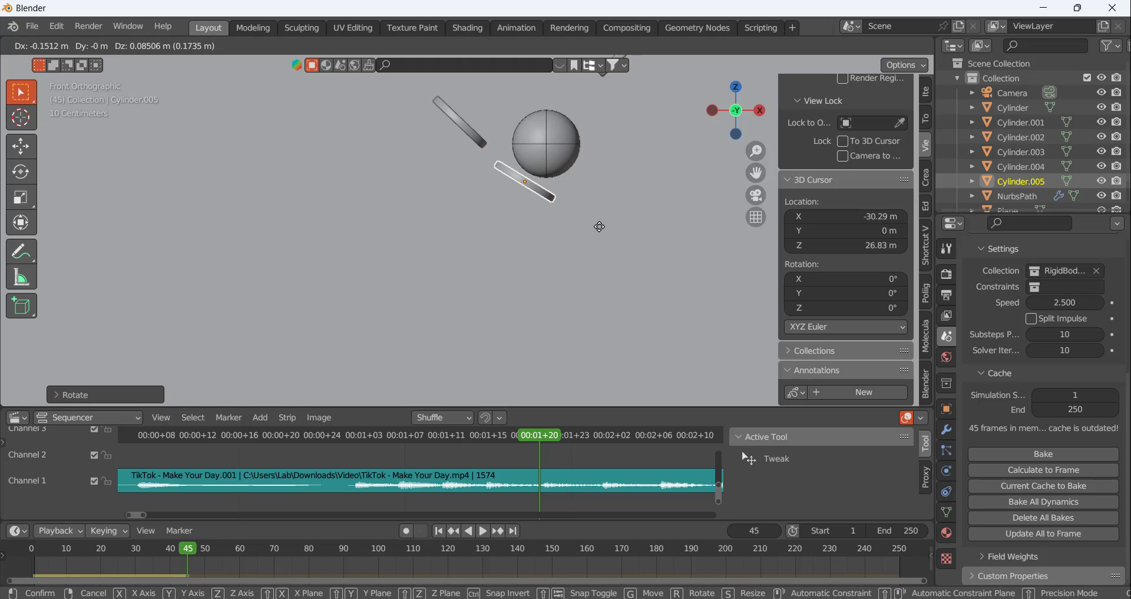
left_click(605, 223)
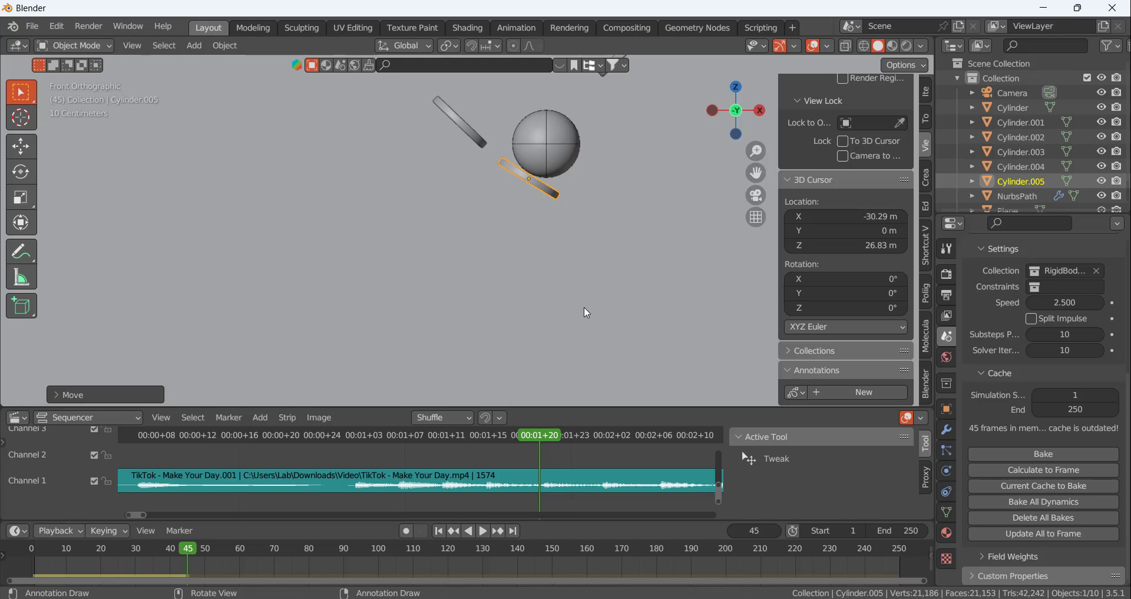
Advance to the waveform beat at frame 51 and calculate the rigid body cache up to that frame
left_click_drag(545, 434, 602, 444)
left_click(1035, 533)
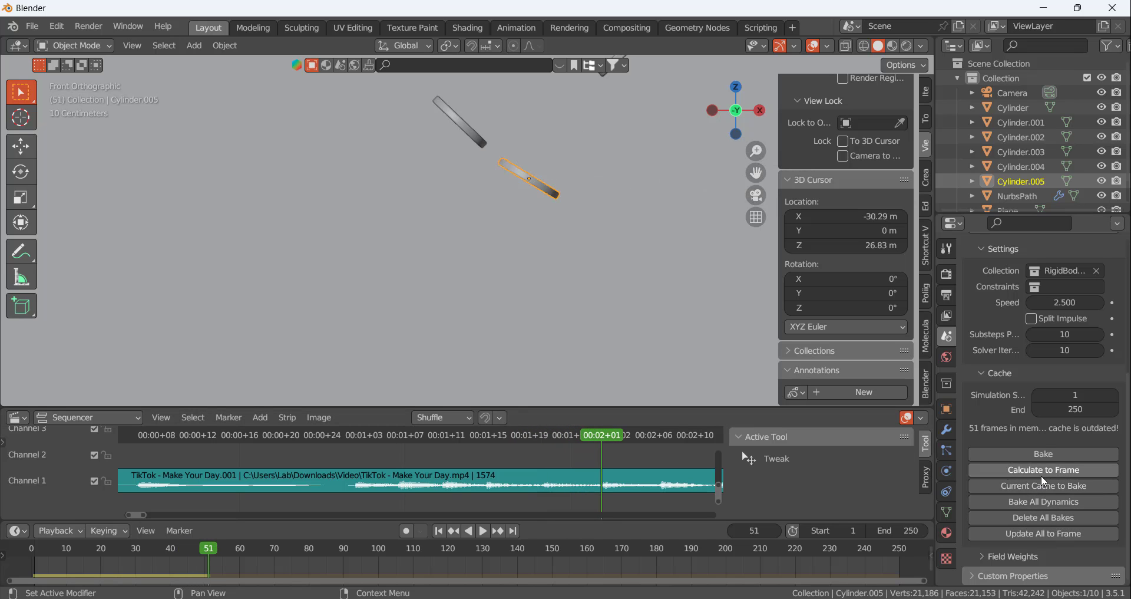
scroll(589, 310, "down", 3)
scroll(597, 298, "up", 1)
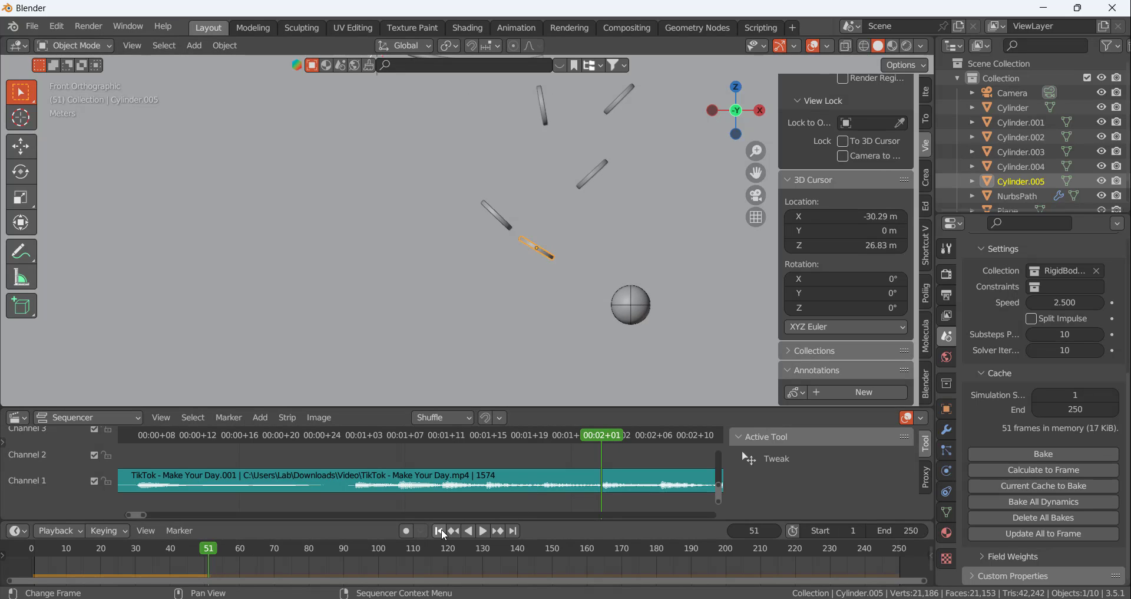
Replay and scrub the bounce between frames 45 and 51 to compare the ball's hits with the waveform peaks
key("space")
left_click_drag(590, 433, 560, 406)
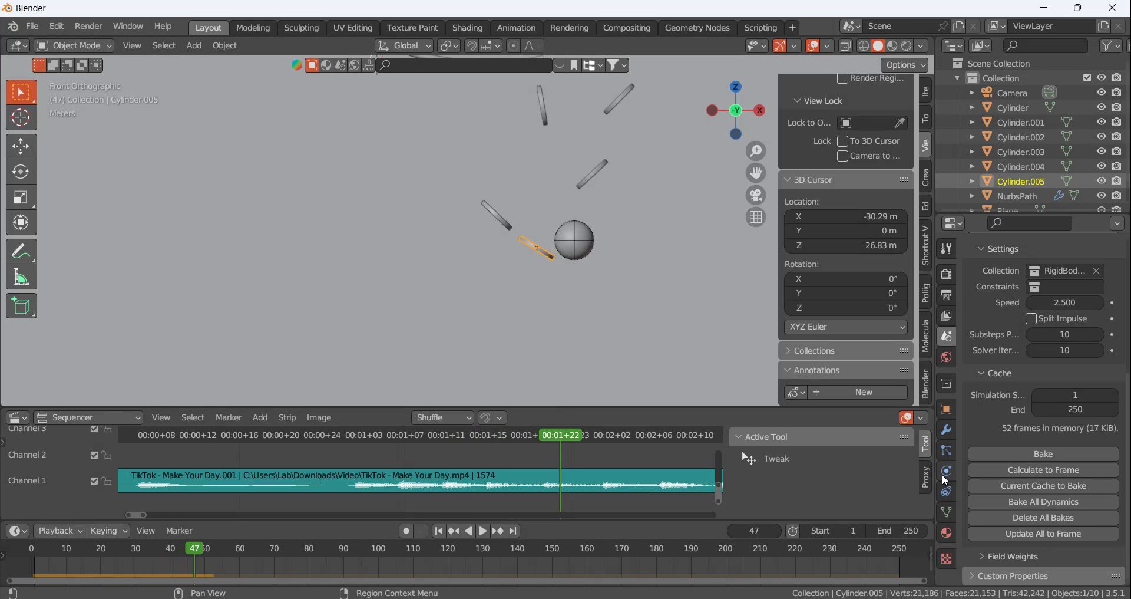
left_click_drag(548, 438, 543, 439)
scroll(564, 488, "down", 3)
scroll(561, 483, "down", 3)
middle_click_drag(609, 475, 467, 477)
scroll(488, 484, "up", 2)
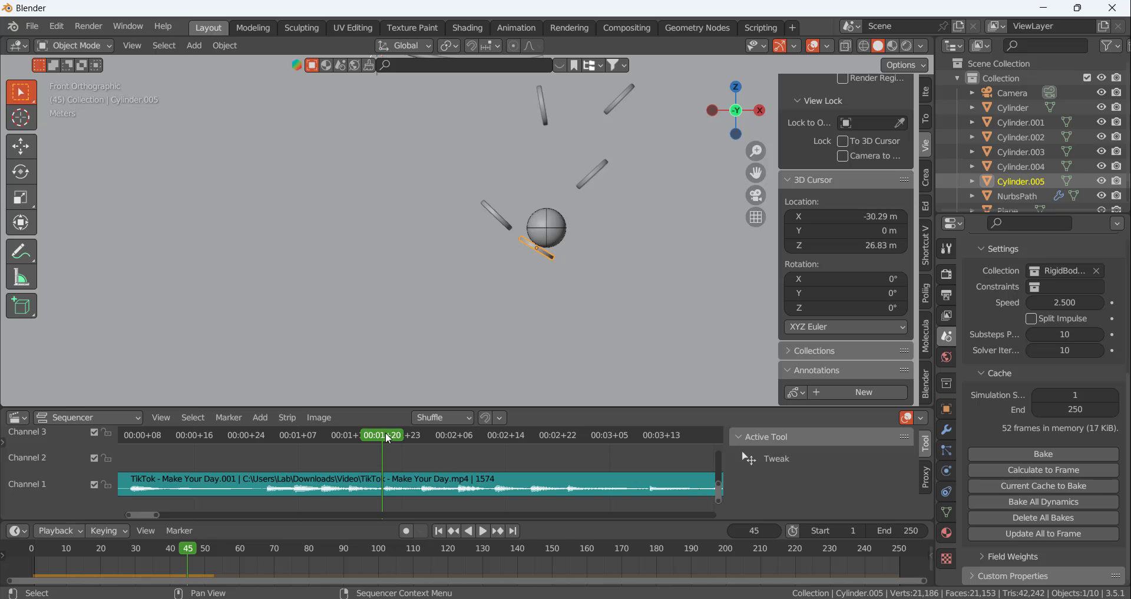
left_click_drag(385, 433, 421, 437)
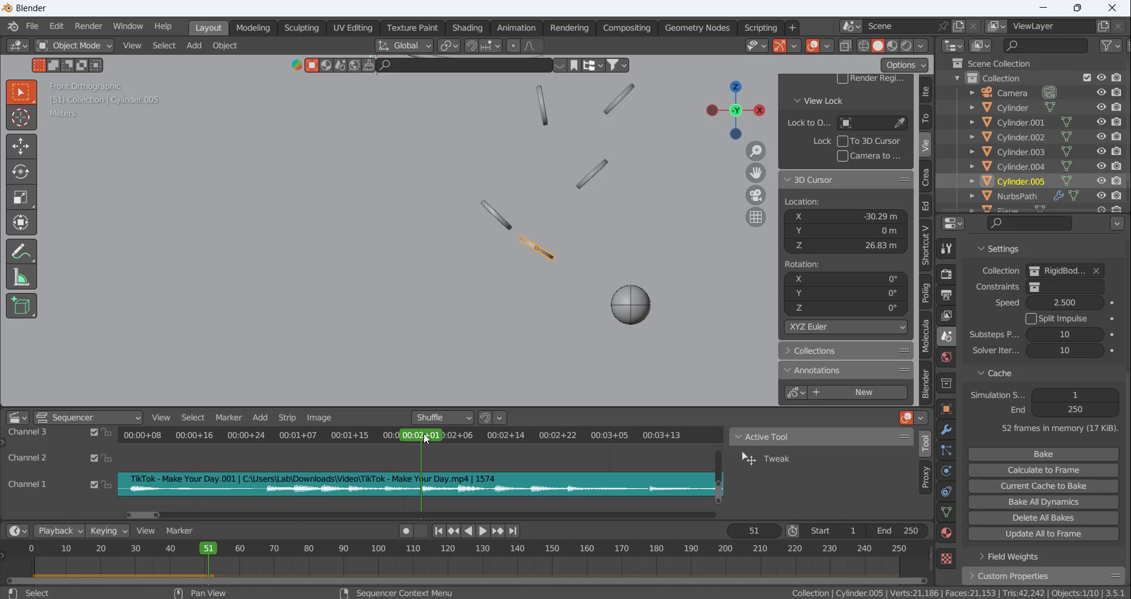
Raise the rigid body bounciness of the disc hit at frame 45 to 0.701
left_click(947, 471)
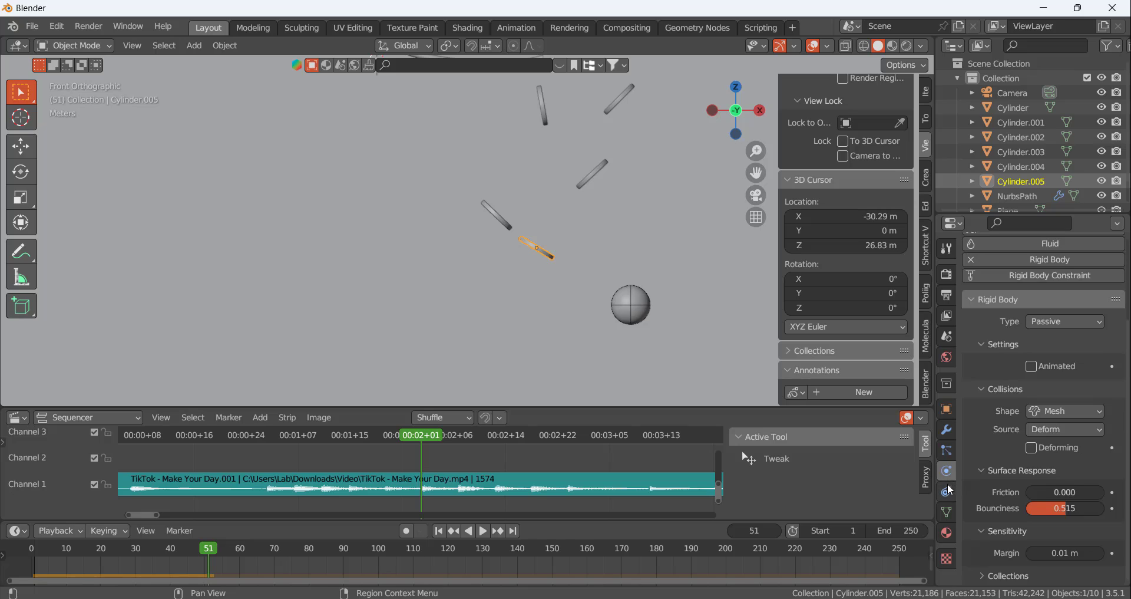
left_click_drag(1084, 508, 1088, 508)
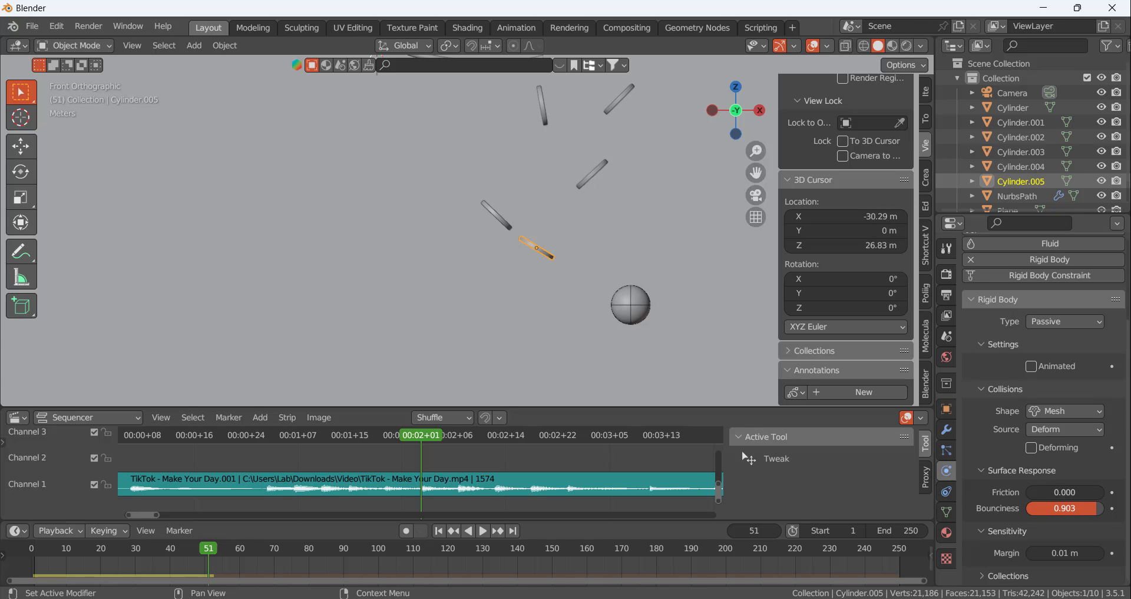
left_click_drag(1087, 508, 1076, 508)
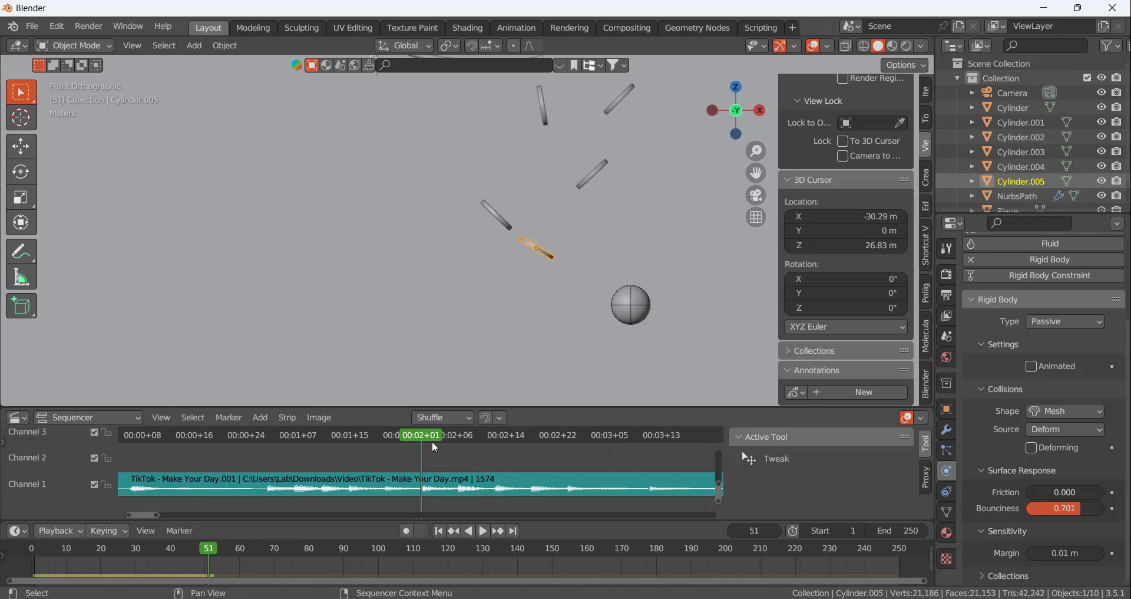
Recalculate the rigid body cache to frame 51 with the new bounciness and scrub to check the bounce
mouse_move(424, 434)
left_mouse_down()
mouse_move(342, 440)
mouse_move(462, 439)
mouse_move(421, 441)
left_mouse_up()
key("space")
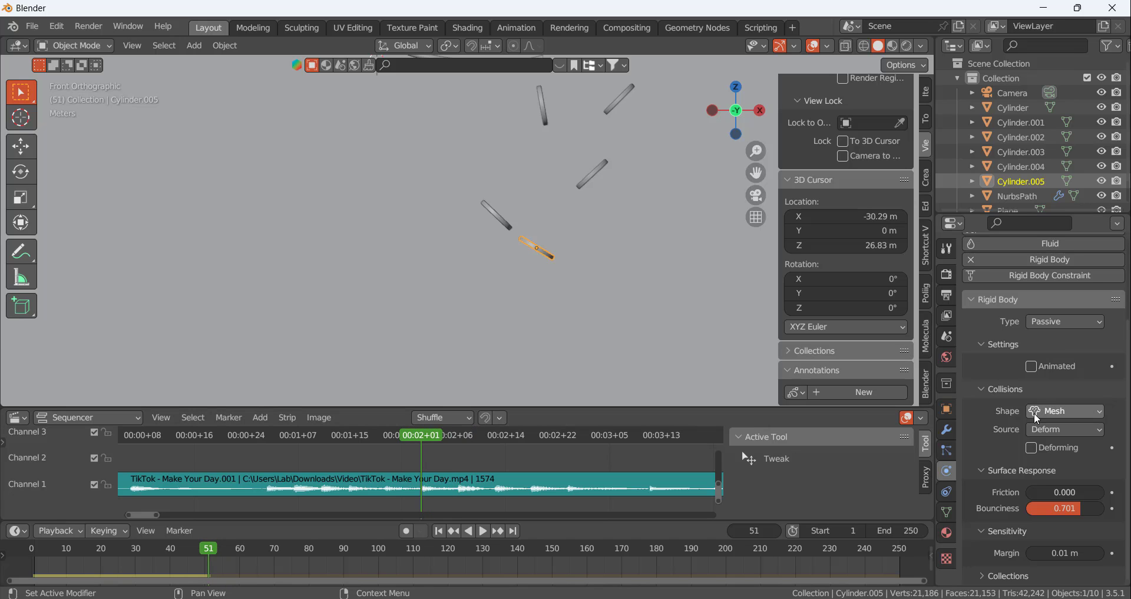
left_click(945, 336)
scroll(1031, 512, "down", 5)
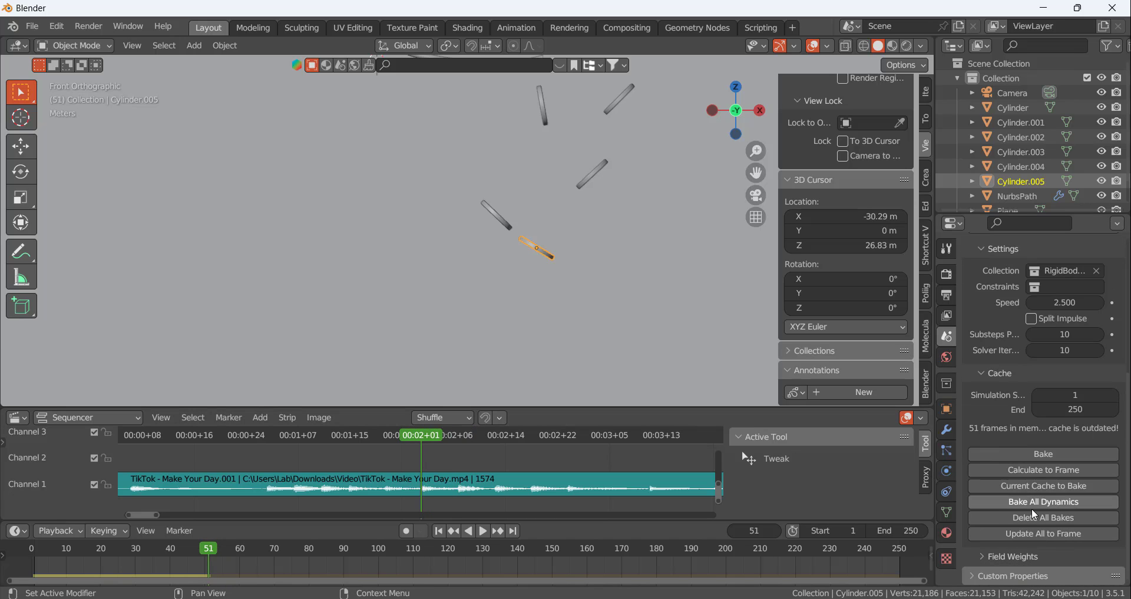
left_click(1033, 470)
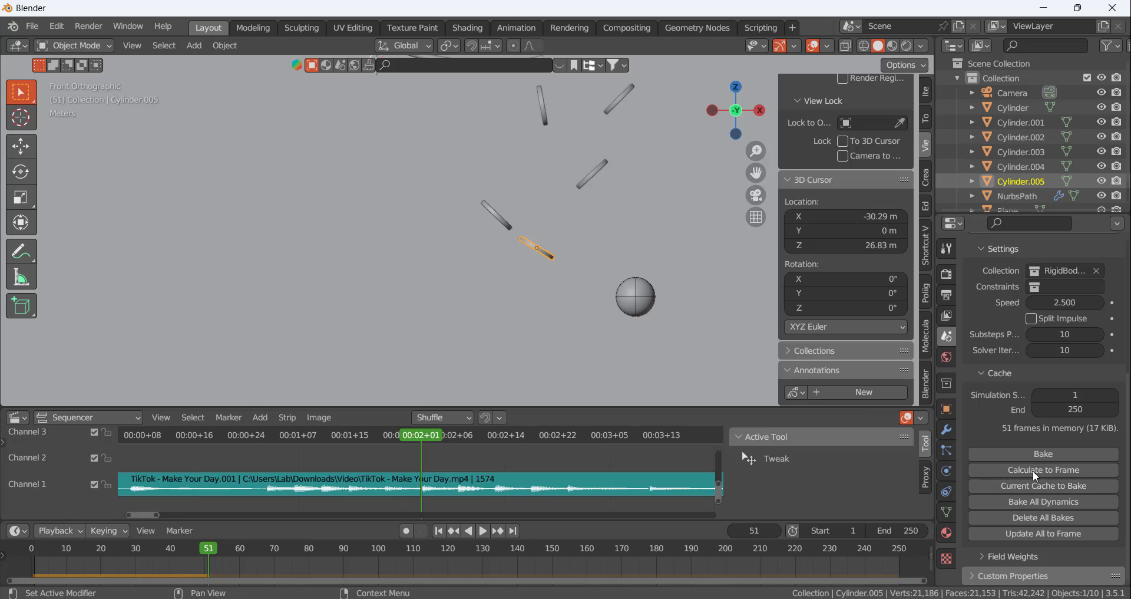
mouse_move(427, 436)
left_mouse_down()
mouse_move(348, 440)
mouse_move(420, 435)
left_mouse_up()
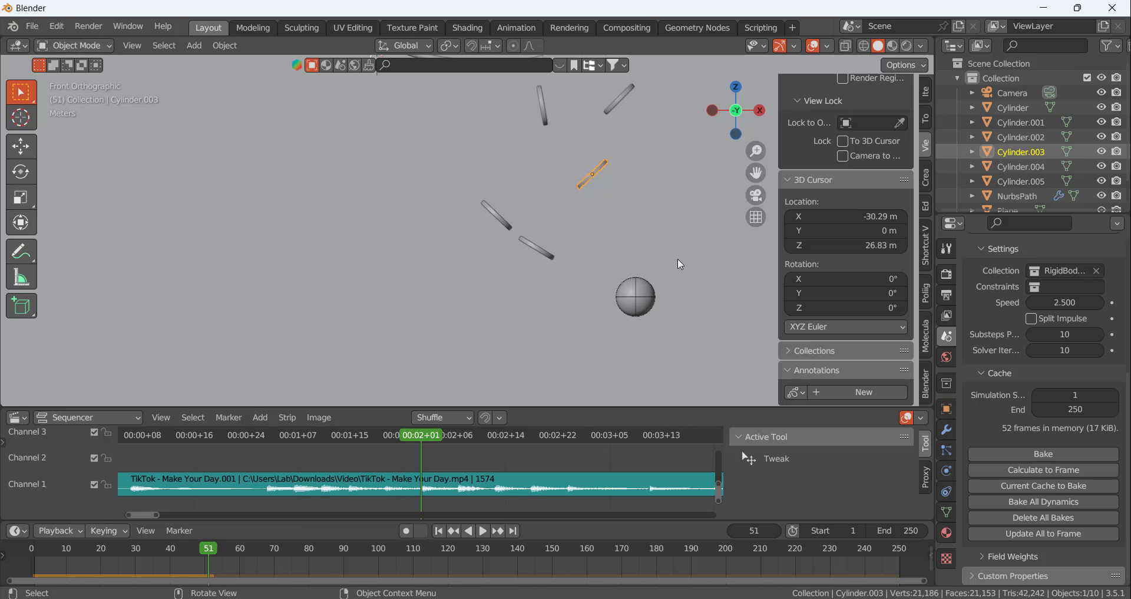
Duplicate the Cylinder.003 disc, place the copy under the ball at frame 51, and rotate it about 47° to lie nearly flat
key("shift+d")
left_click(671, 321)
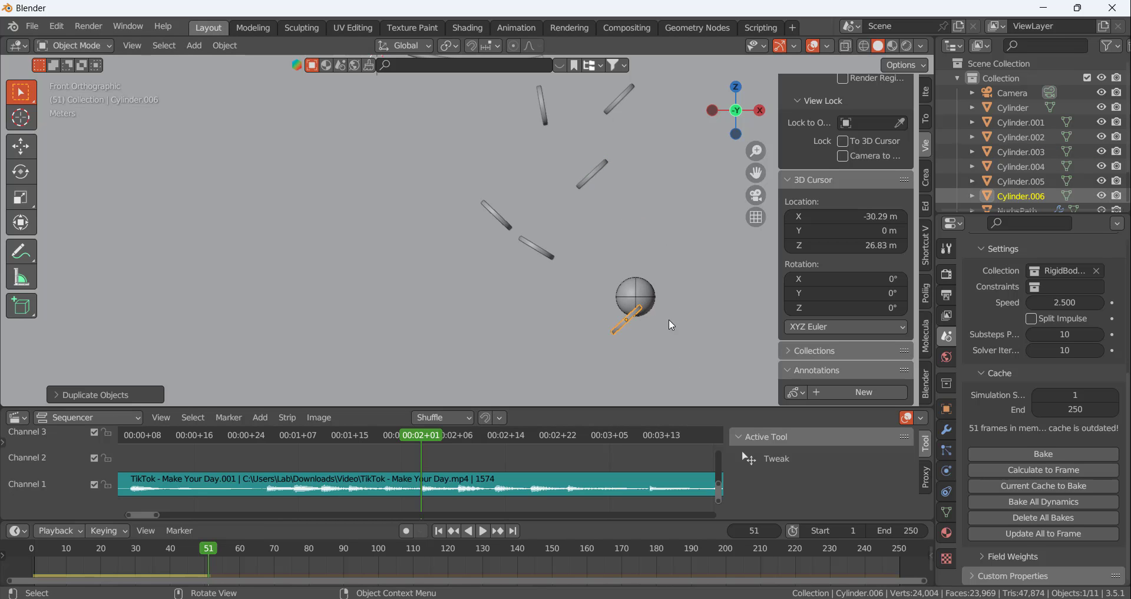
scroll(659, 324, "down", 4)
scroll(660, 323, "up", 5)
key("r")
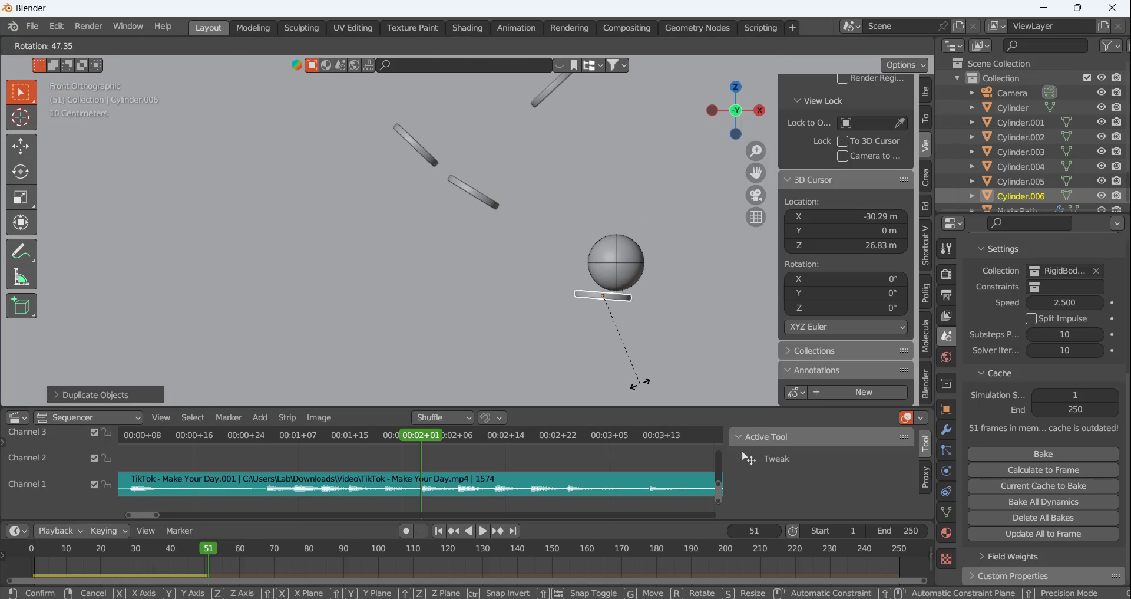
left_click(627, 310)
Centre the copied disc beneath the ball and rotate it slightly until it lies level
scroll(627, 310, "up", 1)
scroll(627, 310, "up", 2)
key("g")
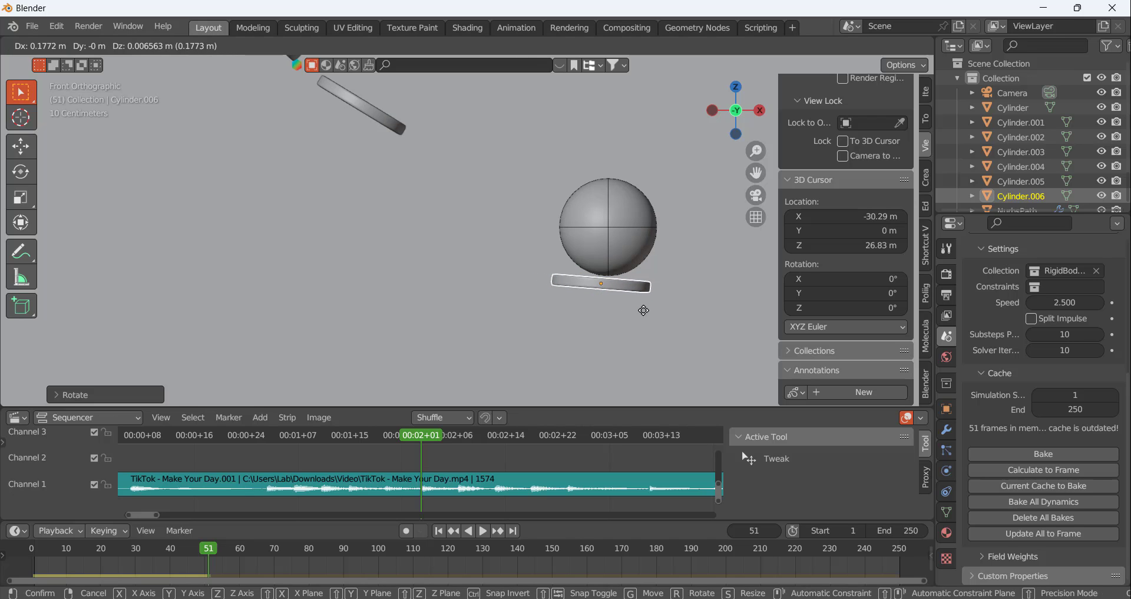
left_click(650, 309)
key("r")
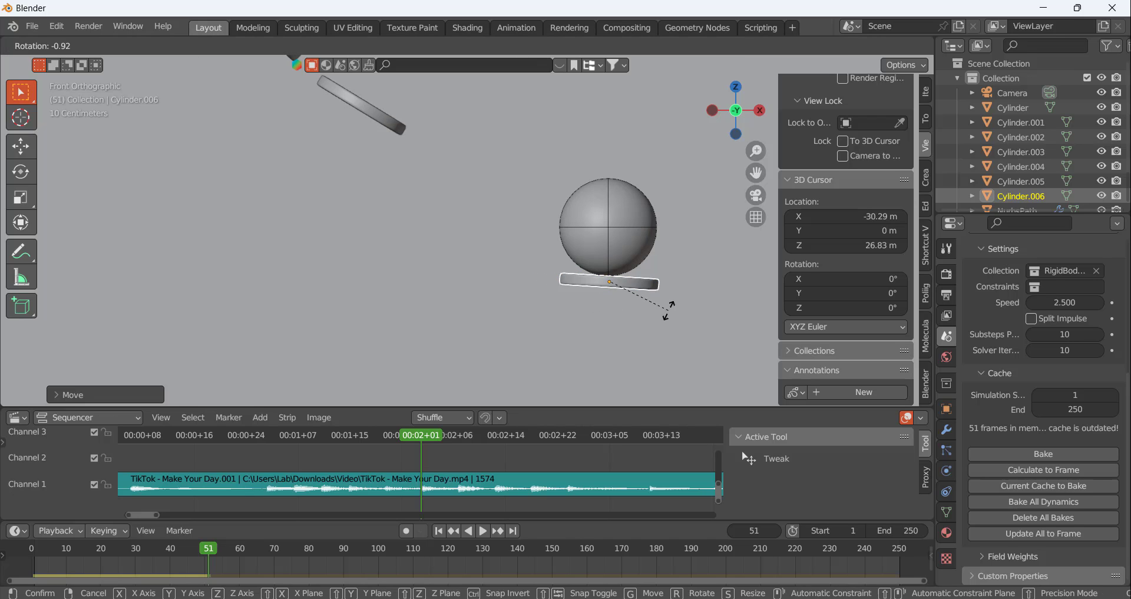
left_click(649, 292)
key("g")
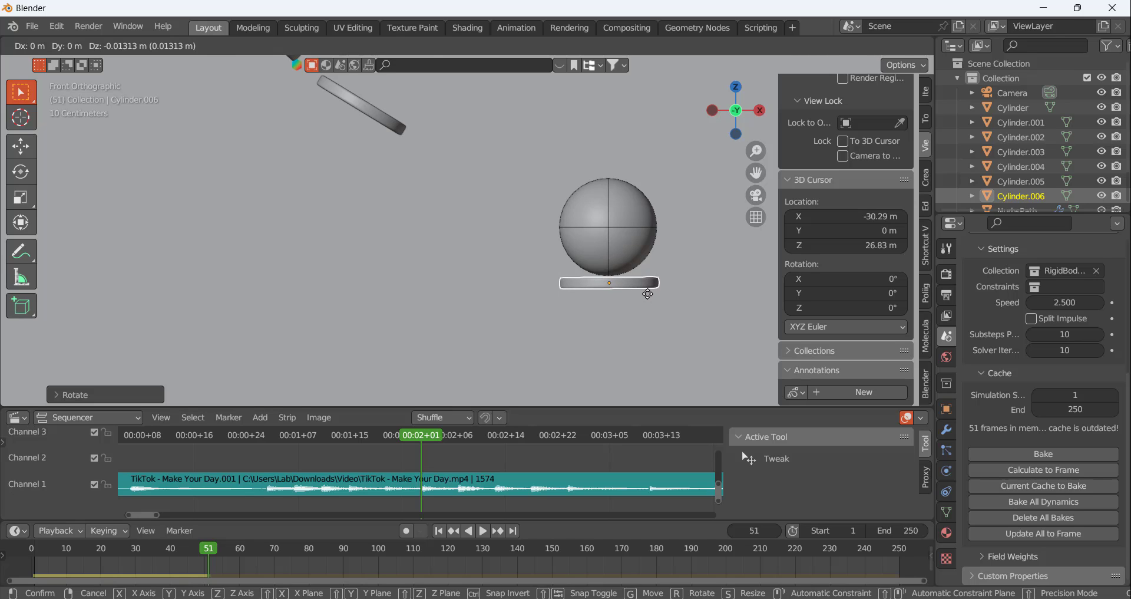
left_click(639, 304)
Fine-tune the level disc's height so it sits just beneath the ball at frame 51
scroll(500, 331, "down", 6)
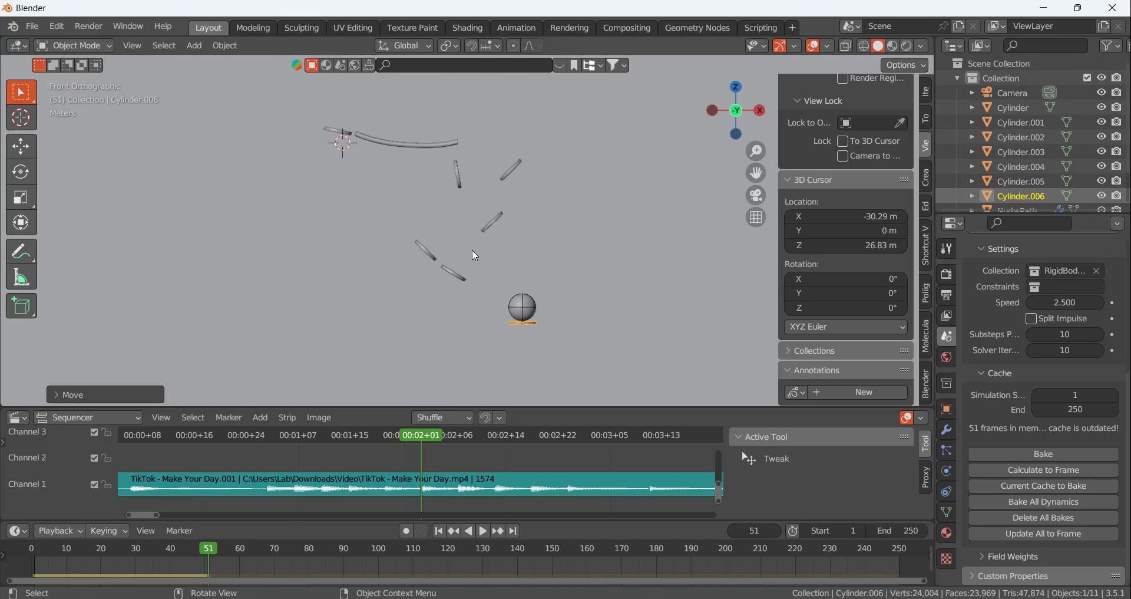
scroll(516, 325, "up", 10)
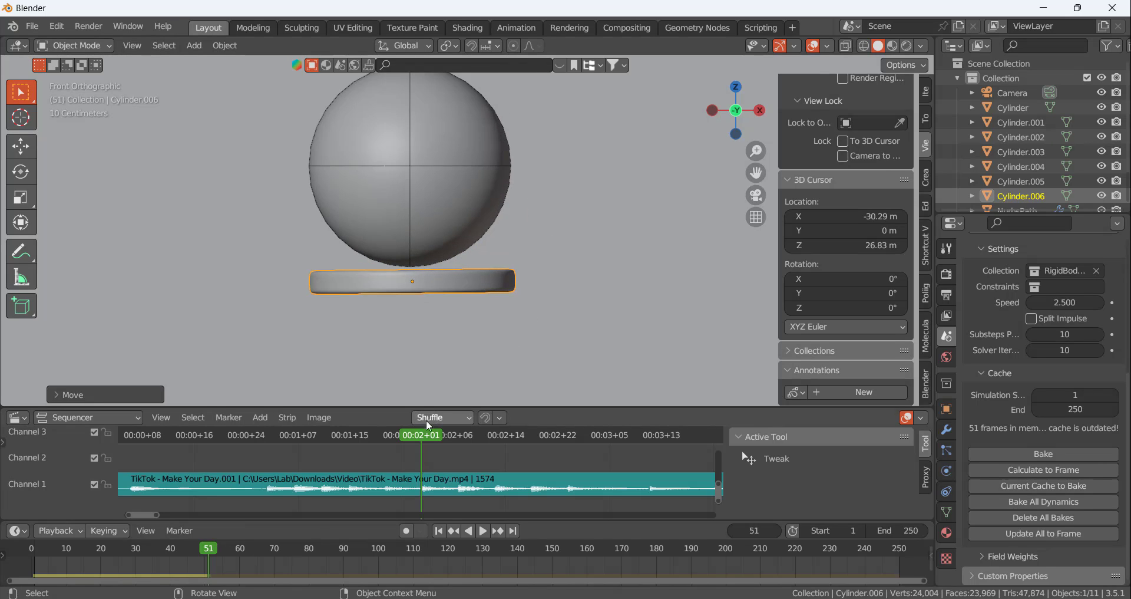
left_click(459, 221)
left_click(461, 285)
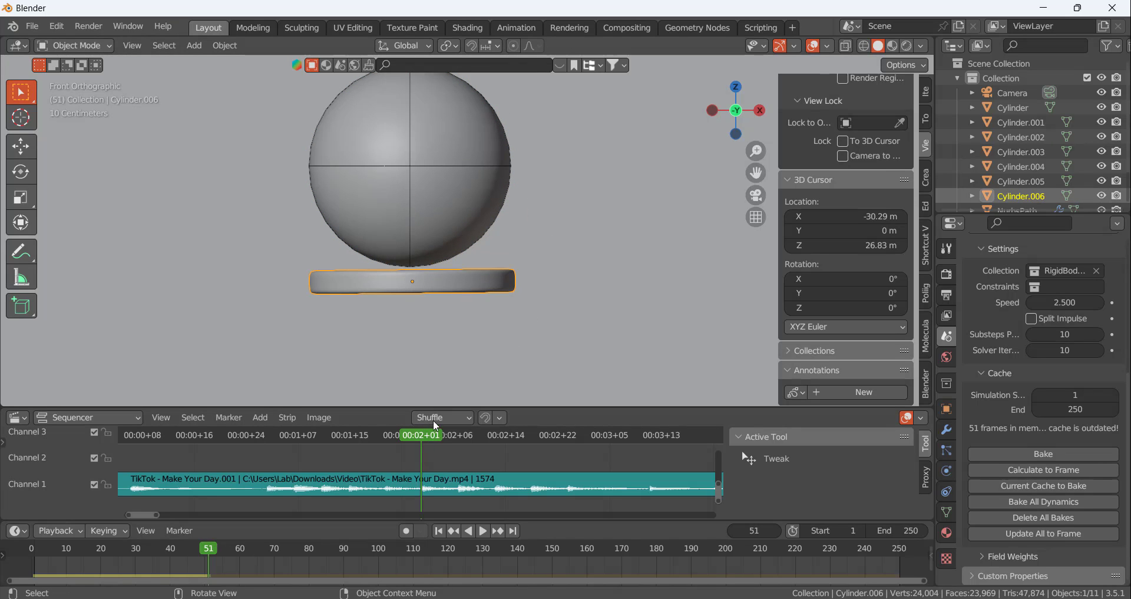
key("g")
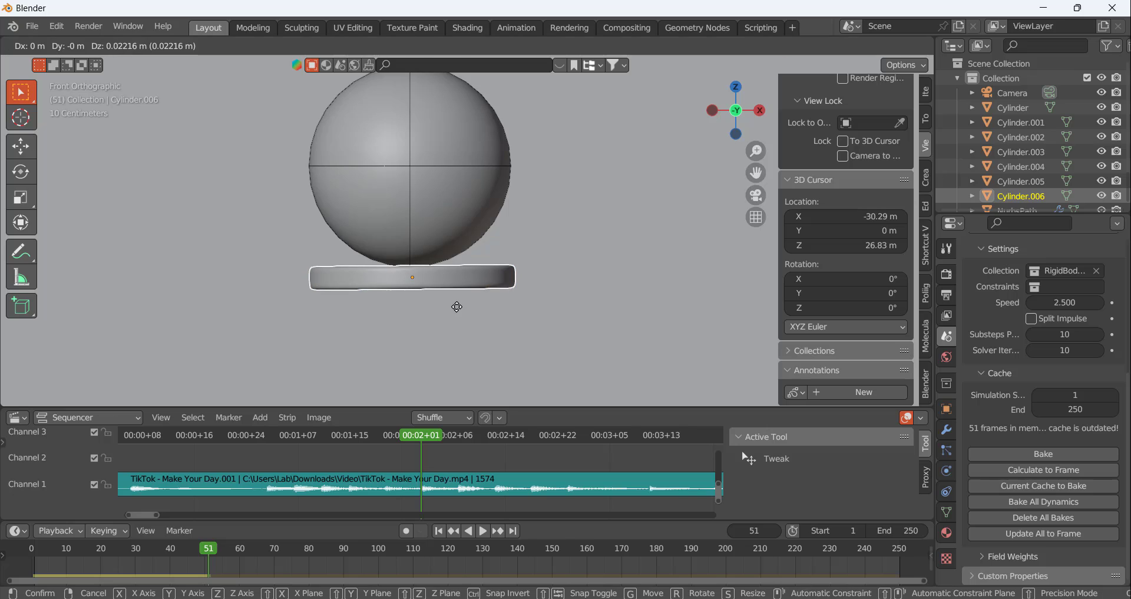
left_click(460, 313)
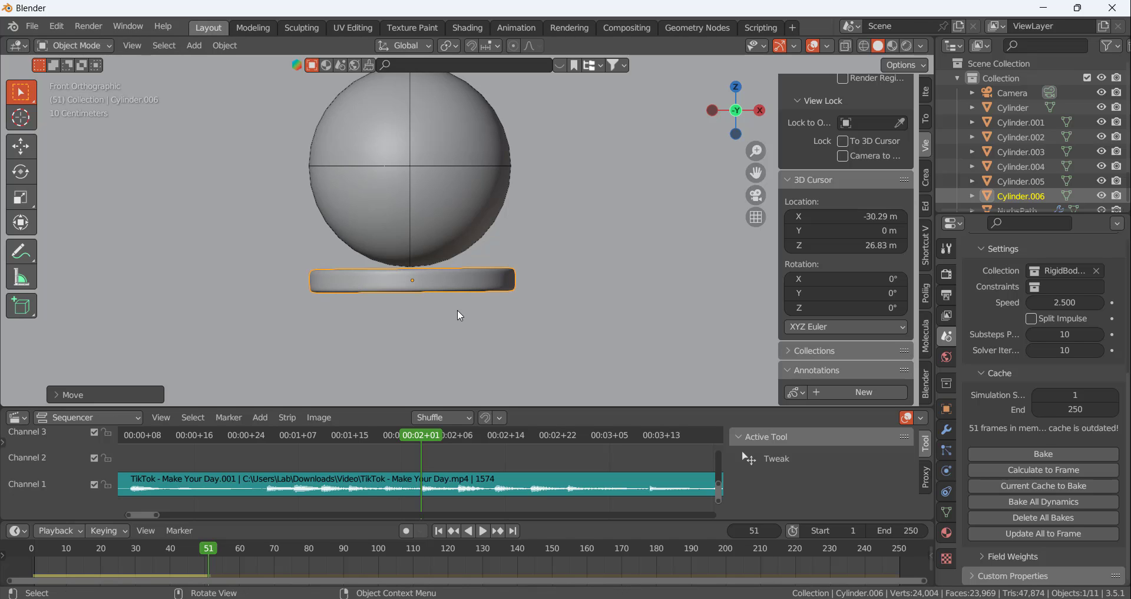
Advance to the beat at frame 57, calculate the rigid body cache to it, and scrub to check the timing
left_click_drag(422, 436, 450, 442)
key("space")
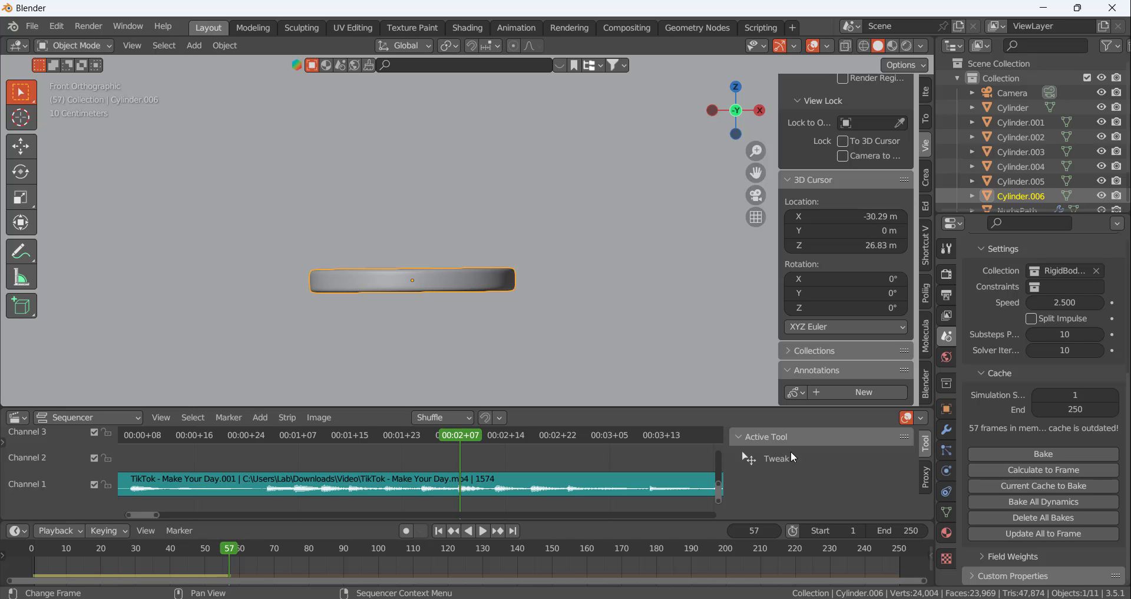
left_click(1043, 470)
scroll(367, 291, "down", 10)
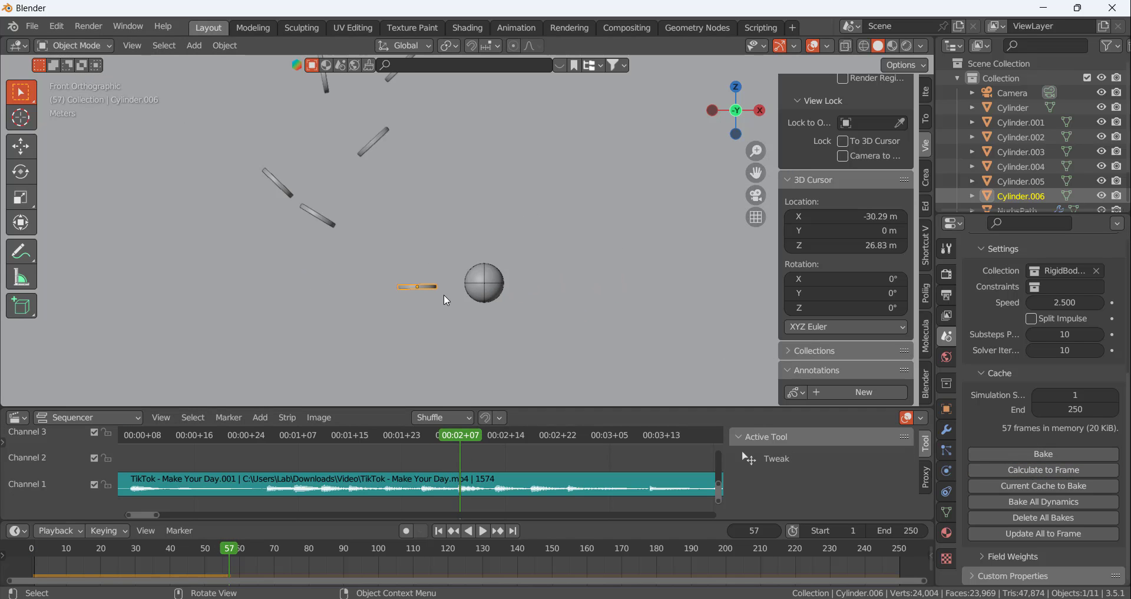
left_click_drag(460, 436, 462, 410)
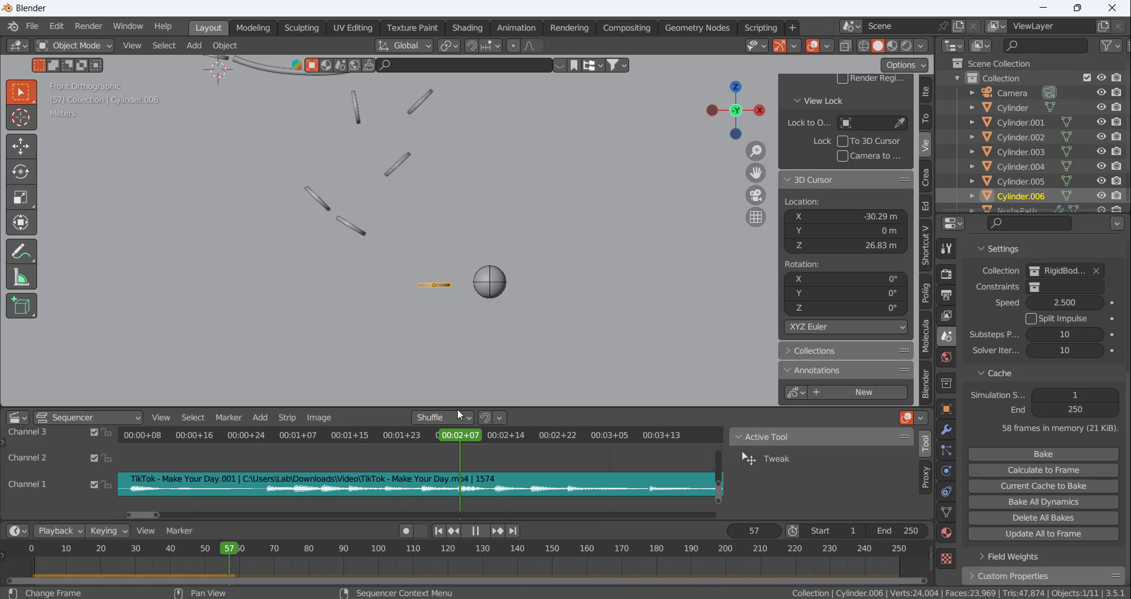
Duplicate the level disc and place the copy directly under the ball at frame 57
scroll(429, 249, "up", 5)
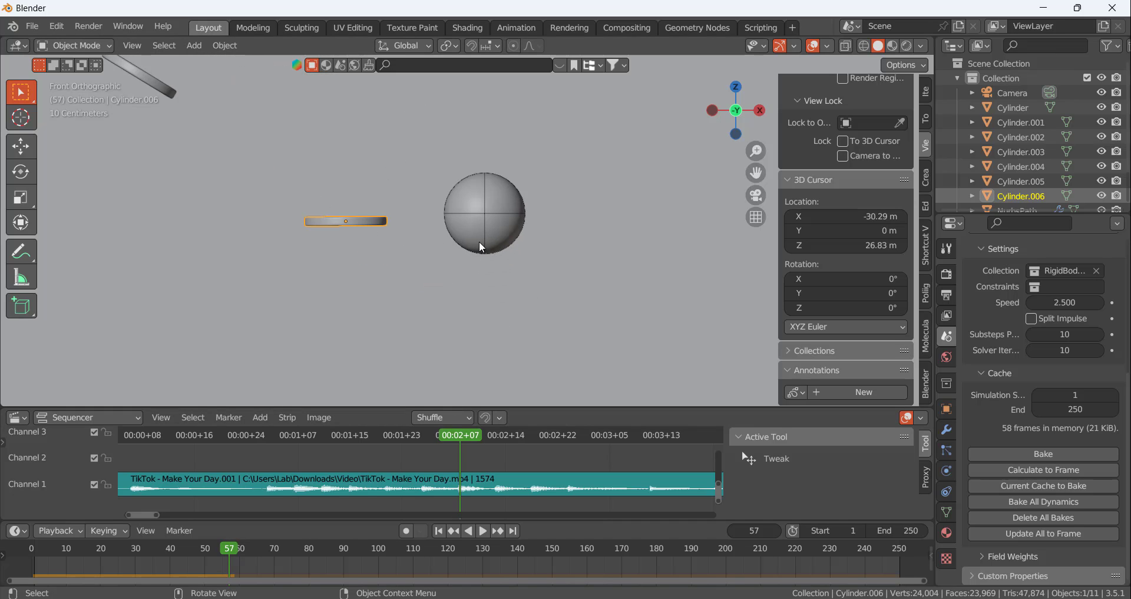
key("shift+d")
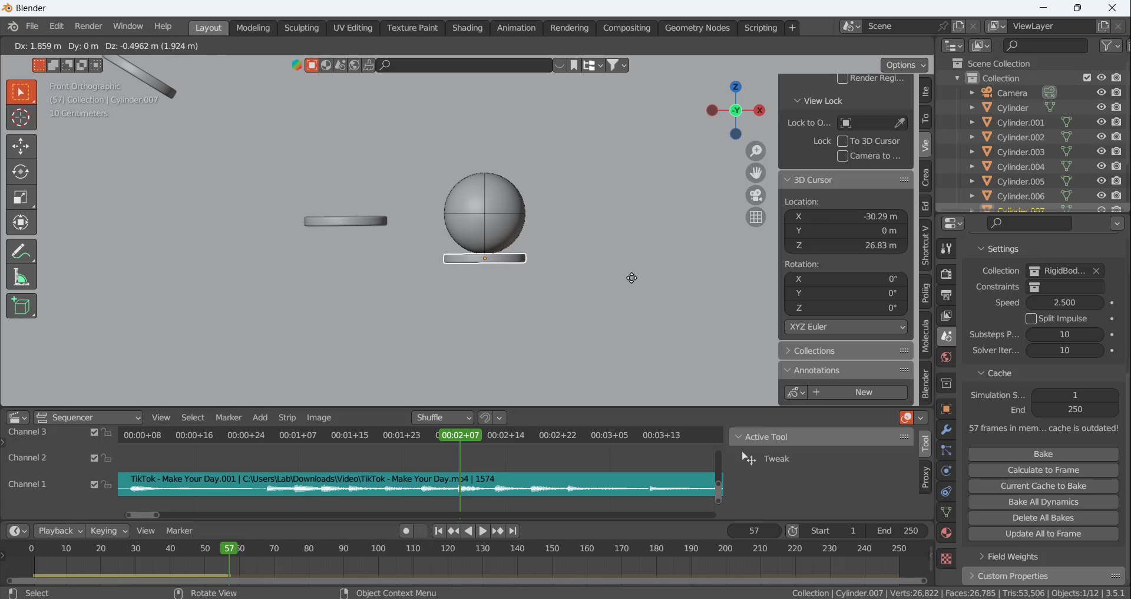
left_click(634, 282)
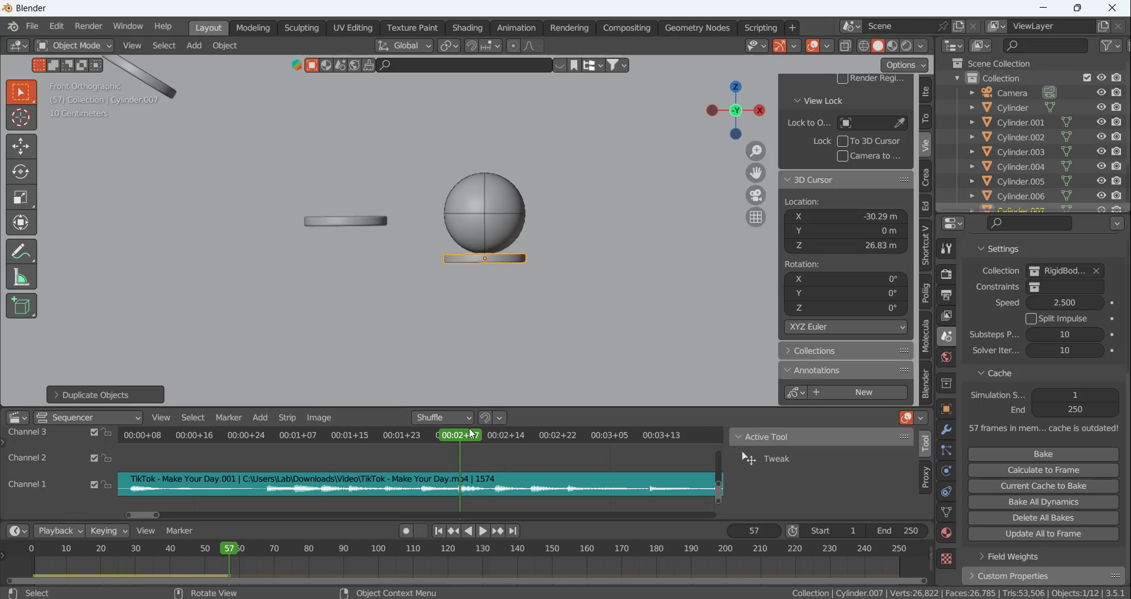
Advance to frame 62, calculate the rigid body cache to it, and scrub back to frame 57 to check the new hit
key("space")
key("space")
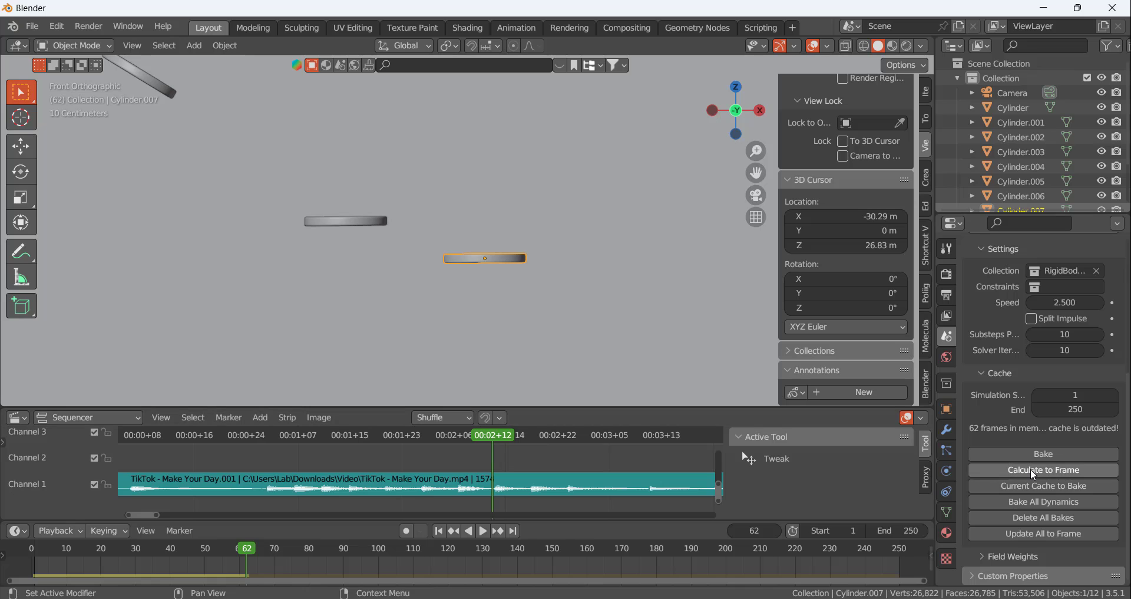
left_click(1030, 470)
scroll(526, 343, "down", 5)
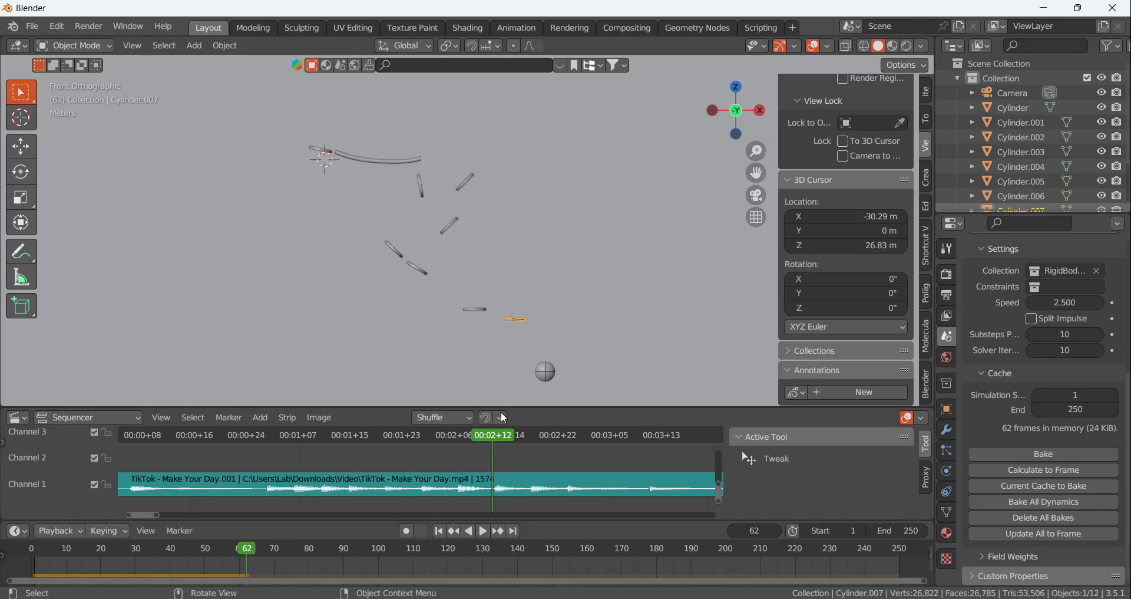
mouse_move(468, 437)
left_mouse_down()
mouse_move(408, 438)
mouse_move(472, 444)
mouse_move(457, 443)
left_mouse_up()
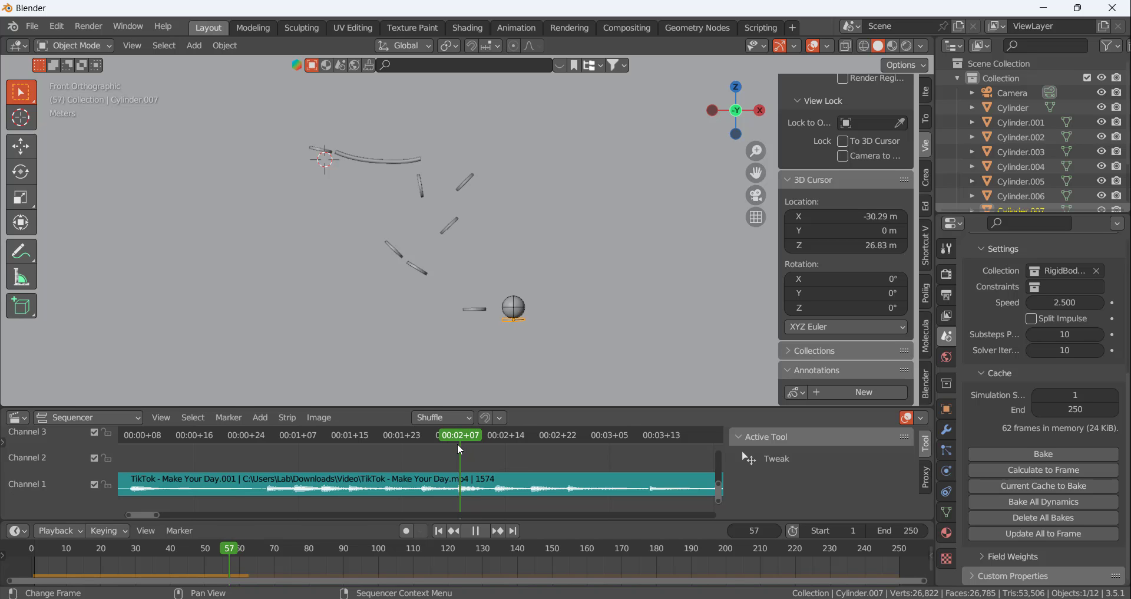
Examine the ball's alignment over the two level discs from several angles at frames 57 and 51
scroll(518, 298, "up", 5)
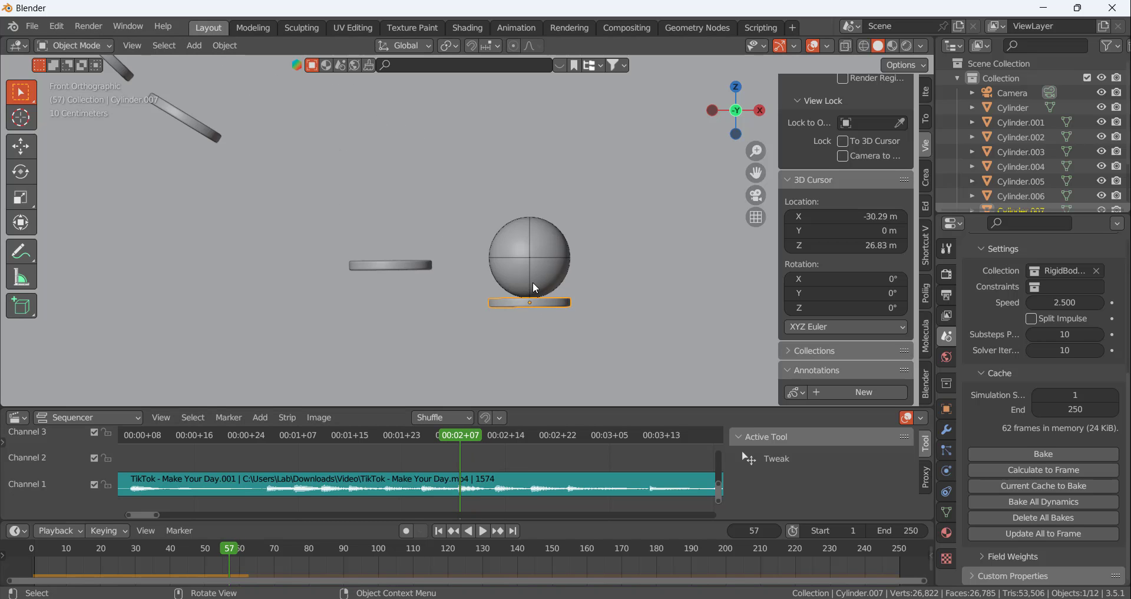
scroll(534, 285, "down", 3)
middle_click_drag(534, 285, 417, 326)
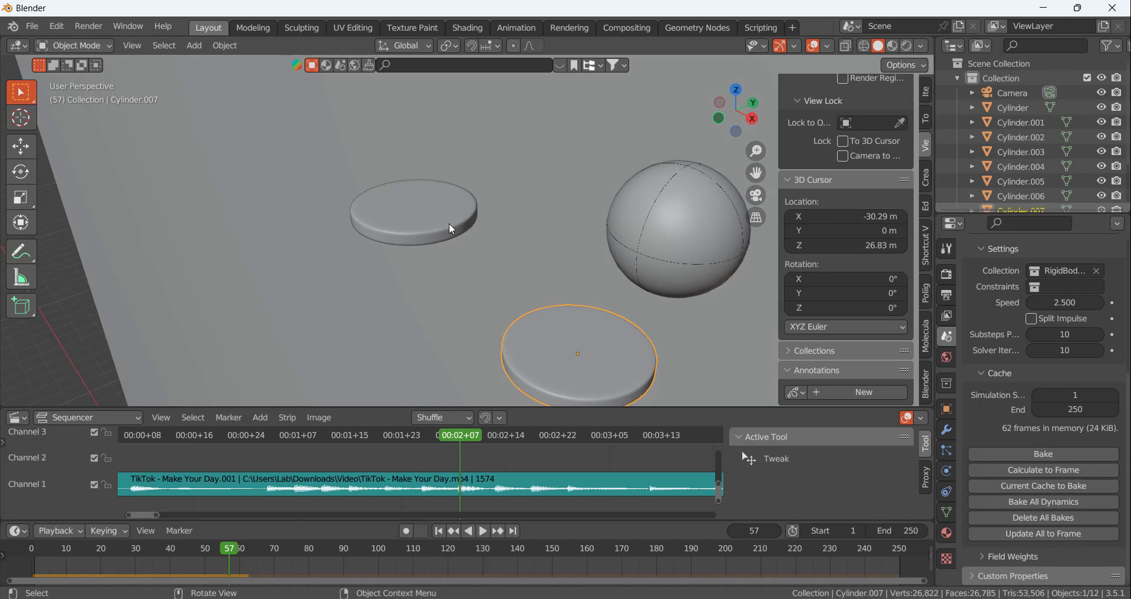
left_click_drag(461, 434, 422, 435)
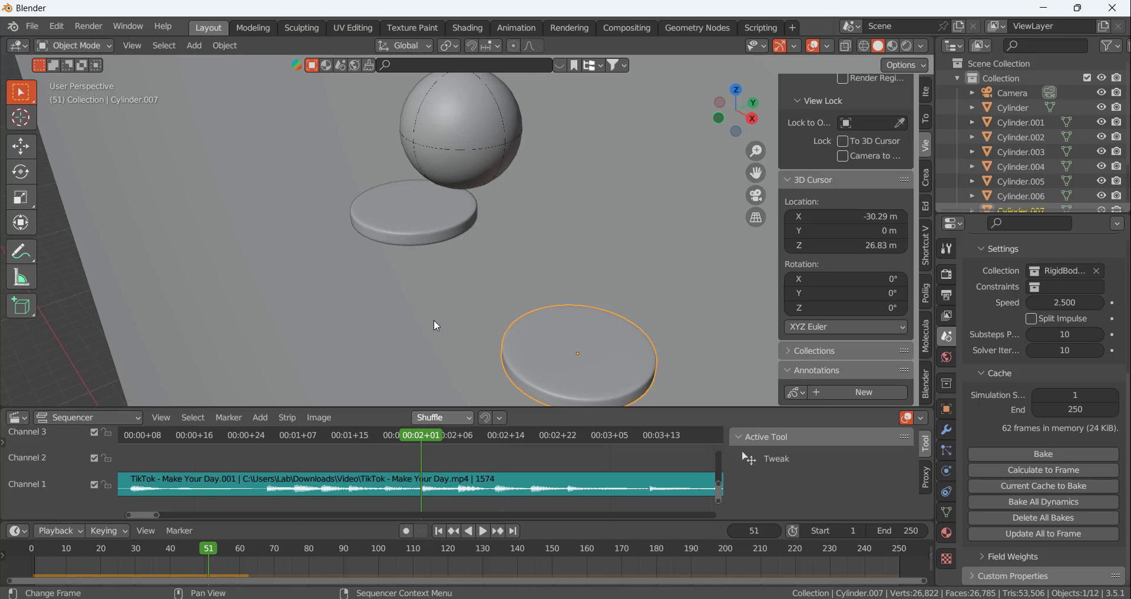
middle_click_drag(485, 191, 538, 159)
scroll(539, 159, "up", 3)
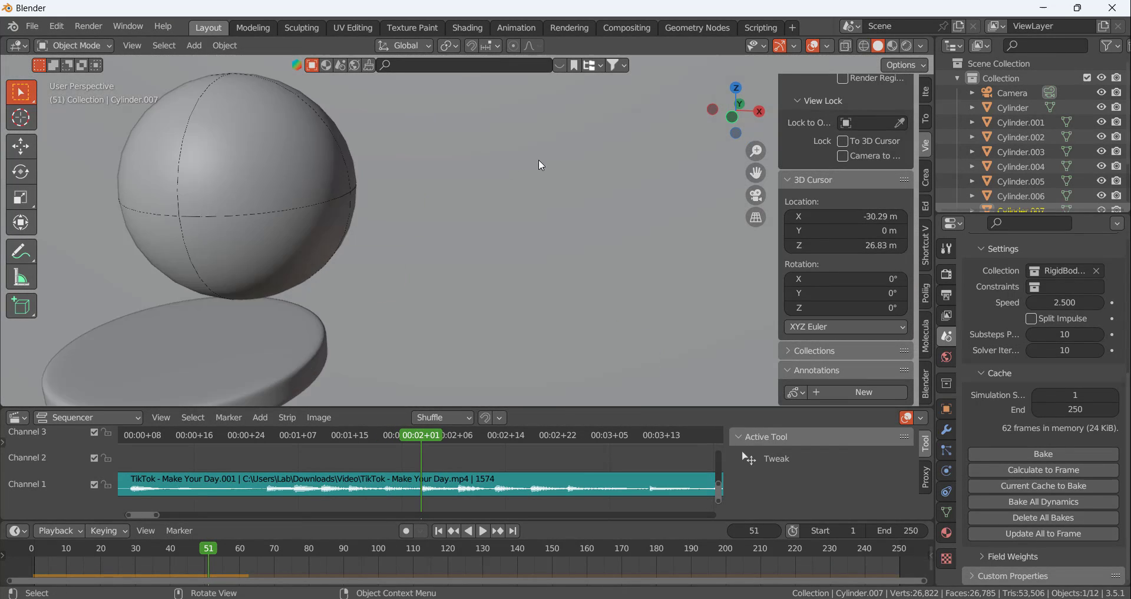
scroll(577, 152, "down", 10)
scroll(449, 115, "up", 2)
At frame 45, shift the lower tilted disc along Y to centre it beneath the ball
left_click_drag(420, 434, 383, 432)
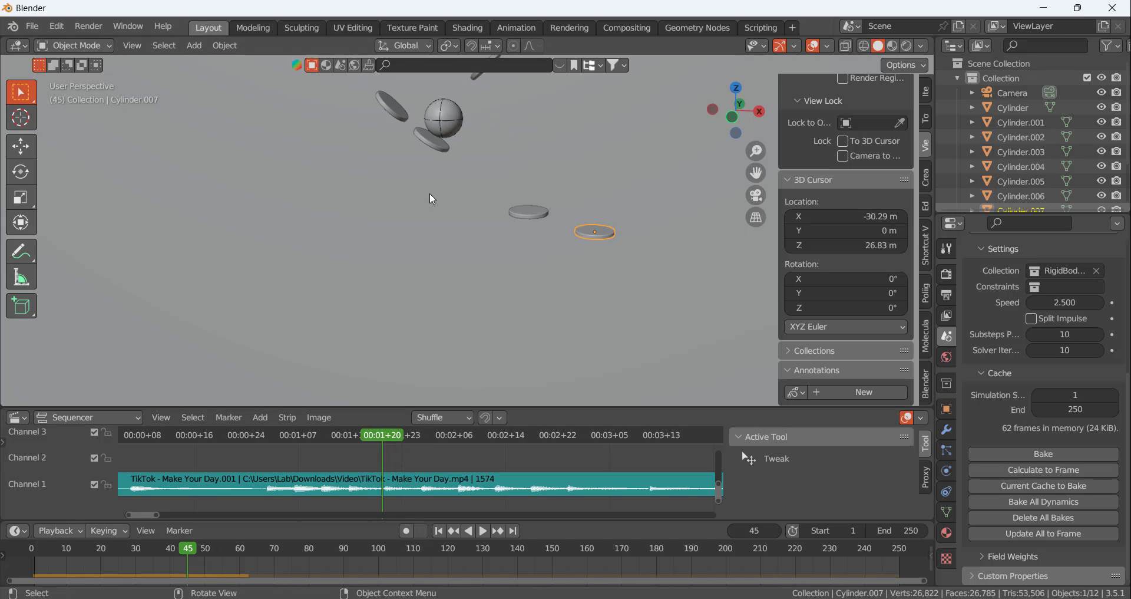
middle_click_drag(431, 190, 363, 165)
scroll(501, 136, "up", 5)
scroll(406, 164, "up", 4)
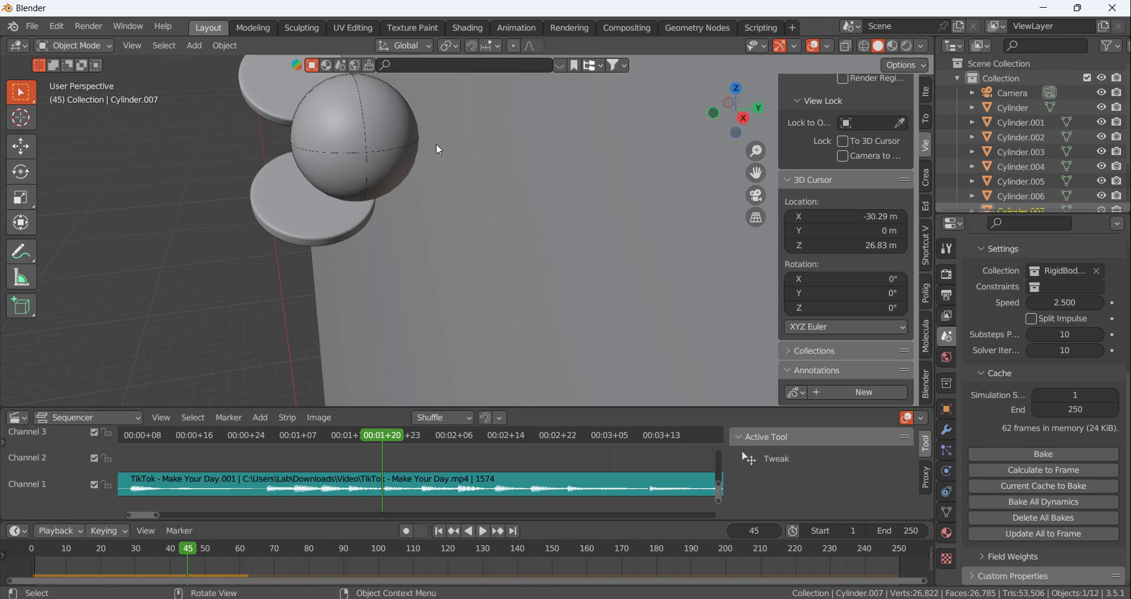
scroll(423, 149, "down", 3)
mouse_move(423, 148)
middle_mouse_down()
mouse_move(442, 139)
mouse_move(402, 148)
middle_mouse_up()
mouse_move(379, 434)
left_mouse_down()
mouse_move(341, 440)
mouse_move(383, 435)
left_mouse_up()
middle_click_drag(384, 250, 384, 204)
left_click(382, 238)
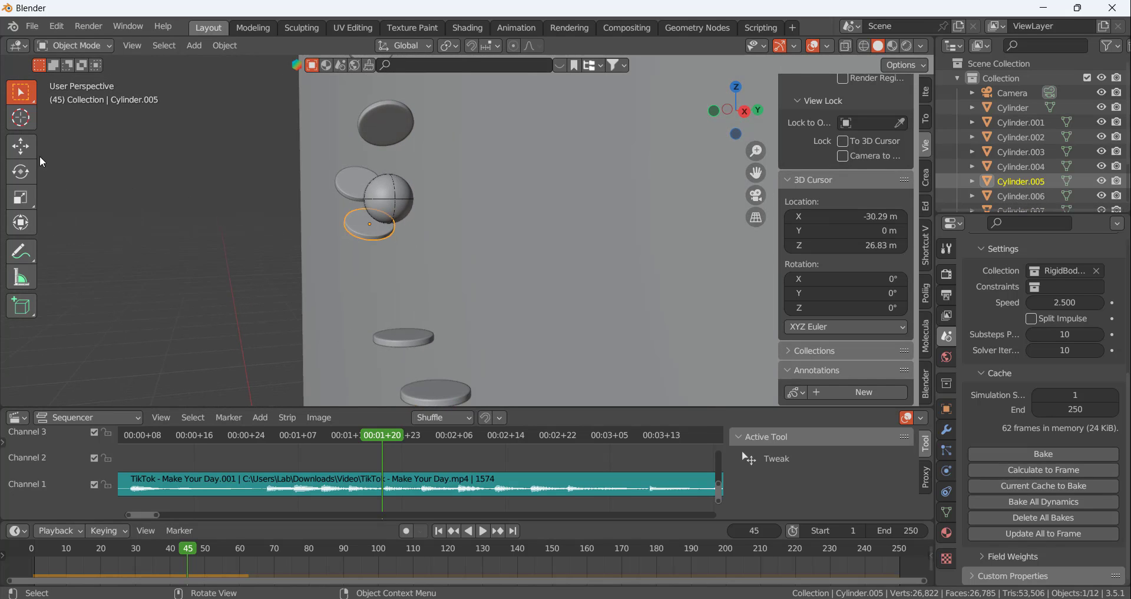
left_click(22, 145)
left_click_drag(429, 226, 445, 227)
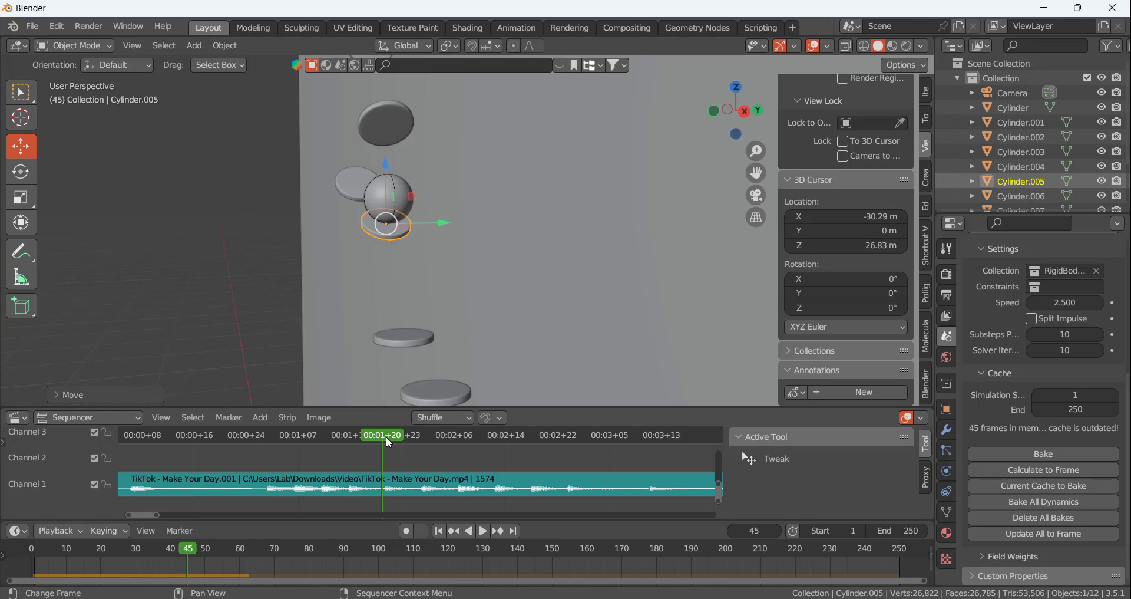
Advance to the beat at frame 51, calculate the rigid body cache to it, and check the ball's position over the disc
left_click_drag(386, 436, 419, 436)
left_click(1036, 470)
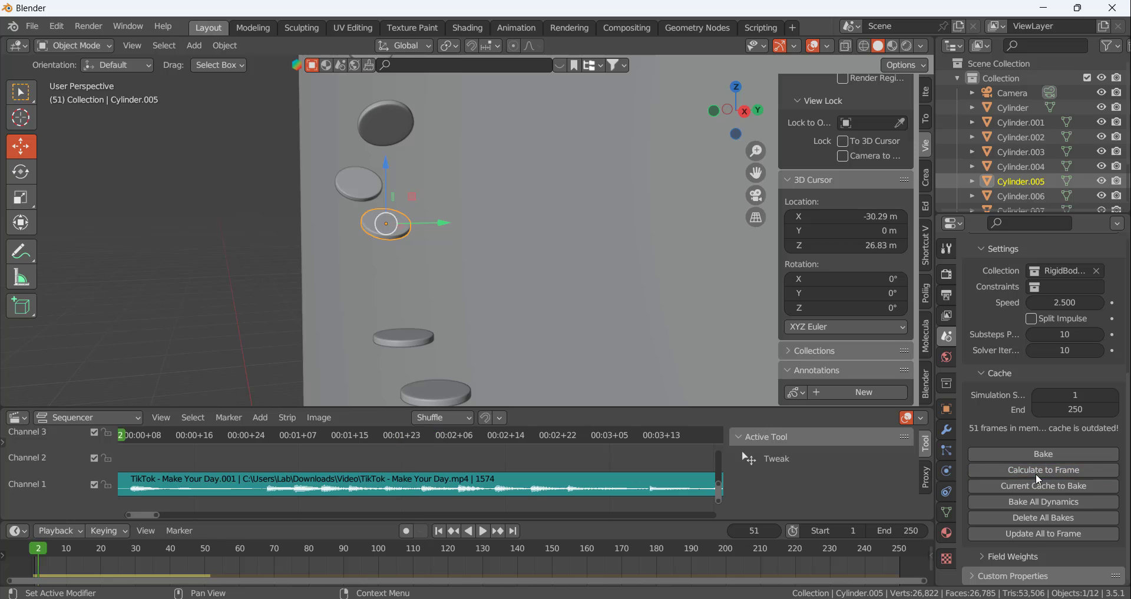
middle_click_drag(451, 278, 412, 343)
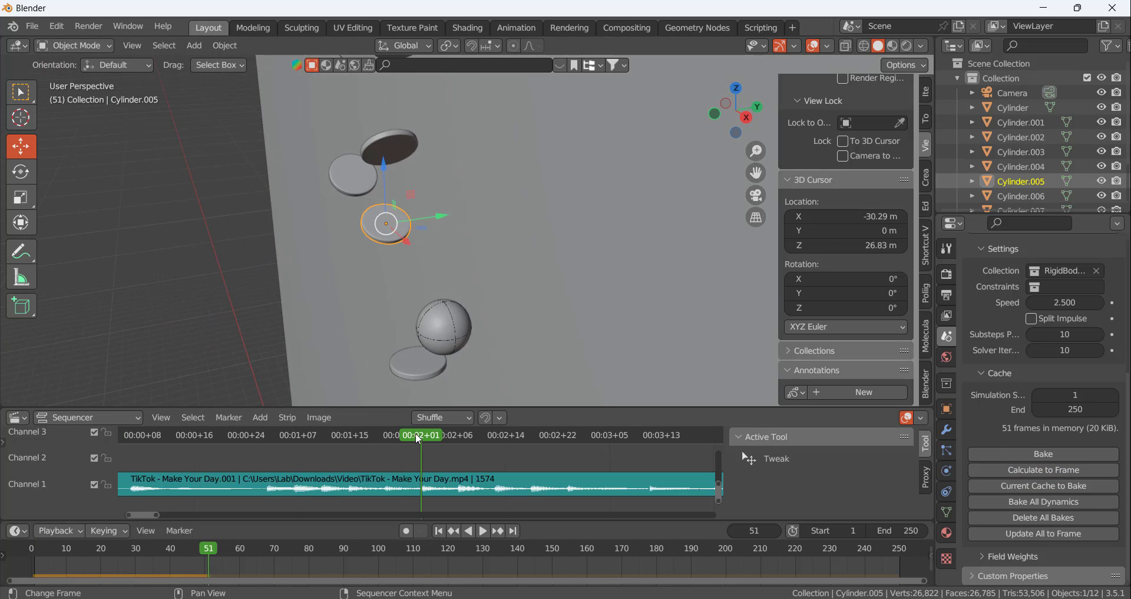
mouse_move(419, 439)
left_mouse_down()
mouse_move(373, 437)
mouse_move(422, 435)
left_mouse_up()
Shift the first level disc along Y to centre it under the ball at frame 51
left_click(431, 371)
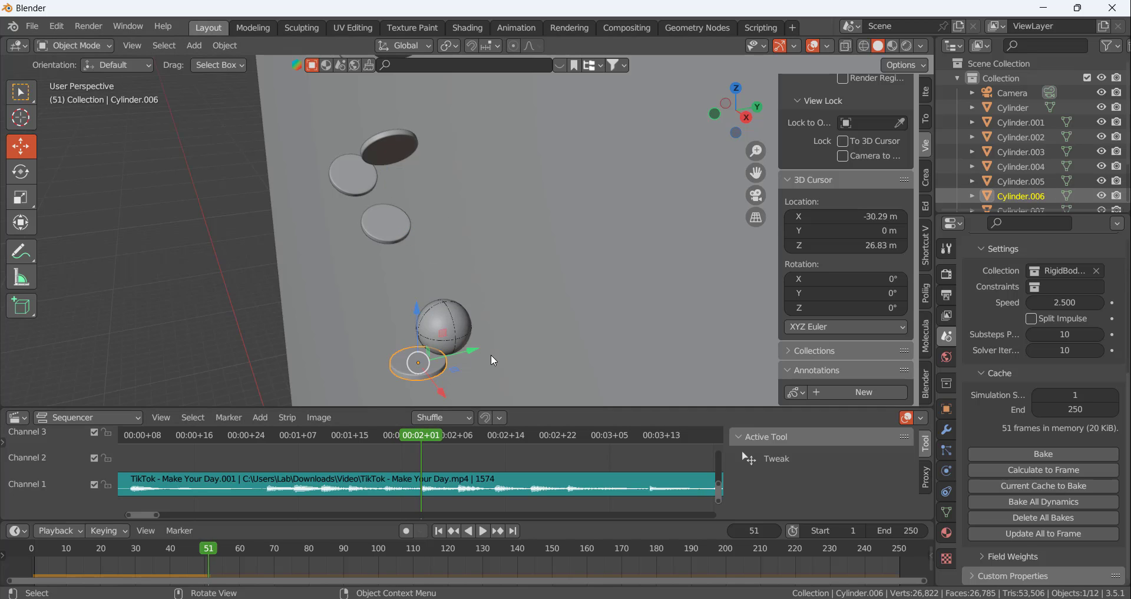
middle_click_drag(494, 360, 468, 362)
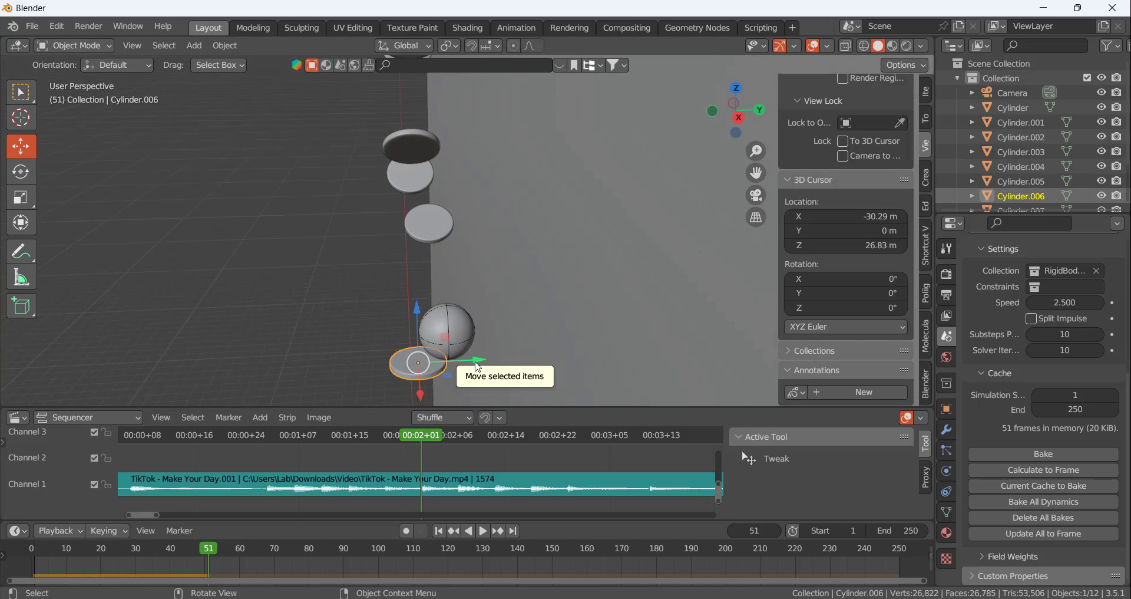
left_click_drag(477, 364, 518, 359)
middle_click_drag(493, 339, 642, 338)
Calculate the rigid body cache through frame 62, and go back to frame 57 to check the ball's sideways drift
left_click(1074, 470)
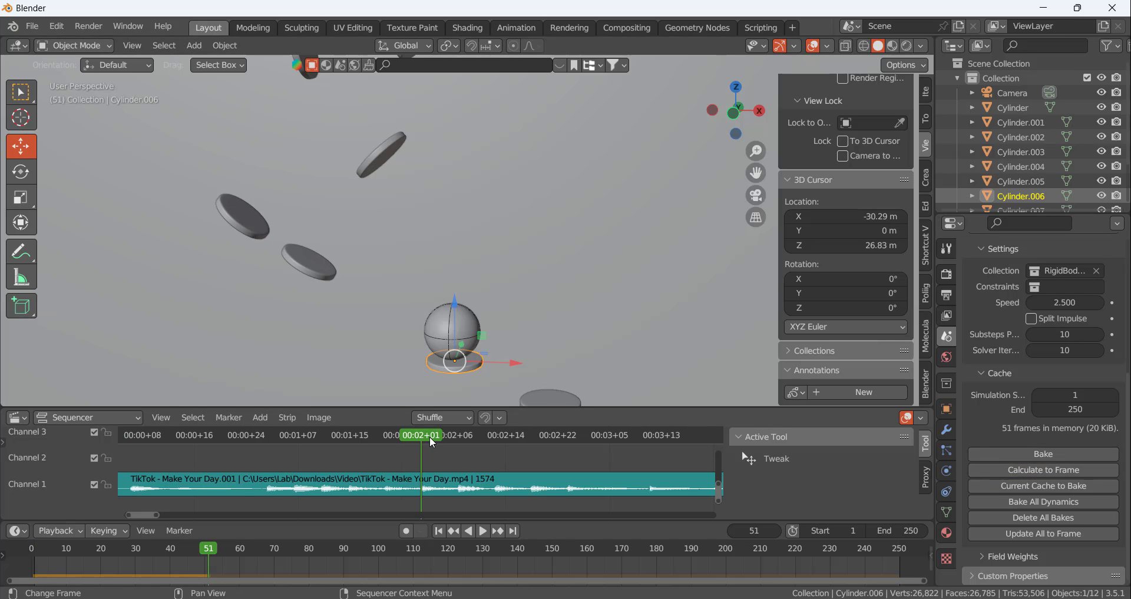
left_click_drag(433, 442, 493, 433)
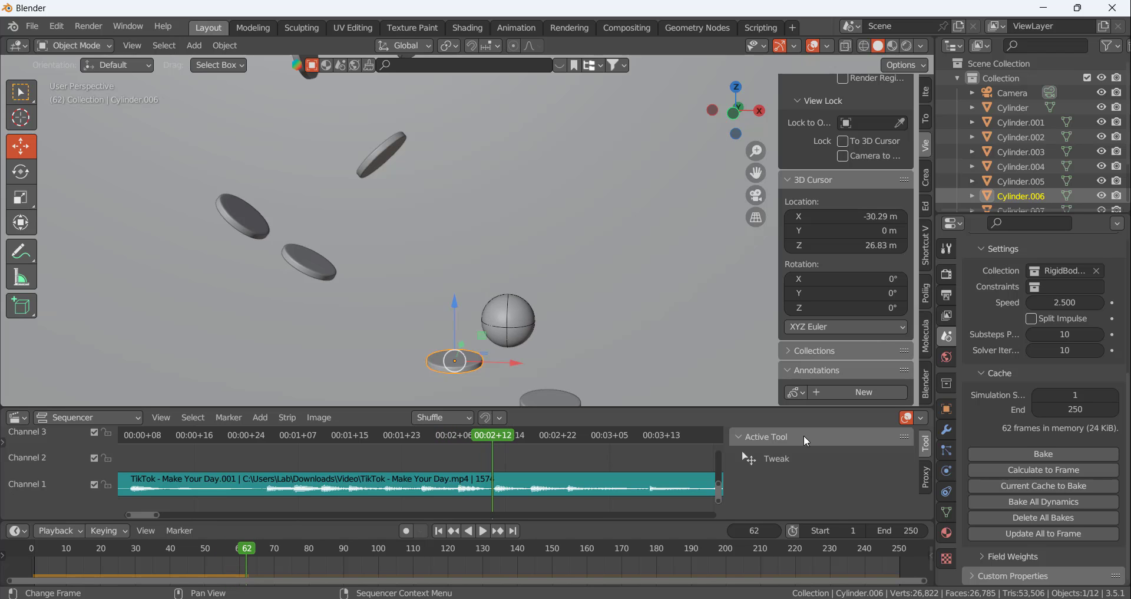
middle_click_drag(581, 309, 510, 355)
key("KP_Decimal")
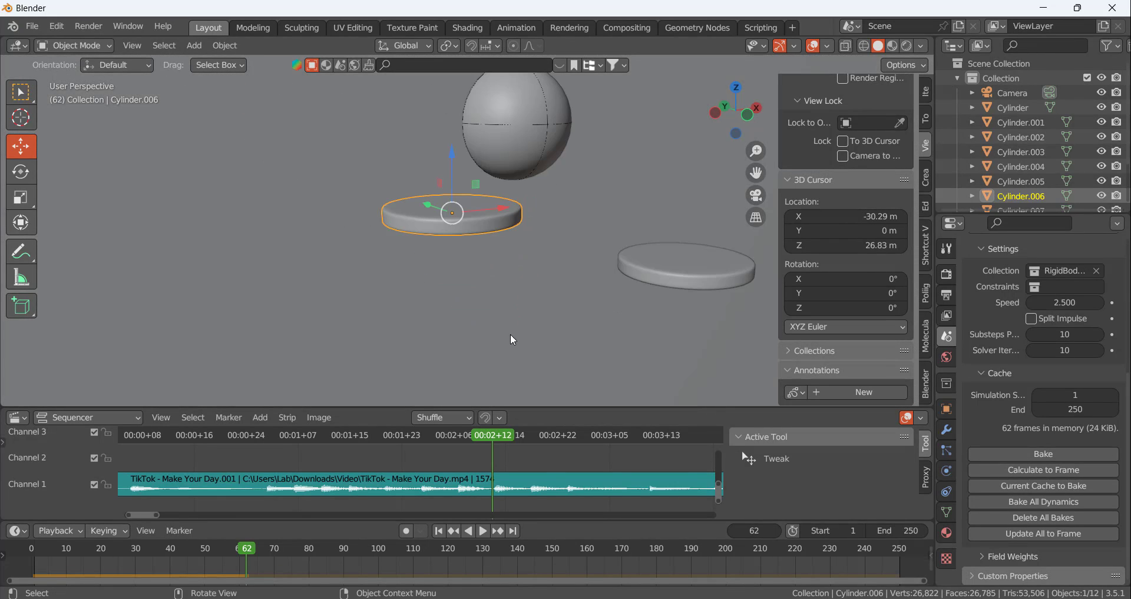
left_click_drag(493, 435, 460, 441)
scroll(533, 190, "down", 5)
middle_click_drag(533, 190, 352, 195)
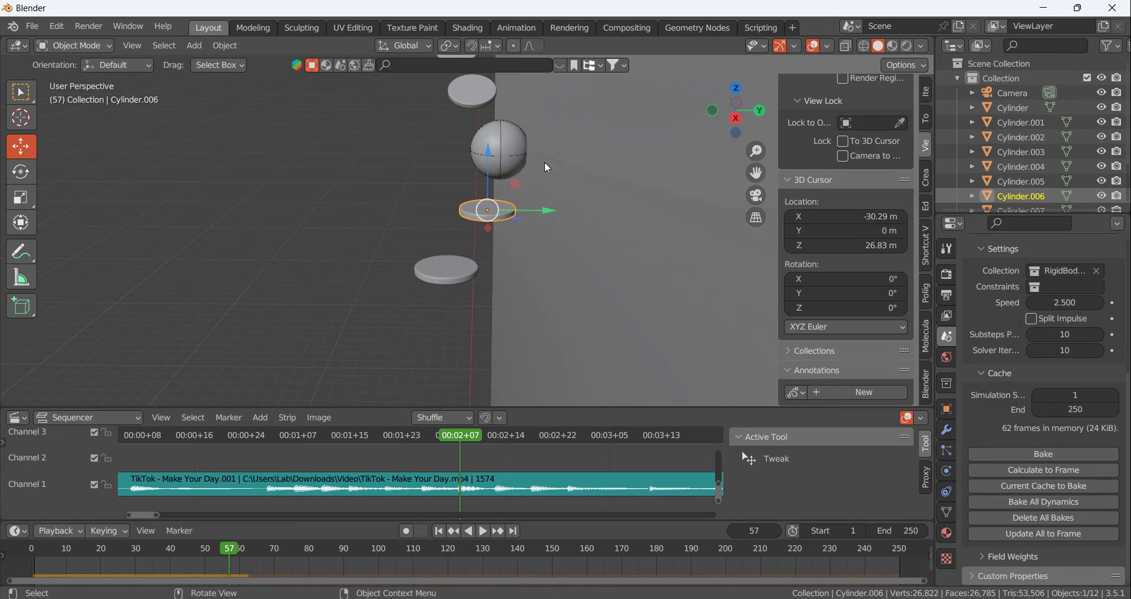
middle_click_drag(516, 189, 500, 218)
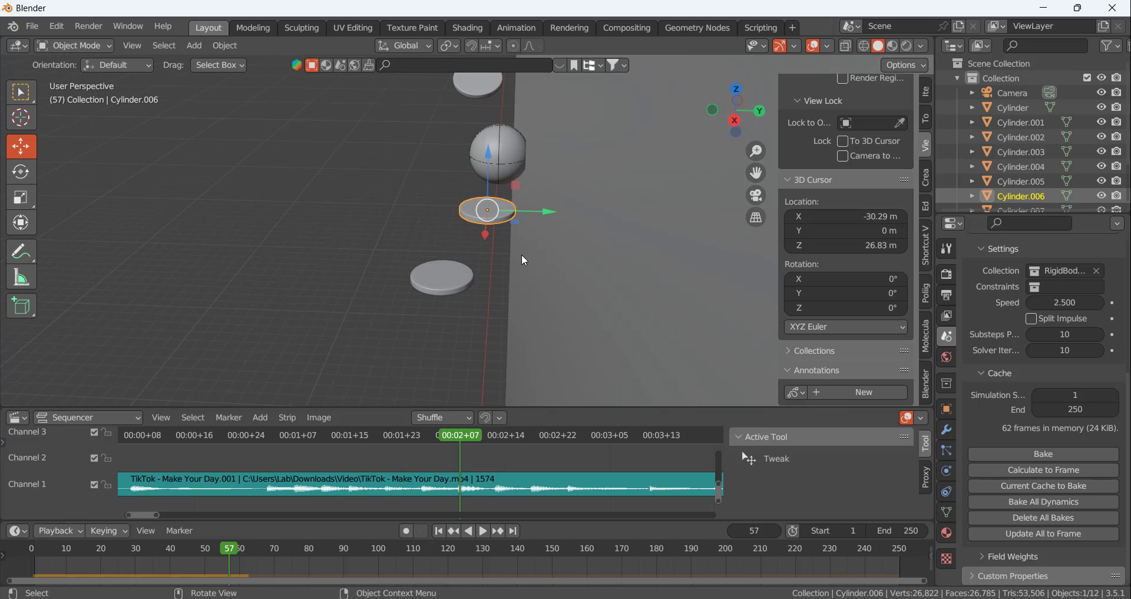
Tilt the first level disc about 5° around the global X axis
key("r")
key("x")
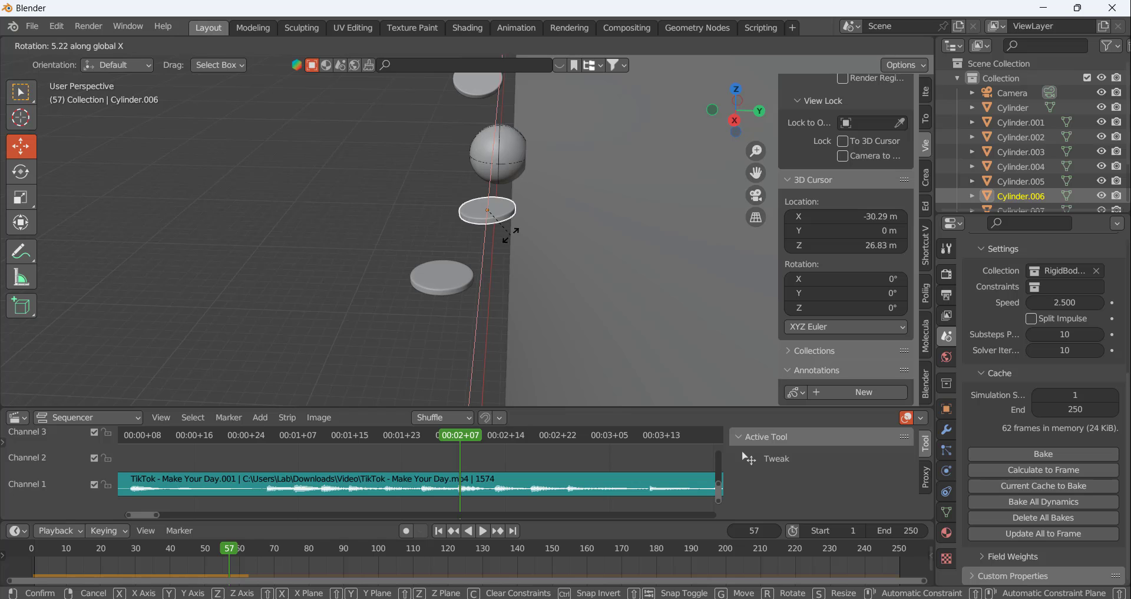
left_click(514, 236)
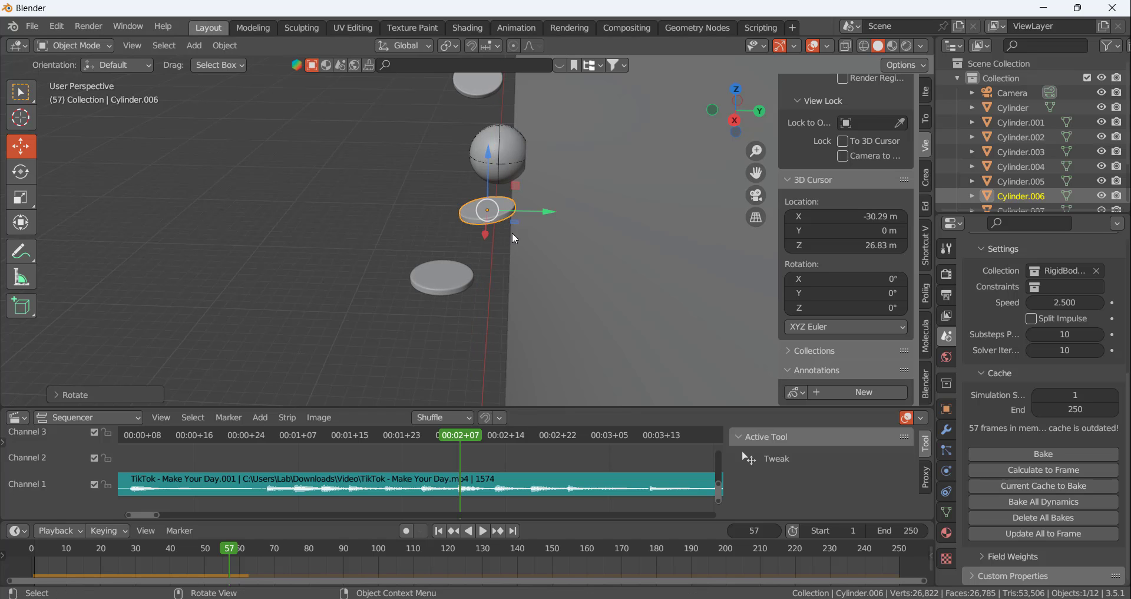
middle_click_drag(437, 212, 547, 216)
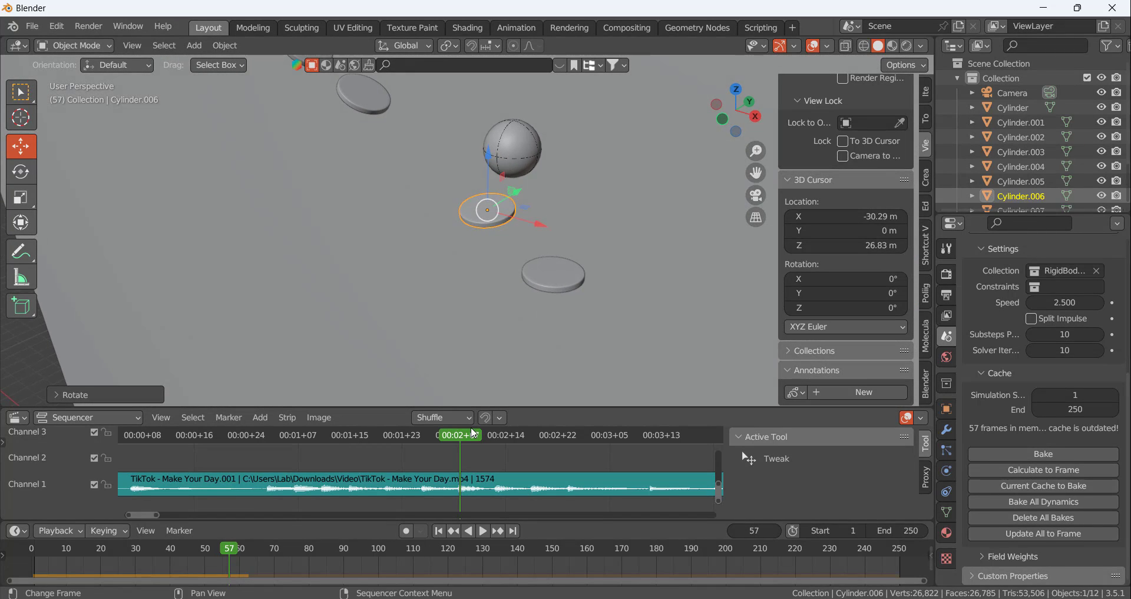
Calculate the rigid body cache to frame 57 and step back to frame 56 to check the ball's path
left_click(1026, 469)
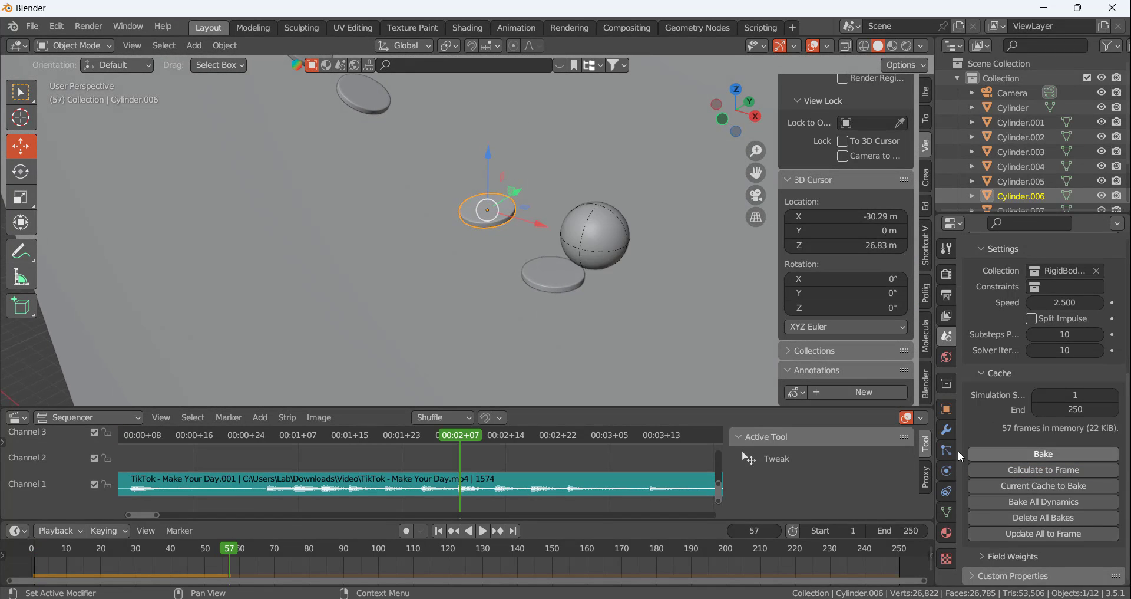
middle_click_drag(533, 289, 552, 273)
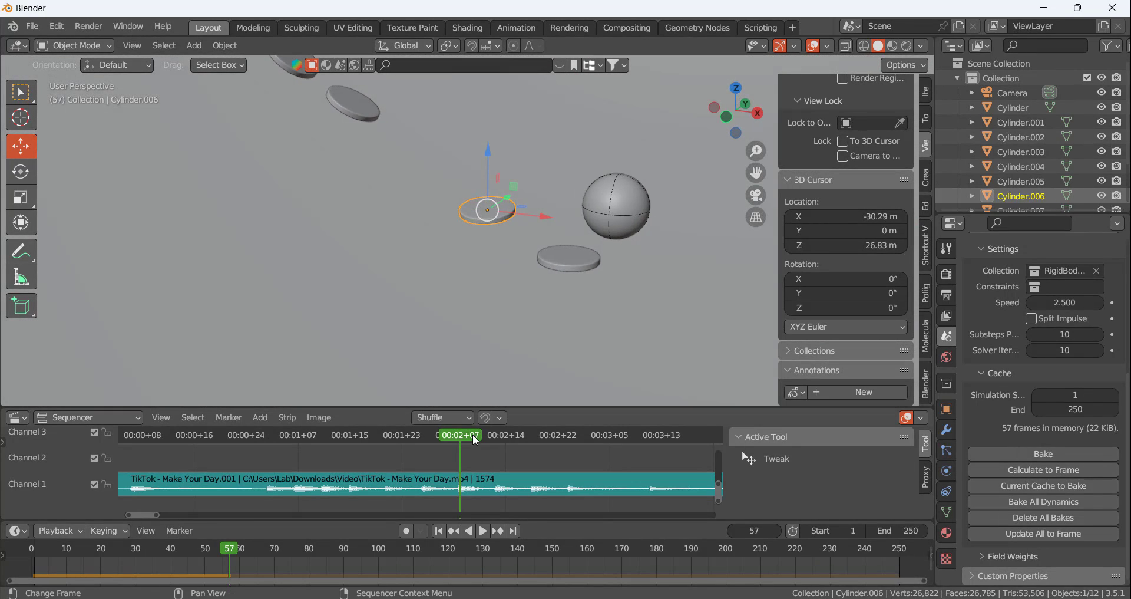
mouse_move(468, 434)
left_mouse_down()
mouse_move(376, 430)
mouse_move(457, 426)
left_mouse_up()
In front view, move the last disc along X and raise it to sit just beneath the ball at frame 56
middle_click_drag(600, 263, 642, 255)
left_click(615, 240)
key("KP_1")
scroll(556, 207, "up", 4)
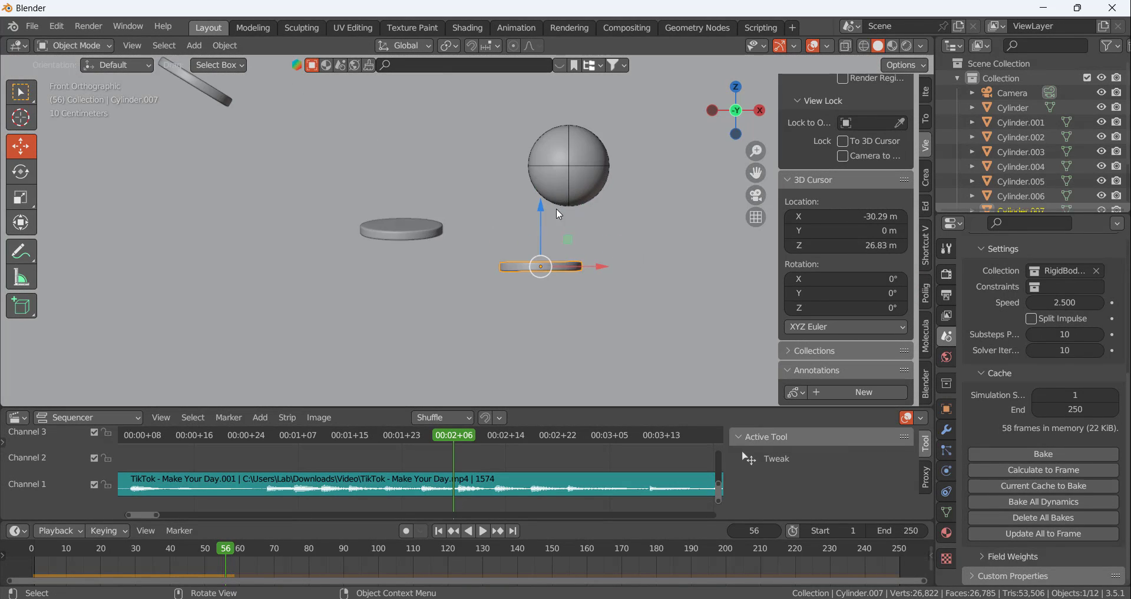
scroll(583, 253, "up", 3)
left_click_drag(577, 274, 638, 275)
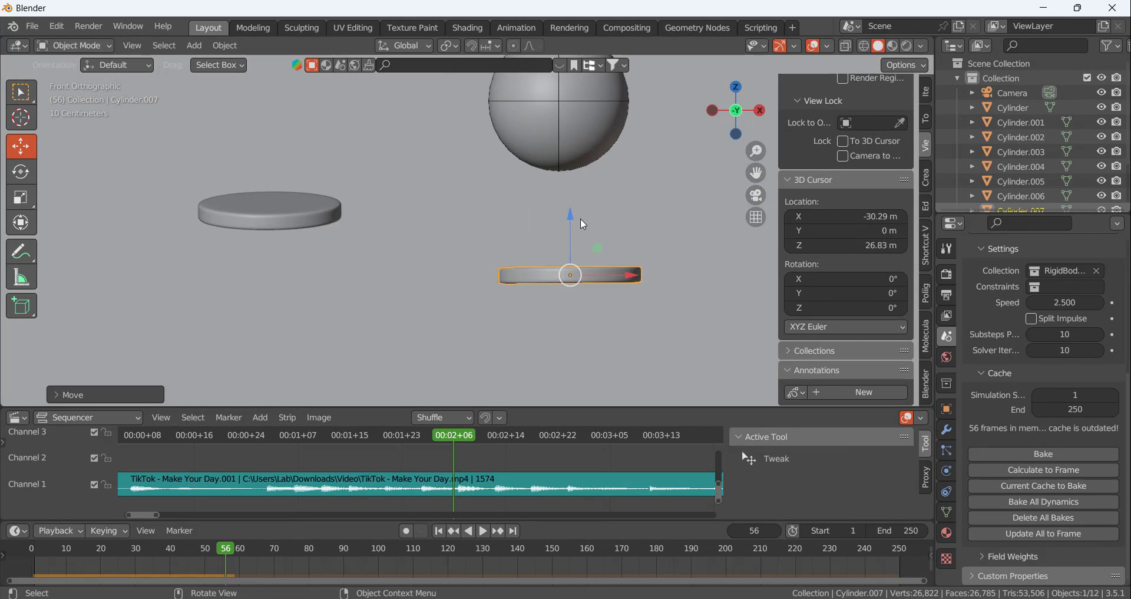
left_click_drag(571, 215, 572, 159)
Shift the last disc slightly along Y to centre it under the ball at frame 56
middle_click_drag(528, 240, 352, 300)
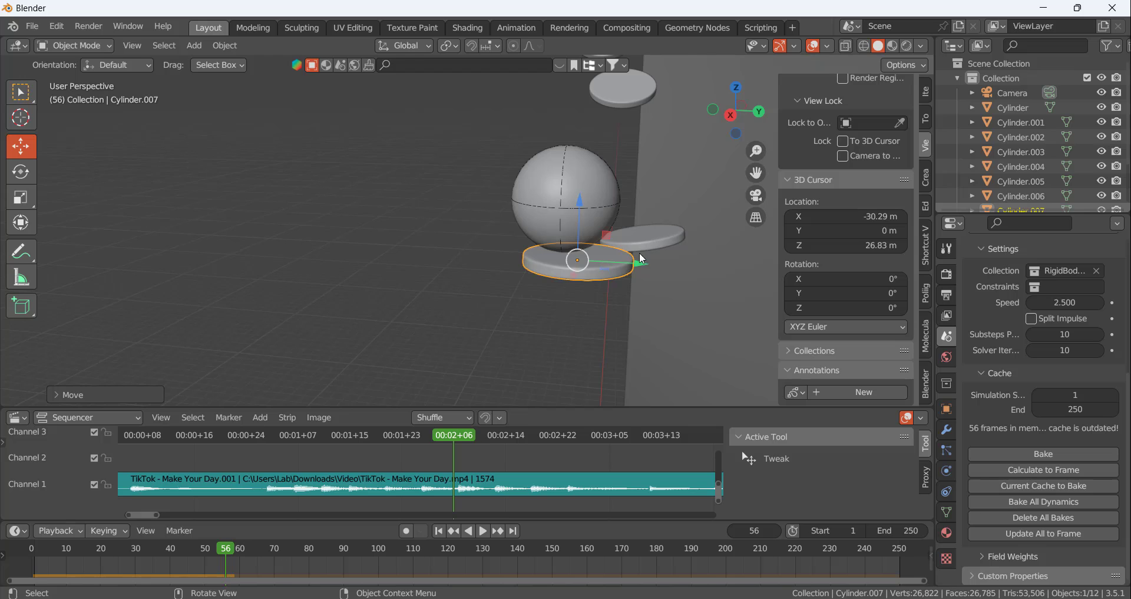
scroll(642, 258, "up", 2)
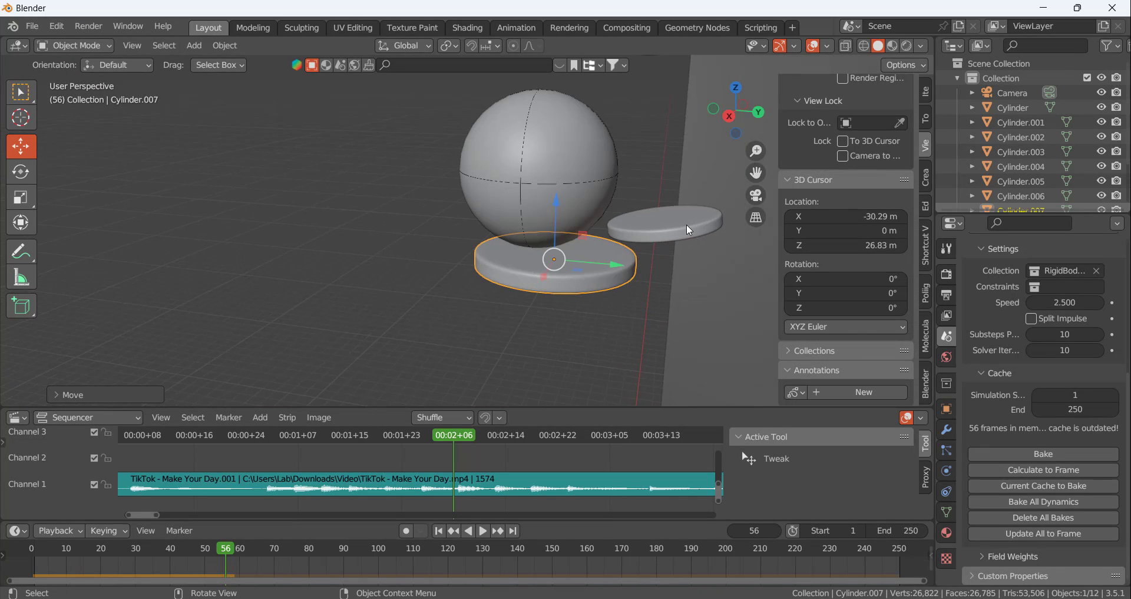
middle_click_drag(689, 221, 603, 209)
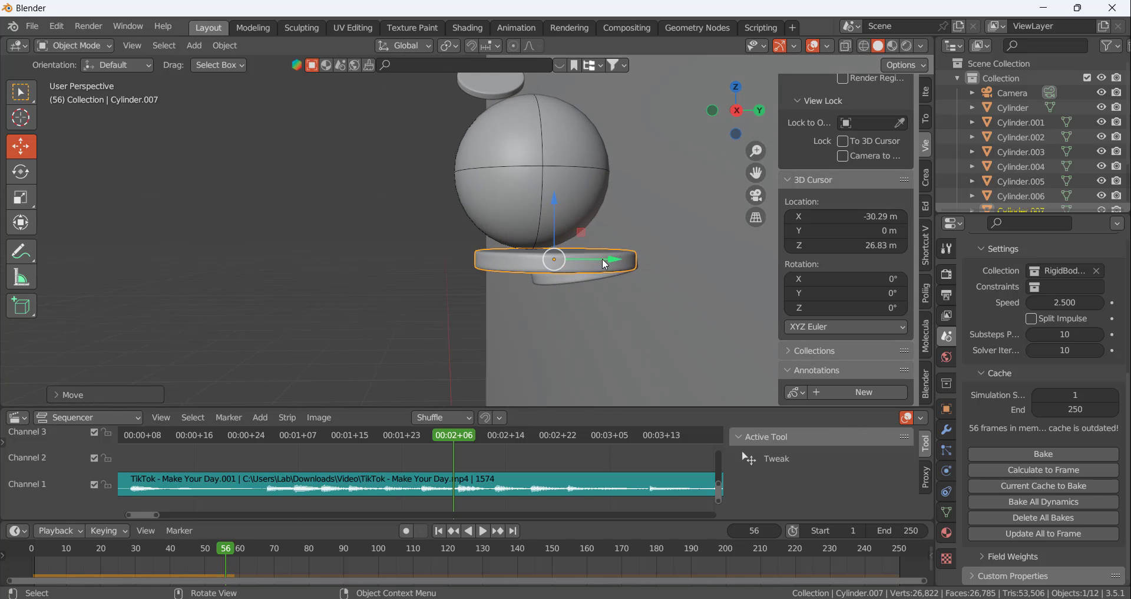
left_click_drag(602, 258, 597, 258)
key("KP_1")
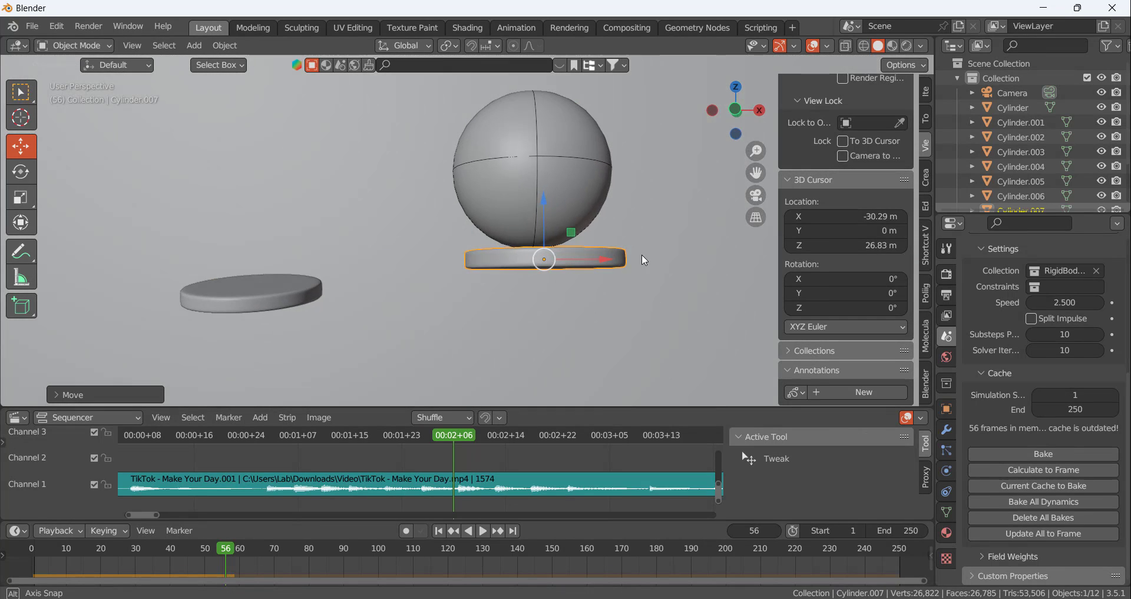
key("r")
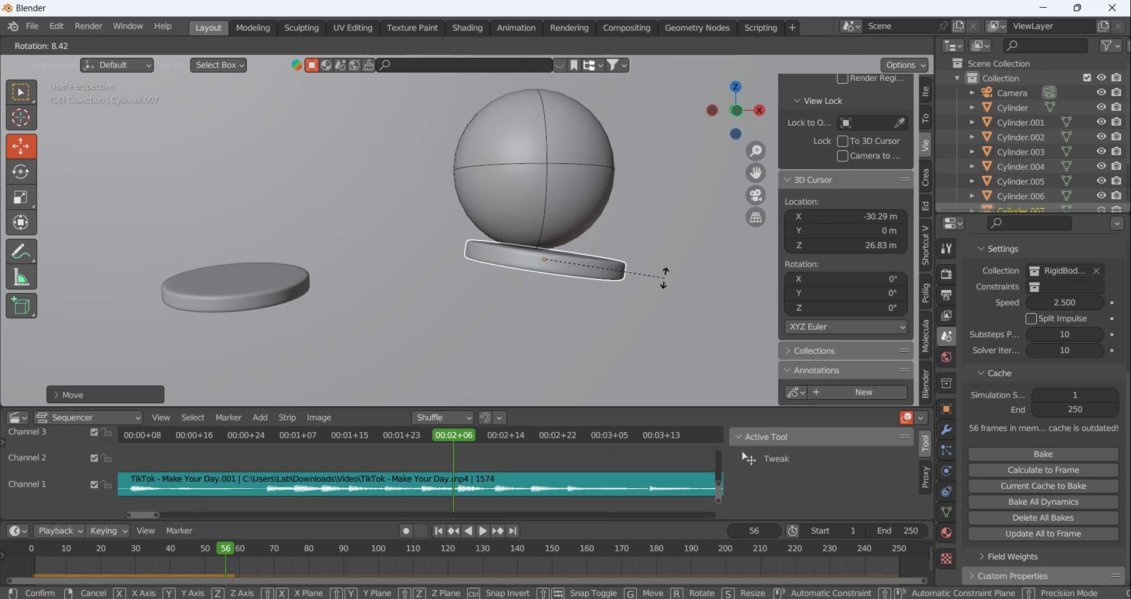
left_click(643, 286)
Tilt the last disc about 13° around the global Y axis and nudge it along X back under the ball
middle_click_drag(627, 288, 504, 278)
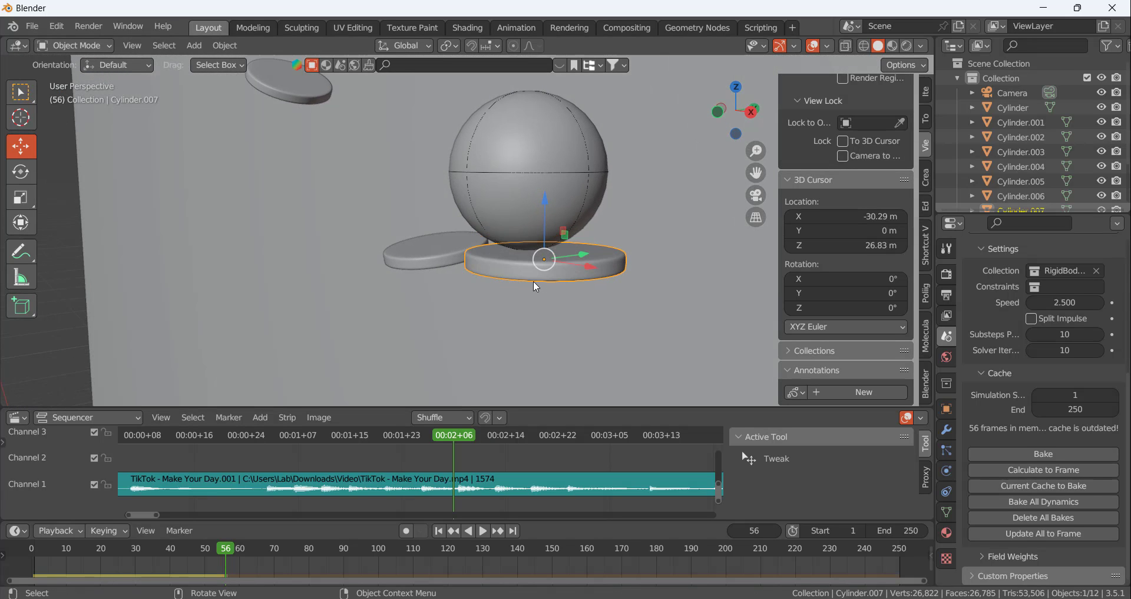
key("r")
key("y")
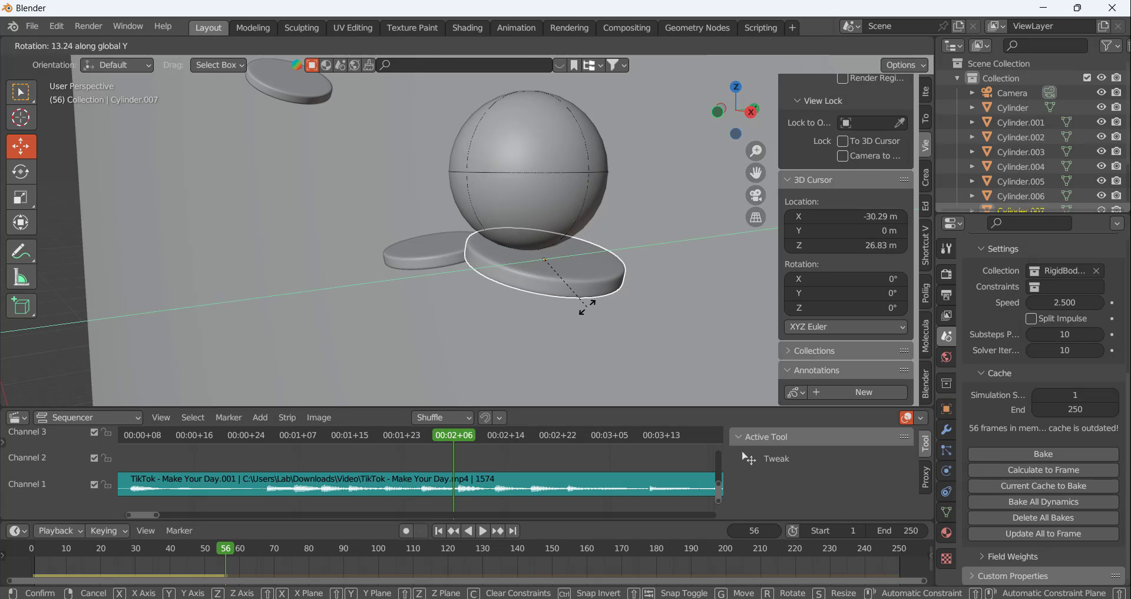
left_click(586, 306)
middle_click_drag(485, 265, 555, 258)
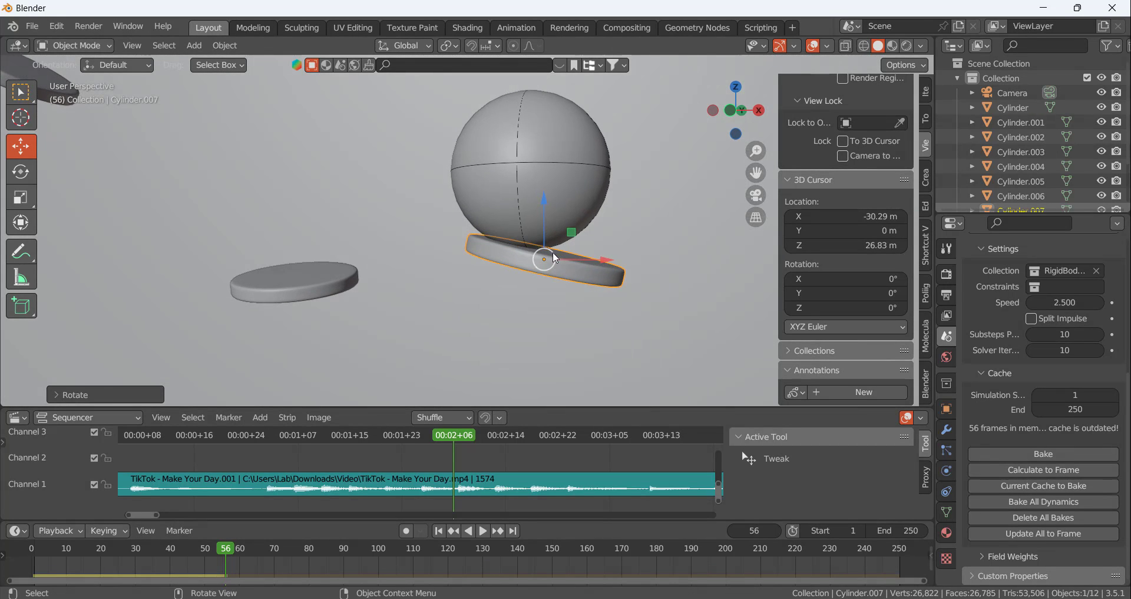
left_click_drag(601, 263, 587, 260)
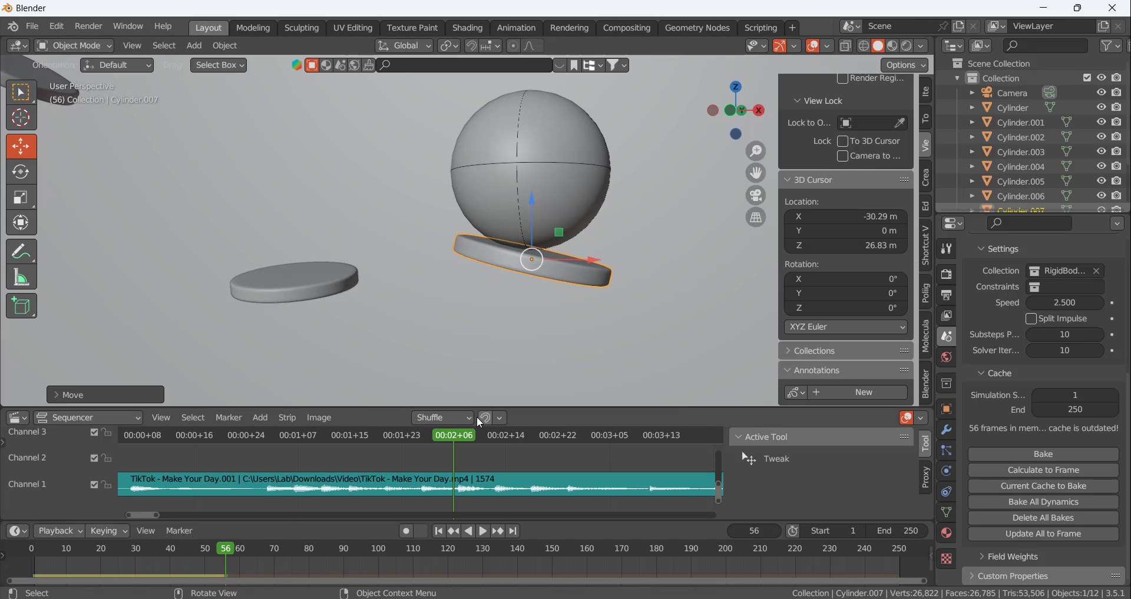
Advance to the beat at frame 62 and calculate the rigid body cache to it
left_click_drag(458, 434, 494, 441)
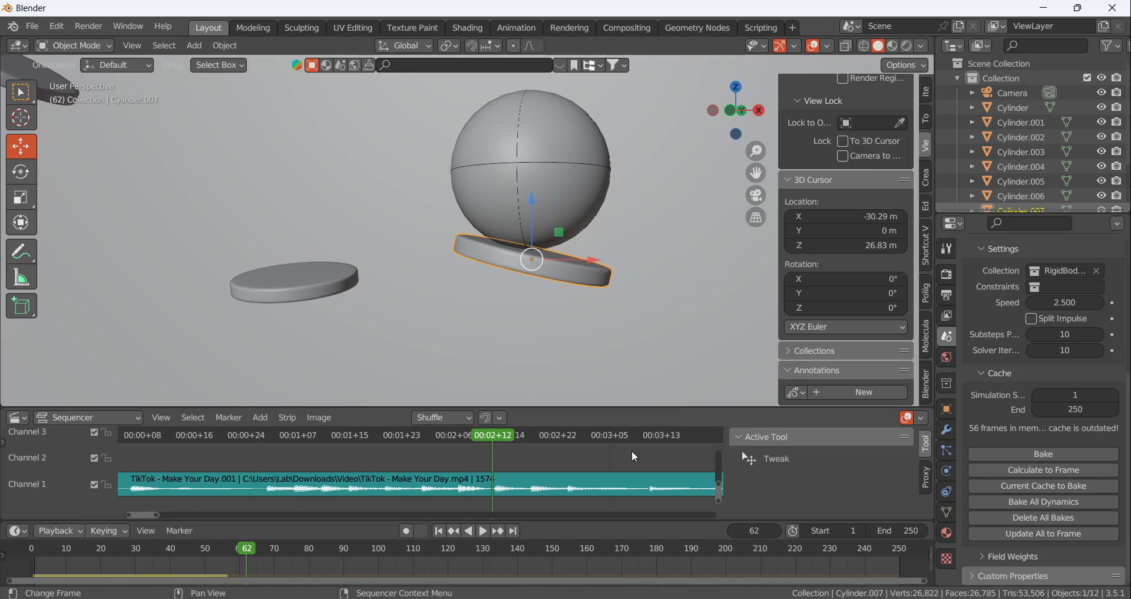
left_click(1011, 469)
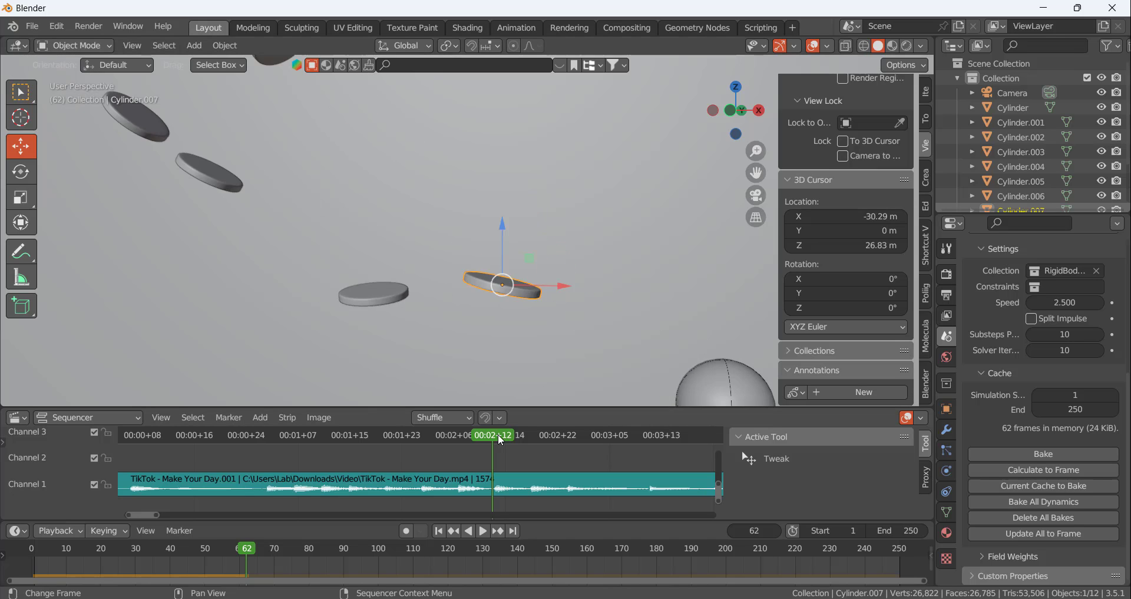
Return to frame 56, rotate the last disc about -8° around global Y and raise it slightly towards the ball
left_click_drag(494, 442, 435, 446)
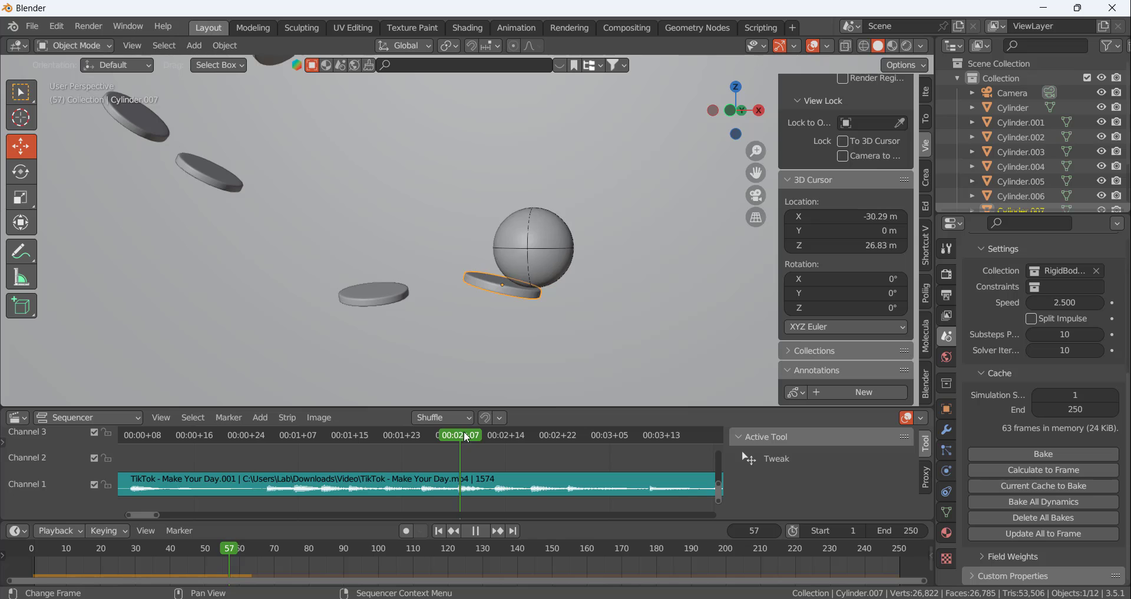
left_click(455, 437)
key("space")
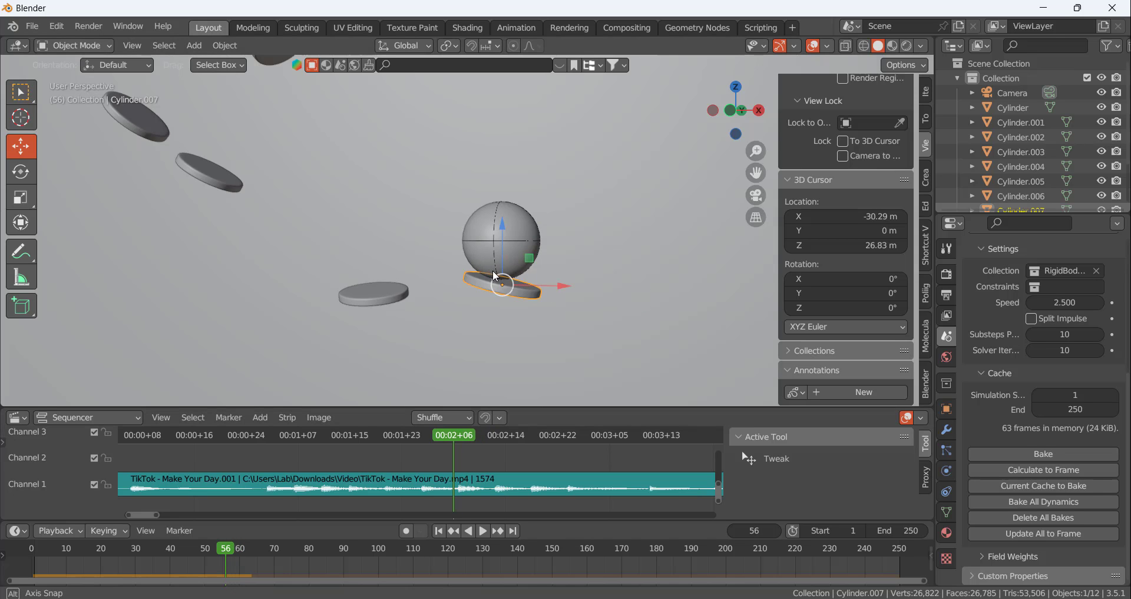
middle_click_drag(565, 318, 518, 283)
scroll(526, 307, "up", 5)
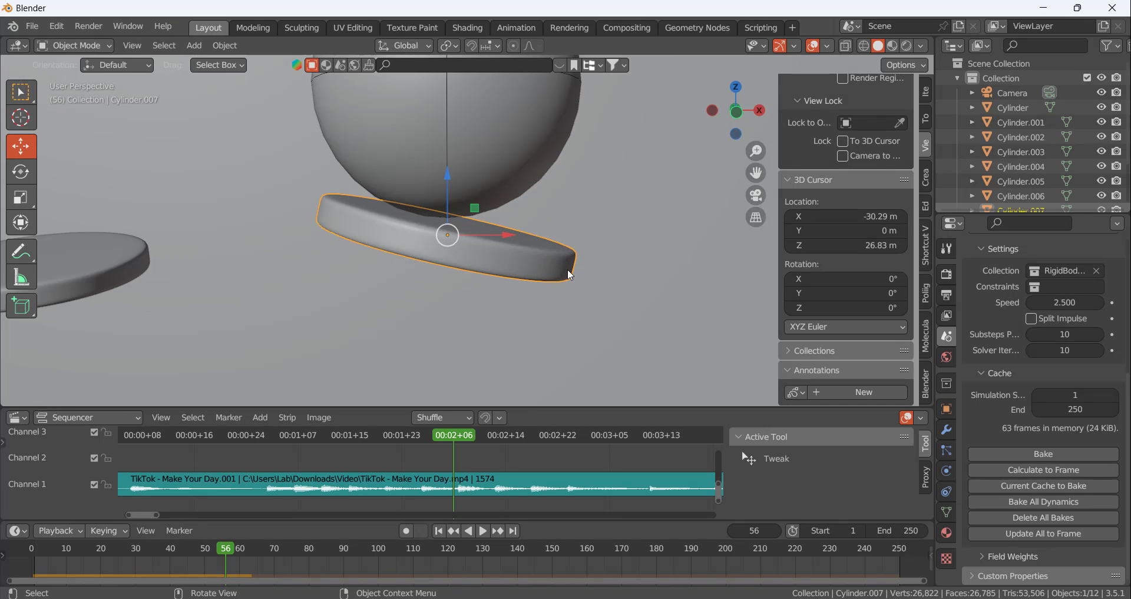
key("r")
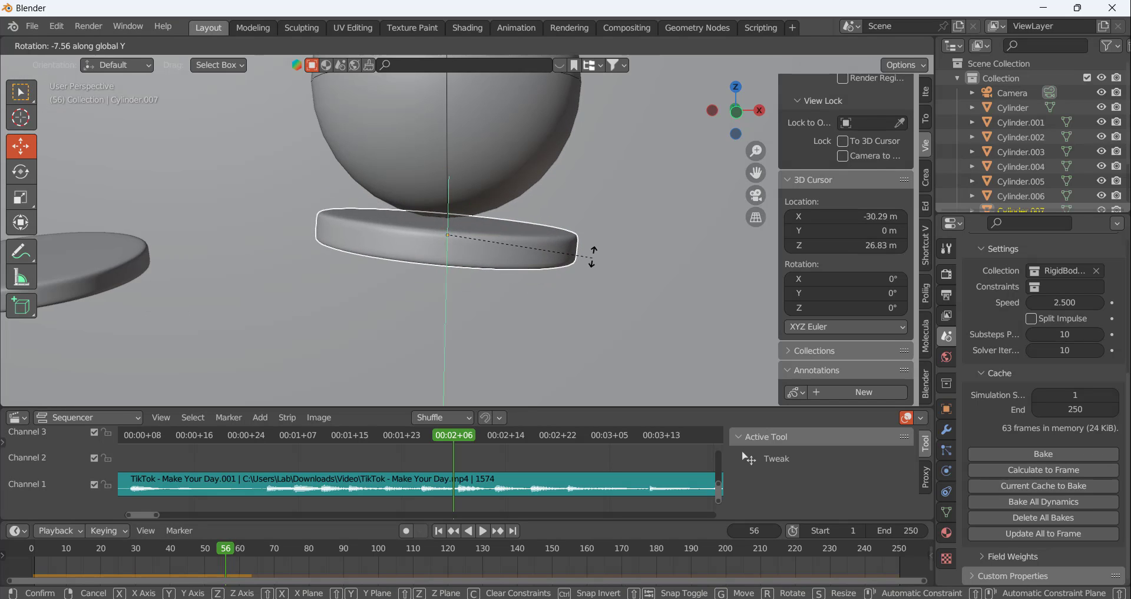
left_click(589, 253)
left_click_drag(449, 181, 449, 176)
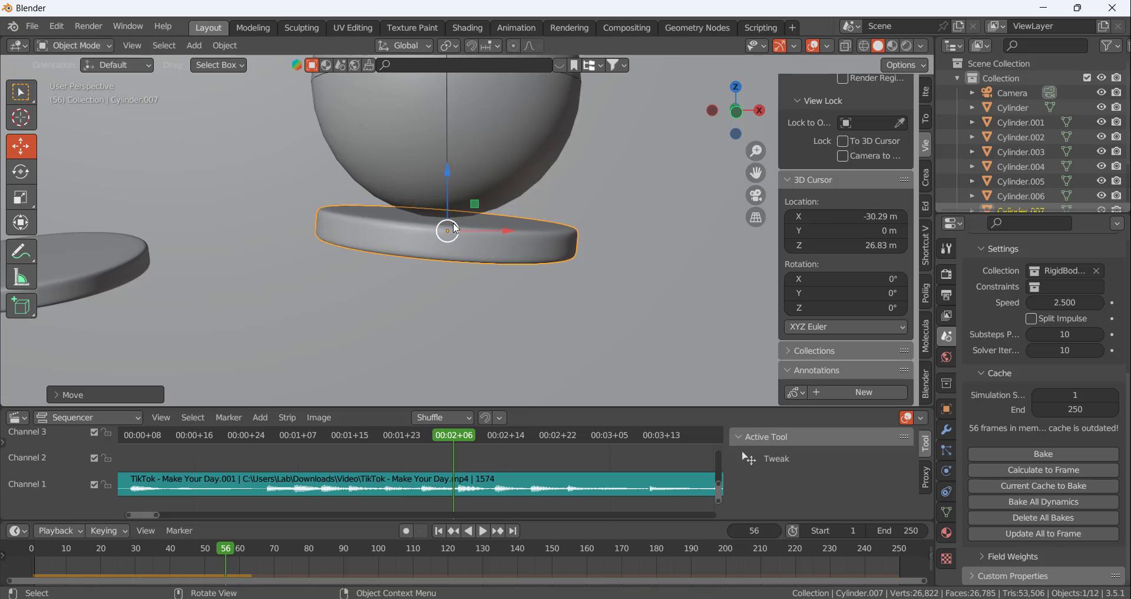
middle_click_drag(415, 216, 468, 233)
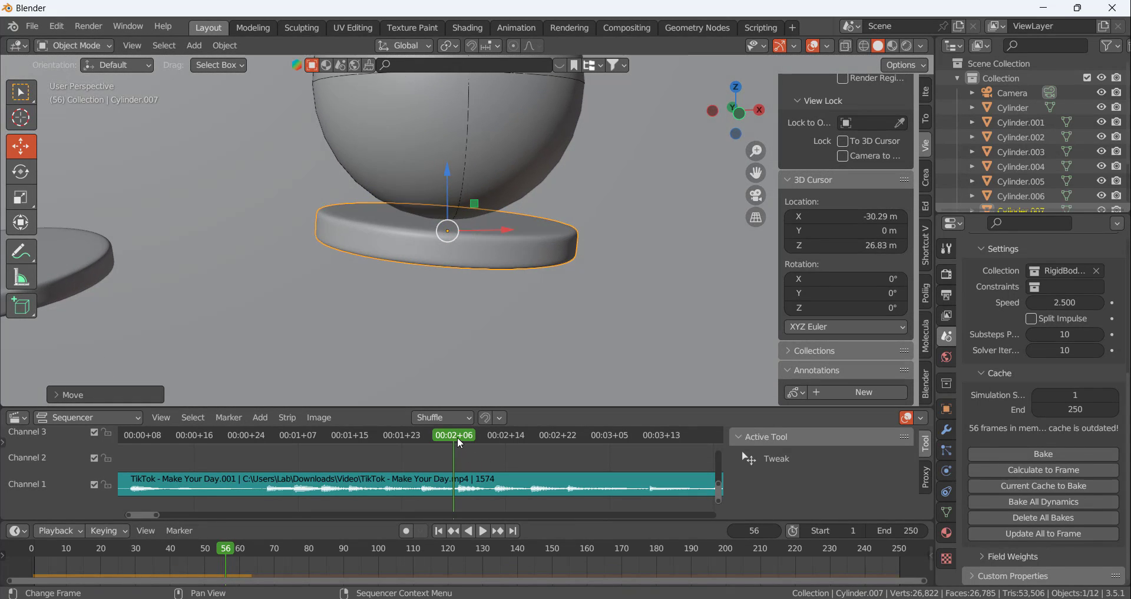
Advance to frame 62 and calculate the rigid body cache up to it with the flatter last disc
left_click_drag(458, 438, 497, 437)
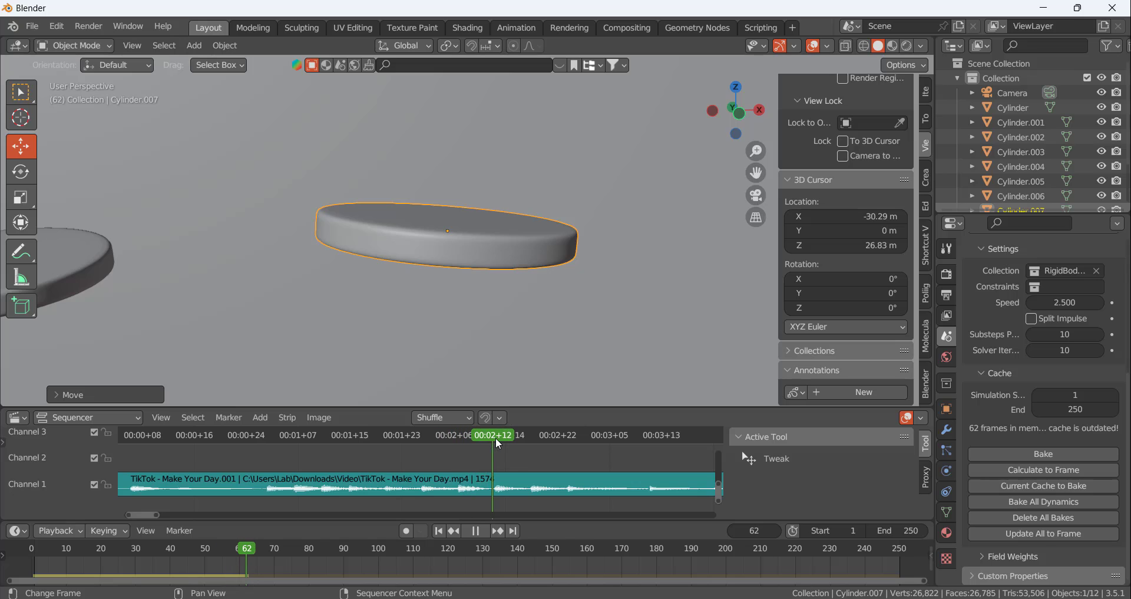
left_click(1040, 472)
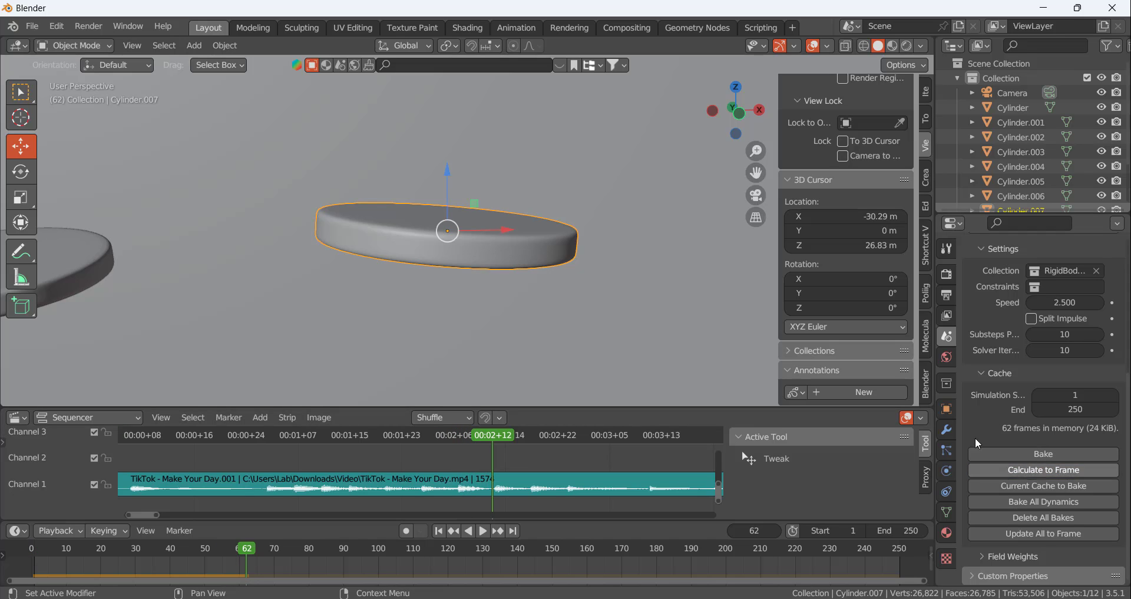
left_click(515, 345)
scroll(536, 338, "up", 3)
Go back to frame 56 and set the last disc's rigid body bounciness to 0.933
left_click_drag(493, 434, 452, 418)
left_click(391, 195)
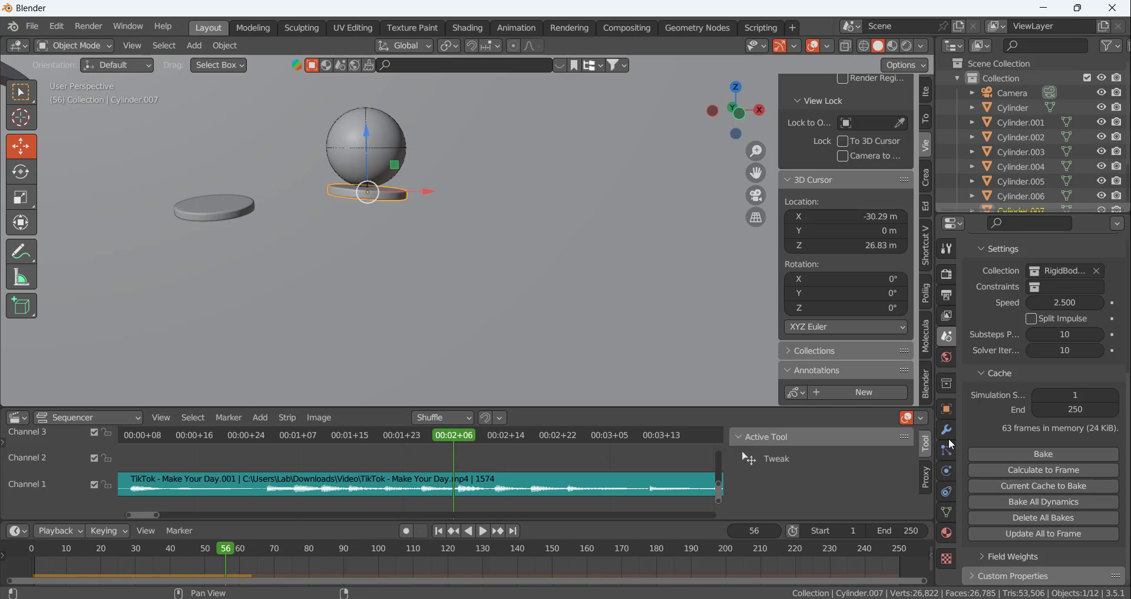
left_click(947, 470)
left_click(947, 450)
left_click(947, 471)
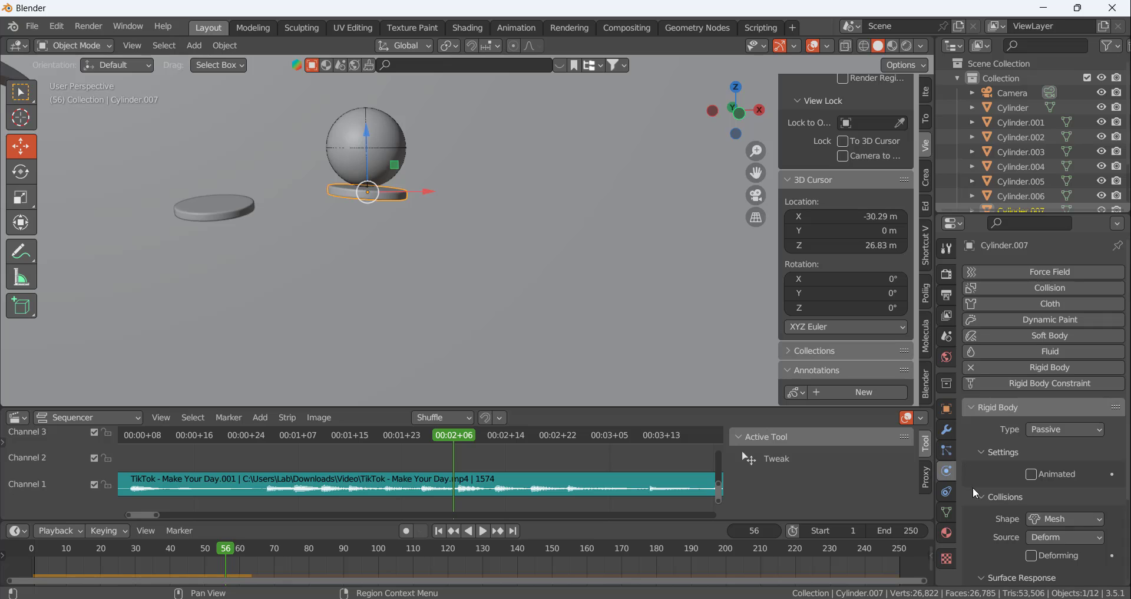
scroll(973, 487, "down", 5)
mouse_move(1063, 507)
left_mouse_down()
mouse_move(1050, 507)
mouse_move(1059, 493)
left_mouse_up()
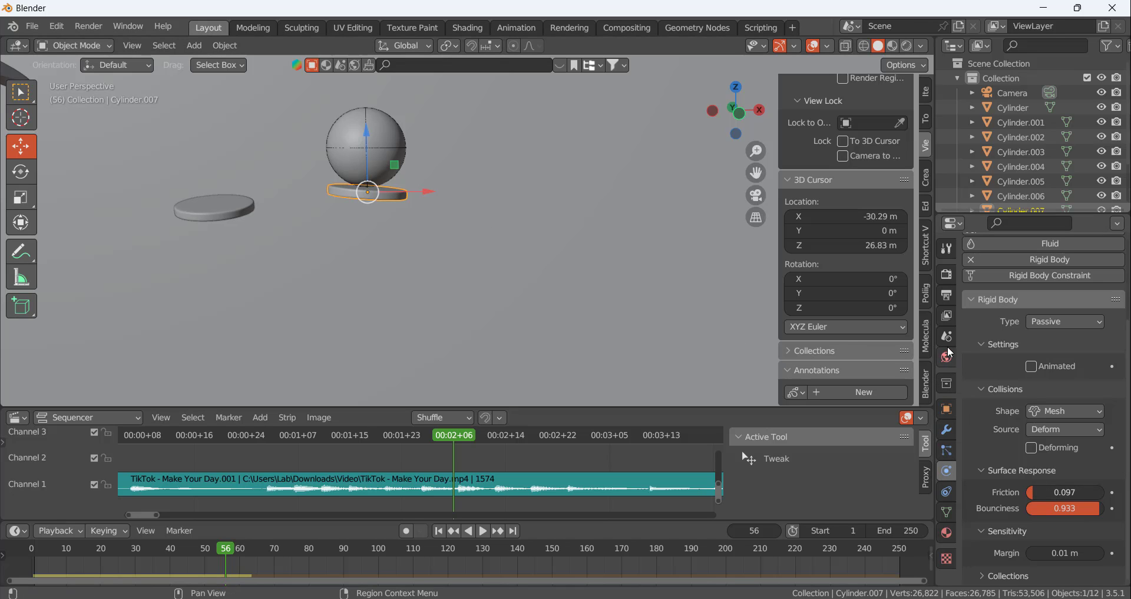
Advance to frame 62 again and recalculate the rigid body cache with the new bounciness
left_click_drag(457, 436, 494, 439)
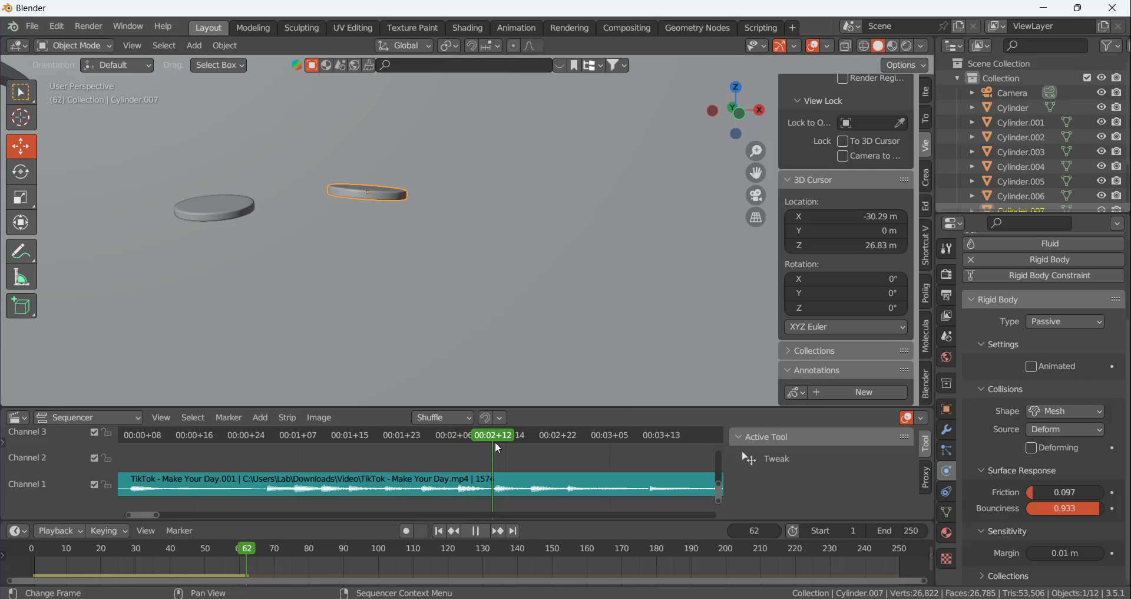
left_click(947, 336)
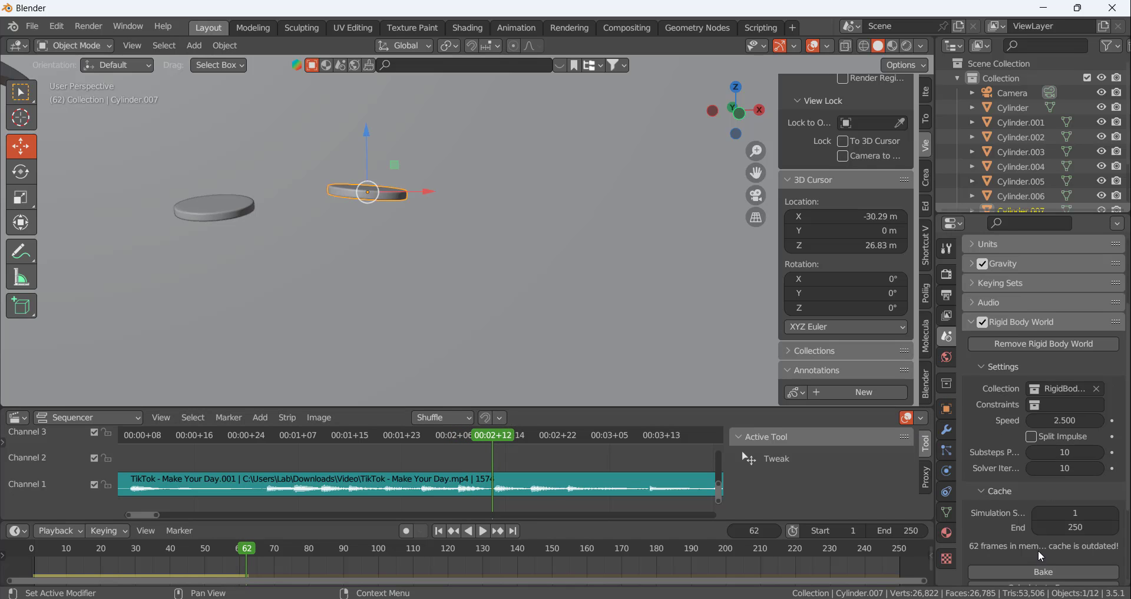
scroll(1040, 539, "down", 3)
left_click(1037, 518)
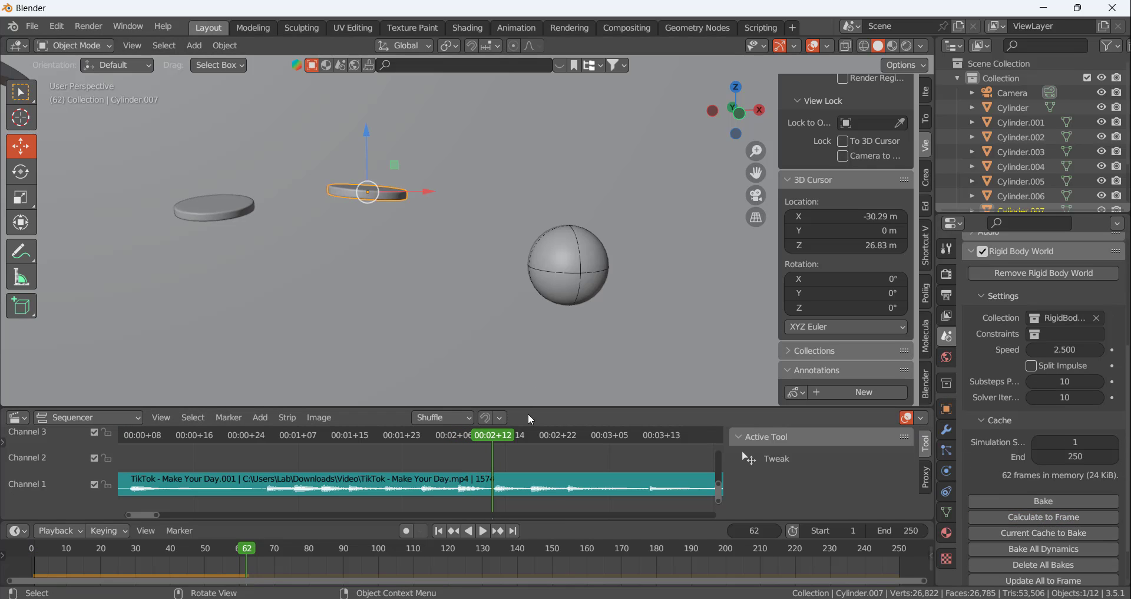
Examine how the ball meets the last disc between frames 53 and 58, close up and from several angles
left_click_drag(502, 437, 454, 413)
scroll(373, 182, "up", 9)
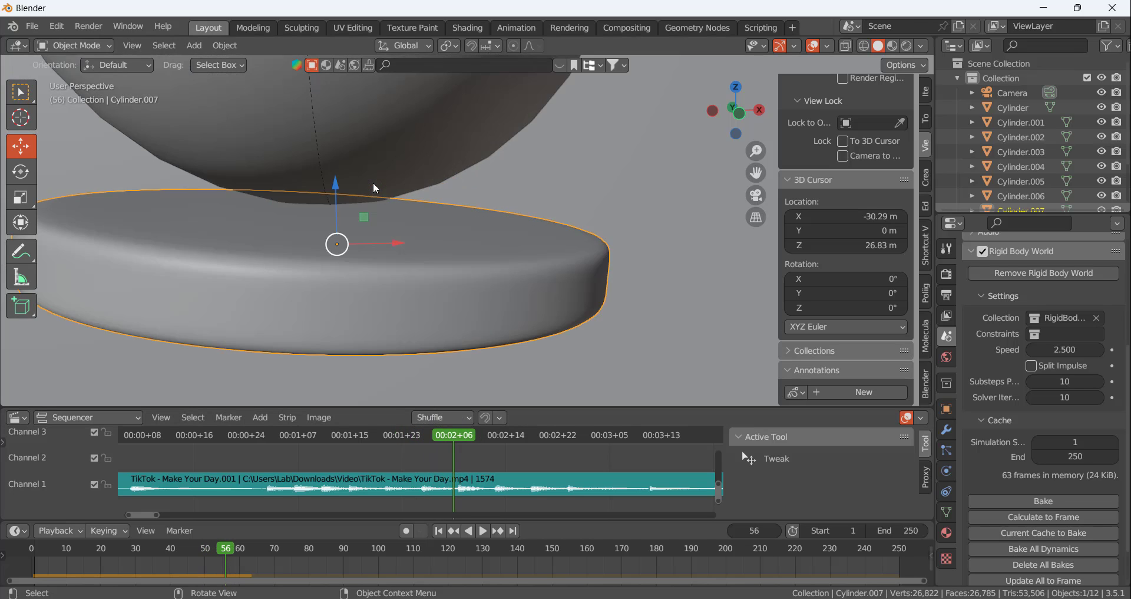
scroll(376, 199, "down", 6)
mouse_move(393, 175)
middle_mouse_down()
mouse_move(399, 157)
mouse_move(414, 175)
middle_mouse_up()
mouse_move(462, 440)
left_mouse_down()
mouse_move(372, 437)
mouse_move(463, 433)
mouse_move(408, 434)
mouse_move(453, 433)
left_mouse_up()
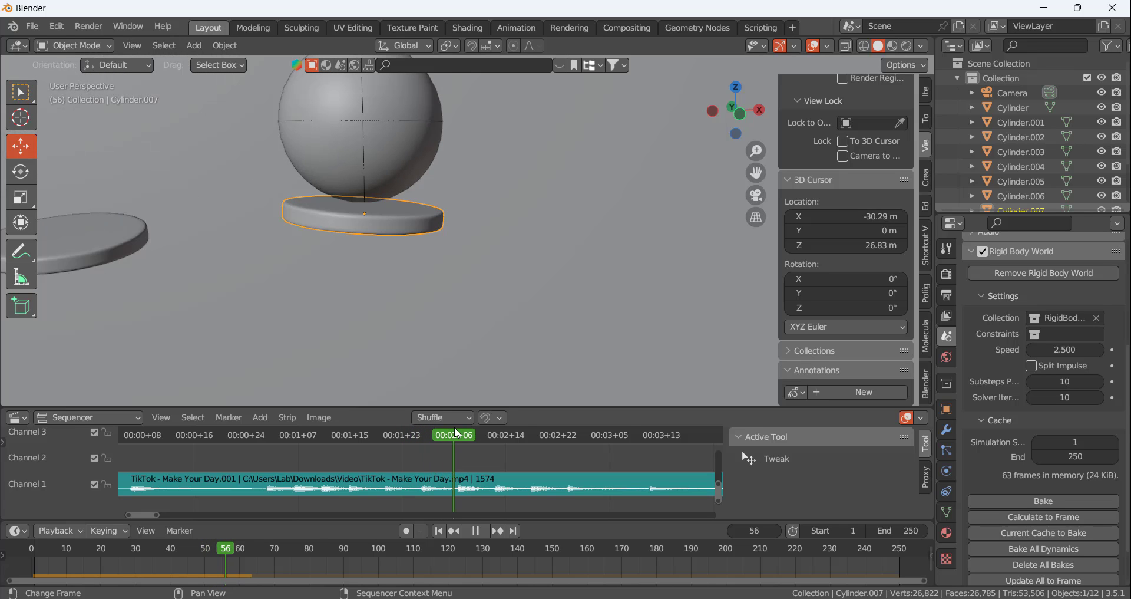
mouse_move(439, 279)
middle_mouse_down()
mouse_move(422, 240)
mouse_move(442, 277)
middle_mouse_up()
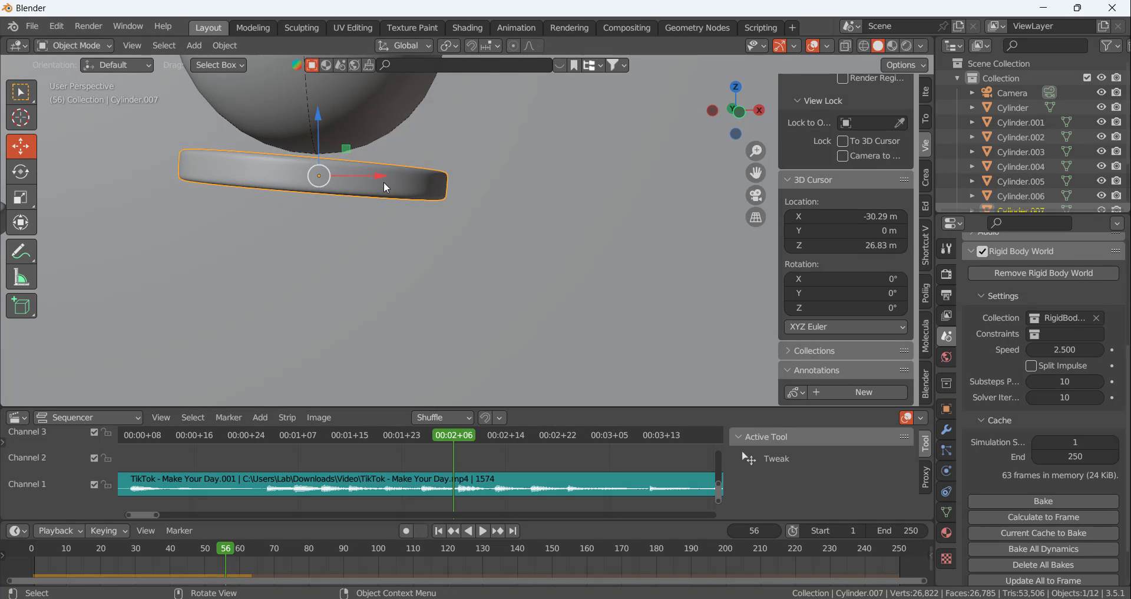
mouse_move(456, 436)
left_mouse_down()
mouse_move(397, 436)
mouse_move(468, 436)
mouse_move(439, 436)
left_mouse_up()
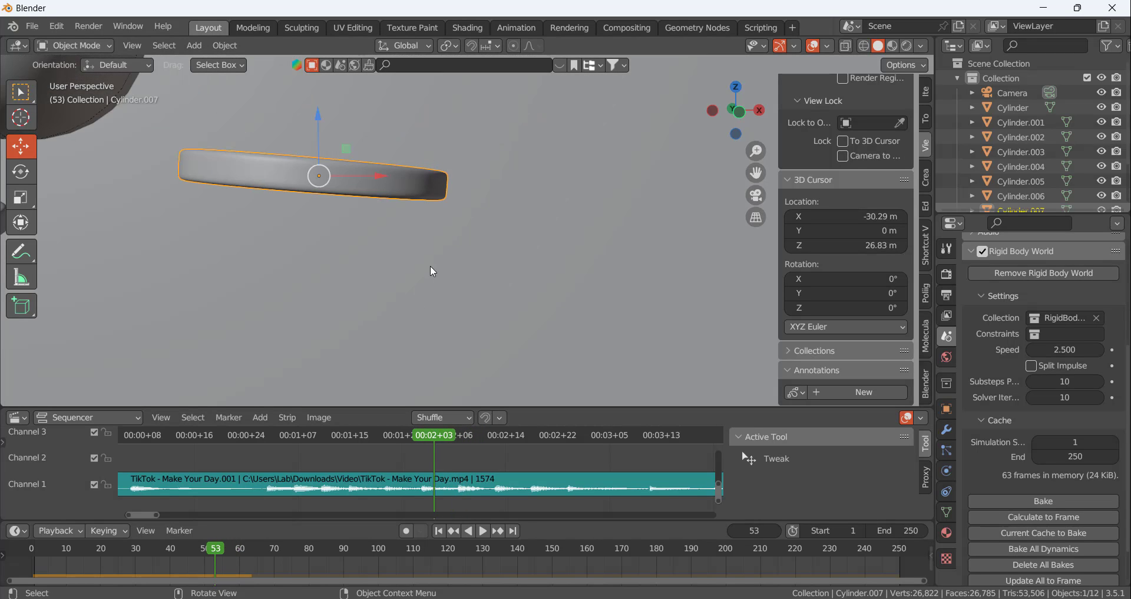
scroll(430, 265, "down", 8)
middle_click_drag(407, 250, 288, 268)
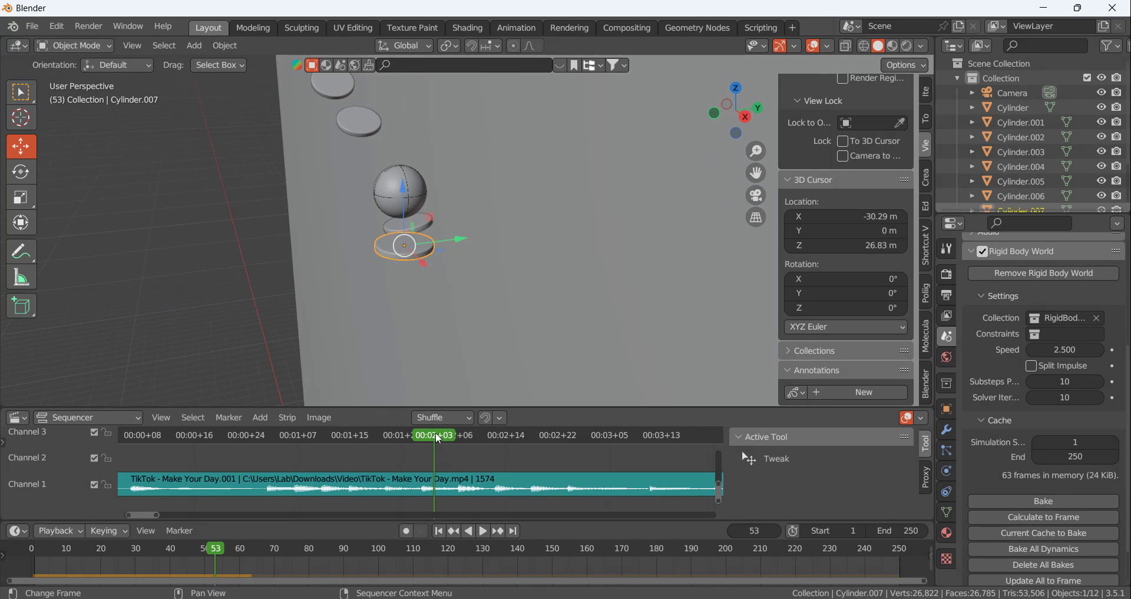
left_click_drag(436, 435, 466, 409)
middle_click_drag(467, 236, 526, 226)
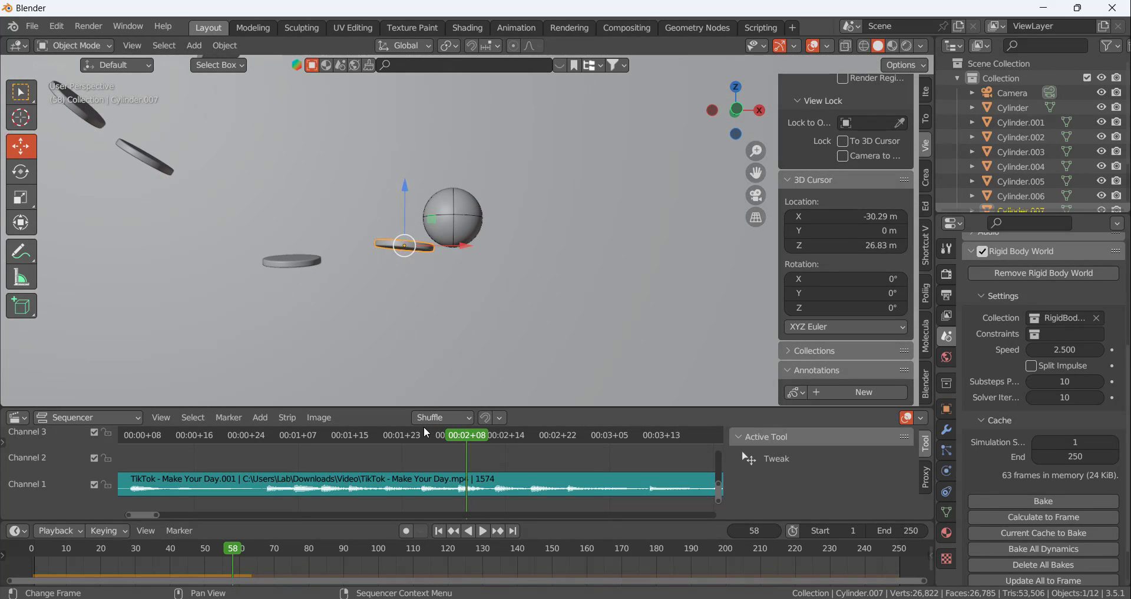
mouse_move(463, 430)
left_mouse_down()
mouse_move(374, 429)
mouse_move(455, 422)
mouse_move(393, 418)
mouse_move(381, 418)
mouse_move(458, 425)
left_mouse_up()
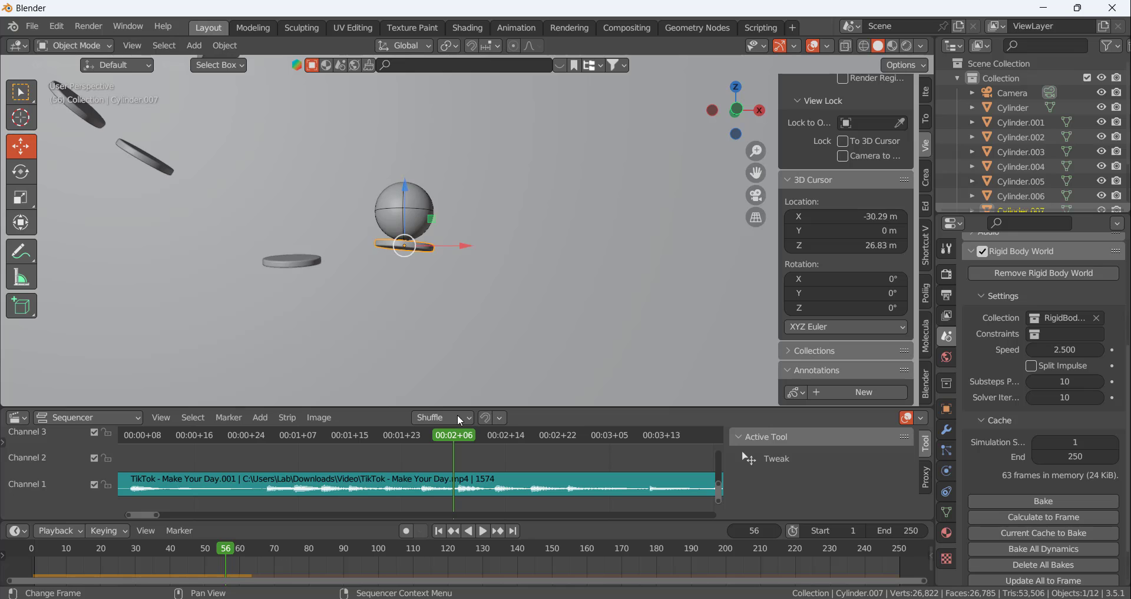
At frame 56, tilt the last disc so its +X end rises, then move it along X and upward against the ball
middle_click_drag(436, 277, 429, 229)
scroll(419, 224, "up", 8)
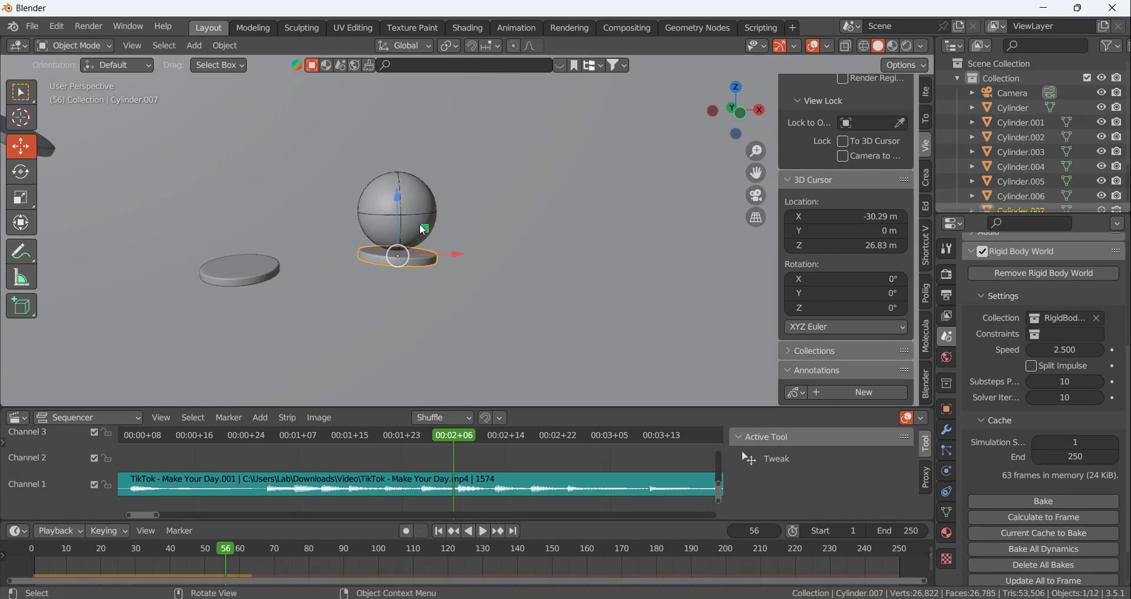
scroll(419, 224, "down", 4)
middle_click_drag(428, 274, 369, 265)
key("r")
left_click(450, 285)
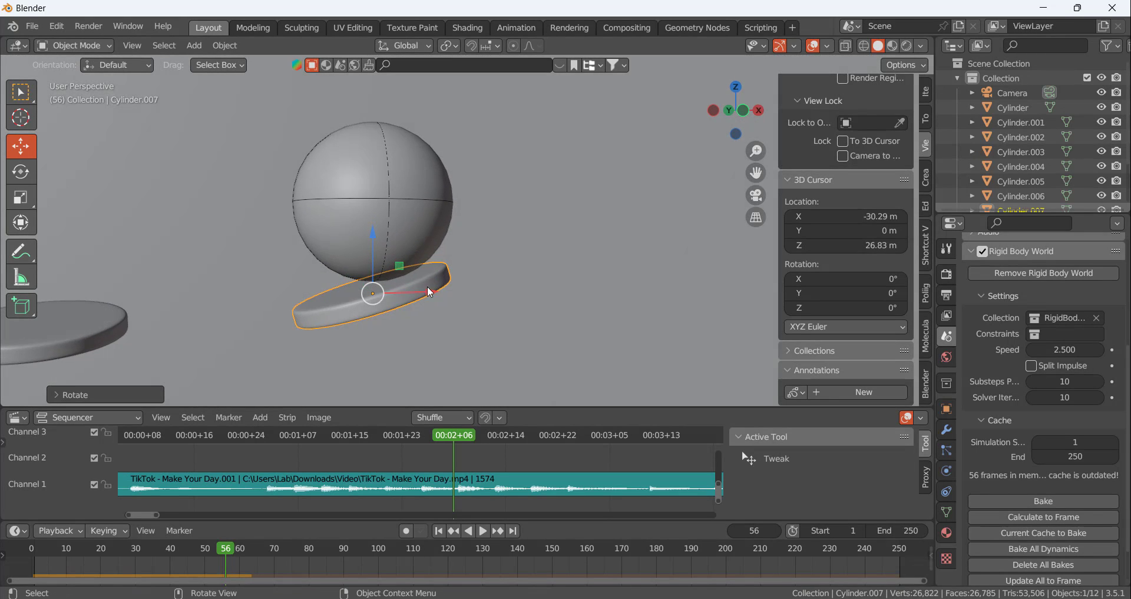
left_click_drag(430, 292, 479, 289)
left_click_drag(423, 239, 421, 229)
Calculate the rigid body cache to frame 62 with the last disc tilted upward in the +X direction
scroll(490, 295, "down", 5)
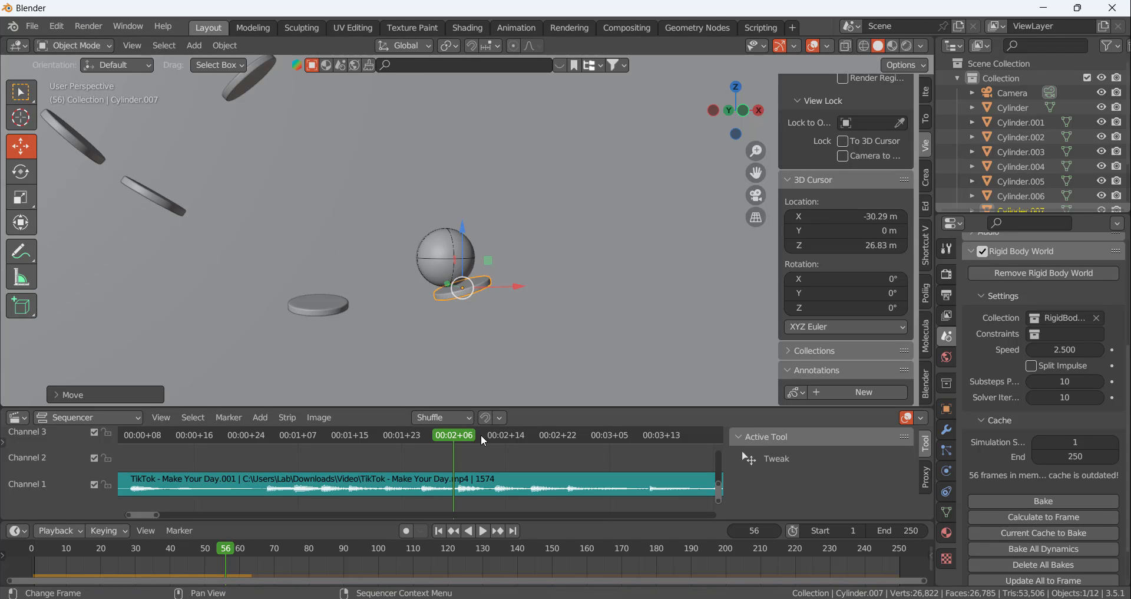
left_click_drag(462, 433, 493, 437)
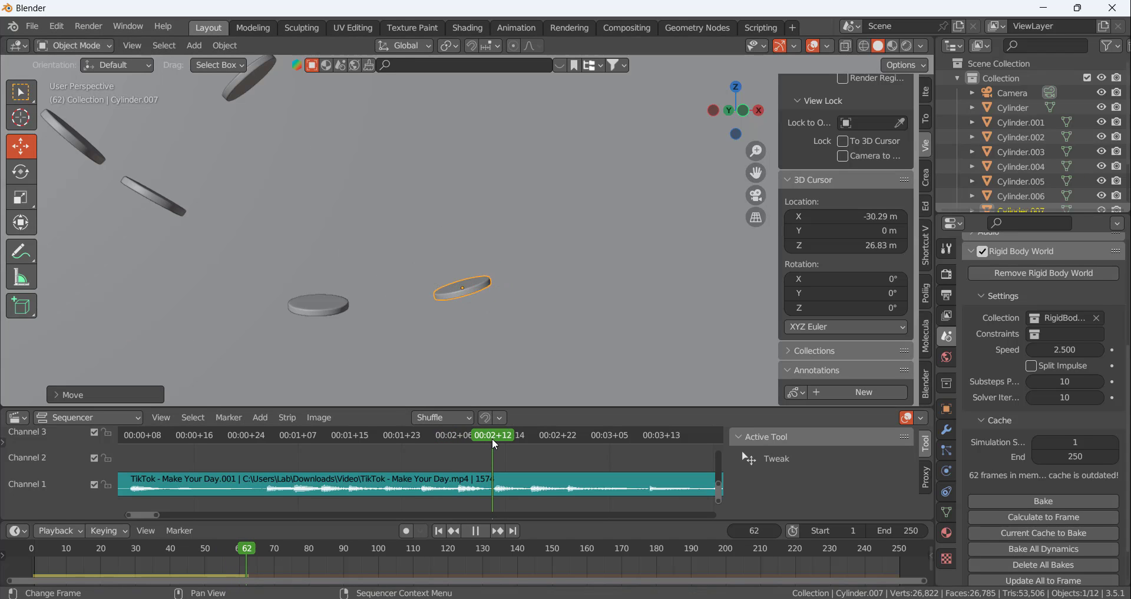
left_click(1070, 517)
Review the bounce from frame 52 to 62 and examine the upcoming beats in the audio waveform
left_click_drag(509, 437, 428, 439)
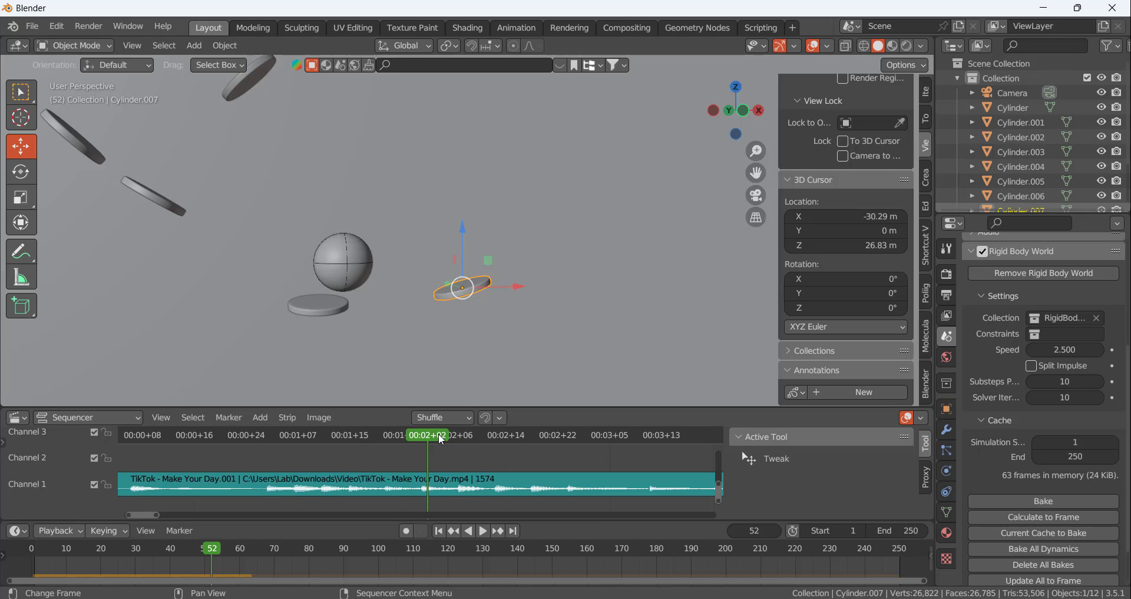
left_click_drag(428, 436, 493, 442)
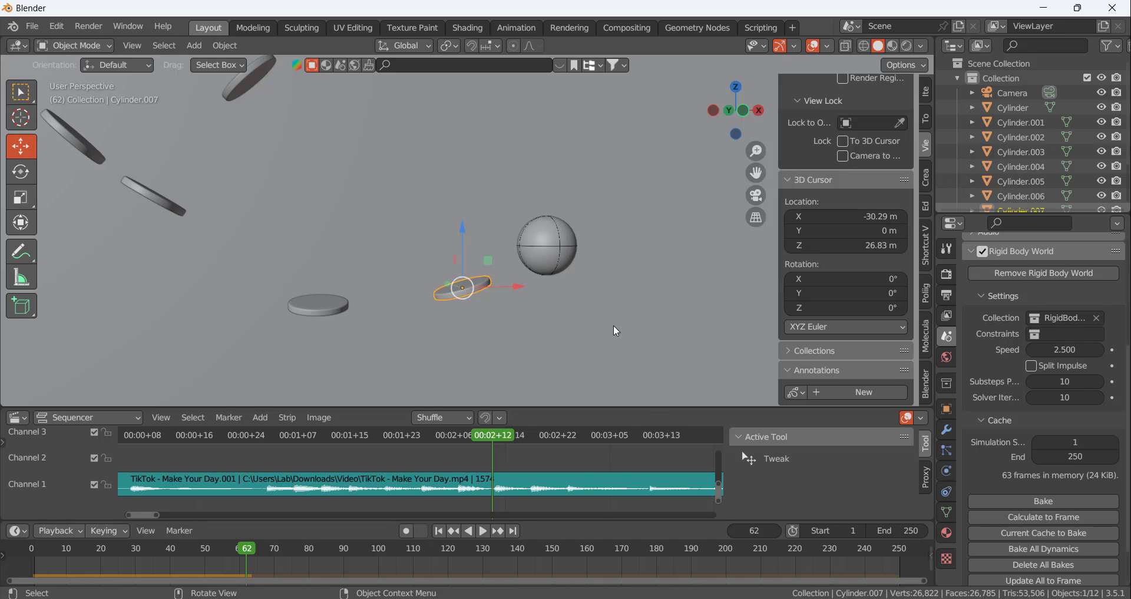
scroll(575, 486, "down", 10)
middle_click_drag(672, 479, 516, 476)
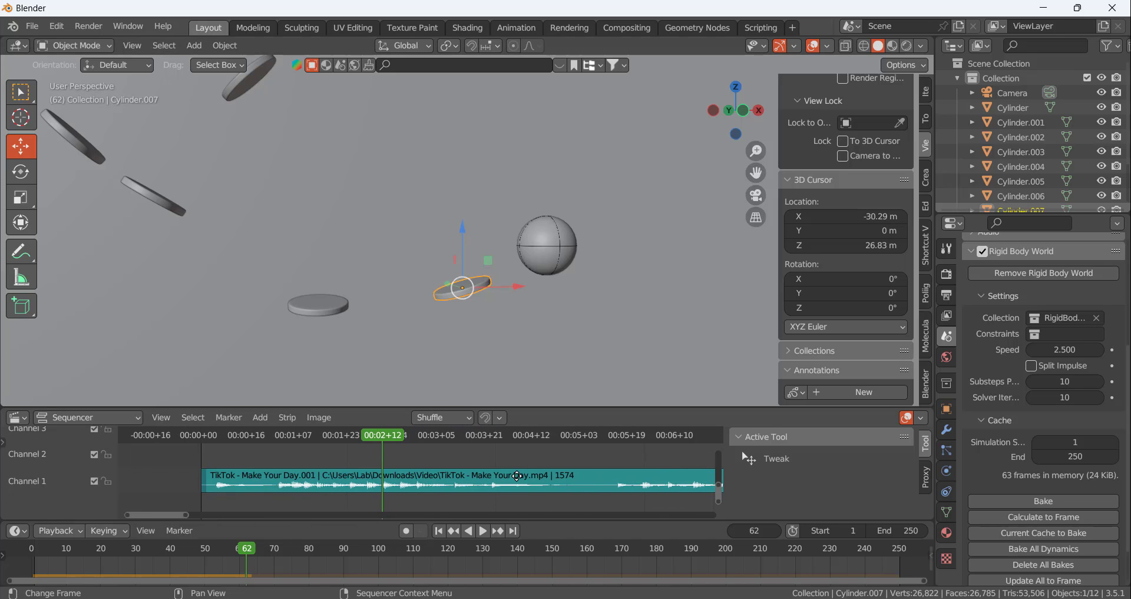
scroll(510, 500, "up", 5)
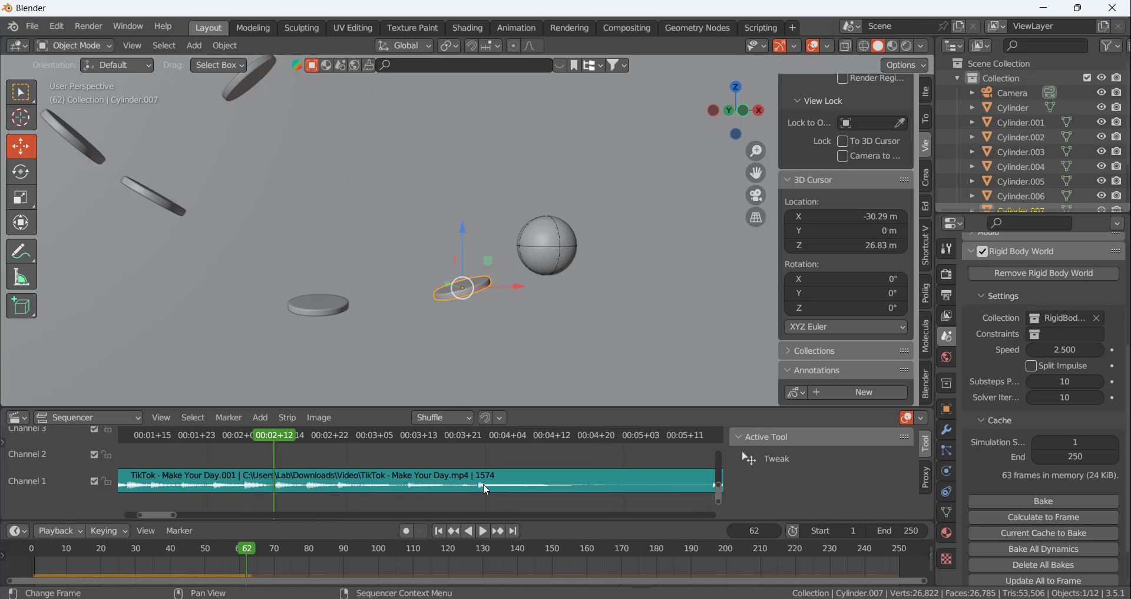
scroll(483, 484, "down", 11)
scroll(522, 499, "up", 5)
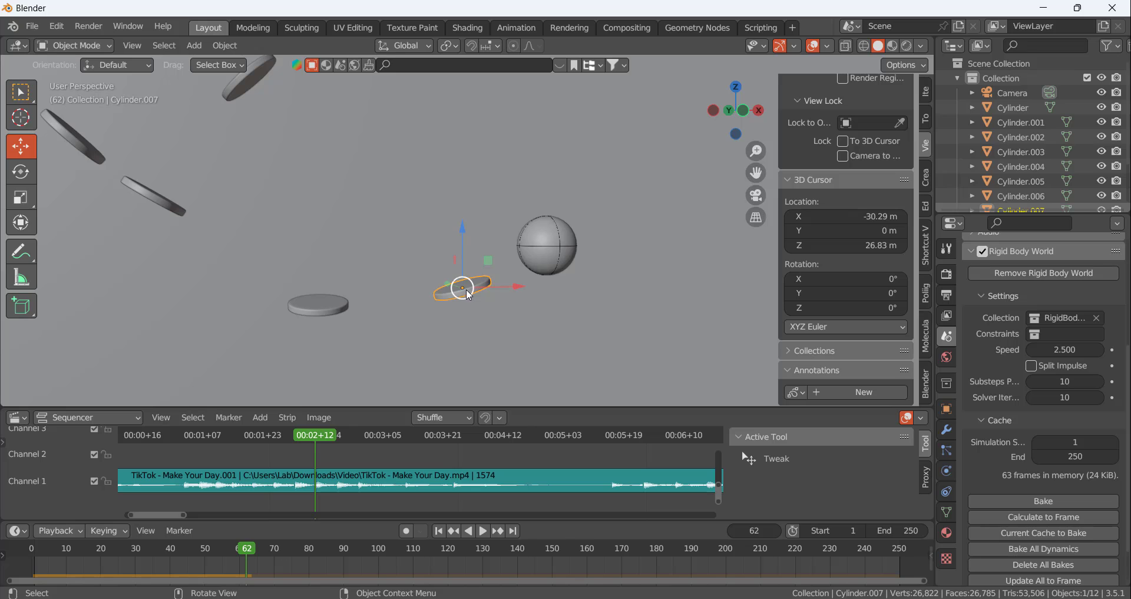
Duplicate the flat disc before the last one, slide the copy along X past the ball, and check its alignment
left_click(330, 308)
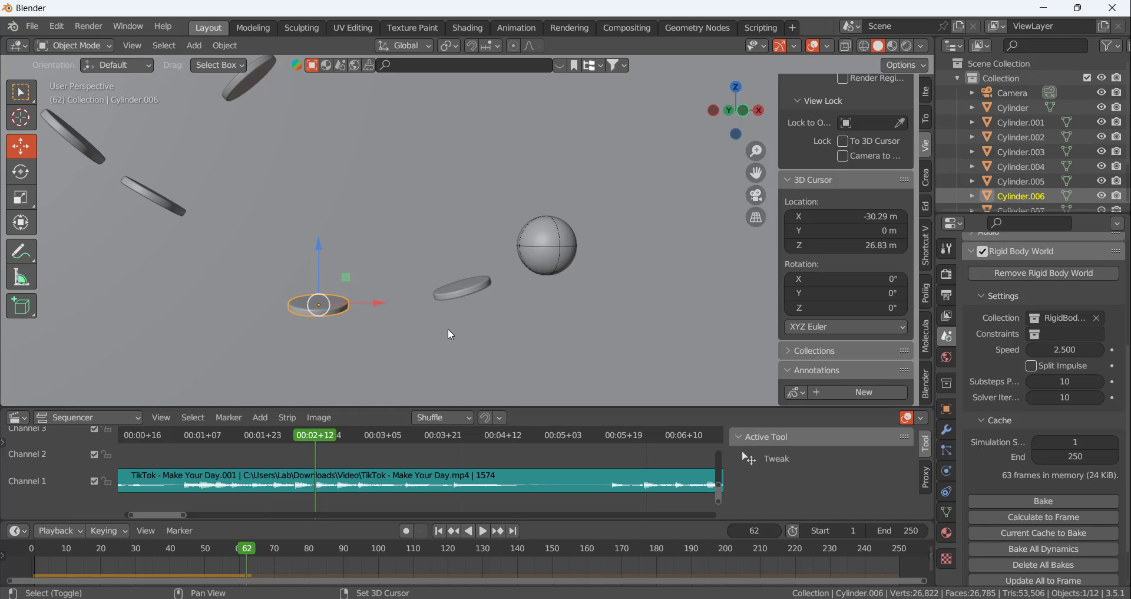
key("shift+d")
right_click(507, 300)
key("g")
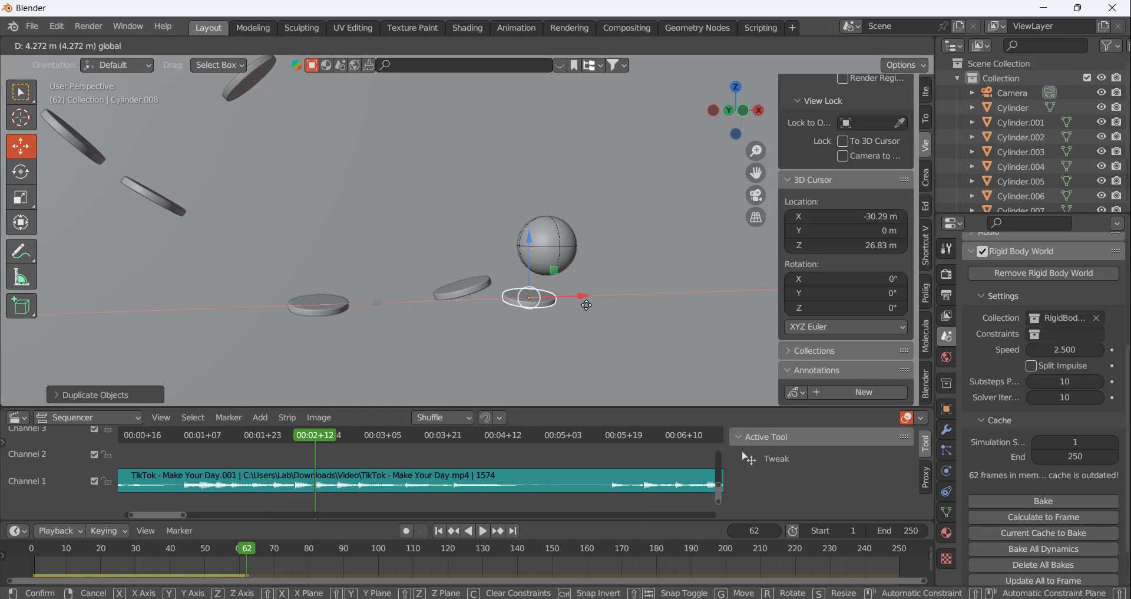
left_click(611, 284)
key("KP_1")
scroll(528, 302, "up", 4)
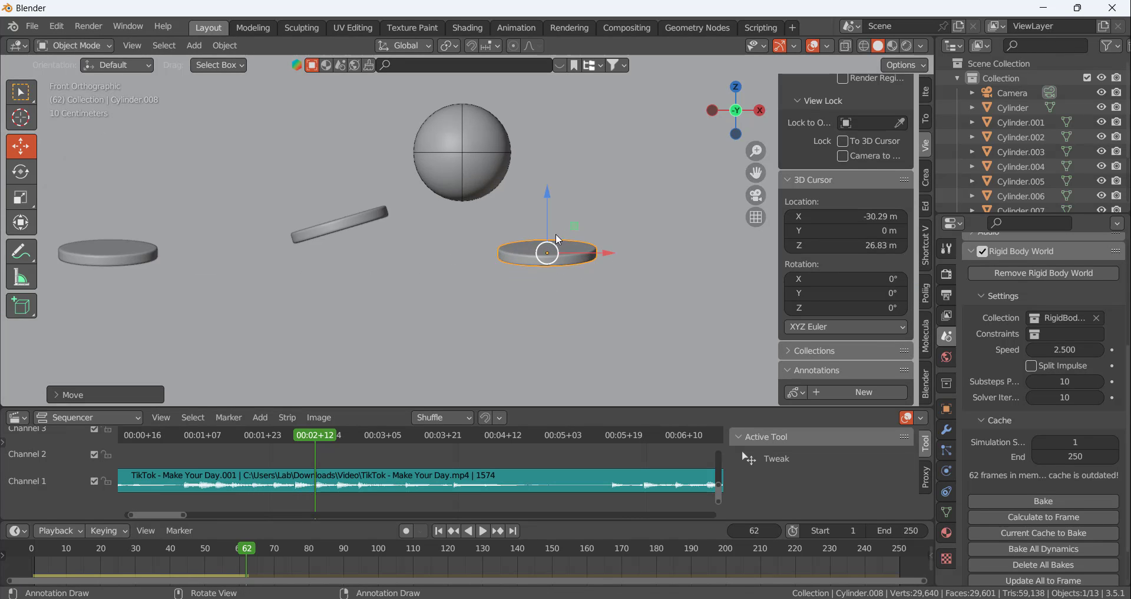
left_click_drag(610, 255, 567, 256)
middle_click_drag(531, 280, 384, 285)
scroll(385, 317, "down", 5)
scroll(442, 295, "up", 4)
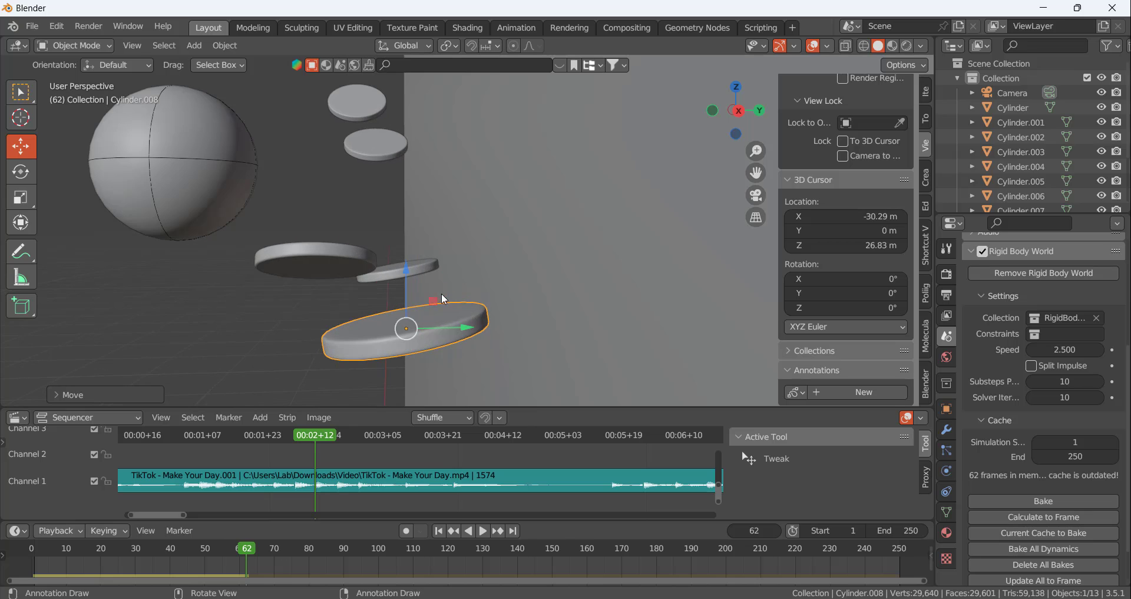
Delete the duplicated flat disc
key("c")
key("Escape")
key("x")
left_click(456, 314)
Duplicate the steeply tilted disc (Cylinder.004) in front view and place the copy below the ball at frame 62
left_click(383, 144)
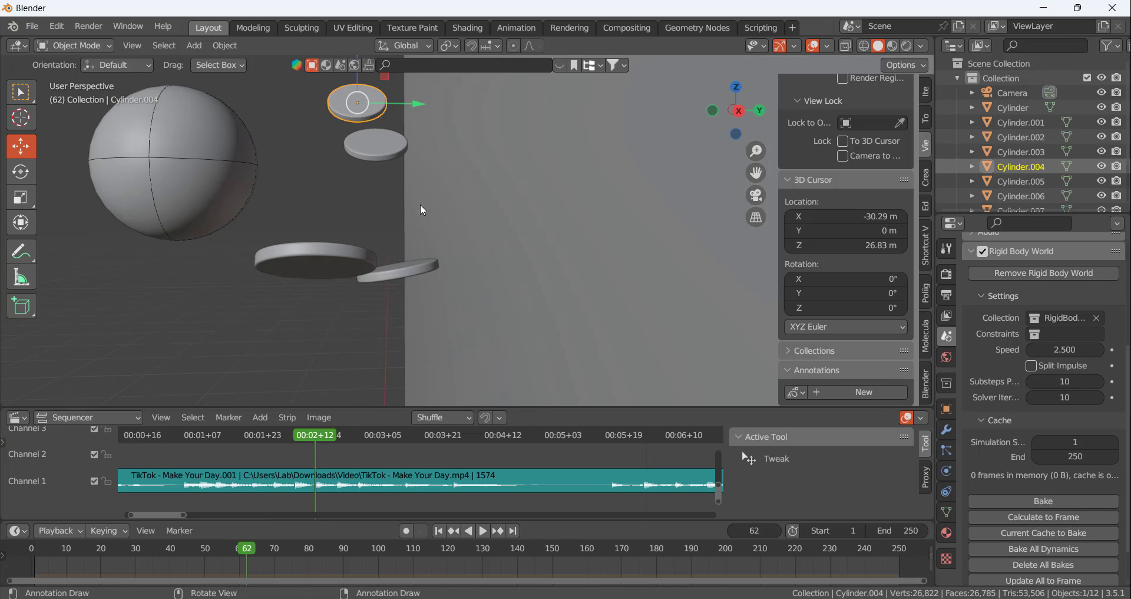
middle_click_drag(419, 204, 637, 273)
scroll(436, 307, "down", 4)
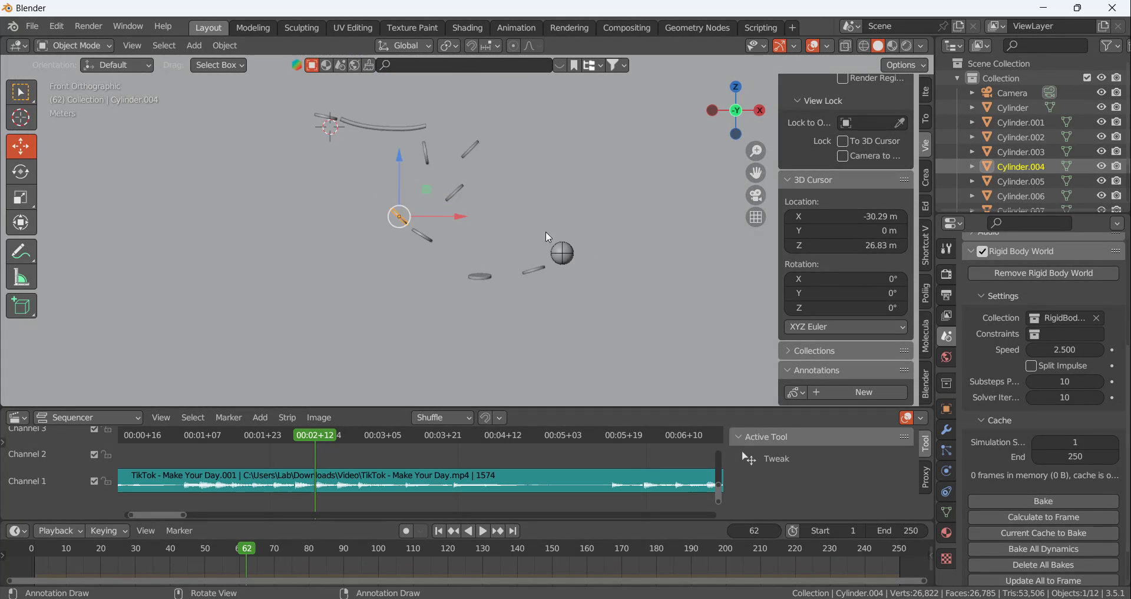
scroll(582, 271, "up", 6)
scroll(450, 330, "down", 4)
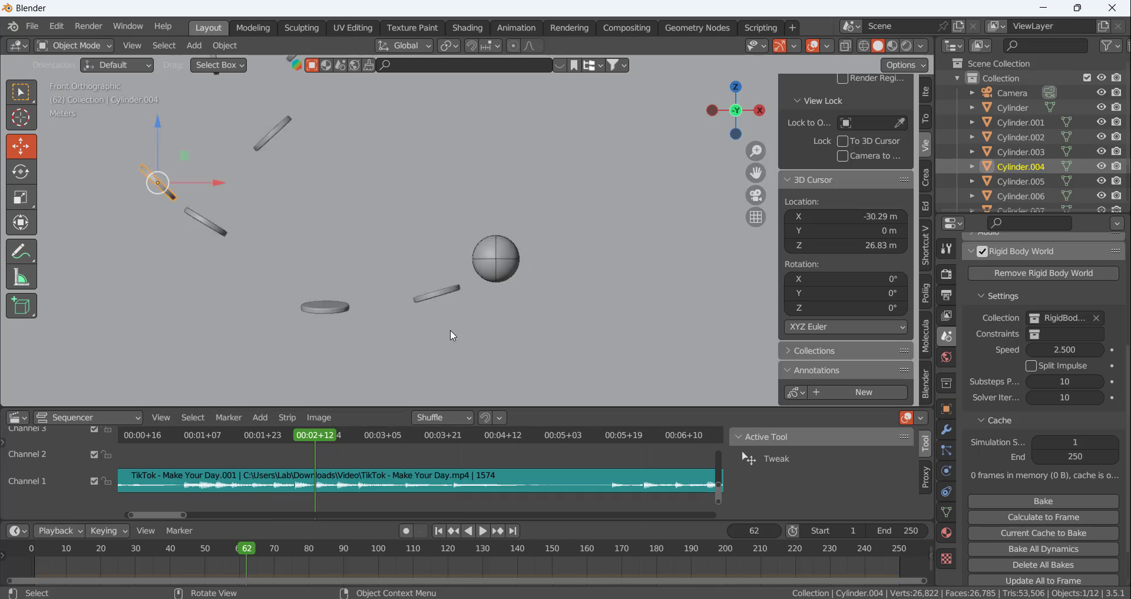
key("shift+d")
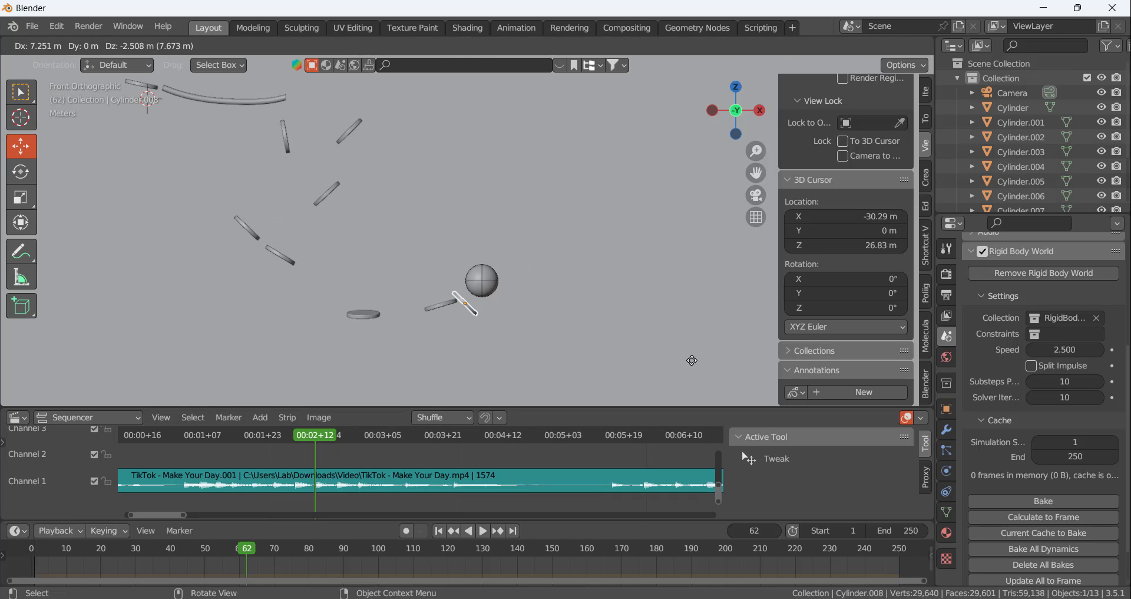
left_click(710, 365)
scroll(505, 320, "up", 6)
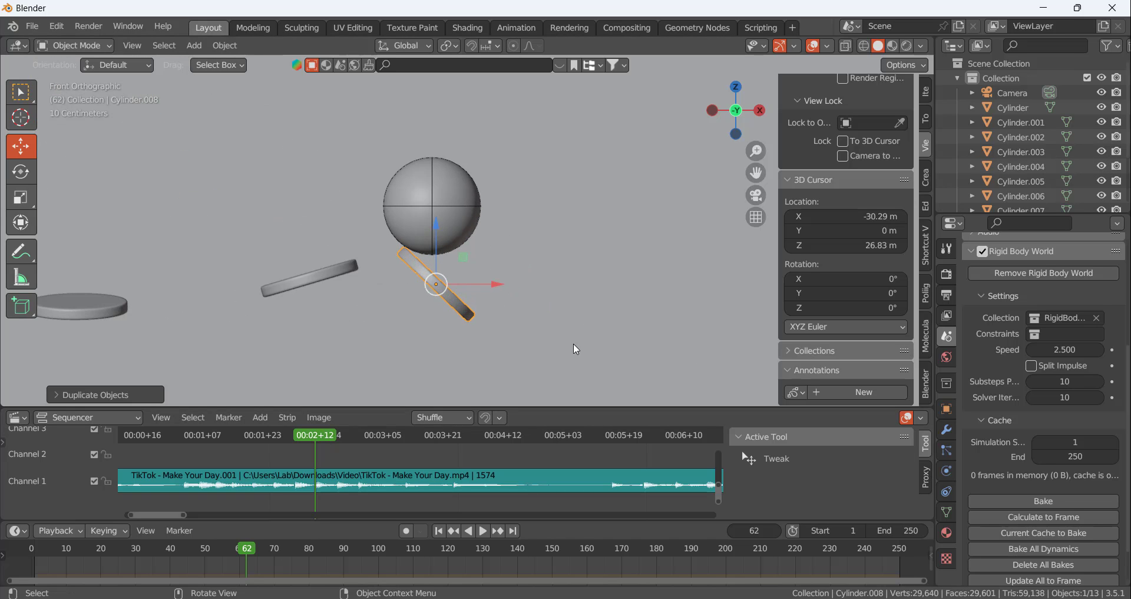
Rotate and move the copied disc so it touches the ball's underside and slopes downward toward +X
key("r")
left_click(533, 239)
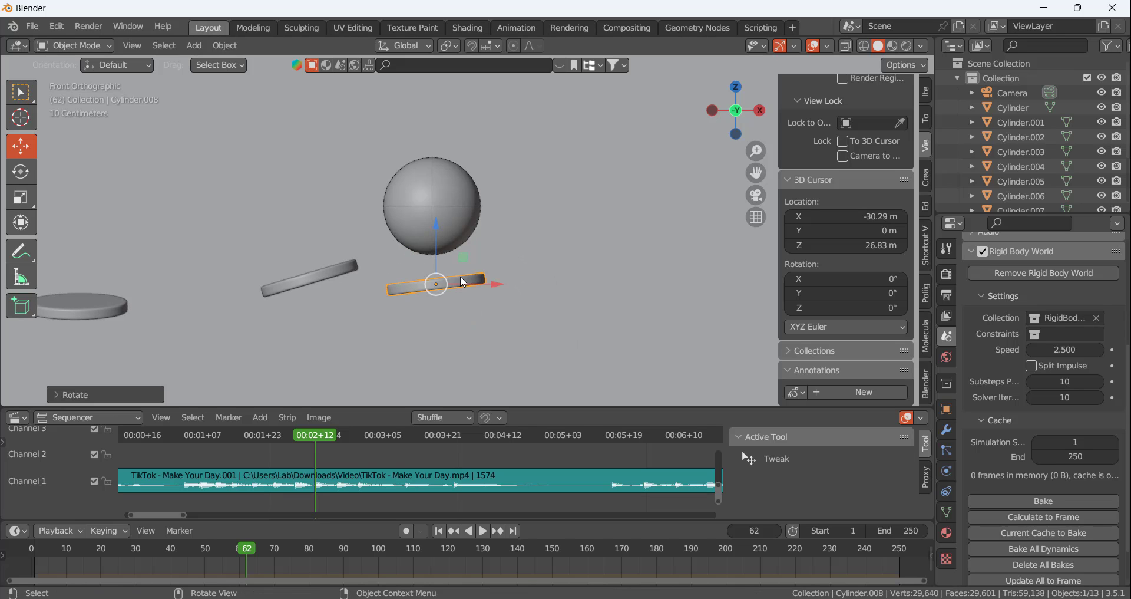
key("g")
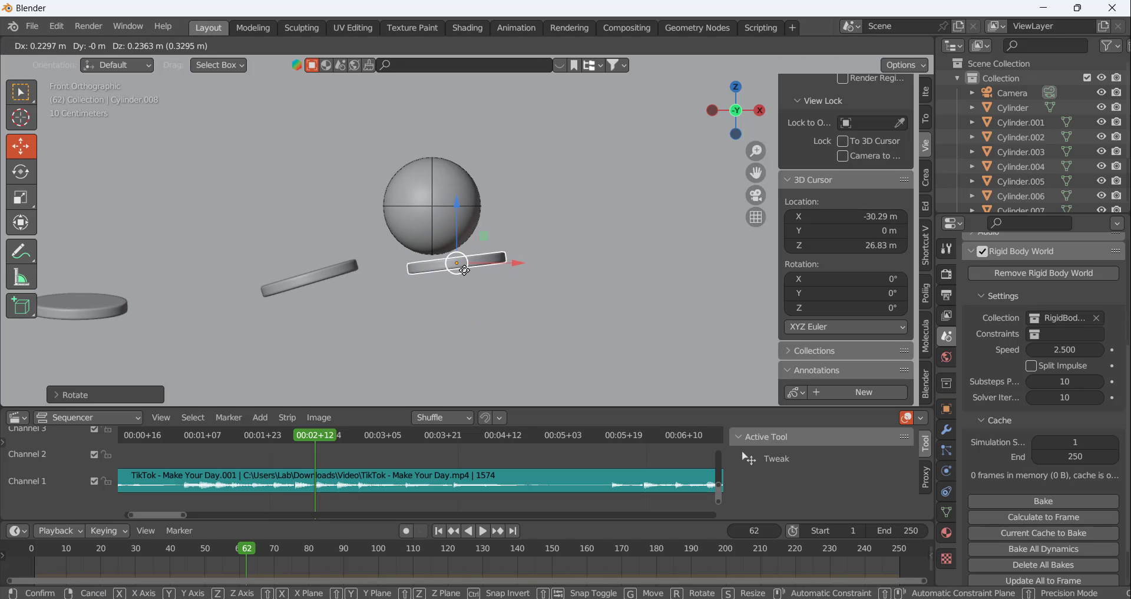
left_click(459, 270)
key("r")
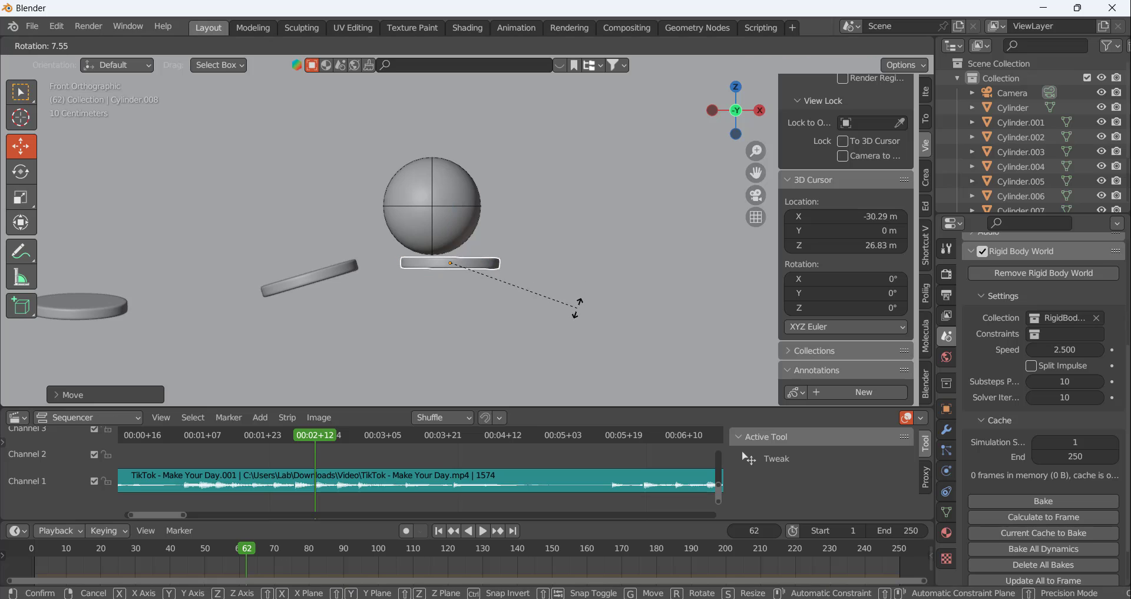
left_click(576, 313)
left_click_drag(451, 273, 435, 274)
key("r")
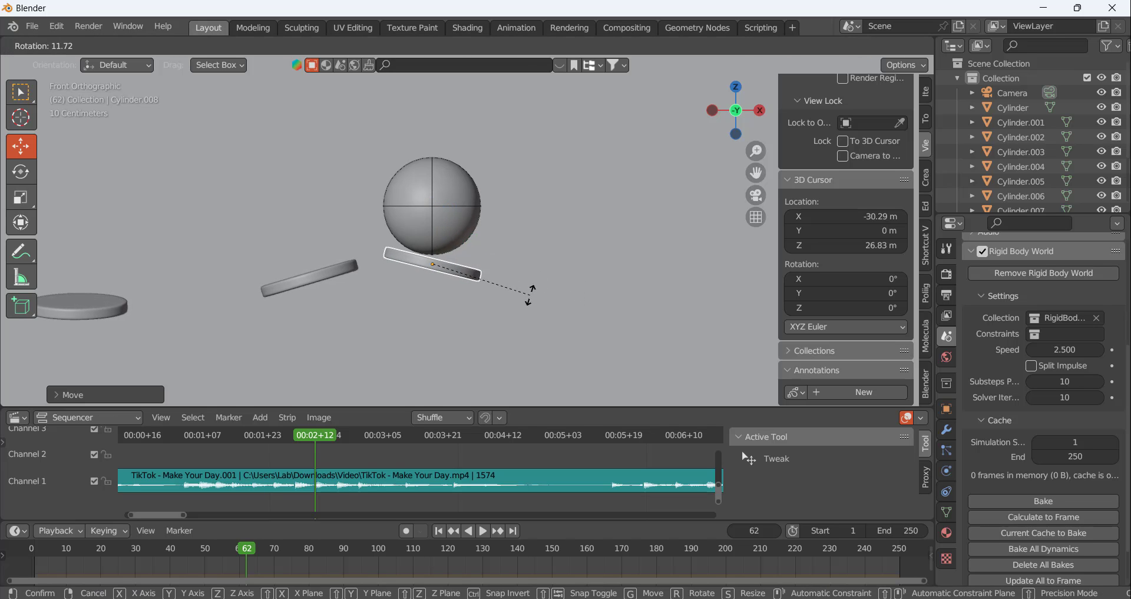
left_click(529, 297)
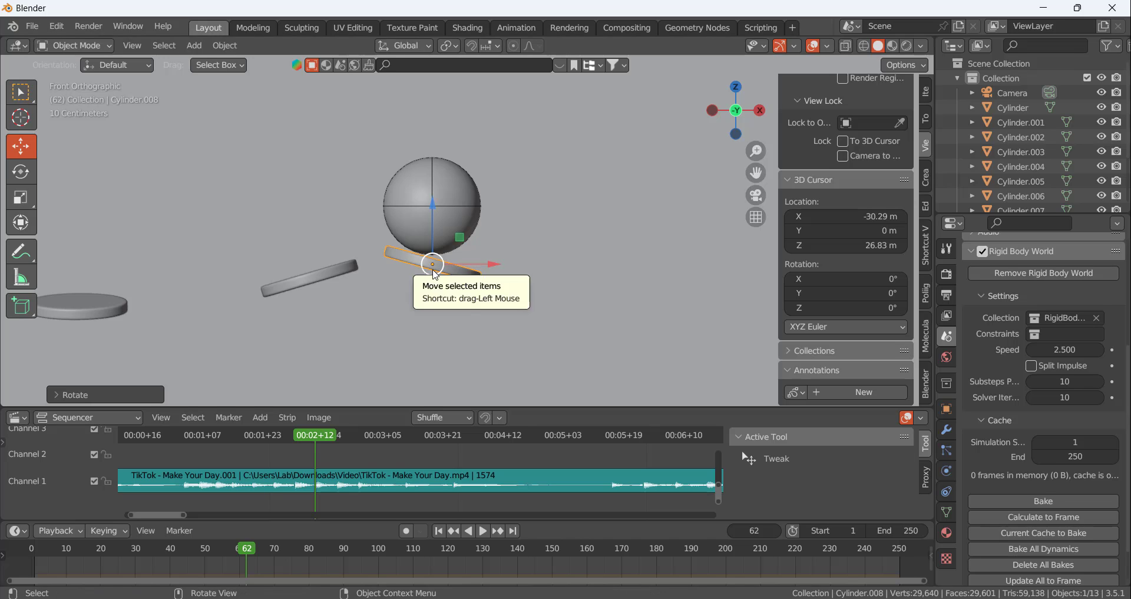
left_click_drag(432, 262, 431, 265)
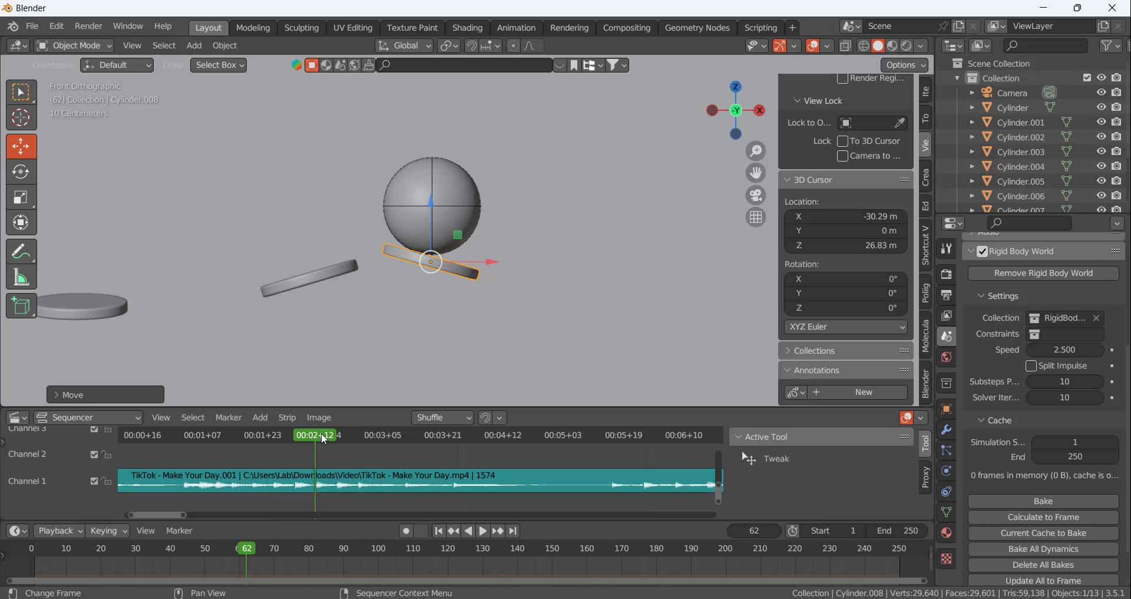
Calculate the rigid body cache to frame 68 and return to frame 62
key("space")
key("space")
left_click(1063, 517)
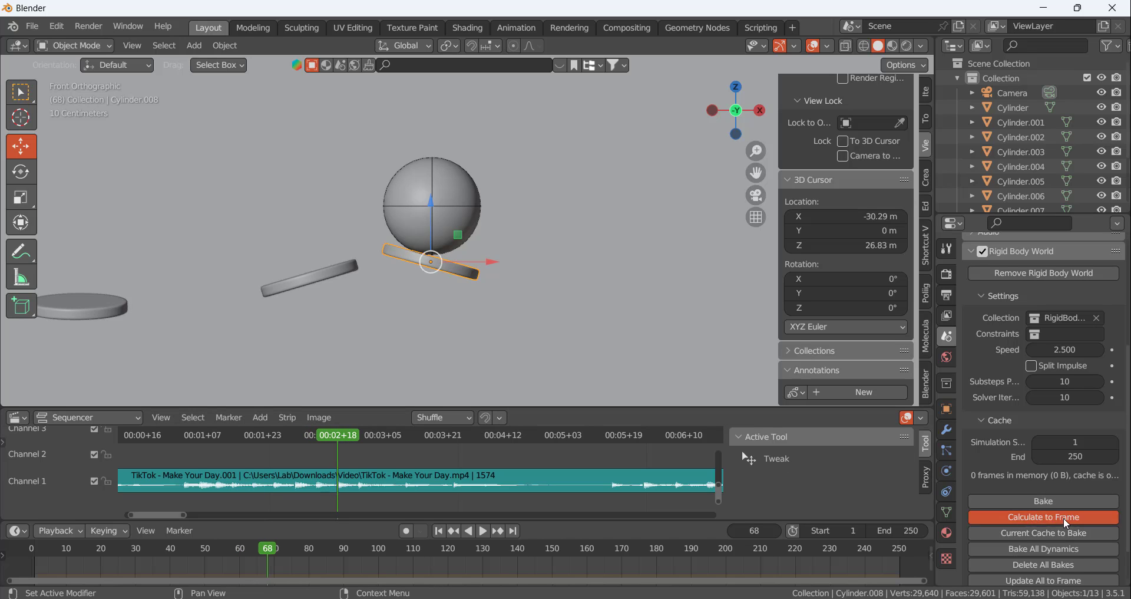
mouse_move(265, 549)
left_mouse_down()
mouse_move(218, 549)
mouse_move(252, 553)
mouse_move(246, 547)
left_mouse_up()
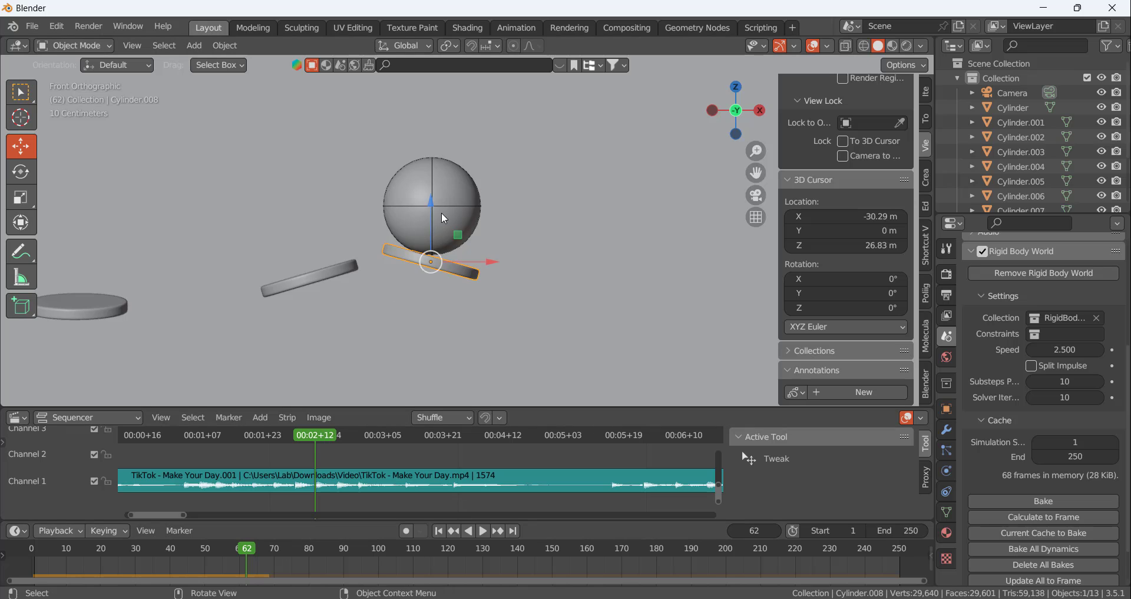
Move the copied disc along -Y until it is centred under the ball, and tilt it slightly about global X
middle_click_drag(440, 212, 476, 274)
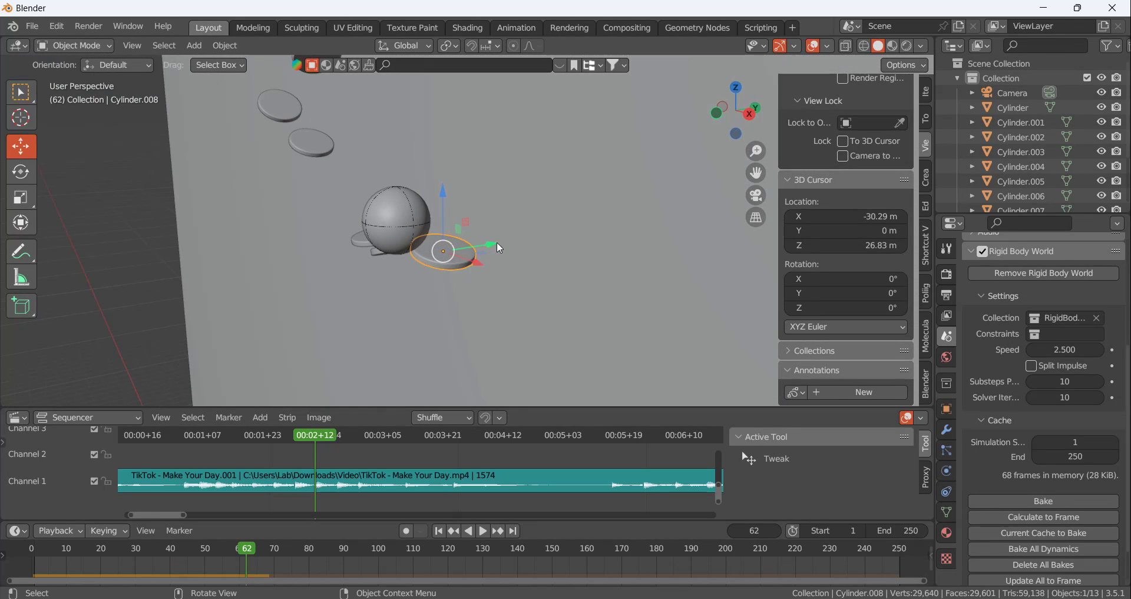
left_click_drag(497, 247, 430, 257)
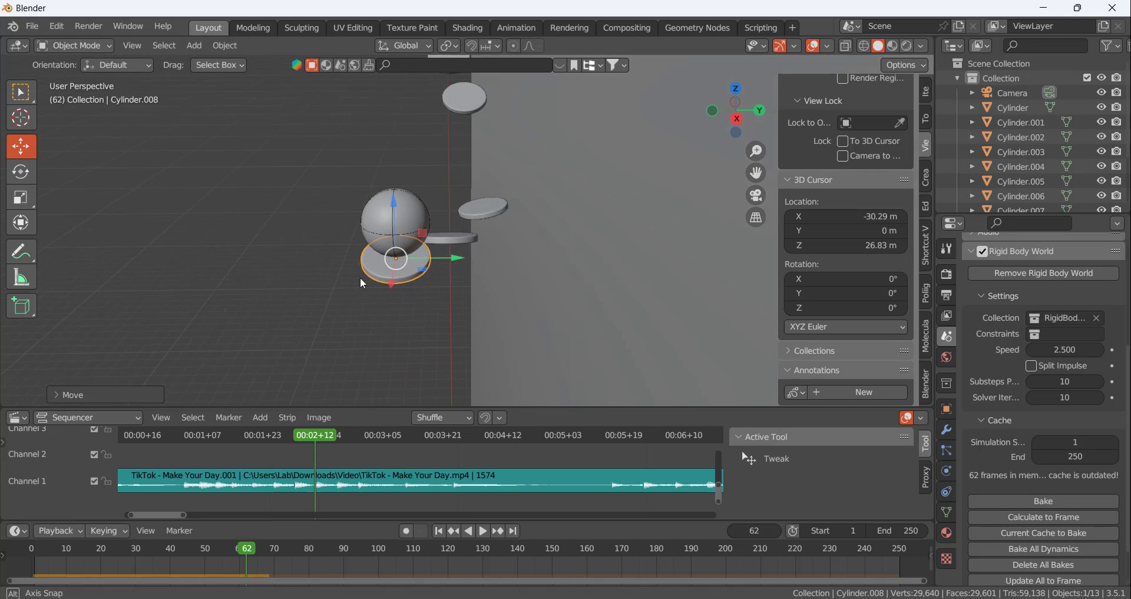
scroll(378, 268, "up", 5)
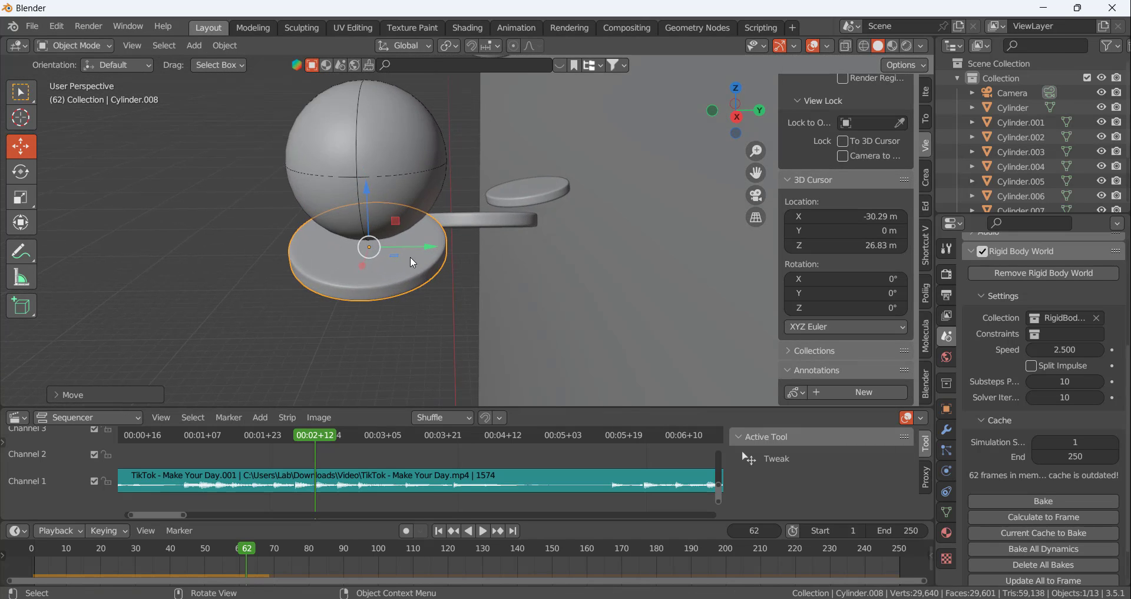
middle_click_drag(410, 256, 443, 231)
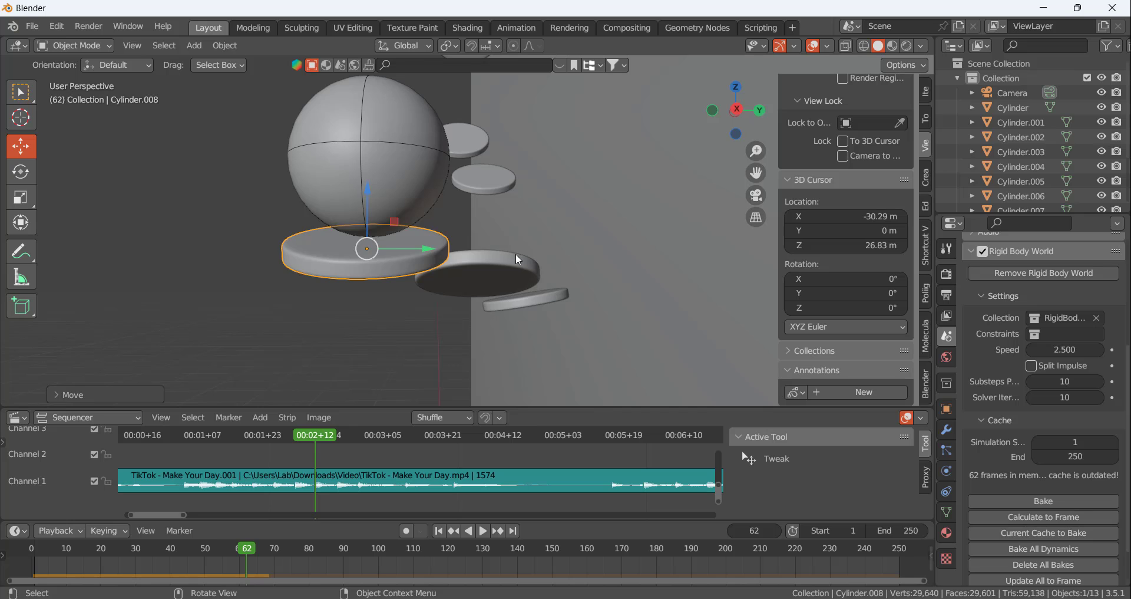
key("r")
key("x")
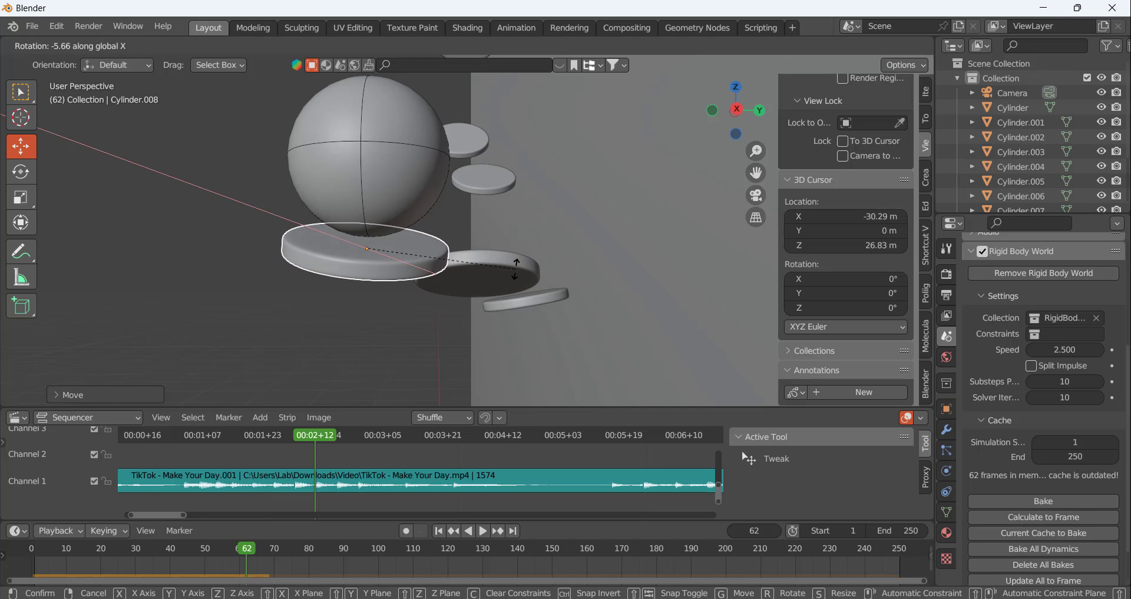
left_click(405, 247)
middle_click_drag(405, 248, 472, 271)
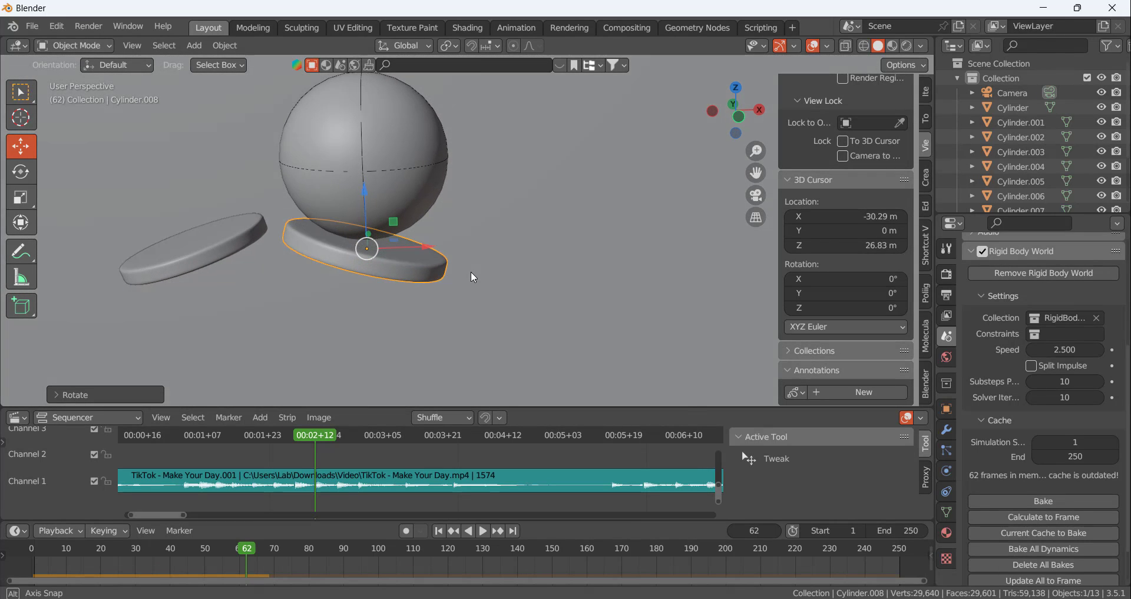
Calculate the rigid body cache to frame 62 and scrub past it to review how the ball leaves the new disc
left_click(1024, 516)
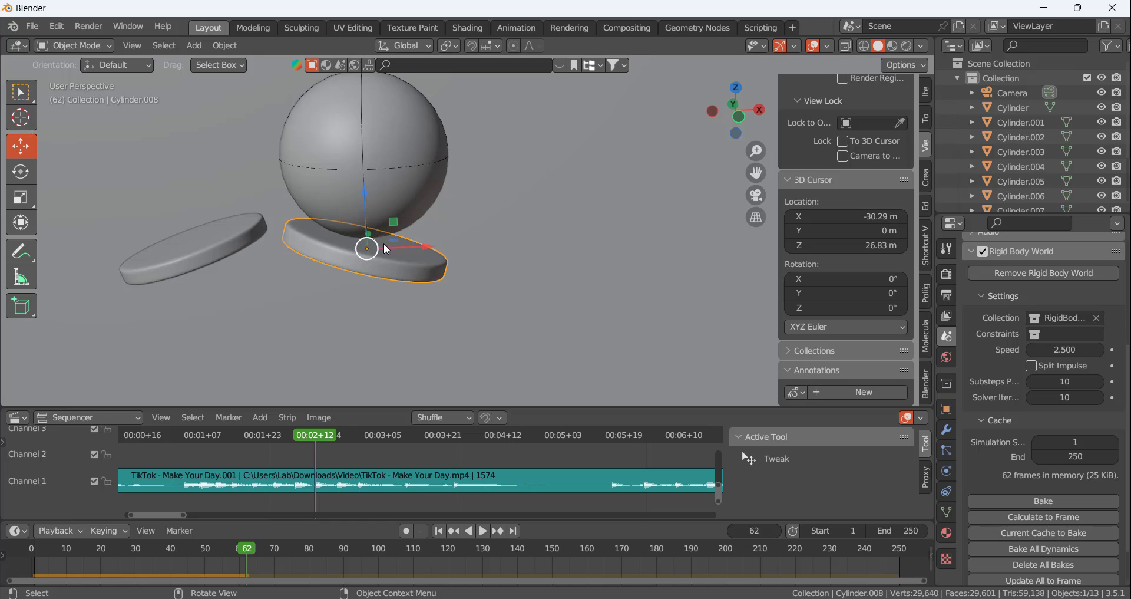
middle_click_drag(386, 249, 380, 211)
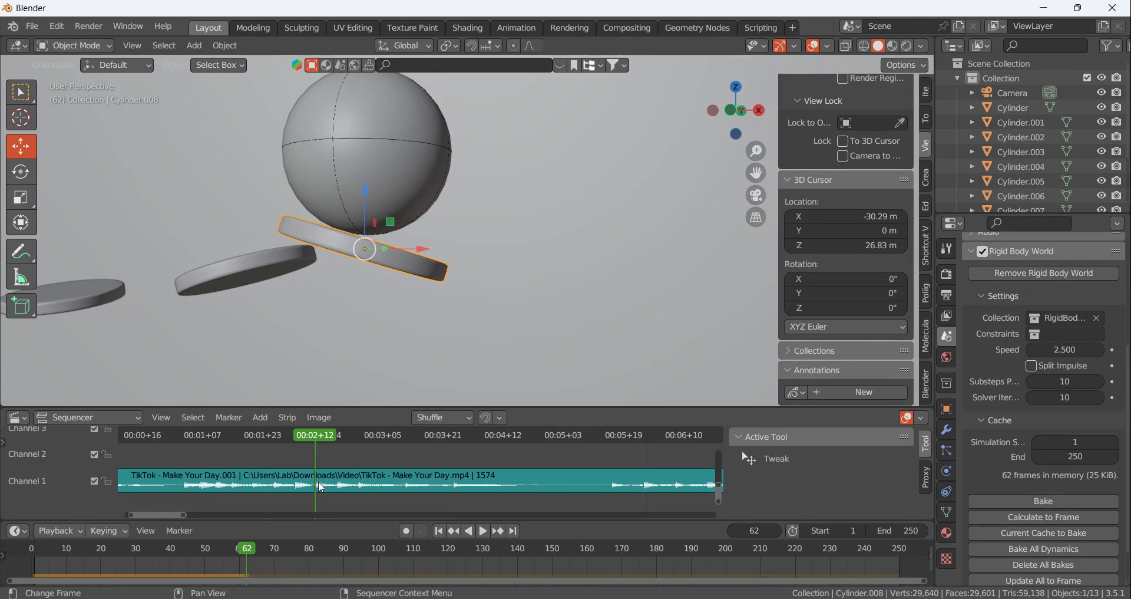
mouse_move(235, 545)
left_mouse_down()
mouse_move(191, 550)
mouse_move(270, 556)
mouse_move(215, 551)
mouse_move(256, 554)
left_mouse_up()
middle_click_drag(453, 281, 514, 289)
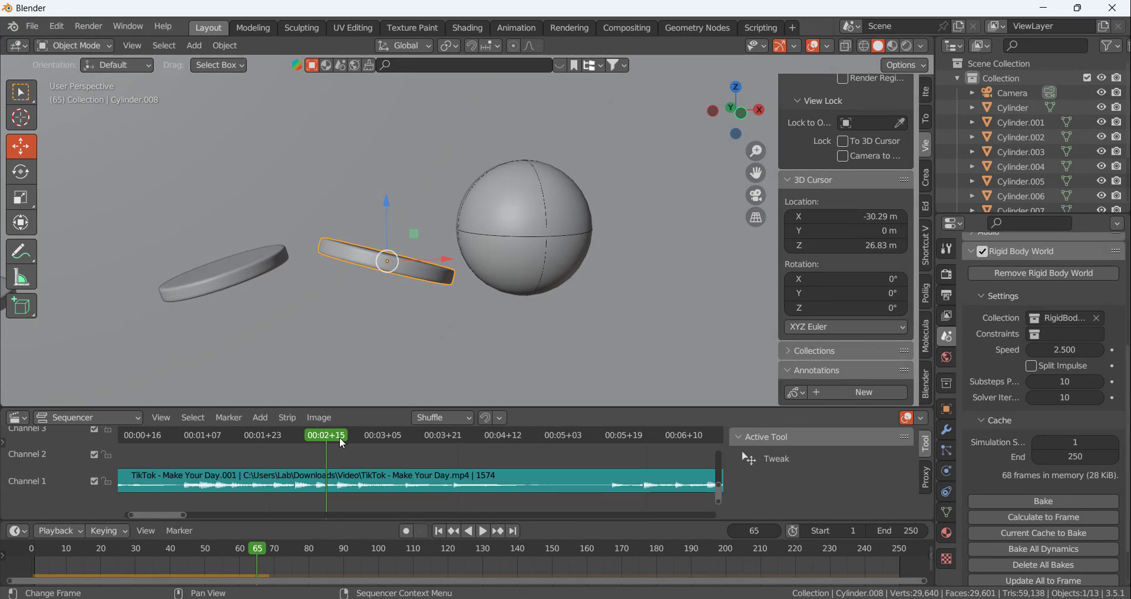
mouse_move(334, 436)
left_mouse_down()
mouse_move(281, 435)
mouse_move(316, 435)
left_mouse_up()
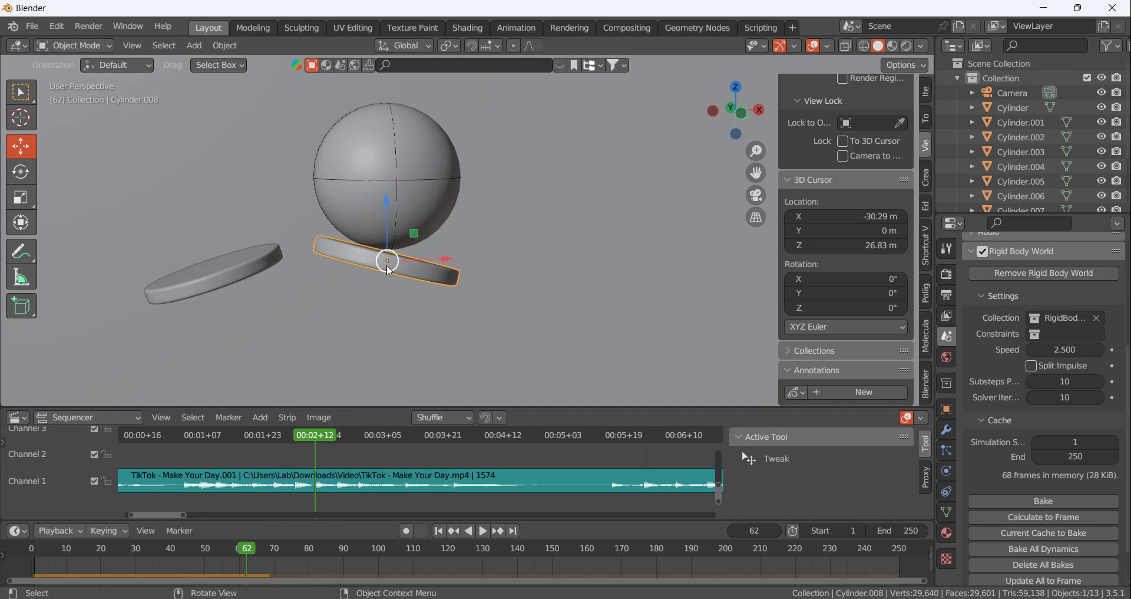
Rotate the disc under the ball about -22° around global Y so it slopes upward toward +X
middle_click_drag(386, 264, 497, 297)
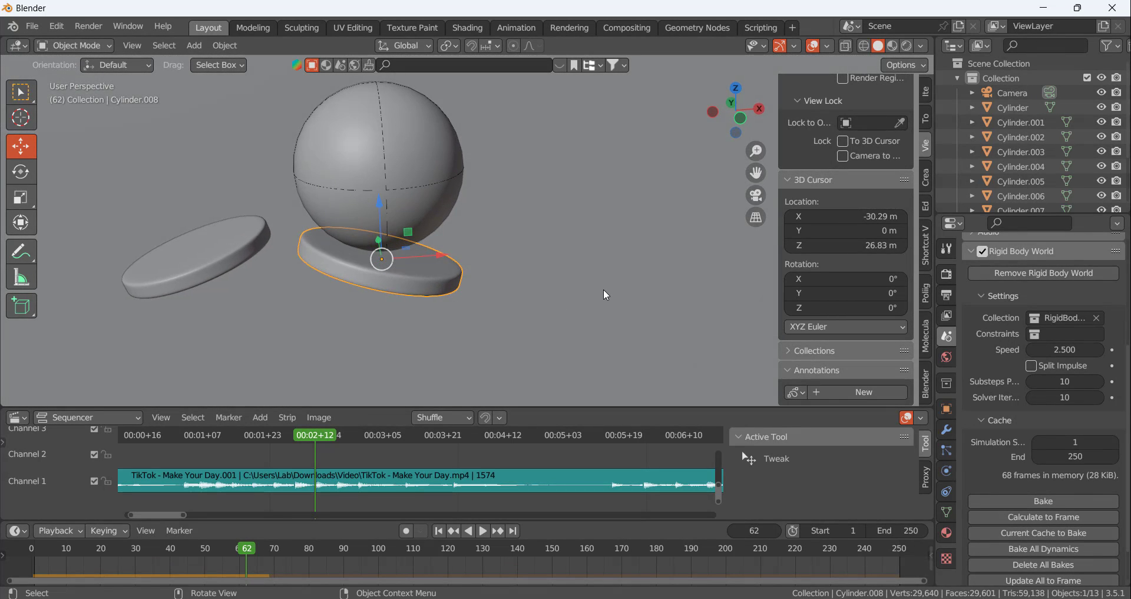
key("r")
key("y")
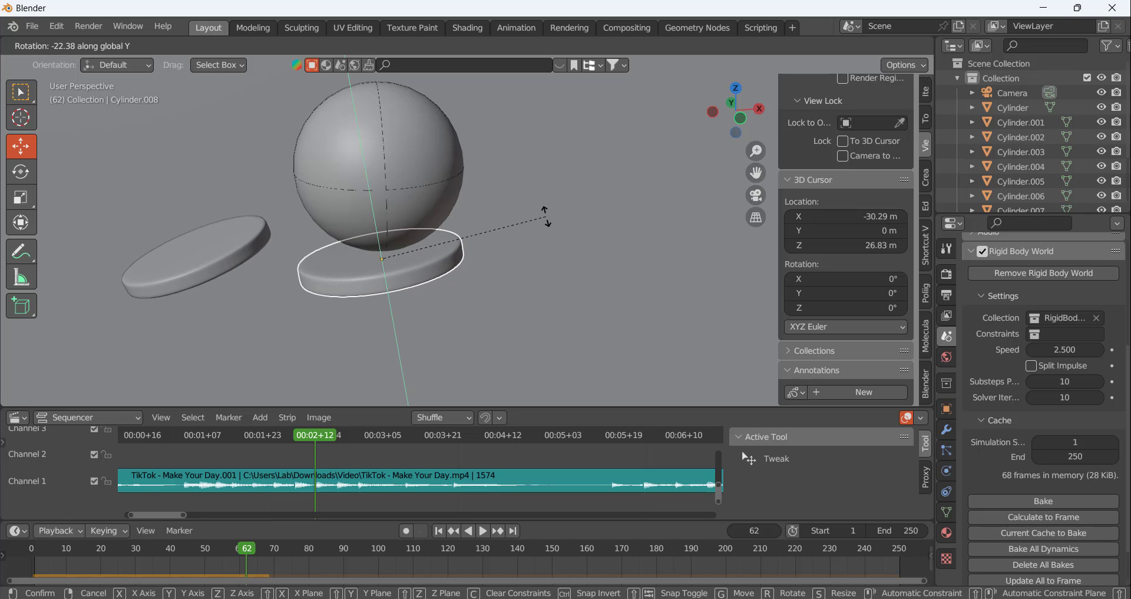
left_click(541, 213)
middle_click_drag(540, 215, 534, 281)
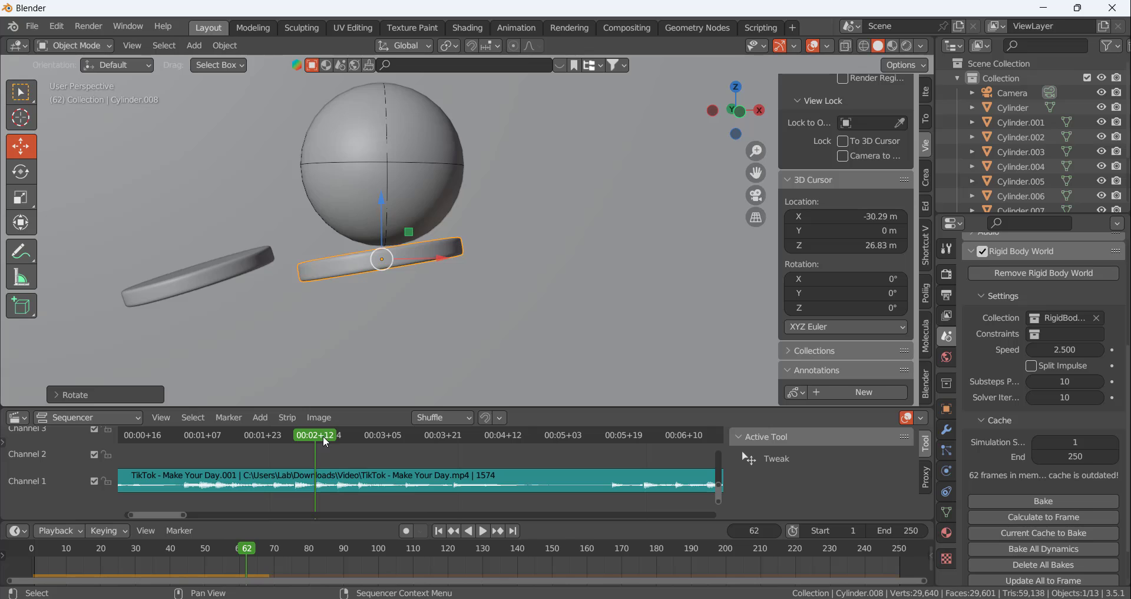
Calculate the rigid body cache to the waveform beat at frame 68 and check where the ball is at that frame
left_click_drag(326, 440, 338, 435)
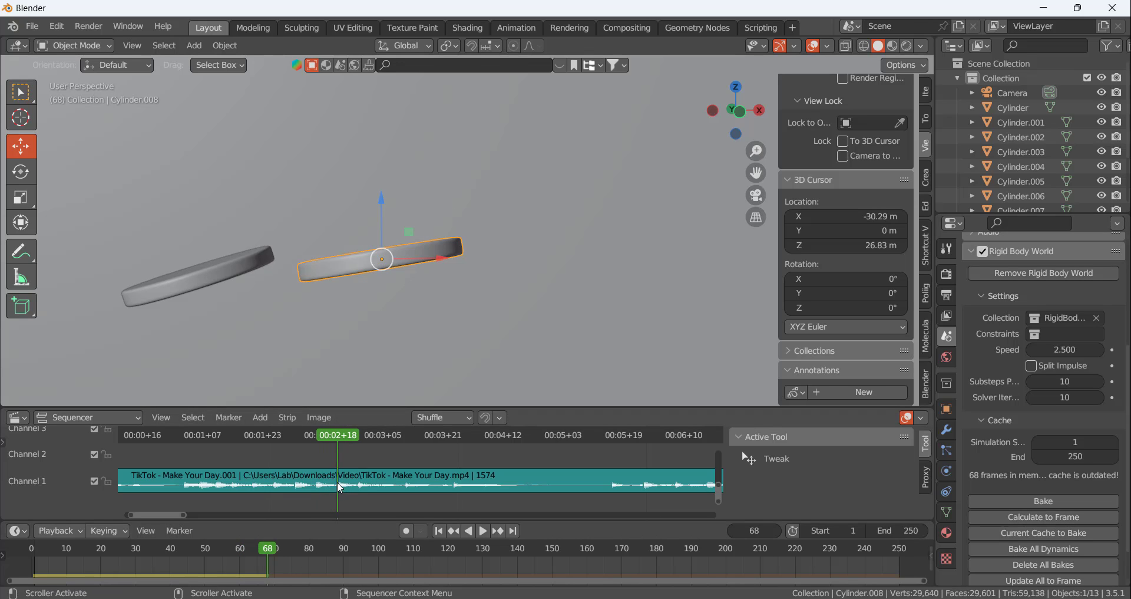
left_click(1036, 517)
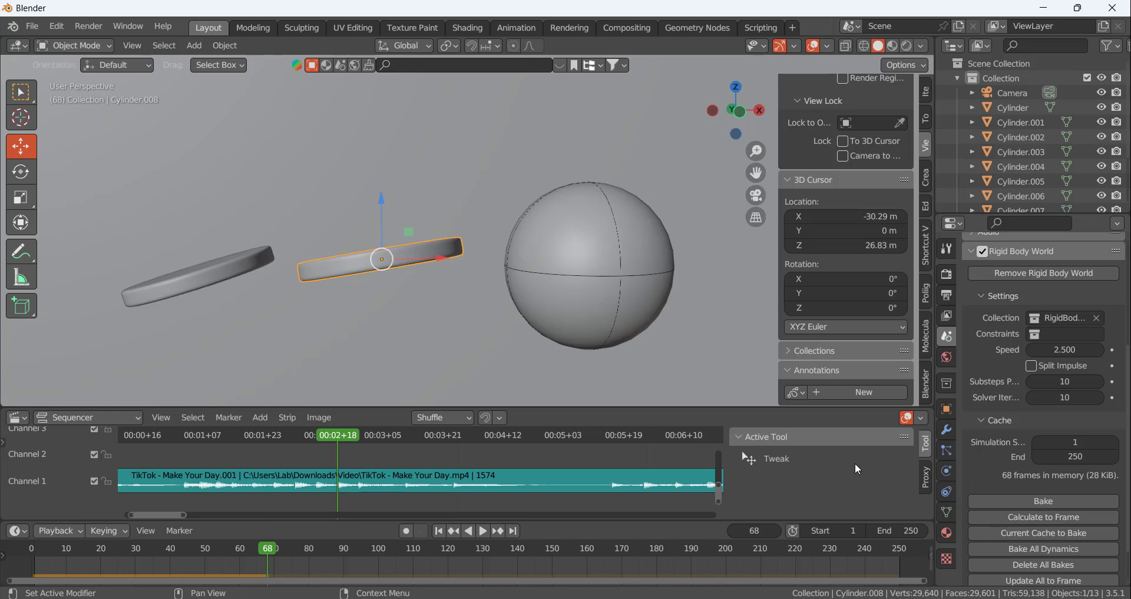
middle_click_drag(563, 292, 595, 297)
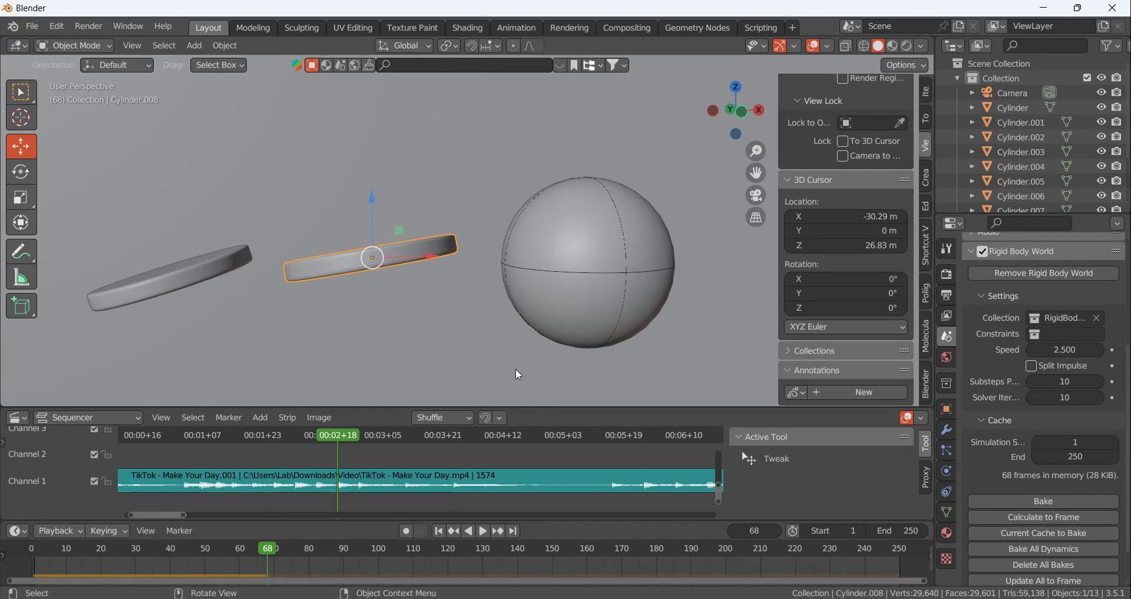
mouse_move(270, 547)
left_mouse_down()
mouse_move(231, 551)
mouse_move(269, 550)
left_mouse_up()
middle_click_drag(427, 353, 461, 278)
scroll(460, 278, "down", 6)
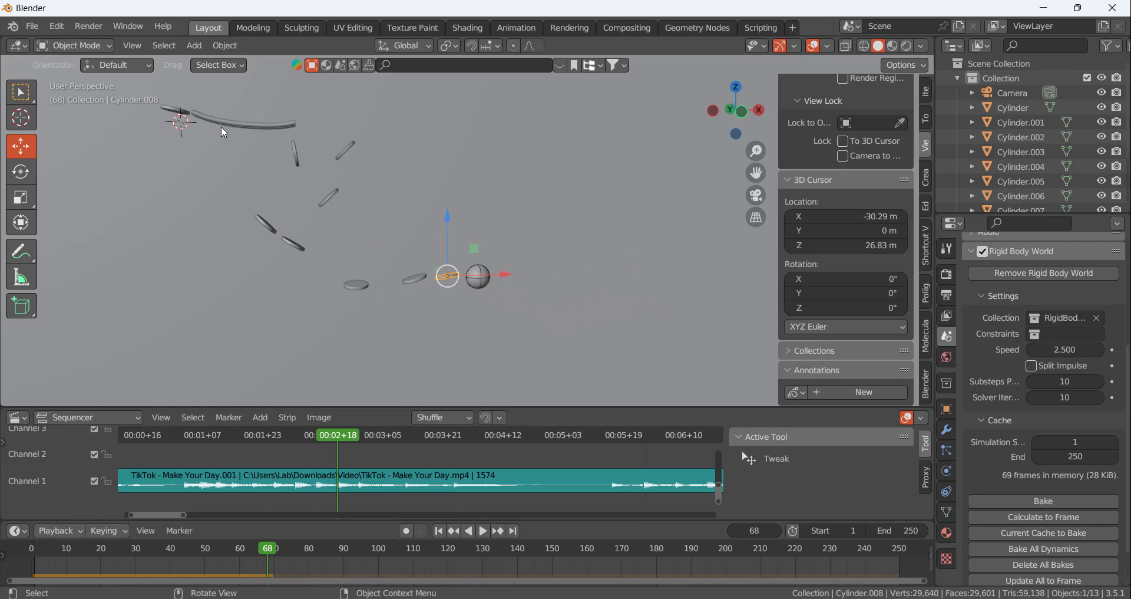
Duplicate the first disc at the start of the track and place the copy below the ball at frame 68
left_click(179, 110)
key("KP_1")
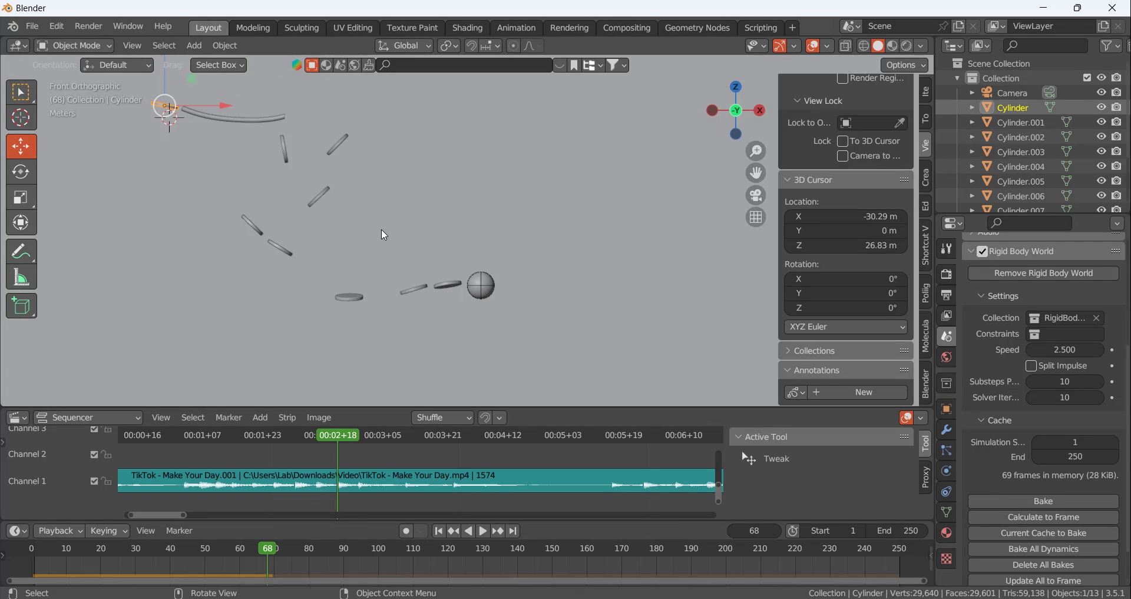
key("shift+d")
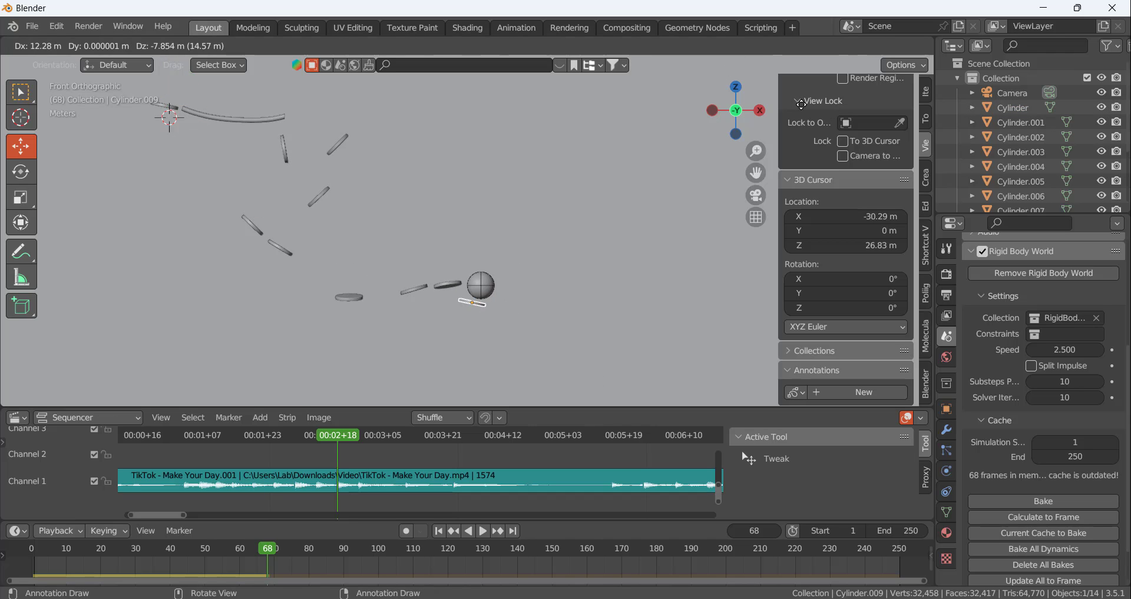
left_click(501, 313)
scroll(500, 318, "up", 4)
scroll(497, 318, "up", 2)
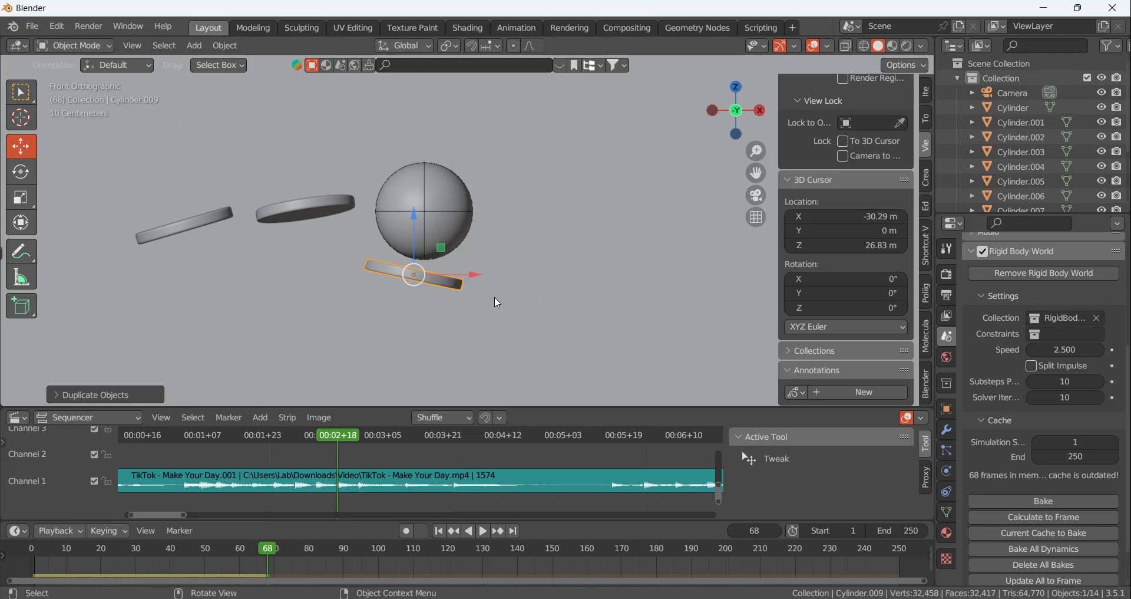
Rotate the new disc to roughly level in front view and move it along global Y to sit beneath the ball
key("r")
left_click(491, 275)
middle_click_drag(489, 224, 348, 248)
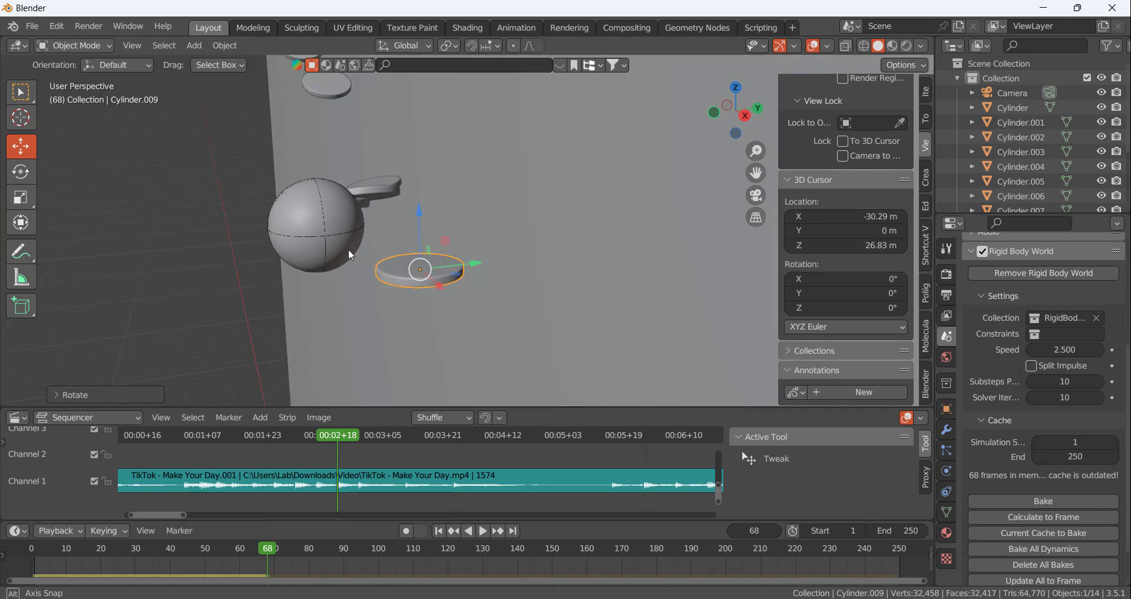
key("g")
key("y")
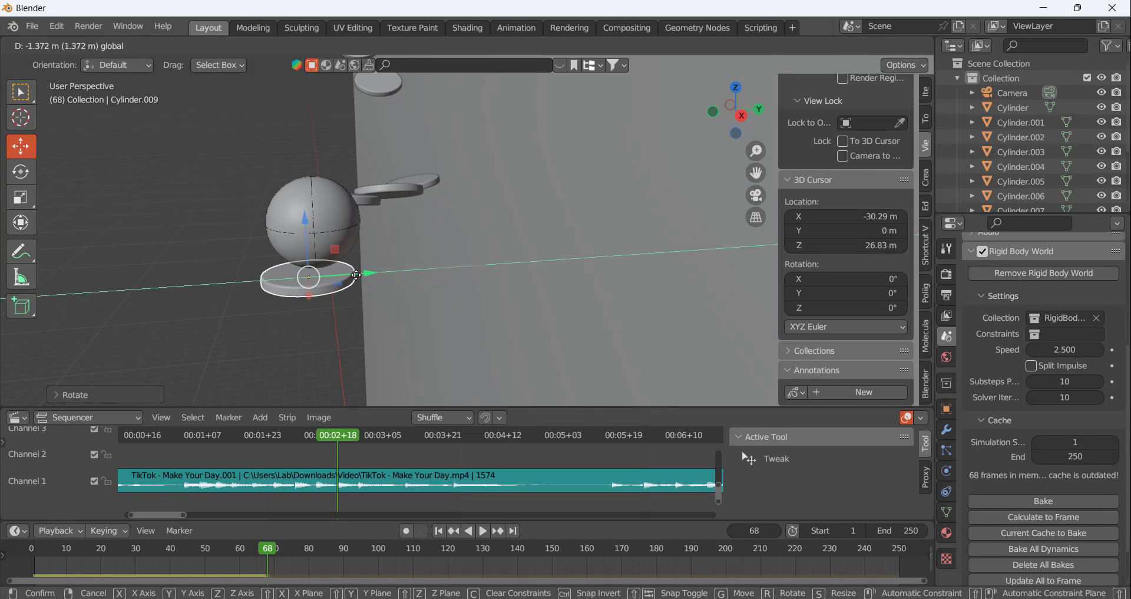
left_click(440, 295)
Tilt the disc about -12° around global X and position it against the ball's underside in front view
key("r")
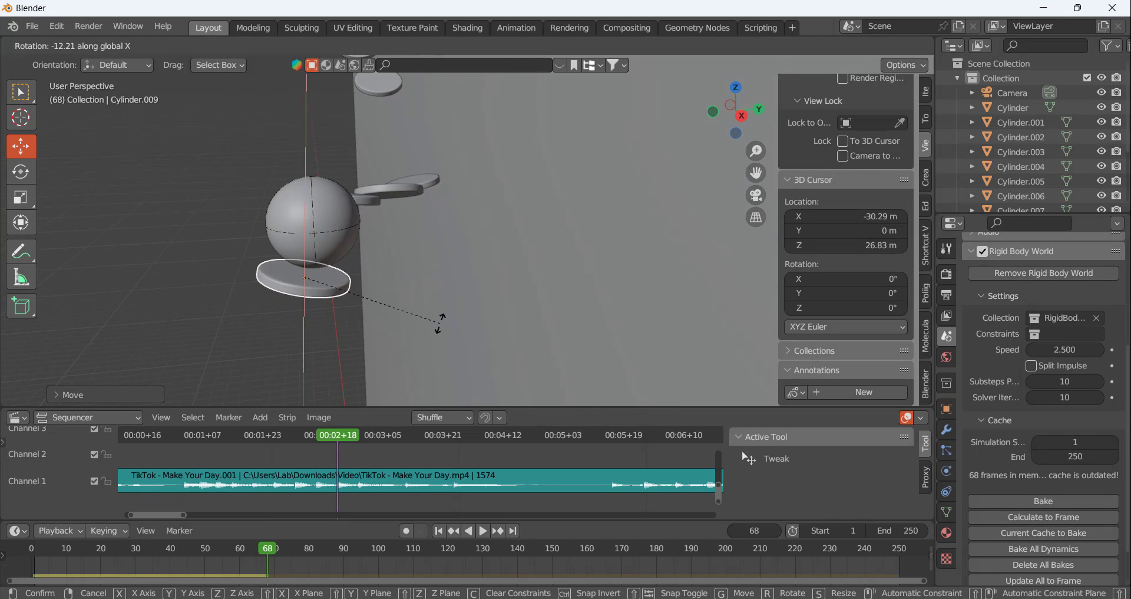
left_click(307, 277)
middle_click_drag(307, 277, 412, 251)
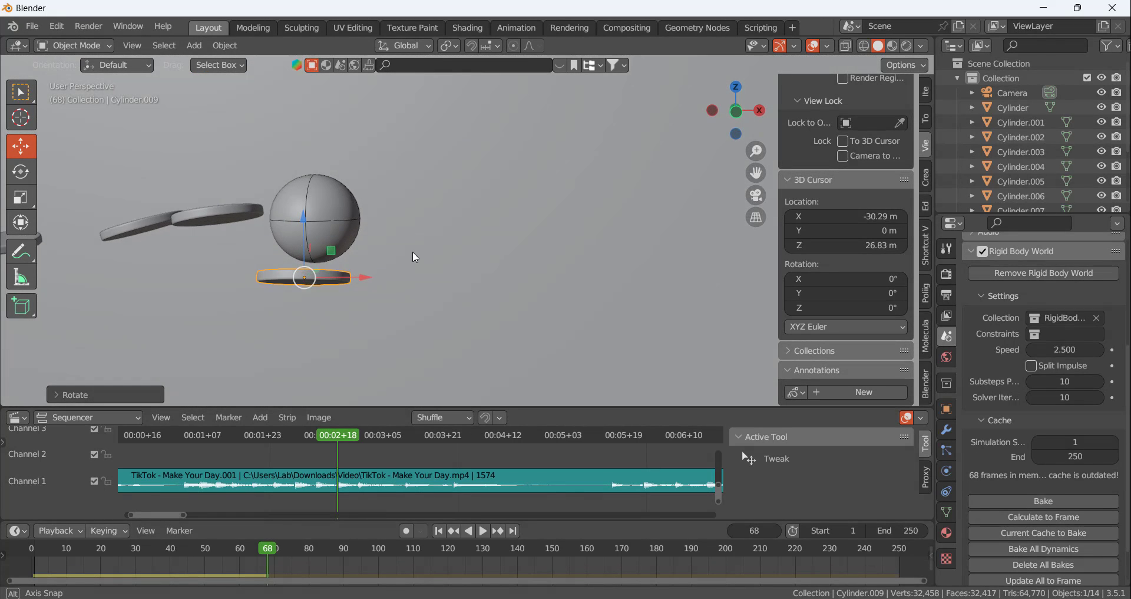
key("KP_1")
scroll(319, 300, "up", 2)
left_click_drag(328, 270, 350, 270)
left_click_drag(289, 211, 291, 212)
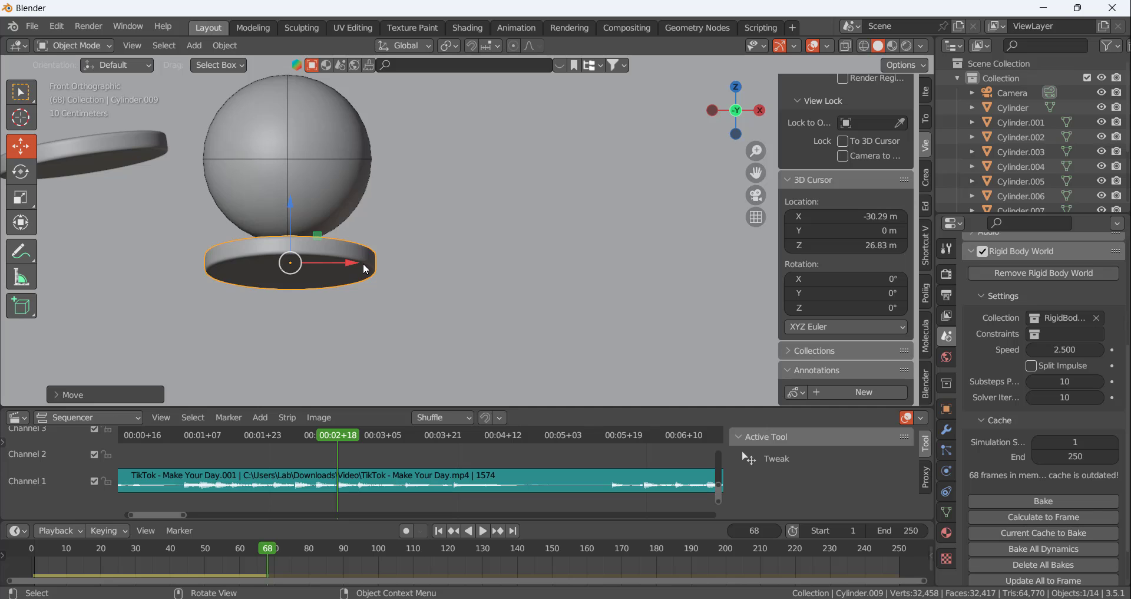
Fine-tune the disc's tilt around global X and by about 3° around global Y, positioning it against the ball's underside
middle_click_drag(366, 265, 228, 288)
key("r")
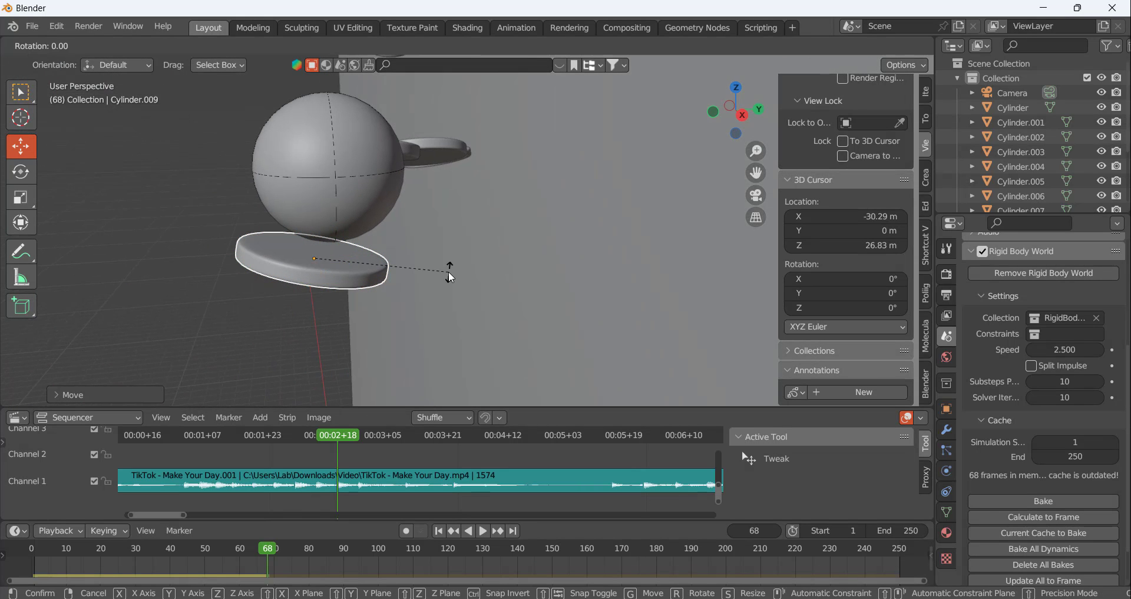
key("x")
left_click(442, 249)
middle_click_drag(303, 211, 486, 197)
left_click_drag(312, 200, 316, 185)
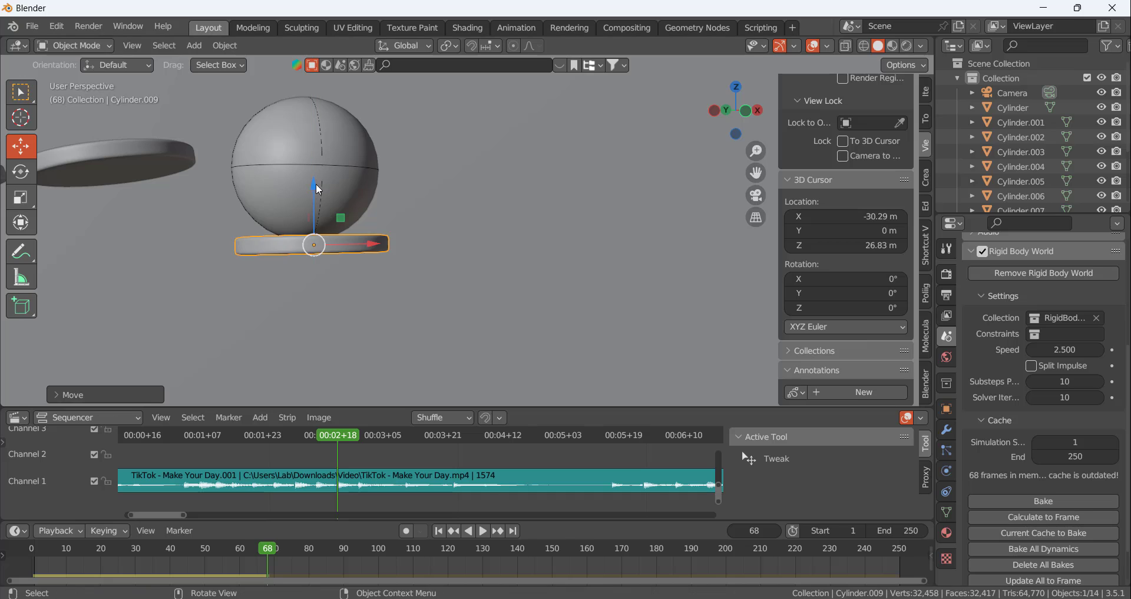
key("r")
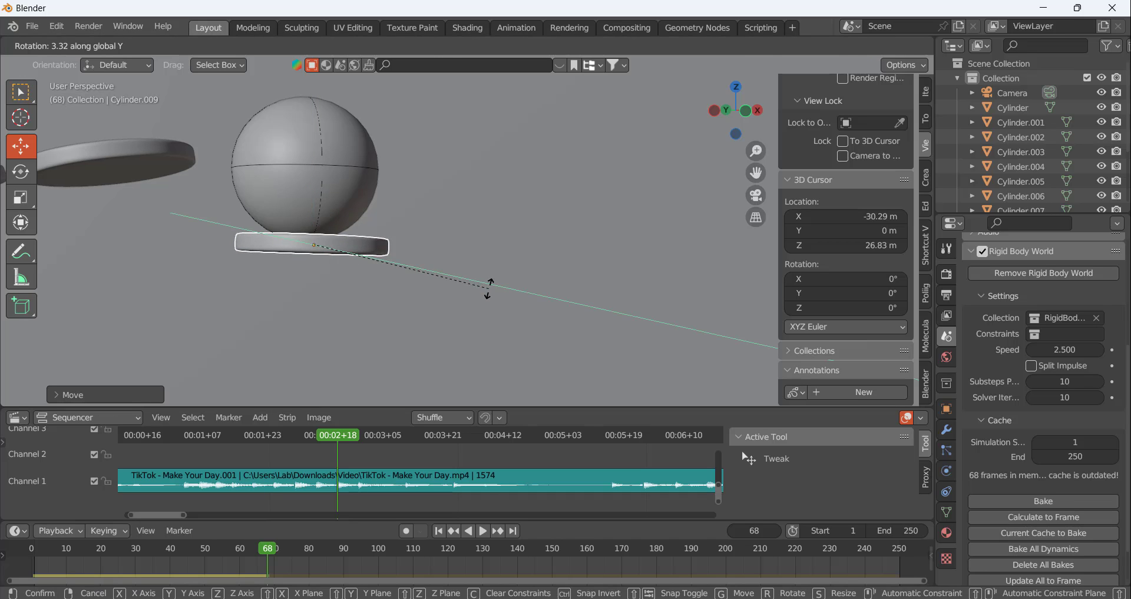
left_click(489, 284)
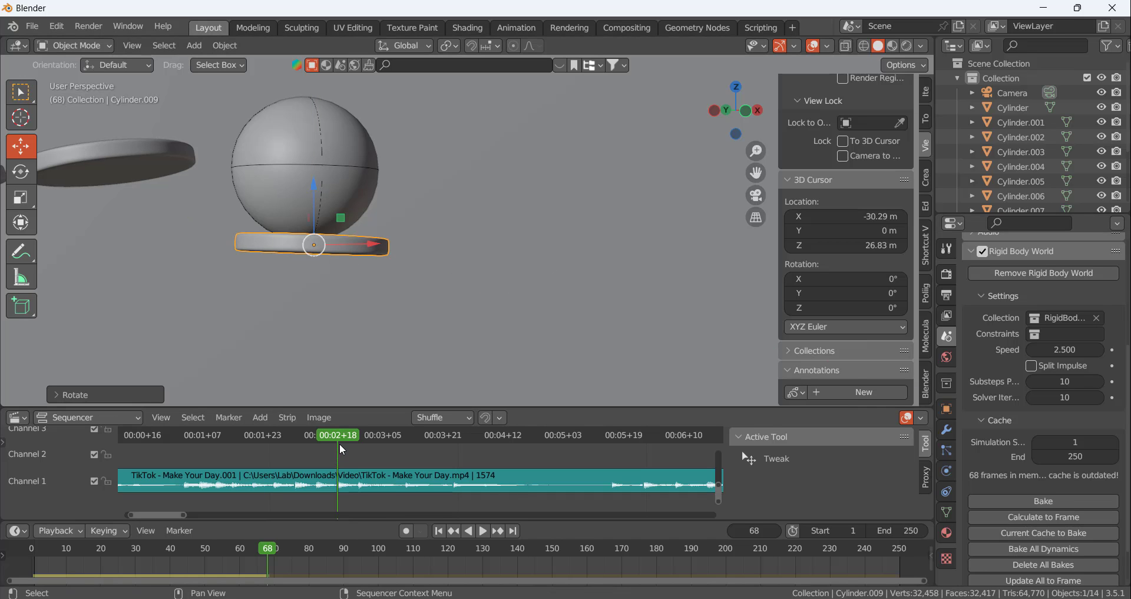
Calculate the rigid body cache to the beat at frame 73 and scrub back to frame 68 to review the bounce
left_click_drag(339, 443, 357, 440)
left_click(1050, 518)
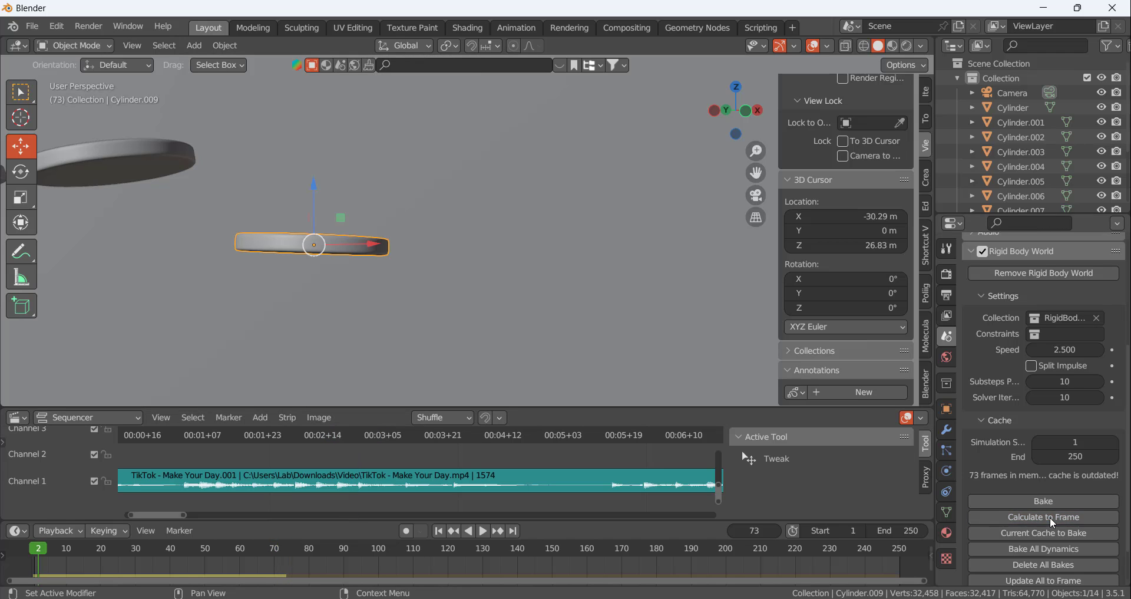
middle_click_drag(483, 301, 480, 324)
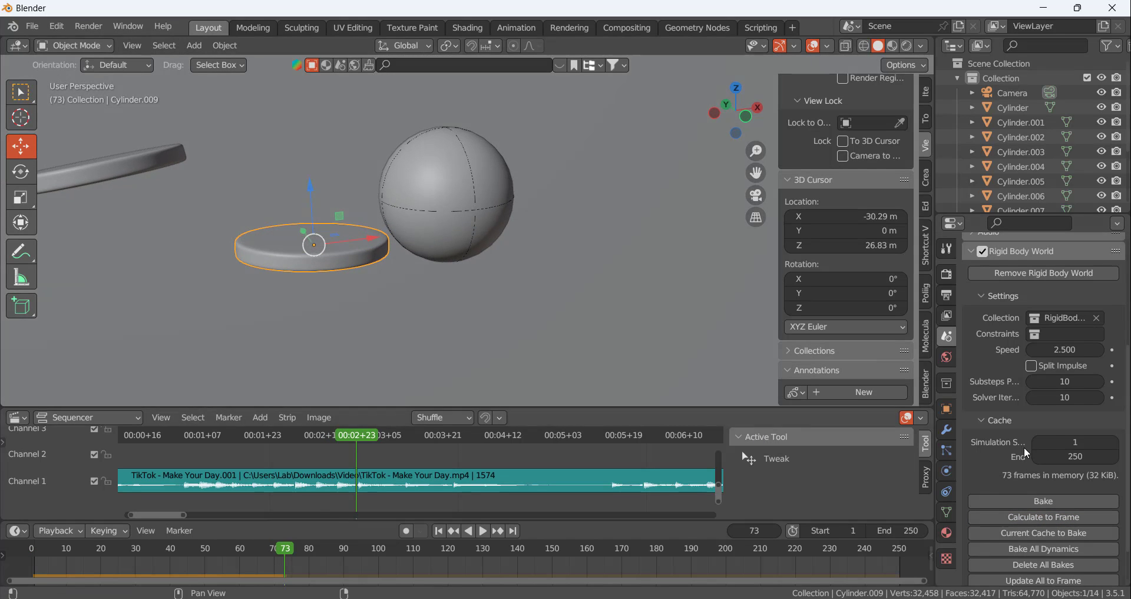
mouse_move(286, 547)
left_mouse_down()
mouse_move(218, 546)
mouse_move(290, 548)
mouse_move(266, 547)
left_mouse_up()
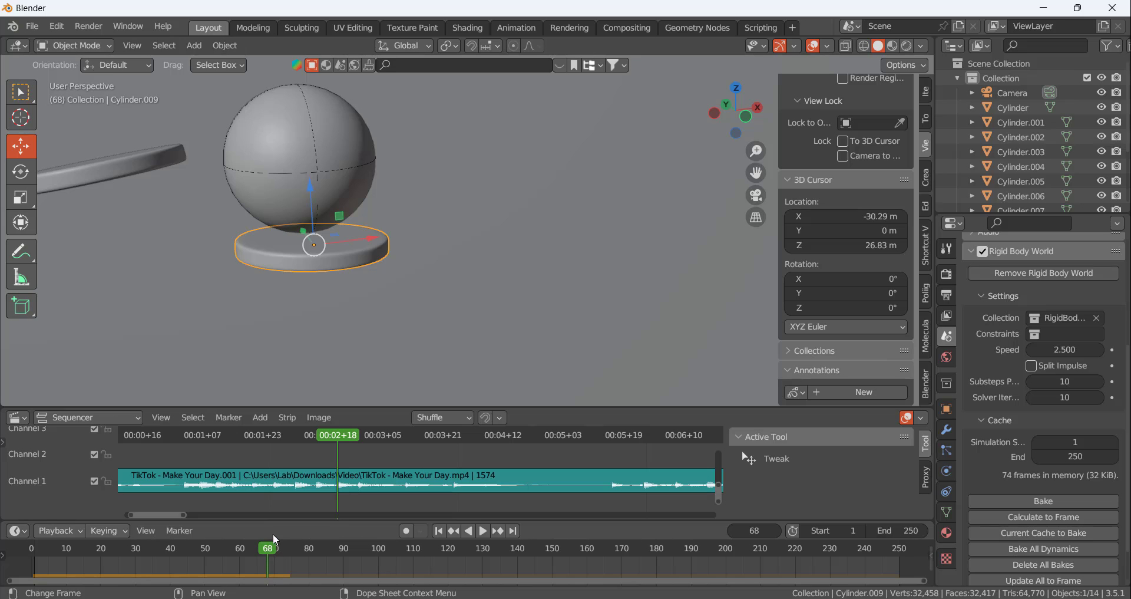
Set the disc's rigid body Bounciness to 0.813 and recalculate the rigid body cache to frame 73
left_click(947, 471)
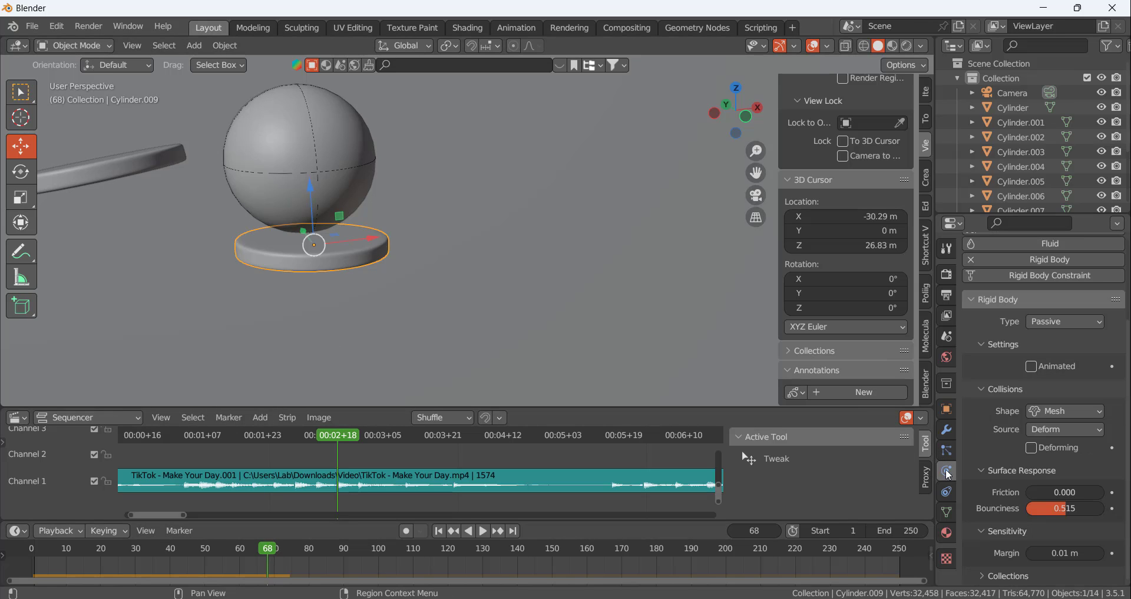
left_click_drag(1067, 513, 1090, 514)
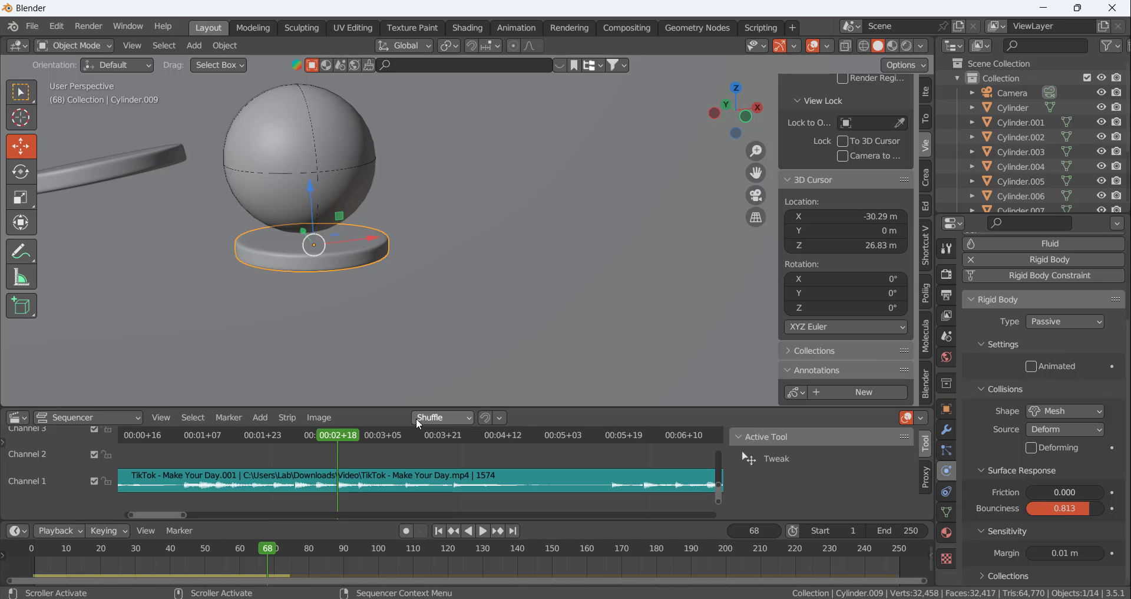
left_click_drag(331, 433, 358, 438)
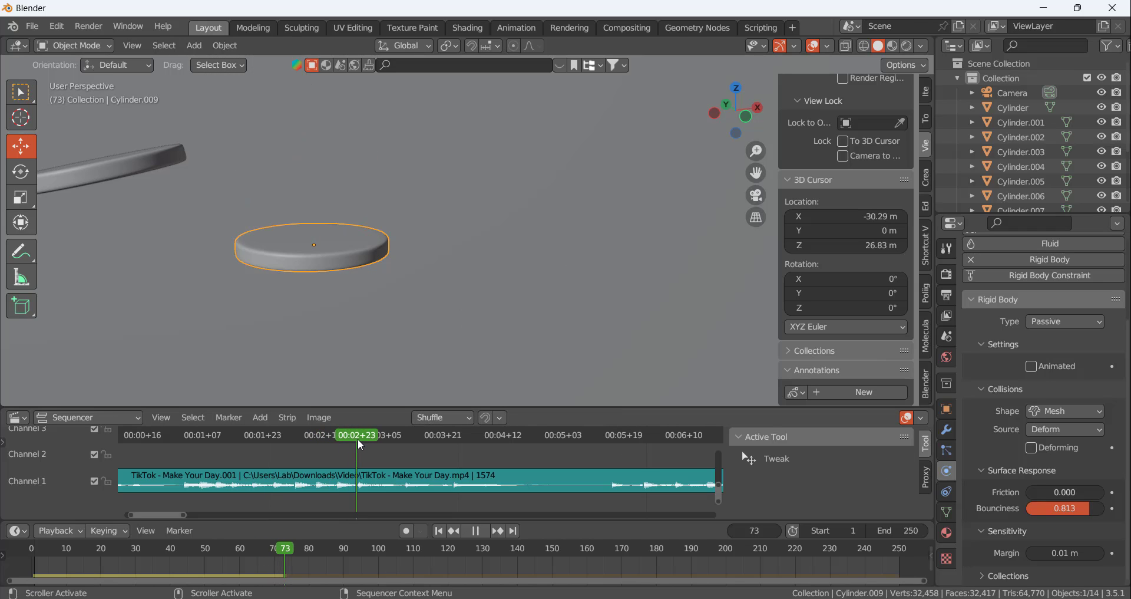
left_click(947, 335)
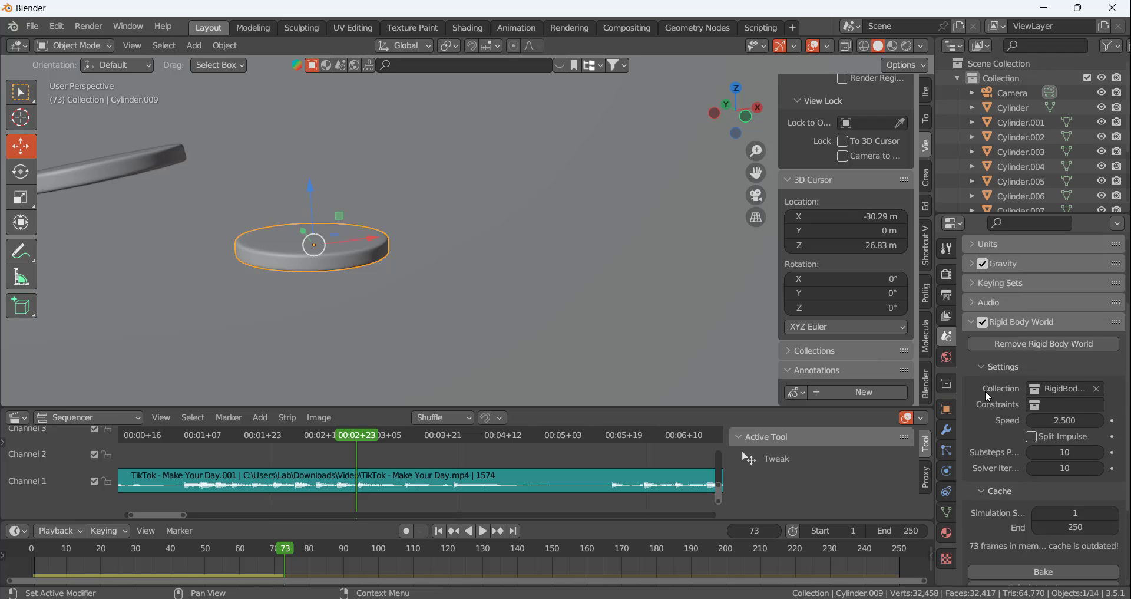
scroll(1001, 424, "down", 3)
left_click(1042, 520)
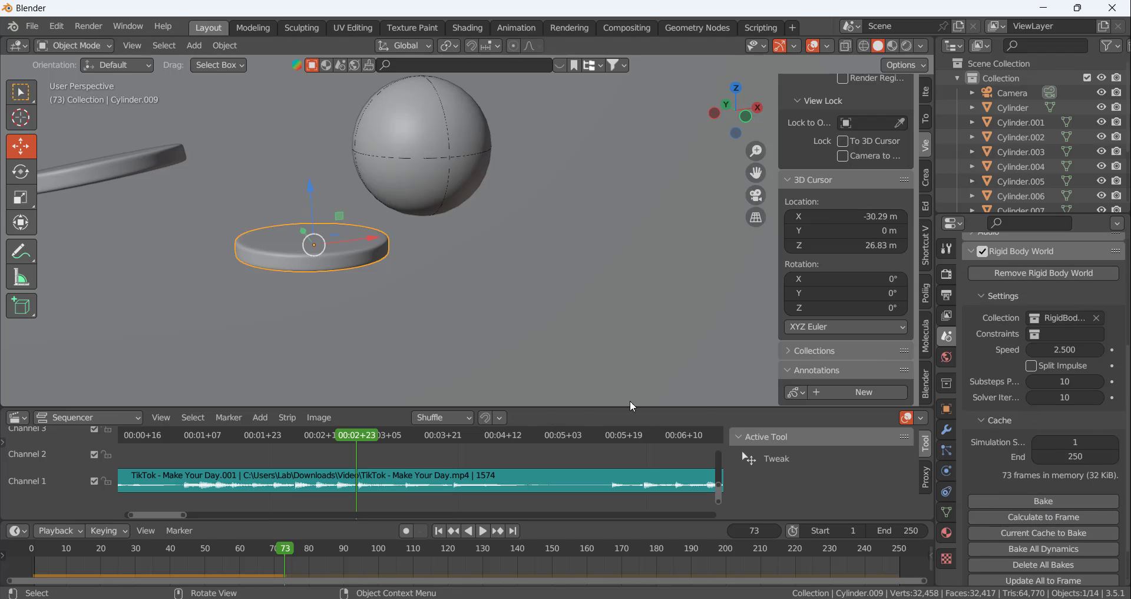
mouse_move(360, 439)
left_mouse_down()
mouse_move(256, 432)
mouse_move(366, 442)
mouse_move(305, 445)
mouse_move(356, 446)
left_mouse_up()
Duplicate the first disc at the start of the track and place the copy below the ball's frame 73 position, toward +X
middle_click_drag(430, 234, 406, 250)
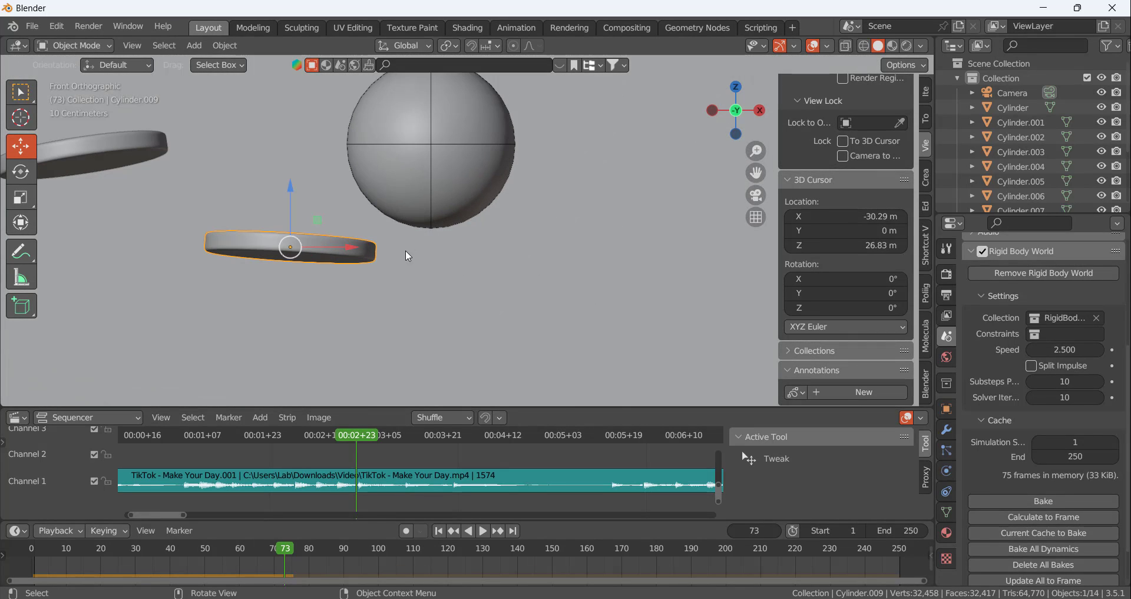
scroll(431, 230, "down", 10)
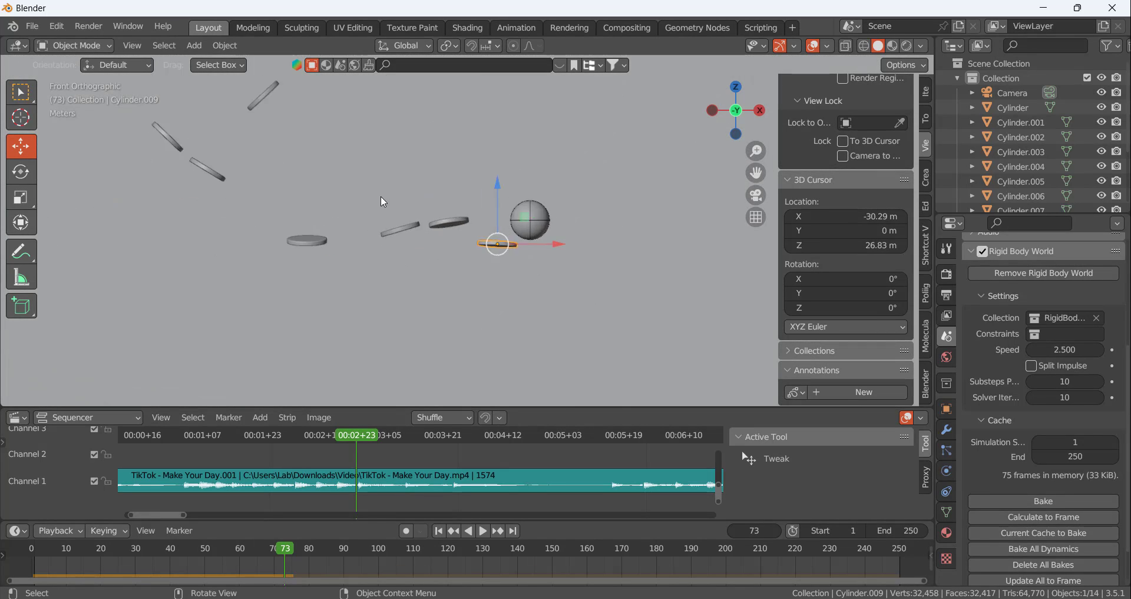
scroll(299, 140, "down", 2)
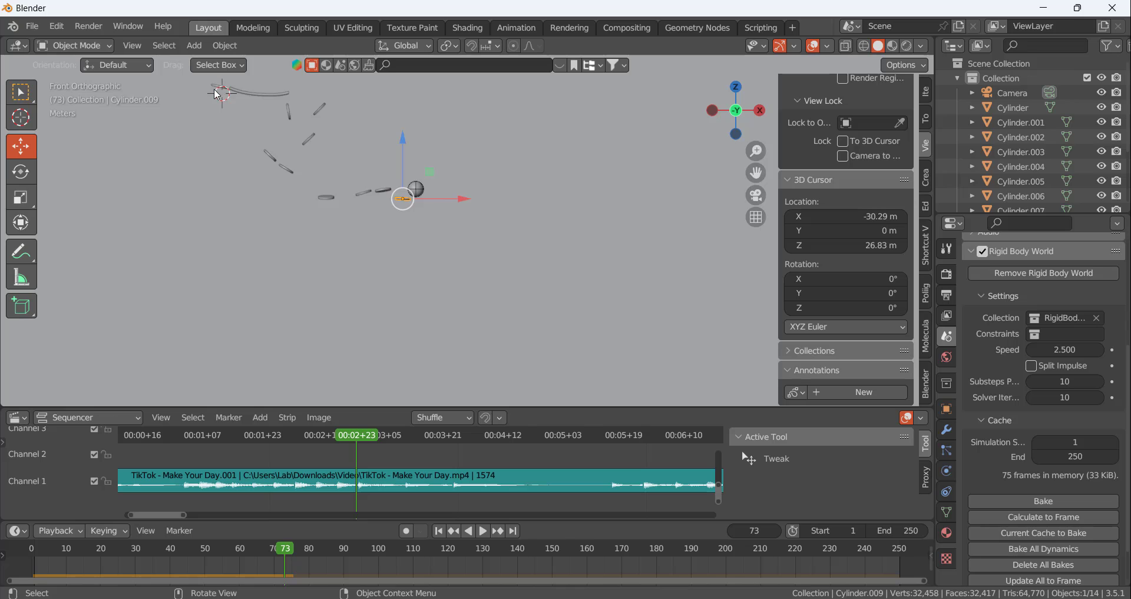
left_click(222, 89)
key("shift+d")
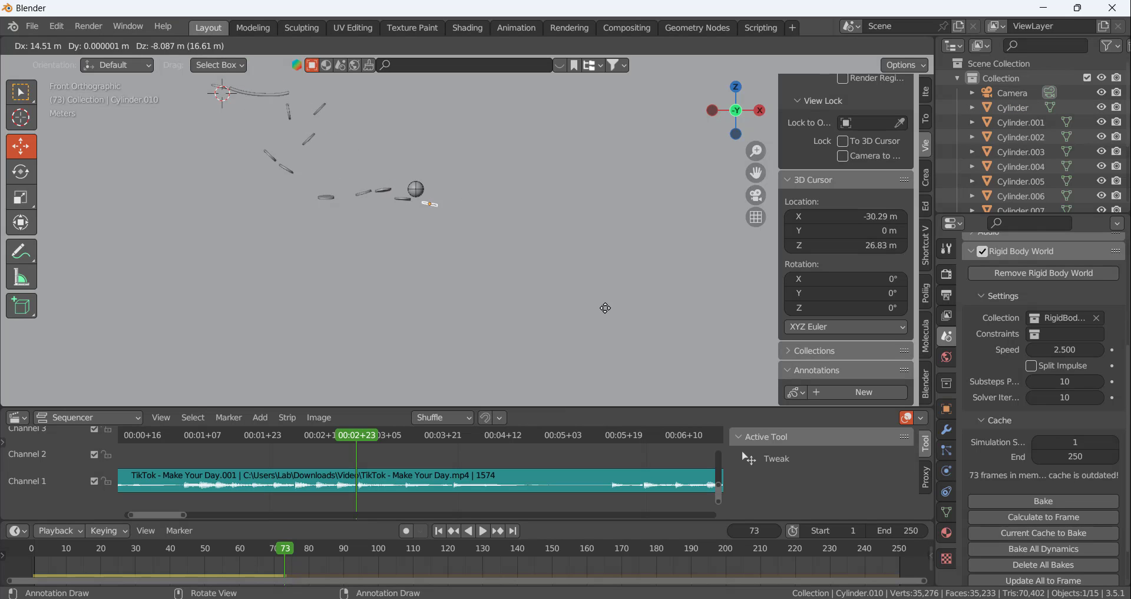
left_click(603, 309)
scroll(466, 218, "up", 7)
scroll(369, 166, "up", 2)
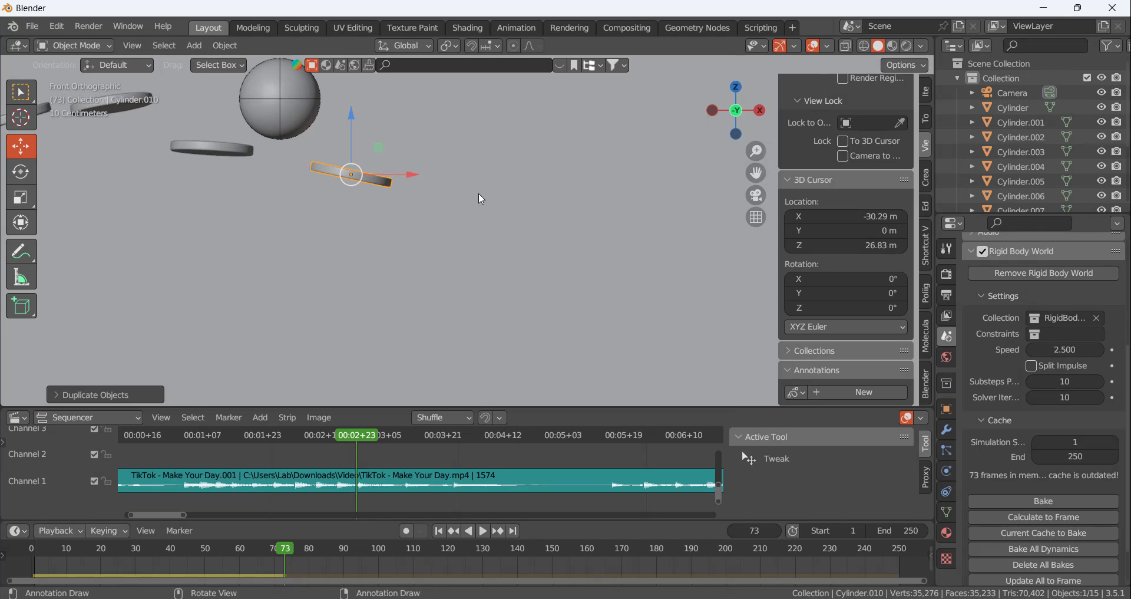
Rotate the copied disc level and move it up against the ball's underside at frame 73
key("r")
left_click(380, 173)
key("g")
left_click(328, 146)
scroll(229, 99, "up", 3)
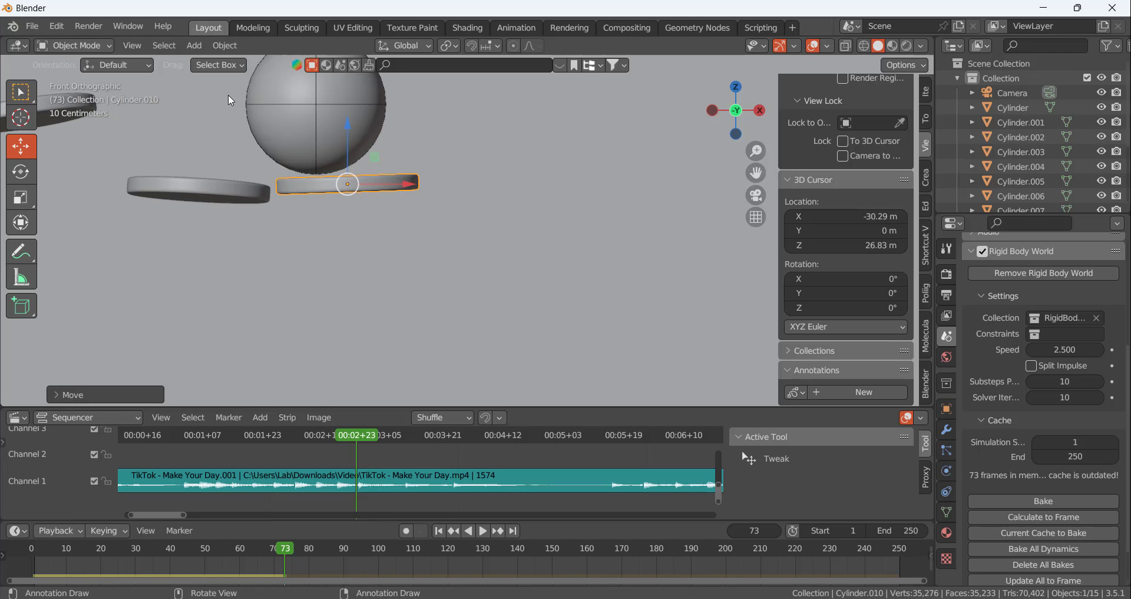
key("r")
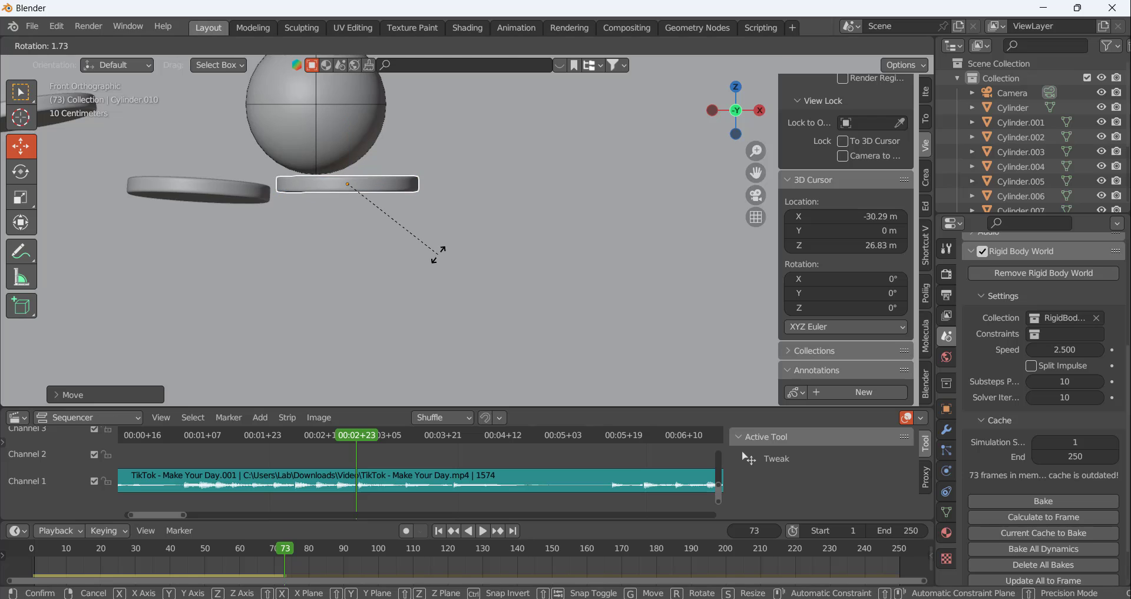
left_click(440, 252)
left_click_drag(389, 184, 384, 181)
left_click_drag(340, 142, 340, 138)
left_click_drag(400, 182, 394, 184)
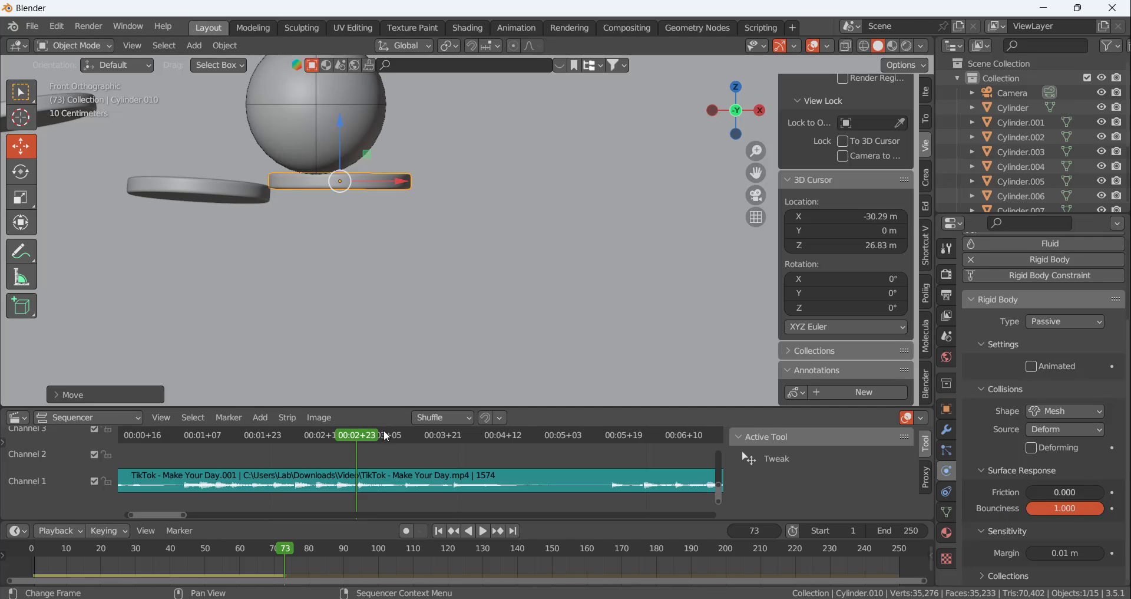
Calculate the rigid body cache to the waveform beat at frame 86 and play the simulation to check the bounce
mouse_move(384, 435)
left_mouse_down()
mouse_move(369, 433)
mouse_move(404, 439)
left_mouse_up()
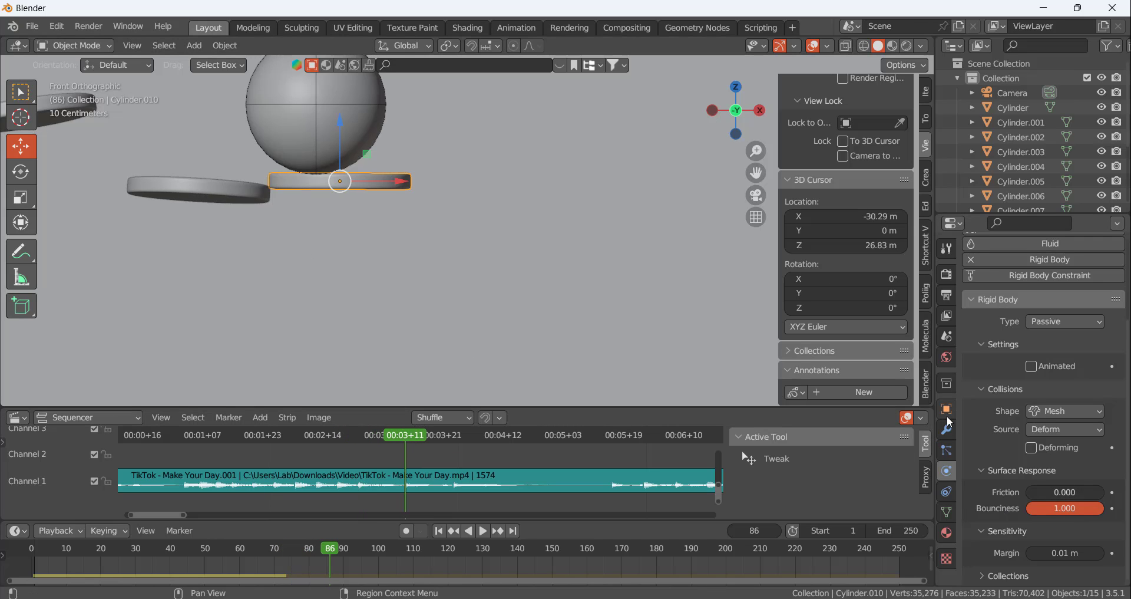
scroll(497, 480, "down", 6)
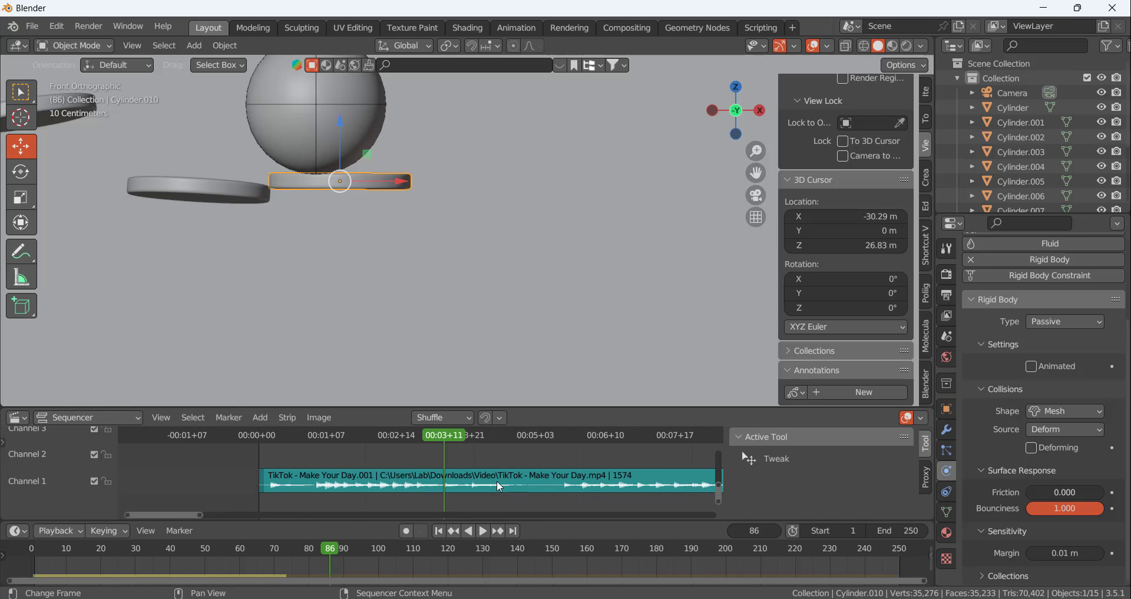
scroll(497, 479, "up", 3)
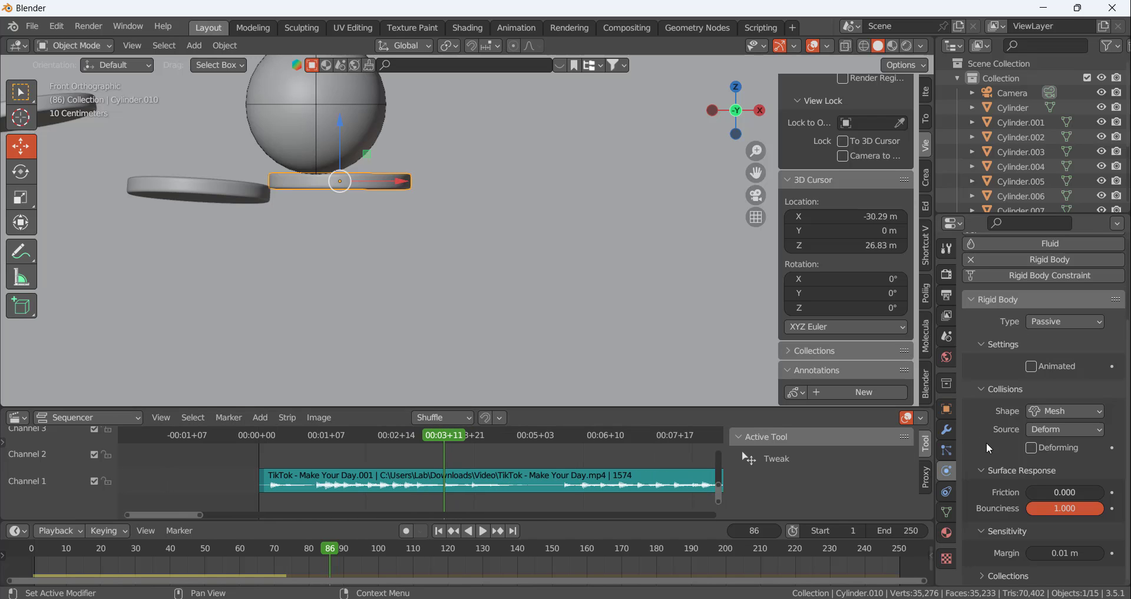
left_click(947, 334)
scroll(1042, 487, "down", 4)
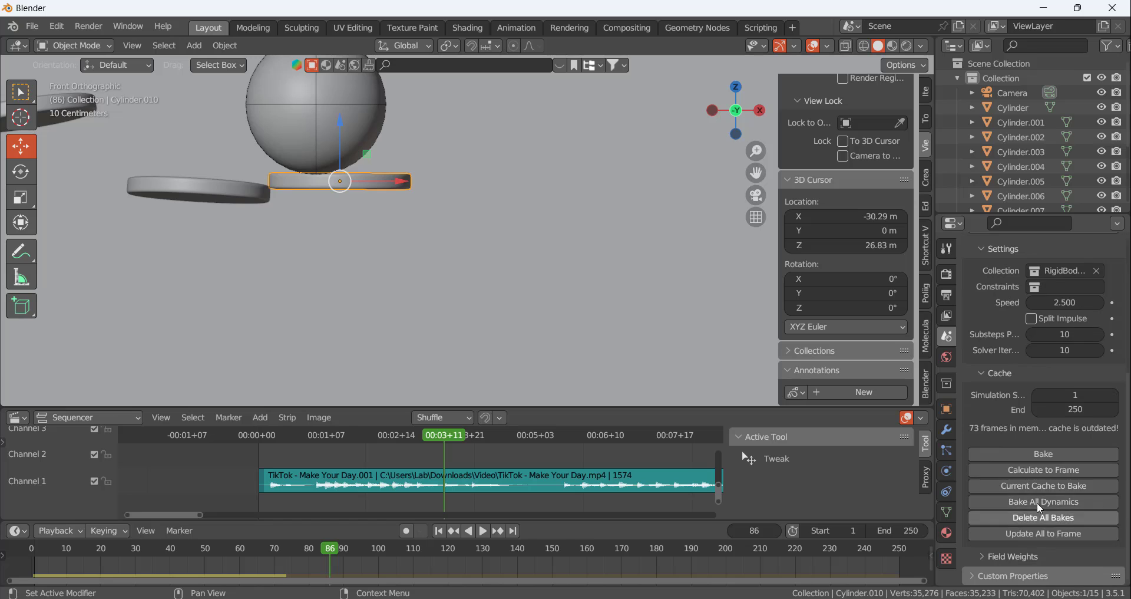
left_click(1025, 470)
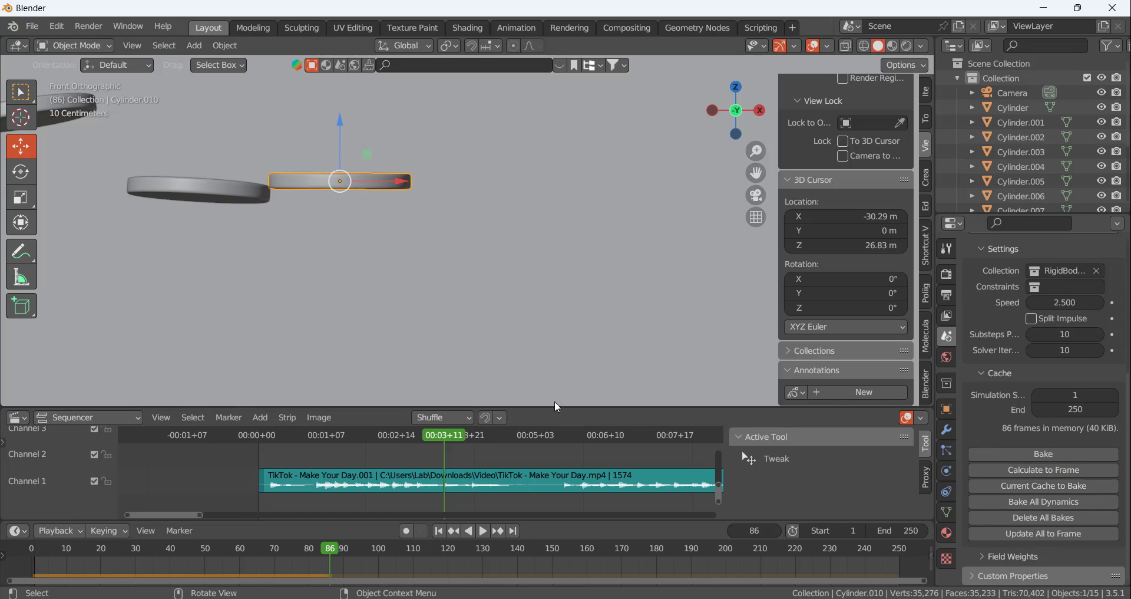
key("space")
Return to frame 73 and reposition the newest disc beneath the ball, checking its contact from several angles
left_click_drag(452, 433, 417, 435)
middle_click_drag(389, 199, 267, 232)
left_click_drag(422, 196, 237, 206)
middle_click_drag(238, 206, 320, 217)
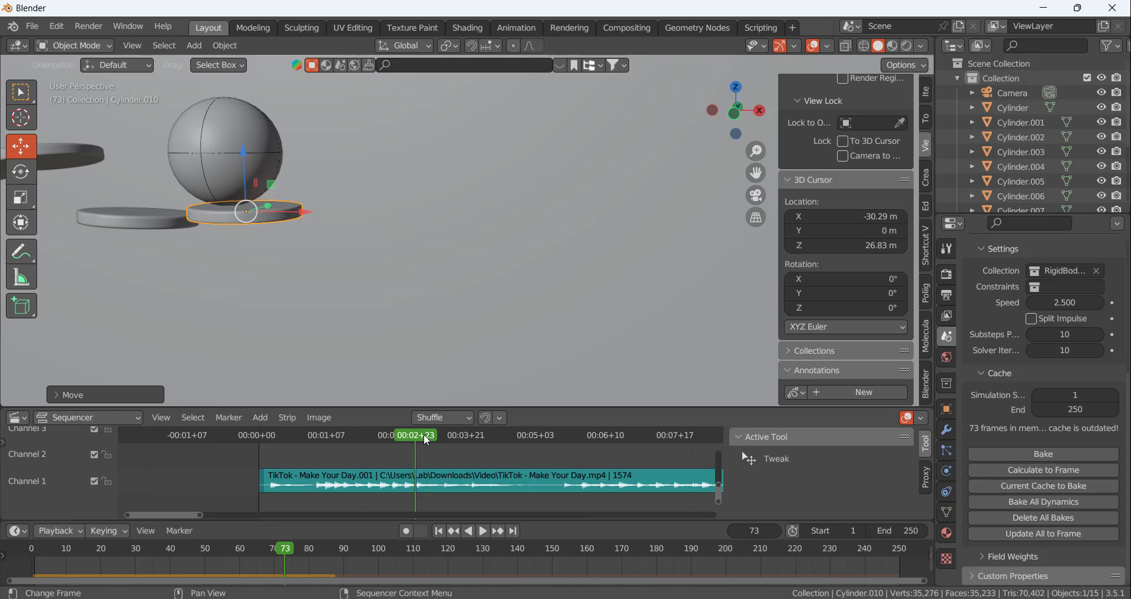
Recalculate the rigid body cache to frame 86 and scrub back to frame 75 to examine how the ball leaves the disc
left_click_drag(425, 435, 443, 434)
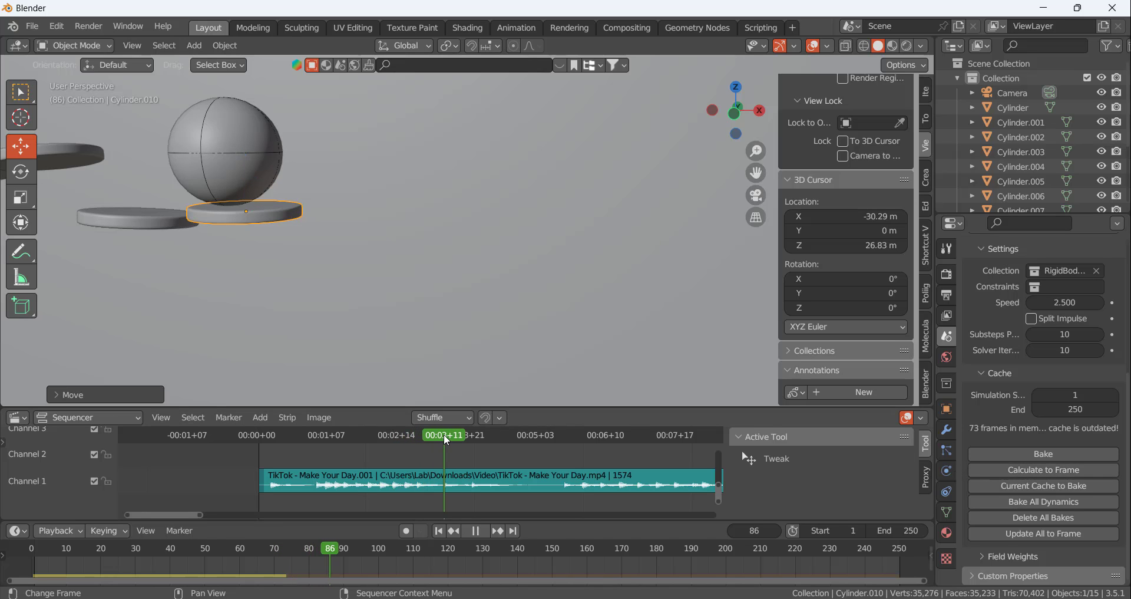
left_click(1028, 469)
left_click_drag(446, 437, 423, 435)
middle_click_drag(285, 230, 322, 218)
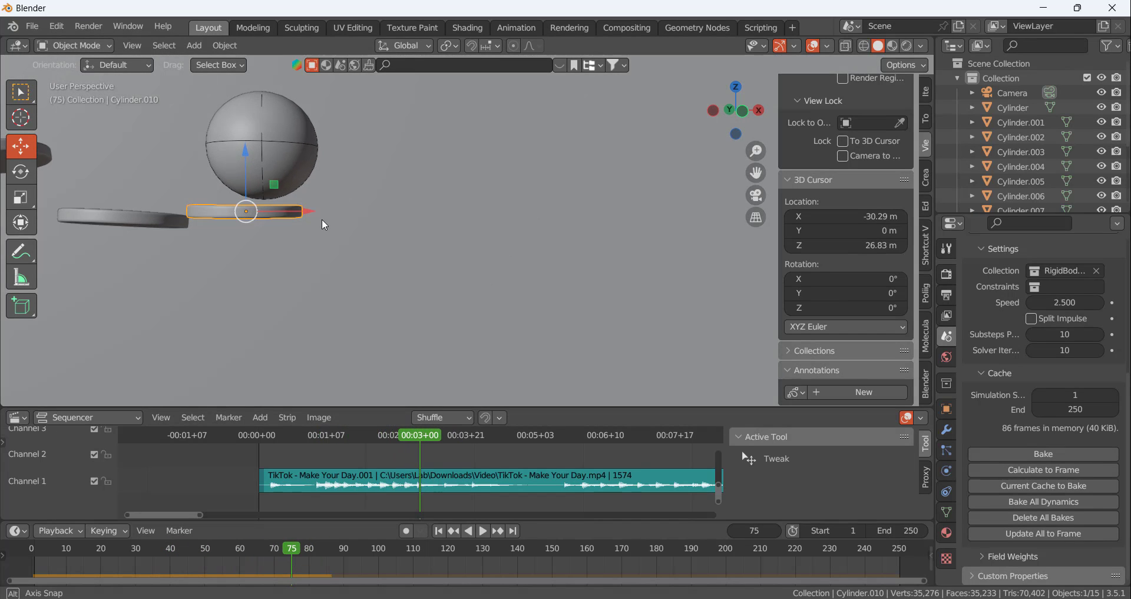
Return to frame 73, tilt the newest disc about 10° around the Y axis and shift it beneath the ball
mouse_move(427, 436)
left_mouse_down()
mouse_move(398, 438)
mouse_move(415, 436)
left_mouse_up()
scroll(228, 185, "up", 2)
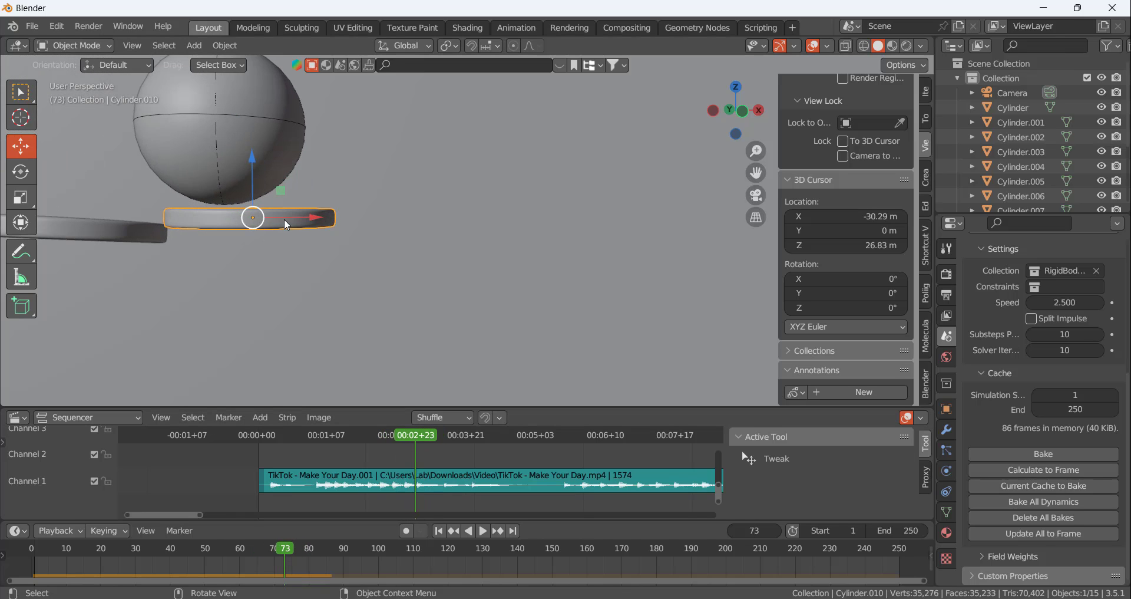
key("r")
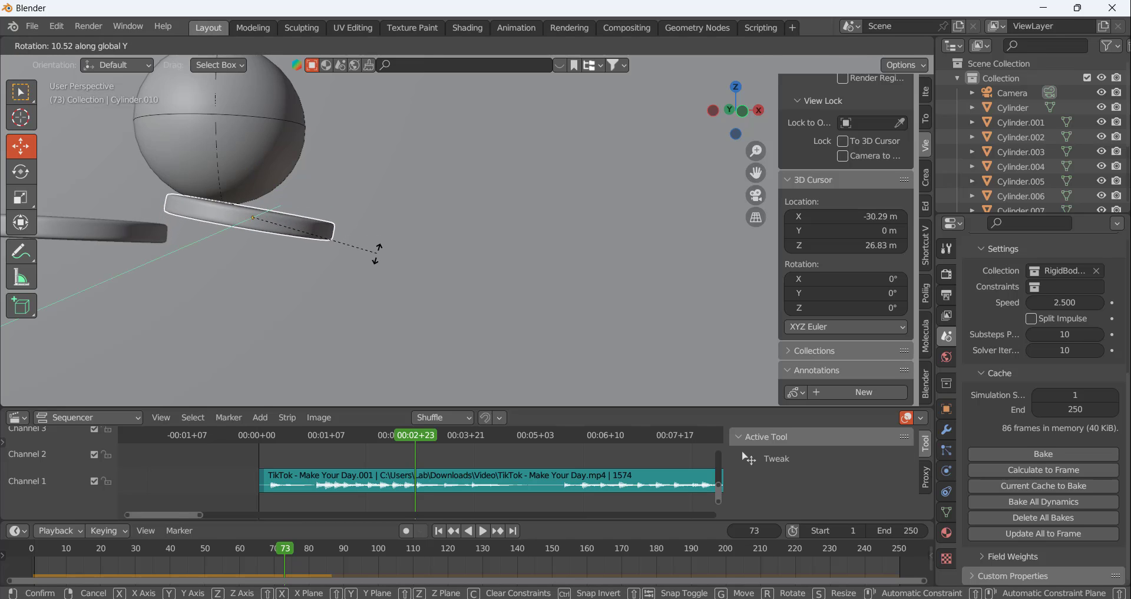
left_click(379, 246)
left_click_drag(265, 227, 233, 218)
Compare the rigid body bounciness settings of the previous disc and the newest disc
left_click(146, 237)
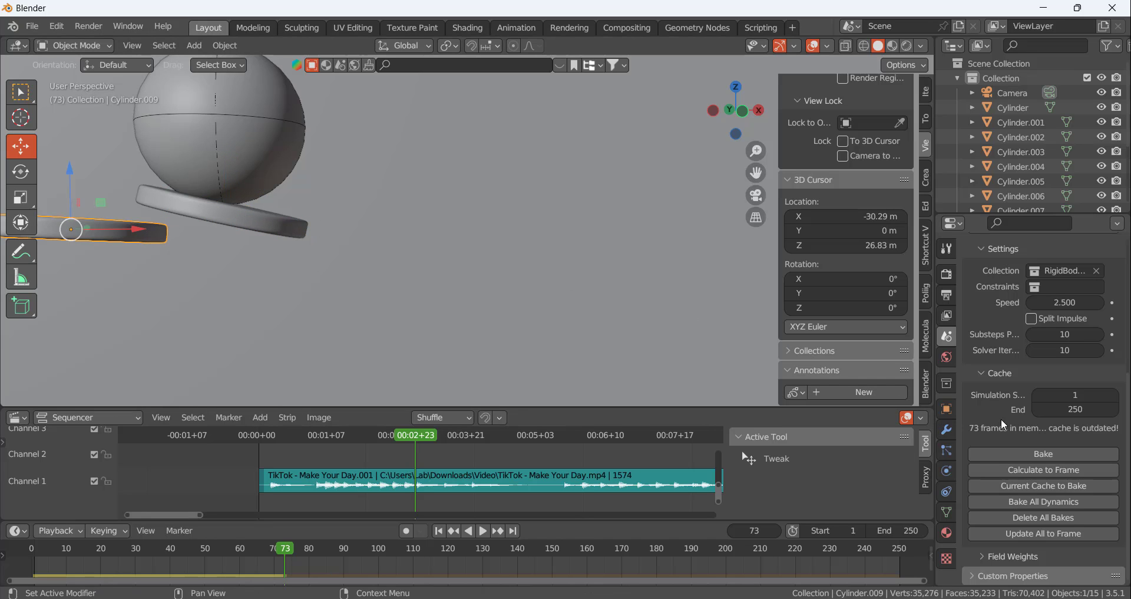
left_click(945, 449)
left_click(947, 470)
scroll(979, 500, "down", 5)
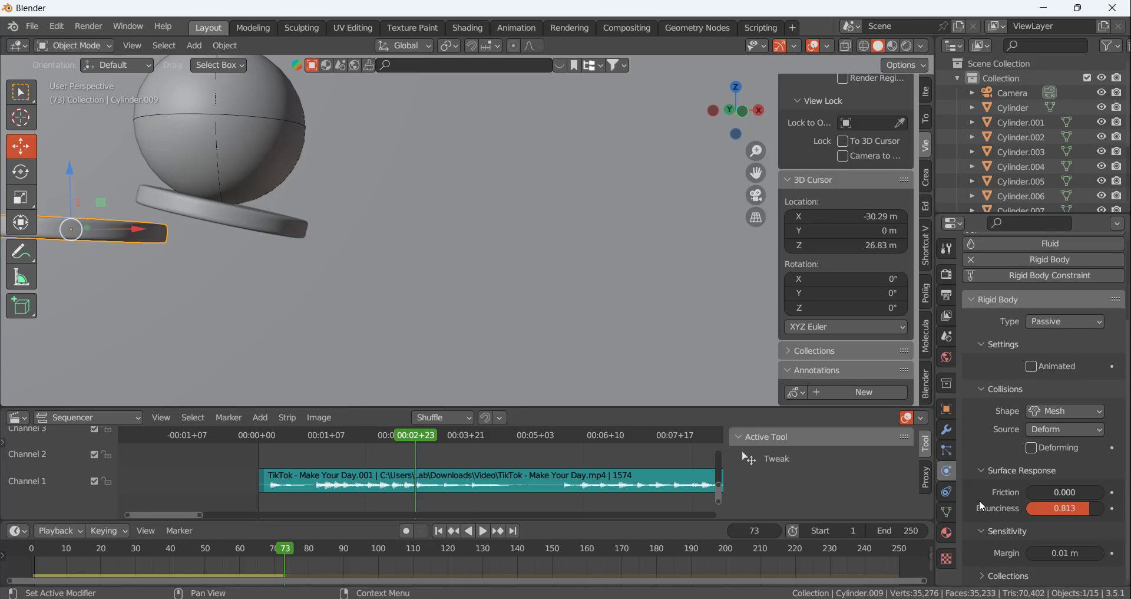
left_click(289, 218)
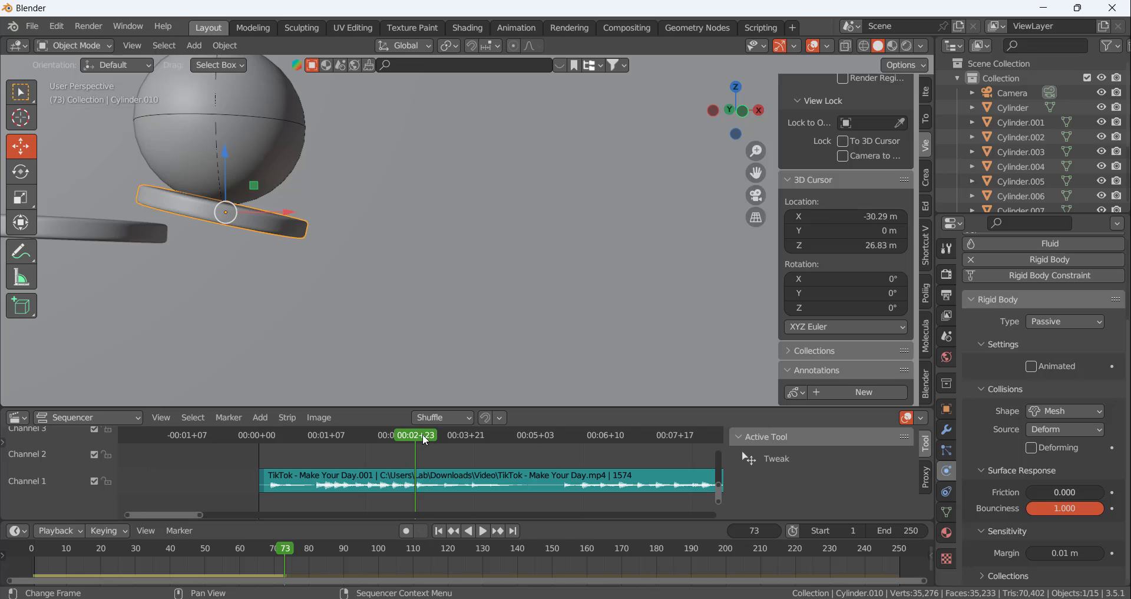
Calculate the rigid body cache to the beat at frame 86 and scrub back to frame 71 to examine the bounce
left_click_drag(423, 434, 444, 436)
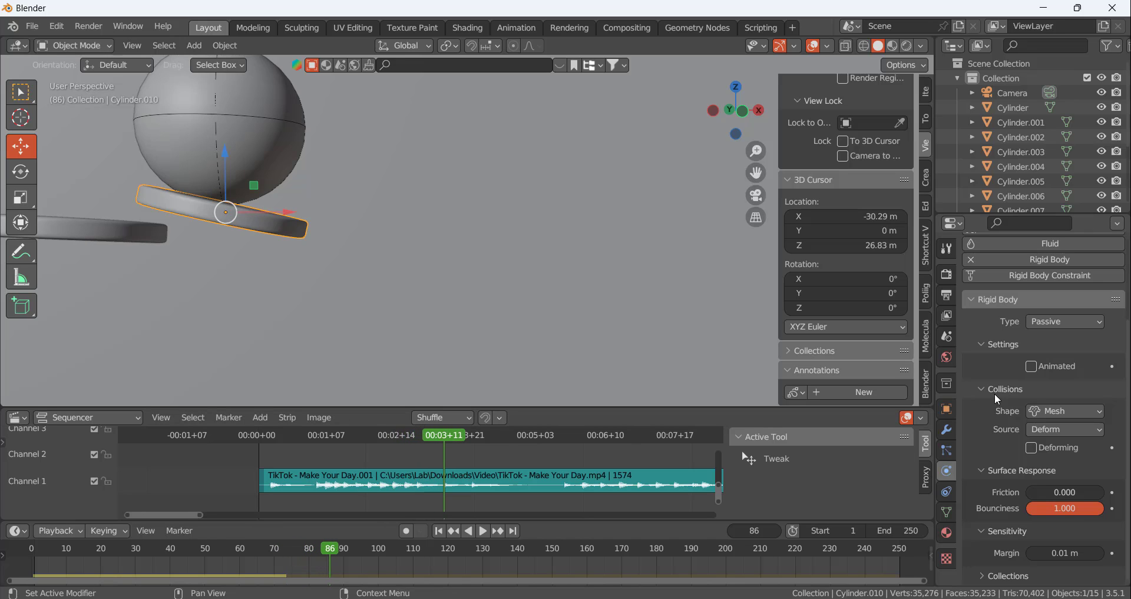
left_click(947, 336)
scroll(1024, 460, "down", 3)
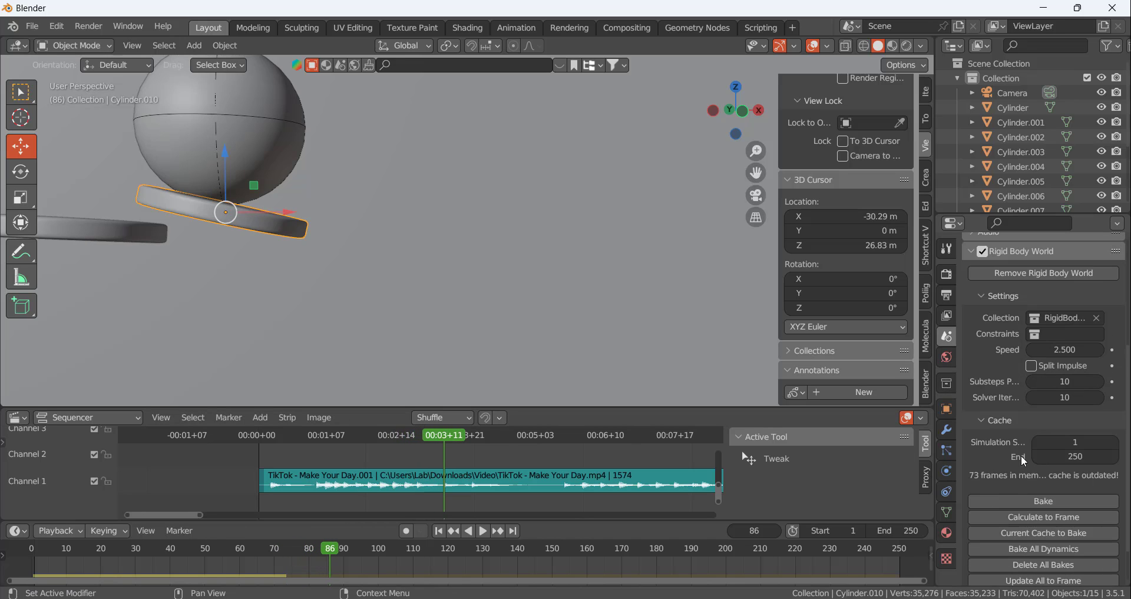
left_click(1036, 520)
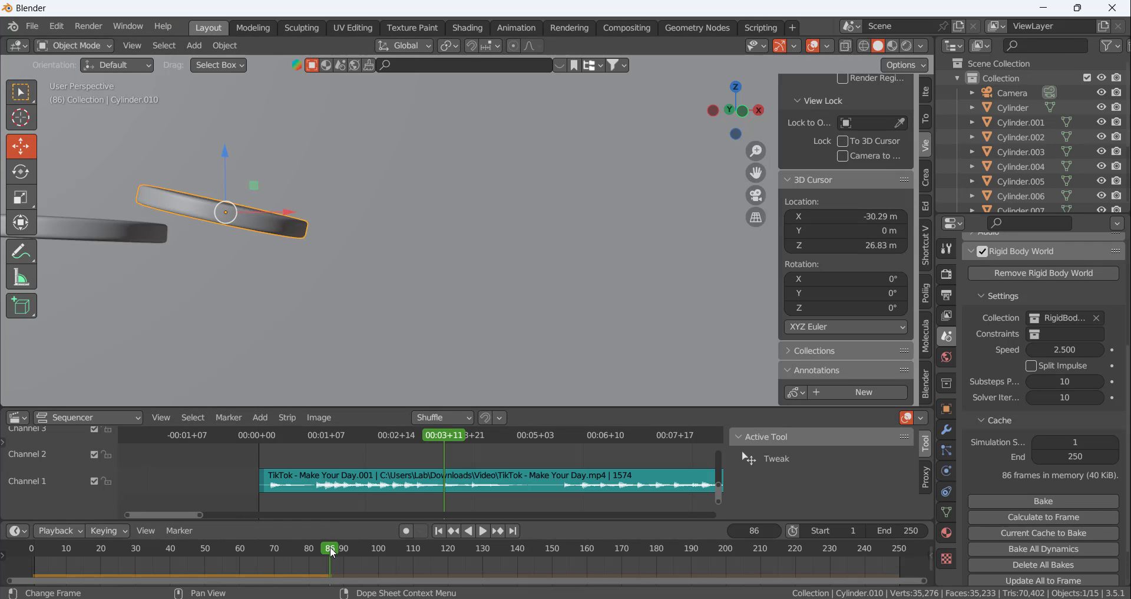
left_click_drag(333, 552, 277, 551)
scroll(385, 243, "down", 4)
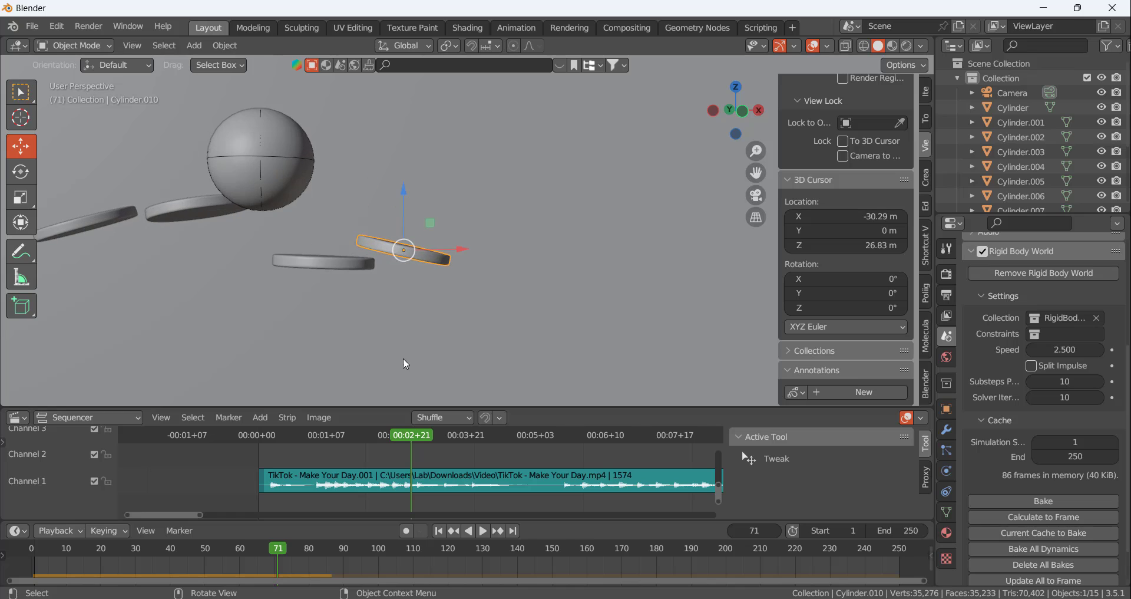
At frame 68, move the newest disc away from the ball along X and recalculate the rigid body cache to frame 74
mouse_move(410, 434)
left_mouse_down()
mouse_move(373, 435)
mouse_move(418, 437)
mouse_move(404, 437)
left_mouse_up()
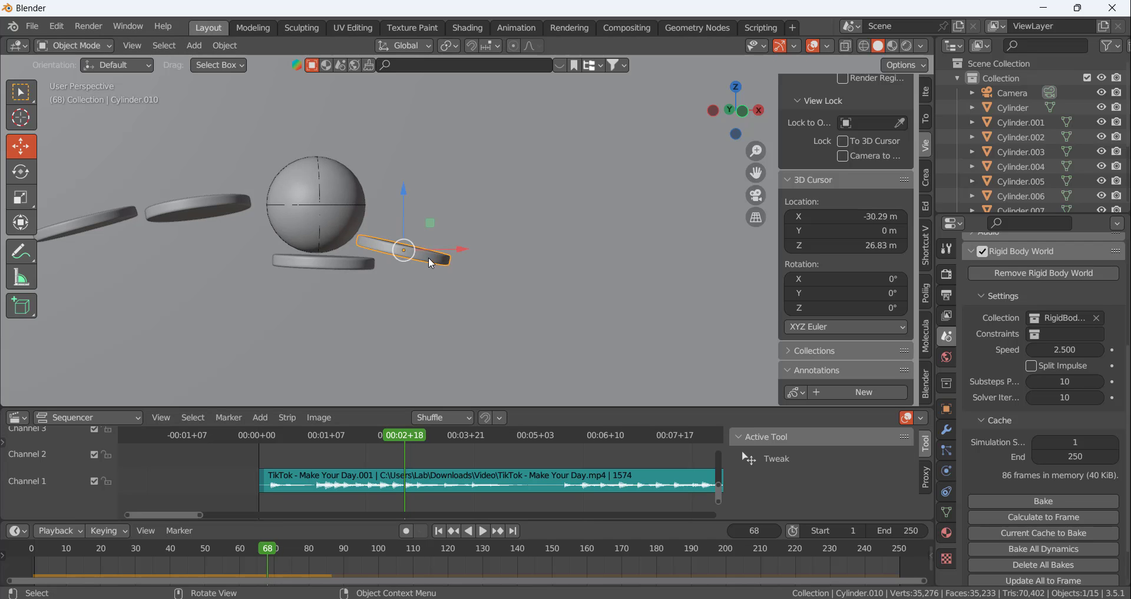
left_click_drag(470, 247, 502, 251)
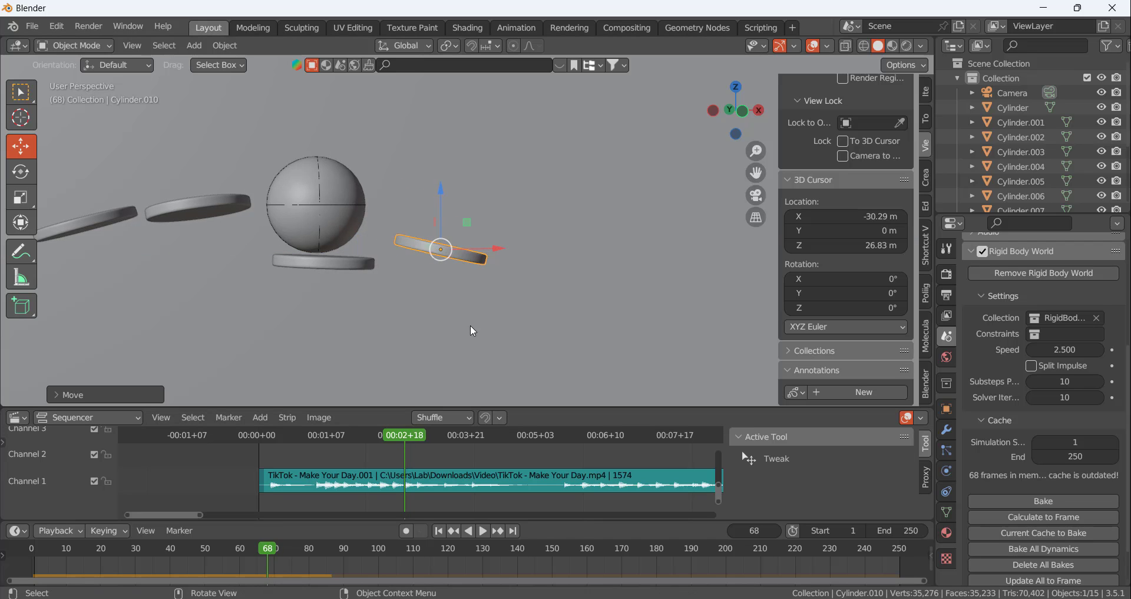
left_click_drag(412, 437, 418, 436)
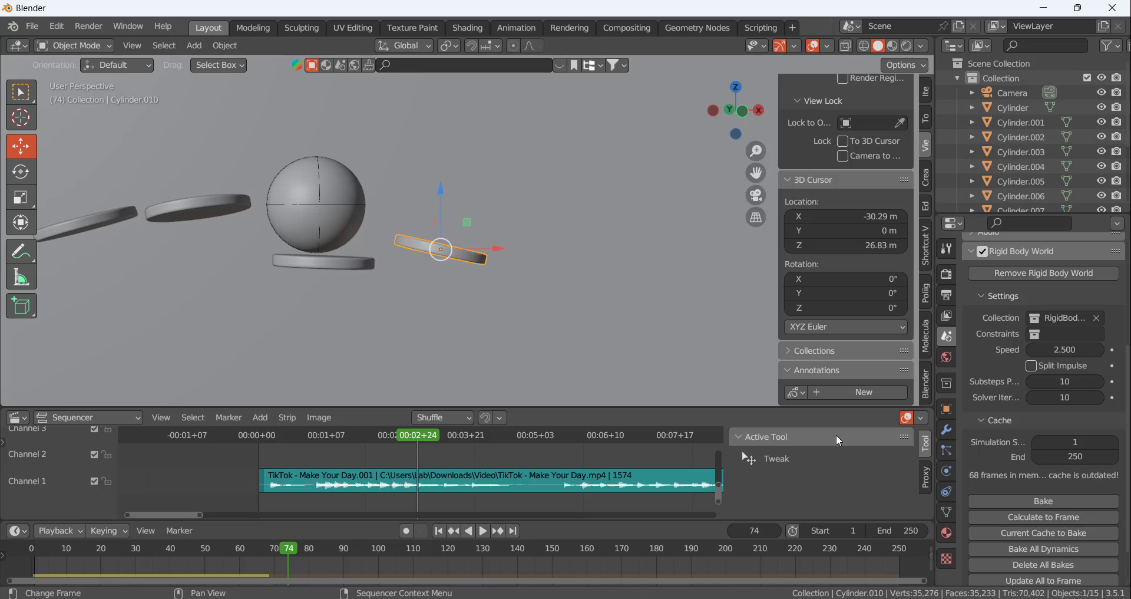
left_click(1013, 517)
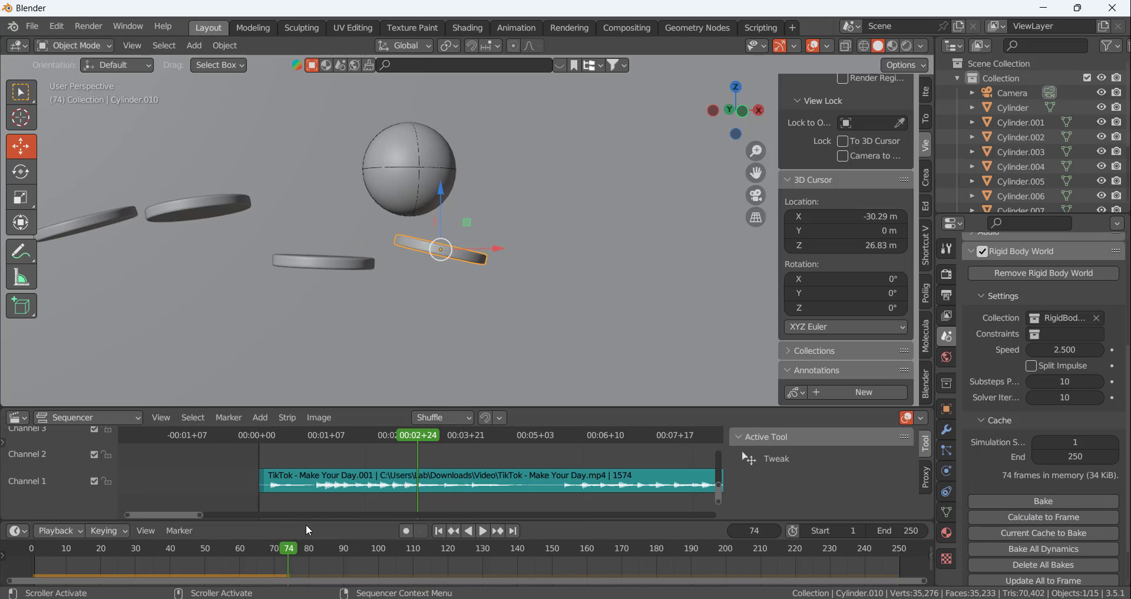
Go to frame 77 and adjust the newest disc along X and Z to meet the ball's underside, checking from the side
mouse_move(289, 548)
left_mouse_down()
mouse_move(224, 553)
mouse_move(330, 556)
mouse_move(267, 557)
mouse_move(299, 557)
left_mouse_up()
middle_click_drag(356, 301, 214, 296)
left_click_drag(494, 257, 485, 250)
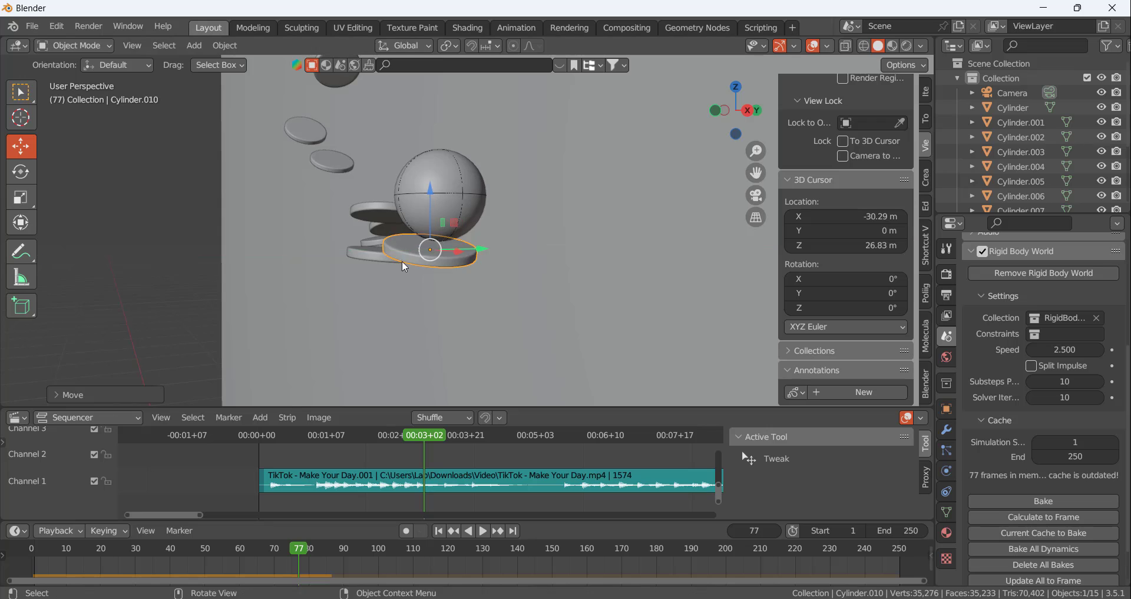
middle_click_drag(401, 261, 520, 267)
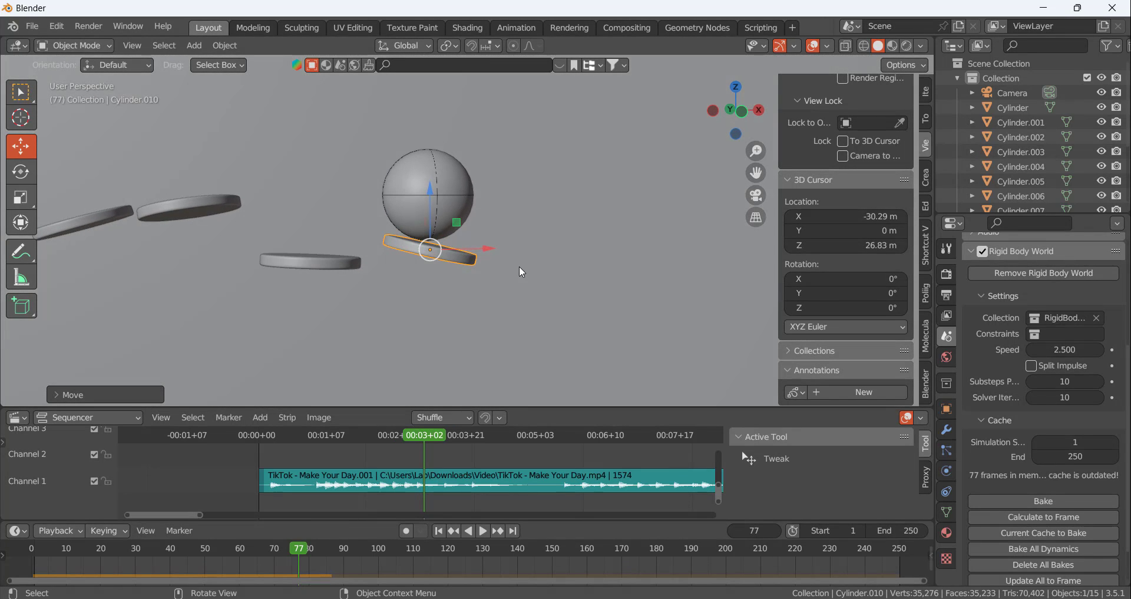
left_click_drag(482, 245, 473, 247)
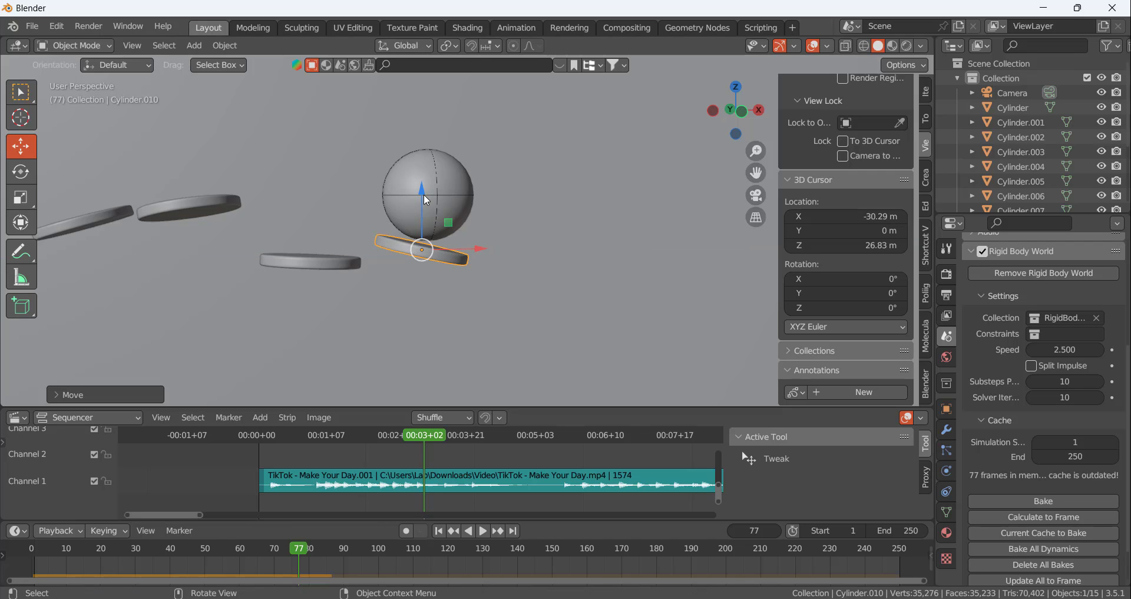
left_click_drag(425, 196, 425, 186)
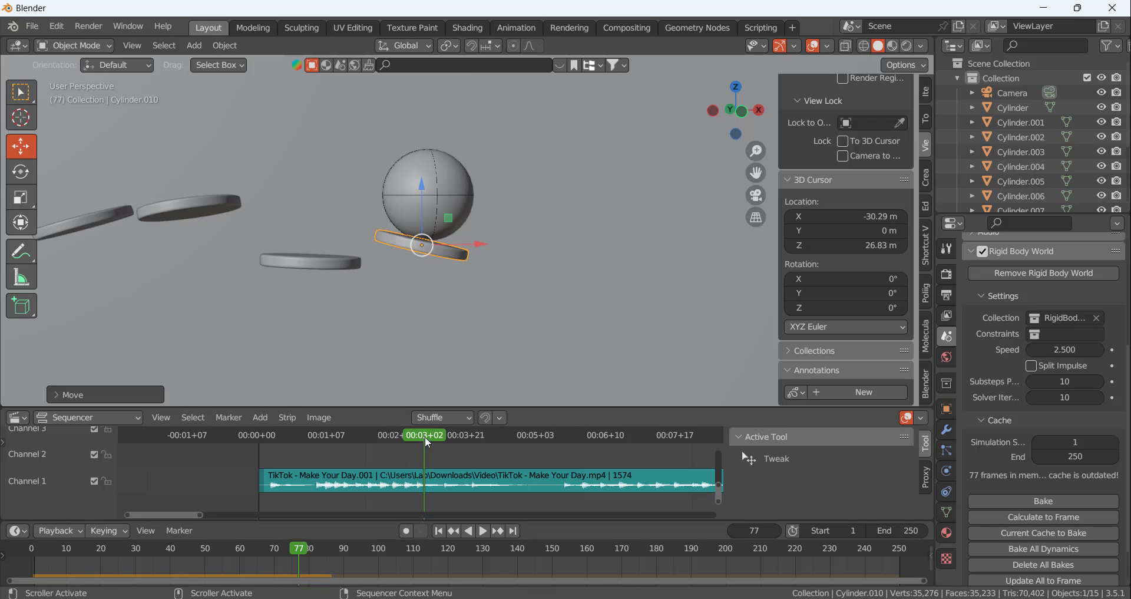
Recalculate the rigid body cache to frame 86 and play the simulation from frame 45
left_click_drag(426, 436, 354, 445)
left_click(1055, 518)
scroll(610, 233, "down", 4)
scroll(327, 253, "down", 3)
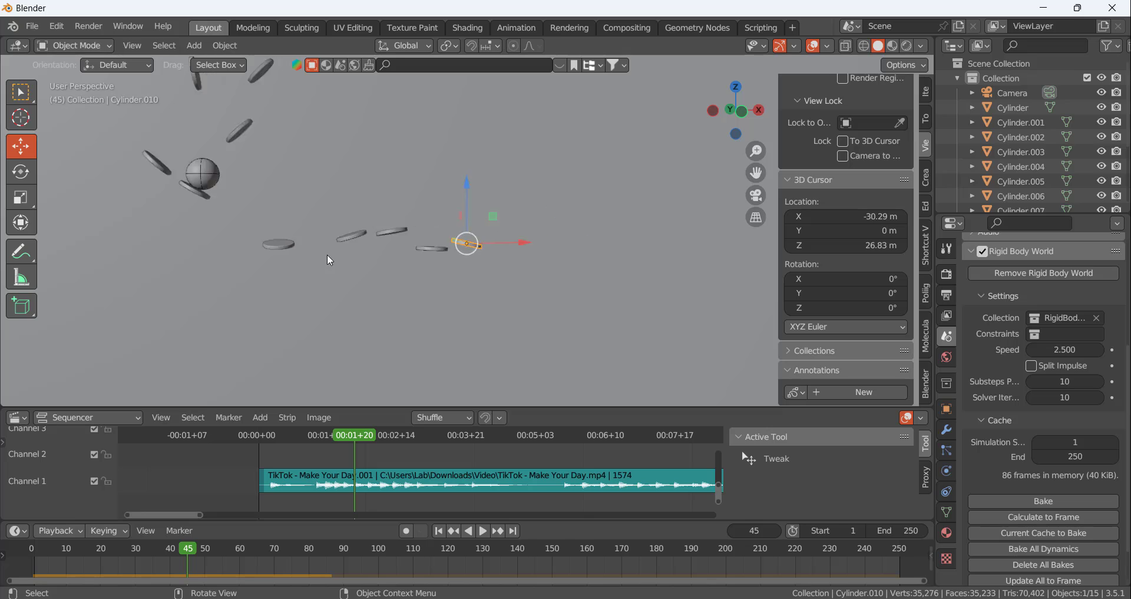
scroll(313, 229, "down", 2)
key("space")
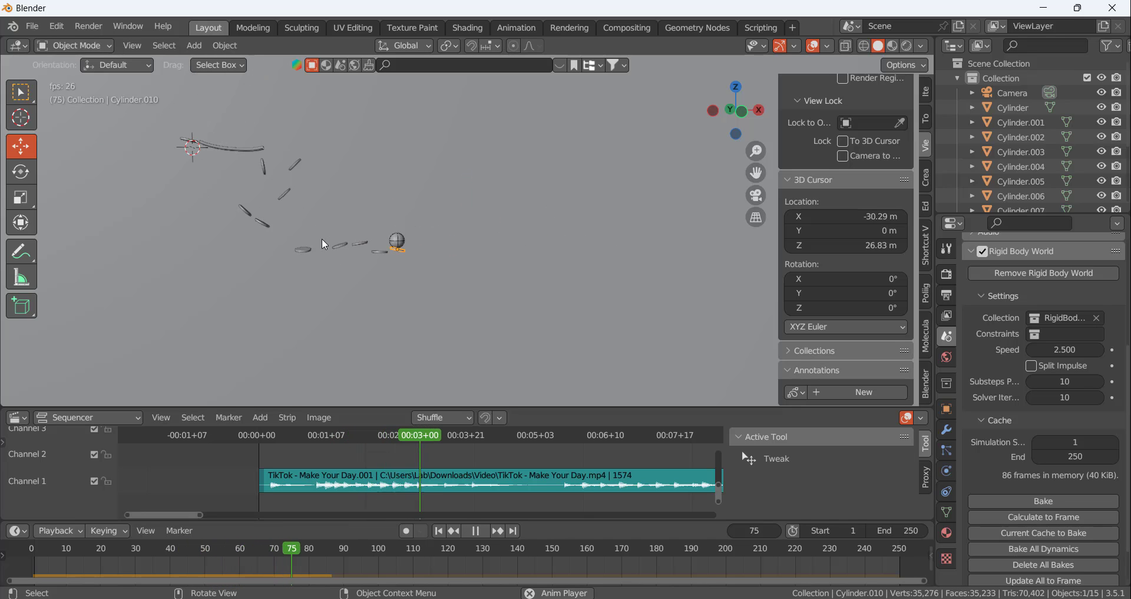
key("space")
Replay the last bounces and scrub between frames 68 and 75 to compare the ball's hits with the waveform beats
scroll(429, 355, "up", 2)
left_click_drag(446, 438, 335, 439)
key("space")
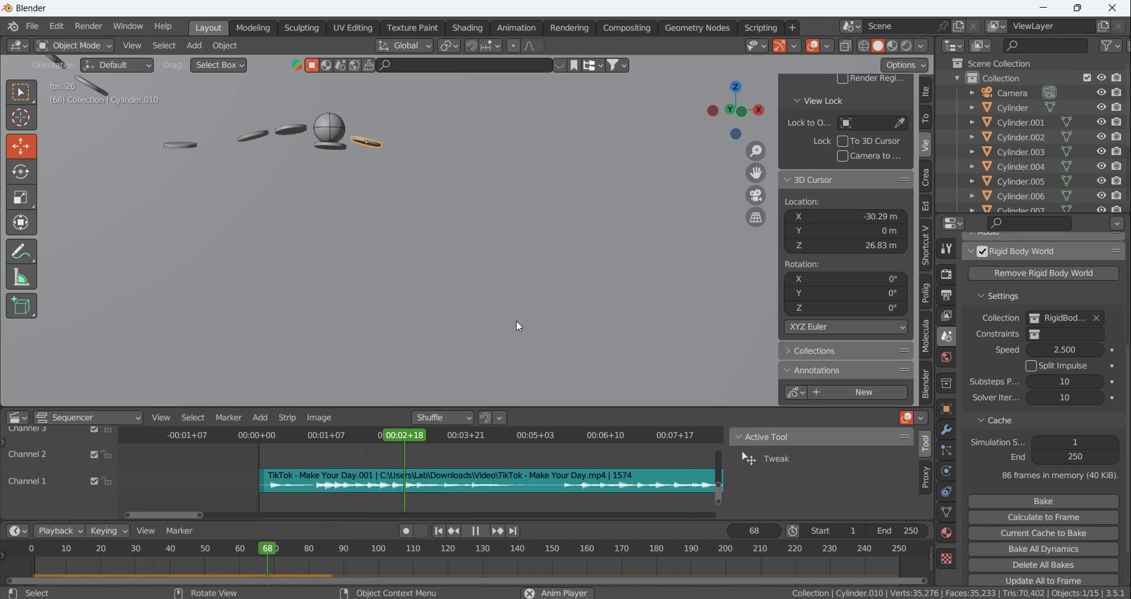
key("space")
scroll(355, 109, "up", 4)
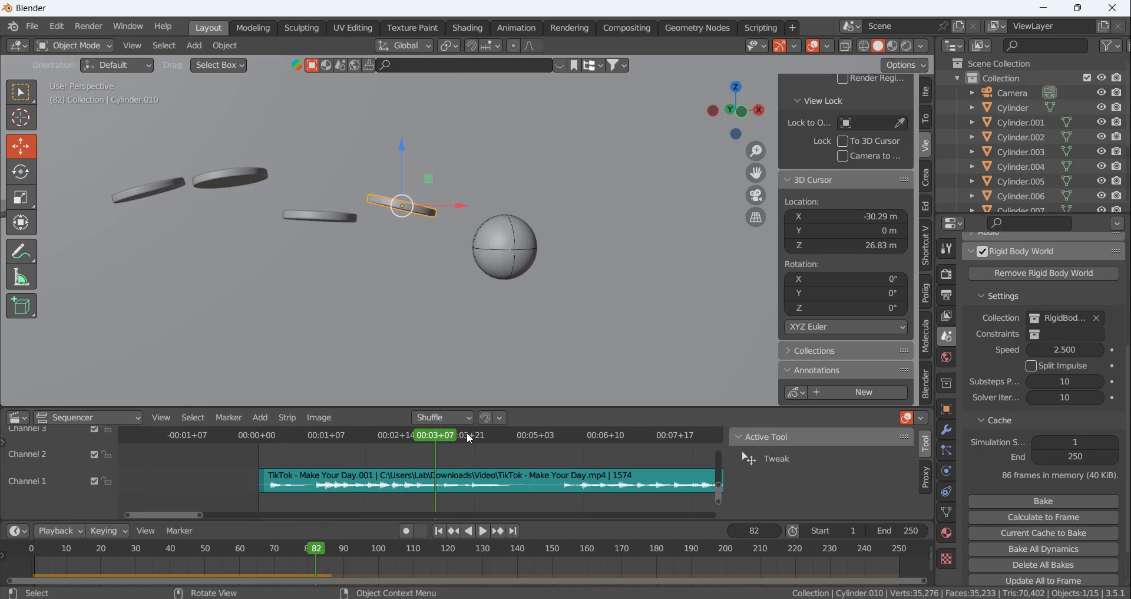
left_click_drag(433, 438, 315, 441)
key("space")
key("space")
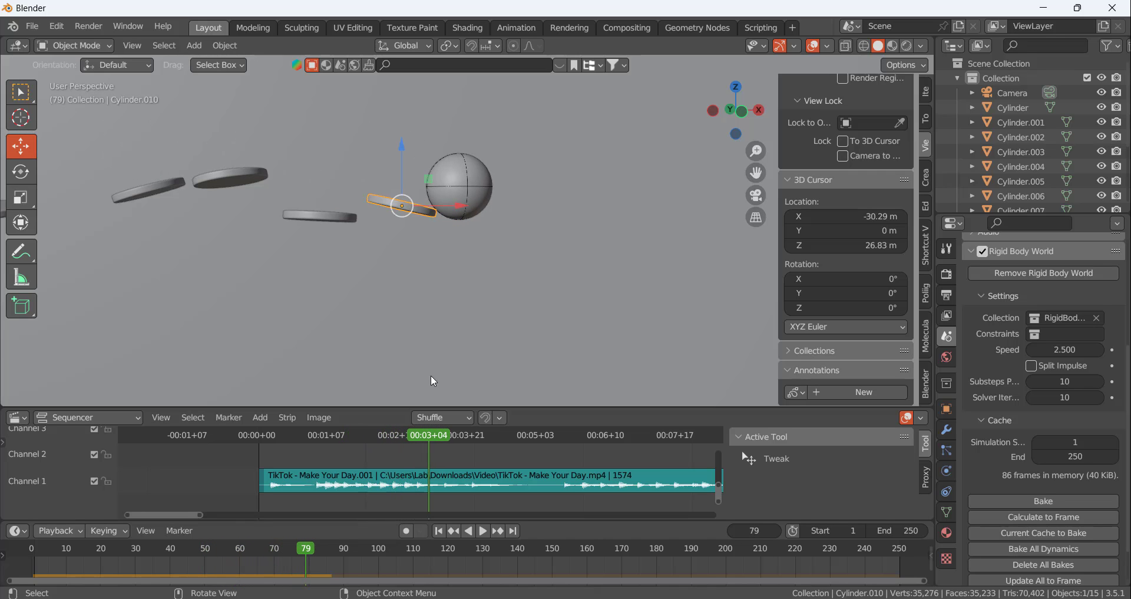
left_click_drag(429, 436, 354, 436)
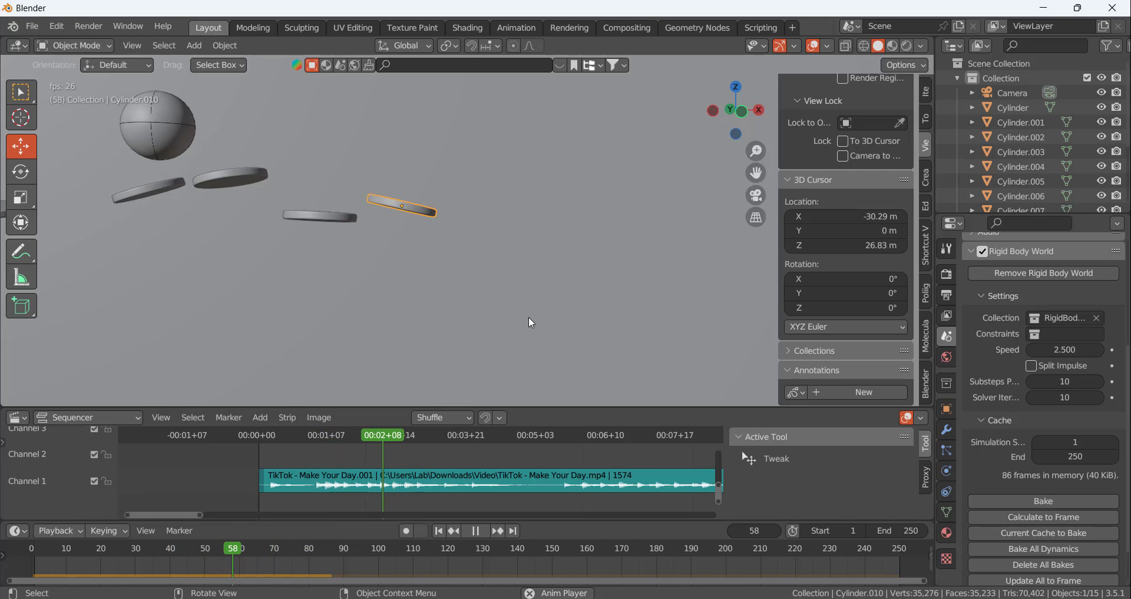
key("space")
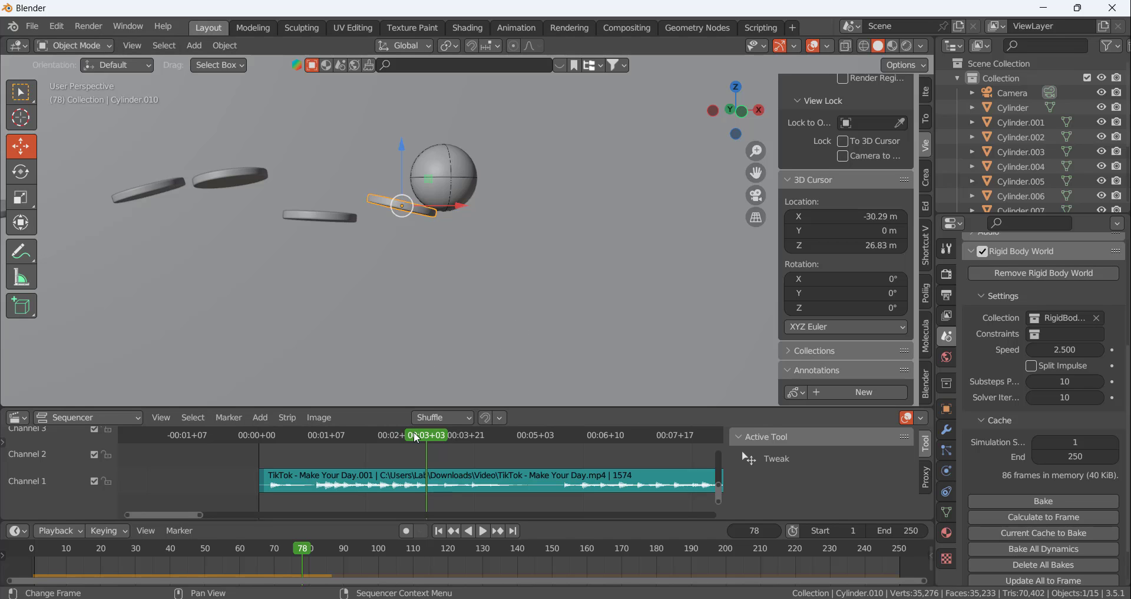
key("space")
mouse_move(417, 437)
left_mouse_down()
mouse_move(346, 437)
mouse_move(429, 418)
mouse_move(387, 419)
mouse_move(418, 419)
mouse_move(405, 437)
left_mouse_up()
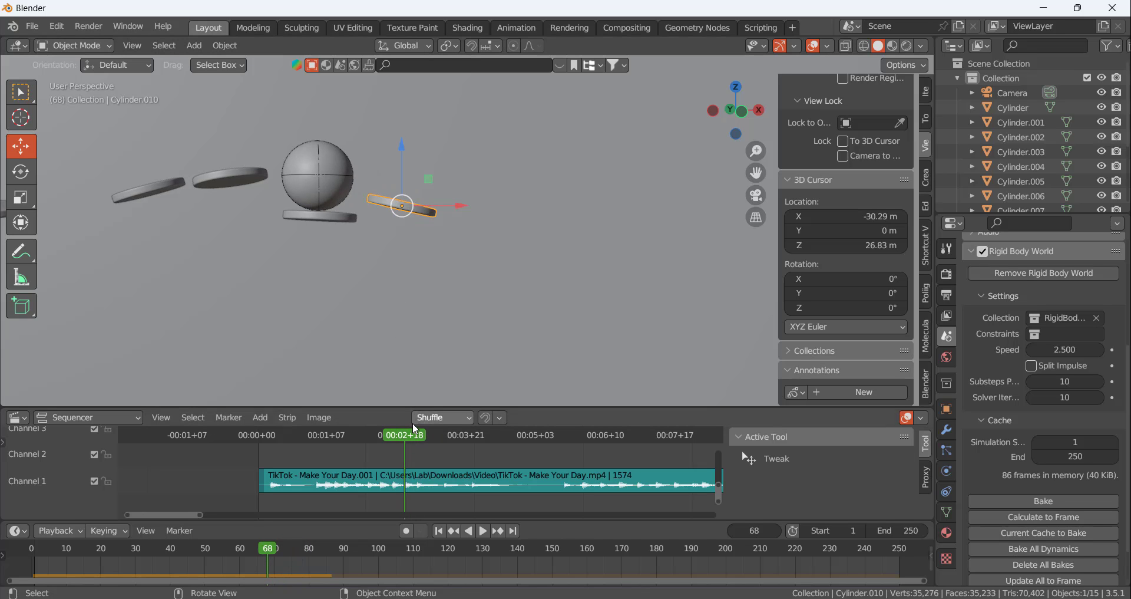
mouse_move(413, 439)
left_mouse_down()
mouse_move(373, 434)
mouse_move(404, 436)
mouse_move(376, 436)
mouse_move(419, 422)
left_mouse_up()
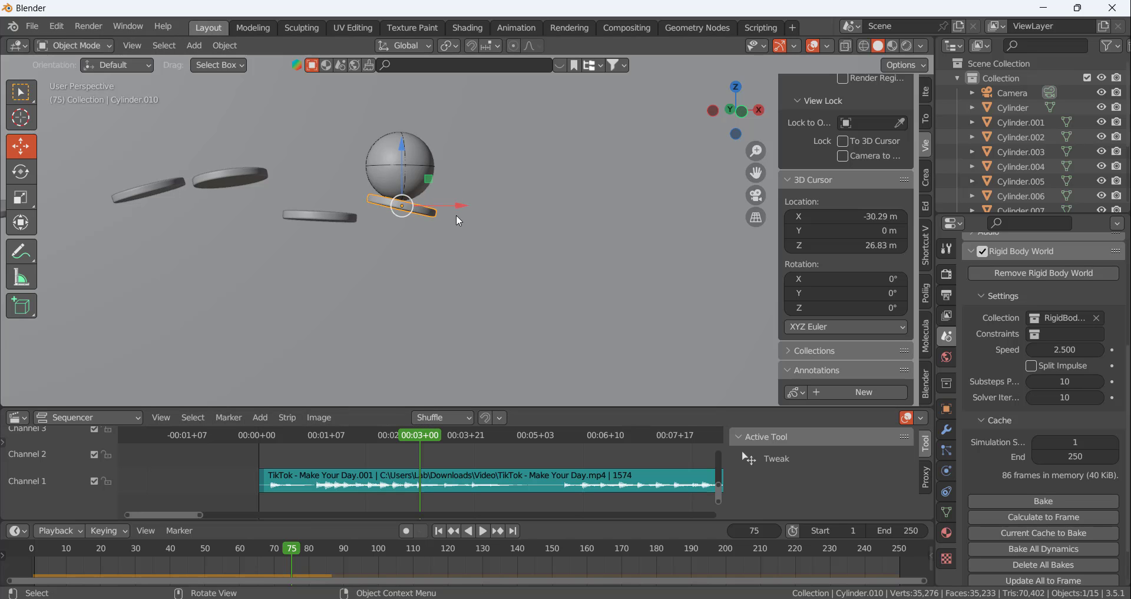
Inspect the disc's contact with the ball at frame 75, then rotate the newest disc level about the Y axis
middle_click_drag(456, 215, 426, 252)
scroll(396, 151, "up", 5)
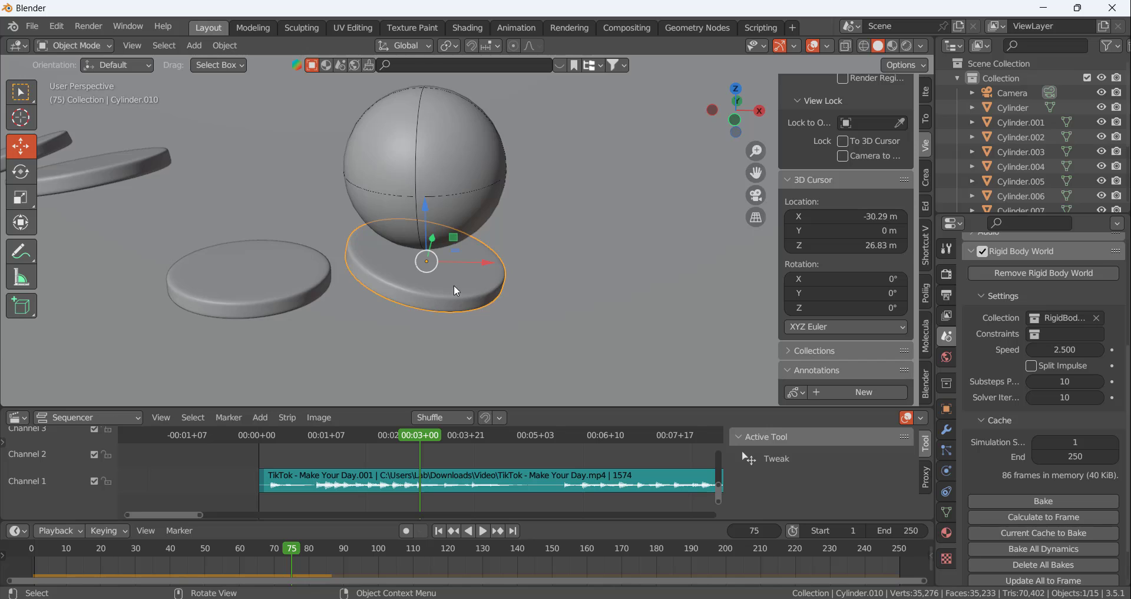
middle_click_drag(455, 288, 482, 248)
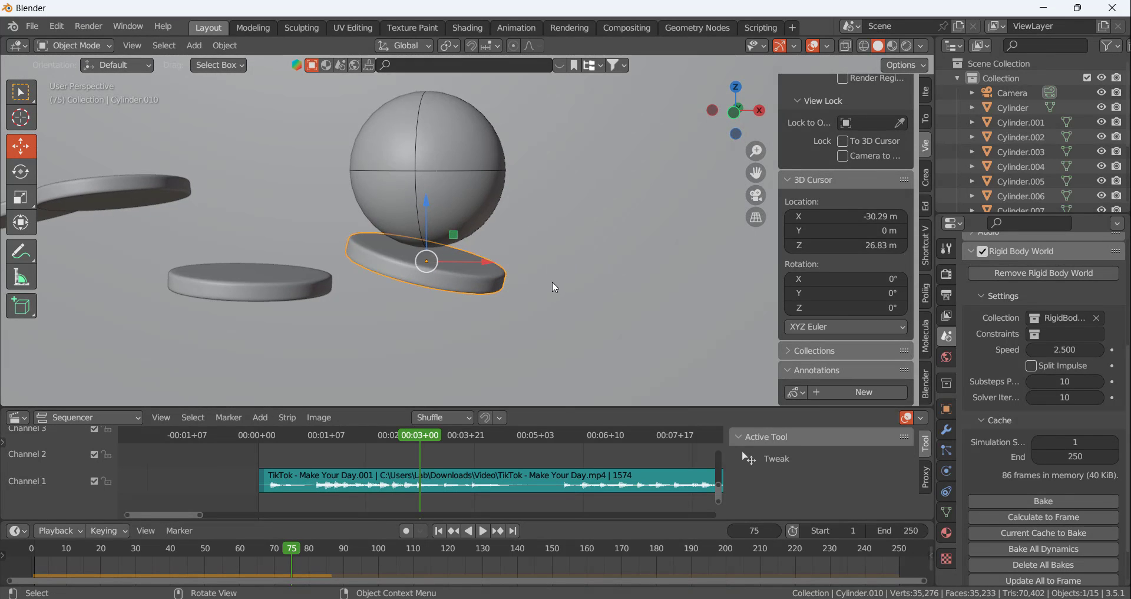
left_click(474, 360)
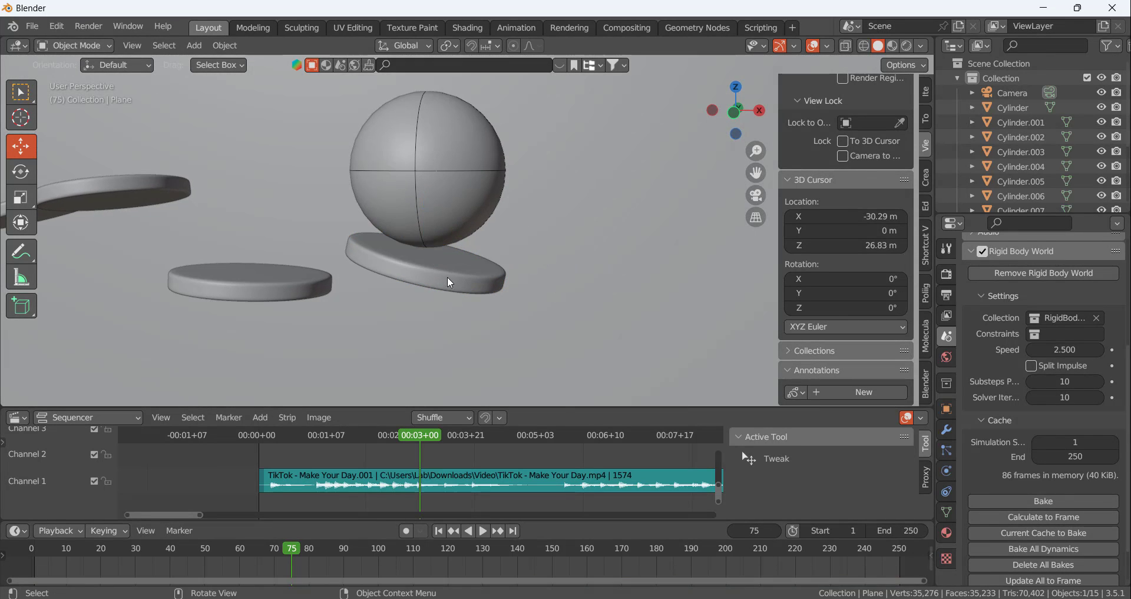
left_click(447, 277)
key("r")
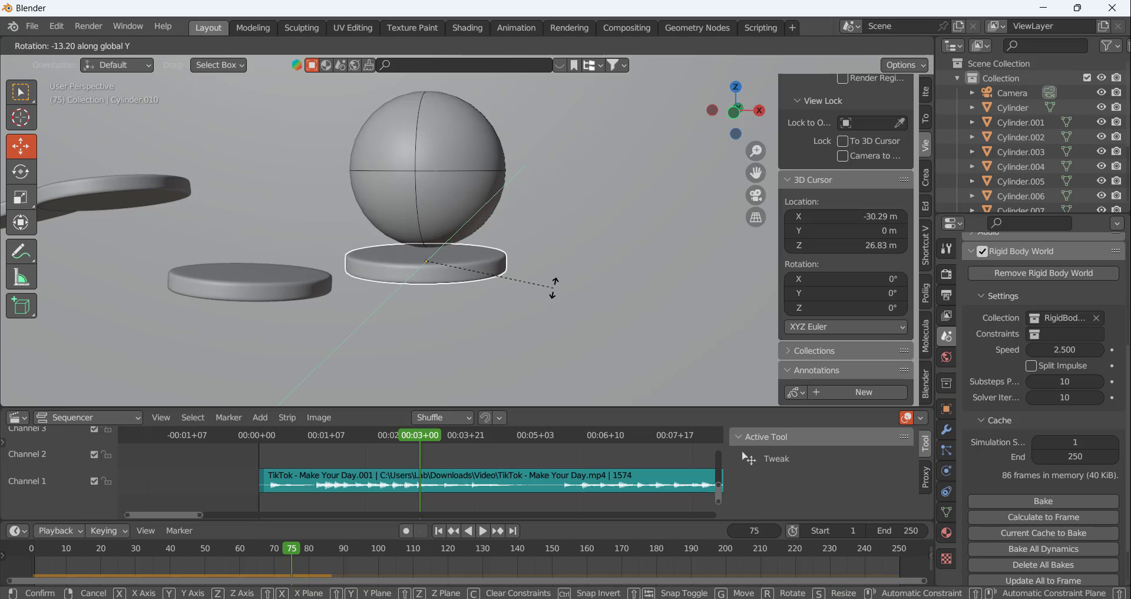
left_click(548, 290)
Recalculate the rigid body cache to frame 98 and play the simulation to check the bounce off the levelled disc
left_click_drag(422, 432, 449, 428)
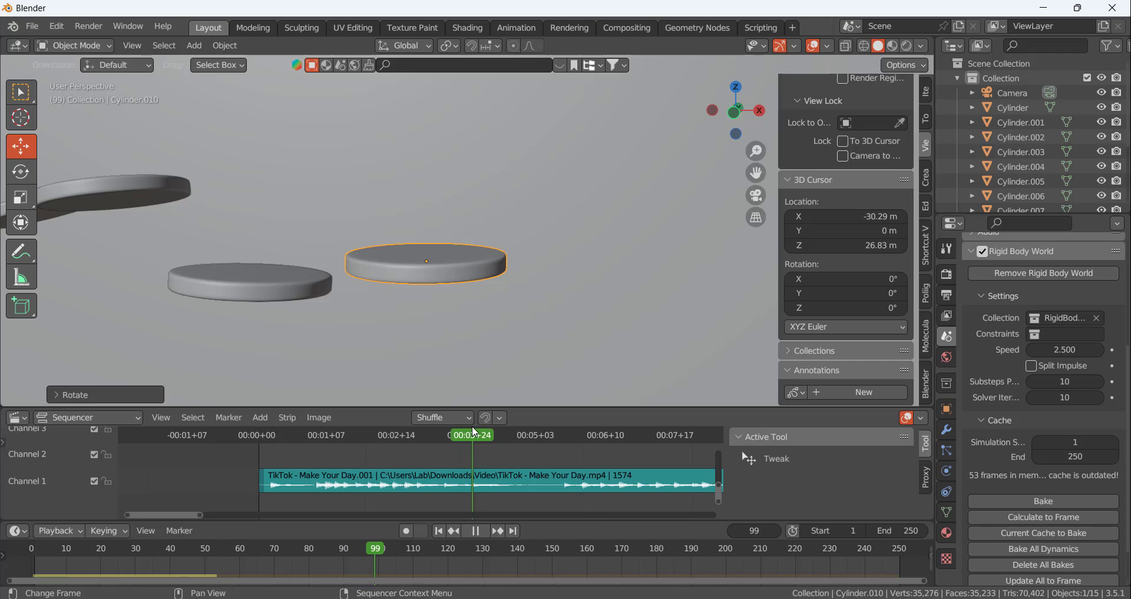
key("space")
left_click(1037, 517)
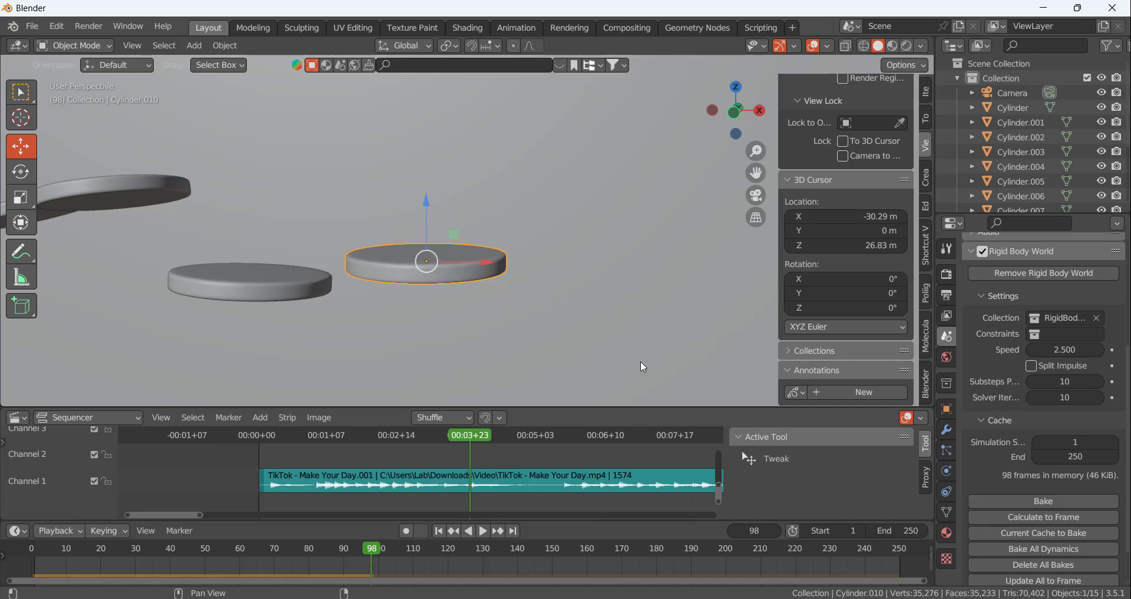
key("space")
left_click(365, 436)
left_click_drag(366, 436, 402, 438)
key("space")
Check the ball's position at frame 74 and move the newest disc farther away from the previous disc along X
scroll(229, 232, "up", 1)
middle_click_drag(229, 231, 309, 237)
mouse_move(410, 437)
left_mouse_down()
mouse_move(399, 433)
mouse_move(417, 435)
left_mouse_up()
middle_click_drag(465, 269, 422, 266)
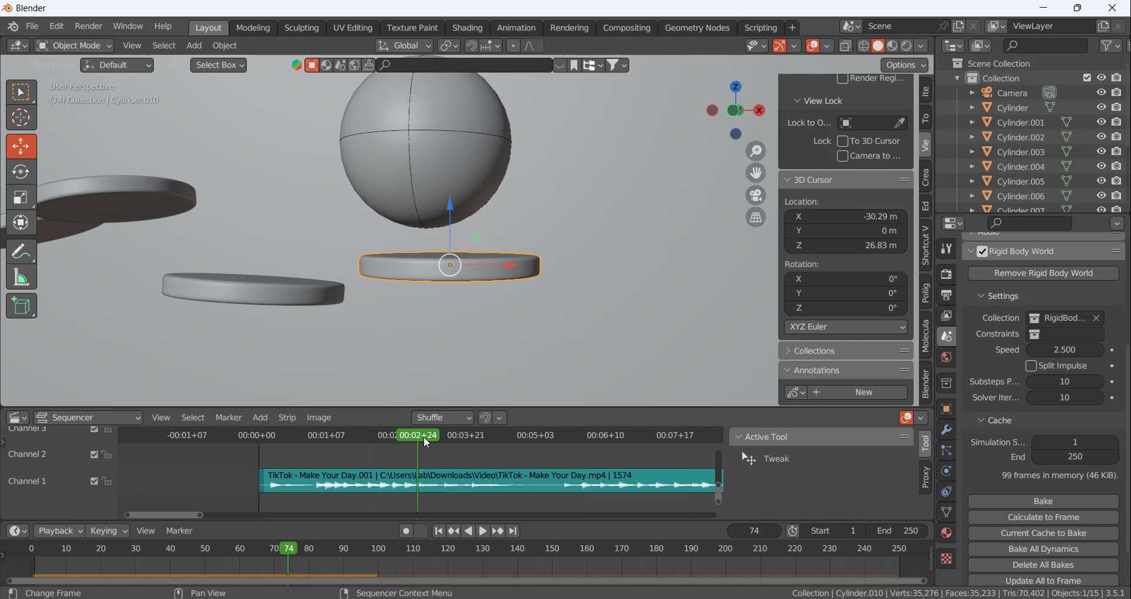
mouse_move(422, 436)
left_mouse_down()
mouse_move(393, 444)
mouse_move(420, 437)
left_mouse_up()
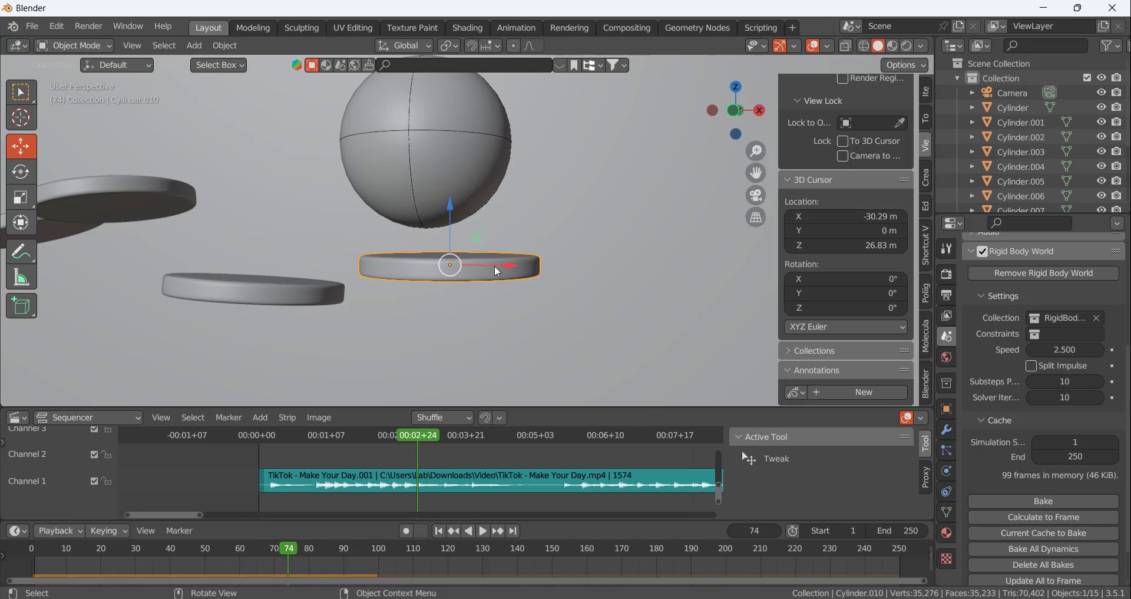
left_click_drag(496, 271, 628, 271)
Recalculate the rigid body cache at frame 73, then set the previous disc's bounciness to 1.000
mouse_move(420, 439)
left_mouse_down()
mouse_move(385, 433)
mouse_move(556, 432)
mouse_move(377, 436)
mouse_move(416, 433)
left_mouse_up()
left_click(1071, 519)
left_click(338, 297)
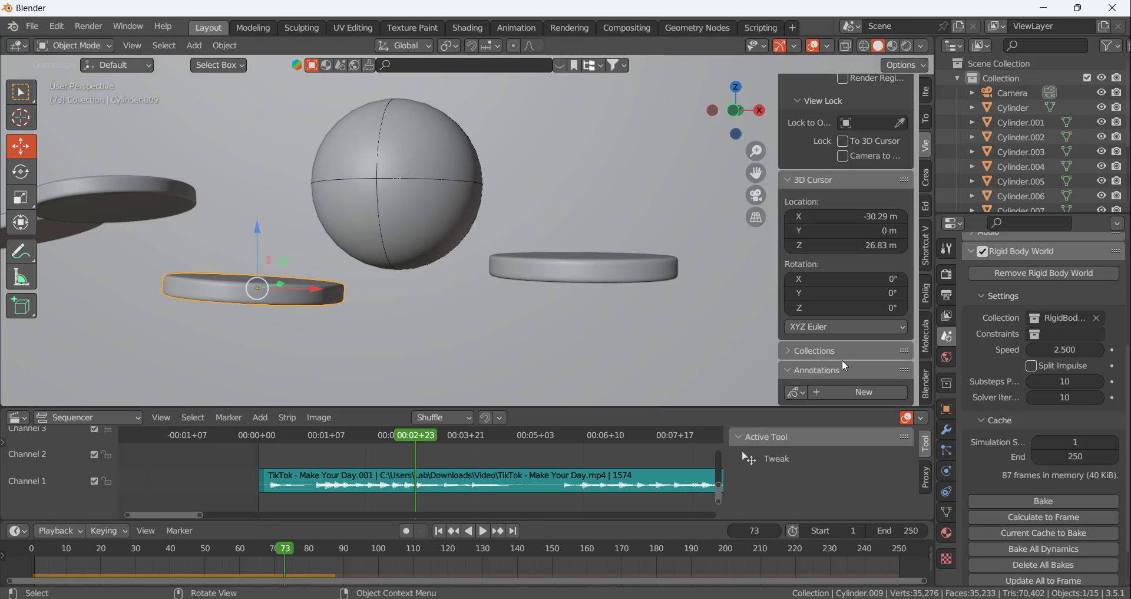
left_click(948, 450)
left_click(947, 470)
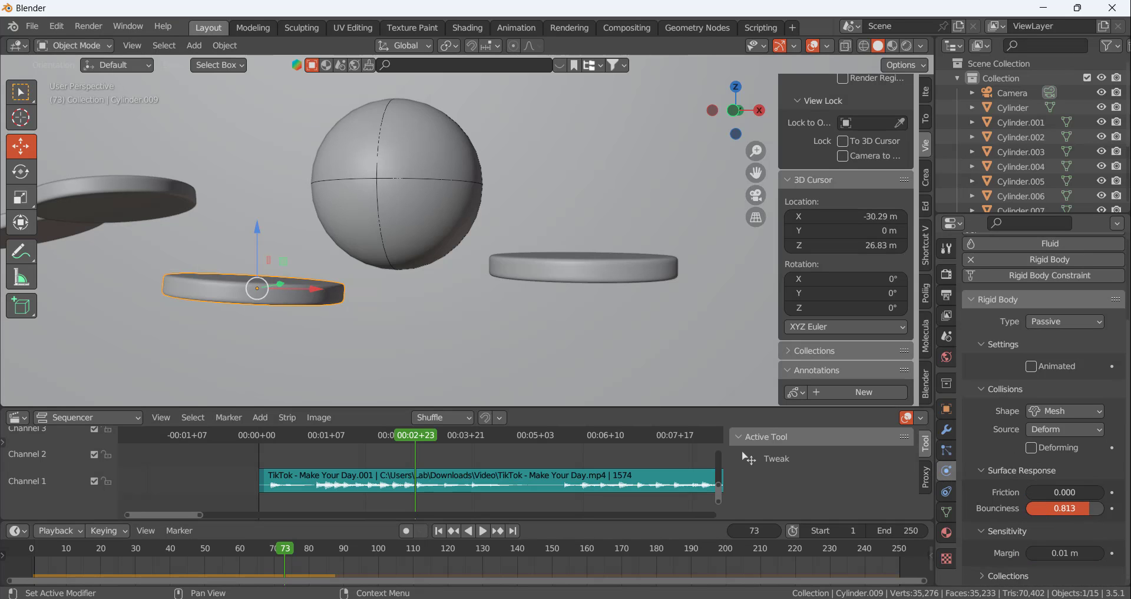
left_click_drag(1064, 507, 1102, 508)
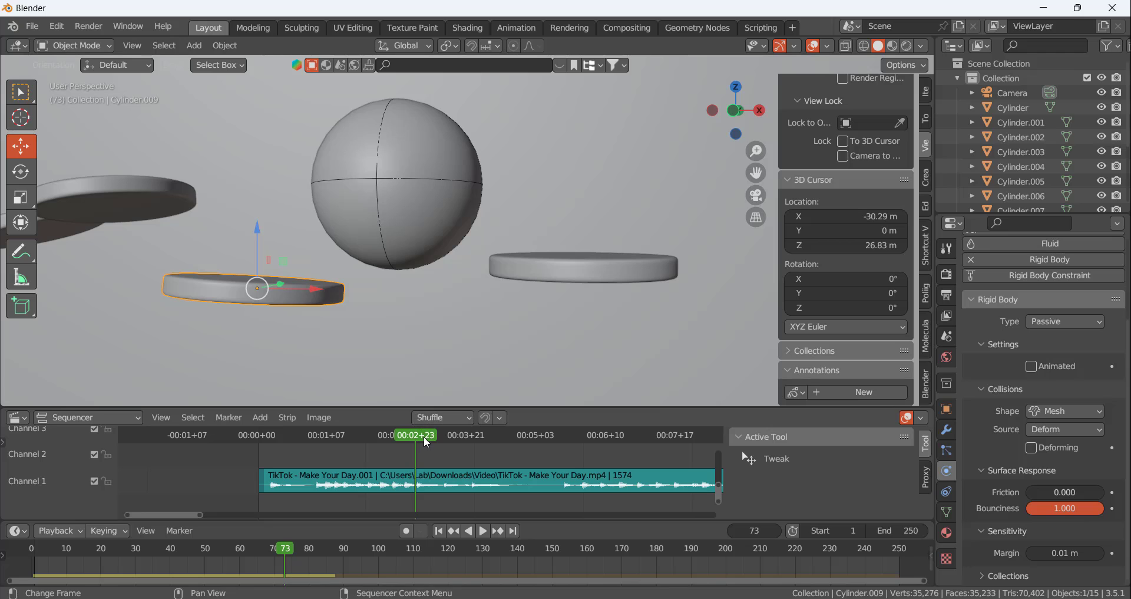
Recalculate the rigid body cache with the new bounciness and play the simulation to check the bounce
left_click(947, 336)
scroll(1004, 542, "down", 5)
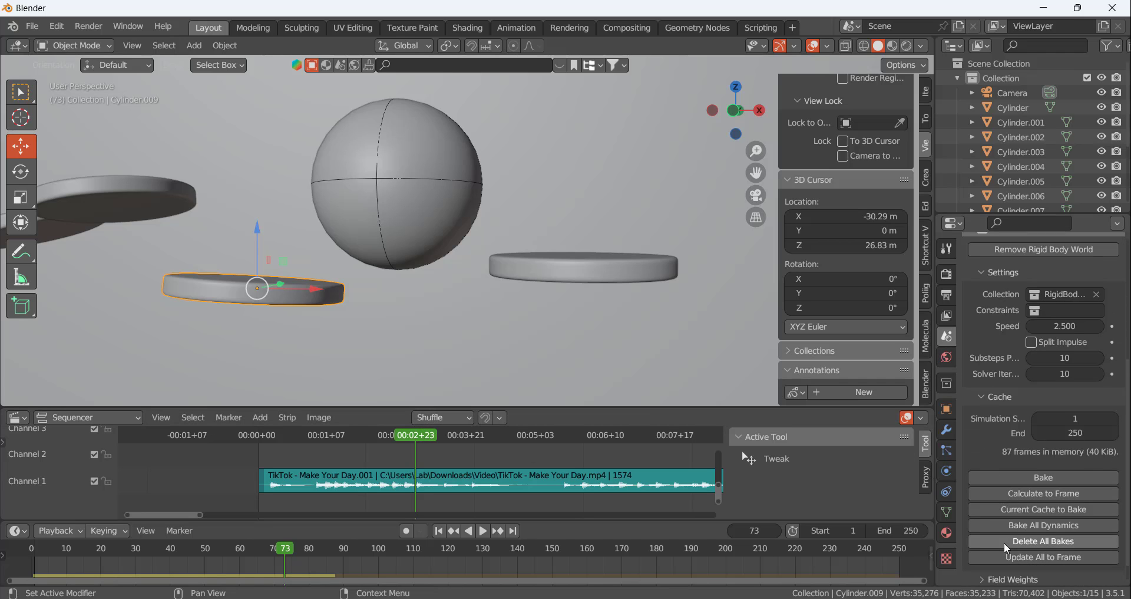
left_click(1004, 540)
left_click(1036, 494)
key("space")
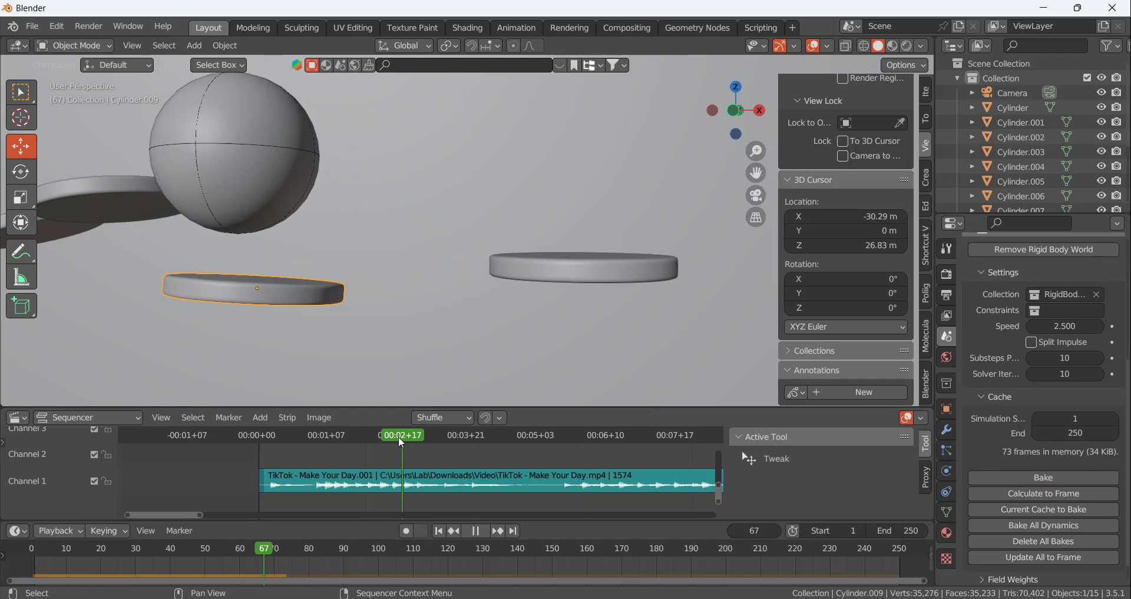
Go to frame 68 and tilt the bouncier disc about 11° about the Y axis so it slopes down toward the newest disc
left_click_drag(416, 455, 405, 431)
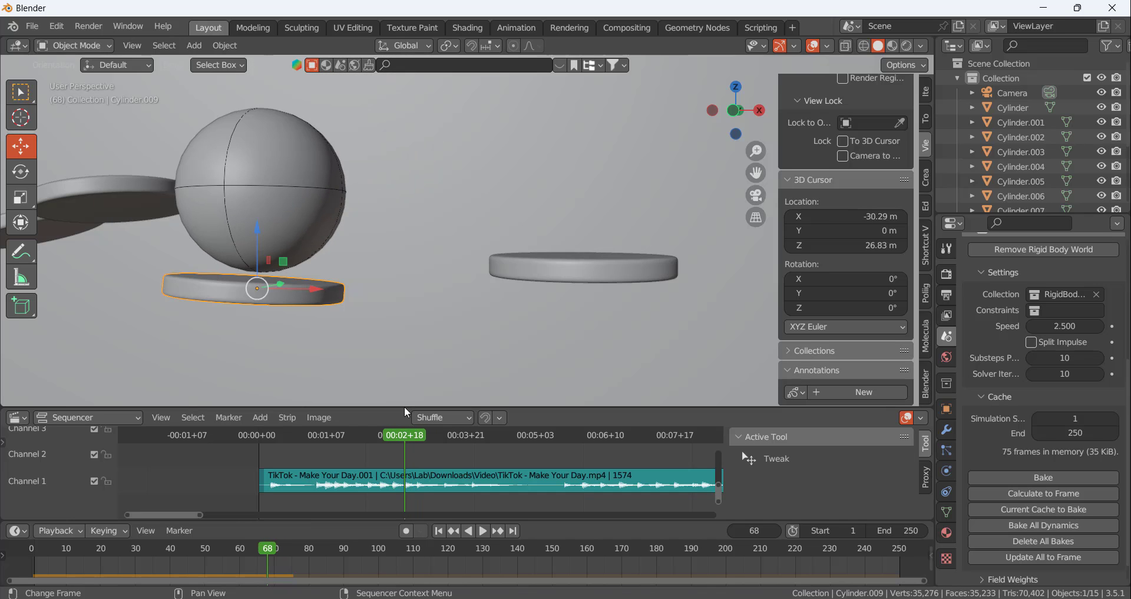
middle_click_drag(347, 330, 336, 301)
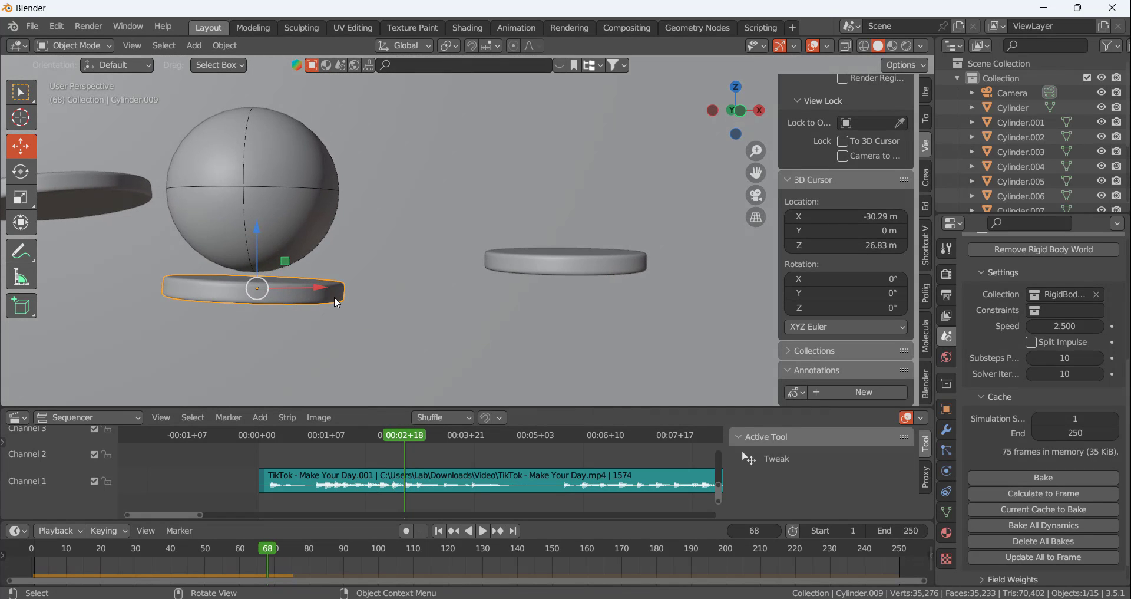
key("r")
key("y")
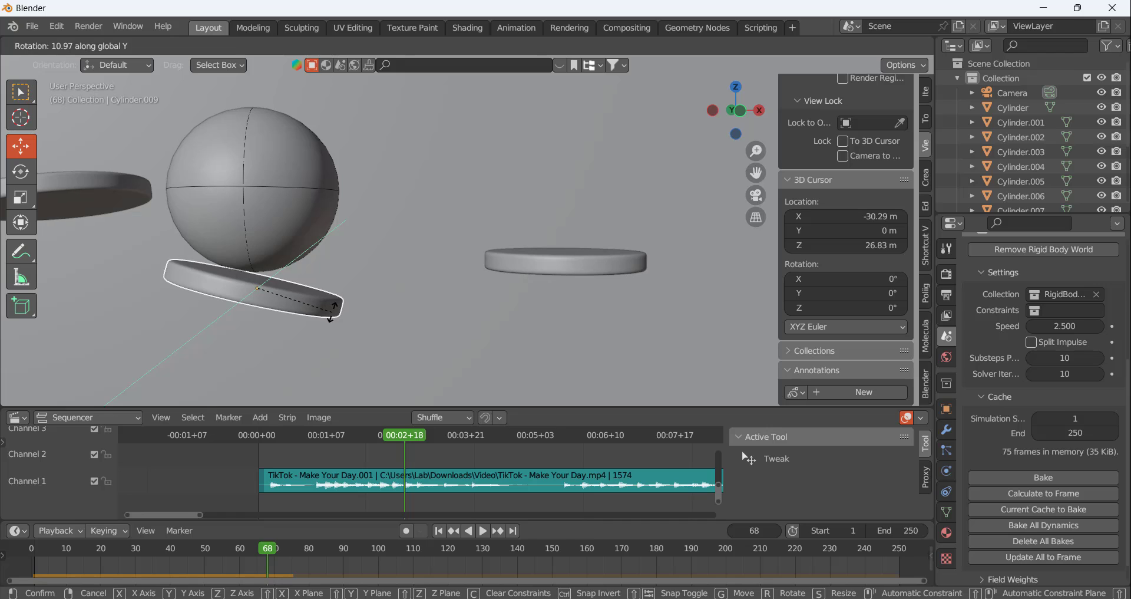
left_click(336, 317)
Recalculate the rigid body cache to frame 74 and scrub back to frame 68 to check the bounce off the tilted disc
key("space")
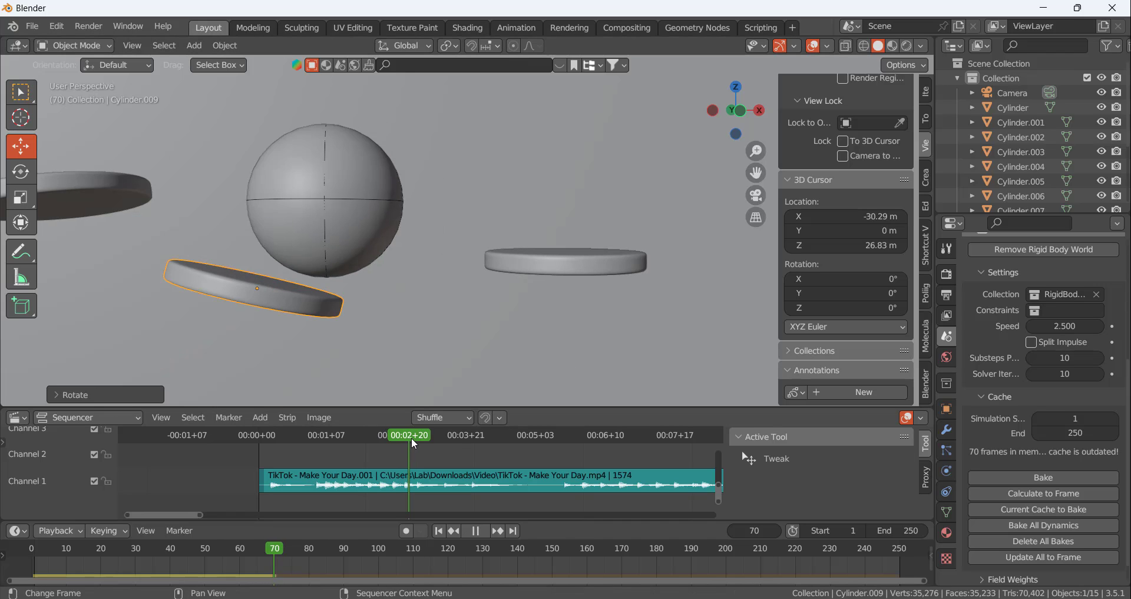
key("space")
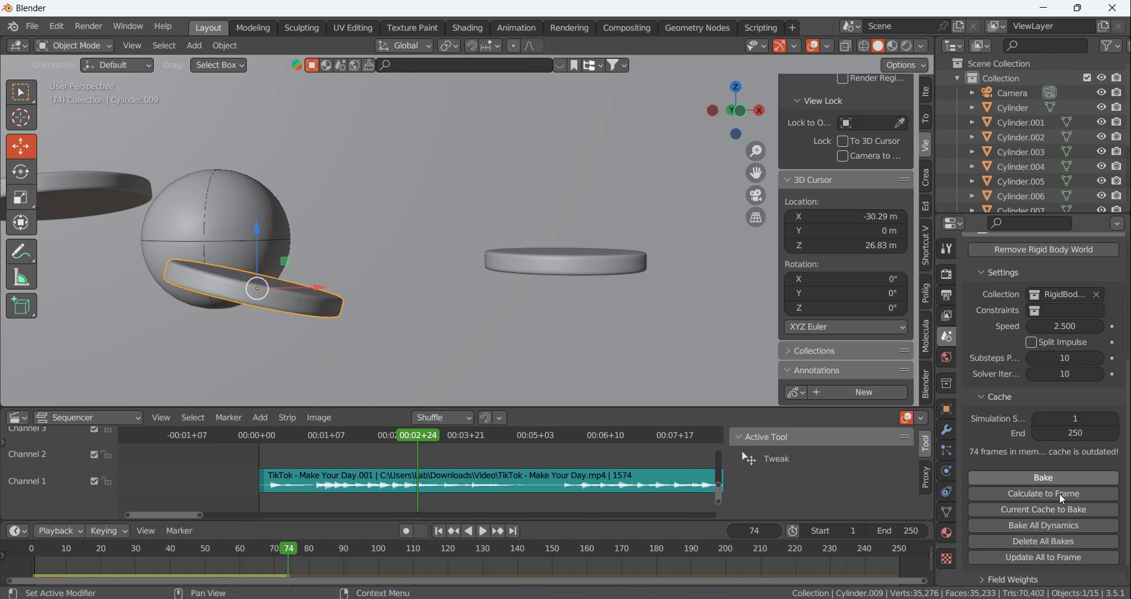
left_click(1043, 493)
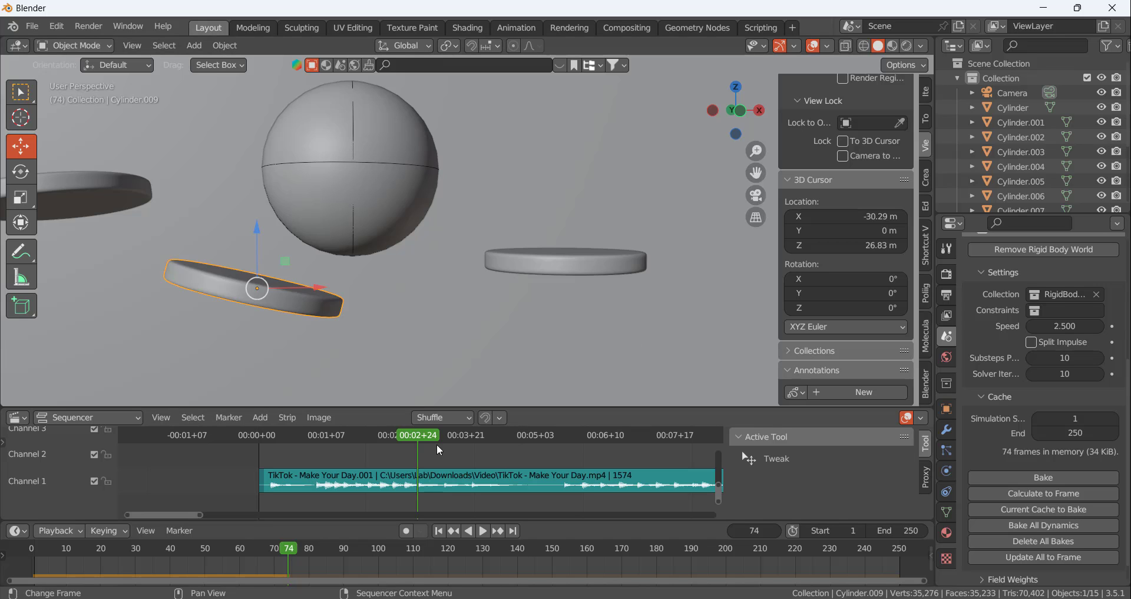
mouse_move(419, 428)
left_mouse_down()
mouse_move(349, 431)
mouse_move(422, 433)
mouse_move(375, 434)
mouse_move(419, 437)
mouse_move(404, 436)
left_mouse_up()
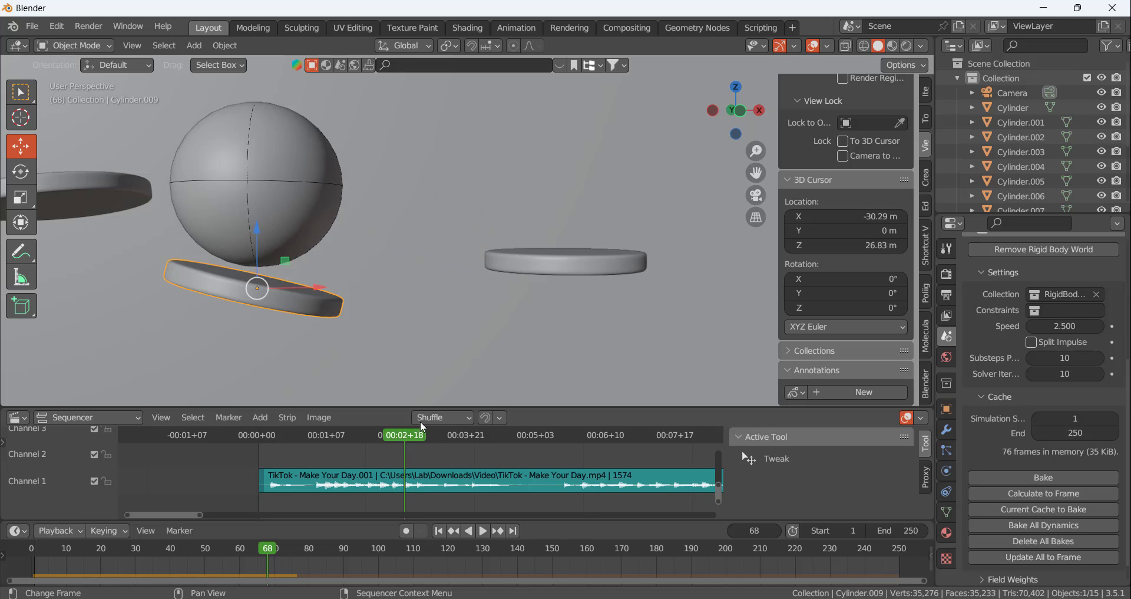
Move the newest disc farther along X out of the ball's path and recalculate the cache with the playhead at frame 74
left_click(550, 262)
left_click_drag(622, 256, 793, 256)
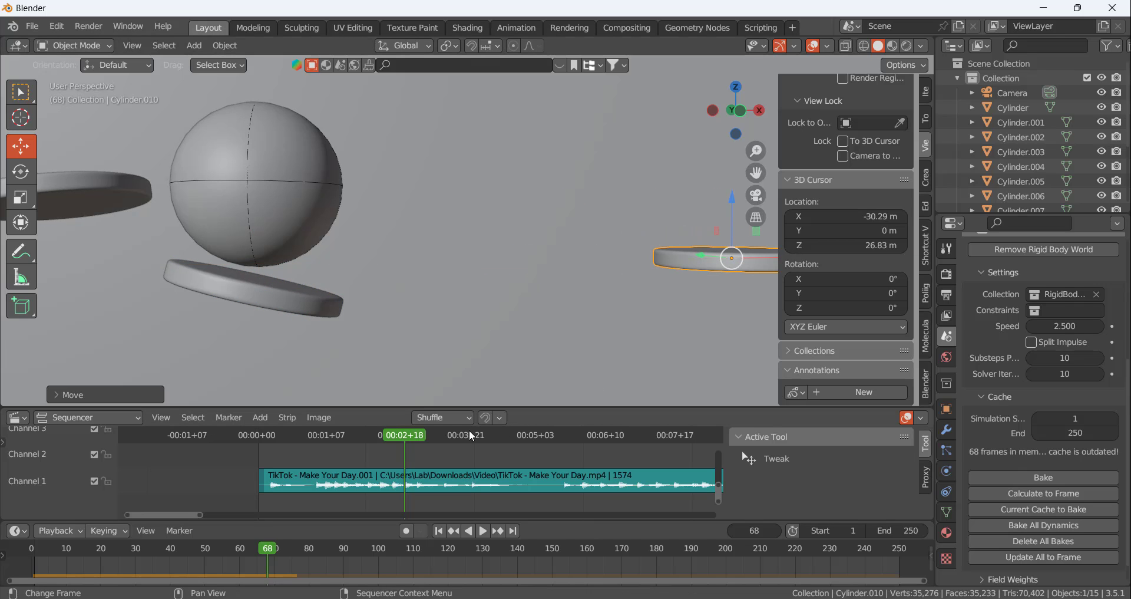
mouse_move(409, 431)
left_mouse_down()
mouse_move(390, 433)
mouse_move(446, 436)
mouse_move(381, 443)
mouse_move(417, 446)
left_mouse_up()
left_click(1042, 493)
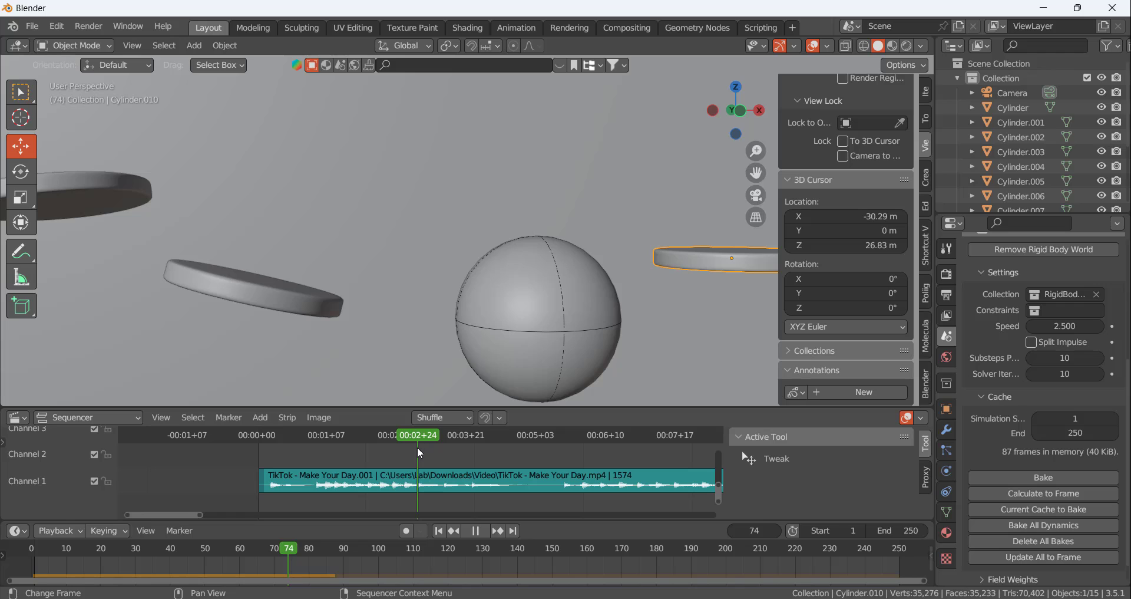
In front view, move the newest disc directly beneath the ball at frame 74 so it touches the ball's underside
scroll(521, 285, "down", 4)
scroll(575, 274, "up", 3)
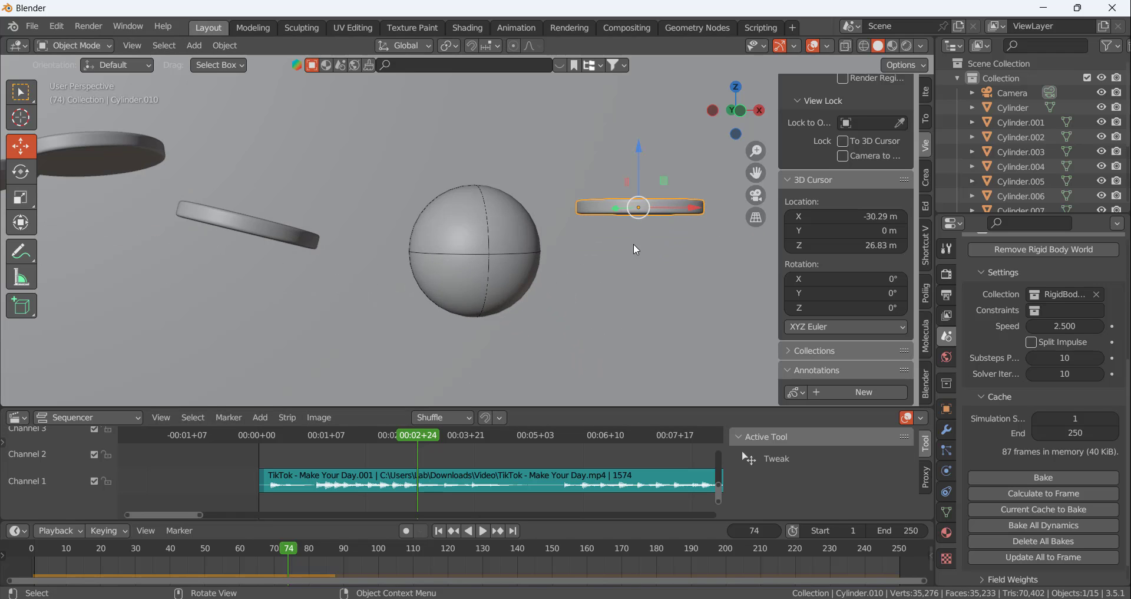
key("KP_1")
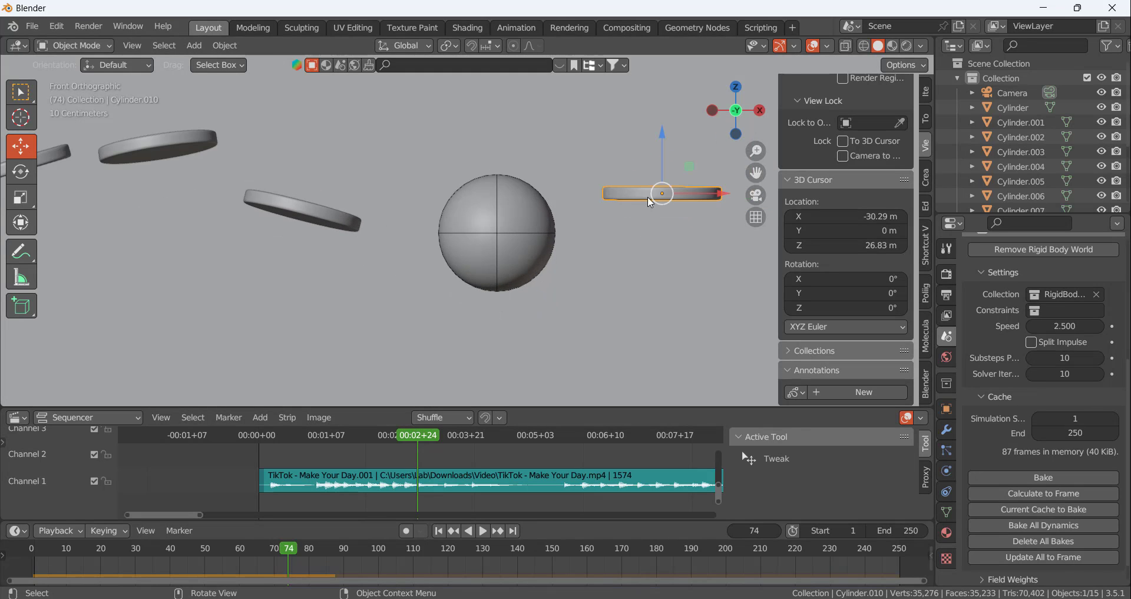
left_click_drag(663, 144, 575, 318)
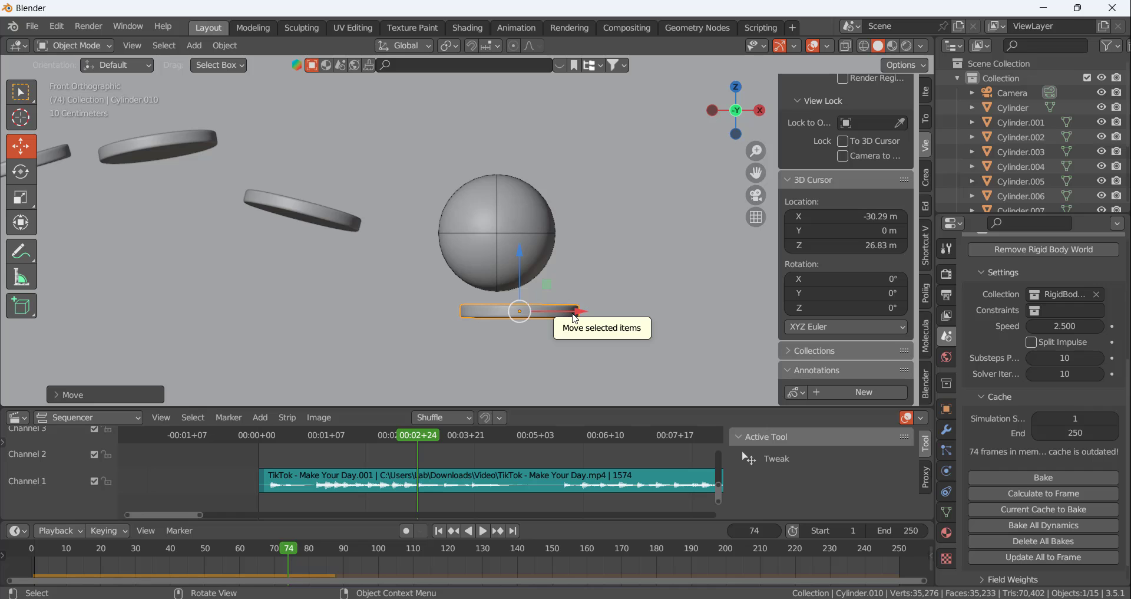
scroll(554, 321, "up", 5)
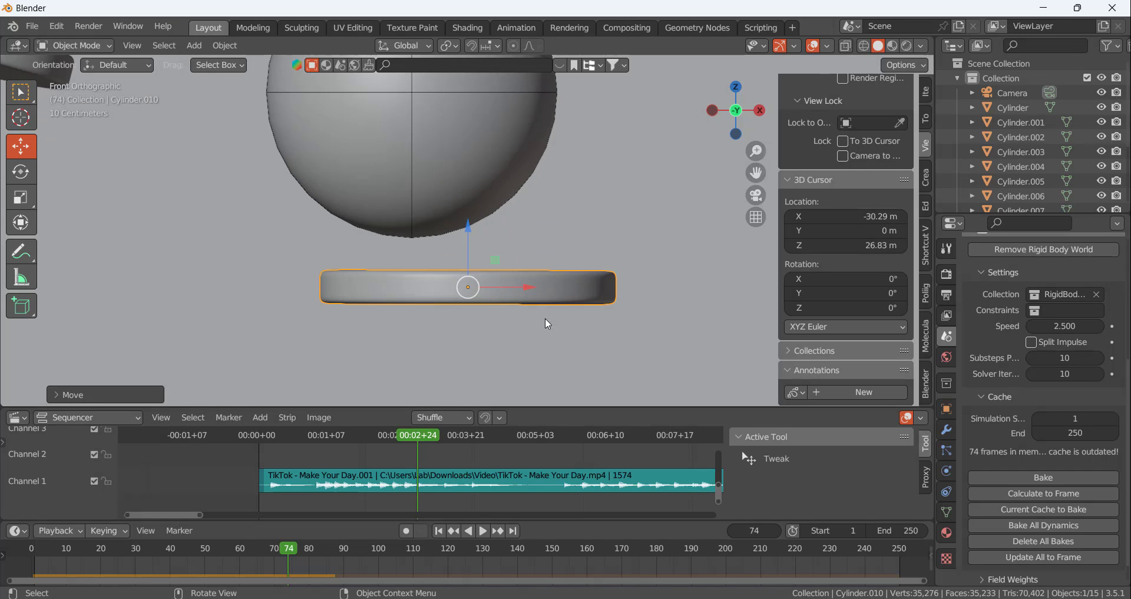
left_click_drag(526, 289, 476, 288)
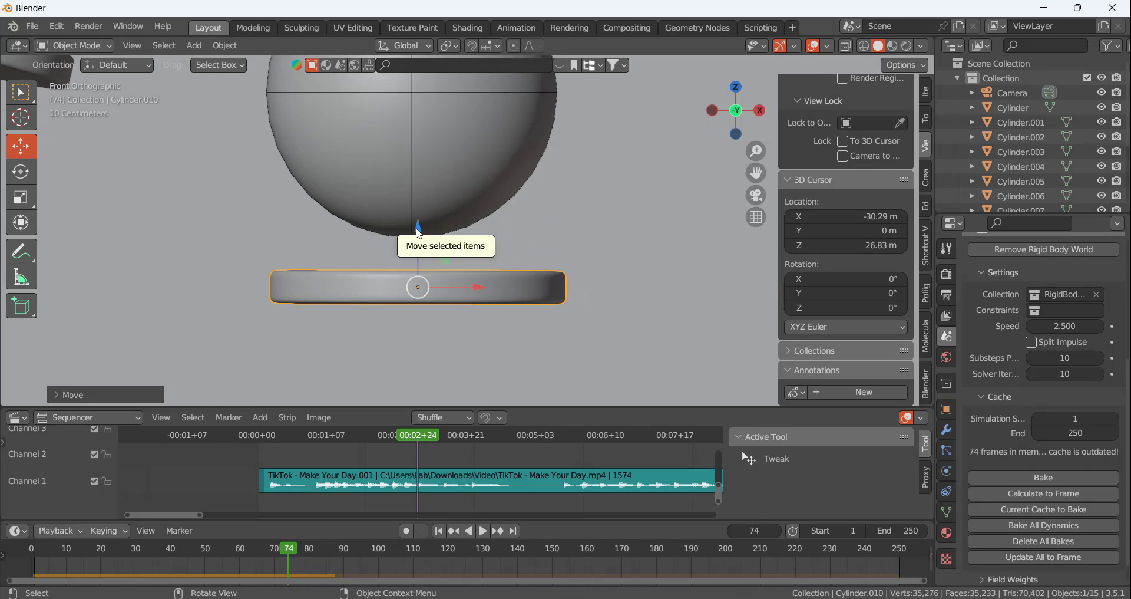
left_click_drag(415, 231, 419, 195)
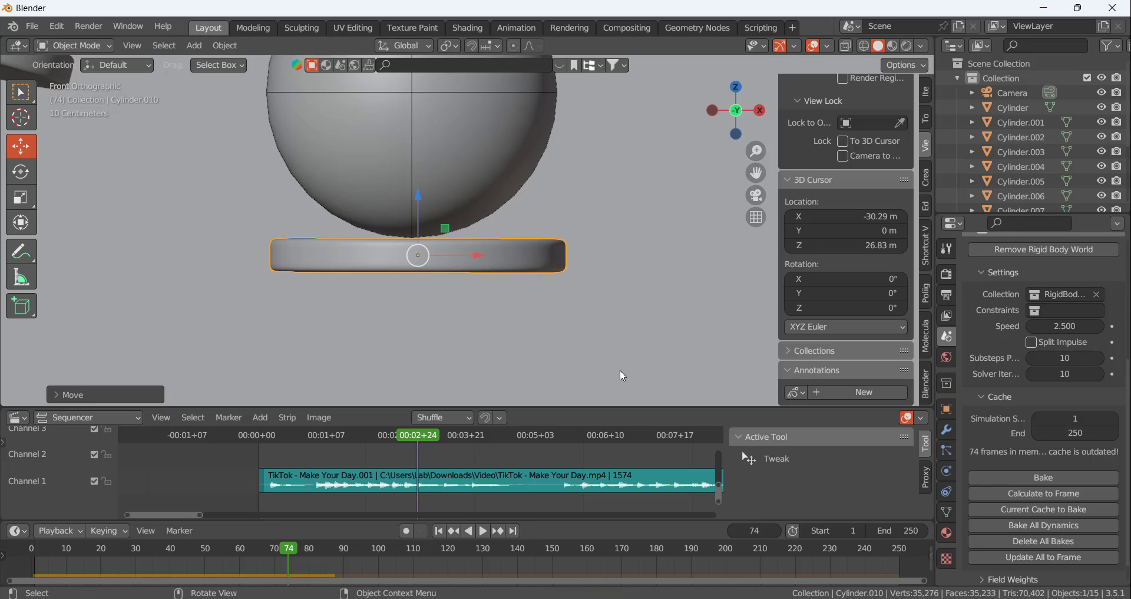
Tilt the newest disc slightly so it slopes down away from the previous disc
key("r")
left_click(562, 322)
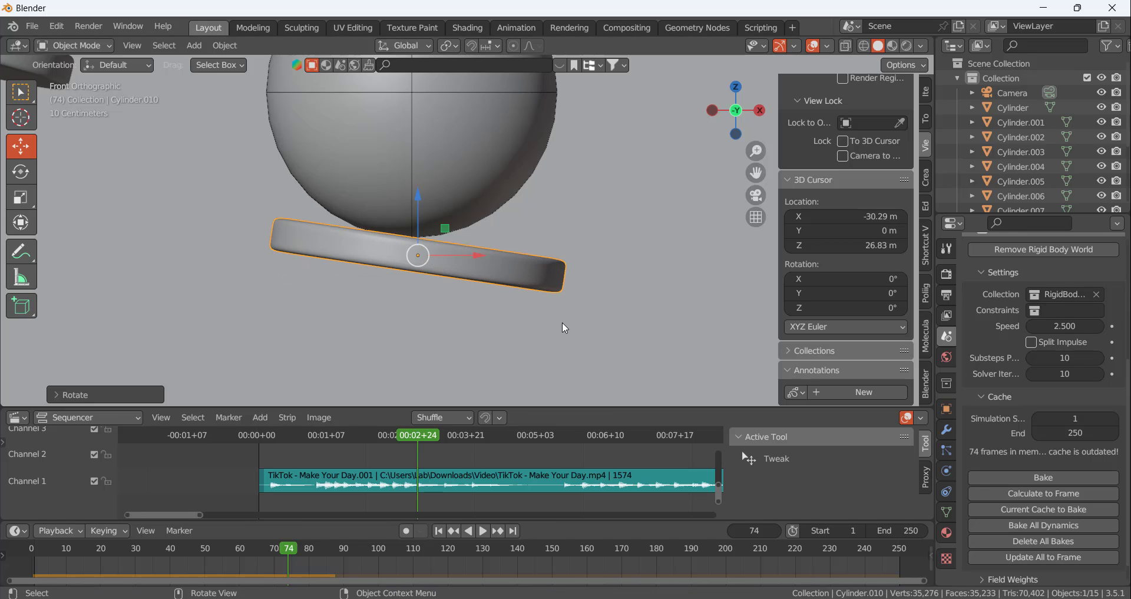
scroll(532, 273, "down", 5)
scroll(592, 285, "up", 2)
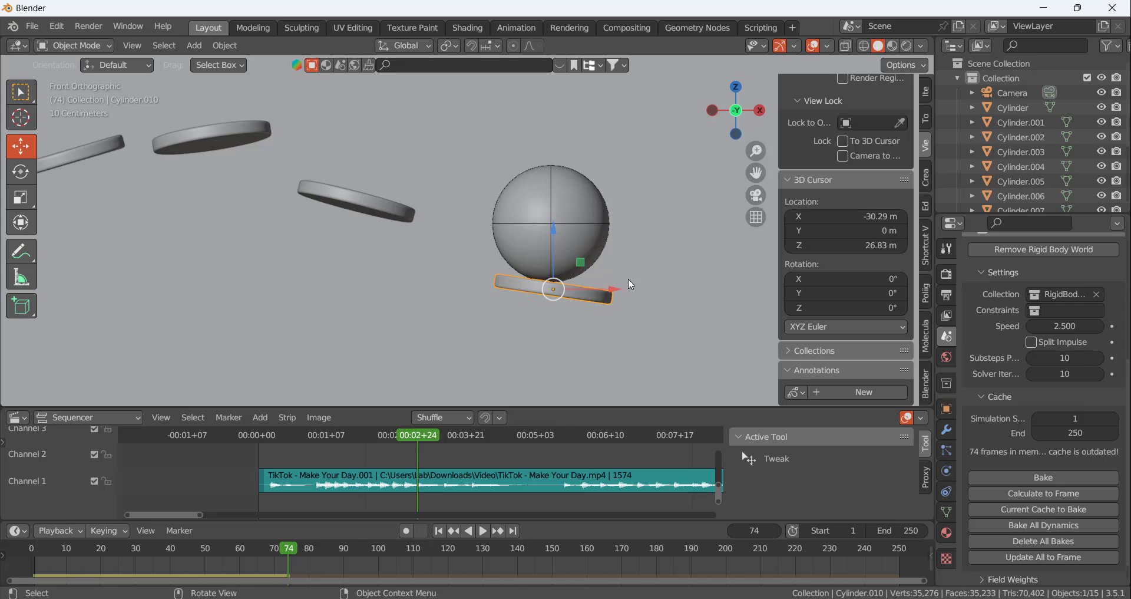
scroll(535, 288, "up", 5)
scroll(532, 286, "down", 6)
scroll(497, 181, "up", 3)
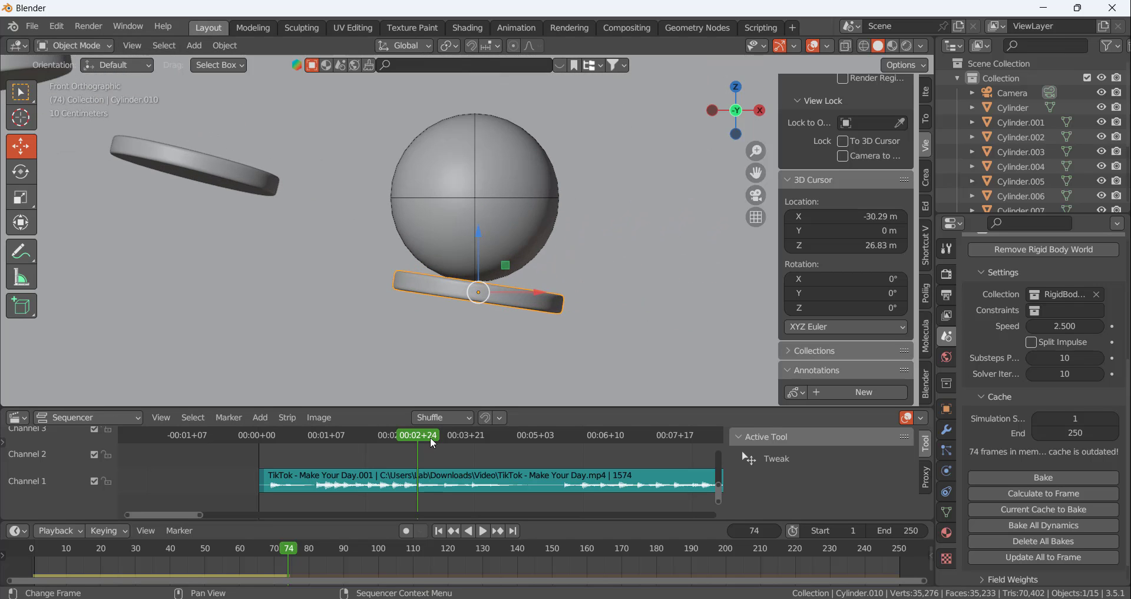
Advance to the beat at frame 86, then duplicate the newest disc and place the copy beneath the ball
left_click_drag(420, 434, 444, 436)
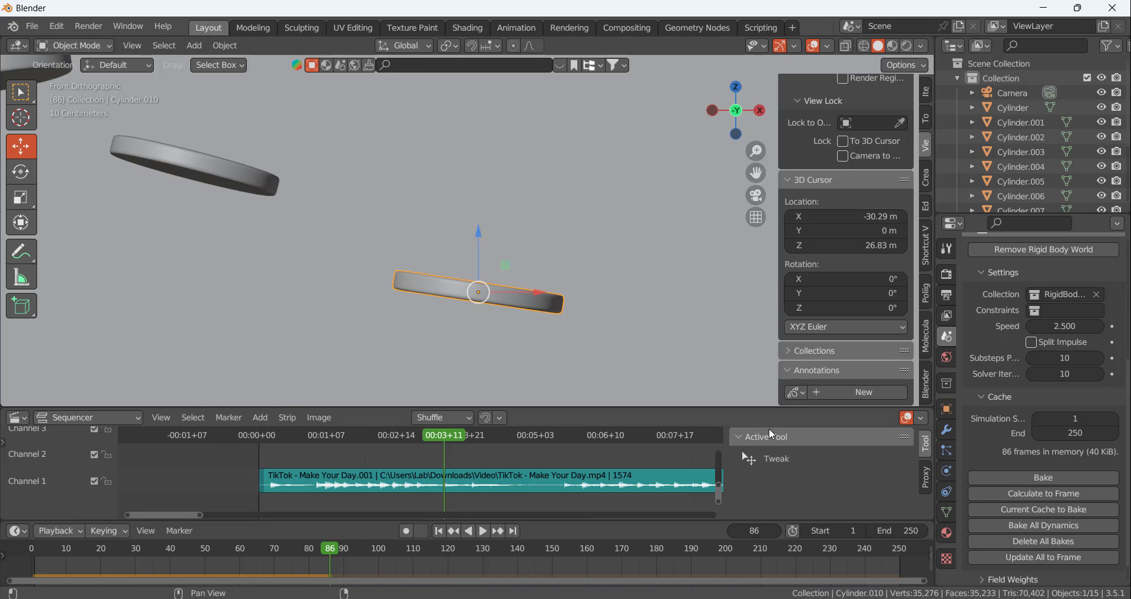
scroll(382, 302, "down", 8)
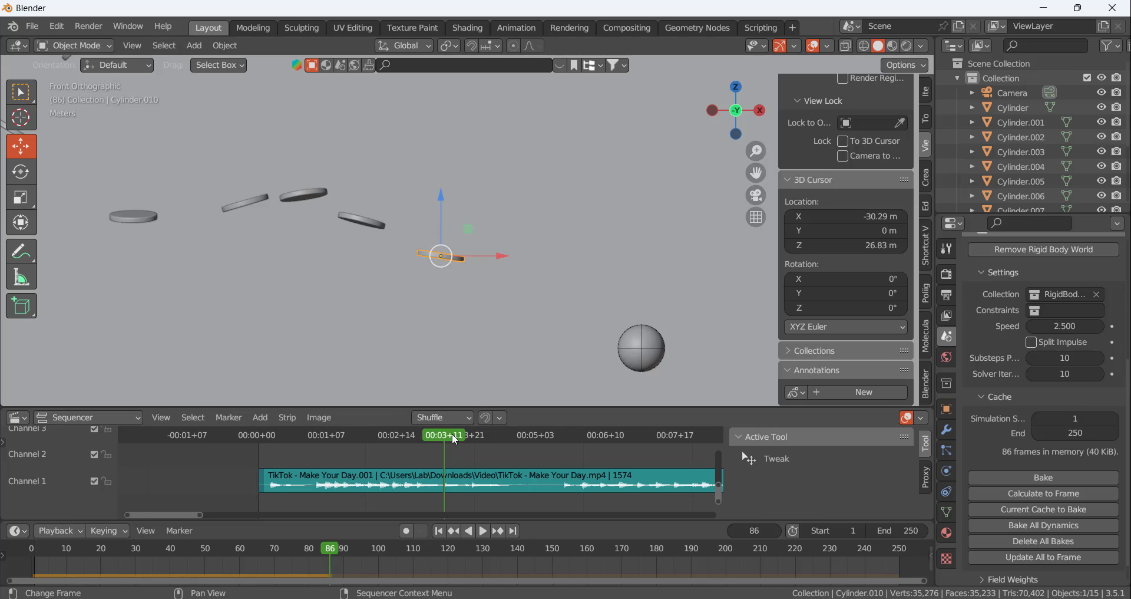
mouse_move(452, 433)
left_mouse_down()
mouse_move(362, 438)
mouse_move(445, 437)
left_mouse_up()
scroll(465, 180, "down", 5)
scroll(584, 261, "up", 4)
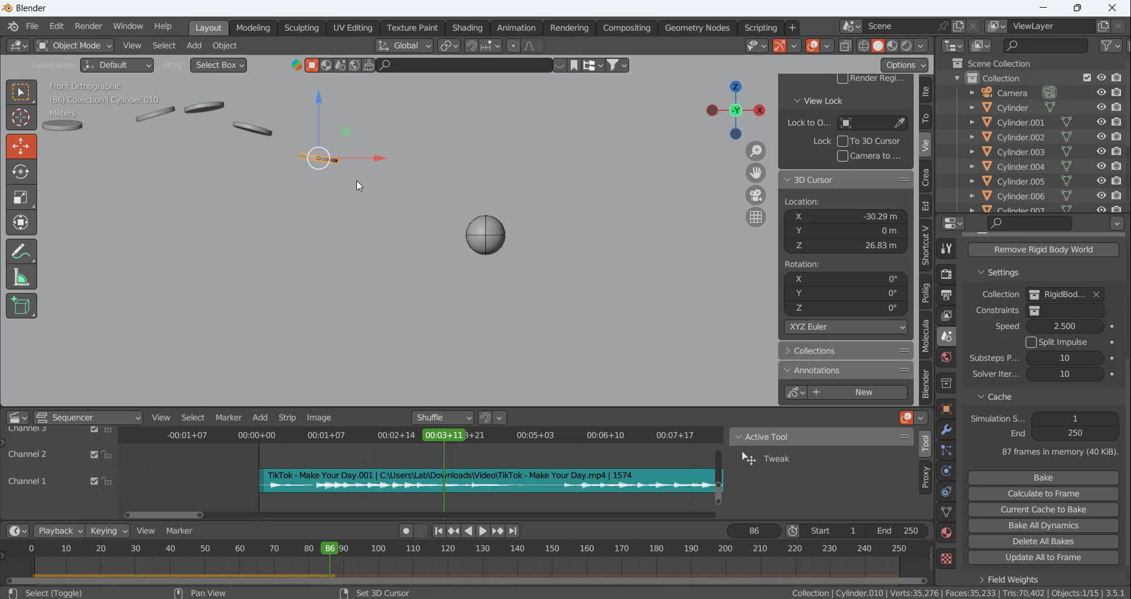
key("shift+d")
left_click(515, 280)
scroll(519, 268, "up", 4)
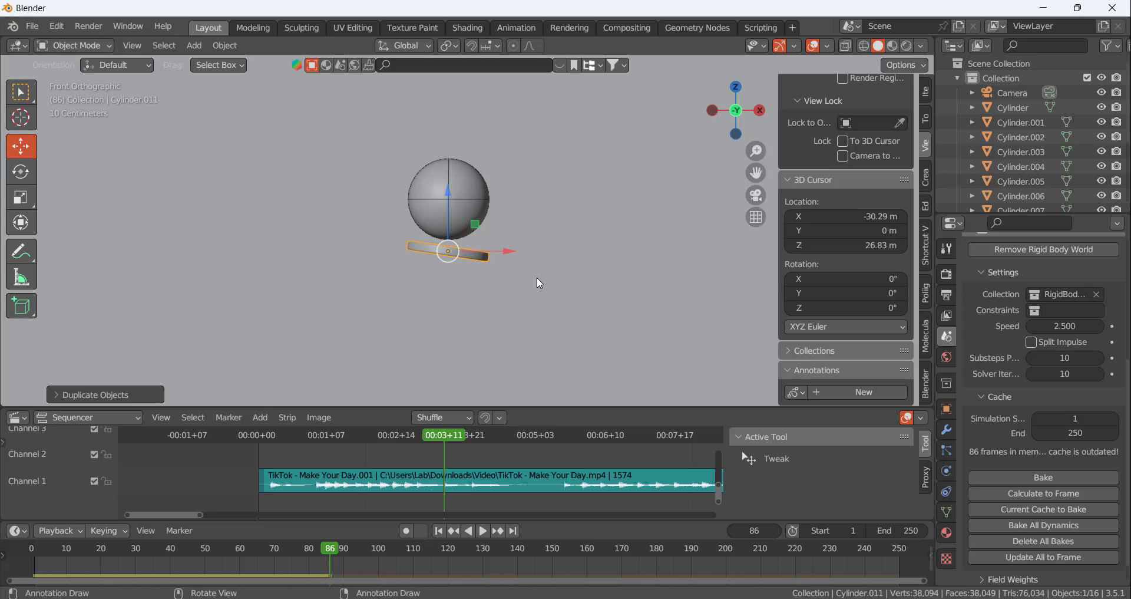
Flatten the duplicated disc's tilt slightly and nudge it up against the ball's underside
key("r")
left_click(535, 277)
left_click_drag(449, 251, 443, 245)
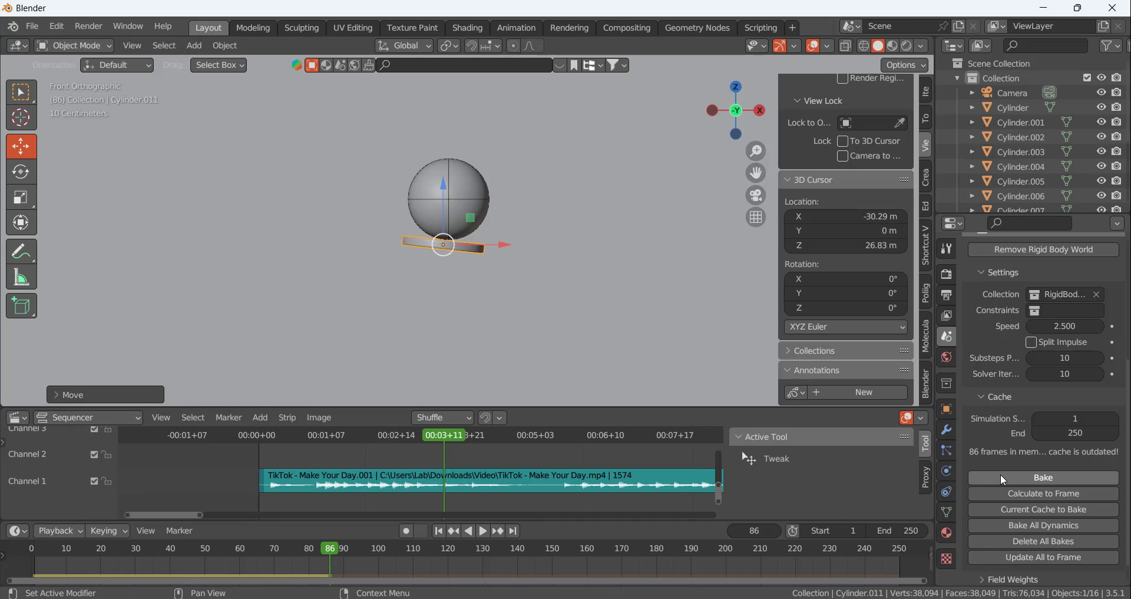
Recalculate the rigid body cache to frame 98 and compare the ball's position with the waveform beat
left_click_drag(449, 437, 480, 437)
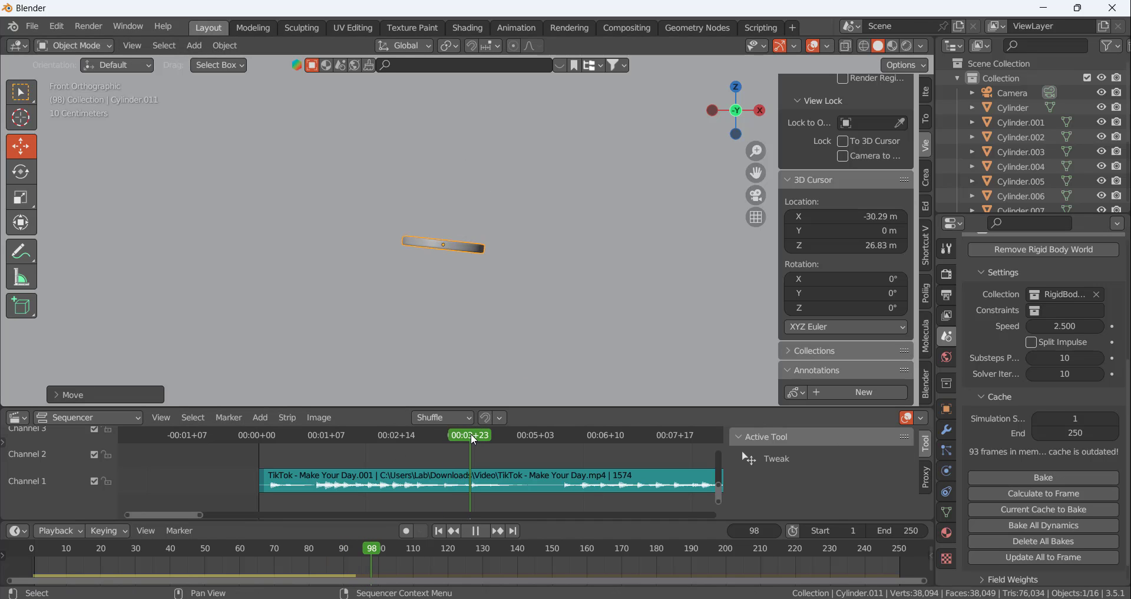
left_click(1053, 494)
scroll(469, 277, "down", 3)
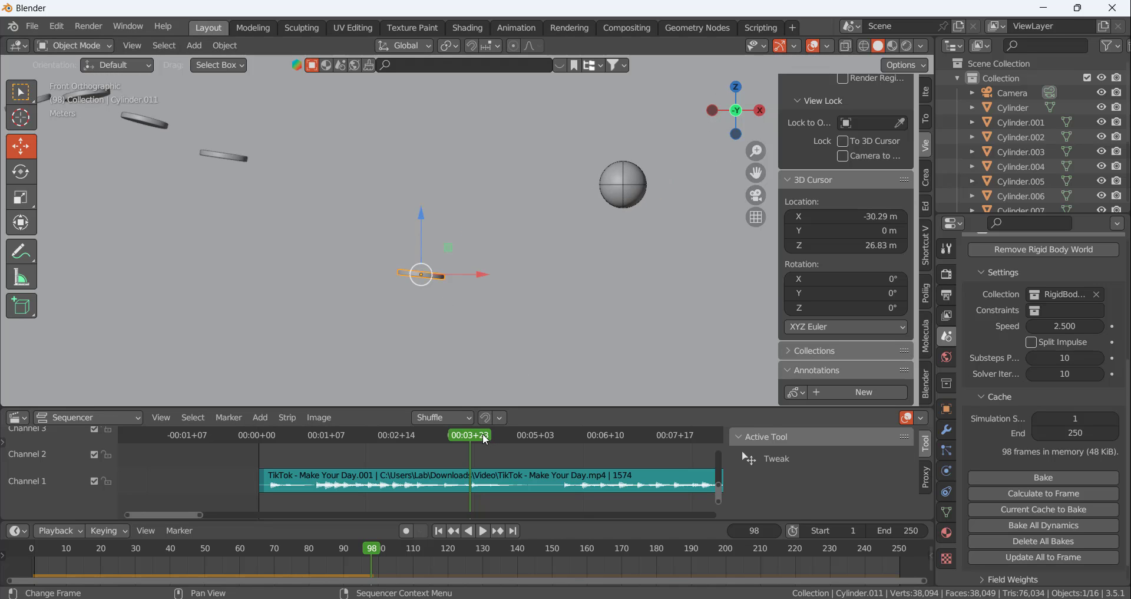
mouse_move(486, 439)
left_mouse_down()
mouse_move(397, 444)
mouse_move(471, 437)
left_mouse_up()
scroll(574, 494, "up", 4)
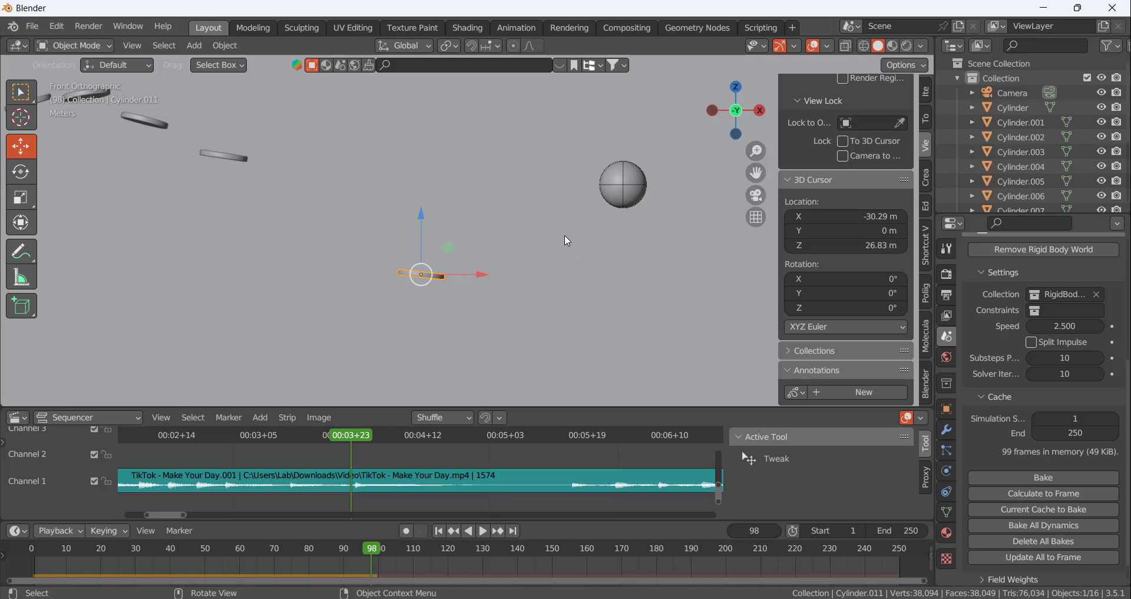
Advance to the beat at frame 99, then duplicate the newest disc and place the copy beneath the ball
mouse_move(360, 438)
left_mouse_down()
mouse_move(217, 454)
mouse_move(353, 457)
left_mouse_up()
scroll(720, 186, "down", 3)
scroll(695, 225, "up", 5)
scroll(558, 228, "down", 3)
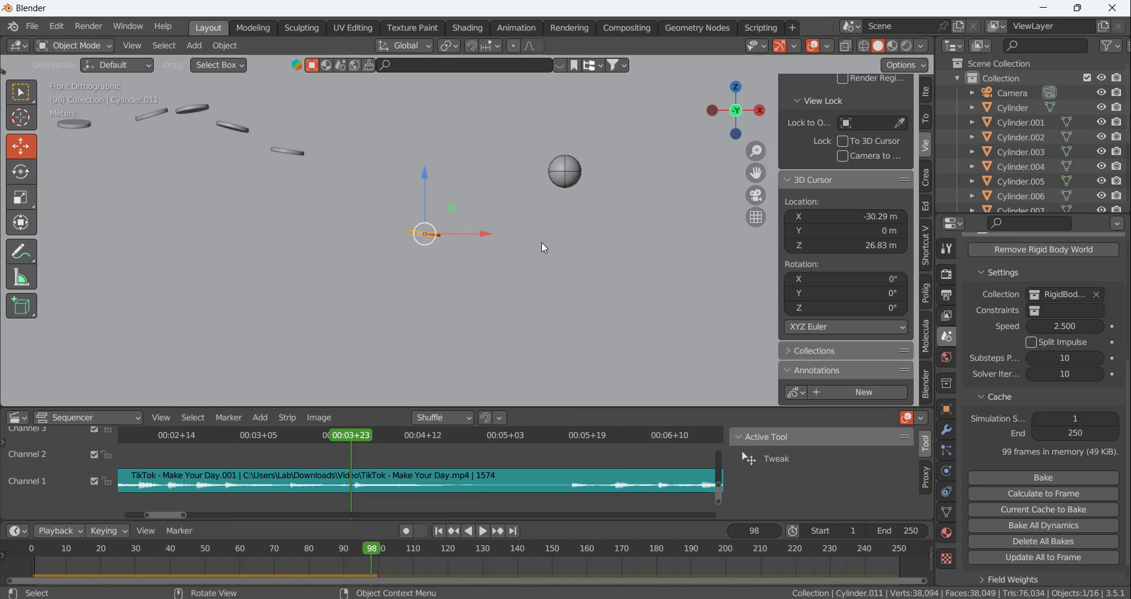
scroll(542, 241, "up", 2)
scroll(588, 262, "down", 1)
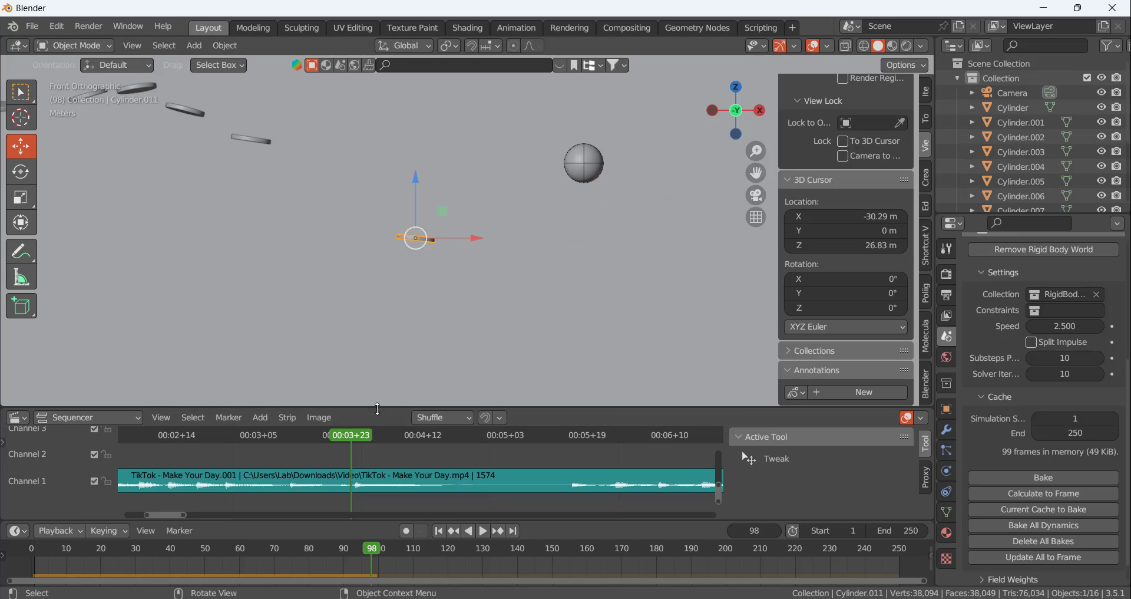
left_click_drag(357, 433, 355, 434)
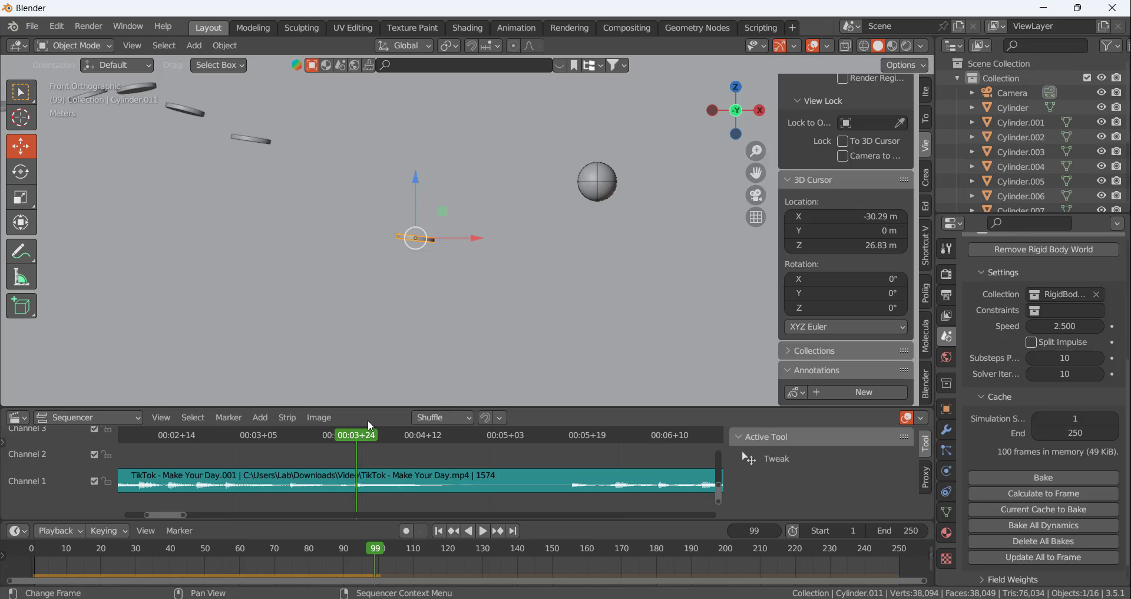
key("shift+d")
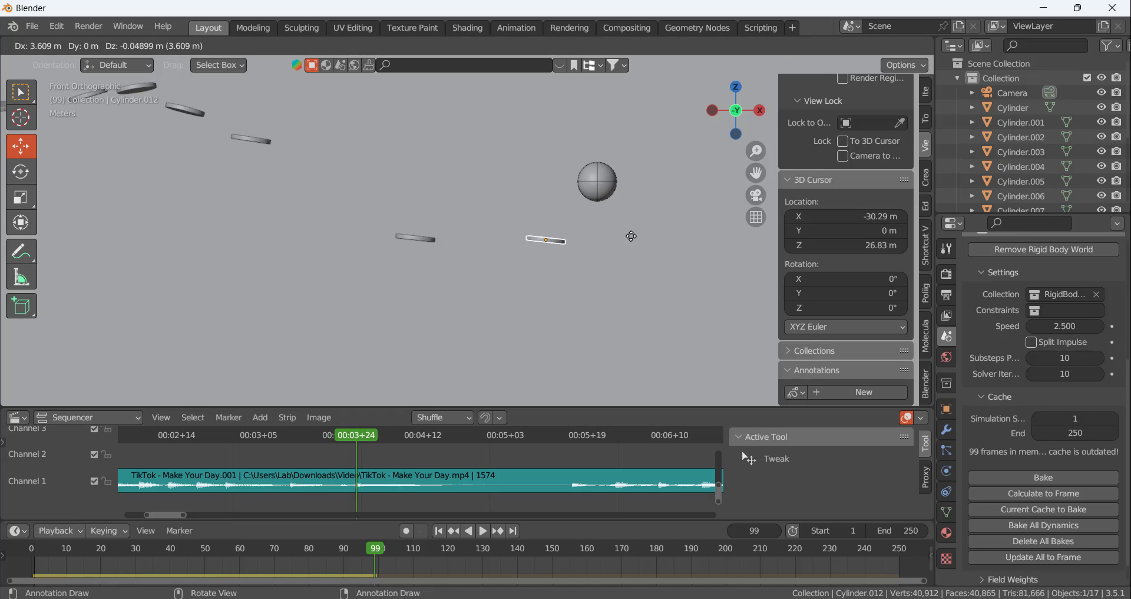
left_click(656, 207)
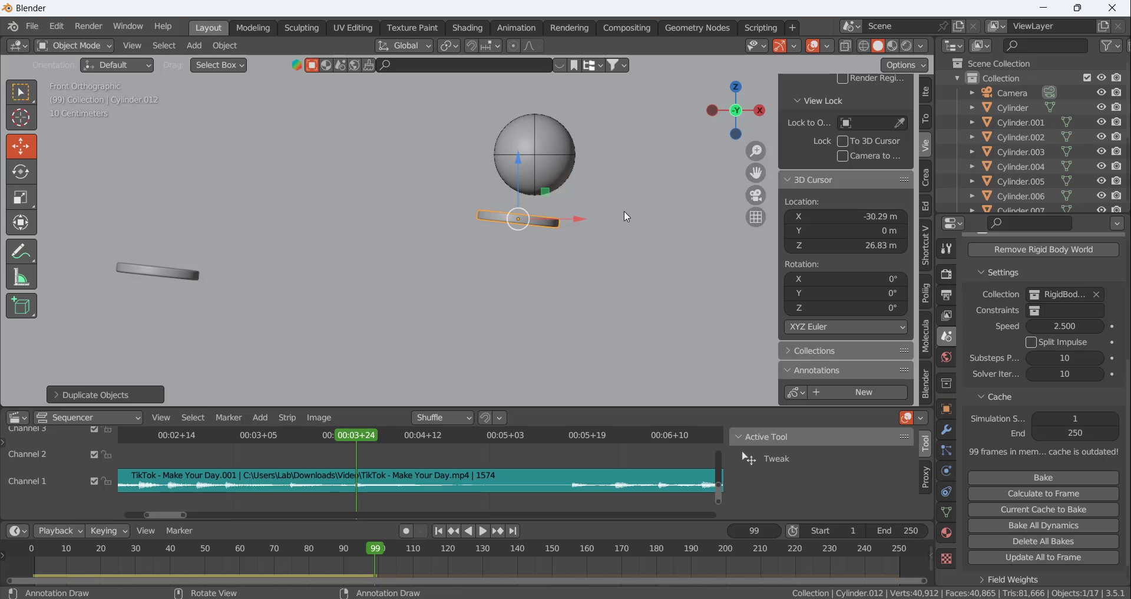
Tilt the new copy at frame 99 steeply away from the previous disc and move it against the ball's underside
key("r")
left_click(614, 258)
mouse_move(526, 223)
left_mouse_down()
mouse_move(523, 203)
mouse_move(530, 230)
left_mouse_up()
key("r")
left_click(683, 228)
scroll(583, 243, "down", 3)
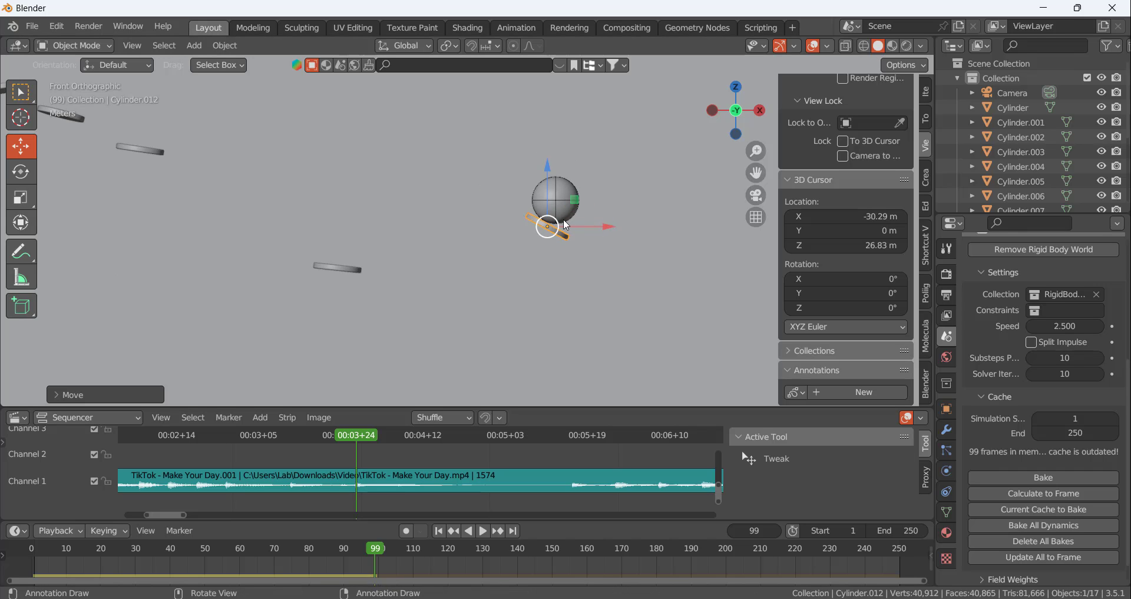
scroll(564, 221, "down", 6)
scroll(572, 228, "up", 6)
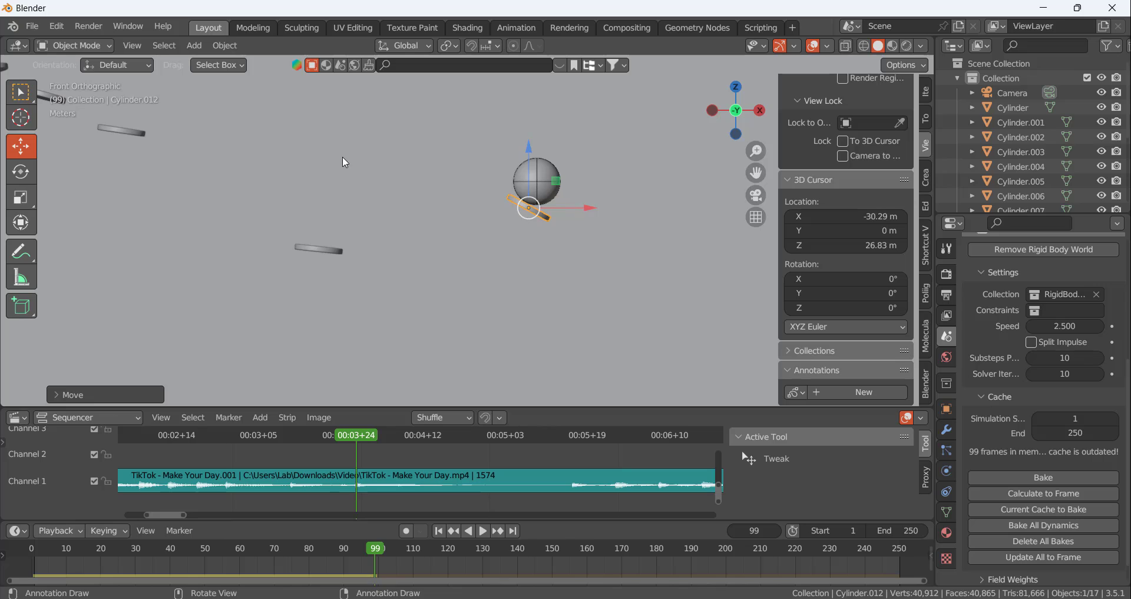
Recalculate the rigid body cache past the newest disc and inspect the ball's bounce at frame 101
mouse_move(371, 436)
left_mouse_down()
mouse_move(575, 455)
mouse_move(500, 443)
mouse_move(282, 470)
mouse_move(198, 451)
mouse_move(573, 453)
mouse_move(350, 465)
mouse_move(361, 470)
mouse_move(422, 464)
mouse_move(347, 460)
mouse_move(369, 458)
left_mouse_up()
left_click(1044, 493)
scroll(504, 222, "up", 5)
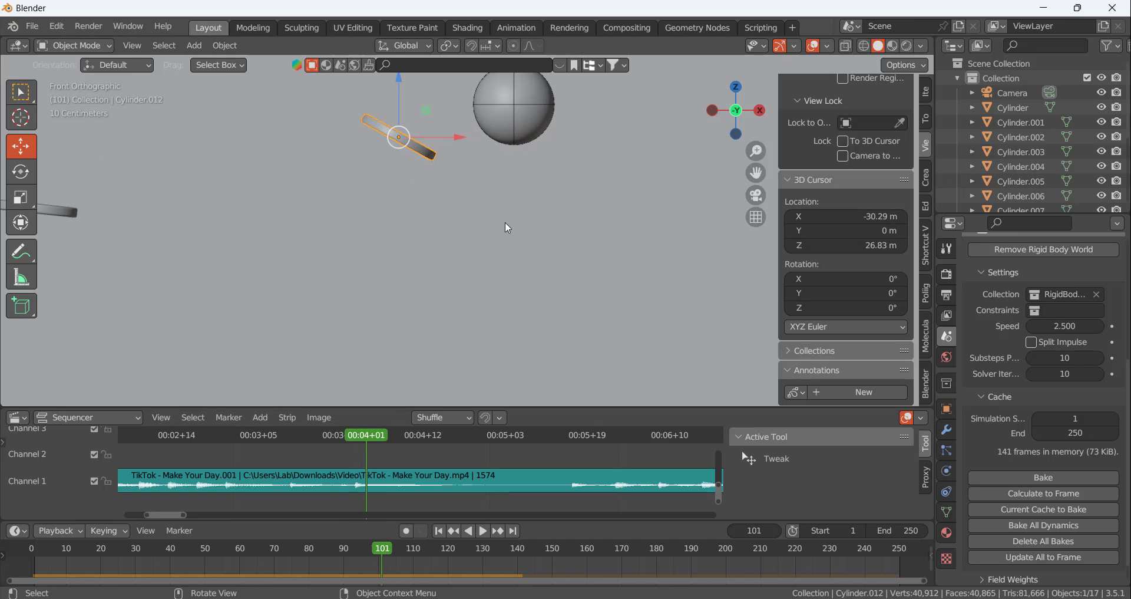
scroll(505, 221, "down", 4)
scroll(568, 194, "up", 4)
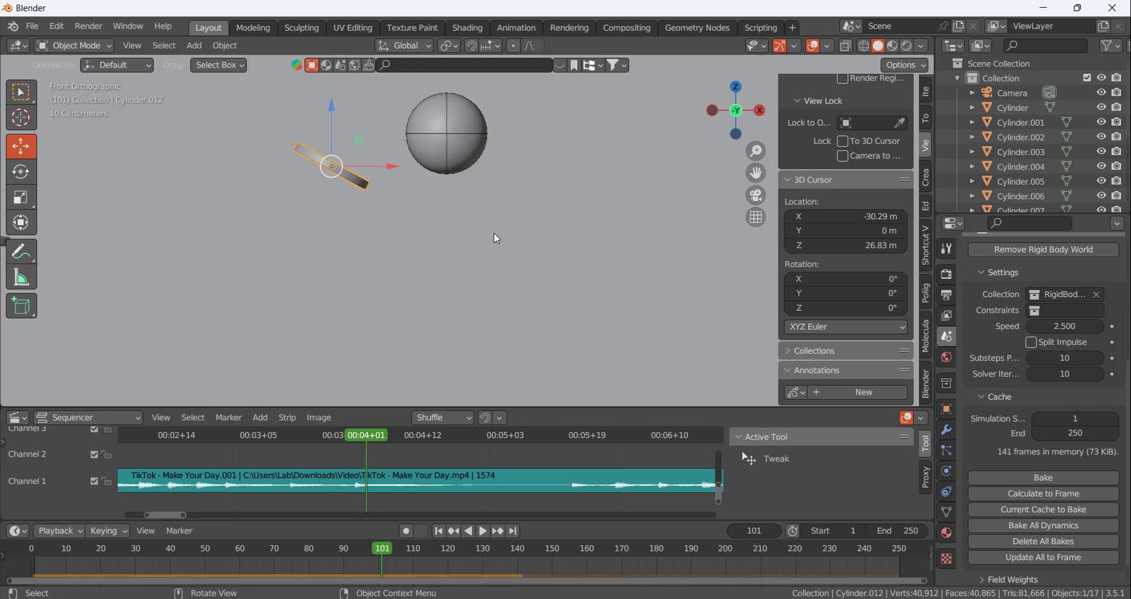
Replay the ball's bounce off the newest disc from frame 99 to frame 101 and examine its travel direction
left_click_drag(371, 435, 357, 464)
scroll(461, 242, "down", 8)
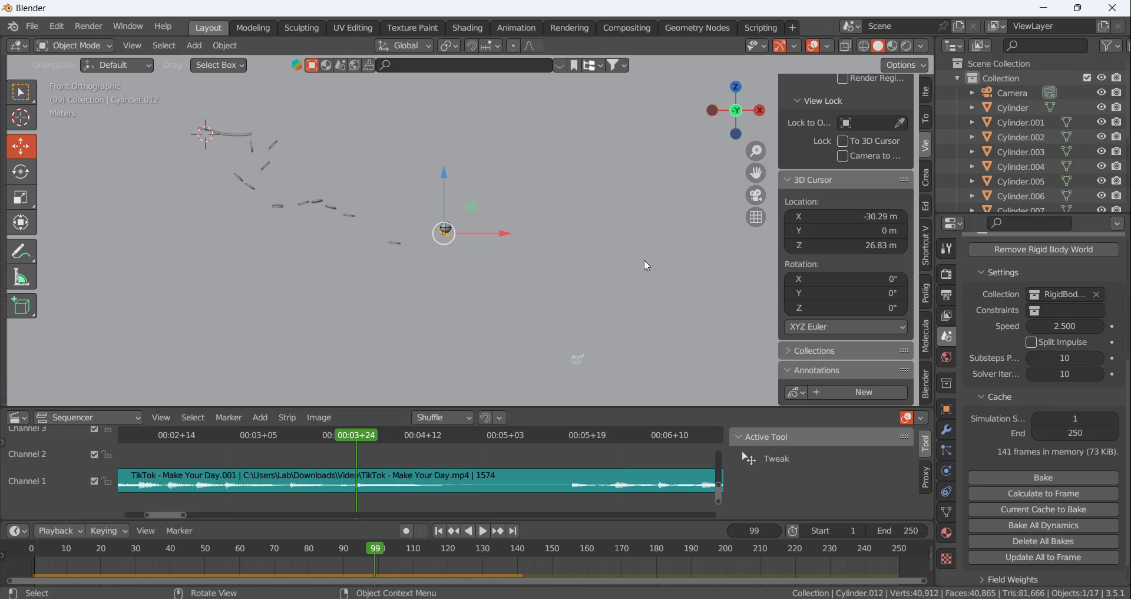
scroll(465, 264, "up", 7)
scroll(406, 199, "up", 2)
scroll(403, 198, "down", 4)
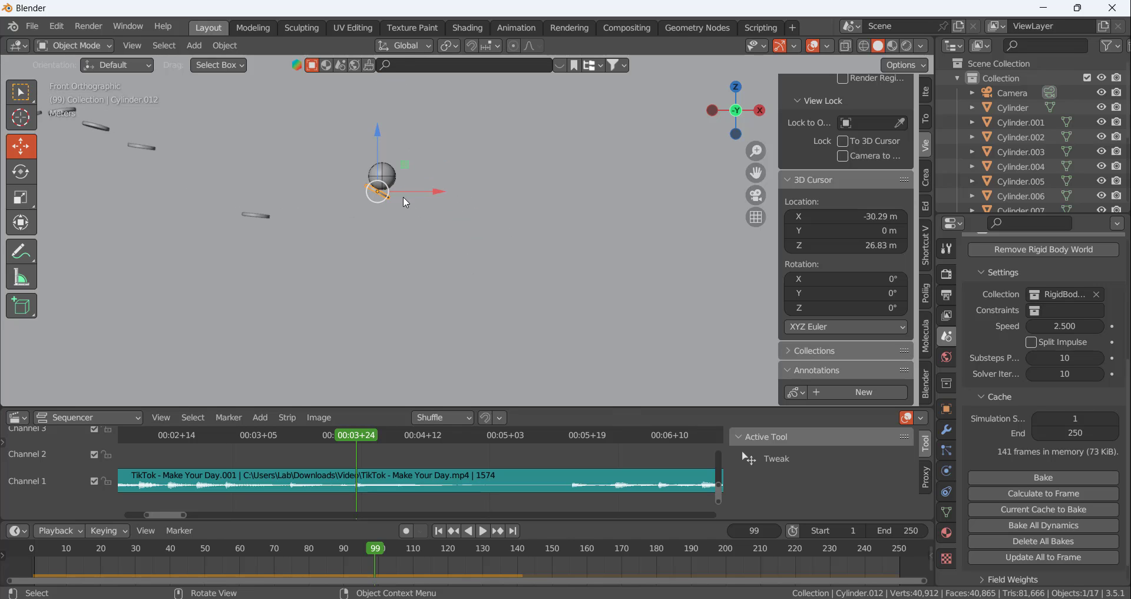
scroll(454, 173, "up", 3)
scroll(454, 172, "up", 2)
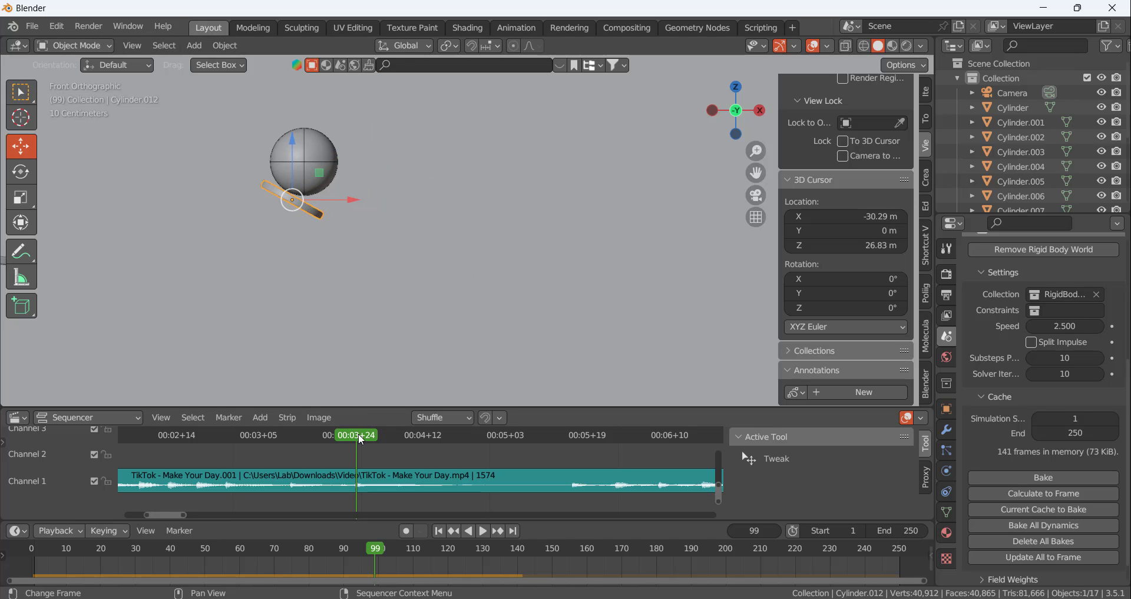
key("space")
key("space")
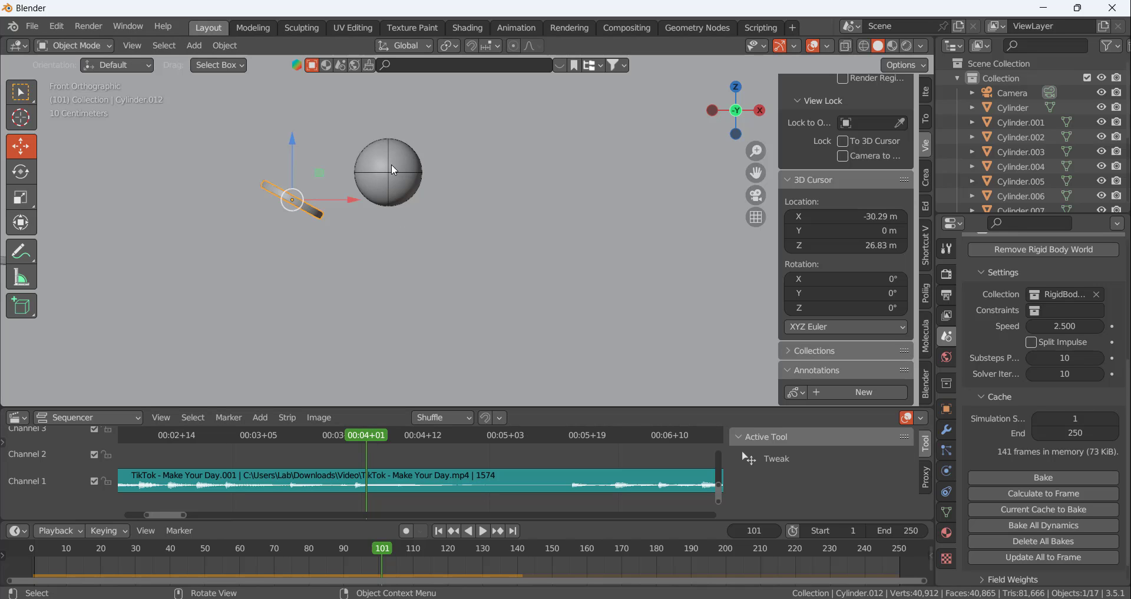
Add a path curve at the ball's centre using the 3D cursor, then move it below and to the right of the ball
left_click(391, 163)
key("shift+s")
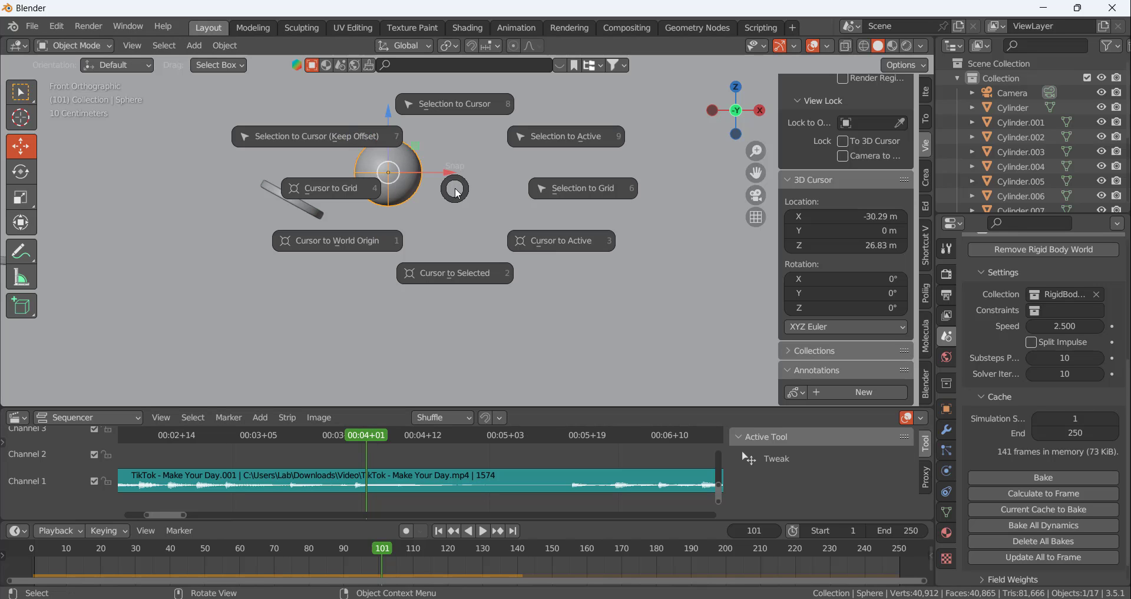
left_click(458, 273)
key("shift+a")
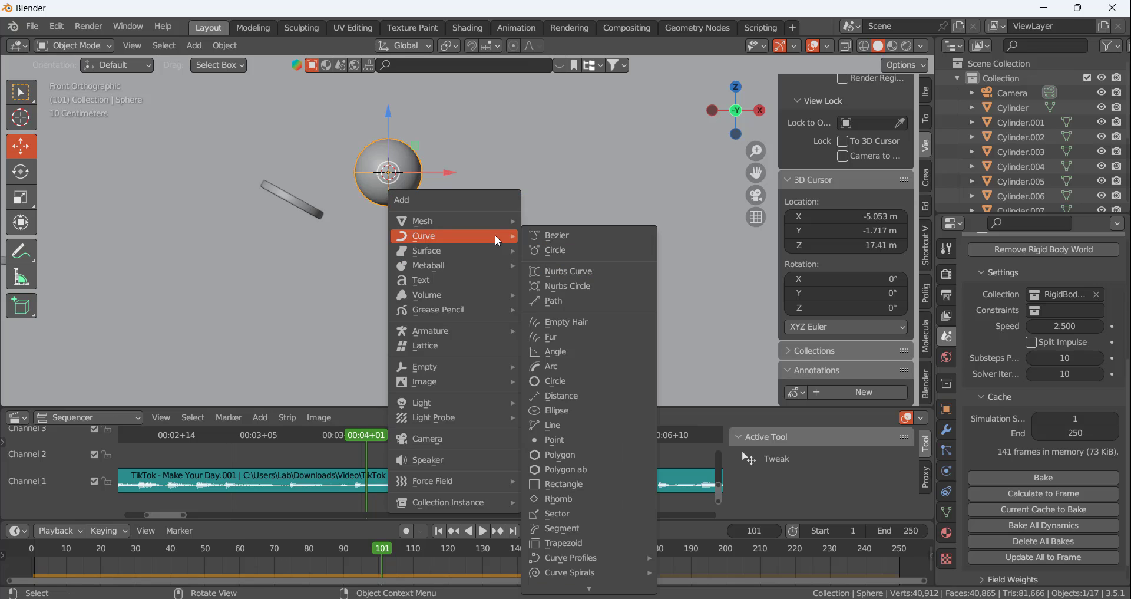
left_click(562, 301)
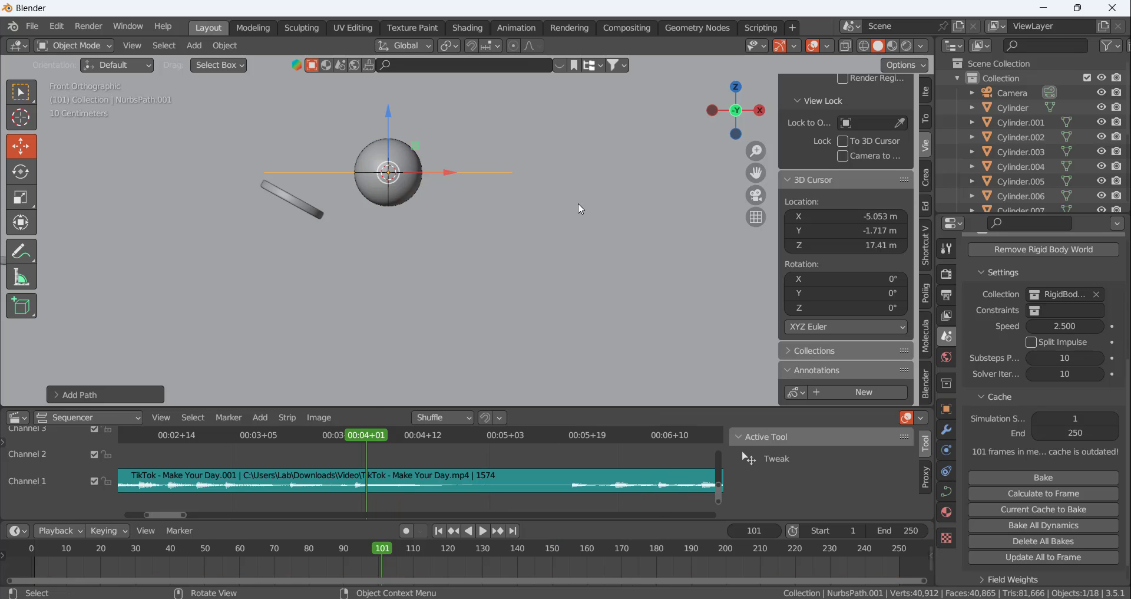
left_click_drag(452, 171, 570, 163)
left_click_drag(510, 118, 532, 198)
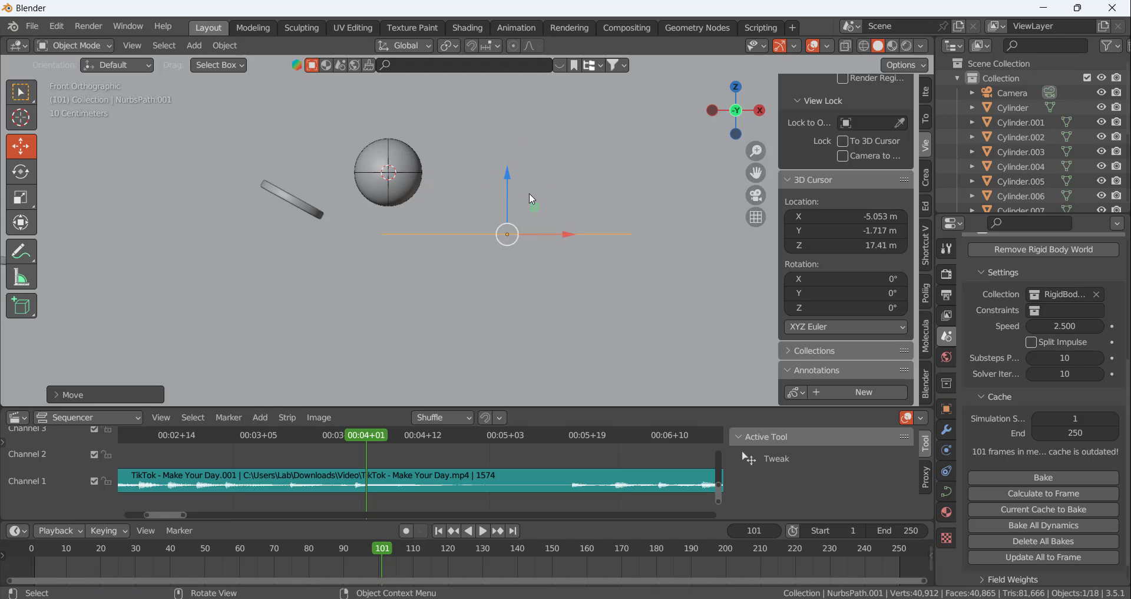
Shift all the path's control points except the first downward and rotate them to form a steep descending bend
key("Tab")
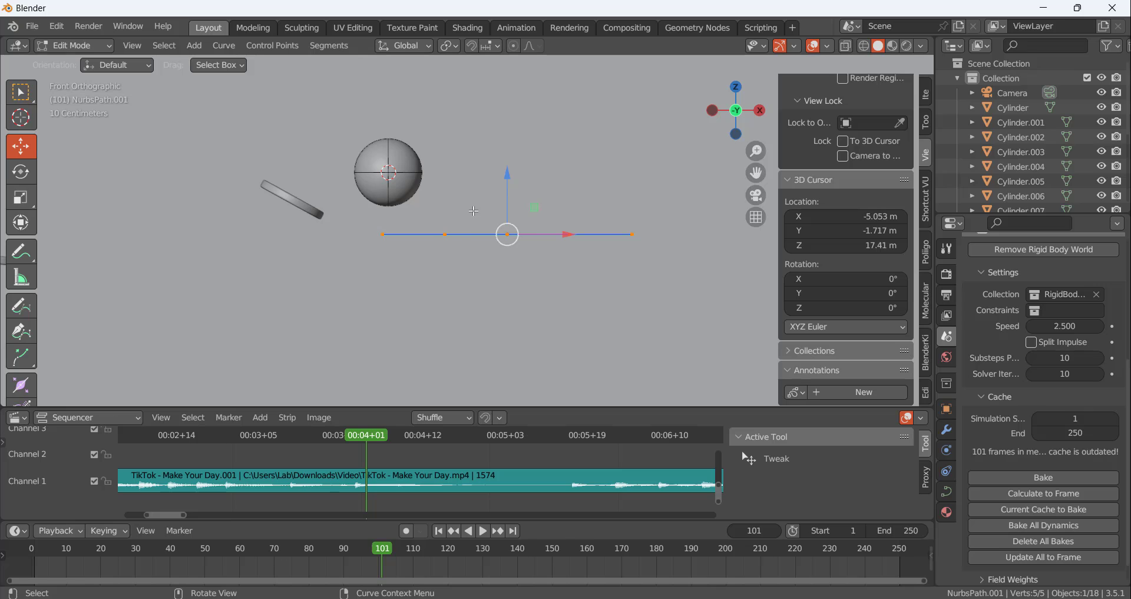
left_click(640, 276)
left_click_drag(446, 198, 680, 293)
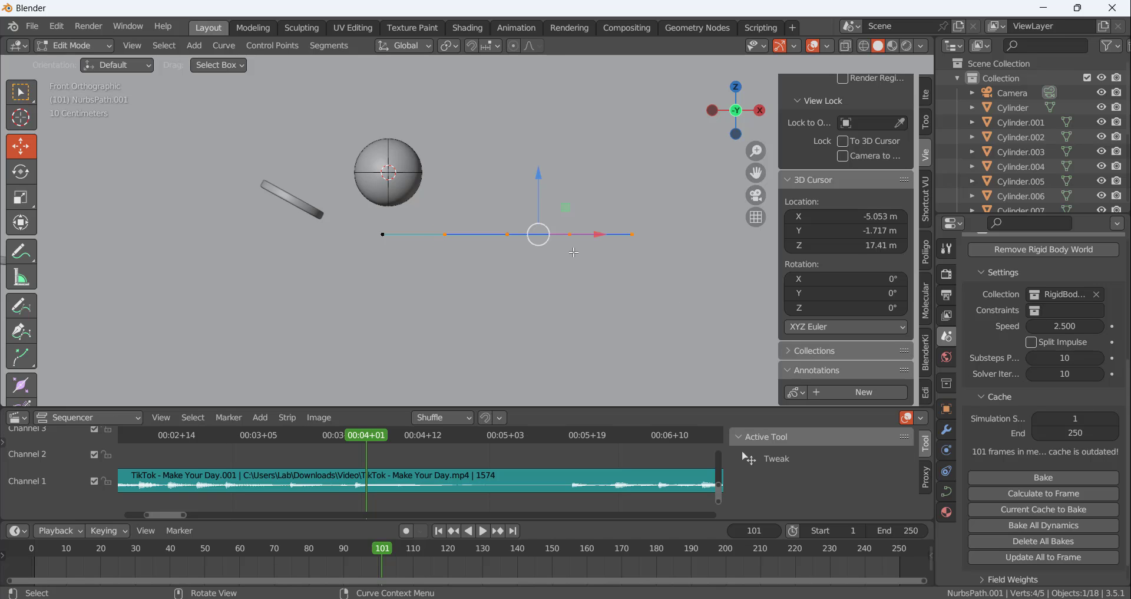
left_click_drag(548, 240, 516, 310)
key("r")
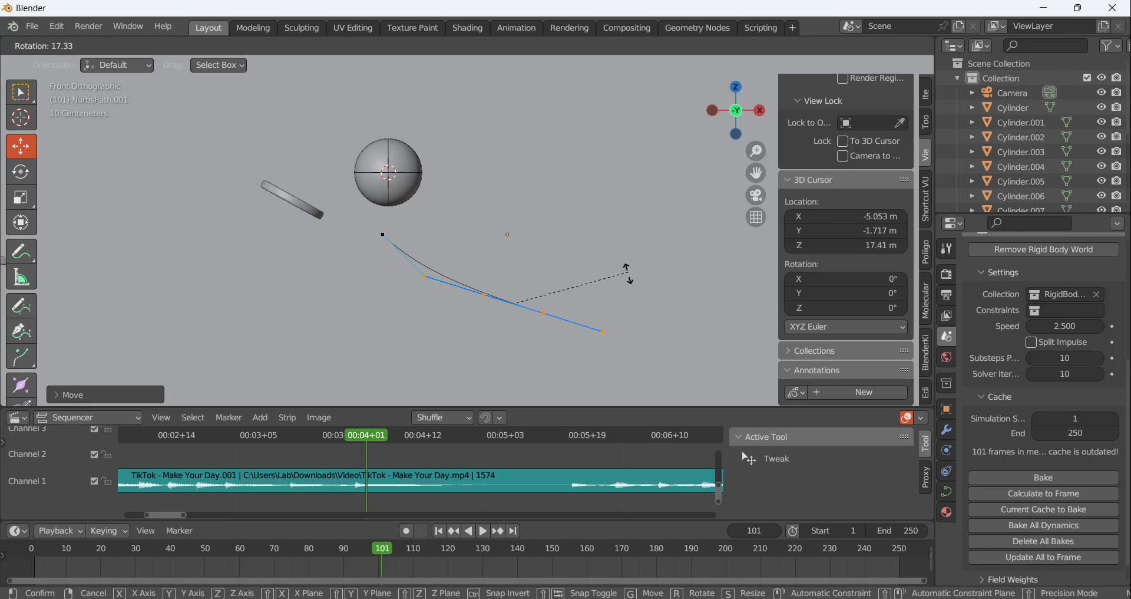
left_click(540, 259)
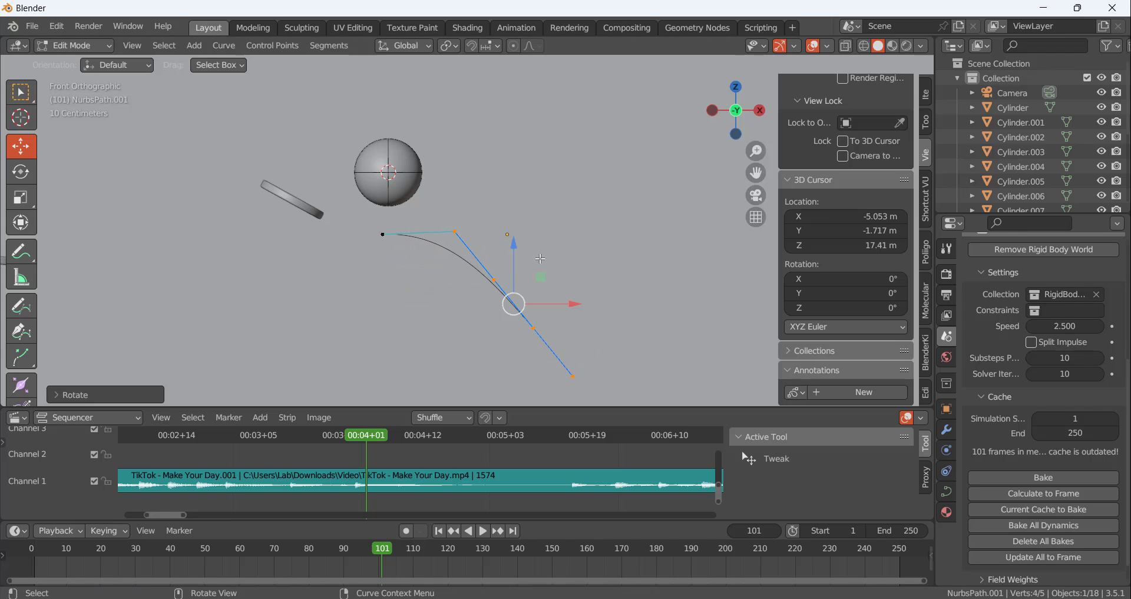
Move and rotate the whole path so its starting point sits just beside the ball, in its direction of travel
left_click(382, 239)
scroll(574, 277, "down", 2)
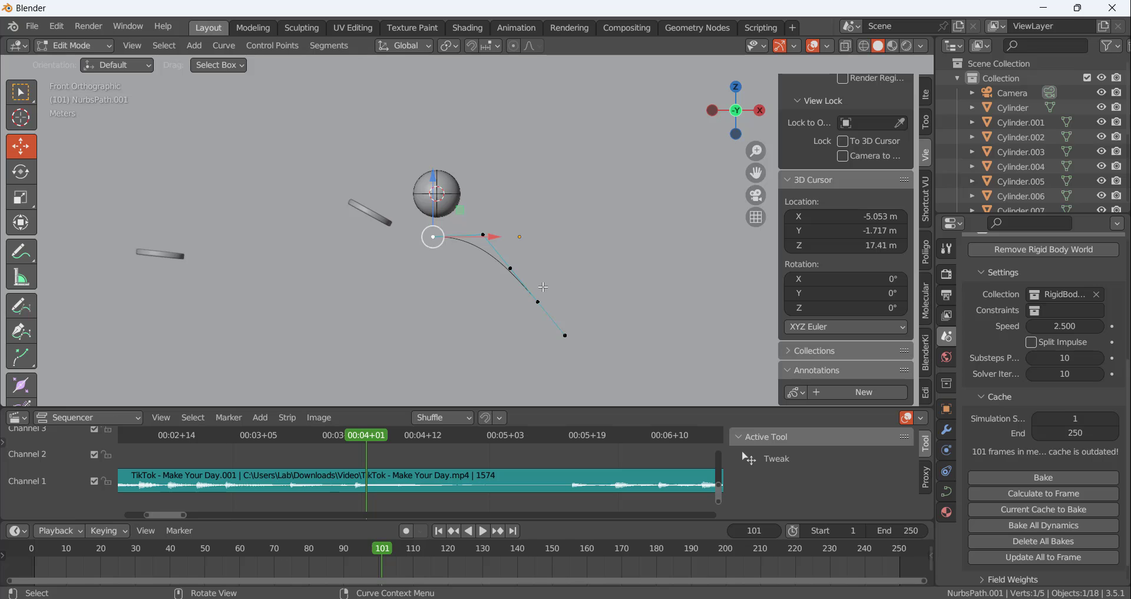
key("g")
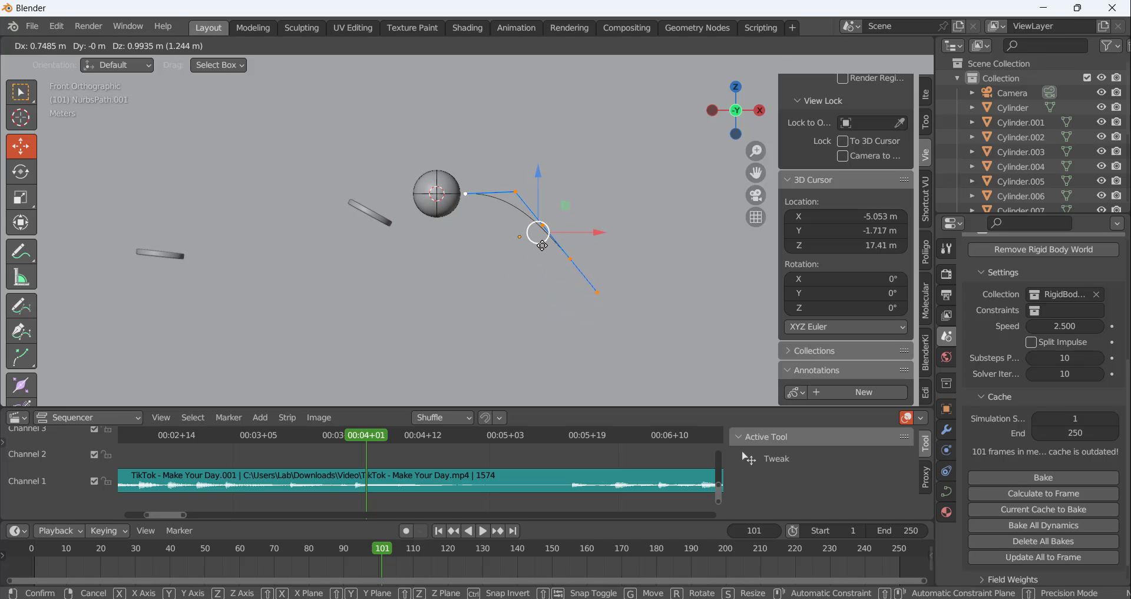
left_click(542, 245)
scroll(559, 227, "up", 3)
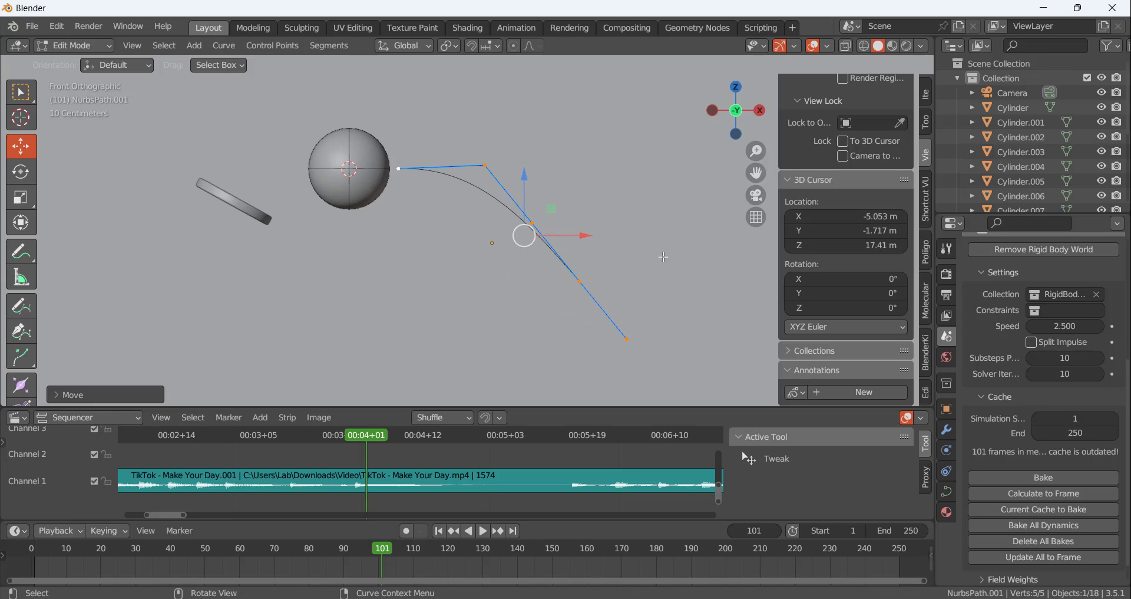
key("r")
left_click(621, 269)
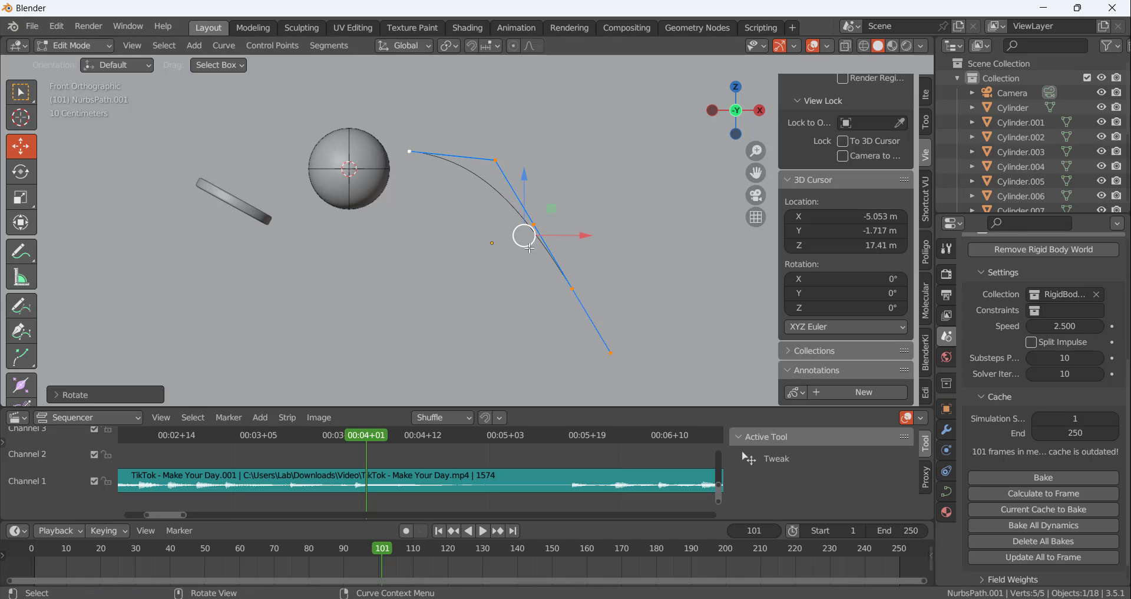
left_click_drag(529, 248, 517, 269)
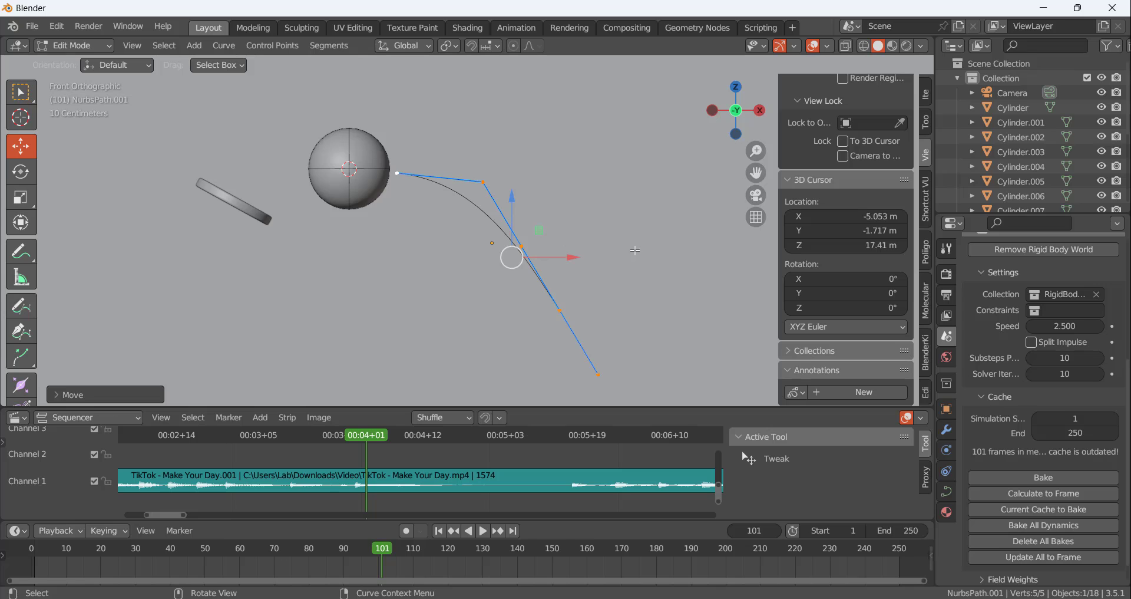
Reshape the path into an S-curve by shifting the middle and end control points right and the fourth point left
scroll(634, 248, "down", 1)
left_click(646, 307)
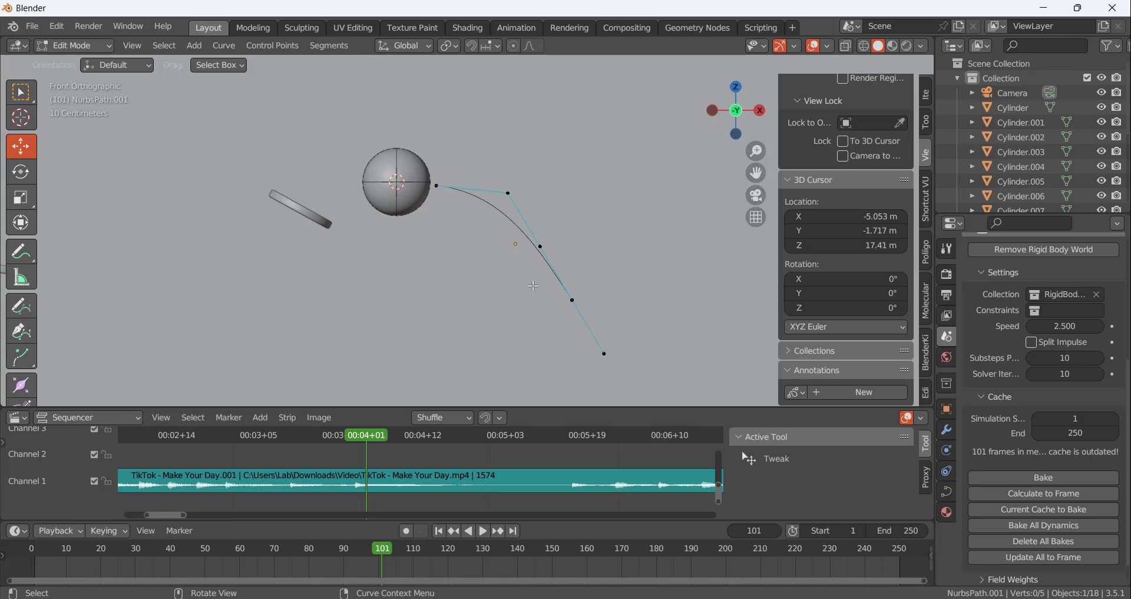
left_click_drag(531, 282, 661, 382)
left_click_drag(579, 337, 502, 329)
left_click(523, 347)
left_click_drag(576, 346, 629, 343)
left_click(541, 247)
left_click_drag(594, 251, 625, 253)
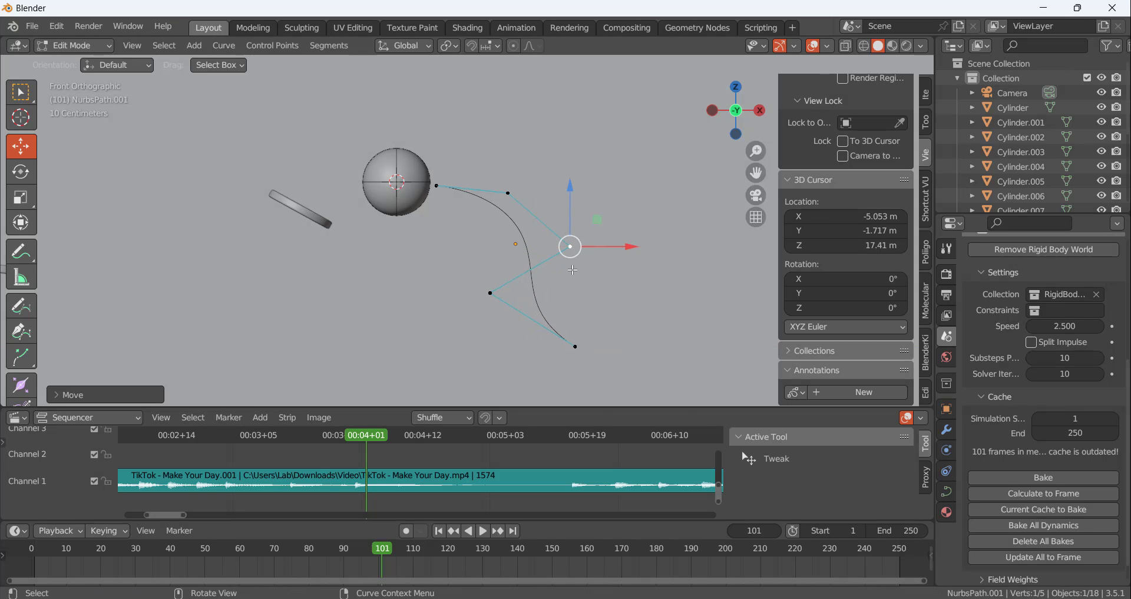
left_click(492, 292)
left_click_drag(492, 292, 466, 293)
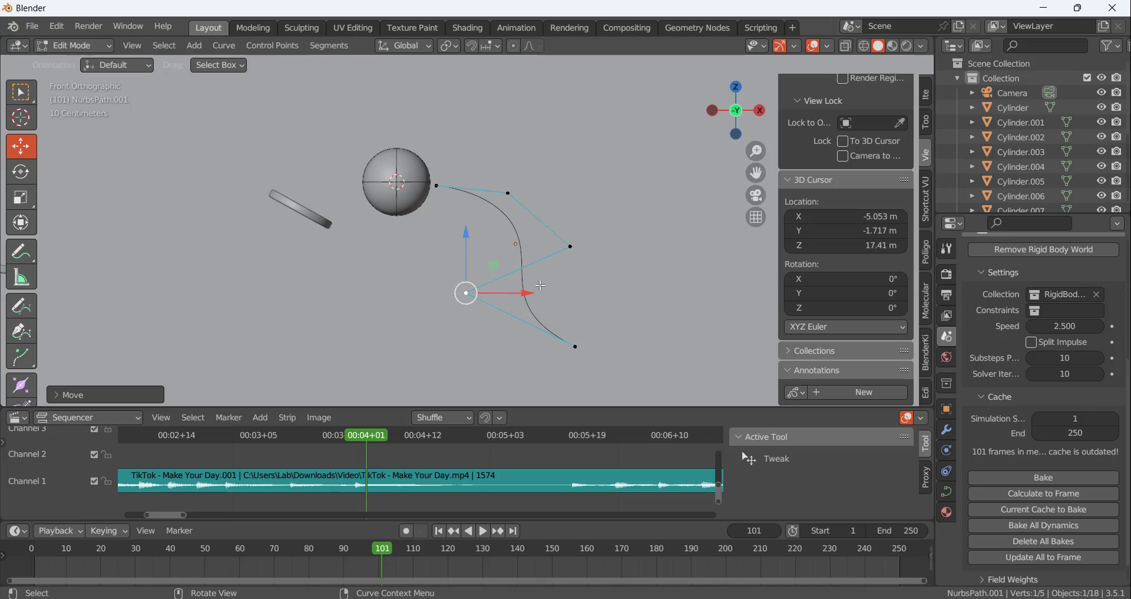
Bevel the path into a round tube with a depth of 0.79 m, comparing its opening with the ball's size
left_click(947, 491)
scroll(1048, 504, "down", 2)
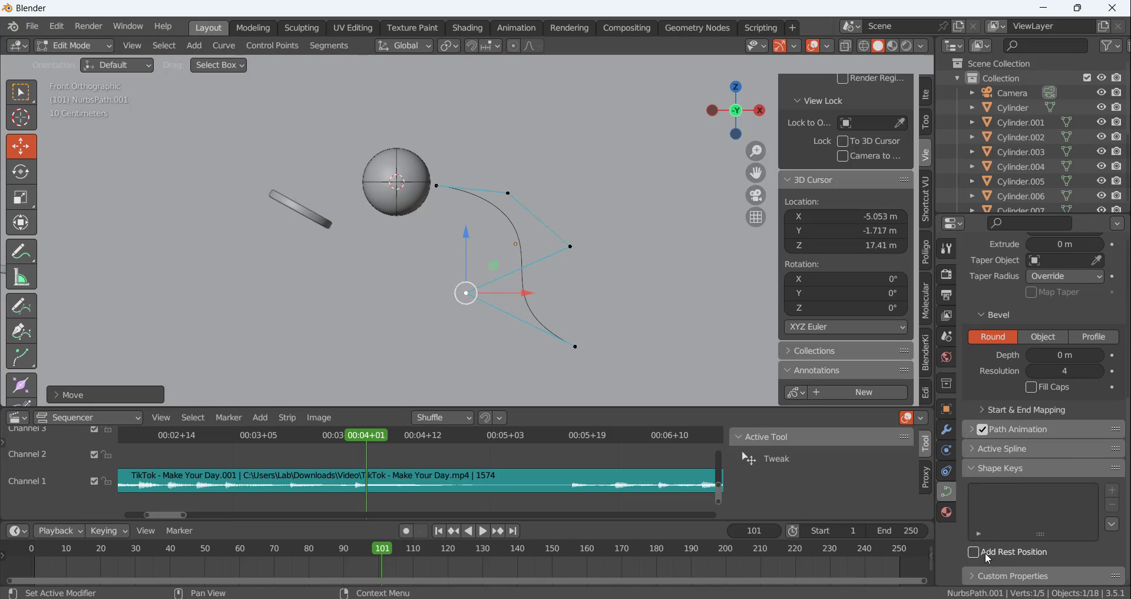
scroll(1031, 431, "up", 3)
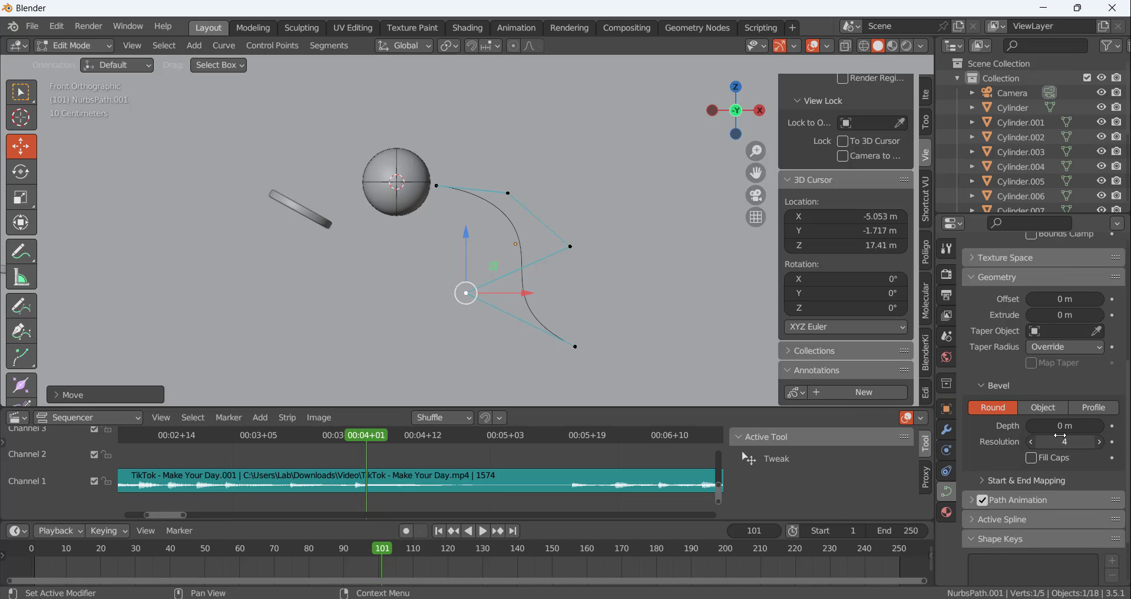
left_click_drag(1061, 426, 1091, 425)
middle_click_drag(707, 292, 466, 163)
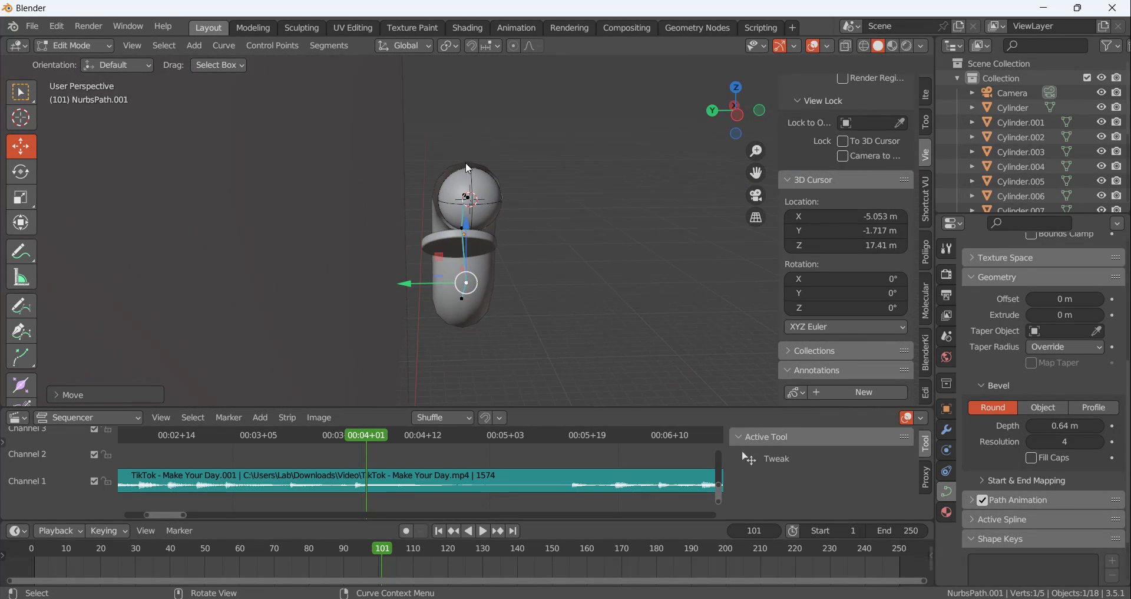
scroll(491, 198, "up", 3)
middle_click_drag(517, 197, 508, 224)
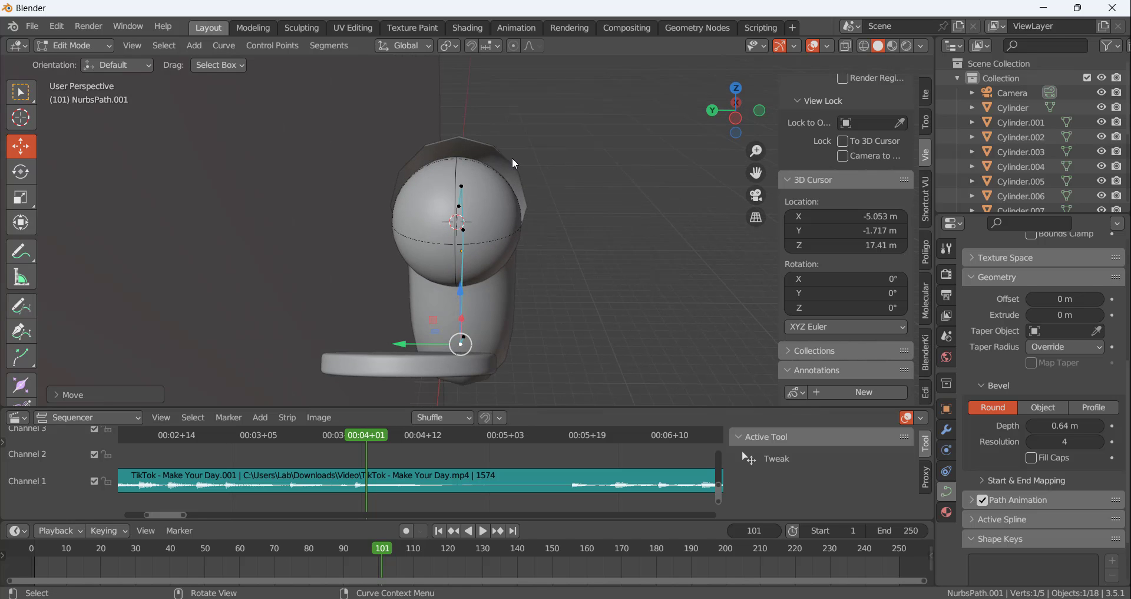
left_click_drag(1061, 426, 1080, 426)
Inspect the tube's opening beside the ball and its position after the discs from angled and front views
middle_click_drag(671, 325, 424, 220)
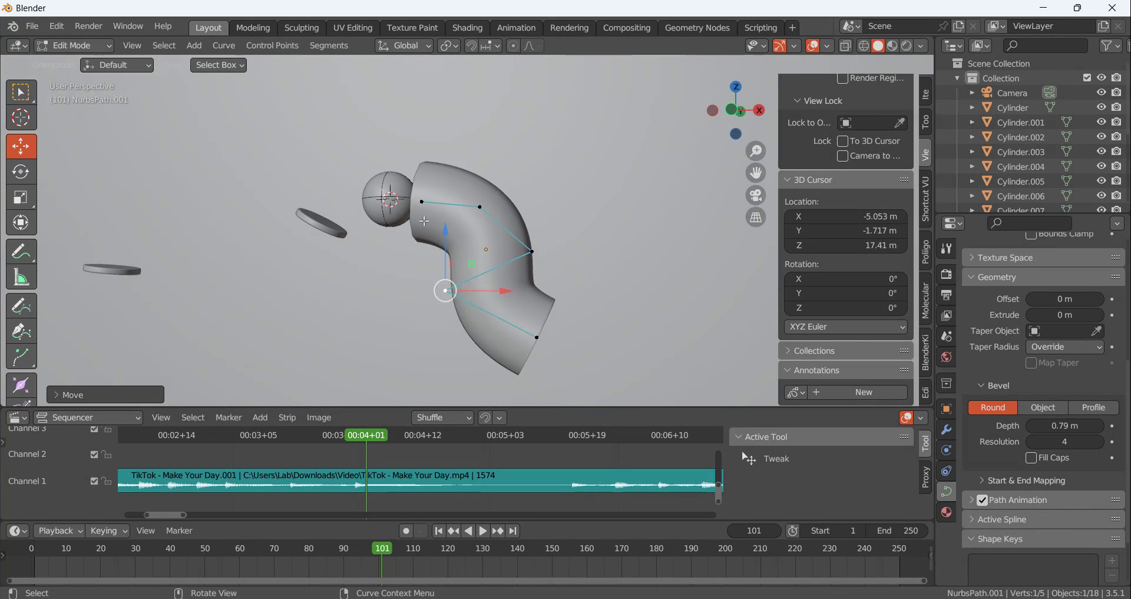
scroll(536, 267, "up", 5)
scroll(518, 276, "down", 8)
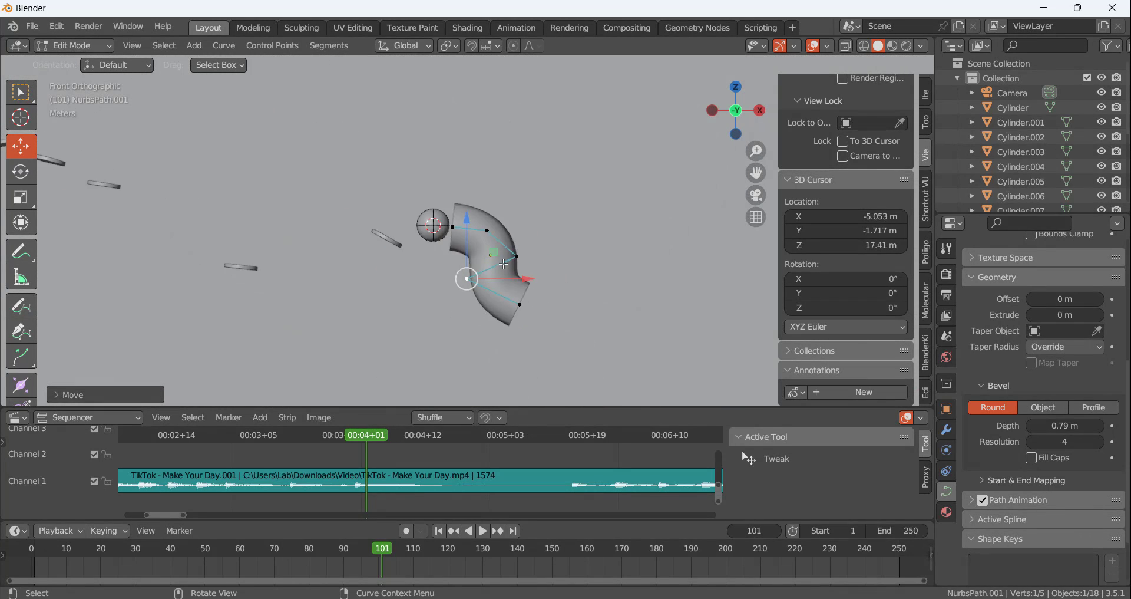
middle_click_drag(503, 264, 417, 251)
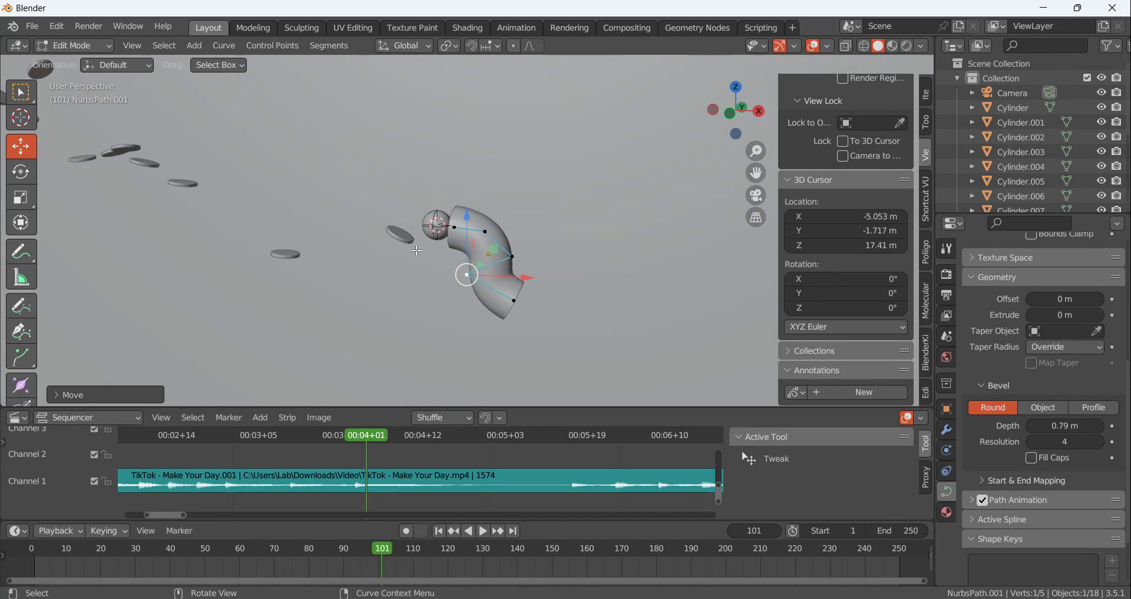
key("KP_1")
scroll(476, 274, "up", 8)
scroll(479, 247, "down", 9)
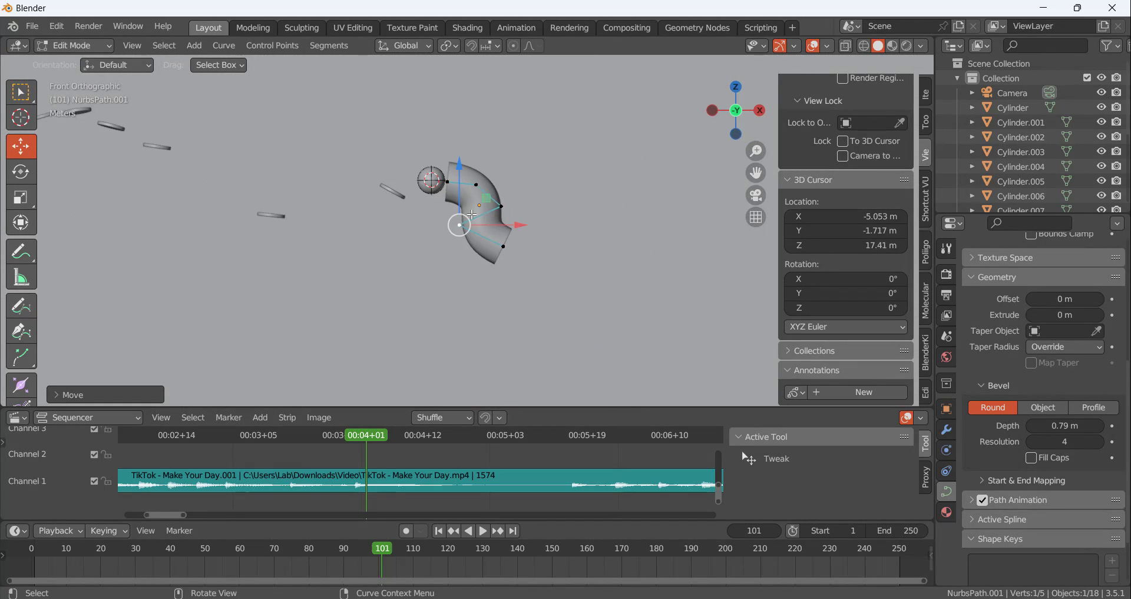
scroll(509, 272, "up", 3)
scroll(505, 255, "down", 1)
Stretch the tube by lowering its last two control points, and shift the middle bend point down and right
left_click(439, 255)
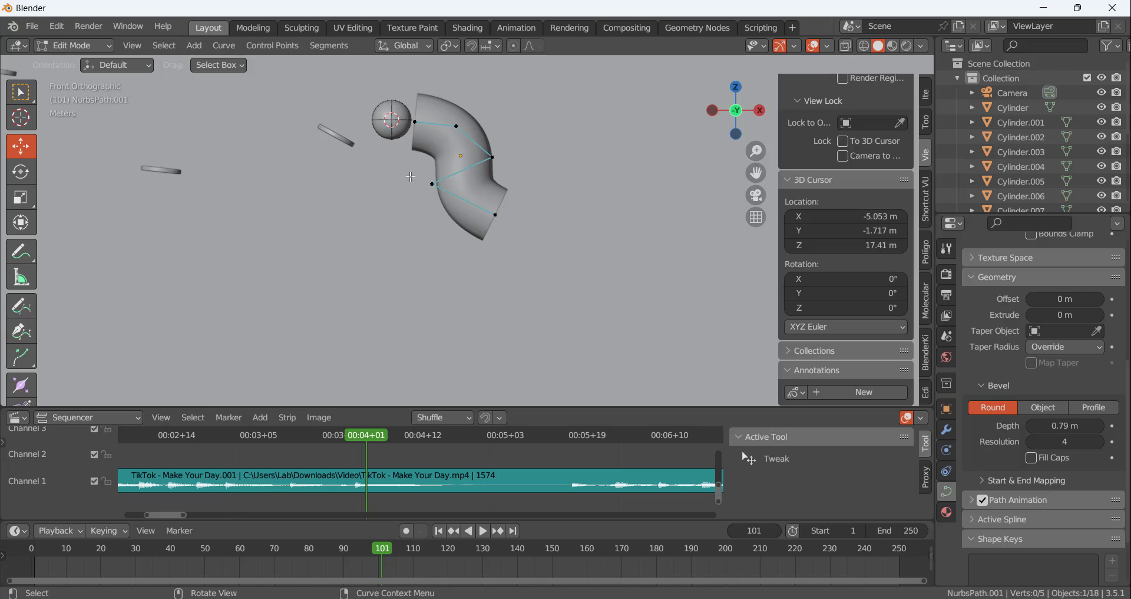
left_click_drag(411, 176, 474, 242)
left_click(492, 156)
left_click_drag(495, 160, 509, 176)
Move the second control point right and down to slope the tube's entrance, and shift the end point slightly outward
left_click(457, 127)
left_click_drag(477, 128, 493, 133)
left_click_drag(475, 85, 477, 102)
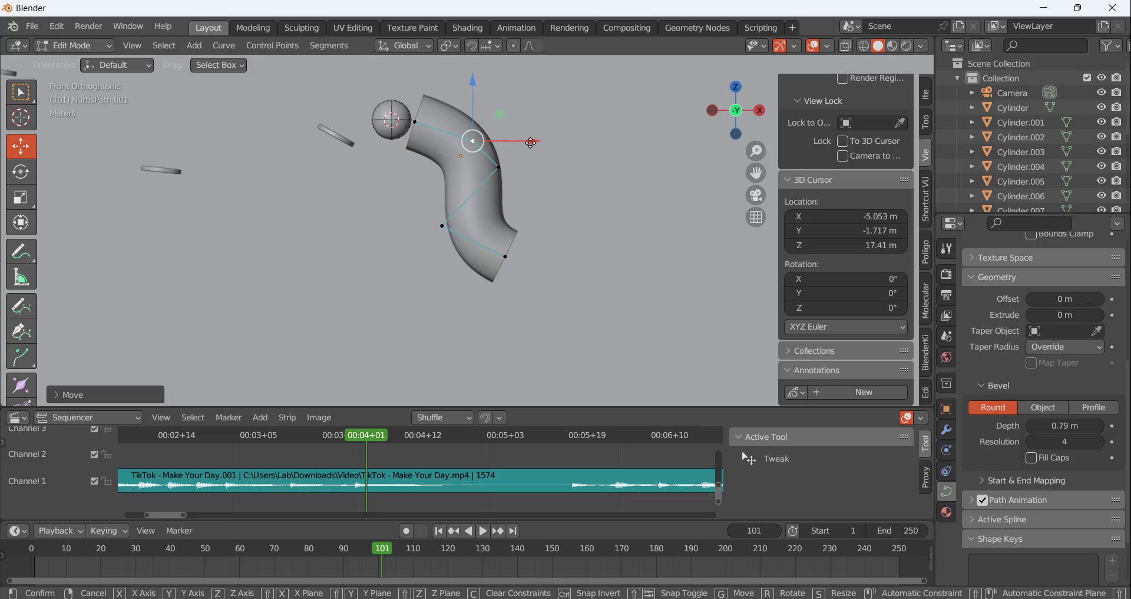
left_click_drag(534, 141, 524, 143)
left_click_drag(466, 82, 467, 88)
left_click(505, 255)
left_click_drag(505, 252, 517, 257)
Extrude three more segments from the tube's lower end, running down to the right and curving back left
scroll(518, 256, "down", 3)
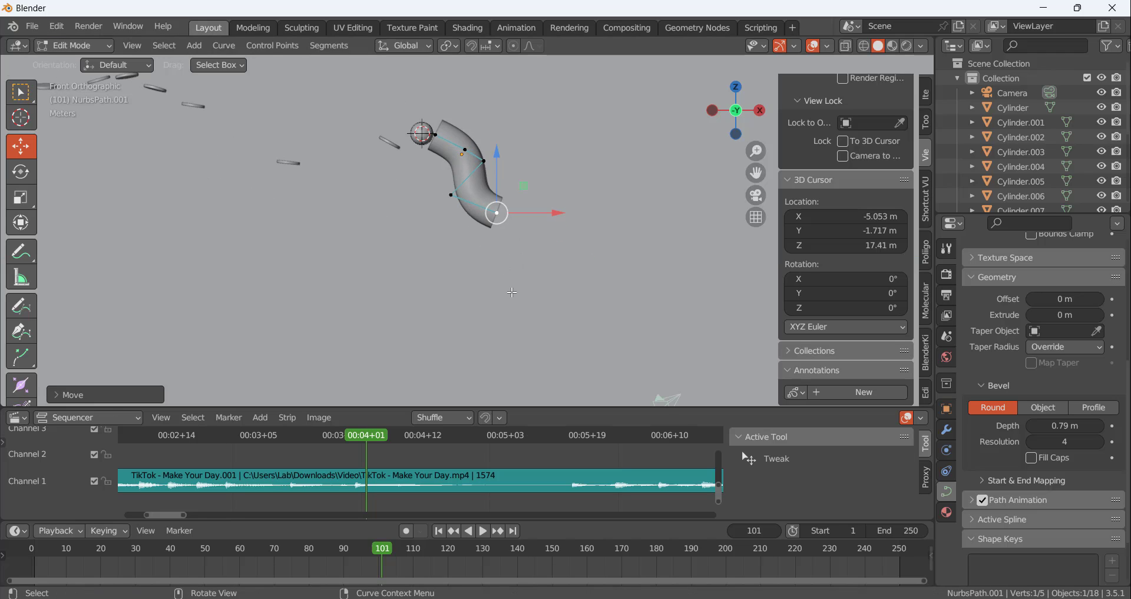
key("e")
left_click(575, 269)
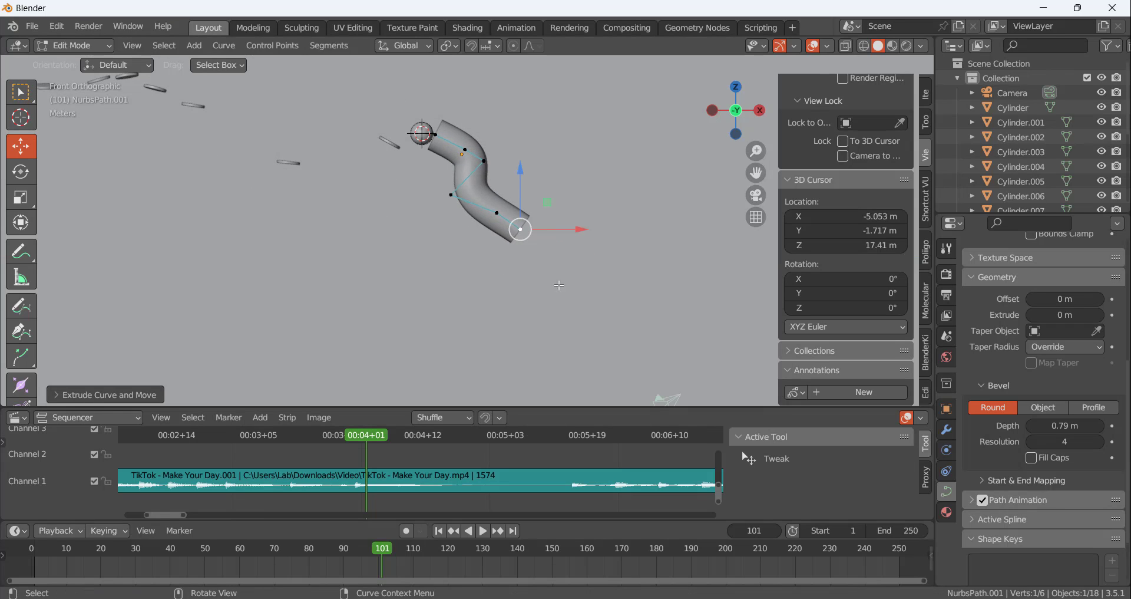
key("e")
left_click(589, 290)
key("e")
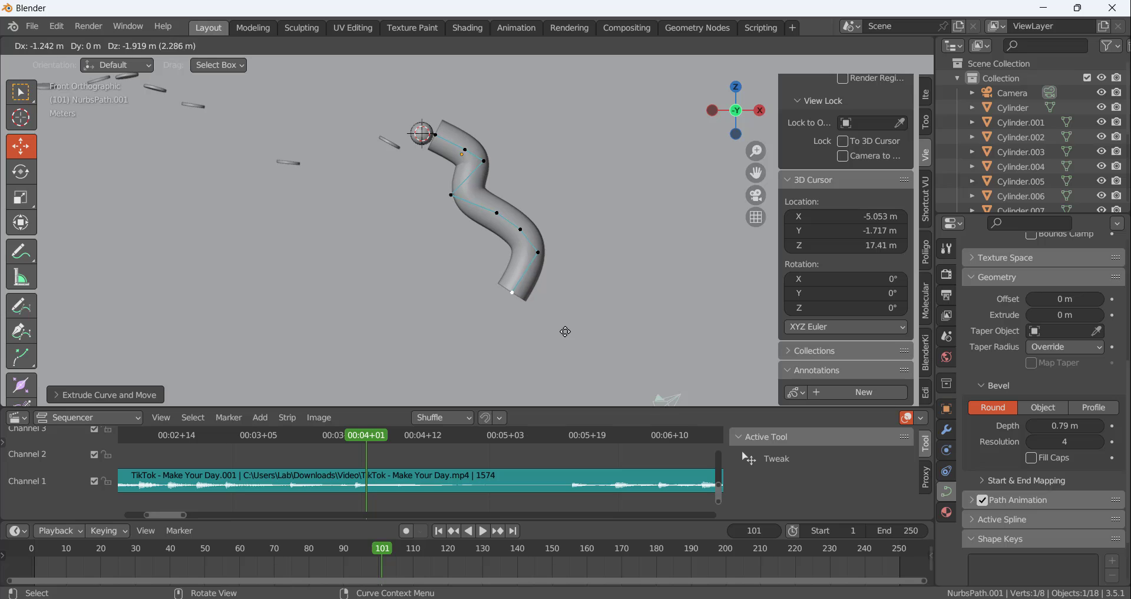
left_click(569, 325)
Extrude two more segments from the tube's lower end, one down to the left and one running down and slightly right
key("e")
left_click(500, 352)
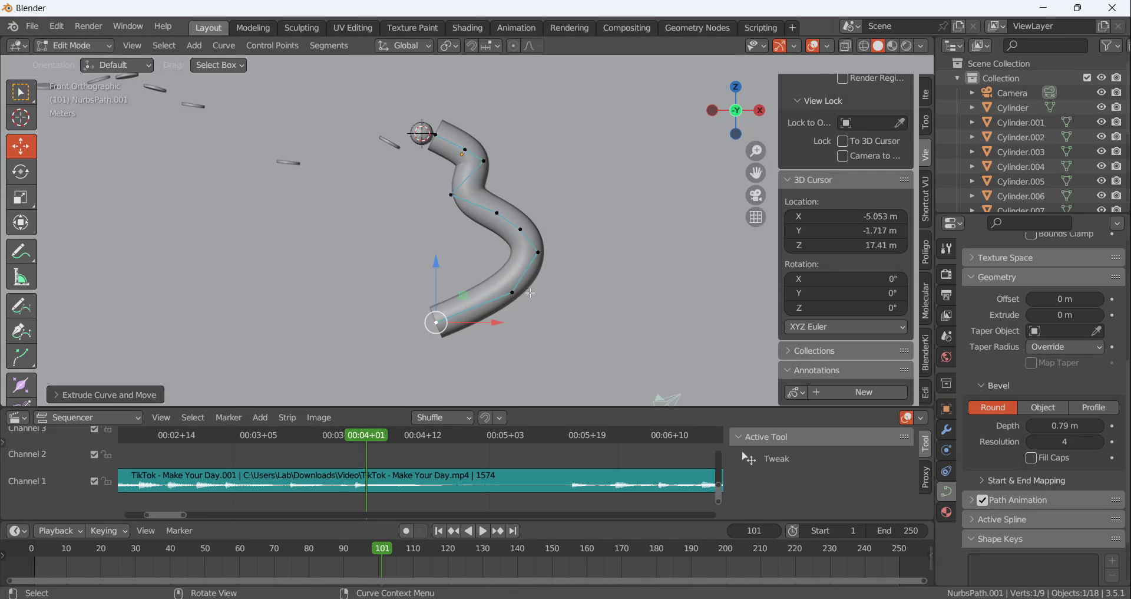
scroll(513, 339, "down", 3)
scroll(512, 339, "up", 1)
key("e")
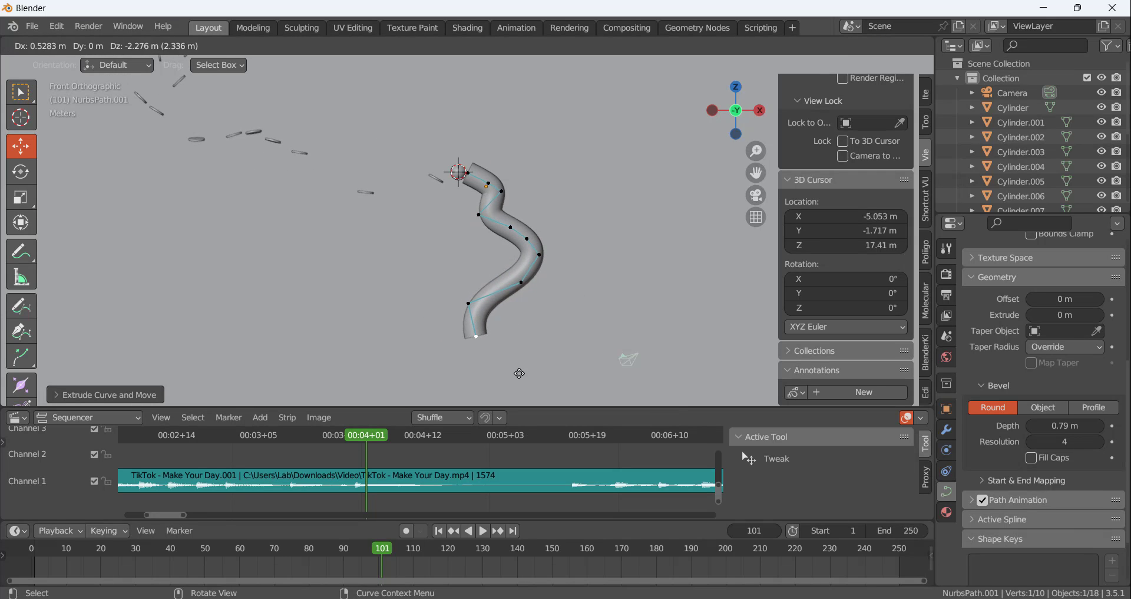
left_click(520, 372)
Lower the tube's end point by about 0.85 m and shift the control point above it slightly left
scroll(543, 262, "down", 2)
scroll(543, 261, "up", 2)
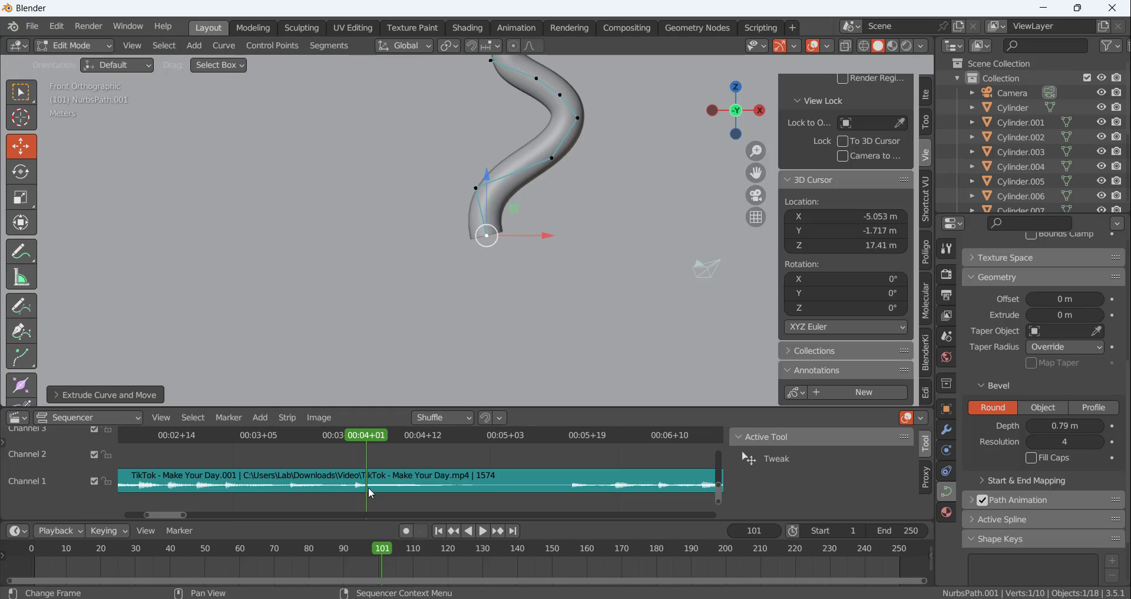
scroll(500, 96, "down", 2)
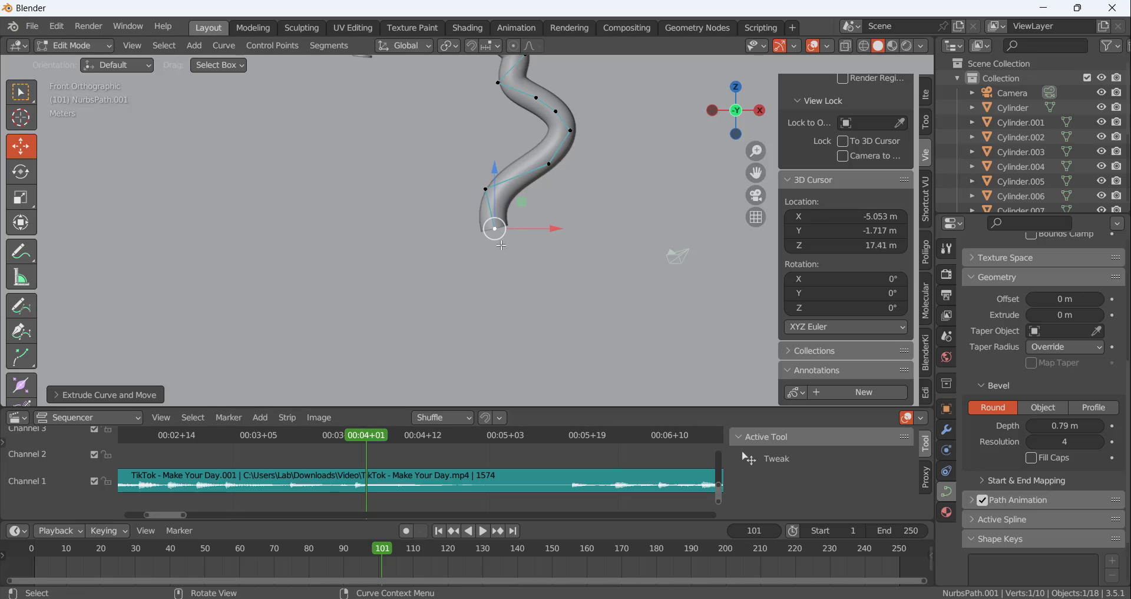
key("g")
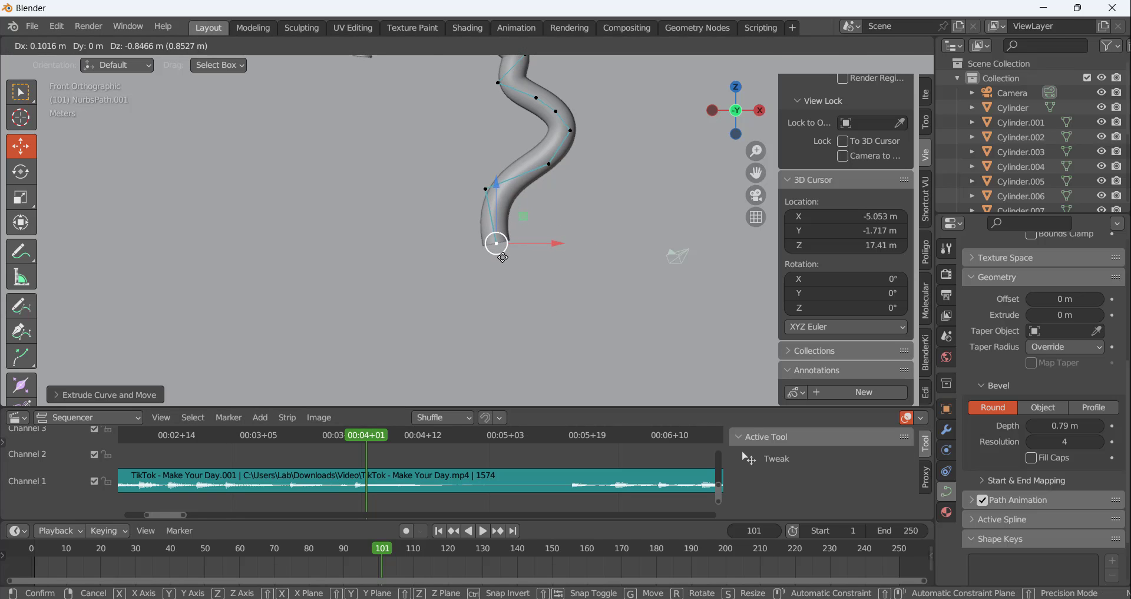
left_click(503, 257)
left_click(487, 195)
left_click_drag(528, 191, 522, 189)
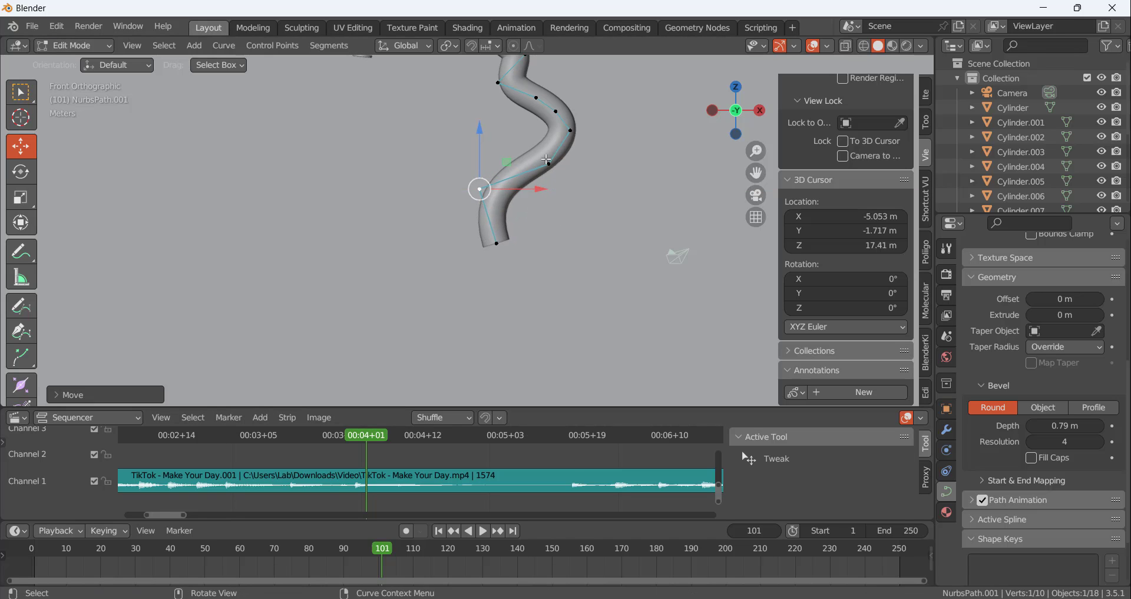
Round out the tube's right bend by moving its three control points slightly right and down
left_click(552, 165)
key("g")
left_click(566, 169)
left_click(577, 136)
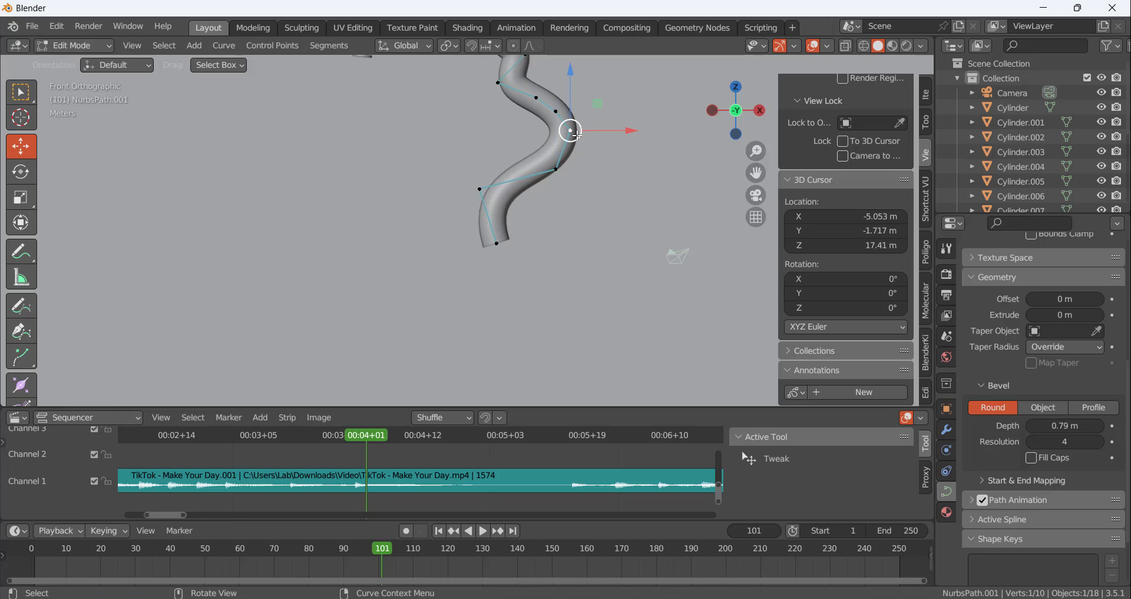
key("g")
left_click(577, 150)
left_click(557, 112)
key("g")
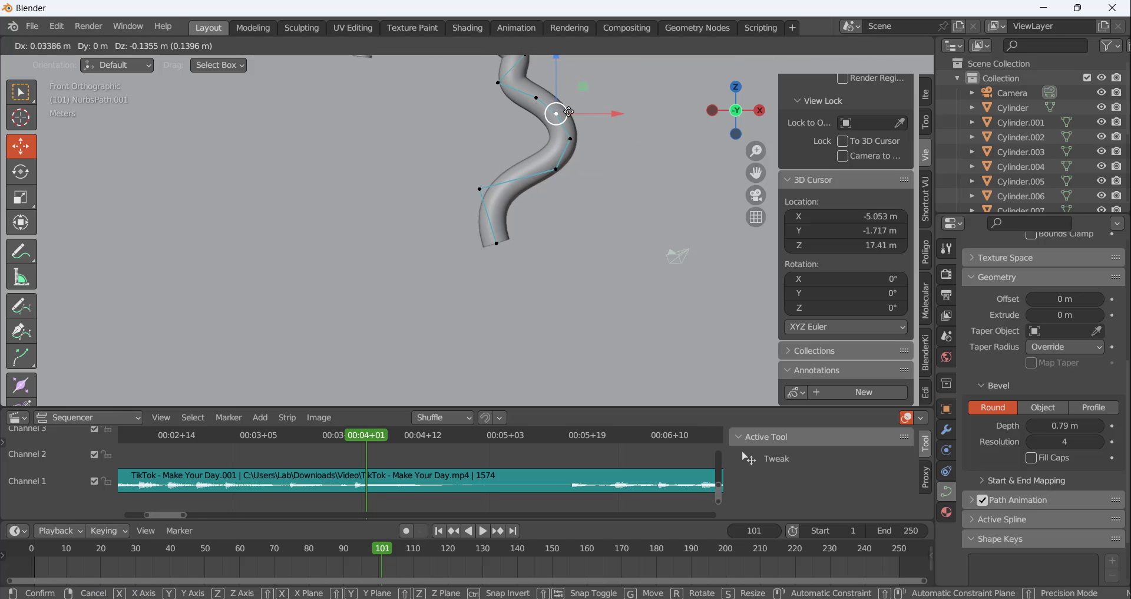
key("g")
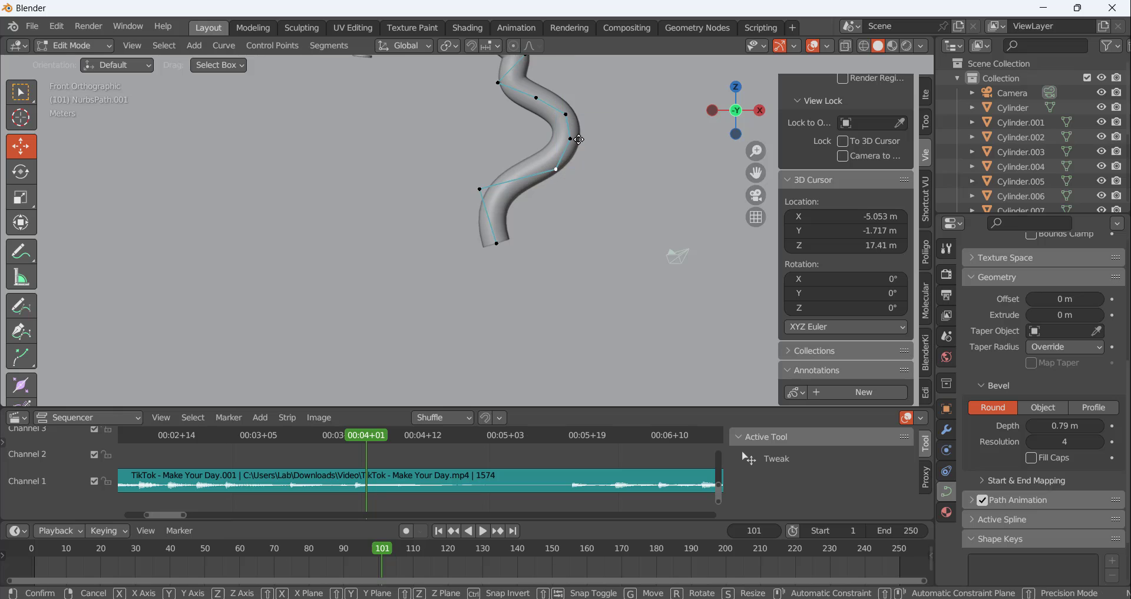
left_click(568, 171)
Move the upper left bend's control point and the next point along the tube slightly right and down
scroll(589, 149, "down", 3)
scroll(589, 150, "up", 6)
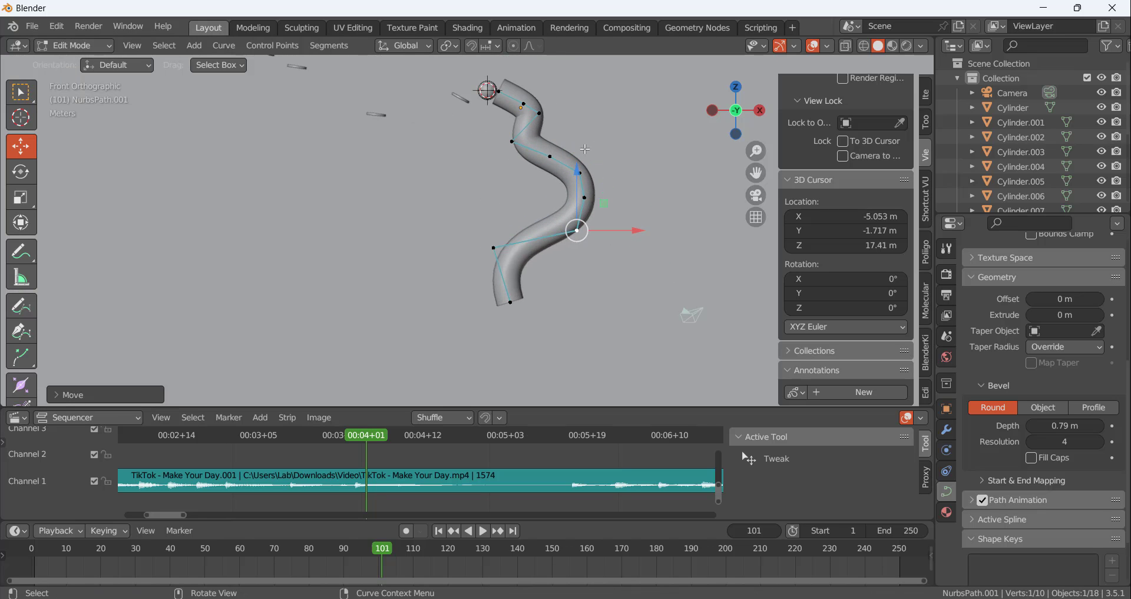
left_click(505, 164)
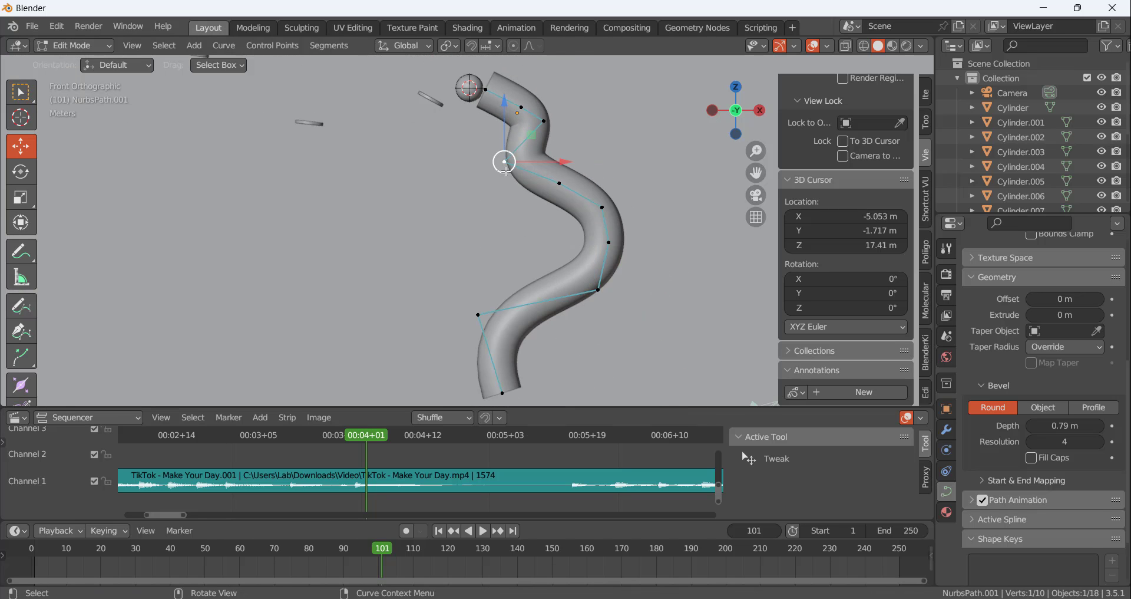
key("g")
left_click(538, 192)
left_click(557, 186)
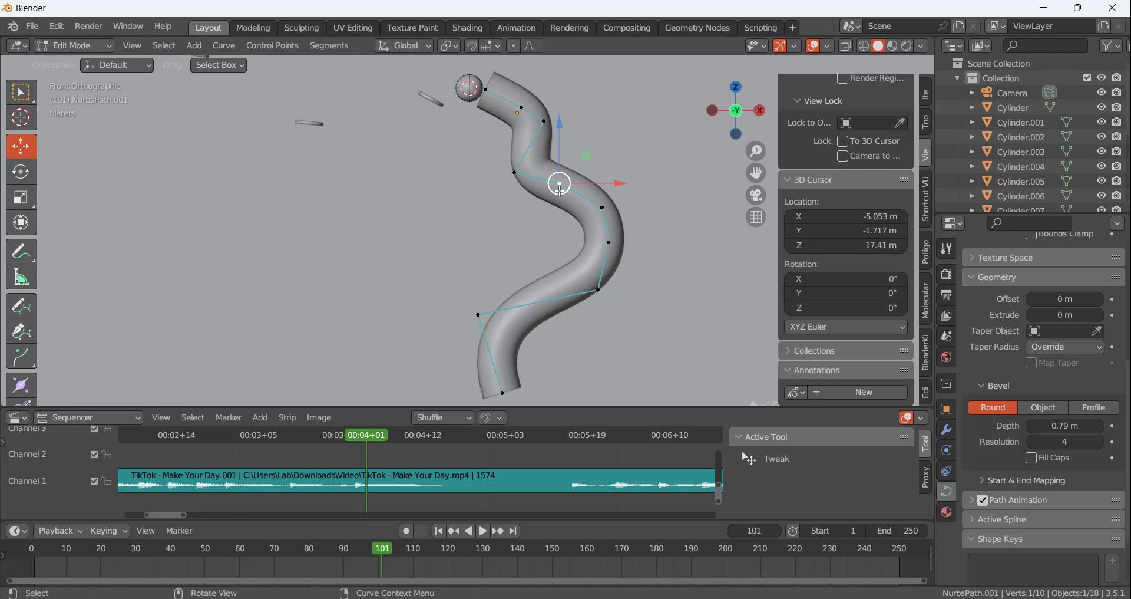
key("g")
left_click(578, 196)
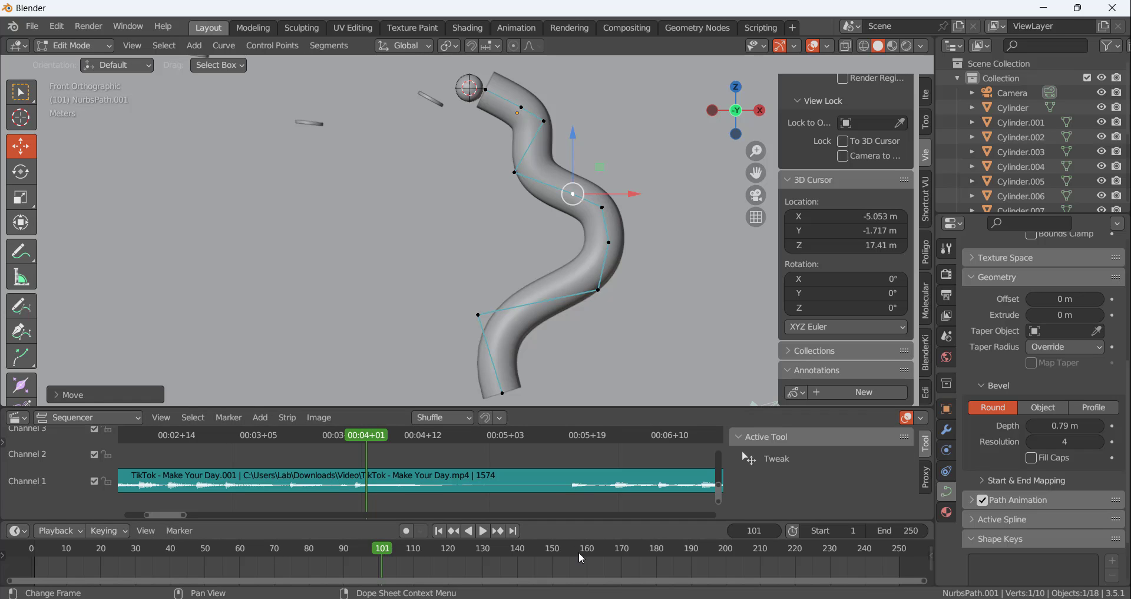
Extrude two segments from the tube's lower end, the first down to the right and the second about 3 m more level
scroll(557, 295, "down", 4)
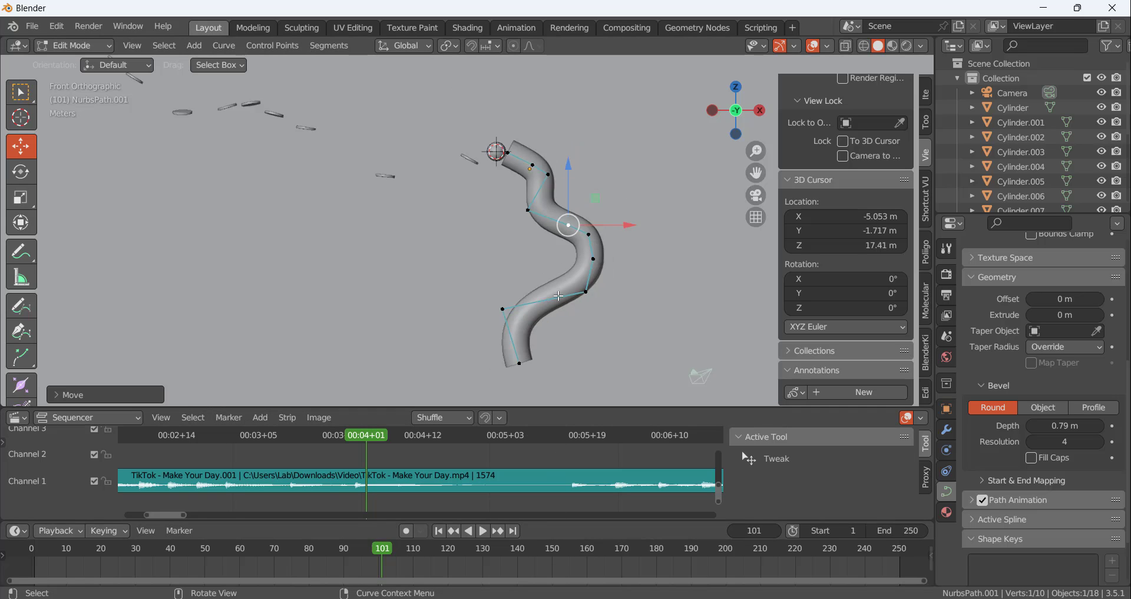
scroll(559, 380, "up", 3)
left_click(522, 306)
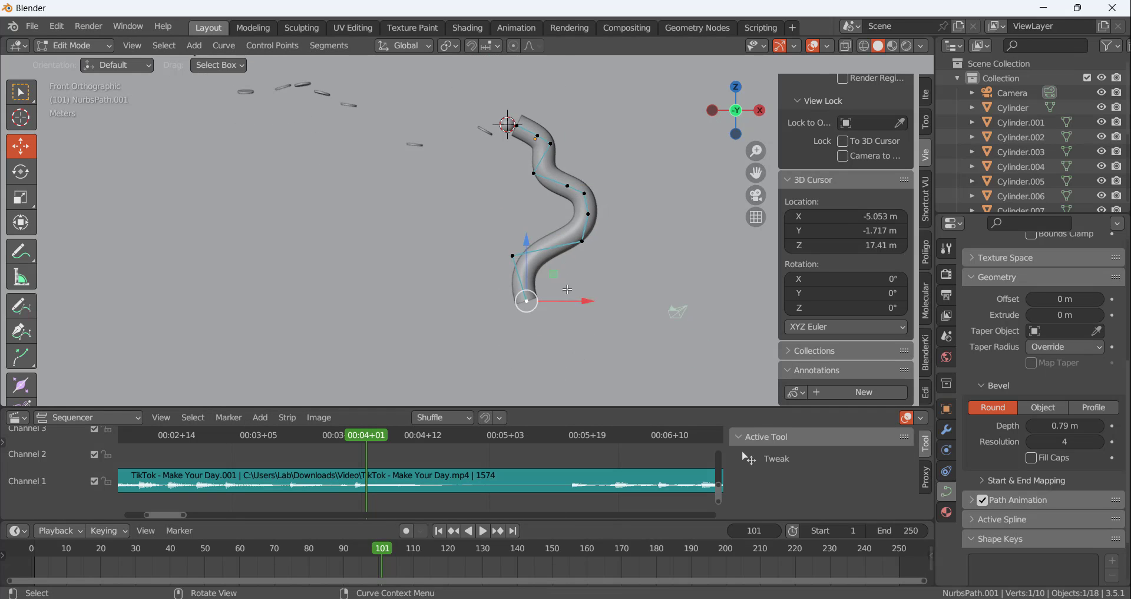
scroll(521, 306, "down", 4)
key("e")
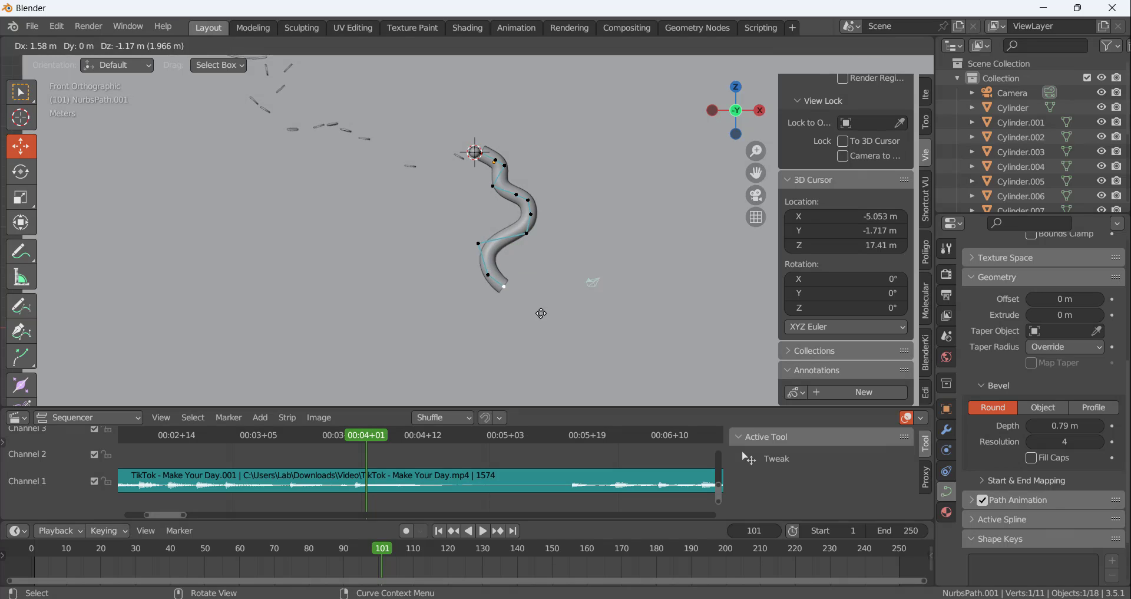
left_click(545, 315)
key("e")
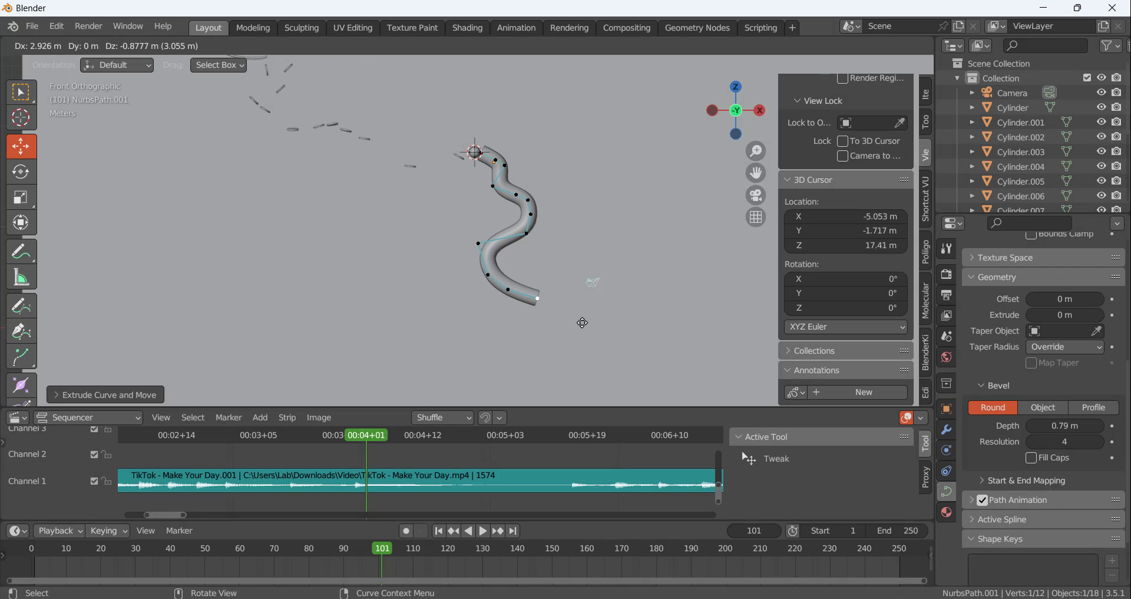
left_click(583, 323)
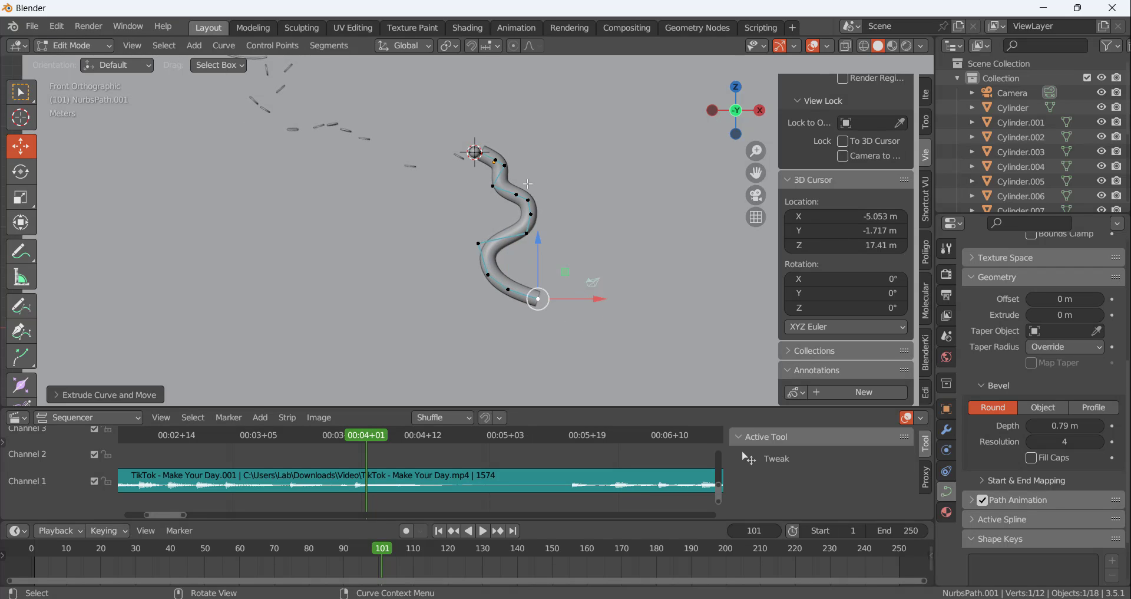
Widen the tube's right bend by moving its outermost point right, the point below down, and the point on the upper slope left
scroll(527, 184, "up", 6)
scroll(589, 260, "down", 2)
left_click(588, 265)
left_click_drag(600, 266, 620, 267)
left_click(550, 324)
left_click_drag(545, 313, 548, 326)
left_click(553, 251)
left_click_drag(552, 245, 514, 244)
left_click(527, 235)
Smooth the tube's upper curve by shifting the second and third control points left and down and the fifth point left
scroll(498, 173, "up", 4)
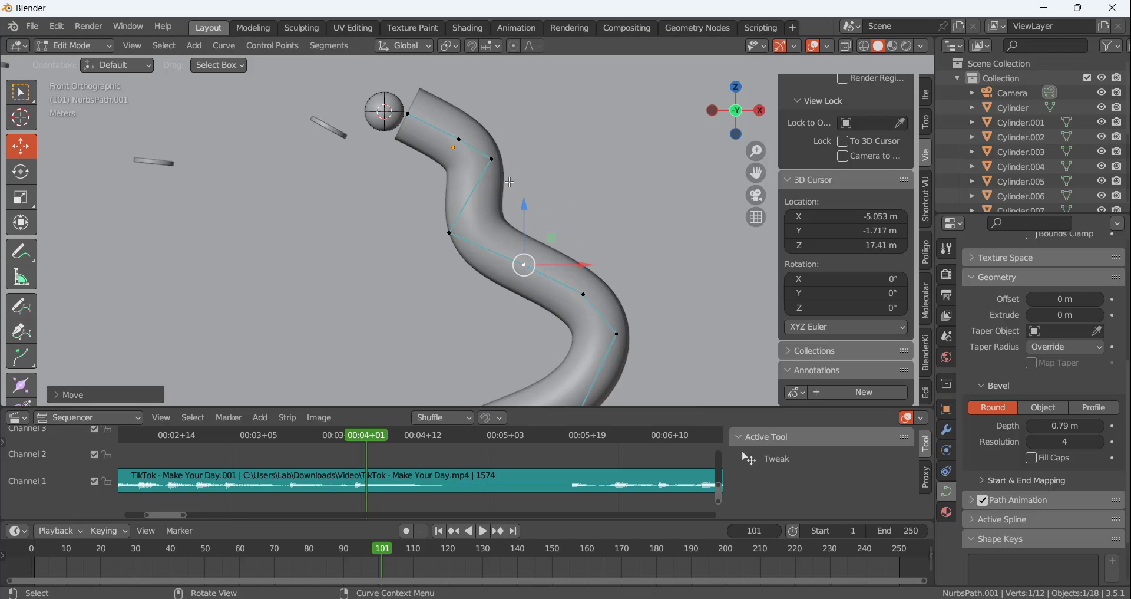
left_click(487, 155)
left_click_drag(487, 155, 445, 134)
left_click(455, 130)
left_click(580, 171)
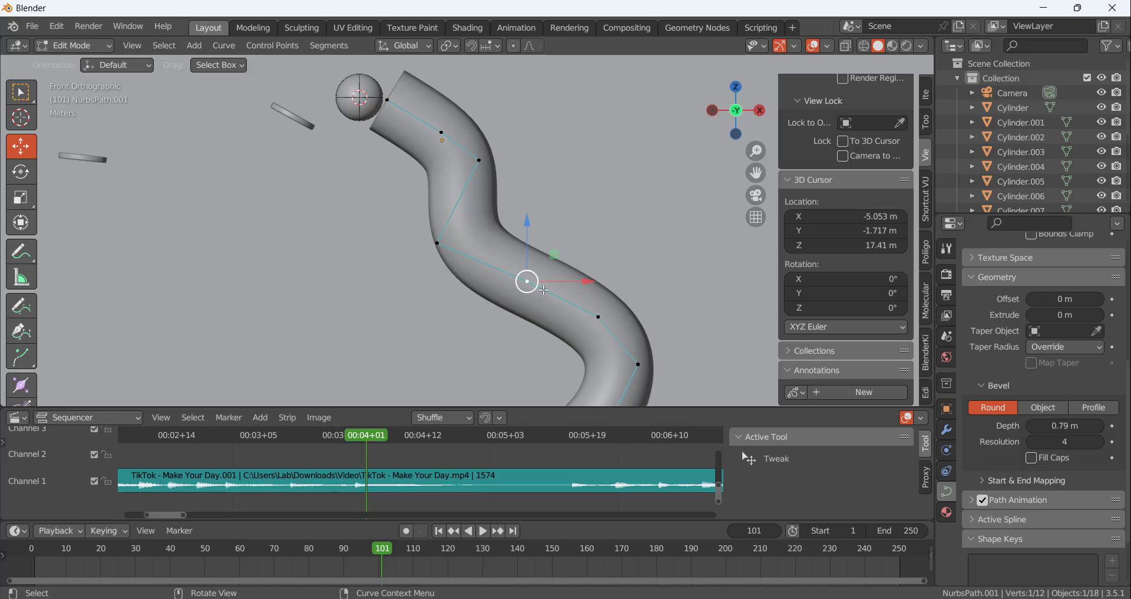
left_click_drag(543, 290, 520, 288)
left_click(480, 161)
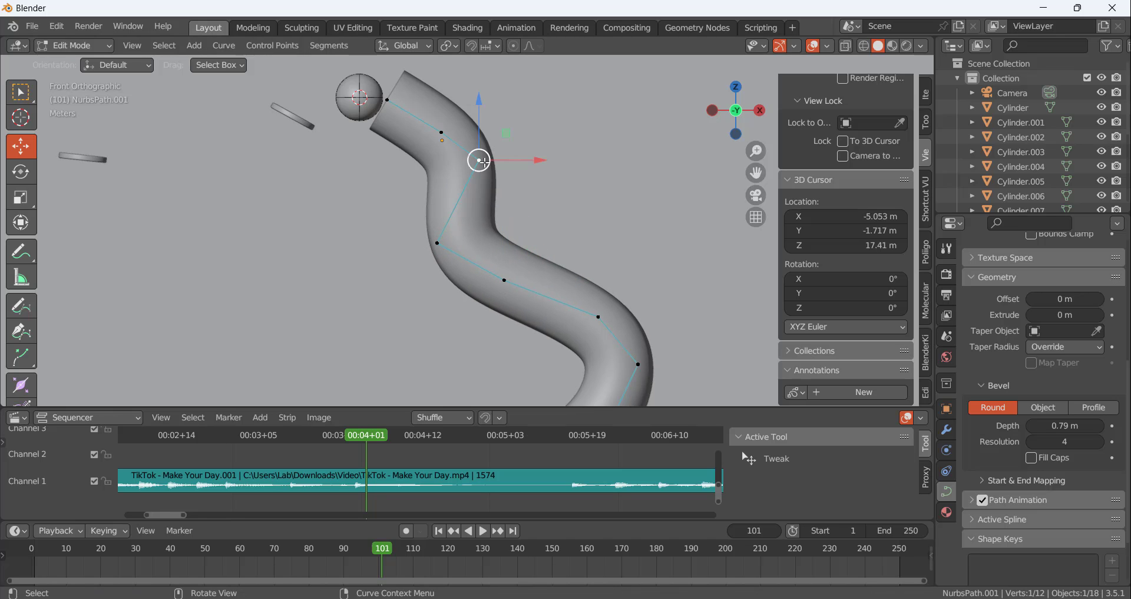
left_click_drag(480, 161, 472, 167)
scroll(558, 240, "down", 5)
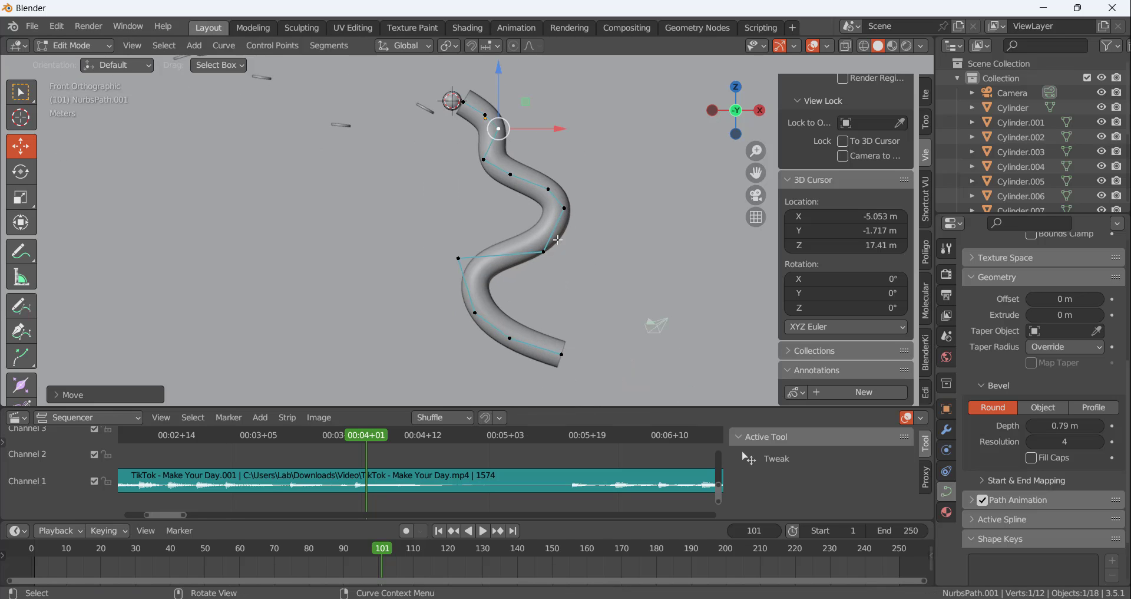
Reshape the tube's right bend by moving its outermost point right and down and the point below it left
scroll(558, 240, "down", 2)
scroll(590, 304, "up", 2)
left_click(521, 225)
left_click_drag(536, 224, 525, 215)
left_click_drag(551, 182, 565, 194)
left_click(541, 152)
left_click_drag(544, 147, 497, 143)
left_click(496, 145)
scroll(569, 227, "down", 3)
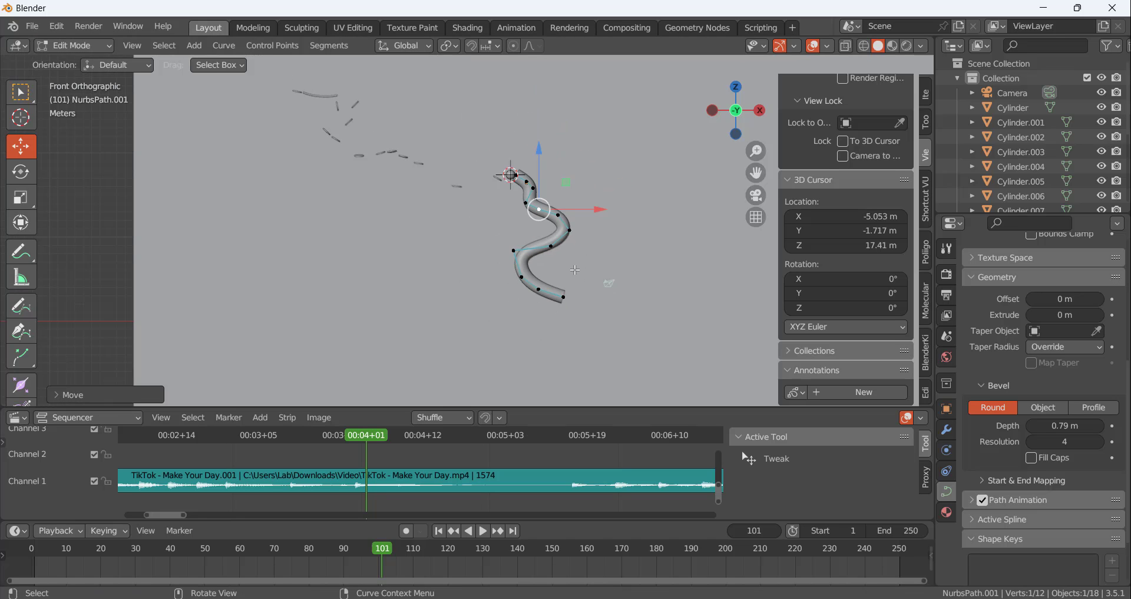
Extrude four segments from the tube's lower end, one down to the right, one straight down and two down to the left
scroll(574, 253, "up", 2)
left_click(565, 284)
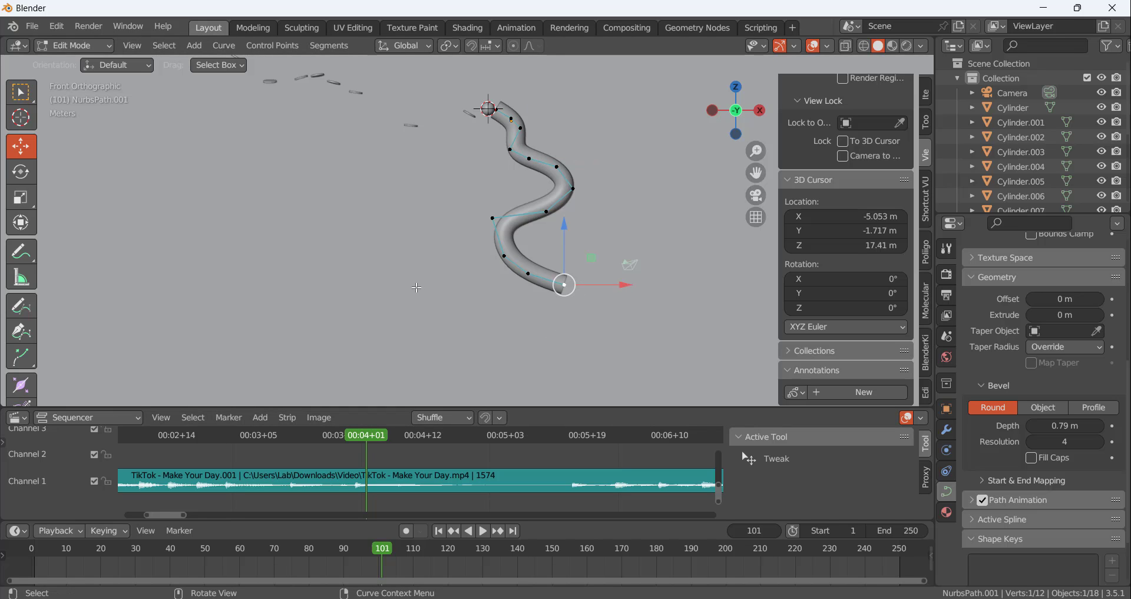
scroll(417, 287, "down", 3)
scroll(551, 306, "up", 2)
key("e")
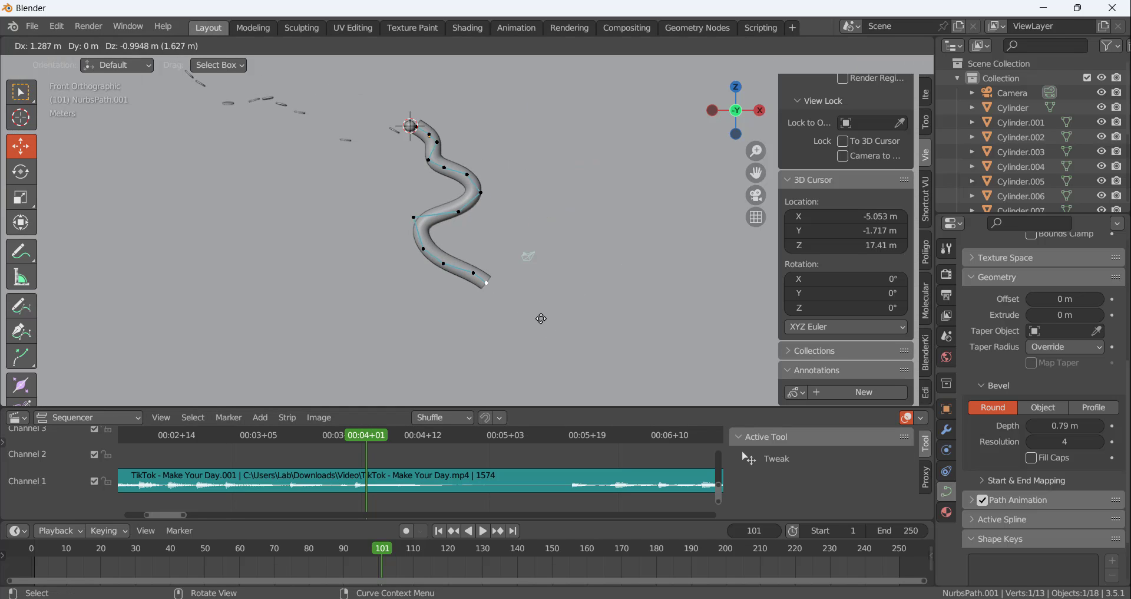
left_click(546, 318)
key("e")
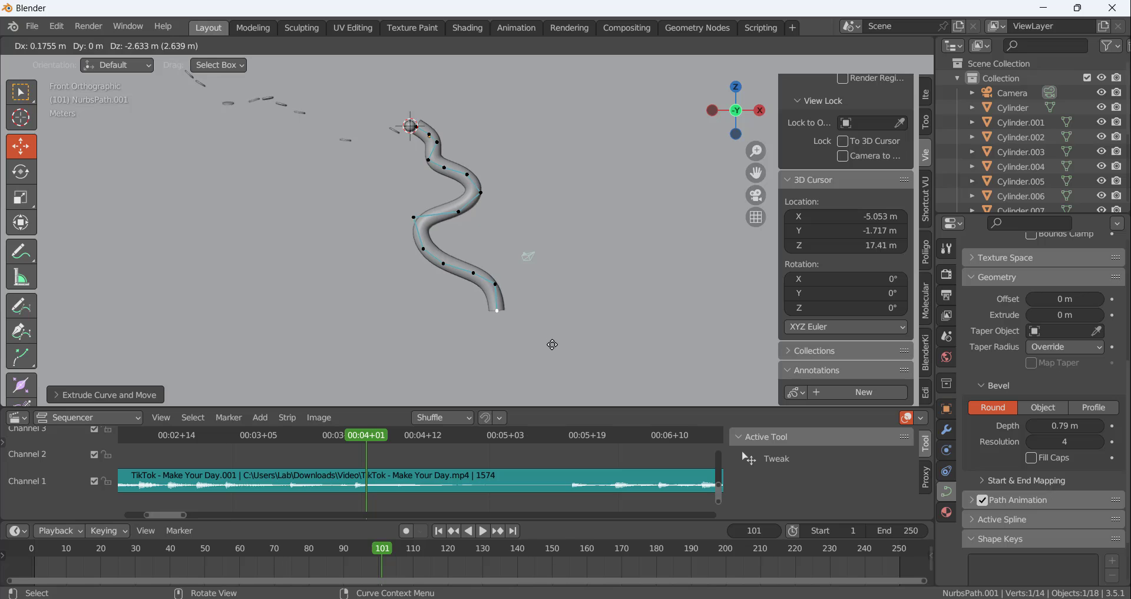
left_click(548, 343)
key("e")
left_click(505, 360)
key("e")
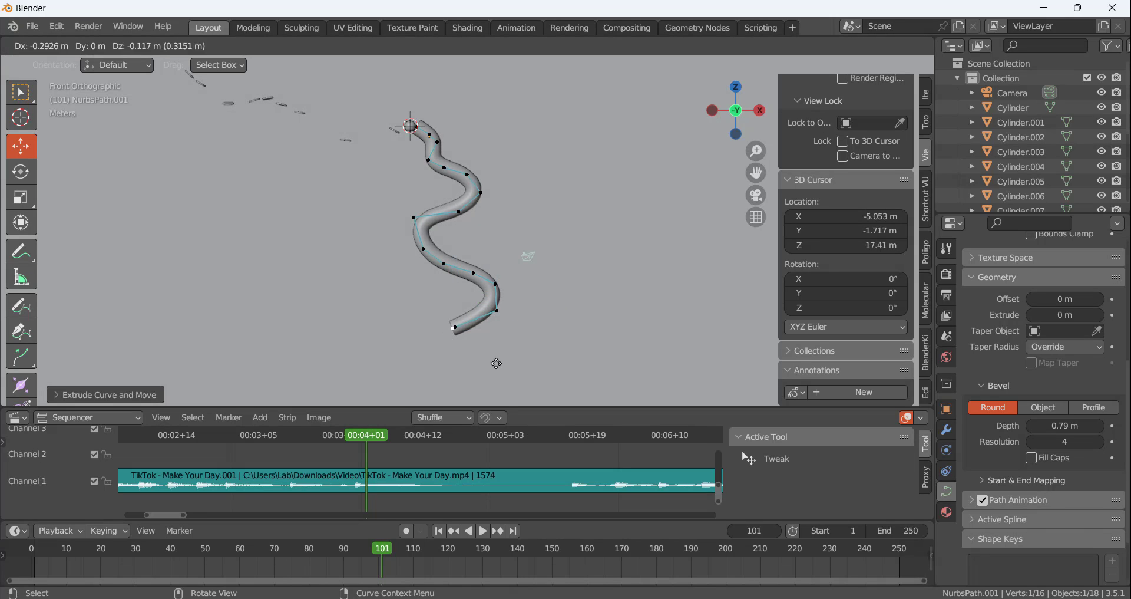
left_click(477, 369)
Extrude three more segments from the tube's end, turning downward and then running right to form another left bend
key("e")
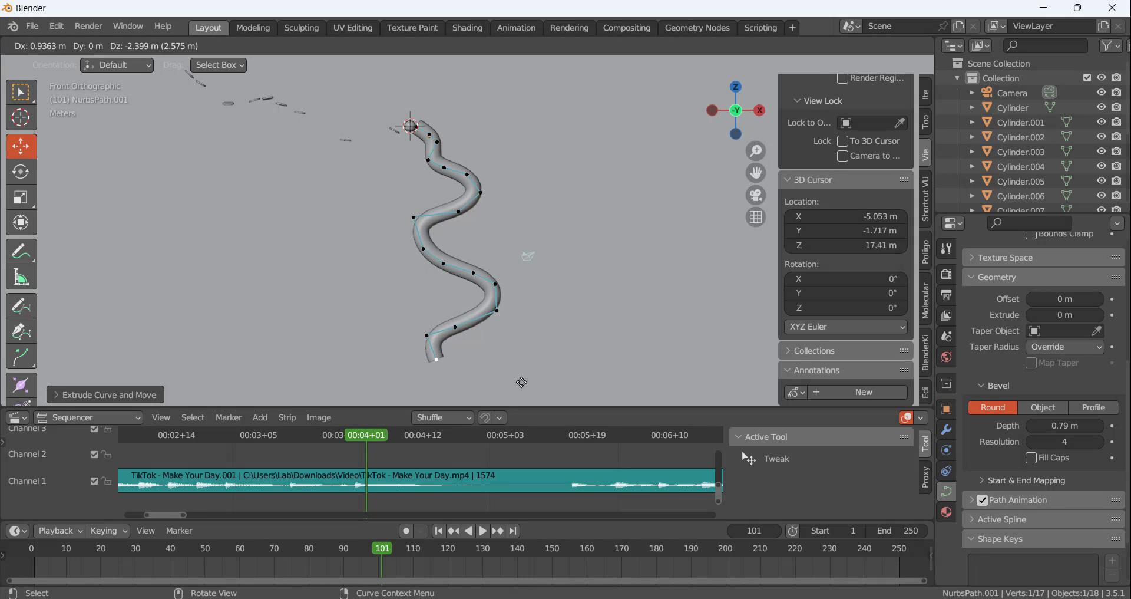
left_click(523, 382)
key("e")
left_click(594, 378)
key("e")
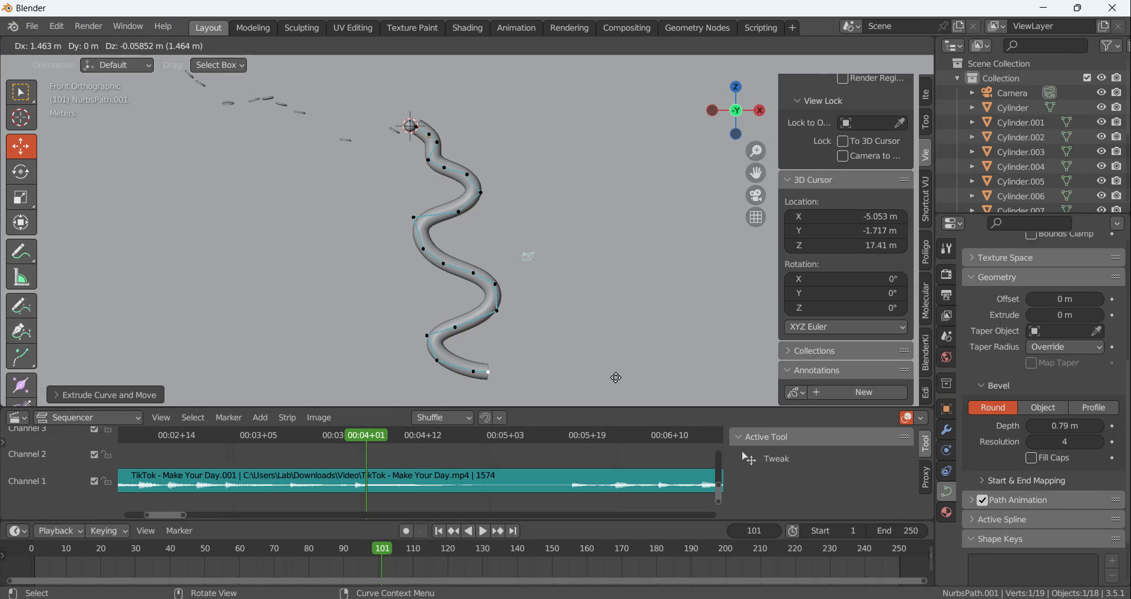
left_click(622, 381)
Finish editing the tube's curve and return to Object Mode
scroll(593, 218, "down", 4)
scroll(571, 247, "up", 4)
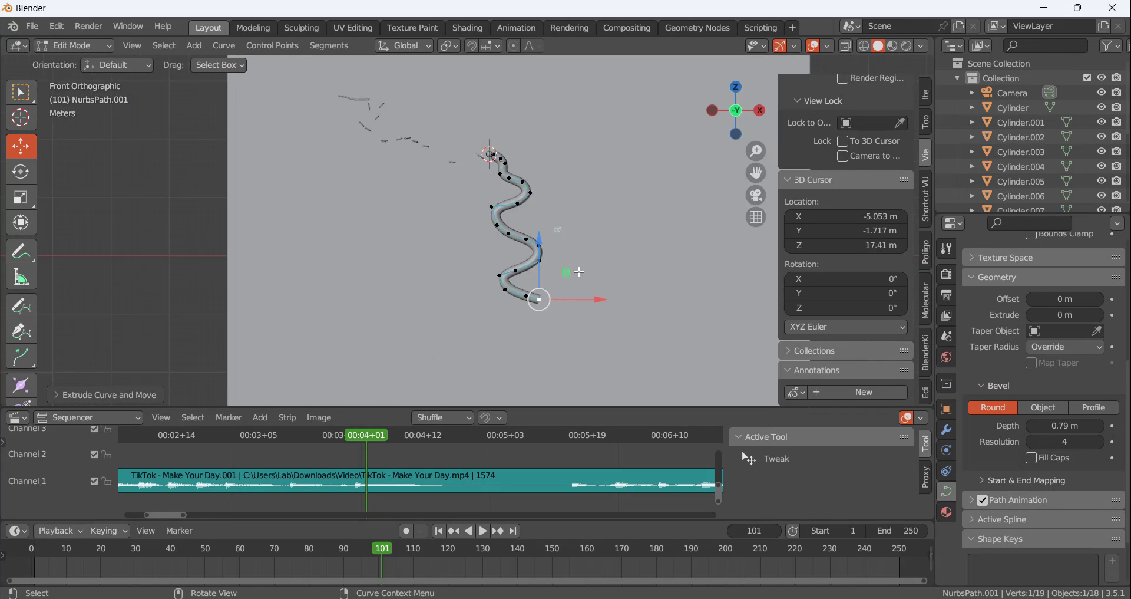
scroll(533, 320, "down", 2)
scroll(584, 182, "up", 5)
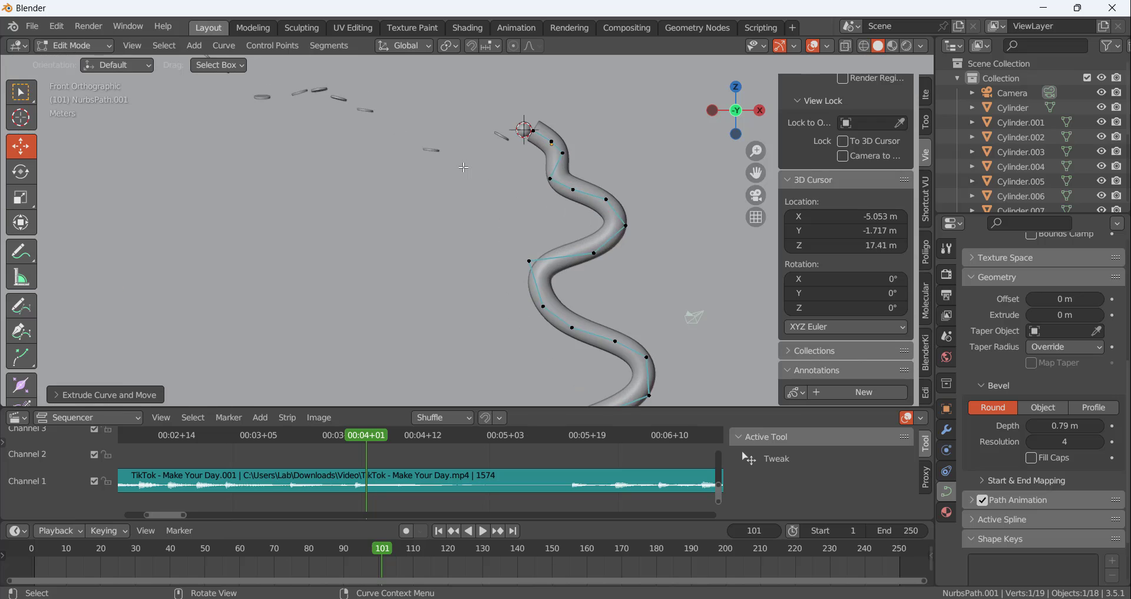
scroll(526, 162, "down", 4)
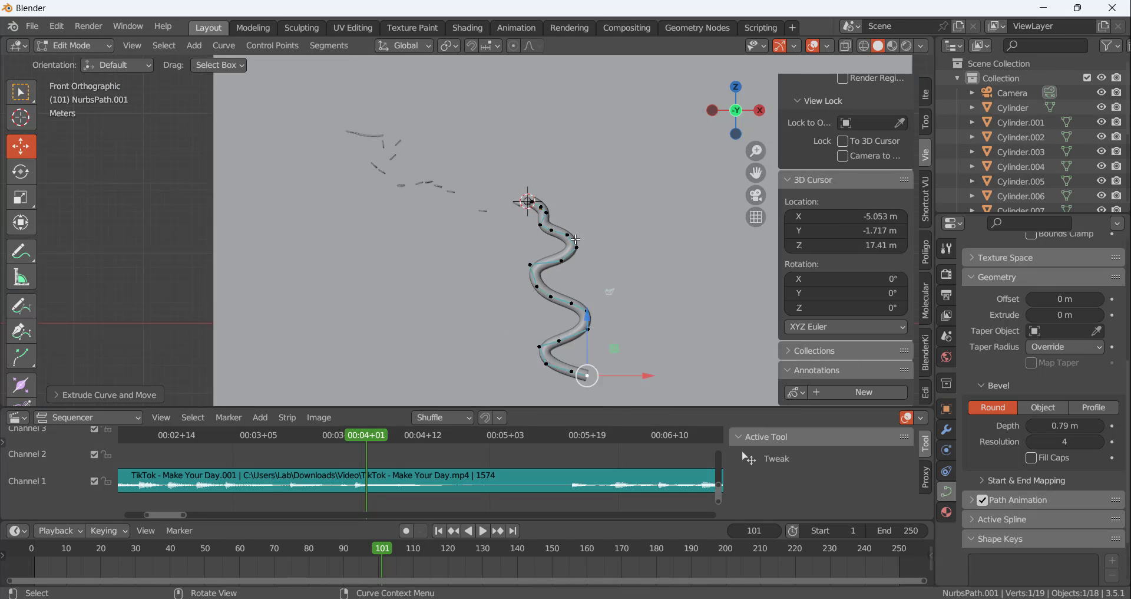
scroll(609, 320, "up", 1)
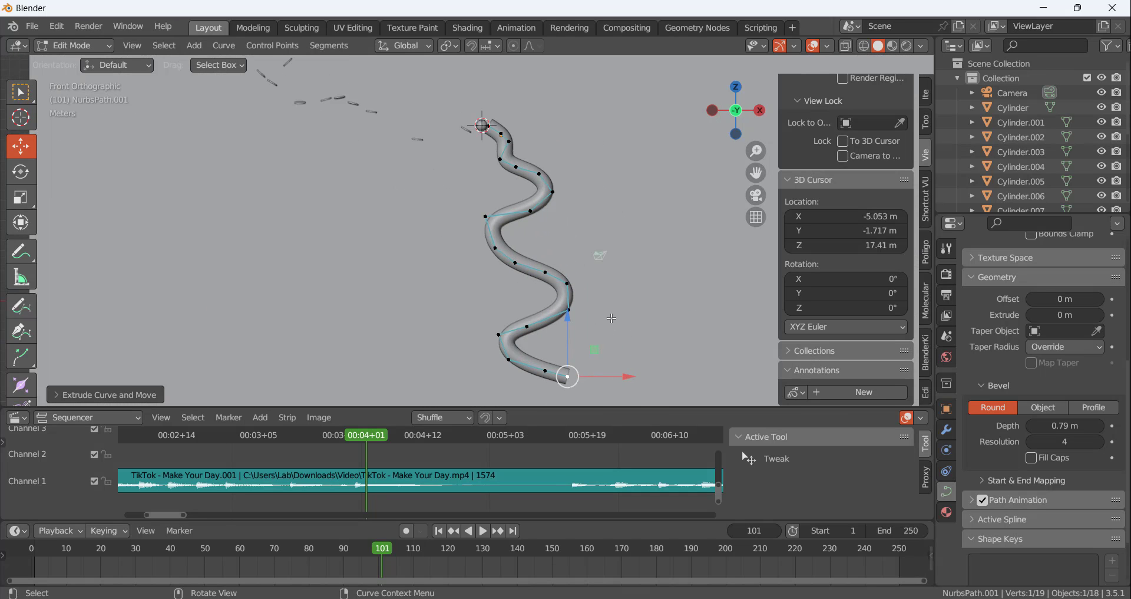
middle_click_drag(528, 223, 511, 147)
scroll(510, 145, "up", 4)
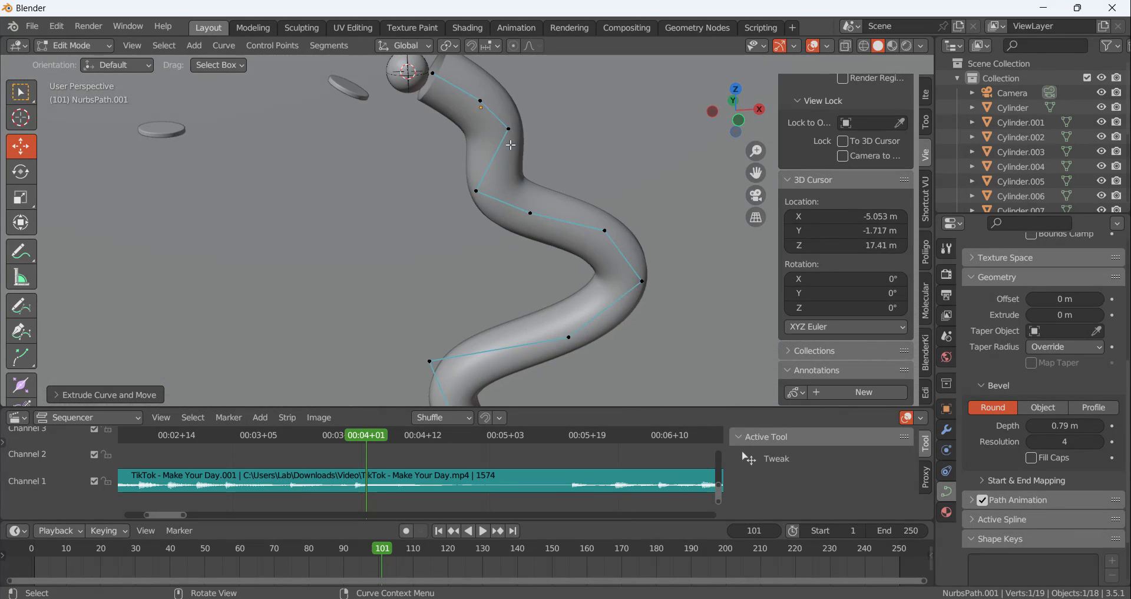
key("Tab")
scroll(535, 199, "down", 3)
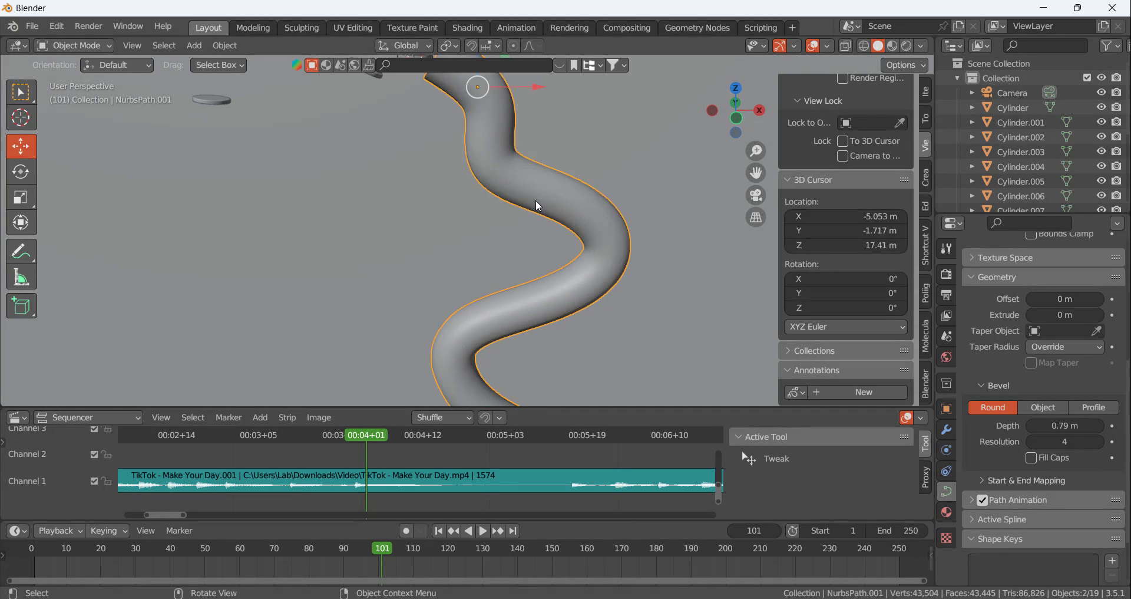
Raise the tube curve's bevel resolution and set its preview resolution to 16
scroll(538, 197, "up", 1)
right_click(535, 190)
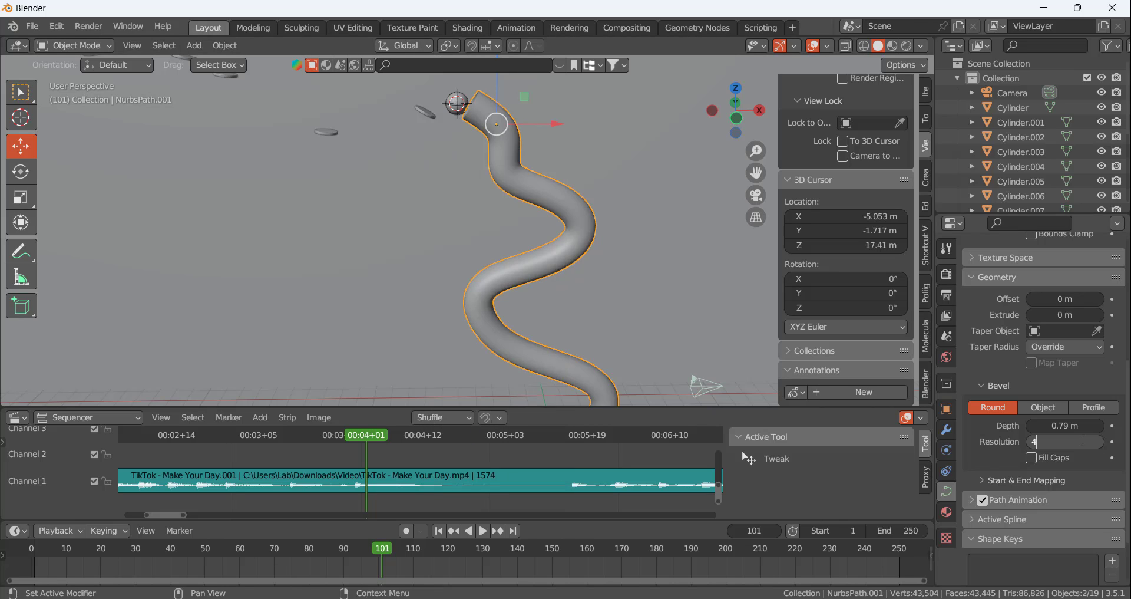
key("Return")
scroll(1065, 414, "up", 8)
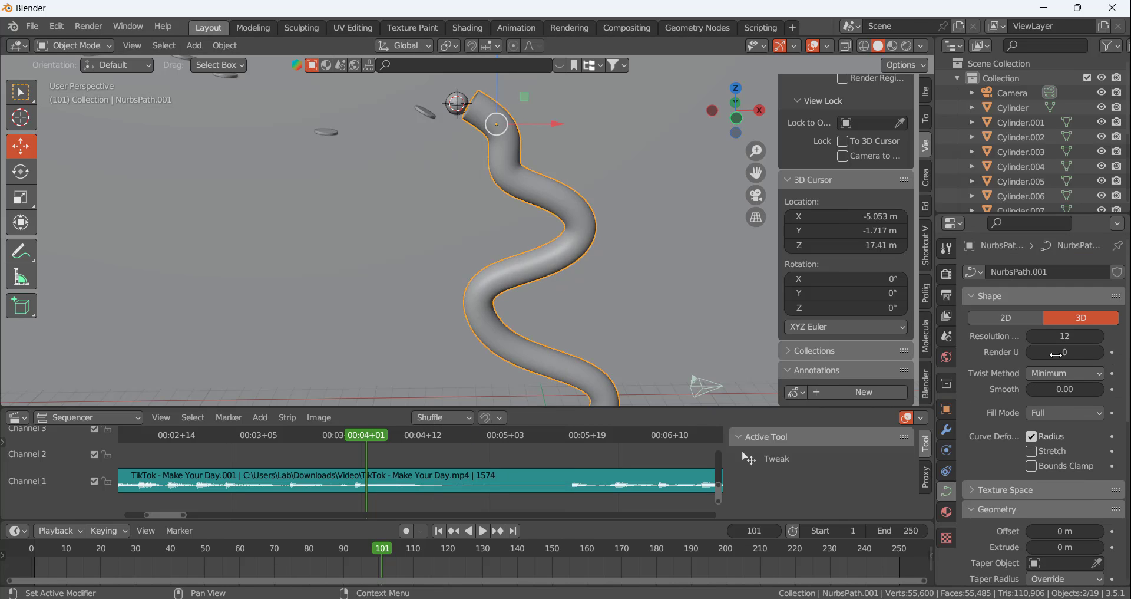
left_click(1065, 336)
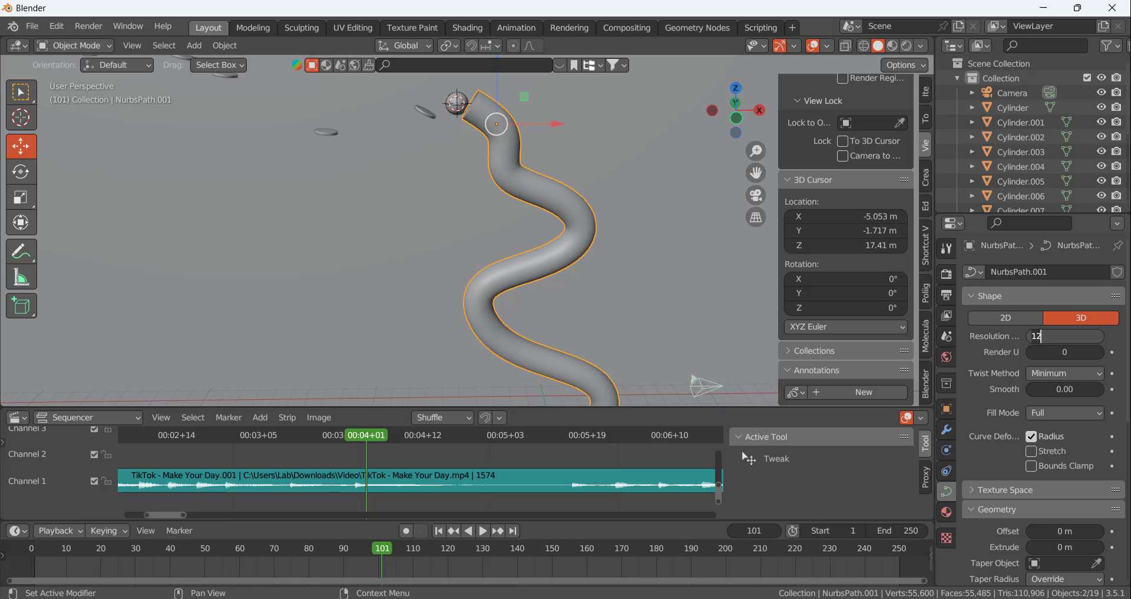
Convert the tube from a curve to a mesh
right_click(545, 207)
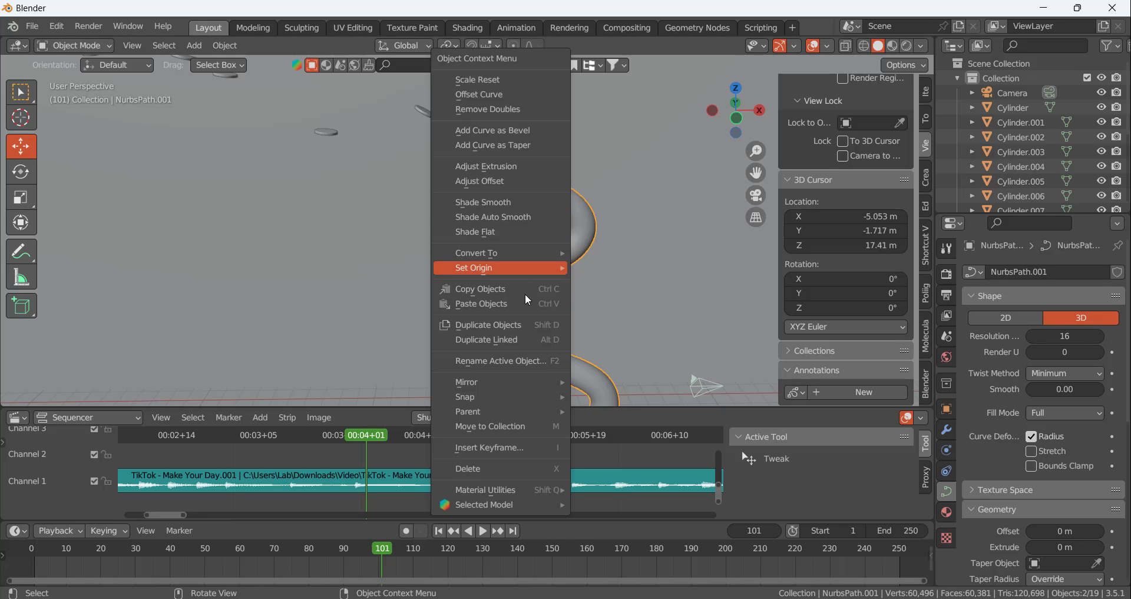
left_click(225, 45)
mouse_move(312, 478)
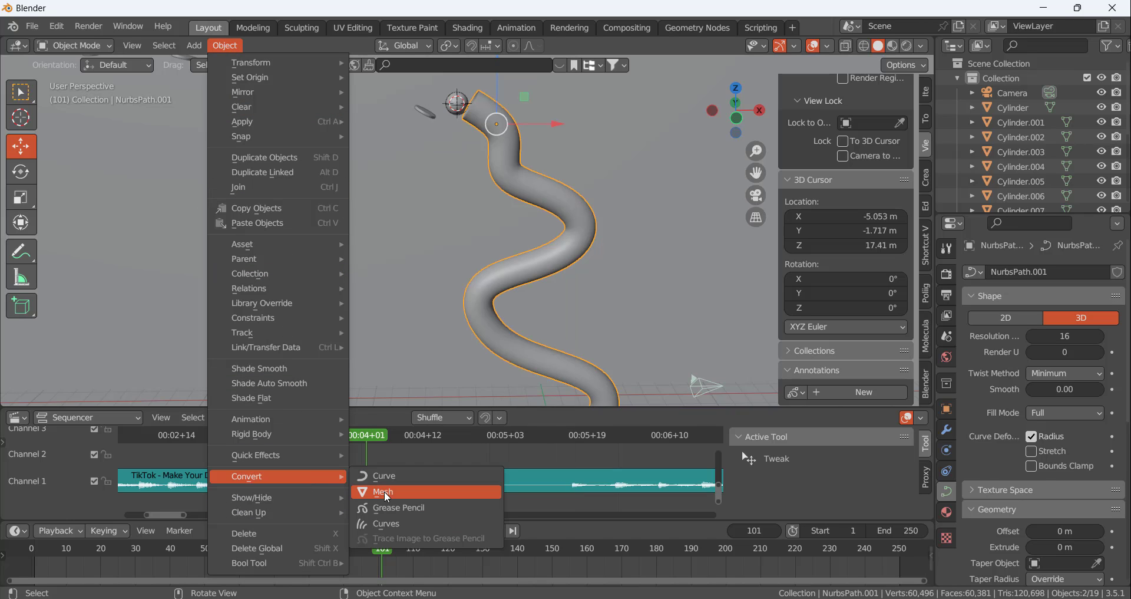
left_click(382, 492)
Add a Solidify modifier to the tube mesh
middle_click_drag(514, 138, 523, 164)
scroll(522, 164, "up", 2)
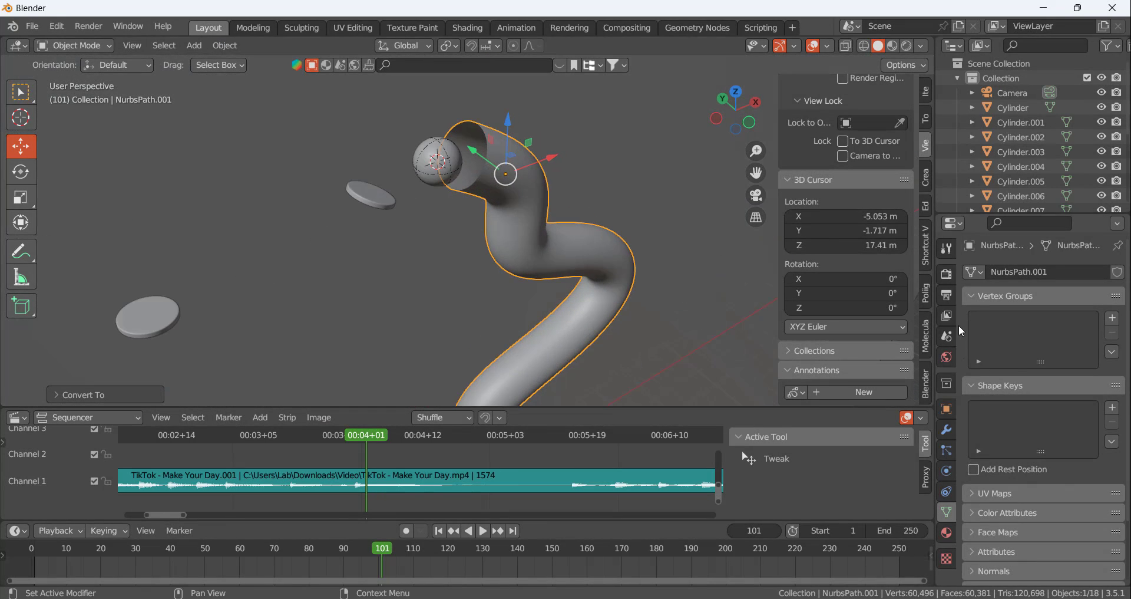
left_click(948, 432)
left_click(1001, 271)
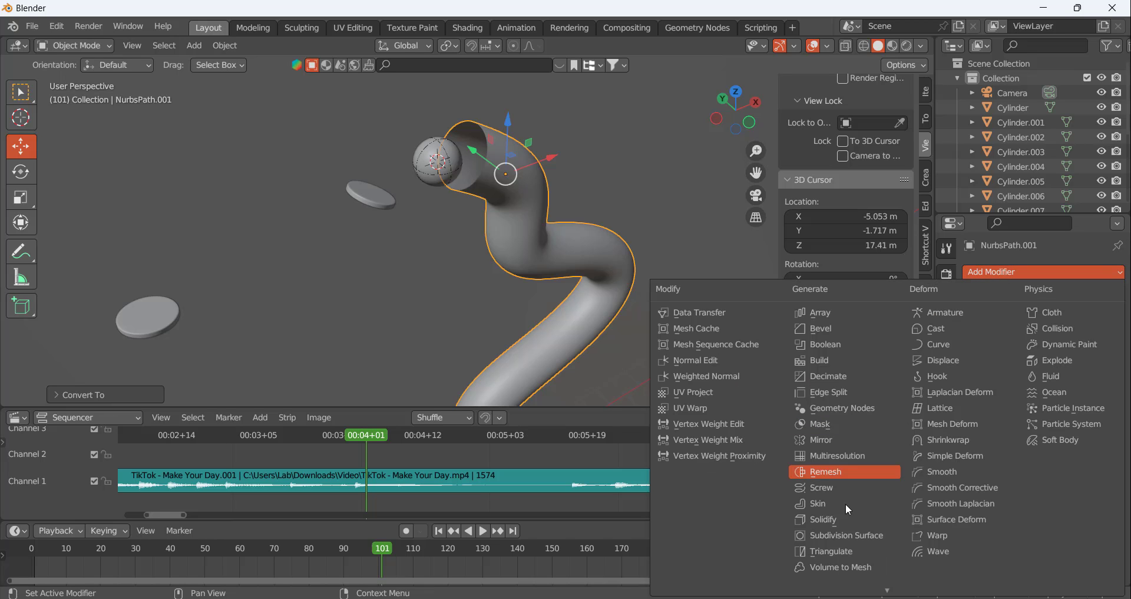
left_click(835, 520)
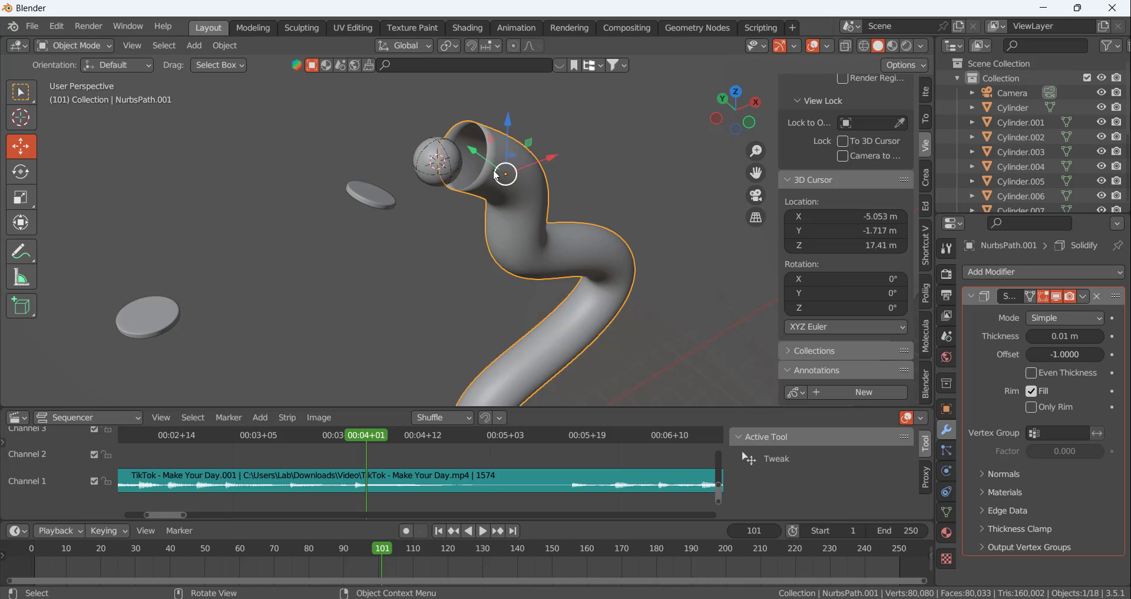
Set the Solidify thickness to 0.1 m and apply the modifier
scroll(505, 174, "up", 3)
middle_click_drag(506, 174, 560, 176)
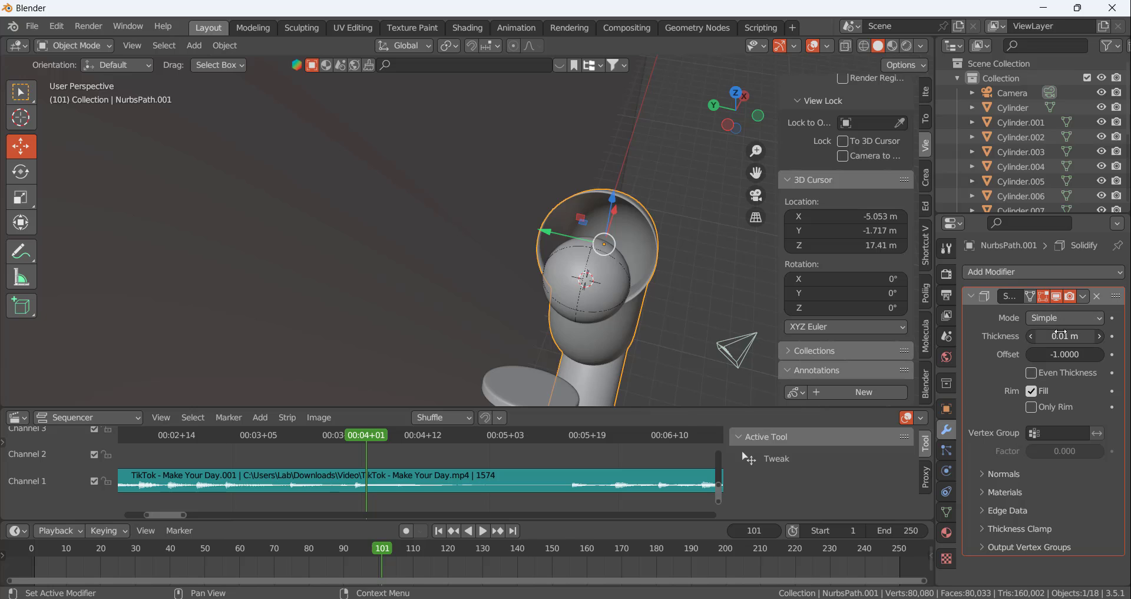
left_click_drag(1060, 334, 1084, 334)
middle_click_drag(685, 255, 708, 236)
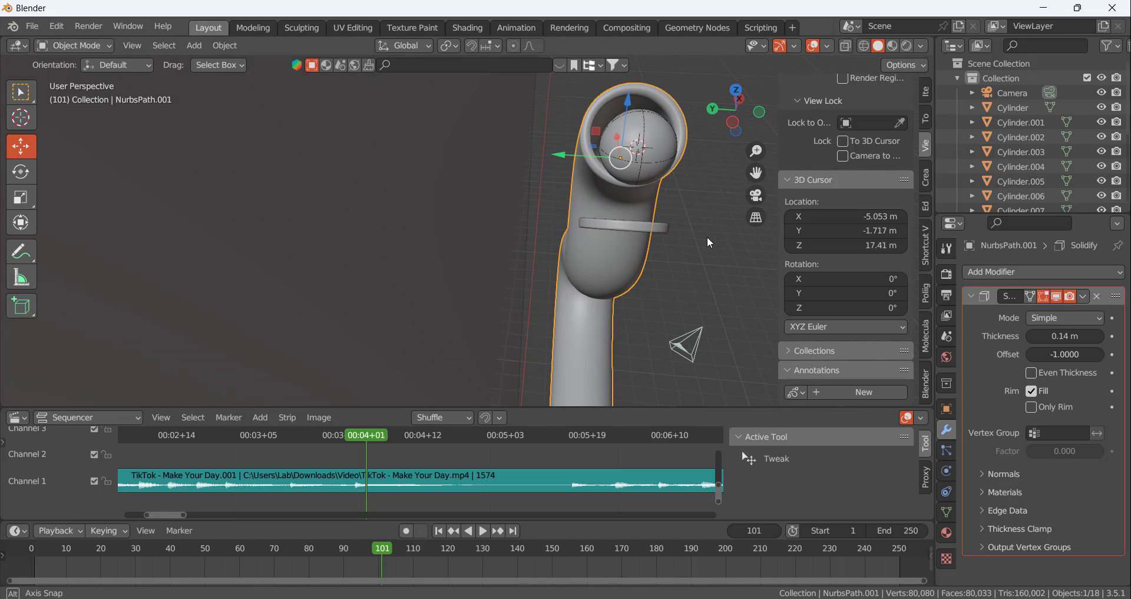
double_click(1077, 337)
type("0.1")
key("Return")
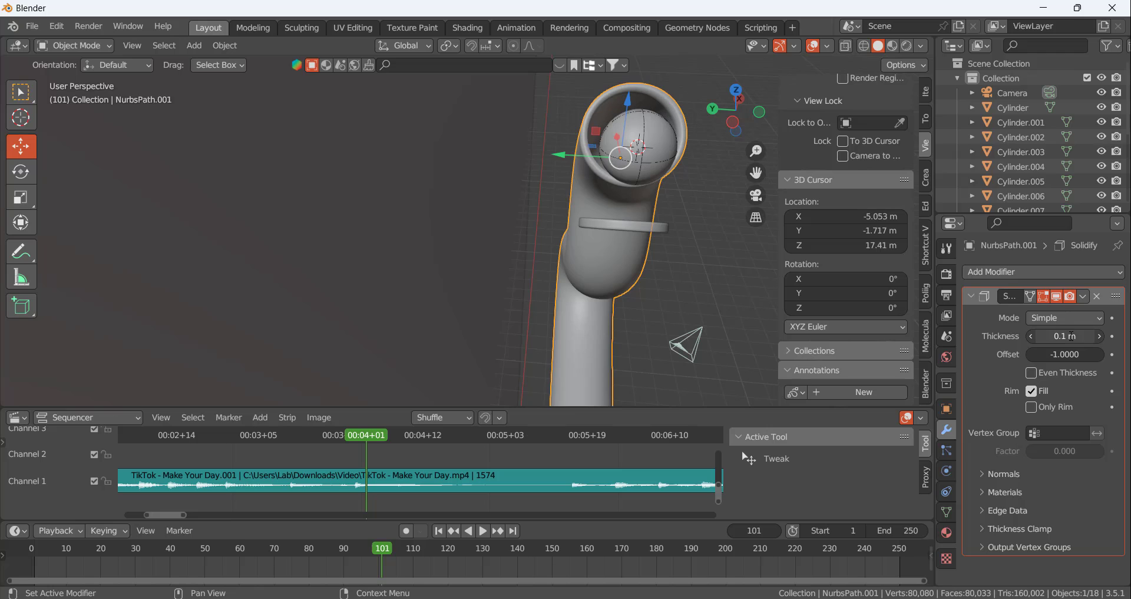
left_click(1084, 296)
left_click(1073, 313)
Add a Subdivision Surface modifier to the tube with a viewport level of 2
left_click(1044, 271)
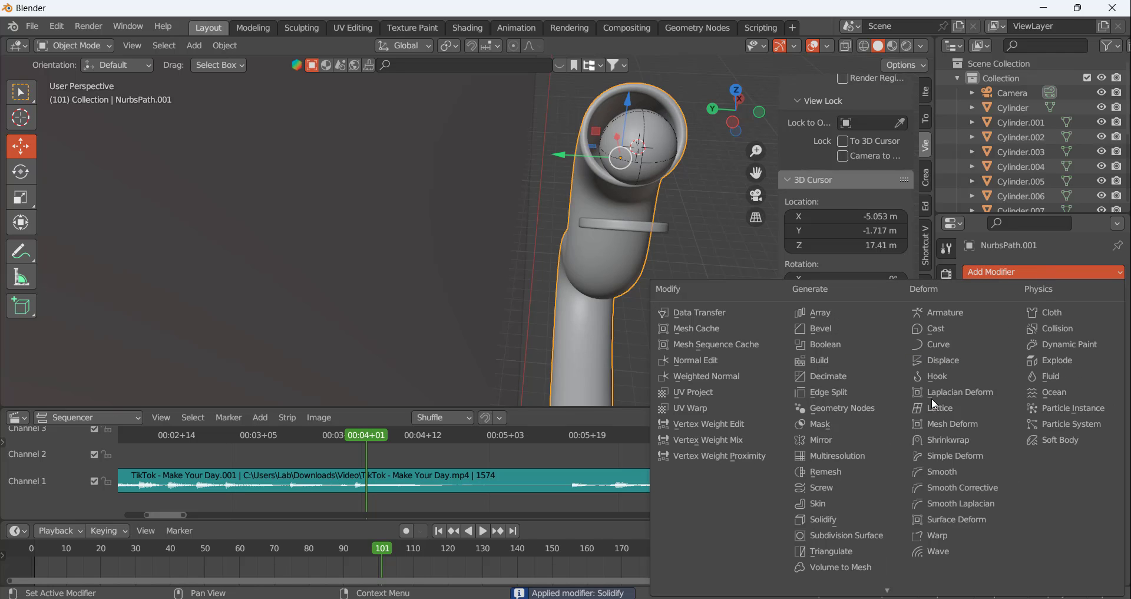
left_click(831, 535)
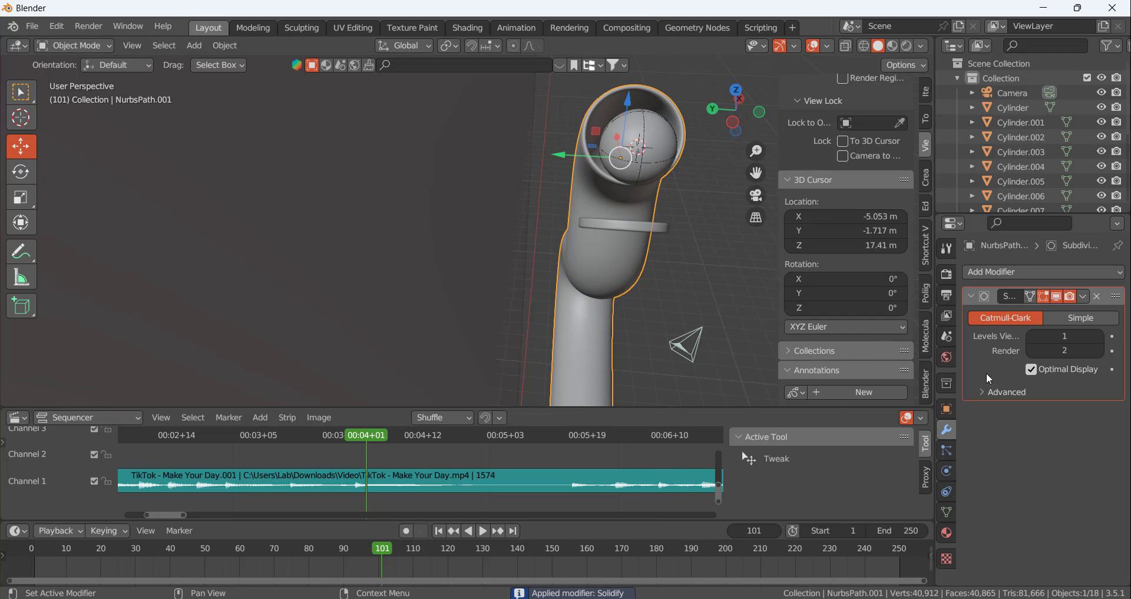
left_click(1100, 336)
mouse_move(635, 215)
middle_mouse_down()
mouse_move(523, 210)
mouse_move(483, 185)
mouse_move(546, 187)
middle_mouse_up()
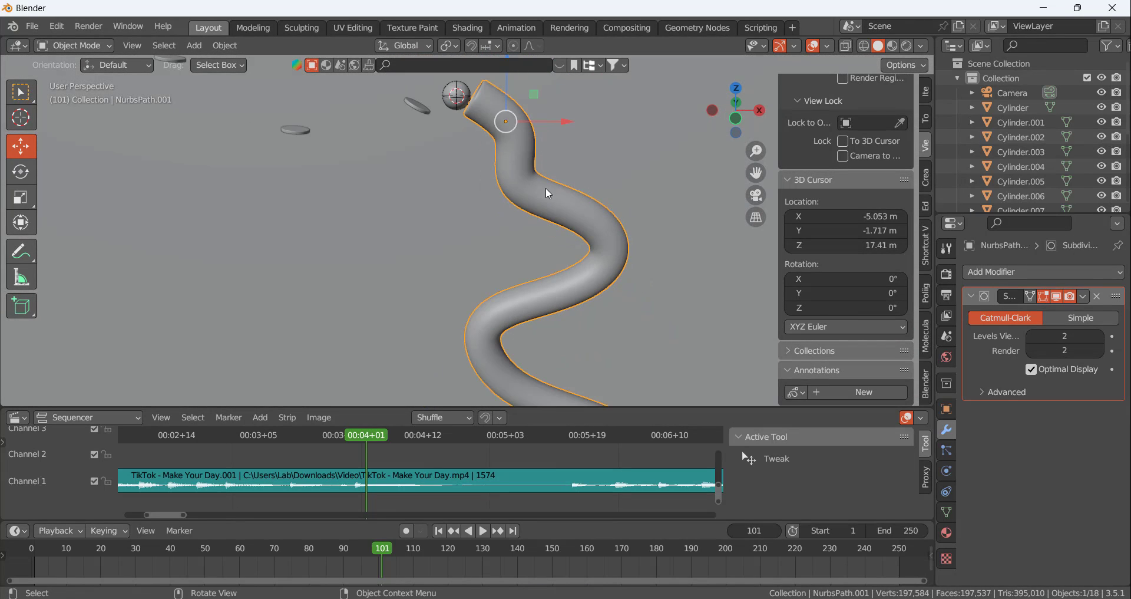
Add rigid body physics to the tube and set its type to Passive
left_click(947, 513)
left_click(946, 491)
left_click(948, 469)
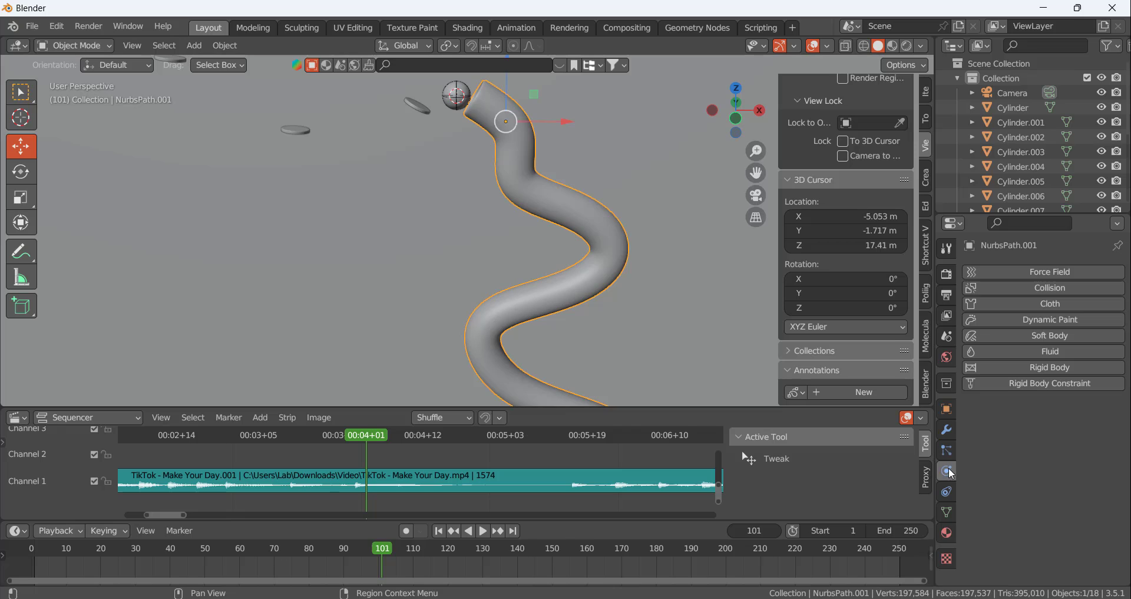
left_click(1052, 368)
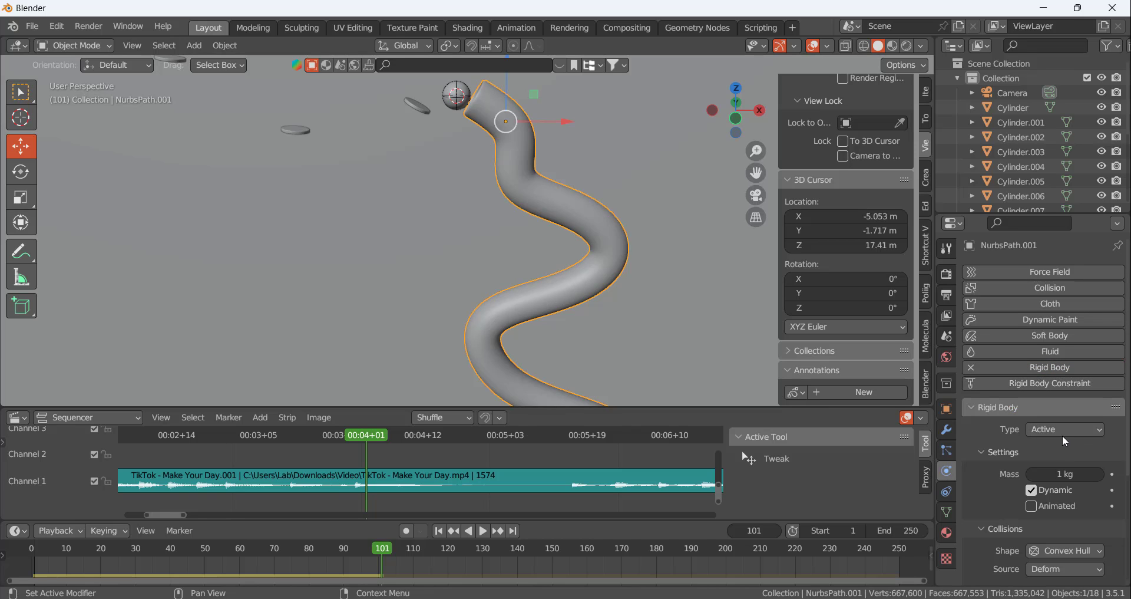
left_click(1062, 434)
left_click(1060, 450)
Set the tube's rigid body collision shape to Mesh
scroll(1019, 462, "down", 5)
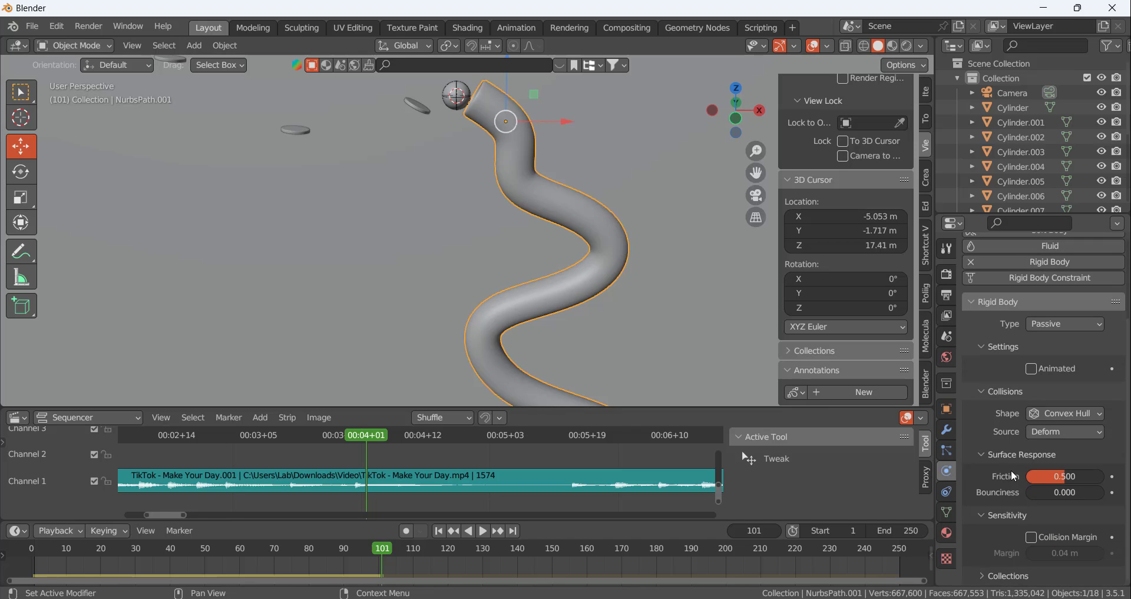
left_click(1065, 413)
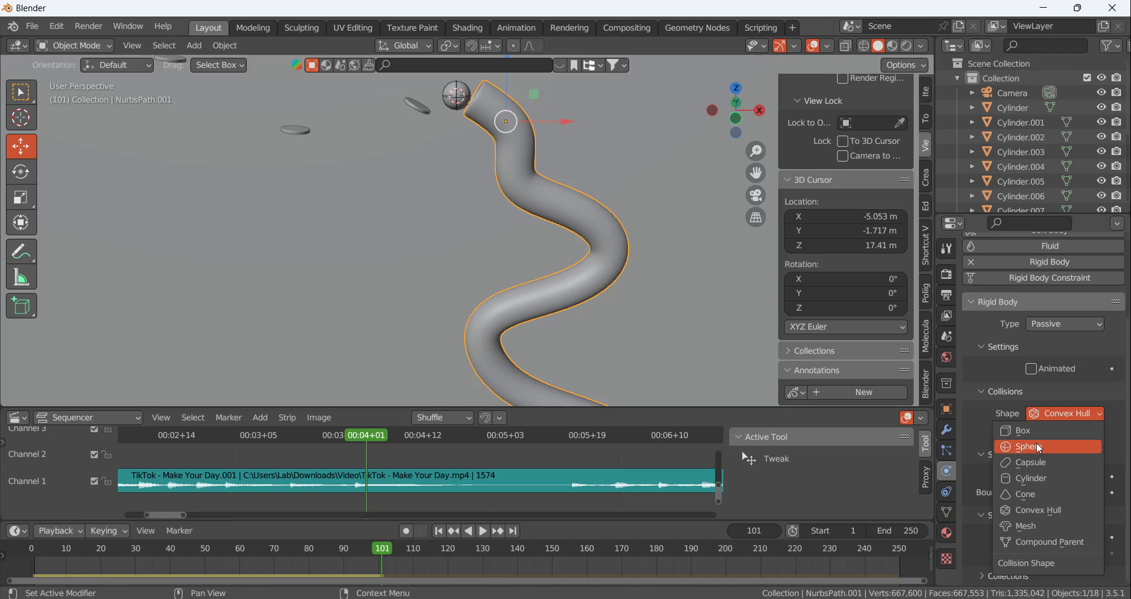
left_click(1026, 526)
scroll(518, 191, "down", 3)
Move the playhead to frame 141 and calculate the rigid body simulation up to that frame
scroll(542, 151, "up", 3)
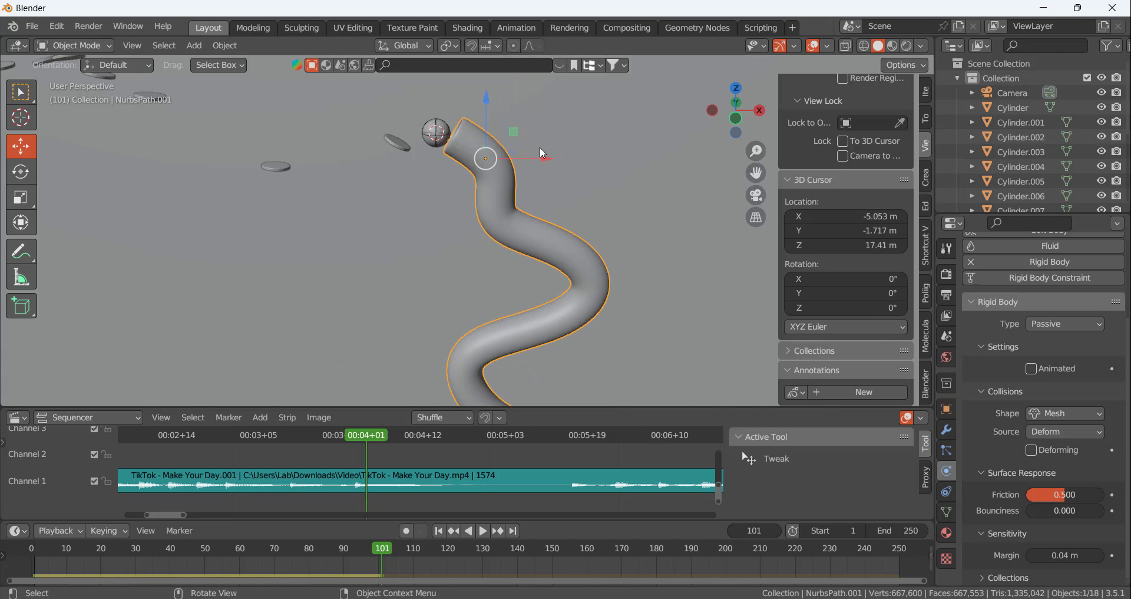
scroll(609, 263, "down", 3)
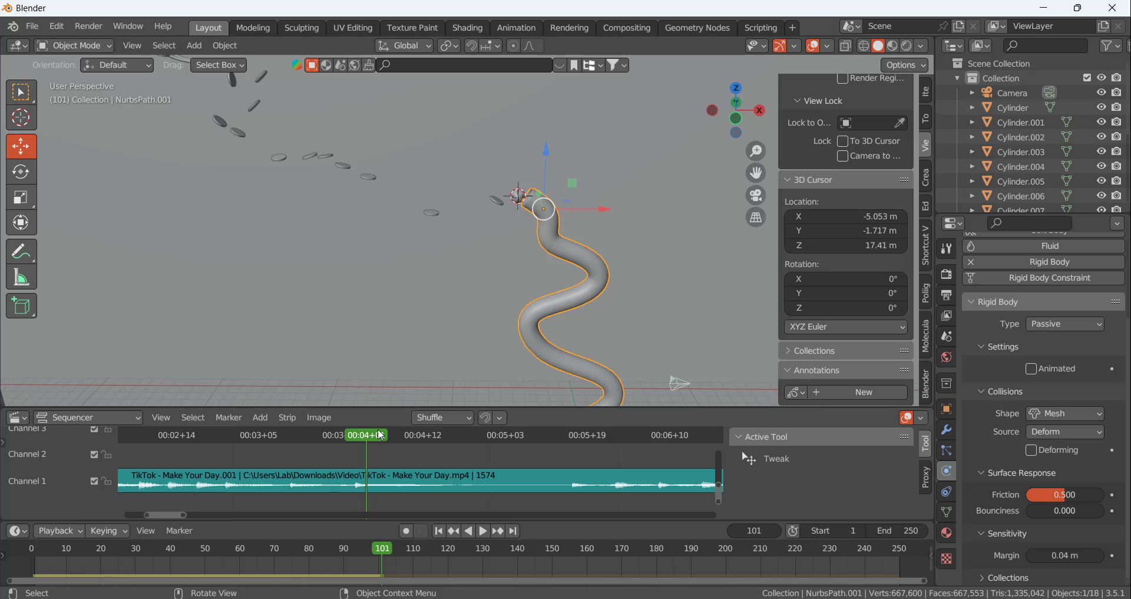
left_click_drag(367, 436, 573, 471)
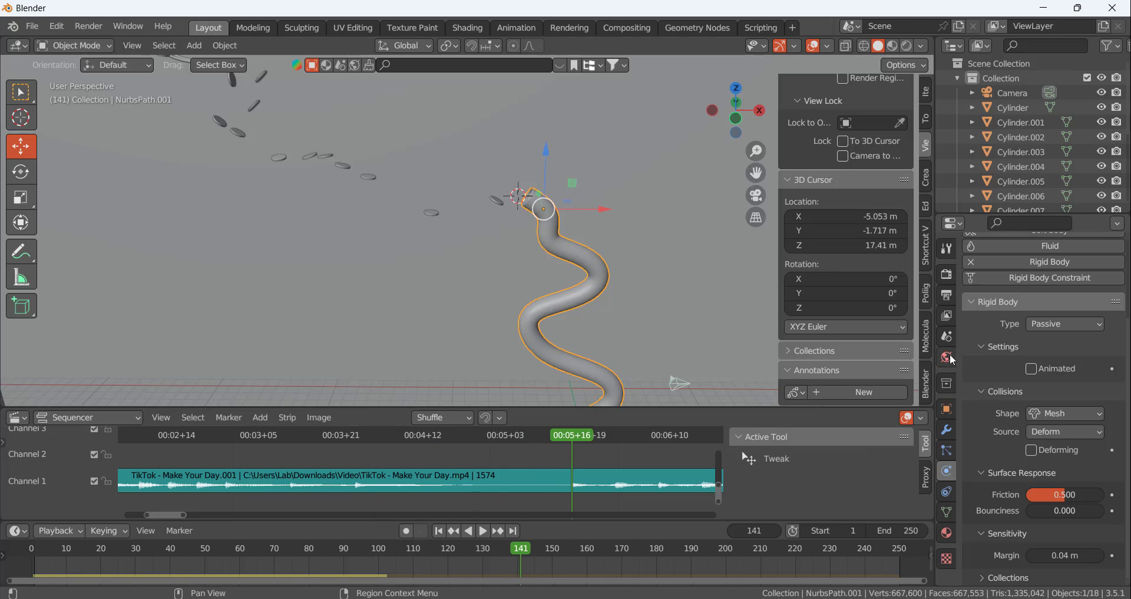
left_click(947, 338)
scroll(1021, 472, "down", 5)
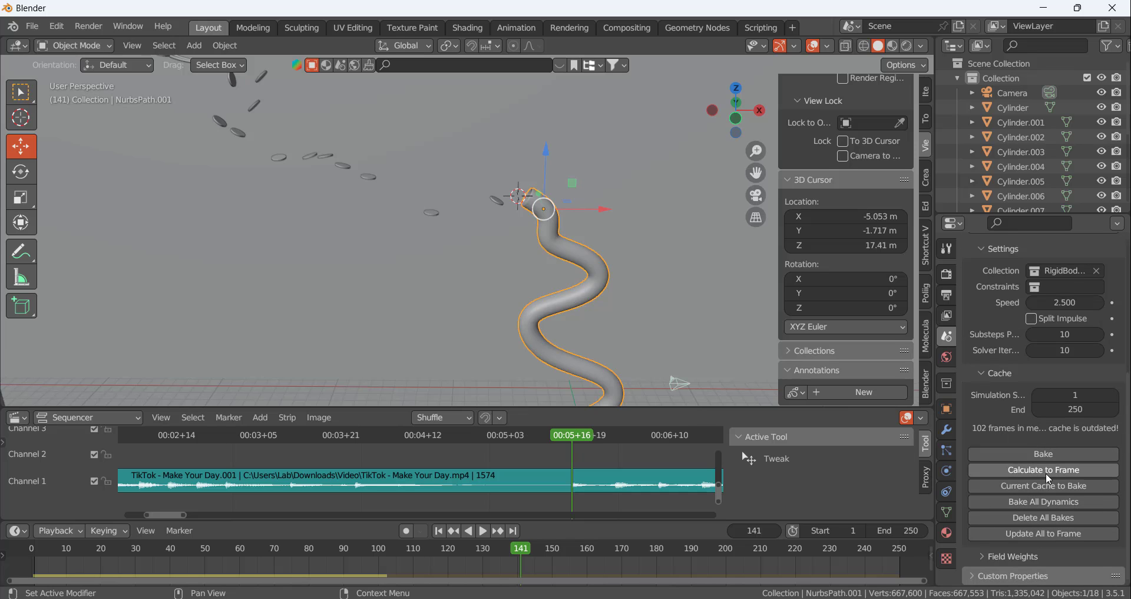
left_click(1047, 474)
Inspect the tube and move back to around frame 104 to replay the simulation at the tube's entrance
middle_click_drag(518, 147, 613, 239)
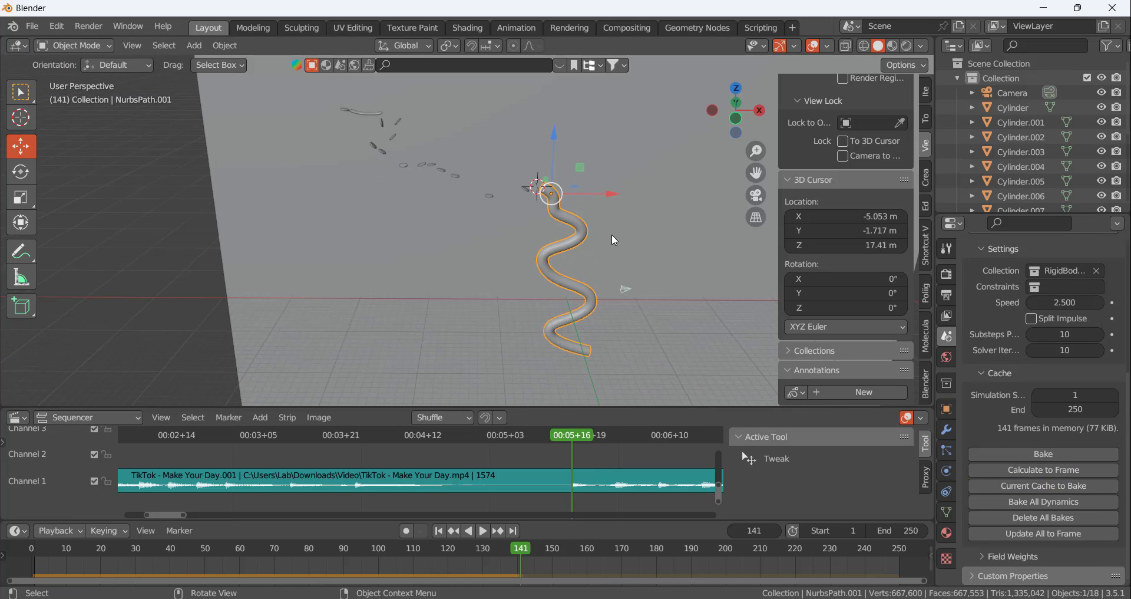
scroll(611, 236, "up", 6)
scroll(606, 229, "down", 4)
scroll(475, 132, "up", 5)
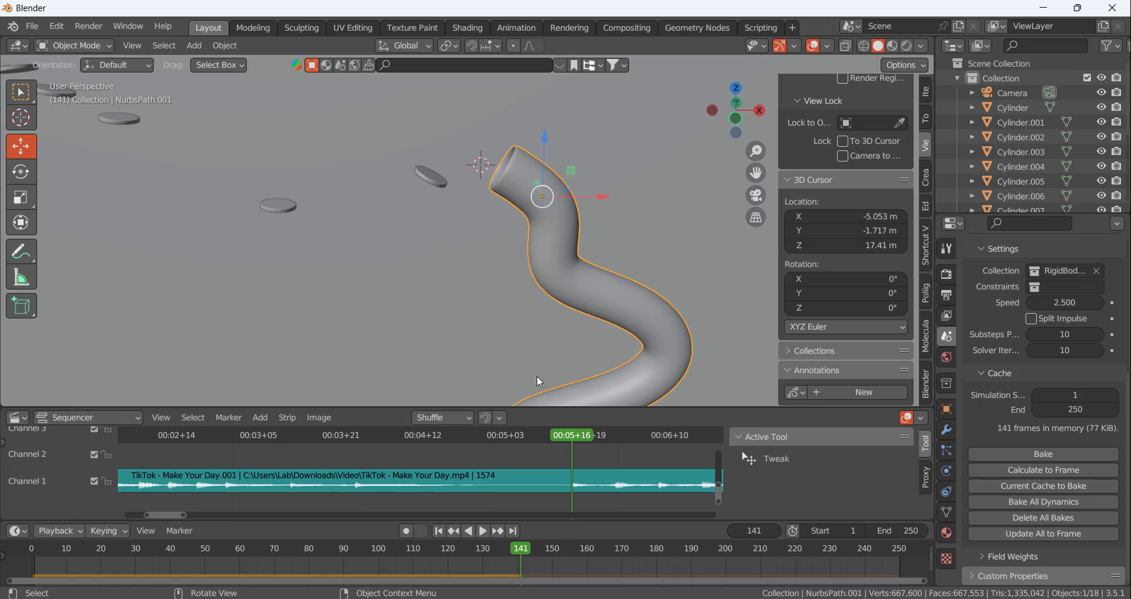
left_click_drag(578, 432, 383, 435)
key("space")
Turn on X-ray display and play the simulation from frame 104 to 141 to examine the ball's position inside the tube
scroll(550, 227, "down", 7)
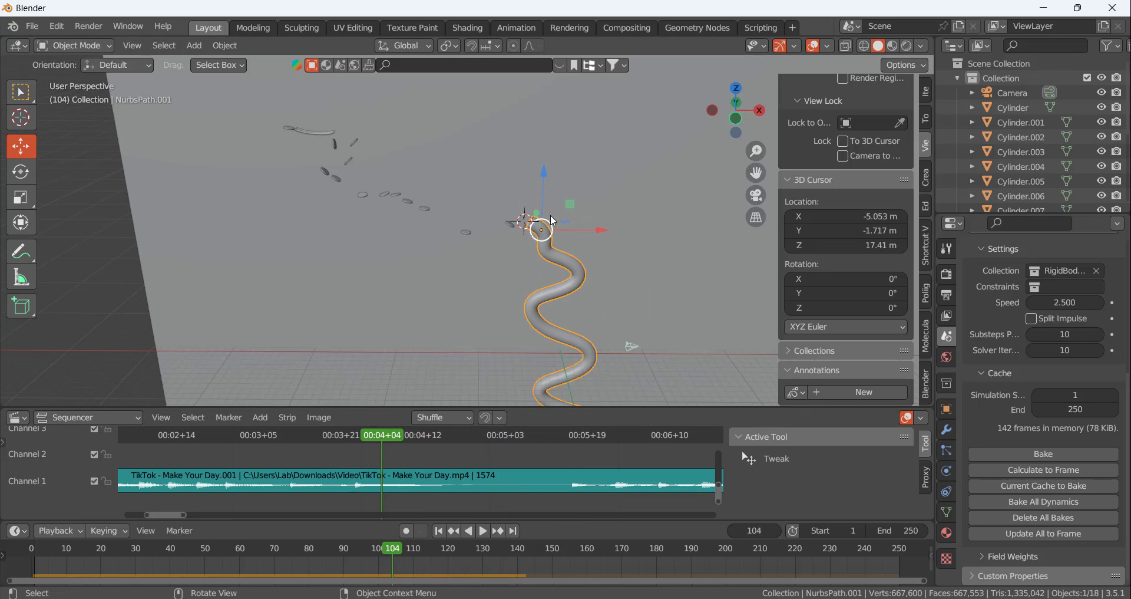
scroll(602, 349, "up", 3)
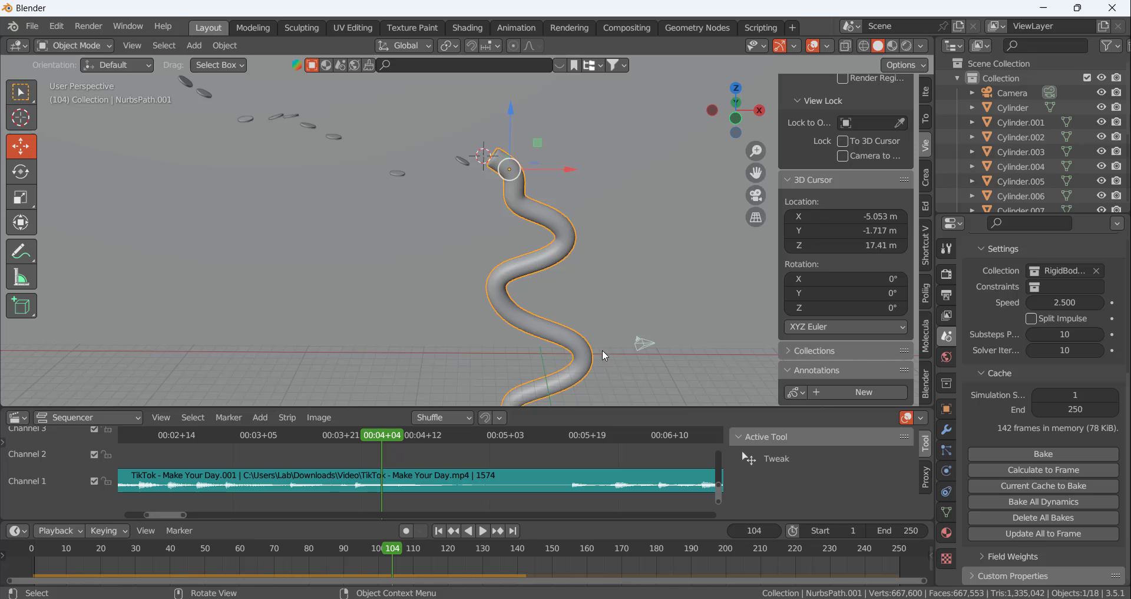
left_click(846, 47)
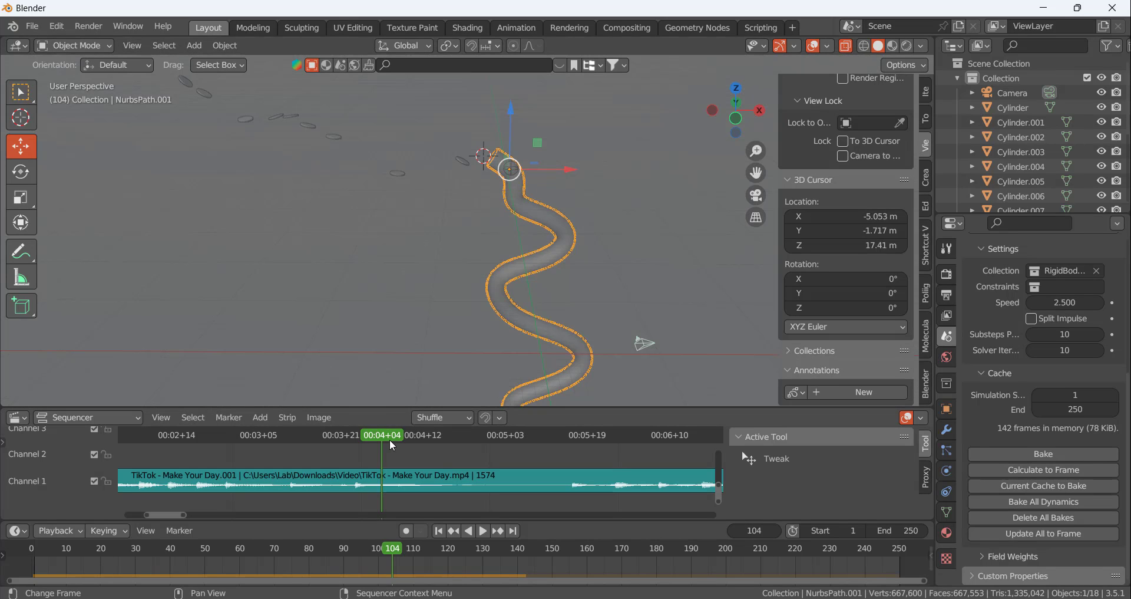
key("space")
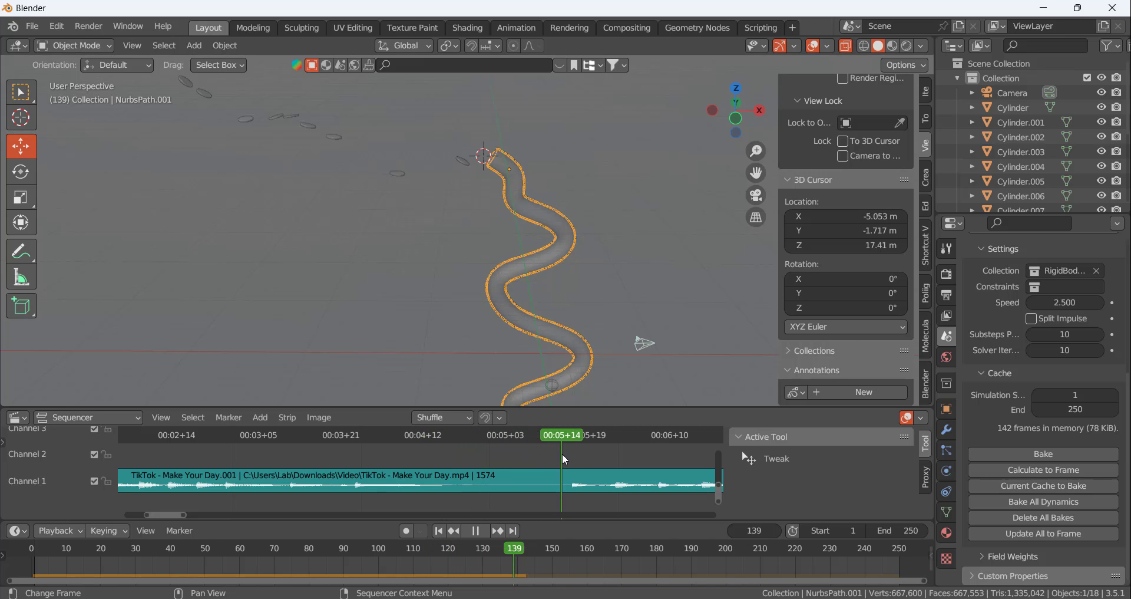
key("space")
scroll(607, 303, "up", 6)
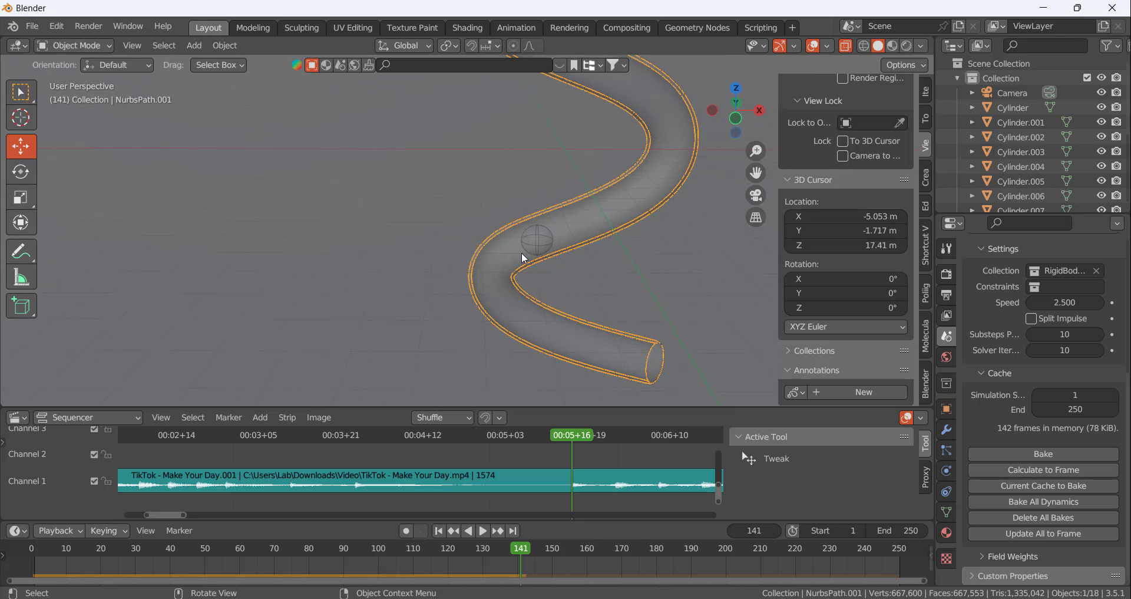
middle_click_drag(565, 242, 567, 189)
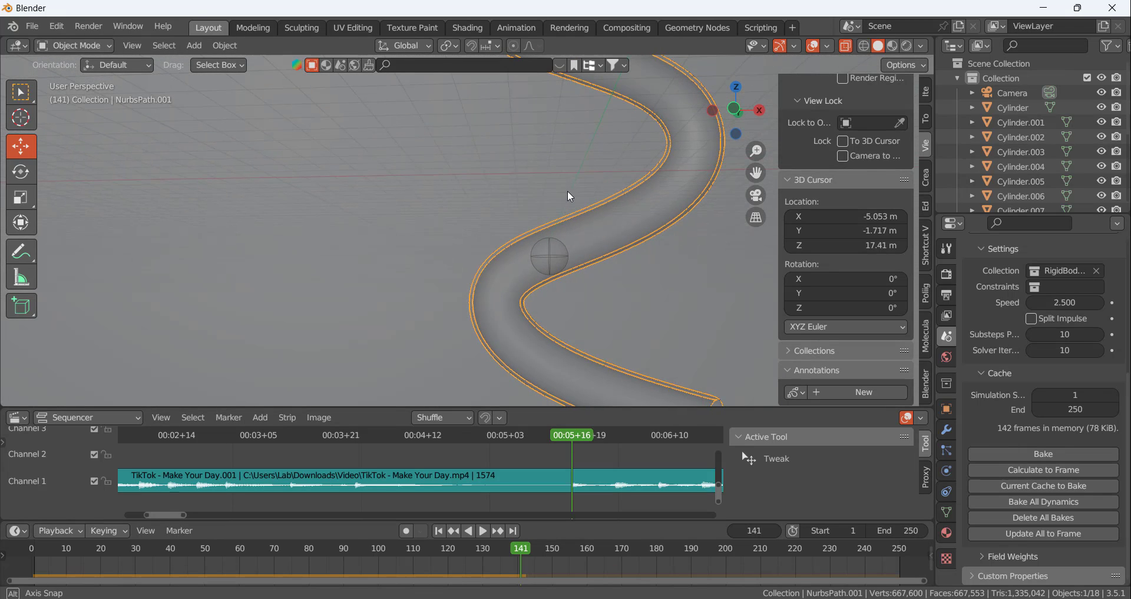
scroll(645, 263, "down", 4)
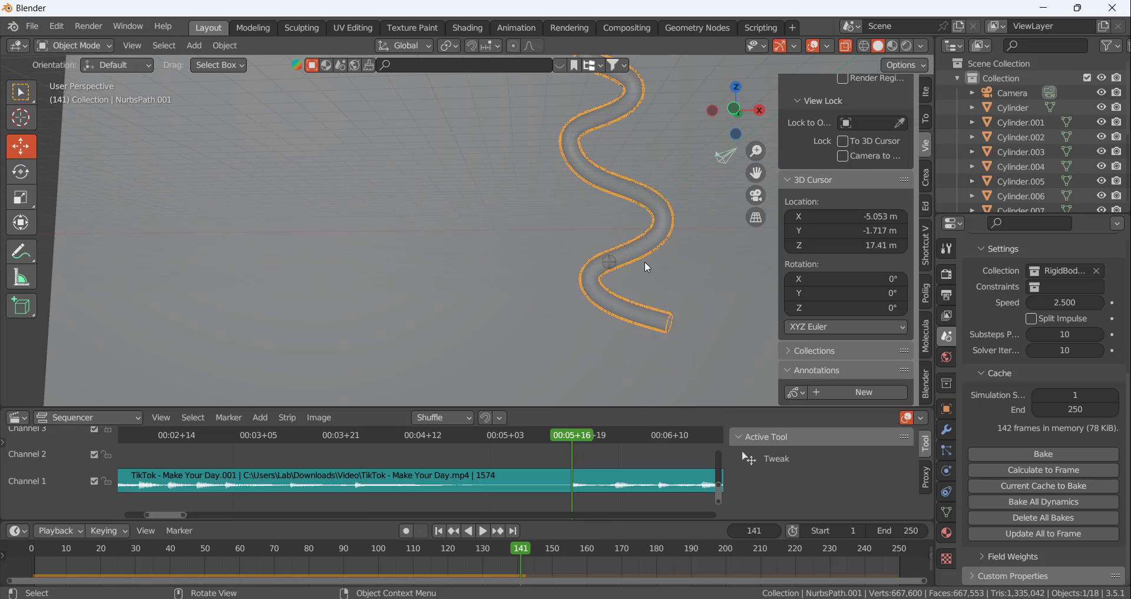
Open the tube mesh for editing in front view and move the playhead to frame 140
key("Tab")
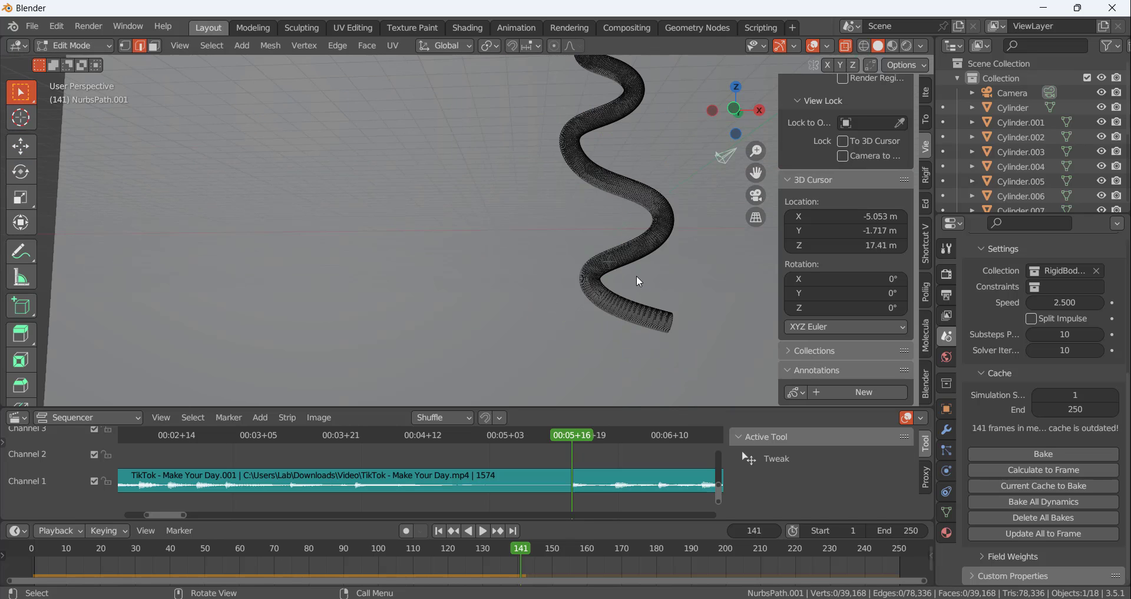
key("KP_1")
scroll(644, 330, "up", 3)
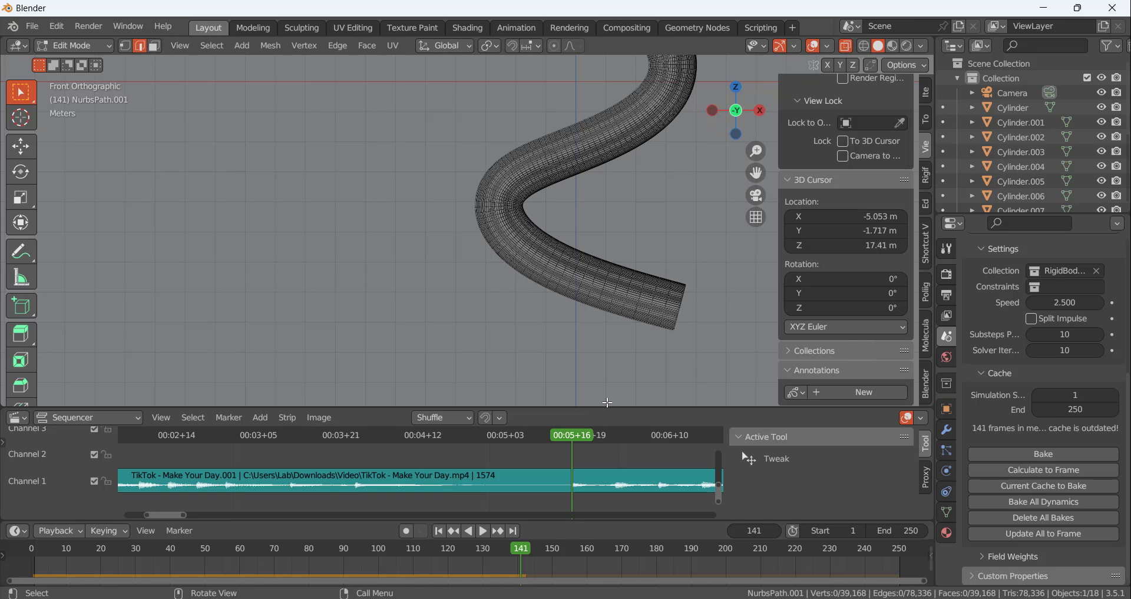
left_click(568, 439)
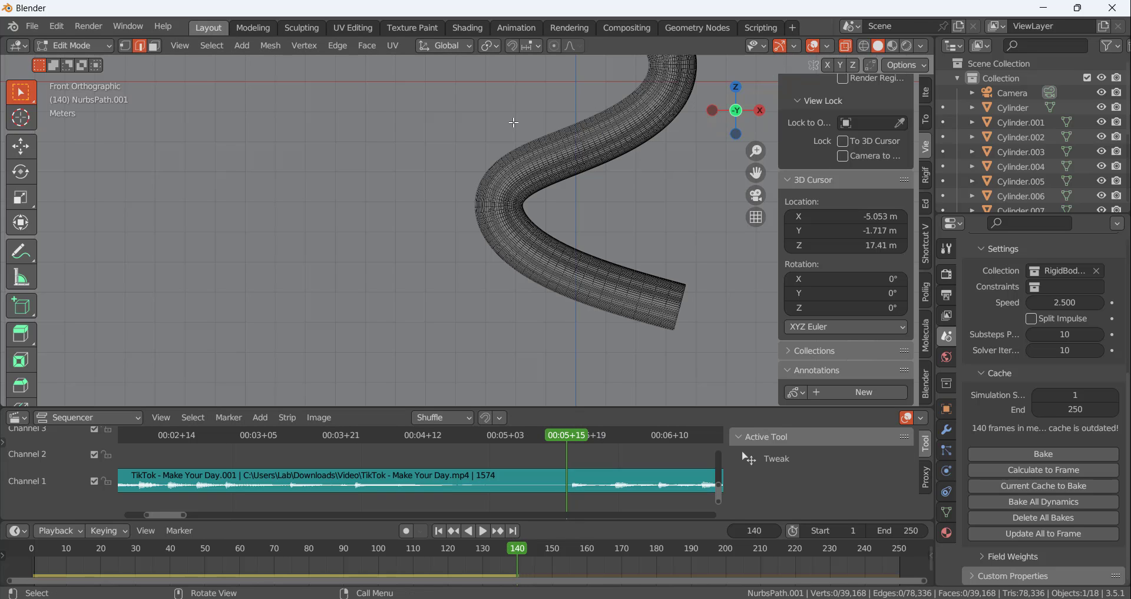
left_click_drag(475, 97, 687, 331)
scroll(666, 97, "up", 1)
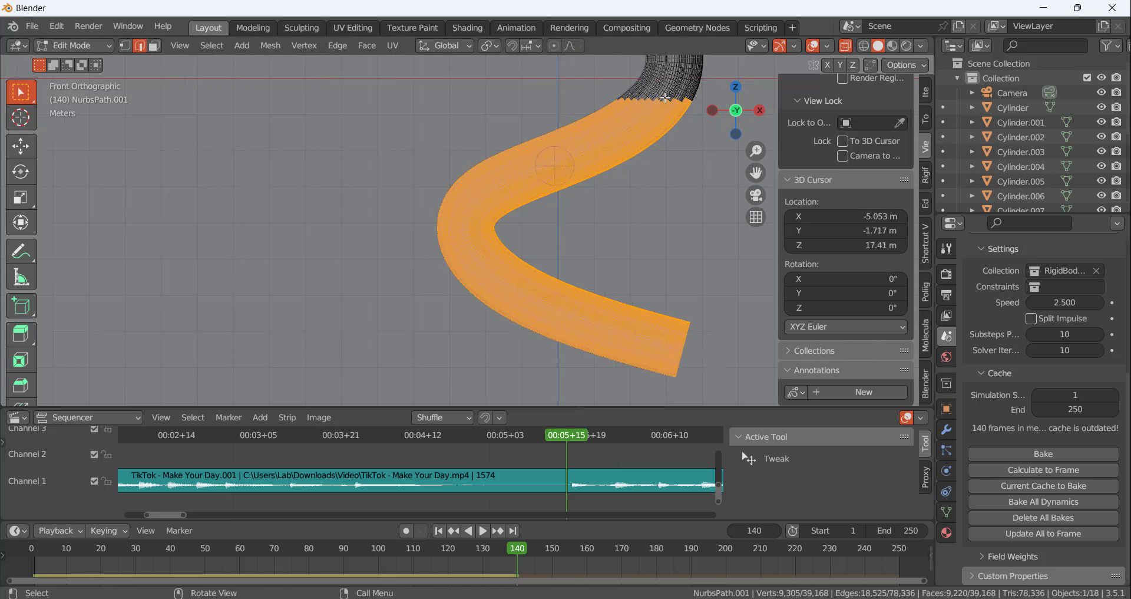
scroll(665, 97, "up", 2)
scroll(641, 109, "down", 2)
scroll(614, 95, "up", 3)
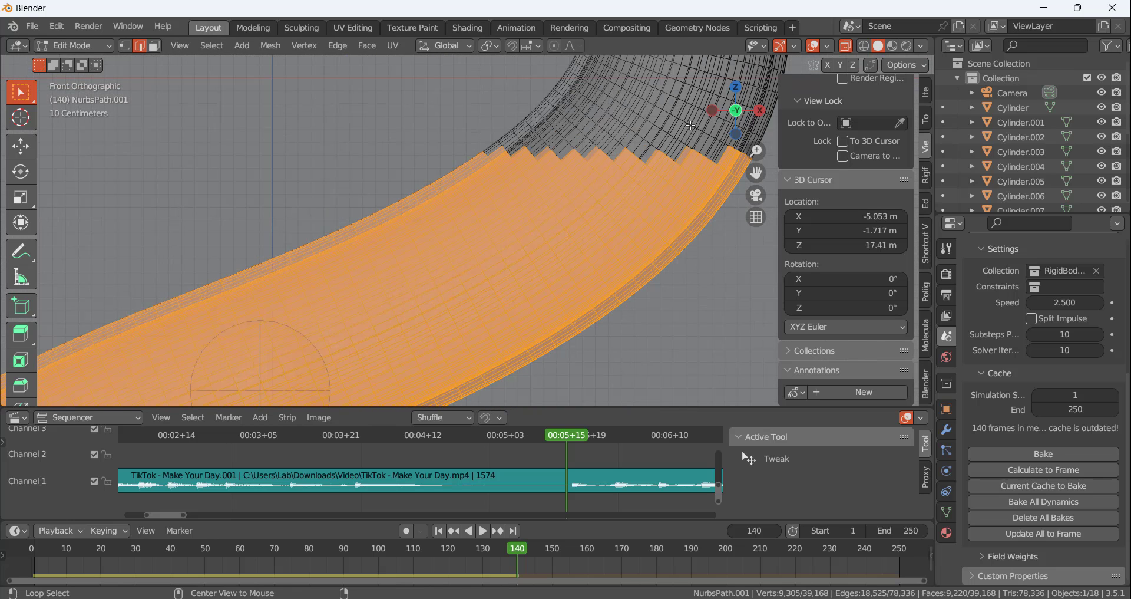
key("alt+a")
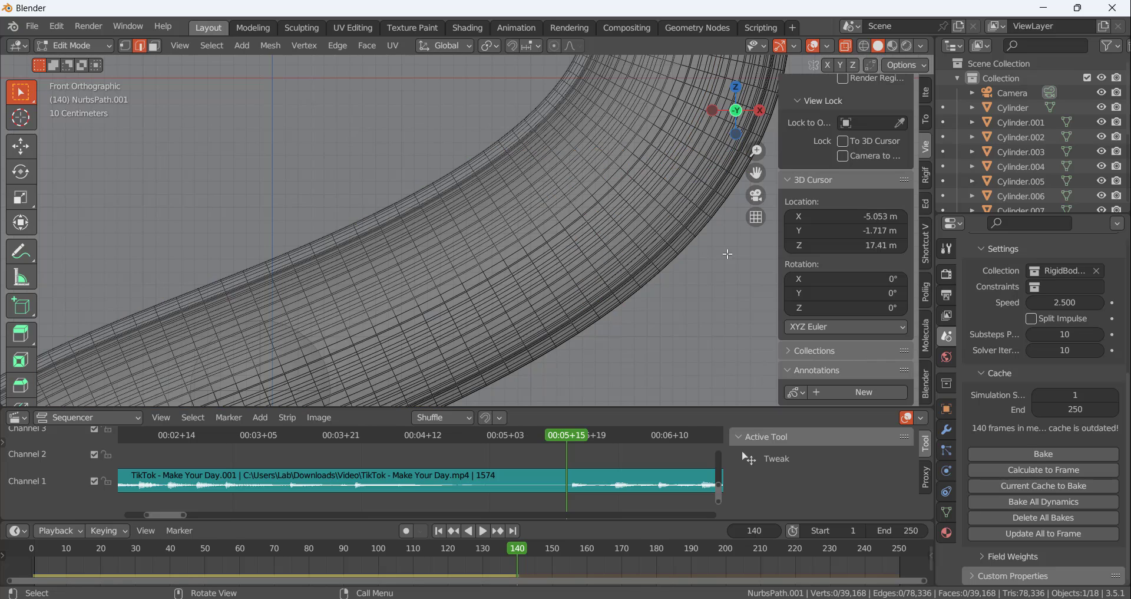
scroll(710, 134, "up", 1)
left_click(710, 135, "alt")
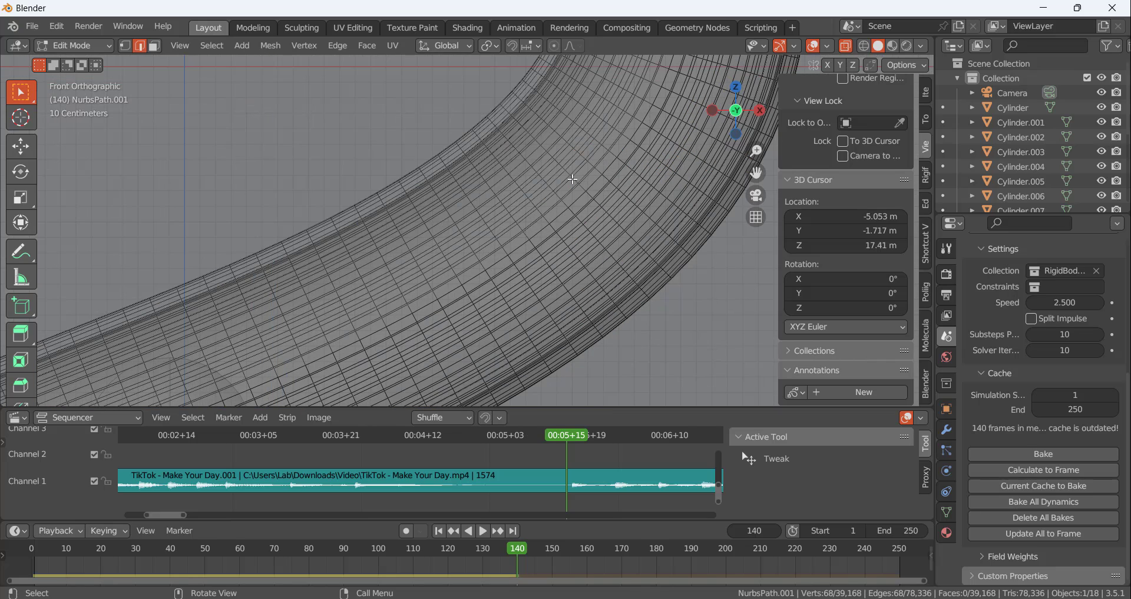
scroll(698, 143, "down", 5)
scroll(582, 279, "up", 5)
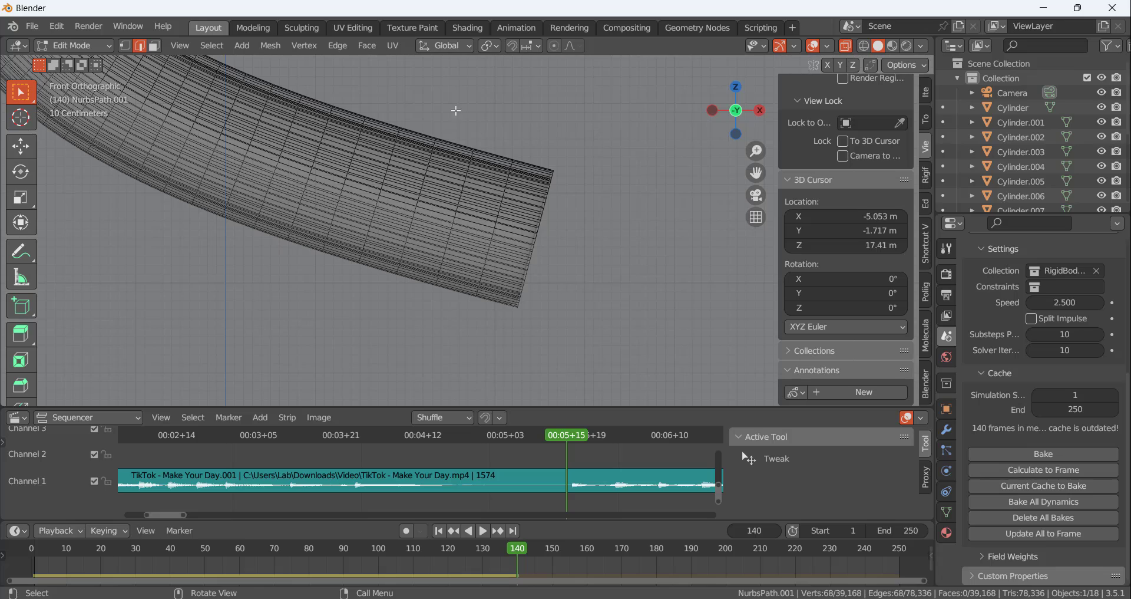
Select the tube's lower end, grow the selection up past the ball to the next bend, and delete its vertices
left_click_drag(456, 111, 554, 312)
scroll(601, 318, "down", 5)
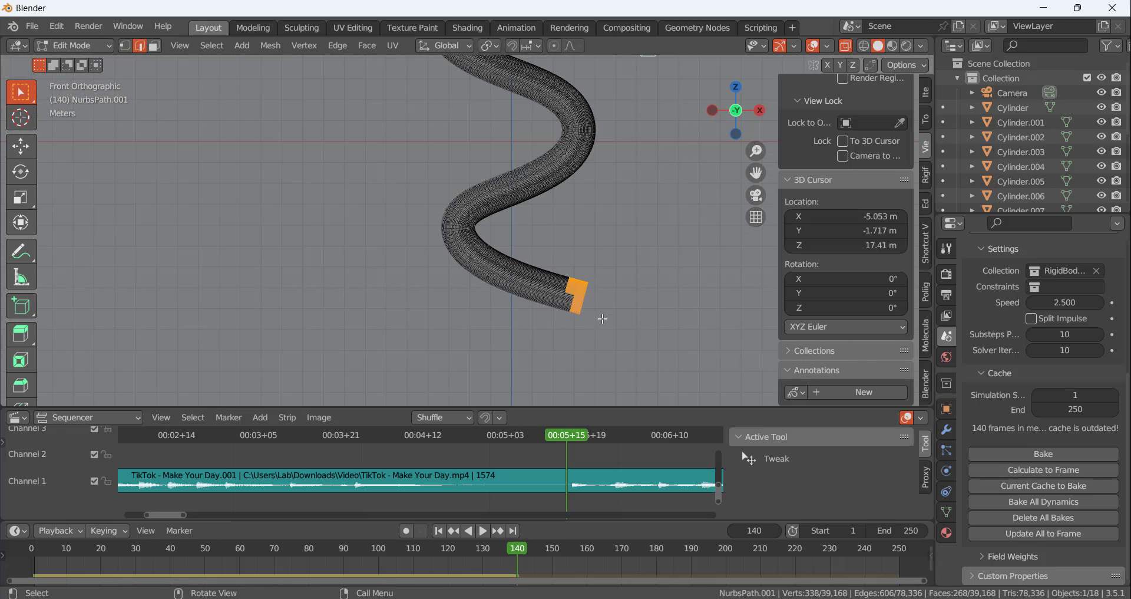
scroll(584, 258, "up", 1)
scroll(594, 113, "up", 3)
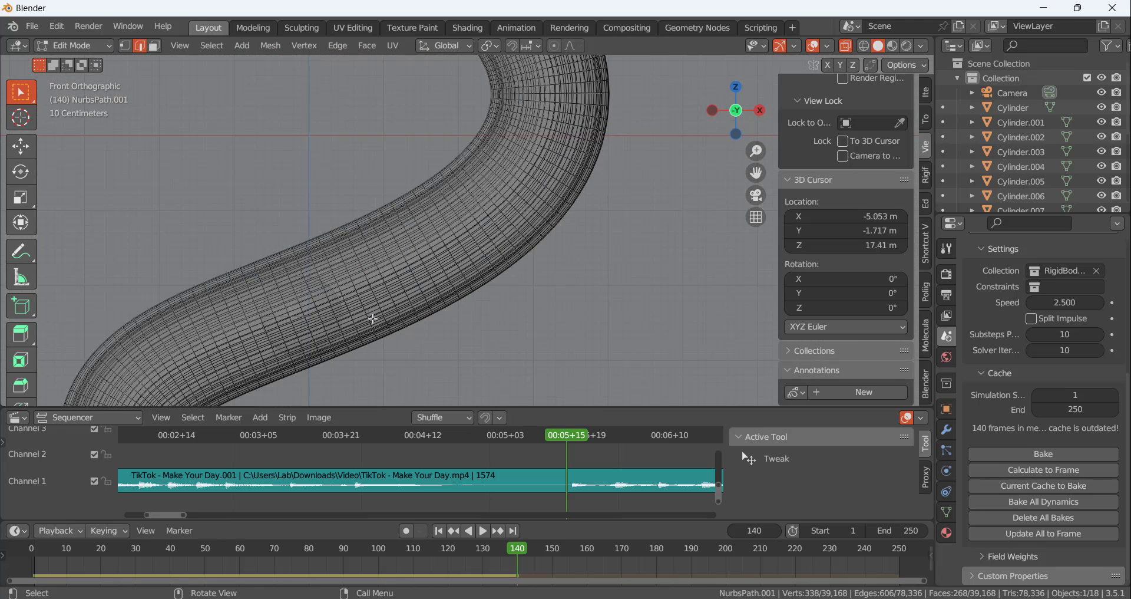
scroll(387, 301, "down", 1)
scroll(342, 323, "up", 1)
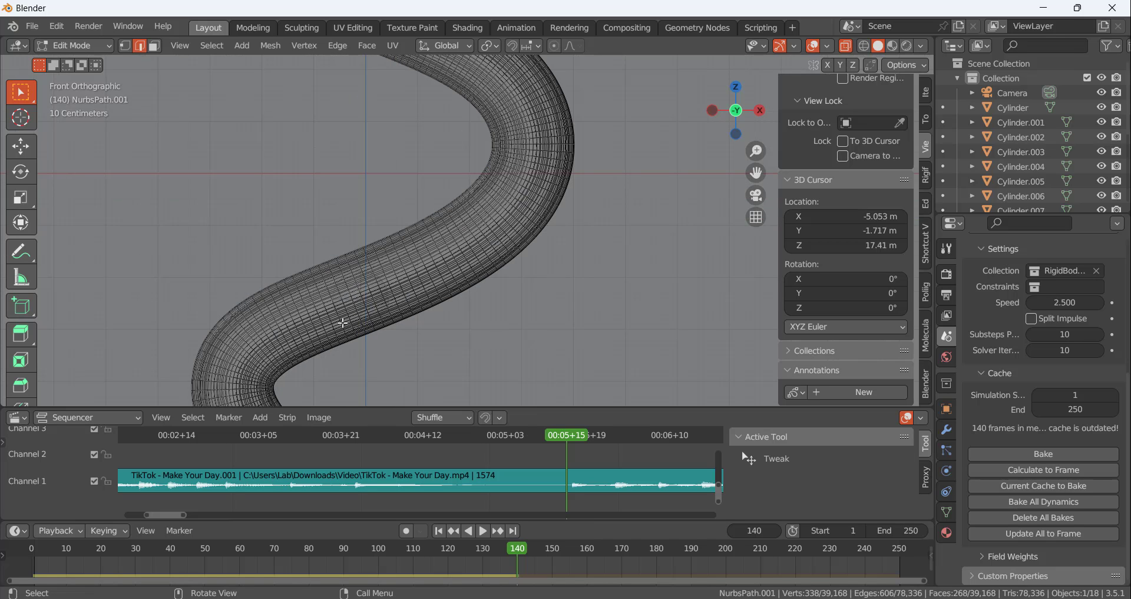
key("ctrl+KP_Add")
key("ctrl+KP_Add")
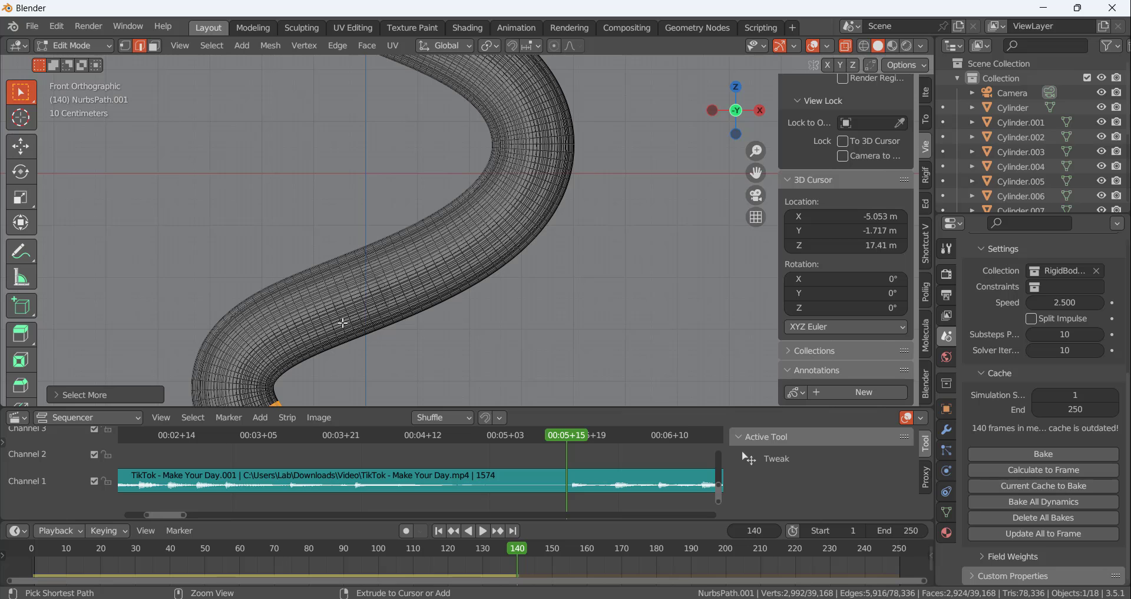
key("ctrl+KP_Add")
key("ctrl+KP_Add")
key("ctrl+KP_Add")
key("ctrl+KP_Add")
key("ctrl+KP_Add")
key("ctrl+KP_Add")
key("ctrl+KP_Add")
key("ctrl+KP_Add")
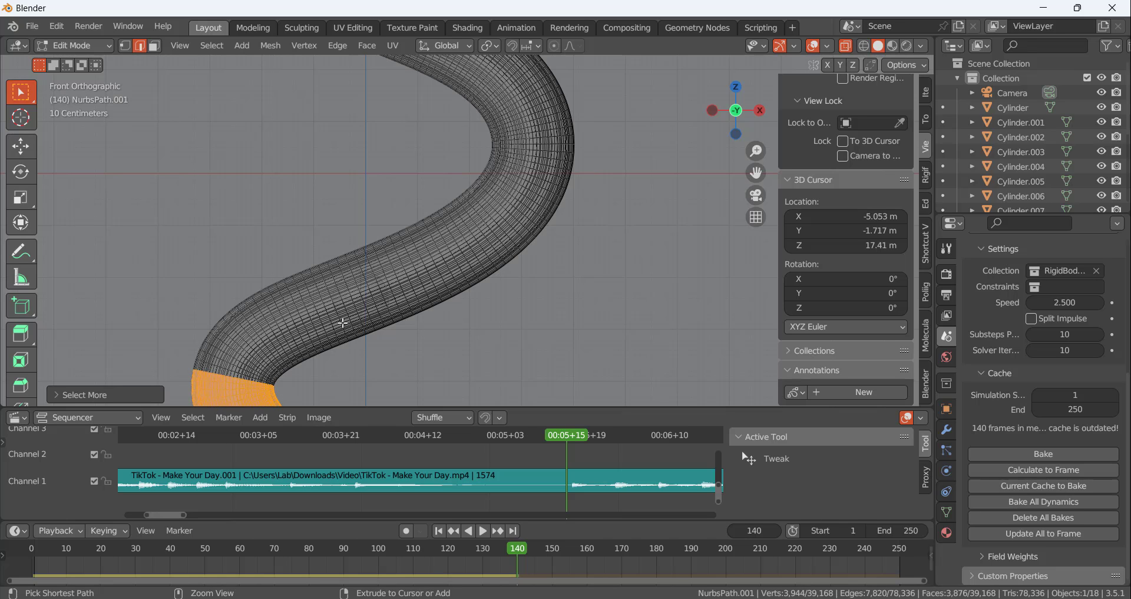
key("ctrl+KP_Add")
key("ctrl+KP_Add")
key("ctrl+KP_Add")
key("ctrl+KP_Add")
key("ctrl+KP_Add")
key("ctrl+KP_Add")
key("ctrl+KP_Add")
key("ctrl+KP_Add")
key("ctrl+KP_Add")
key("ctrl+KP_Add")
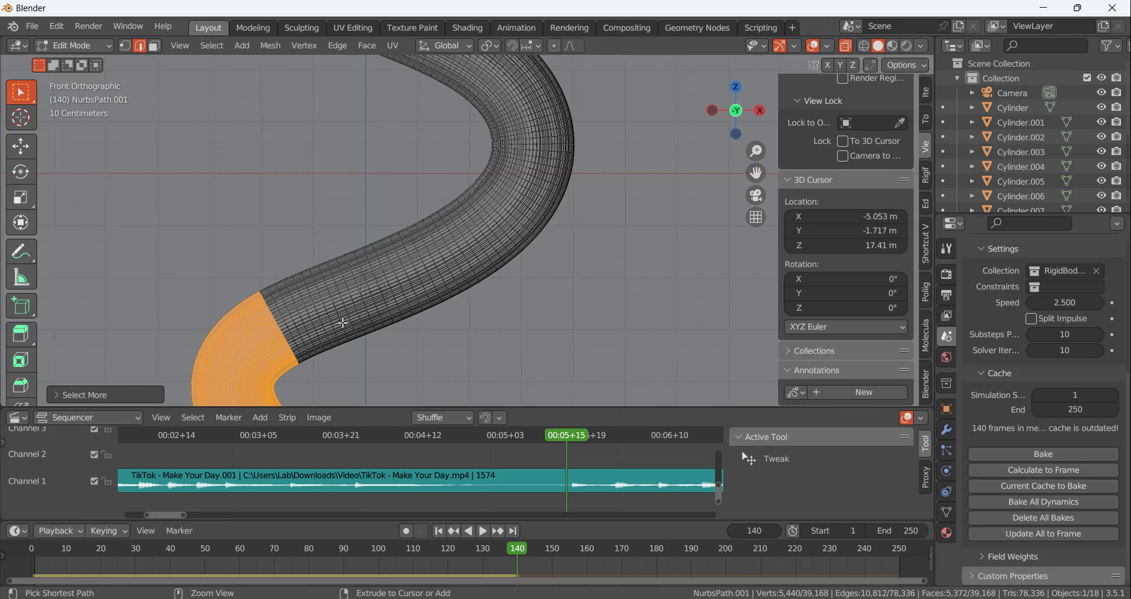
key("ctrl+KP_Add")
key("ctrl+KP_Add")
key("ctrl+KP_Add")
key("ctrl+KP_Add")
key("ctrl+KP_Add")
key("ctrl+KP_Add")
key("ctrl+KP_Add")
key("ctrl+KP_Add")
key("ctrl+KP_Add")
key("ctrl+KP_Add")
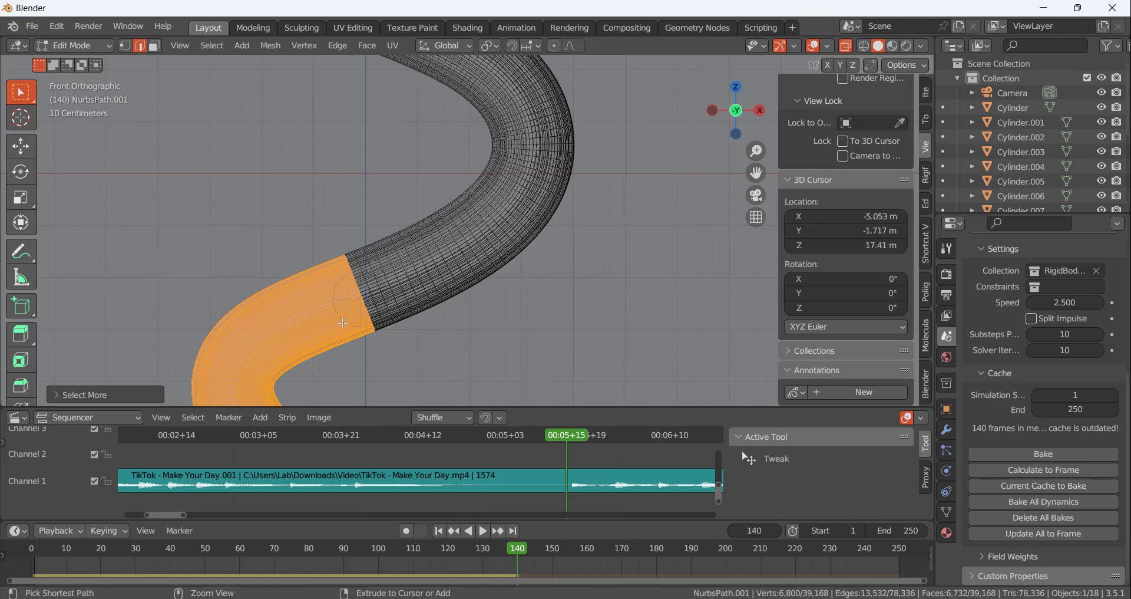
key("ctrl+KP_Add")
key("ctrl+KP_Add")
key("ctrl+KP_Add")
key("ctrl+KP_Add")
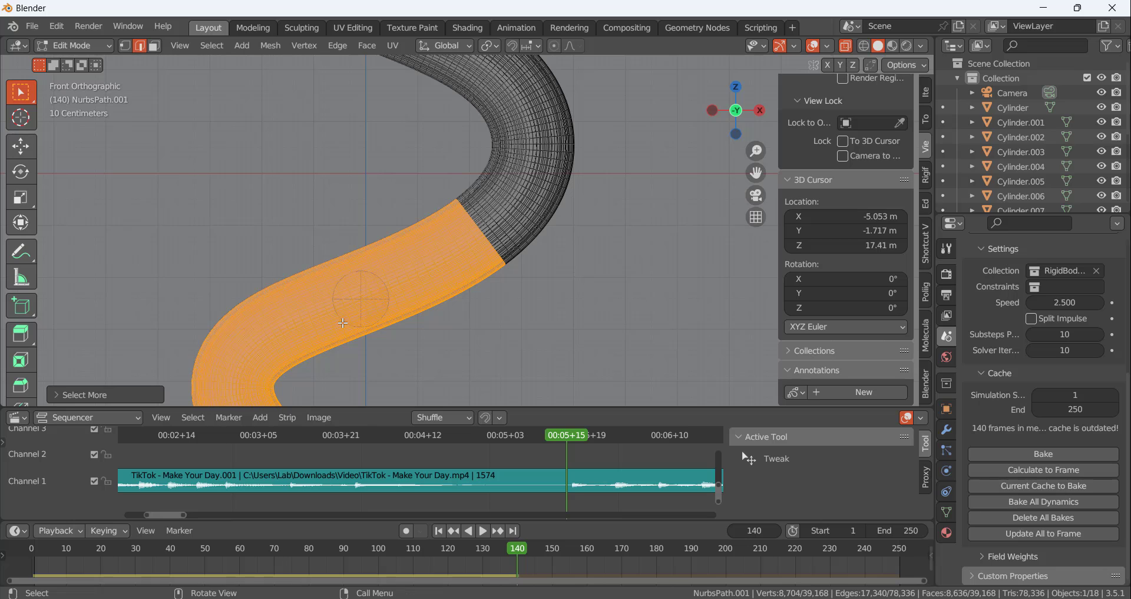
key("x")
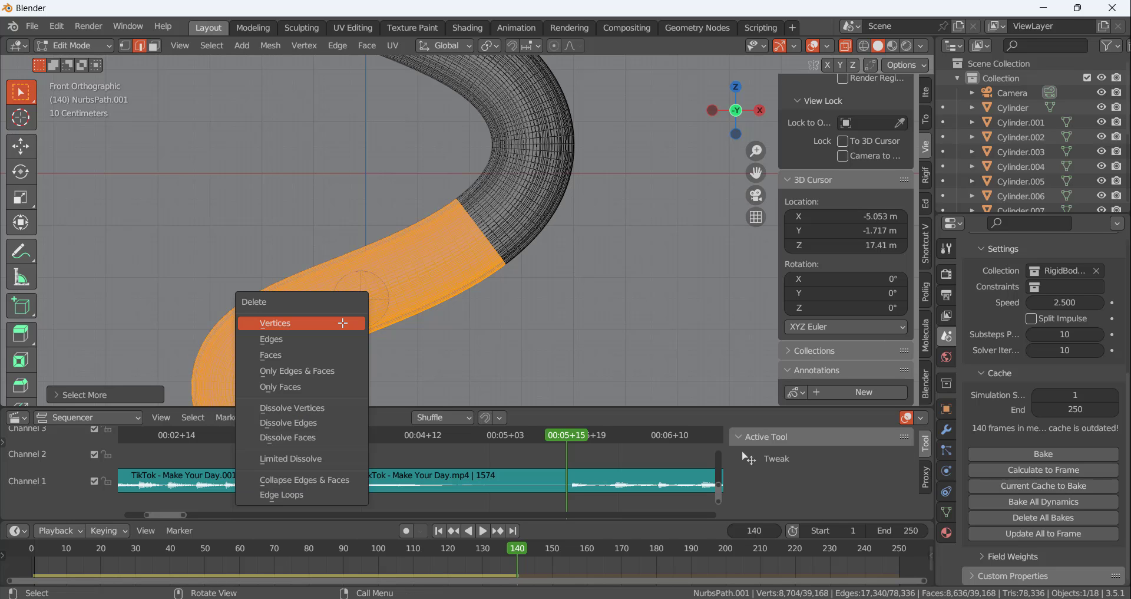
left_click(342, 323)
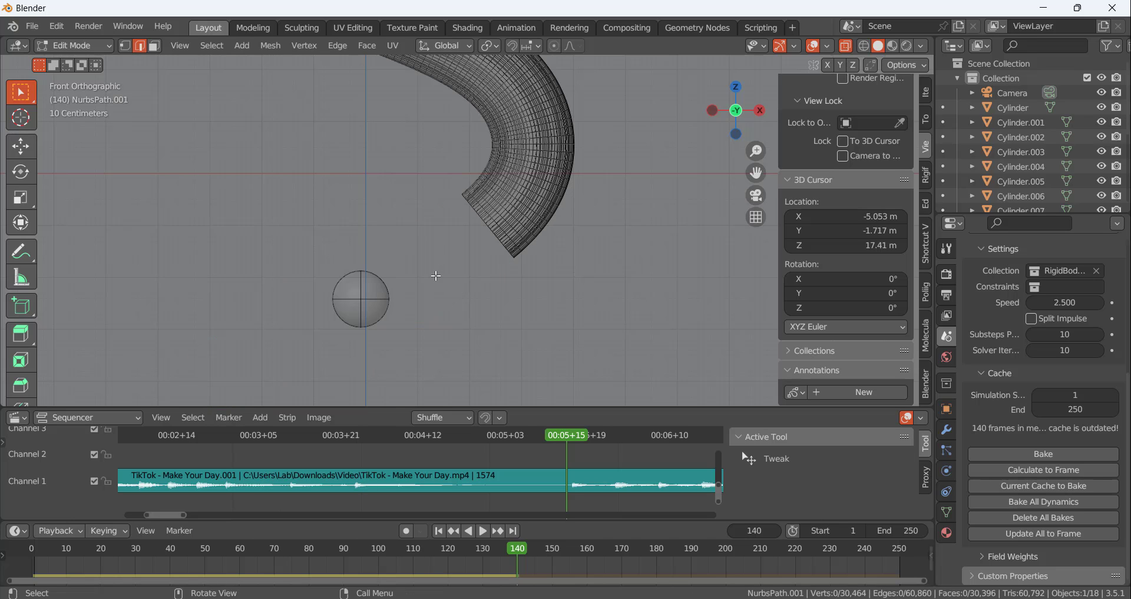
Turn off X-ray display and recalculate the rigid body simulation up to frame 141
scroll(516, 216, "down", 3)
scroll(518, 236, "up", 3)
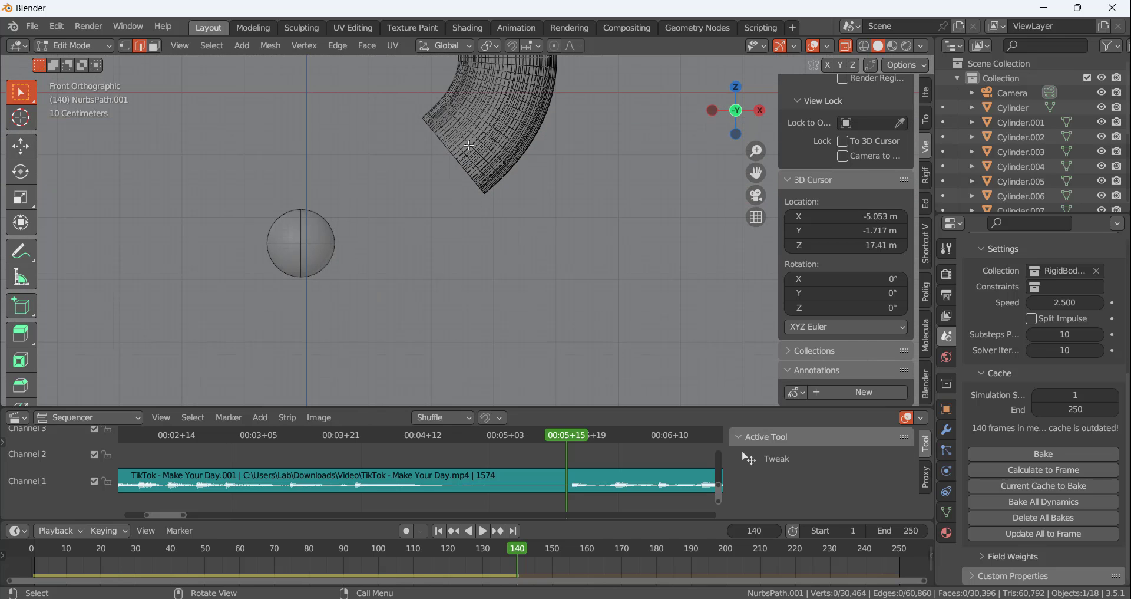
left_click(848, 47)
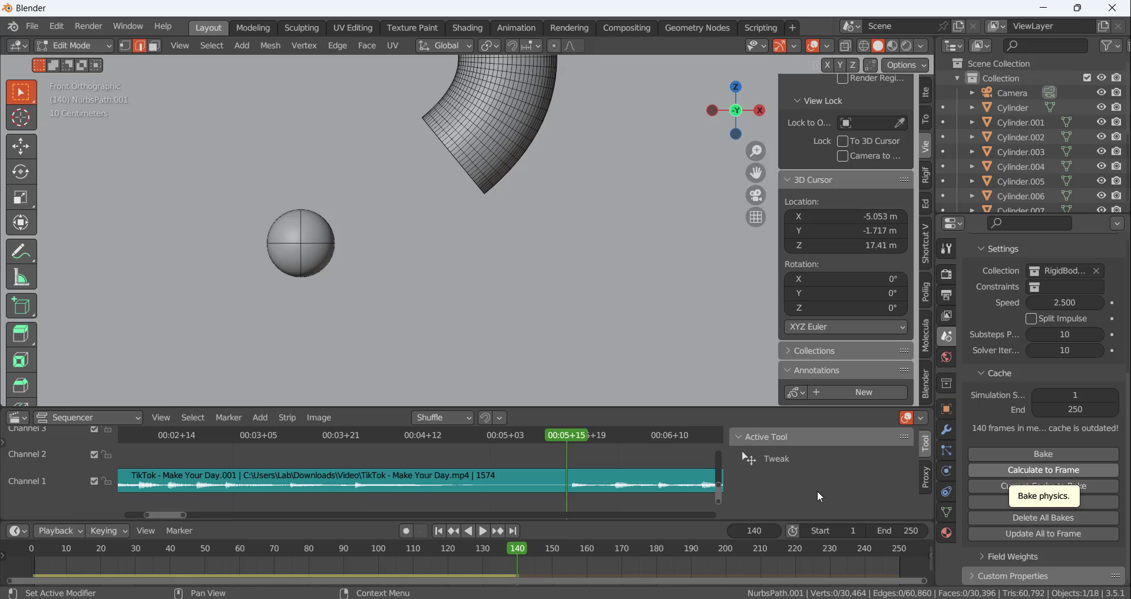
left_click(571, 434)
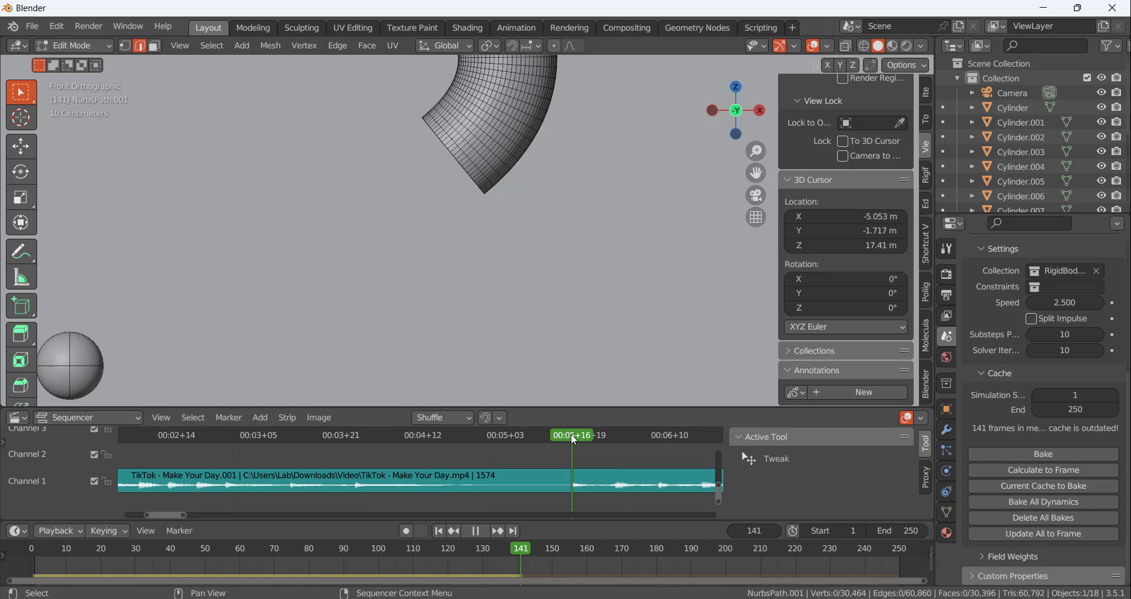
left_click(1041, 470)
scroll(580, 268, "down", 13)
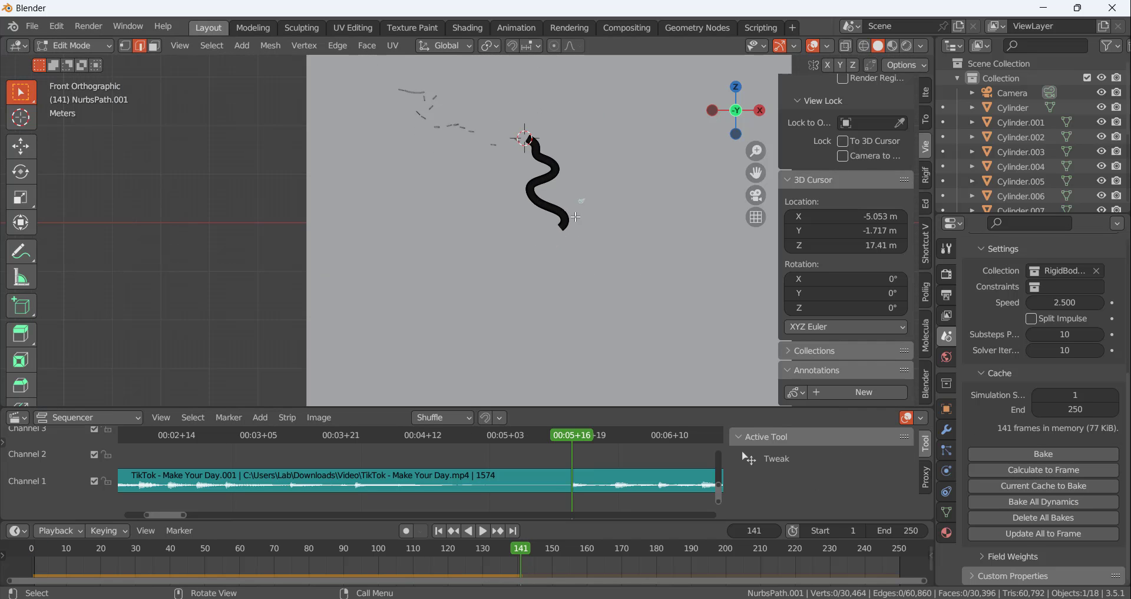
scroll(585, 141, "up", 6)
scroll(585, 141, "up", 3)
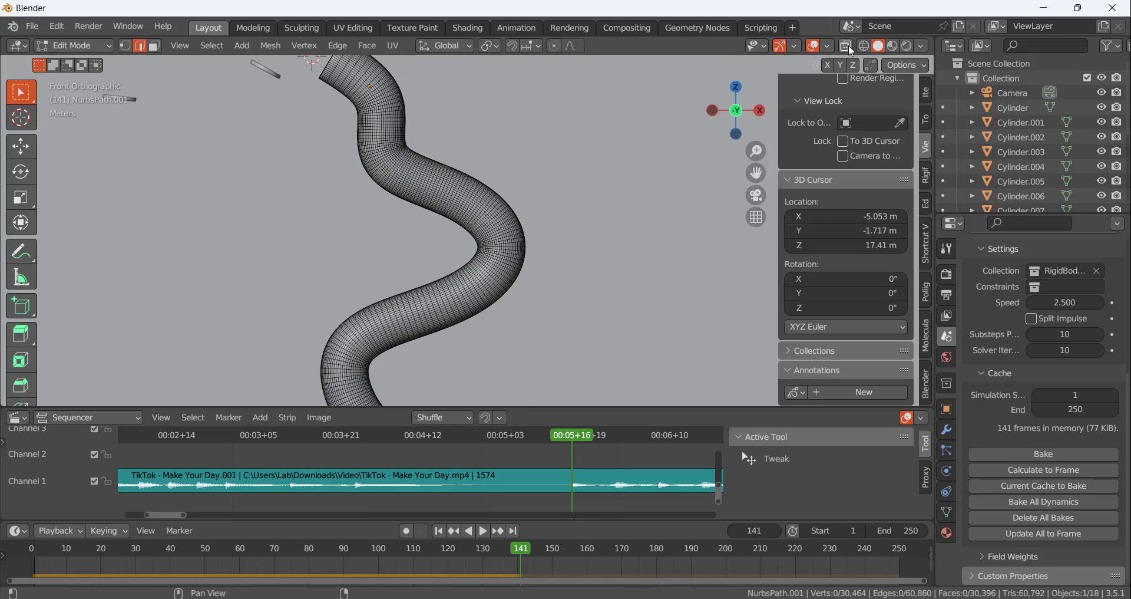
Return to Object Mode with X-ray display on and recalculate the rigid body simulation with the shortened tube
key("Tab")
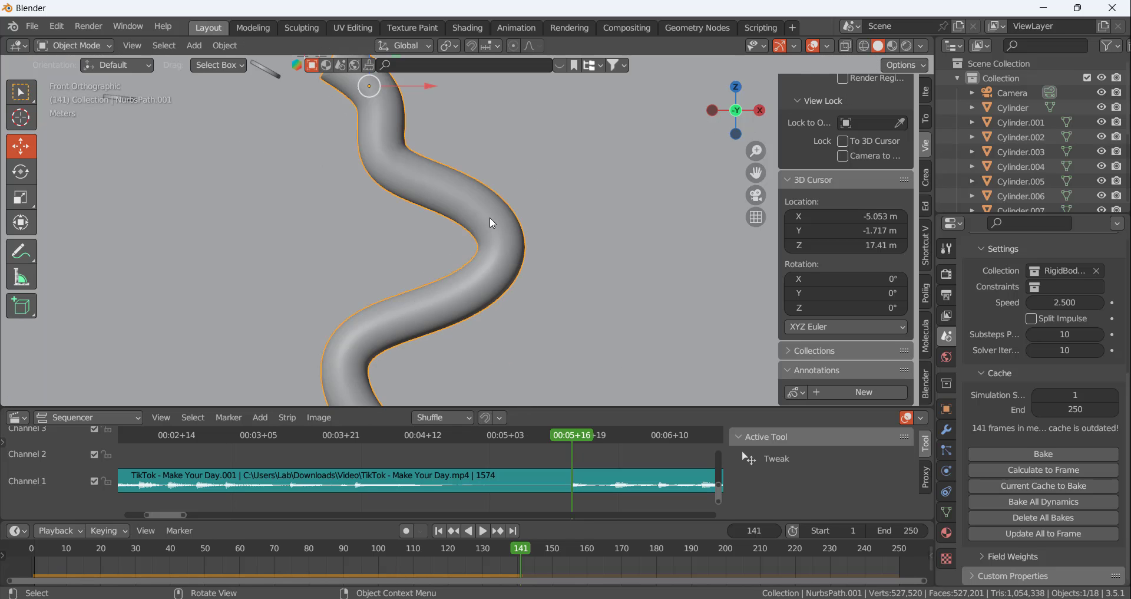
left_click(851, 47)
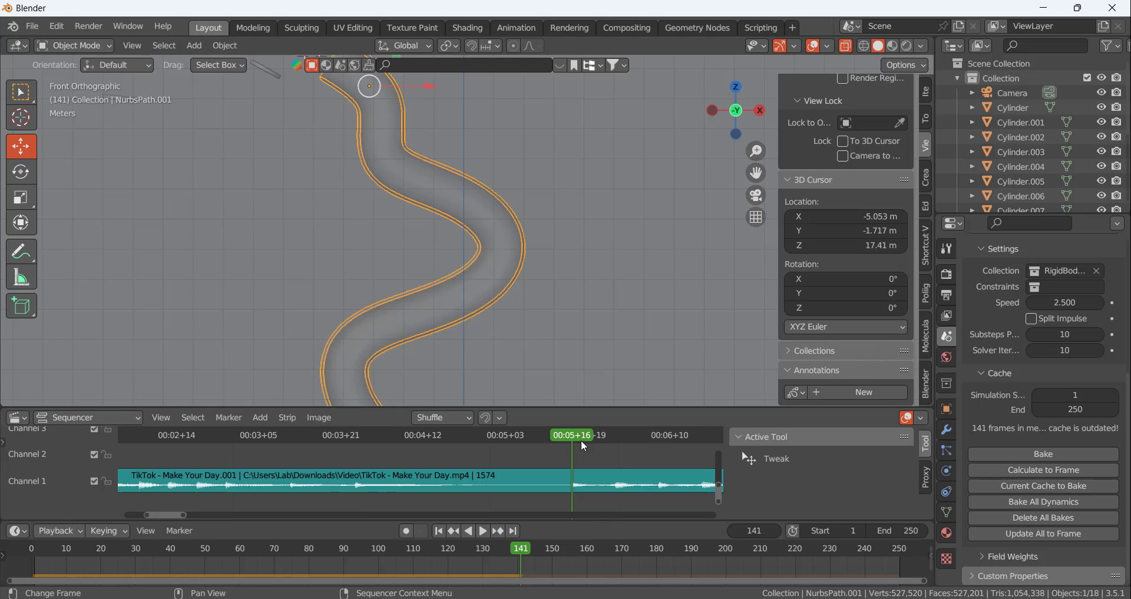
left_click_drag(581, 440, 426, 443)
scroll(511, 275, "down", 4)
scroll(426, 168, "up", 4)
left_click(1030, 469)
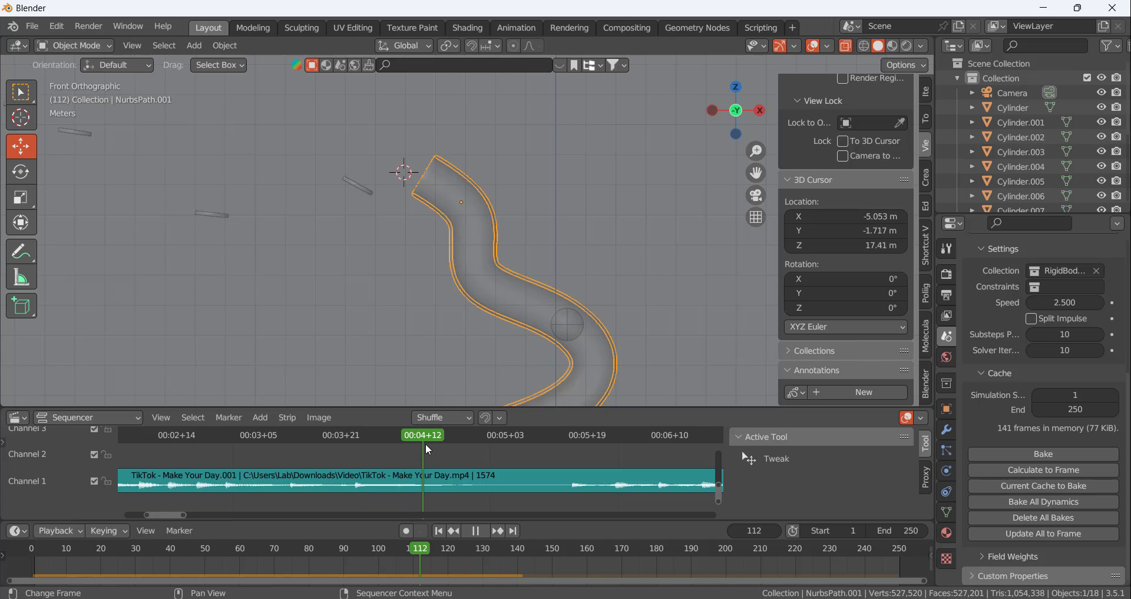
Play the simulation from frame 112 to examine the ball in the tube, and move back to frame 103
scroll(482, 171, "up", 4)
scroll(508, 264, "down", 4)
scroll(508, 264, "down", 2)
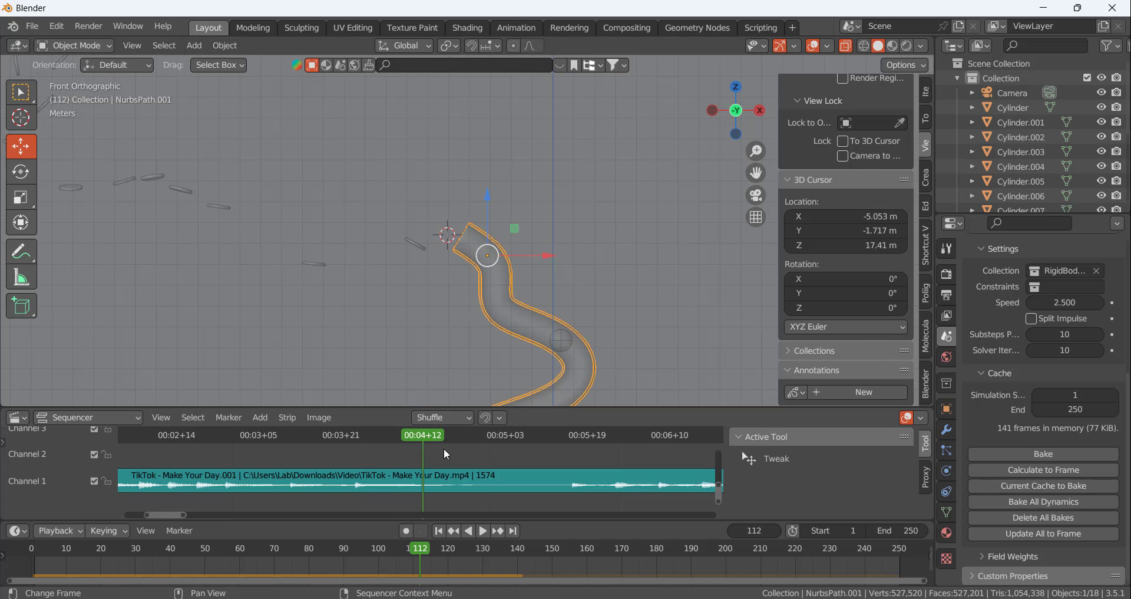
key("space")
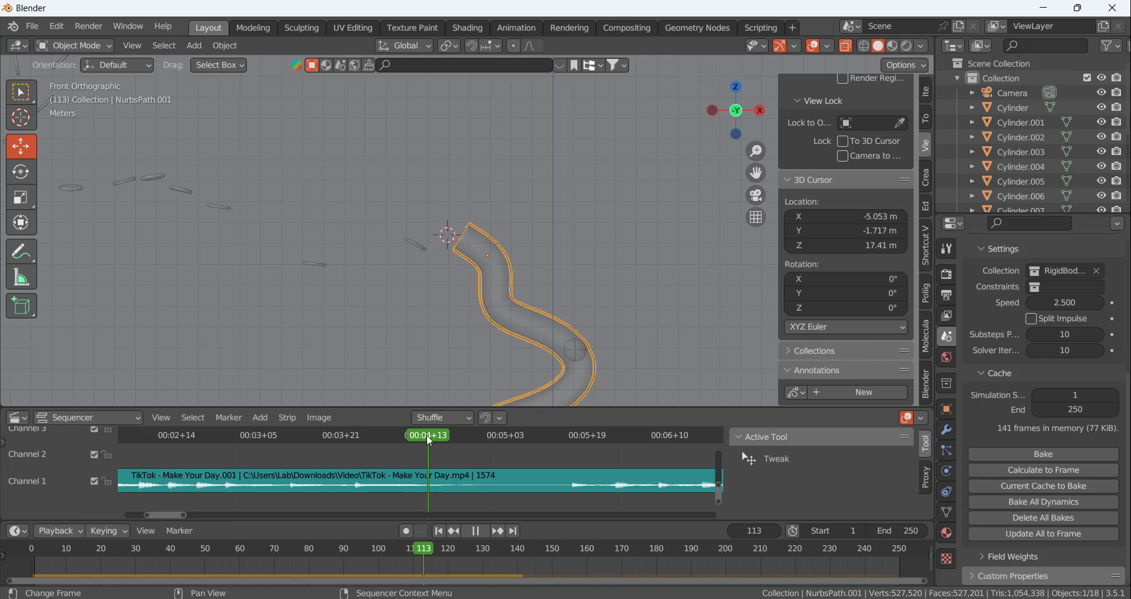
left_click_drag(429, 440, 376, 435)
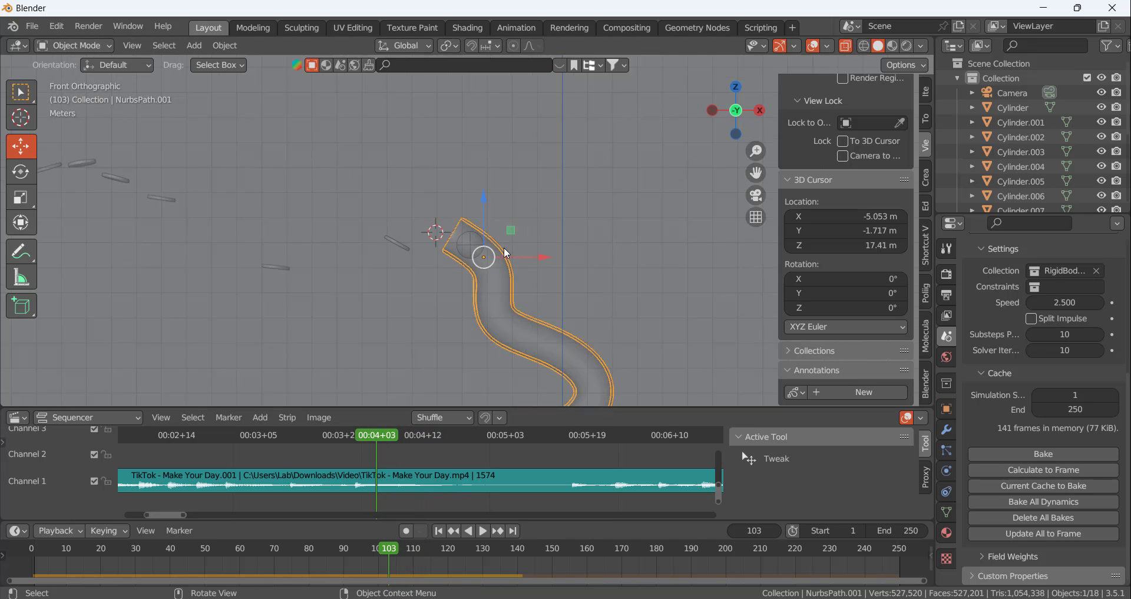
Scale the tube down to about 0.88 around the ball and recalculate the simulation up to frame 103
scroll(506, 252, "up", 7)
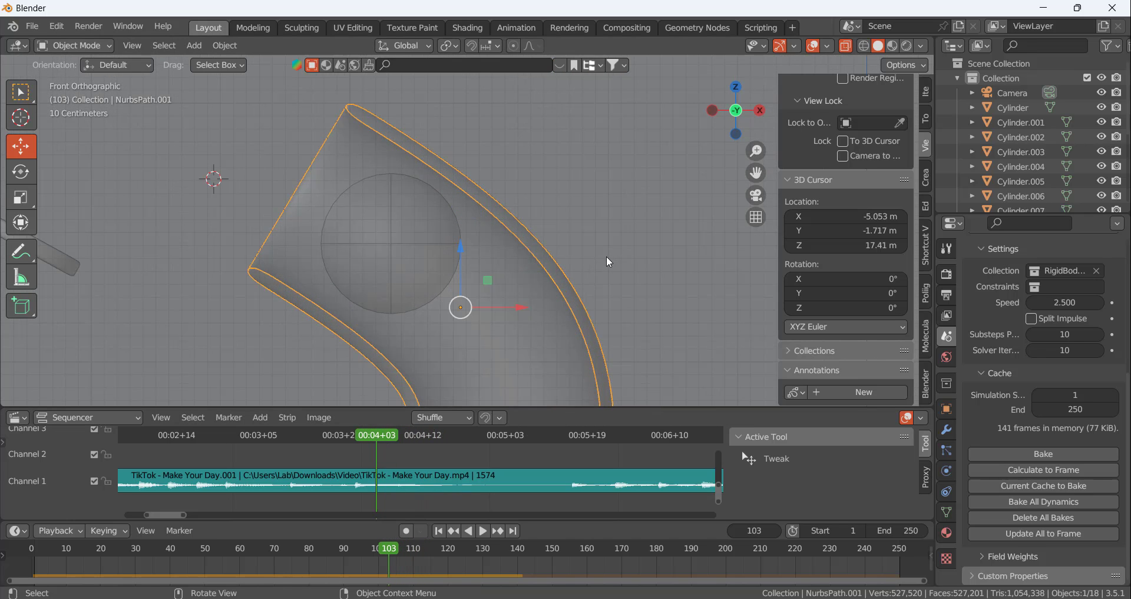
key("s")
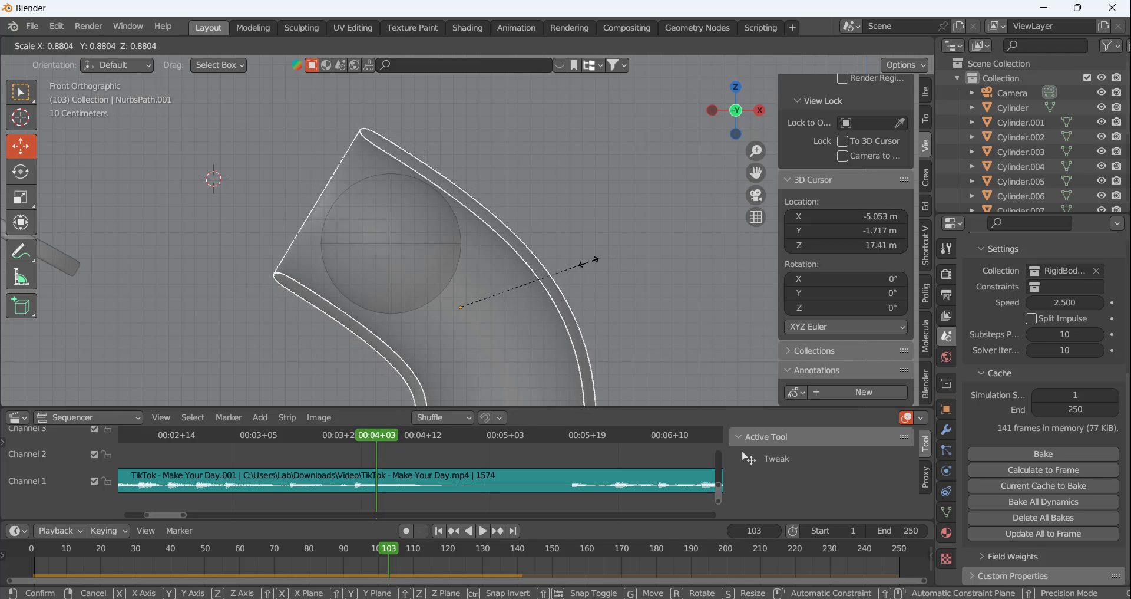
left_click(588, 262)
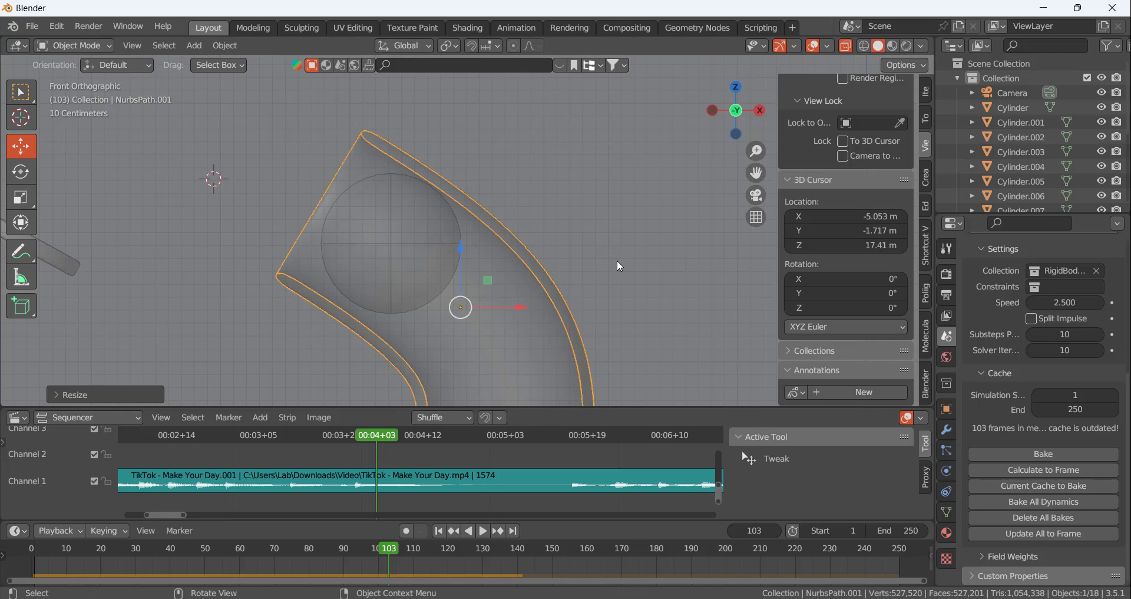
left_click(1048, 471)
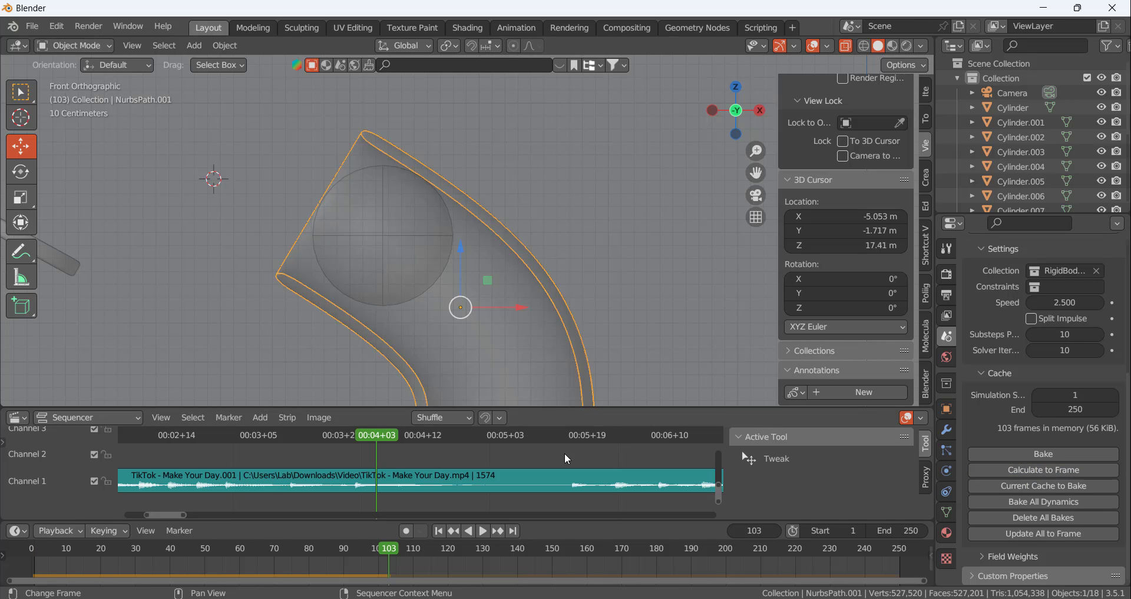
Move the playhead to frame 141 and calculate the simulation of the scaled tube up to that frame
left_click_drag(374, 440, 574, 458)
scroll(592, 224, "down", 10)
scroll(654, 315, "down", 6)
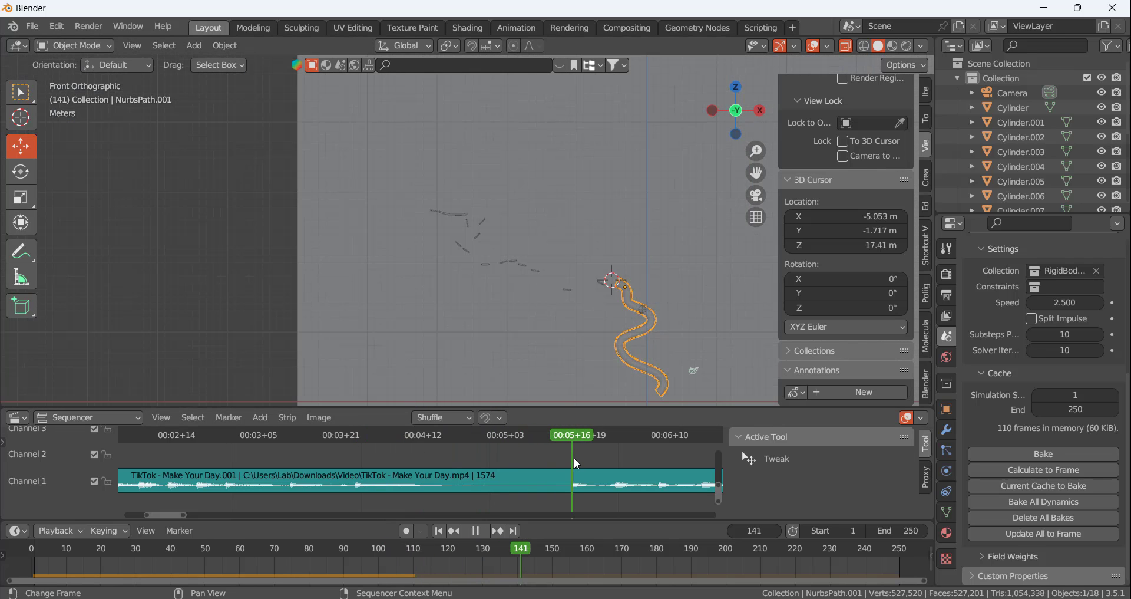
left_click(1030, 470)
scroll(656, 292, "down", 4)
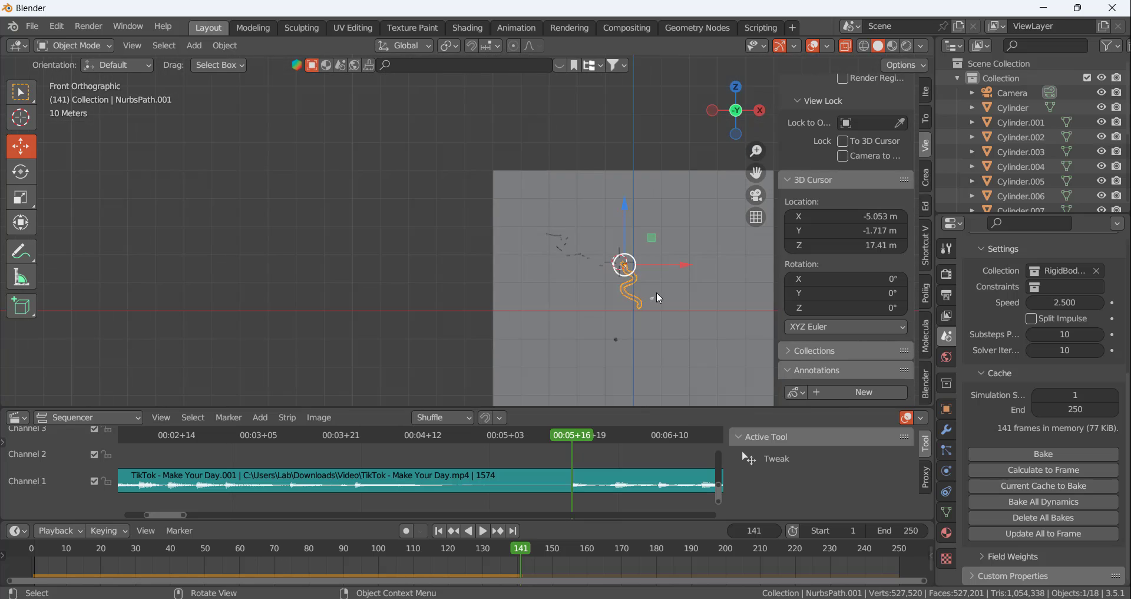
Move the playhead back to frame 131 to examine the ball at the lower end of the tube
scroll(619, 253, "up", 4)
scroll(593, 261, "up", 3)
scroll(593, 261, "down", 3)
scroll(557, 300, "up", 3)
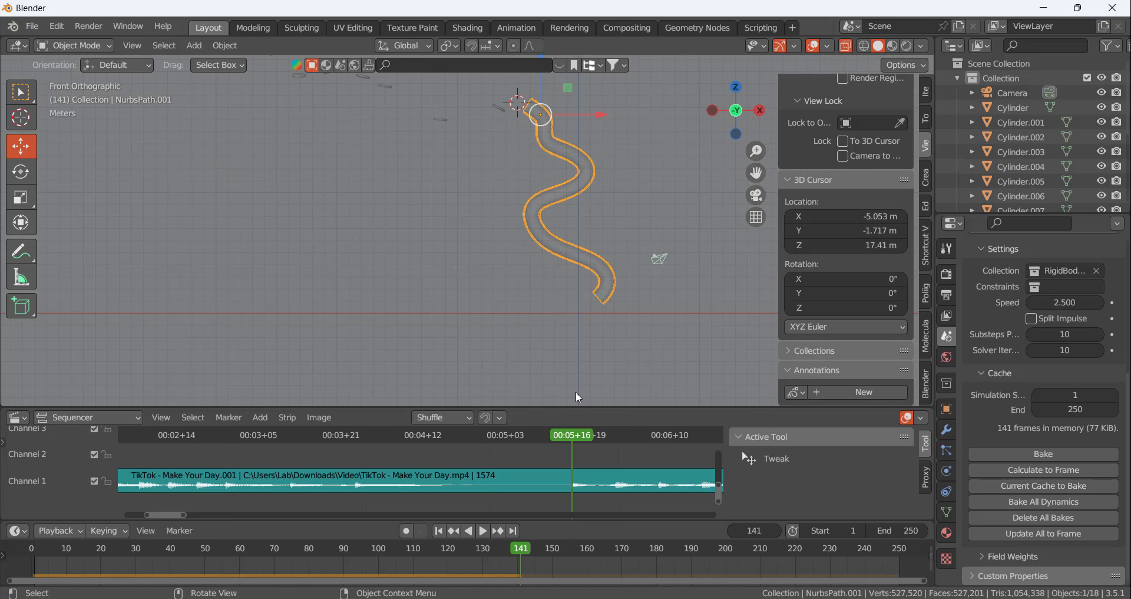
left_click_drag(572, 434, 519, 434)
Lower the winding tube's rigid body friction to 0.216
left_click(547, 236)
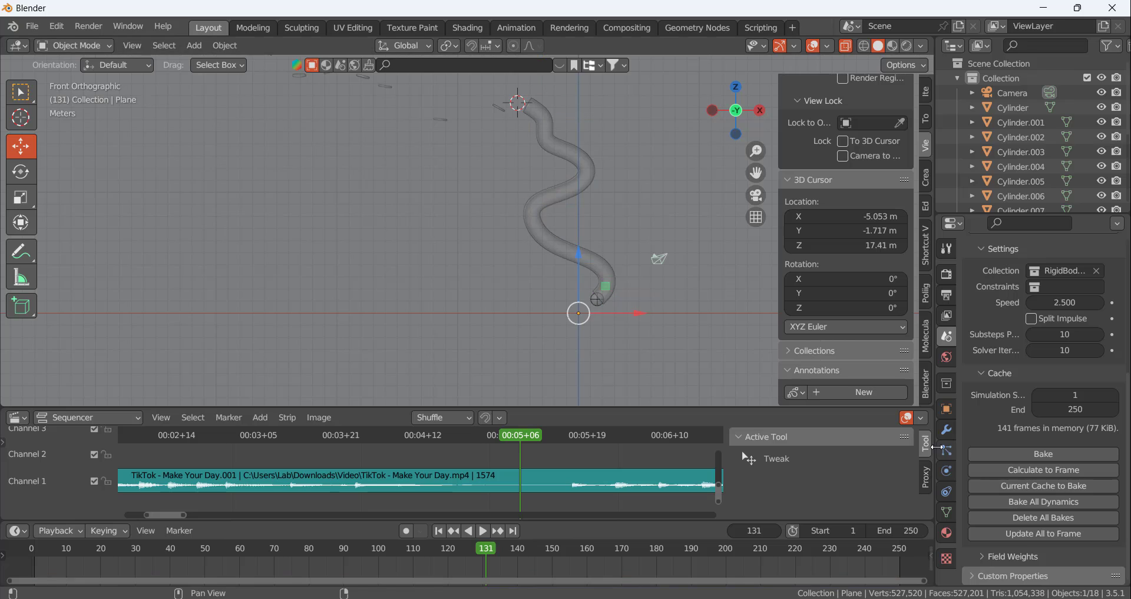
left_click(571, 247)
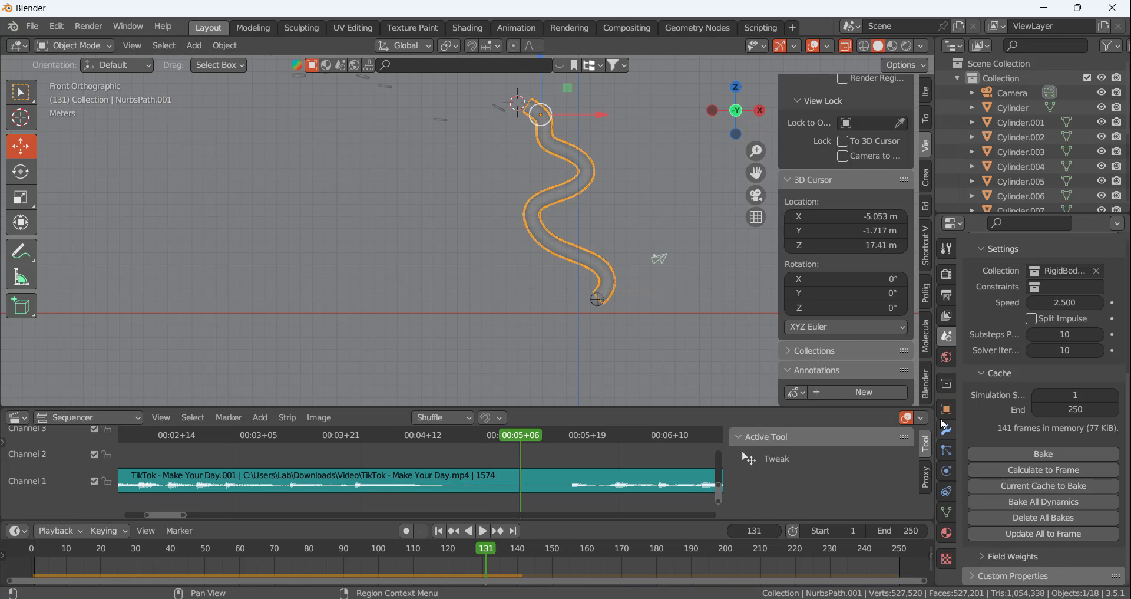
left_click(947, 470)
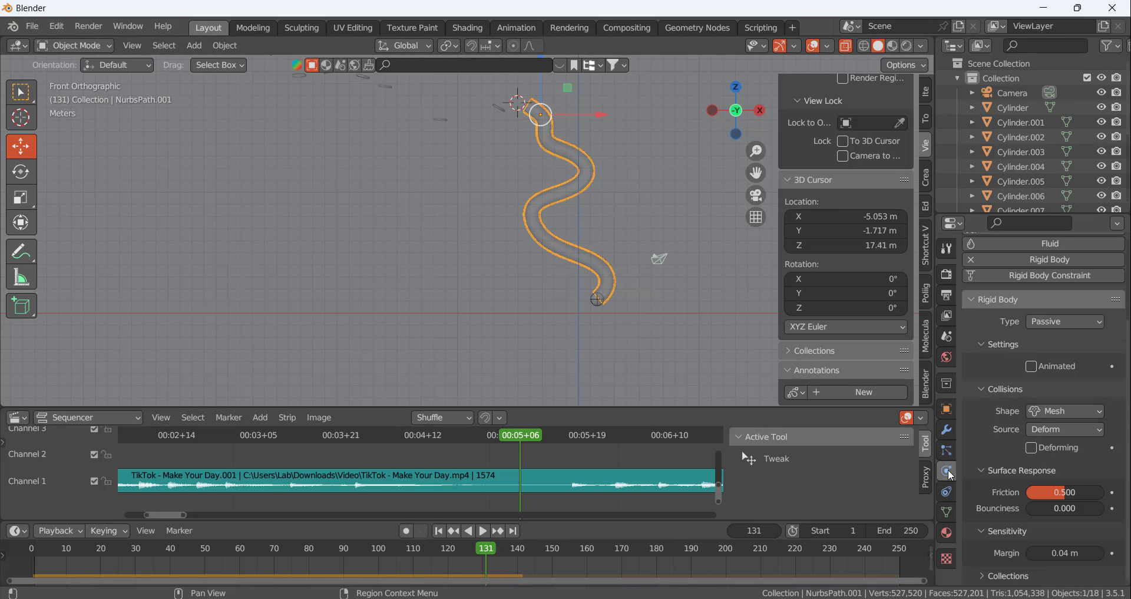
left_click_drag(1065, 492, 1041, 492)
Recalculate the simulation up to frame 141 with the lowered friction and go back to frame 130 to check the ball
key("space")
left_click_drag(526, 434, 572, 438)
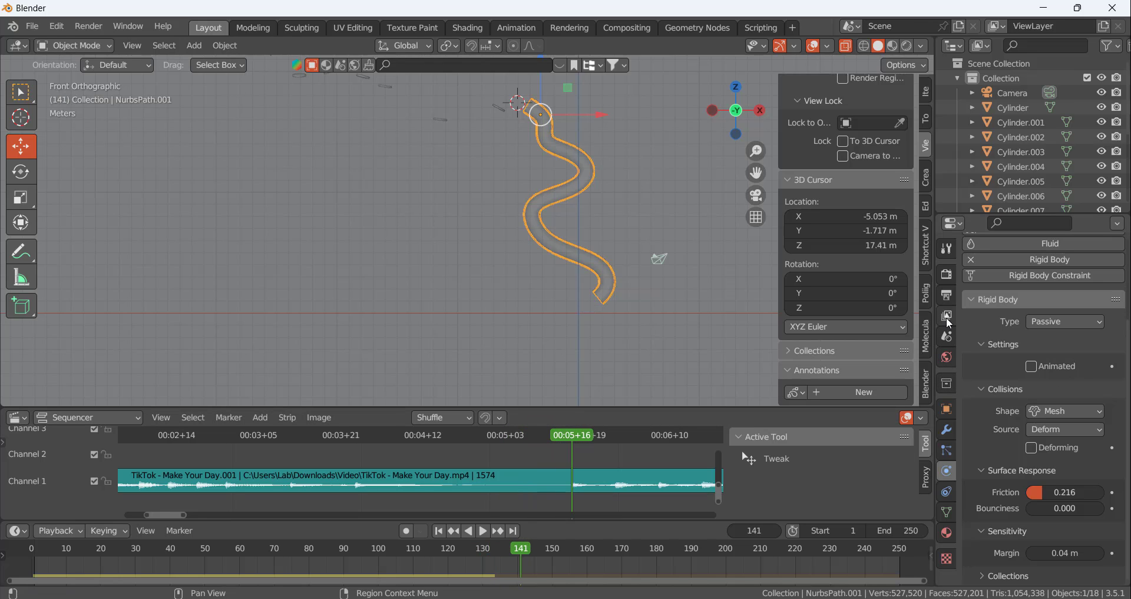
left_click(946, 335)
scroll(1063, 542, "up", 1)
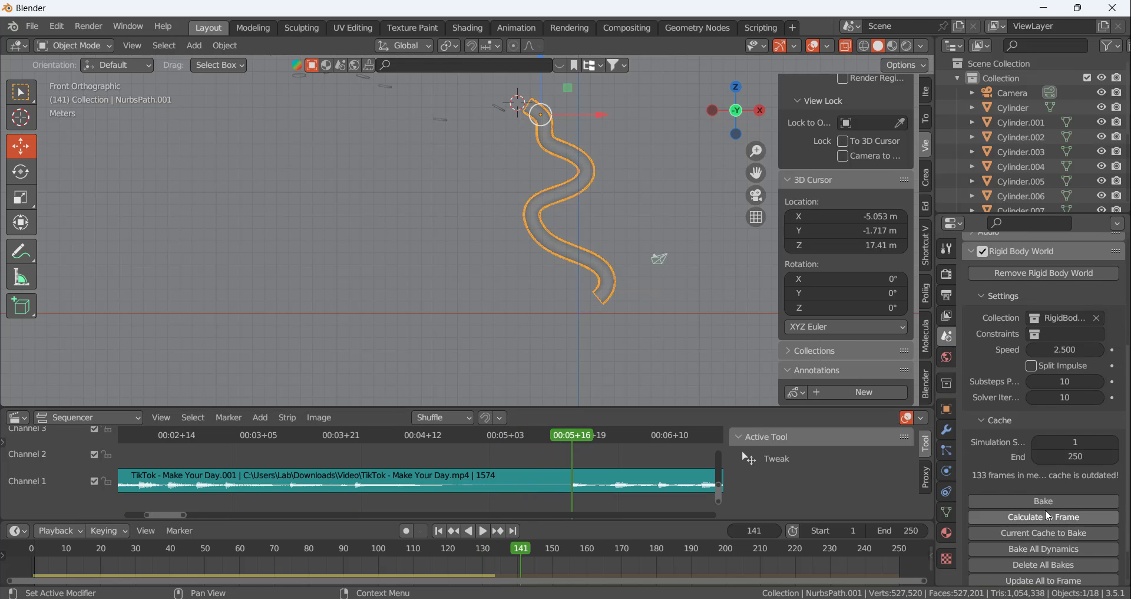
left_click(1048, 519)
left_click_drag(567, 431, 518, 463)
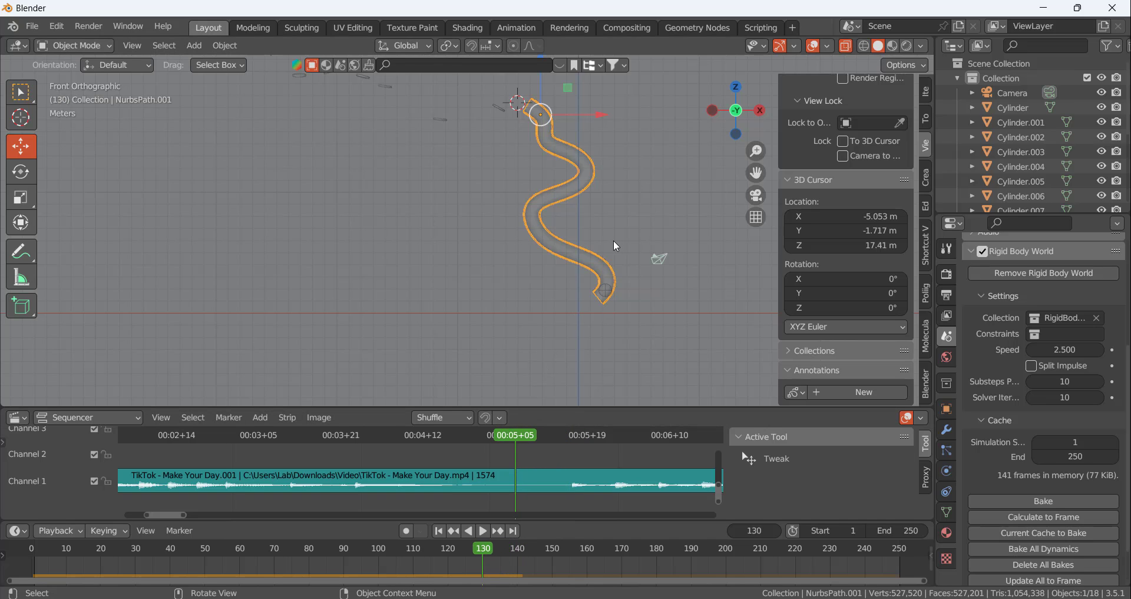
Set the winding tube's rigid body friction to 1.000
left_click(605, 264)
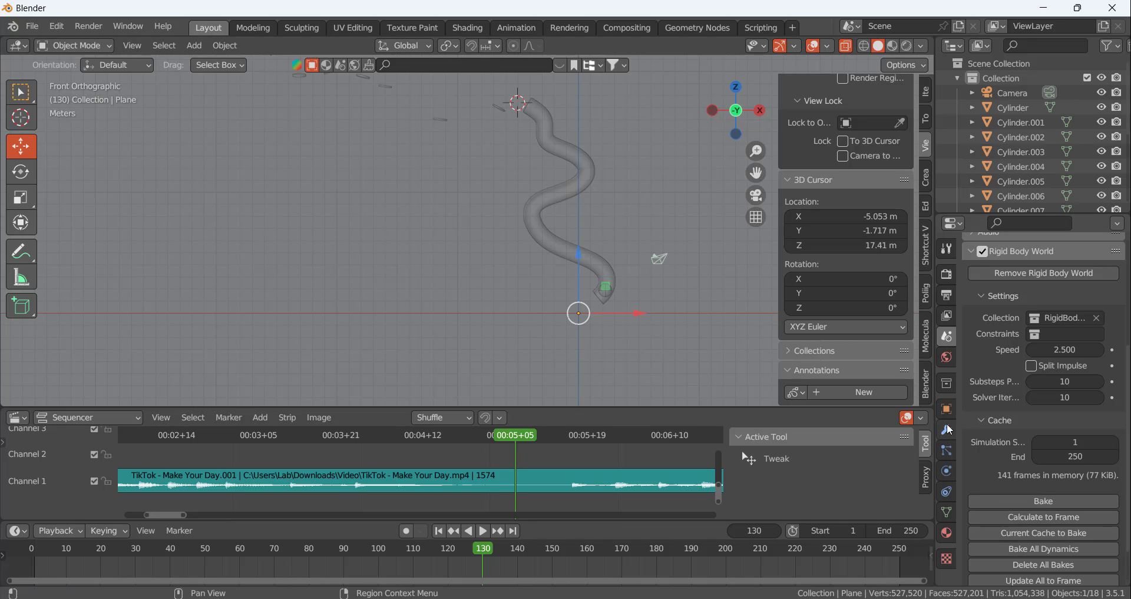
left_click(947, 471)
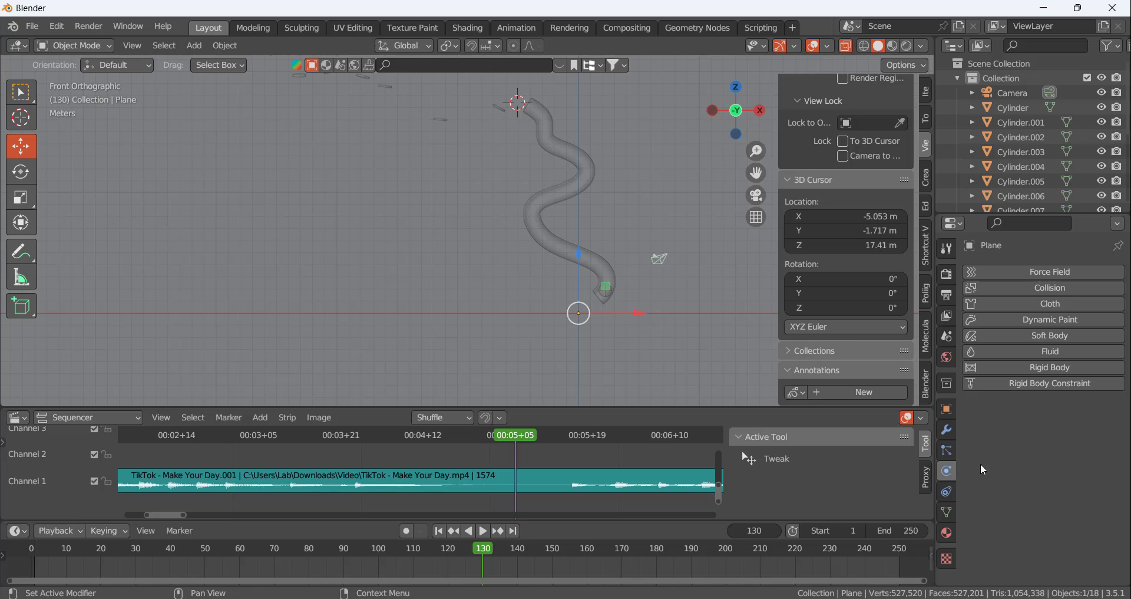
left_click(947, 451)
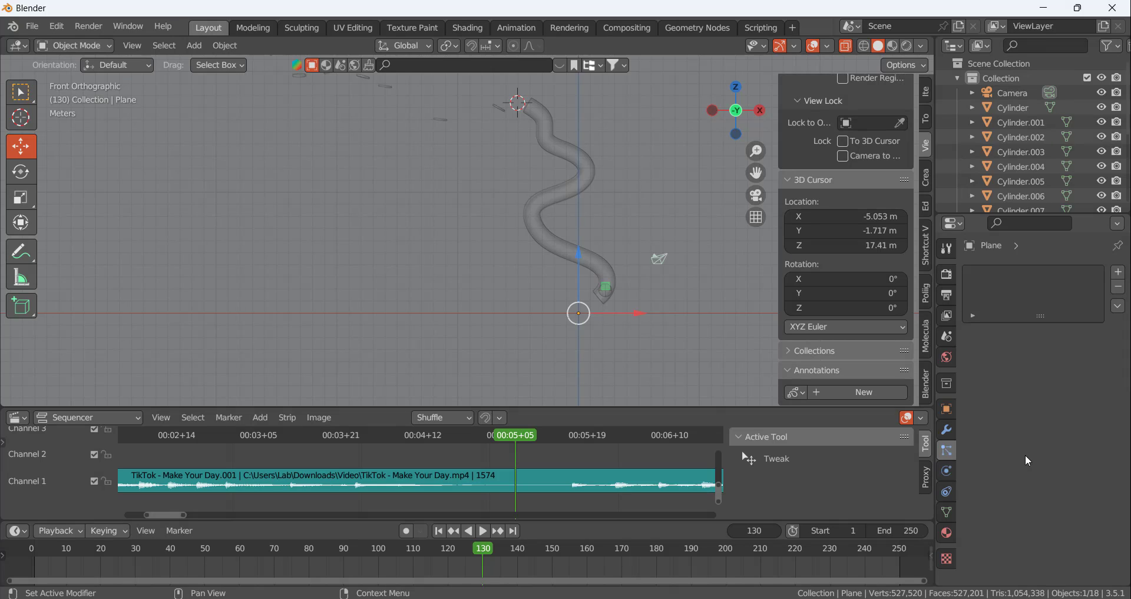
left_click(602, 252)
left_click(947, 469)
scroll(1037, 501, "down", 6)
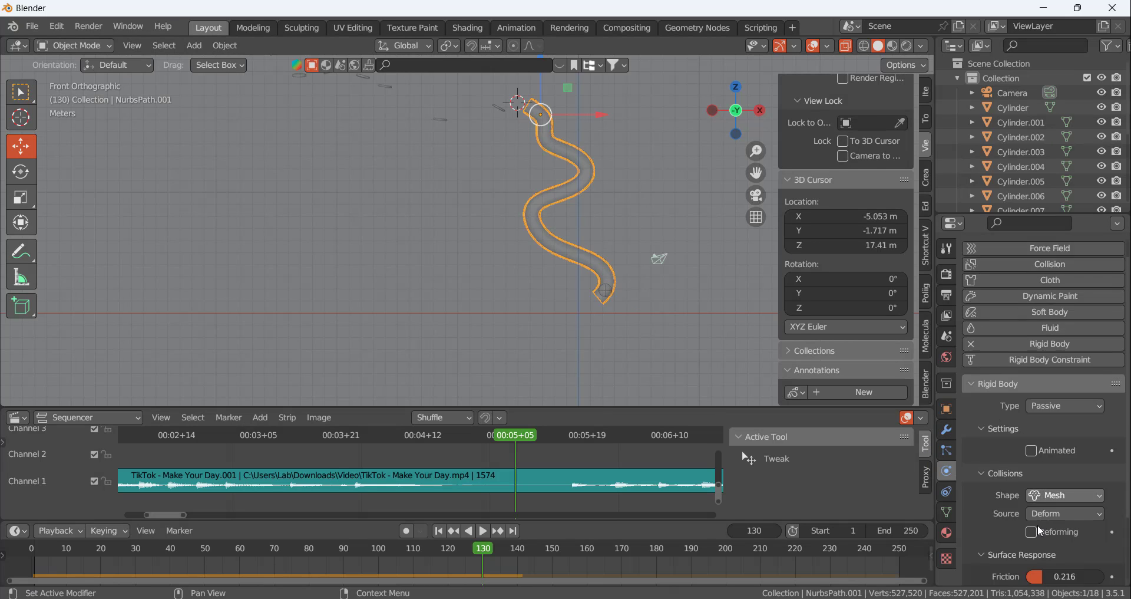
left_click_drag(1043, 492, 1102, 492)
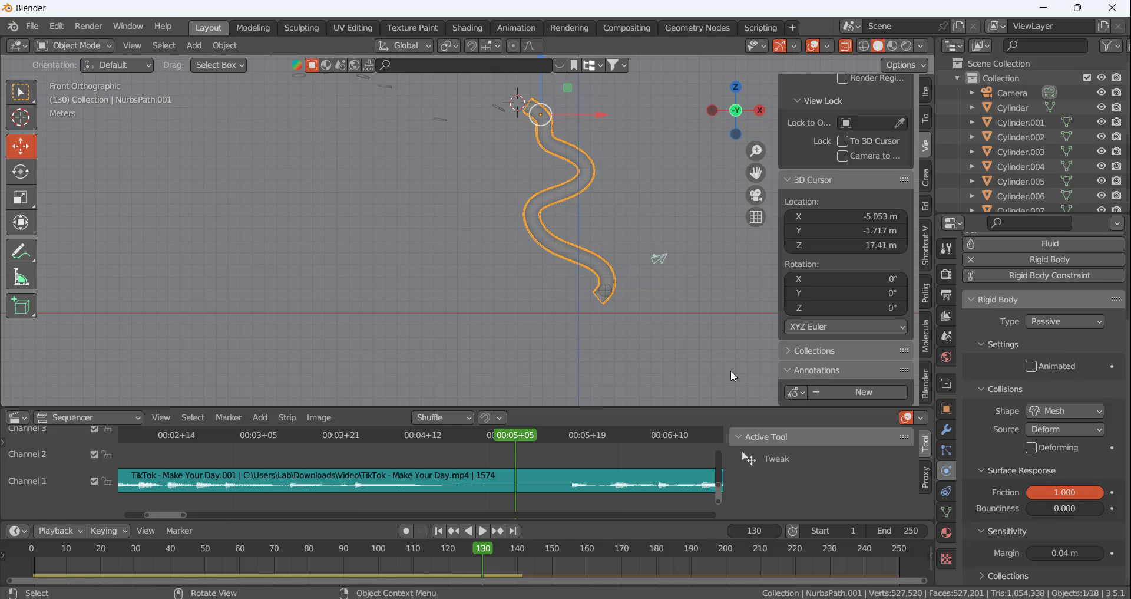
Move the playhead to frame 141 and recalculate the simulation up to that frame with the raised friction
left_click_drag(522, 436, 571, 441)
left_click(948, 337)
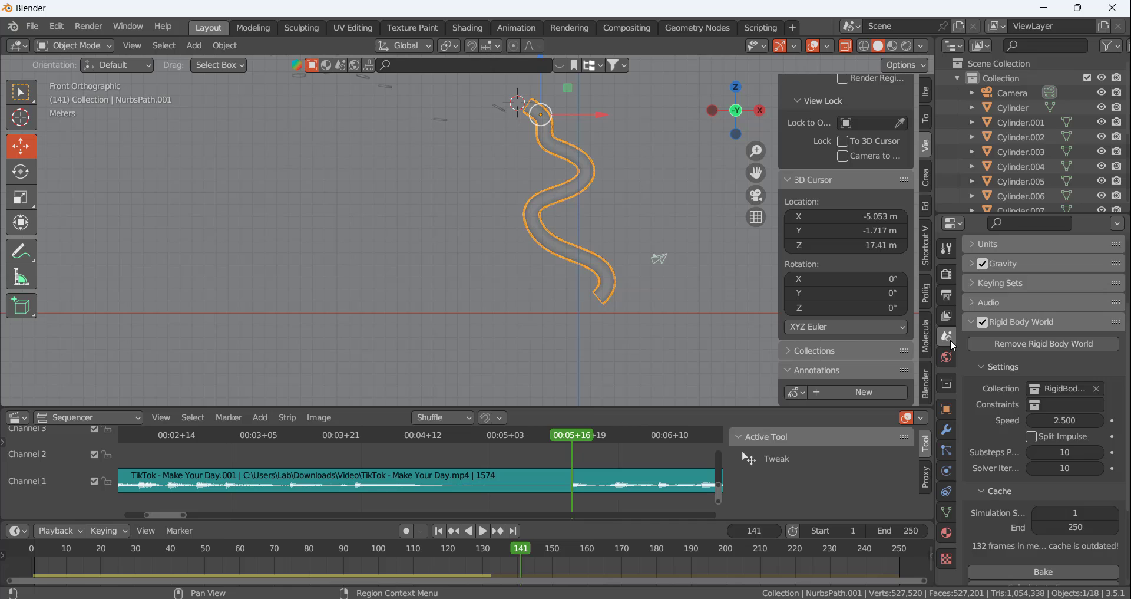
scroll(1025, 465, "down", 5)
left_click(1034, 475)
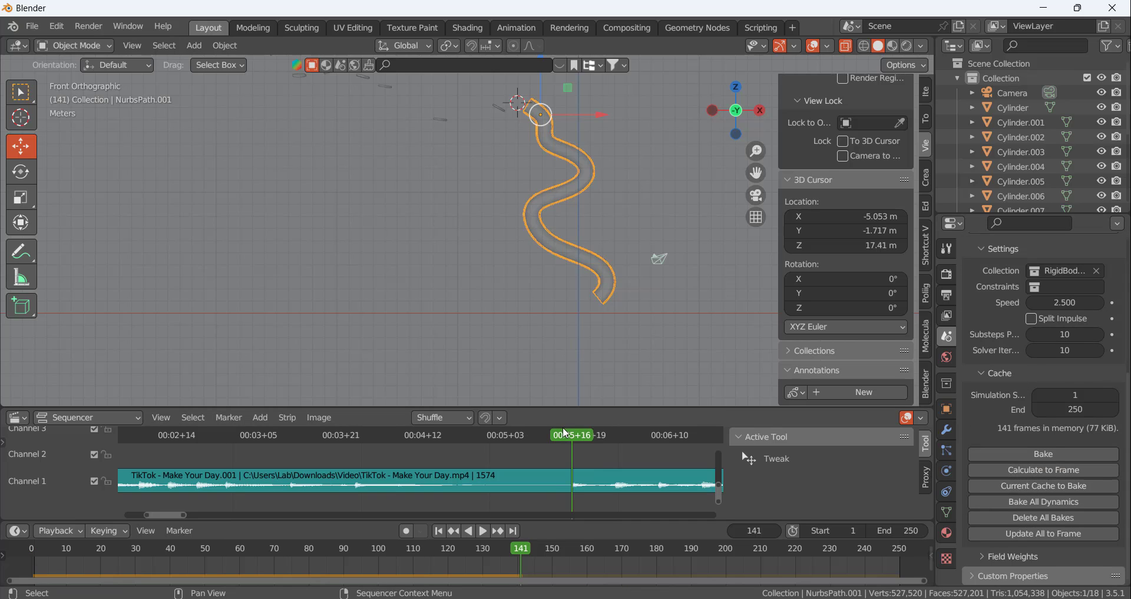
mouse_move(581, 441)
left_mouse_down()
mouse_move(370, 451)
mouse_move(571, 458)
mouse_move(358, 446)
mouse_move(571, 437)
left_mouse_up()
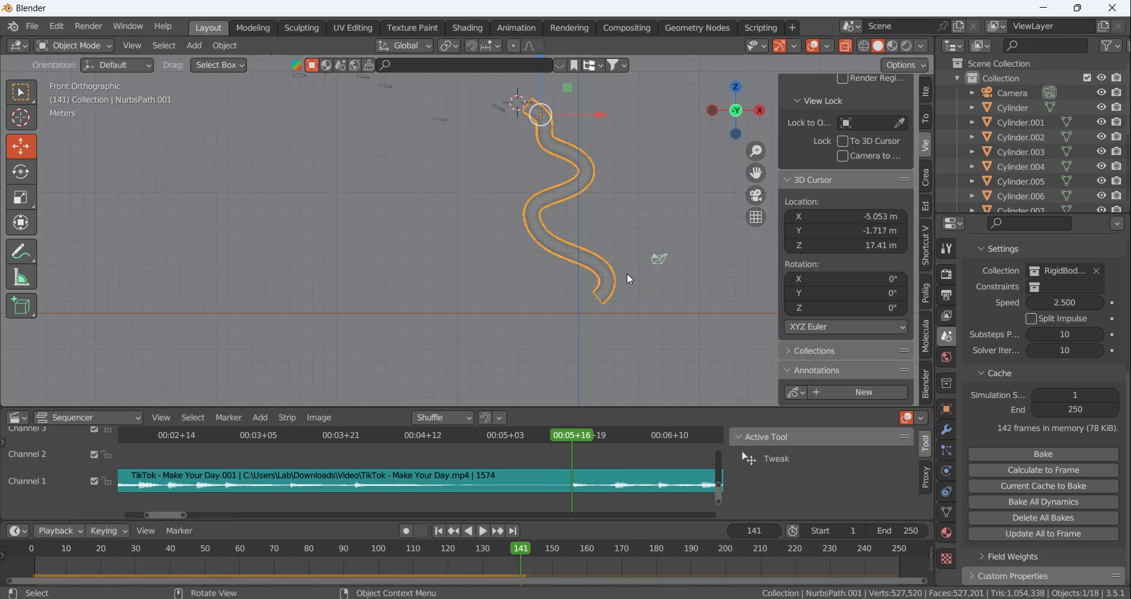
Examine where the ball falls below the tube at frame 141 in relation to the platforms and the wall
scroll(607, 306, "down", 5)
scroll(586, 343, "up", 4)
scroll(744, 138, "down", 2)
scroll(639, 179, "up", 2)
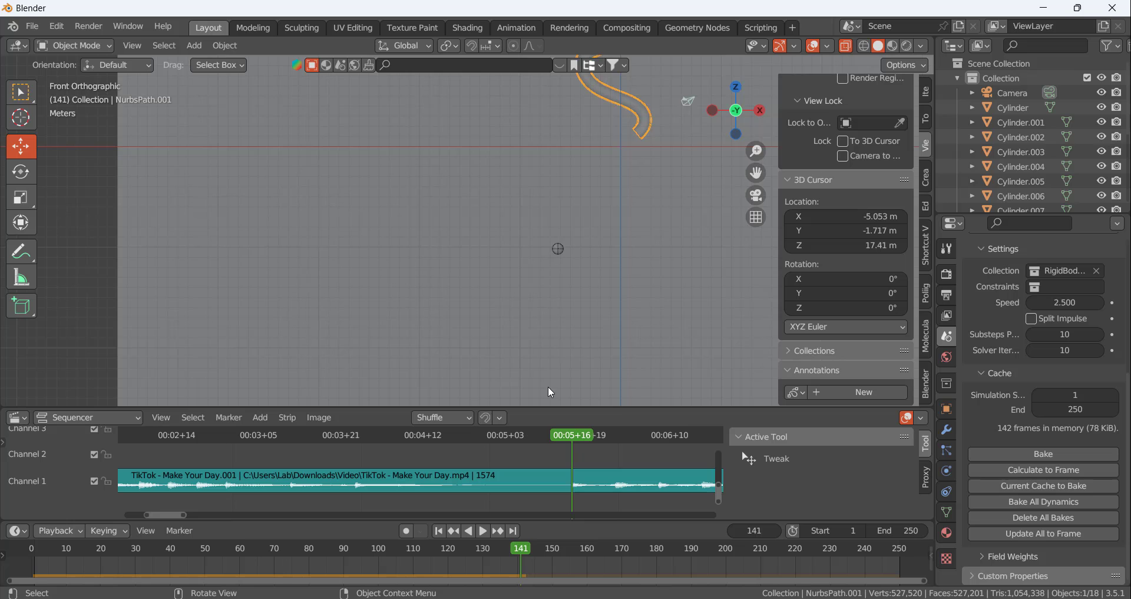
scroll(571, 301, "down", 5)
left_click(484, 236)
scroll(492, 239, "up", 6)
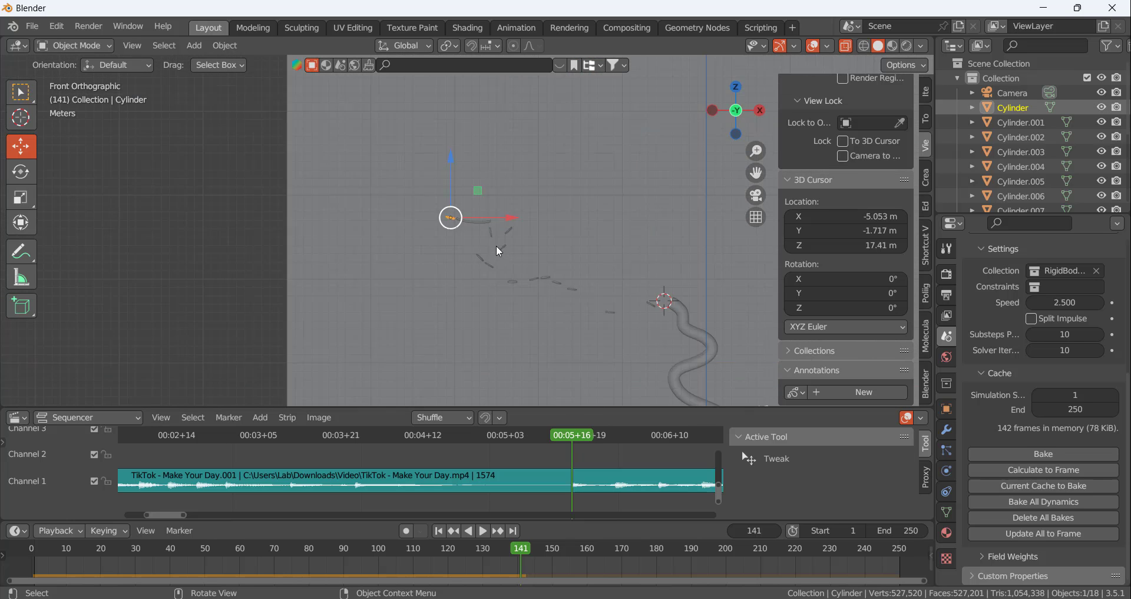
scroll(498, 218, "down", 7)
scroll(679, 332, "down", 6)
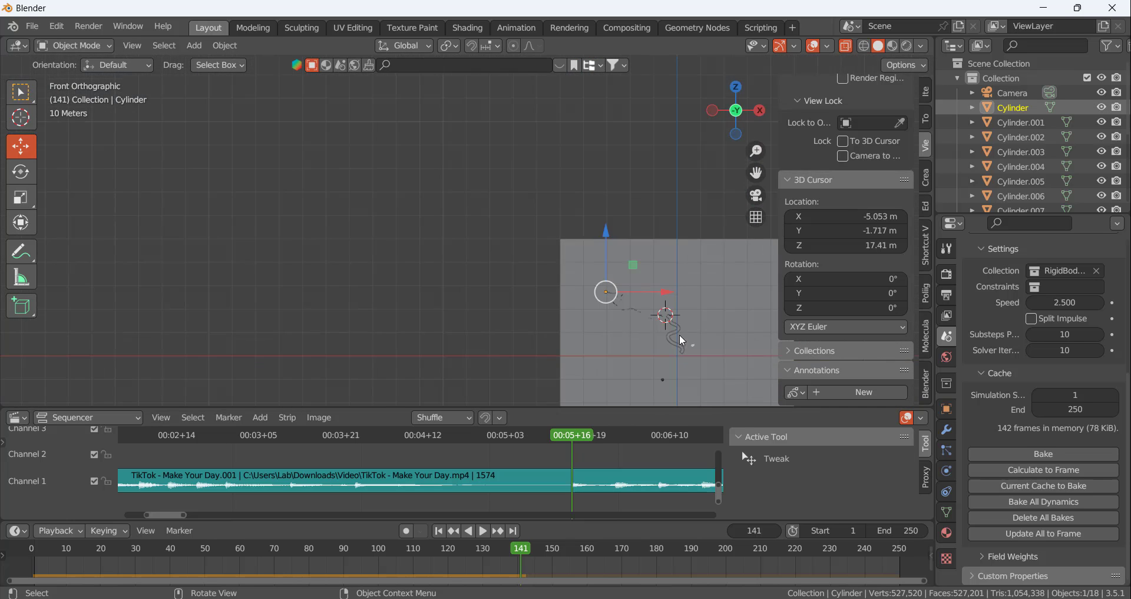
scroll(673, 369, "up", 10)
scroll(660, 366, "down", 3)
At frame 132, duplicate the curved rail near the start of the track and place the copy below the tube's exit
left_click_drag(574, 435, 525, 441)
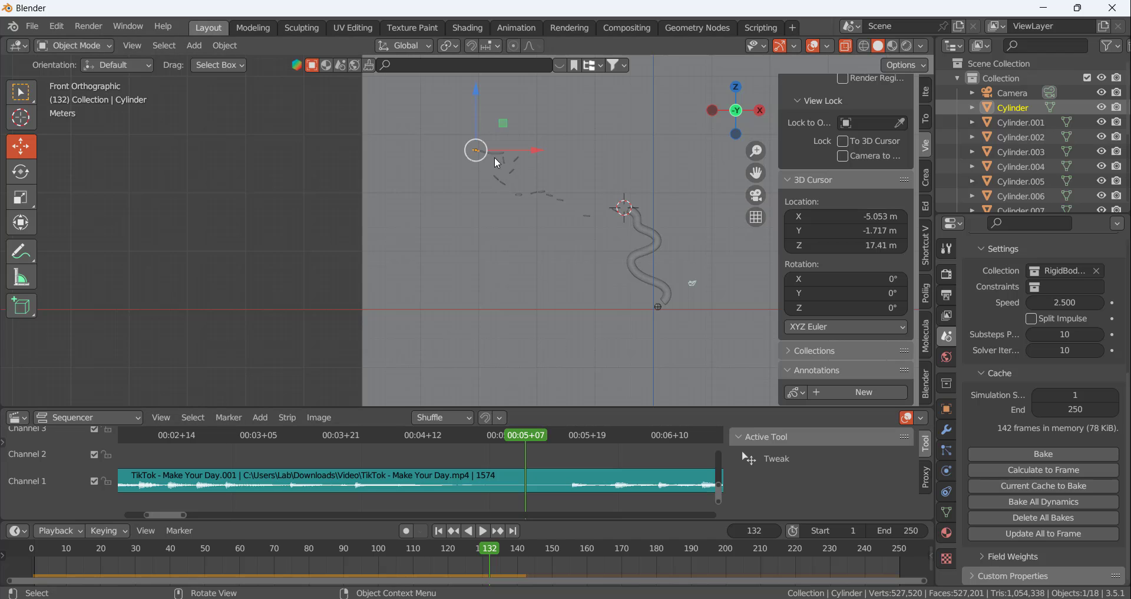
left_click(493, 156)
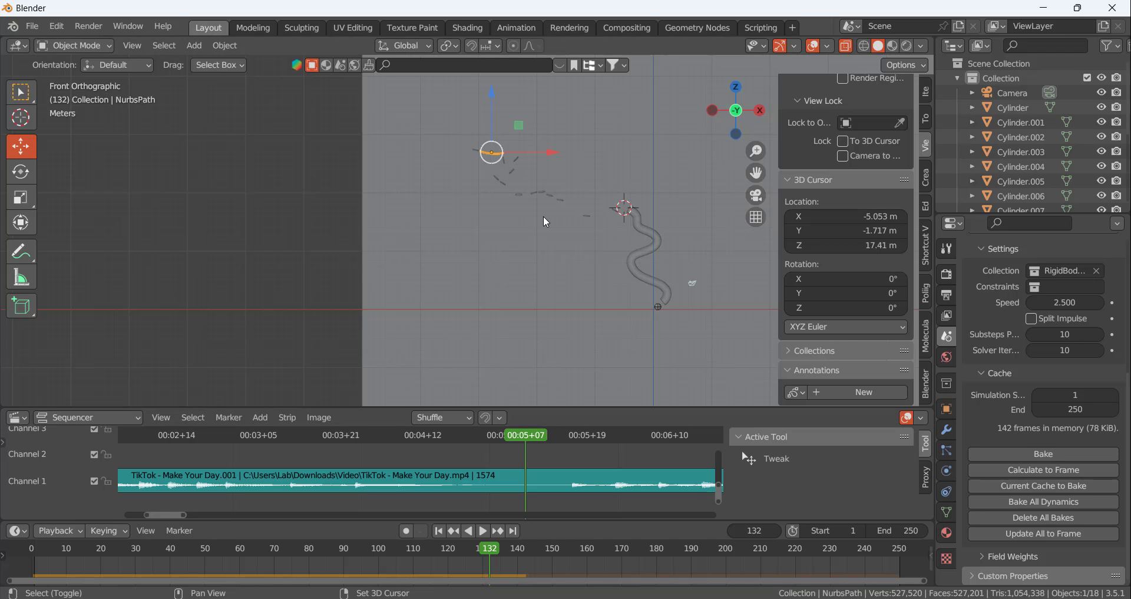
key("shift+d")
left_click(708, 393)
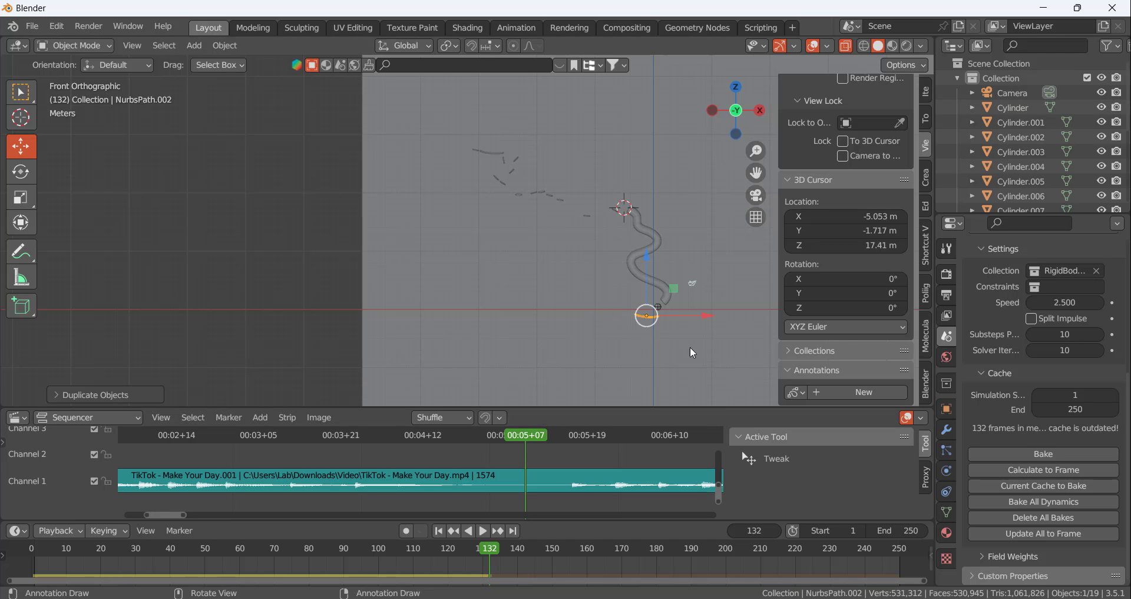
Move the duplicated rail up until its +X end sits directly under the ball
key("KP_Decimal")
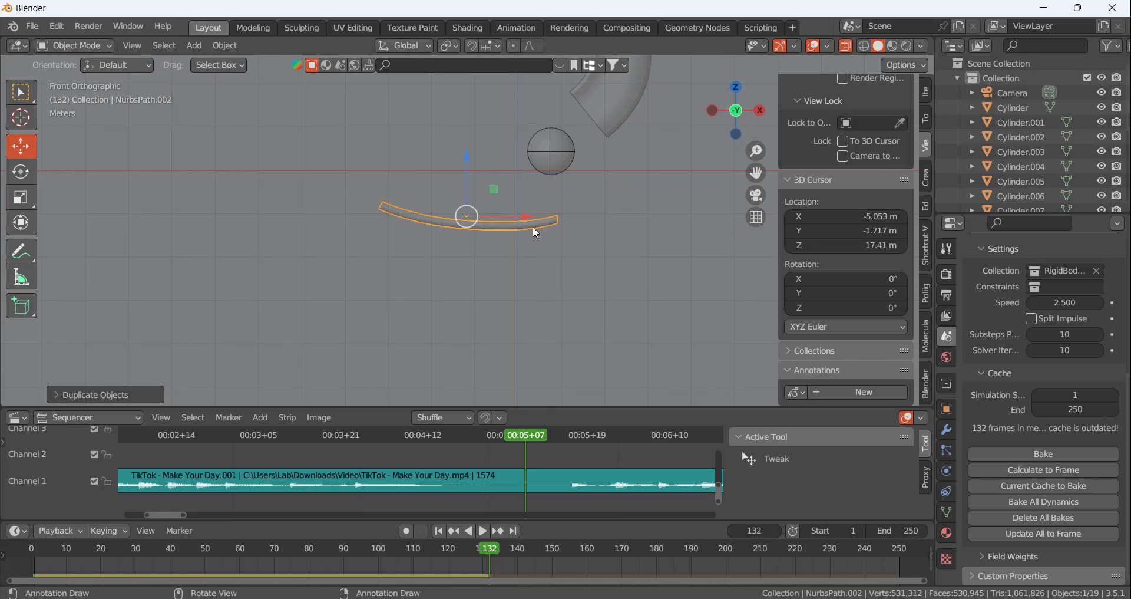
key("g")
left_click(535, 198)
key("g")
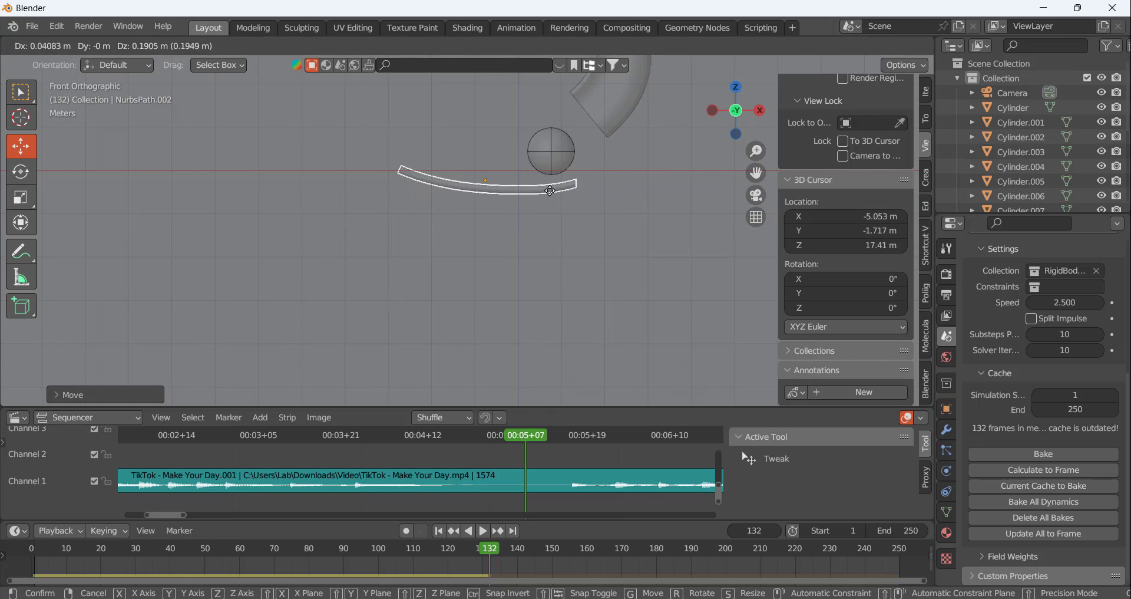
left_click(545, 182)
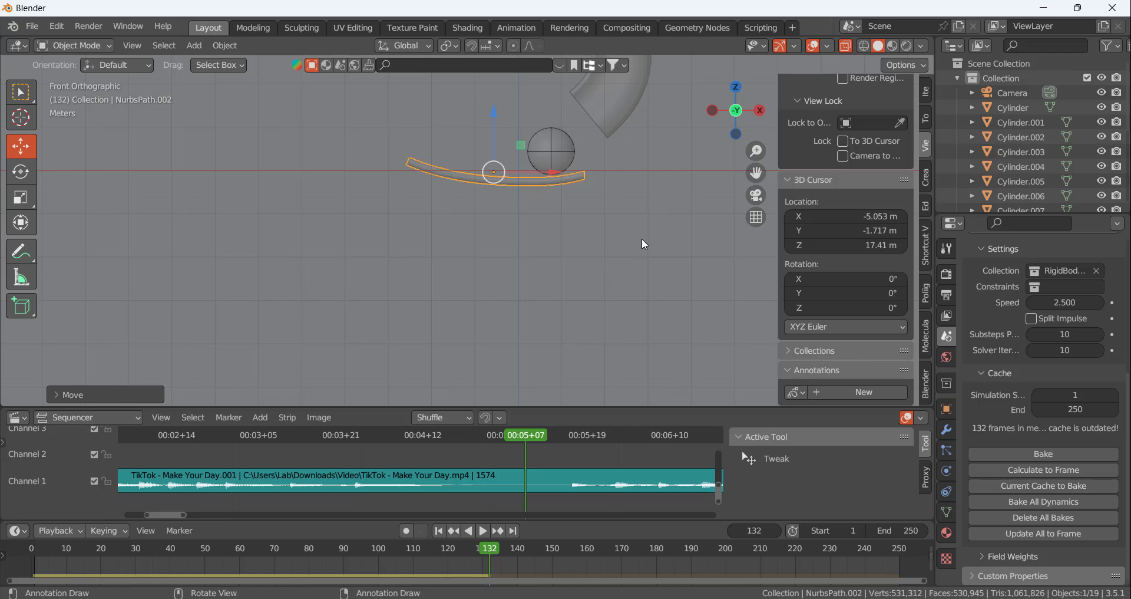
Tilt the duplicated rail slightly counterclockwise and shift it about 0.26 m toward -X and 0.23 m down
key("r")
left_click(533, 189)
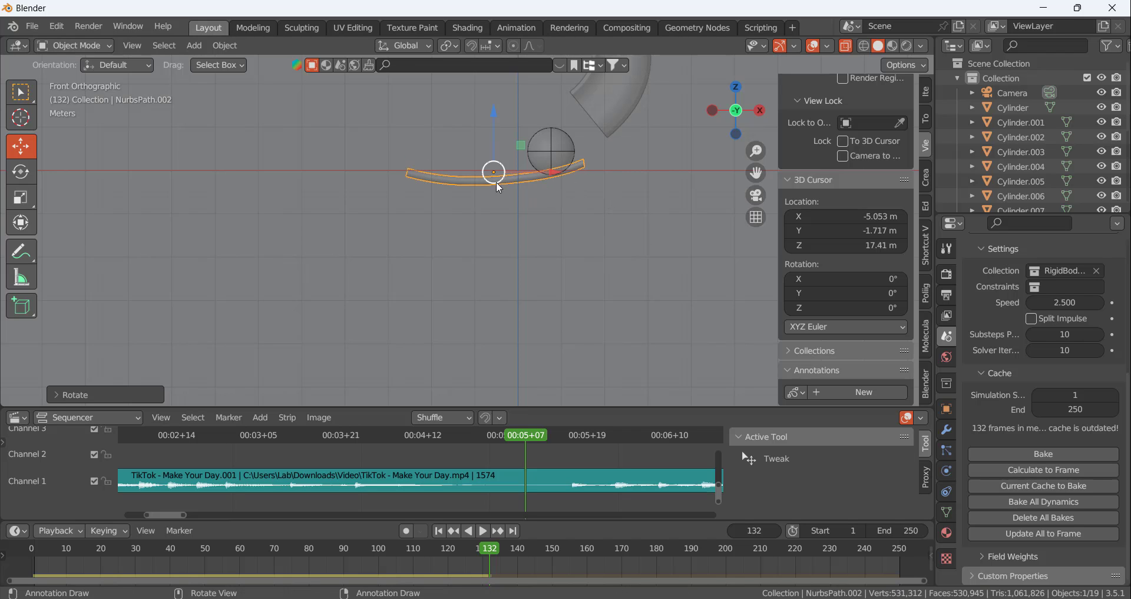
key("g")
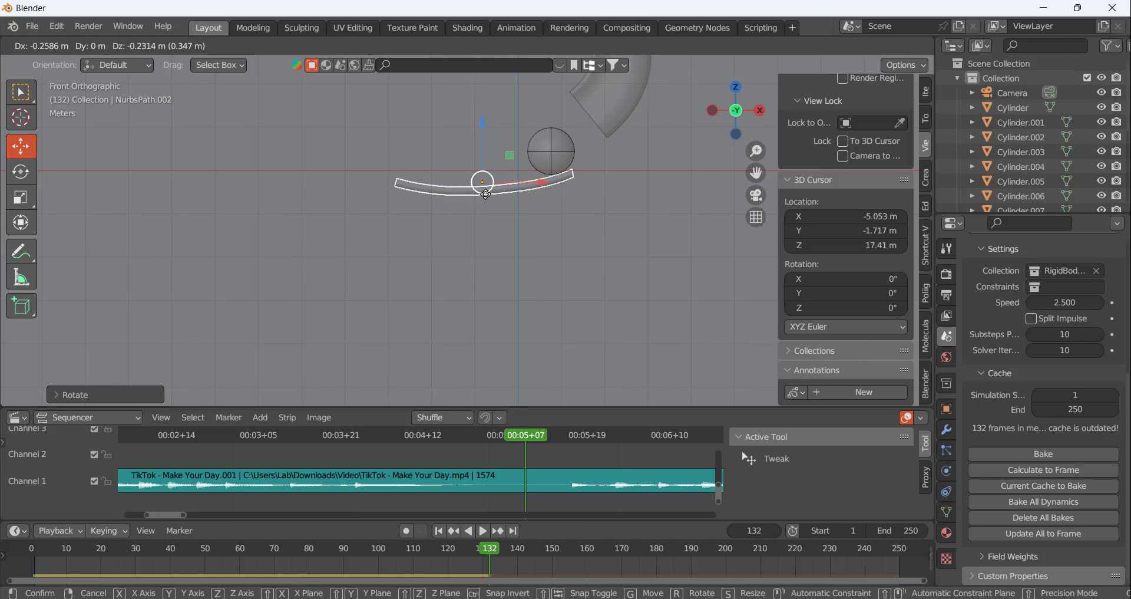
left_click(485, 194)
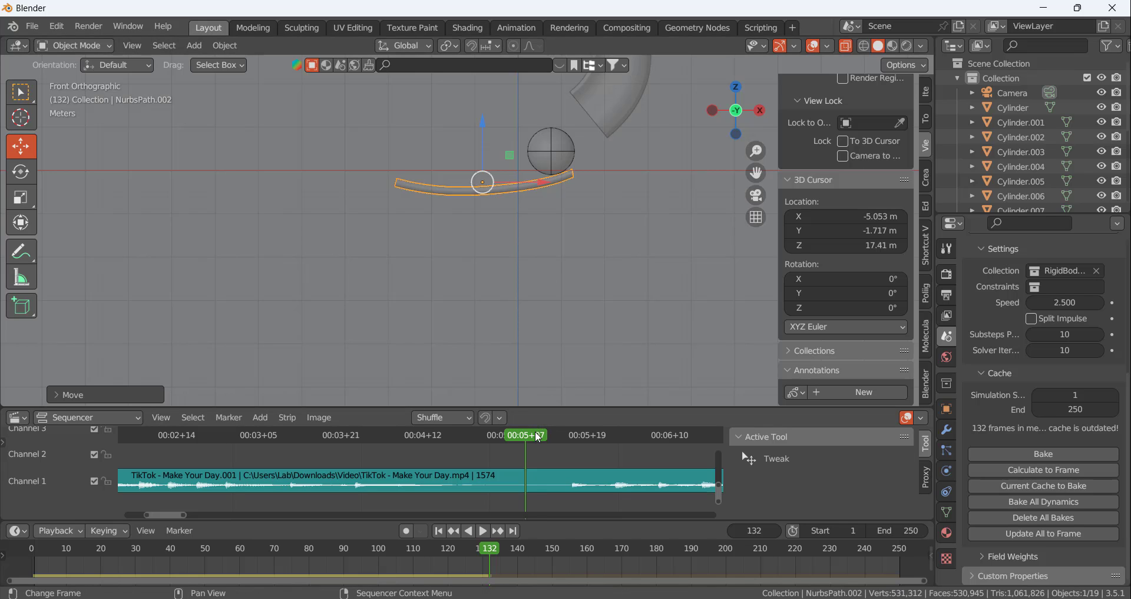
Recalculate the simulation with the new rail up to frame 141 and return to frame 132
left_click_drag(563, 436, 526, 472)
left_click(1047, 470)
key("space")
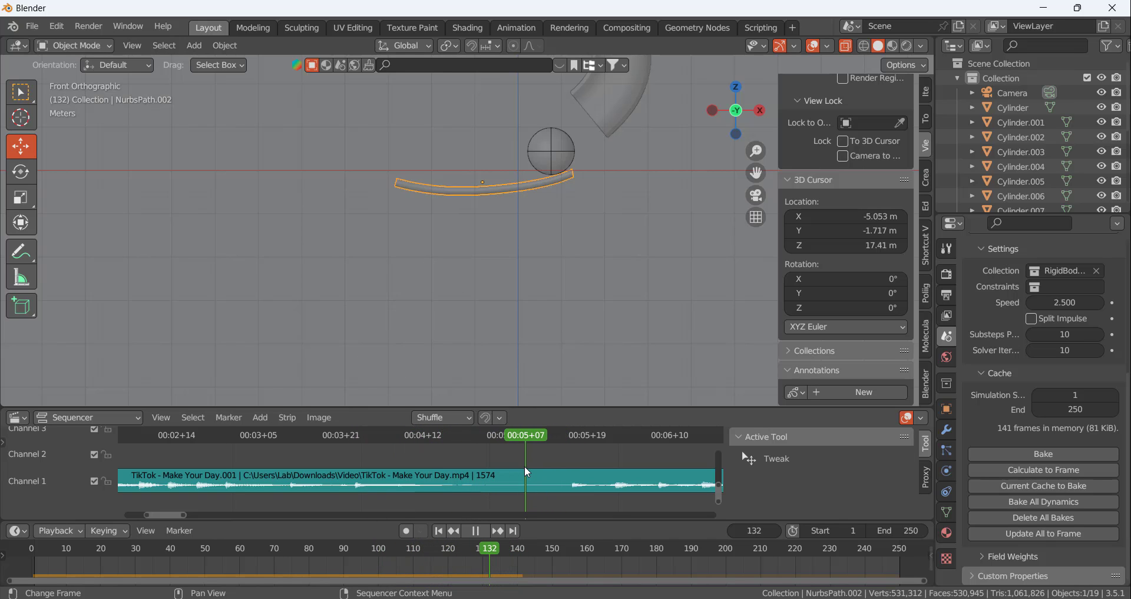
Shift the duplicated rail slightly along the Y axis so its two bars are centred under the ball
middle_click_drag(525, 146, 549, 191)
left_click_drag(455, 180, 611, 147)
scroll(610, 148, "up", 5)
middle_click_drag(515, 165, 574, 121)
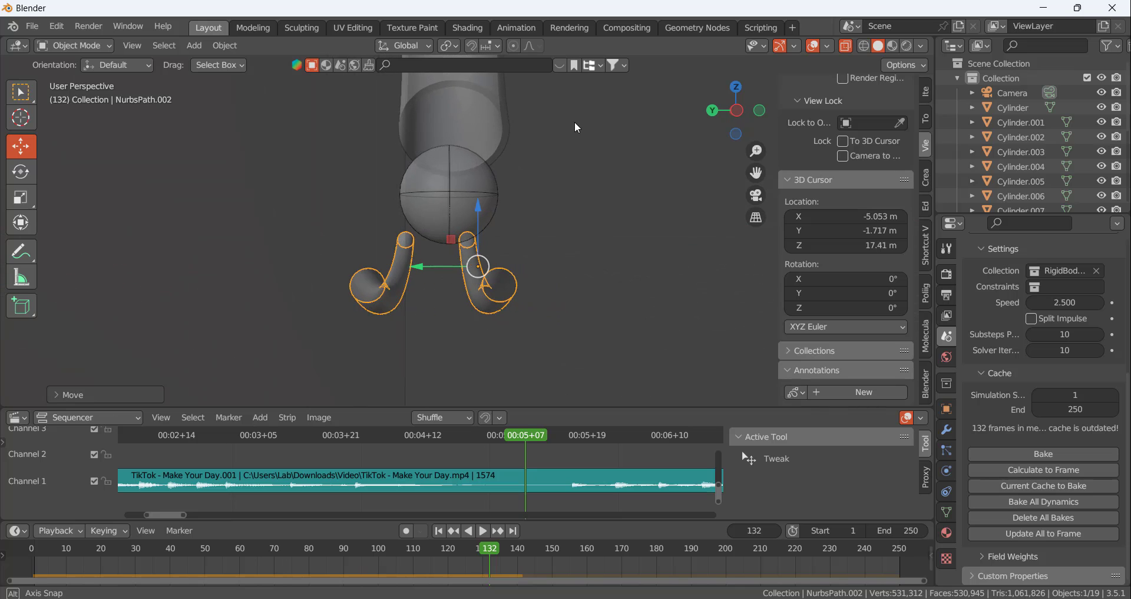
left_click_drag(425, 265, 437, 265)
middle_click_drag(551, 194, 448, 265)
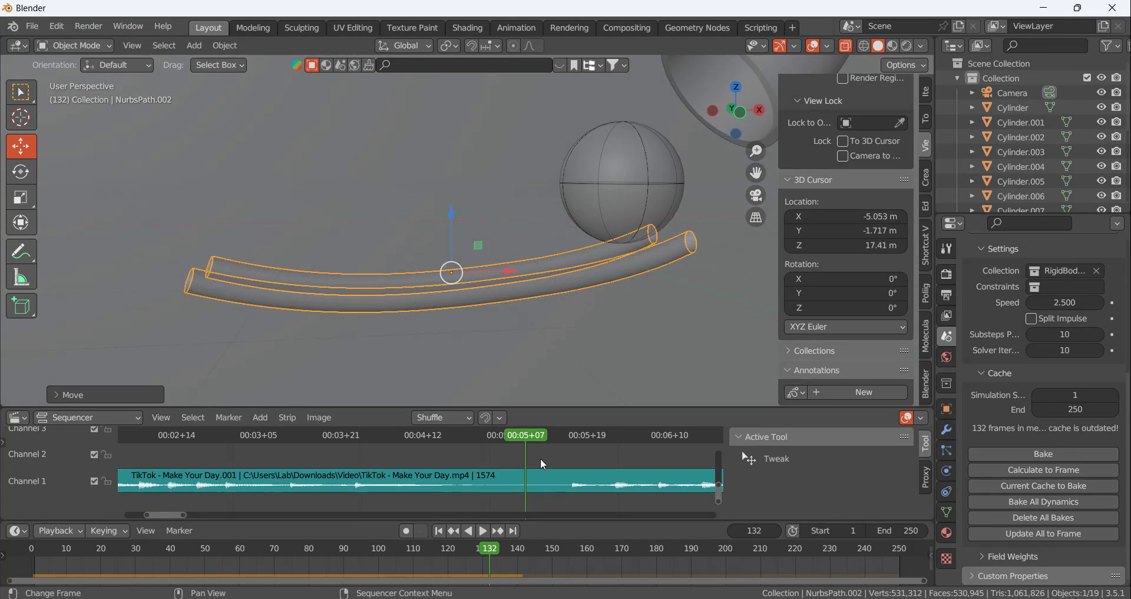
Recalculate the simulation up to frame 141 with the rail in its adjusted position
key("space")
key("space")
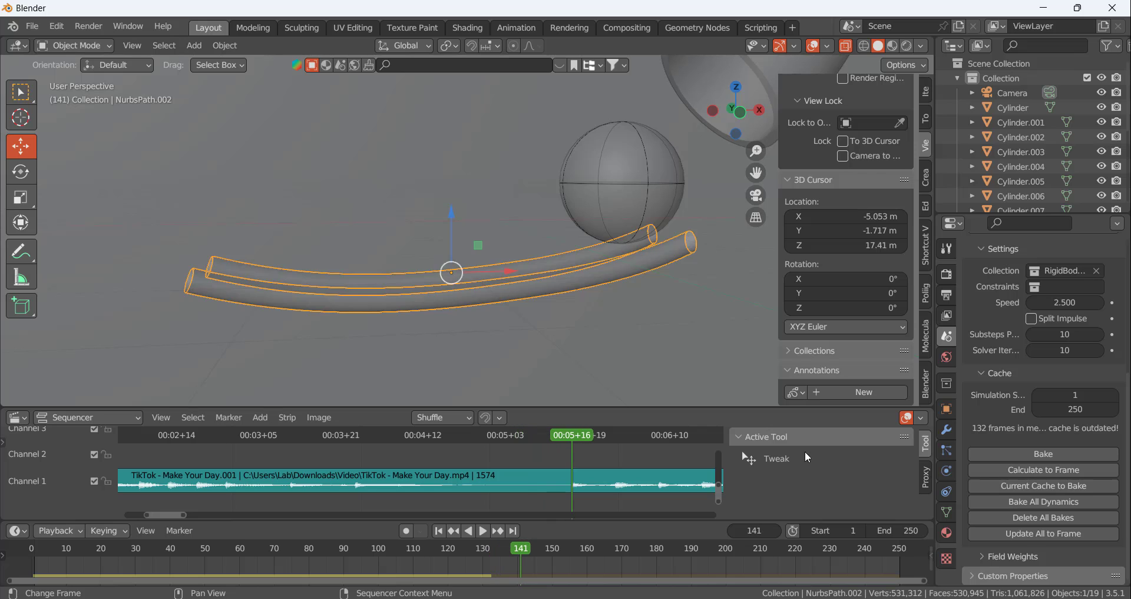
left_click(1038, 473)
scroll(645, 318, "down", 6)
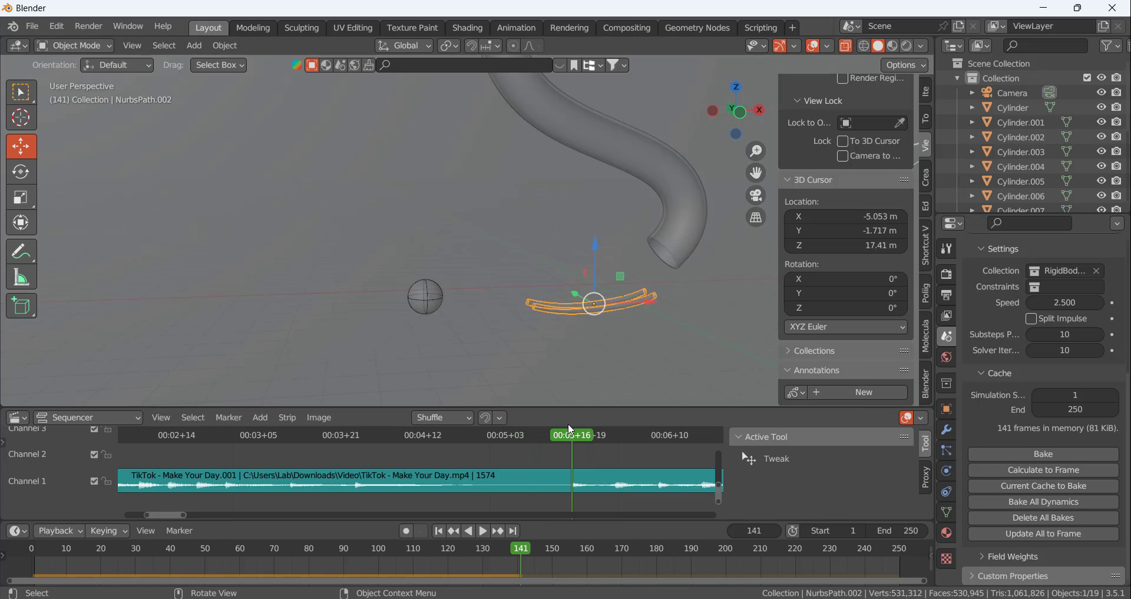
Turn off X-ray display and check the ball's position beyond the rail at frame 141
mouse_move(568, 424)
left_mouse_down()
mouse_move(387, 440)
mouse_move(574, 441)
left_mouse_up()
left_click(846, 46)
scroll(581, 265, "up", 3)
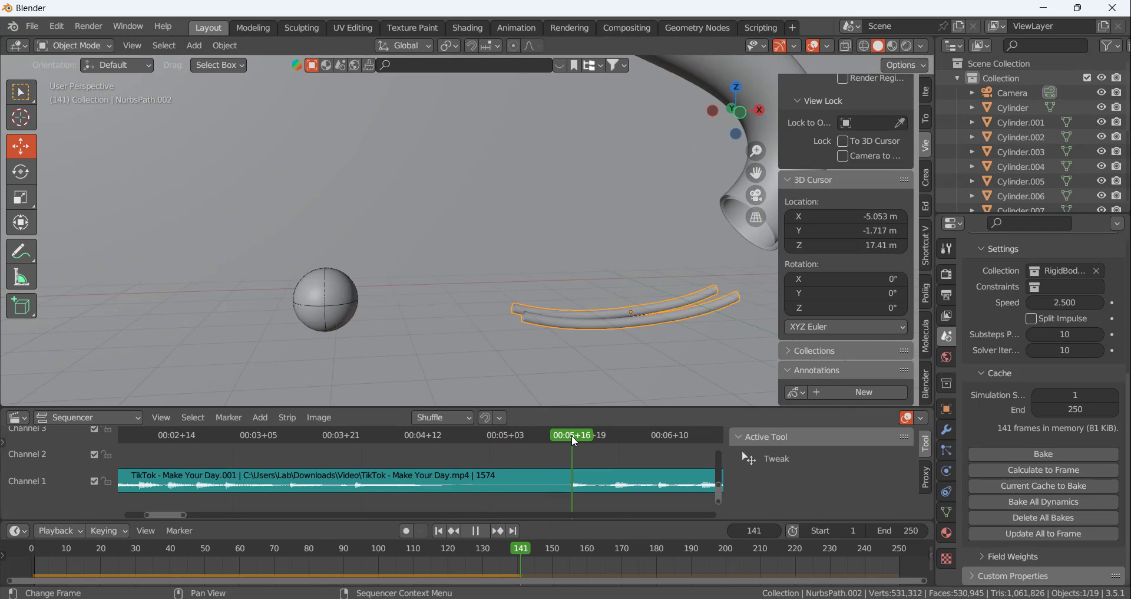
Duplicate the topmost disc platform of the course and place the copy near the ball below the tube
scroll(625, 224, "down", 14)
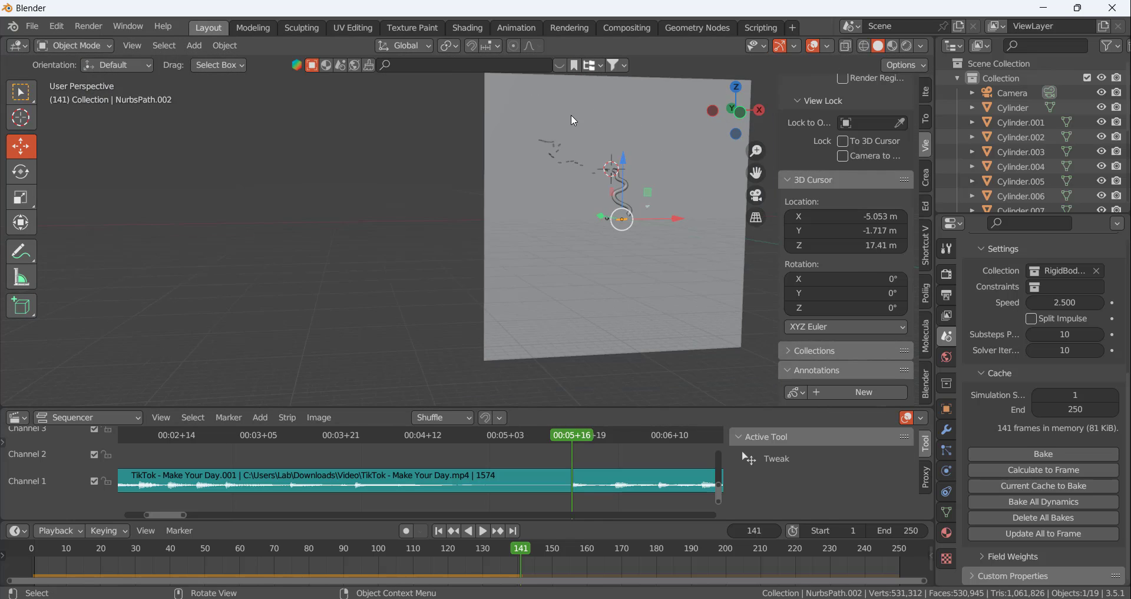
scroll(570, 118, "up", 7)
scroll(532, 204, "up", 4)
left_click(360, 219)
scroll(602, 154, "down", 9)
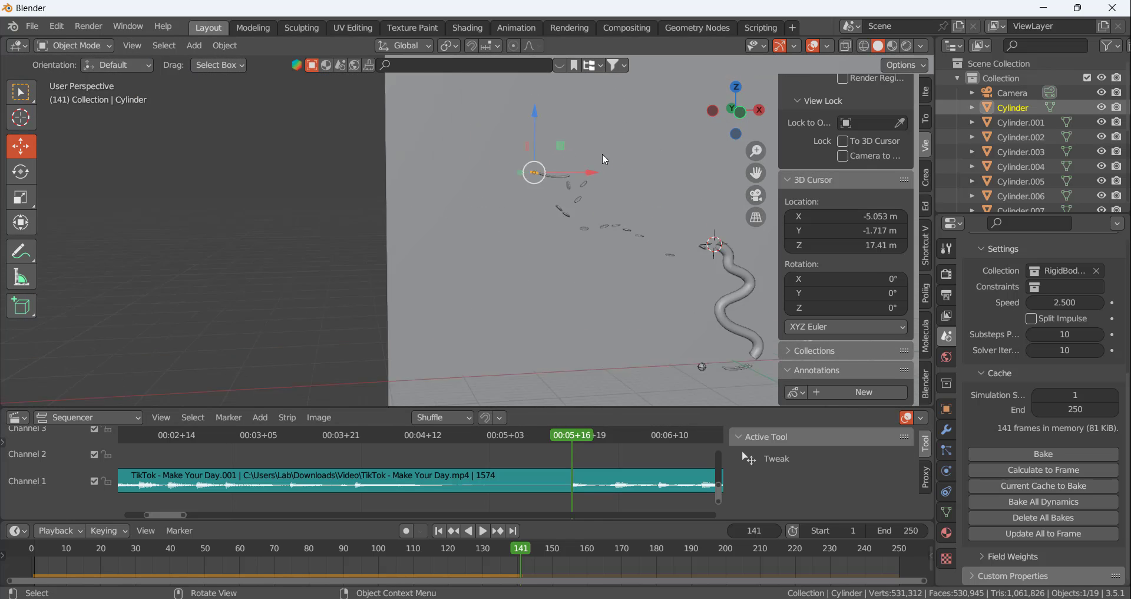
scroll(709, 287, "up", 5)
key("shift+d")
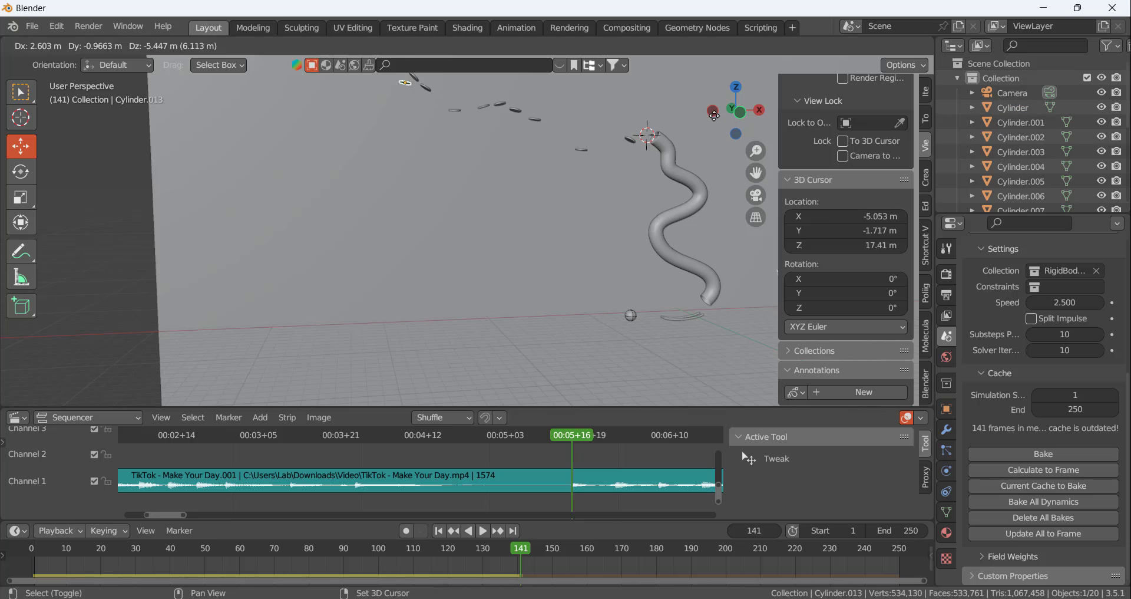
left_click(628, 324)
scroll(621, 352, "up", 9)
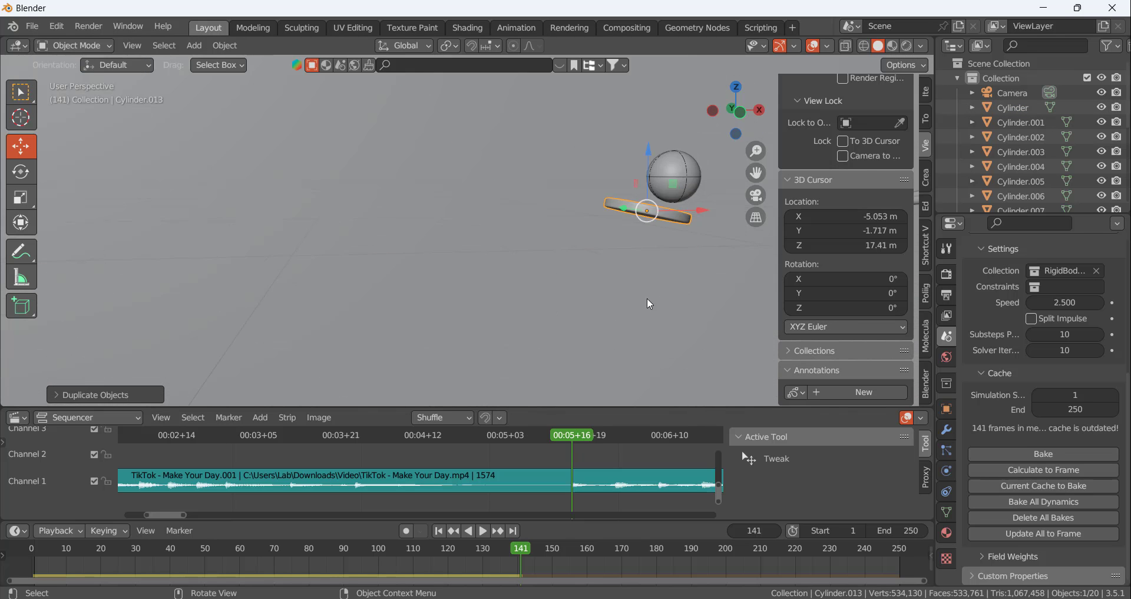
Move the duplicated disc along the Y axis towards the ball
middle_click_drag(613, 209, 701, 242)
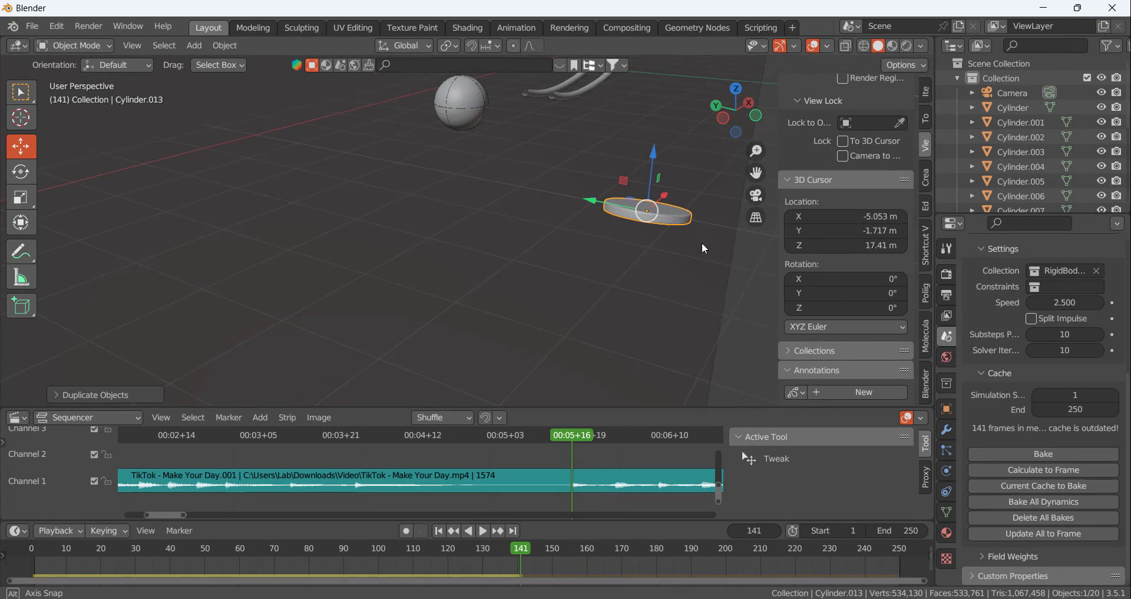
key("g")
key("y")
left_click(405, 119)
scroll(465, 155, "up", 5)
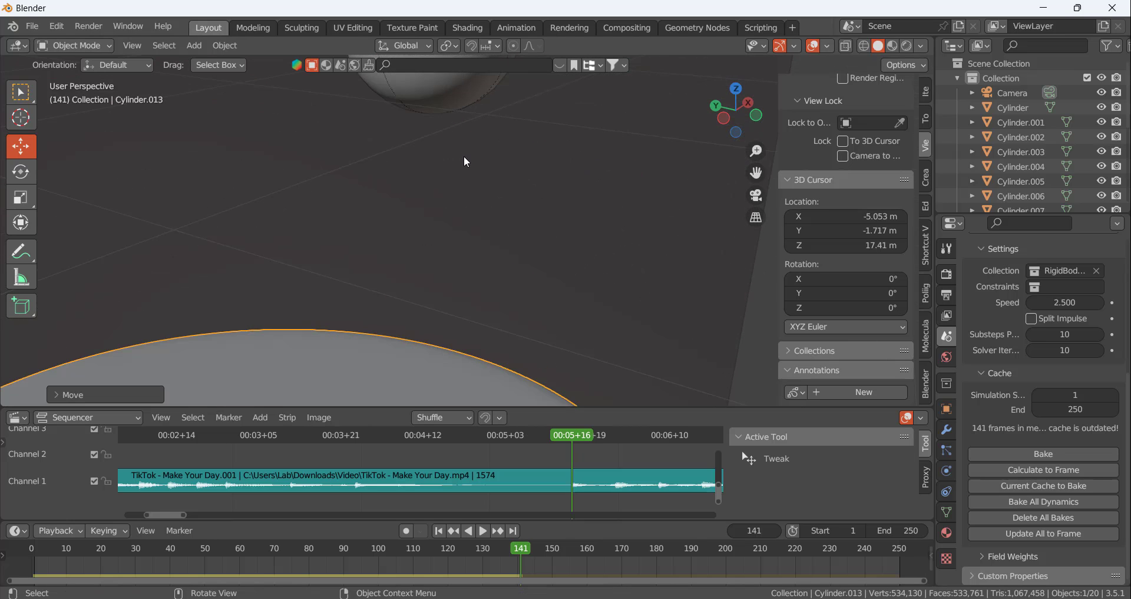
scroll(465, 155, "down", 3)
scroll(447, 125, "up", 4)
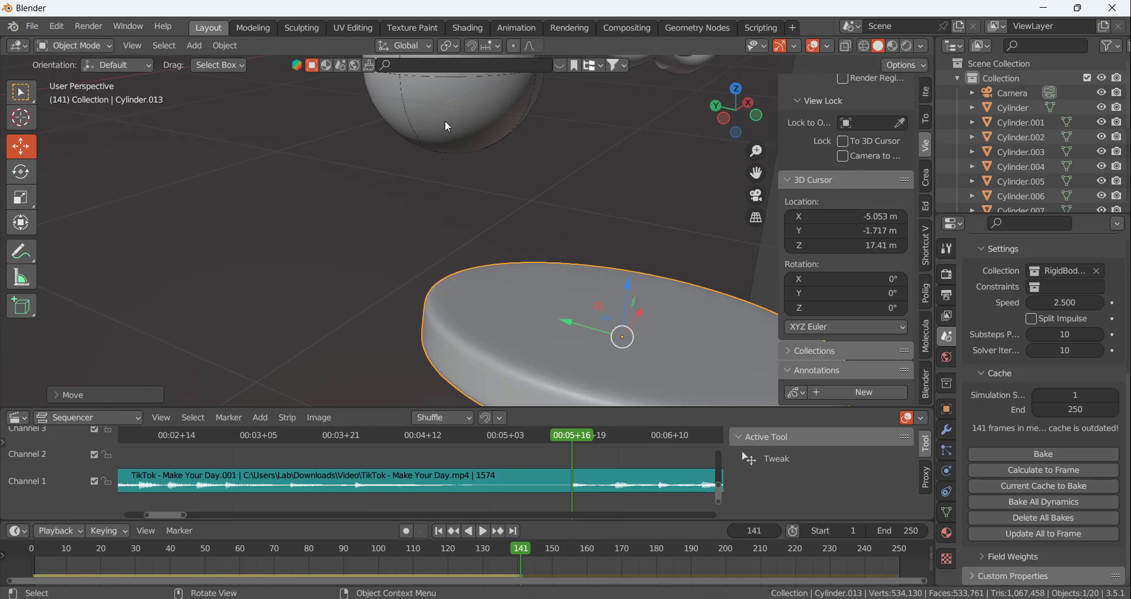
key("g")
key("y")
scroll(508, 170, "down", 8)
scroll(450, 157, "up", 5)
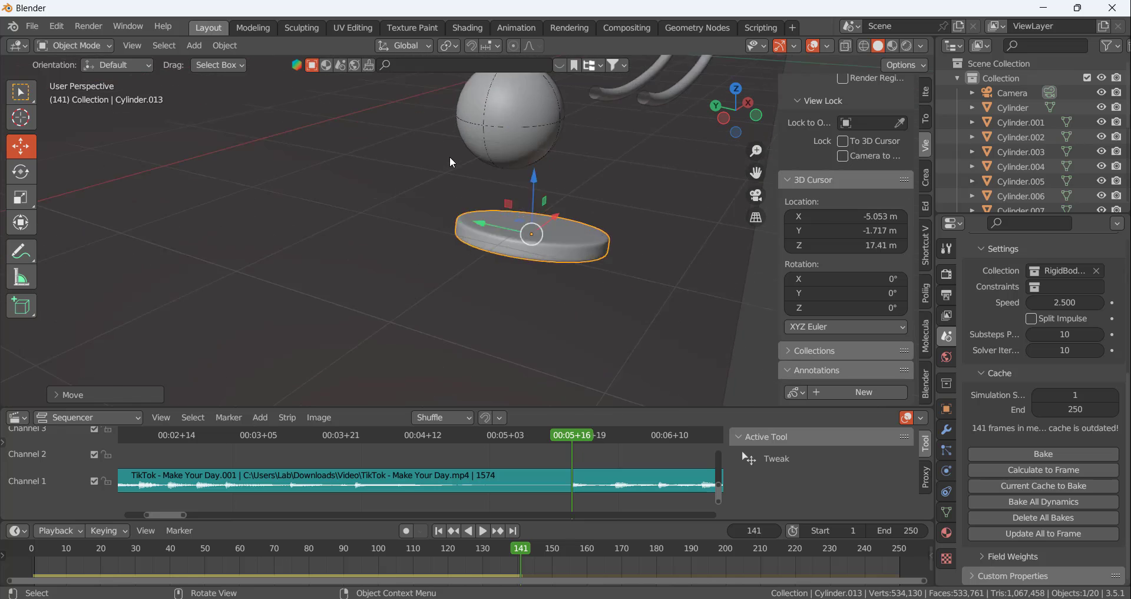
Shift the disc further along the Y axis until it lies in line with the ball
left_click_drag(518, 254, 446, 239)
middle_click_drag(517, 236, 698, 170)
key("g")
key("y")
left_click_drag(452, 213, 357, 220)
middle_click_drag(481, 158, 568, 286)
scroll(442, 236, "down", 5)
left_click_drag(505, 226, 552, 218)
Lower the disc so it just touches the ball's underside and shift it slightly along positive X
scroll(539, 210, "up", 10)
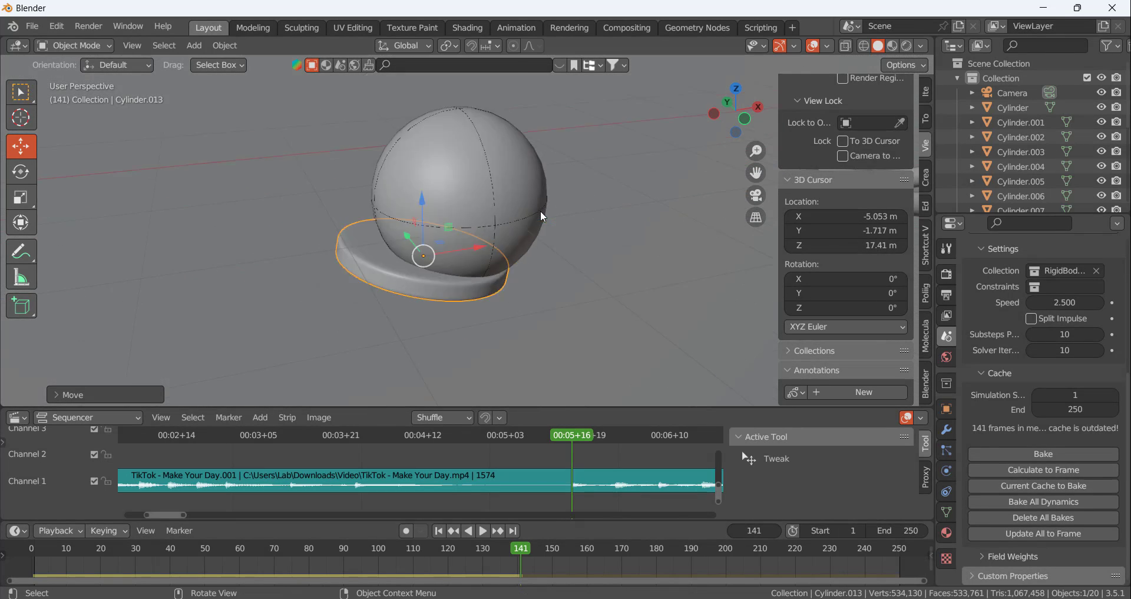
scroll(522, 235, "down", 4)
middle_click_drag(501, 270, 451, 219)
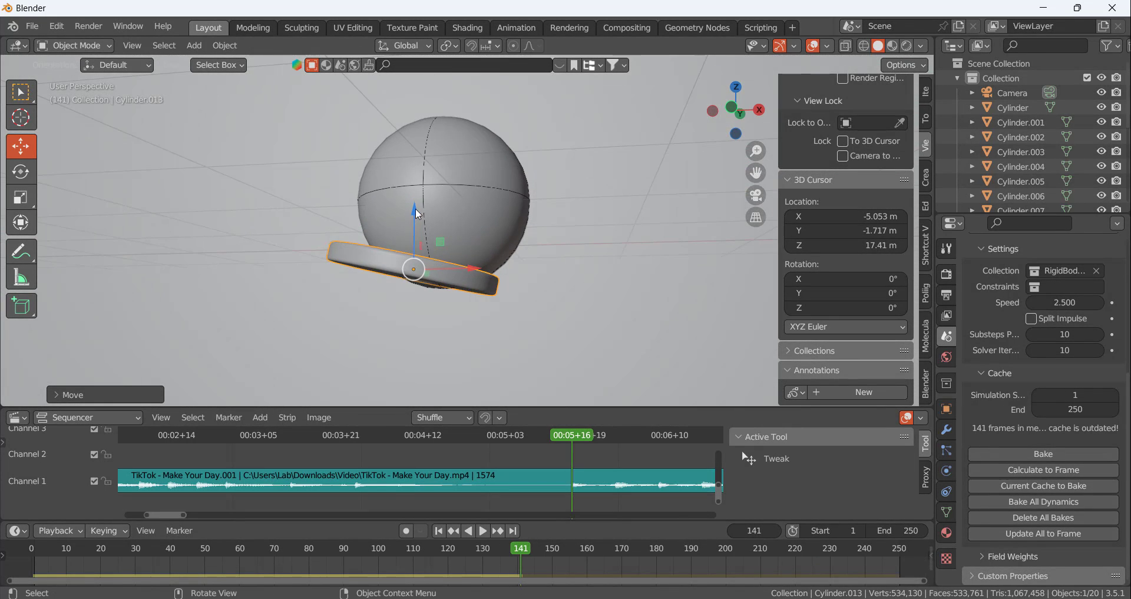
left_click_drag(416, 207, 424, 242)
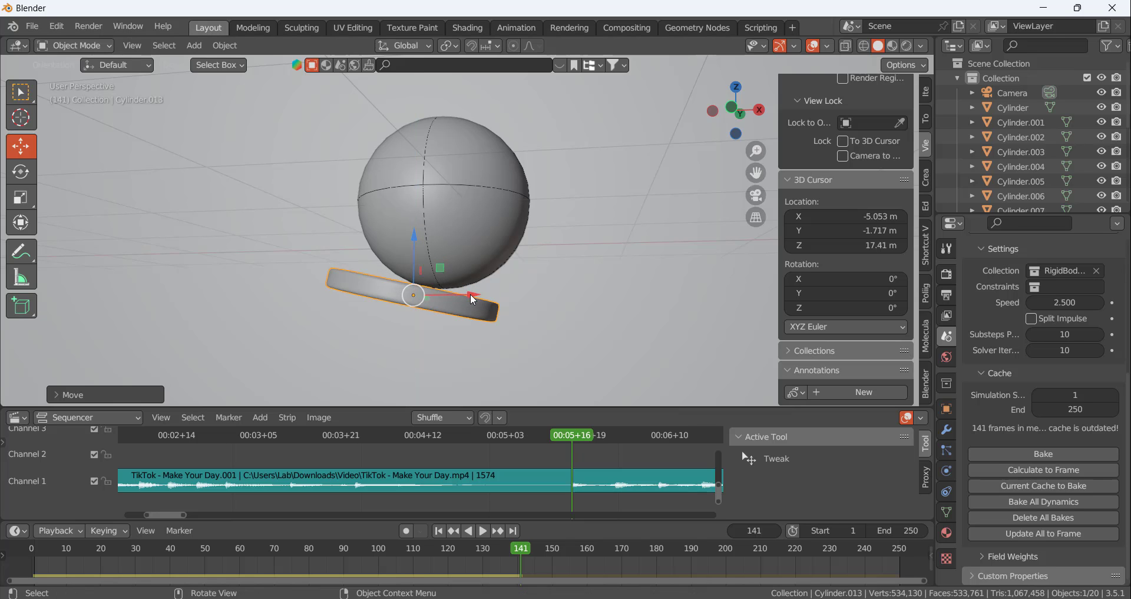
left_click_drag(470, 293, 485, 294)
Rotate the disc about the global Y axis until nearly level and centre it under the ball along X
key("r")
key("y")
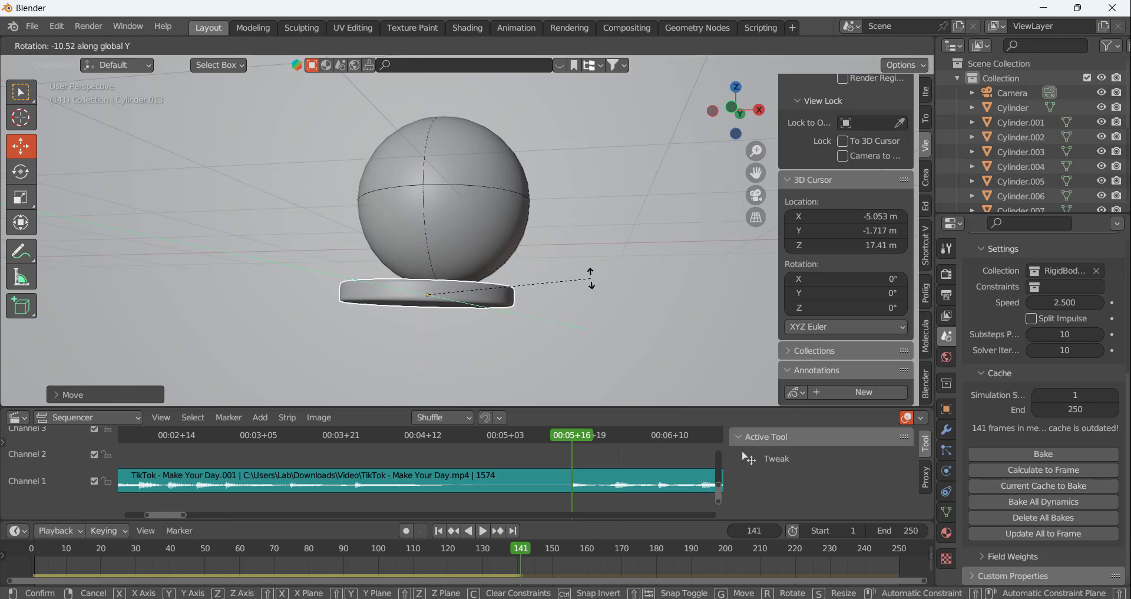
left_click(591, 271)
middle_click_drag(479, 246, 500, 260)
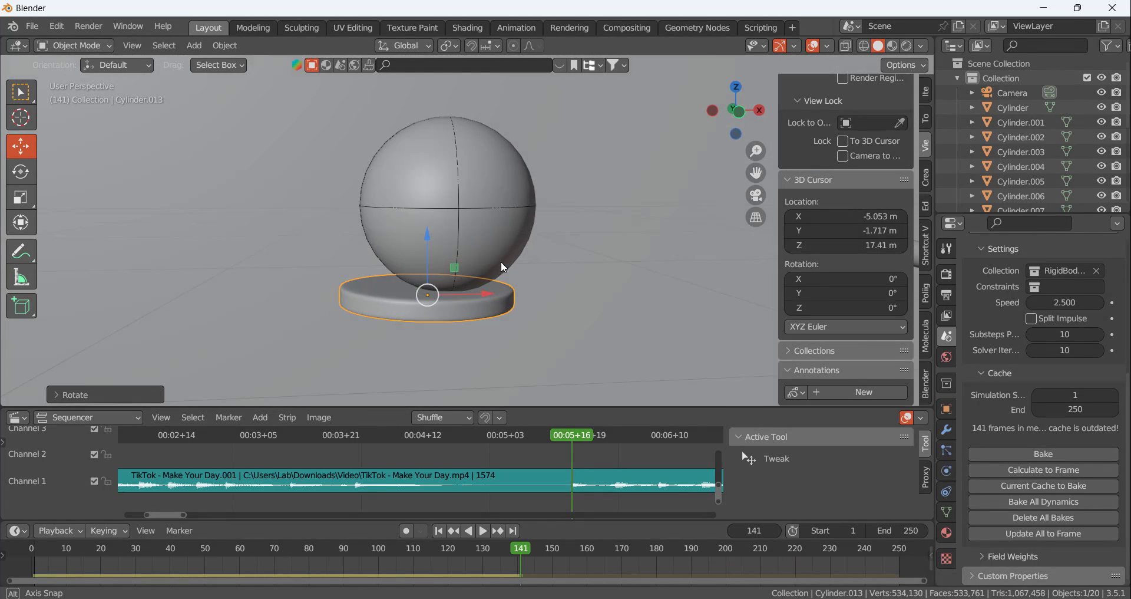
left_click_drag(489, 290, 515, 297)
scroll(531, 282, "down", 5)
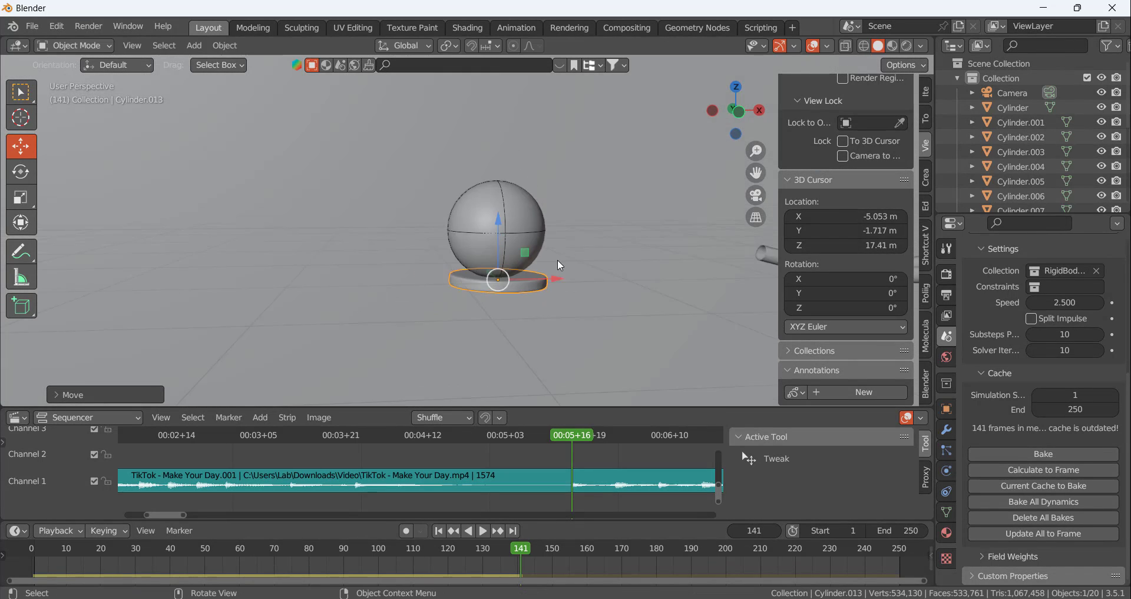
Advance to the next beat at frame 149 and calculate the simulation to that frame
left_click_drag(581, 434, 614, 458)
left_click(1027, 470)
scroll(681, 208, "down", 4)
middle_click_drag(416, 225, 538, 221, "shift")
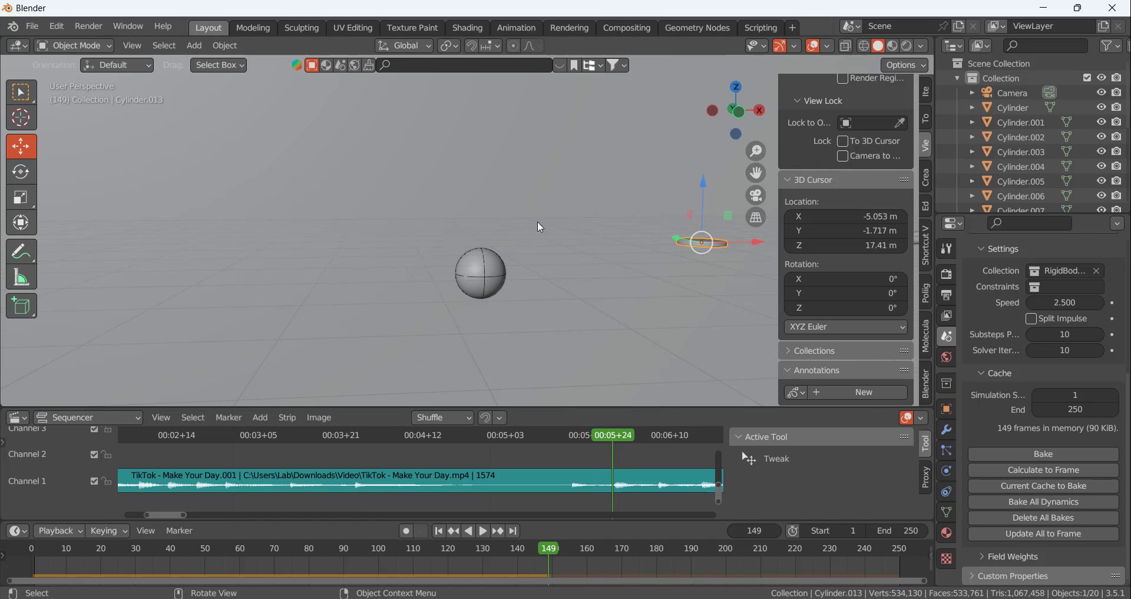
Duplicate the disc in front view and position the copy just beneath the ball at frame 149
key("KP_1")
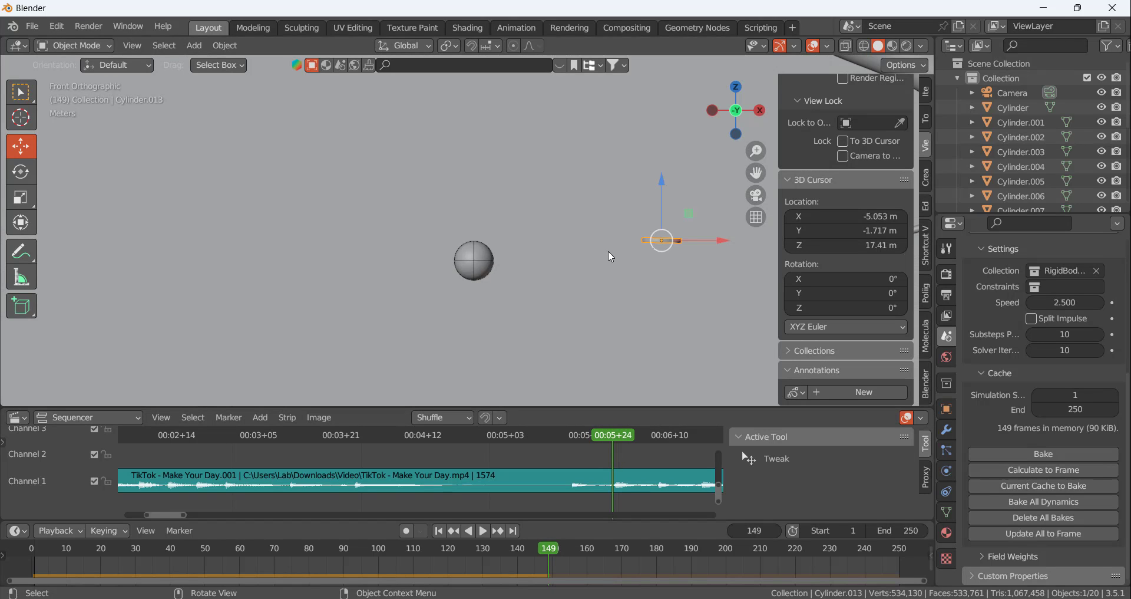
key("shift+d")
left_click(419, 297)
scroll(440, 284, "up", 3)
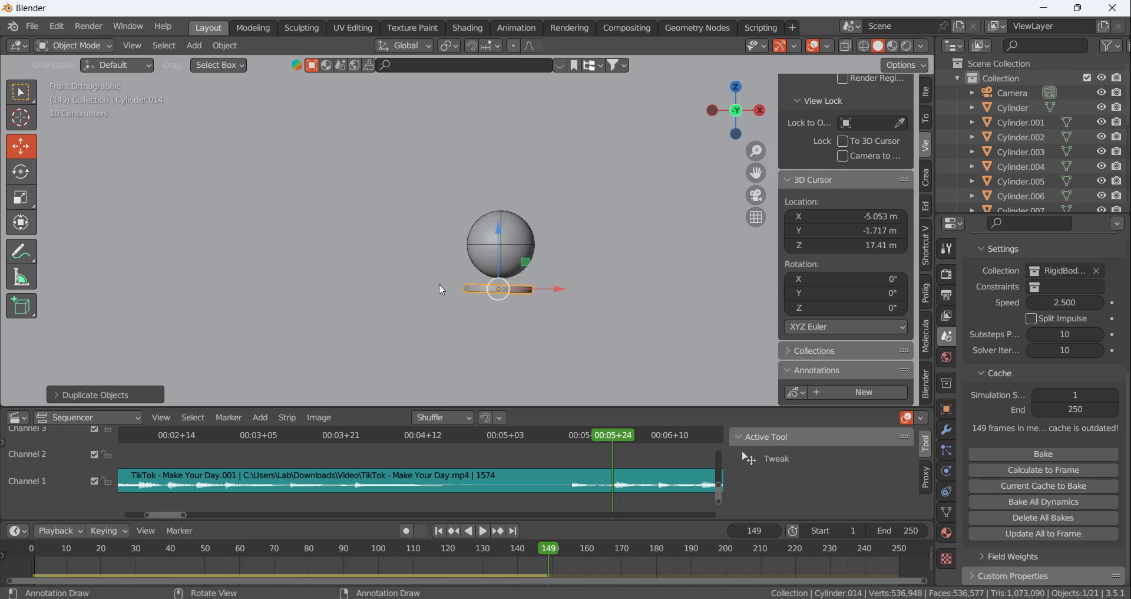
scroll(439, 284, "up", 4)
left_click_drag(620, 286, 626, 287)
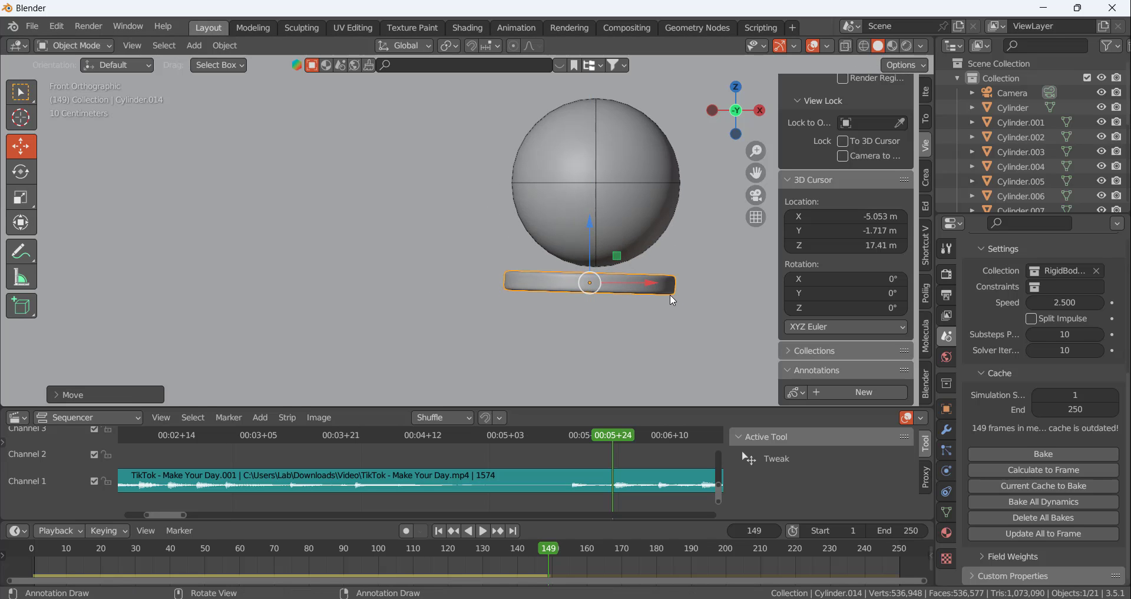
Tilt the new disc steeply down towards positive X and set it against the ball's lower negative-X side
key("r")
left_click(643, 345)
key("g")
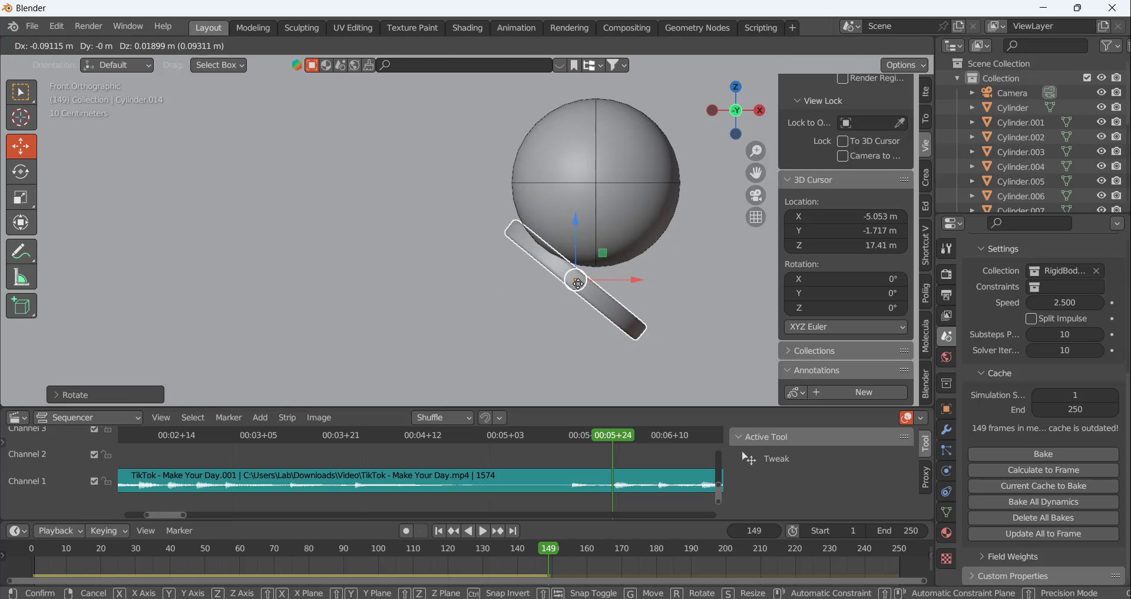
left_click(548, 262)
Advance to the next beat at frame 158 and calculate the simulation to that frame
scroll(316, 227, "down", 4)
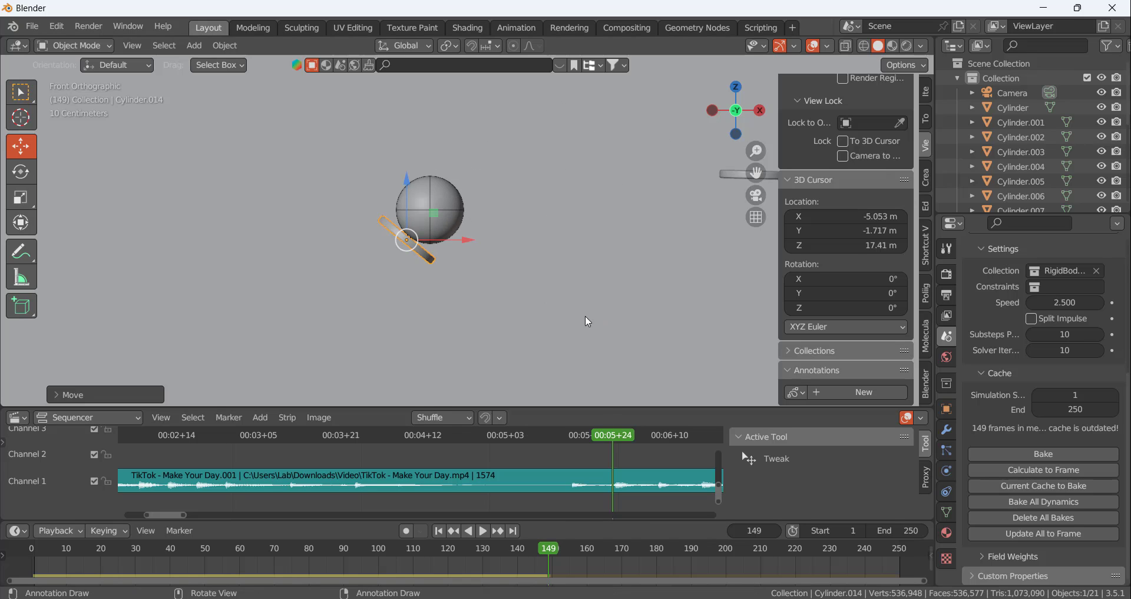
scroll(585, 315, "up", 1)
left_click_drag(609, 440, 656, 447)
left_click(1032, 471)
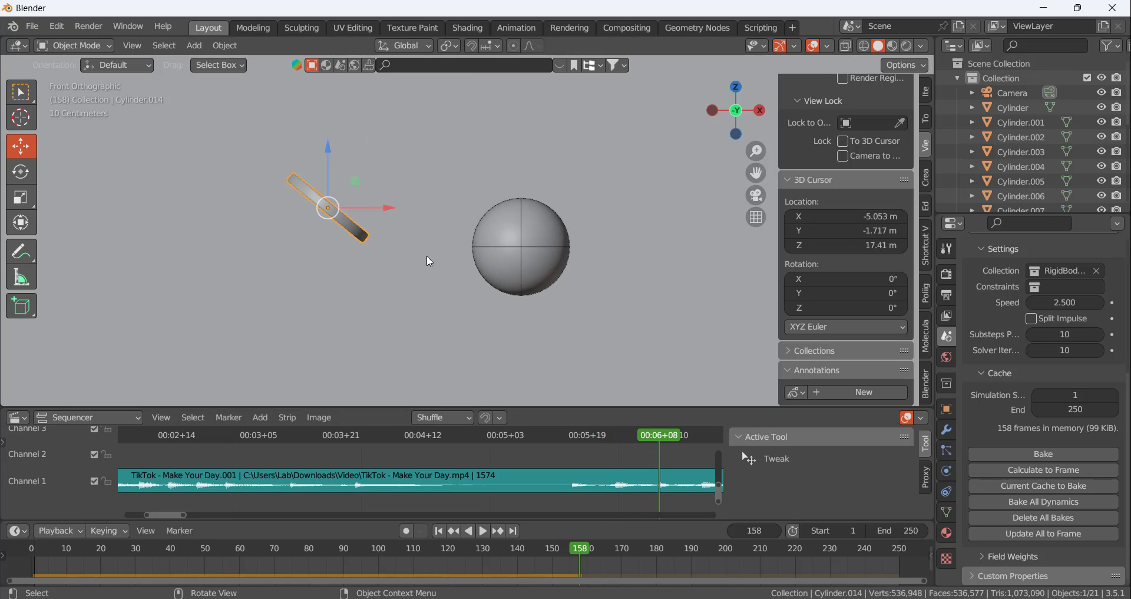
Duplicate the tilted disc beneath the ball at frame 158, rotate it to a shallower slope and move it against the ball
key("shift+d")
left_click(604, 352)
key("r")
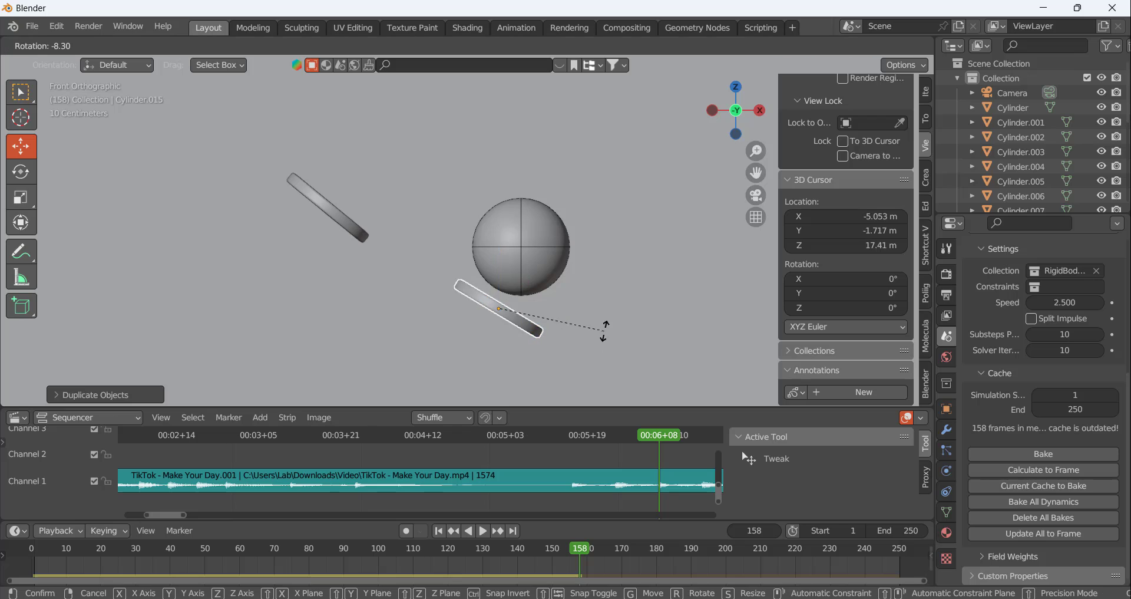
left_click(576, 297)
left_click_drag(503, 322, 513, 315)
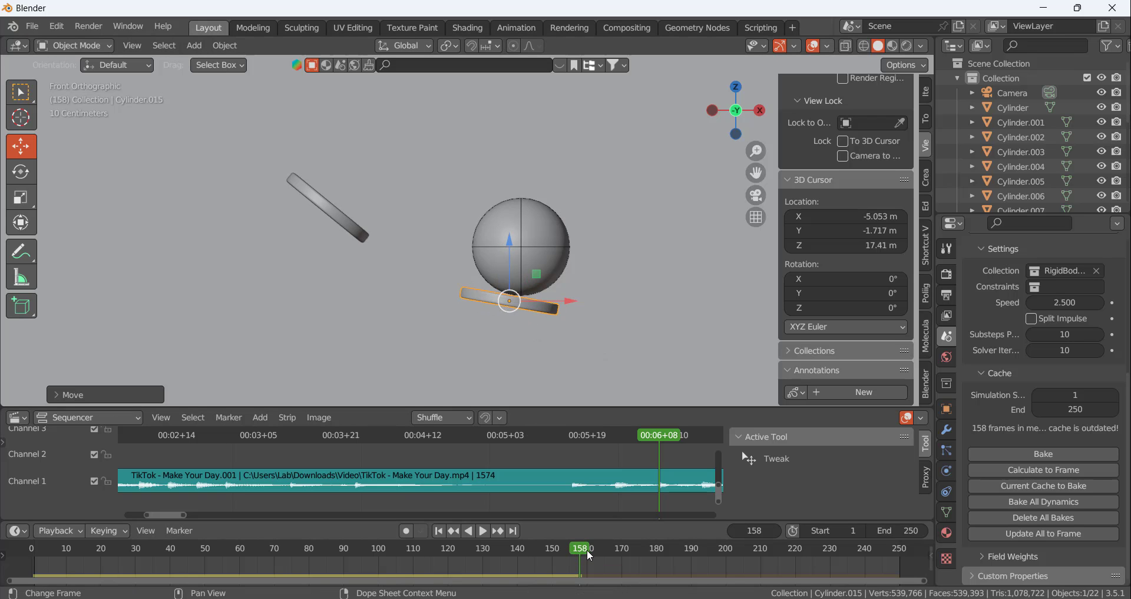
Flatten the frame 158 disc's tilt slightly more and reposition it to touch the ball's underside
scroll(523, 286, "up", 2)
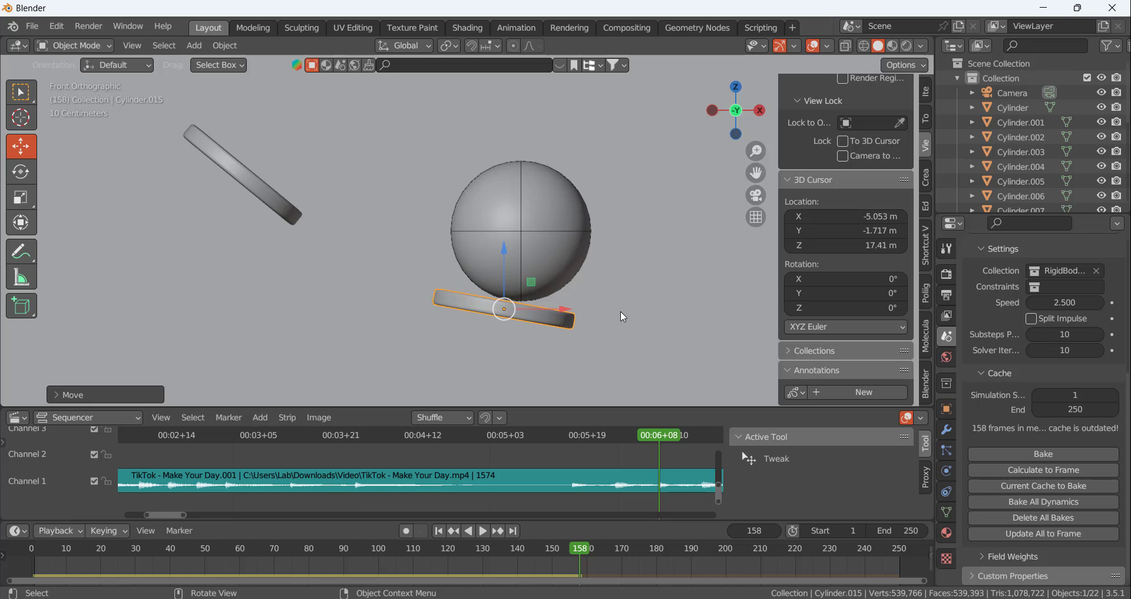
key("r")
left_click(577, 307)
key("ctrl+z")
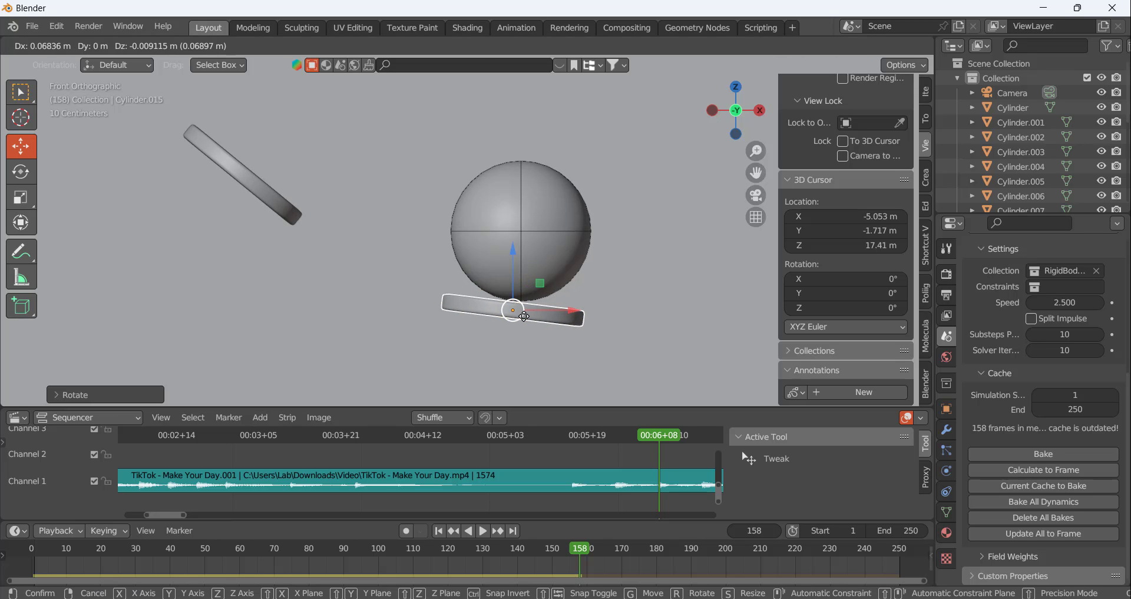
mouse_move(513, 313)
middle_mouse_down()
mouse_move(479, 291)
mouse_move(601, 277)
mouse_move(478, 252)
mouse_move(507, 310)
middle_mouse_up()
left_click_drag(472, 306, 522, 308)
middle_click_drag(521, 306, 404, 218)
key("KP_1")
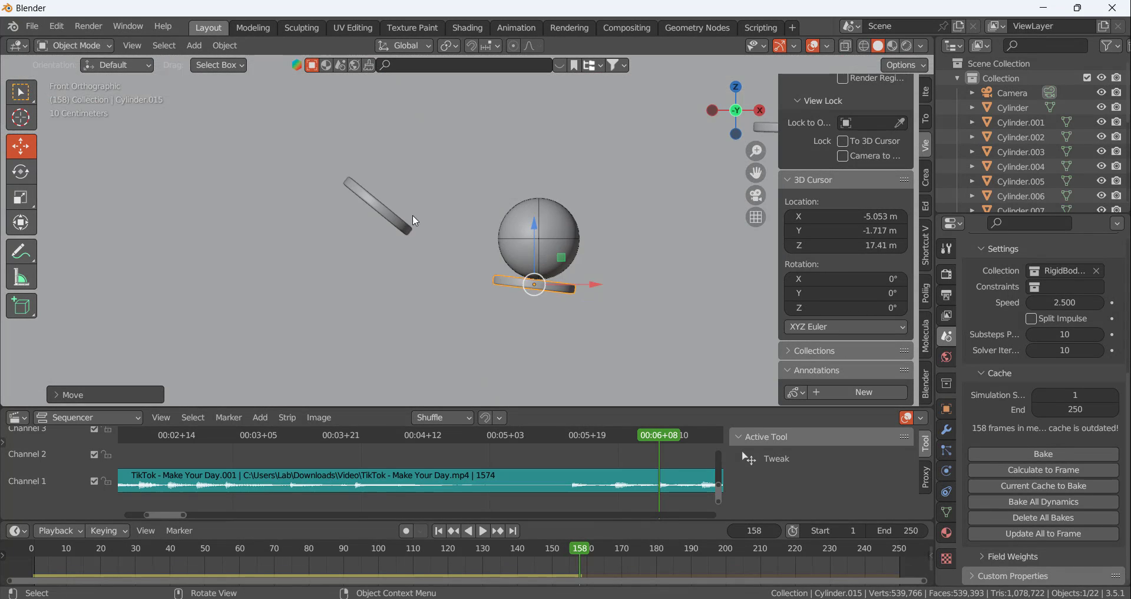
Advance to the next beat at frame 166 and calculate the simulation to that frame
scroll(553, 462, "down", 7)
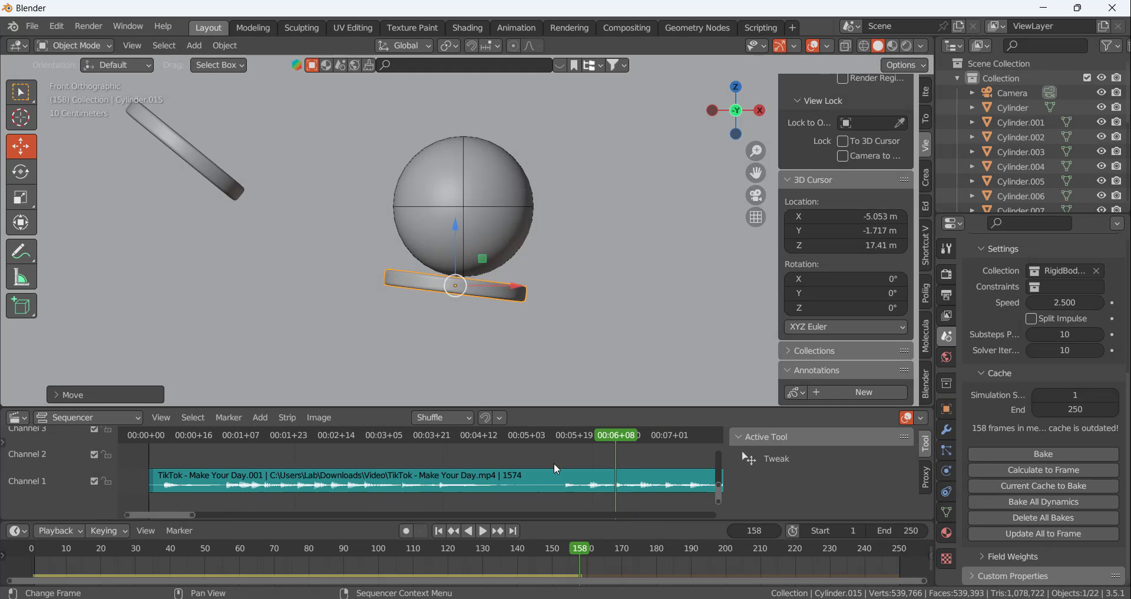
middle_click_drag(554, 462, 410, 474)
scroll(471, 466, "up", 6)
scroll(458, 464, "up", 2)
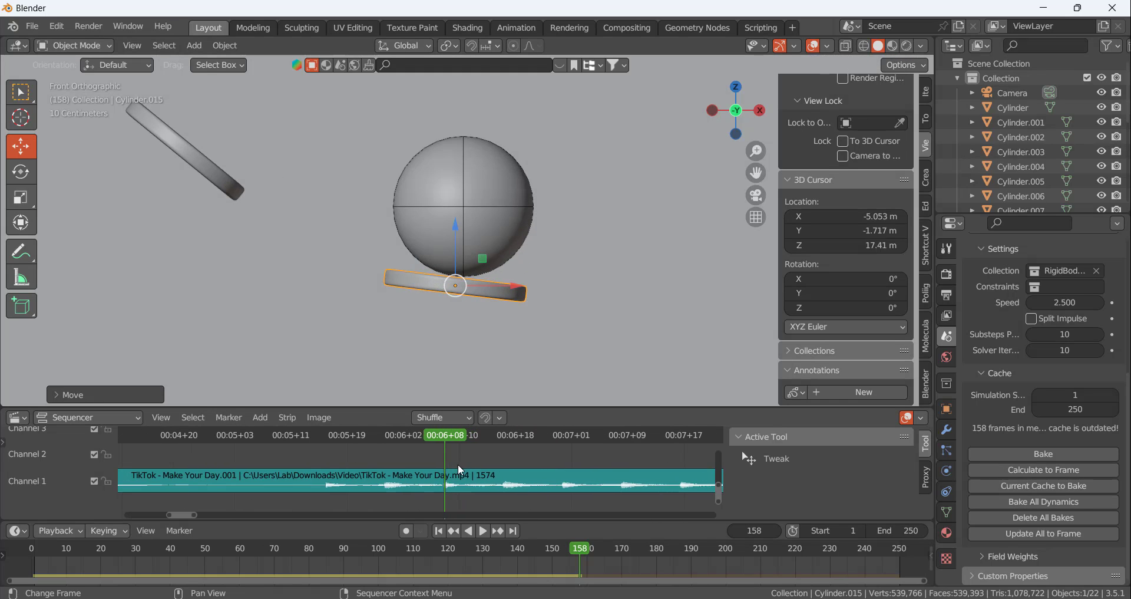
key("space")
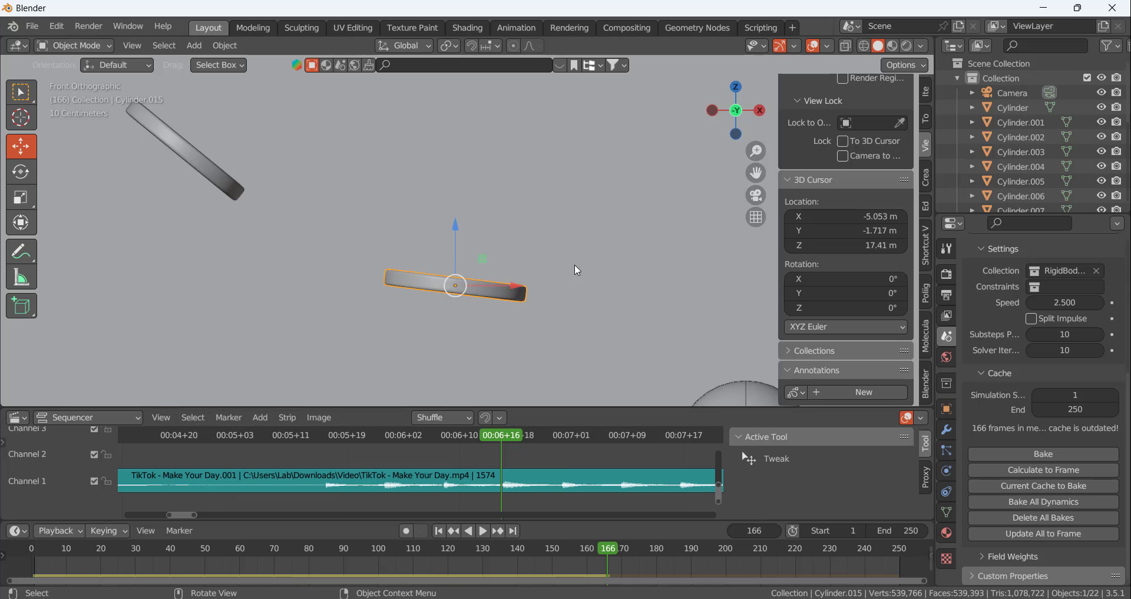
left_click(1044, 469)
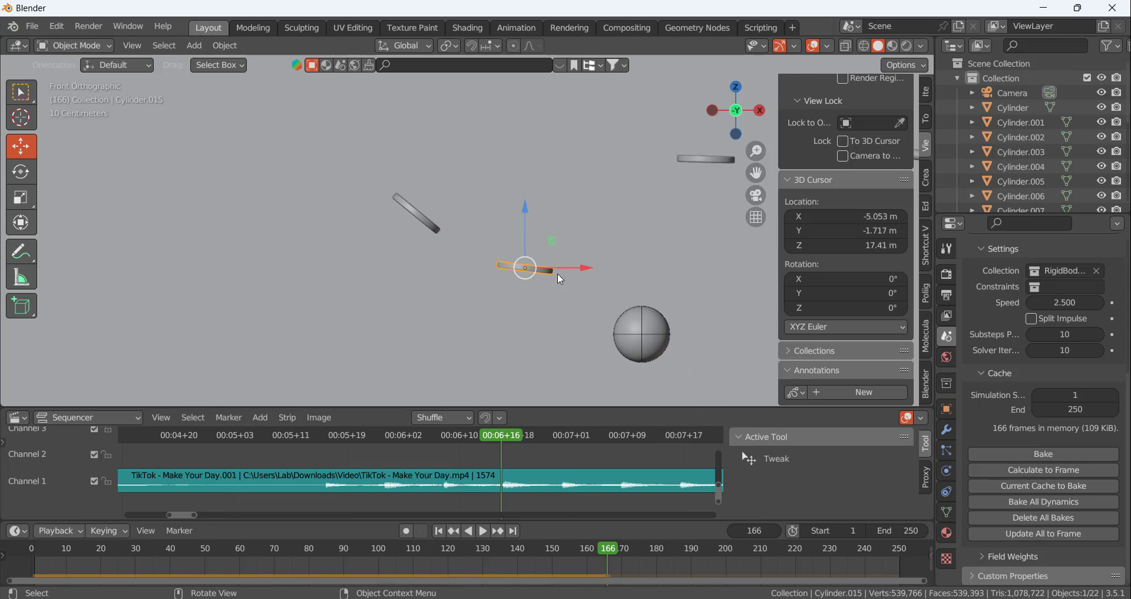
Duplicate the last disc and place the copy directly beneath the ball at frame 166
key("shift+d")
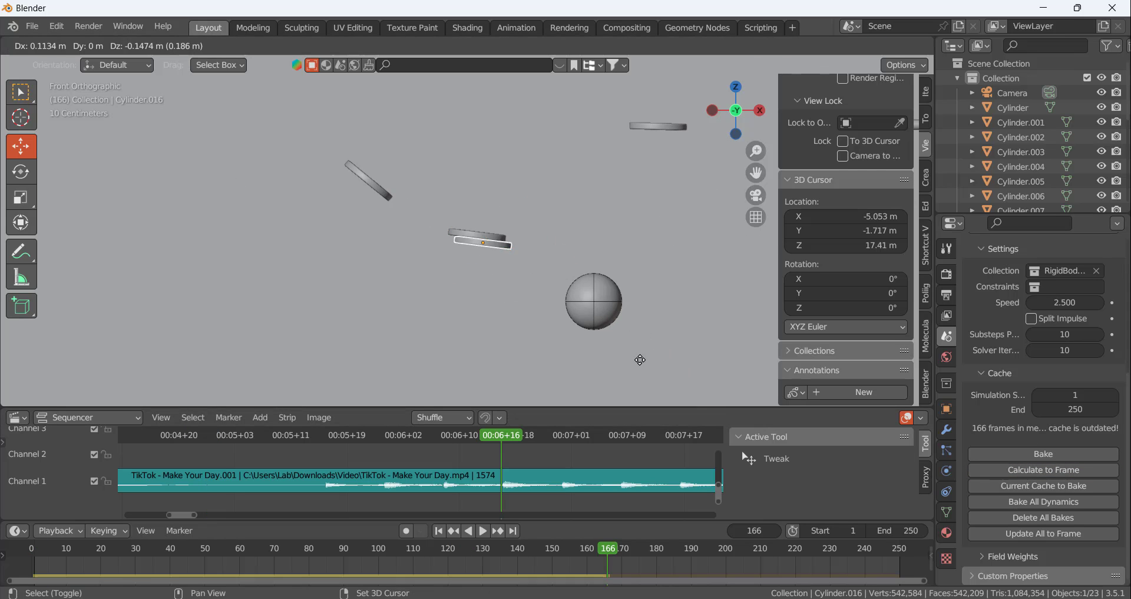
left_click(723, 80)
scroll(651, 295, "up", 5)
scroll(589, 318, "down", 4)
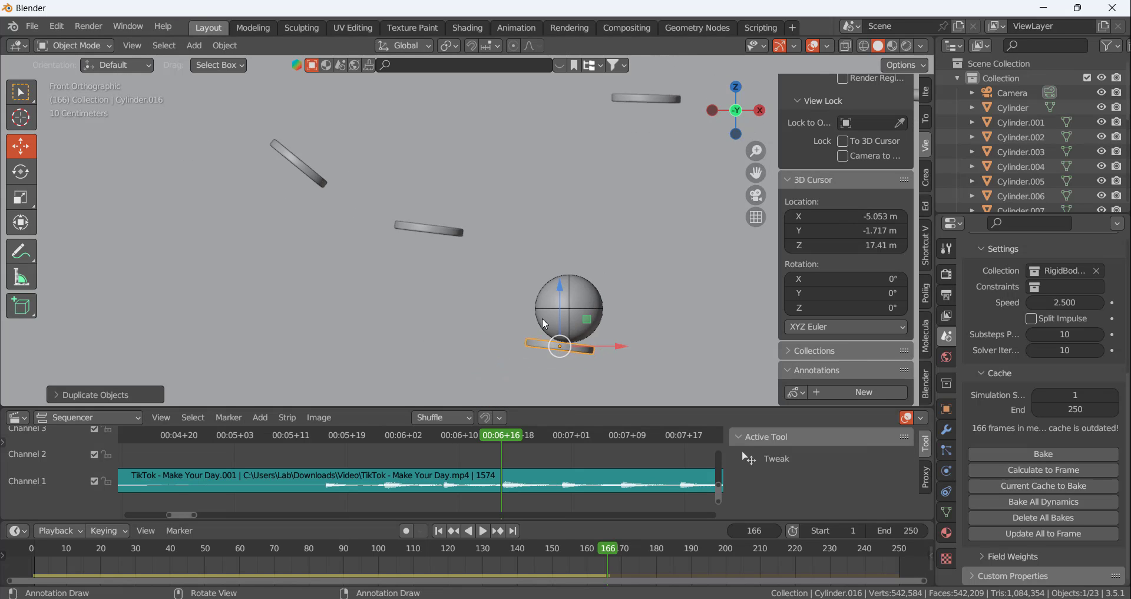
Rotate the frame 166 disc to a slight downward slope towards positive X and fit it against the ball's underside
scroll(671, 369, "up", 3)
key("r")
left_click(701, 343)
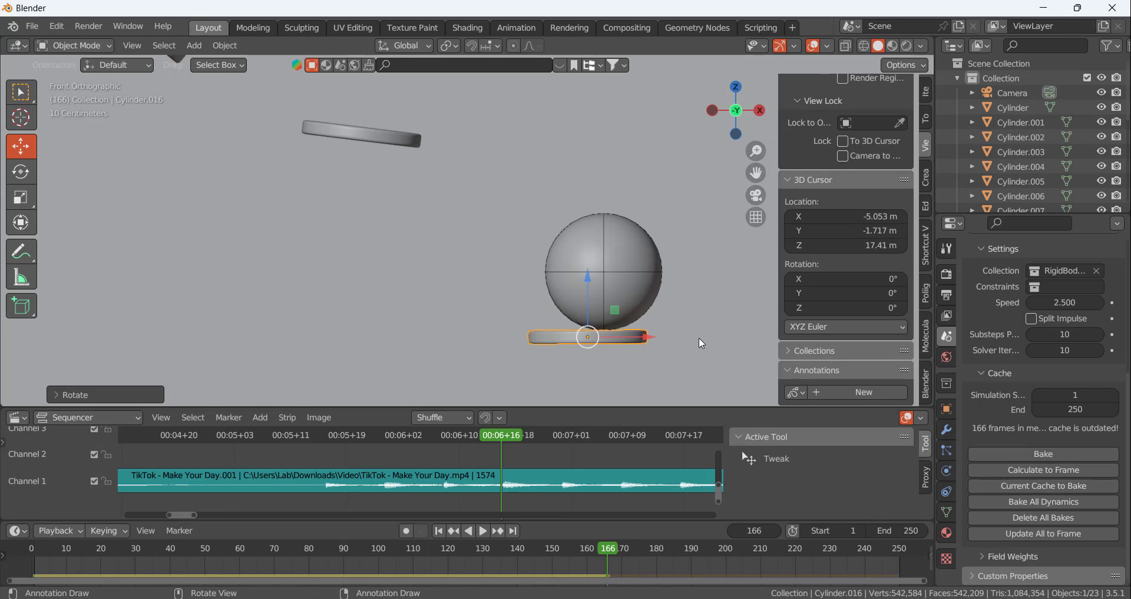
left_click_drag(599, 346, 588, 338)
key("r")
left_click(696, 363)
Advance the animation to the next beat at frame 175 and bring the ball into view
key("space")
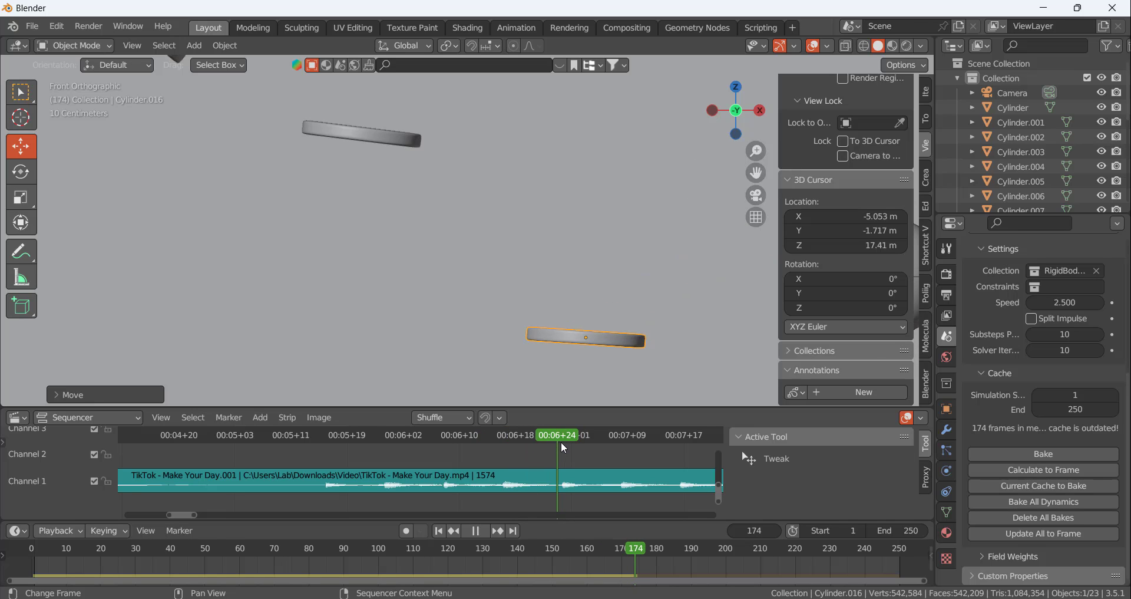
key("space")
scroll(379, 211, "down", 5)
scroll(557, 221, "up", 2)
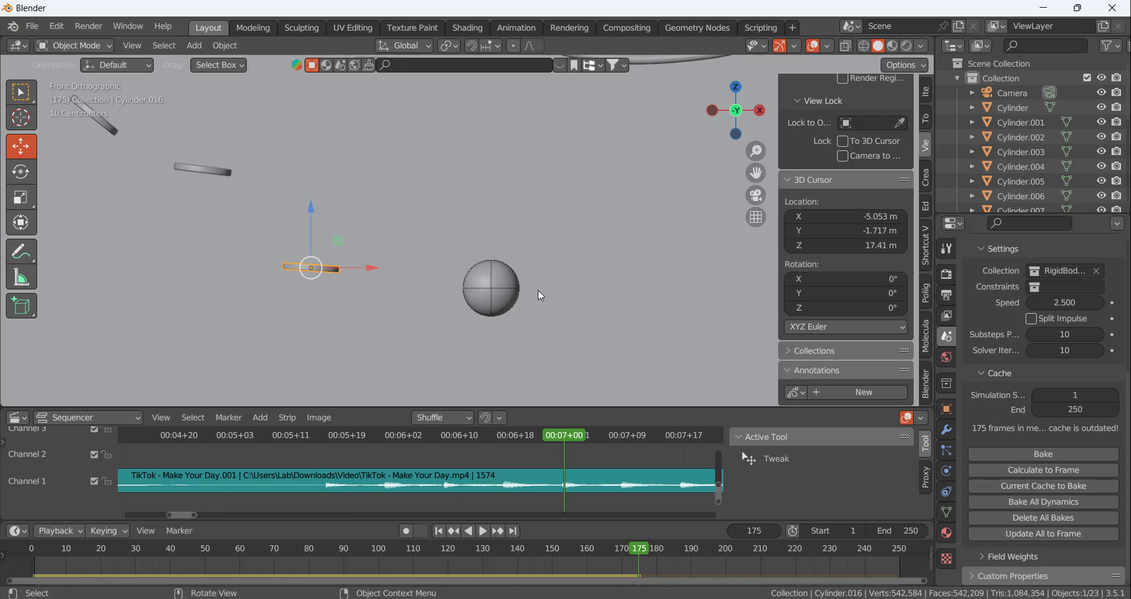
Duplicate the last disc and place the copy directly beneath the ball at frame 175
key("shift+d")
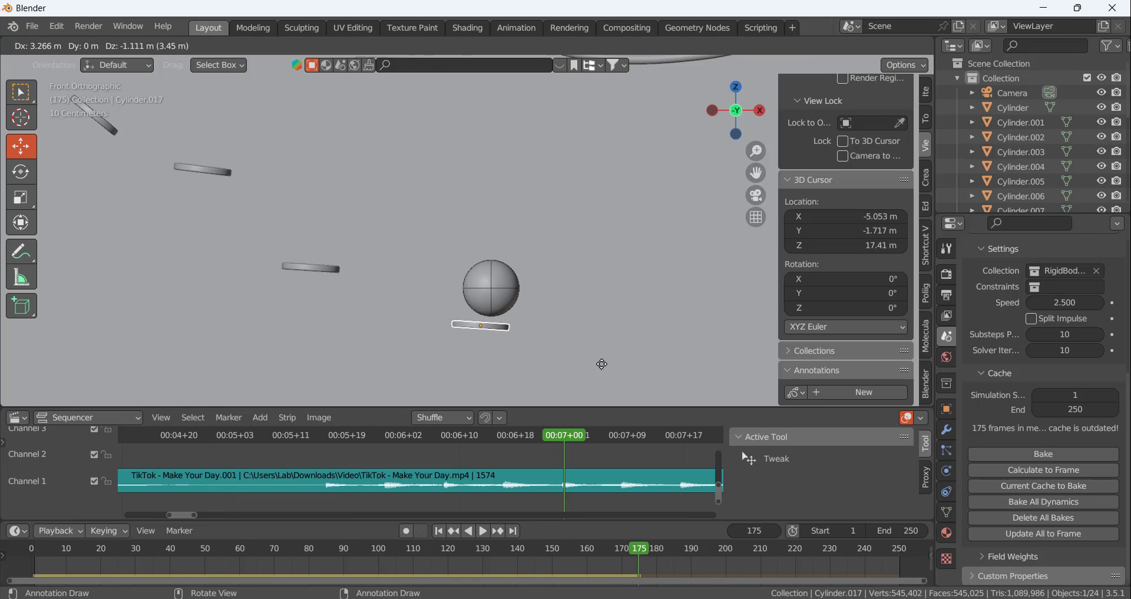
left_click(606, 360)
scroll(521, 353, "up", 3)
scroll(521, 352, "up", 1)
Rotate the frame 175 disc to a slight downward slope towards positive X and fit it against the ball's underside
key("r")
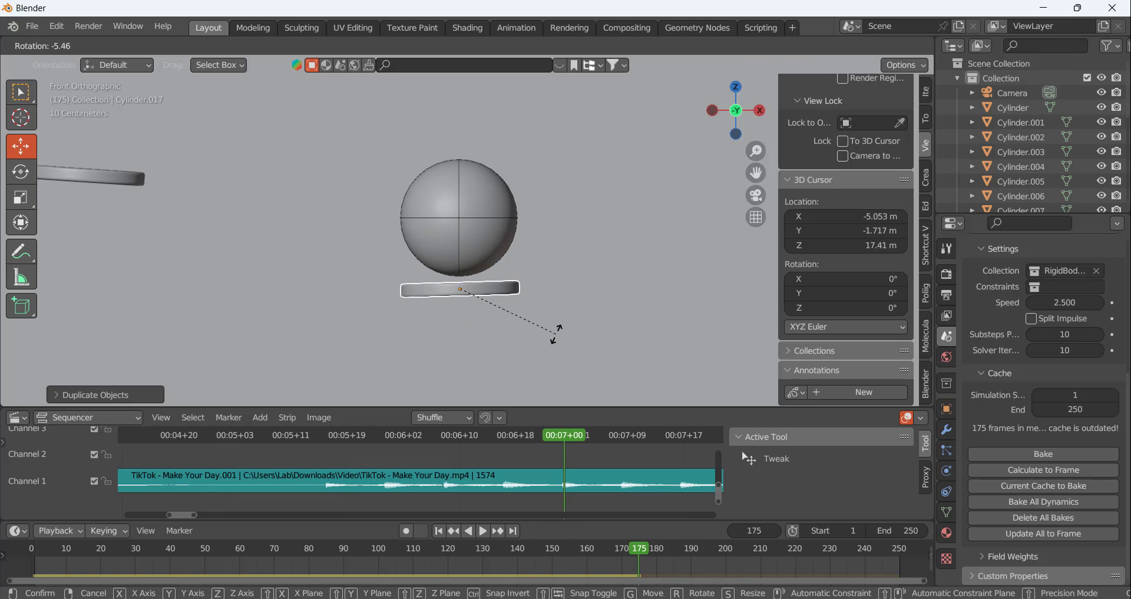
left_click(487, 305)
key("g")
left_click(556, 306)
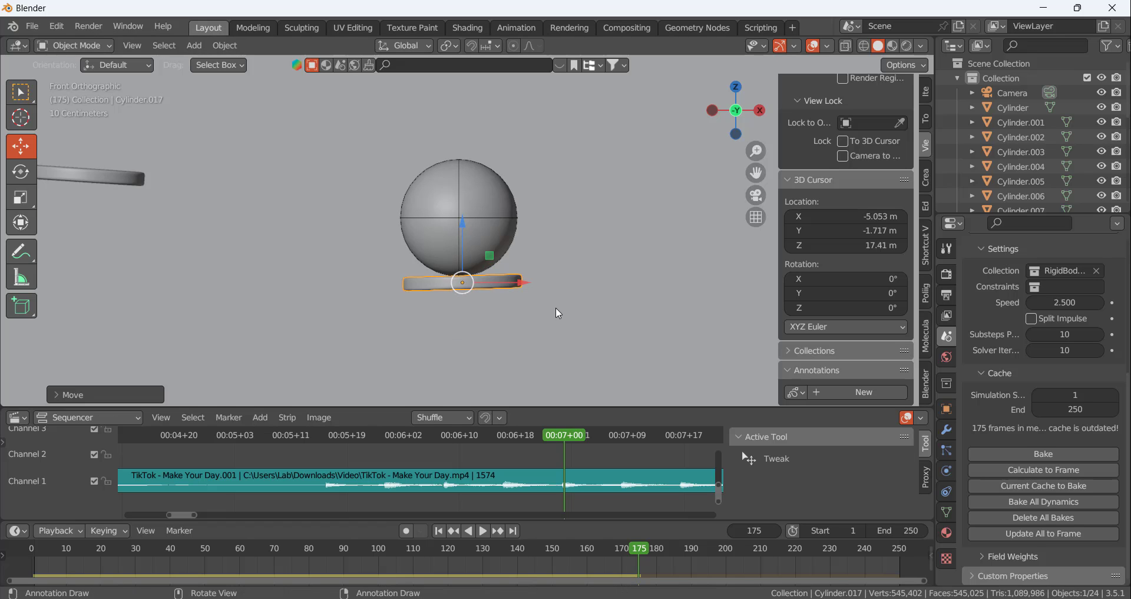
key("r")
left_click(559, 318)
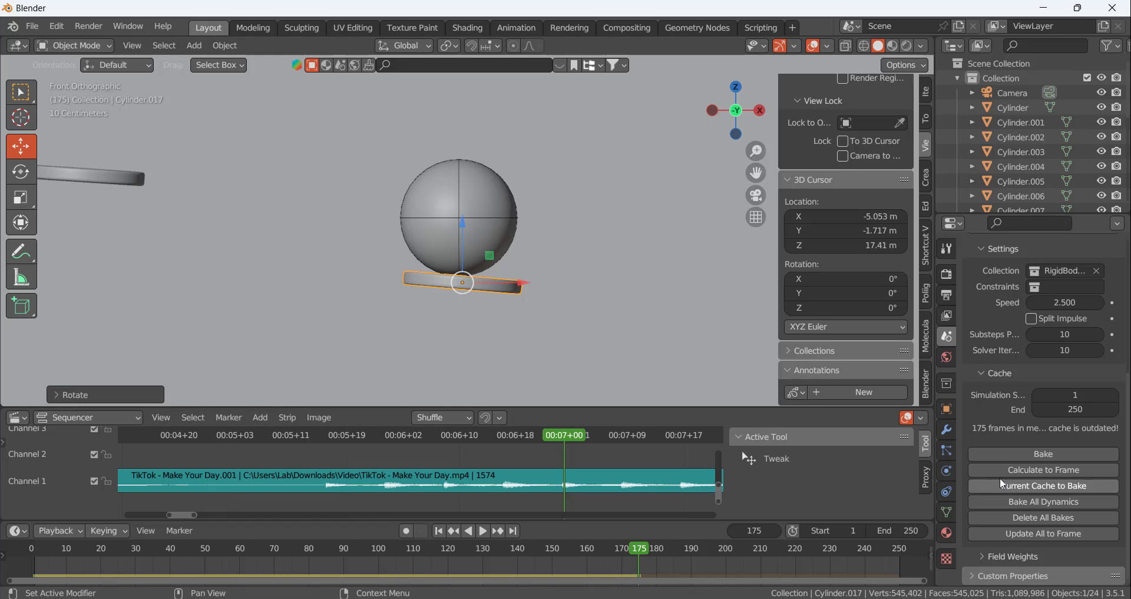
Calculate the simulation to the beat at frame 183 and place a duplicate of the last disc beneath the ball
left_click(1044, 469)
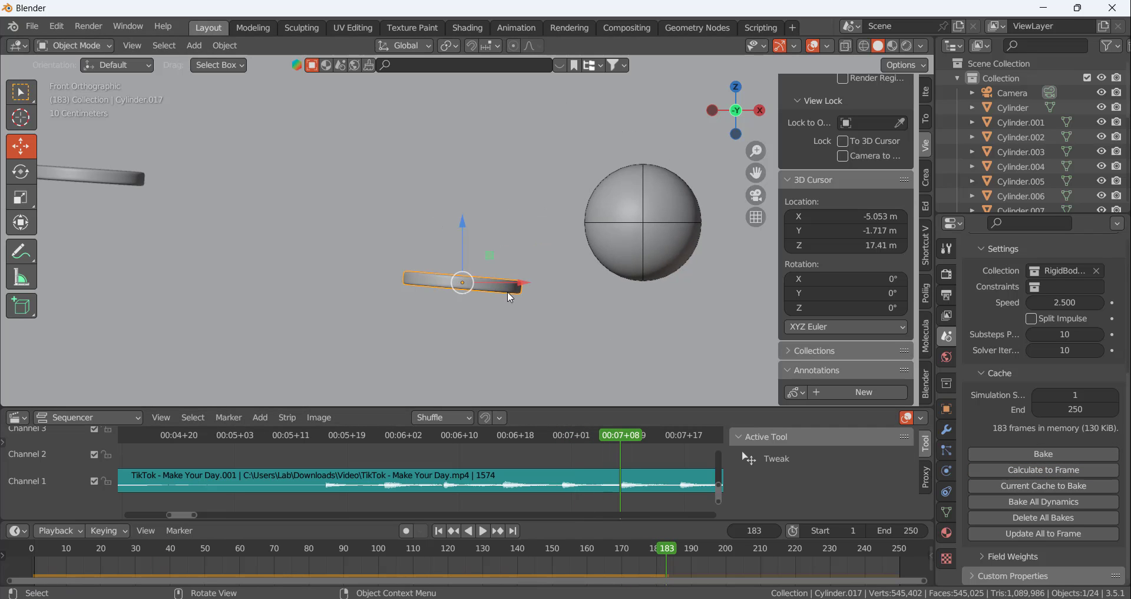
key("shift+d")
left_click(712, 316)
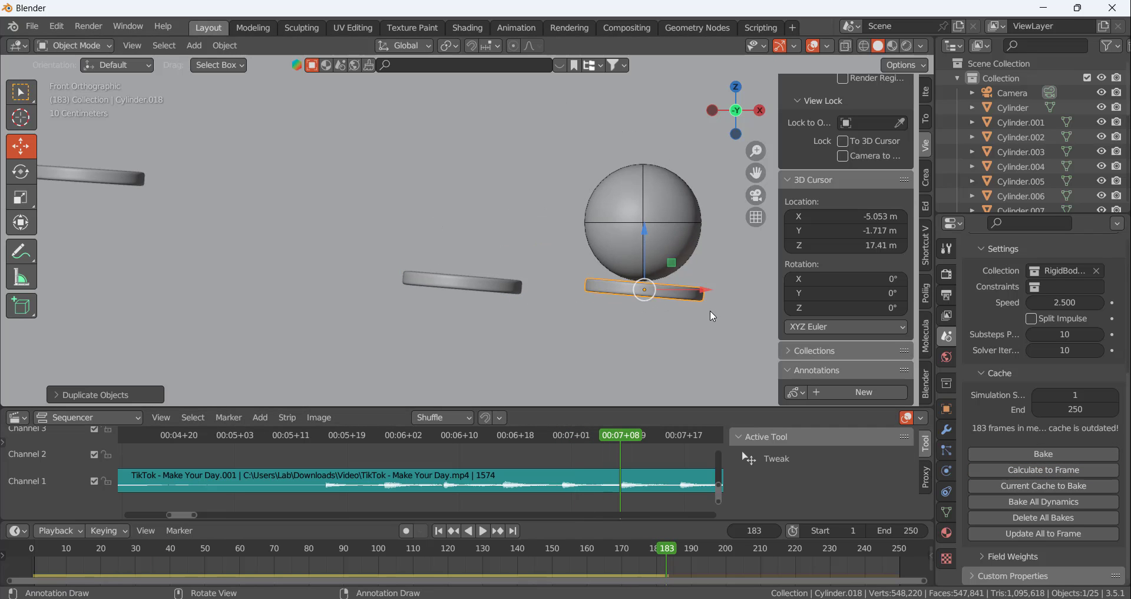
Shift the frame 183 disc slightly towards negative X and tilt it gently downward towards positive X
key("r")
left_click(740, 323)
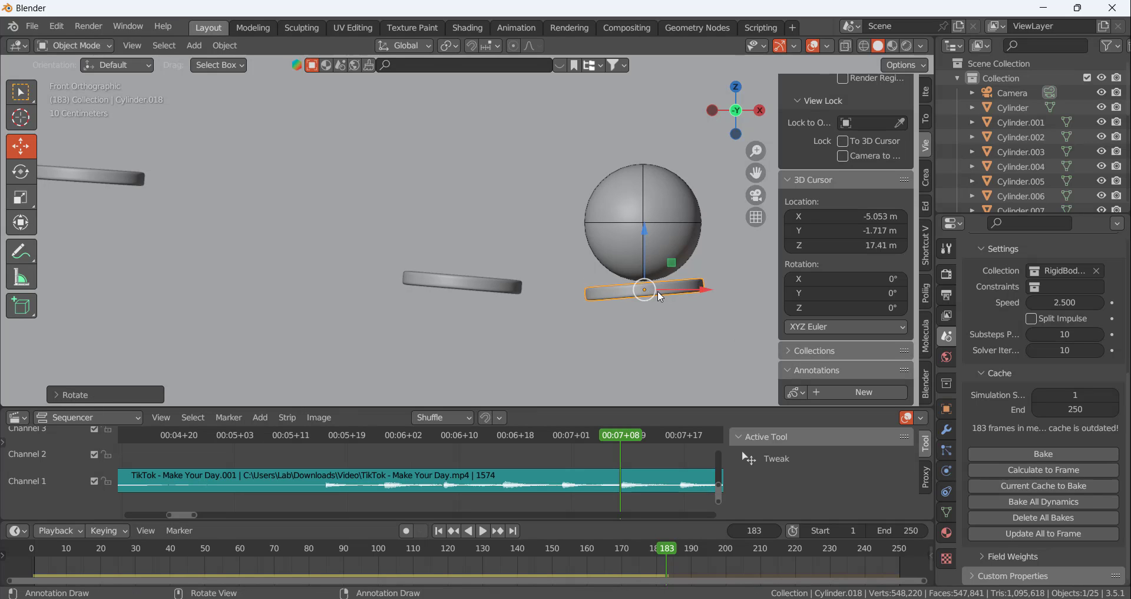
left_click_drag(652, 291, 643, 293)
key("r")
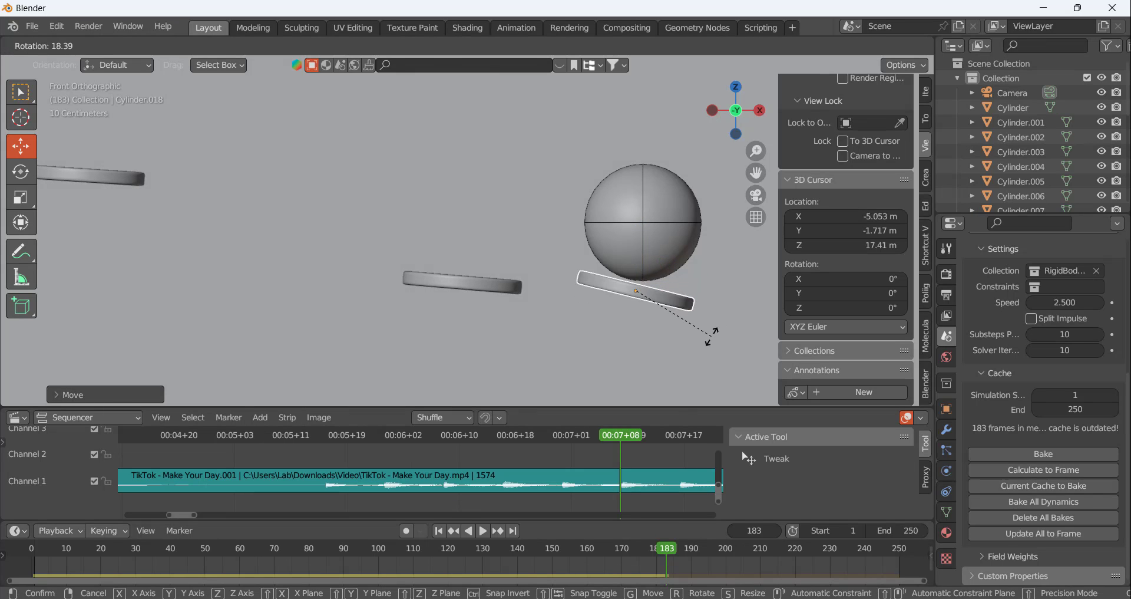
left_click(710, 318)
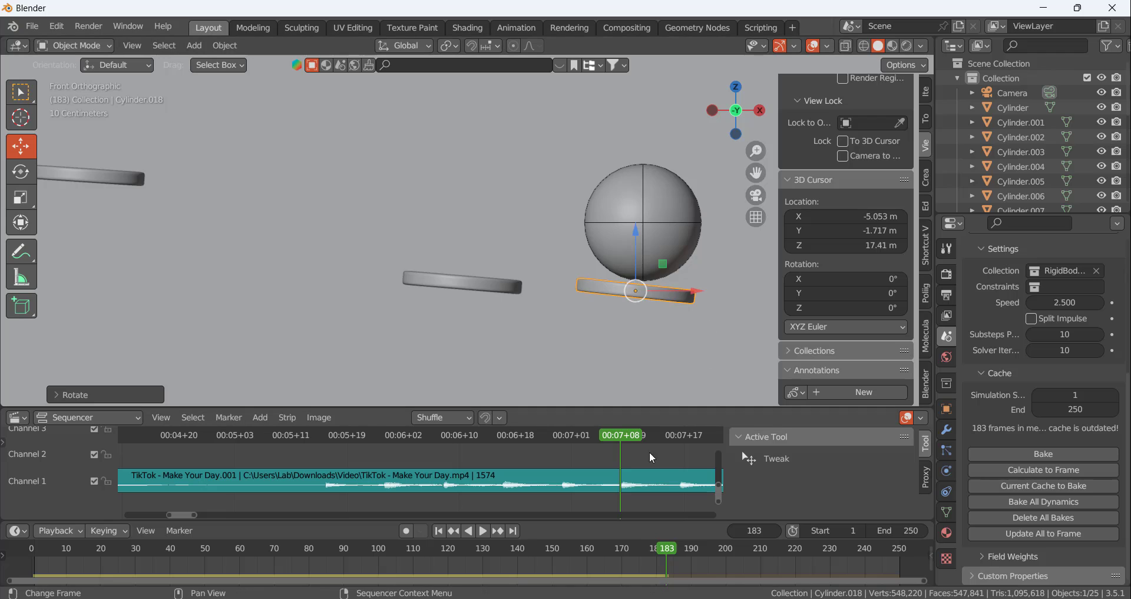
Advance to the next beat at frame 191 and calculate the simulation to that frame
left_click_drag(647, 436, 681, 445)
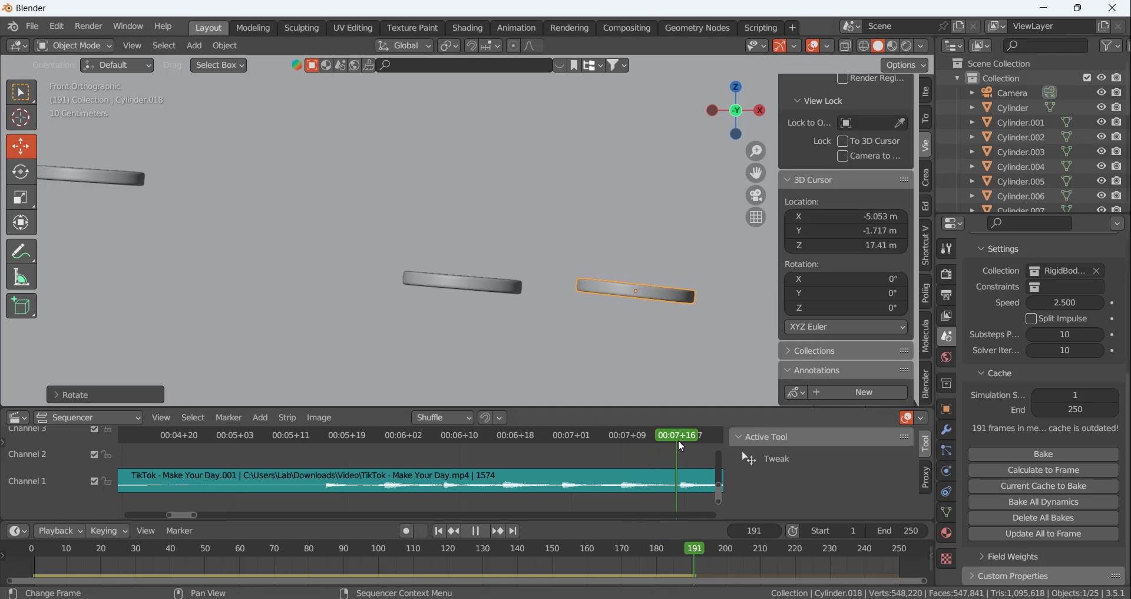
left_click(1028, 471)
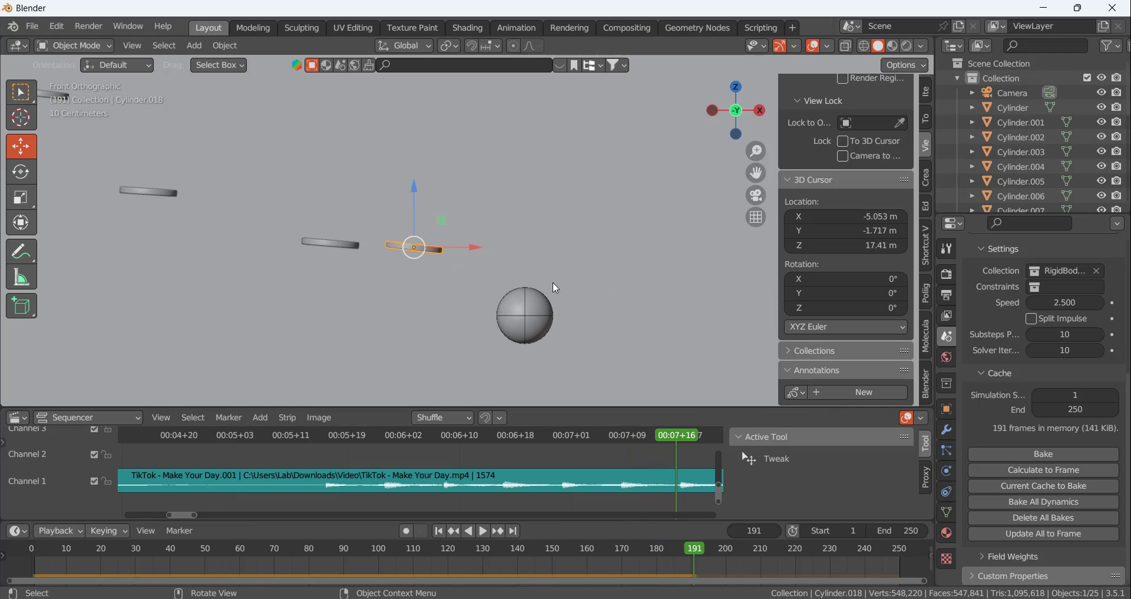
left_click_drag(654, 435, 678, 441)
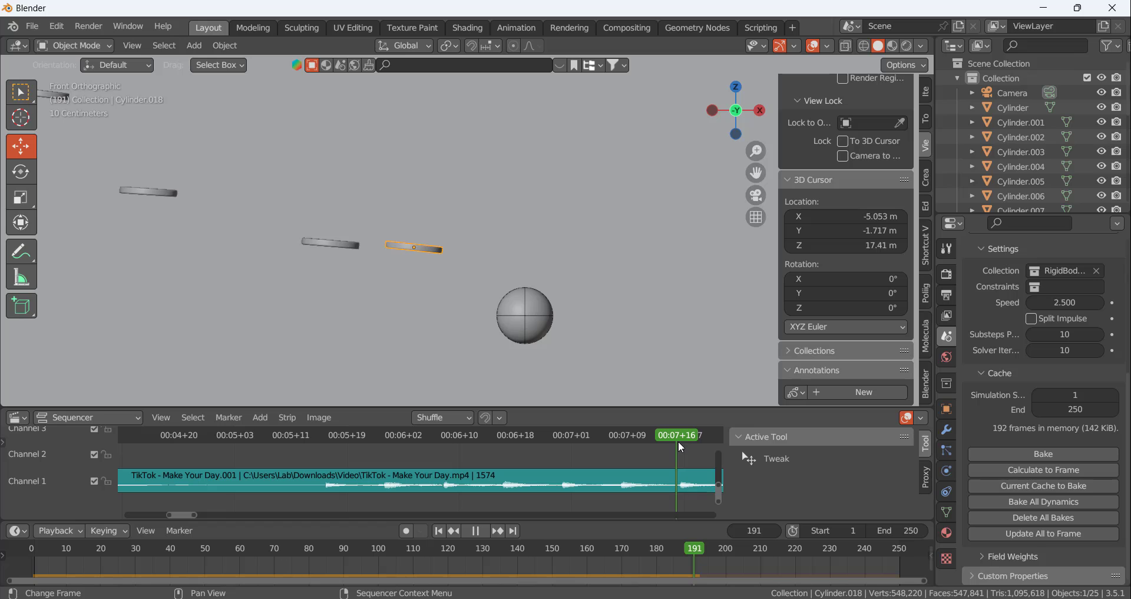
Duplicate the last disc and place the copy directly beneath the ball at frame 191
key("shift+d")
left_click(662, 406)
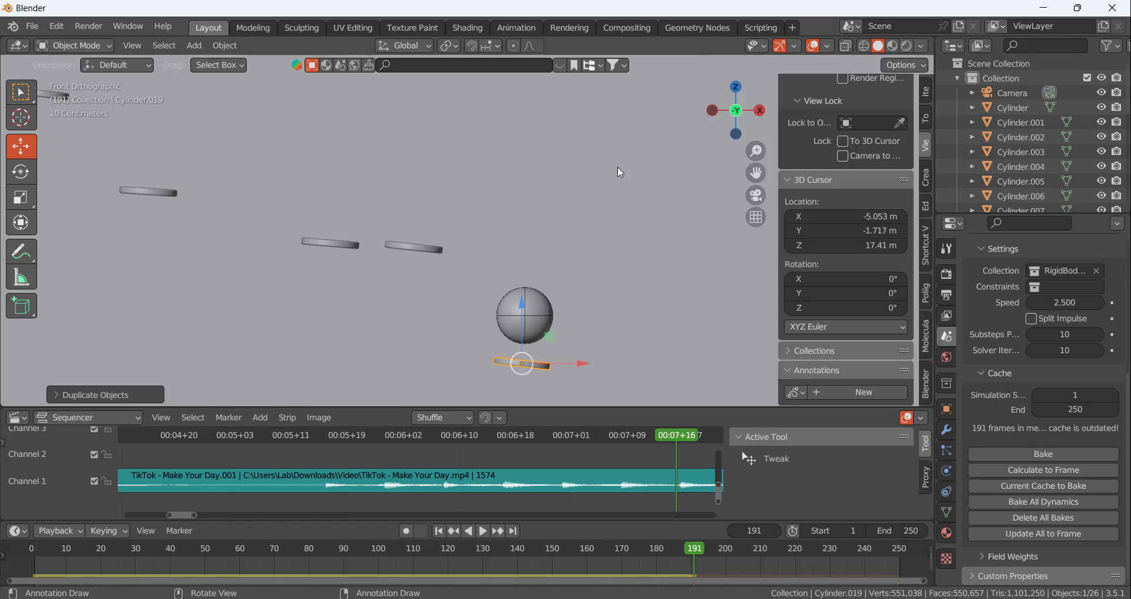
scroll(550, 436, "up", 2)
scroll(538, 376, "up", 6)
Rotate the frame 191 disc to a slight downward slope towards positive X and raise it against the ball's underside
key("r")
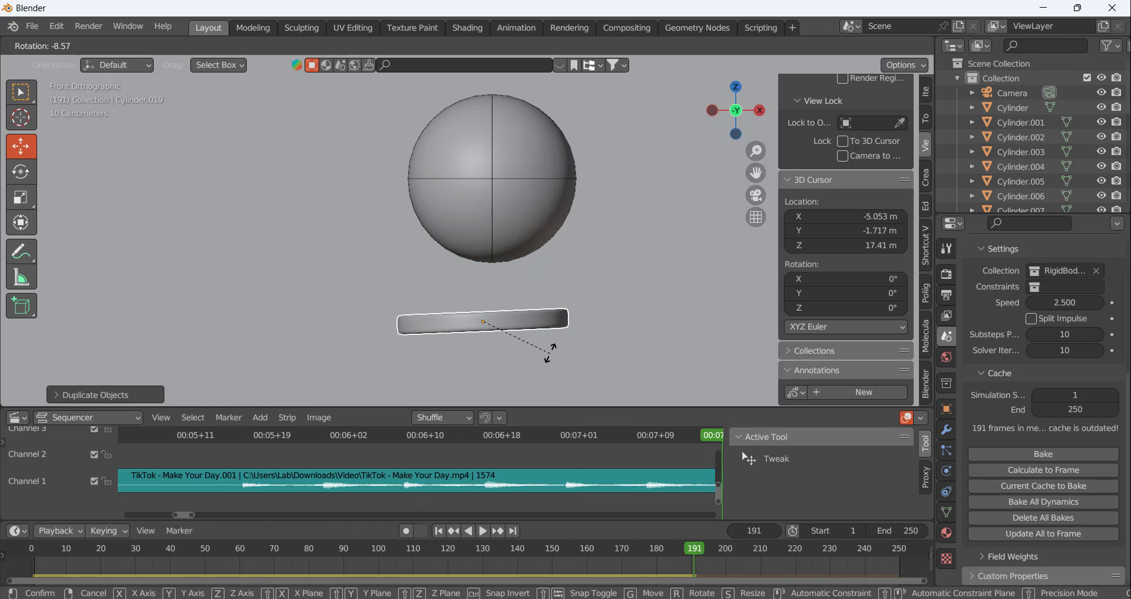
left_click(548, 356)
key("g")
left_click(609, 301)
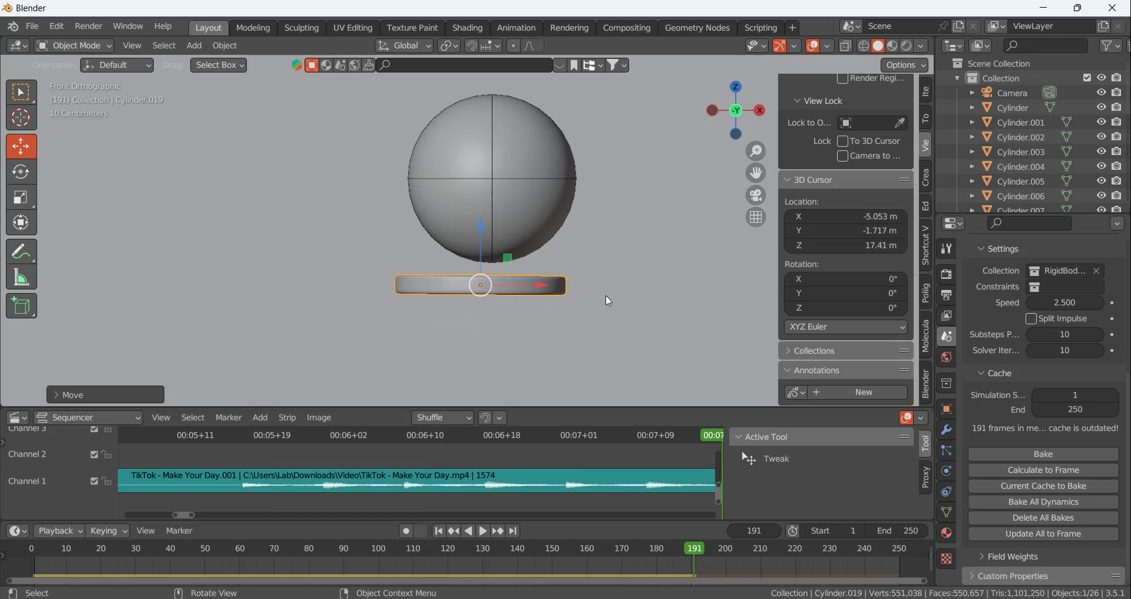
key("r")
left_click(525, 310)
key("g")
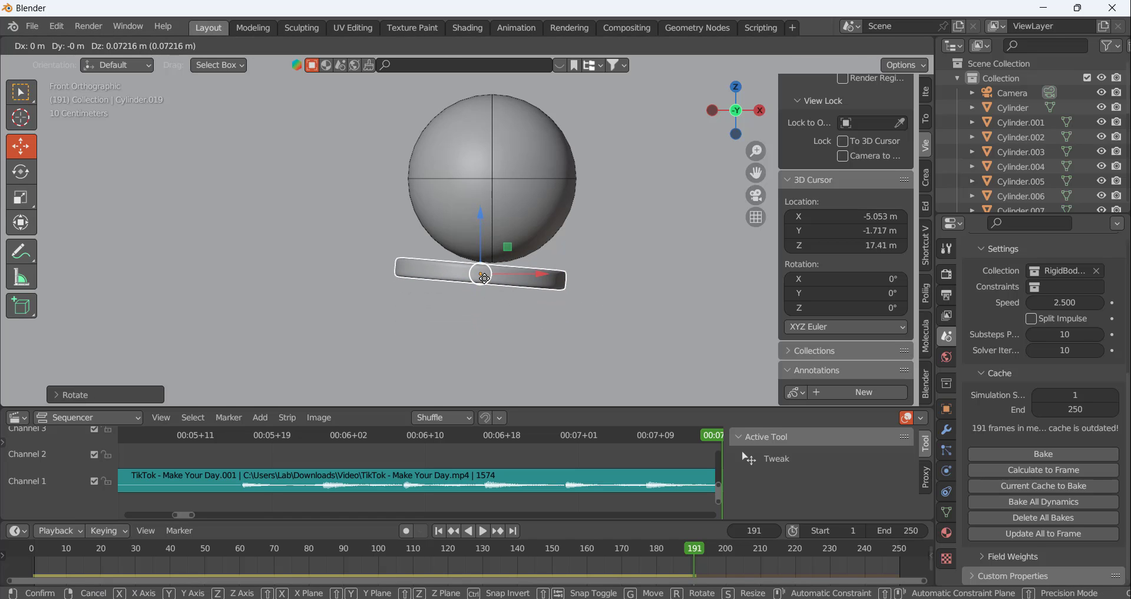
left_click(488, 283)
Advance to the next beat at frame 200 and calculate the simulation to that frame
scroll(591, 516, "down", 2)
scroll(593, 502, "down", 5)
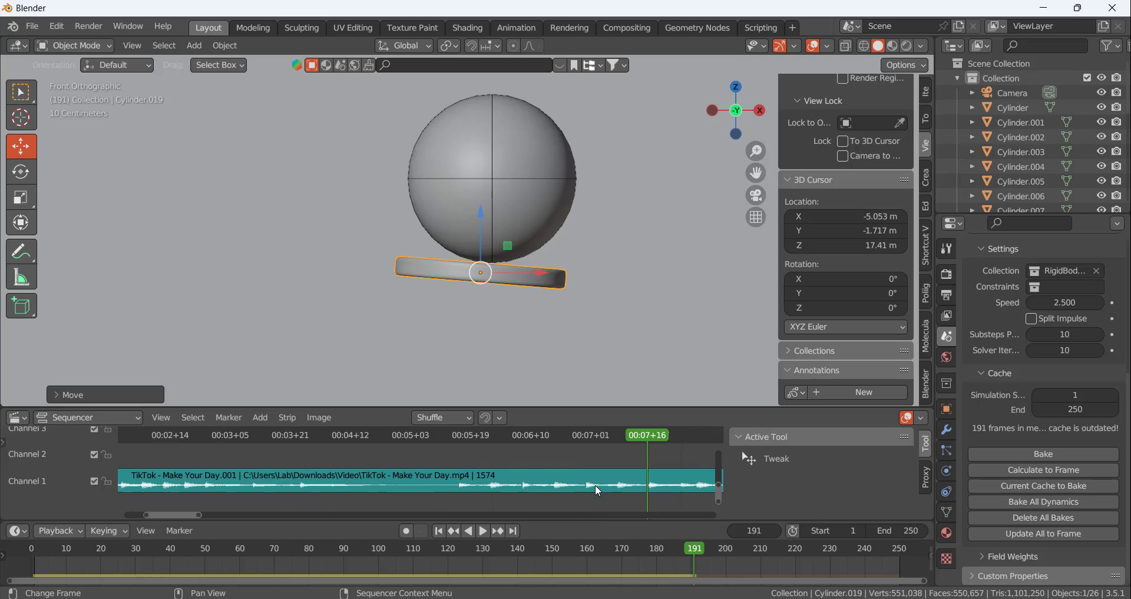
middle_click_drag(658, 477, 496, 465)
left_click_drag(496, 433, 518, 433)
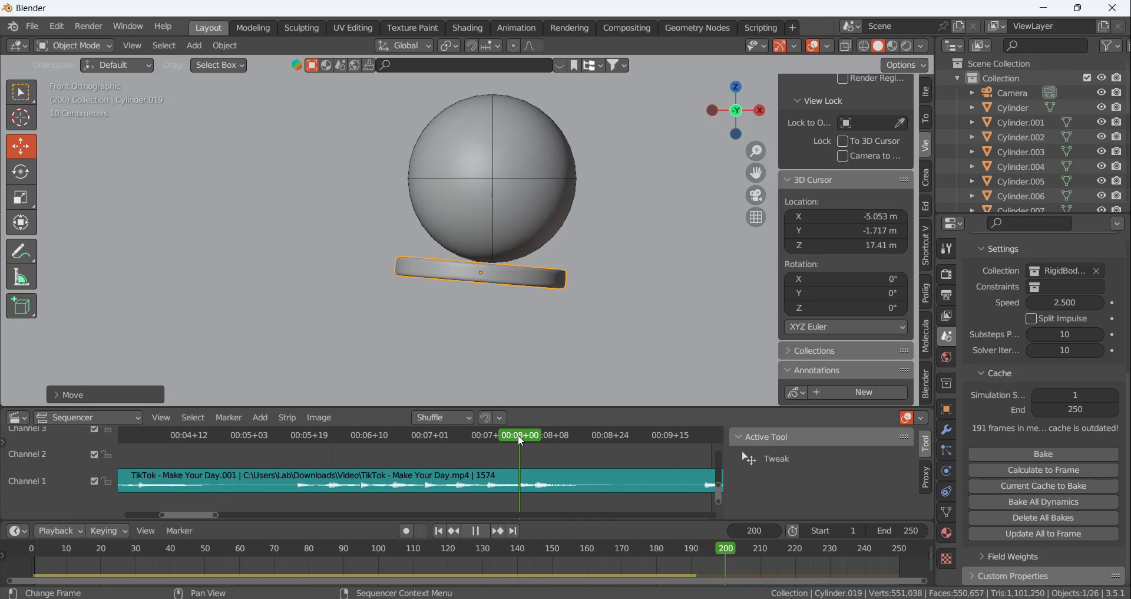
left_click(1030, 471)
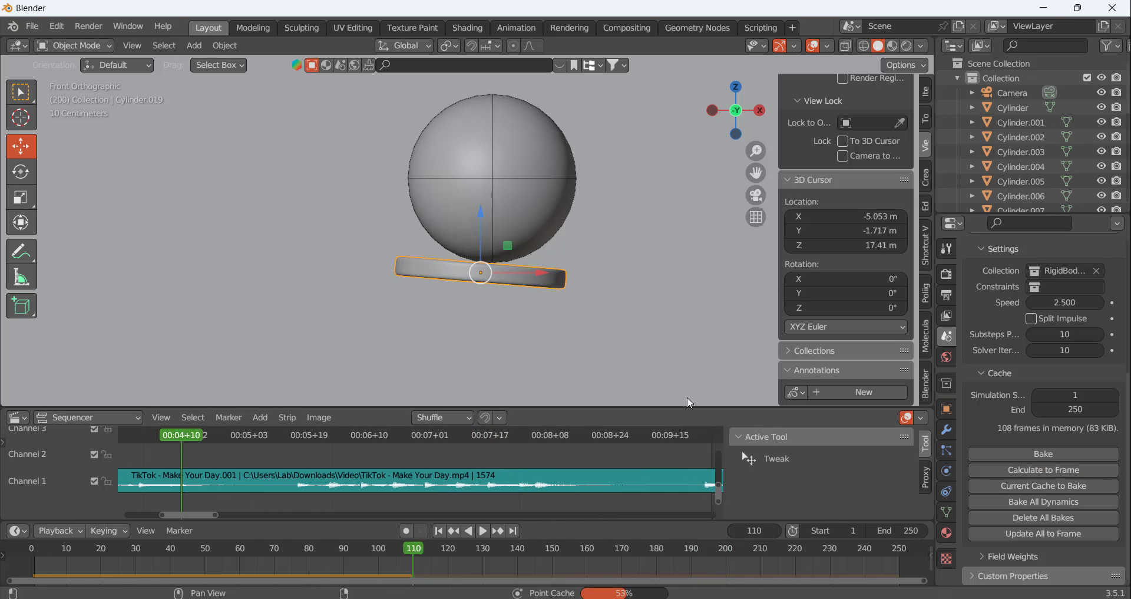
scroll(513, 286, "down", 7)
scroll(681, 335, "up", 4)
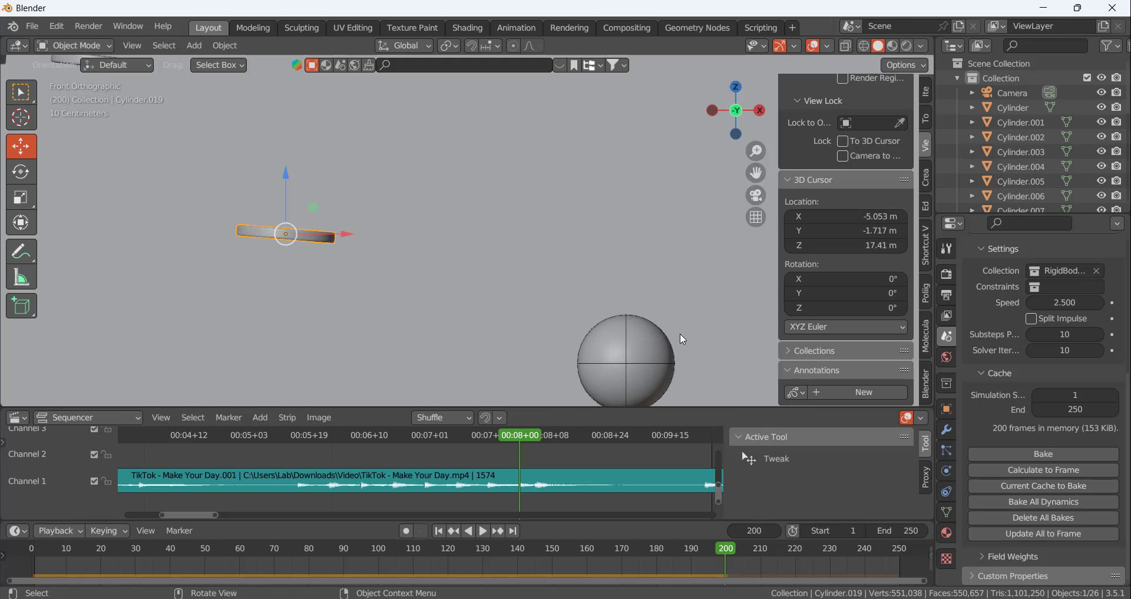
scroll(682, 318, "down", 5)
scroll(693, 341, "up", 3)
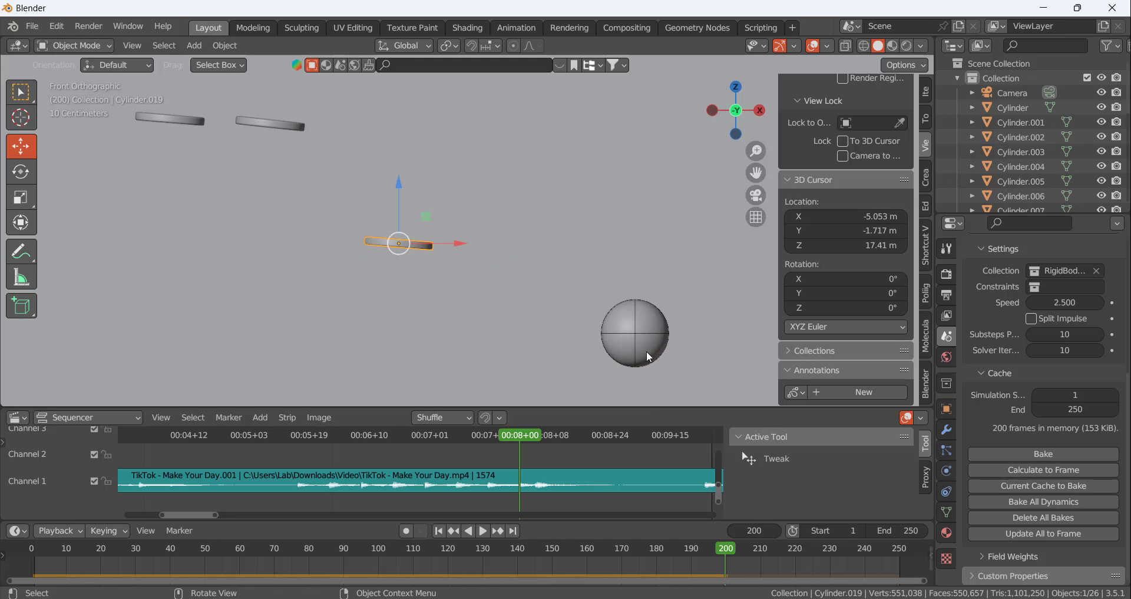
scroll(667, 302, "down", 6)
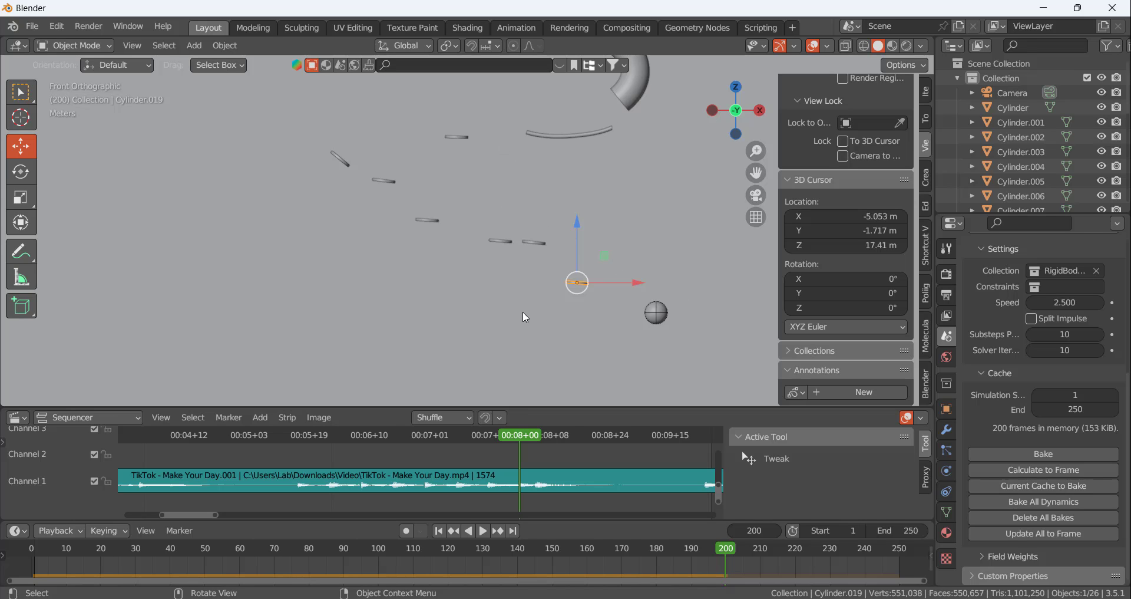
Examine the music strip's waveform beyond frame 200 for the upcoming beats
scroll(490, 468, "down", 6)
scroll(492, 469, "up", 3)
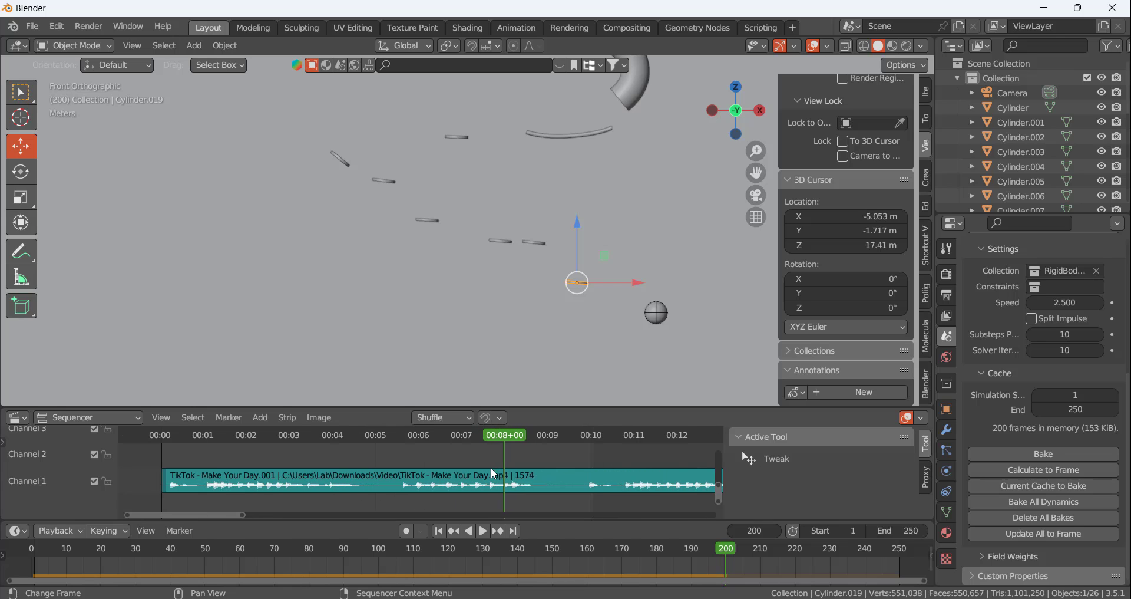
scroll(580, 466, "down", 4)
middle_click_drag(577, 462, 425, 472)
scroll(426, 479, "down", 4)
scroll(656, 484, "down", 1)
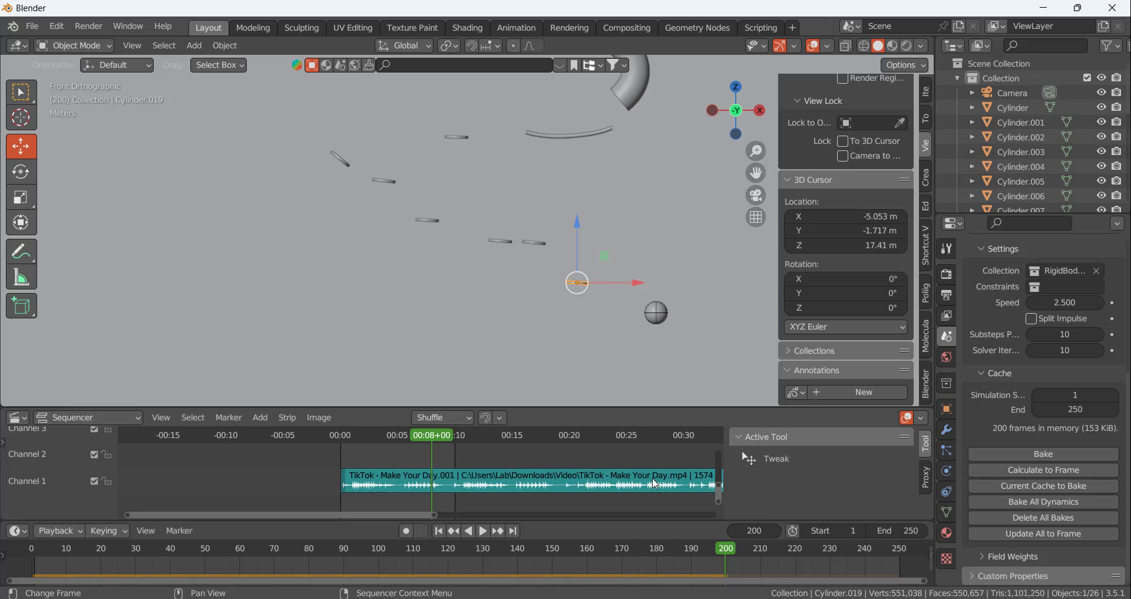
scroll(464, 478, "up", 7)
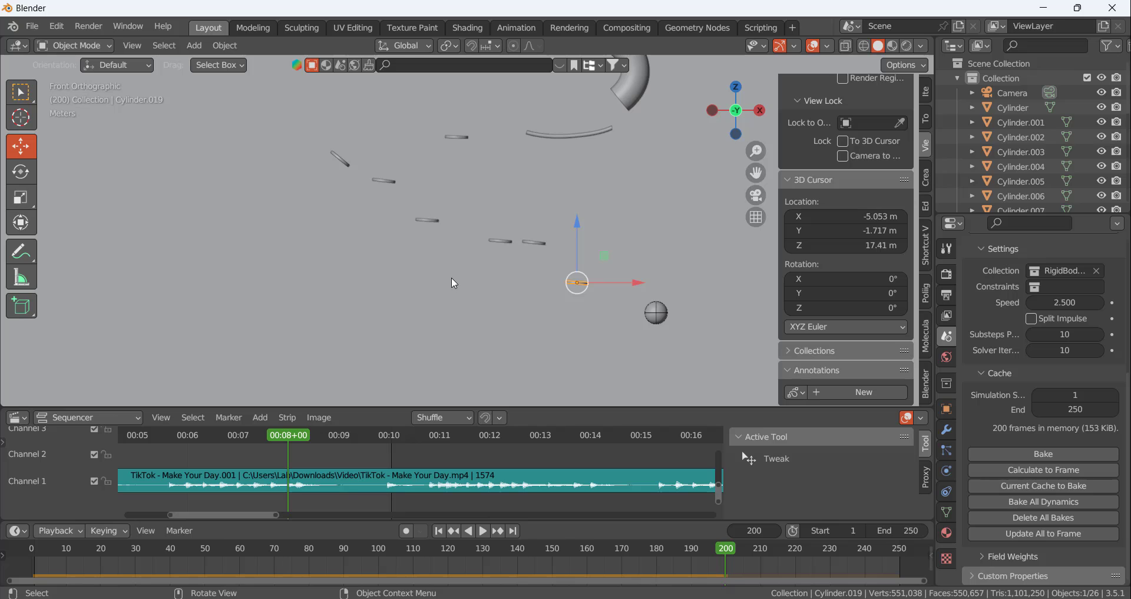
scroll(351, 486, "up", 2)
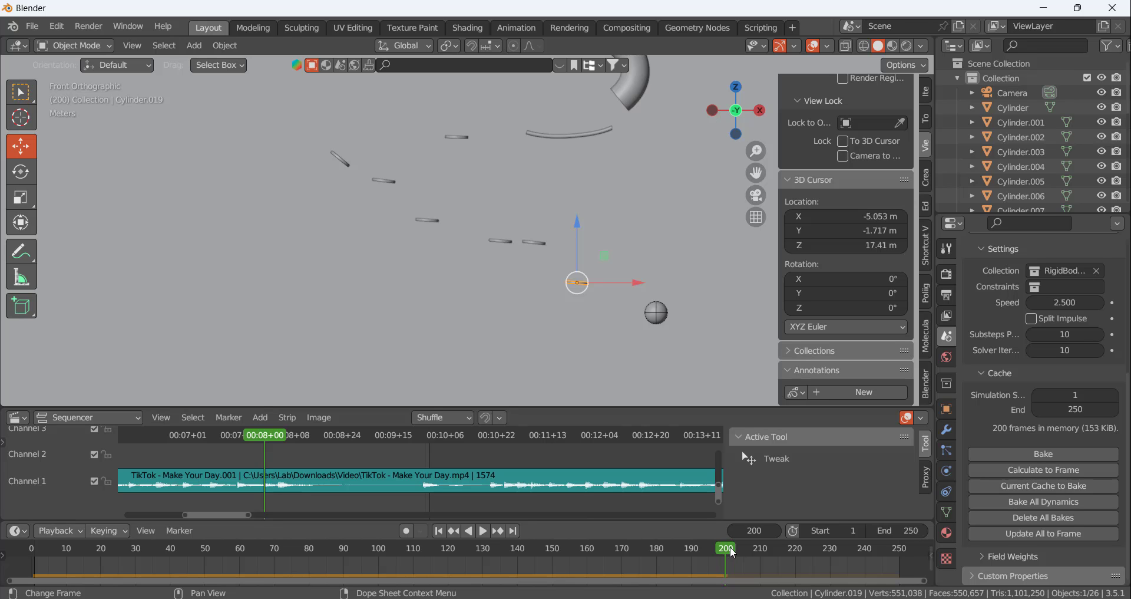
scroll(327, 476, "up", 3)
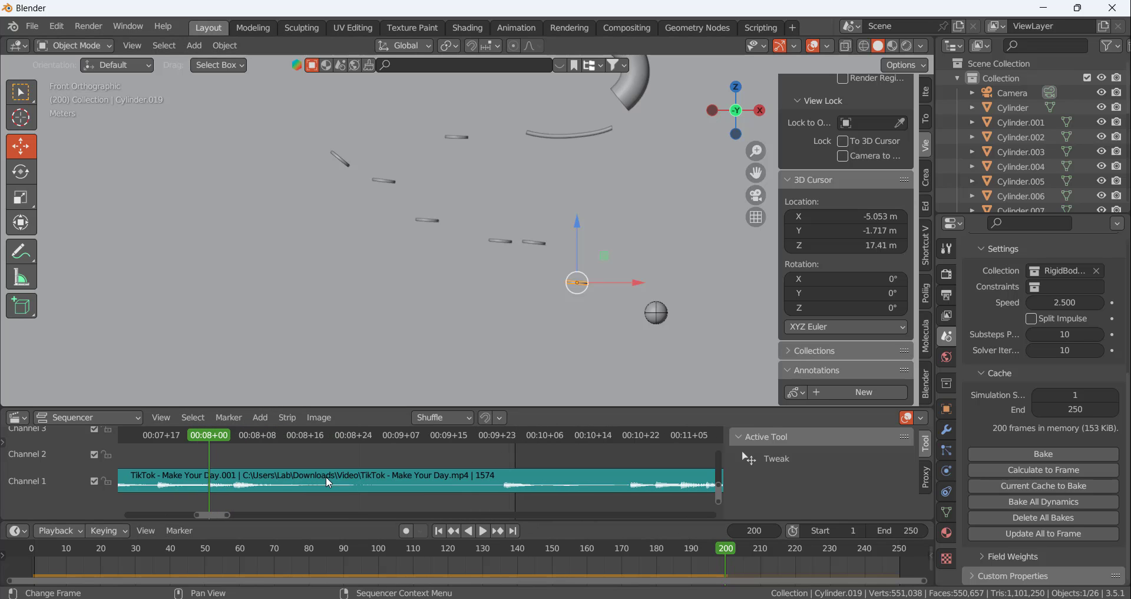
scroll(646, 332, "up", 2)
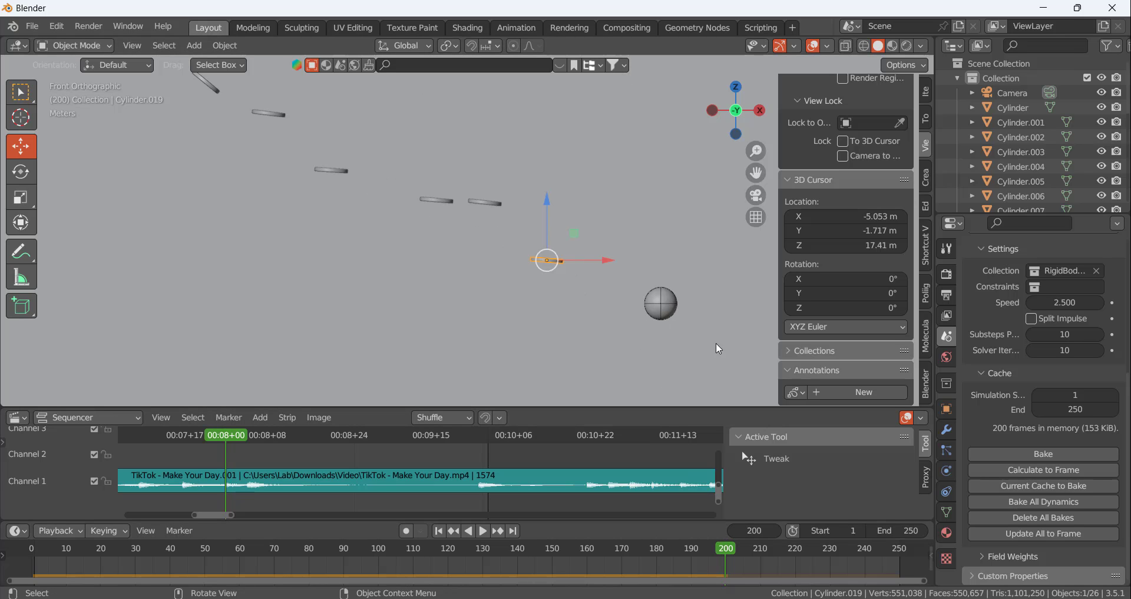
Duplicate the last disc and fit the copy against the ball's underside at frame 200
key("shift+d")
left_click(829, 407)
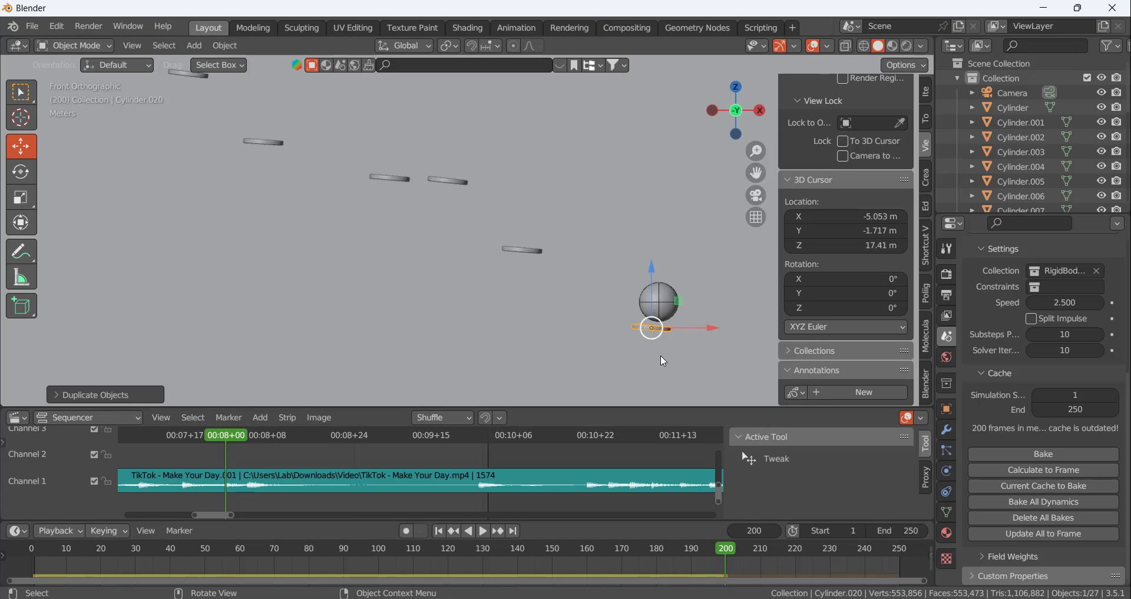
scroll(661, 353, "up", 7)
key("g")
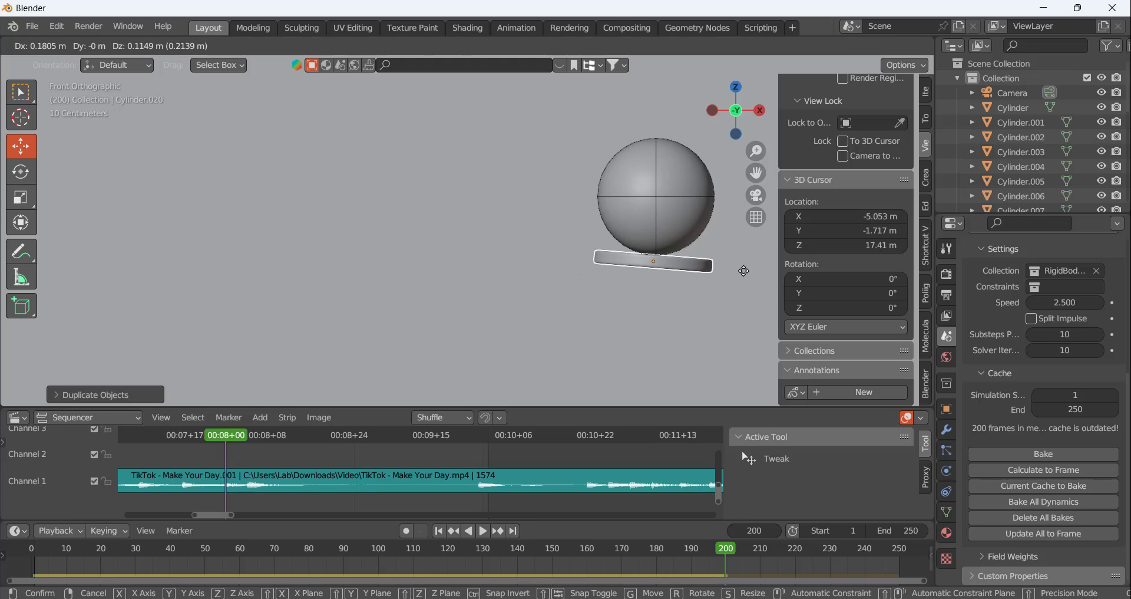
left_click(743, 270)
Calculate the simulation to frame 204 to check the ball's path after the frame 200 disc
scroll(325, 452, "down", 4)
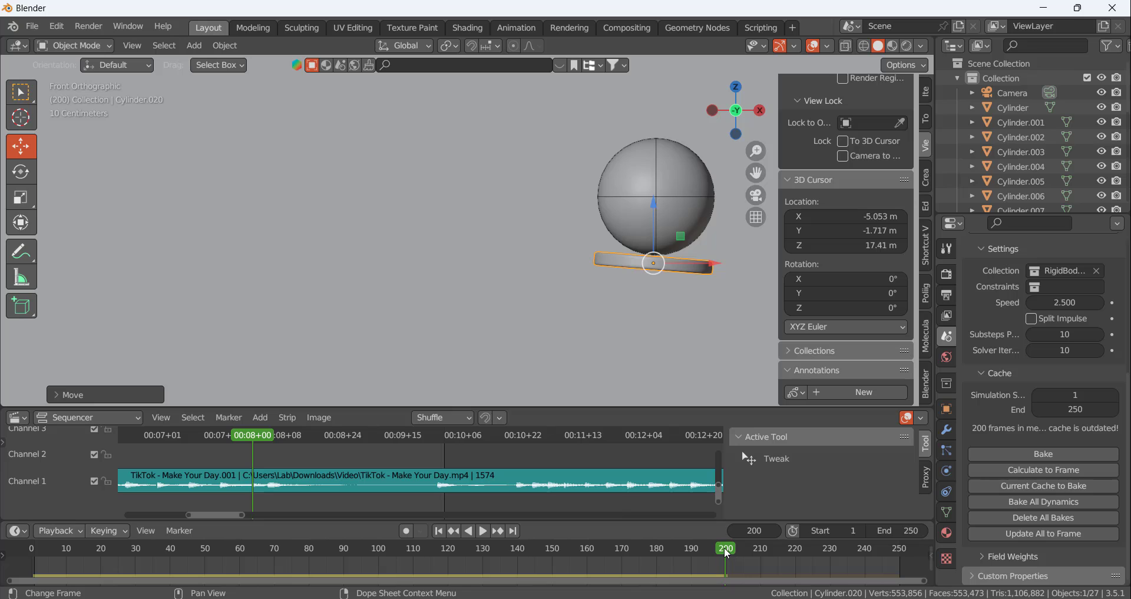
left_click_drag(726, 547, 740, 548)
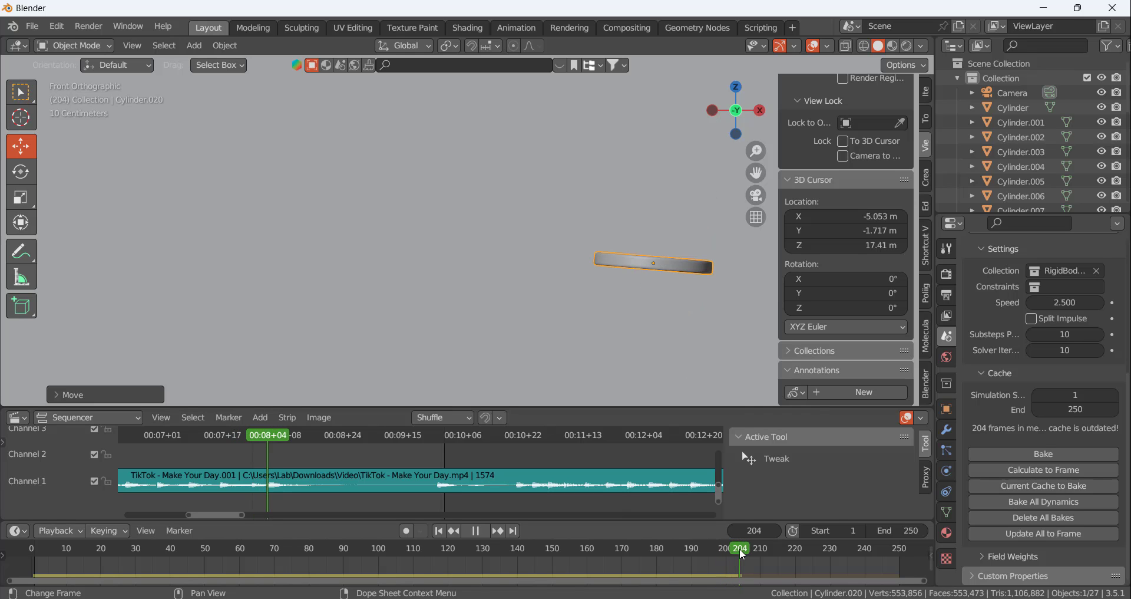
left_click(1086, 476)
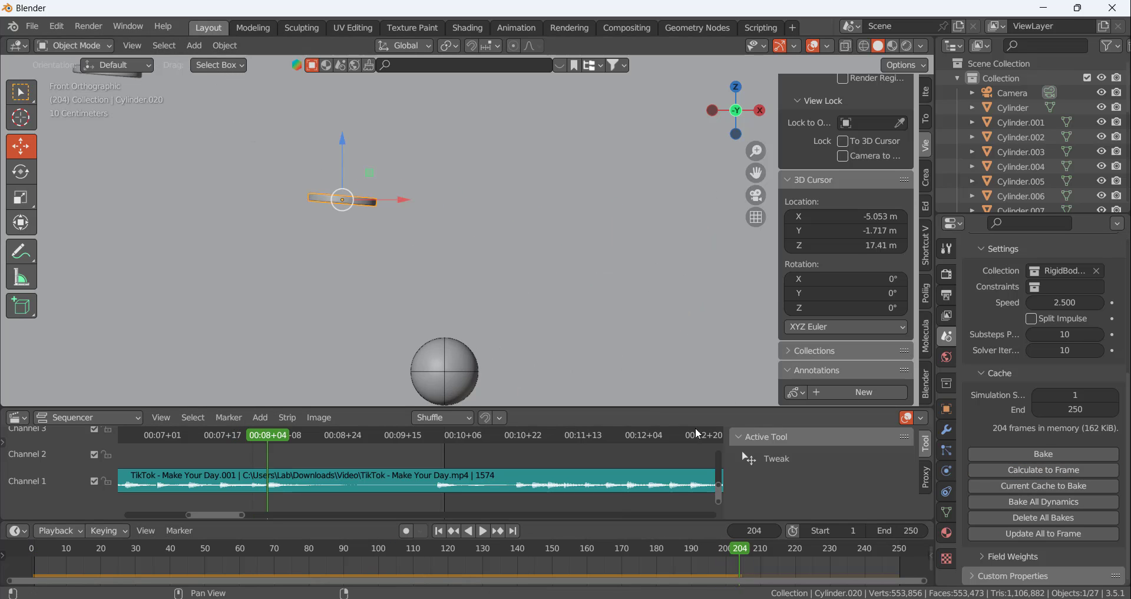
scroll(631, 327, "down", 3)
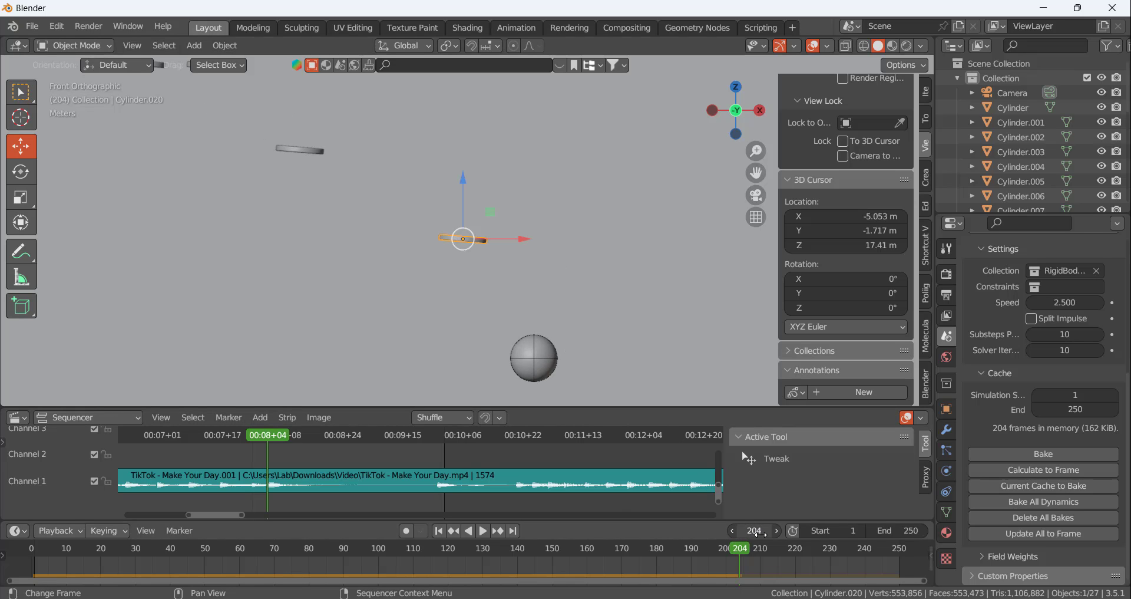
Return to frame 200 and adjust the newest disc's position beneath the ball from an angled perspective view
mouse_move(741, 553)
left_mouse_down()
mouse_move(689, 553)
mouse_move(736, 558)
left_mouse_up()
middle_click_drag(466, 273, 399, 299)
left_click_drag(498, 232, 323, 266)
middle_click_drag(335, 235, 443, 214)
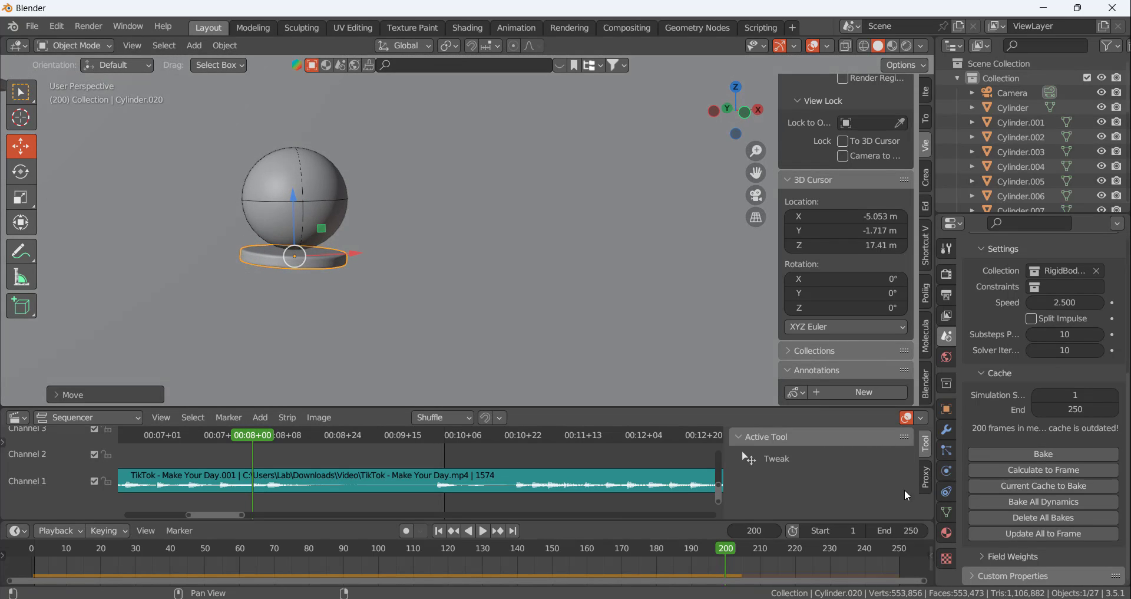
Calculate the simulation to frame 204 and advance to frame 207 to locate the ball after the last disc
key("space")
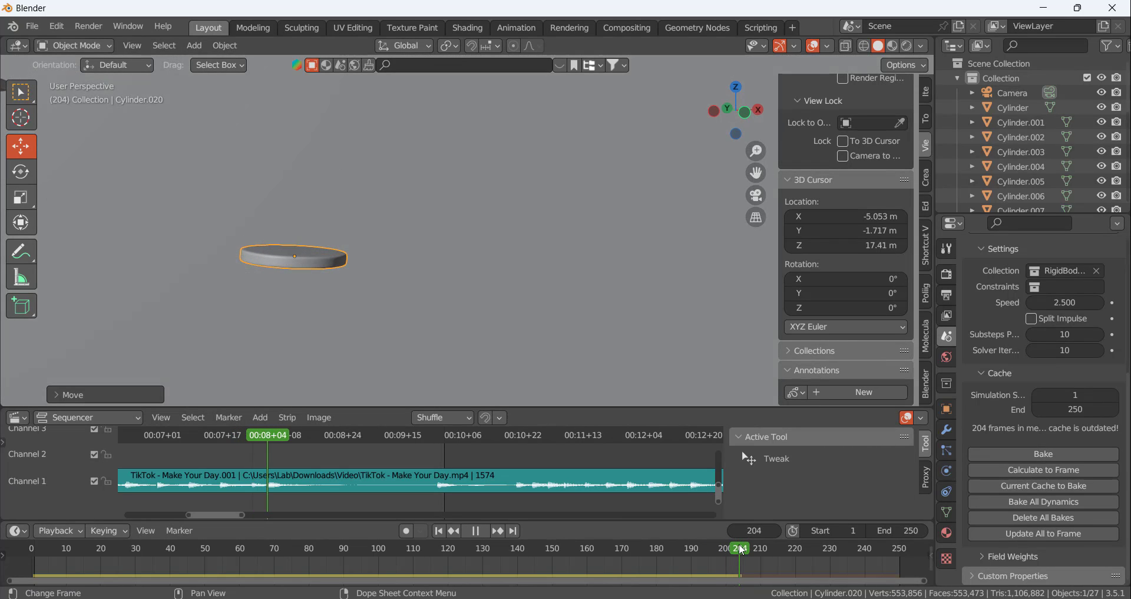
left_click(1077, 472)
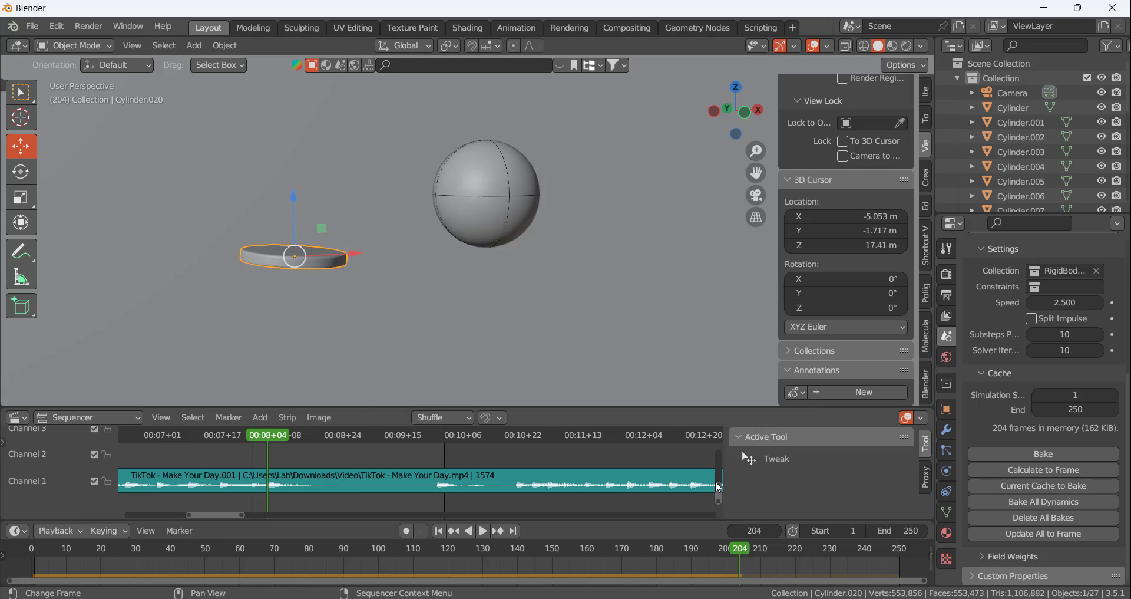
mouse_move(743, 554)
left_mouse_down()
mouse_move(645, 555)
mouse_move(751, 549)
left_mouse_up()
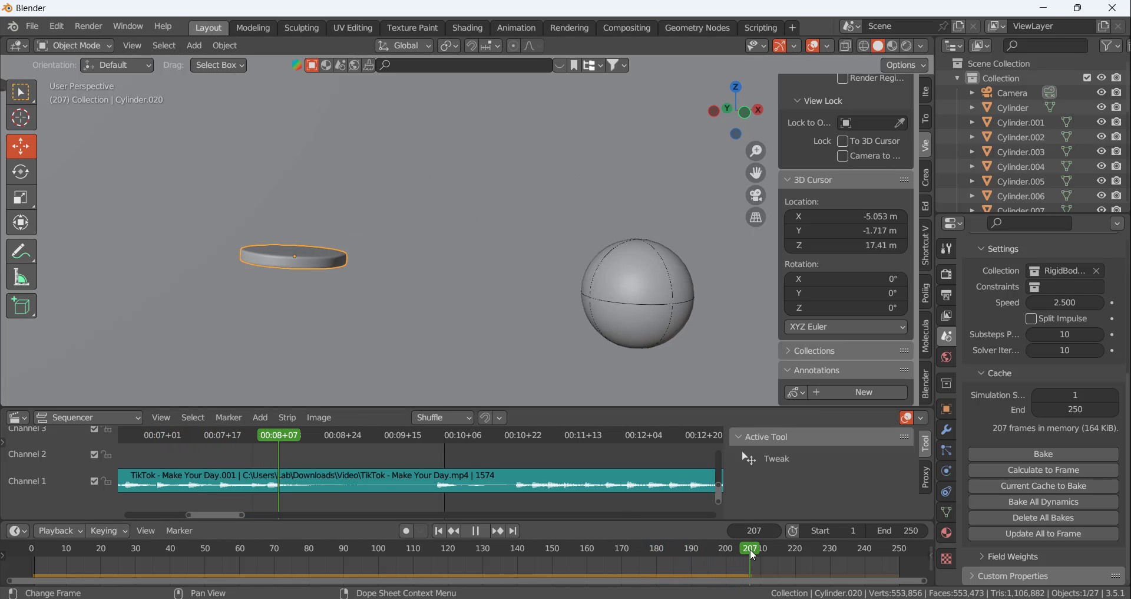
scroll(384, 244, "down", 9)
scroll(417, 260, "up", 6)
scroll(500, 231, "down", 4)
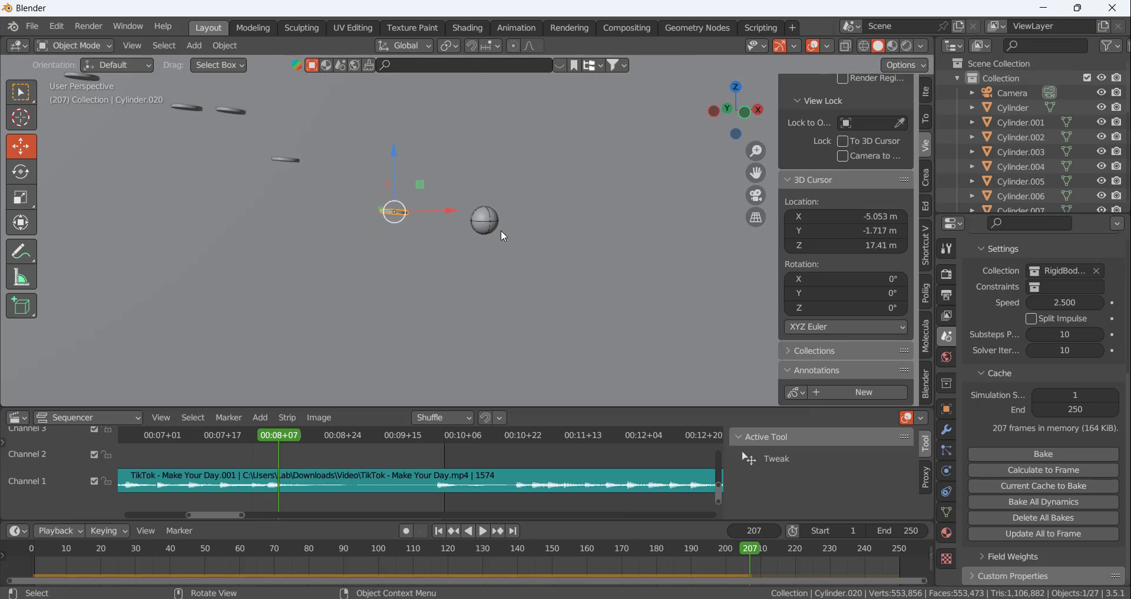
Select the ball at frame 207 and snap the 3D cursor to its centre
mouse_move(500, 232)
middle_mouse_down()
mouse_move(472, 285)
mouse_move(505, 277)
mouse_move(498, 247)
middle_mouse_up()
left_click(497, 242)
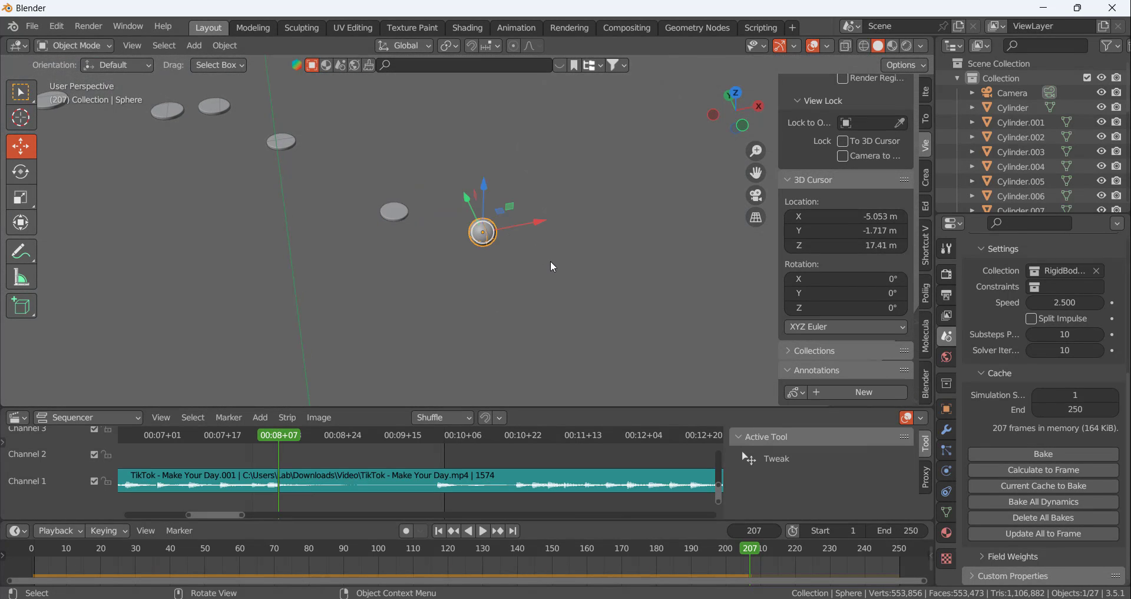
key("shift+s")
left_click(536, 352)
Add a plane at the 3D cursor and lower it along Z to the ball's underside
scroll(486, 256, "up", 7)
key("shift+a")
mouse_move(511, 236)
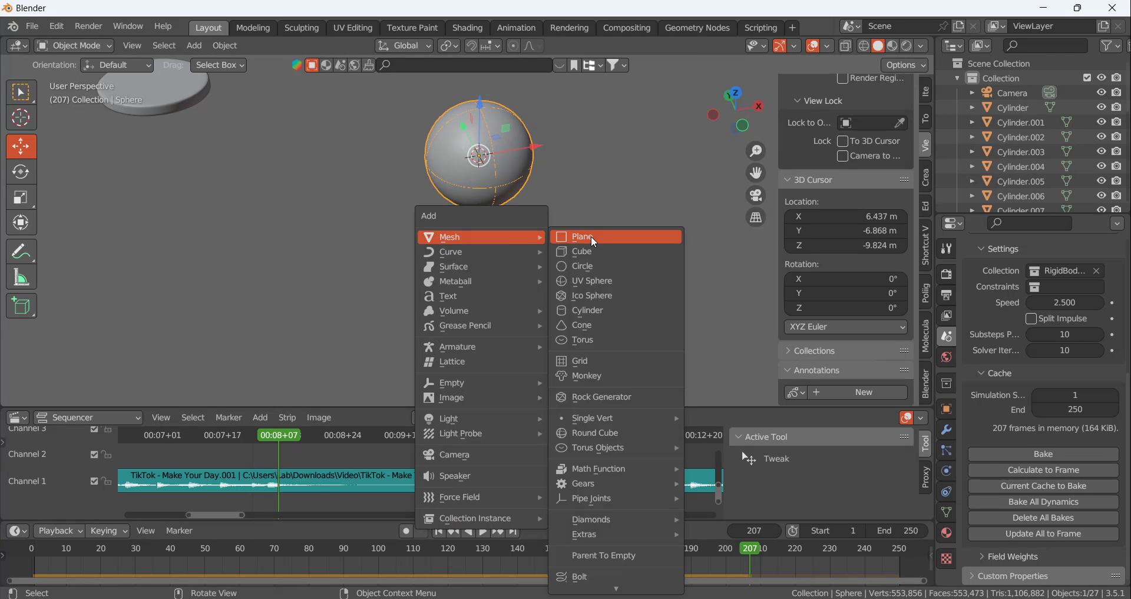
left_click(592, 235)
middle_click_drag(605, 217, 532, 152)
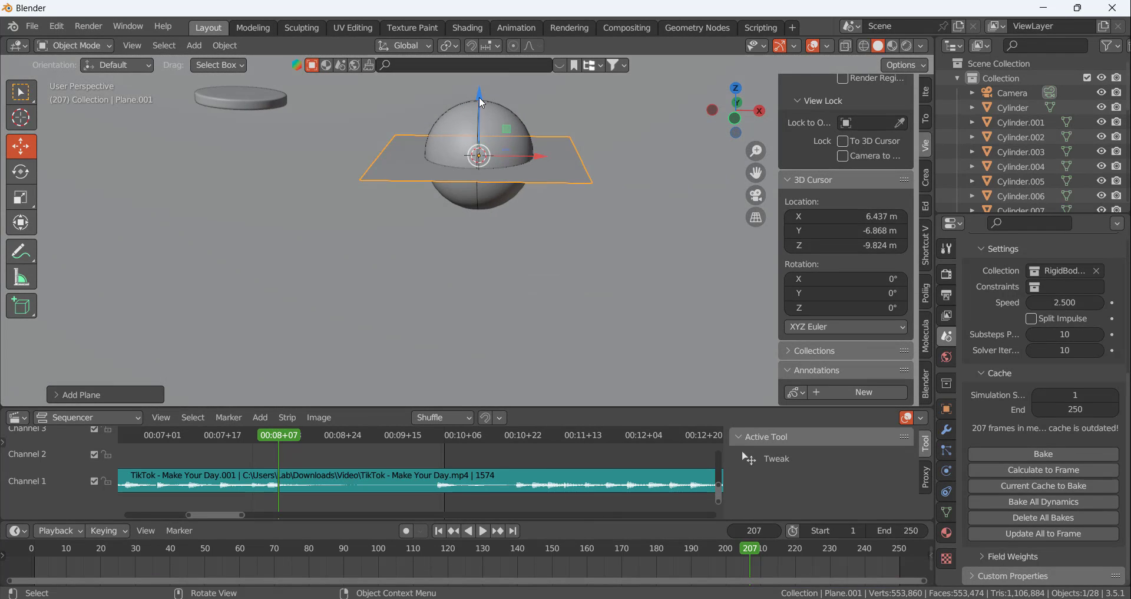
key("g")
key("z")
left_click(508, 223)
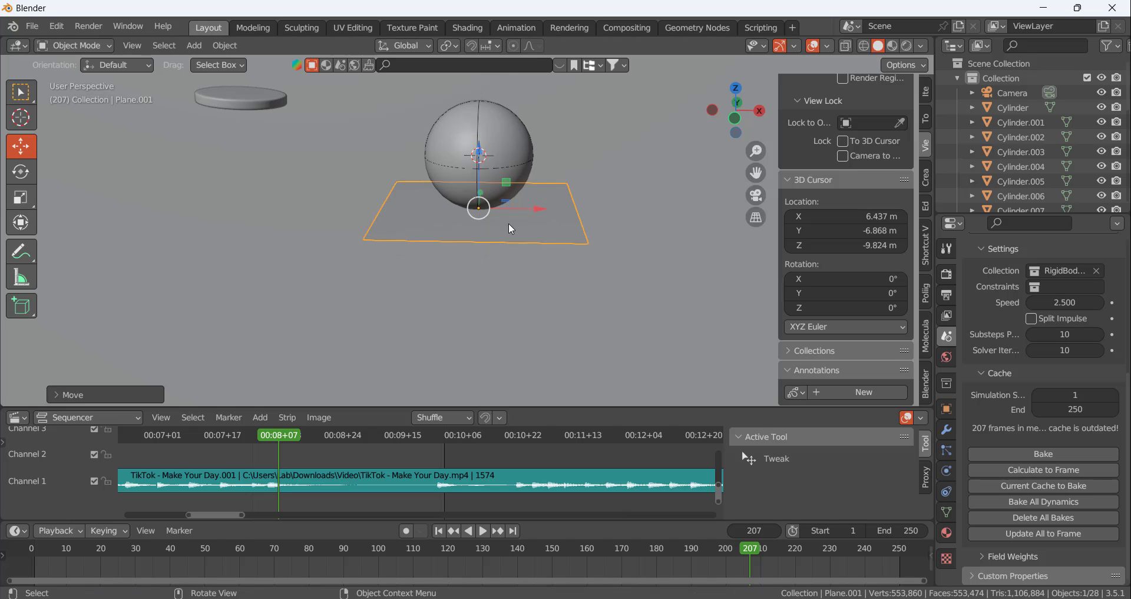
Enlarge the plane uniformly, and stretch it along X and Y into a wide floor beneath the ball
middle_click_drag(508, 223, 505, 208)
key("s")
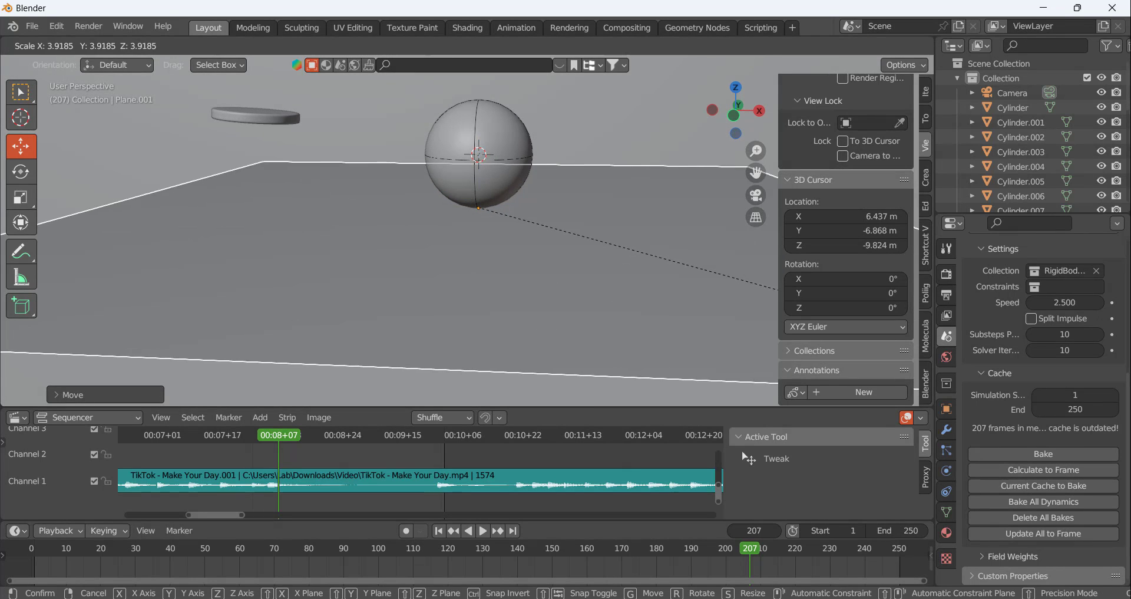
left_click(689, 263)
scroll(689, 259, "down", 5)
middle_click_drag(565, 228, 539, 238)
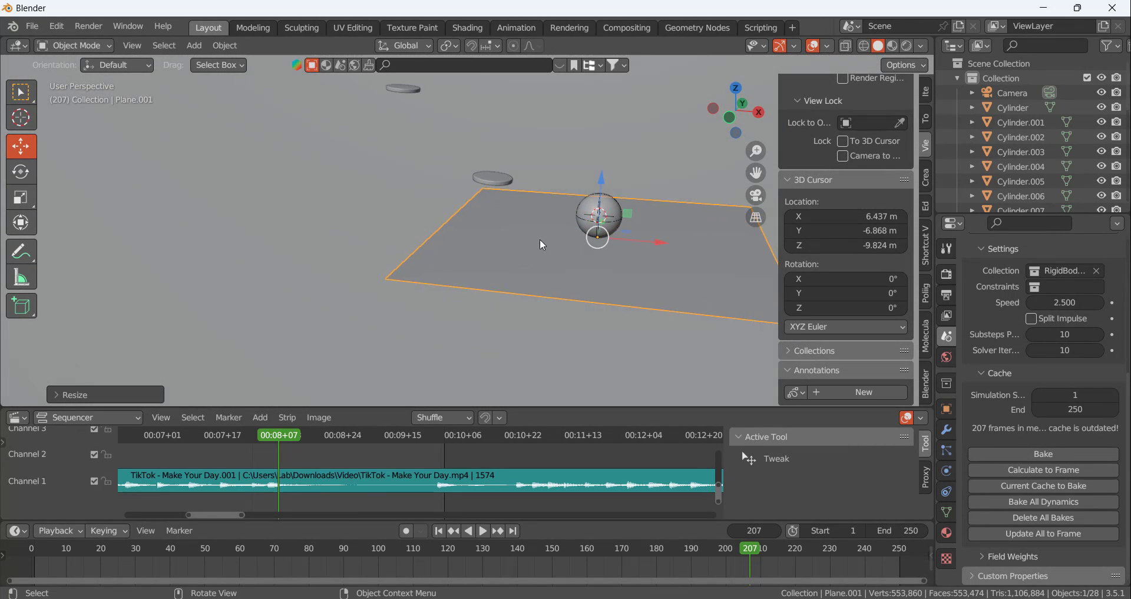
scroll(527, 246, "down", 3)
key("s")
key("x")
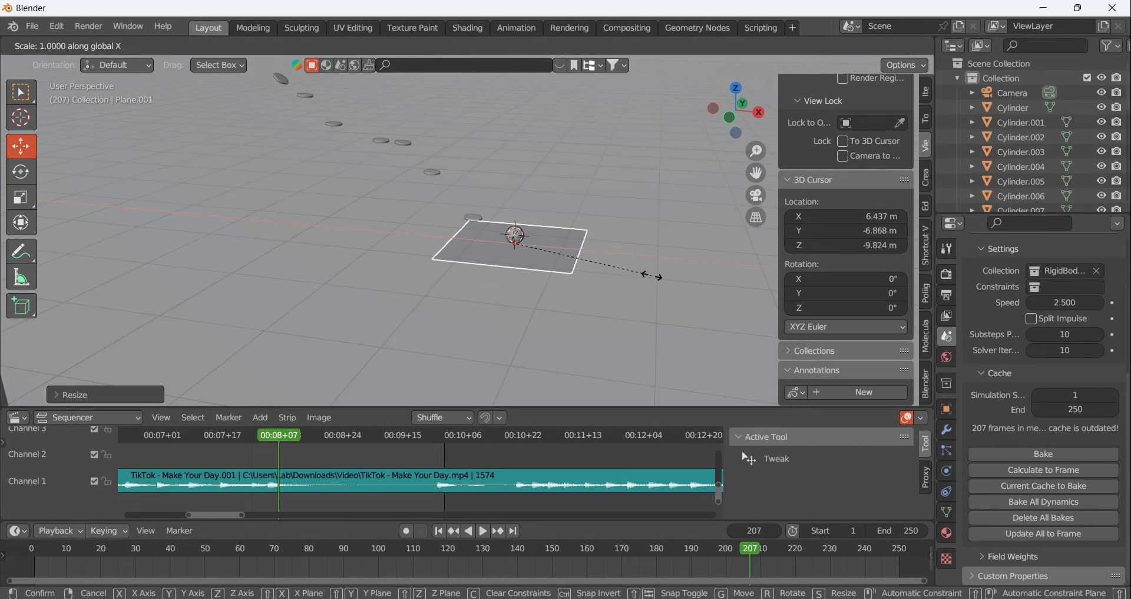
left_click(714, 315)
key("s")
key("y")
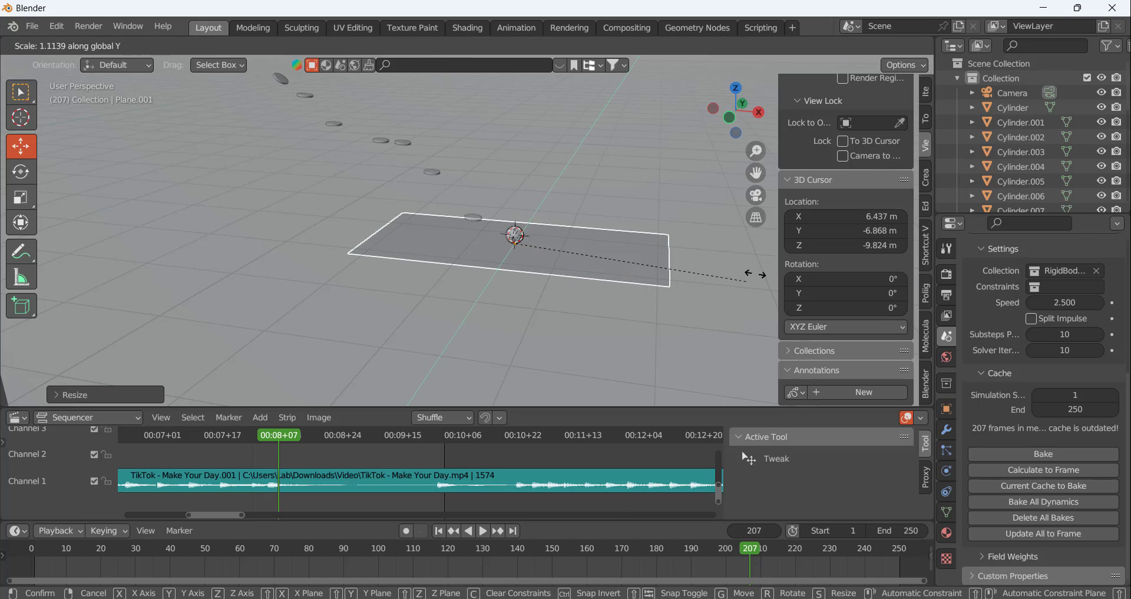
left_click(52, 82)
scroll(541, 228, "up", 4)
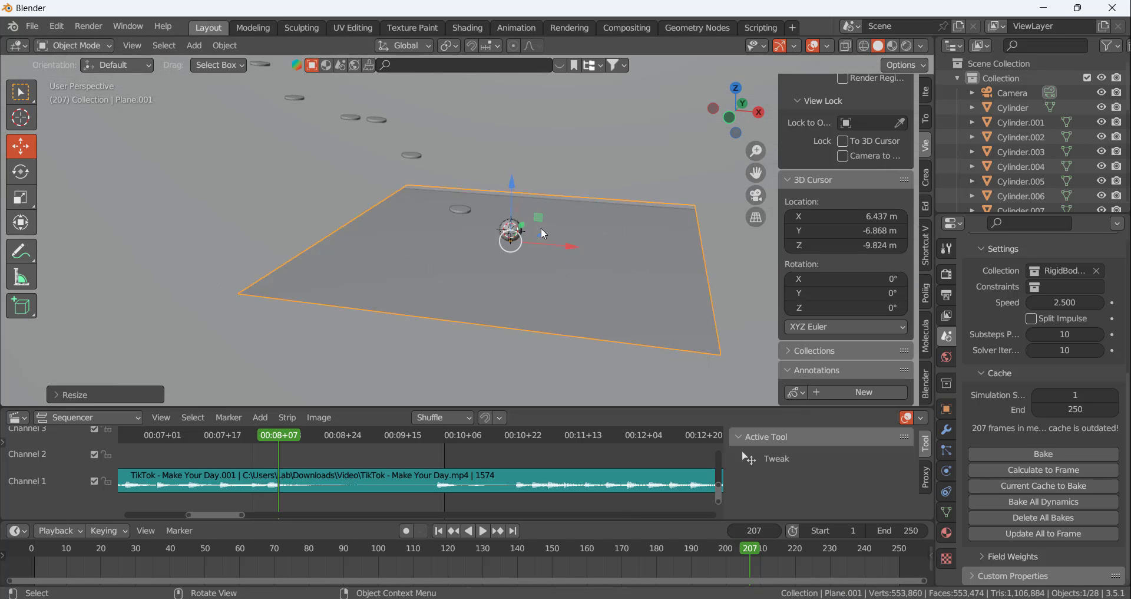
Apply the floor plane's transforms and set its origin to its geometry
middle_click_drag(428, 256, 495, 309)
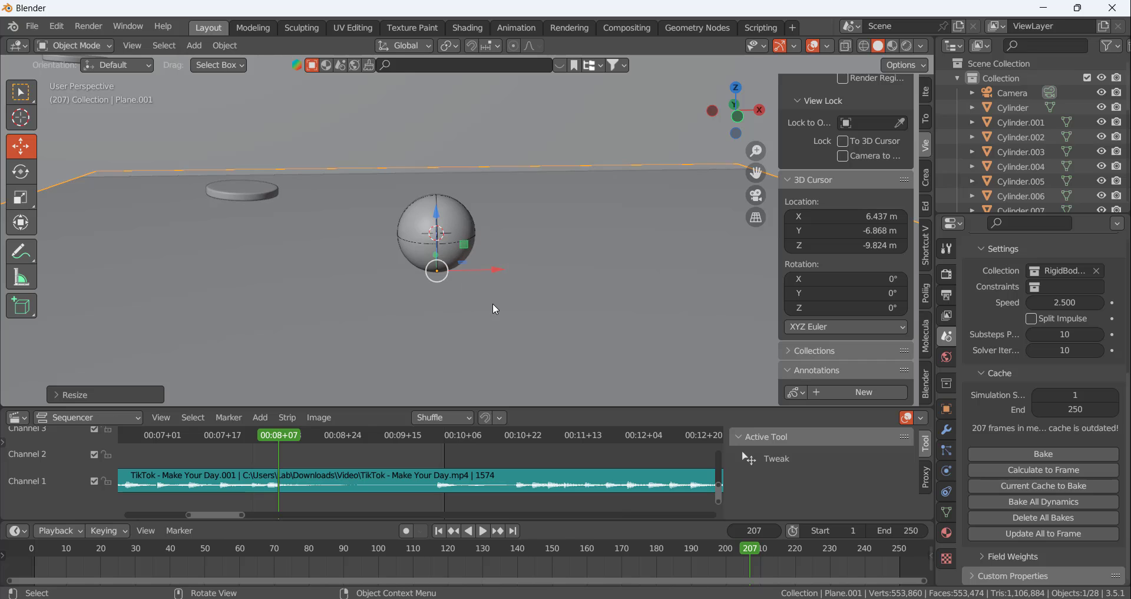
key("ctrl+a")
left_click(486, 313)
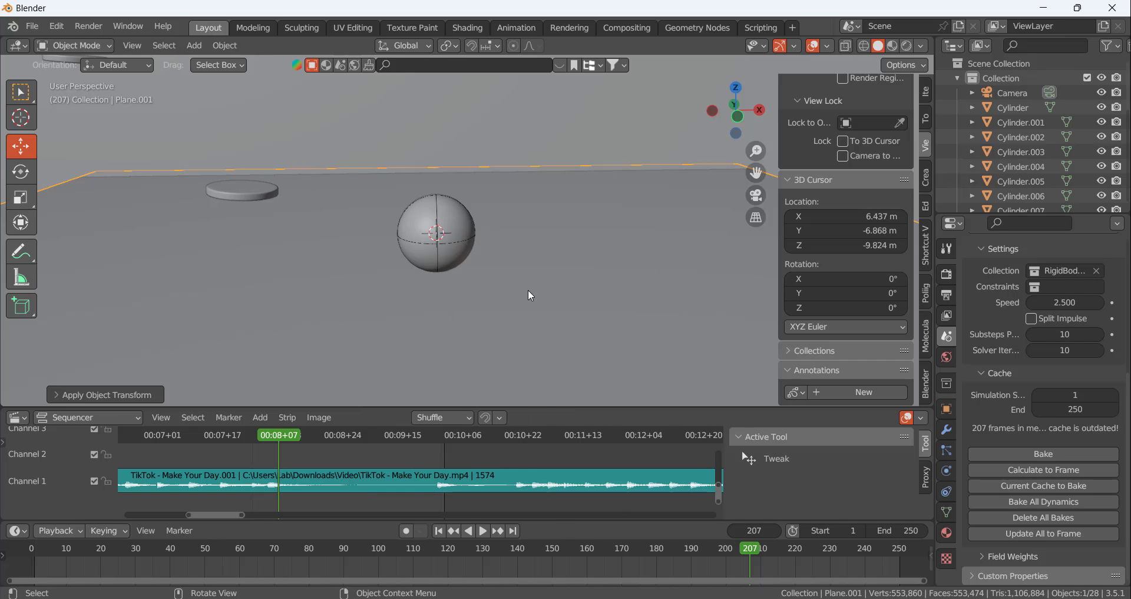
right_click(530, 288)
mouse_move(529, 346)
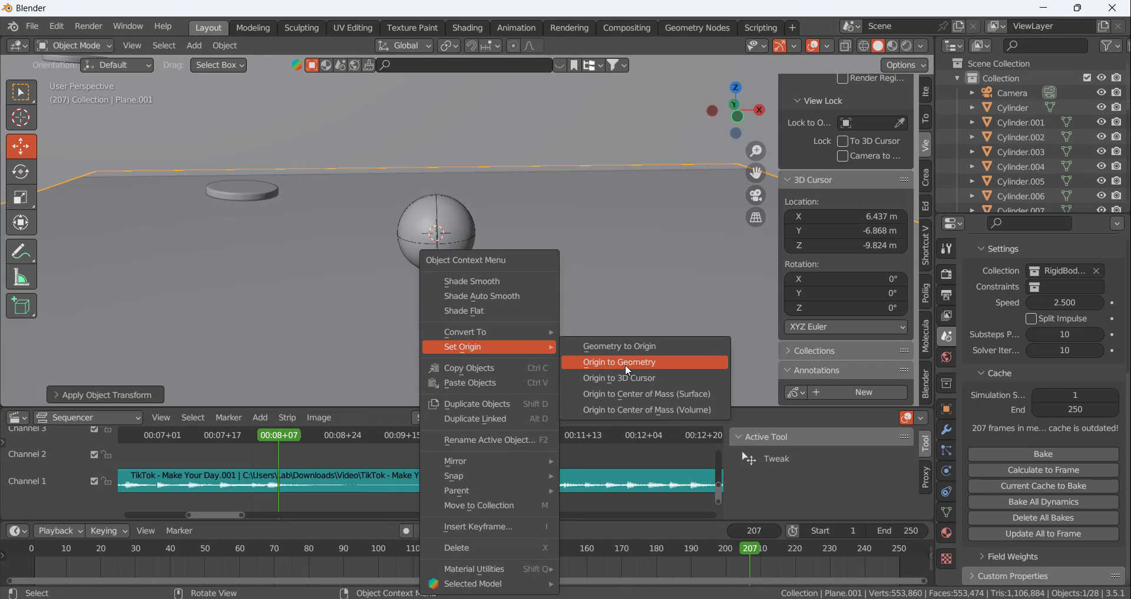
left_click(624, 362)
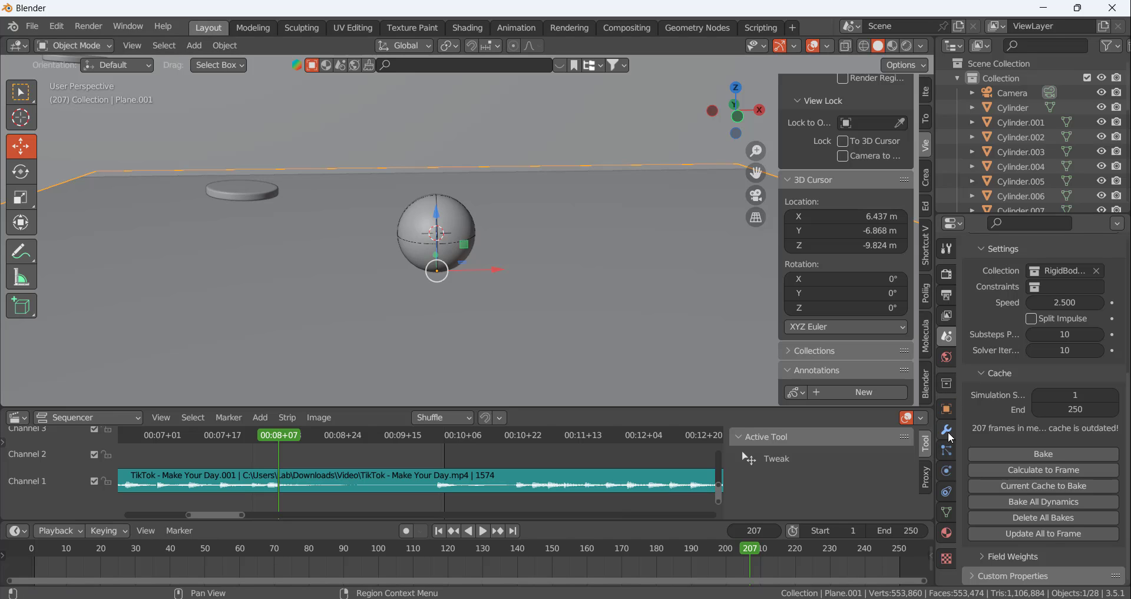
Make the floor plane a passive rigid body with a Mesh collision shape and Deform source
left_click(947, 472)
left_click(1021, 367)
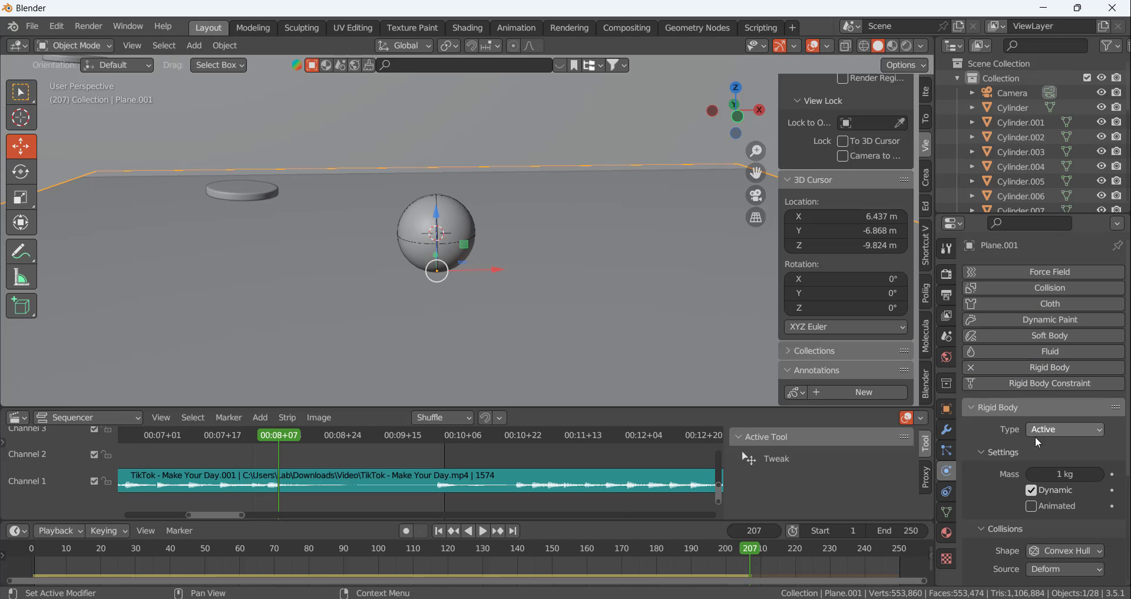
left_click(1038, 431)
left_click(1045, 464)
left_click(1064, 536)
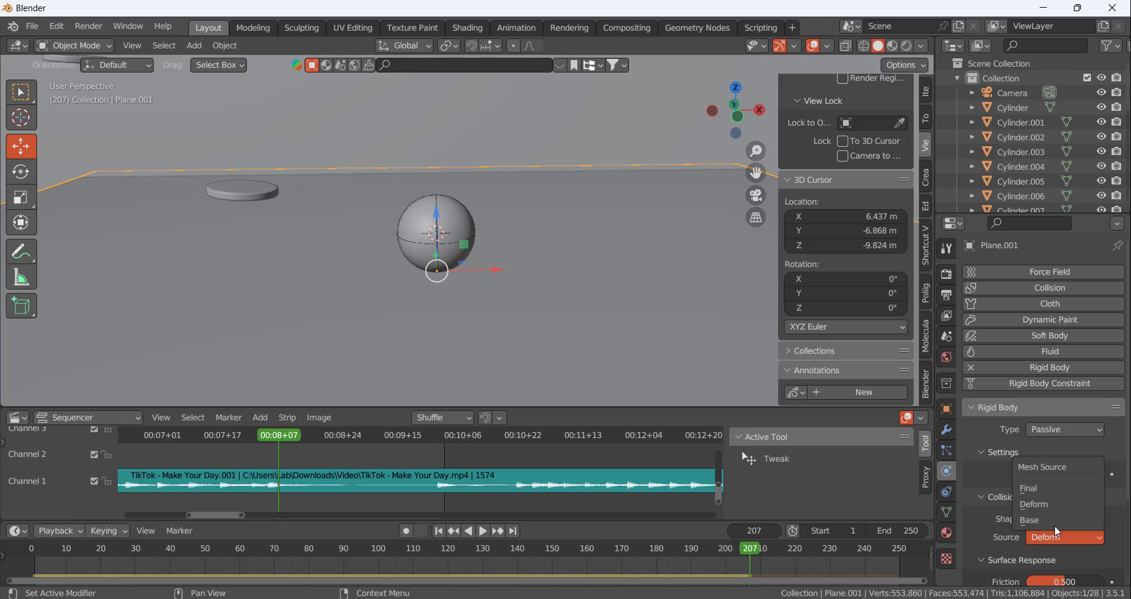
left_click(1040, 503)
left_click(1062, 517)
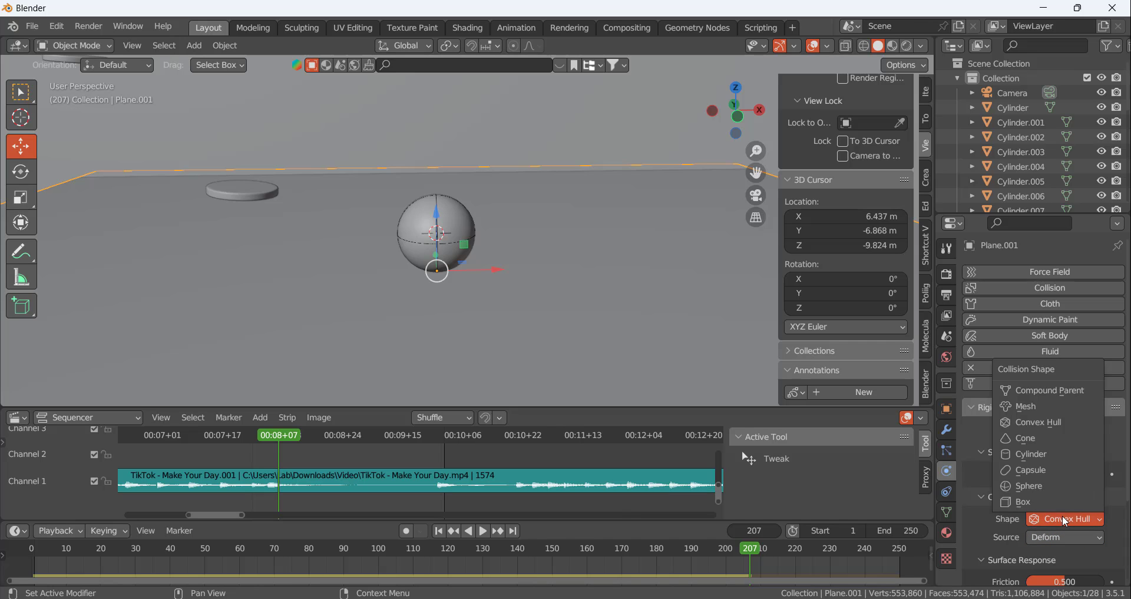
left_click(1025, 411)
Set the floor plane's friction to 0.366 and its bounciness to 0.664
scroll(494, 315, "down", 5)
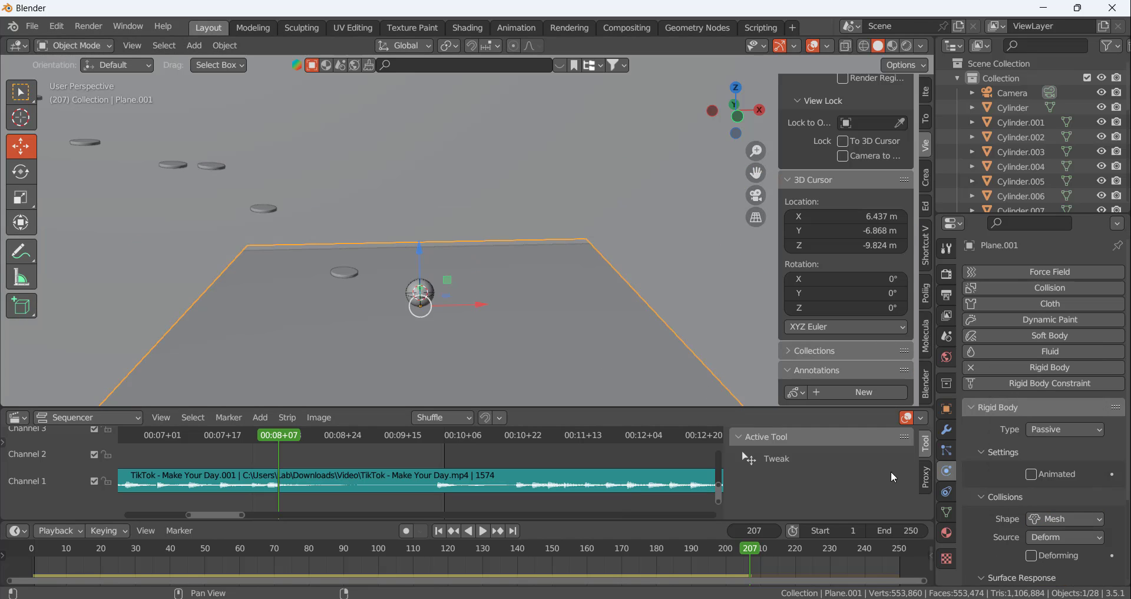
scroll(1043, 516, "down", 3)
scroll(1045, 515, "down", 2)
left_click_drag(1042, 509, 1067, 492)
scroll(512, 253, "down", 3)
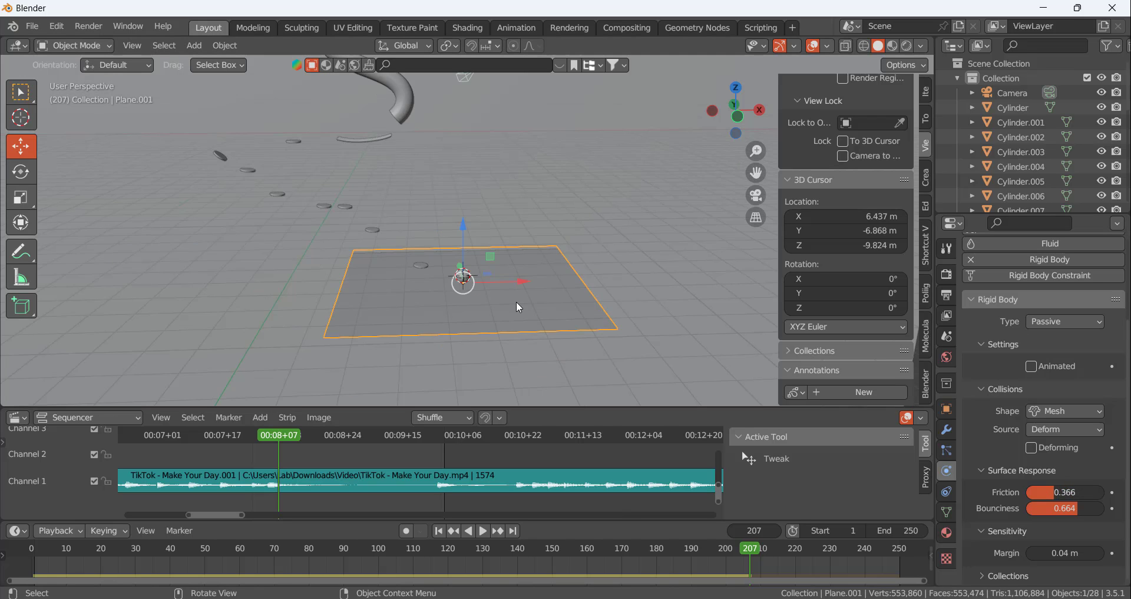
scroll(516, 302, "up", 3)
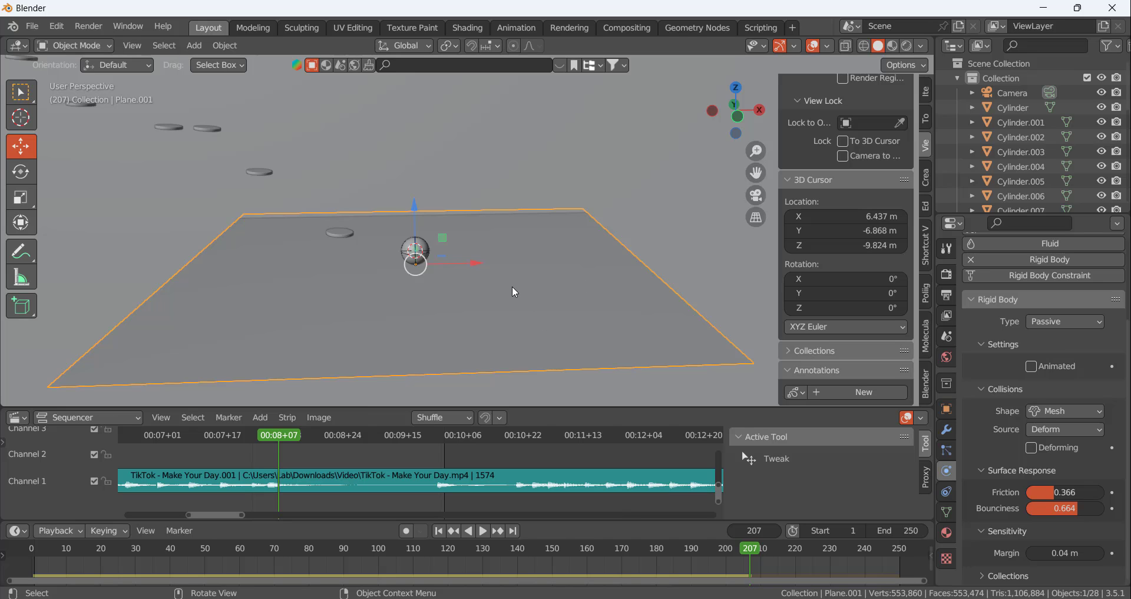
Calculate the simulation to frame 249 and scrub back to frame 209 to check the ball's bounce off the floor
key("space")
left_click_drag(296, 434, 437, 451)
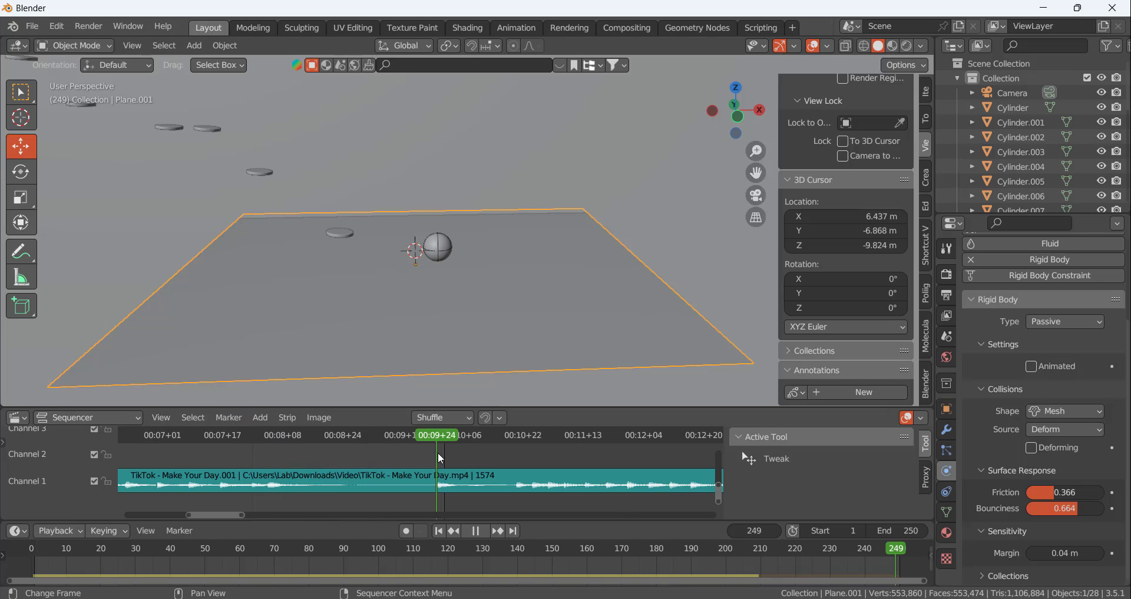
key("space")
left_click(947, 336)
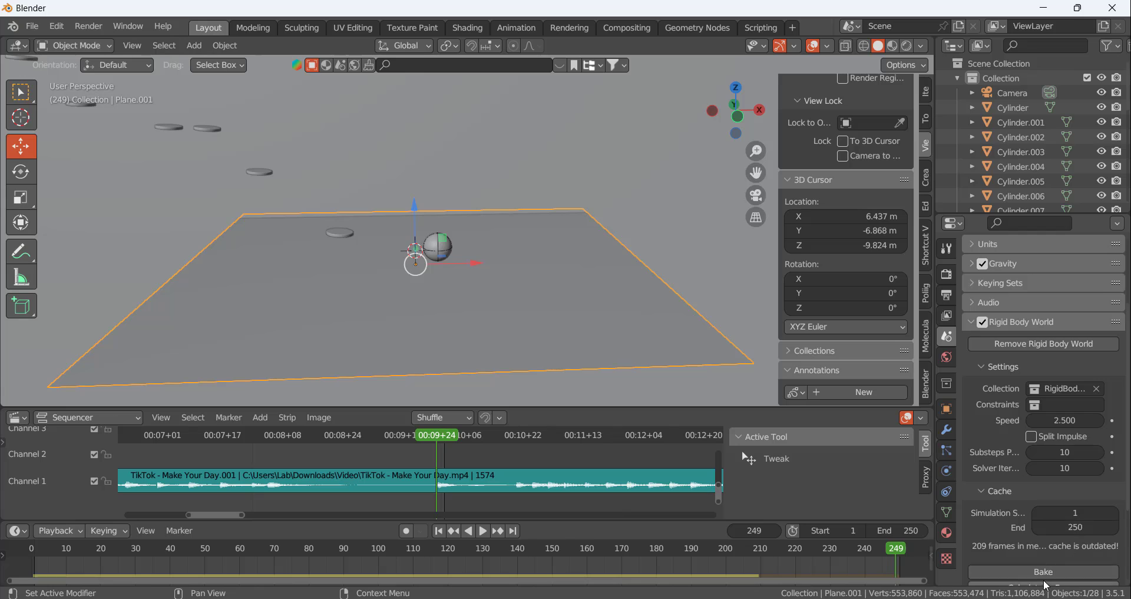
scroll(1046, 585, "down", 4)
left_click(1052, 494)
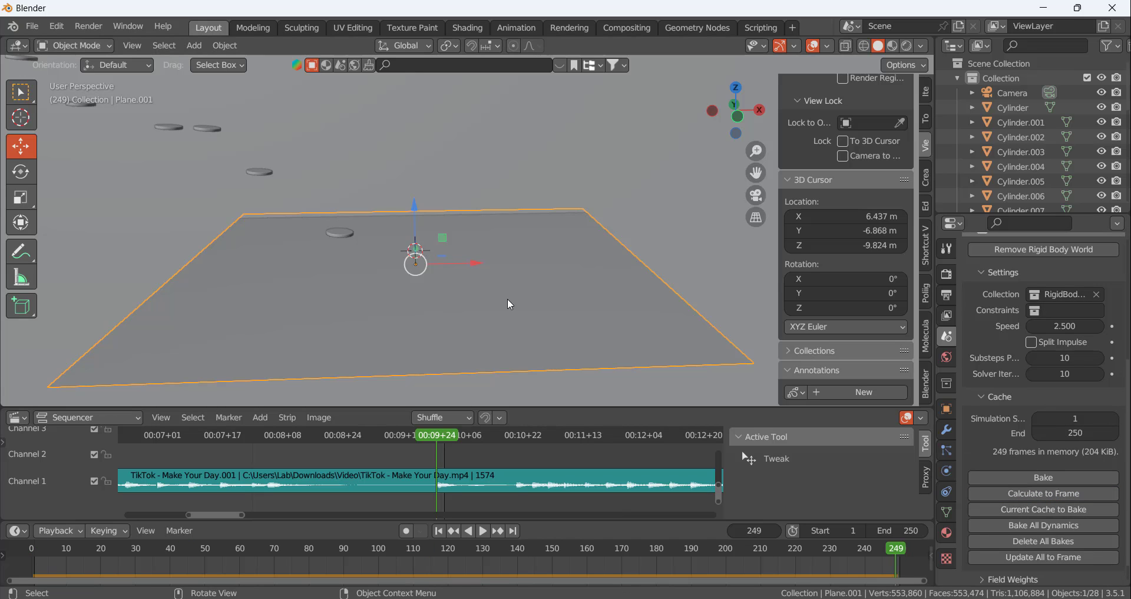
left_click_drag(443, 429, 286, 475)
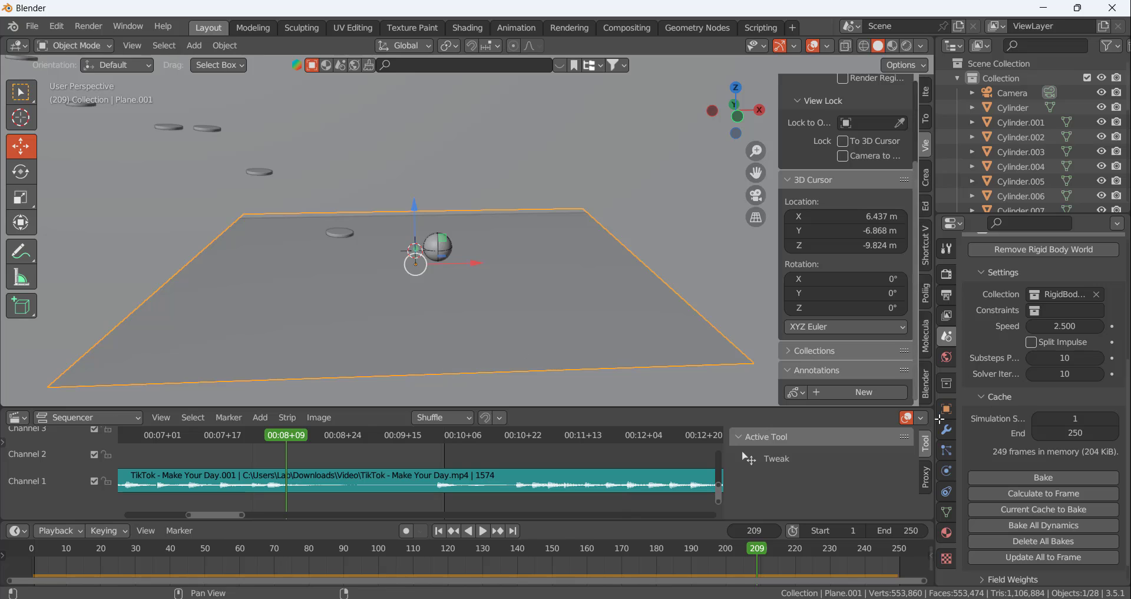
Set the floor plane's friction to 0.172 and bounciness to 1, and recalculate the simulation to frame 249
left_click(947, 470)
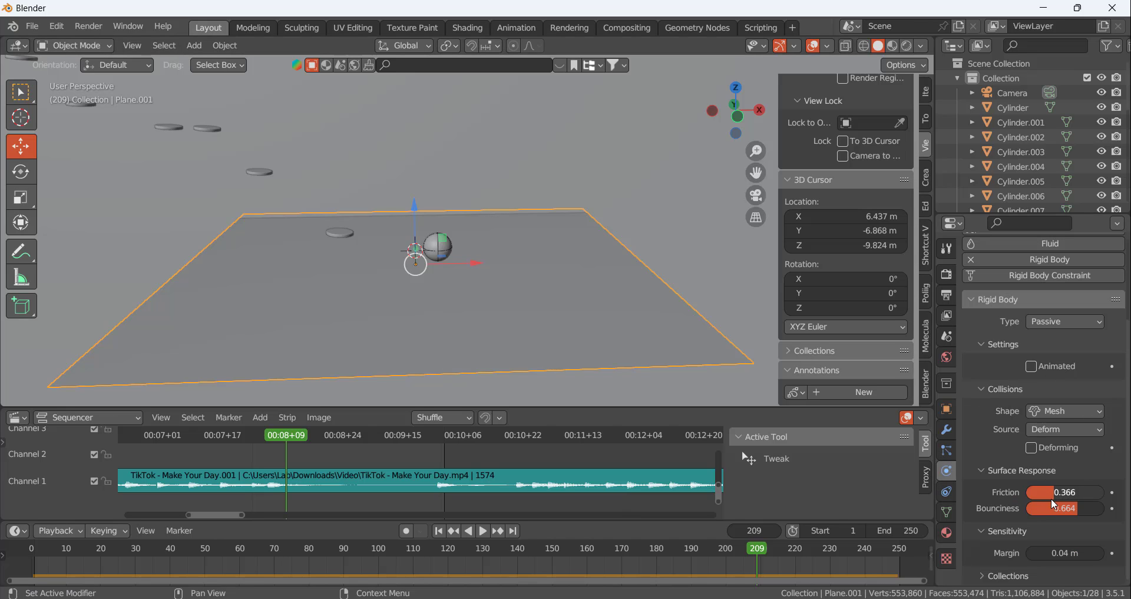
left_click_drag(1051, 494, 1022, 494)
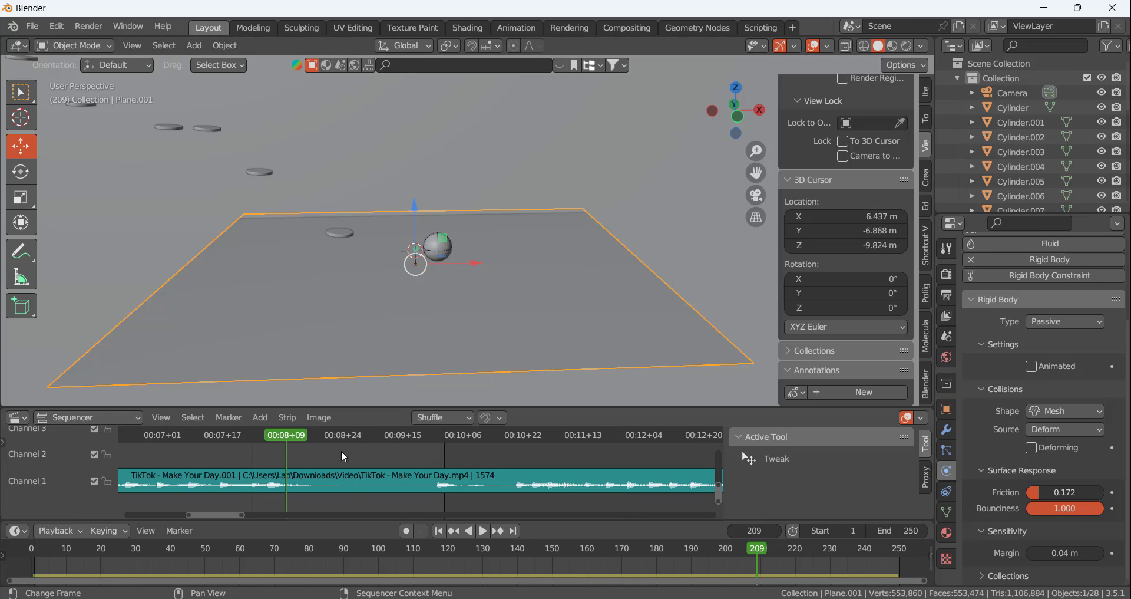
left_click_drag(300, 439, 436, 442)
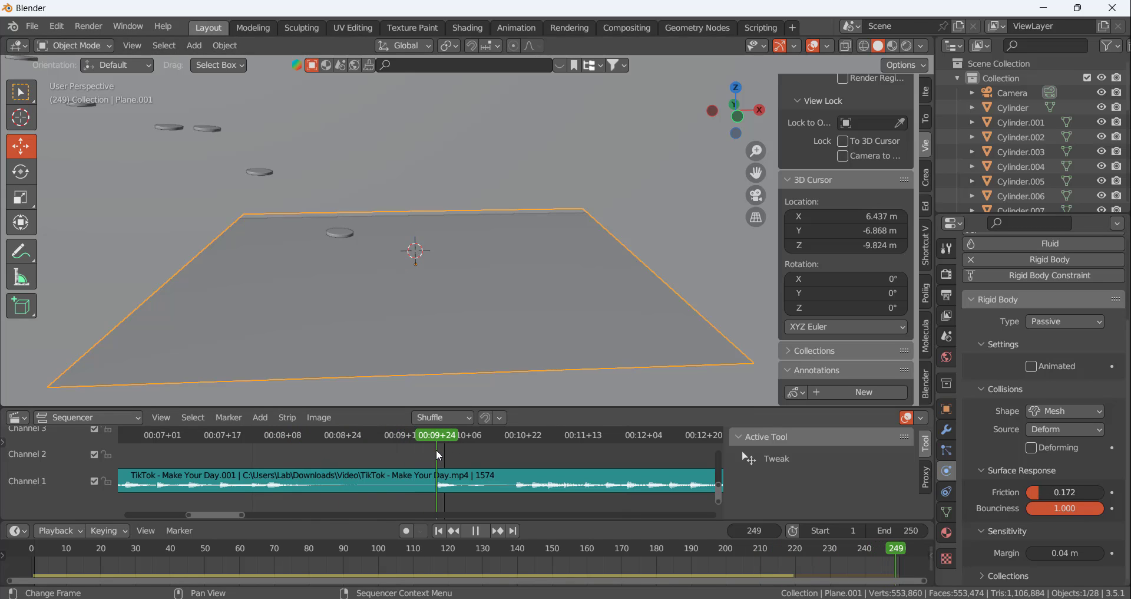
left_click(946, 337)
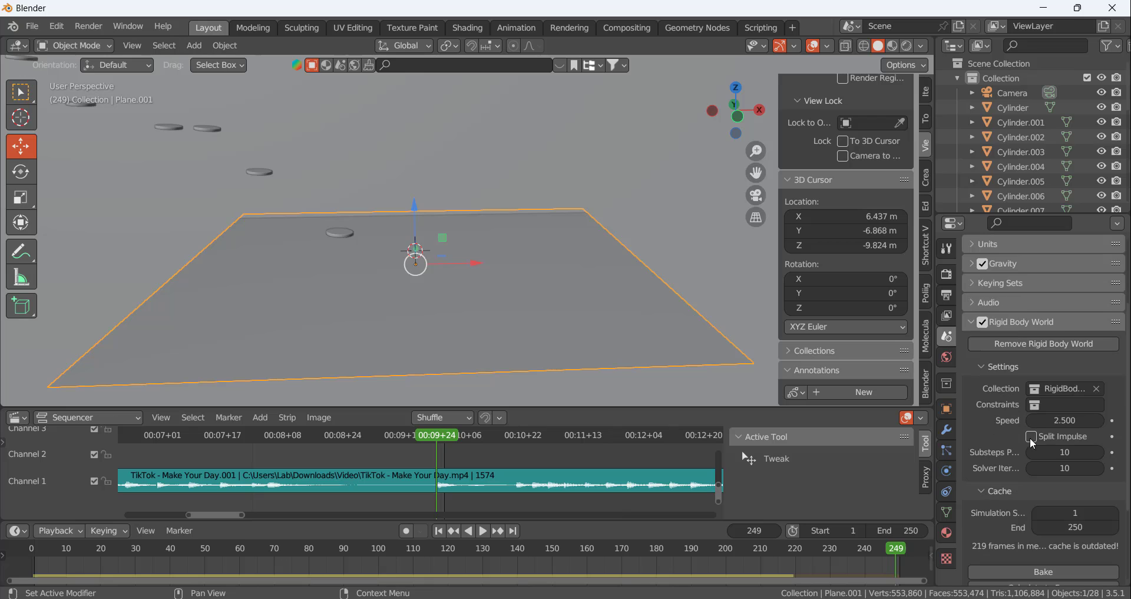
scroll(1032, 502, "down", 5)
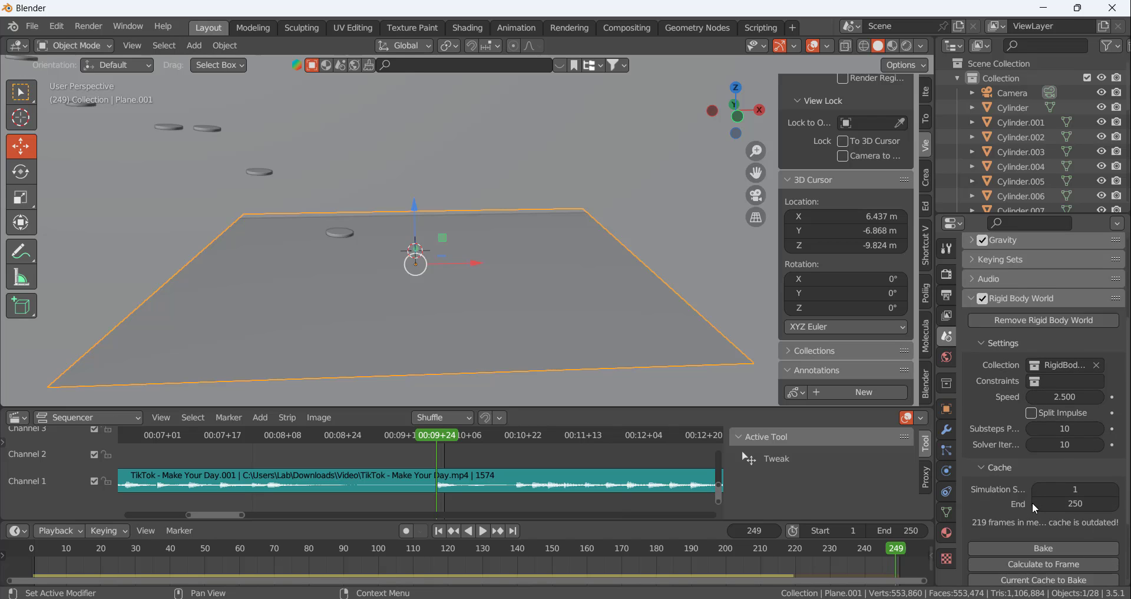
left_click(1044, 472)
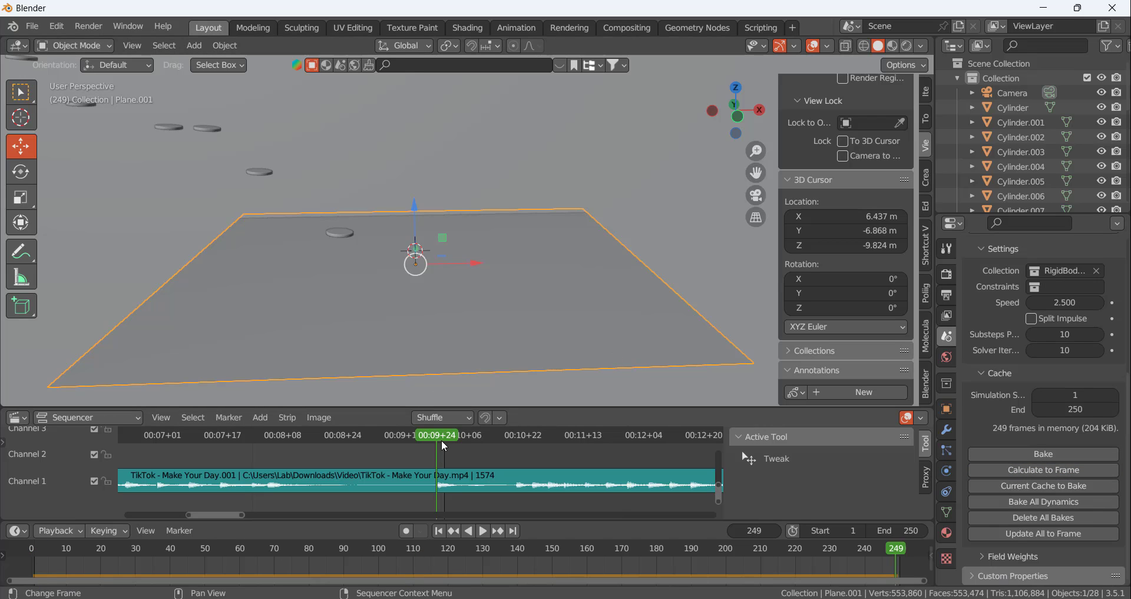
Go to frame 250 and check the whole track and the ball's path from a distance
key("space")
left_click_drag(441, 440, 436, 474)
left_click(902, 552)
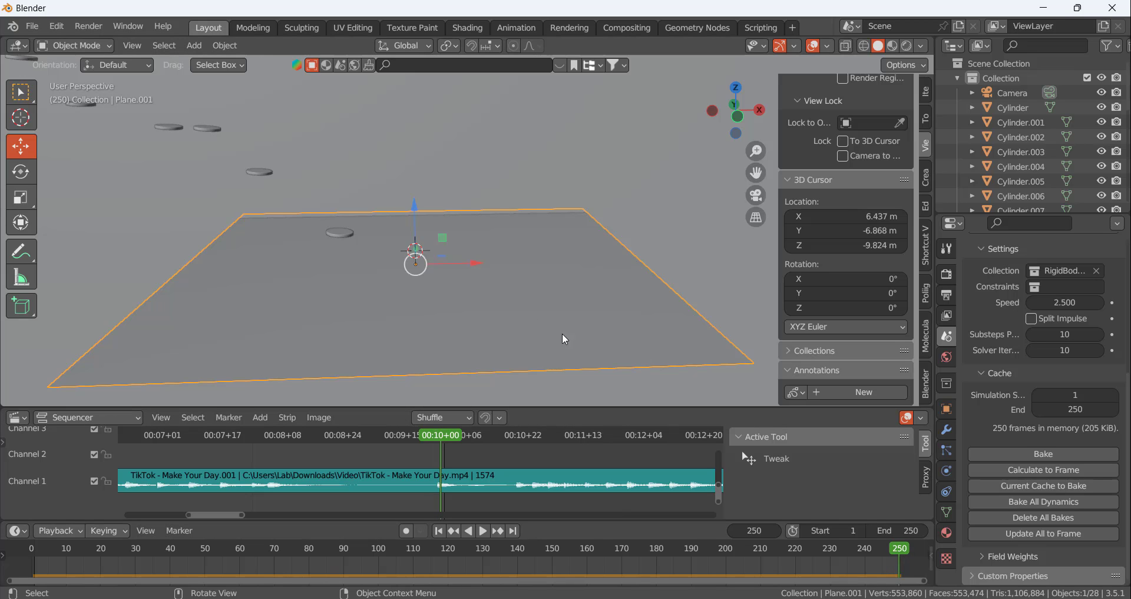
scroll(566, 321, "down", 5)
scroll(570, 306, "up", 2)
scroll(548, 300, "down", 4)
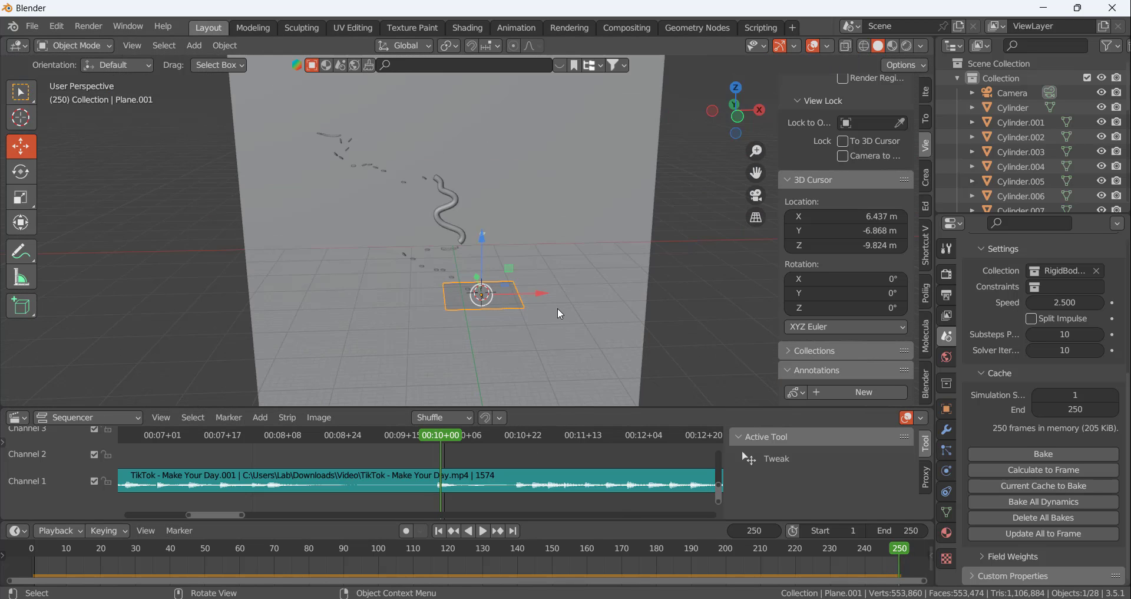
Go to frame 223 and scale up the floor plane around the ball's landing area
scroll(558, 308, "up", 7)
left_click_drag(453, 435, 339, 440)
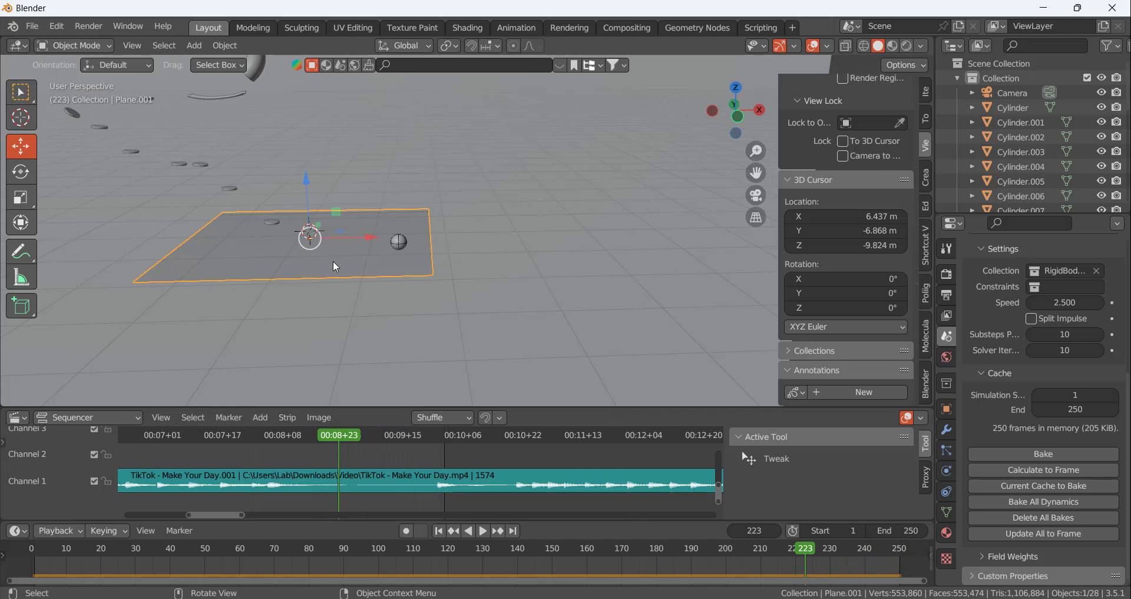
middle_click_drag(334, 260, 402, 288)
key("s")
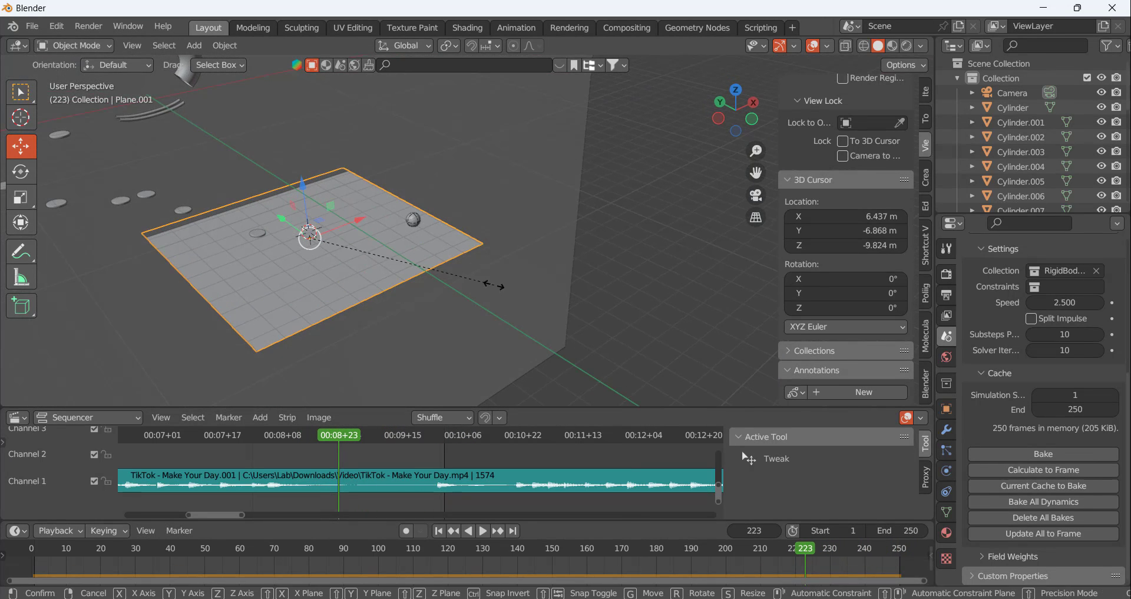
left_click(678, 282)
Apply the object transform of the enlarged floor plane
scroll(473, 227, "up", 1)
middle_click_drag(473, 228, 426, 277)
right_click(424, 274)
left_click(383, 218)
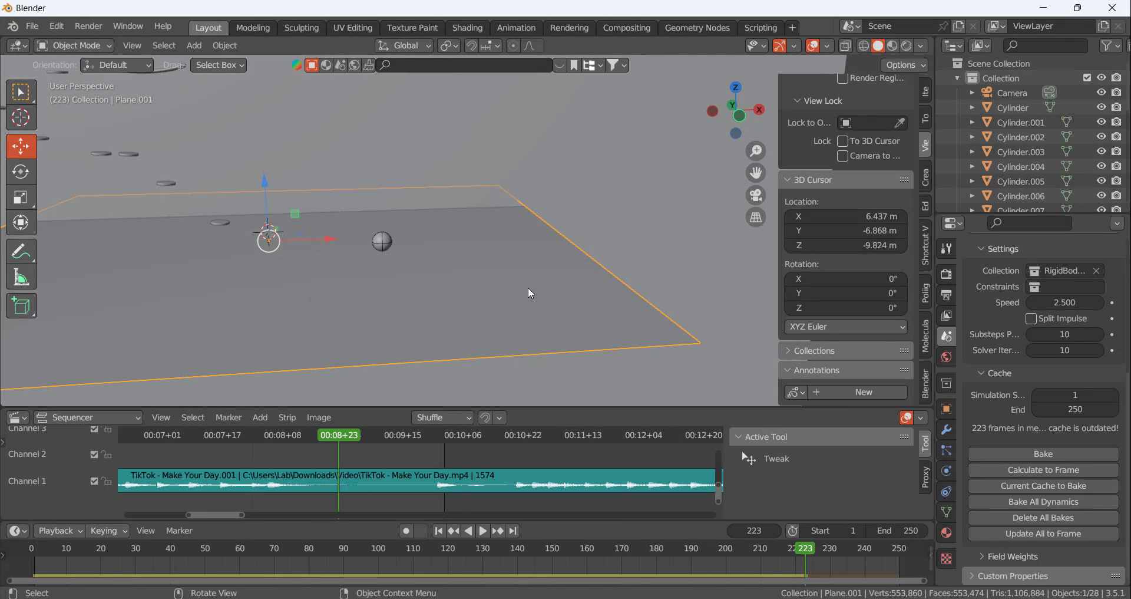
key("ctrl+a")
left_click(497, 295)
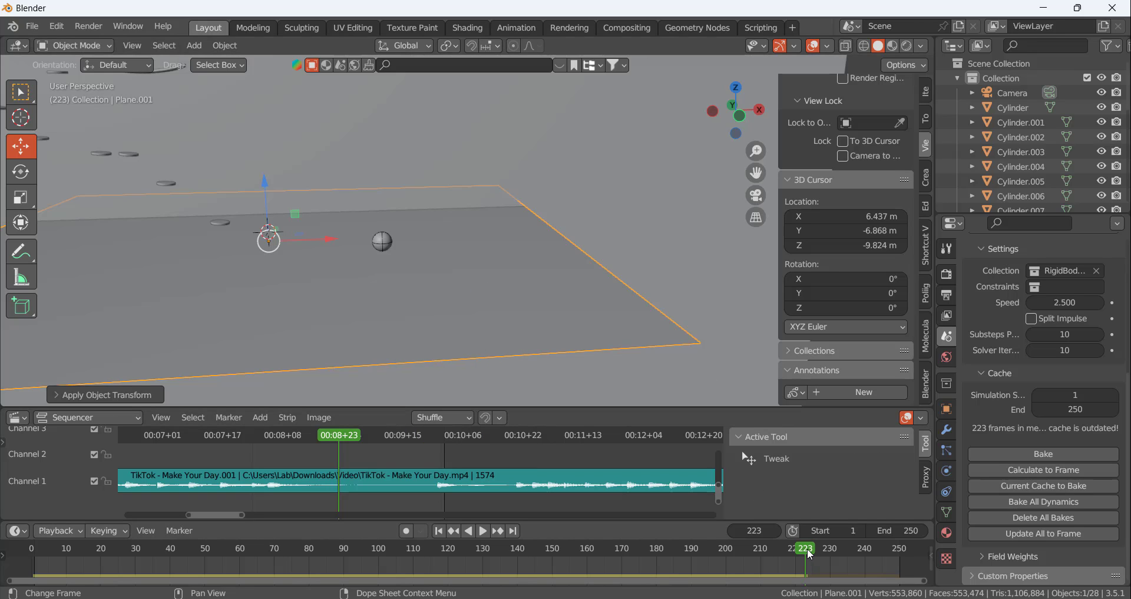
Calculate the simulation to frame 250 and bake the rigid body cache for frames 1 to 250
left_click_drag(810, 553, 903, 550)
left_click(1009, 471)
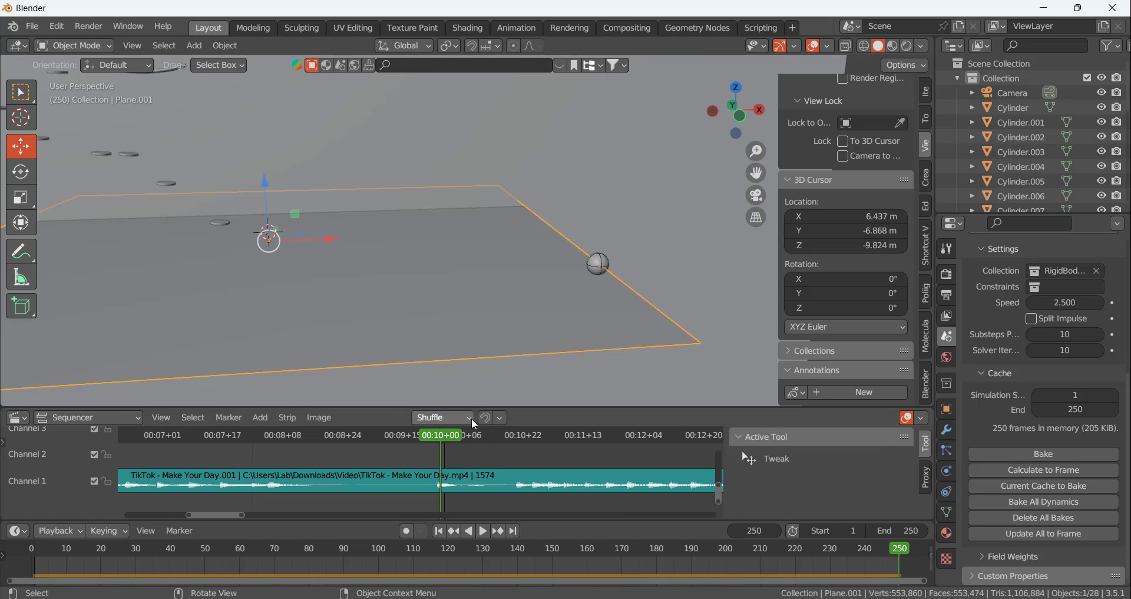
mouse_move(451, 433)
left_mouse_down()
mouse_move(257, 443)
mouse_move(325, 453)
mouse_move(436, 437)
mouse_move(188, 436)
mouse_move(436, 435)
left_mouse_up()
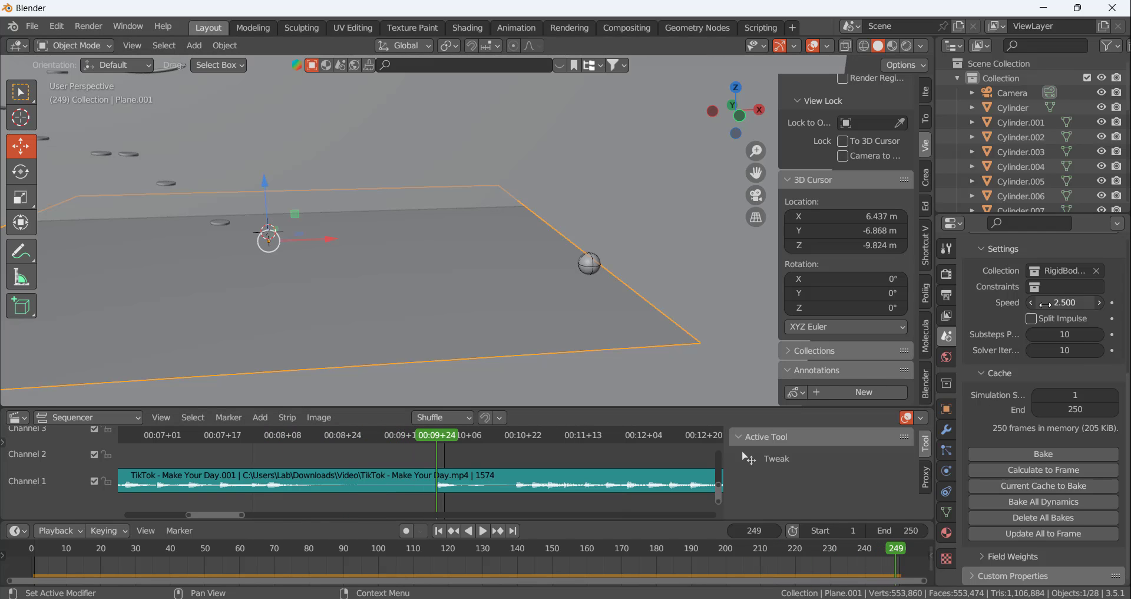
scroll(1033, 404, "up", 7)
scroll(1031, 475, "down", 7)
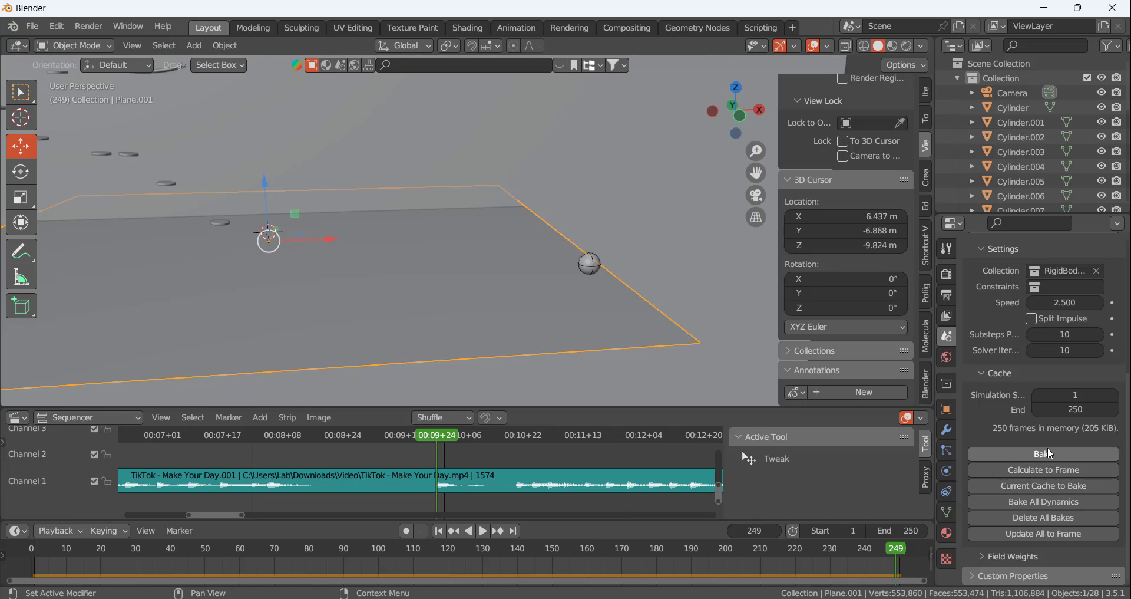
left_click(1044, 456)
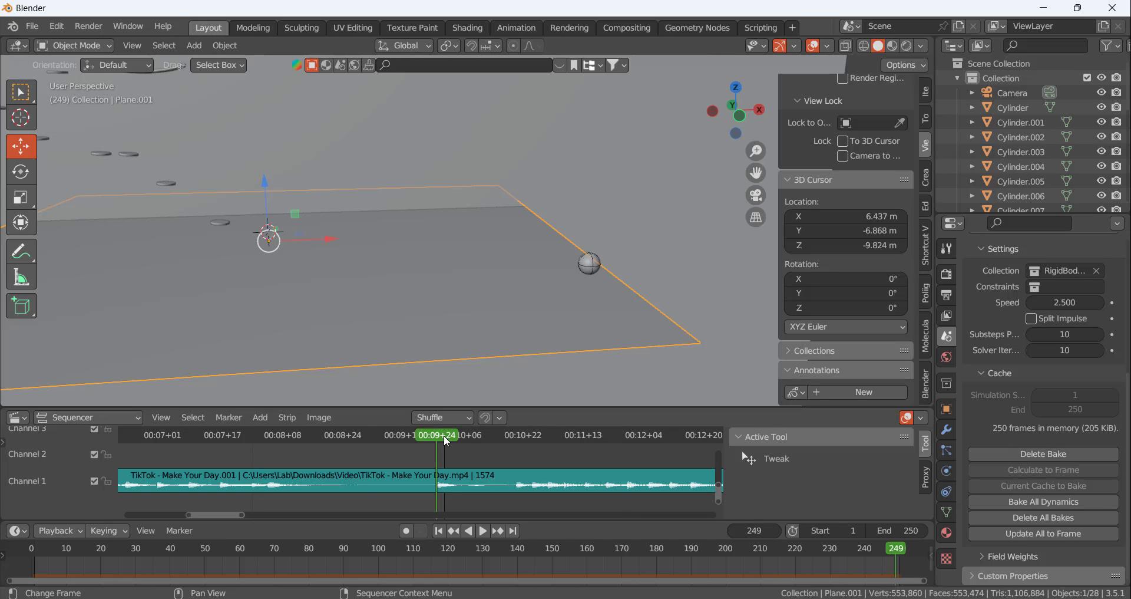
Select the ball at frame 215 and bake its rigid body motion to keyframes from frame 1 to 250 with a frame step of 1
left_click_drag(444, 434, 309, 486)
scroll(325, 232, "up", 5)
left_click(333, 252)
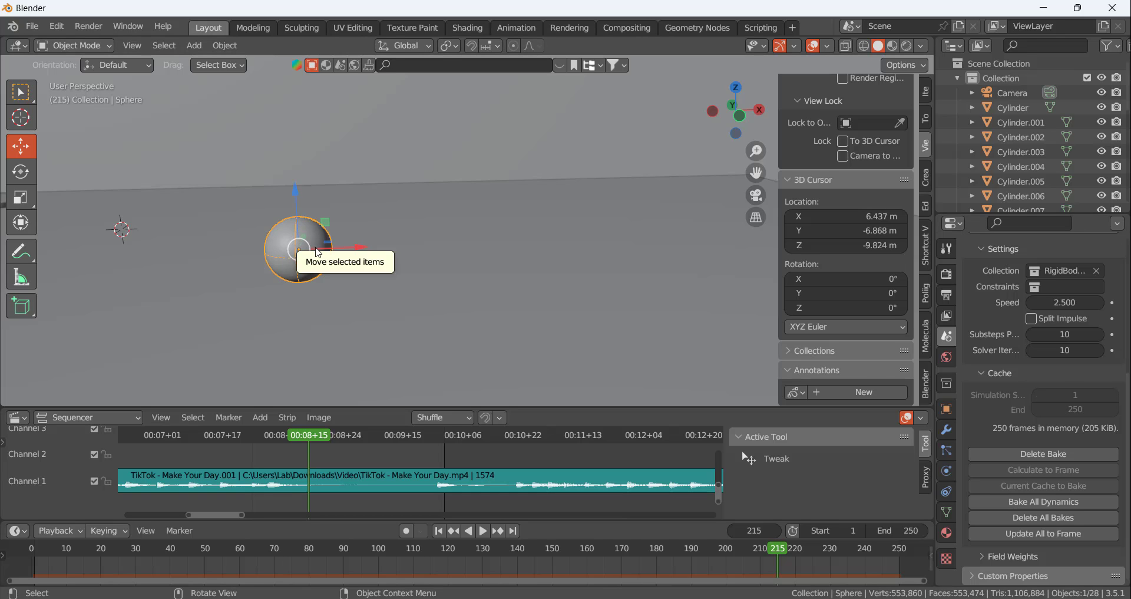
scroll(400, 553, "down", 6)
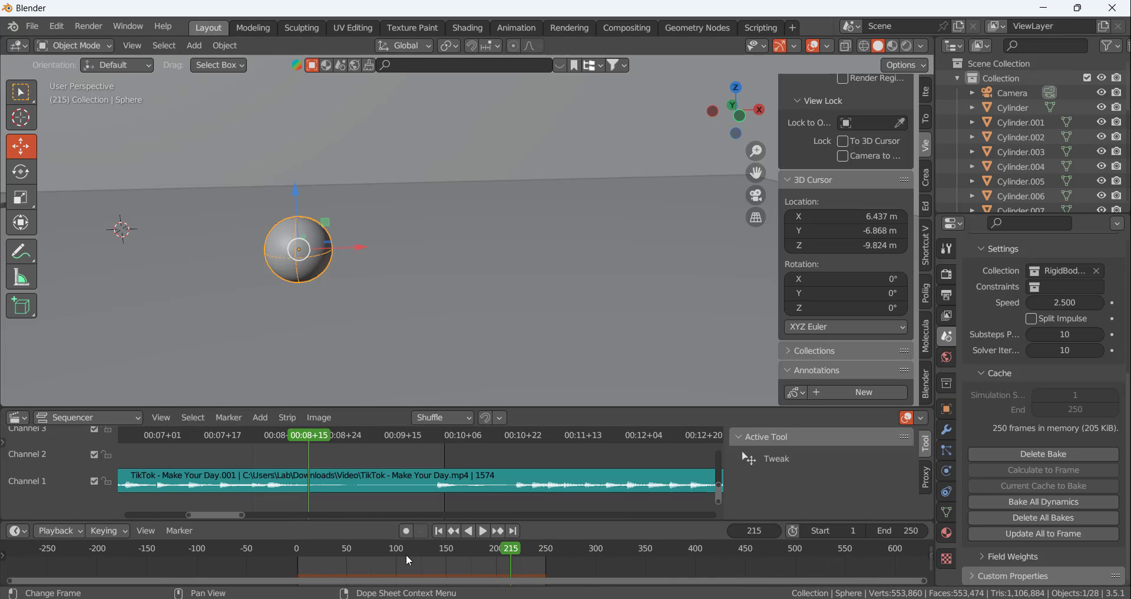
left_click(193, 48)
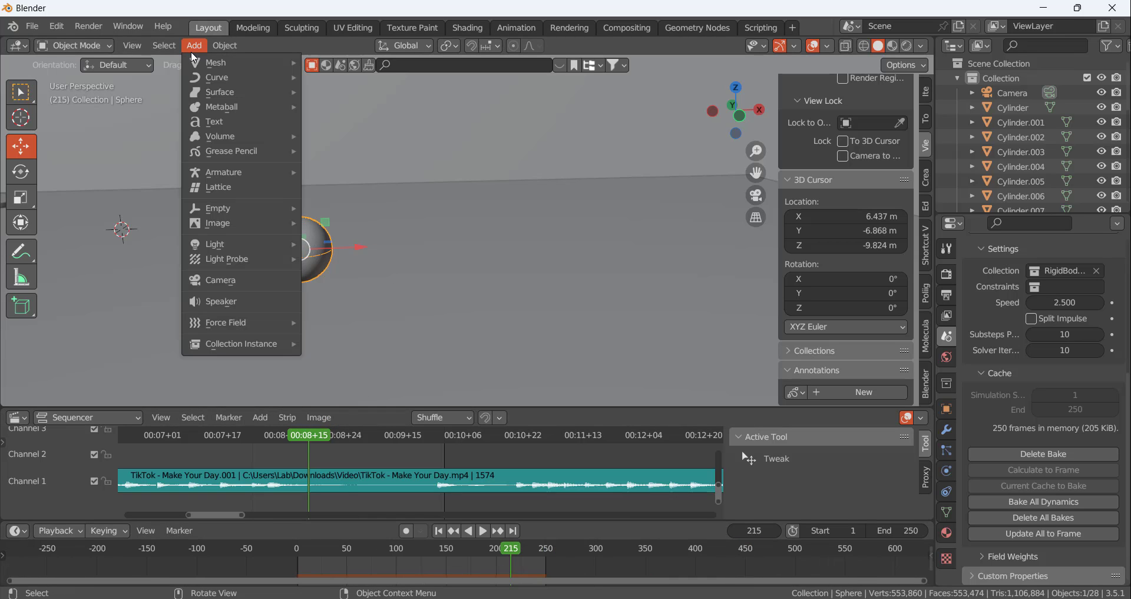
mouse_move(227, 47)
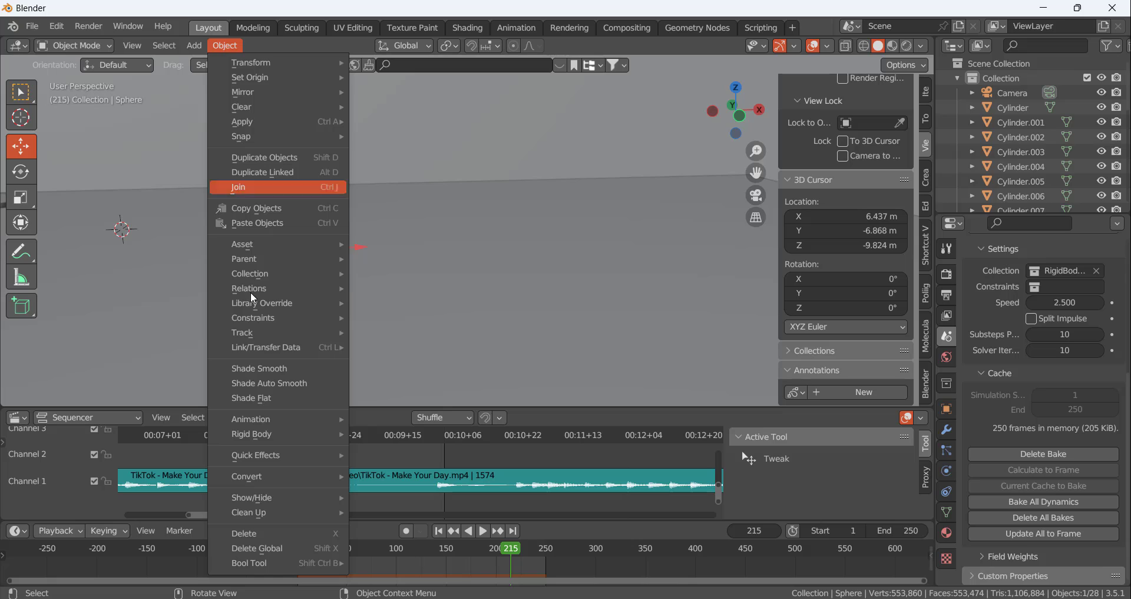
mouse_move(281, 481)
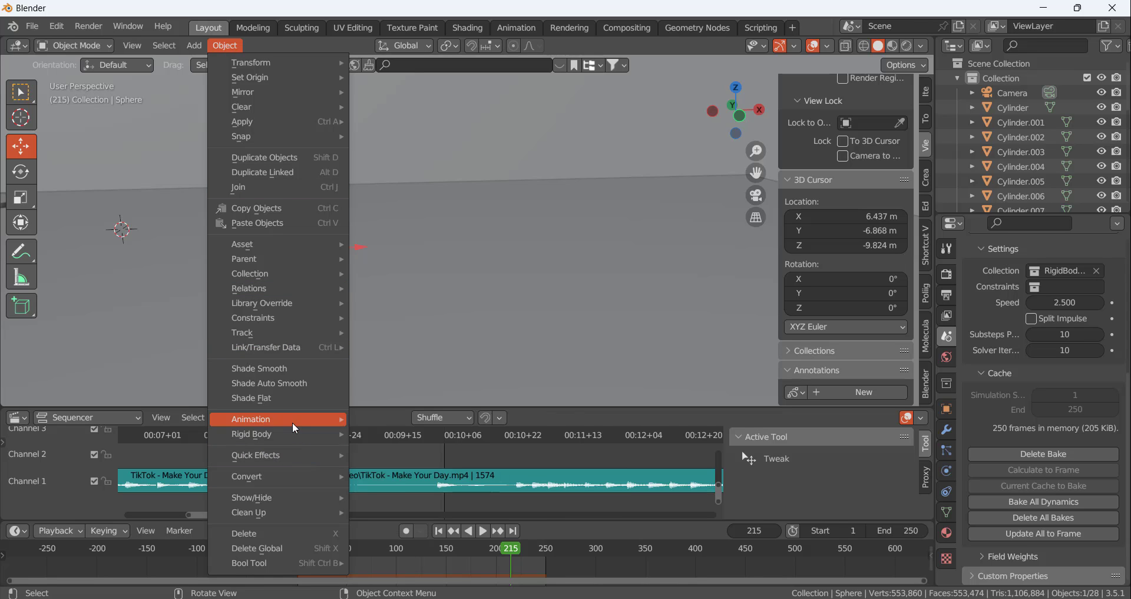
mouse_move(292, 435)
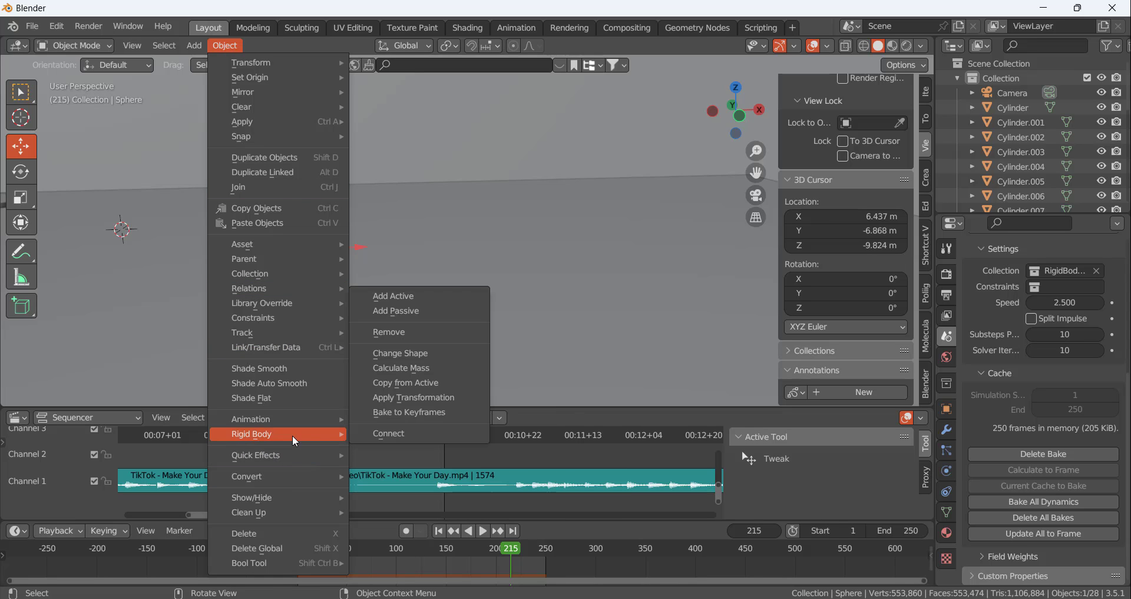
left_click(418, 416)
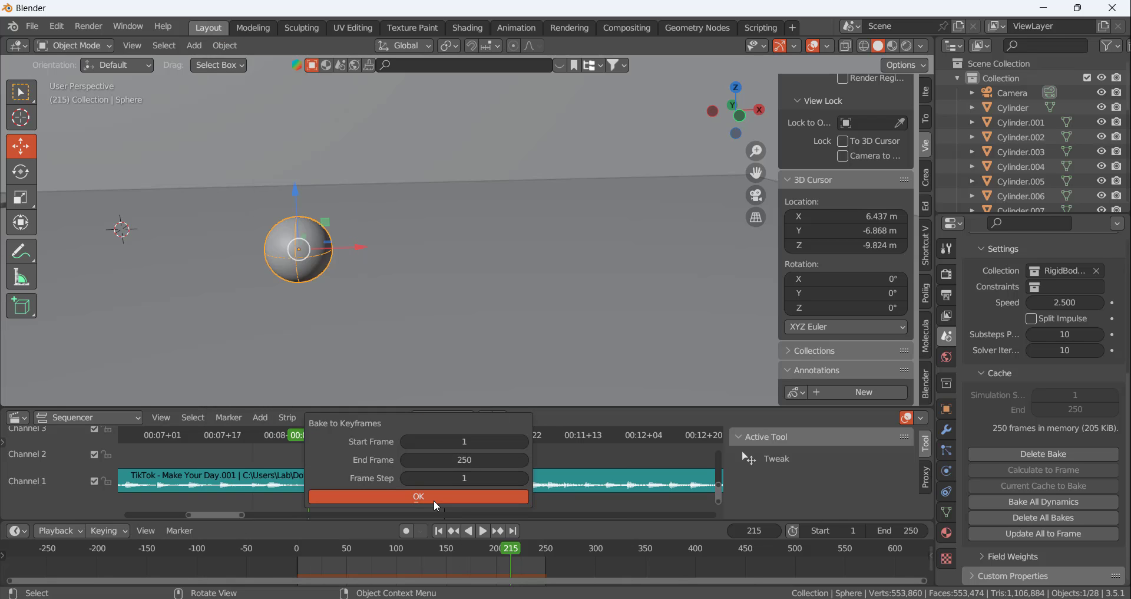
left_click(419, 497)
Inspect the ball's baked keyframes on the timeline and its physics settings
scroll(545, 575, "down", 2)
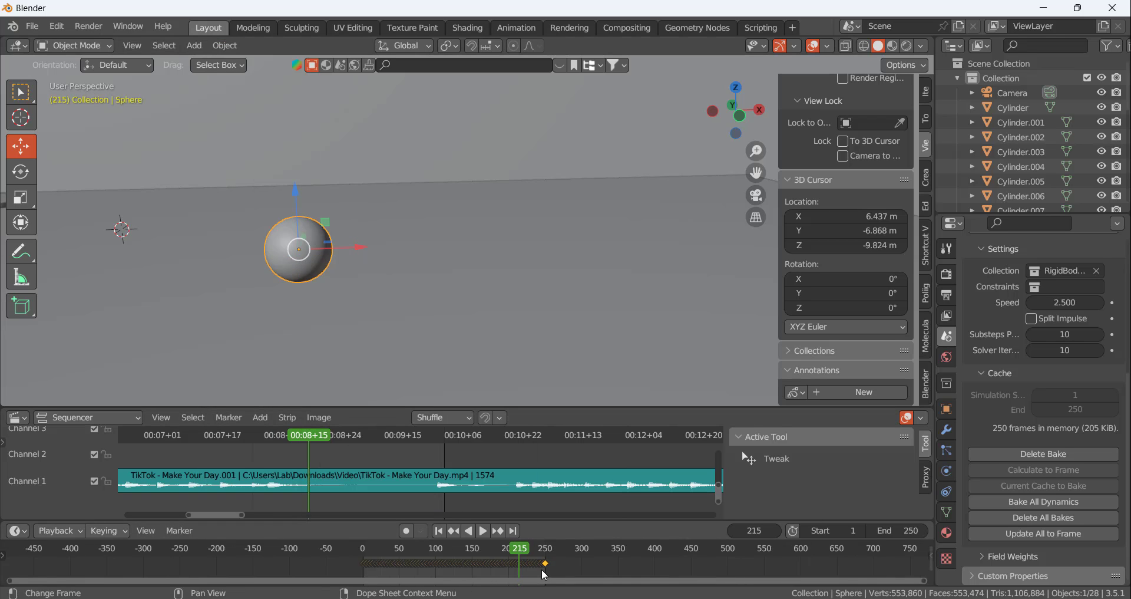
scroll(545, 574, "up", 3)
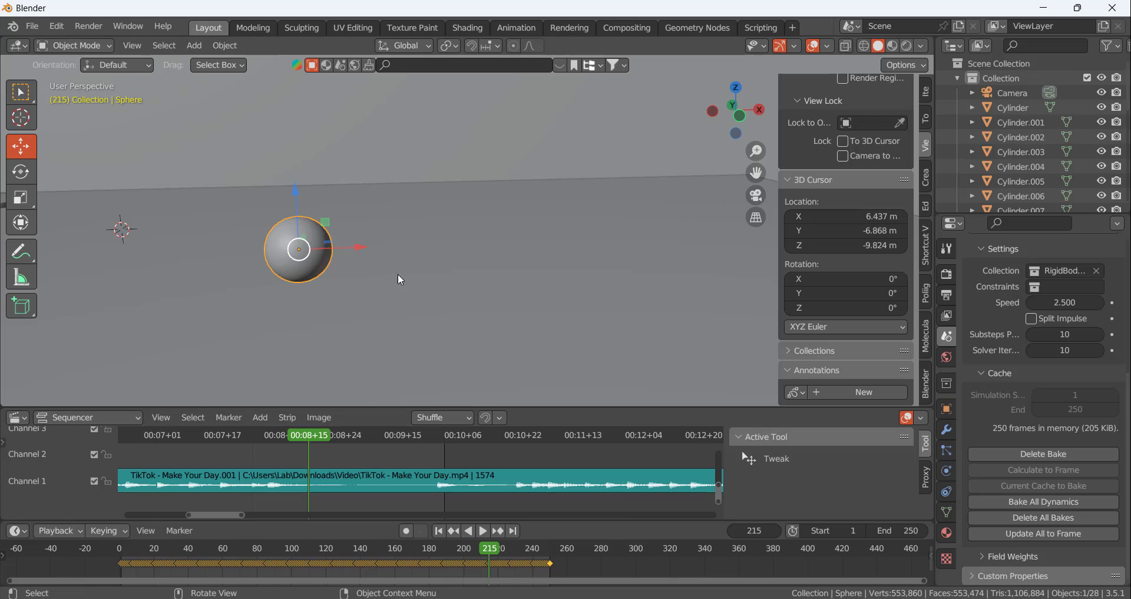
left_click(947, 471)
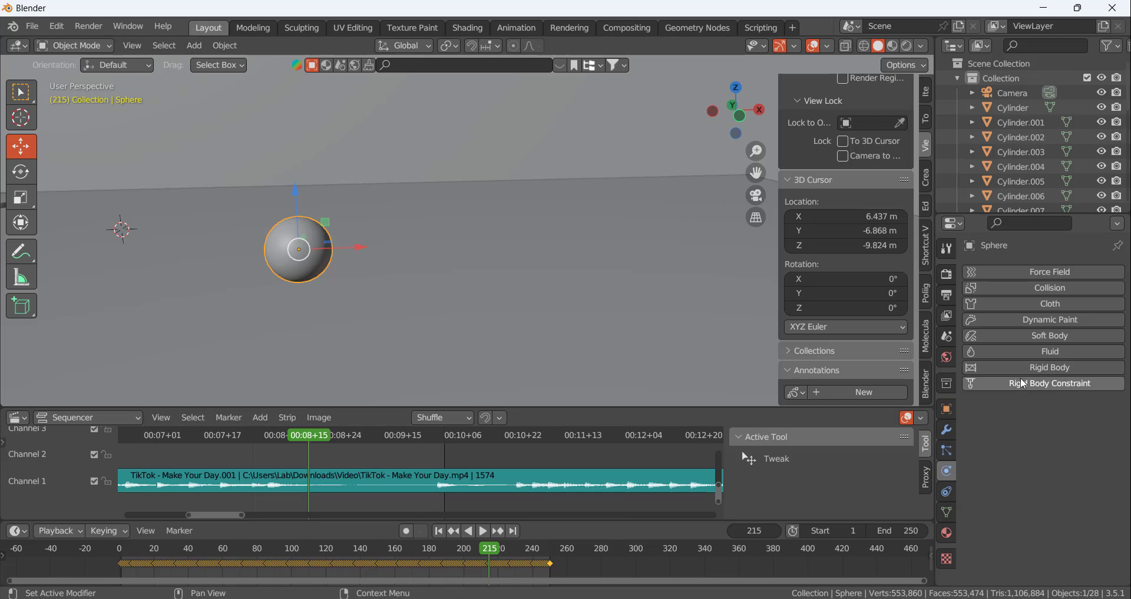
Switch to the front view at the start of the track and play the ball's animation from frame 1
middle_click_drag(398, 275, 467, 228)
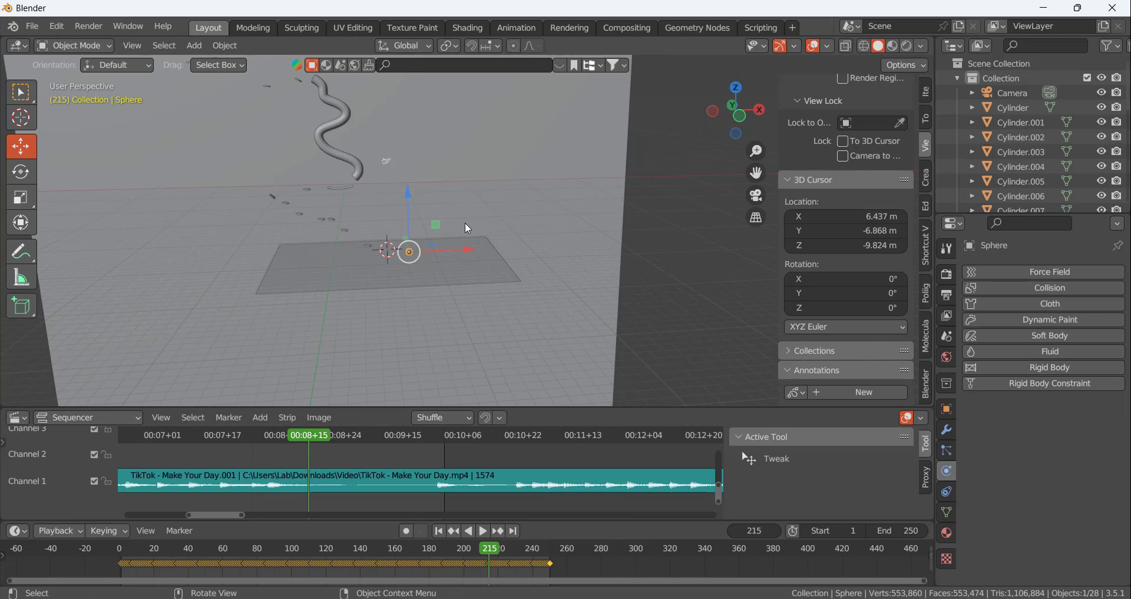
key("KP_1")
scroll(348, 189, "up", 7)
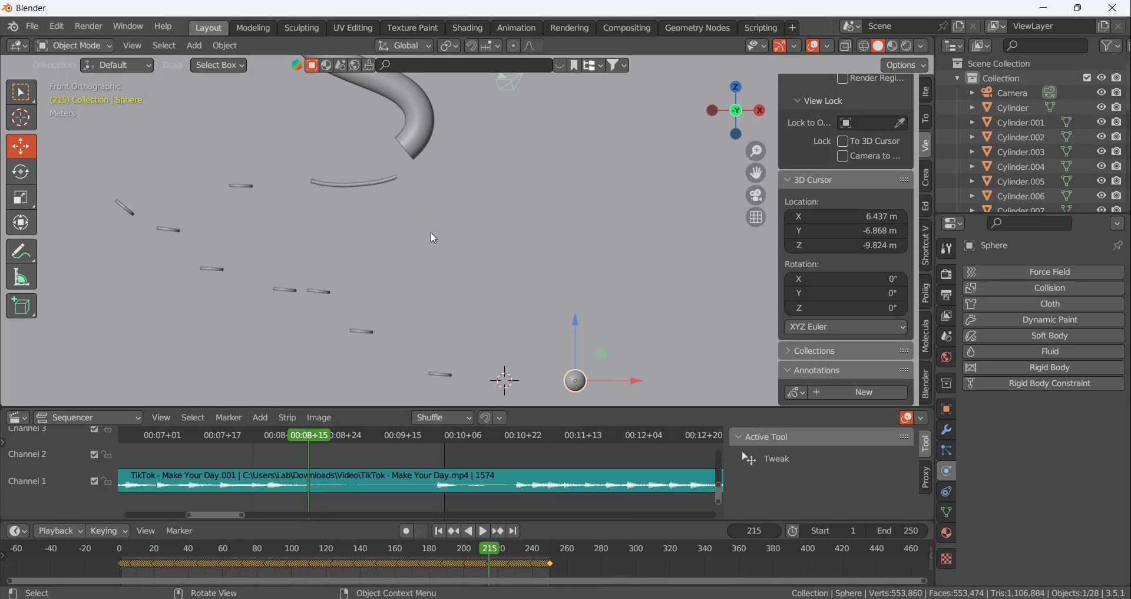
scroll(433, 234, "down", 9)
scroll(324, 172, "up", 5)
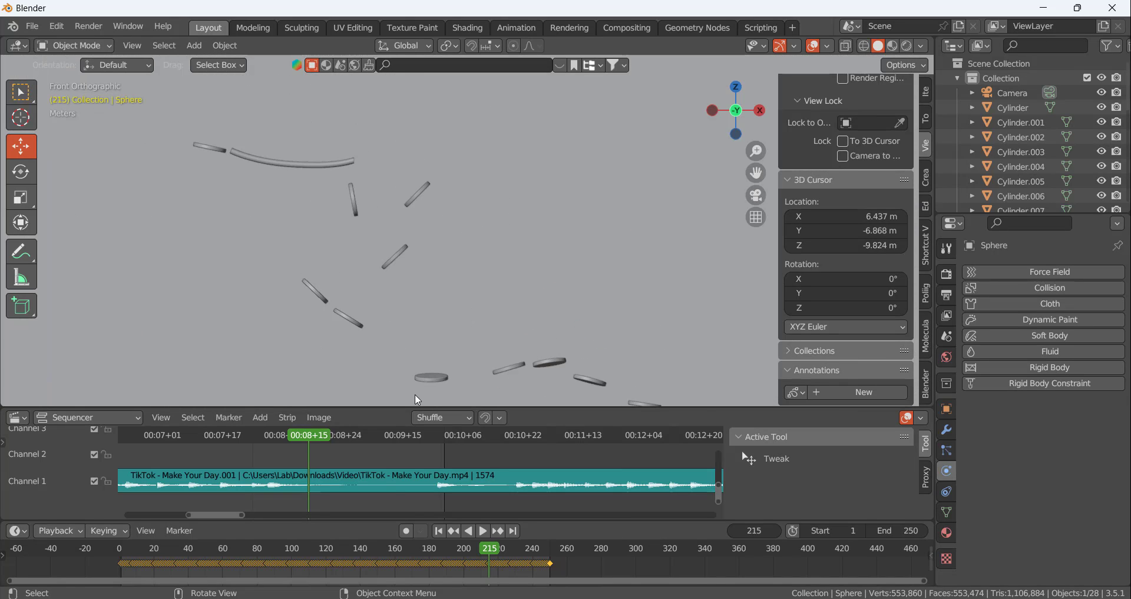
left_click(439, 532)
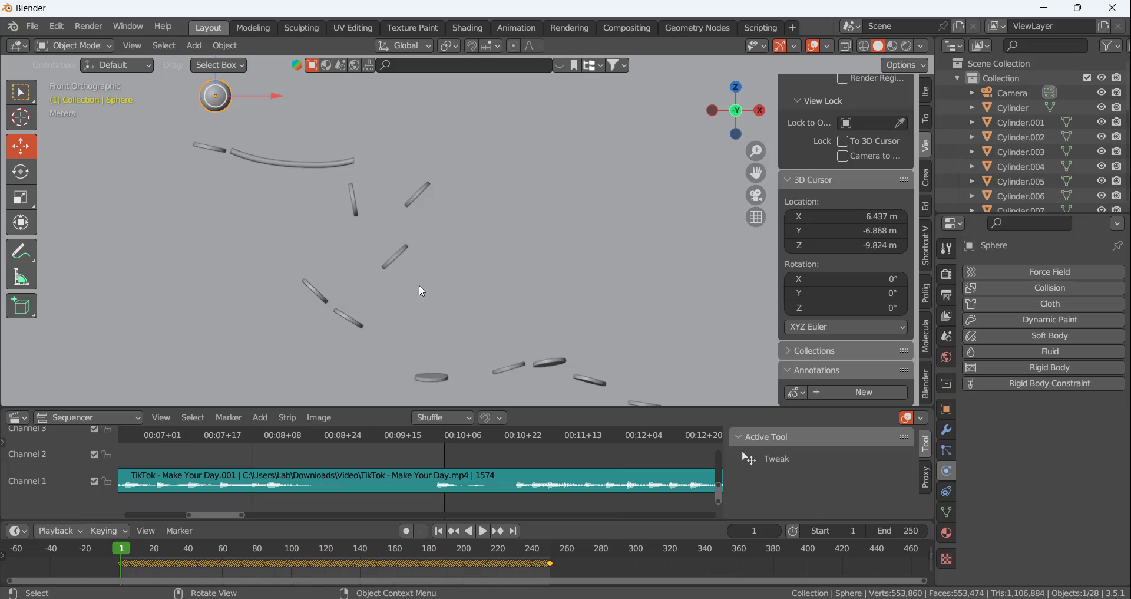
key("space")
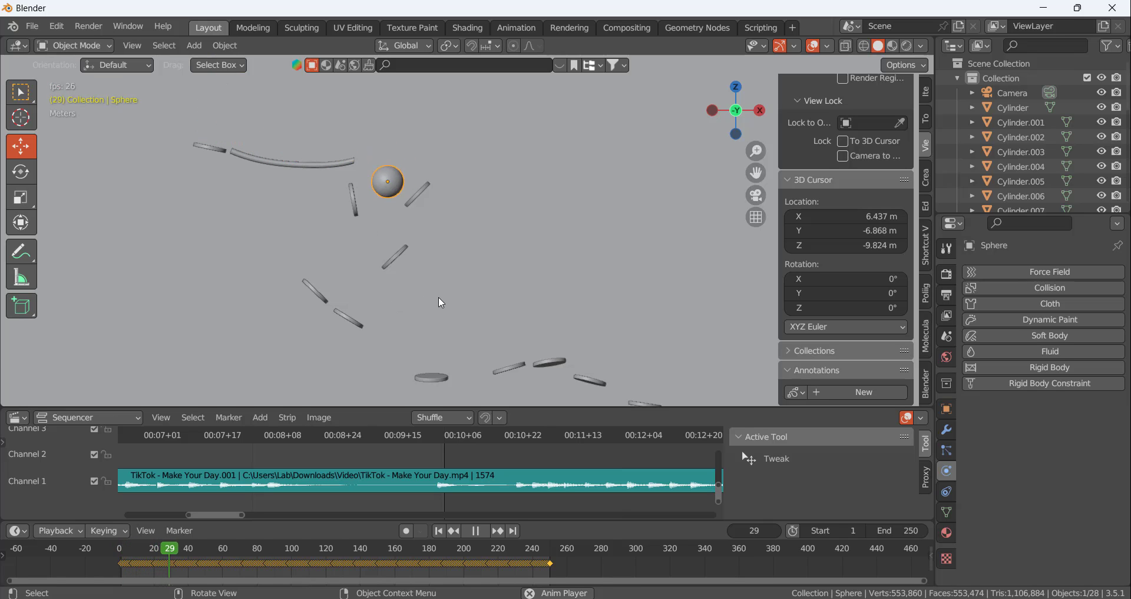
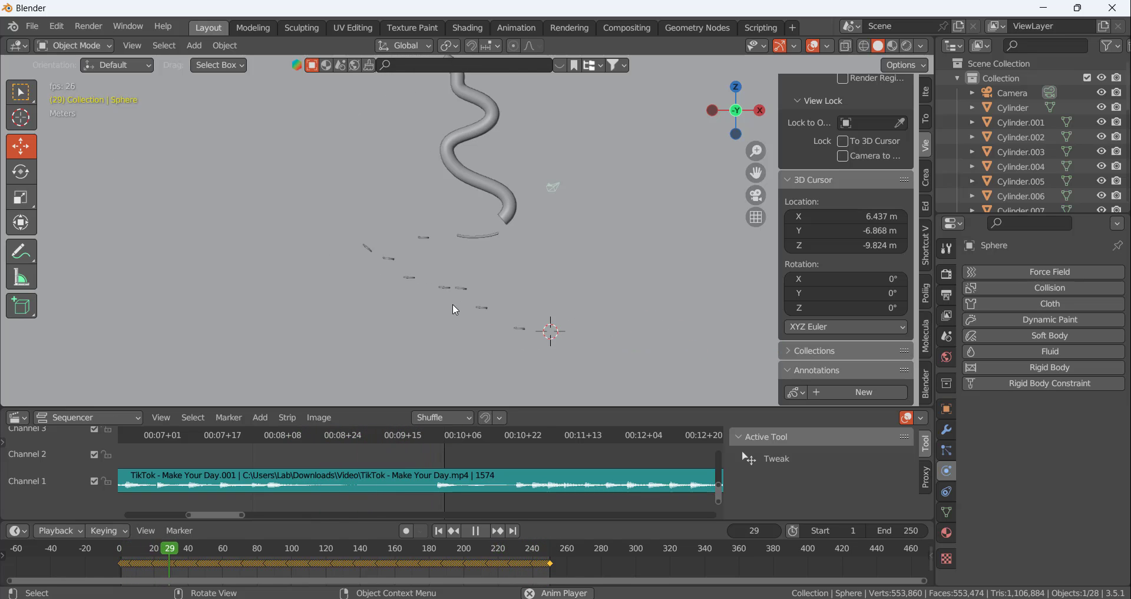
Stop the animation playback and return to the first frame
key("space")
scroll(452, 302, "down", 6)
left_click(439, 531)
scroll(471, 249, "down", 7)
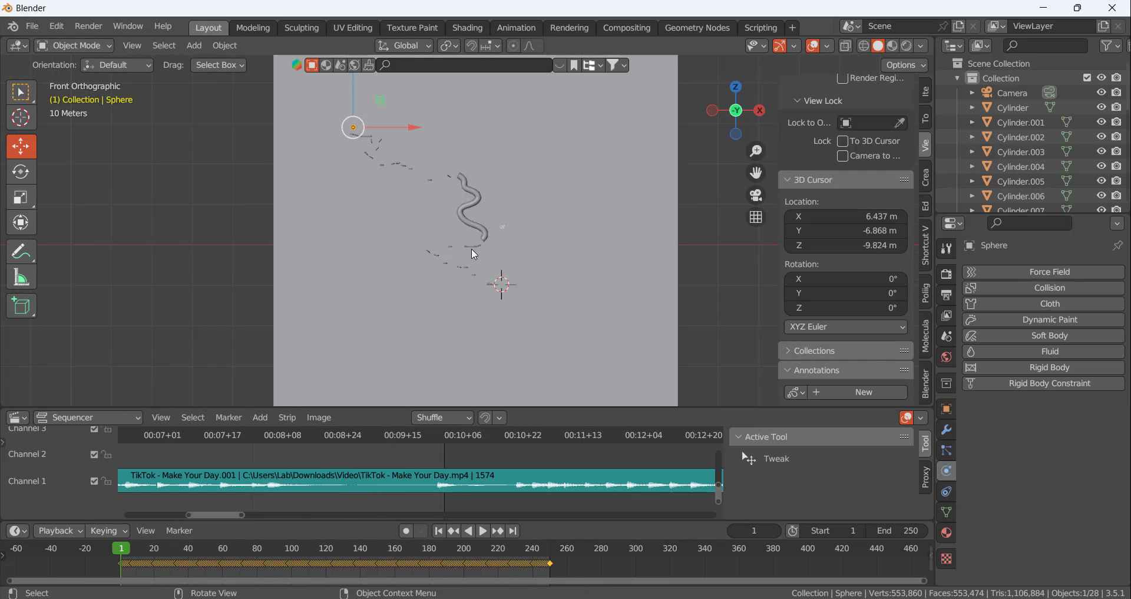
Stretch the horizontal floor plane along the global X axis to a little over three times its length
middle_click_drag(439, 190, 402, 221)
scroll(387, 180, "down", 4)
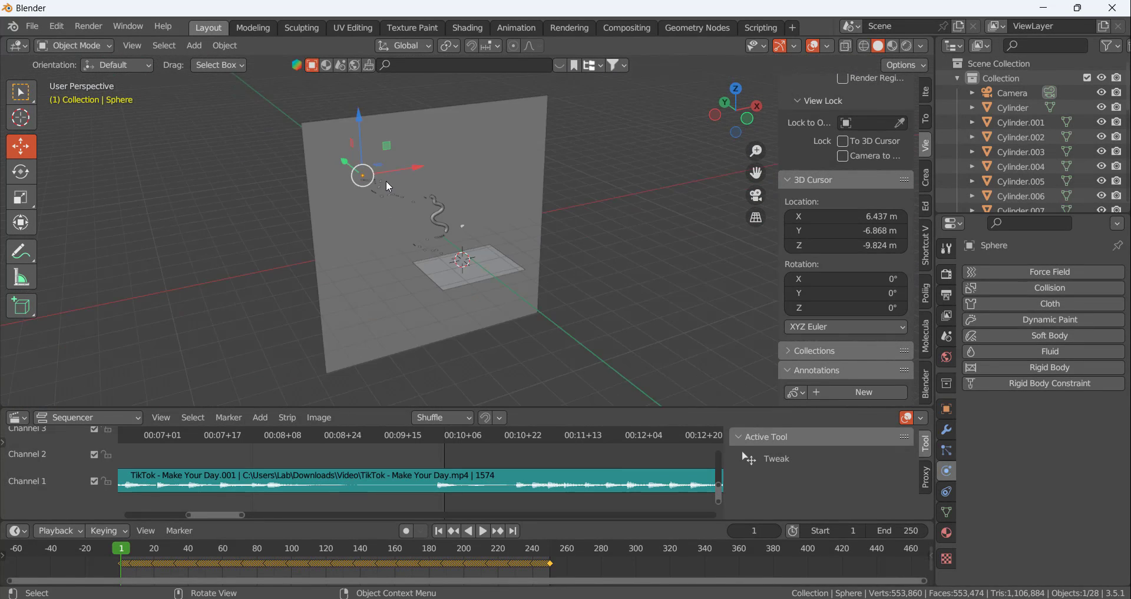
scroll(491, 276, "up", 5)
left_click(447, 209)
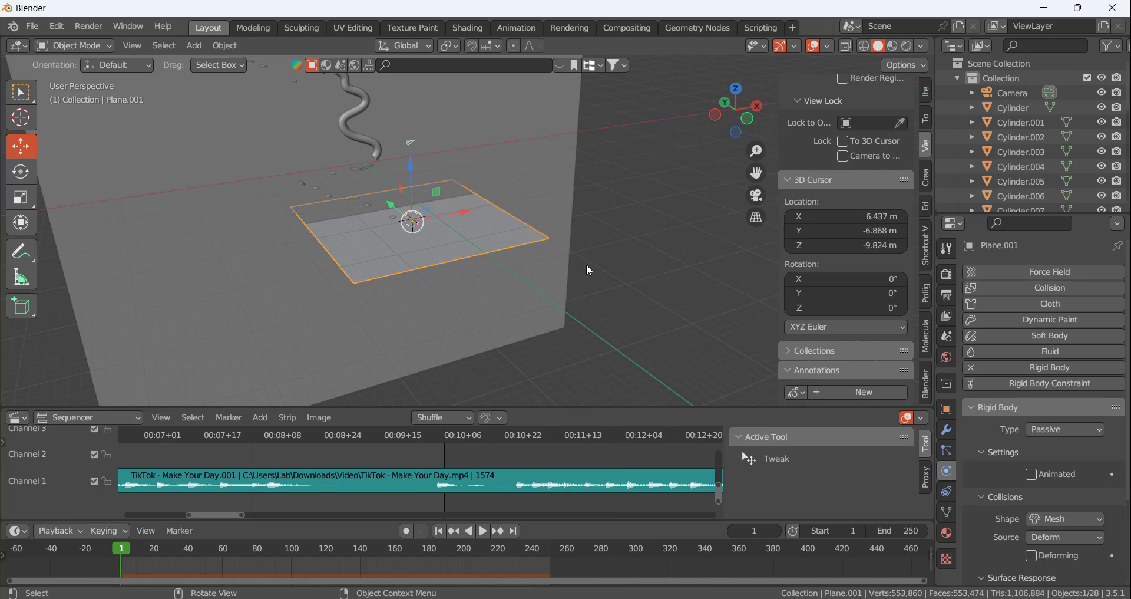
key("s")
key("x")
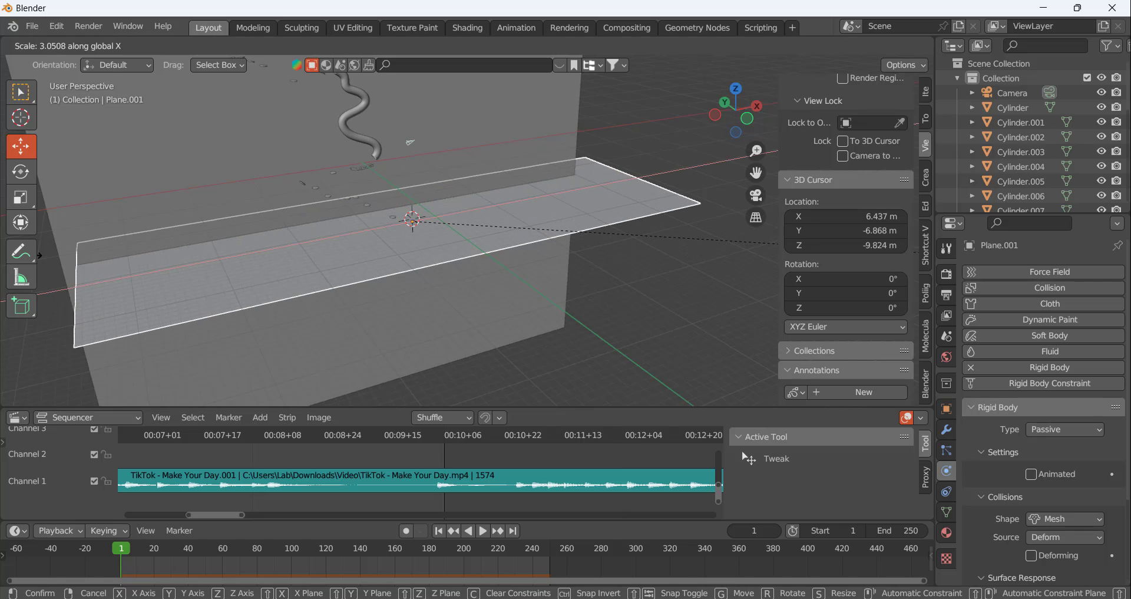
left_click(139, 260)
left_click(584, 296)
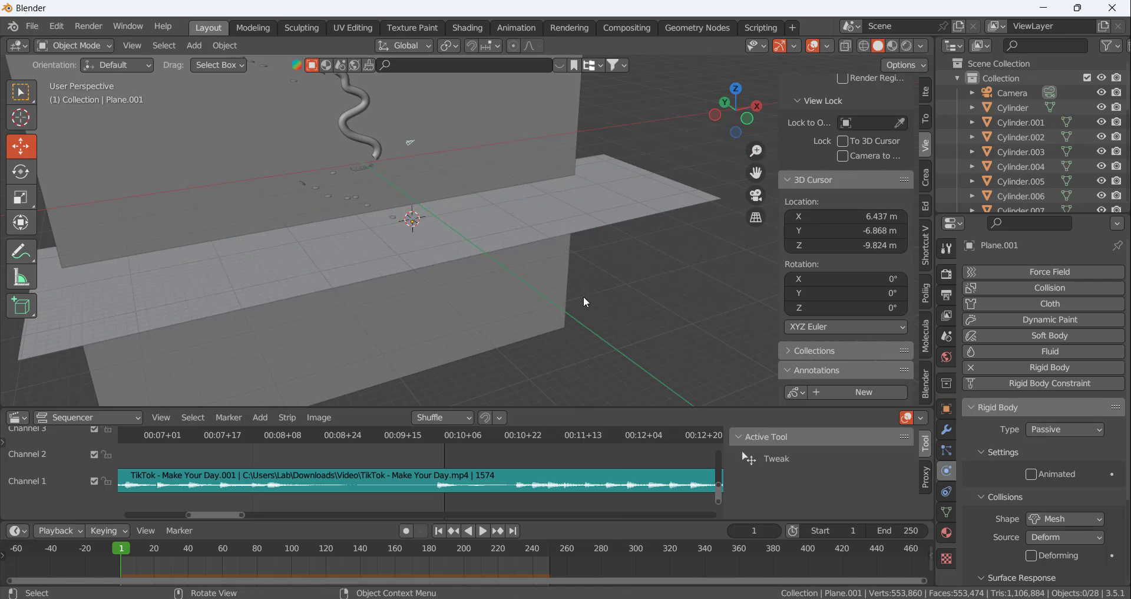
Enlarge the 3D viewport's height and align the camera to a view framing the ball, the curved rails and the first discs
scroll(530, 265, "down", 5)
scroll(413, 122, "up", 4)
scroll(321, 210, "up", 5)
scroll(395, 260, "up", 3)
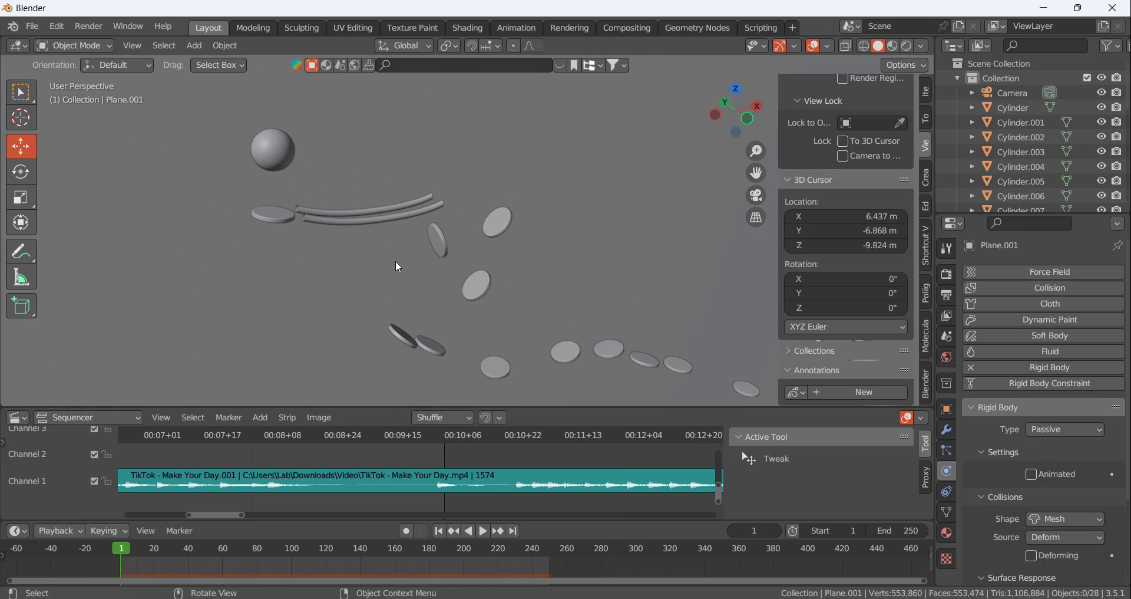
scroll(395, 260, "down", 2)
scroll(397, 248, "up", 2)
scroll(394, 253, "down", 2)
scroll(351, 245, "up", 2)
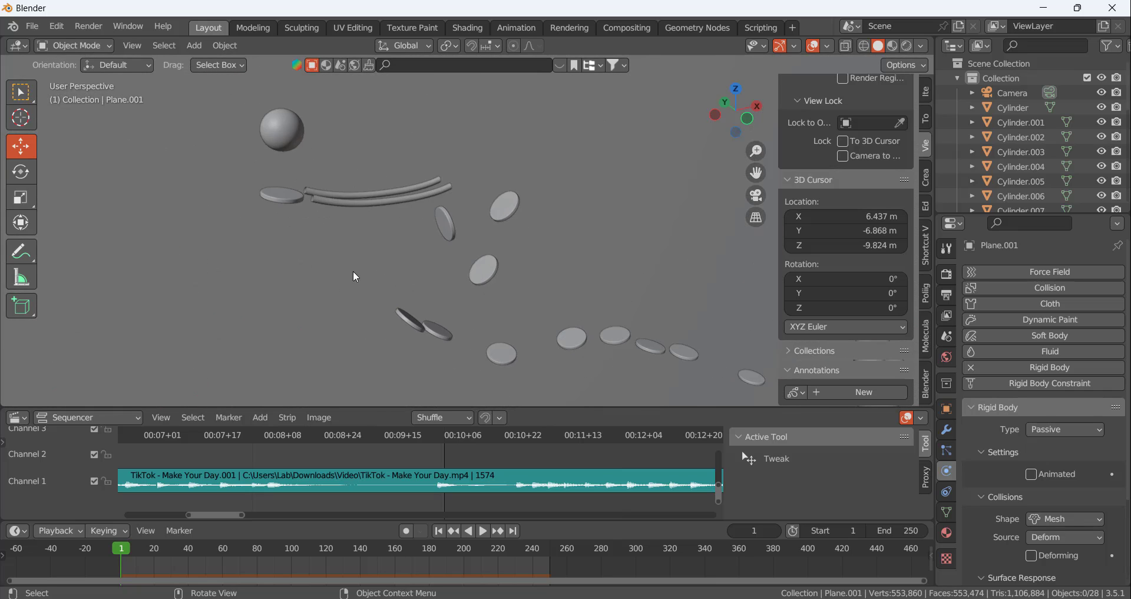
scroll(357, 268, "down", 1)
scroll(359, 257, "down", 2)
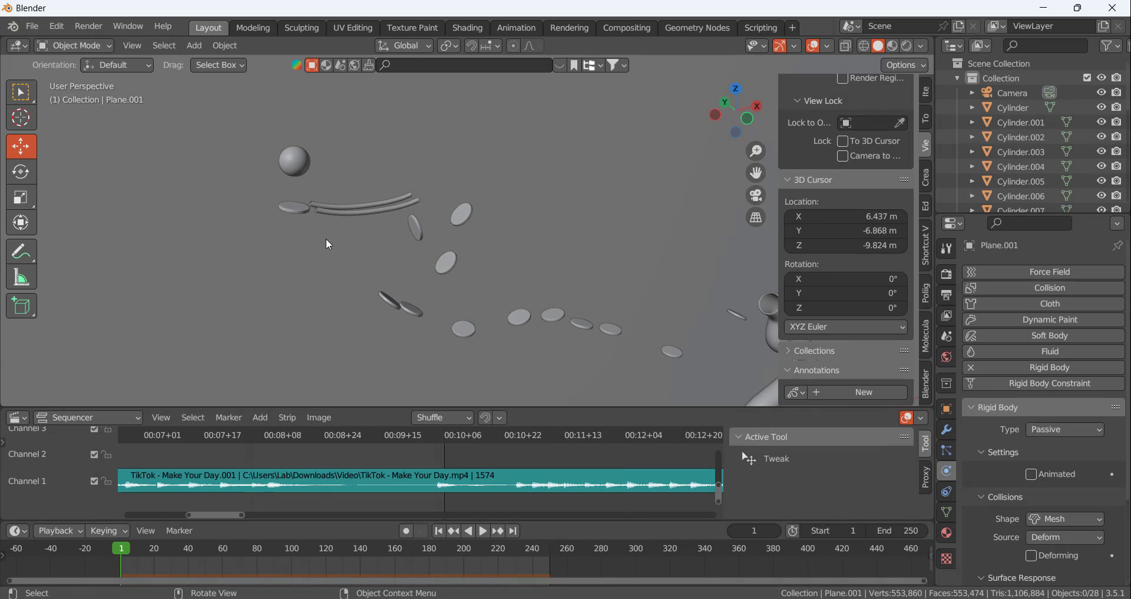
left_click_drag(414, 407, 413, 501)
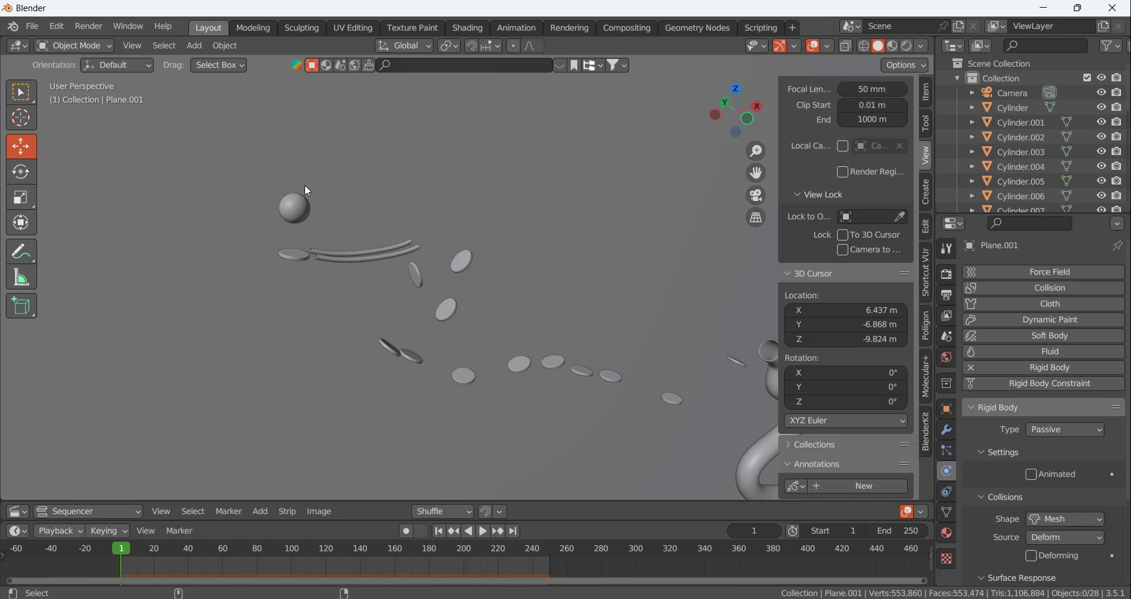
key("KP_0")
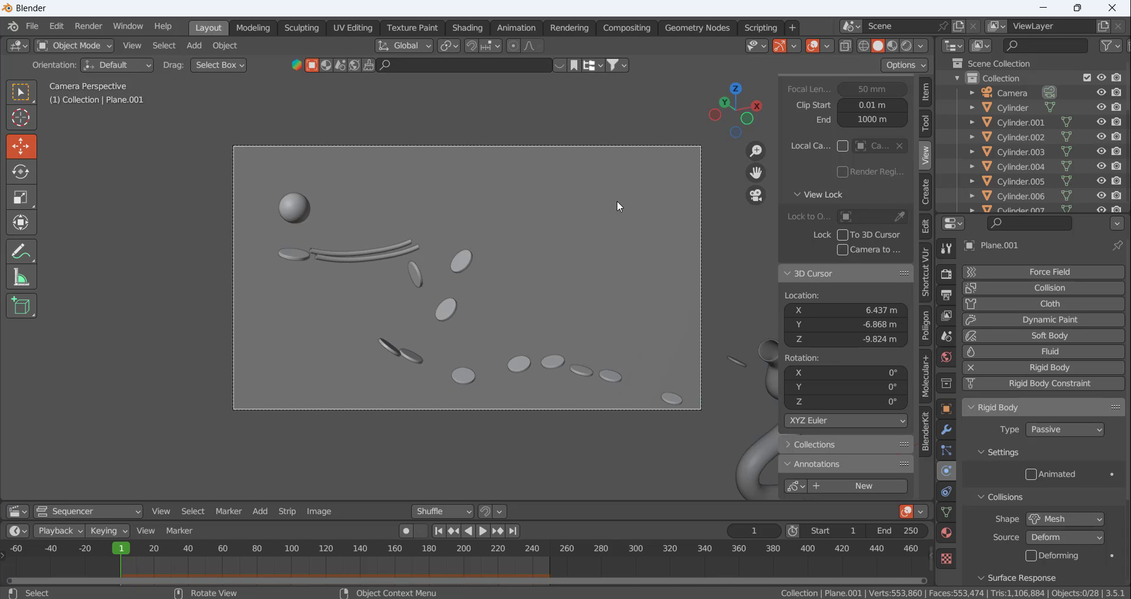
Set the render engine to Cycles and its device to GPU Compute
left_click(942, 249)
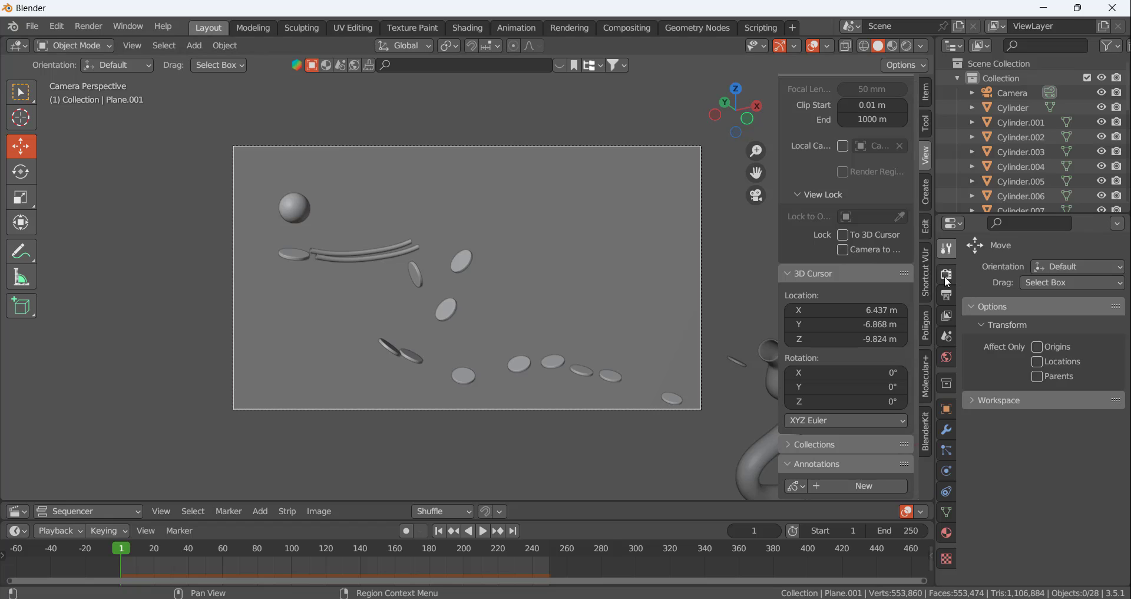
left_click(947, 276)
left_click(1048, 274)
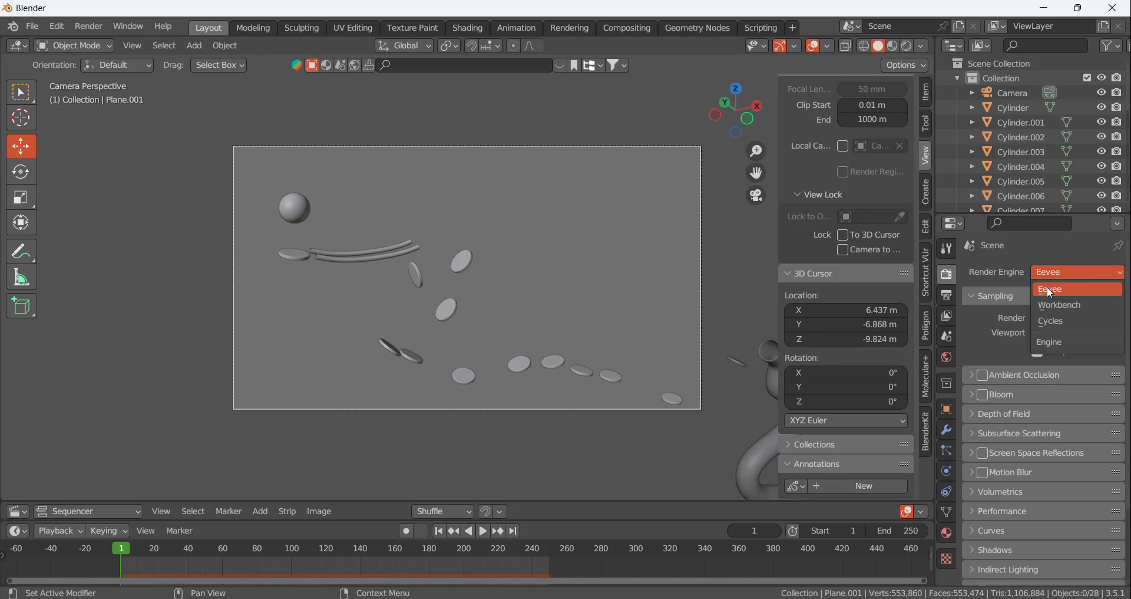
left_click(1055, 322)
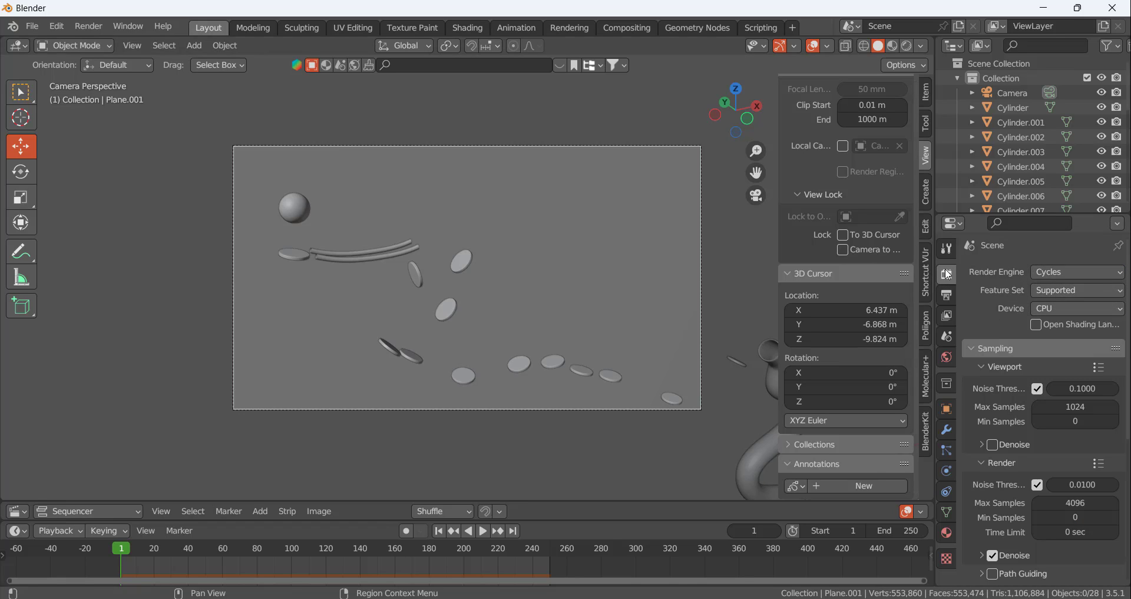
left_click(1061, 309)
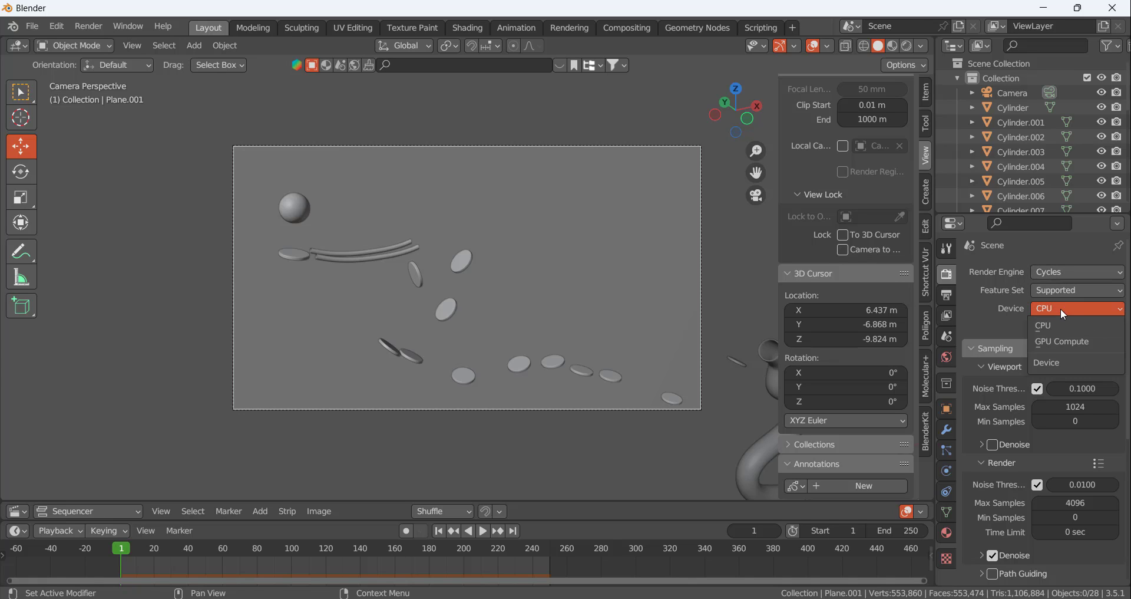
left_click(1055, 343)
Set the output resolution to a portrait format of 1080 px by 1920 px
left_click(948, 295)
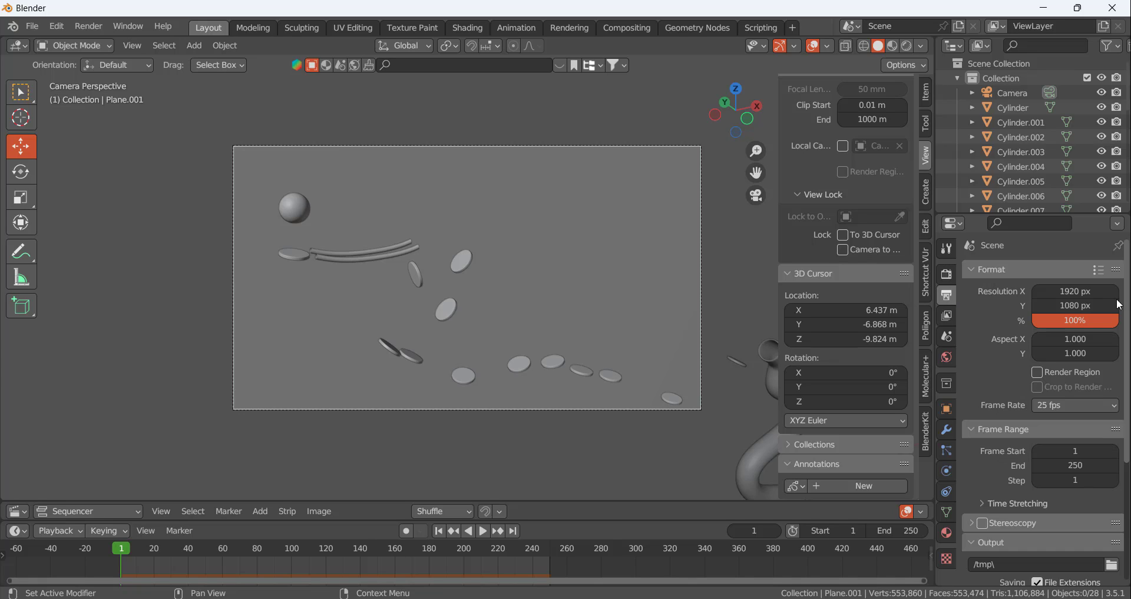
left_click(1076, 291)
key("BackSpace")
key("BackSpace")
key("BackSpace")
key("BackSpace")
type("1080")
key("Tab")
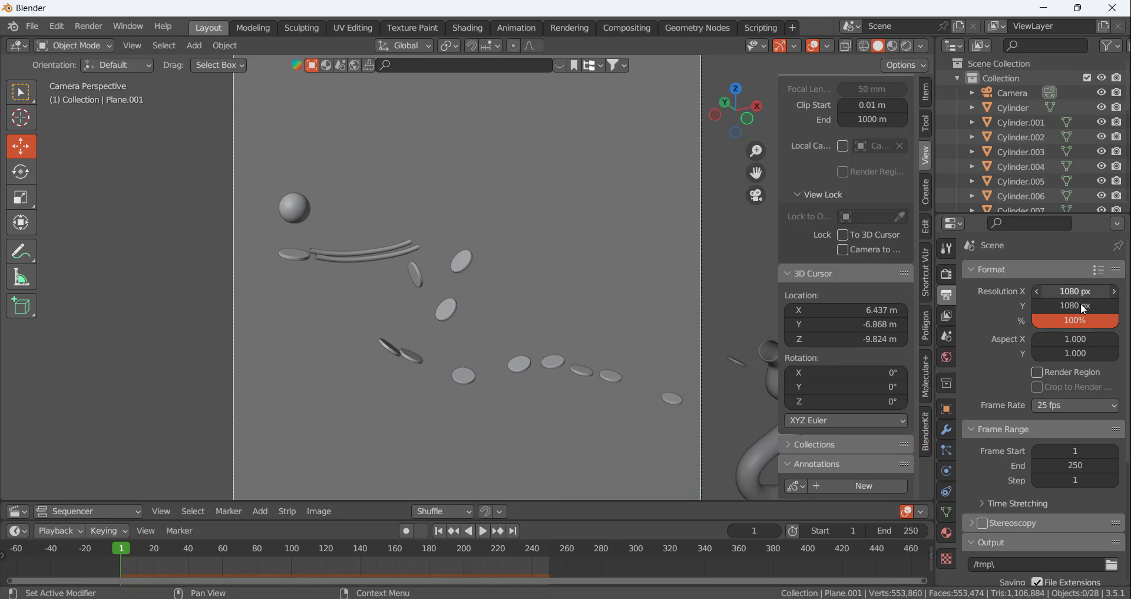
key("BackSpace")
key("BackSpace")
key("BackSpace")
type("92")
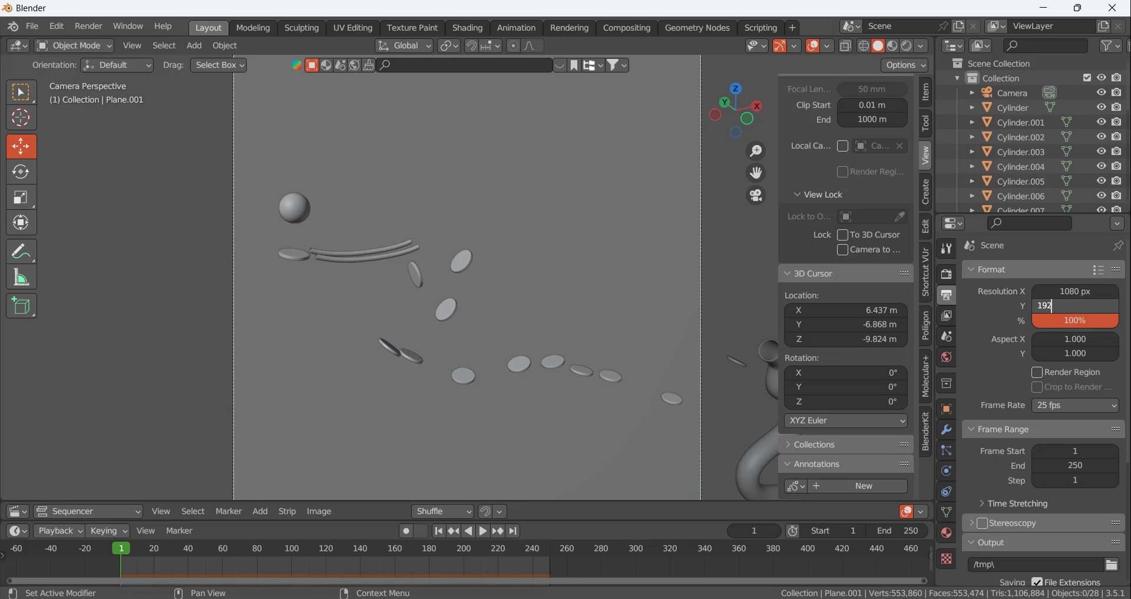
type("0")
key("Return")
Realign the camera to a closer, more angled view with the ball, the rails and the nearest discs inside the portrait frame
scroll(522, 207, "down", 2)
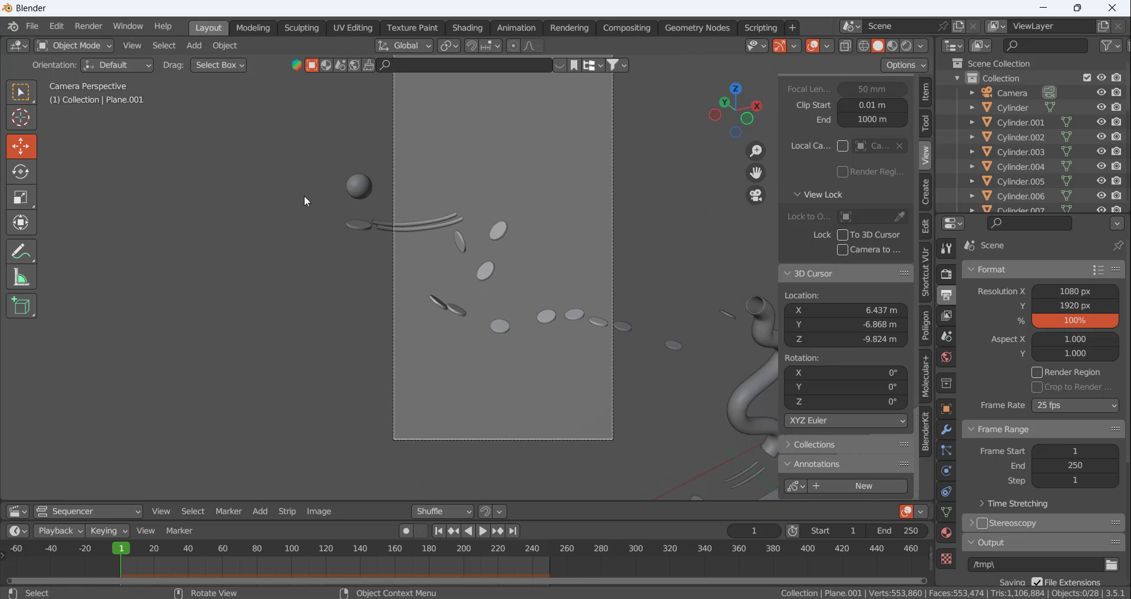
mouse_move(304, 197)
middle_mouse_down()
mouse_move(322, 196)
mouse_move(305, 188)
mouse_move(264, 265)
mouse_move(284, 192)
middle_mouse_up()
scroll(250, 172, "up", 2)
scroll(272, 243, "up", 1)
key("KP_0")
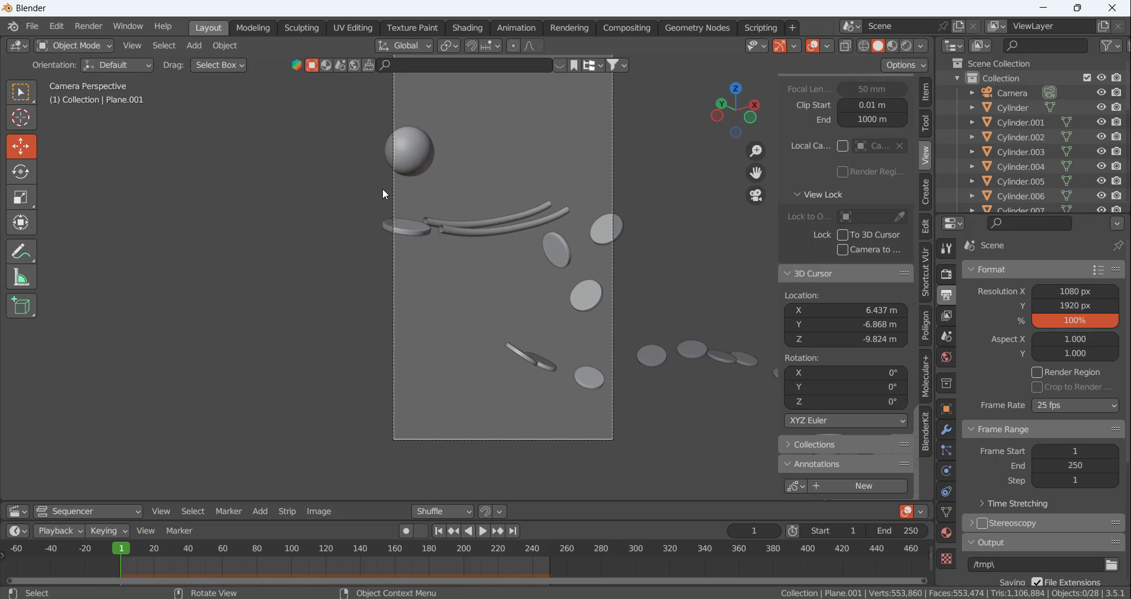
middle_click_drag(371, 210, 512, 188)
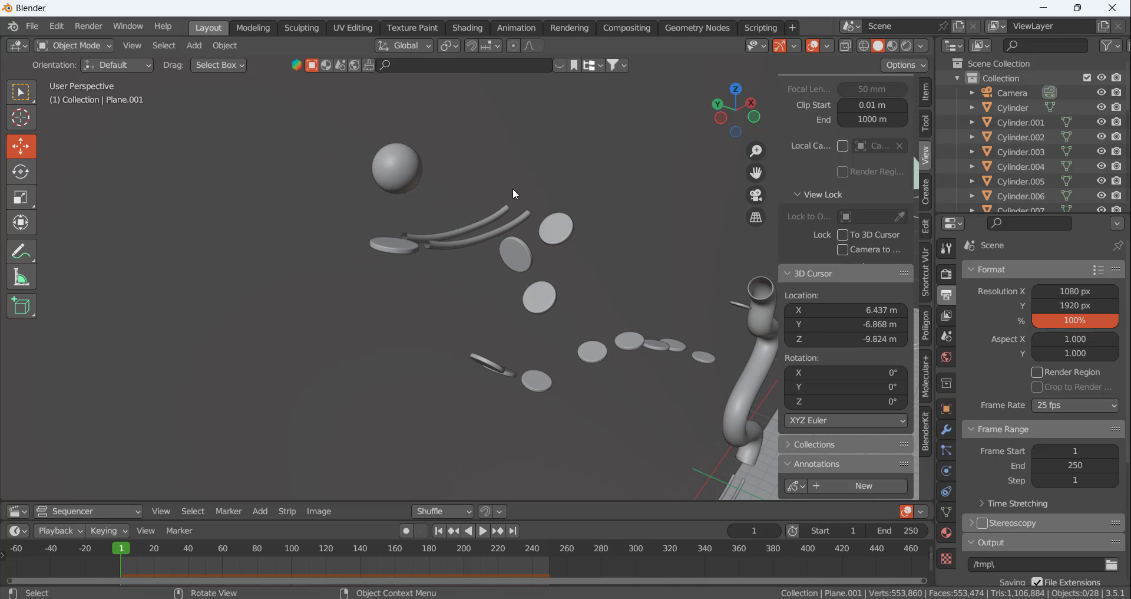
key("KP_0")
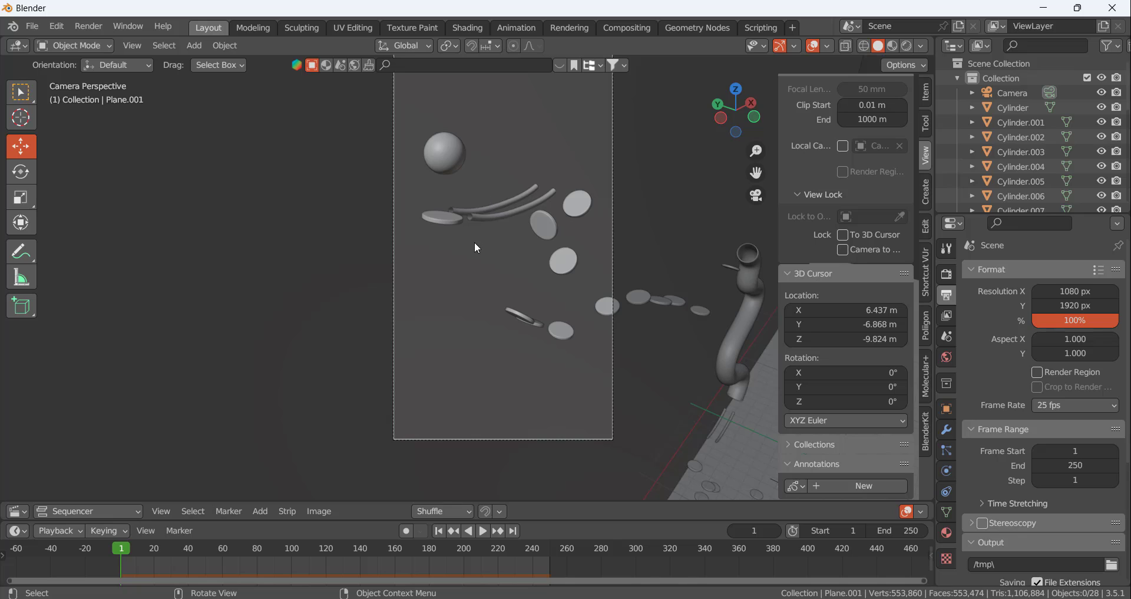
Snap the 3D cursor to the centre of the ball
scroll(501, 222, "down", 4)
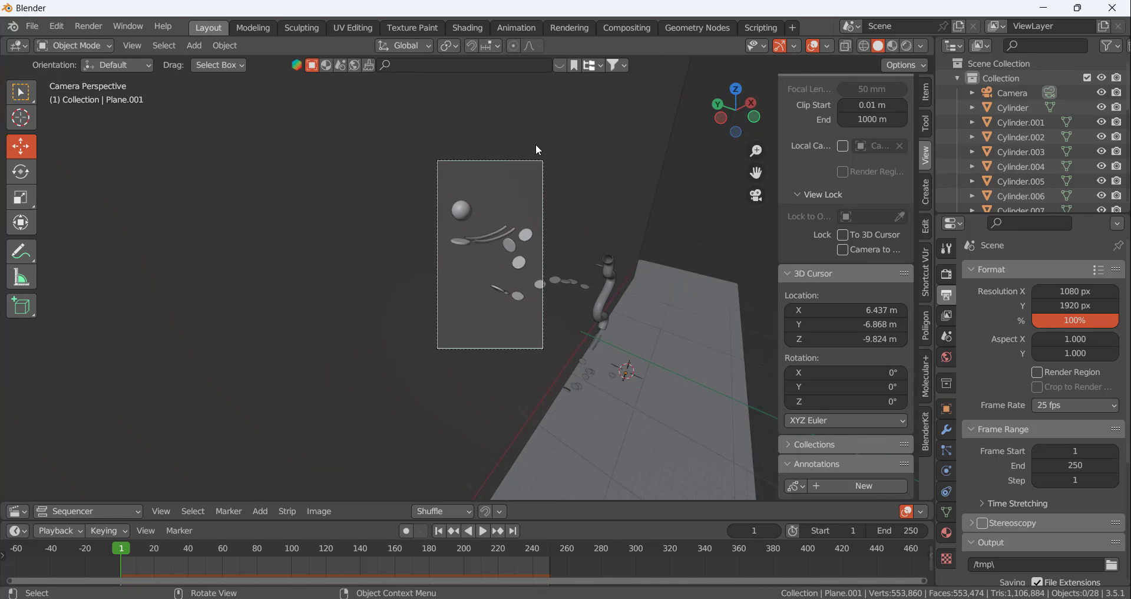
scroll(525, 165, "up", 3)
scroll(471, 259, "down", 2)
scroll(479, 300, "up", 2)
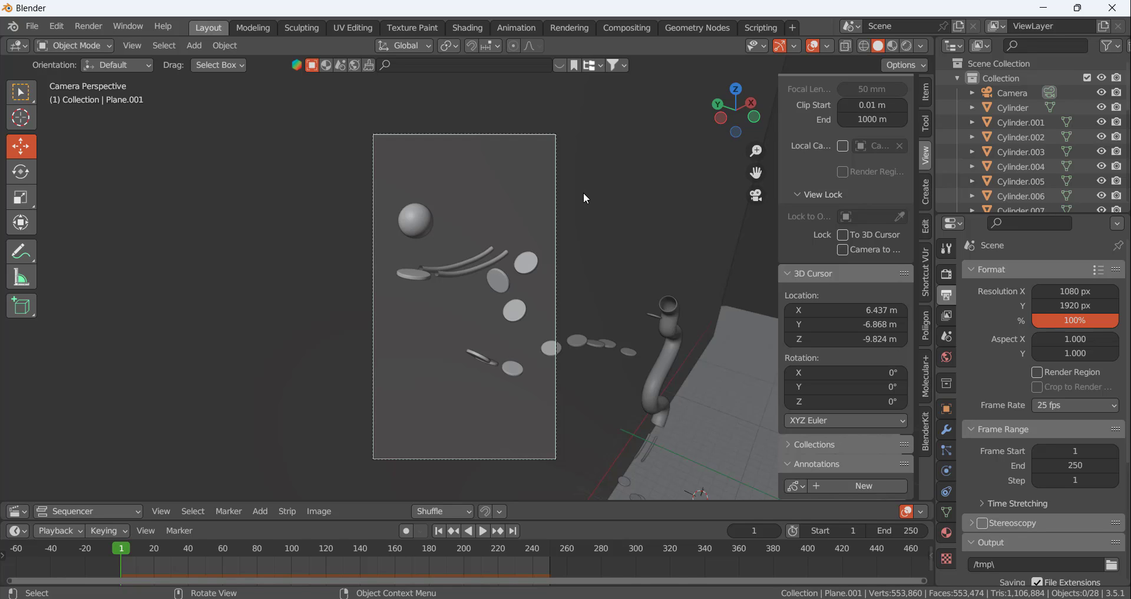
left_click(420, 221)
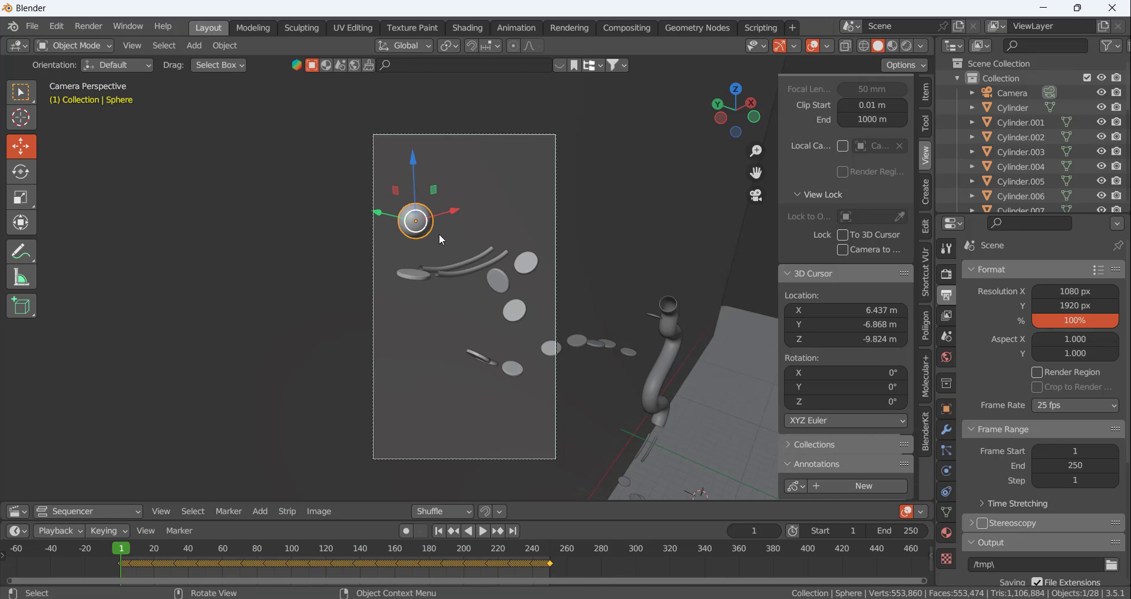
key("shift+s")
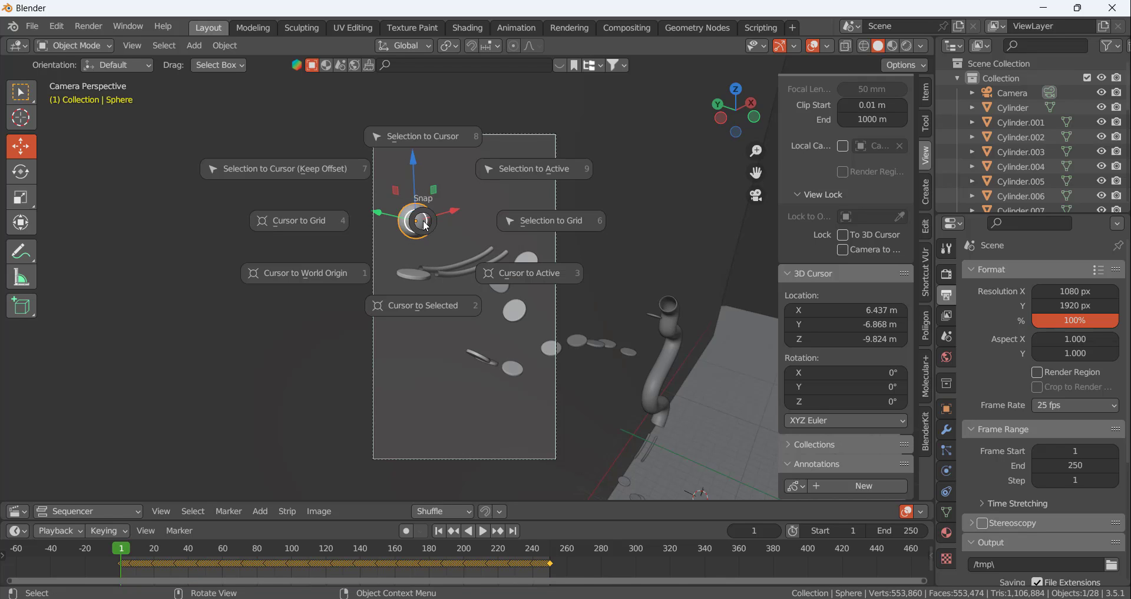
left_click(419, 310)
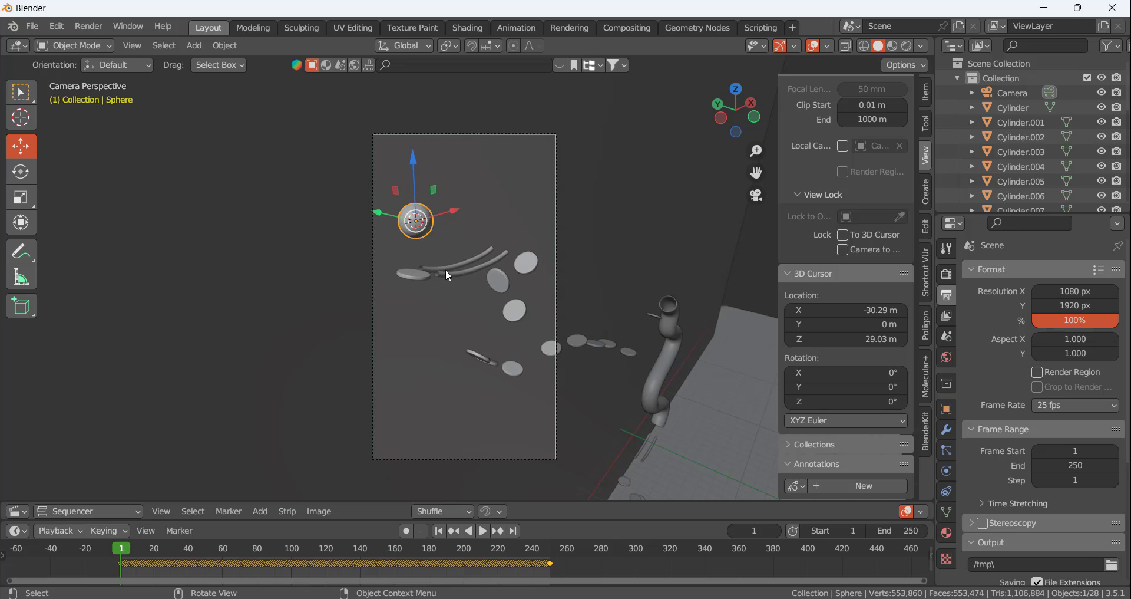
Add a Plain Axes empty at the 3D cursor in the ball's centre
left_click(425, 218)
left_click(423, 218)
scroll(426, 192, "up", 2)
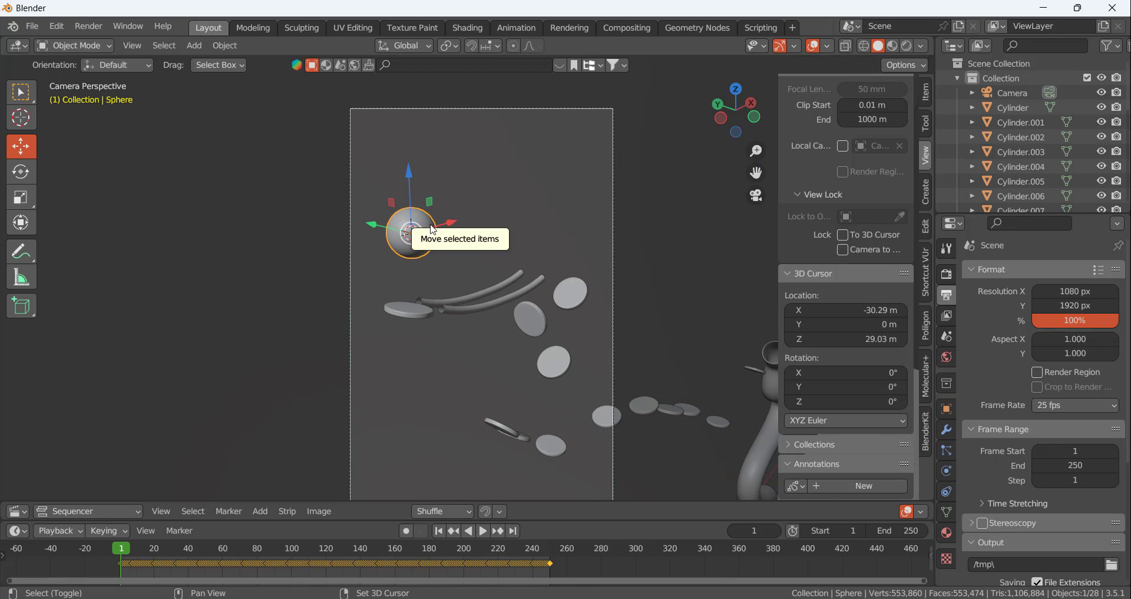
key("shift+a")
mouse_move(405, 369)
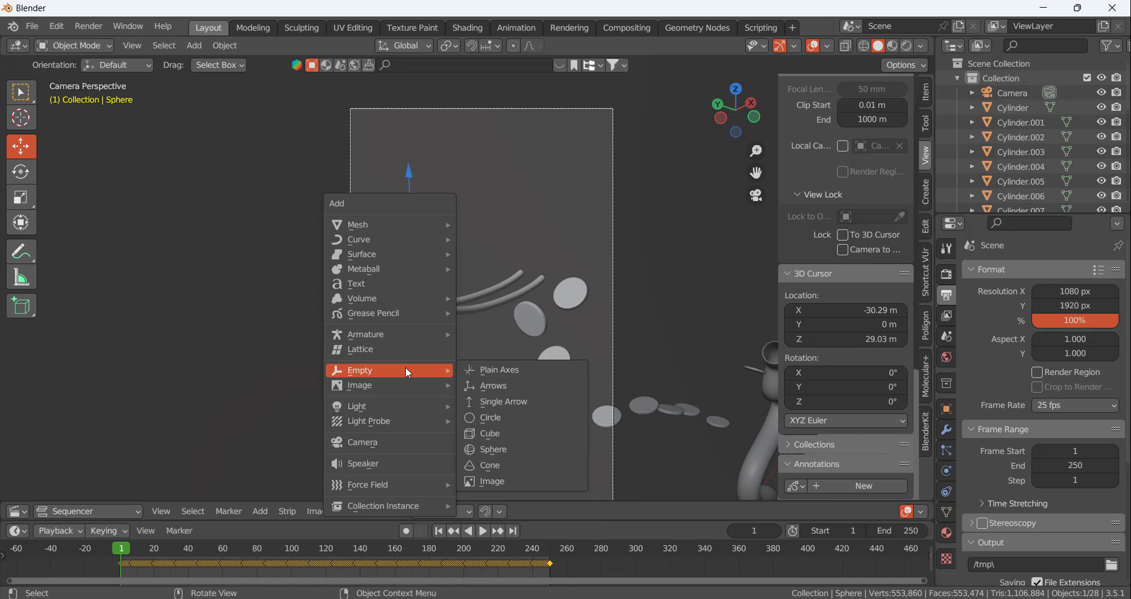
left_click(492, 370)
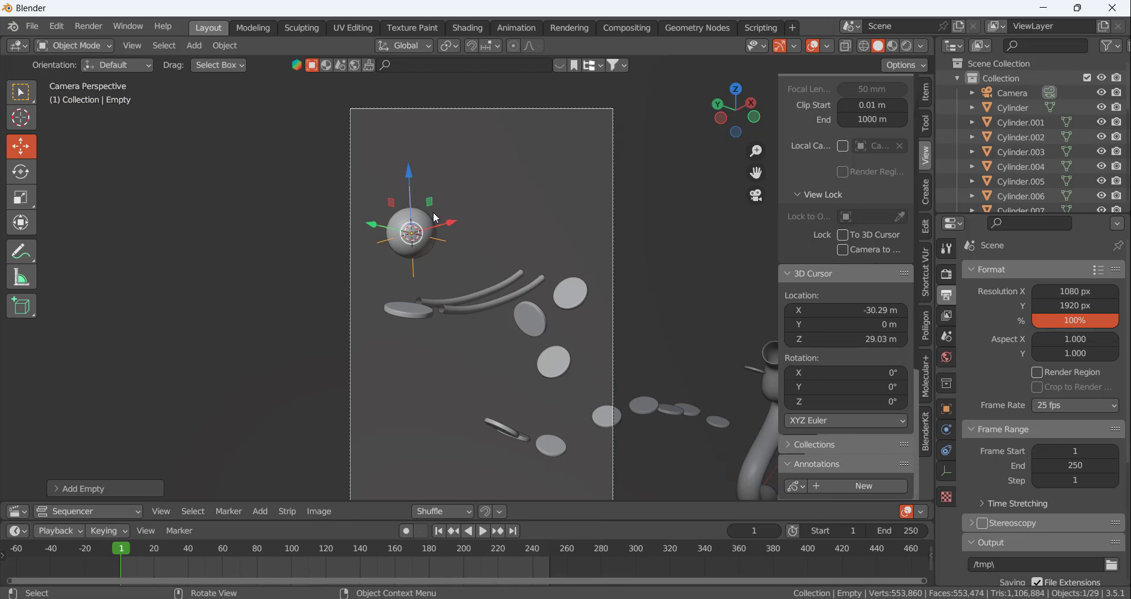
Parent the Plain Axes empty to the ball, with the ball as the active object
scroll(434, 213, "up", 2)
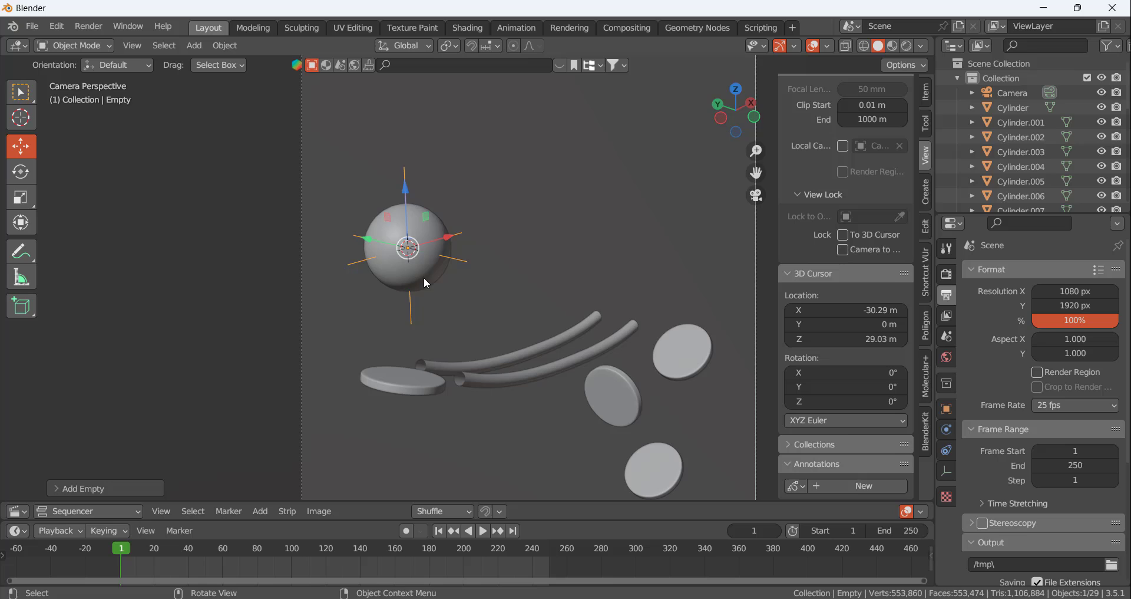
left_click(430, 284)
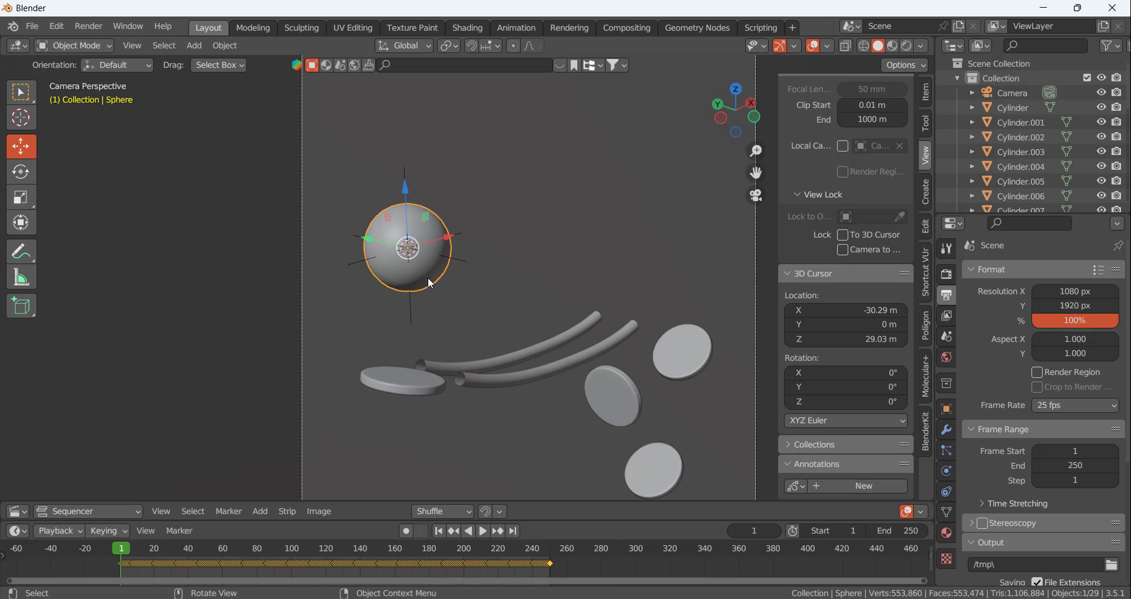
left_click(457, 258)
left_click(435, 230, "shift")
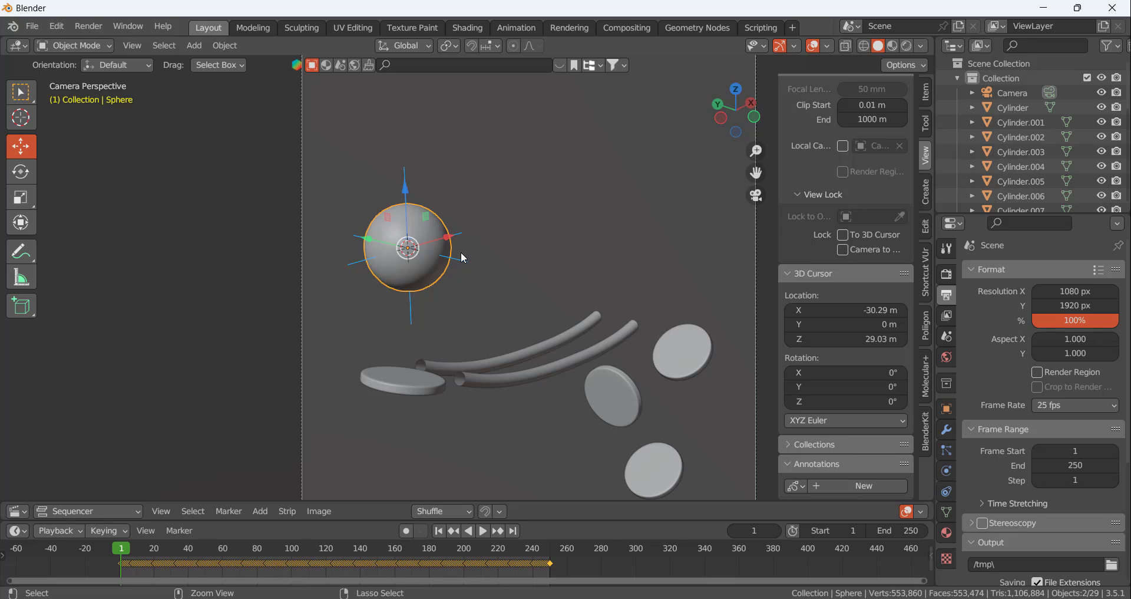
key("ctrl+p")
left_click(463, 257)
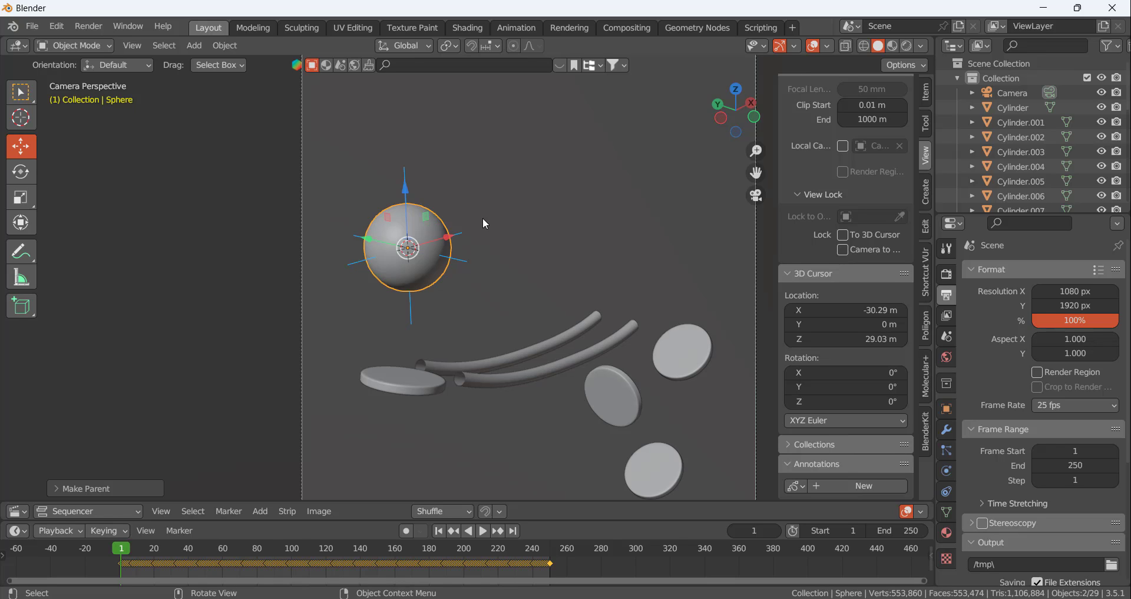
Play the animation briefly to check that the empty follows the ball, and return to the first frame
key("space")
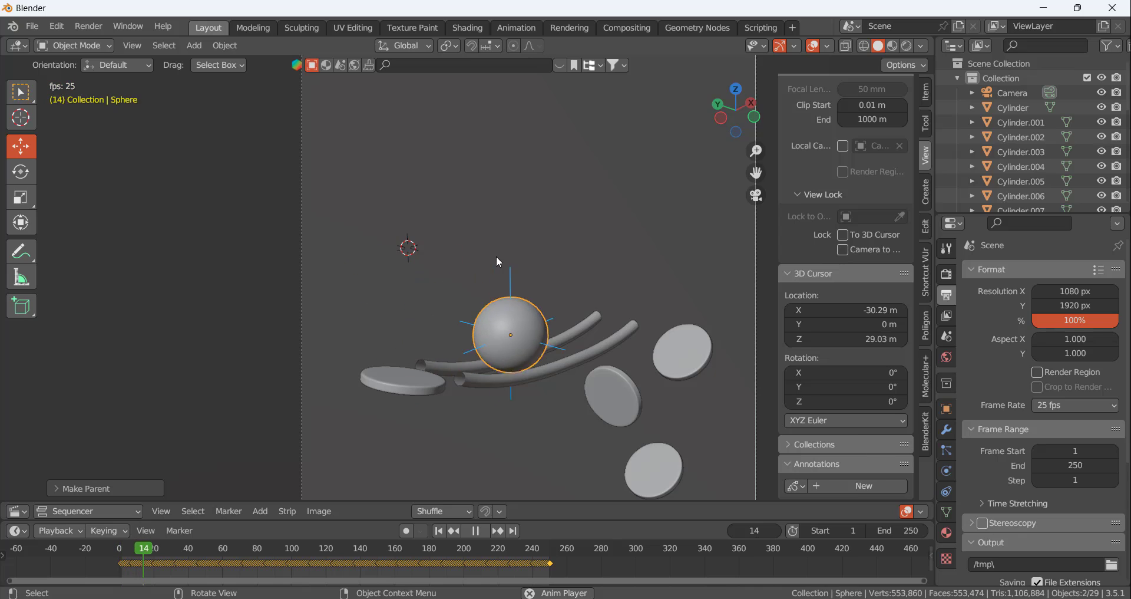
key("space")
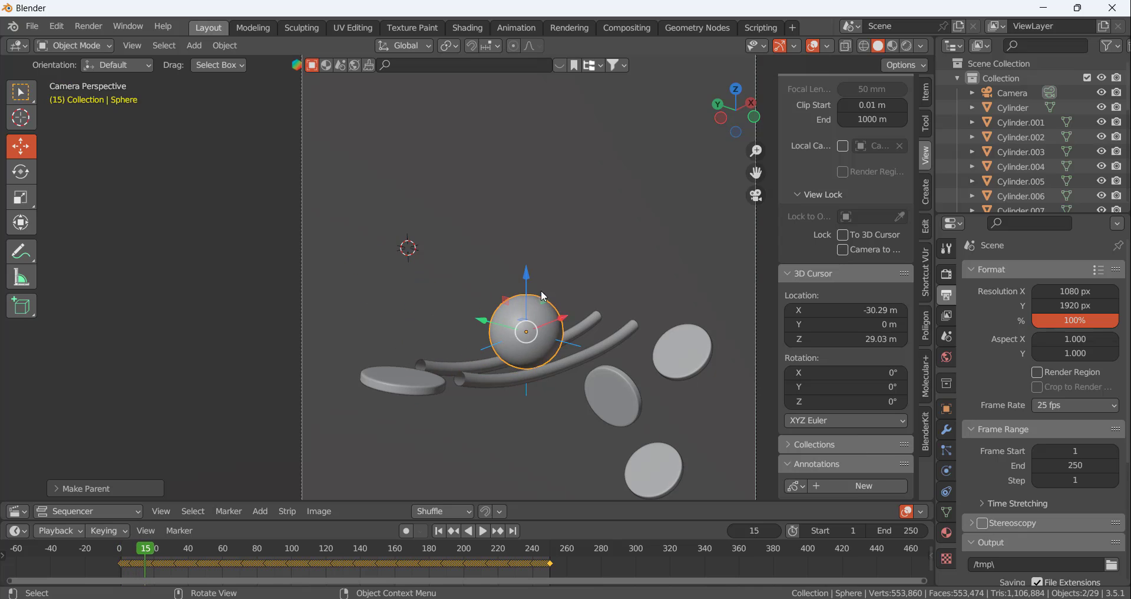
left_click(439, 531)
scroll(472, 331, "down", 5)
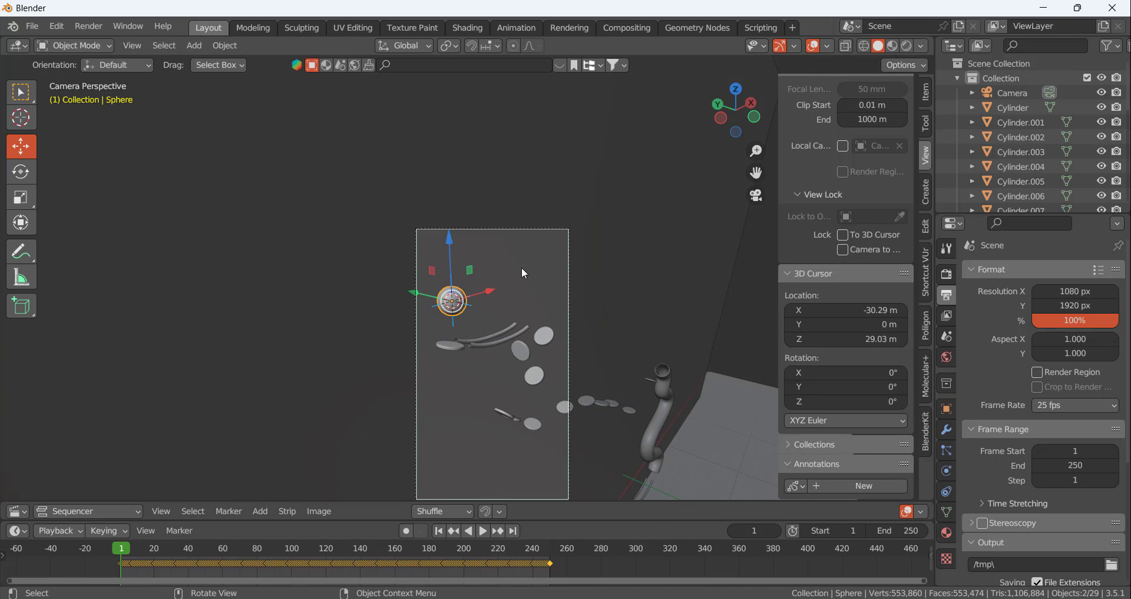
Add a Track To constraint to the camera with the Empty at the ball's centre as its target
left_click(522, 229)
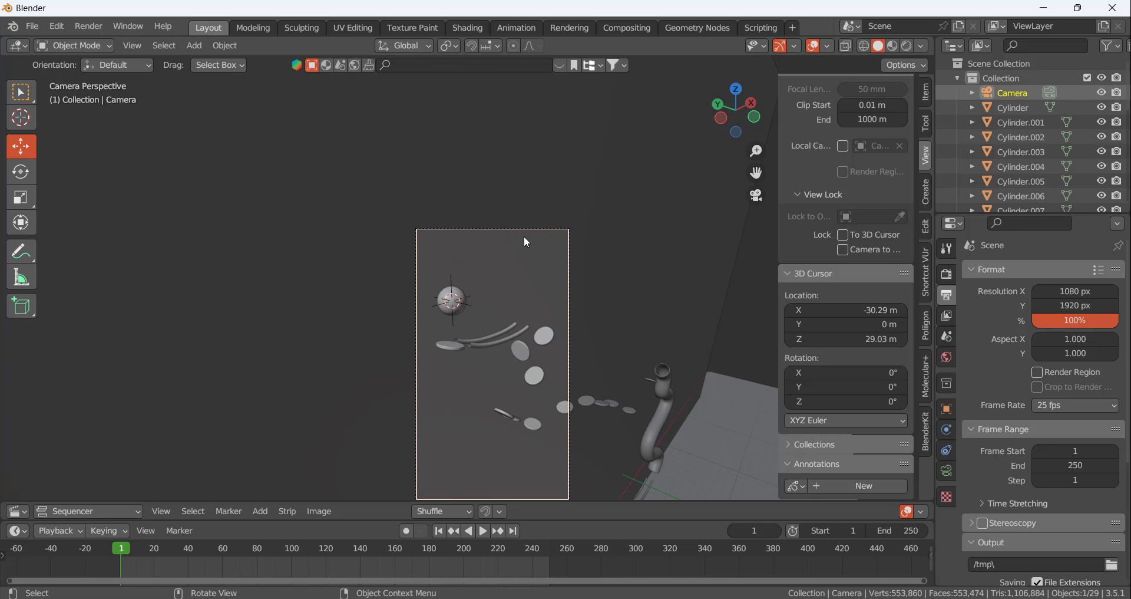
left_click(524, 228)
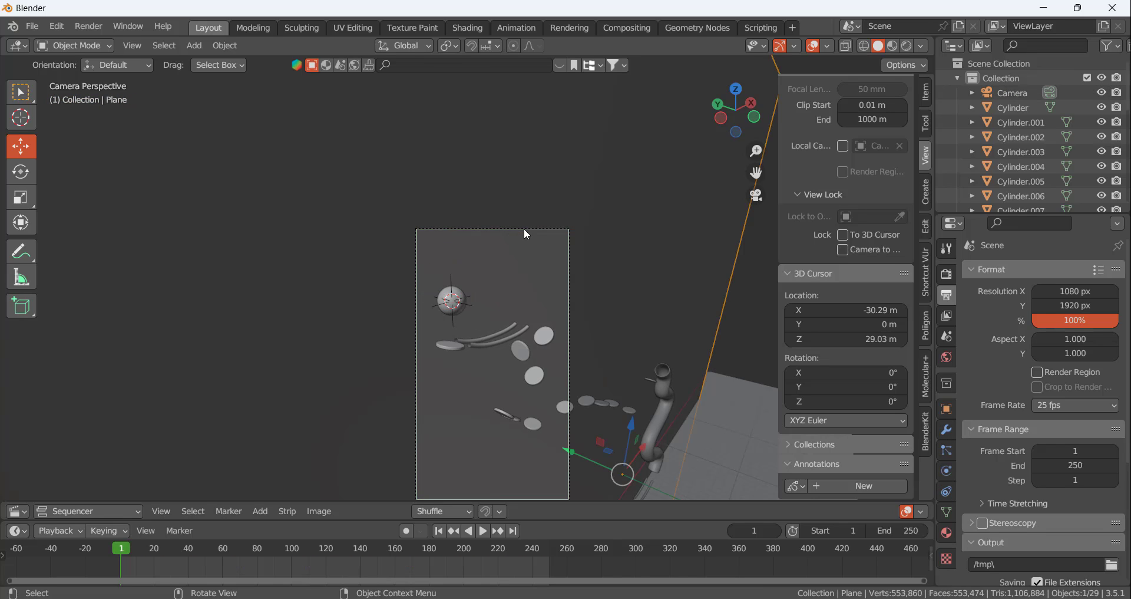
left_click(526, 232)
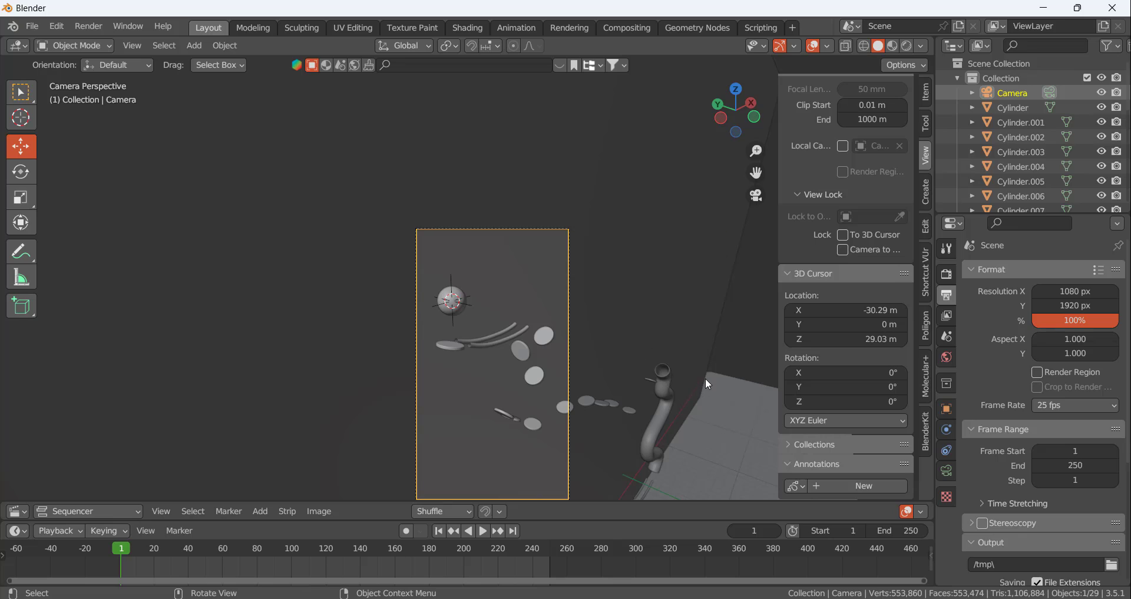
left_click(947, 430)
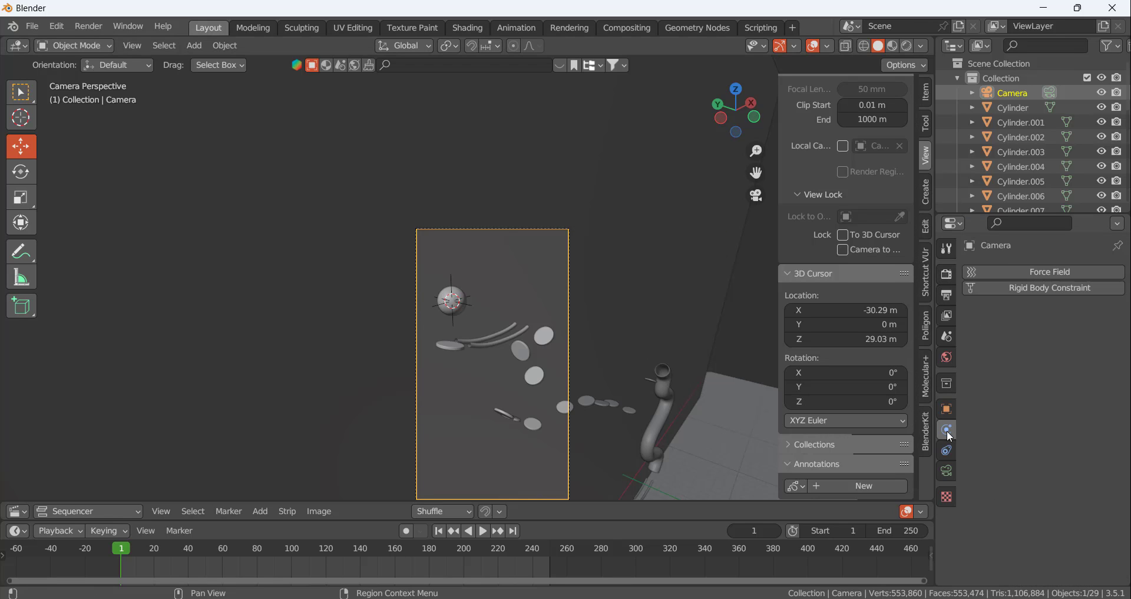
left_click(947, 451)
left_click(991, 271)
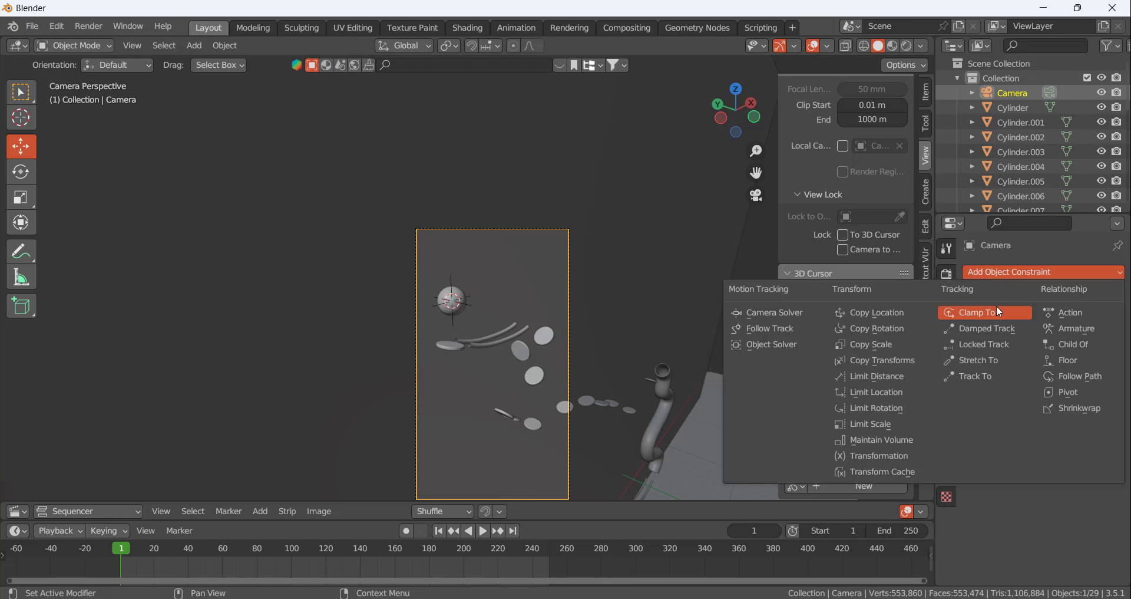
left_click(977, 373)
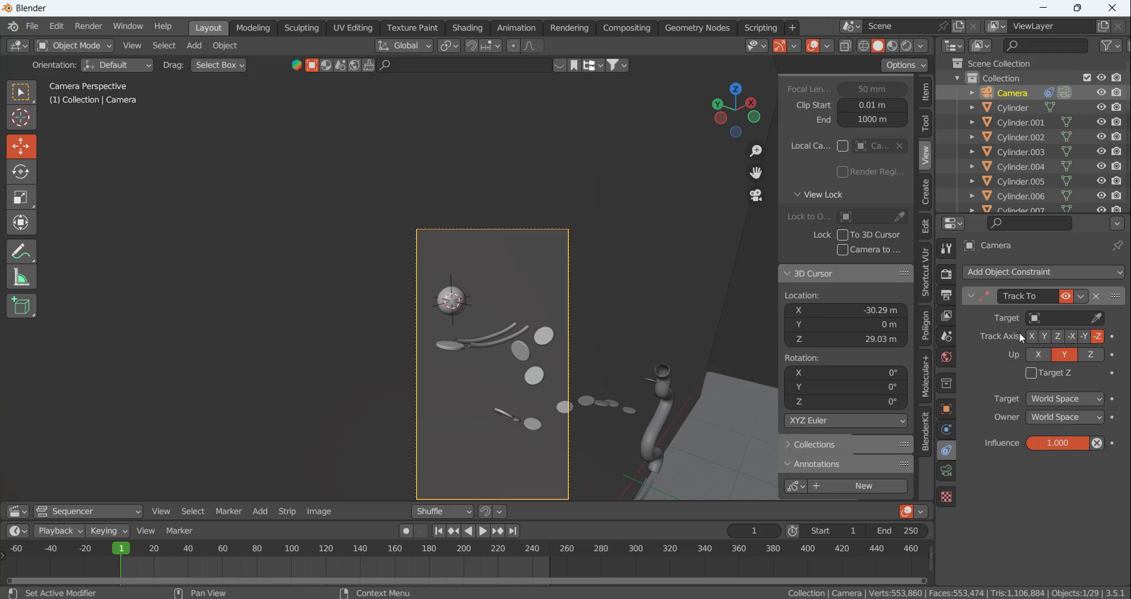
left_click(1098, 318)
left_click(454, 272)
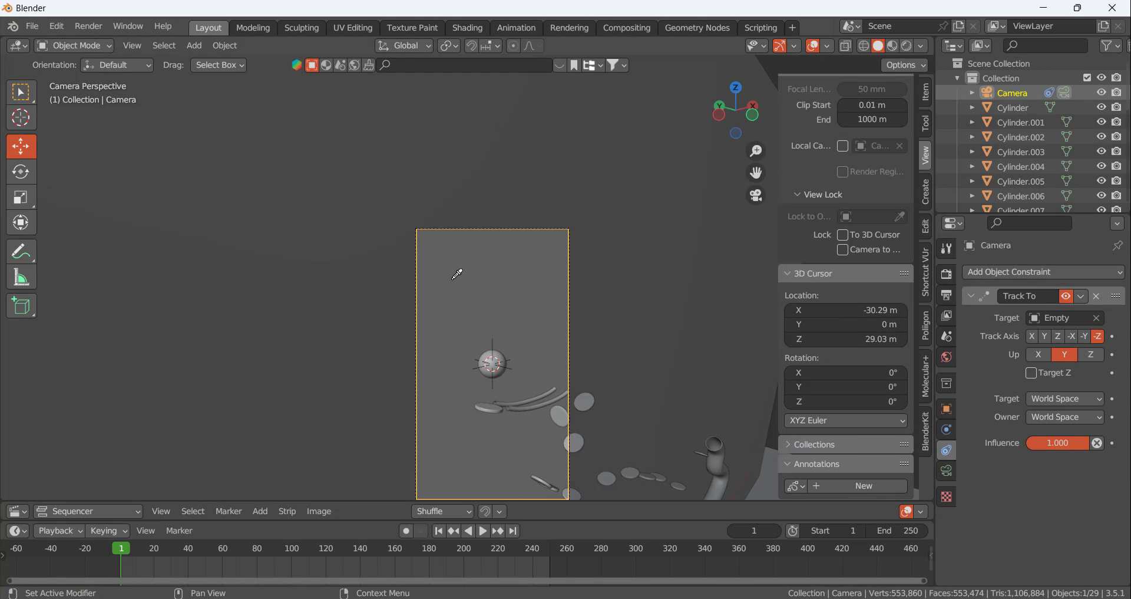
Play the animation briefly to check how the camera tracks the ball, and return to the first frame
scroll(542, 345, "down", 3)
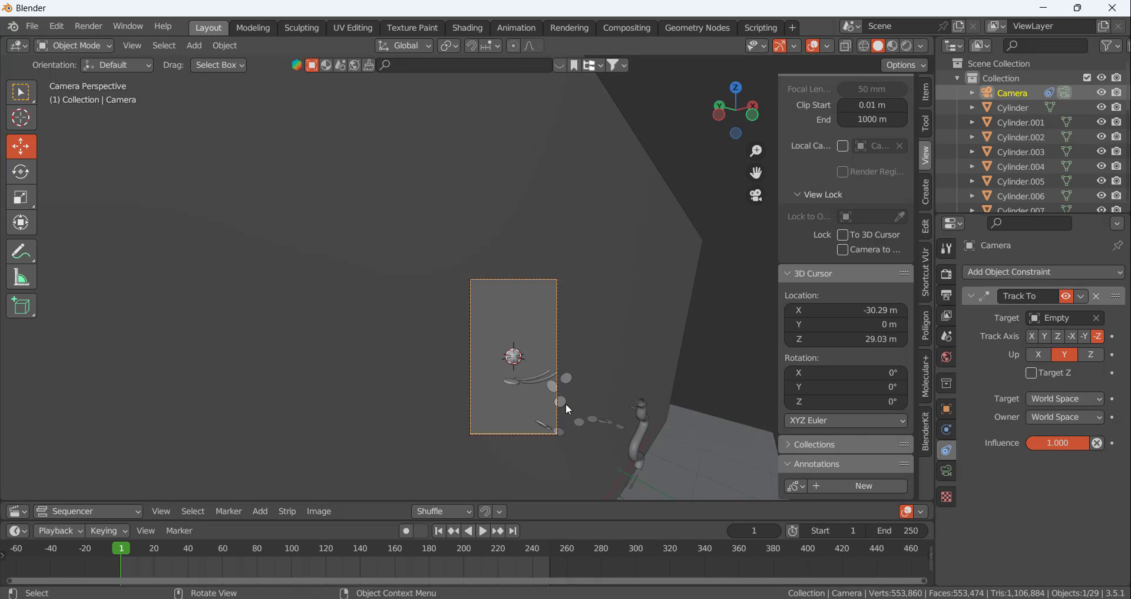
scroll(567, 403, "up", 4)
left_click(484, 532)
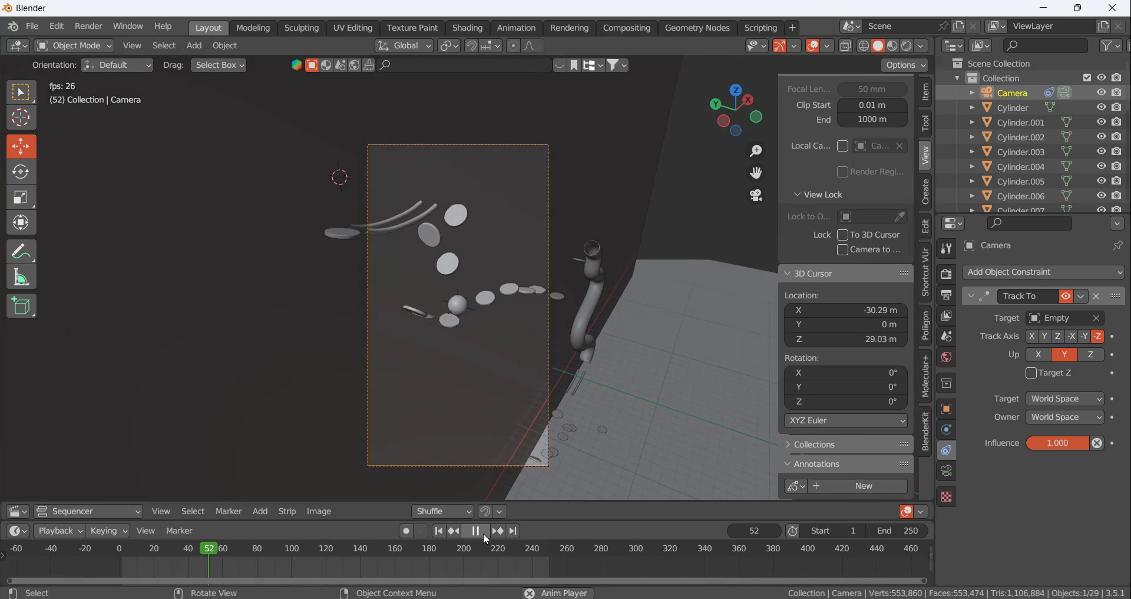
left_click(483, 533)
left_click(439, 531)
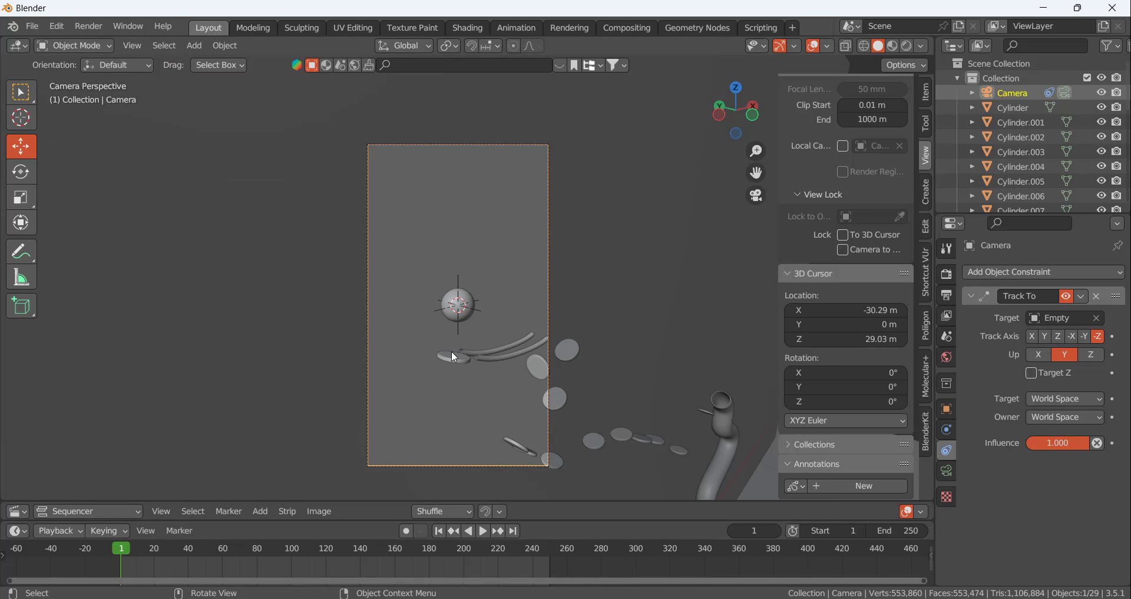
Remove the Track To constraint from the camera and keep the camera selected
left_click(1098, 297)
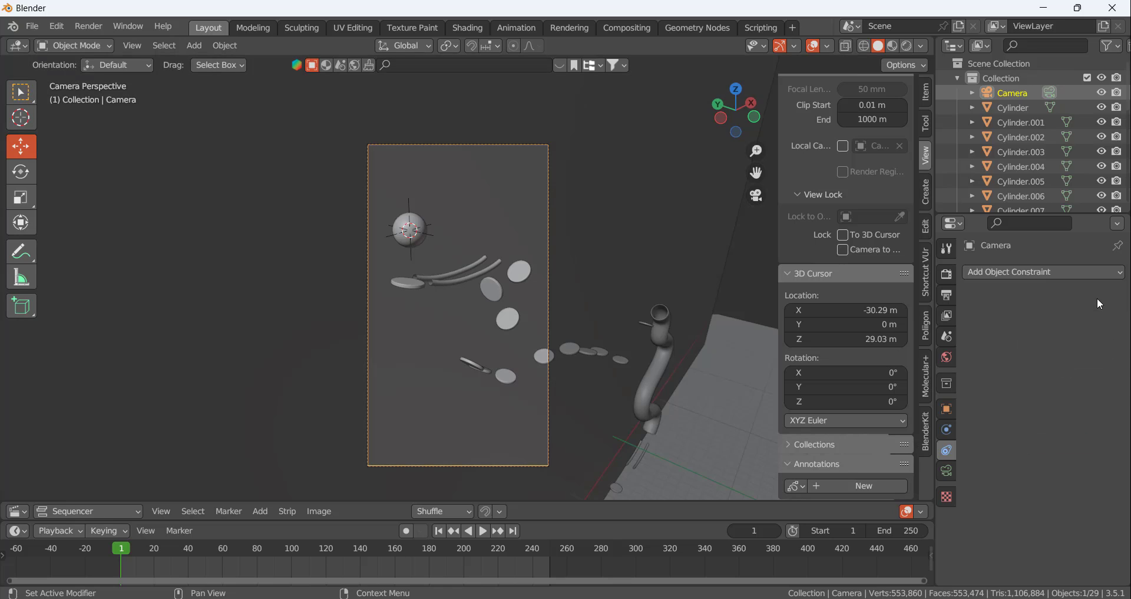
left_click(502, 146)
left_click(1020, 272)
key("Escape")
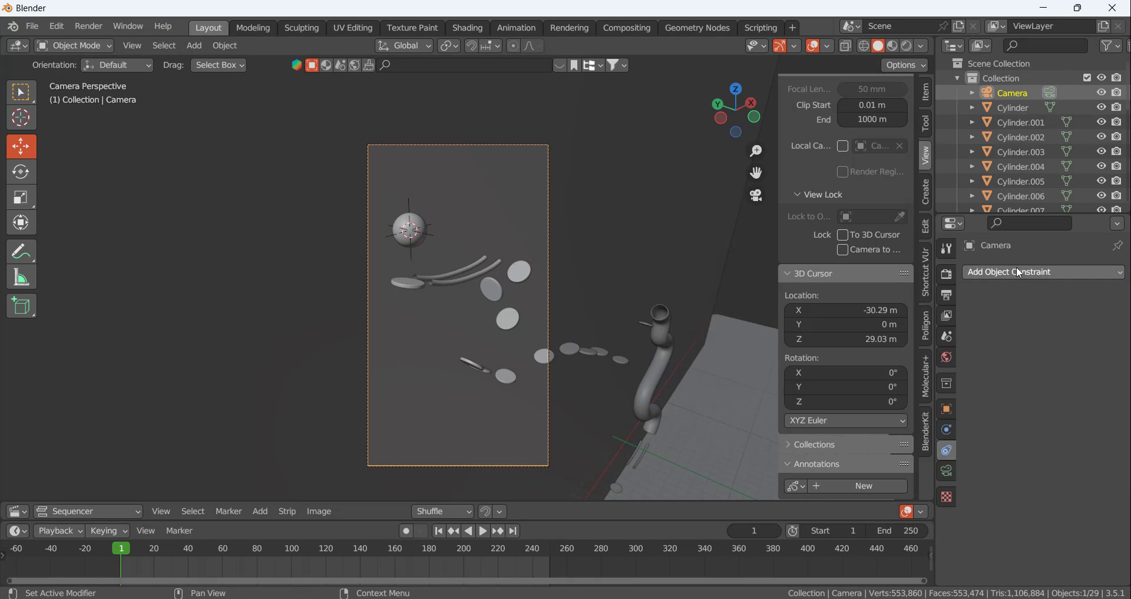
Insert location and rotation keyframes for the camera at frame 1
left_click(946, 429)
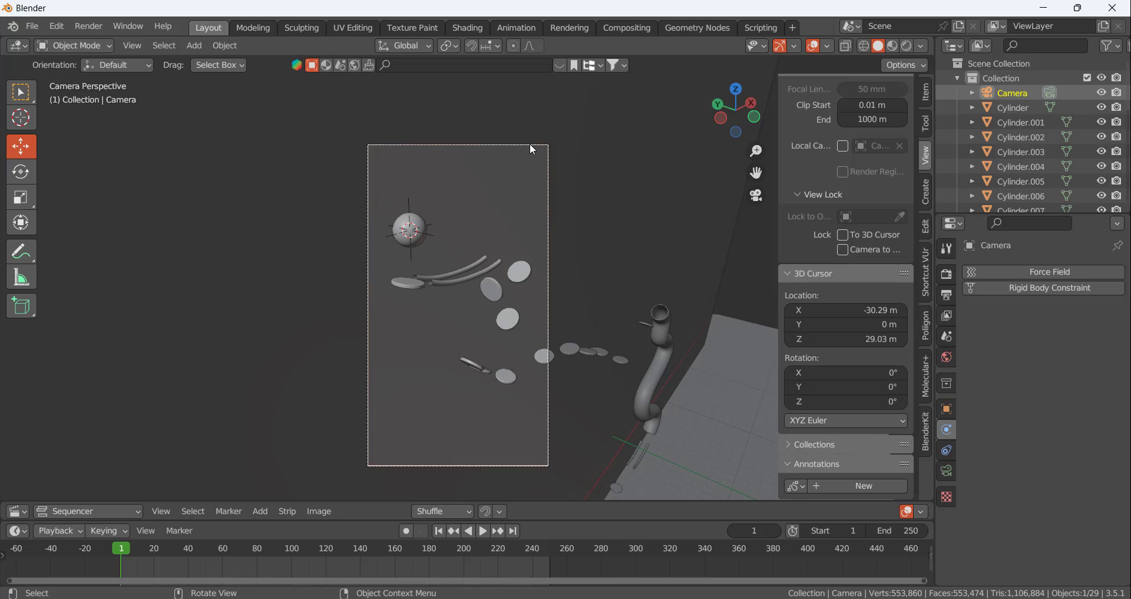
left_click(947, 407)
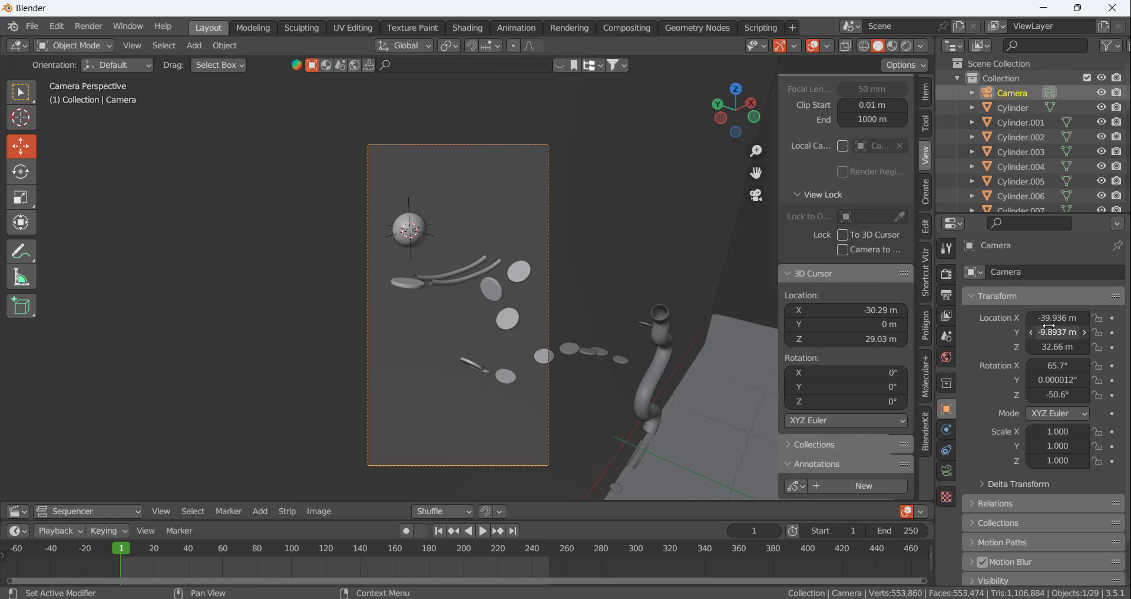
key("i")
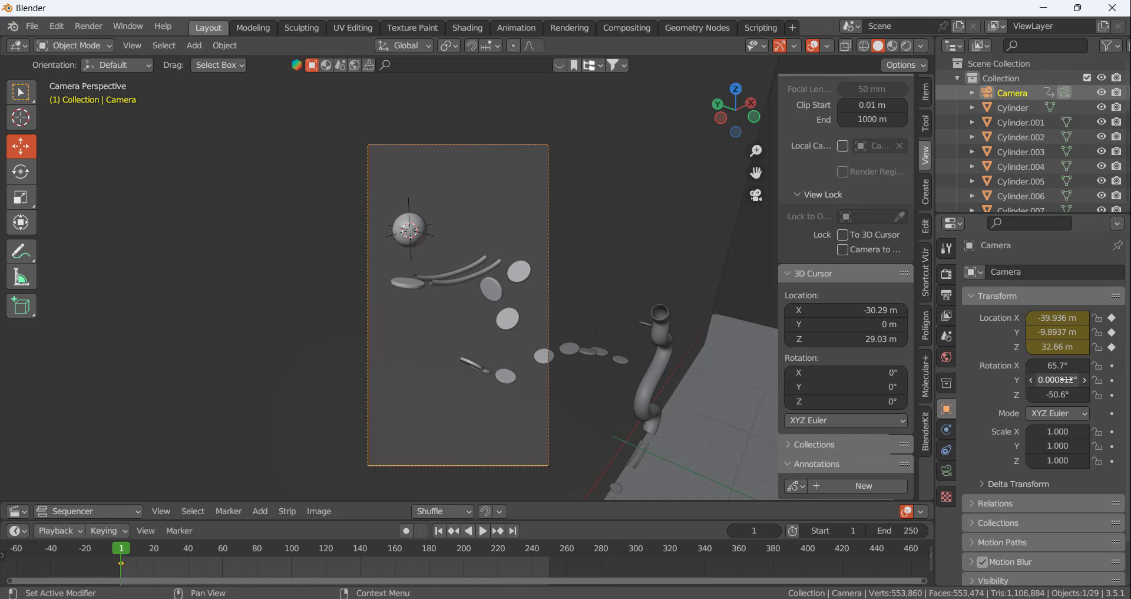
key("i")
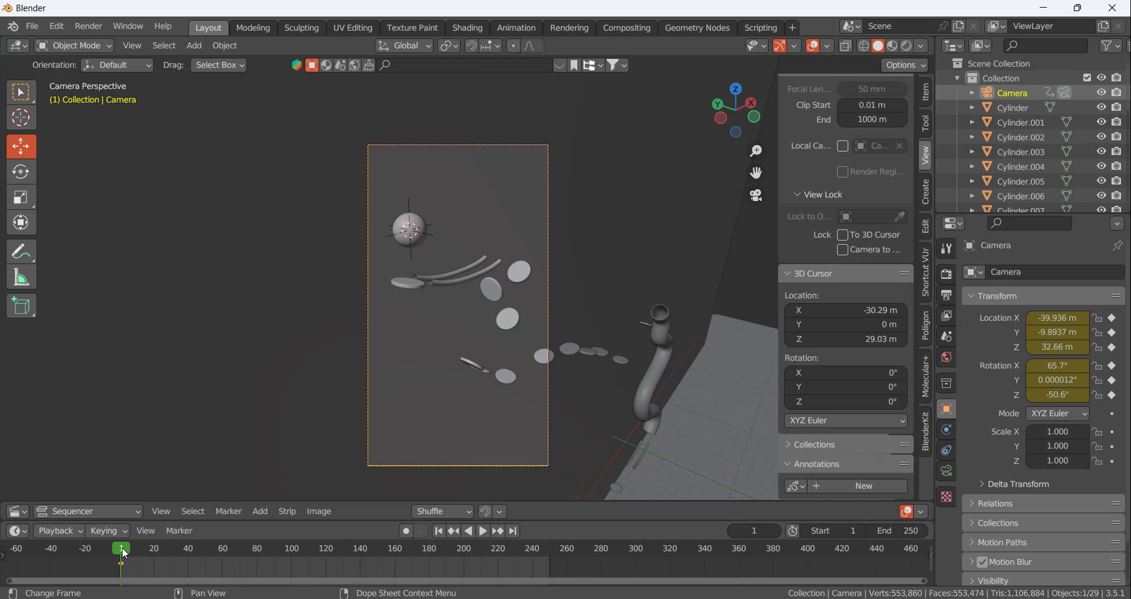
At frame 62, move the camera to X -35.126, Y -11.104, Z 29.8 m and keyframe its location and rotation
key("space")
left_click_drag(165, 550, 227, 563)
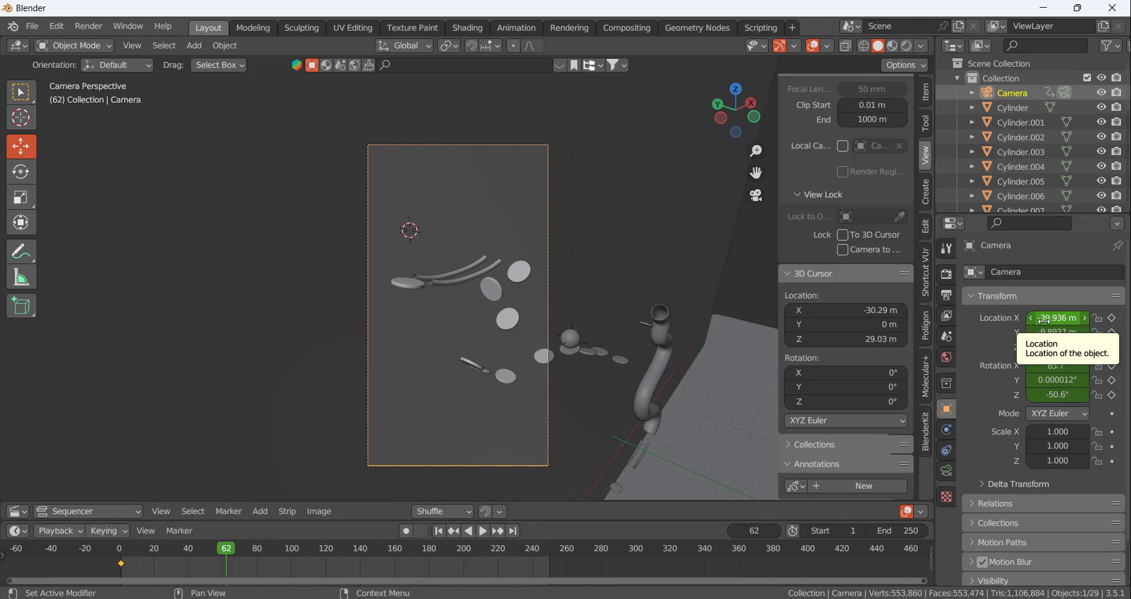
left_click_drag(1044, 320, 1039, 346)
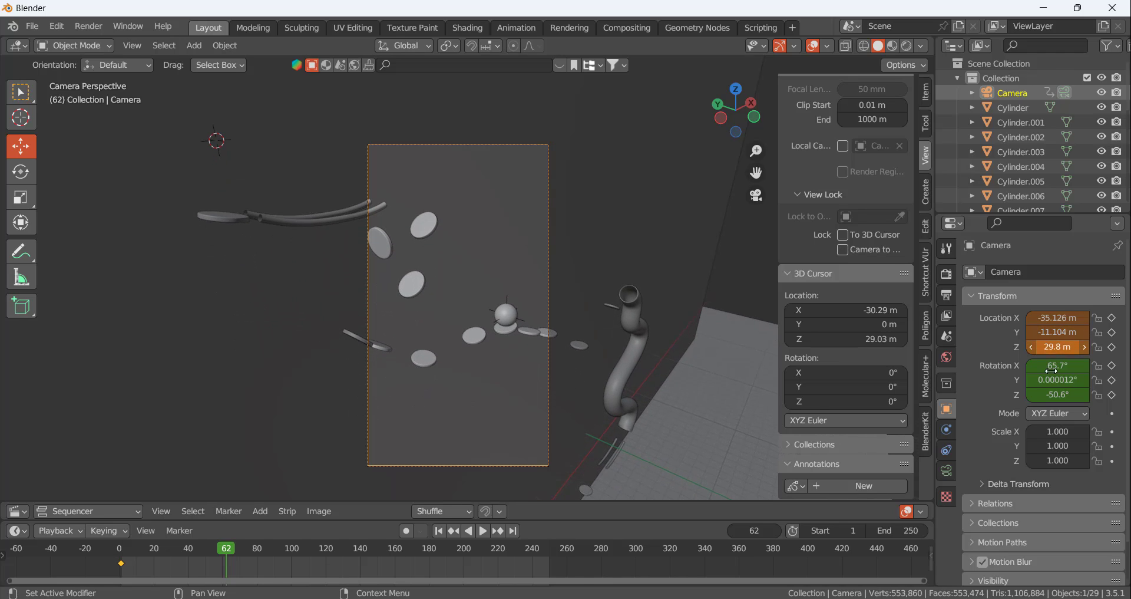
key("i")
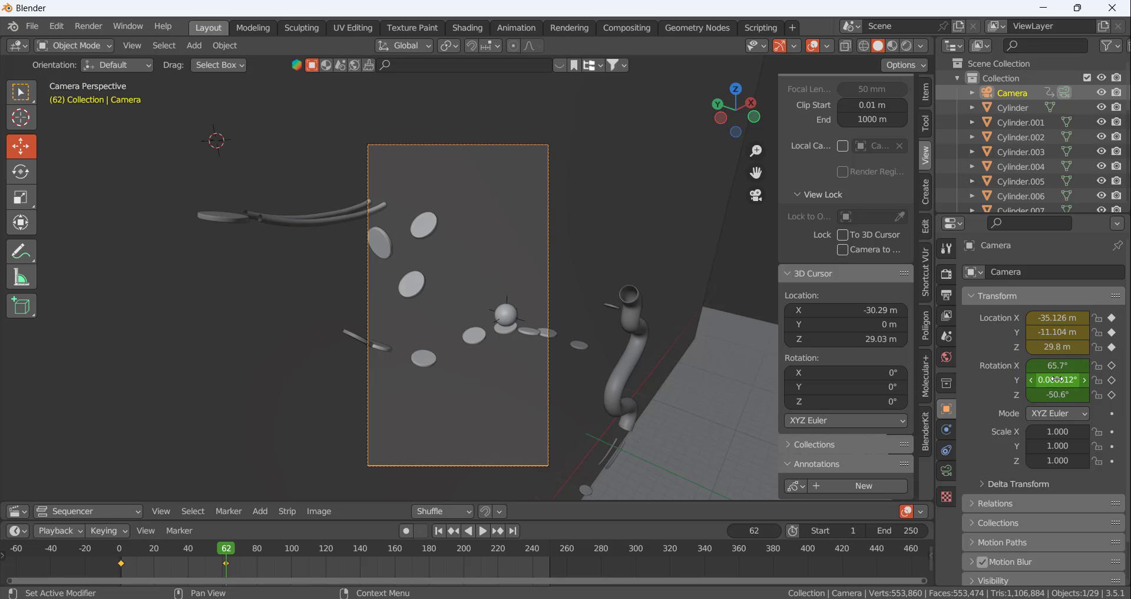
key("i")
At frame 86, set the camera's location to -23.836, -12.164, 25.8 m and rotation to 65.6°, 0.6°, -43.1°, and keyframe both
key("space")
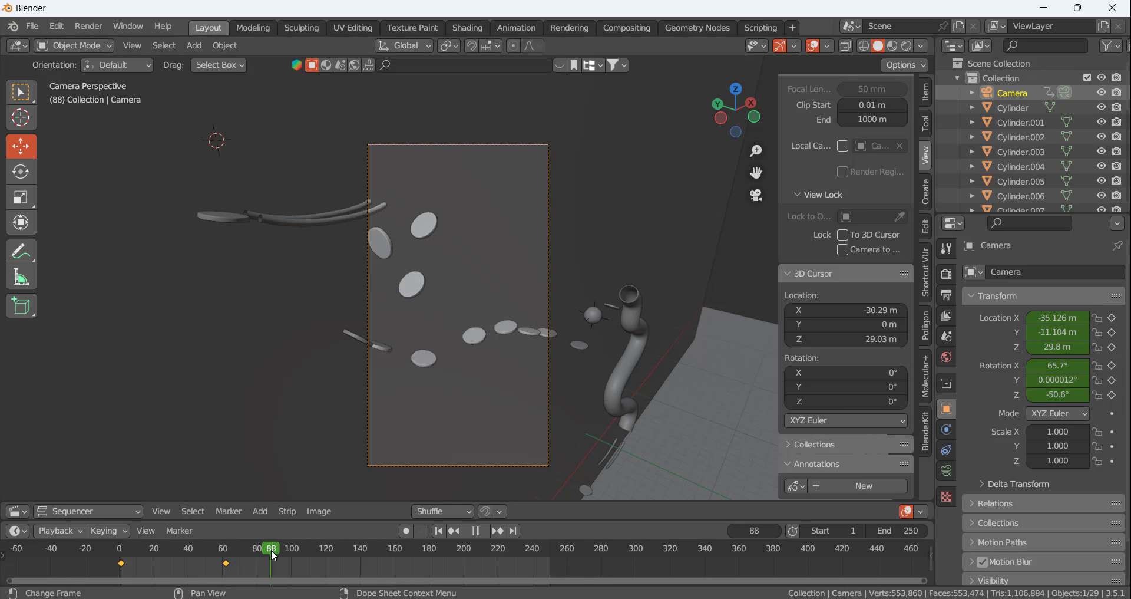
key("space")
left_click_drag(271, 549, 267, 551)
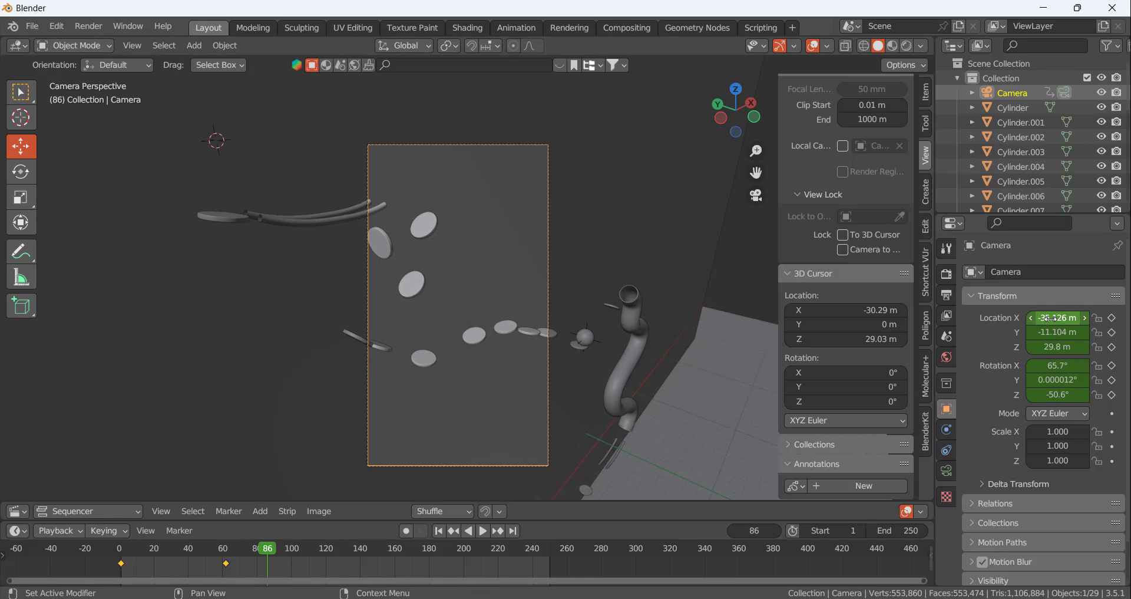
left_click_drag(1050, 317, 1072, 394)
left_click_drag(1048, 317, 1067, 317)
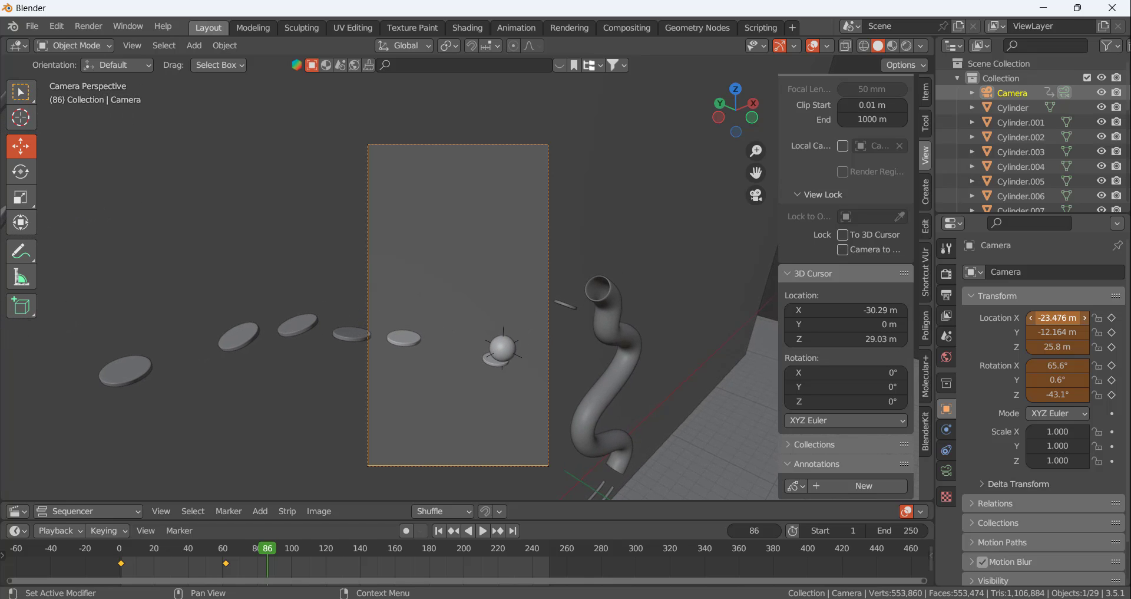
left_click_drag(1067, 317, 1063, 318)
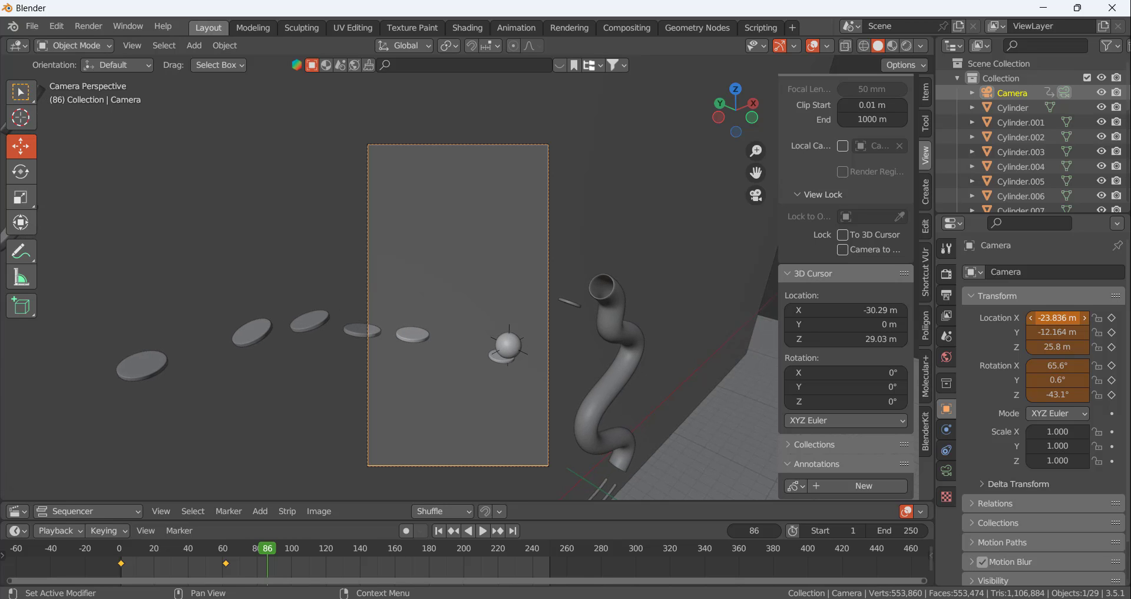
key("i")
key("i")
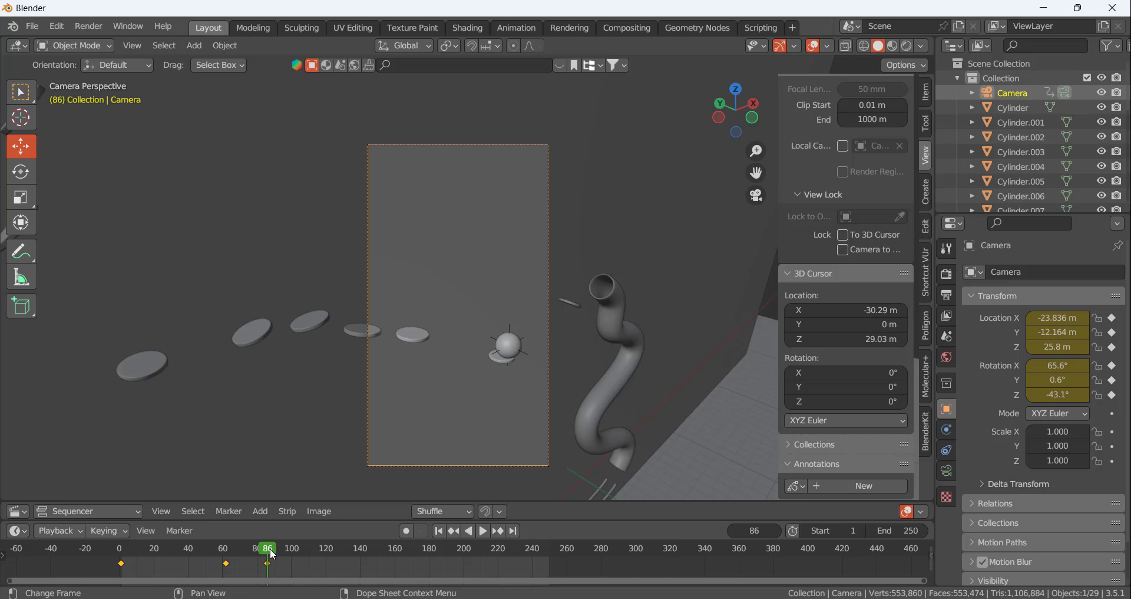
At frame 119, set the camera's location to -12.656, -15.634, 19.23 m and Z rotation to -39.2°, and keyframe location and rotation
left_click_drag(273, 553, 299, 551)
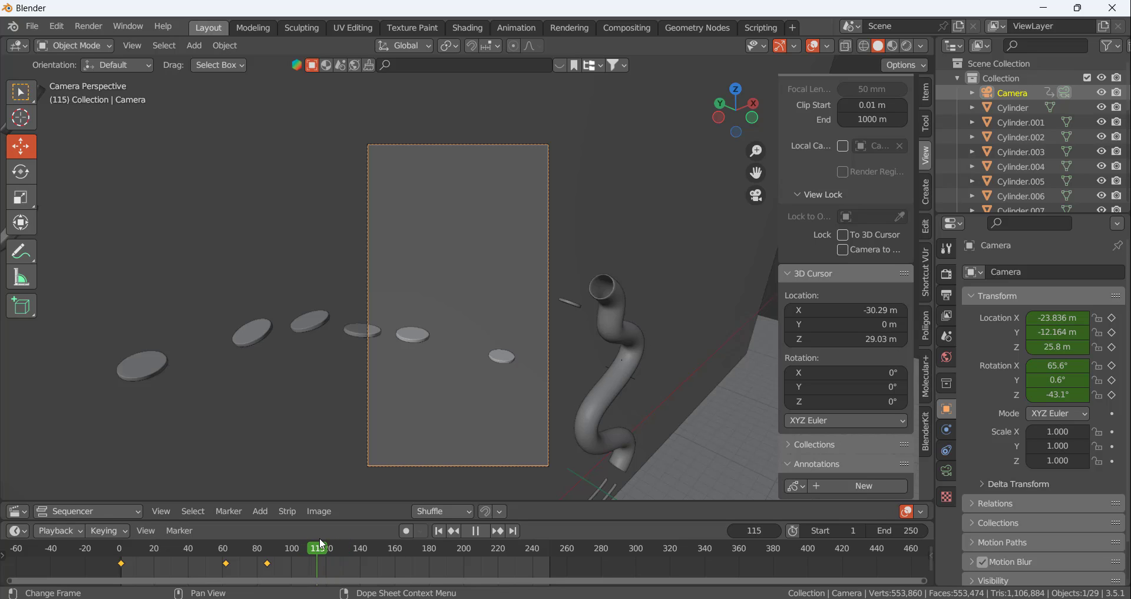
left_click_drag(1060, 316, 1105, 317)
mouse_move(1038, 345)
left_mouse_down()
mouse_move(1006, 345)
mouse_move(1043, 331)
mouse_move(1026, 331)
left_mouse_up()
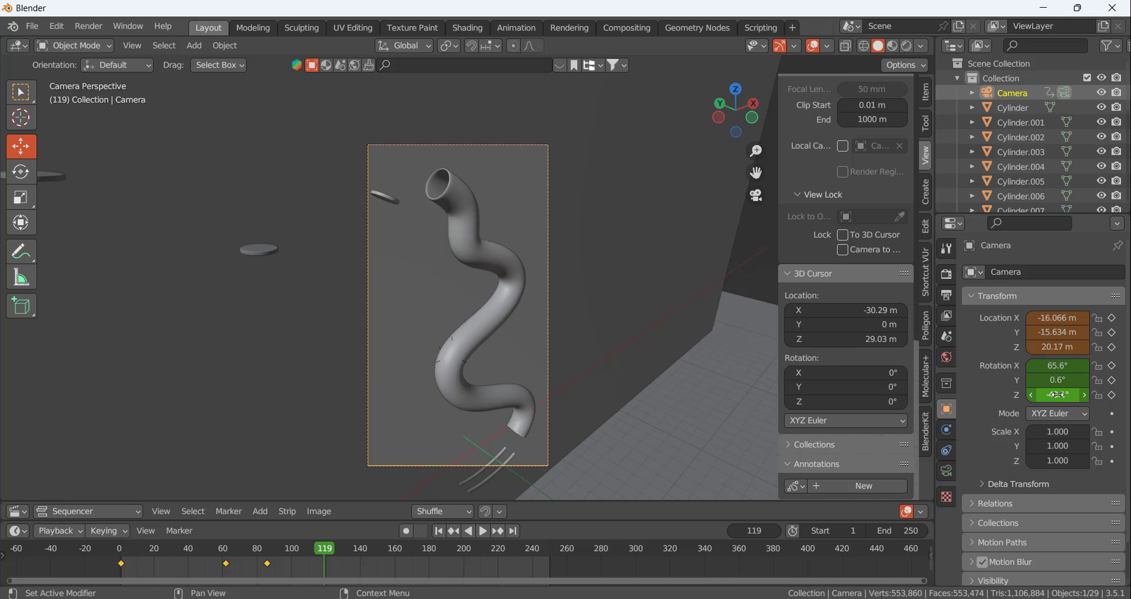
left_click_drag(1058, 394, 1072, 394)
left_click_drag(1058, 318, 1070, 318)
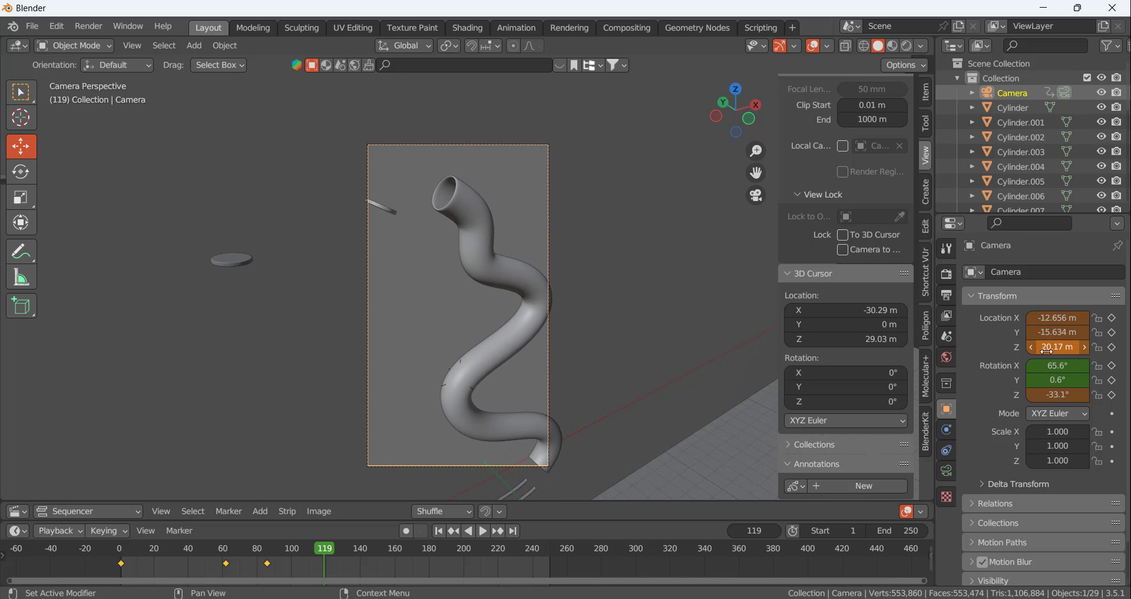
left_click_drag(1047, 352, 1044, 351)
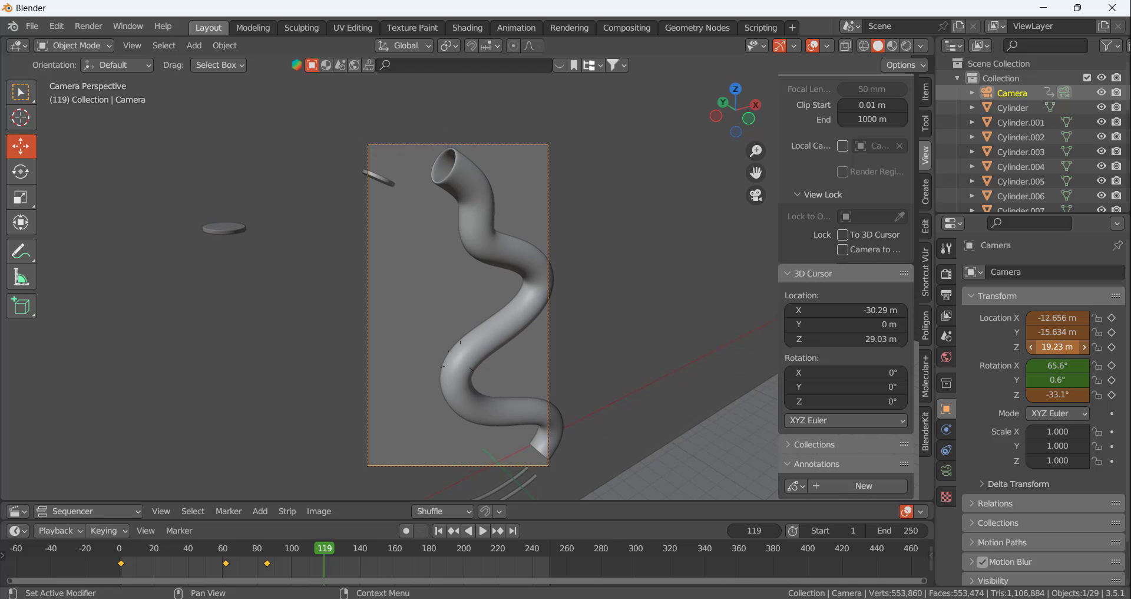
left_click_drag(1057, 394, 1053, 394)
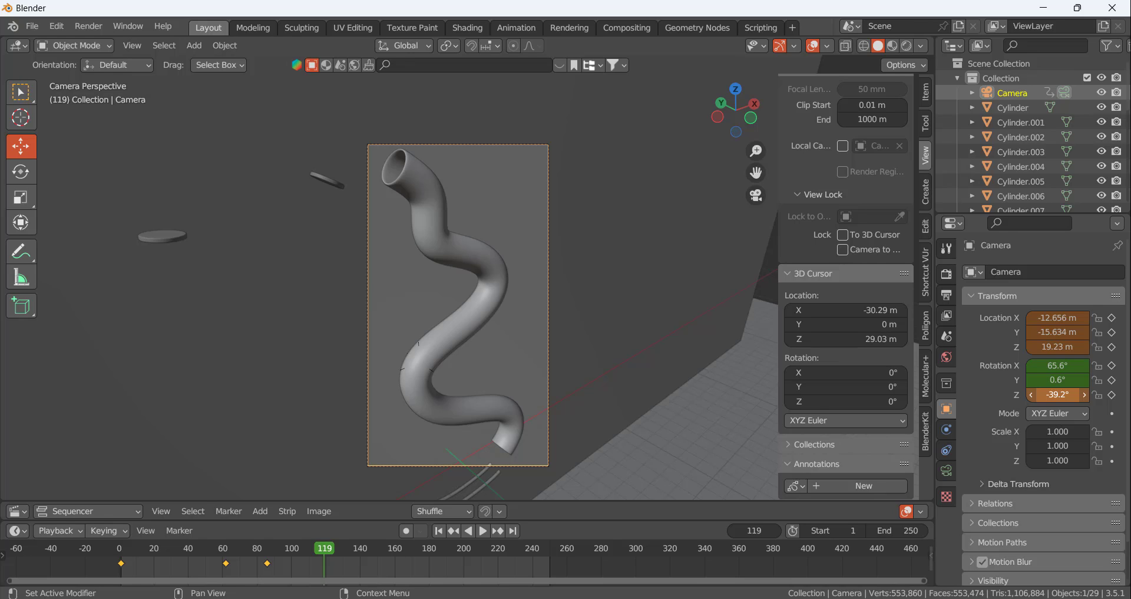
key("i")
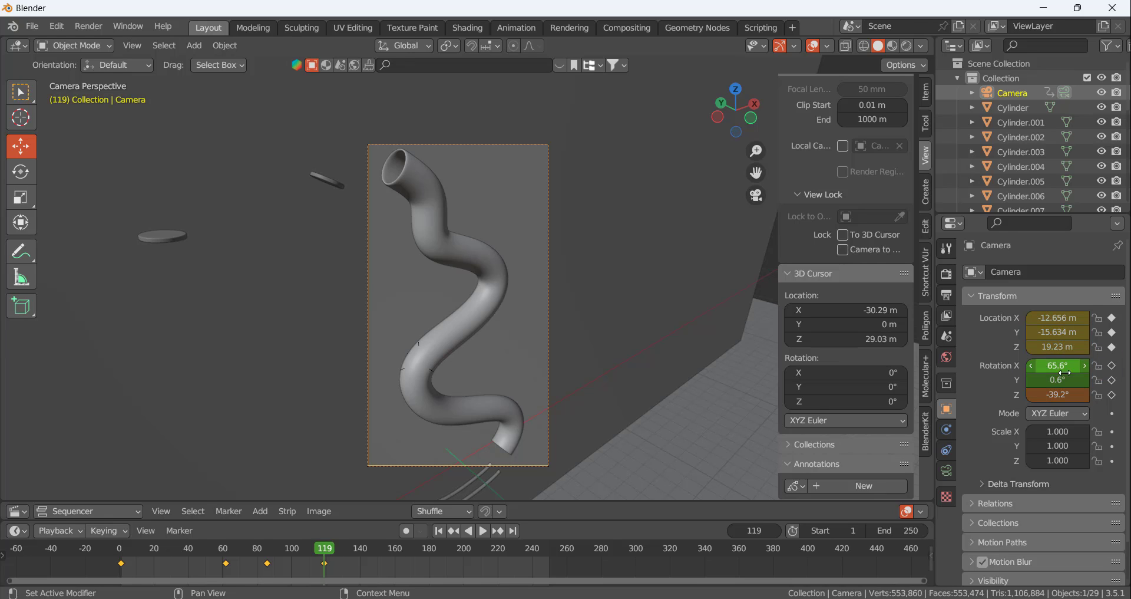
key("i")
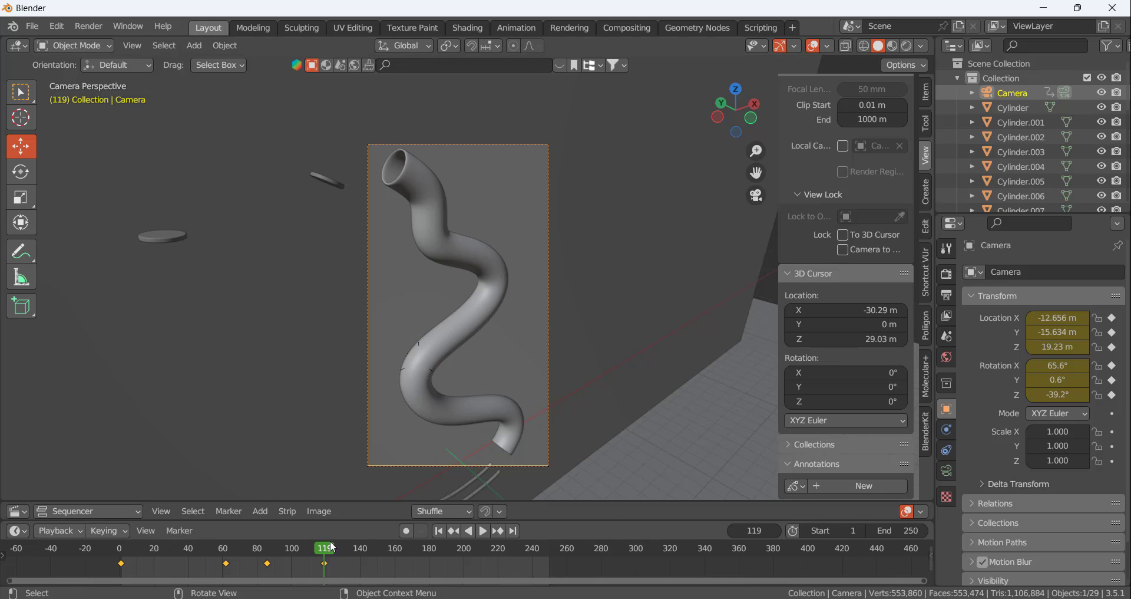
At frame 160, set the camera's location to -17.506, -17.994, 12.22 m and Z rotation to -29.2°, and keyframe location and rotation
key("space")
left_click_drag(394, 553, 395, 553)
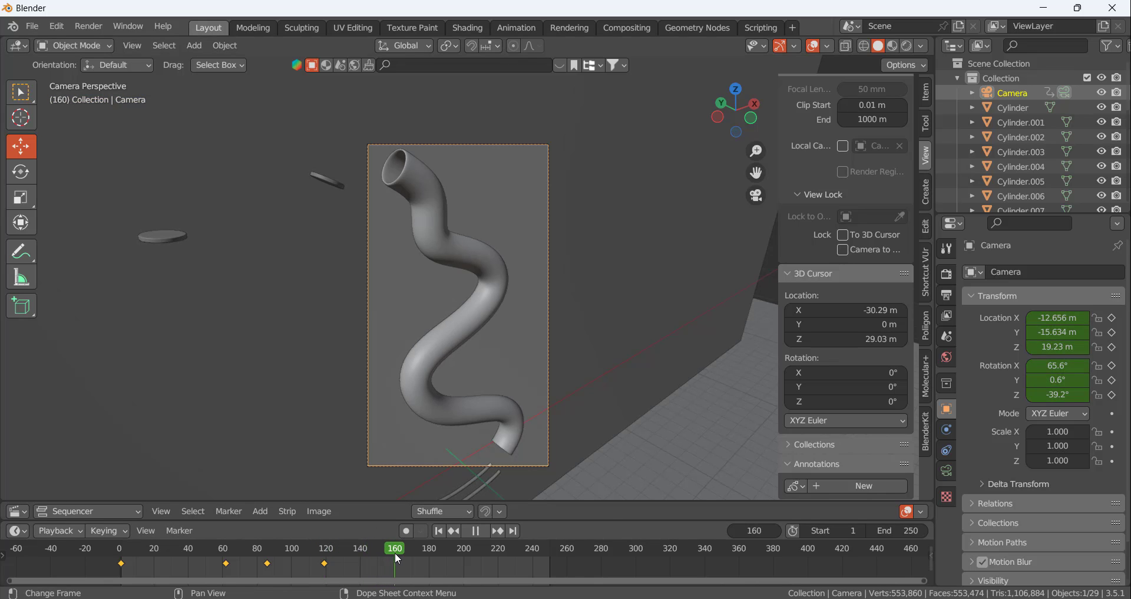
scroll(504, 339, "down", 5)
scroll(447, 395, "up", 4)
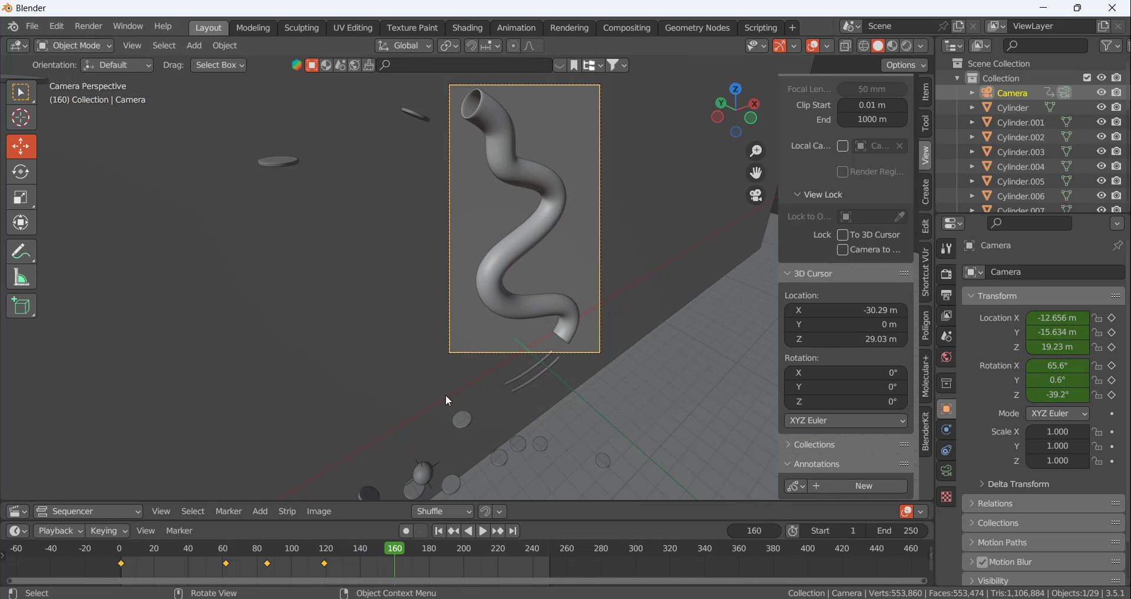
scroll(447, 400, "down", 3)
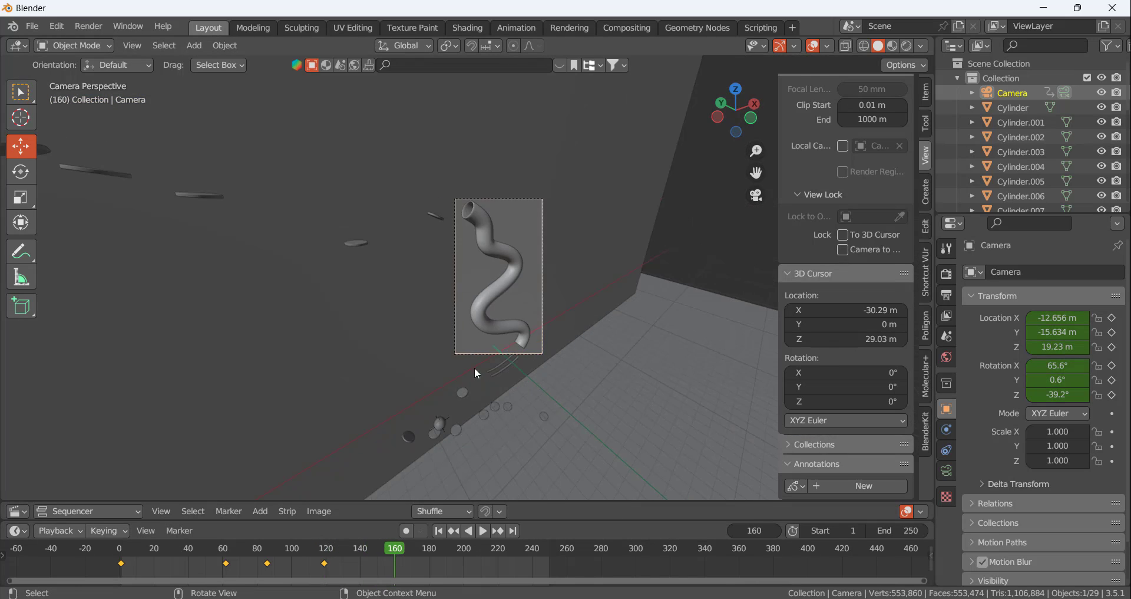
scroll(475, 374, "up", 4)
left_click_drag(1055, 319, 1081, 318)
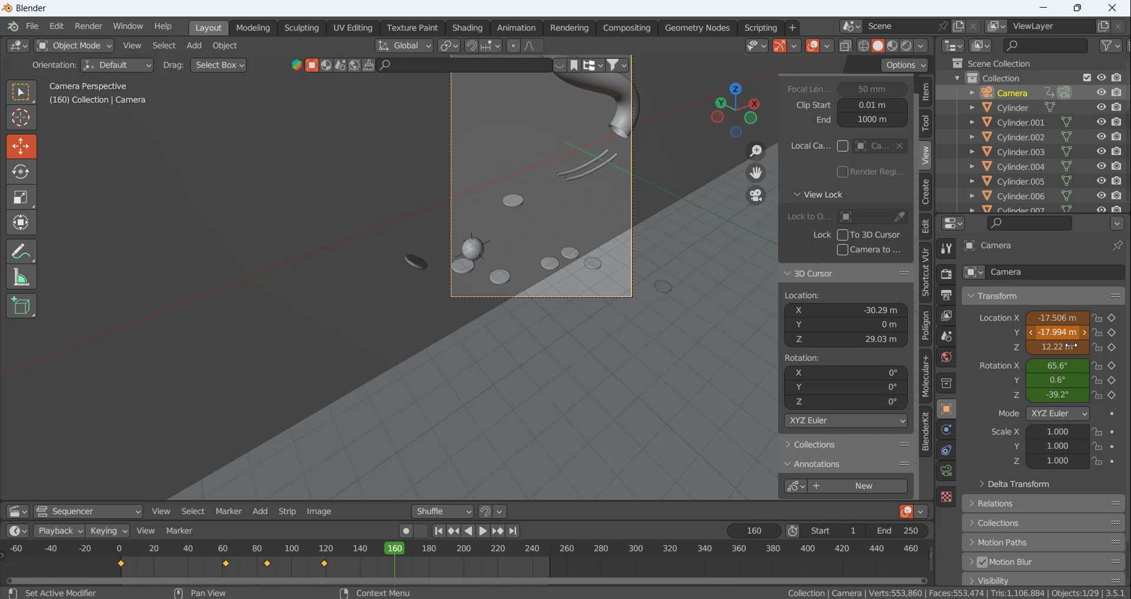
left_click_drag(1061, 394, 1076, 394)
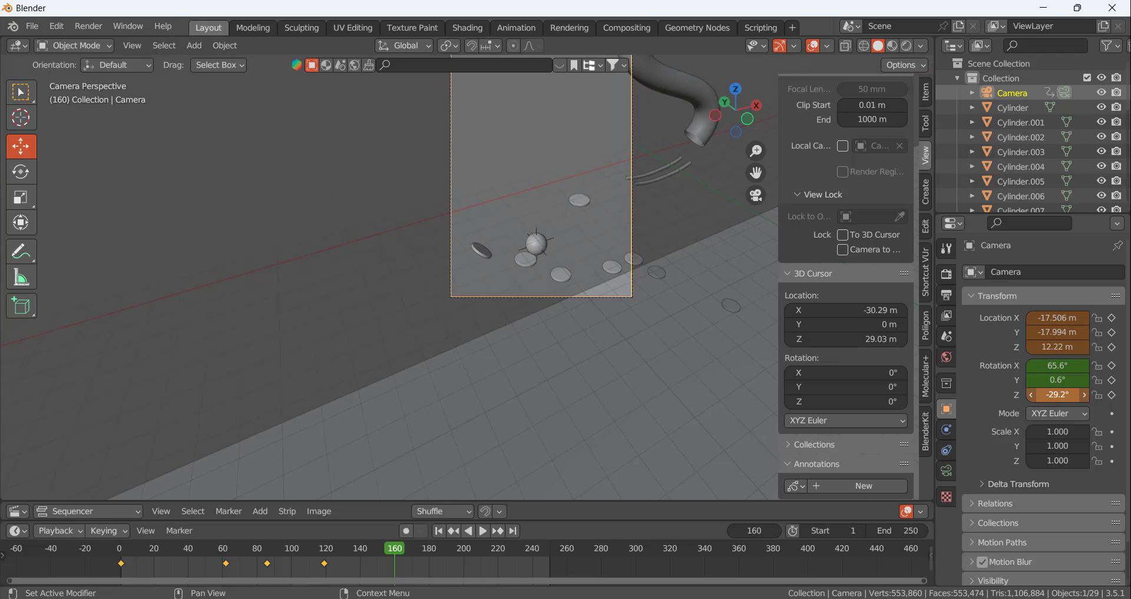
key("i")
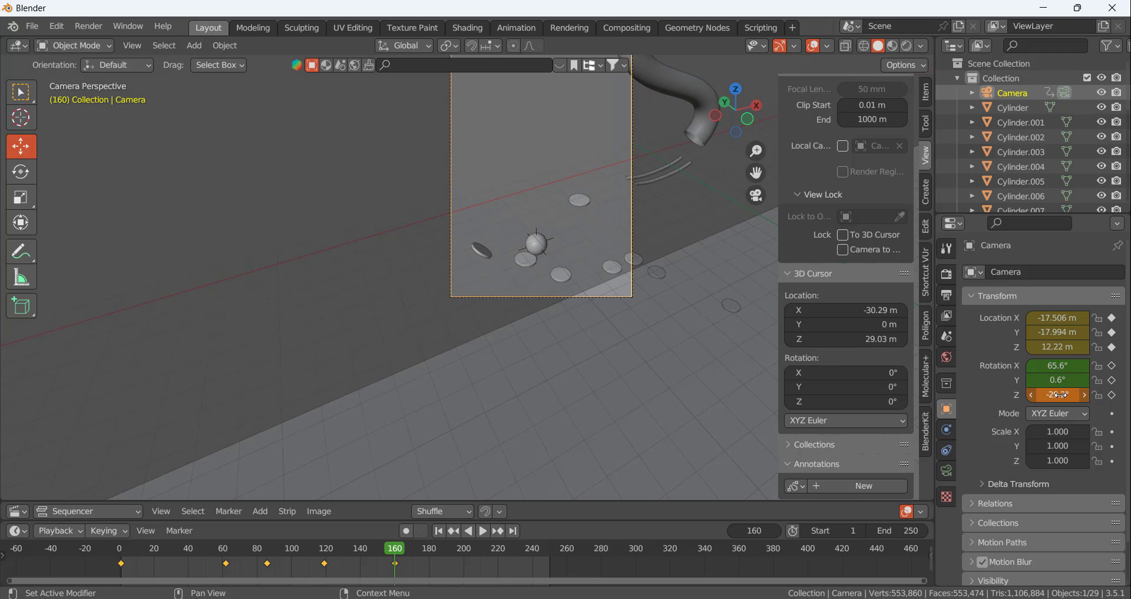
key("i")
At frame 149, set the camera's X location to -17.886 m and Z location to 7.7483 m, and keyframe both
mouse_move(400, 555)
left_mouse_down()
mouse_move(419, 554)
mouse_move(351, 552)
mouse_move(379, 549)
left_mouse_up()
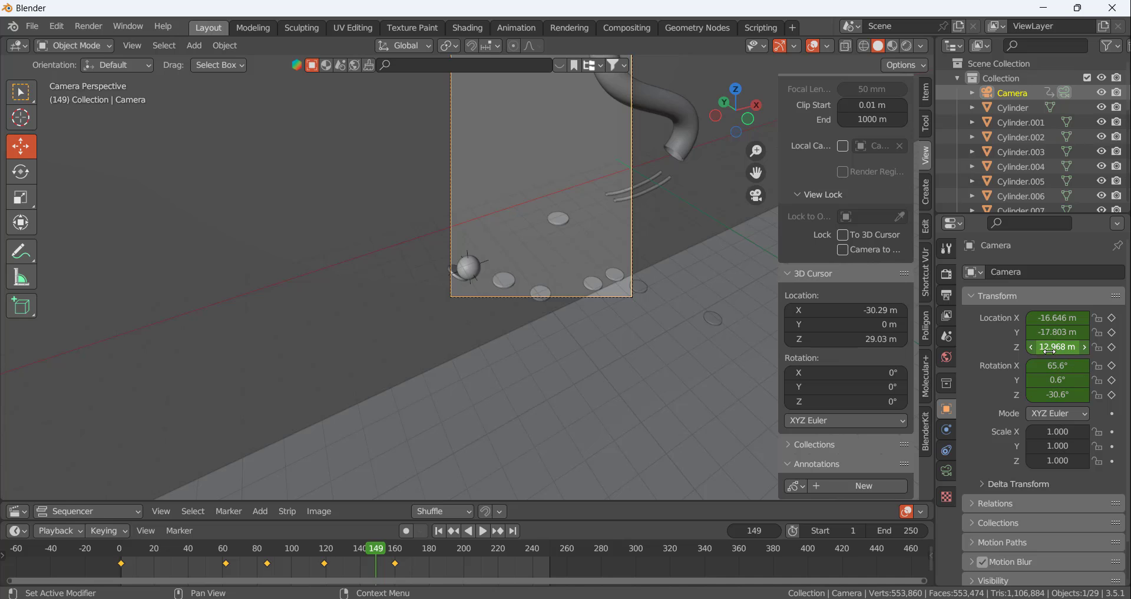
left_click_drag(1057, 347, 1046, 318)
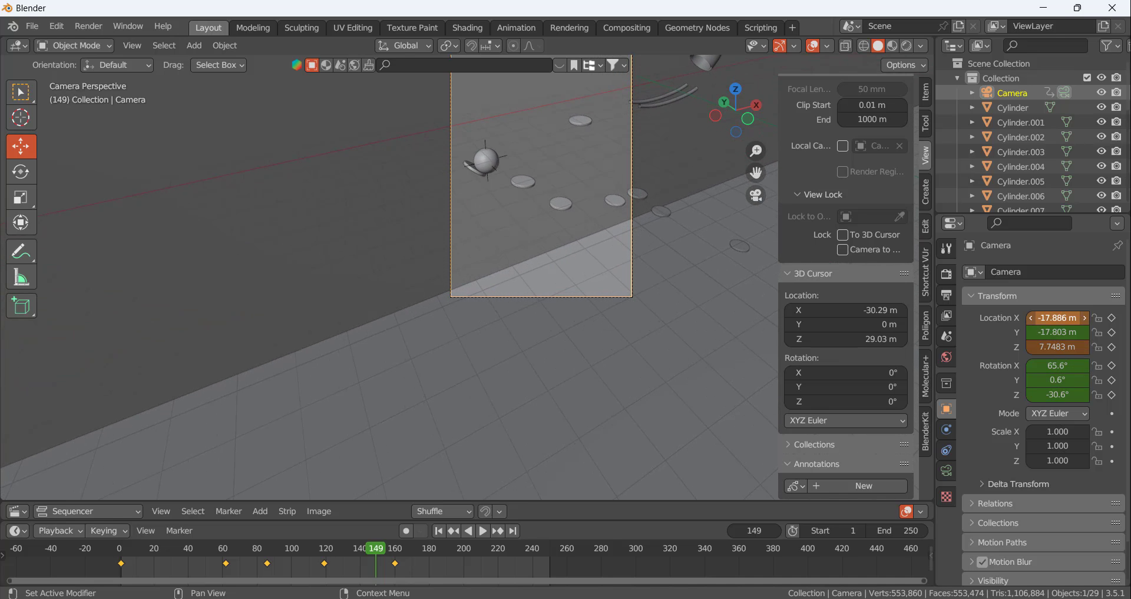
key("i")
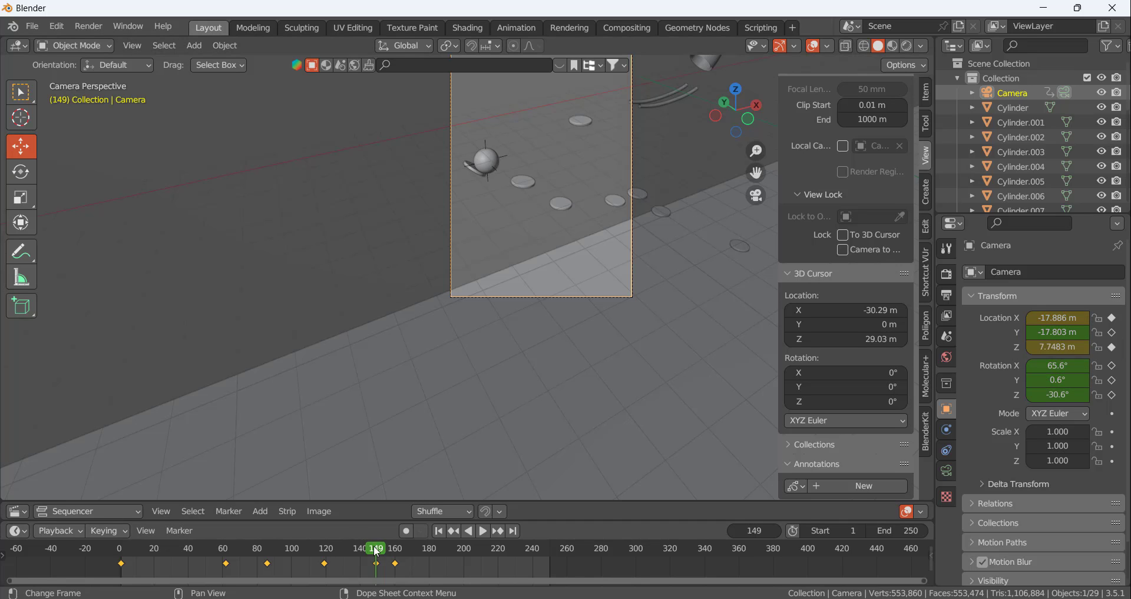
Duplicate the camera's keyframes at frame 149 onto frame 160
key("space")
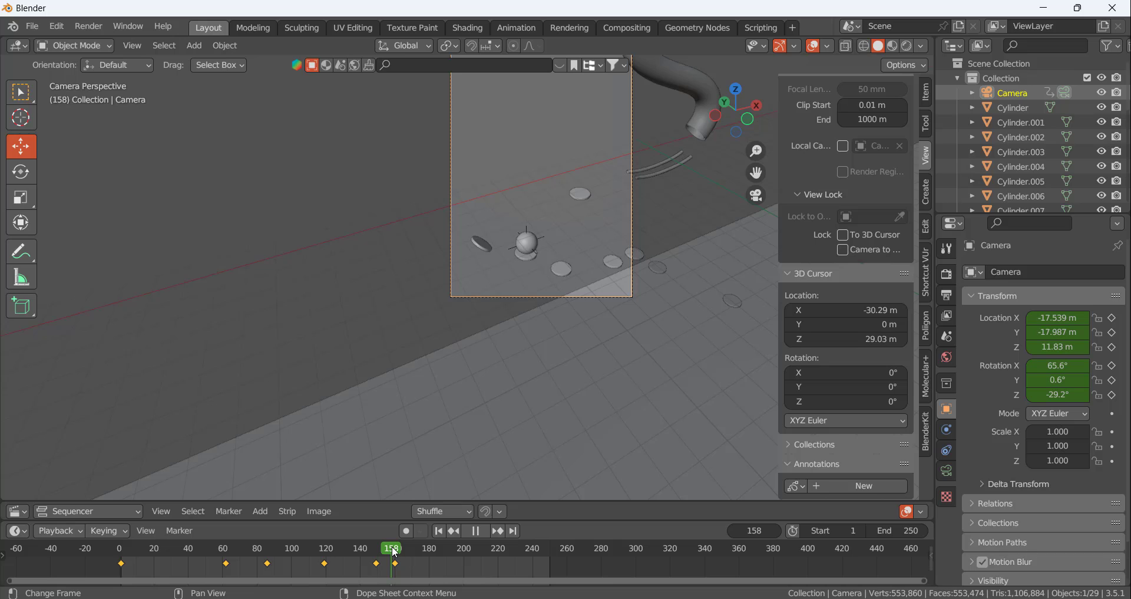
left_click_drag(399, 552, 378, 552)
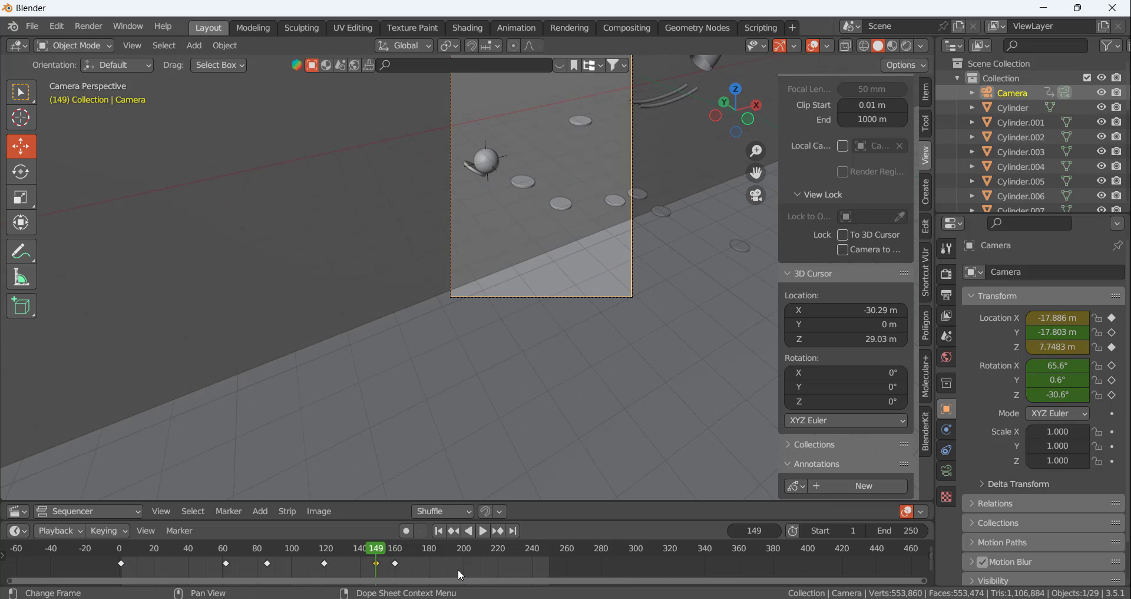
key("g")
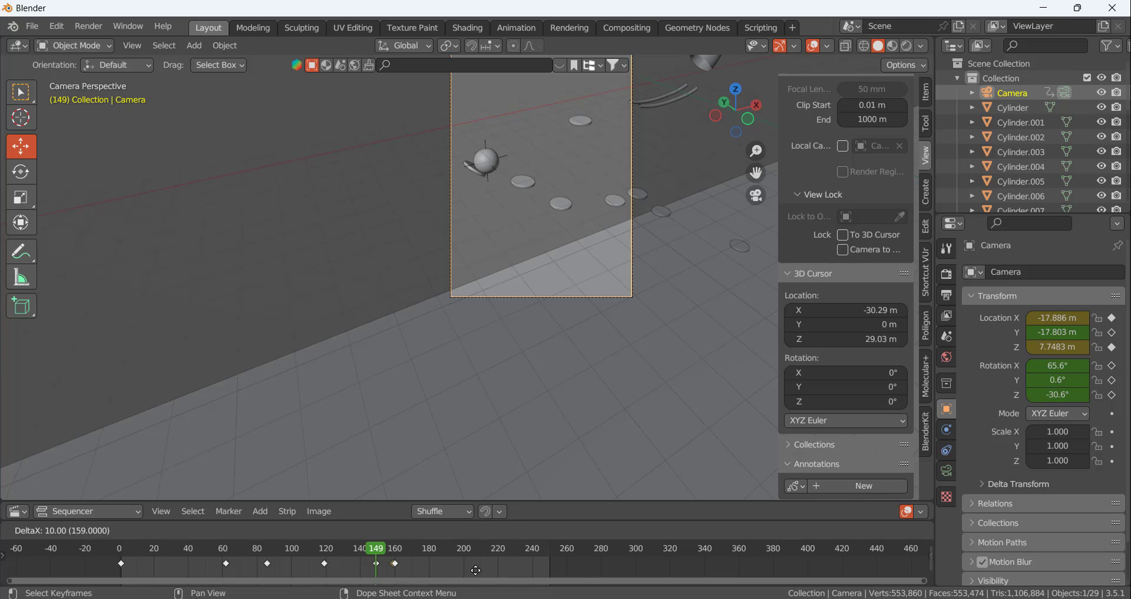
left_click(476, 570)
scroll(564, 414, "down", 1)
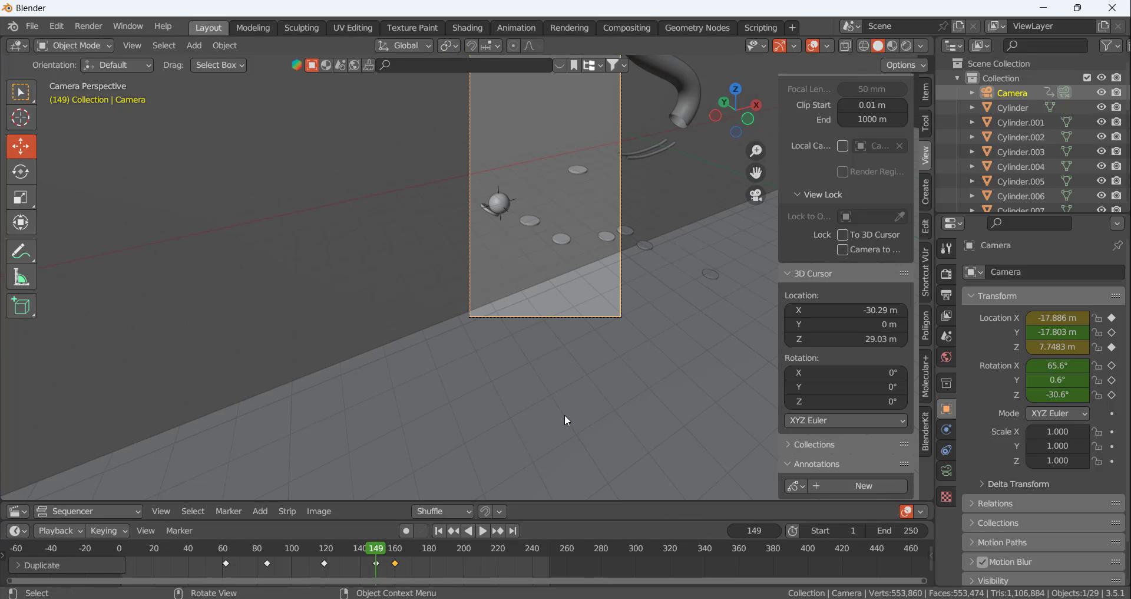
At frame 160, lower the camera to Z 5.4783 m and keyframe it
key("space")
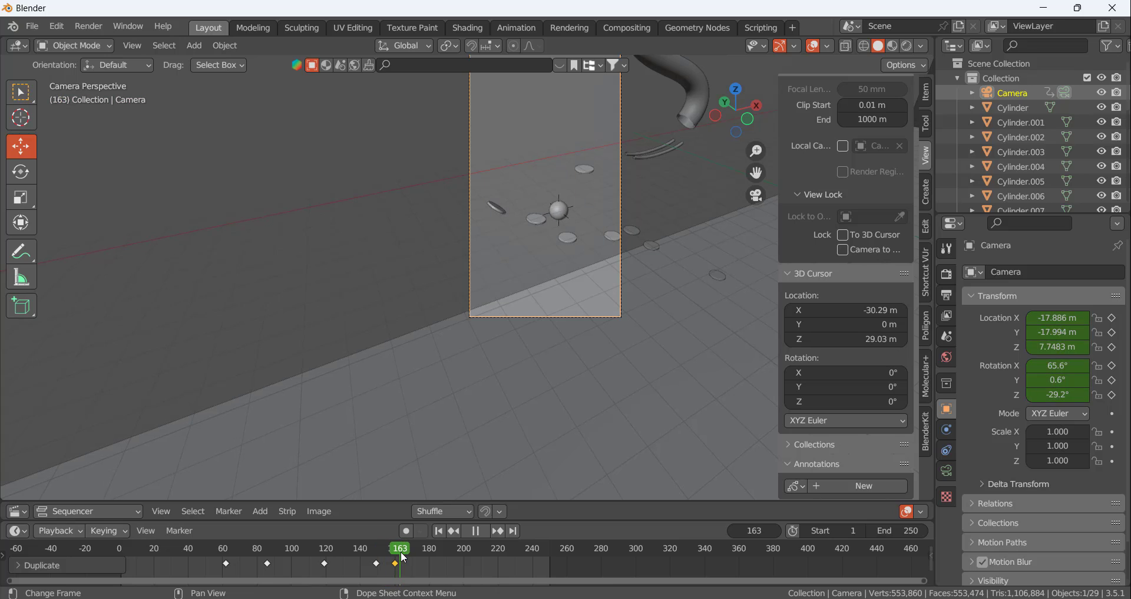
left_click_drag(404, 556, 396, 554)
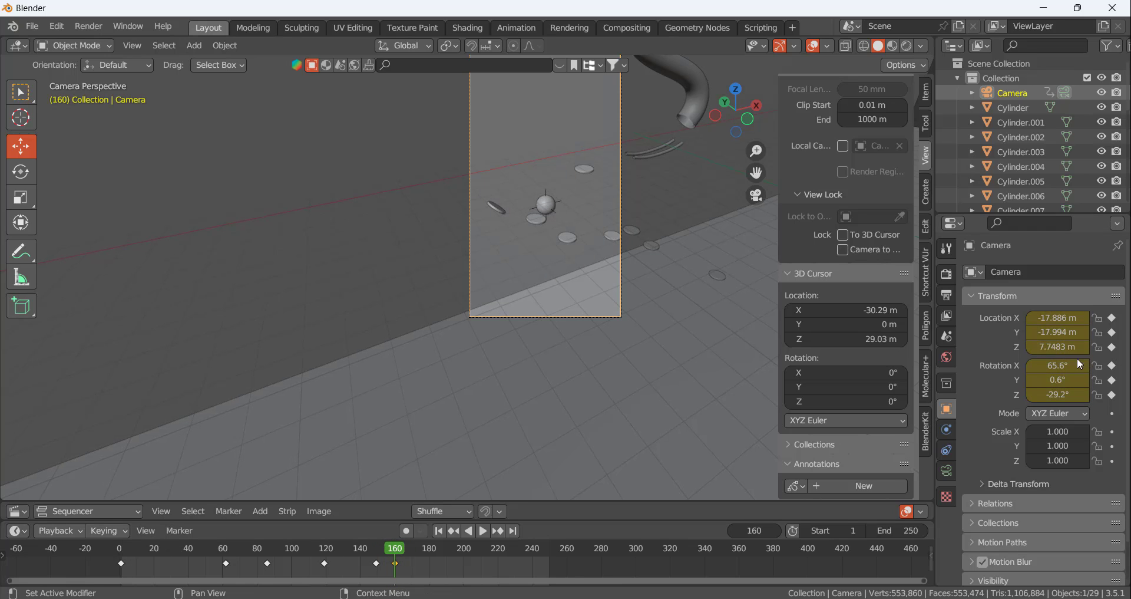
left_click_drag(1054, 348, 1026, 348)
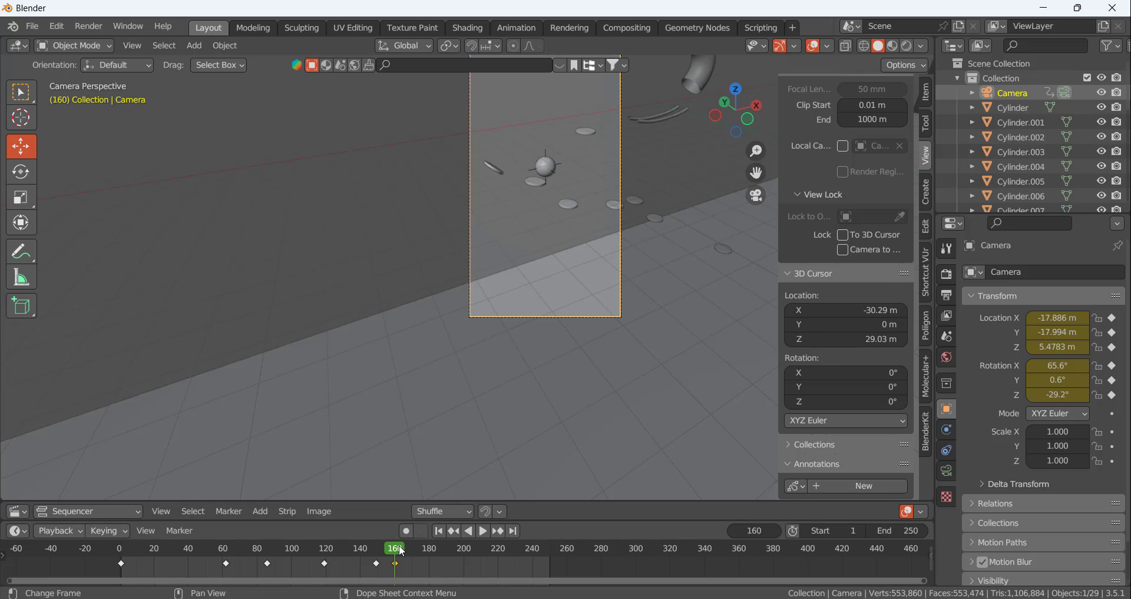
At frame 190, set the camera to X -9.9557 m, Z 4.0183 m and Z rotation -21.5°, and keyframe location and rotation
left_click_drag(402, 551, 438, 552)
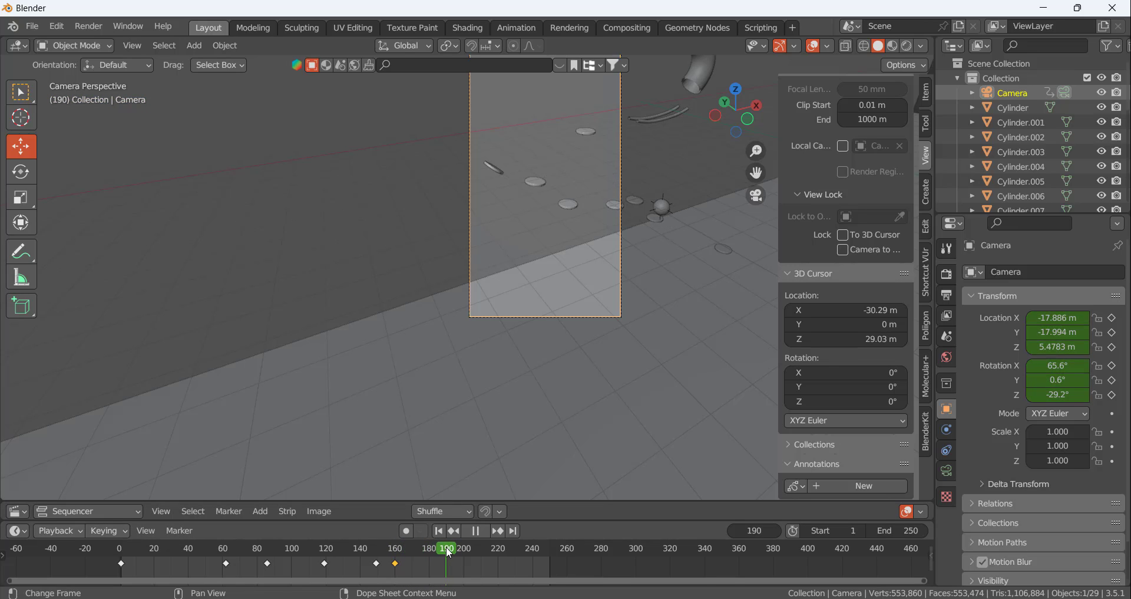
left_click_drag(1057, 317, 1117, 317)
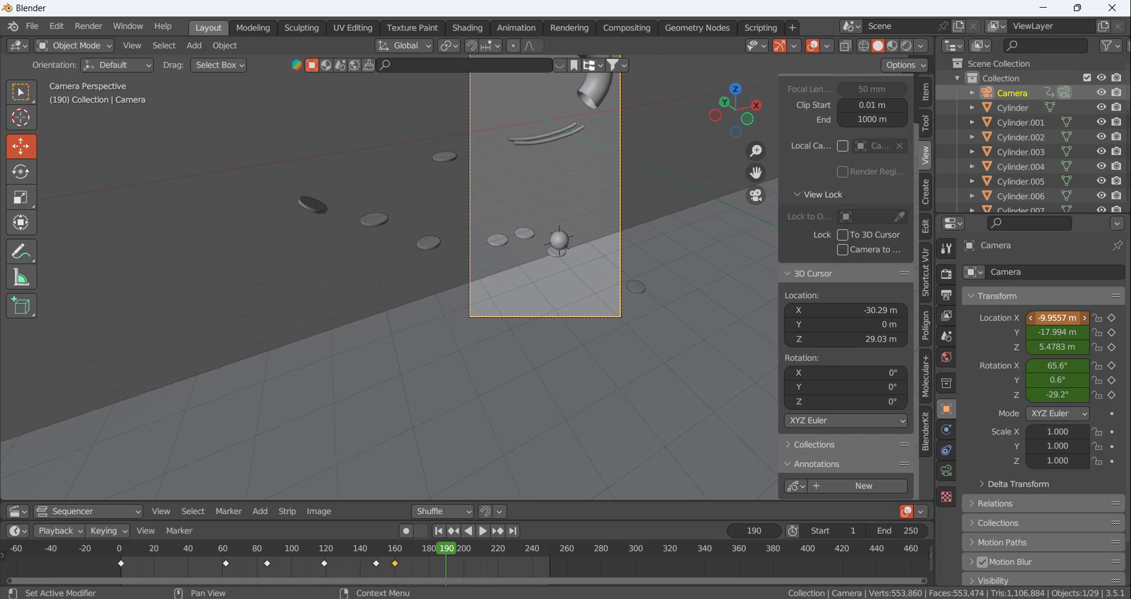
left_click_drag(1061, 347, 1041, 346)
left_click_drag(1059, 395, 1053, 395)
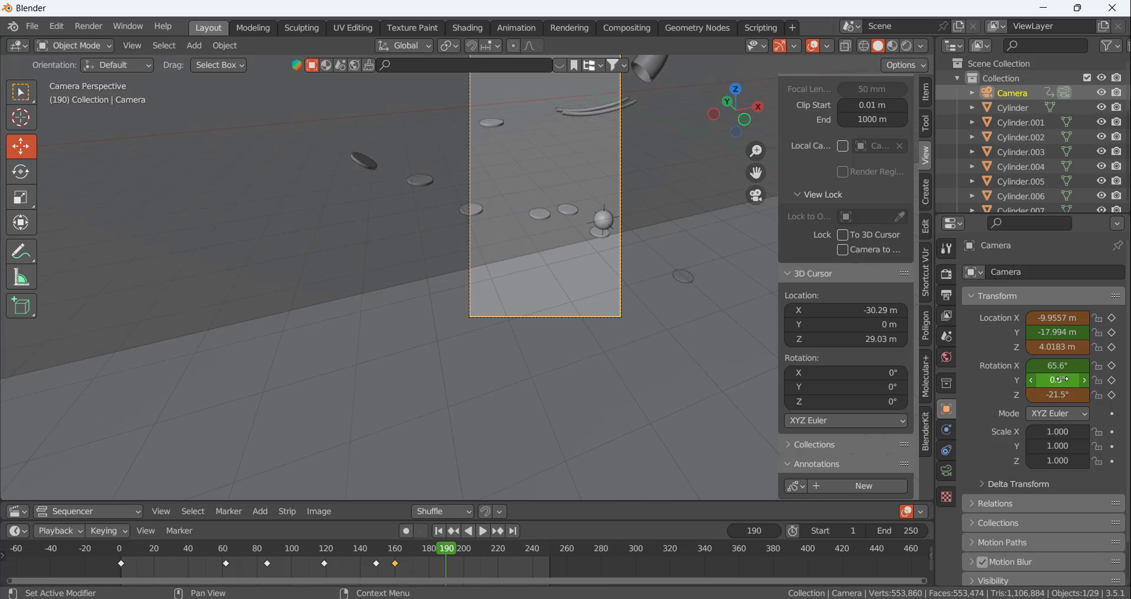
key("i")
key("i")
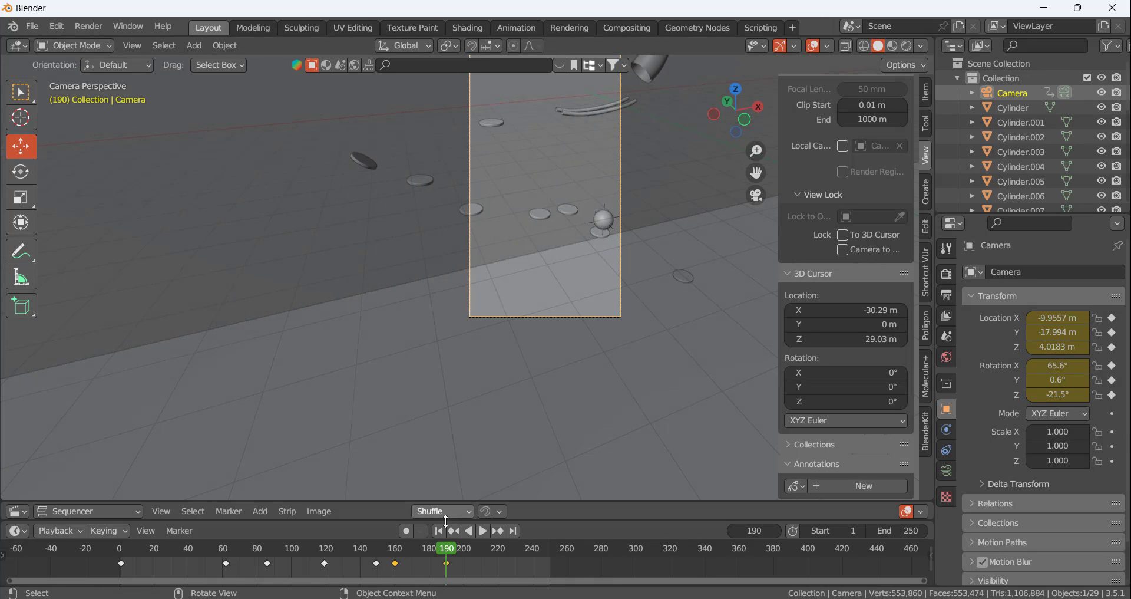
At frame 191, move the camera to X -6.6457 m and keyframe its location
key("space")
mouse_move(456, 552)
left_mouse_down()
mouse_move(404, 551)
mouse_move(448, 547)
left_mouse_up()
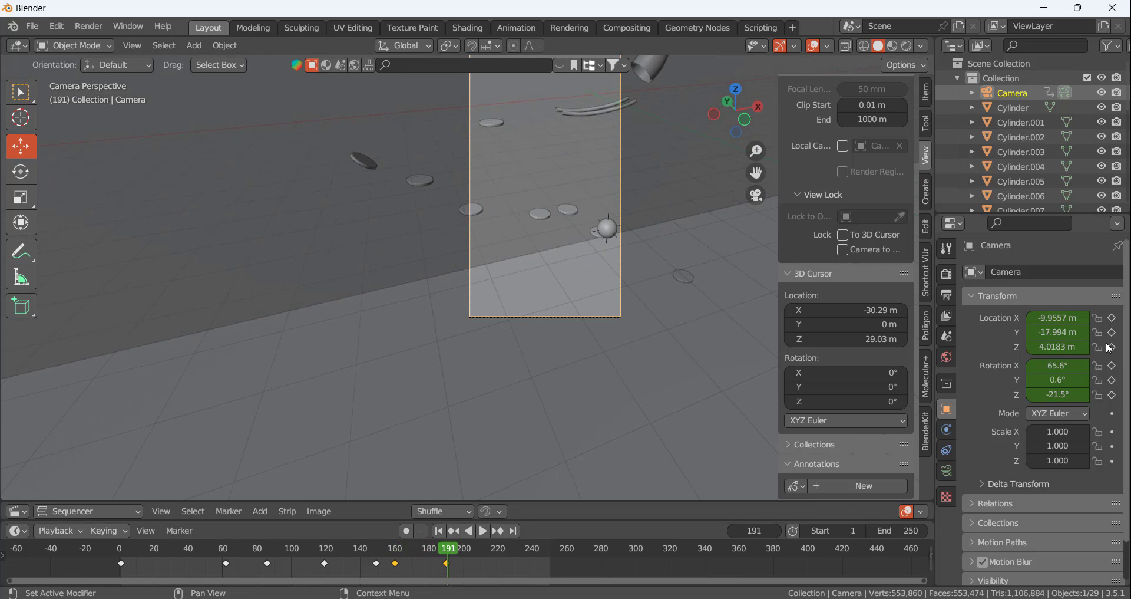
left_click_drag(1057, 317, 1098, 317)
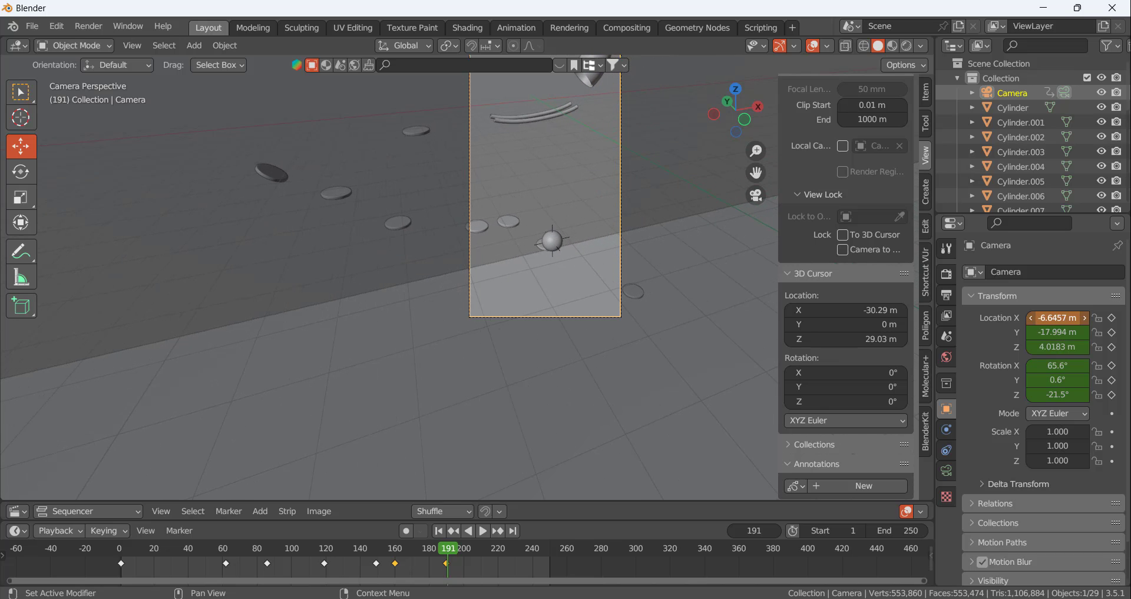
key("i")
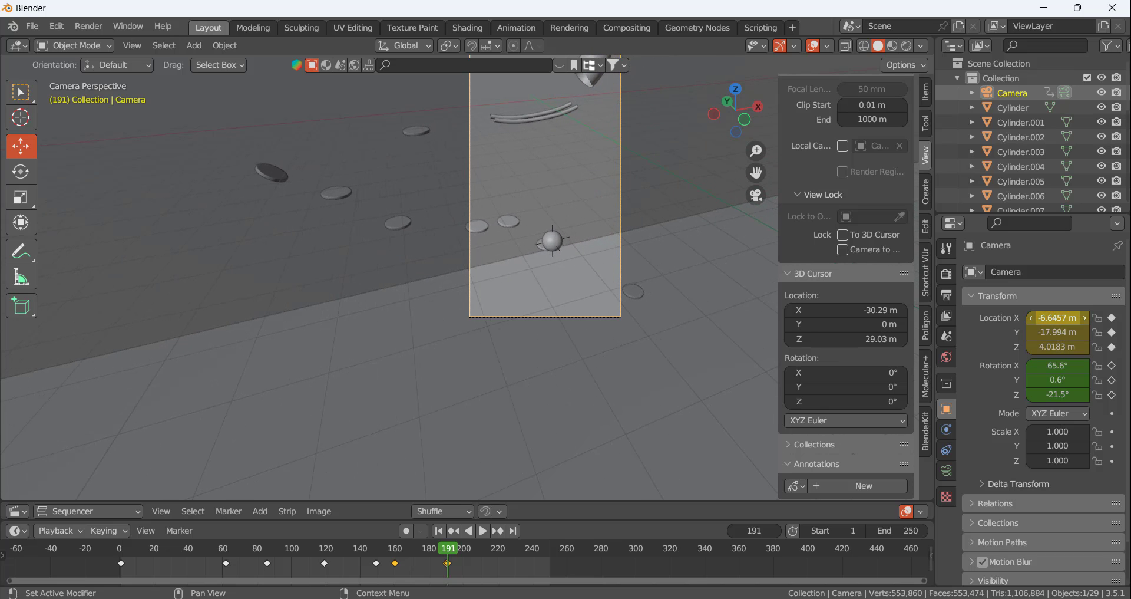
At frame 200, set the camera to X -3.3557 m, Z -3.0817 m and Z rotation -22.6°, and keyframe location and rotation
left_click_drag(448, 547, 467, 553)
left_click_drag(1052, 313, 1082, 314)
mouse_move(1046, 346)
left_mouse_down()
mouse_move(1017, 346)
mouse_move(1047, 346)
mouse_move(1030, 347)
left_mouse_up()
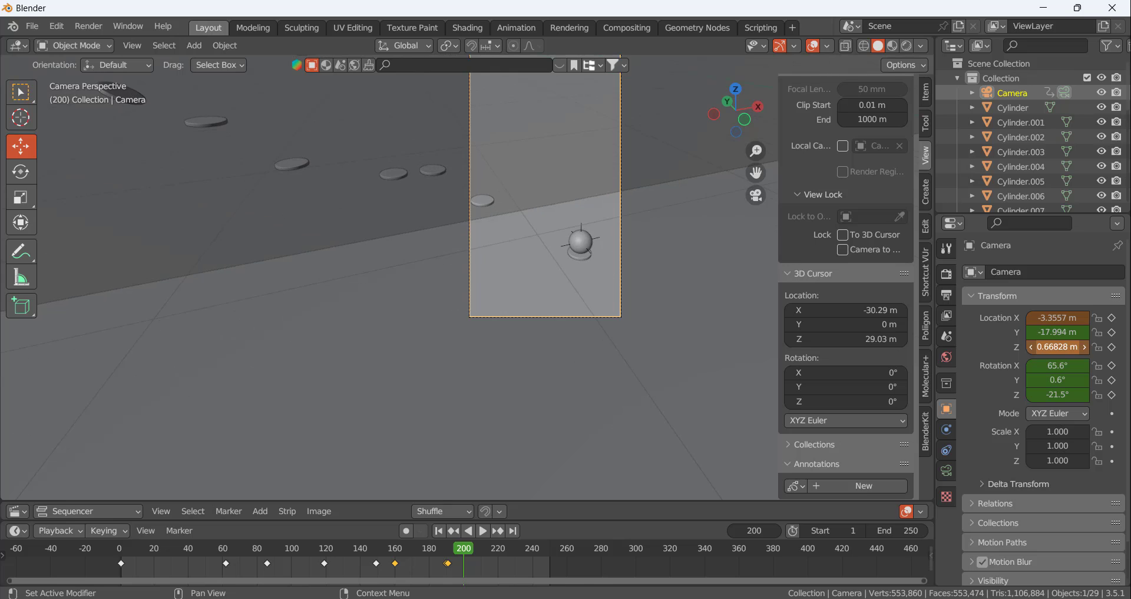
mouse_move(1046, 394)
left_mouse_down()
mouse_move(1028, 394)
mouse_move(1054, 394)
mouse_move(1042, 395)
left_mouse_up()
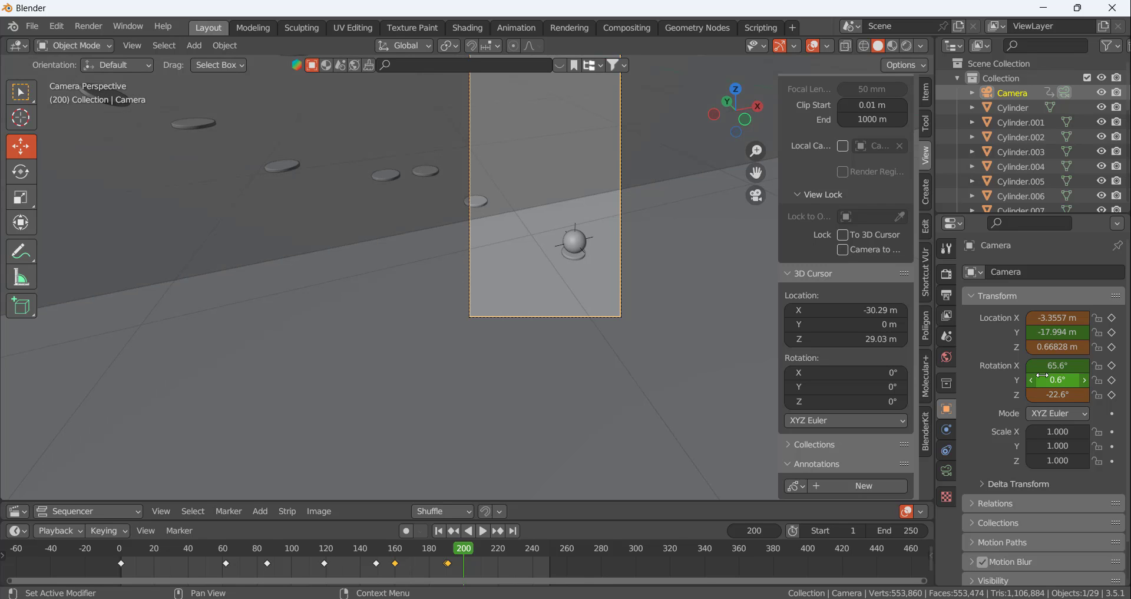
left_click_drag(1047, 346, 1029, 346)
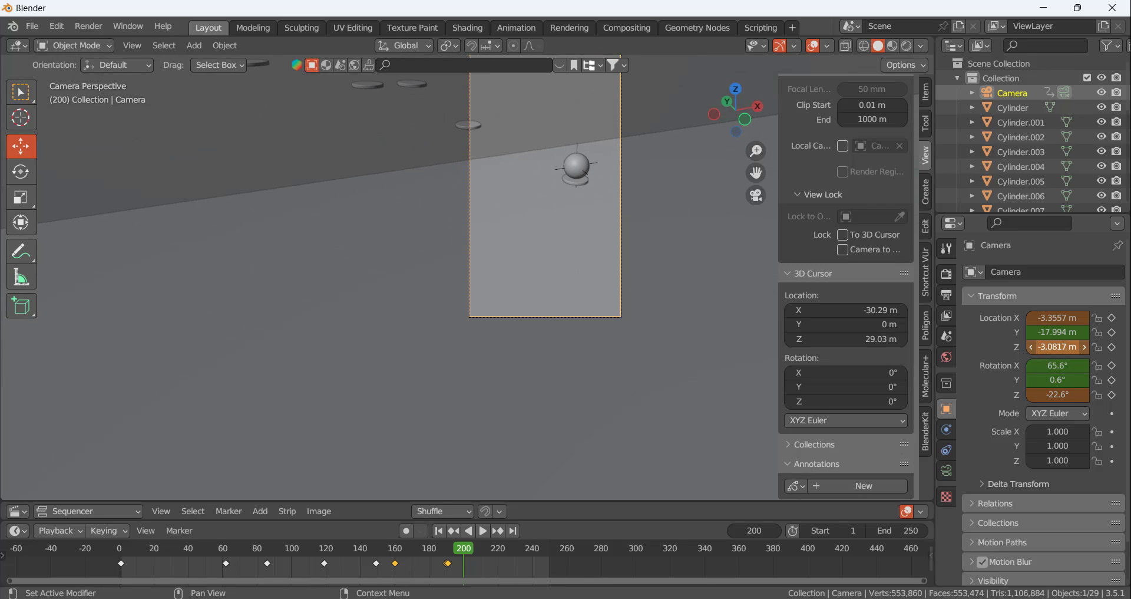
key("i")
key("i")
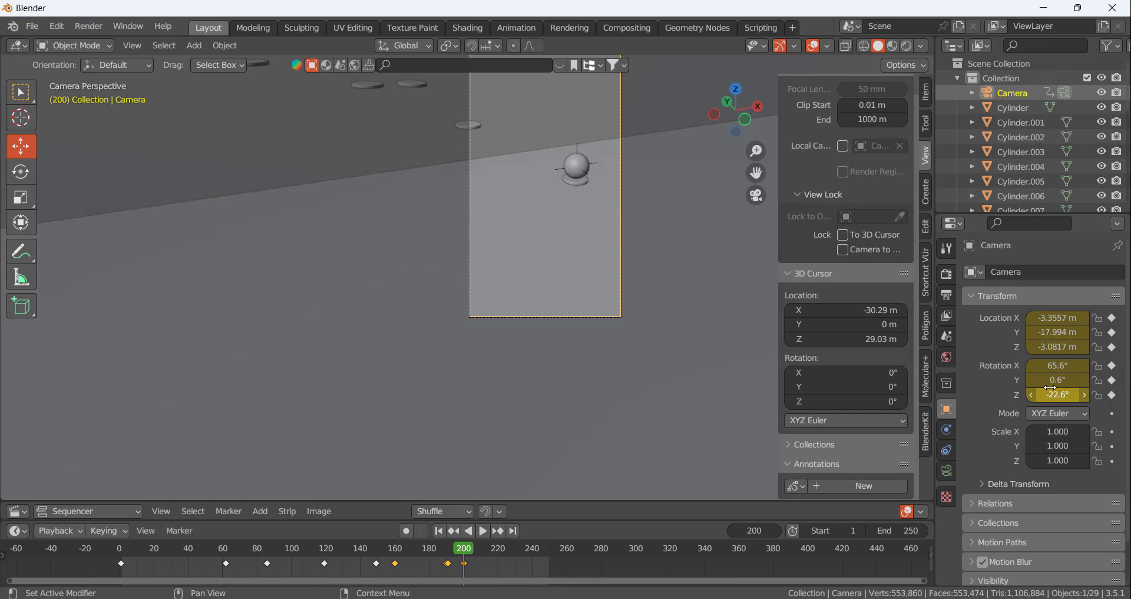
At frame 214, set the camera's location to 5.5243, -18.134, -4.9917 m and Z rotation to -16.7°, and keyframe location and rotation
key("space")
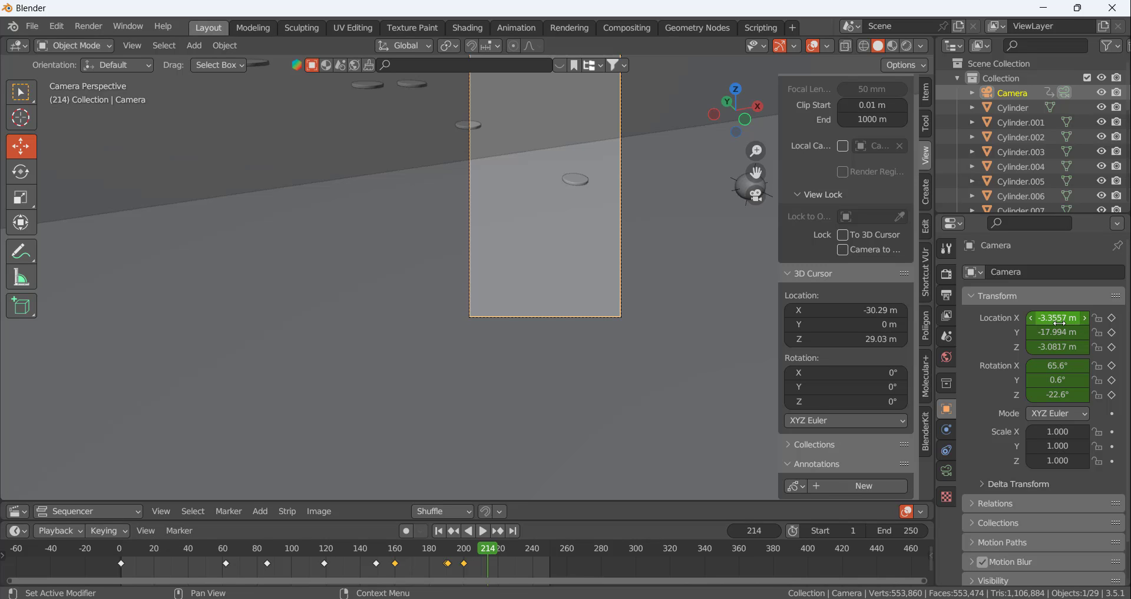
left_click_drag(1059, 323, 1114, 317)
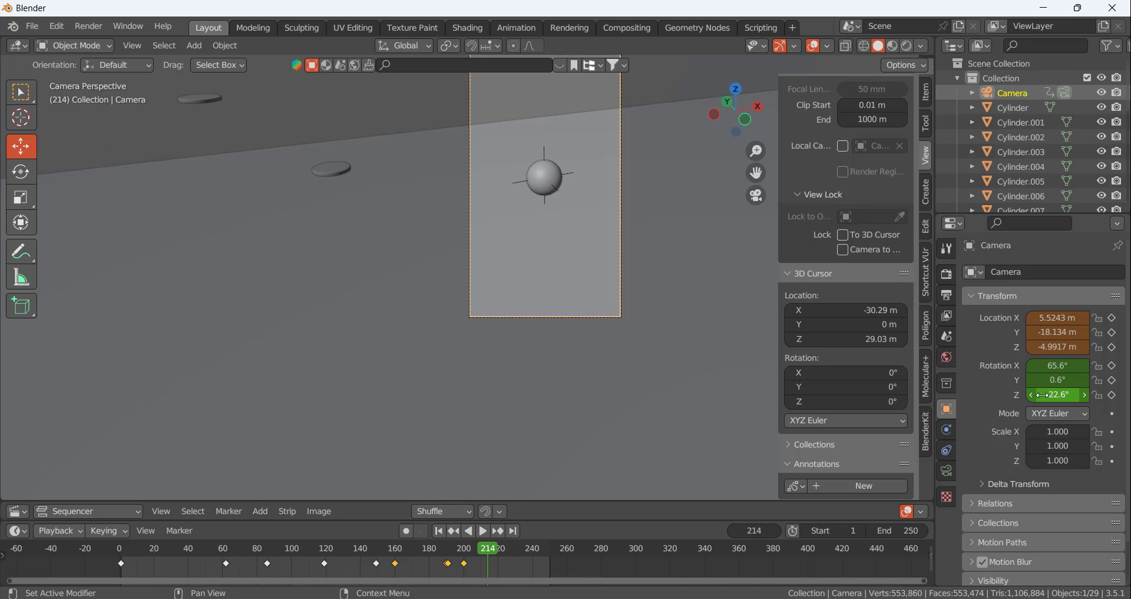
left_click_drag(1058, 394, 1094, 394)
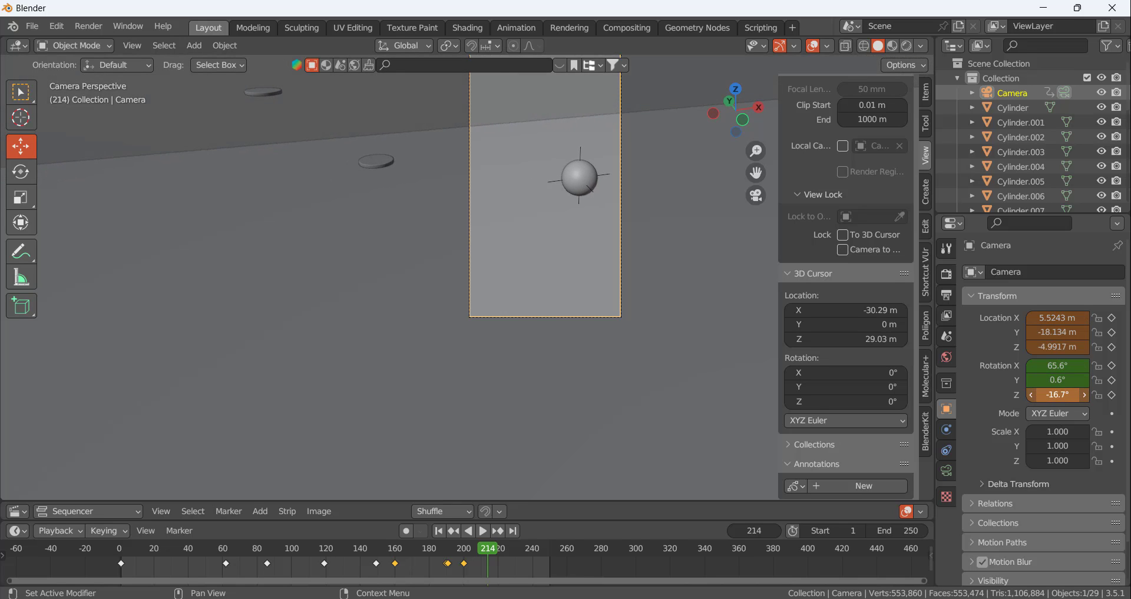
key("i")
key("i")
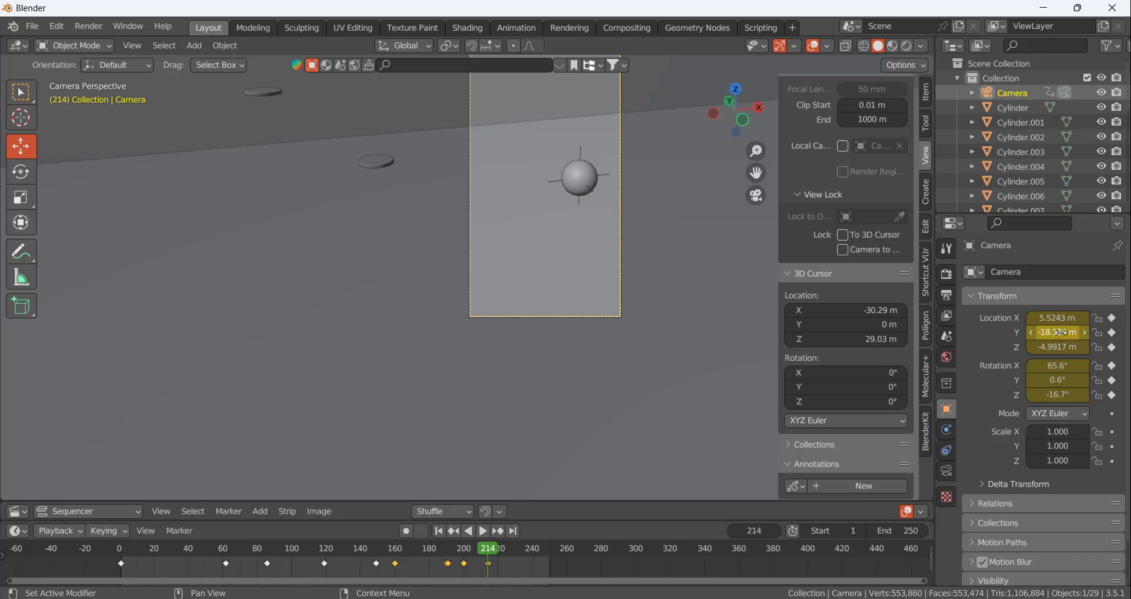
At frame 226, move the camera to X 12.454 m and Z -5.8717 m, and keyframe its location and rotation
key("space")
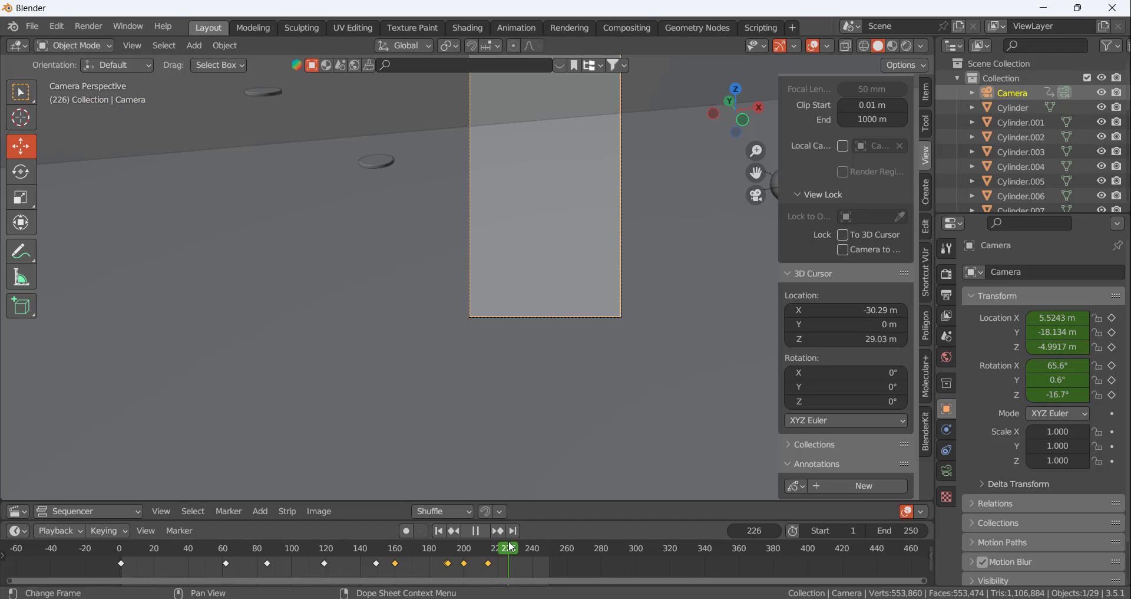
scroll(435, 250, "down", 3)
scroll(442, 219, "up", 1)
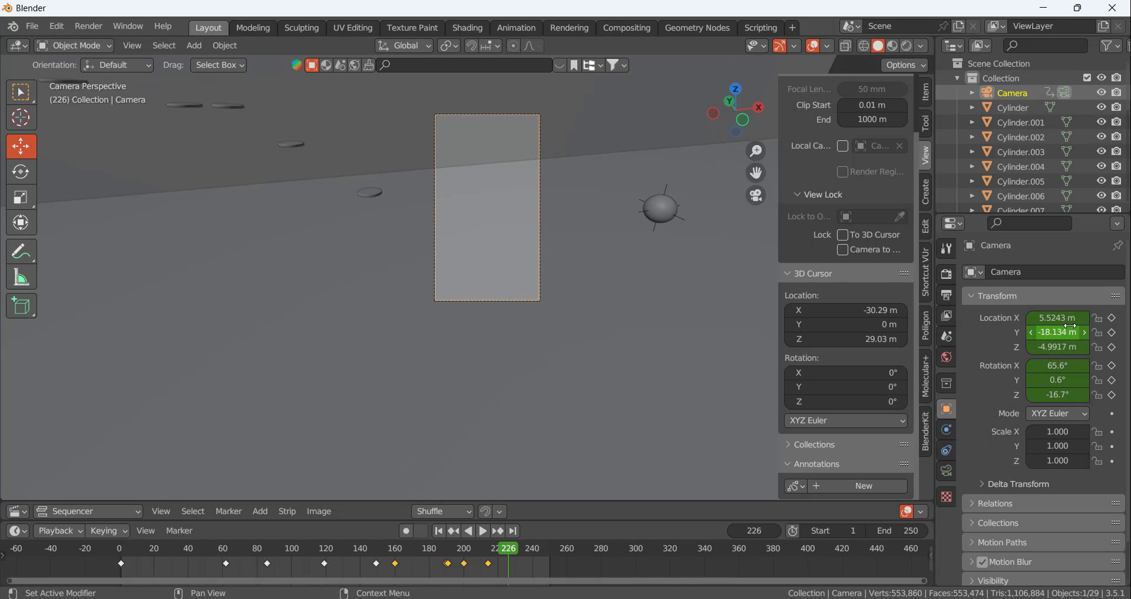
left_click_drag(1058, 318, 1113, 318)
left_click_drag(1058, 346, 1042, 346)
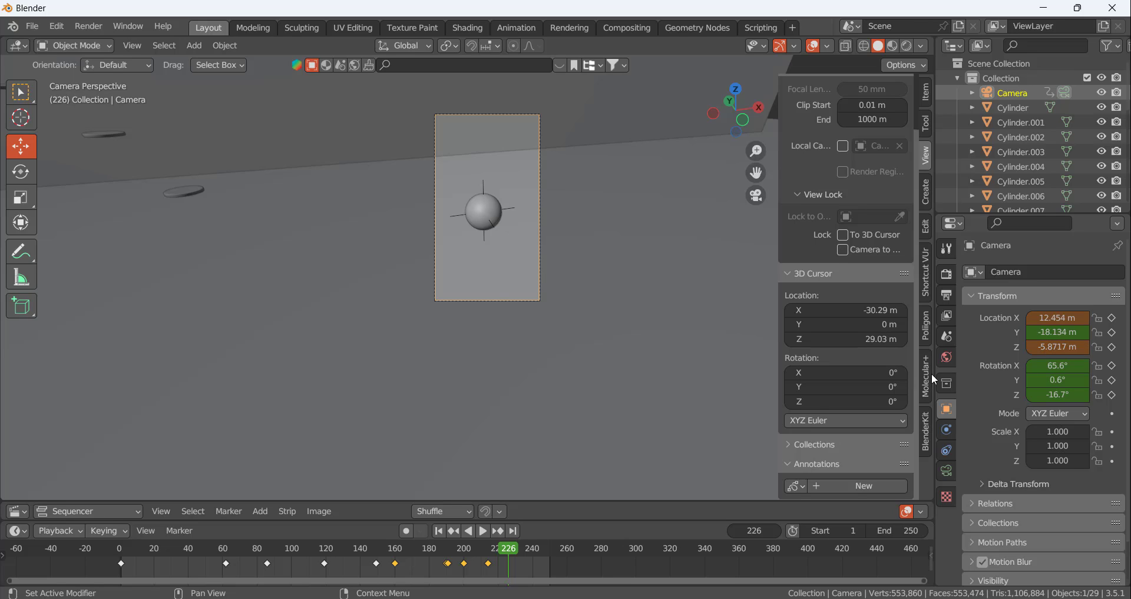
key("i")
key("i")
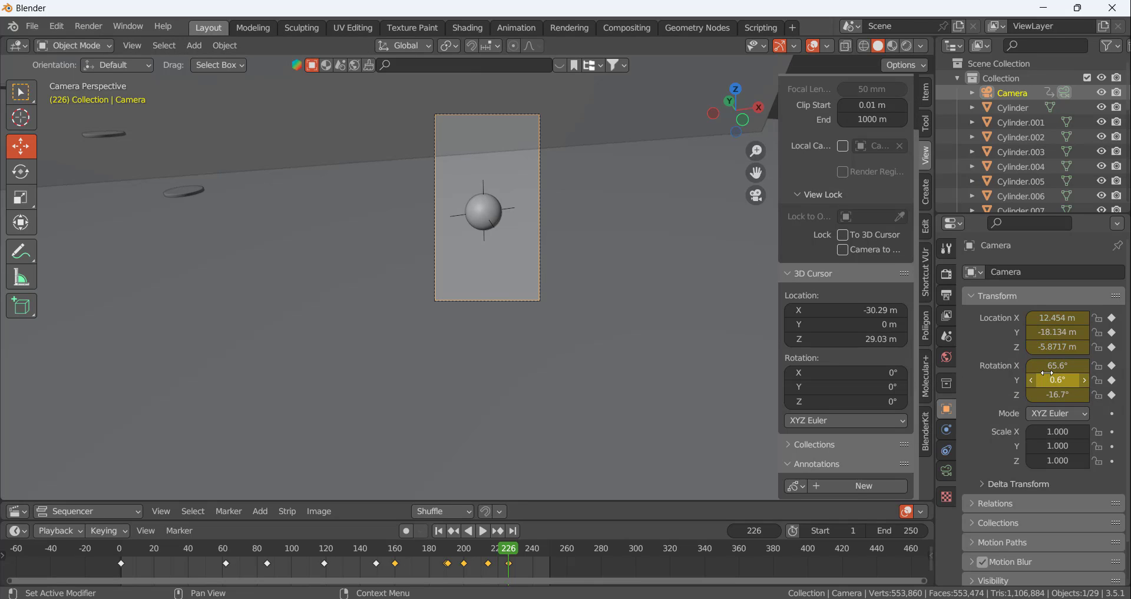
At frame 210, move the camera to X 3.9988 m and Z -5.5163 m, and keyframe its location
left_click_drag(509, 554, 484, 553)
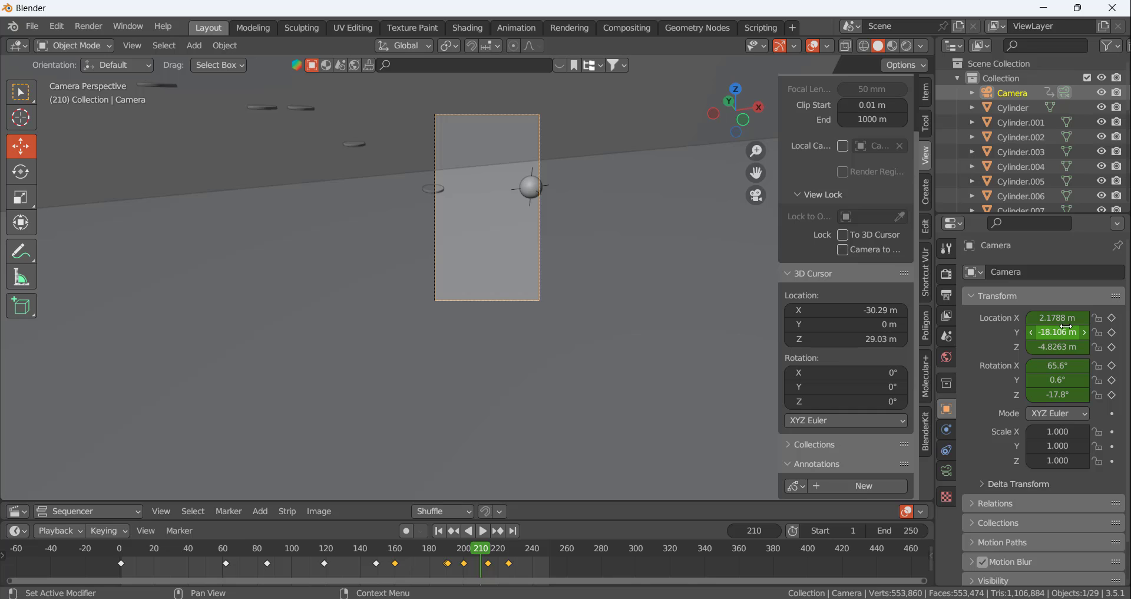
left_click_drag(1057, 318, 1095, 317)
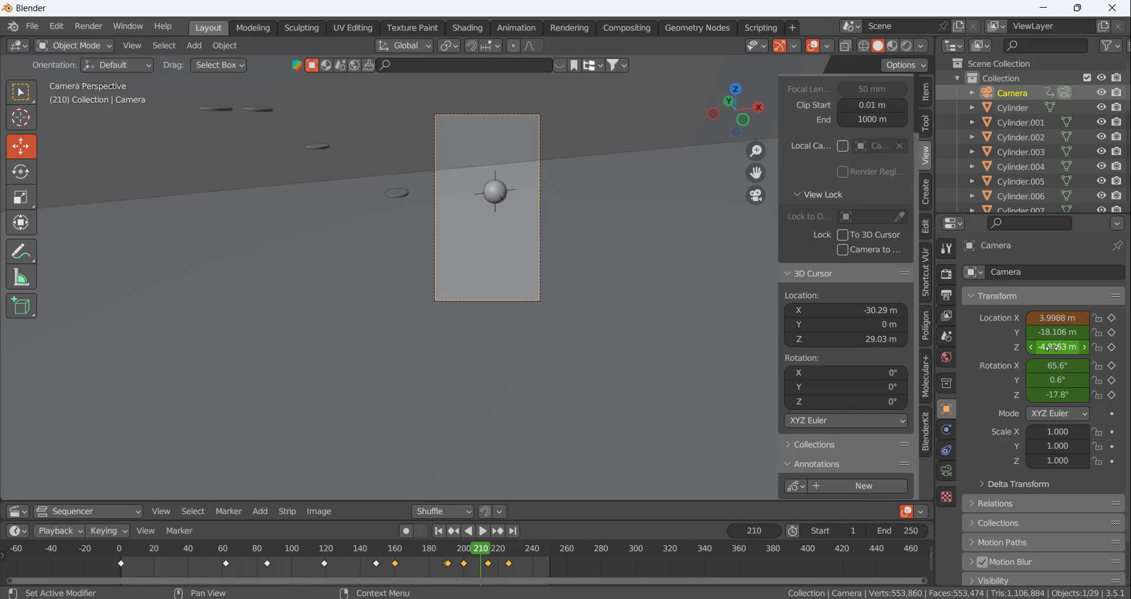
left_click_drag(1053, 347, 1029, 347)
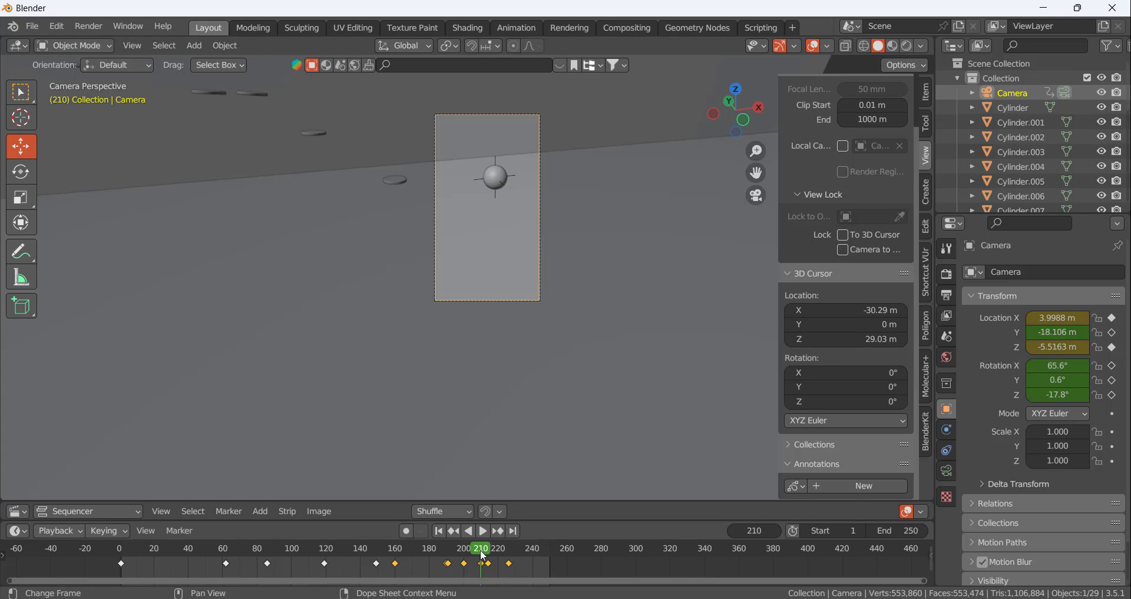
At frame 182, set the camera to X -9.7483 m, Y -16.934 m and Z rotation -27.3°, and keyframe location and rotation
left_click_drag(483, 557, 433, 554)
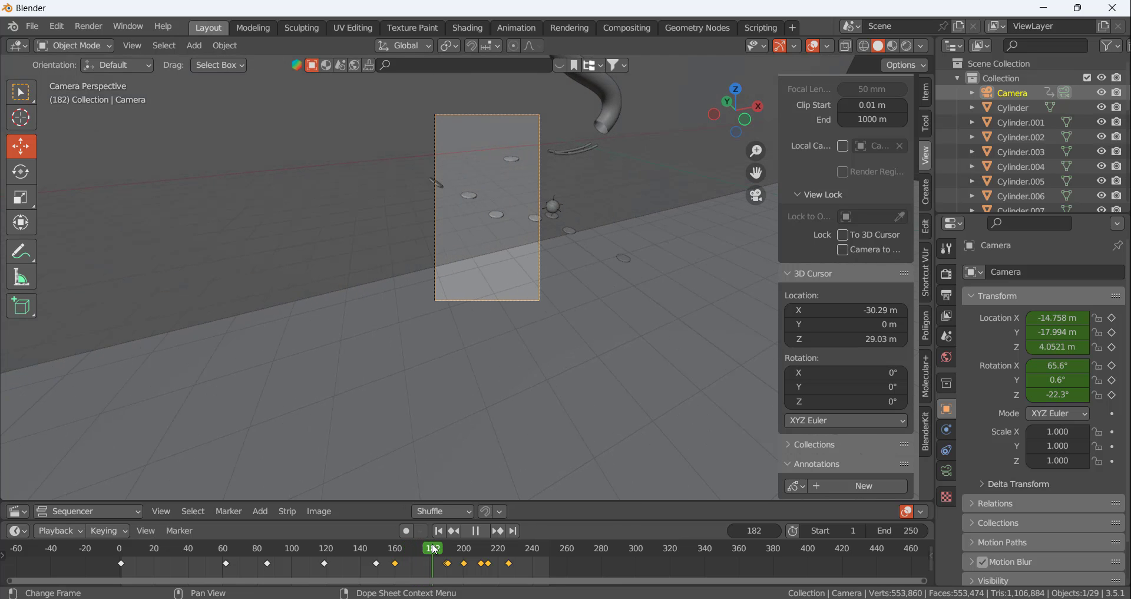
mouse_move(1058, 317)
left_mouse_down()
mouse_move(1103, 318)
mouse_move(1059, 332)
left_mouse_up()
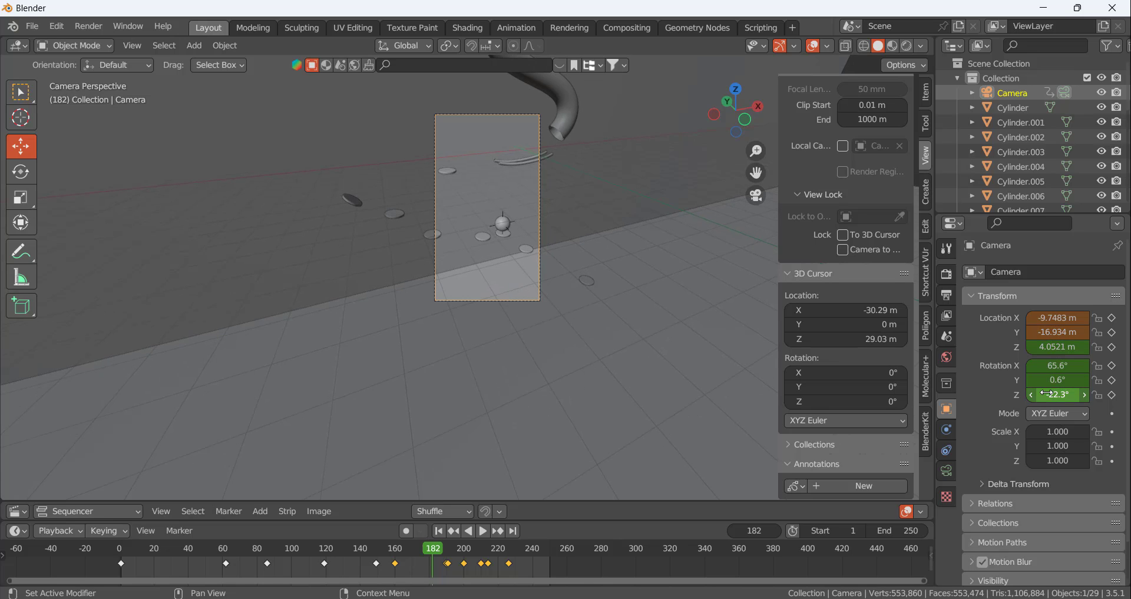
left_click_drag(1057, 394, 1043, 394)
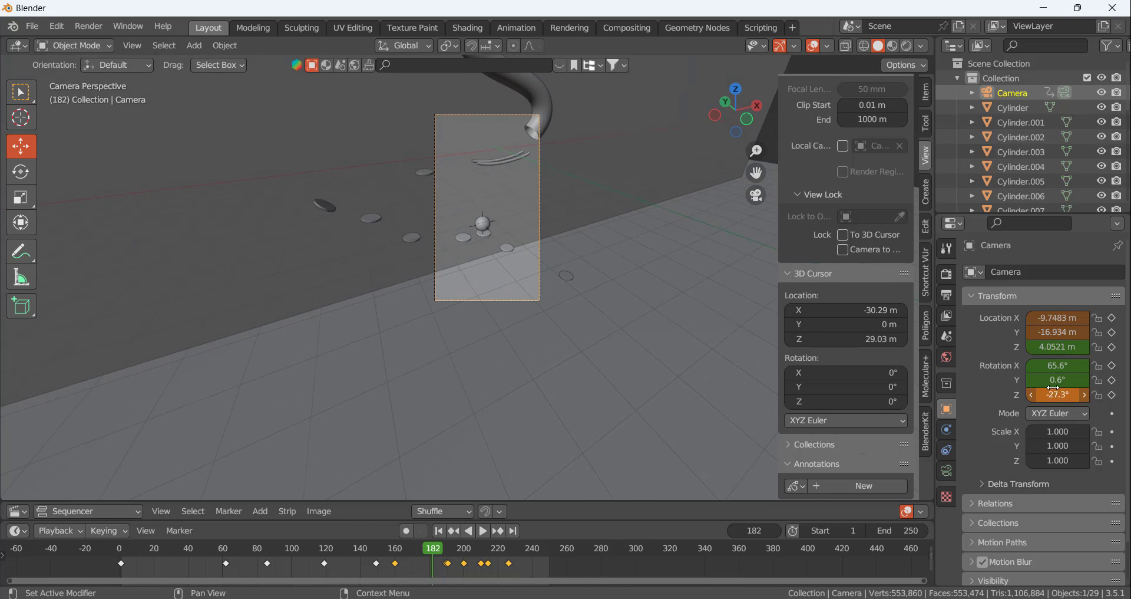
key("i")
key("i")
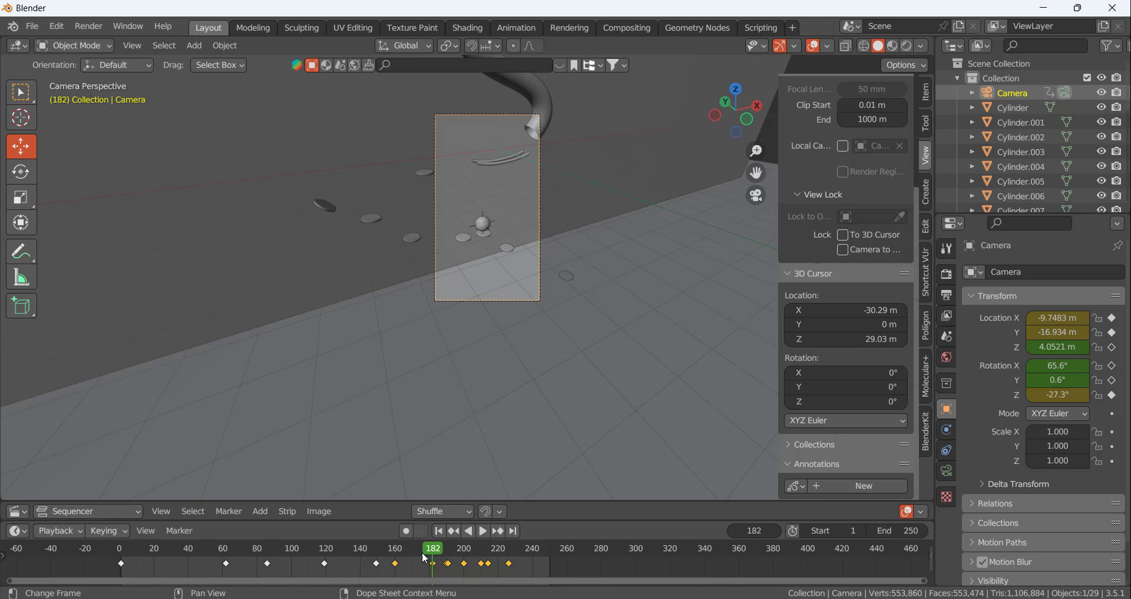
Remove the extra camera keyframe at frame 190, and scrub through the animation to check the camera motion
left_click_drag(436, 554, 434, 528)
scroll(449, 569, "up", 5)
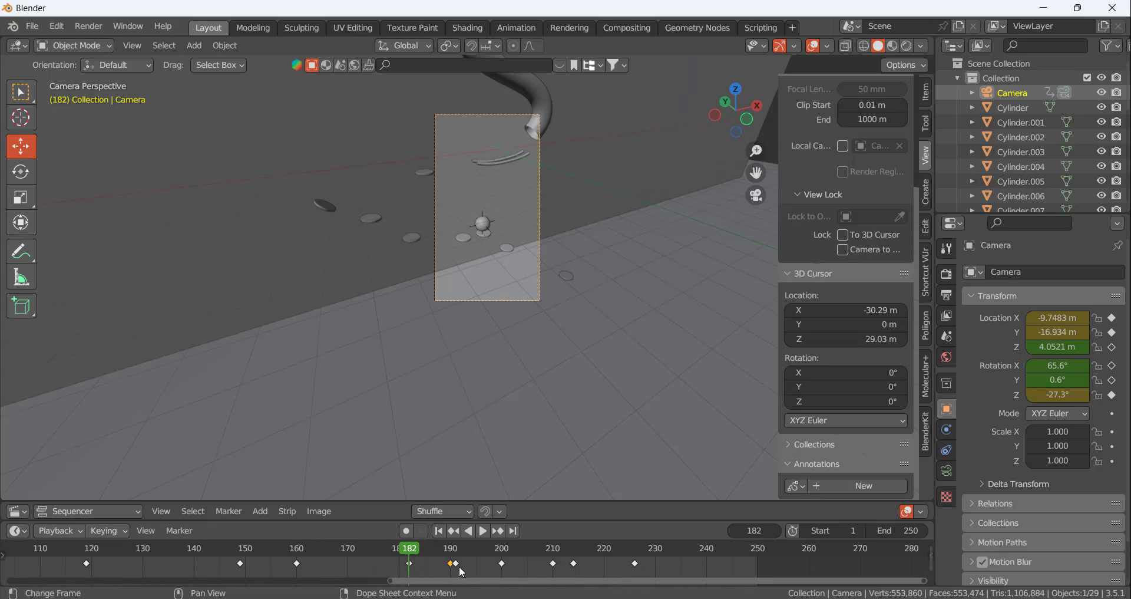
key("x")
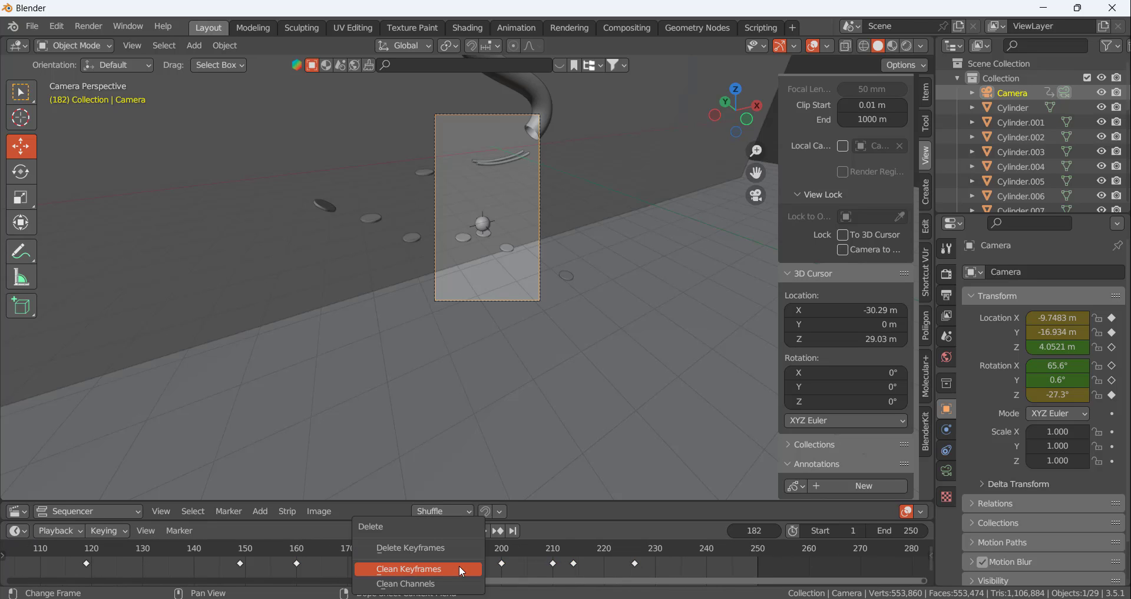
left_click(460, 569)
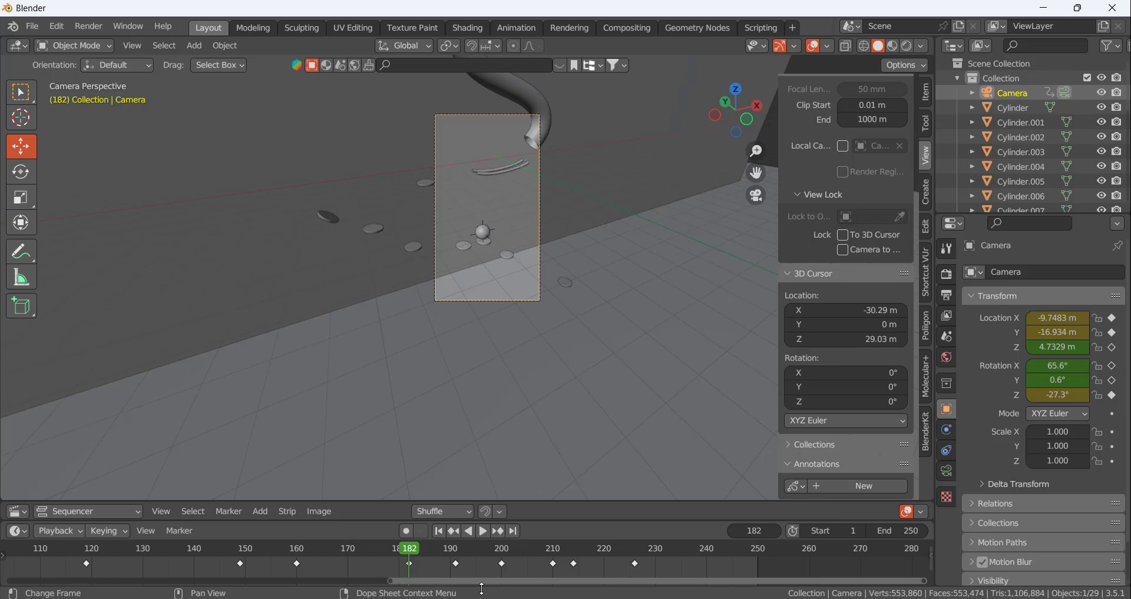
mouse_move(411, 551)
left_mouse_down()
mouse_move(281, 546)
mouse_move(409, 536)
left_mouse_up()
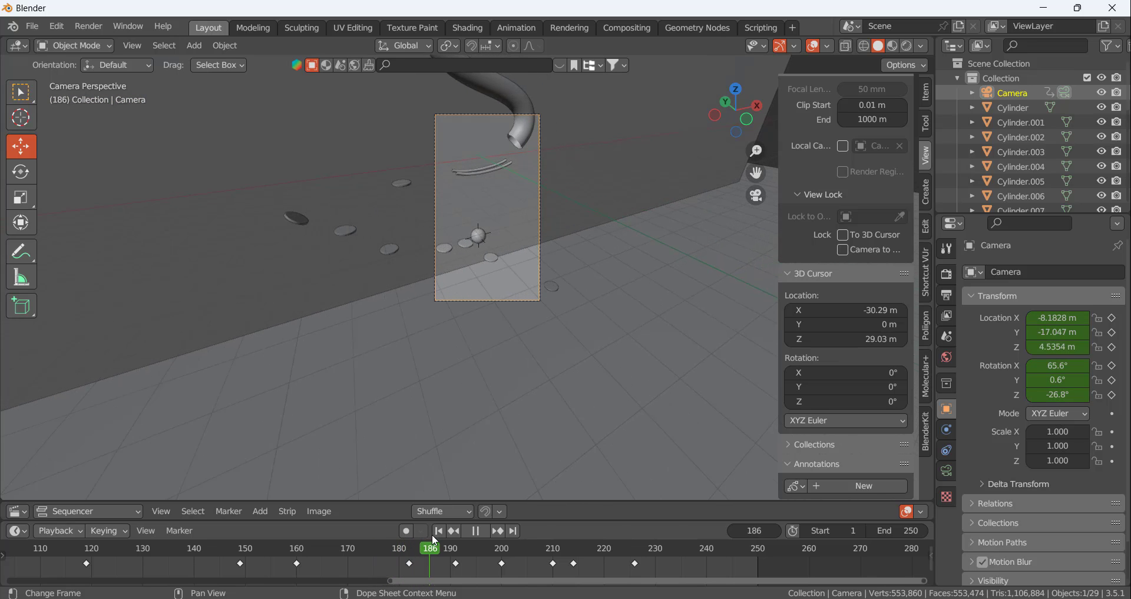
left_click_drag(504, 549, 457, 301)
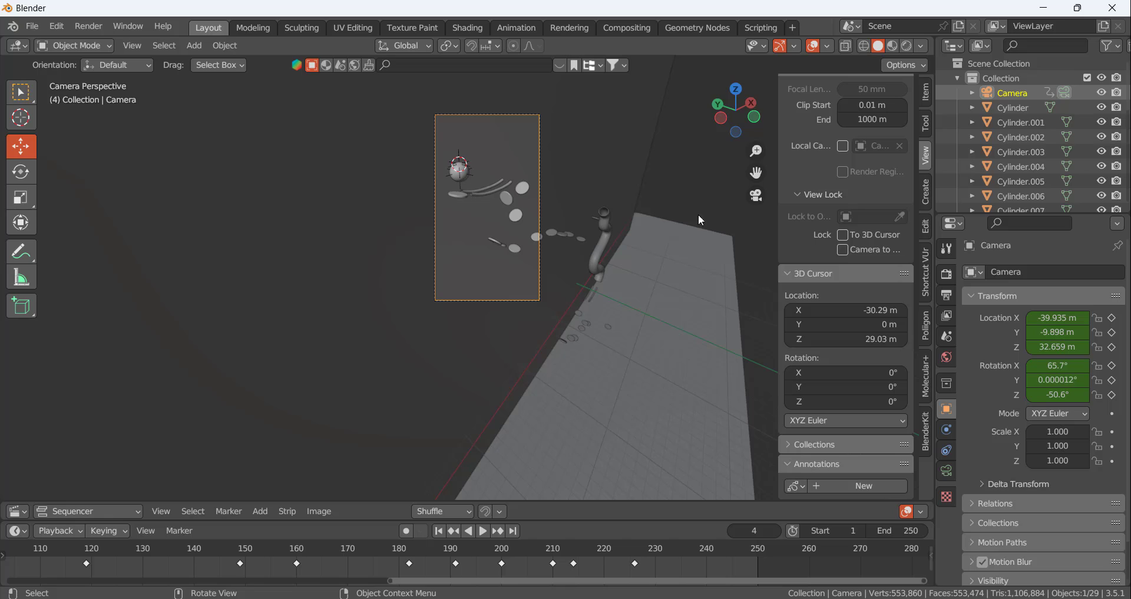
Split the 3D viewport vertically into two, and hide the sidebar and toolbar in the new narrower viewport
right_click(934, 175)
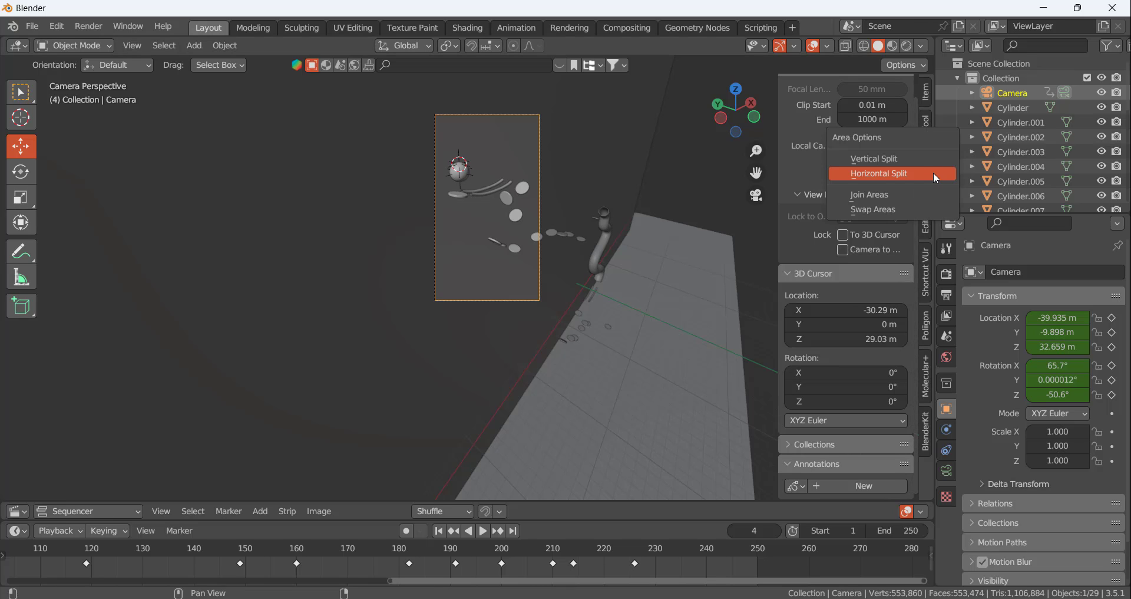
left_click(922, 155)
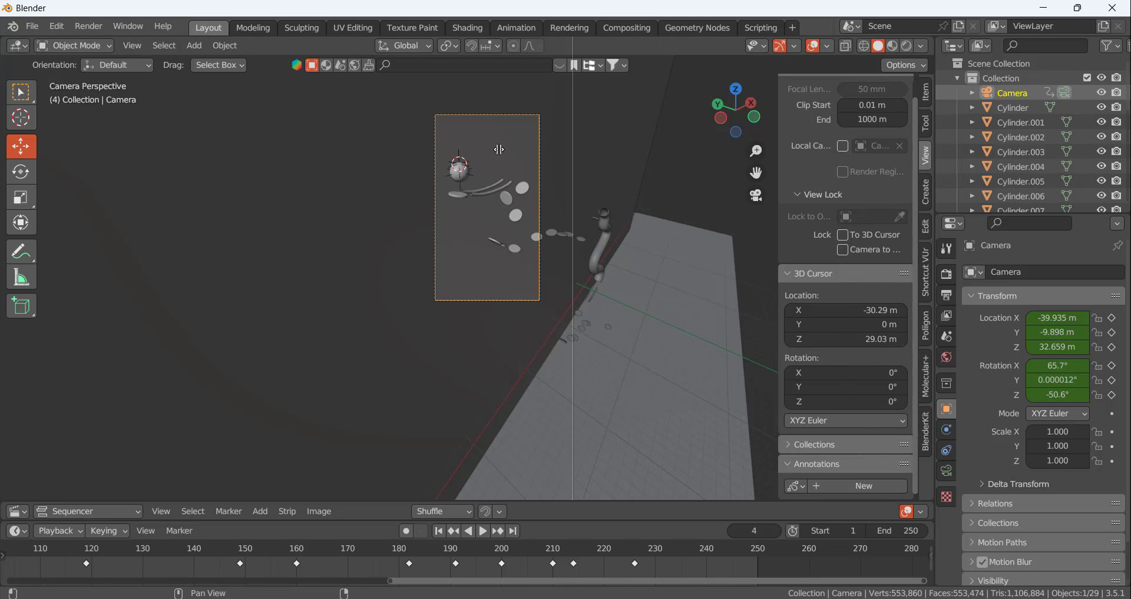
left_click(383, 149)
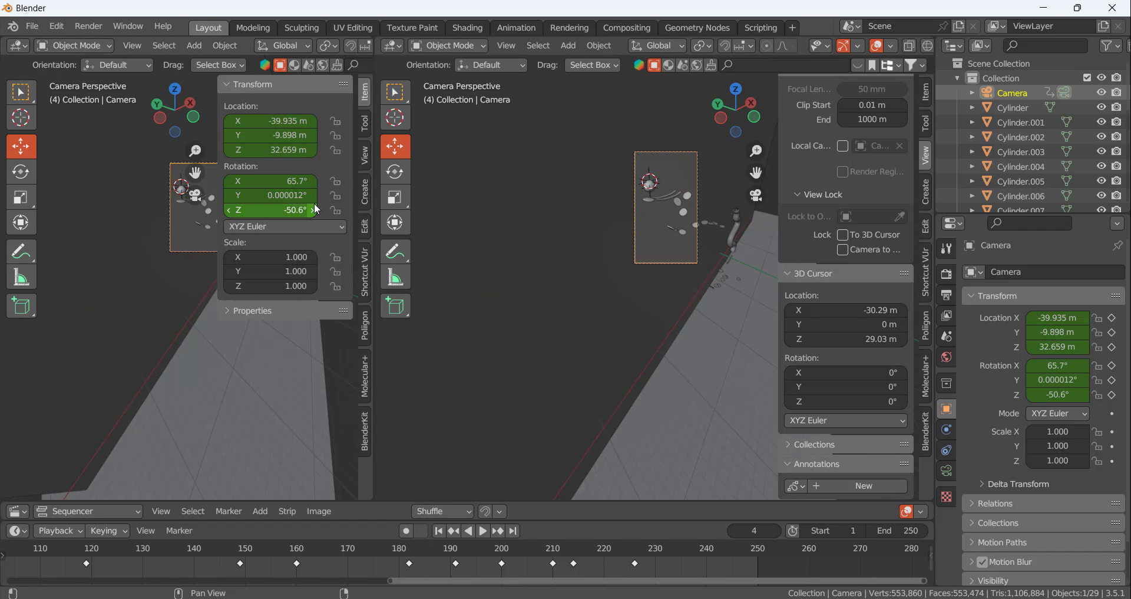
key("n")
key("n")
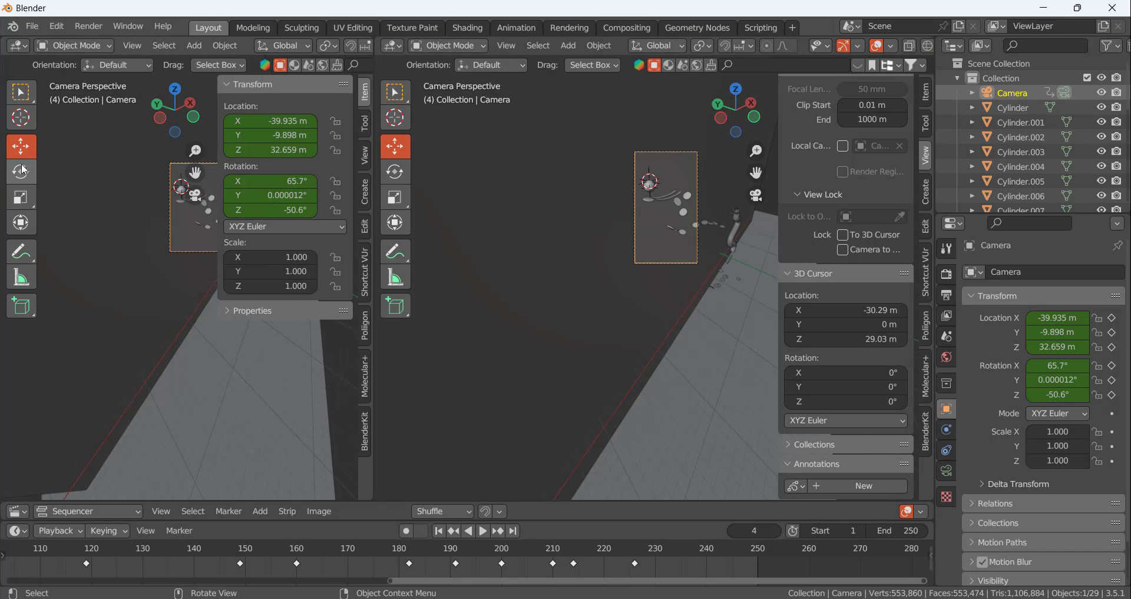
key("n")
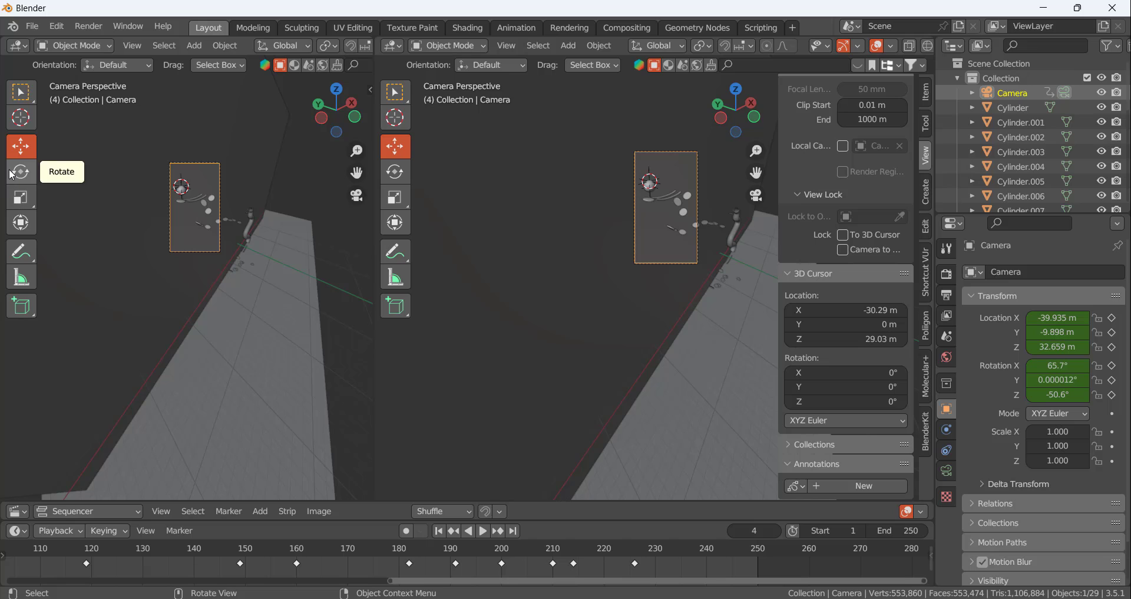
key("t")
Fit the camera frame to the narrower viewport and switch that viewport to Rendered shading
scroll(195, 208, "up", 6)
scroll(182, 131, "down", 6)
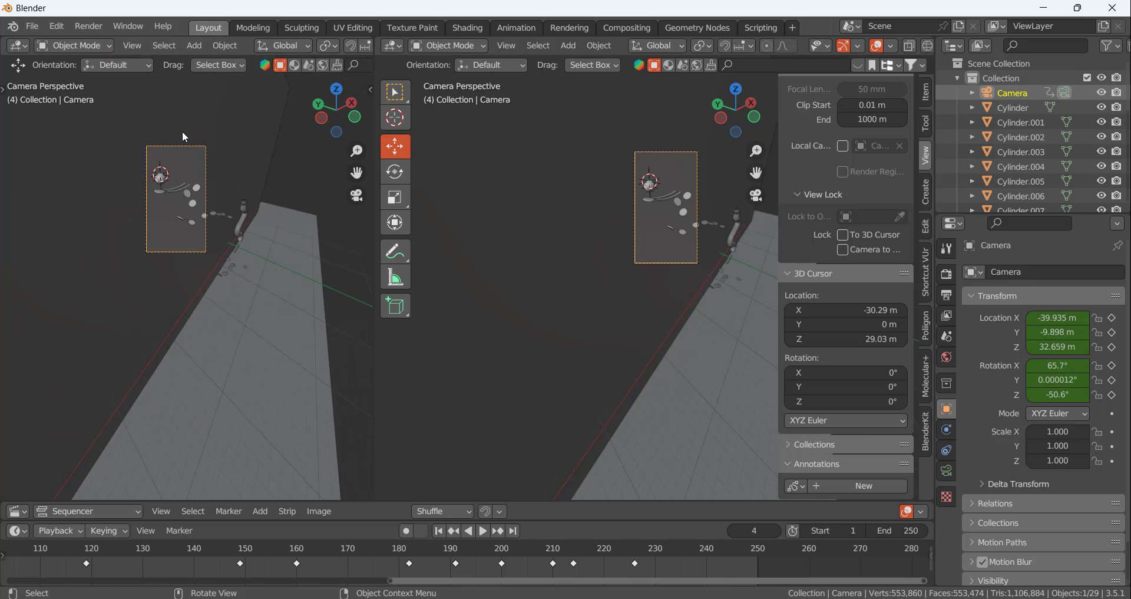
scroll(154, 157, "up", 6)
scroll(186, 199, "down", 2)
scroll(188, 201, "up", 2)
scroll(203, 239, "up", 3)
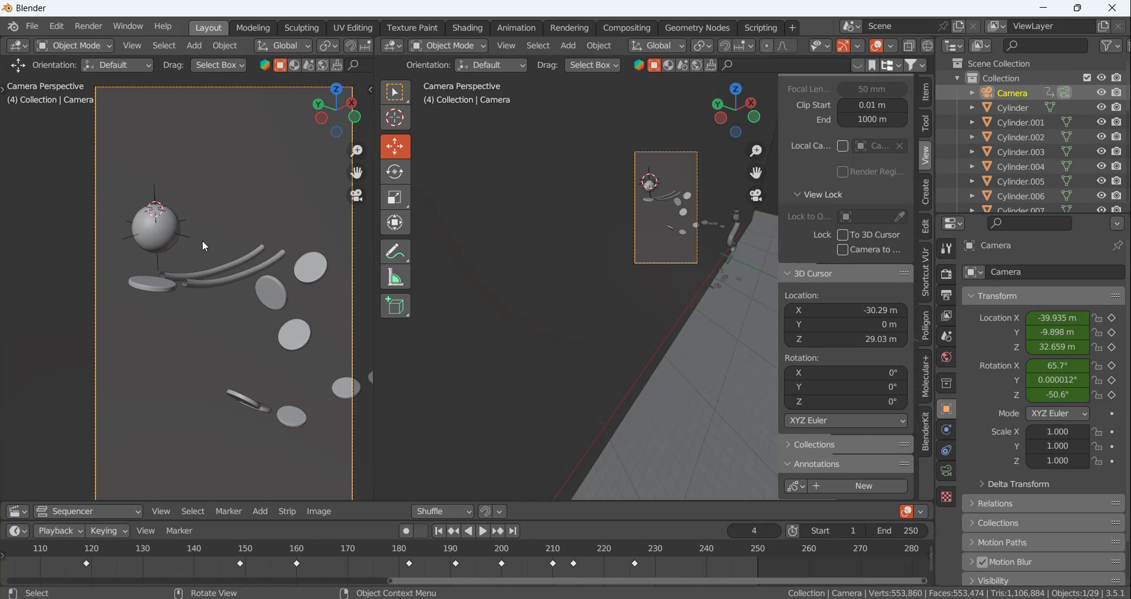
scroll(201, 239, "down", 3)
scroll(202, 239, "up", 1)
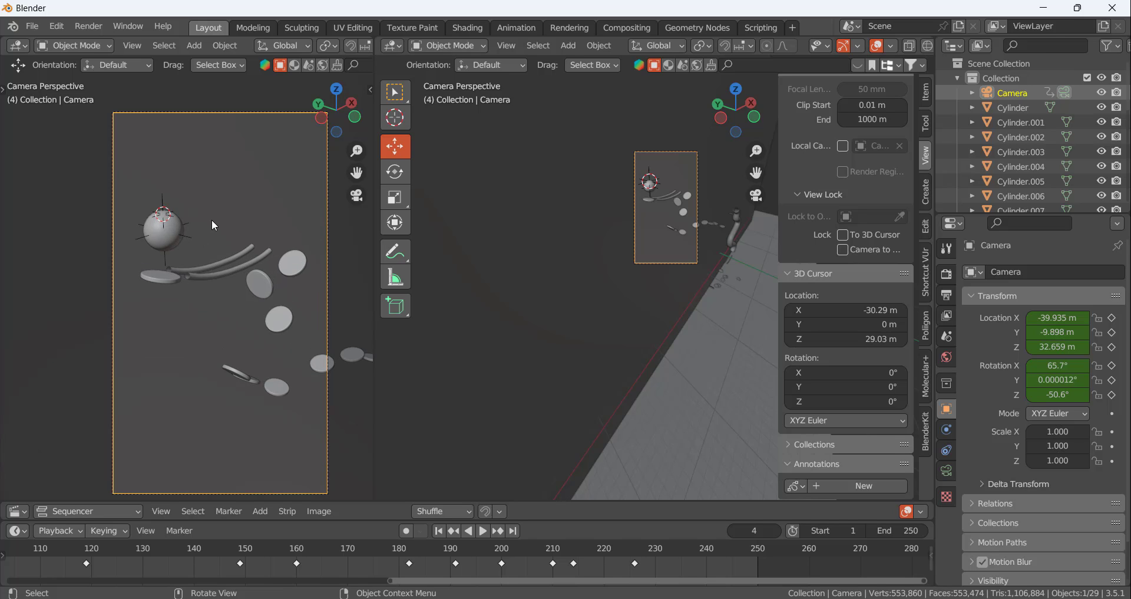
key("z")
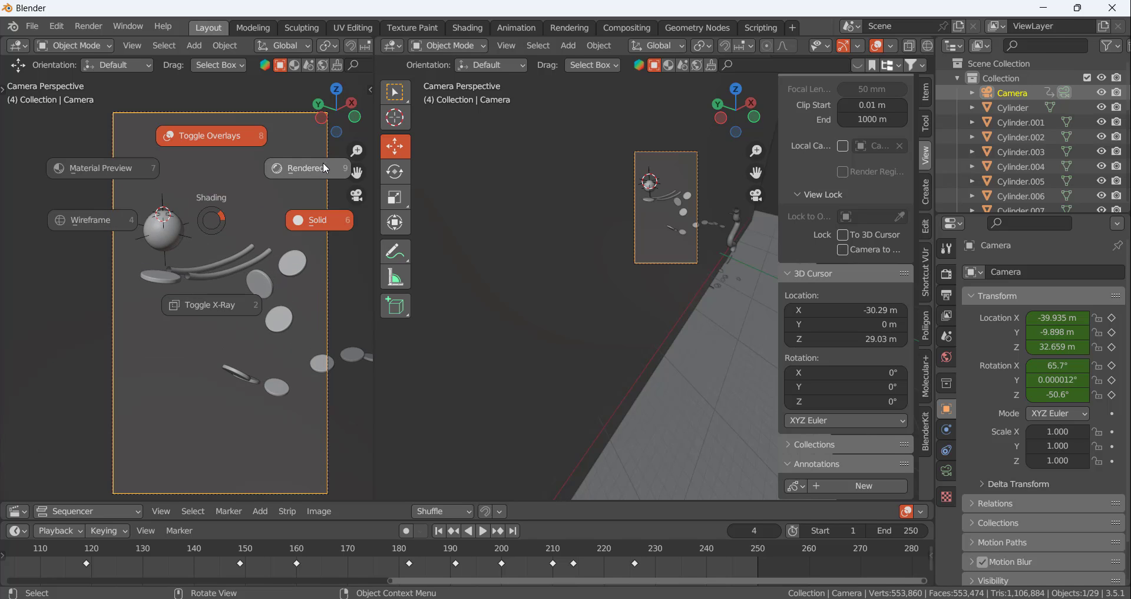
left_click(288, 176)
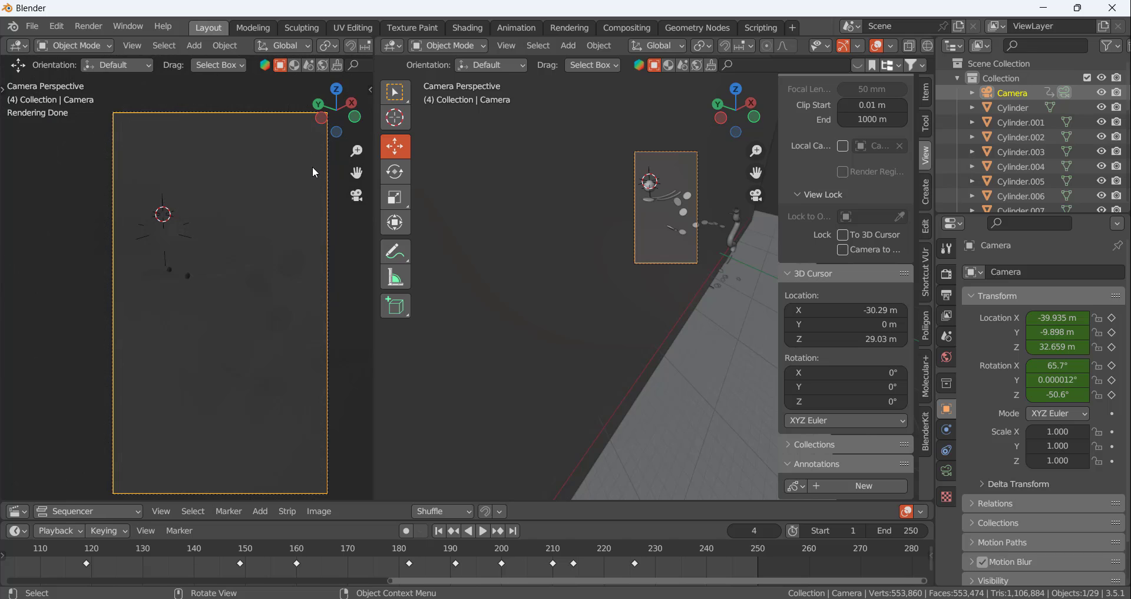
Select the sphere, frame it in the larger viewport outside the camera view, and hide that viewport's sidebar
left_click(176, 233)
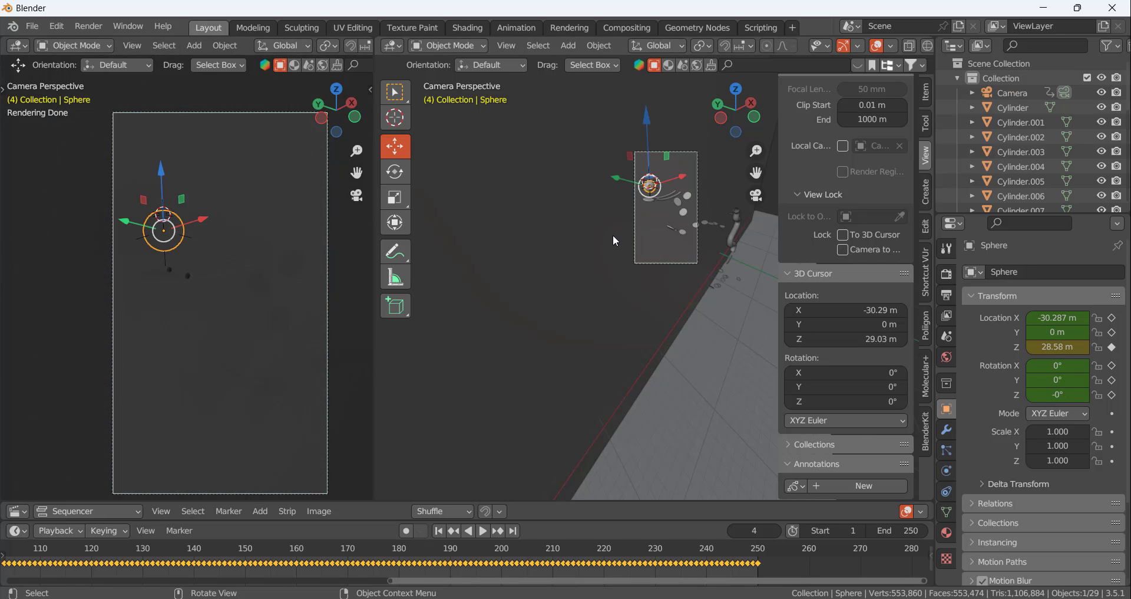
key("KP_0")
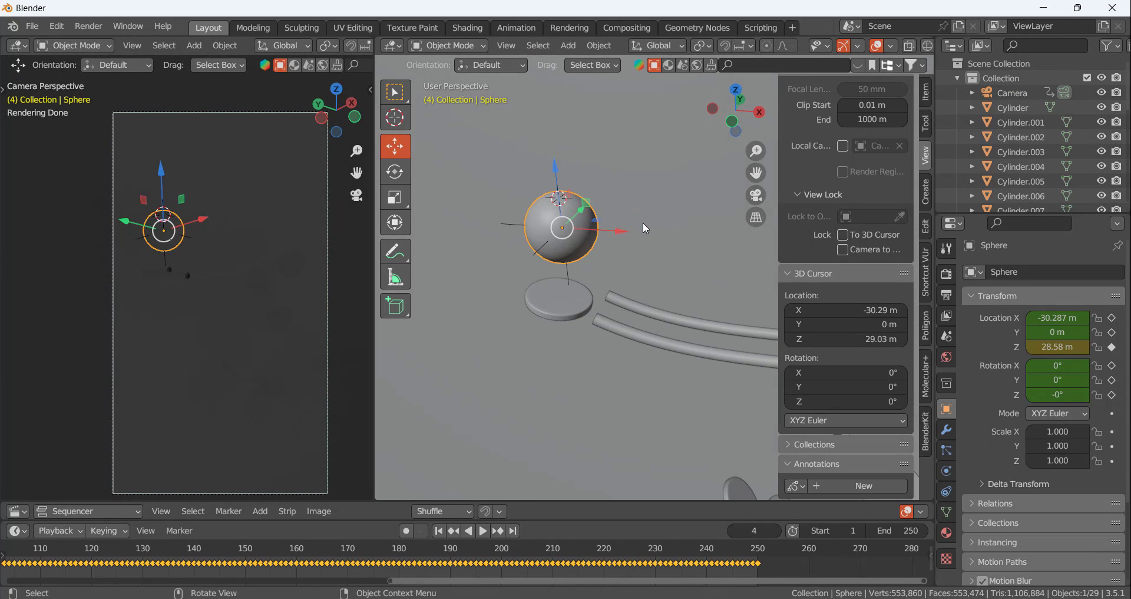
key("n")
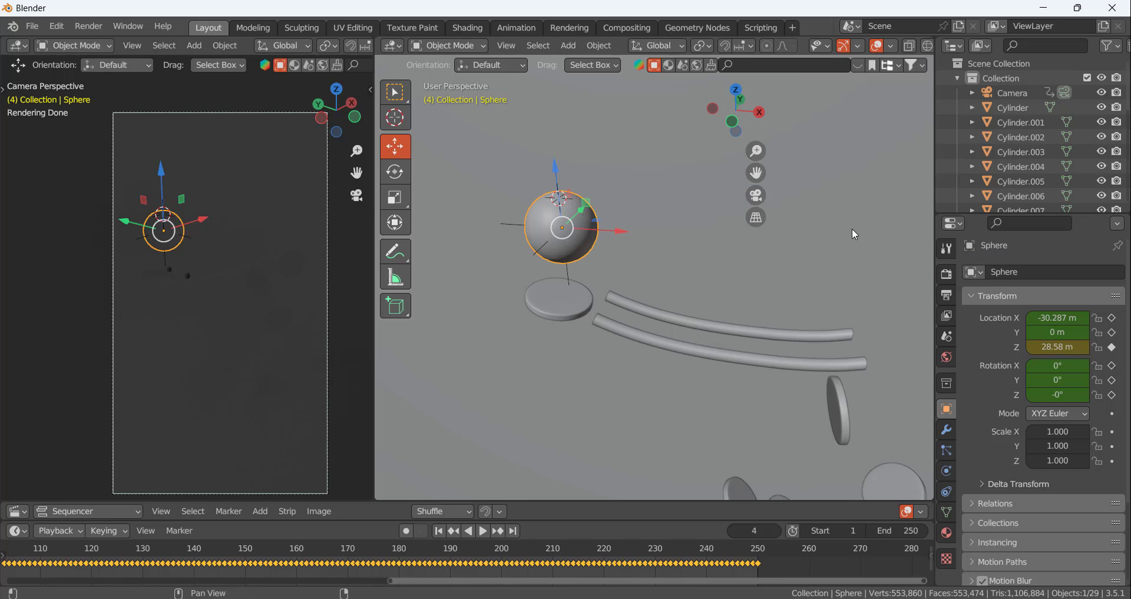
scroll(676, 222, "down", 5)
scroll(610, 192, "up", 4)
scroll(730, 257, "down", 3)
scroll(740, 291, "up", 3)
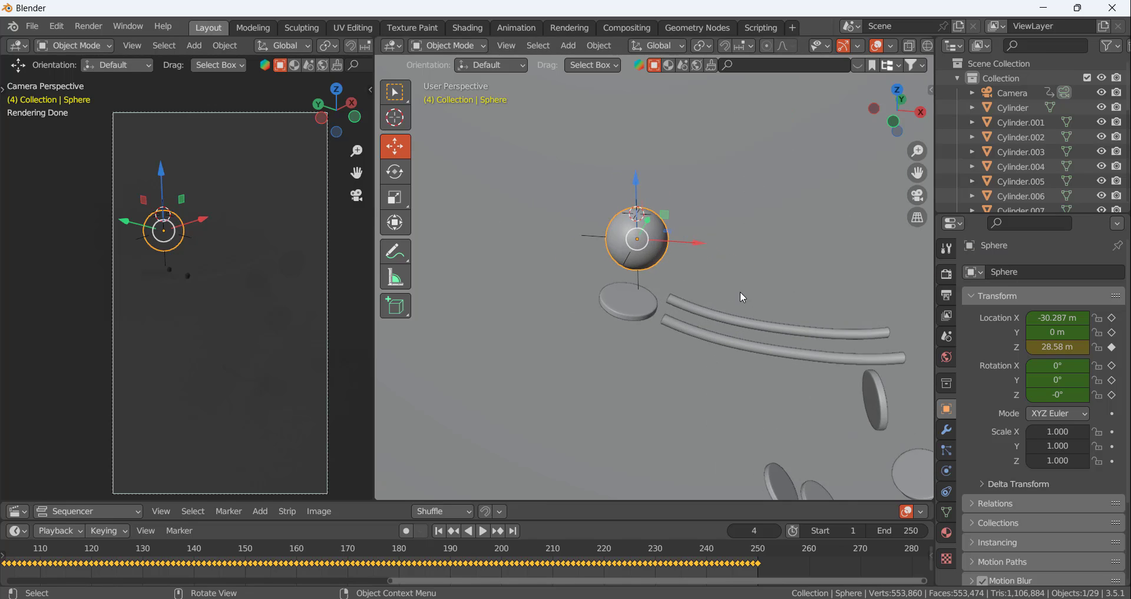
scroll(740, 291, "up", 2)
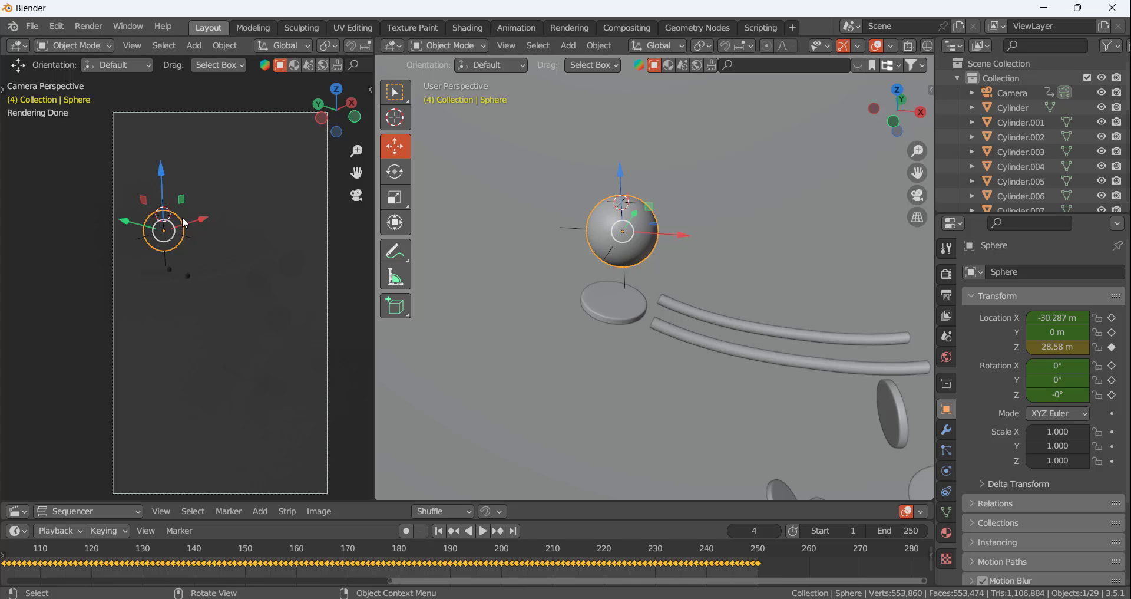
scroll(182, 217, "down", 2)
Enable Render Region in the output format settings
left_click(947, 274)
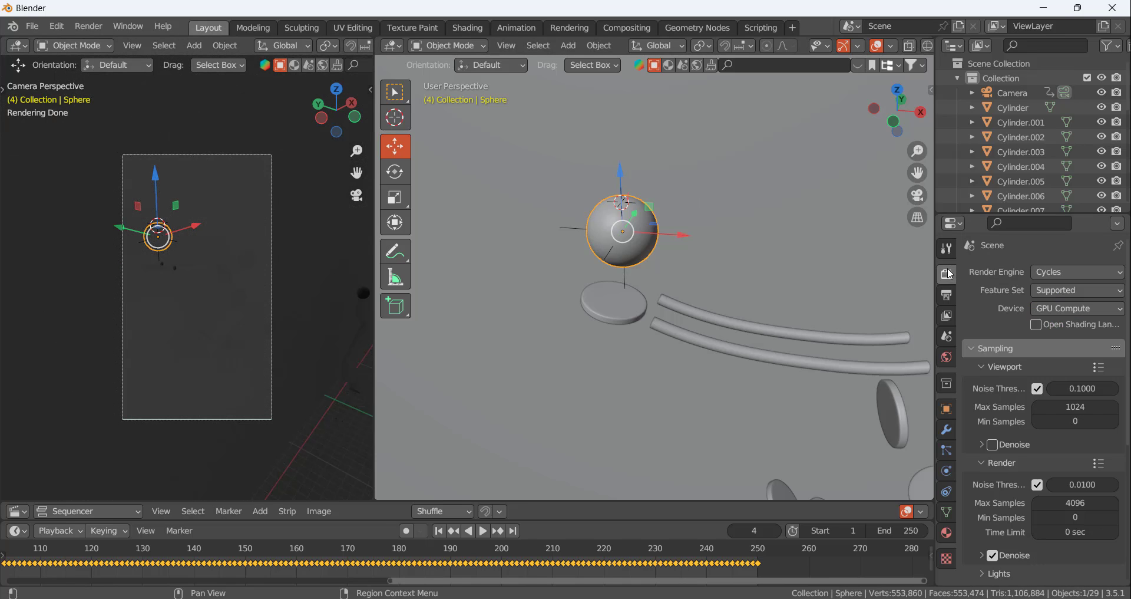
left_click(947, 295)
left_click(1037, 371)
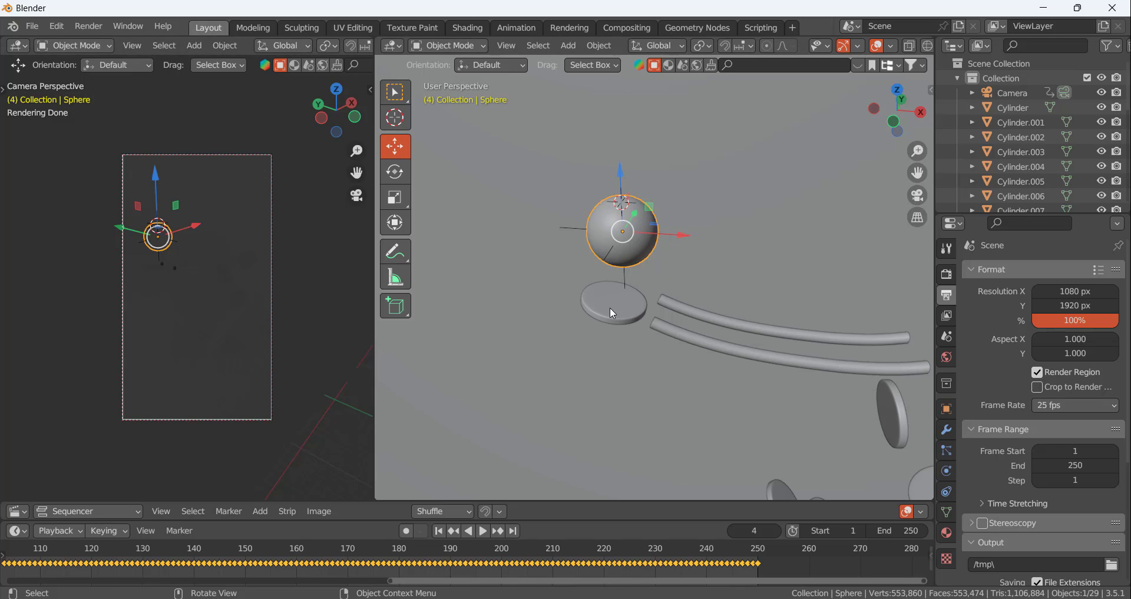
Put the sphere into Edit Mode and add a new material to it
scroll(508, 558, "down", 5)
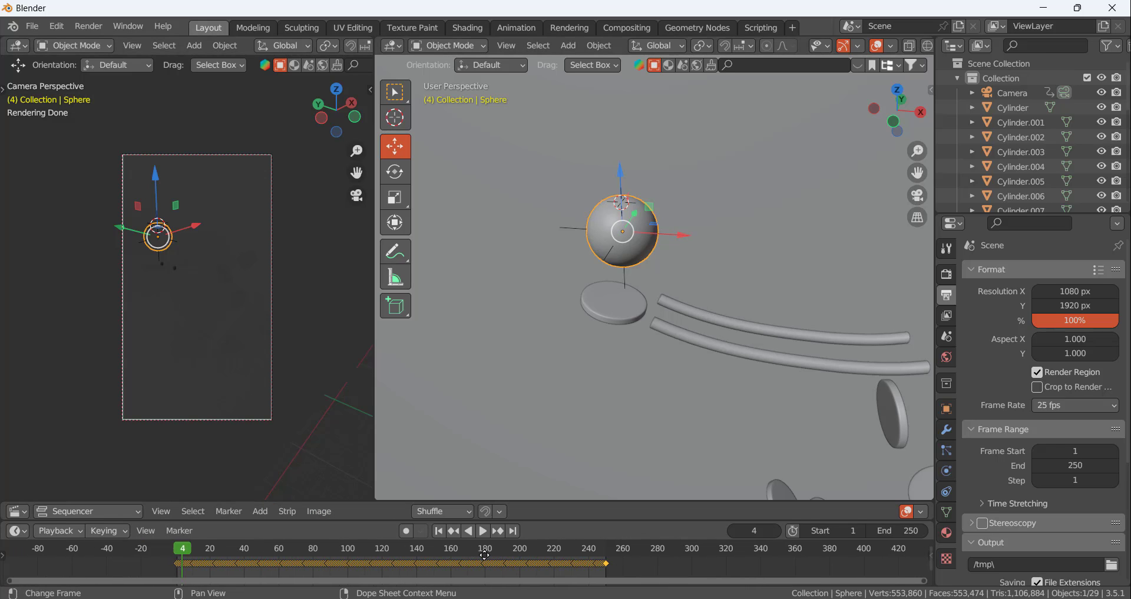
scroll(619, 248, "up", 5)
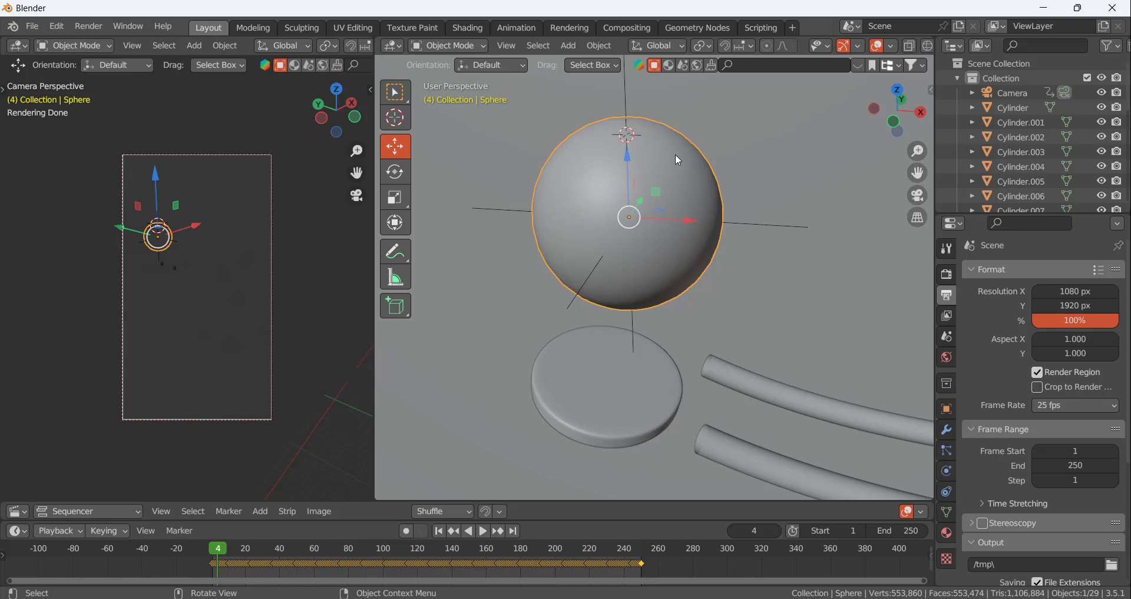
key("Tab")
middle_click_drag(678, 159, 618, 139)
left_click(625, 131)
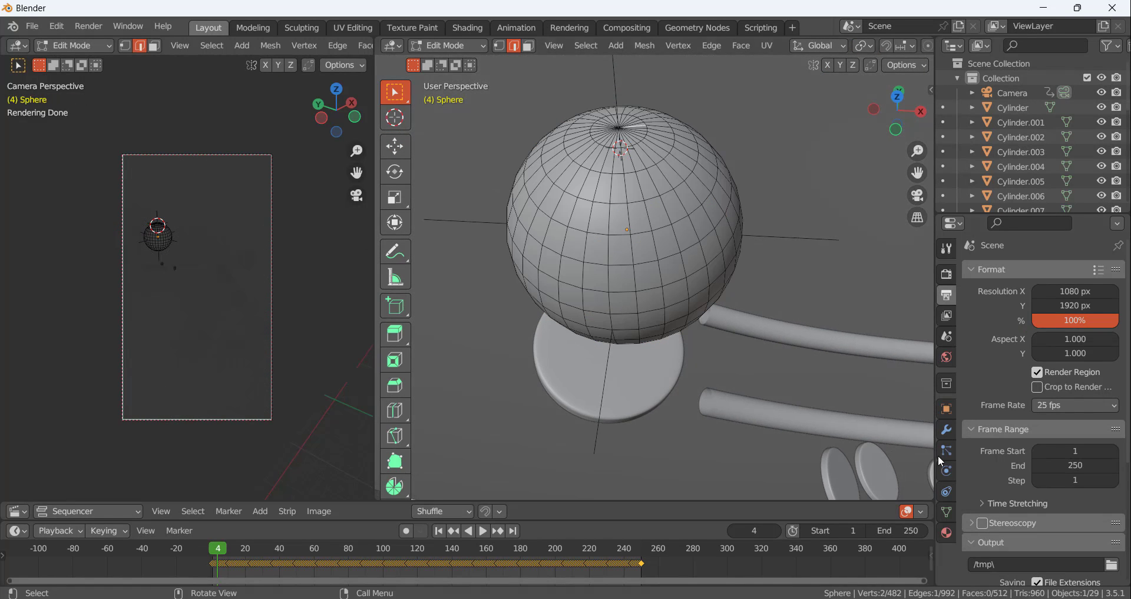
left_click(947, 532)
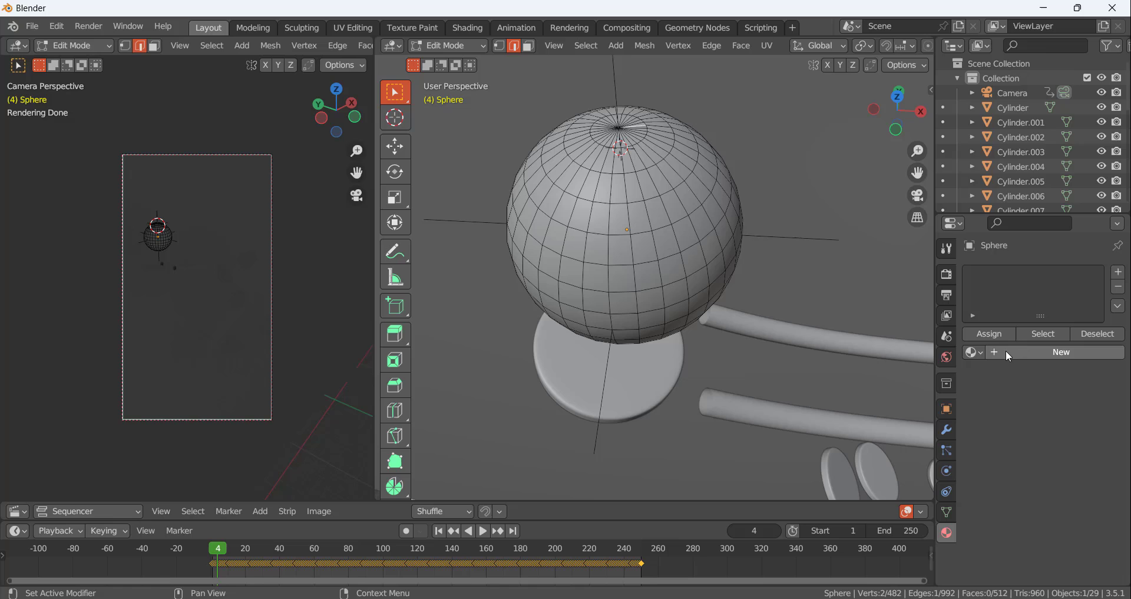
left_click(1046, 356)
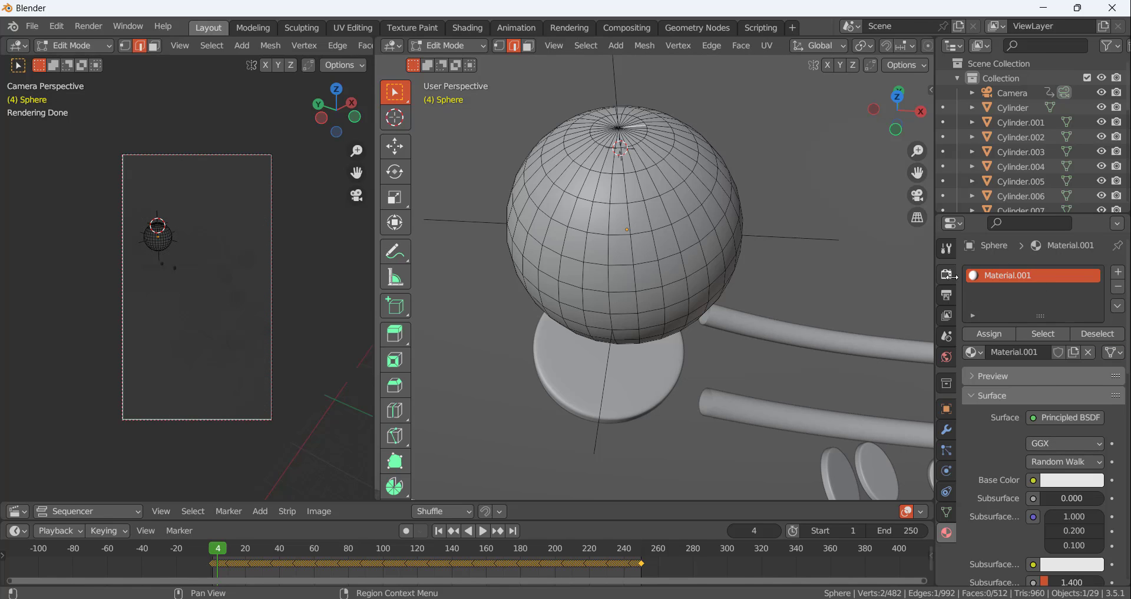
scroll(648, 154, "up", 1)
scroll(648, 154, "up", 1)
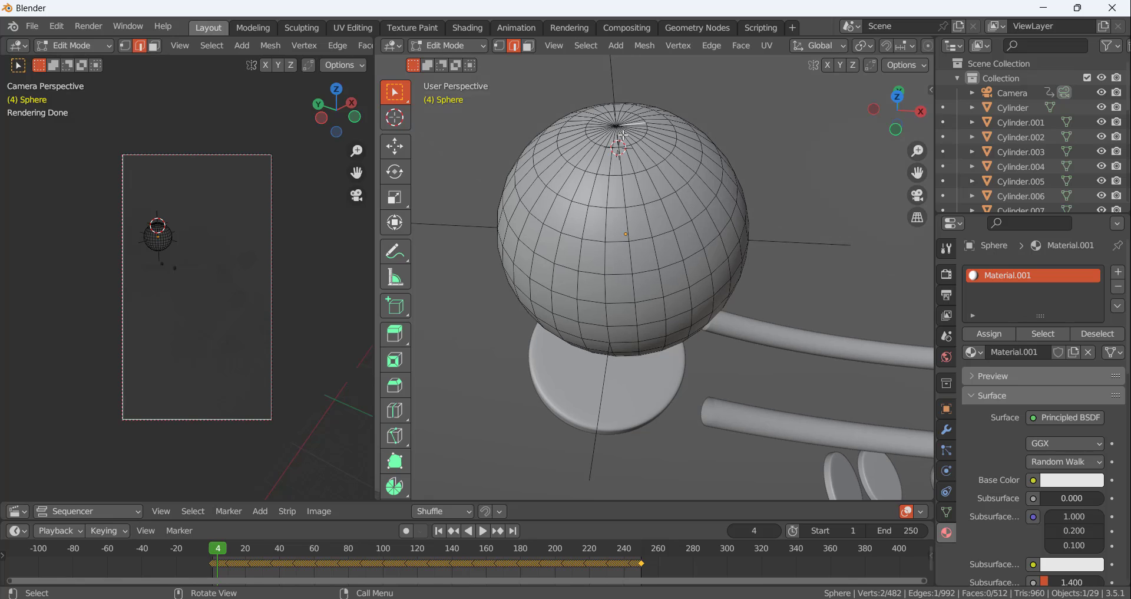
scroll(635, 131, "up", 1)
key("c")
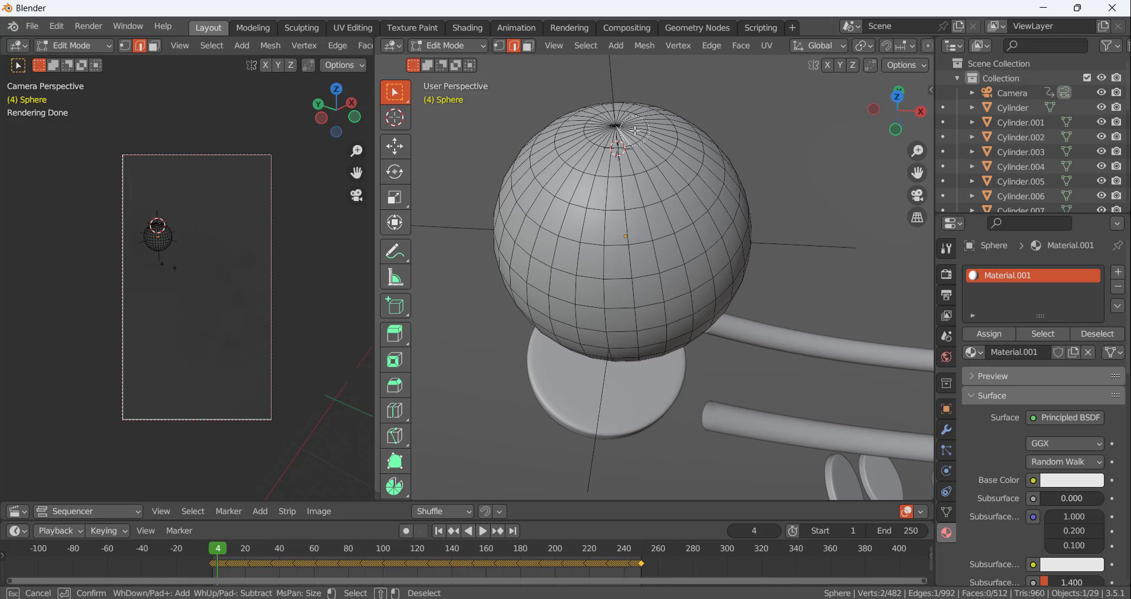
mouse_move(635, 131)
left_mouse_down()
mouse_move(580, 126)
mouse_move(573, 152)
left_mouse_up()
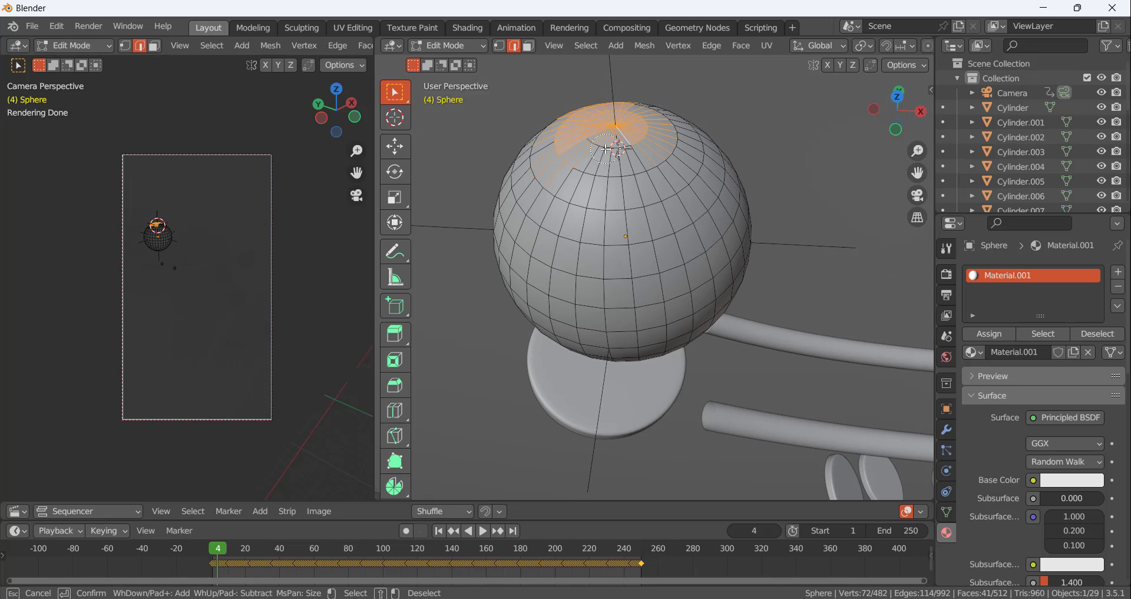
key("Escape")
left_click(630, 156)
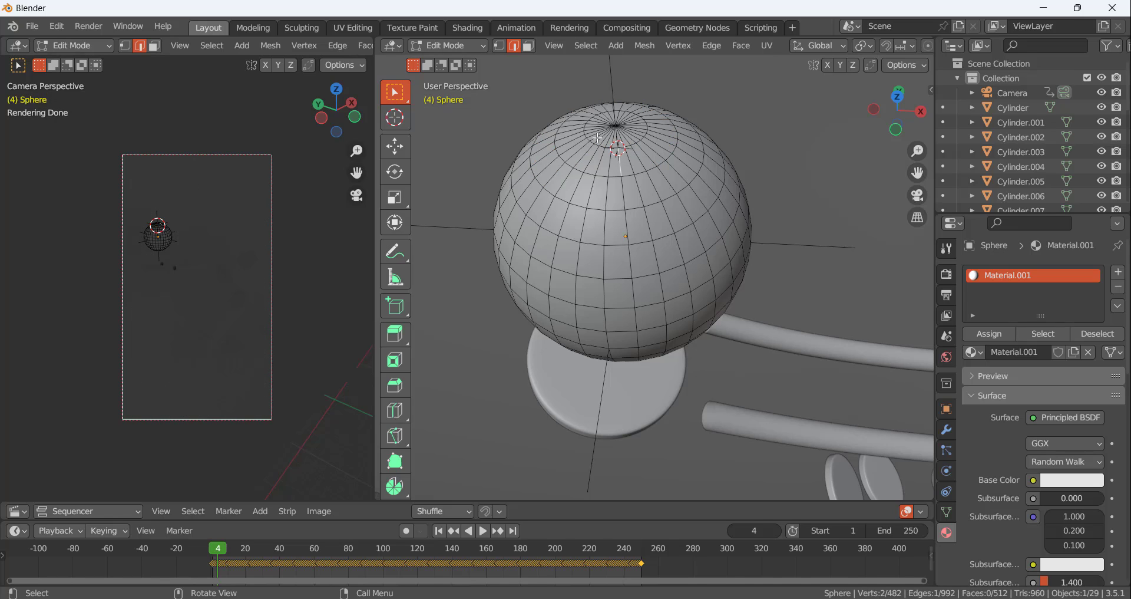
Switch to face selection and circle-select all faces of the sphere's top cap
key("3")
key("c")
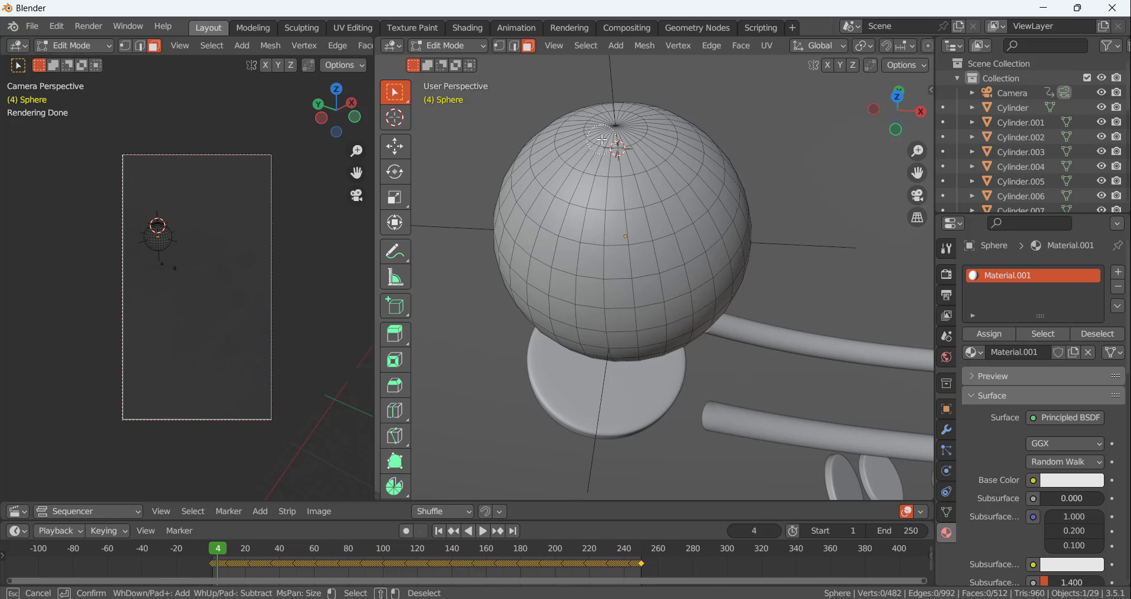
mouse_move(611, 137)
left_mouse_down()
mouse_move(633, 109)
mouse_move(577, 150)
mouse_move(654, 147)
mouse_move(648, 121)
mouse_move(690, 155)
mouse_move(636, 192)
mouse_move(548, 177)
mouse_move(564, 135)
left_mouse_up()
mouse_move(661, 155)
left_mouse_down("shift")
mouse_move(634, 130)
mouse_move(613, 158)
mouse_move(650, 133)
mouse_move(669, 135)
left_mouse_up("shift")
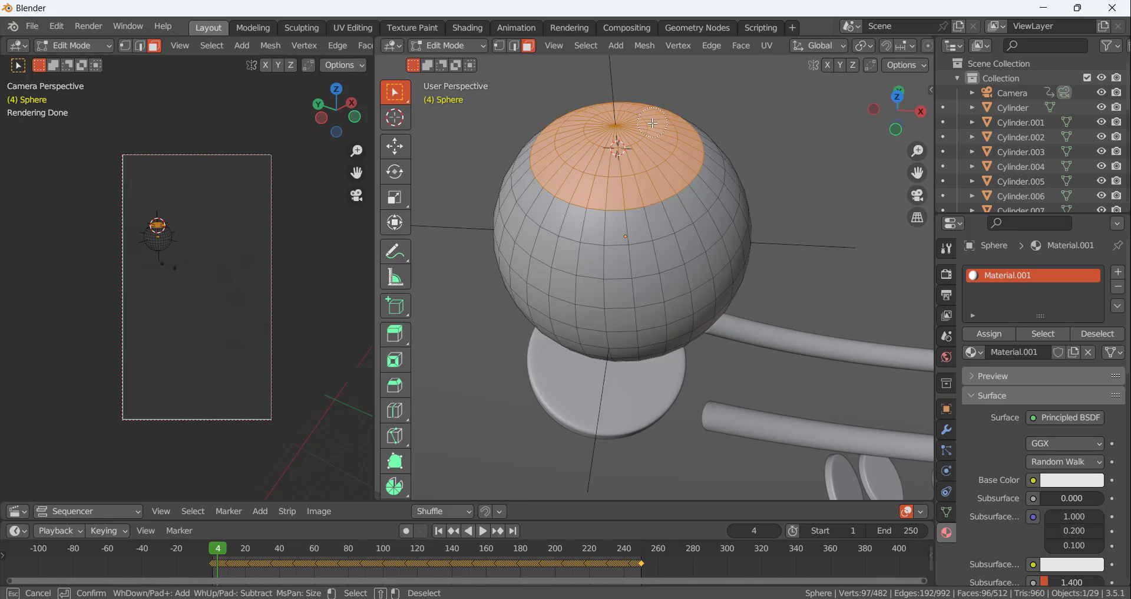
middle_click_drag(653, 124, 634, 80)
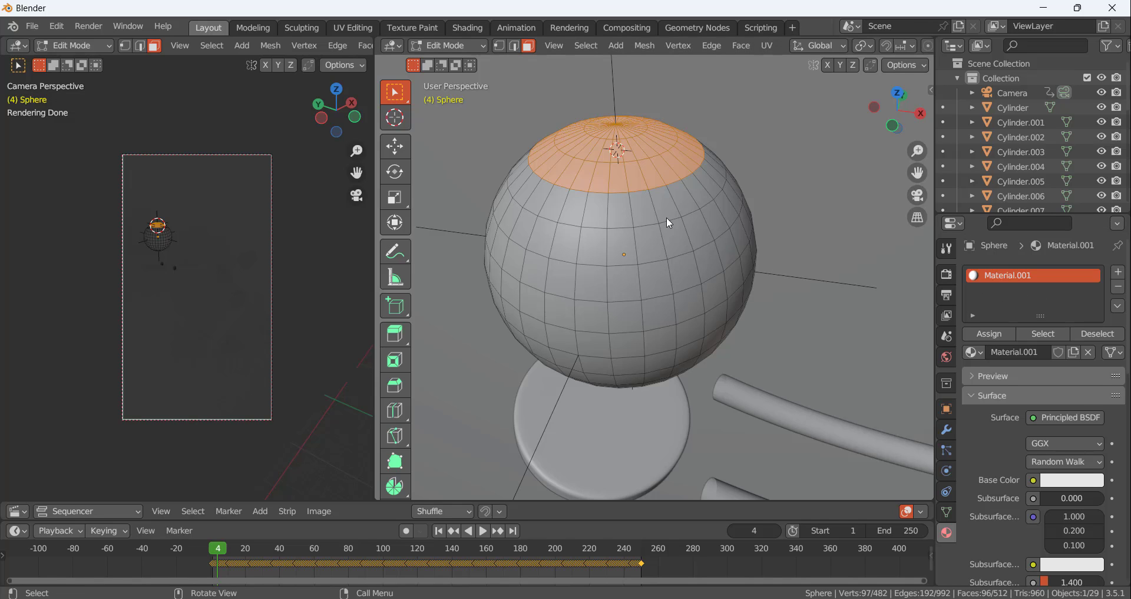
Leave Edit Mode and change the sphere material's surface to Emission with a strength of 2.5
key("Tab")
left_click(1058, 405)
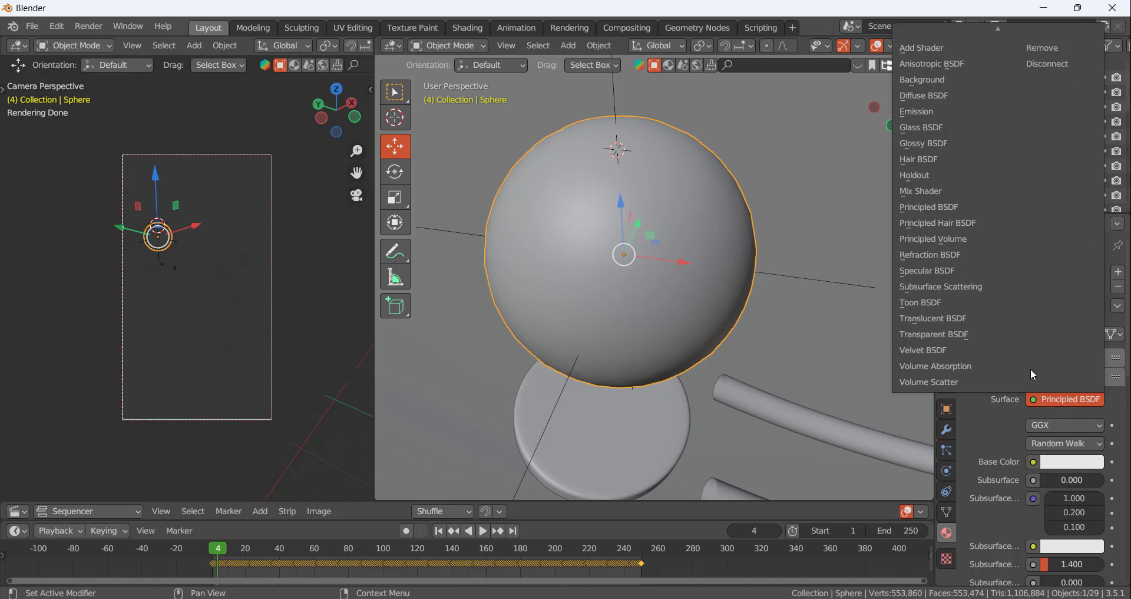
left_click(978, 109)
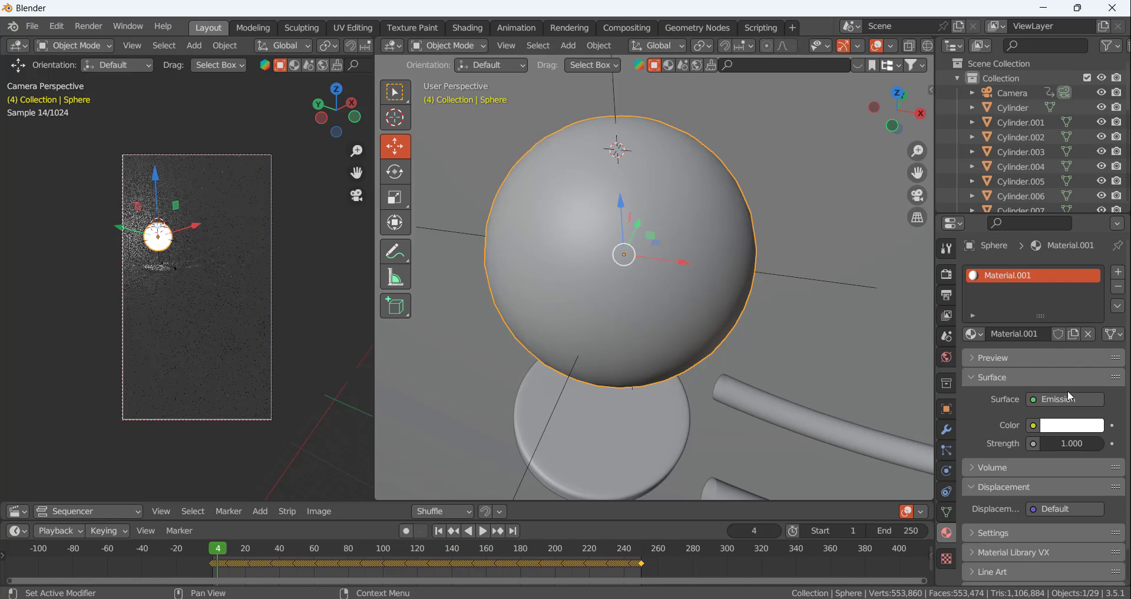
left_click(1078, 433)
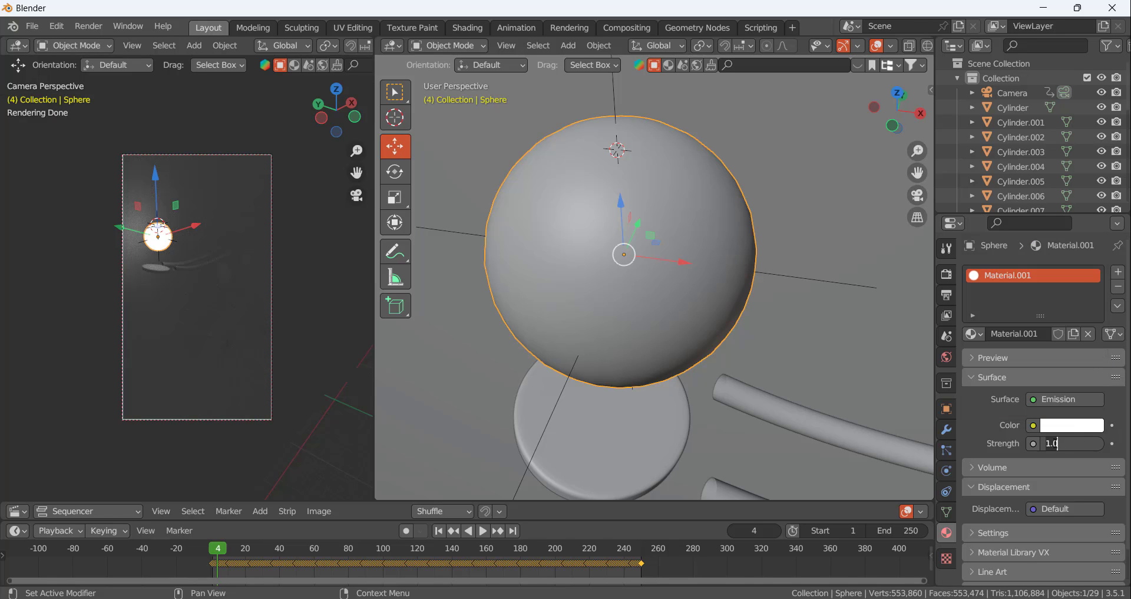
left_click(1054, 443)
type("2.5")
key("Return")
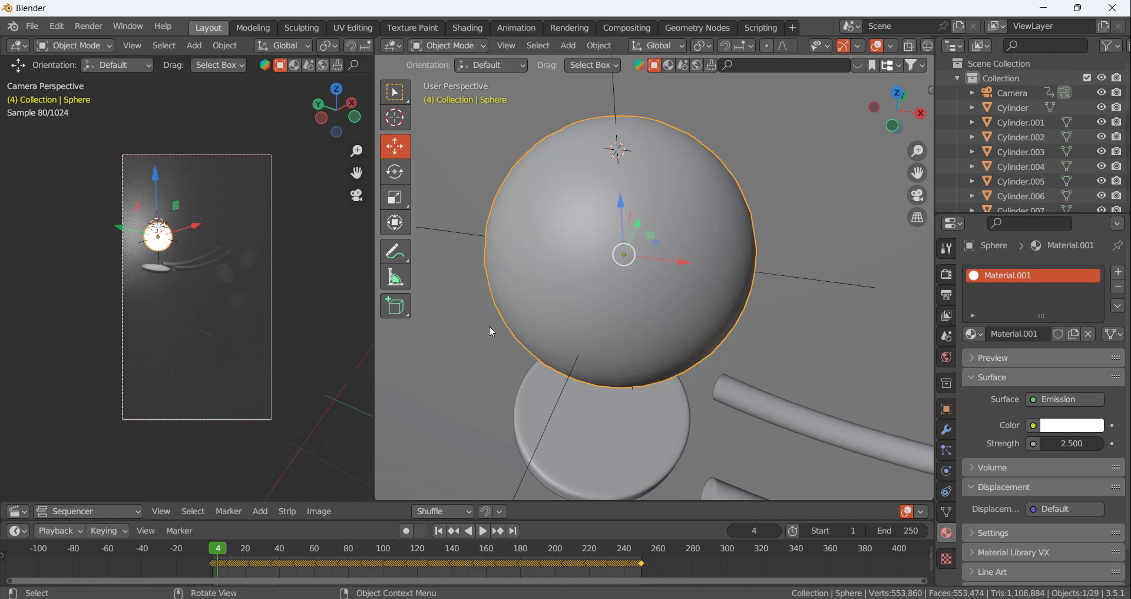
Return to Edit Mode and add a second material slot holding a new material with an Emission surface
scroll(168, 208, "up", 3)
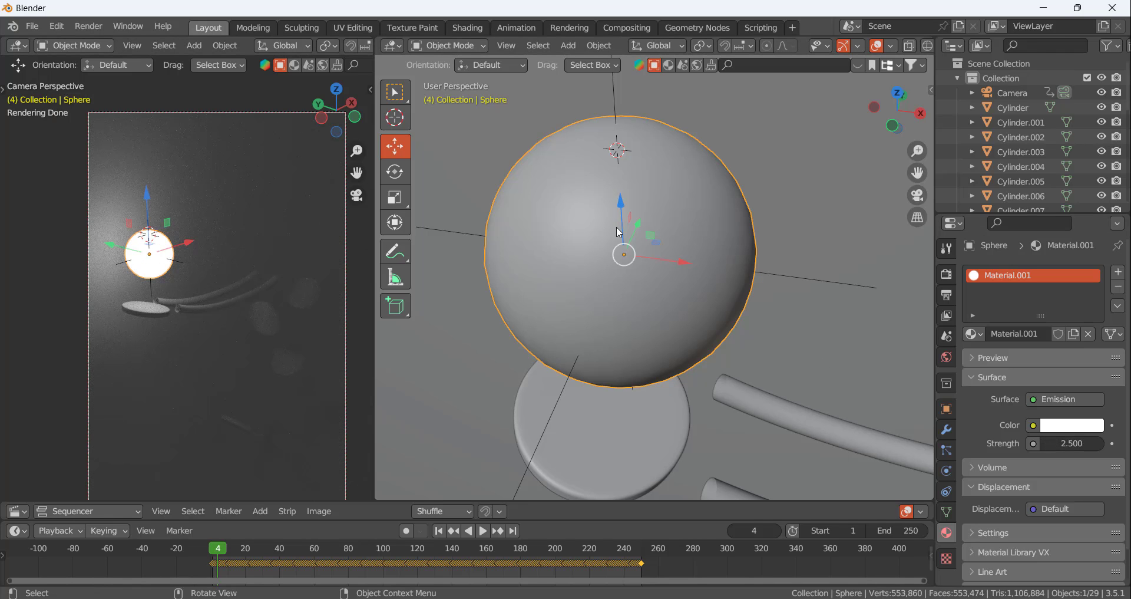
key("Tab")
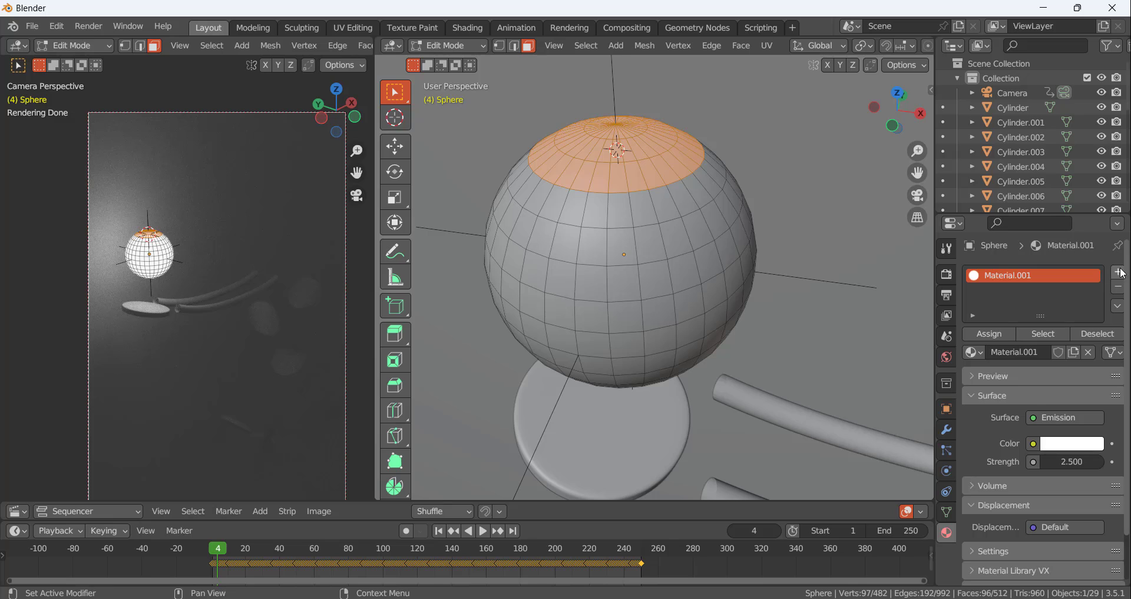
left_click(1119, 272)
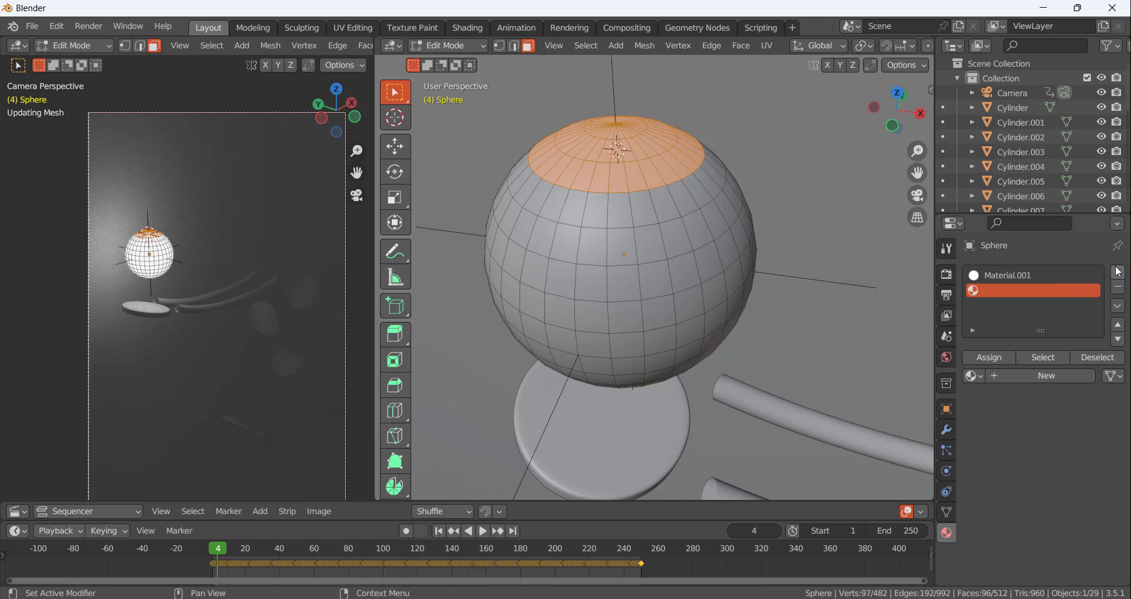
left_click(1040, 375)
left_click(1066, 442)
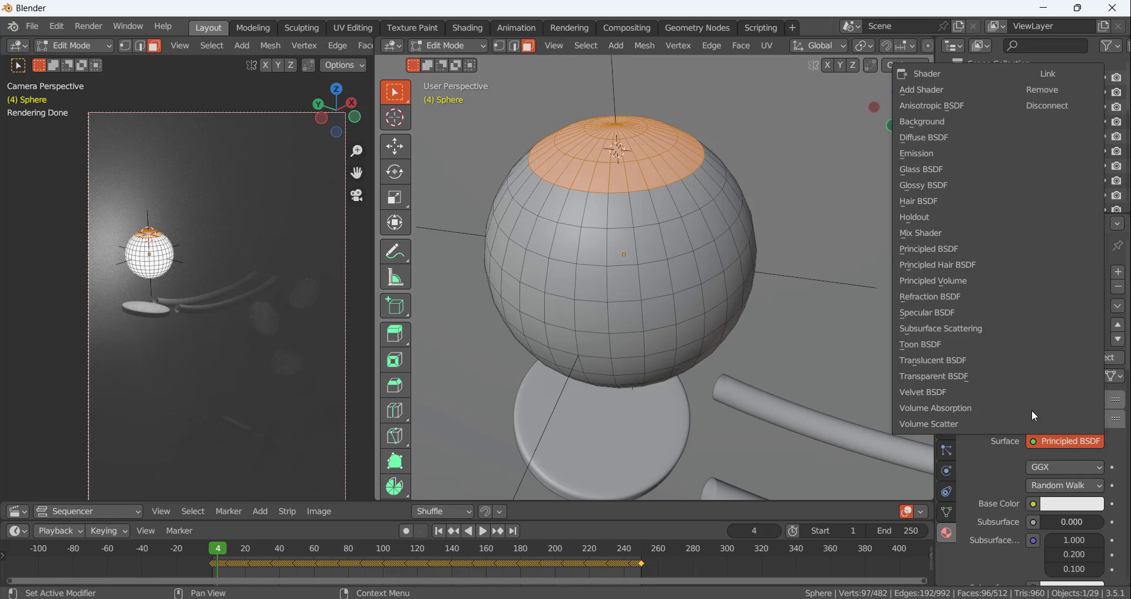
left_click(925, 153)
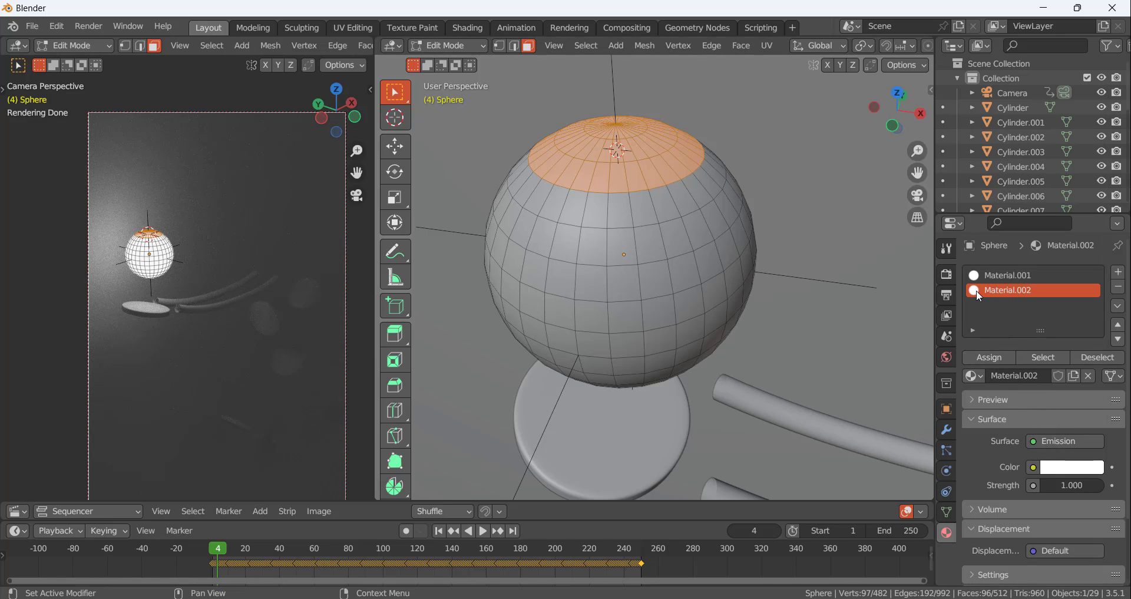
Assign the second material to the top cap faces and set its emission colour to green with hue 0.341 and saturation 0.965
left_click(1063, 468)
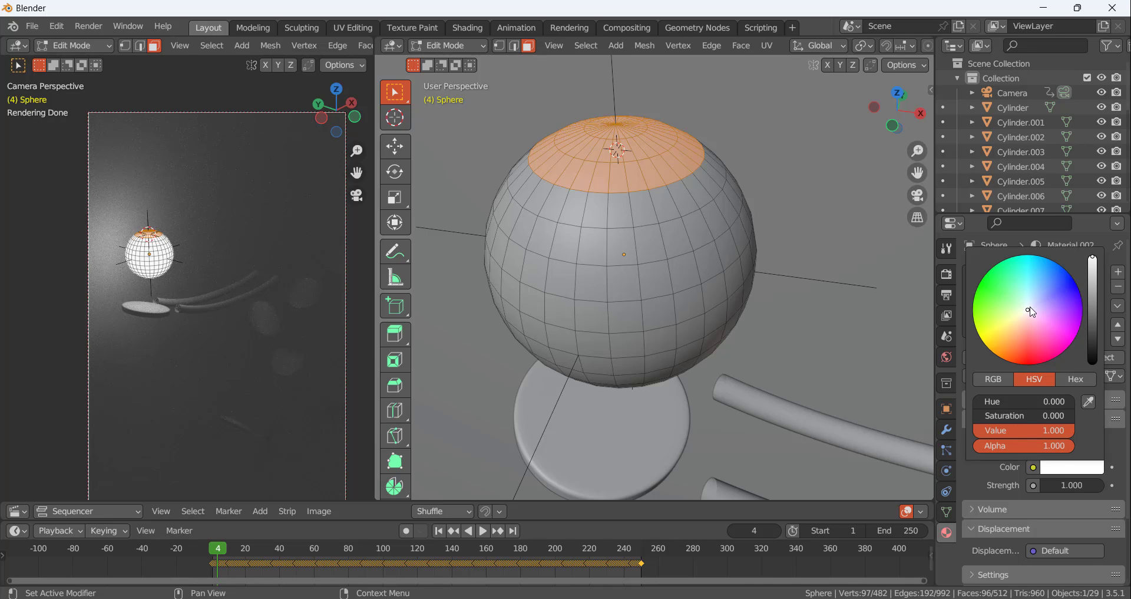
left_click_drag(1032, 312, 989, 275)
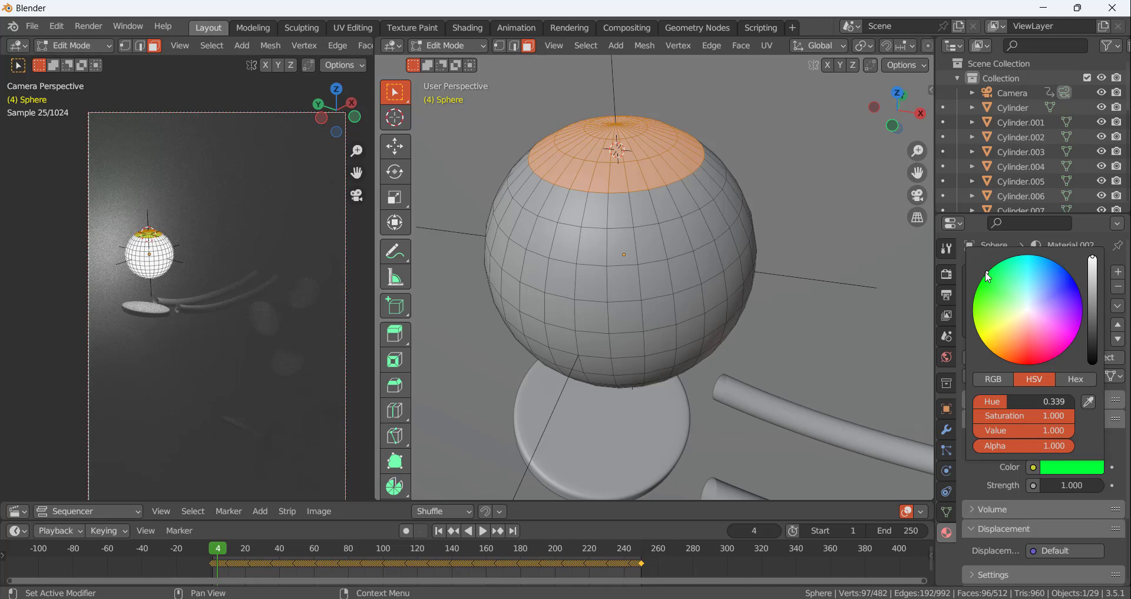
scroll(210, 254, "up", 5)
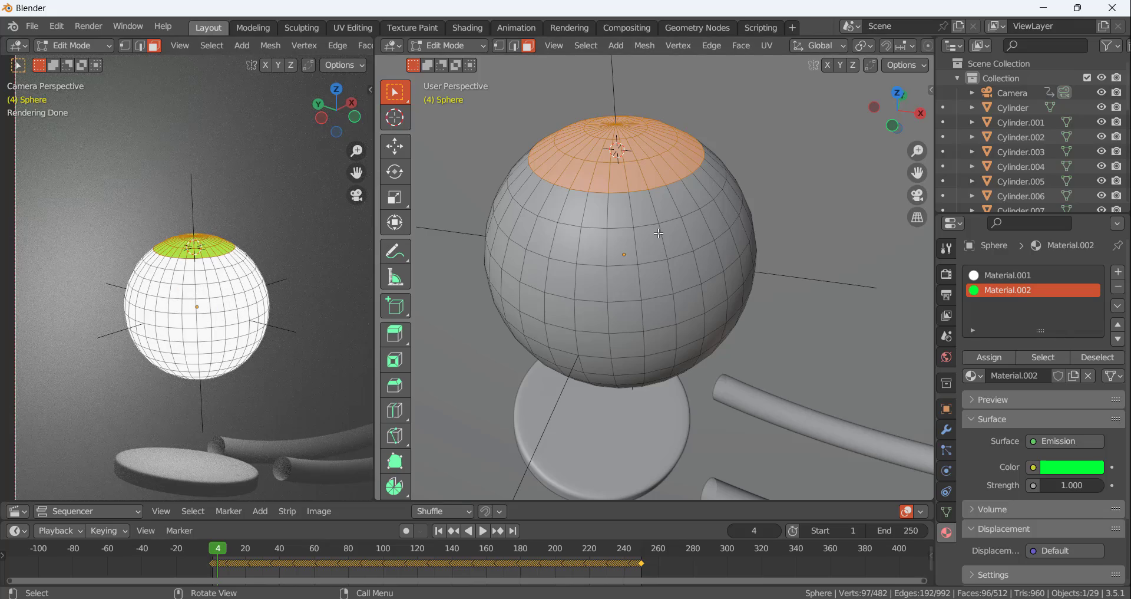
key("Tab")
key("Tab")
left_click(1074, 470)
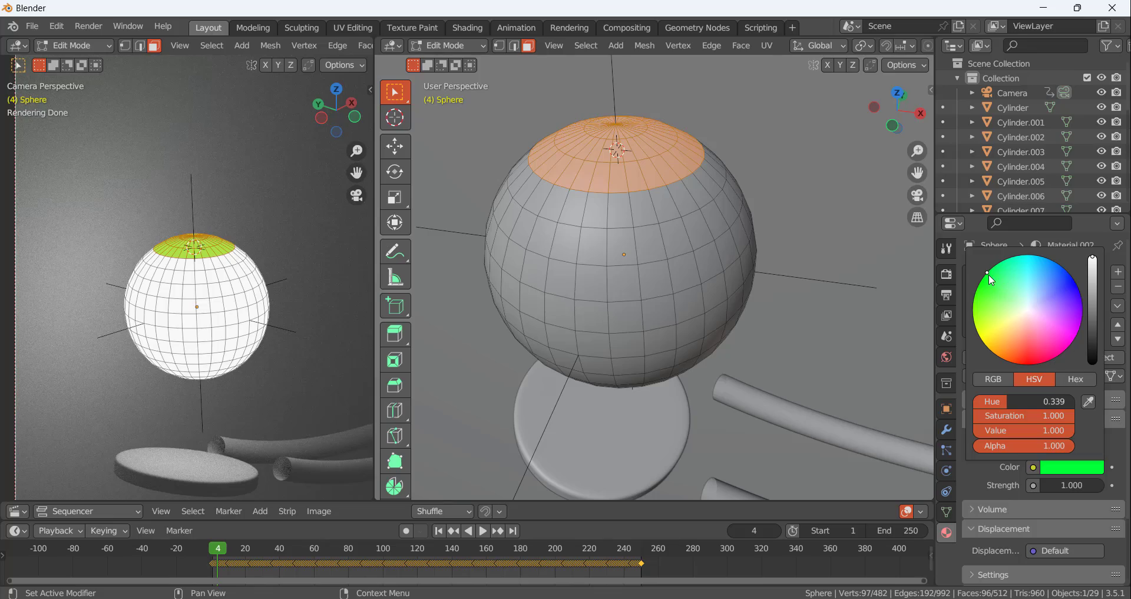
left_click_drag(989, 275, 994, 283)
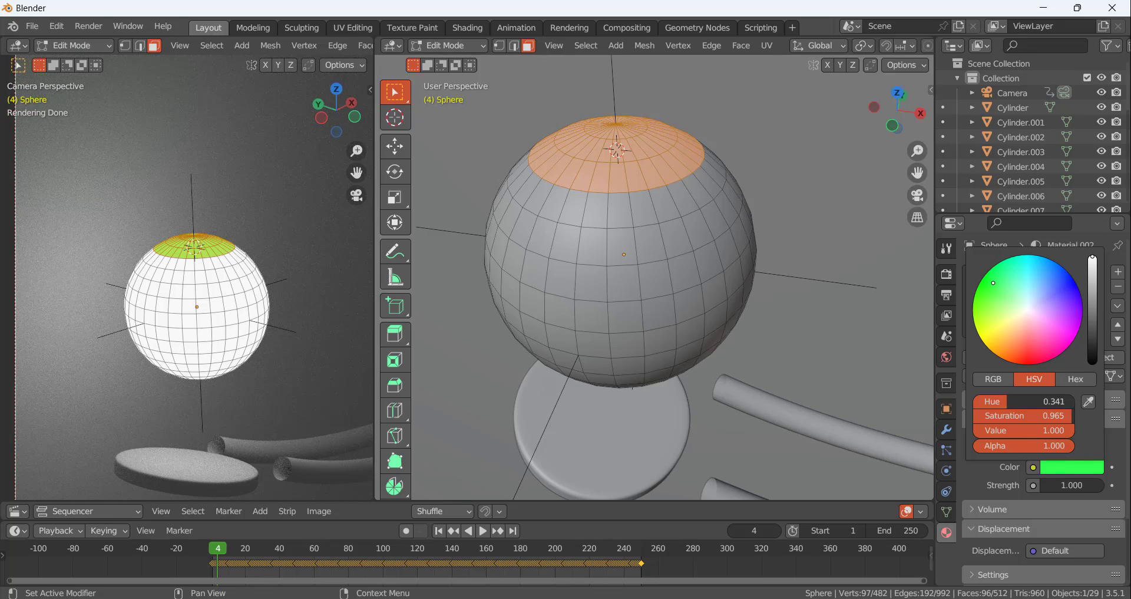
left_click(634, 254)
key("Tab")
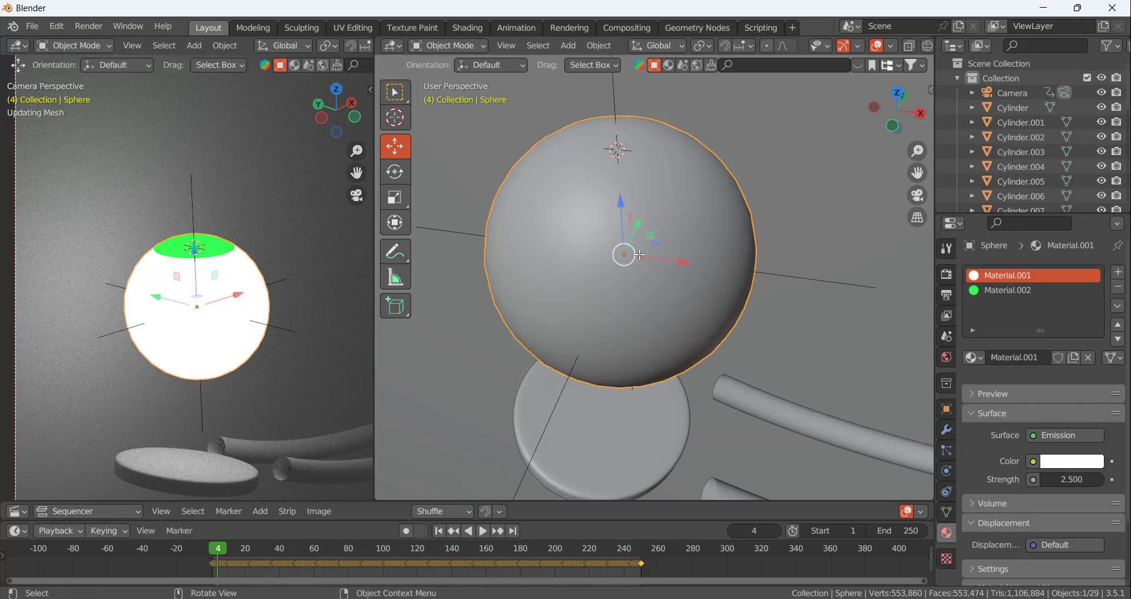
In Edit Mode, add a third material to the sphere with an Emission surface and a red colour
key("Tab")
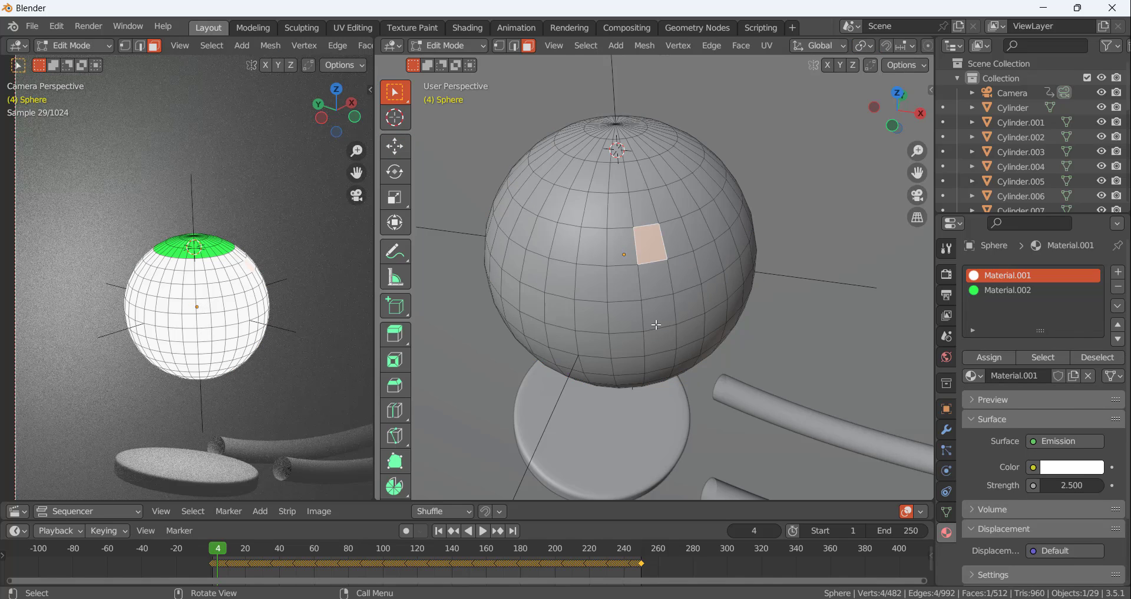
middle_click_drag(640, 275, 660, 196)
scroll(660, 196, "down", 4)
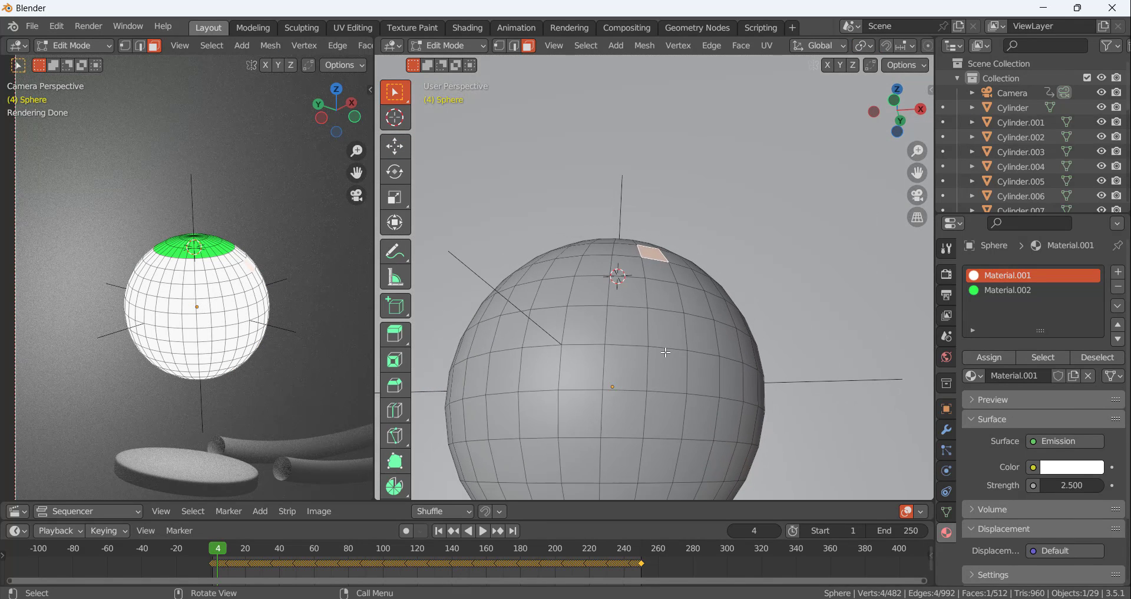
left_click(1120, 274)
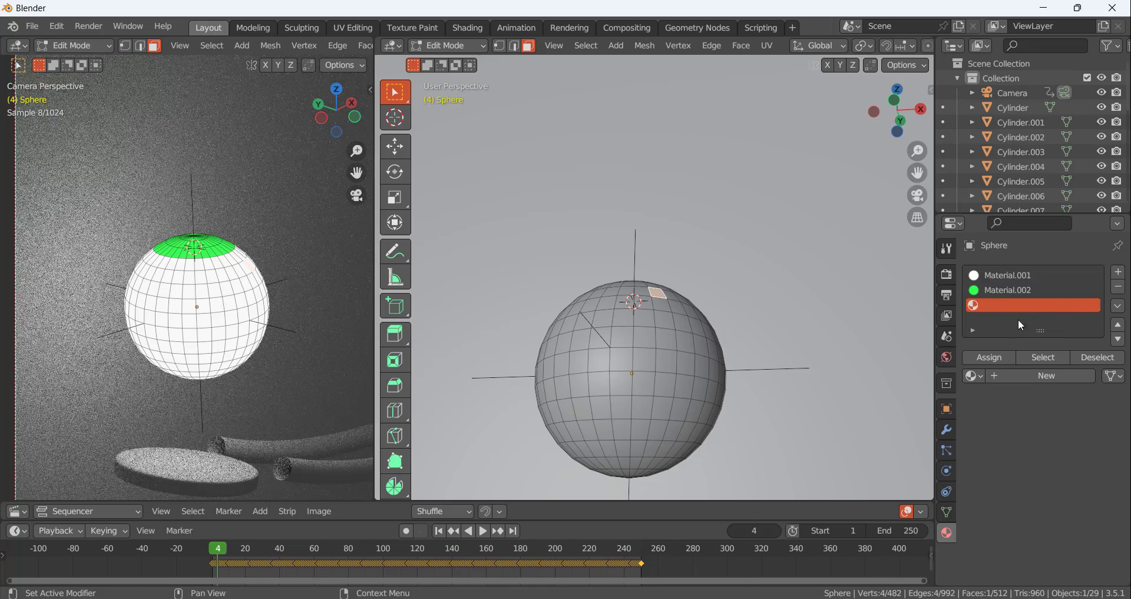
left_click(1044, 376)
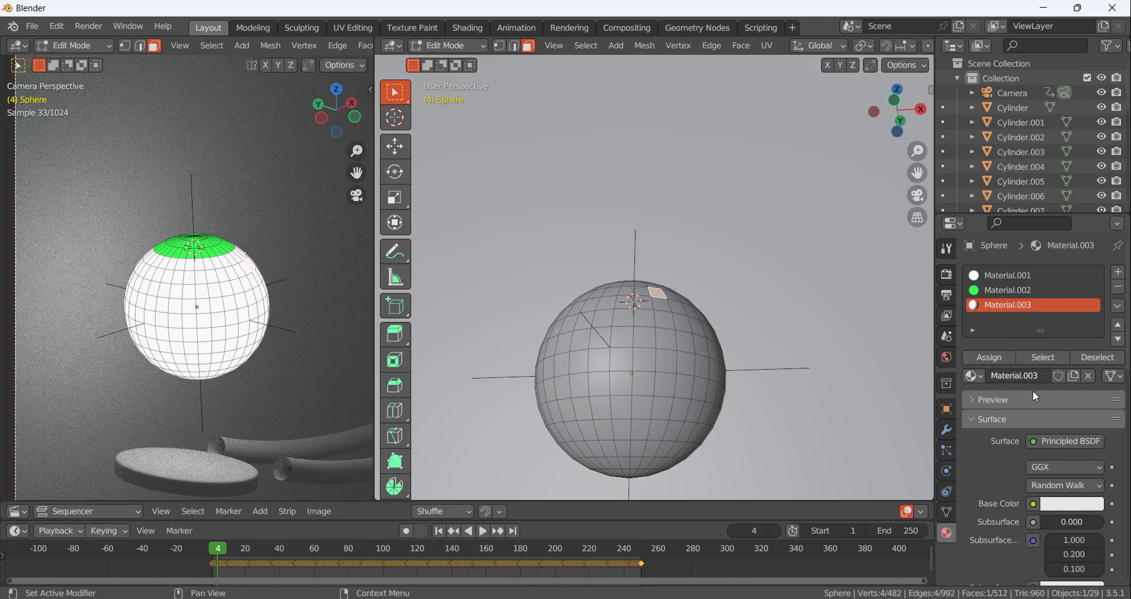
left_click(1060, 443)
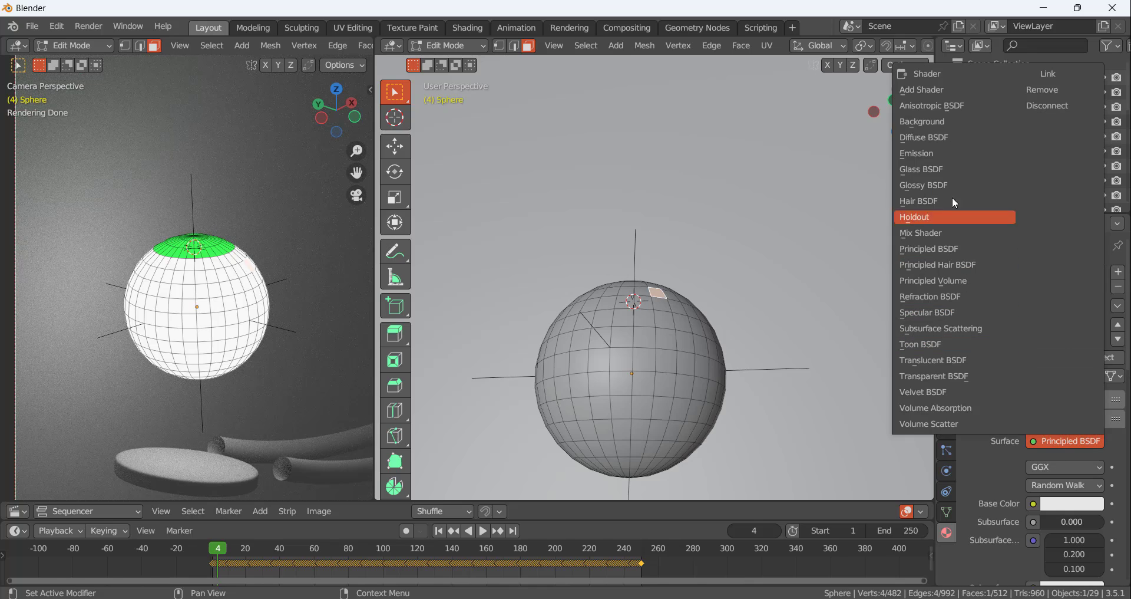
left_click(933, 155)
left_click(1076, 469)
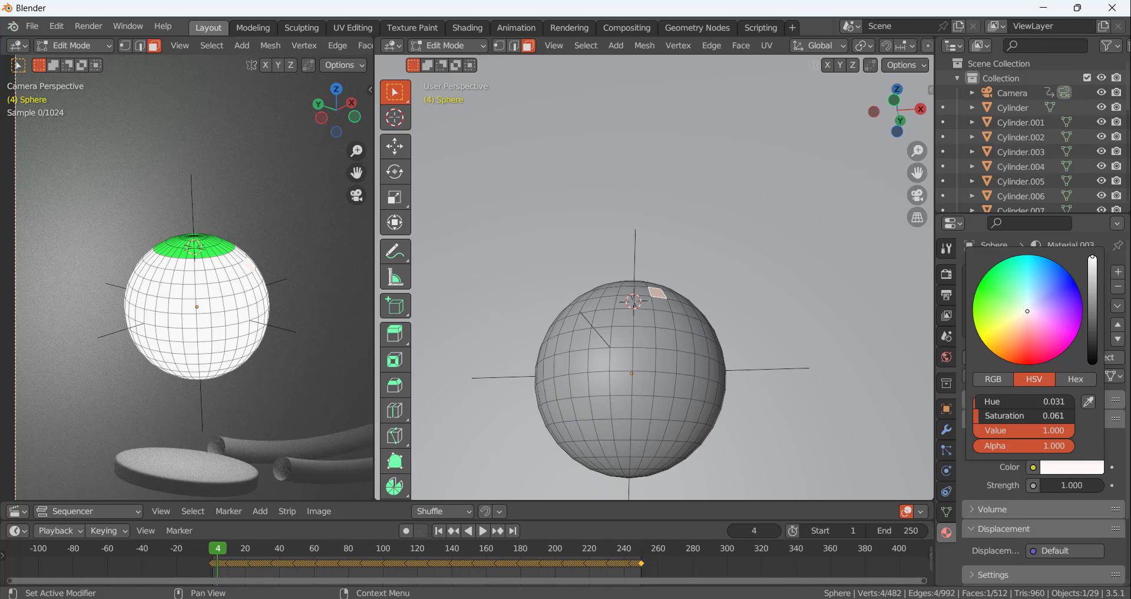
mouse_move(1028, 311)
left_mouse_down()
mouse_move(1033, 354)
mouse_move(1027, 344)
left_mouse_up()
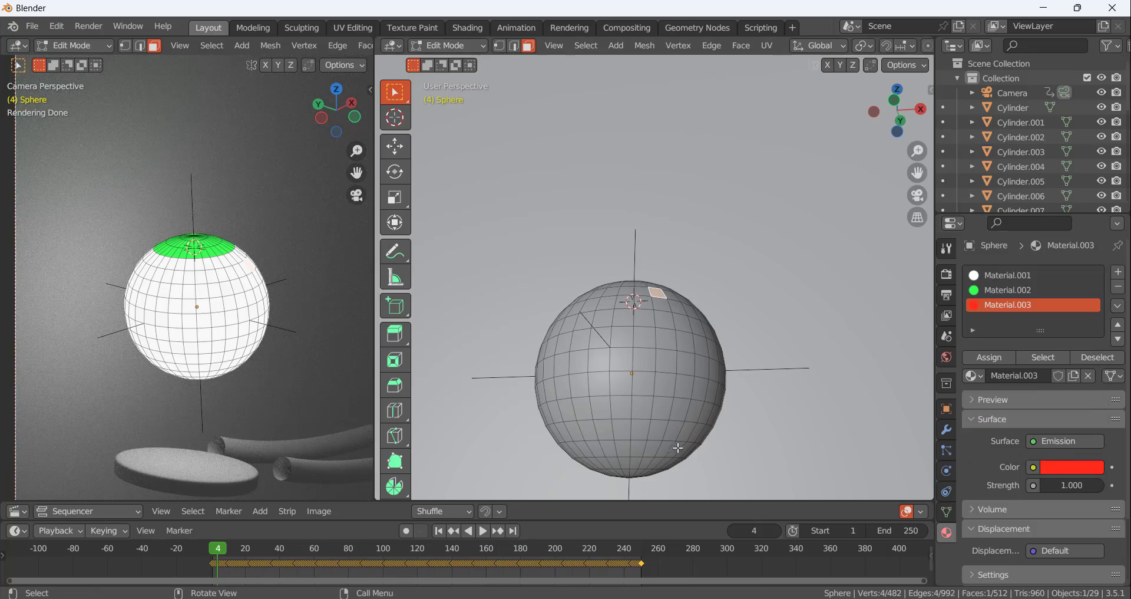
Circle-select the faces of the sphere's bottom cap and assign the red material to them
mouse_move(678, 447)
middle_mouse_down()
mouse_move(664, 406)
mouse_move(676, 351)
mouse_move(659, 393)
middle_mouse_up()
key("c")
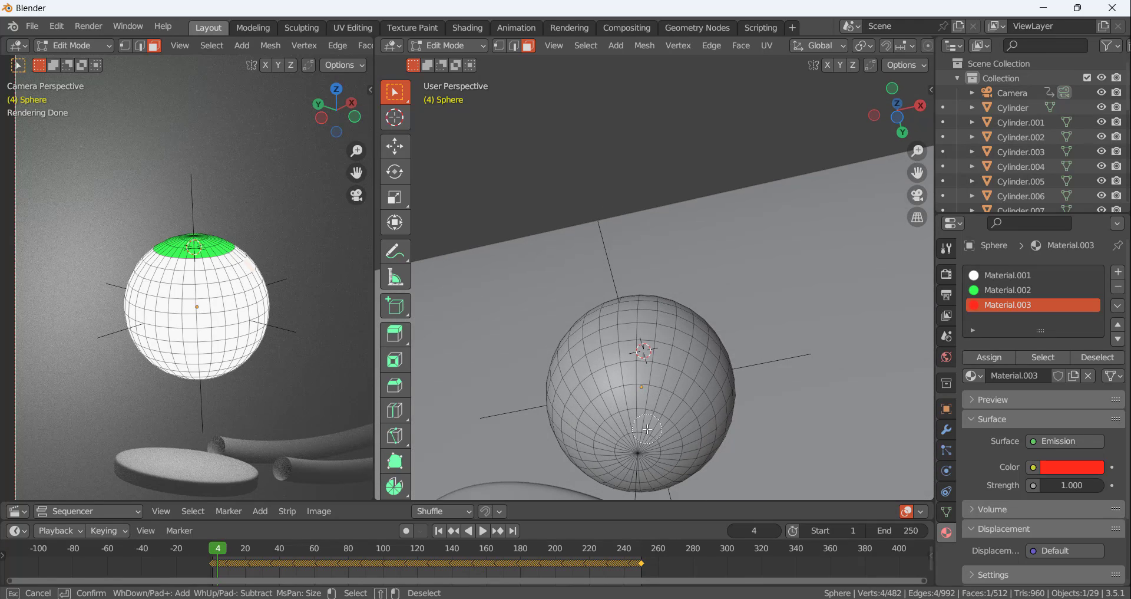
mouse_move(647, 429)
left_mouse_down()
mouse_move(595, 451)
mouse_move(646, 464)
mouse_move(637, 401)
mouse_move(620, 415)
mouse_move(676, 430)
left_mouse_up()
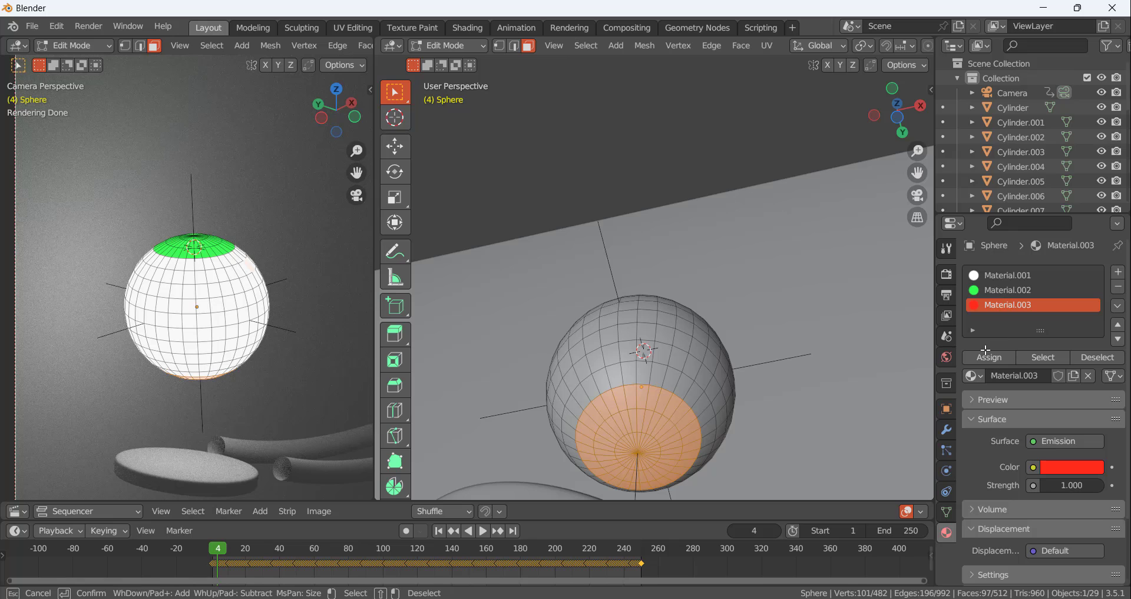
key("Escape")
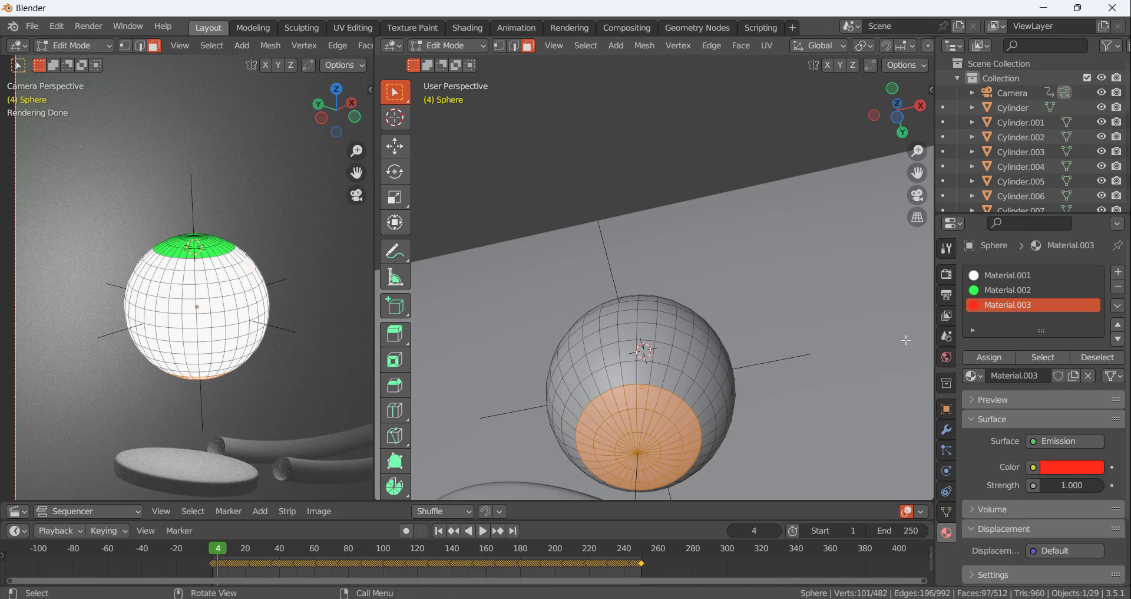
left_click(978, 357)
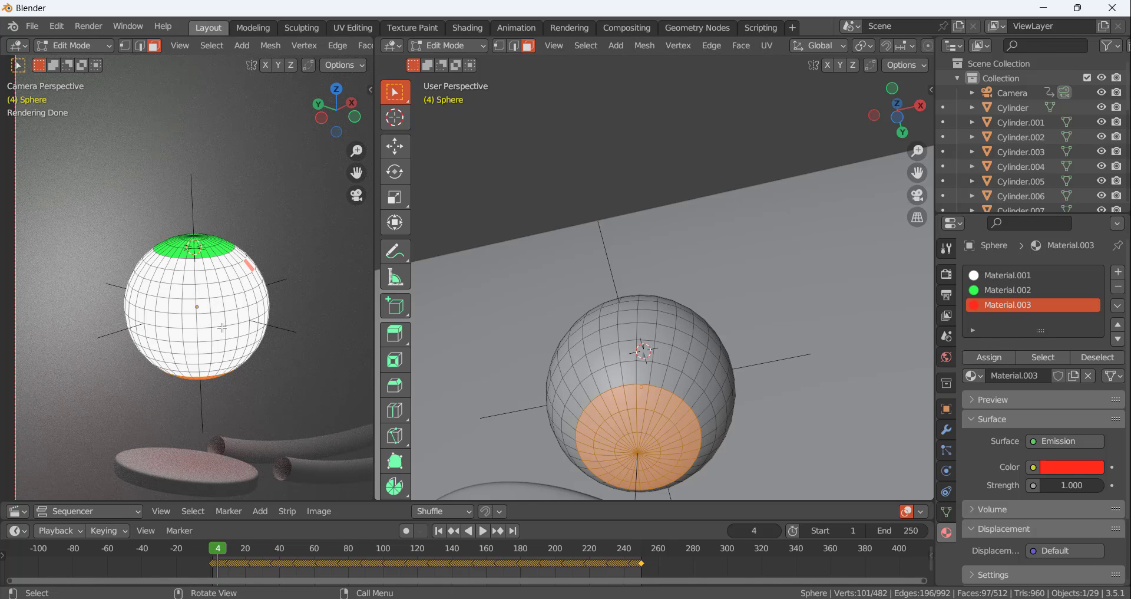
mouse_move(229, 336)
middle_mouse_down()
mouse_move(222, 344)
mouse_move(237, 327)
mouse_move(240, 350)
middle_mouse_up()
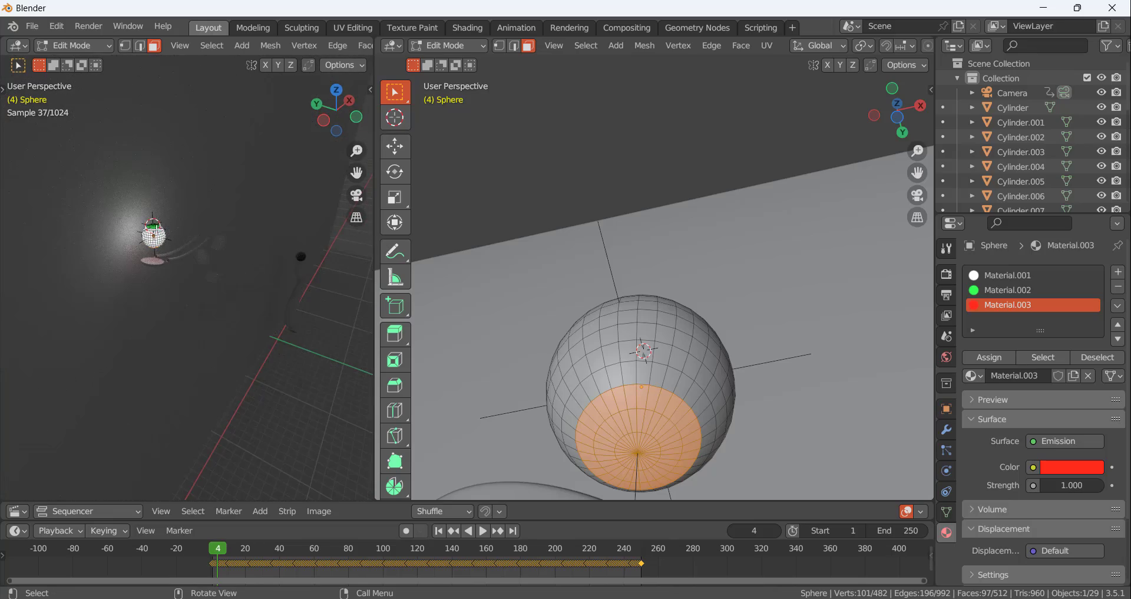
key("KP_0")
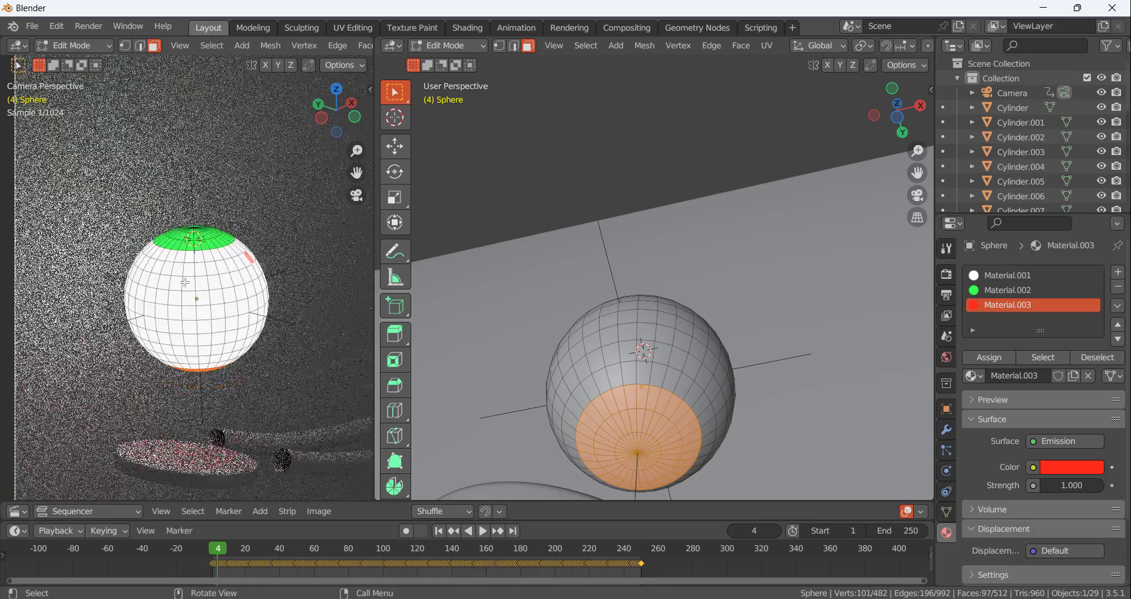
middle_click_drag(611, 398, 657, 353)
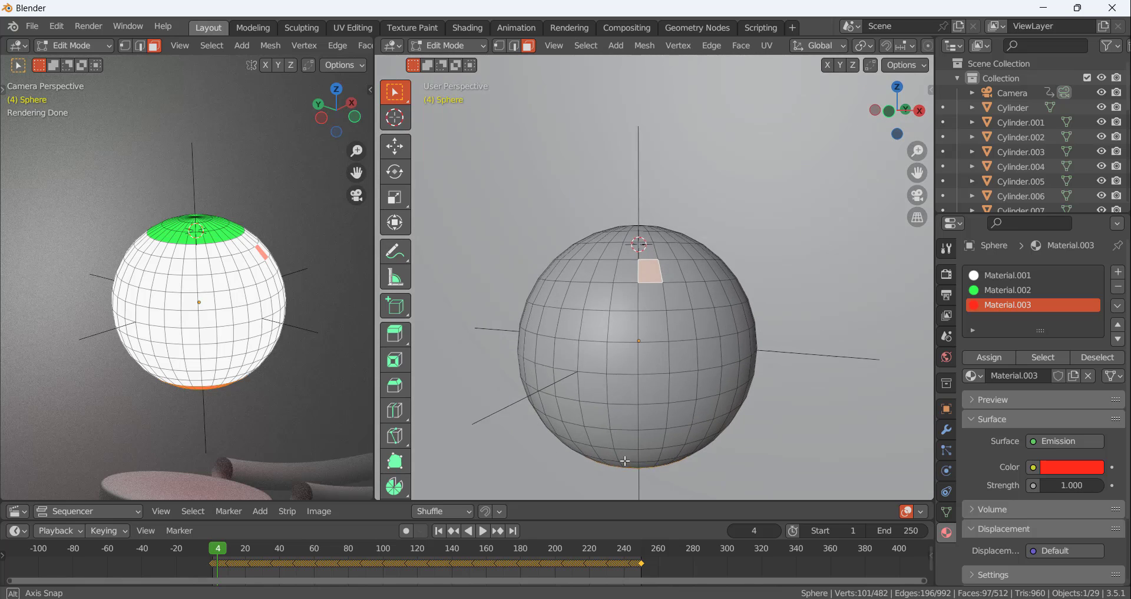
Add a fourth material slot with a new Emission material and set its colour to blue, hue 0.667 and saturation 1.000
left_click(667, 337)
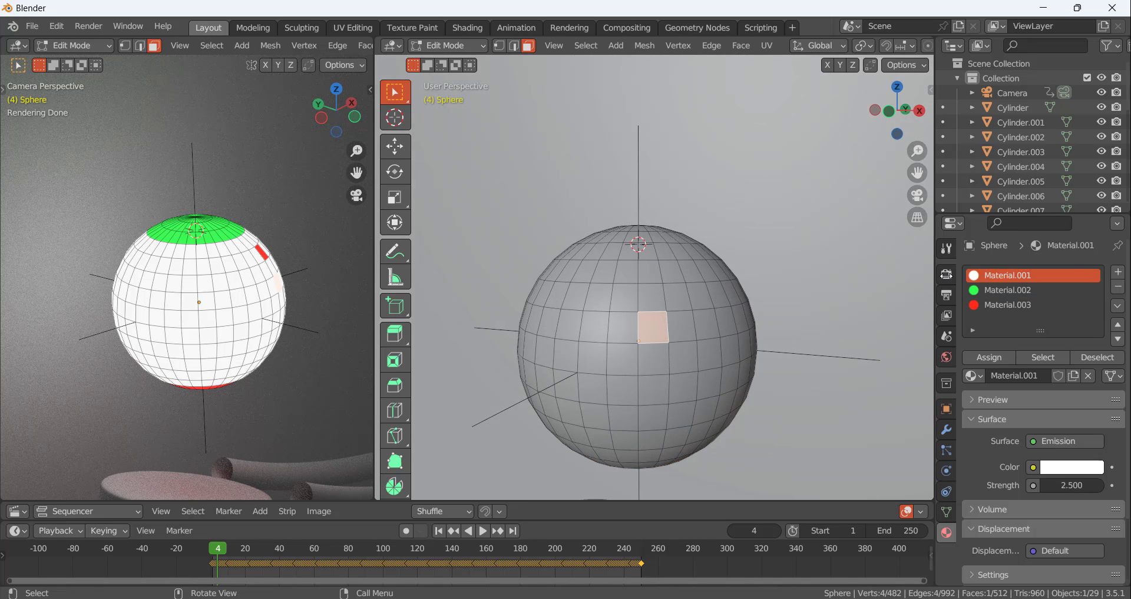
left_click(1118, 272)
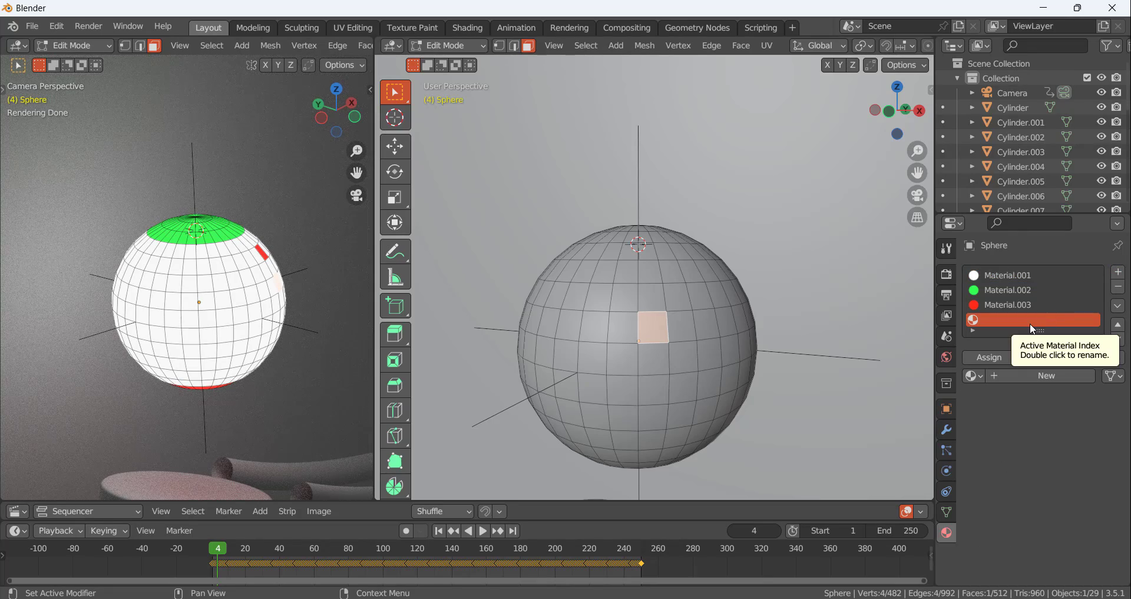
left_click(1043, 375)
left_click(1058, 443)
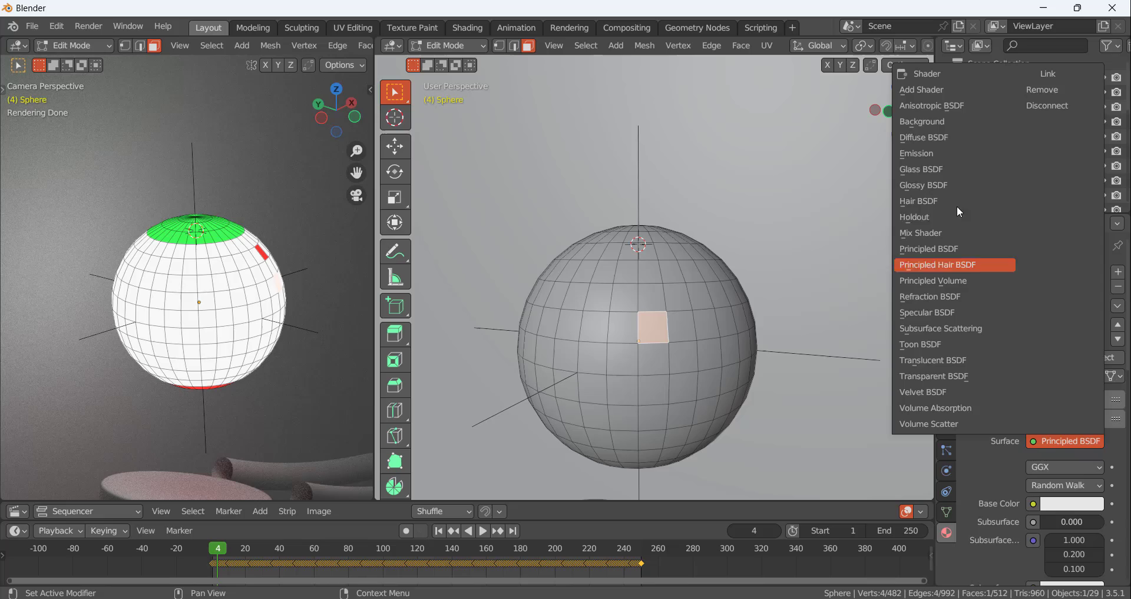
left_click(949, 152)
left_click(1072, 466)
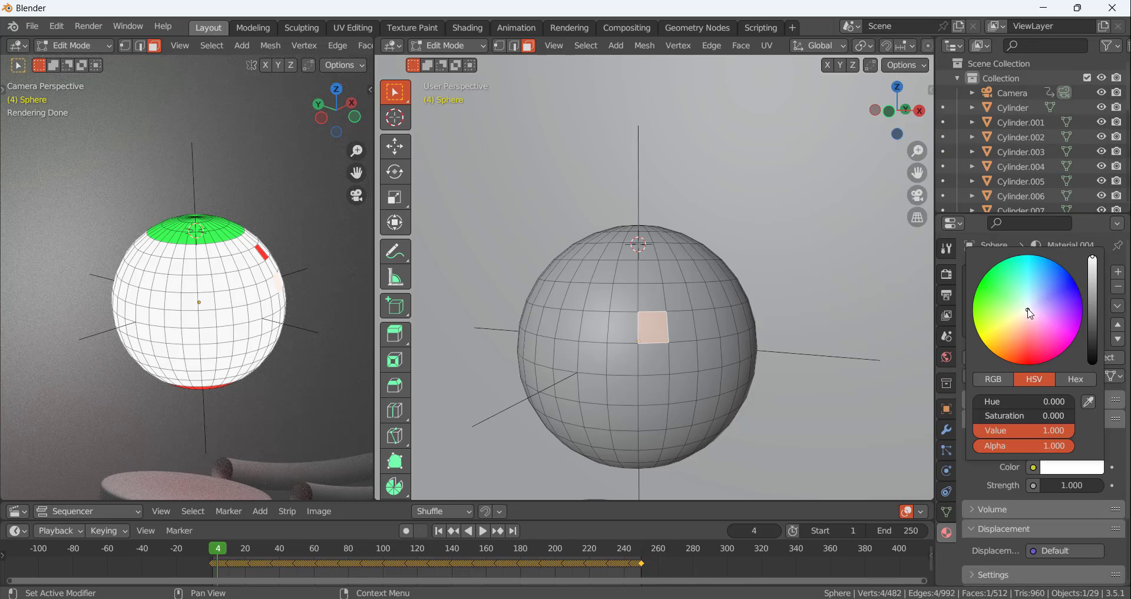
left_click_drag(1030, 313, 1076, 282)
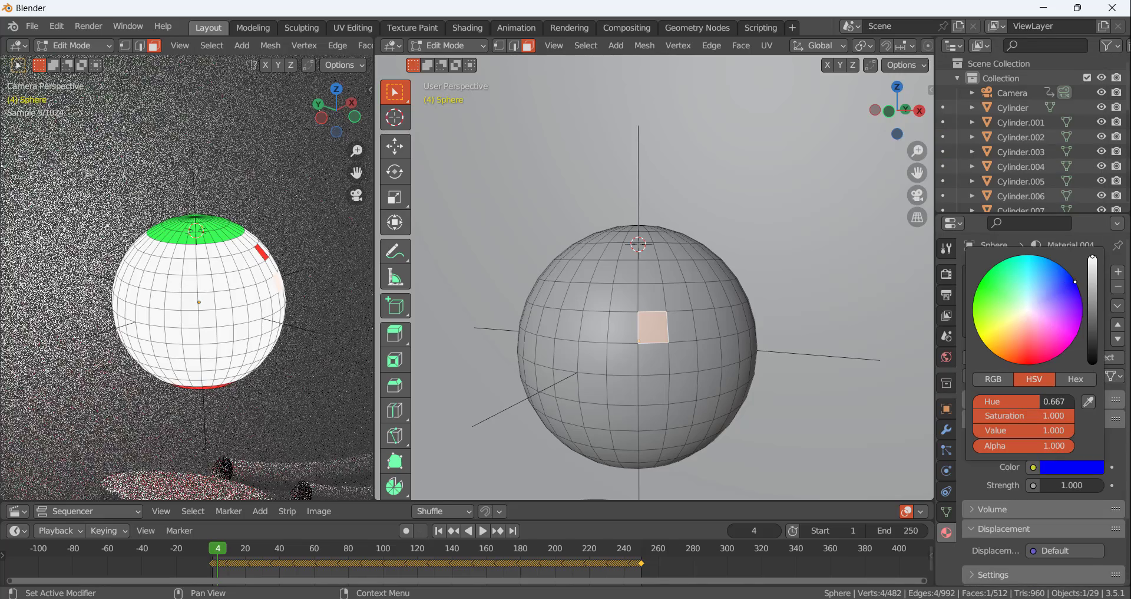
Select three adjacent face loops around the sphere's middle, assign the blue material to them and return to Object Mode
middle_click_drag(651, 323, 666, 328)
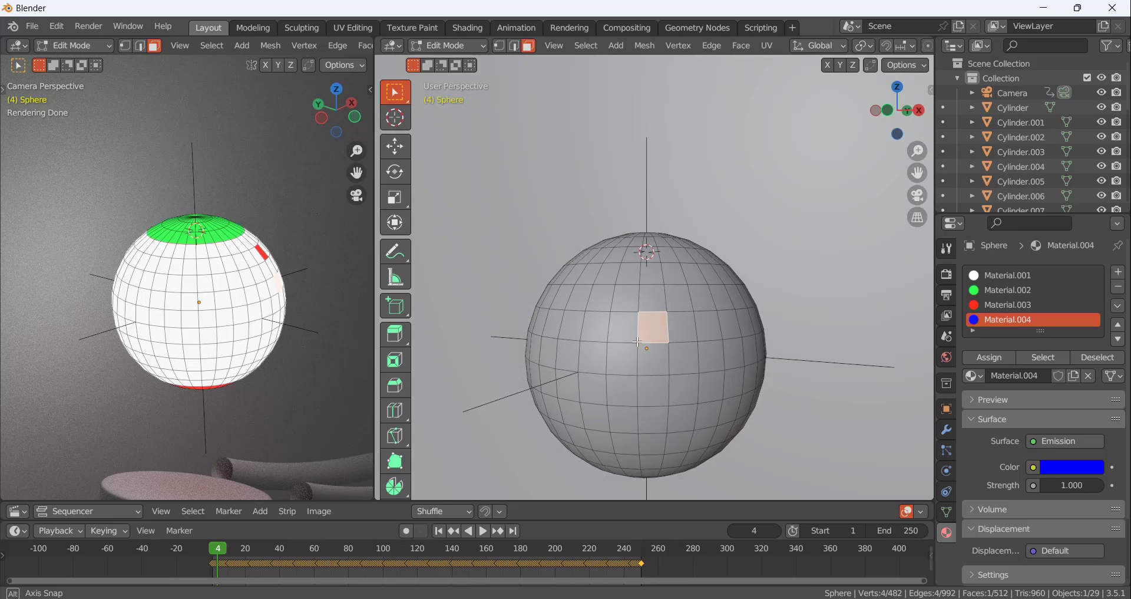
left_click(666, 328, "alt")
left_click(666, 357, "alt+shift")
left_click(666, 390, "alt+shift")
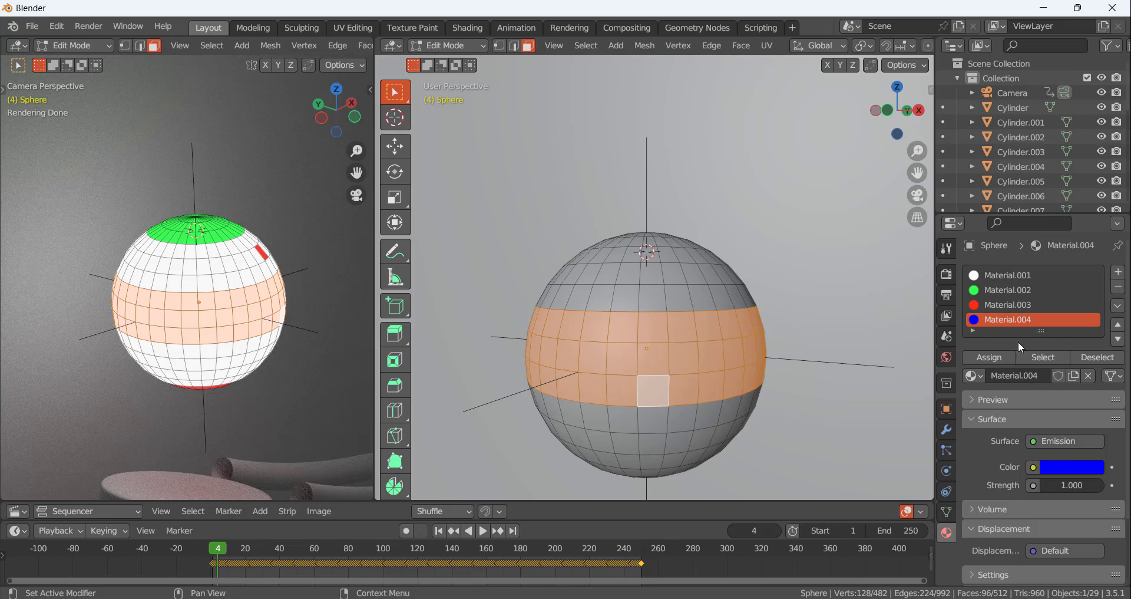
left_click(997, 360)
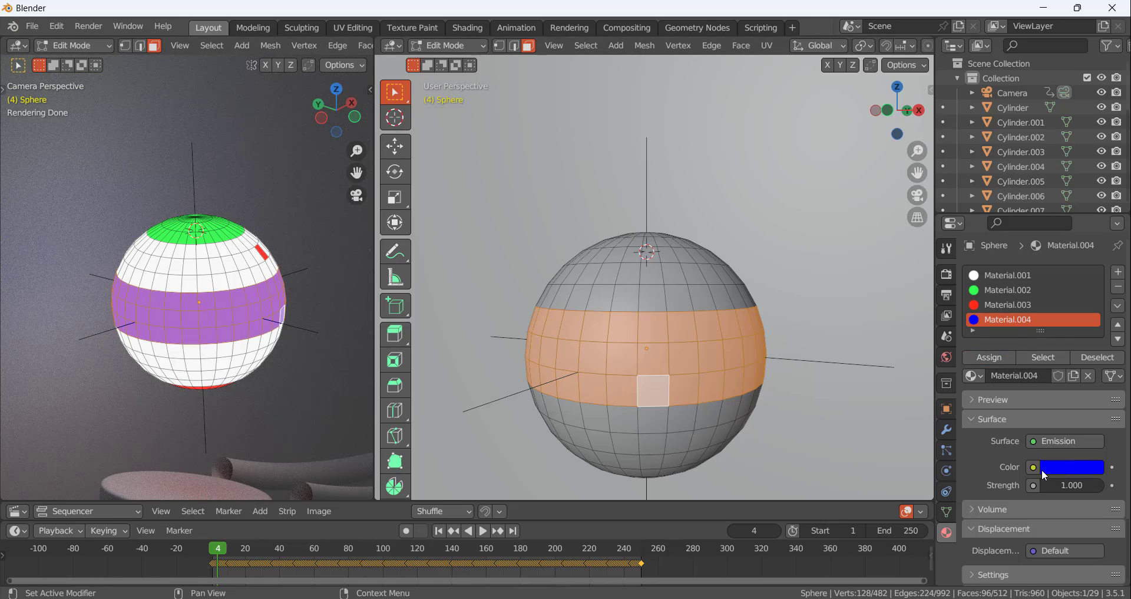
key("Tab")
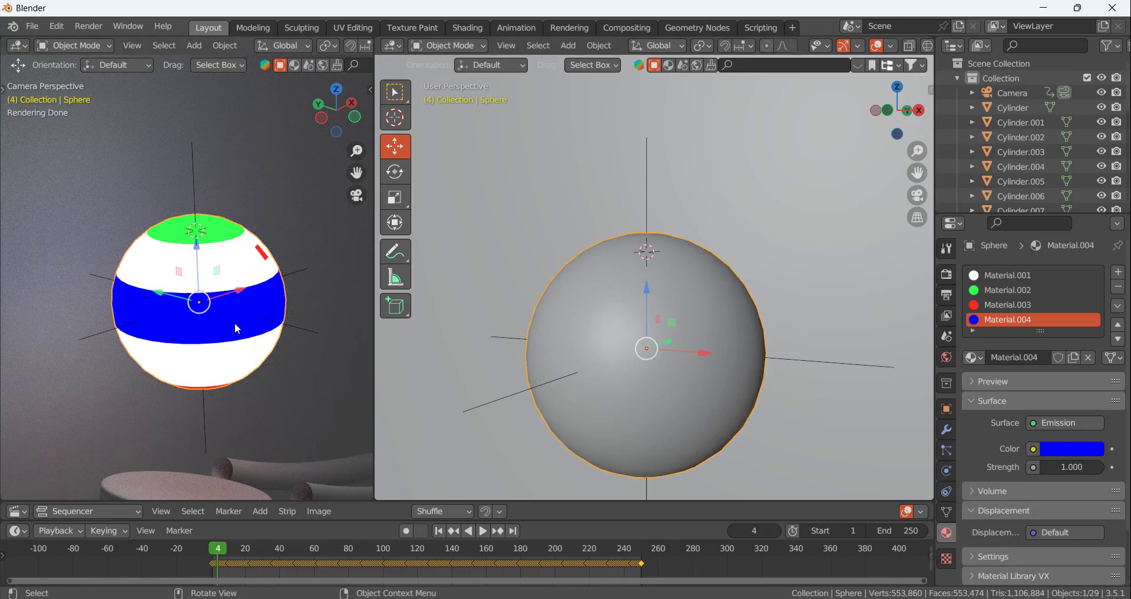
In Edit Mode, add the face loop below the blue band to the selection, assign it the blue material and return to Object Mode
middle_click_drag(235, 323, 202, 289)
key("KP_0")
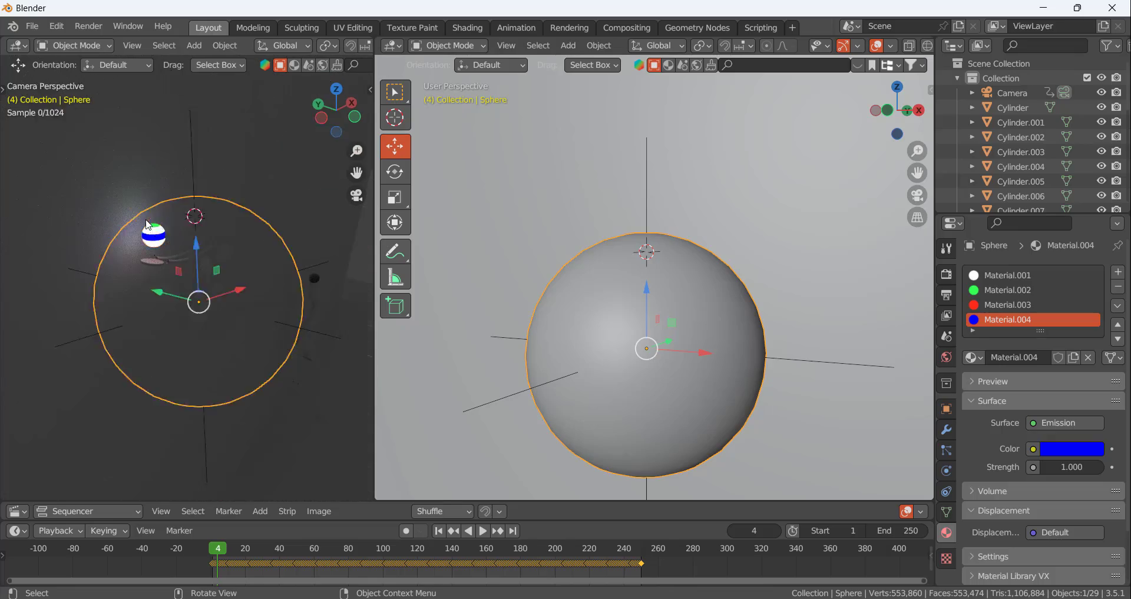
scroll(165, 225, "down", 7)
scroll(179, 251, "up", 7)
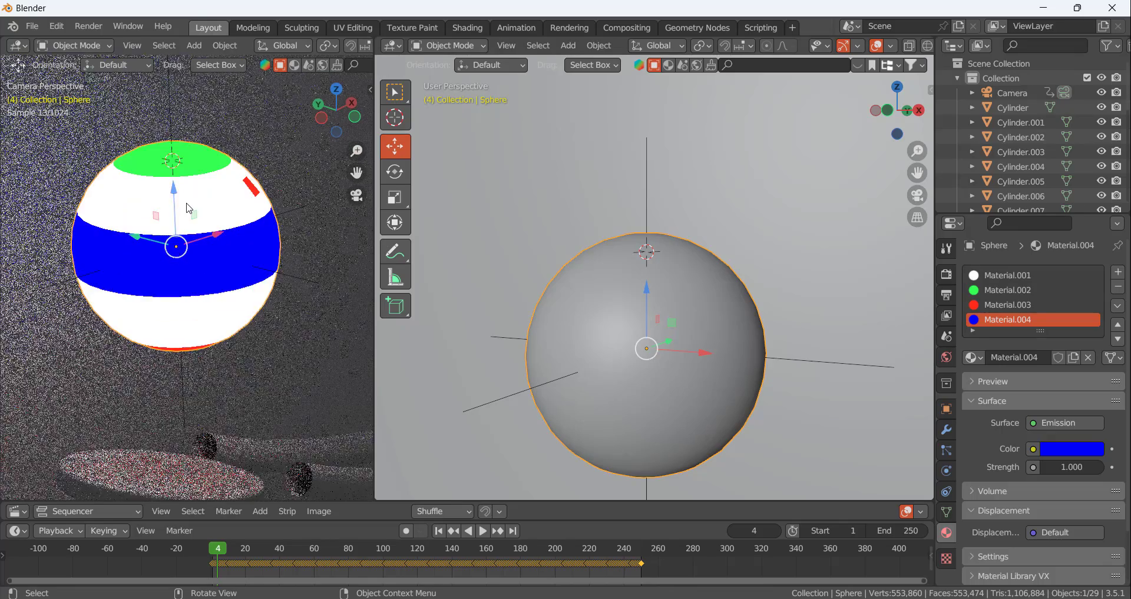
scroll(157, 207, "up", 4)
scroll(194, 251, "down", 3)
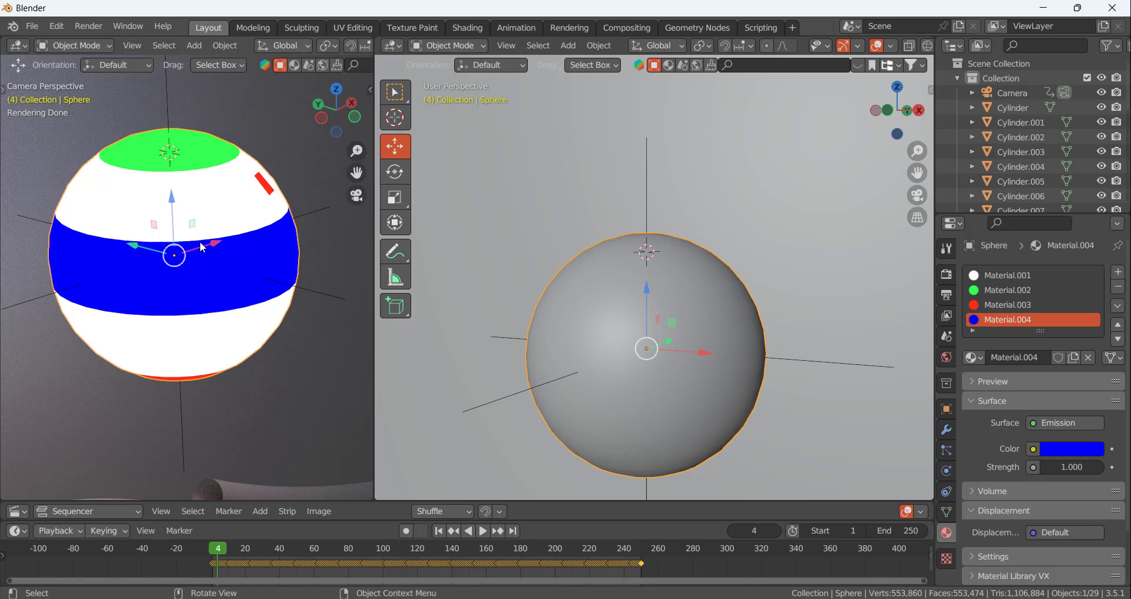
key("Tab")
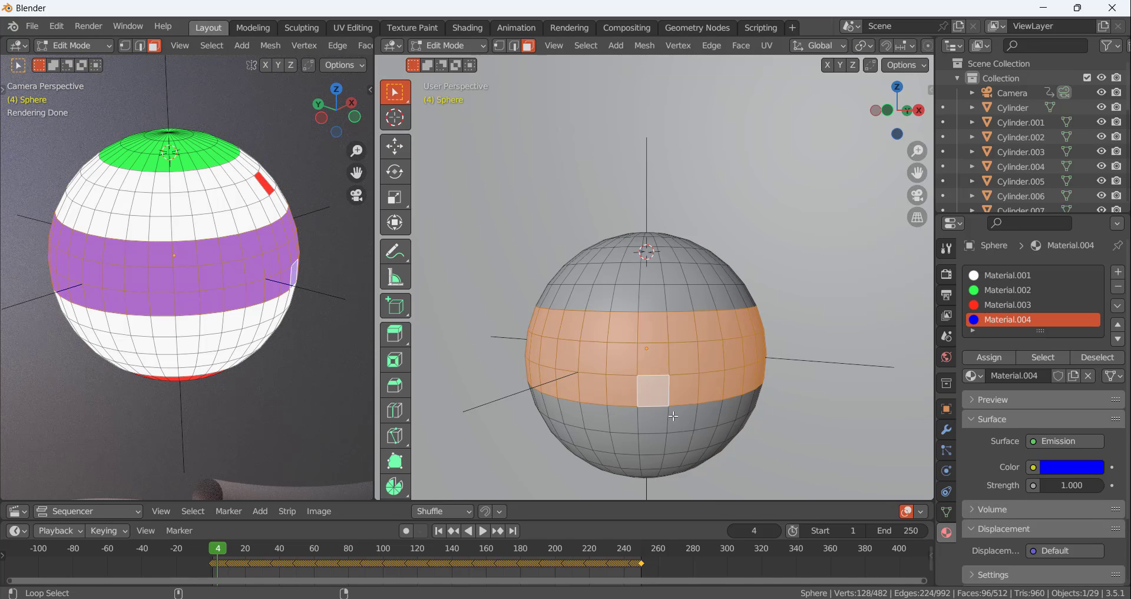
left_click(673, 416, "alt+shift")
left_click(994, 358)
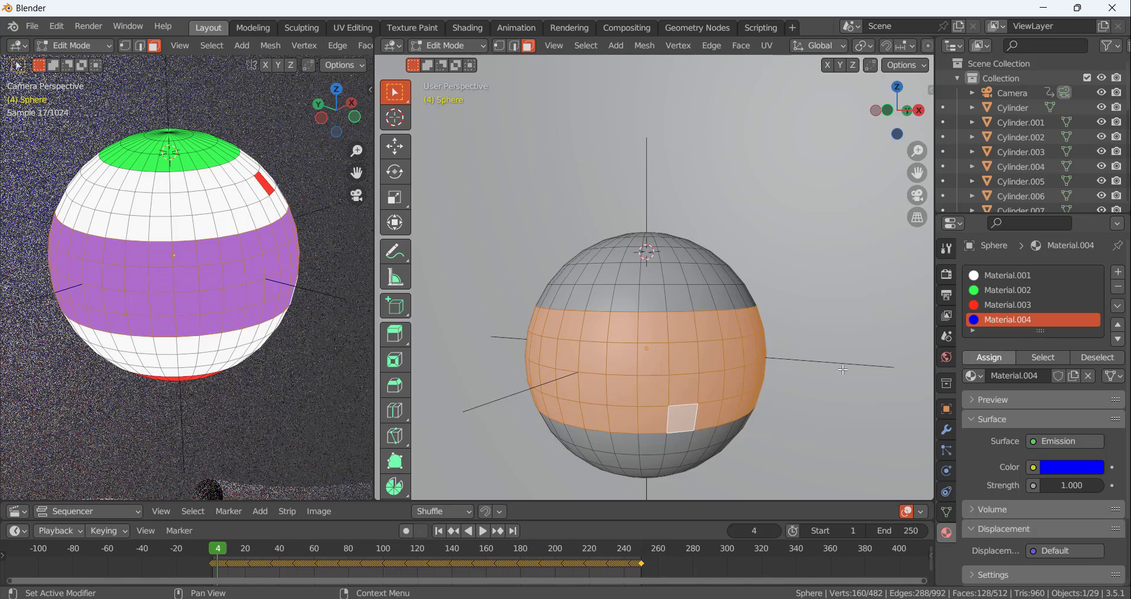
key("Tab")
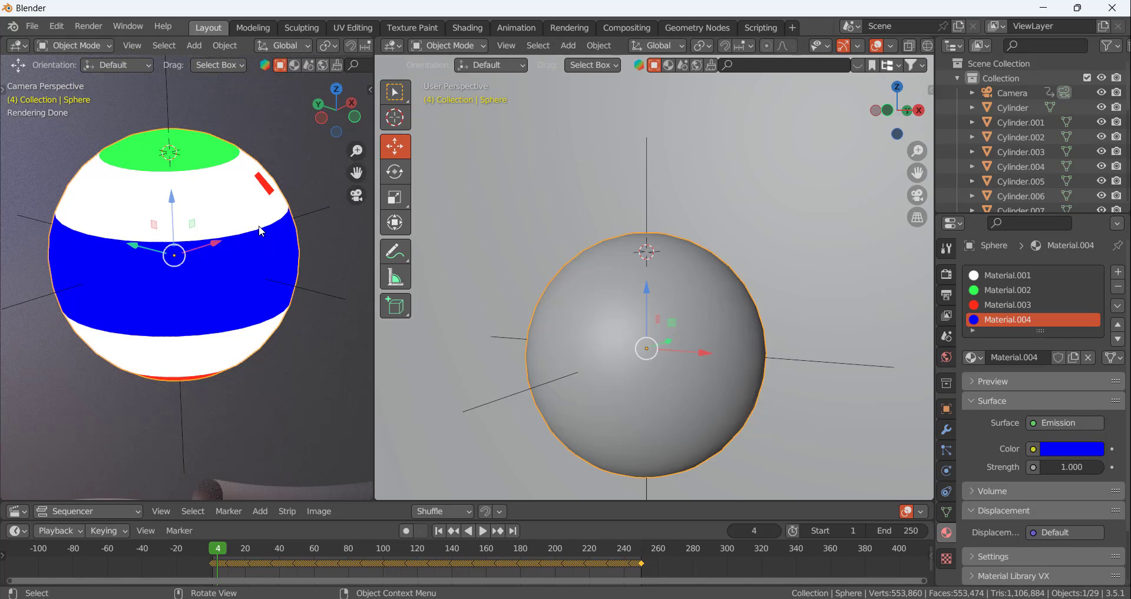
left_click(324, 175)
mouse_move(279, 197)
middle_mouse_down()
mouse_move(247, 201)
mouse_move(288, 213)
middle_mouse_up()
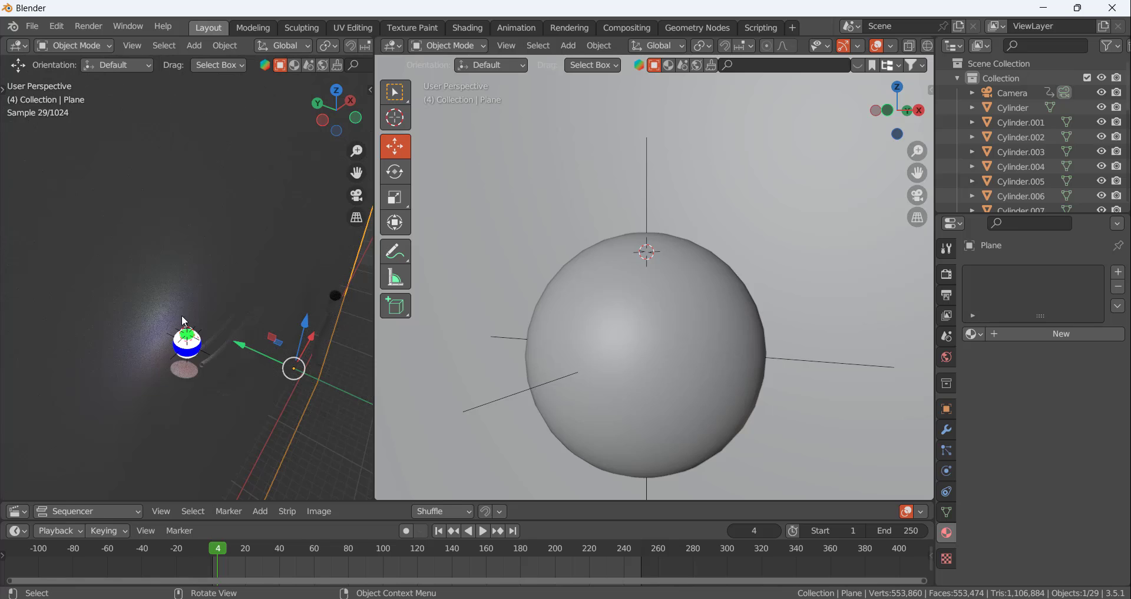
key("KP_0")
key("Tab")
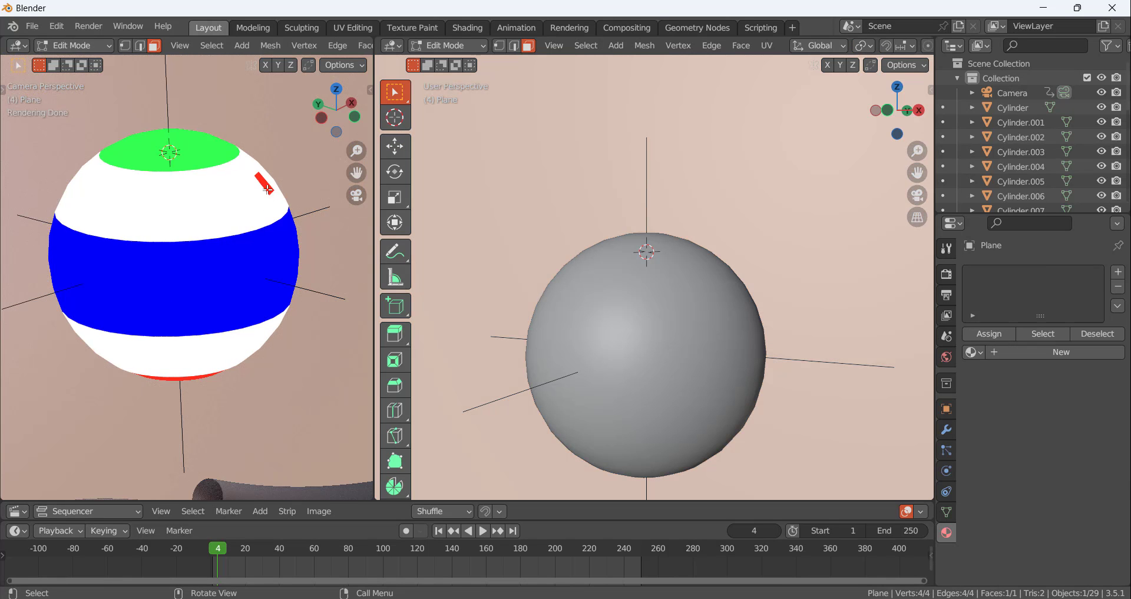
middle_click_drag(268, 190, 262, 192)
scroll(166, 257, "up", 14)
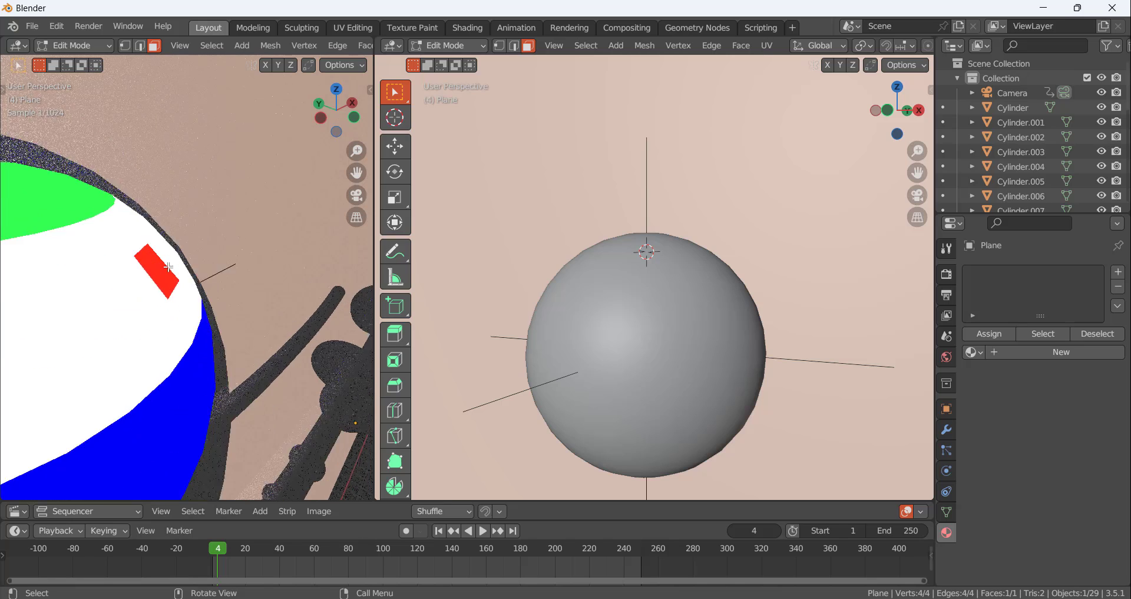
scroll(169, 266, "up", 4)
scroll(151, 286, "down", 2)
key("Tab")
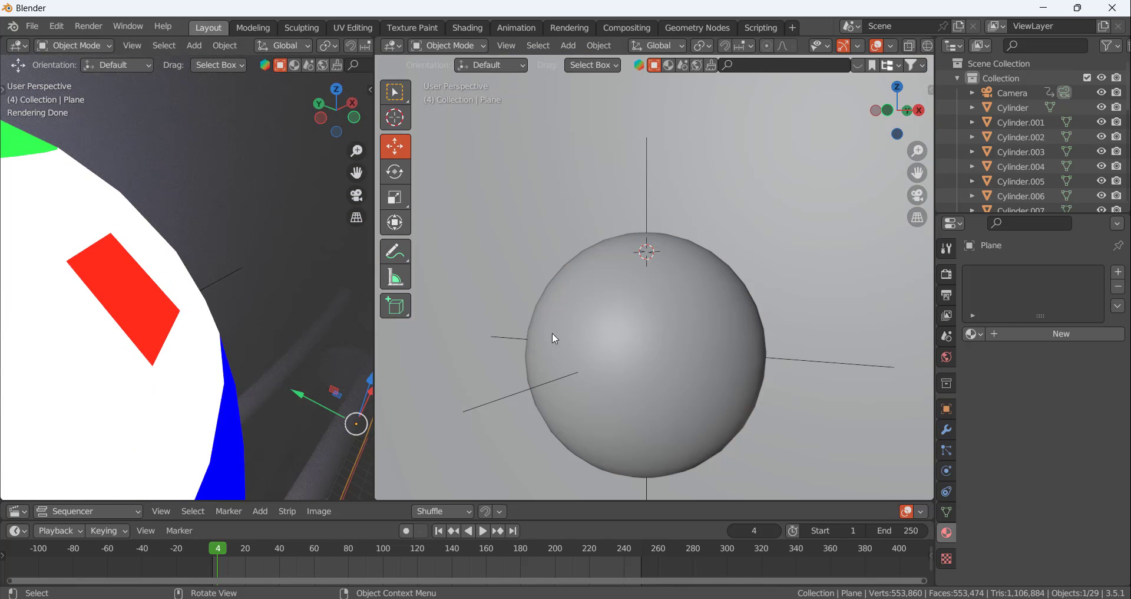
key("Tab")
Enter Edit Mode on the sphere and select all faces that use the red material
key("Tab")
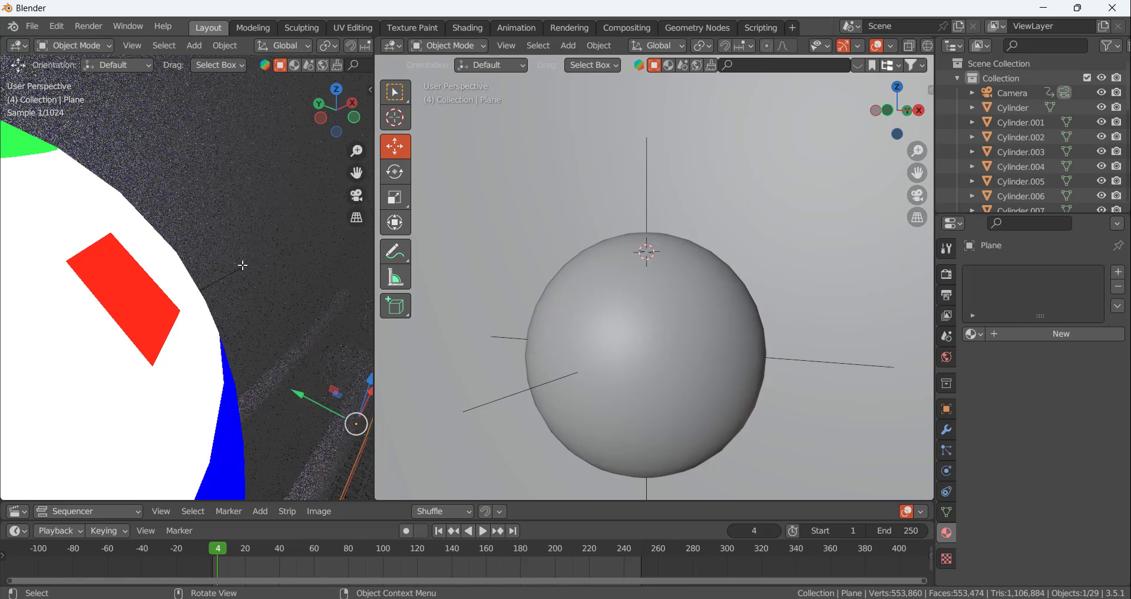
left_click(637, 310)
key("Tab")
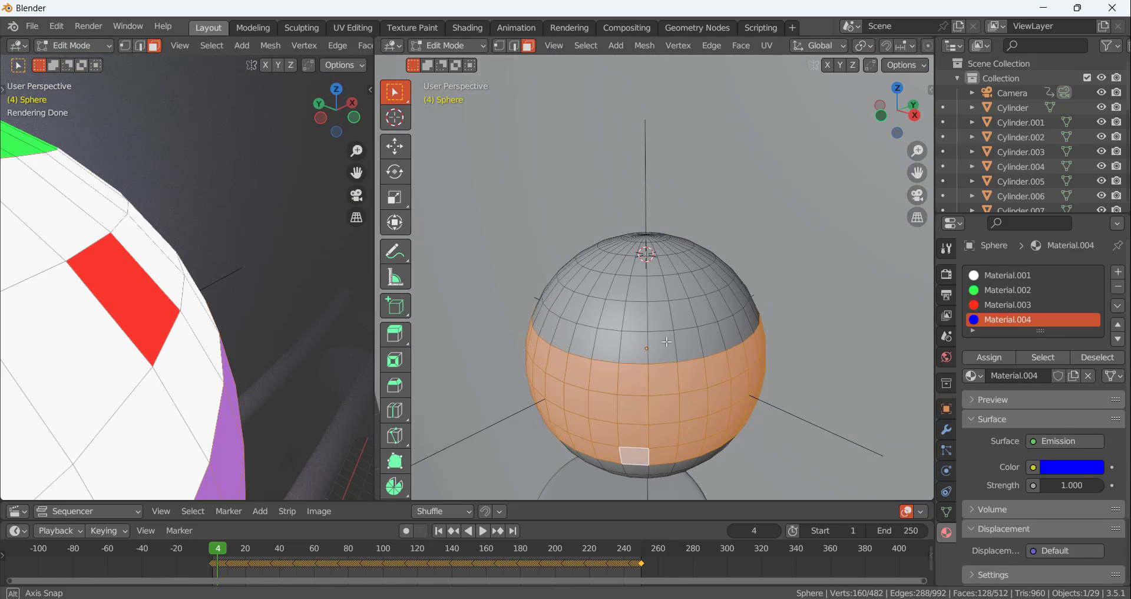
left_click(998, 305)
middle_click_drag(629, 301, 715, 283)
middle_click_drag(687, 371, 668, 339)
left_click(669, 357)
left_click(995, 306)
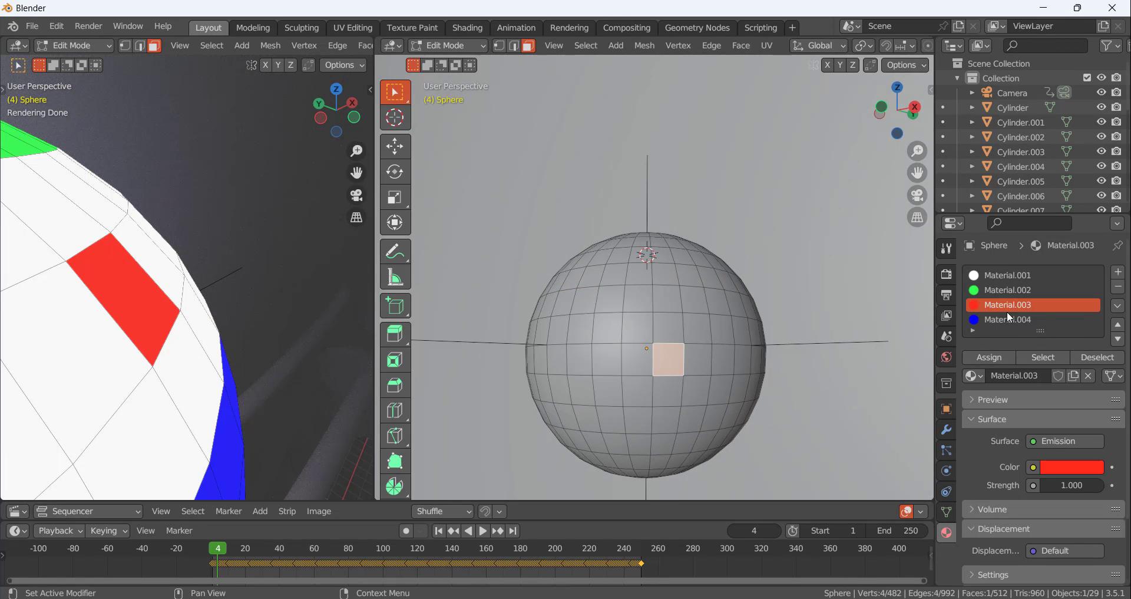
left_click(1044, 357)
Deselect the stray red face and the extra face in the middle band, keeping only the bottom cap selected
middle_click_drag(630, 283, 617, 273)
left_click(651, 263, "shift")
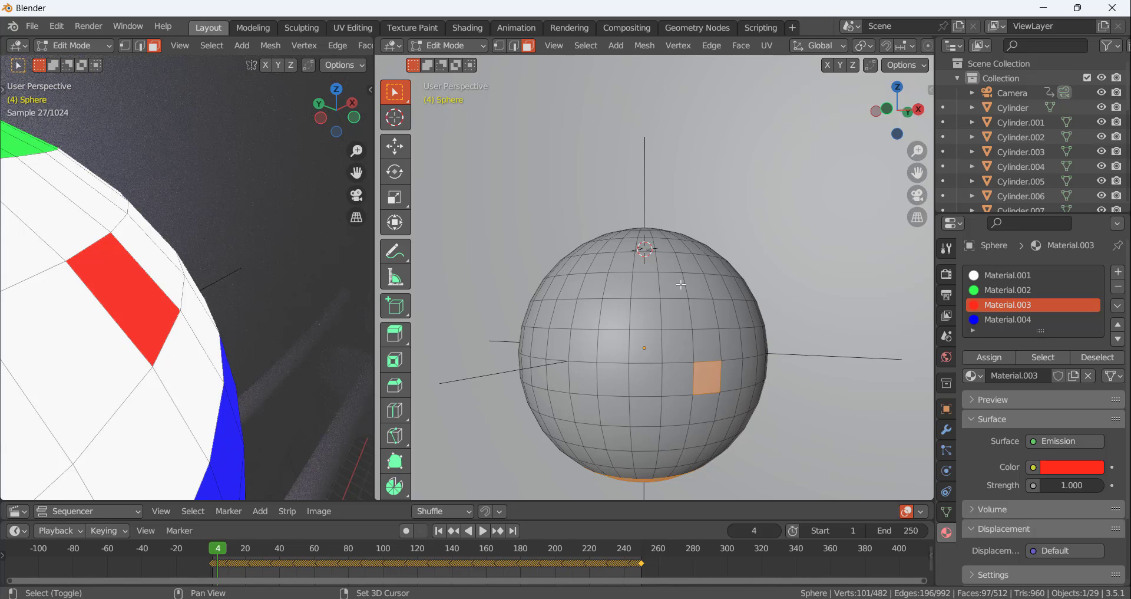
scroll(687, 369, "down", 3)
left_click(694, 372, "shift")
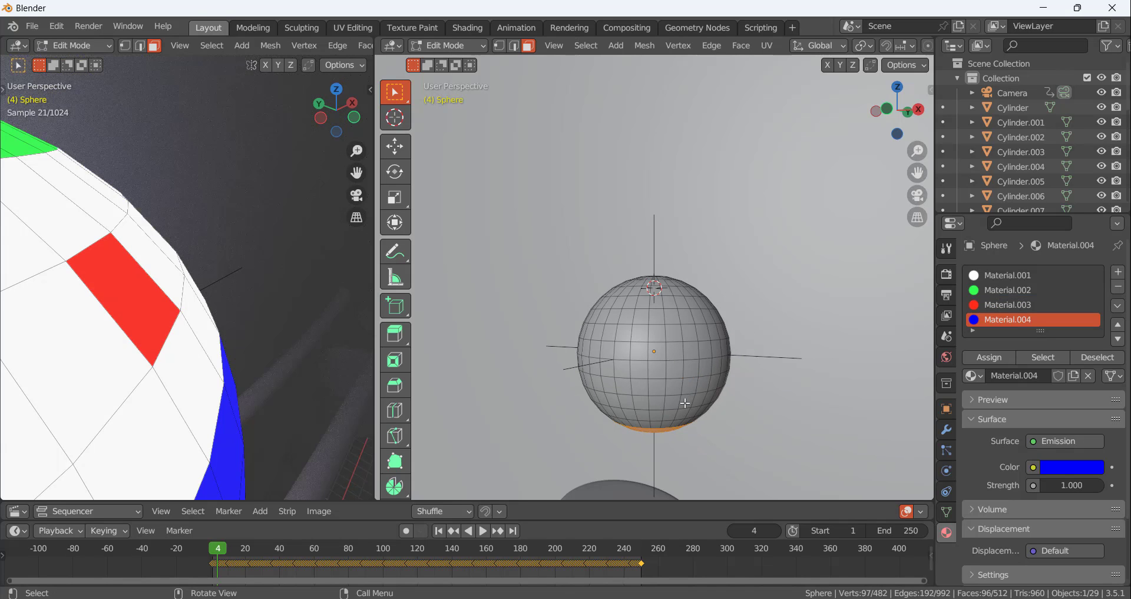
Assign the blue material to the sphere's bottom cap faces
middle_click_drag(687, 401, 678, 361)
left_click(982, 359)
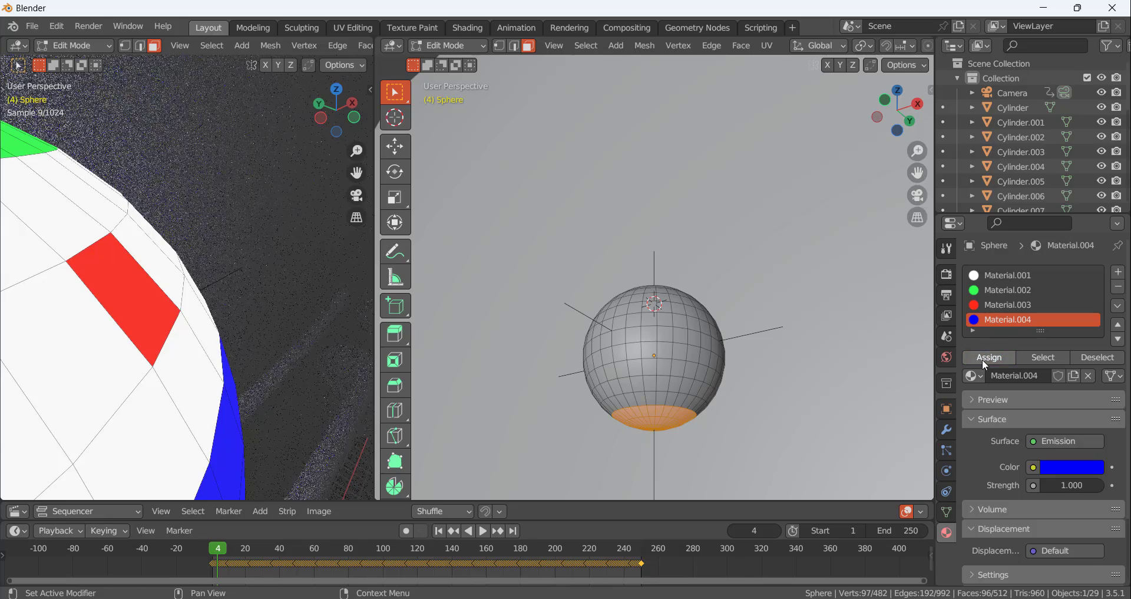
Assign the red material back to the selected bottom cap faces and return to Object Mode
left_click(992, 306)
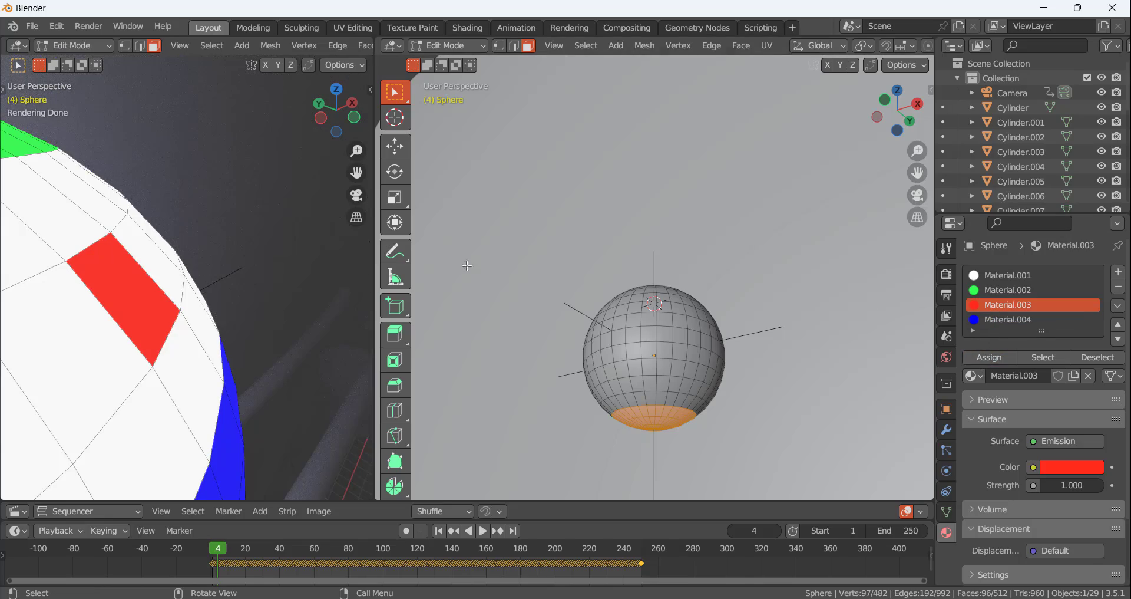
scroll(260, 296, "down", 6)
scroll(233, 360, "up", 1)
middle_click_drag(234, 360, 210, 290)
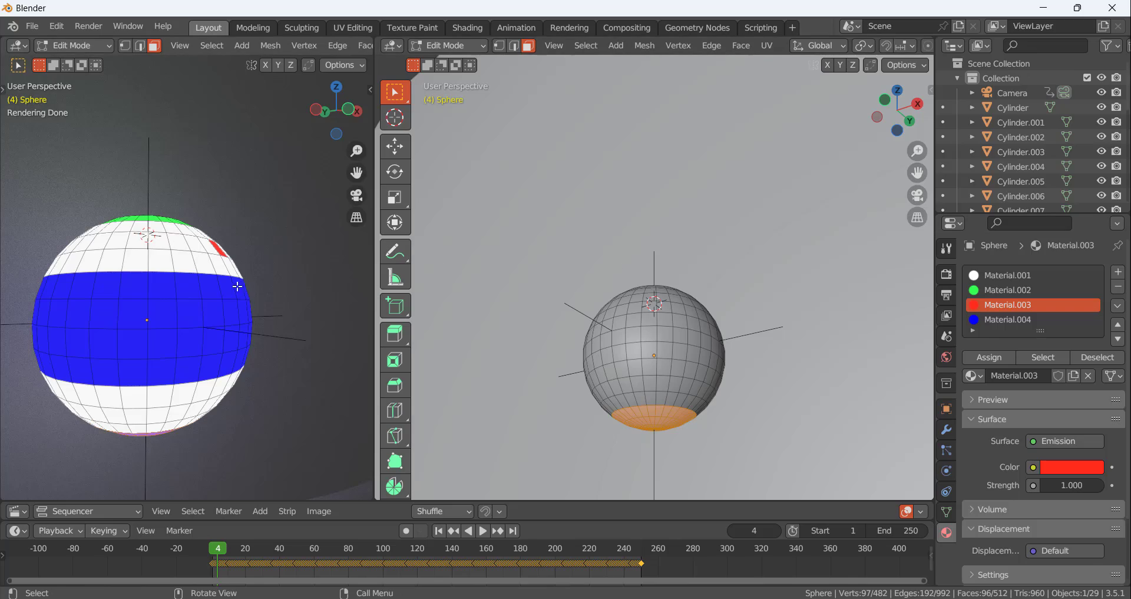
mouse_move(237, 286)
middle_mouse_down()
mouse_move(242, 213)
mouse_move(234, 274)
middle_mouse_up()
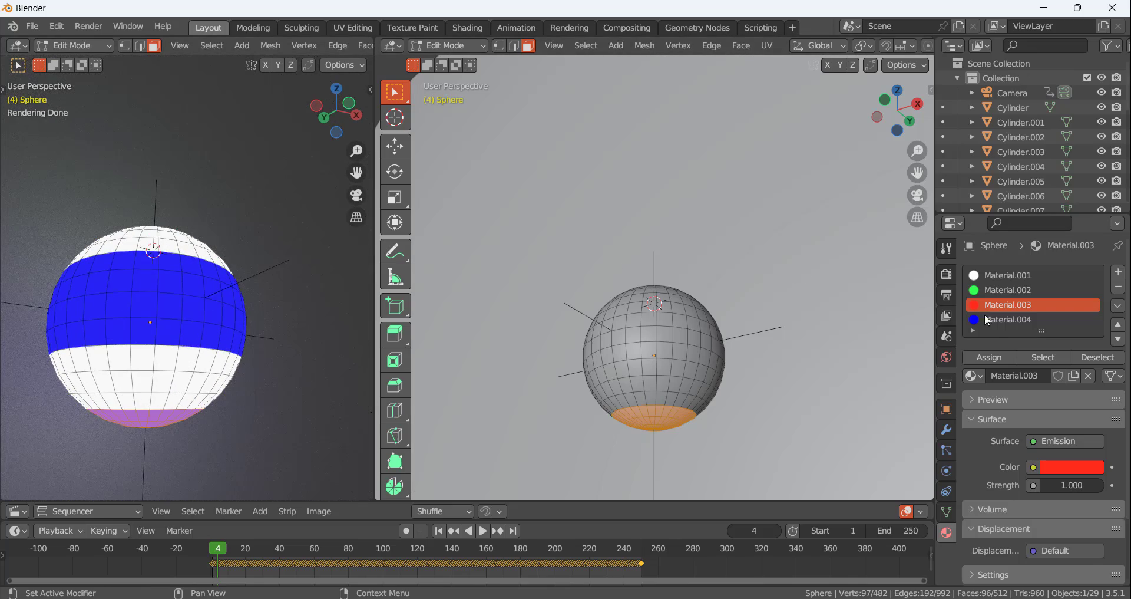
left_click(998, 358)
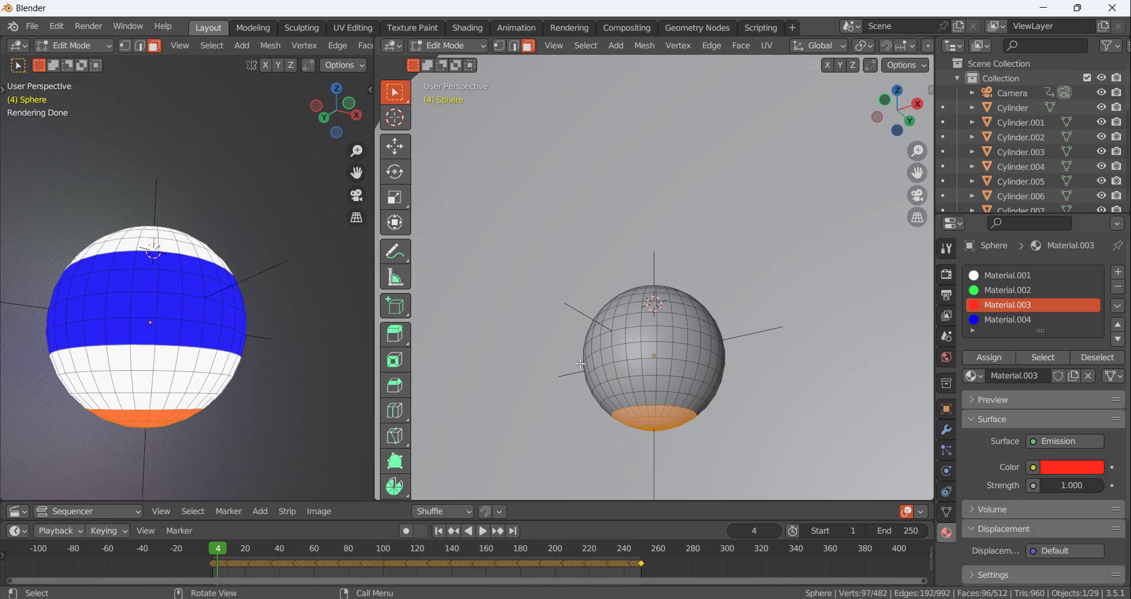
key("Tab")
In Edit Mode, select the red material's faces again and deselect the stray face on the upper white band
middle_click_drag(85, 287, 242, 330)
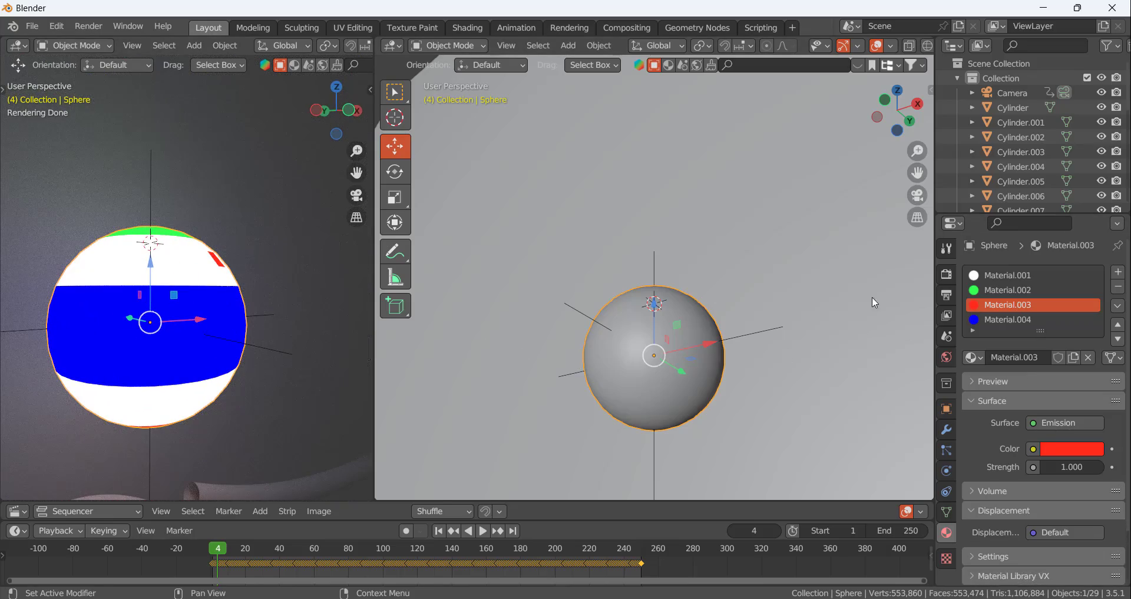
left_click(1079, 316)
left_click(1030, 303)
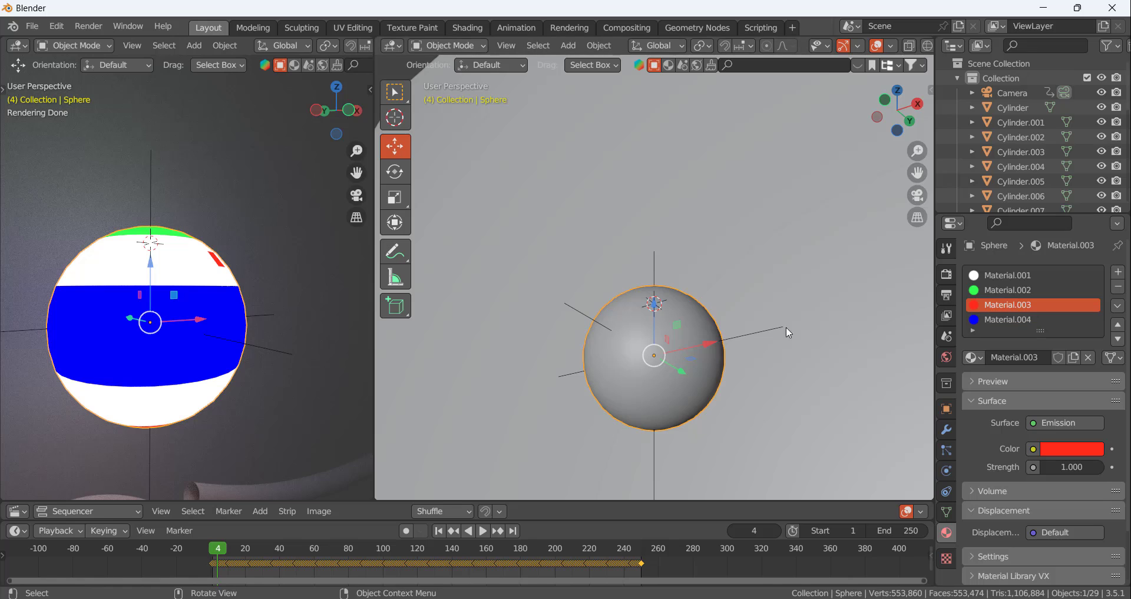
key("Tab")
middle_click_drag(677, 354, 766, 371)
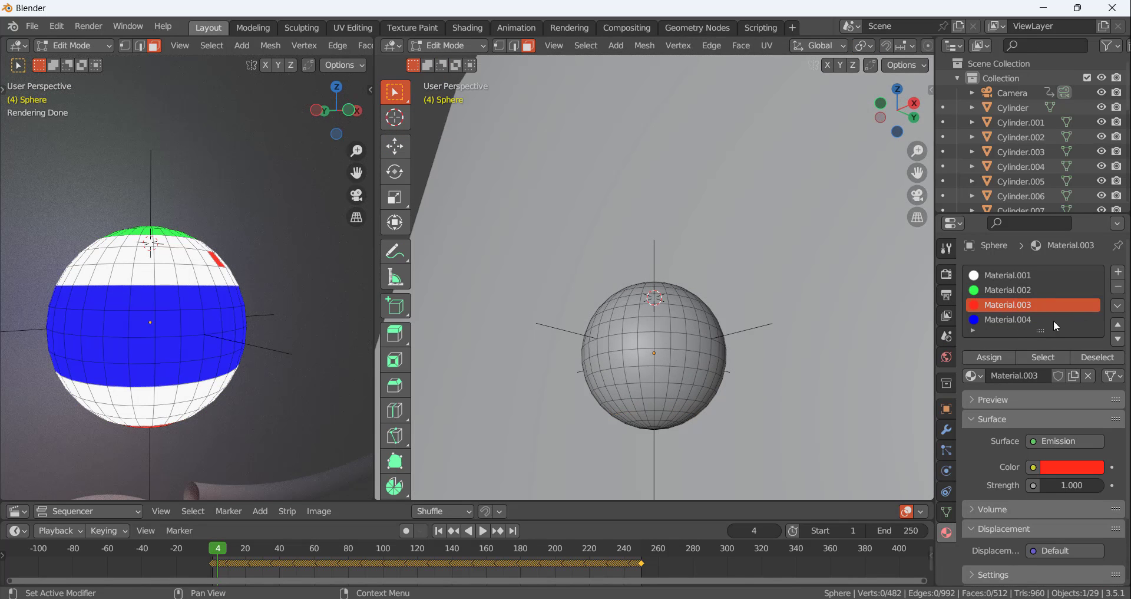
left_click(1060, 361)
middle_click_drag(648, 353, 684, 337)
scroll(681, 337, "up", 2)
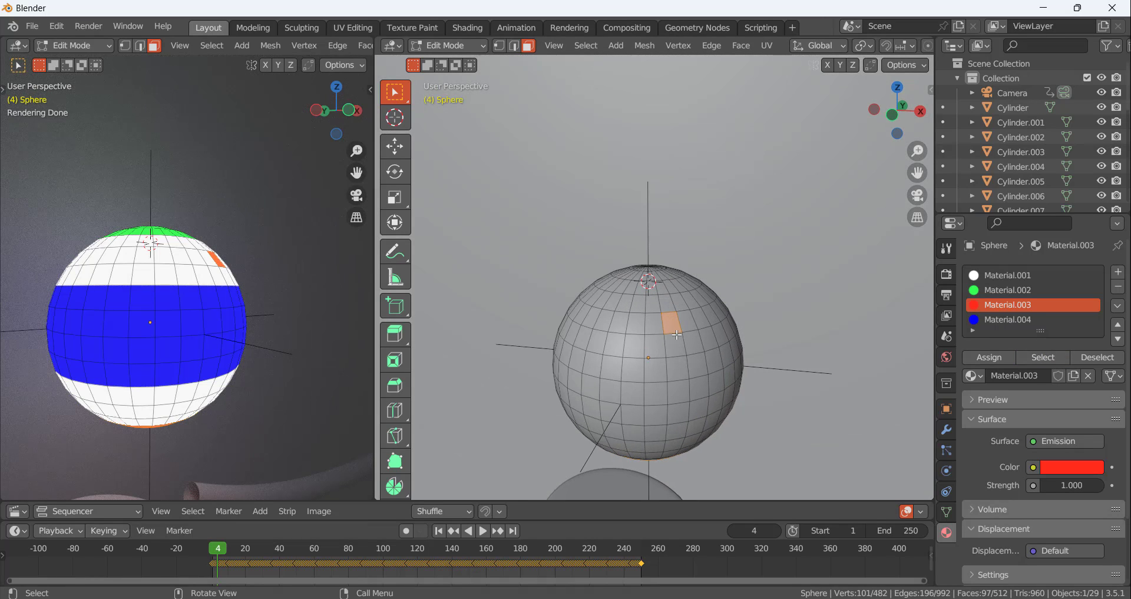
left_click(674, 324, "shift")
Reassign the red material to the remaining selected faces of the bottom cap
middle_click_drag(674, 323, 732, 261)
left_click(997, 360)
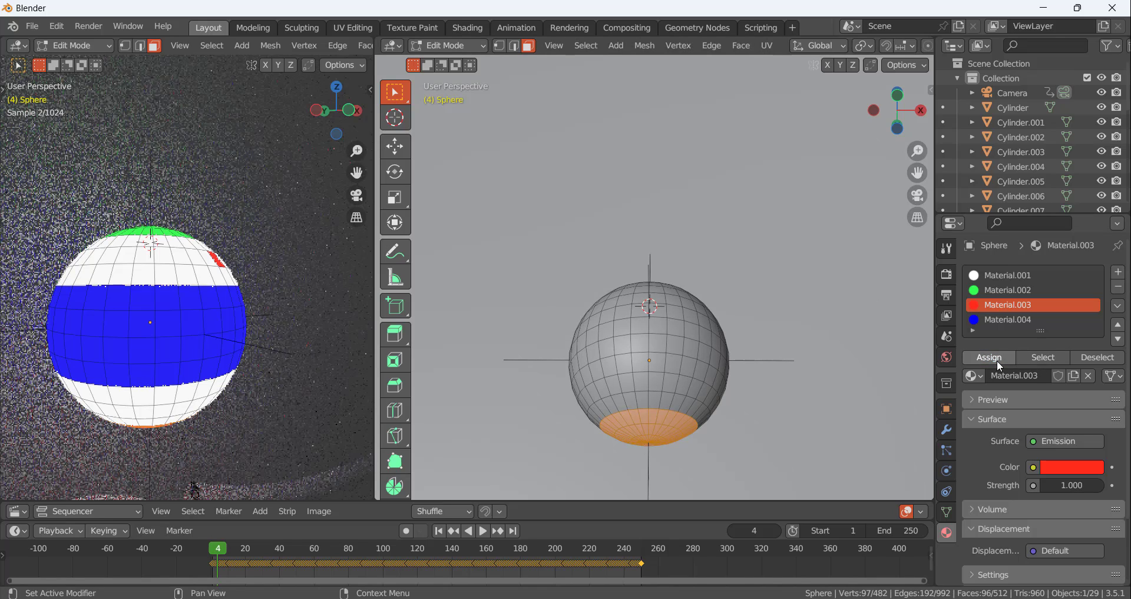
left_click(997, 359)
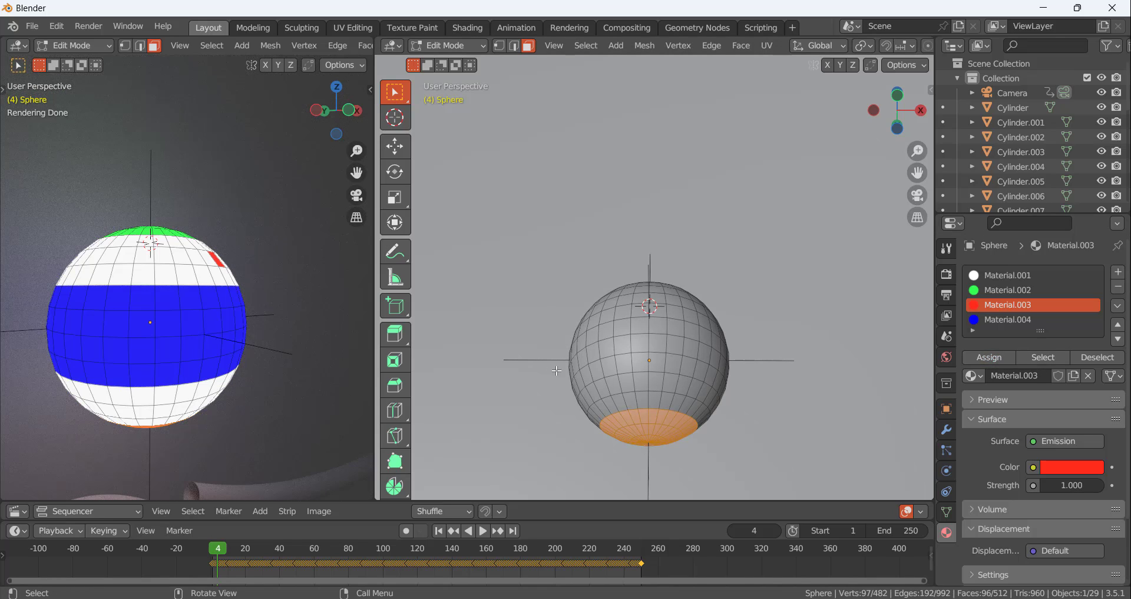
In Edit Mode, deselect all faces of the sphere that use the red material
key("Tab")
key("Tab")
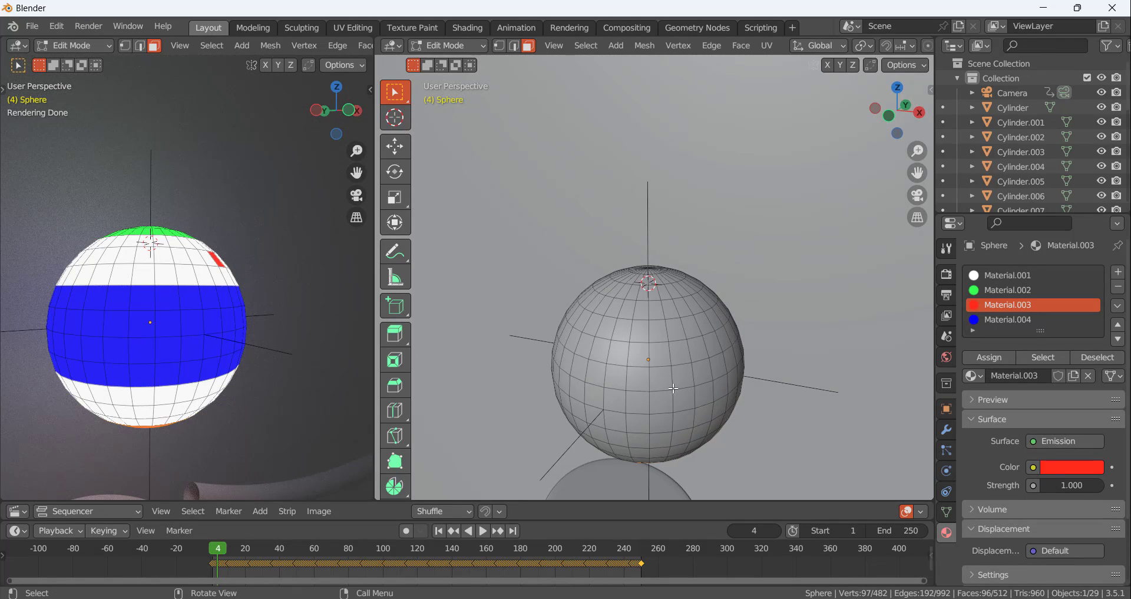
middle_click_drag(679, 328, 697, 300)
key("Tab")
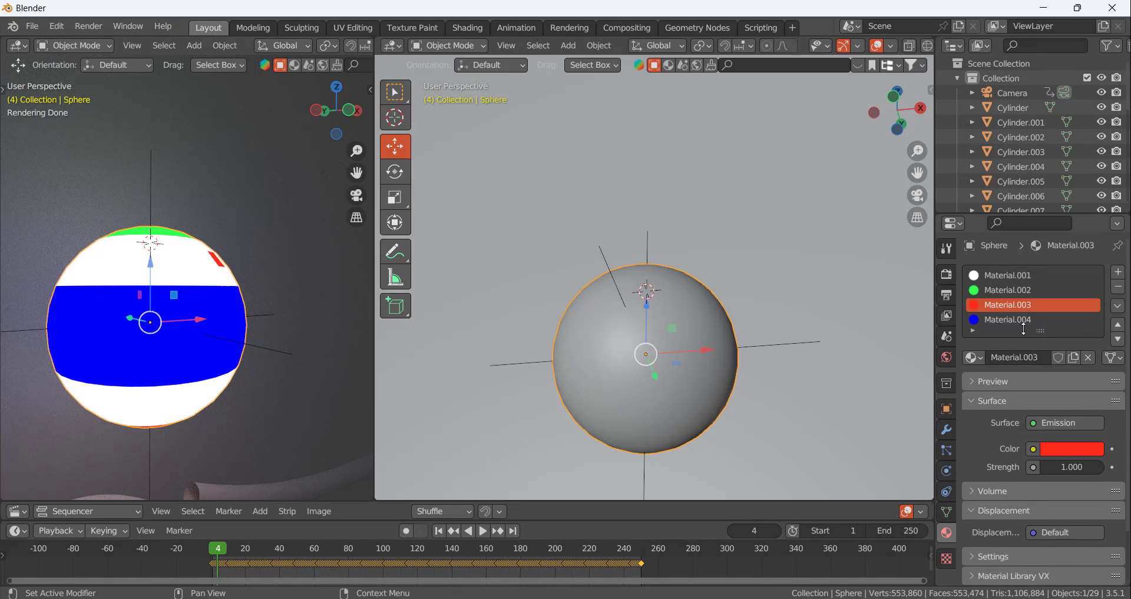
key("Tab")
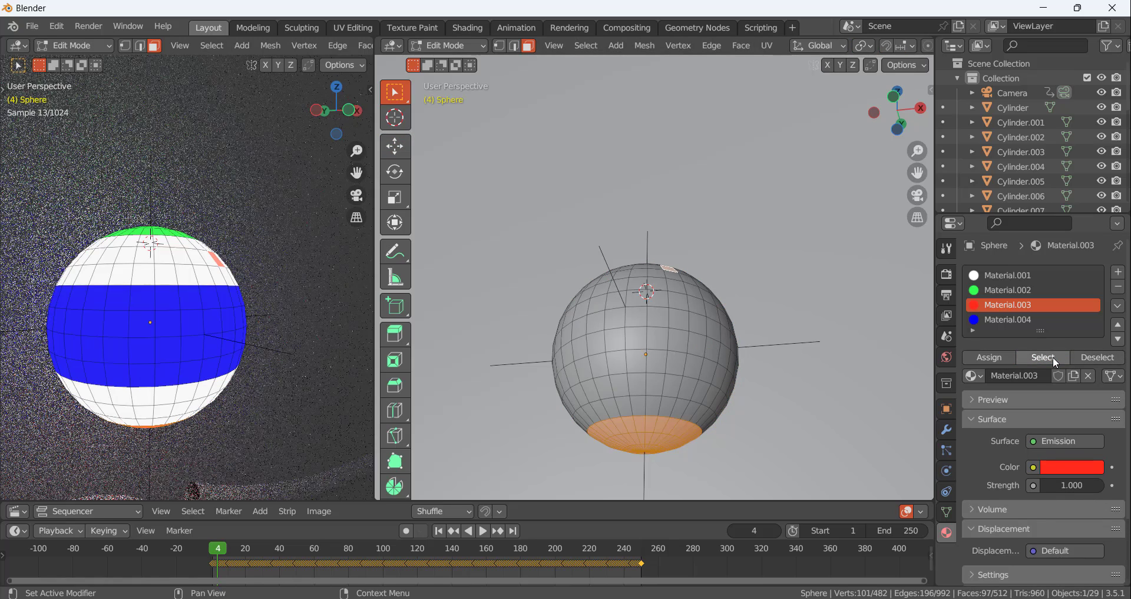
left_click(1095, 357)
Circle-select the faces of the sphere's bottom cap and assign the red material Material.003 to them
middle_click_drag(684, 454, 673, 425)
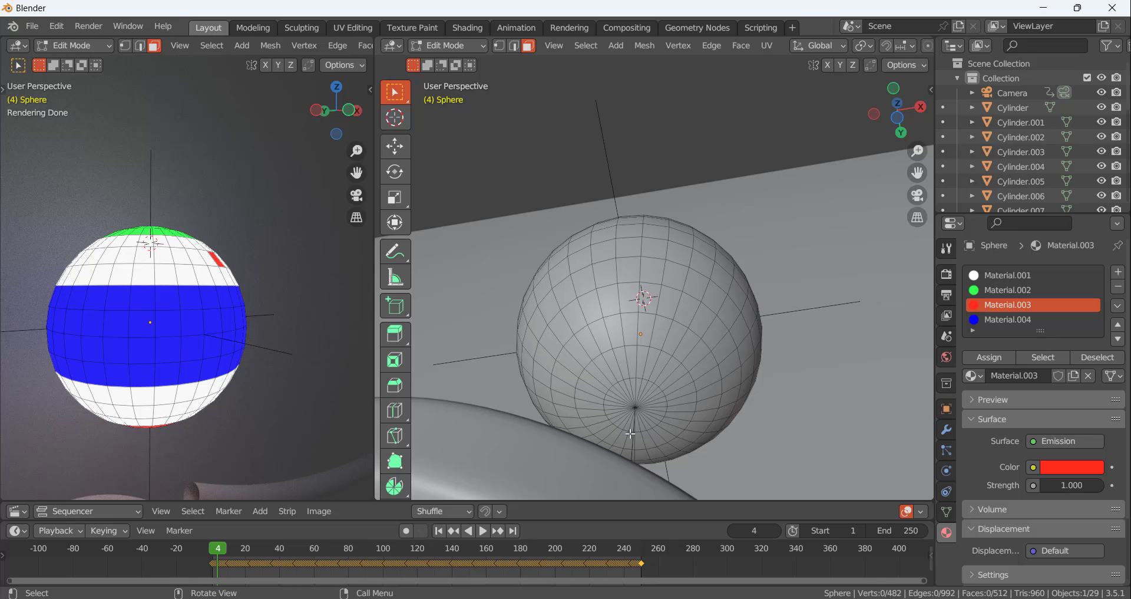
key("c")
mouse_move(654, 375)
left_mouse_down()
mouse_move(595, 395)
mouse_move(631, 428)
mouse_move(665, 383)
left_mouse_up()
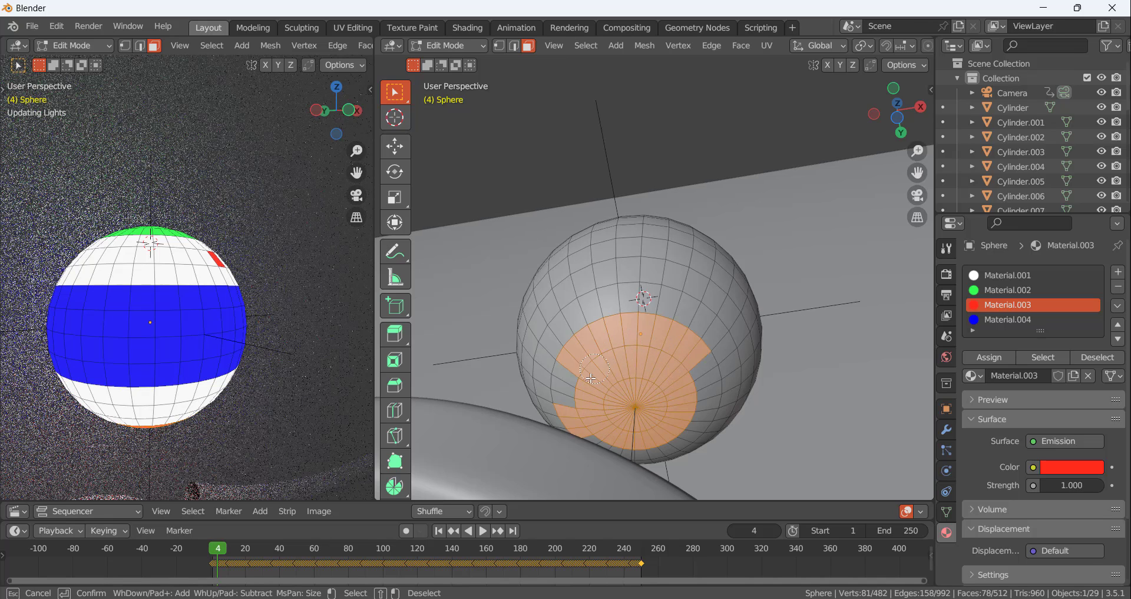
mouse_move(611, 433)
left_mouse_down()
mouse_move(682, 413)
mouse_move(643, 454)
mouse_move(628, 453)
left_mouse_up()
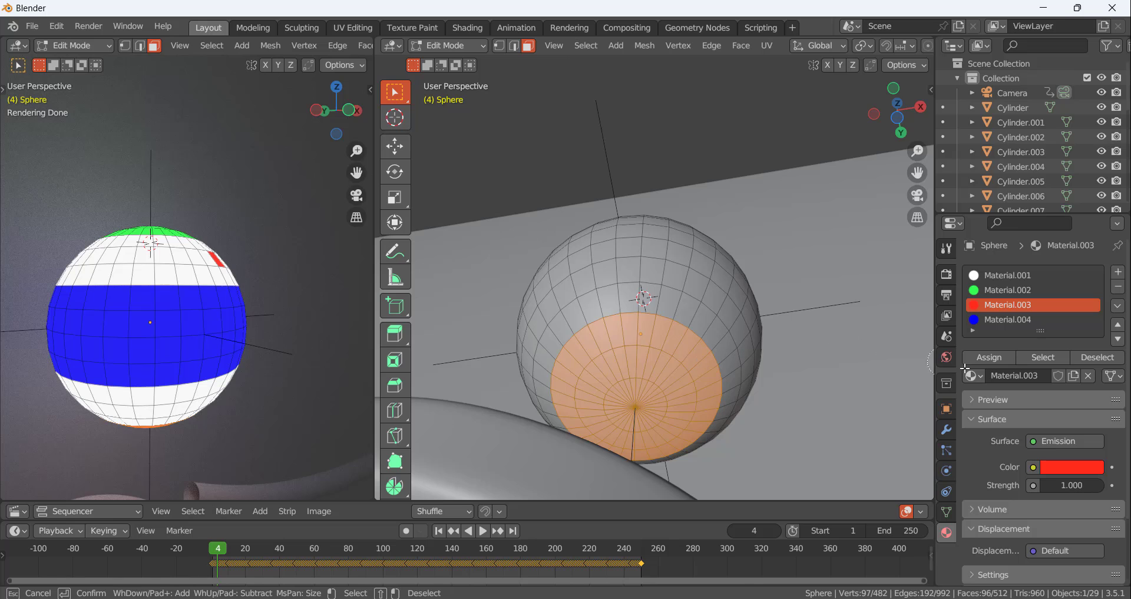
key("Escape")
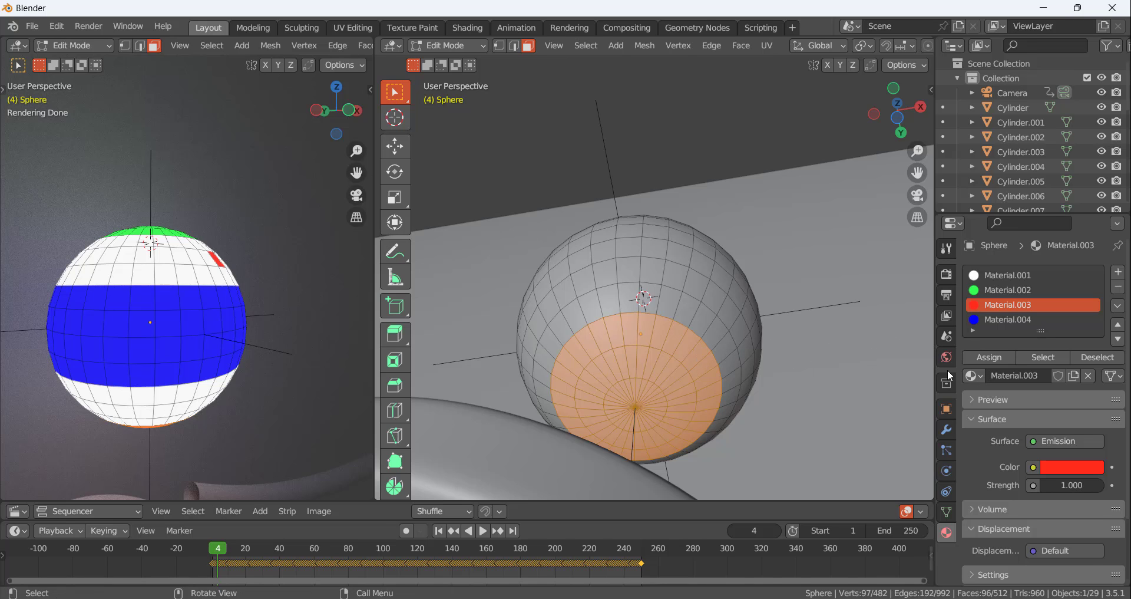
left_click(997, 357)
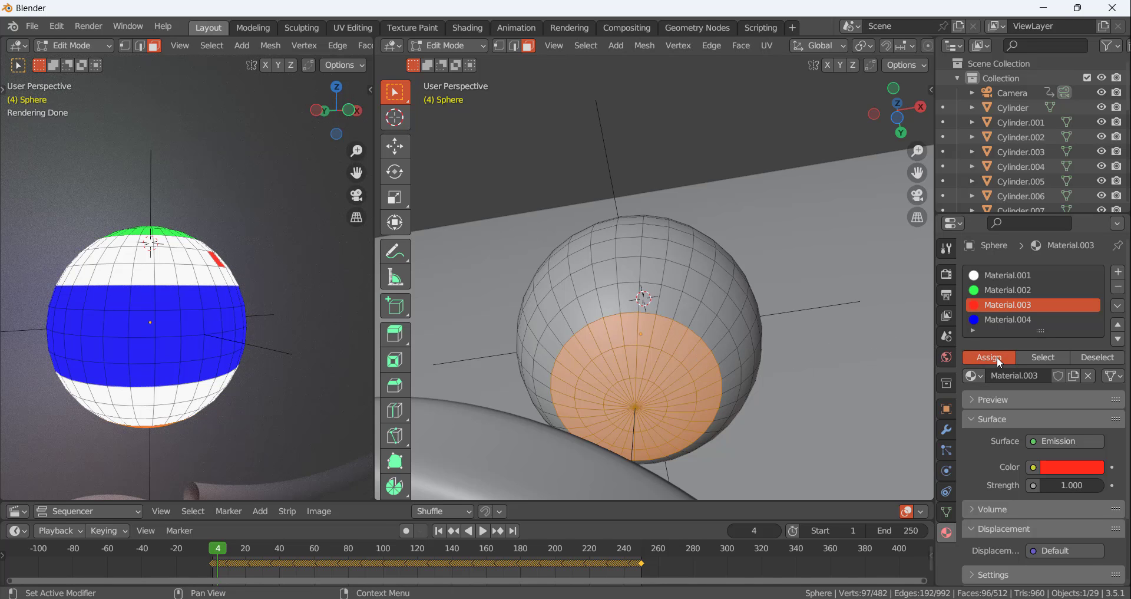
left_click(999, 359)
key("Tab")
middle_click_drag(708, 358, 665, 423)
key("Tab")
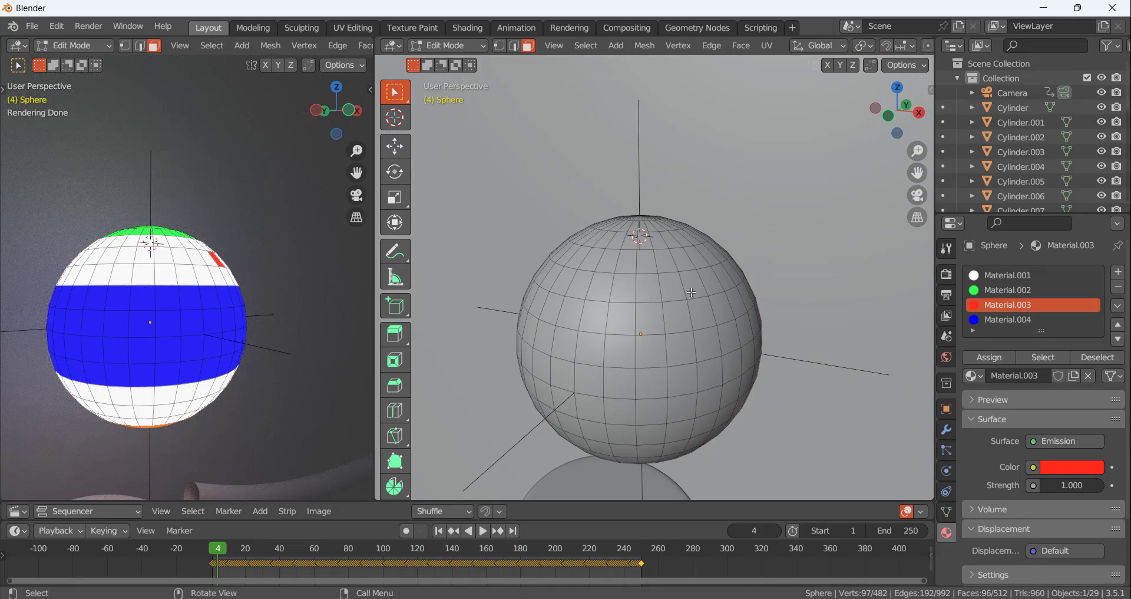
key("Tab")
key("Tab")
key("Tab")
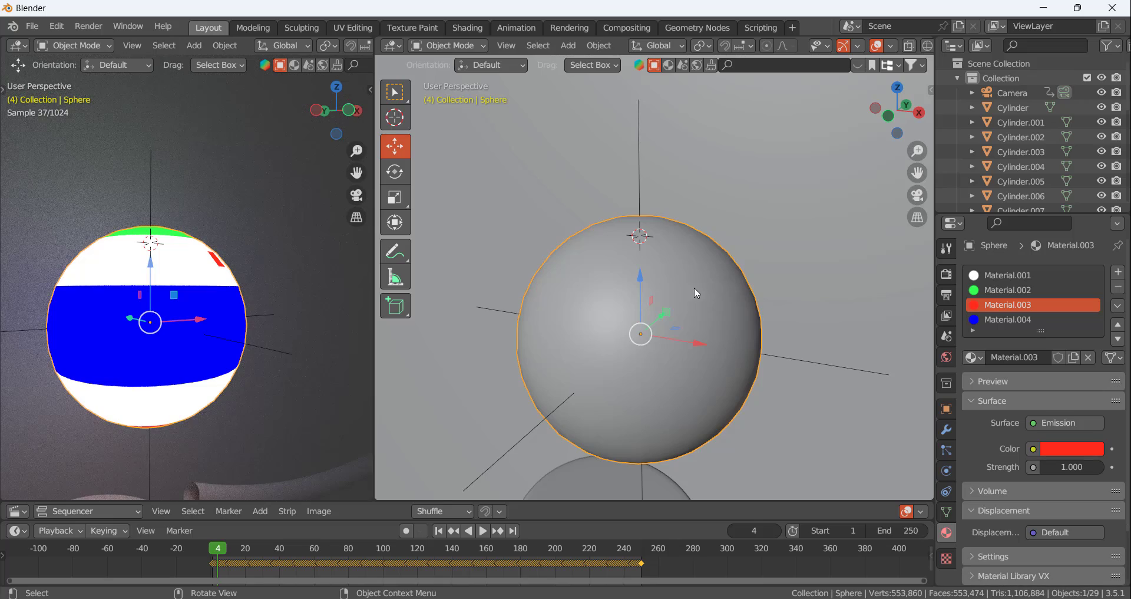
Try to assign the white material Material.001 to every face of the sphere
middle_click_drag(694, 287, 710, 299)
key("Tab")
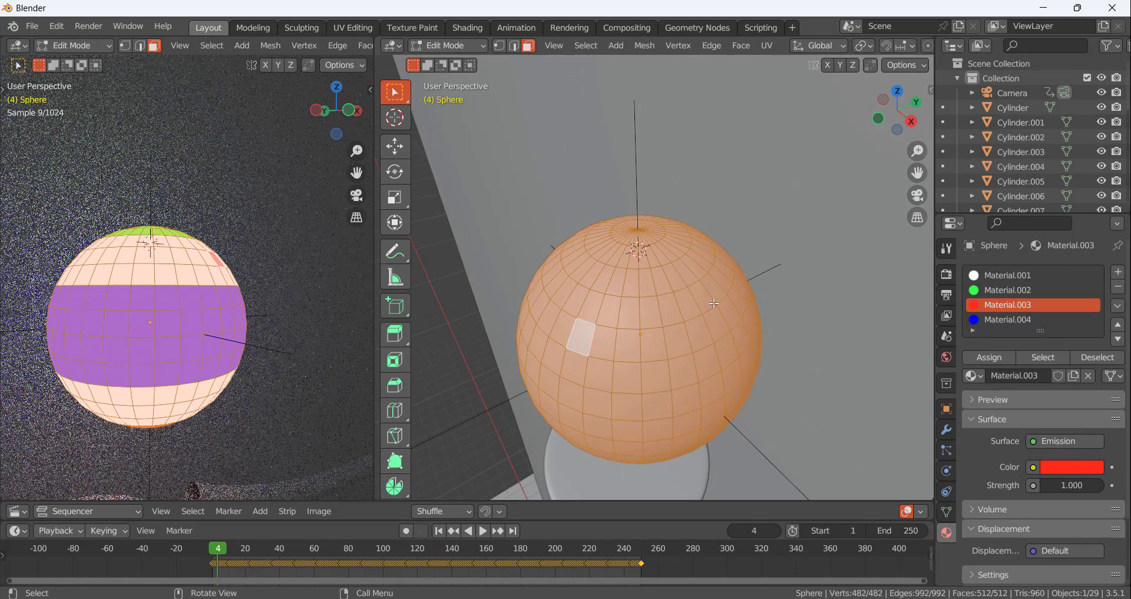
left_click(1009, 275)
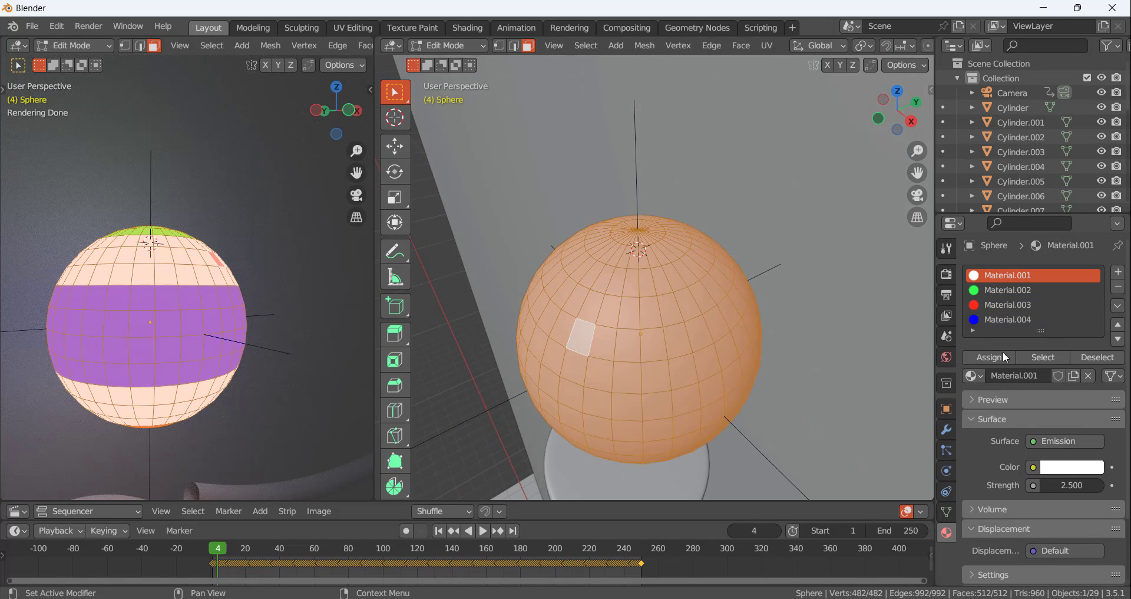
left_click(1002, 356)
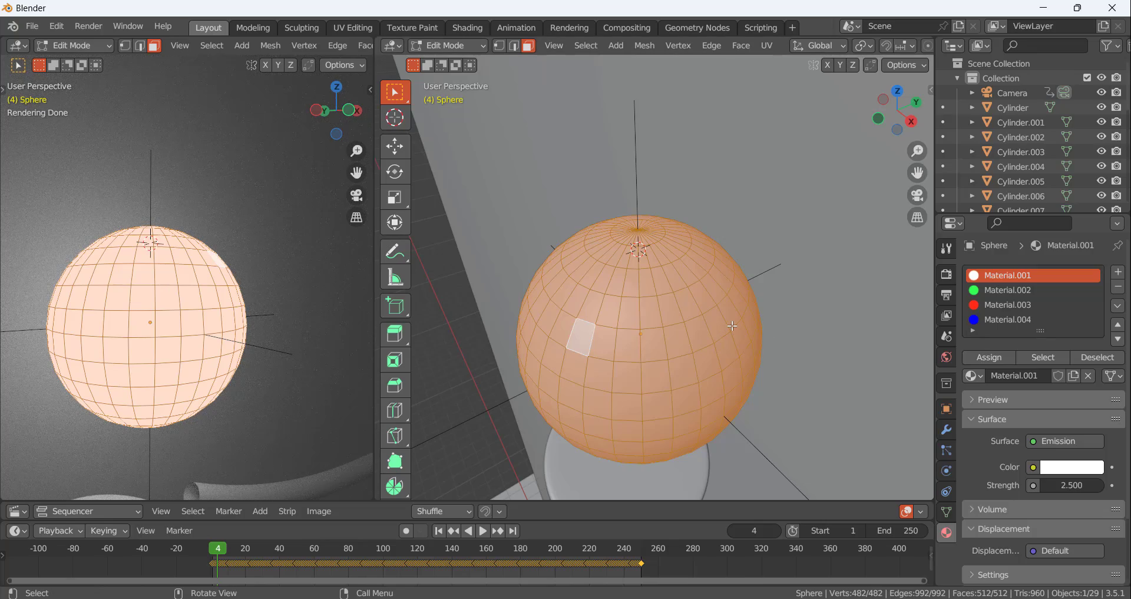
key("Tab")
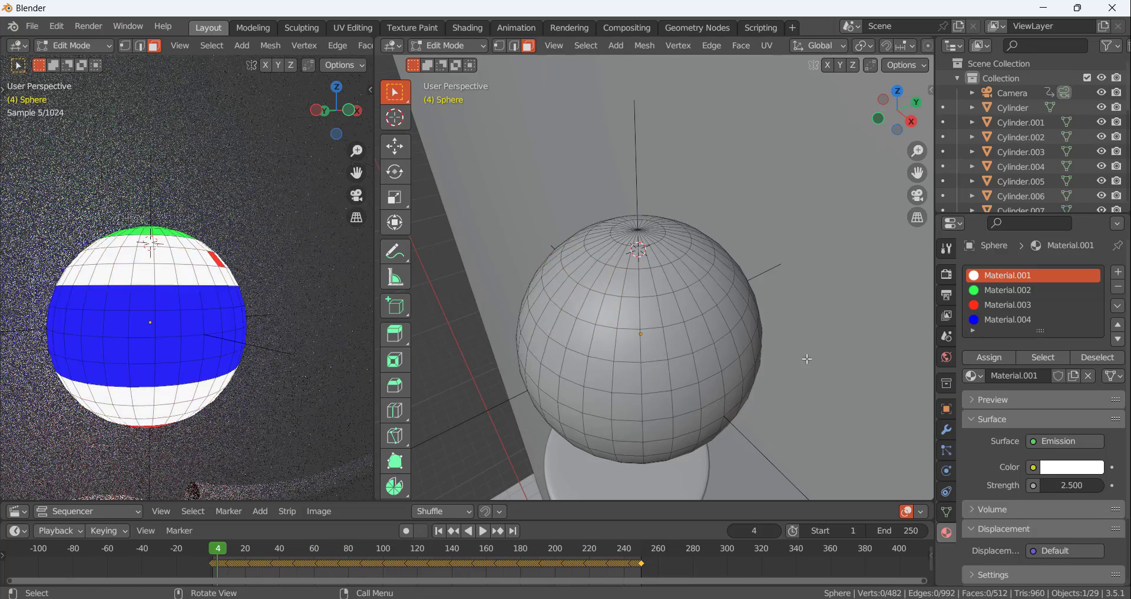
In Edit Mode, select the stray red face on the upper white band and try to remove its material slot
mouse_move(207, 268)
middle_mouse_down()
mouse_move(197, 218)
mouse_move(198, 260)
middle_mouse_up()
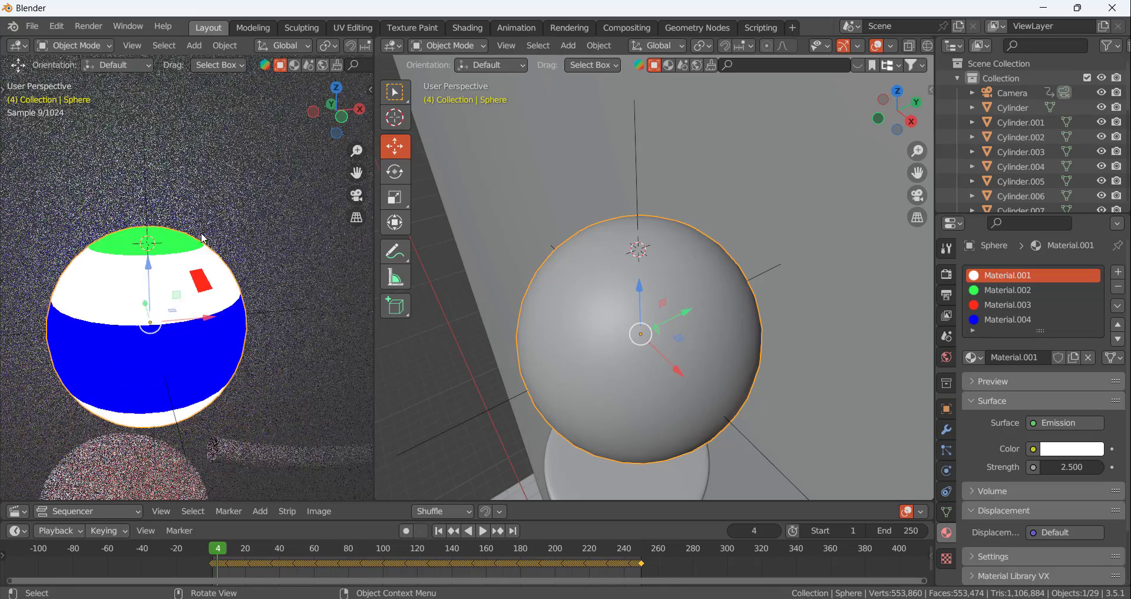
scroll(196, 277, "up", 4)
key("Tab")
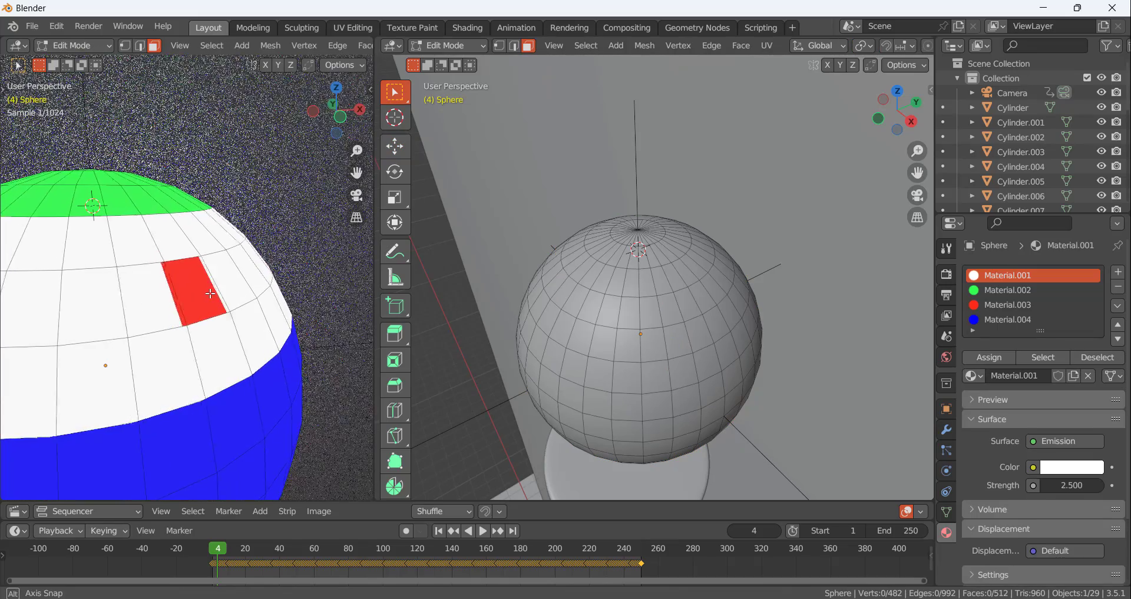
left_click(206, 295)
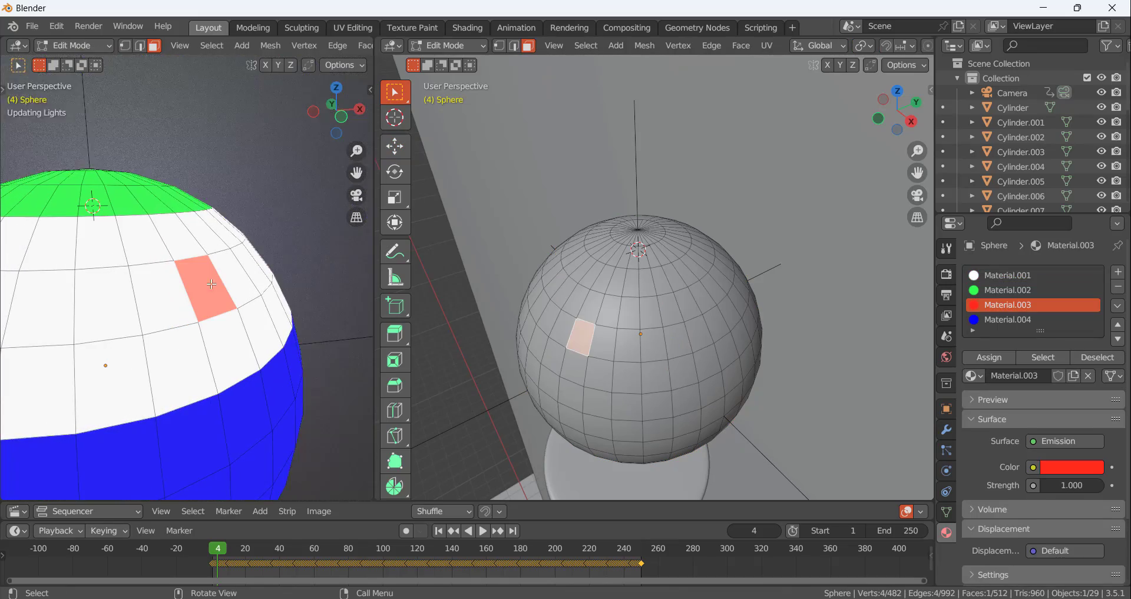
left_click(1115, 289)
scroll(187, 318, "down", 5)
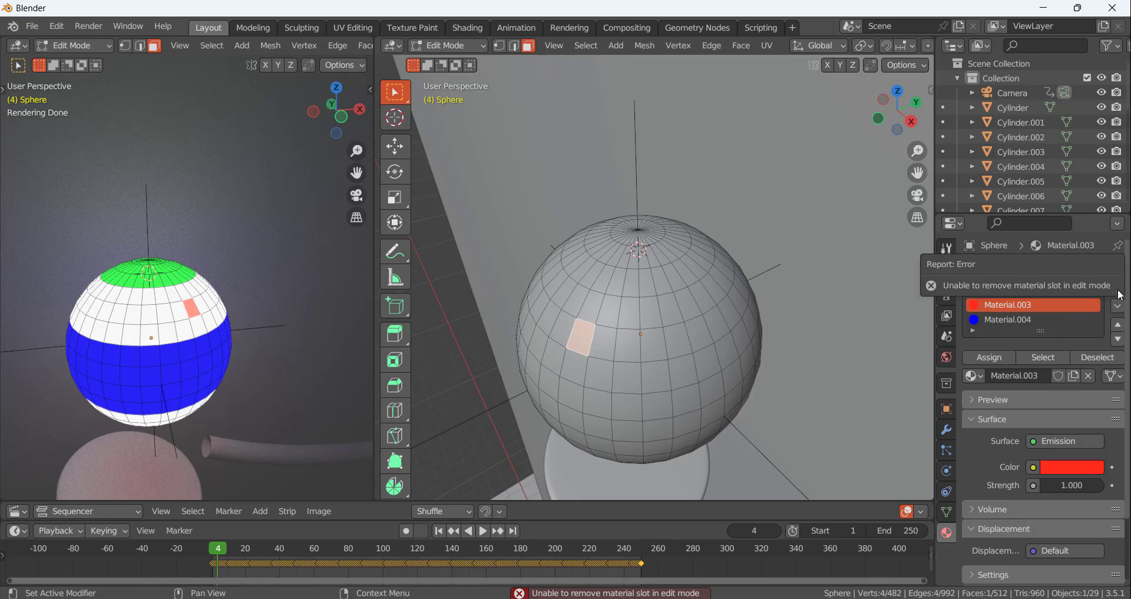
Remove the red material slot Material.003 from the sphere in Object Mode and check the green and blue slots
key("Tab")
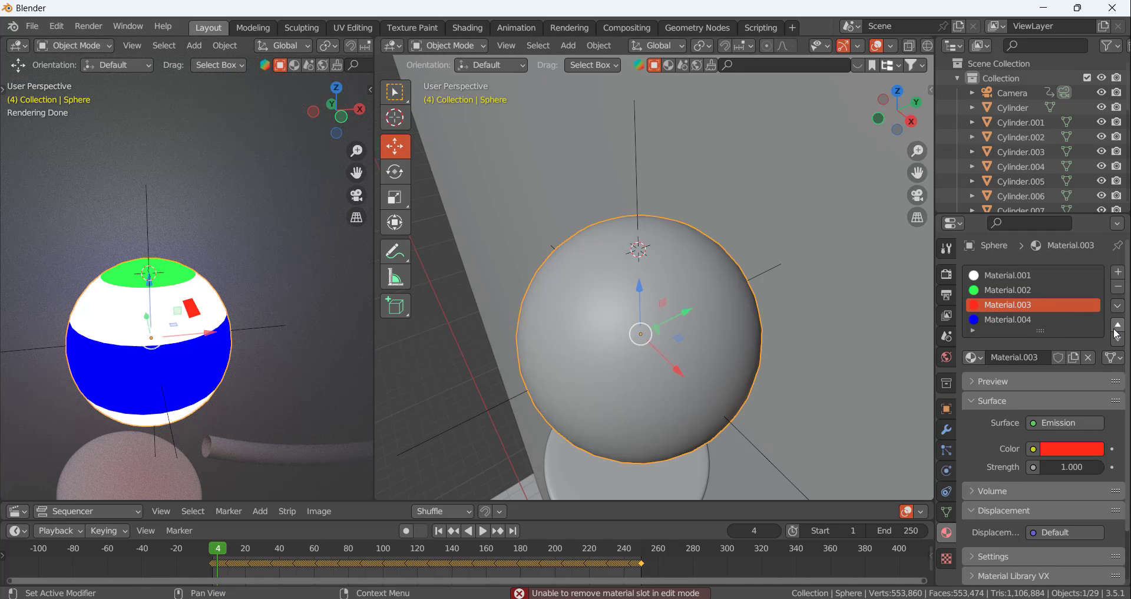
left_click(1117, 287)
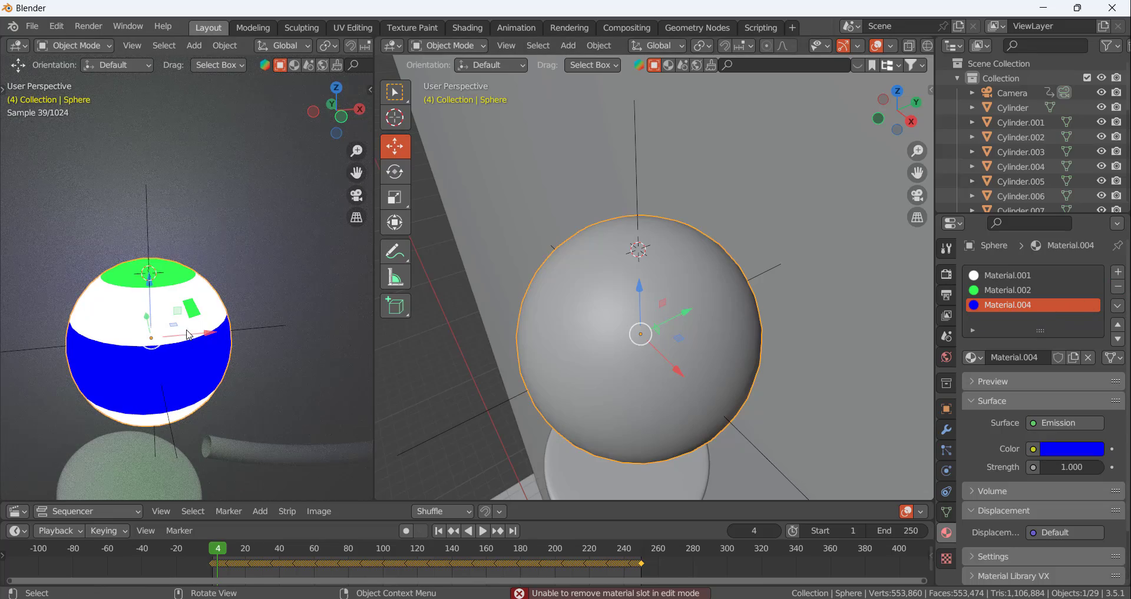
mouse_move(187, 333)
middle_mouse_down()
mouse_move(175, 330)
mouse_move(189, 307)
mouse_move(168, 365)
mouse_move(174, 336)
middle_mouse_up()
left_click(1001, 293)
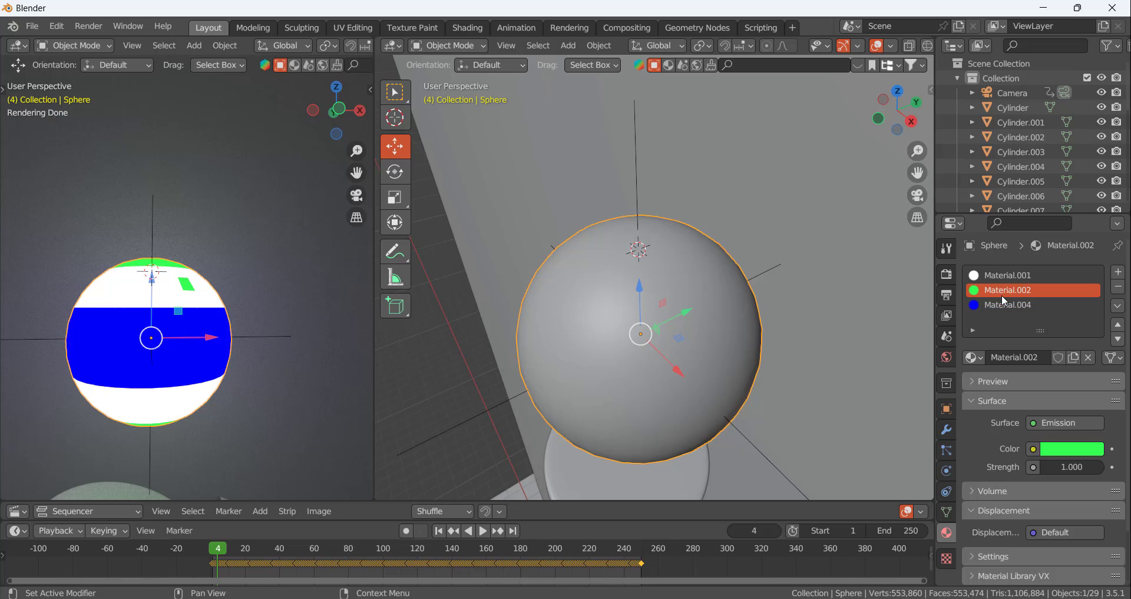
left_click(1003, 304)
left_click(1002, 288)
left_click(1004, 307)
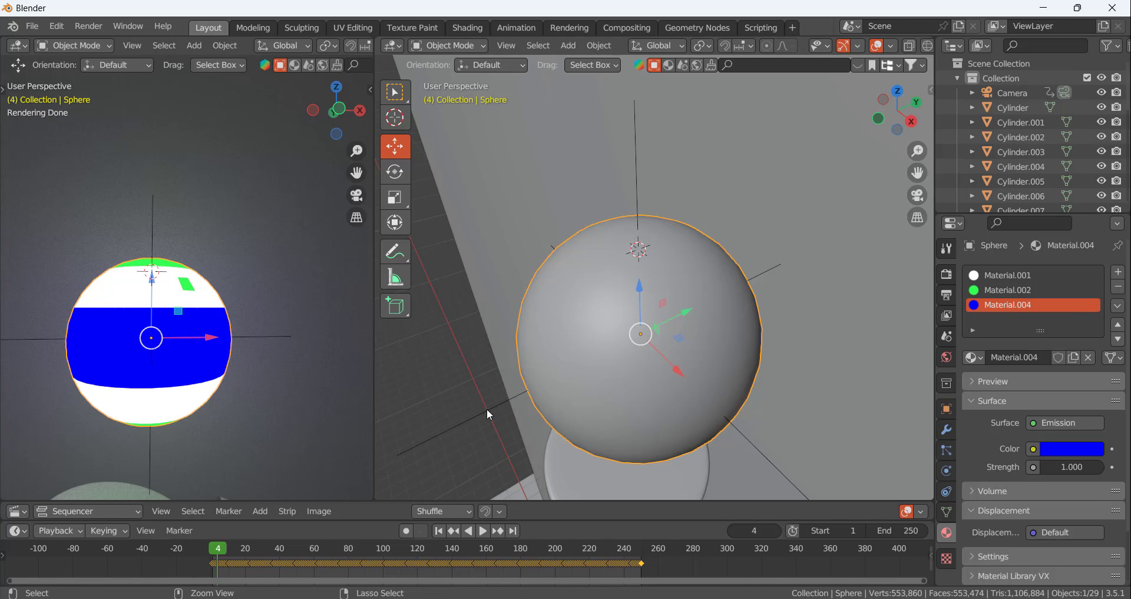
Undo the removal of the red material slot
key("ctrl+a")
key("ctrl+z")
key("ctrl+z")
key("ctrl+z")
key("ctrl+z")
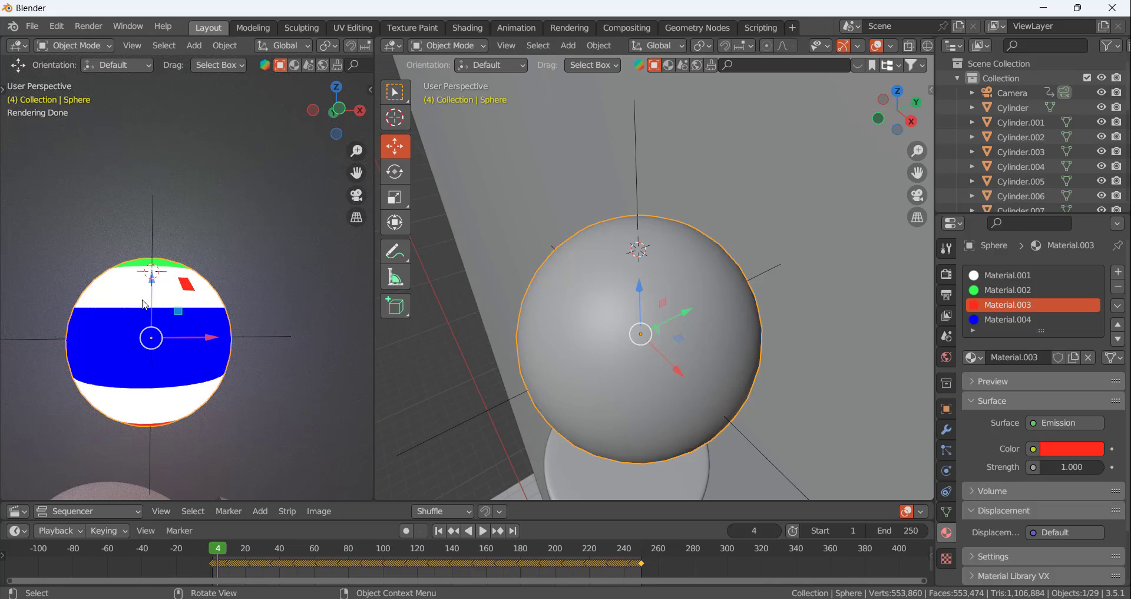
Look through the camera in the rendered viewport to check how the coloured ball appears above the disc
middle_click_drag(144, 301, 178, 344)
scroll(262, 256, "down", 7)
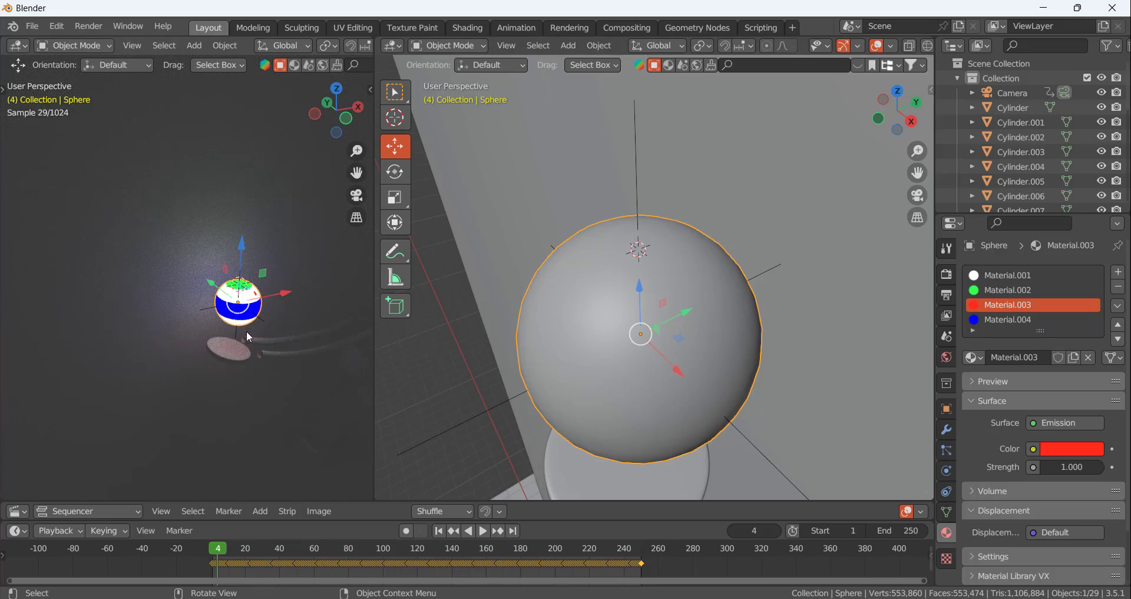
key("KP_0")
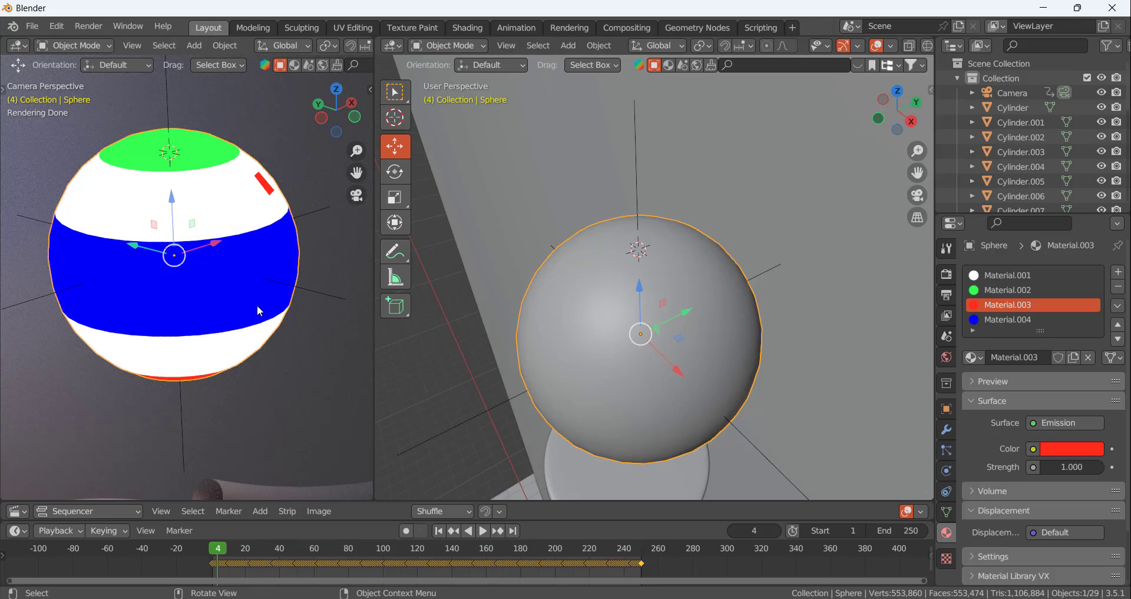
scroll(146, 345, "down", 6)
scroll(153, 371, "up", 5)
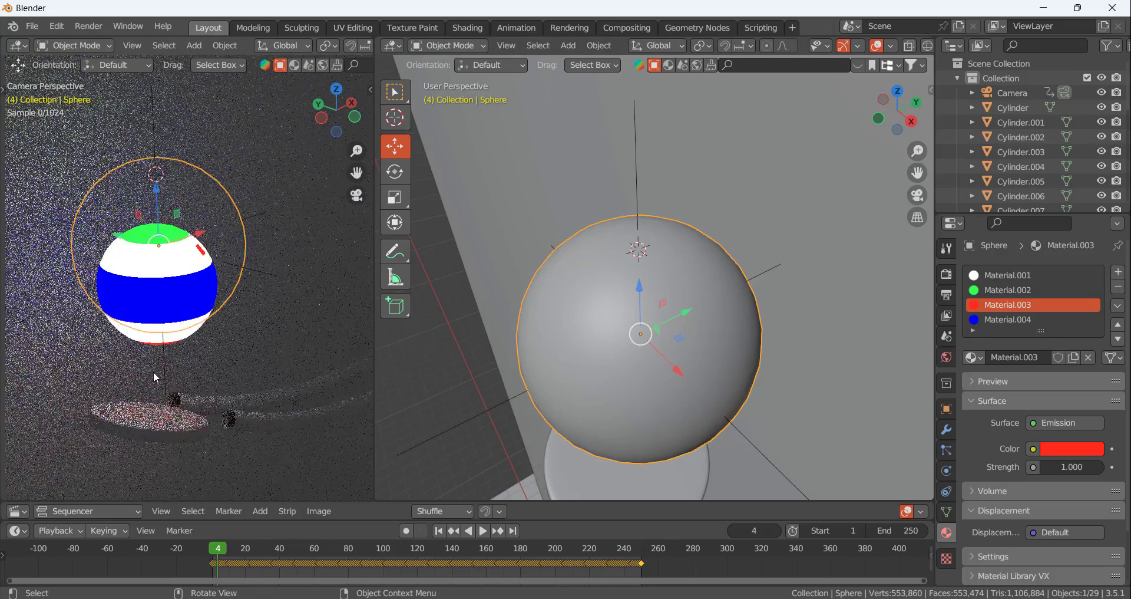
scroll(203, 308, "down", 4)
scroll(199, 367, "up", 2)
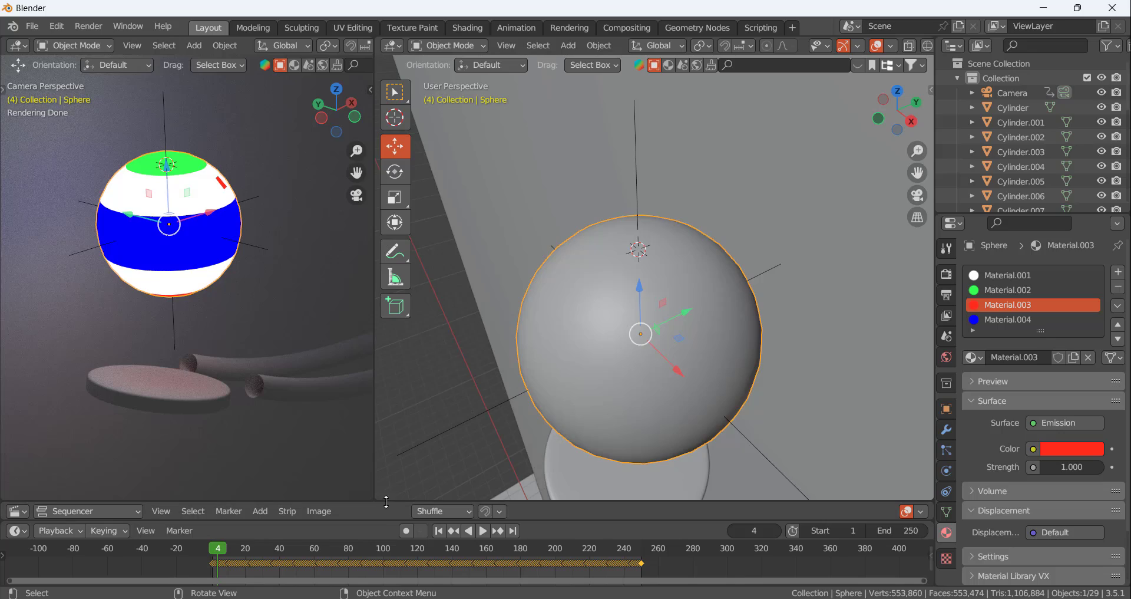
Enlarge the timeline area and select the flat disc beneath the ball
left_click_drag(387, 502, 382, 454)
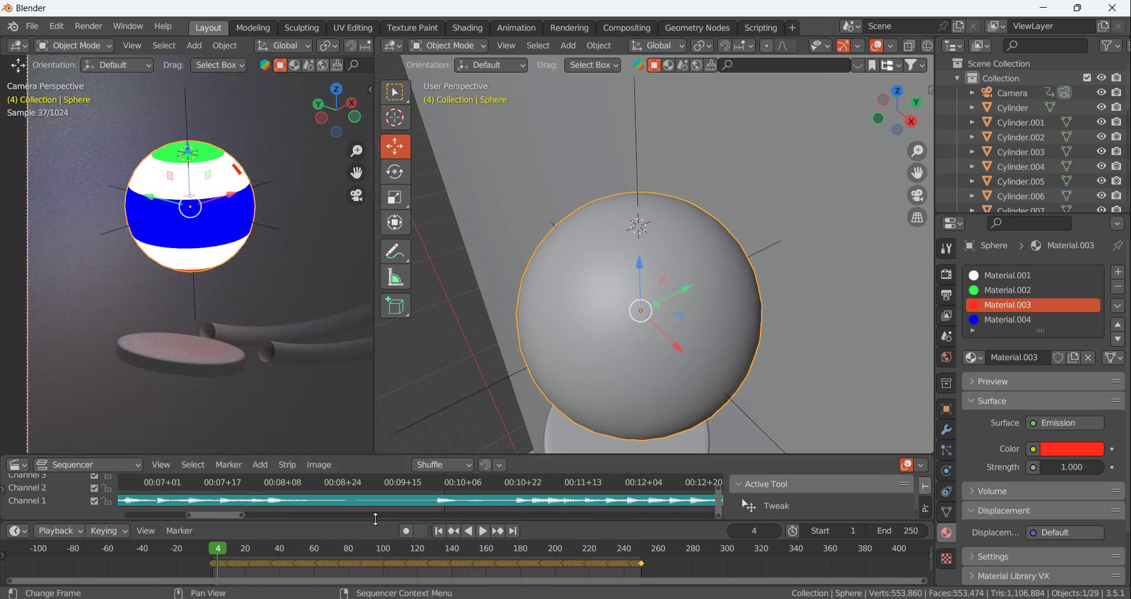
left_click_drag(373, 520, 375, 476)
scroll(203, 256, "down", 4)
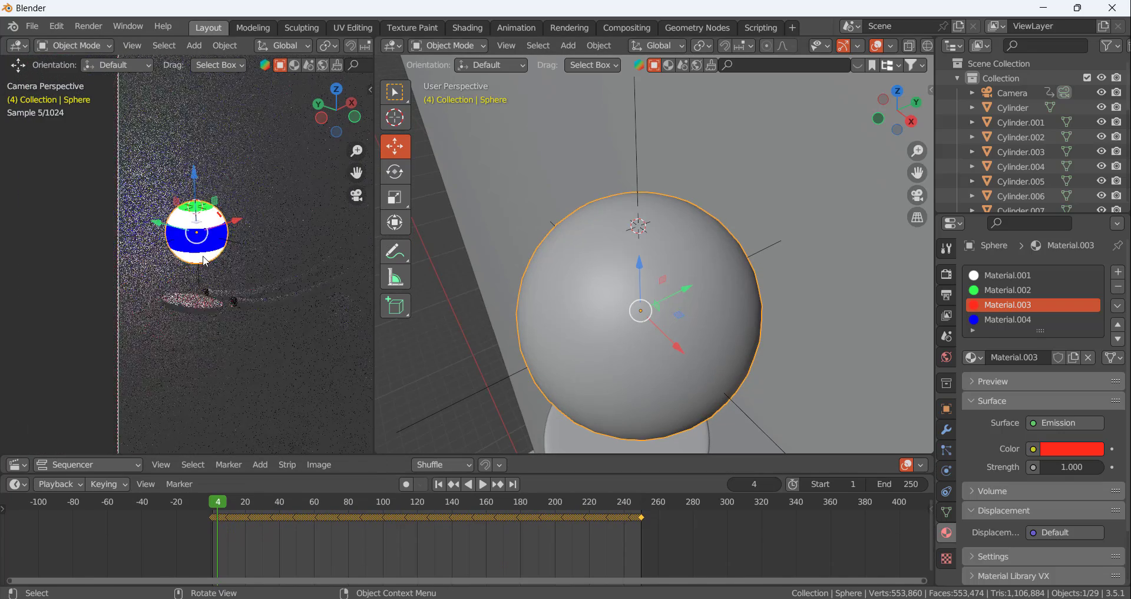
scroll(231, 307, "up", 3)
left_click(160, 297)
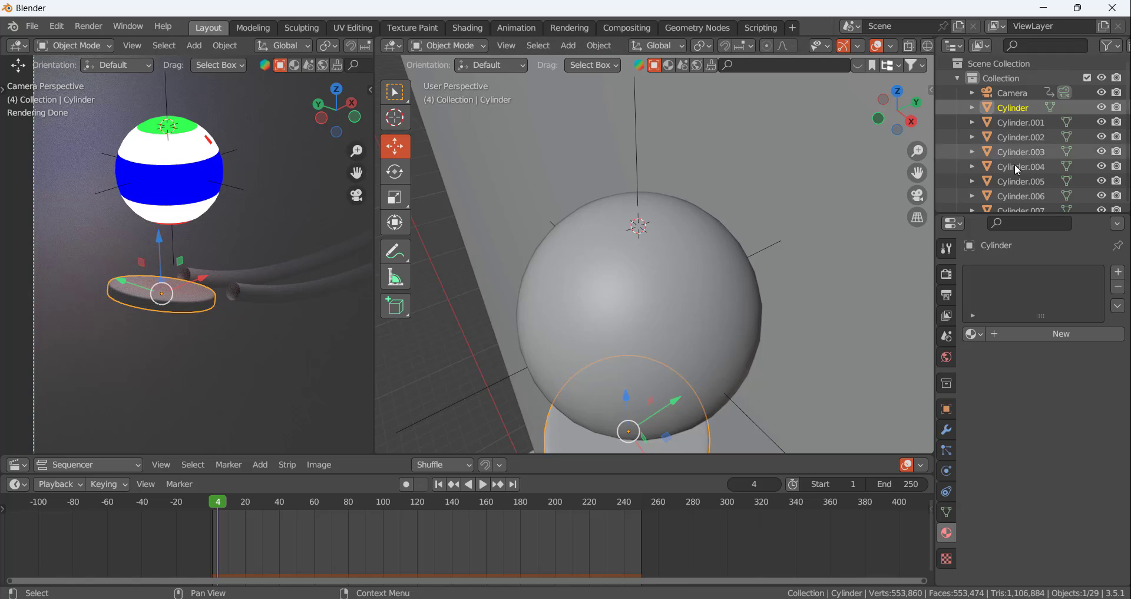
Enable viewport denoising in the Cycles sampling settings
left_click(947, 274)
scroll(1020, 416, "down", 5)
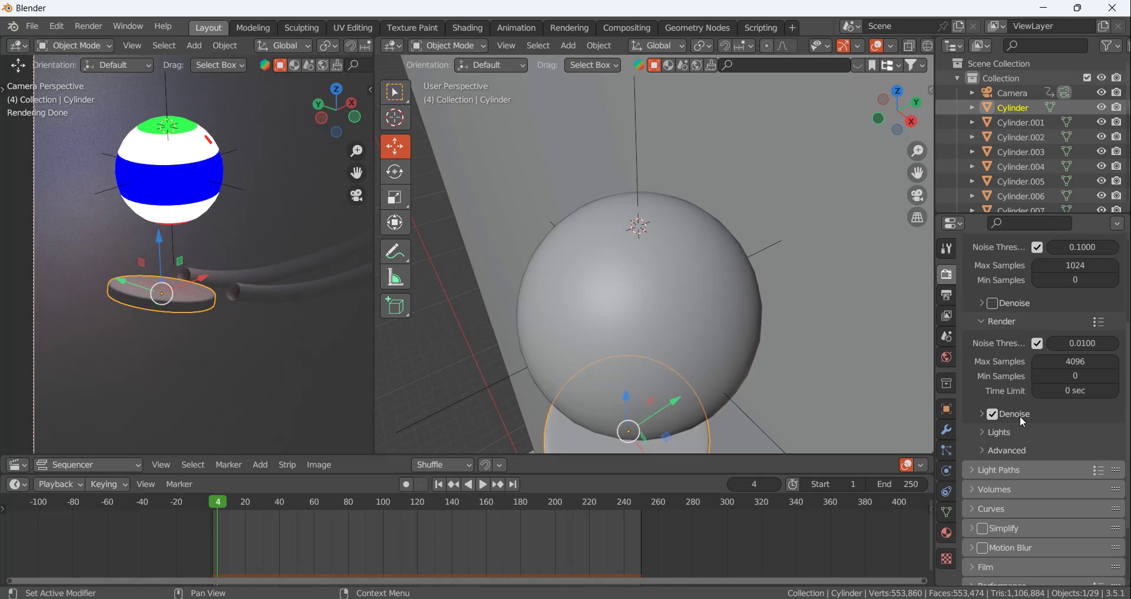
left_click(992, 303)
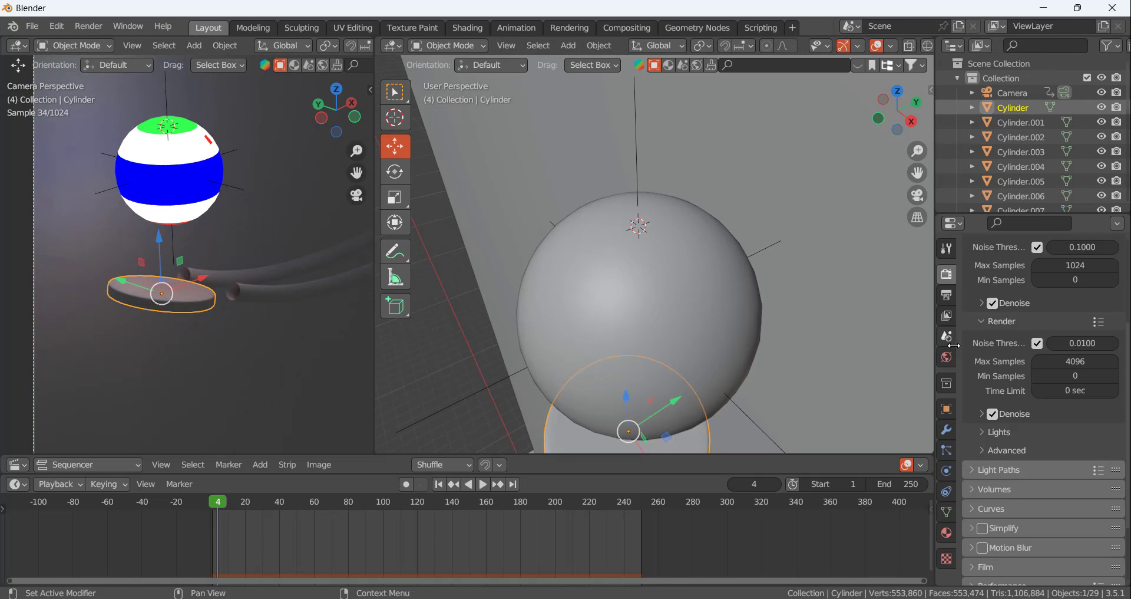
Set the maximum samples for the final render to 128
left_click(1075, 361)
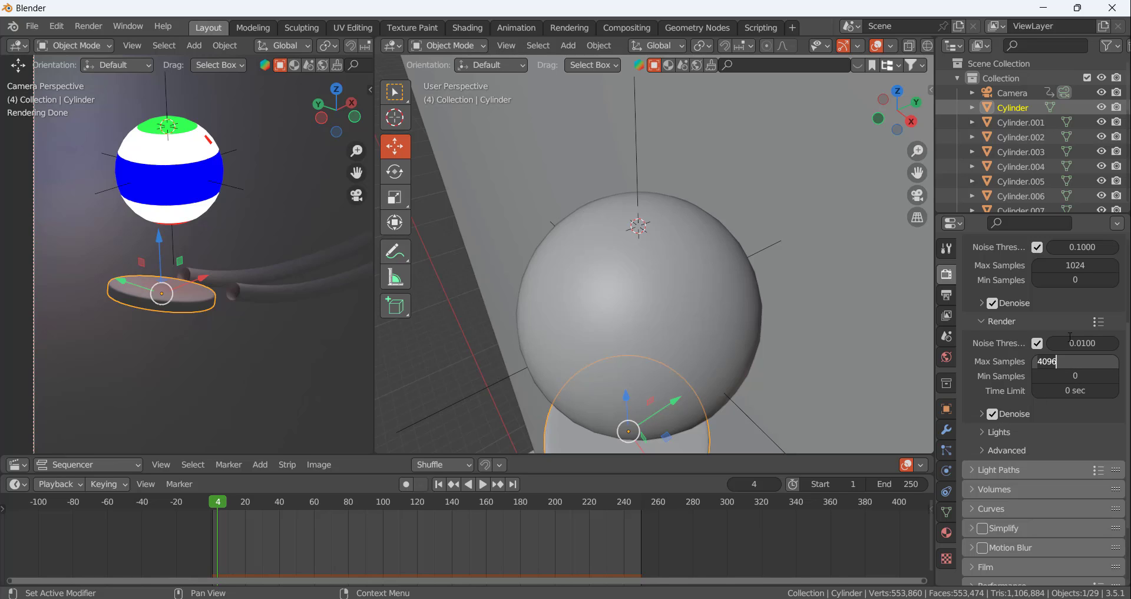
key("BackSpace")
key("BackSpace")
key("BackSpace")
key("BackSpace")
type("128")
key("Return")
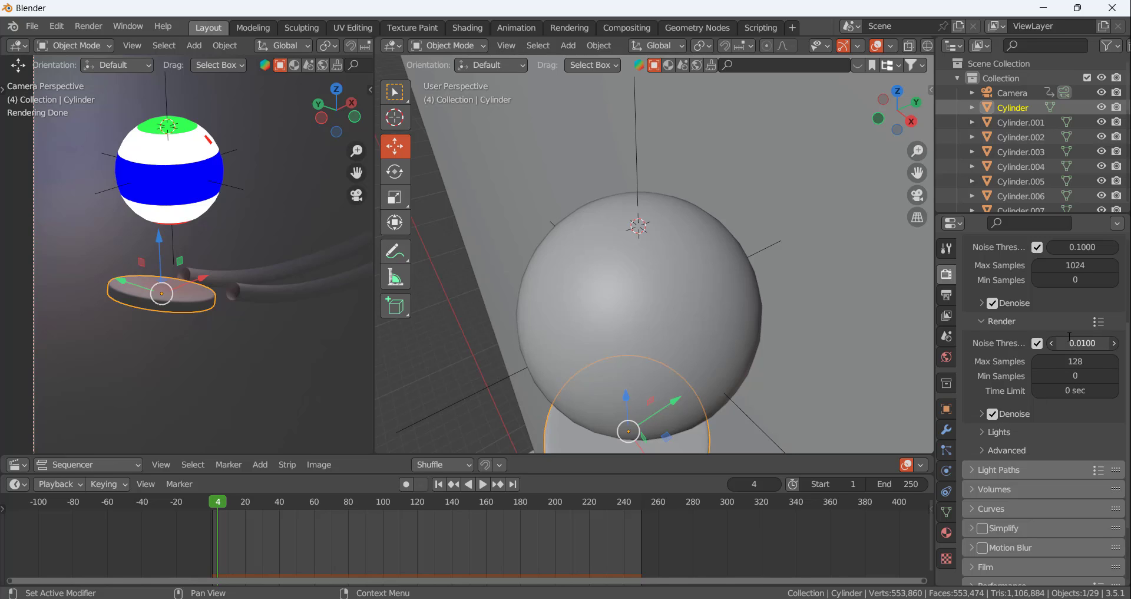
Set the total maximum light bounces to 8 in the light path settings
left_click(988, 469)
scroll(1022, 466, "down", 4)
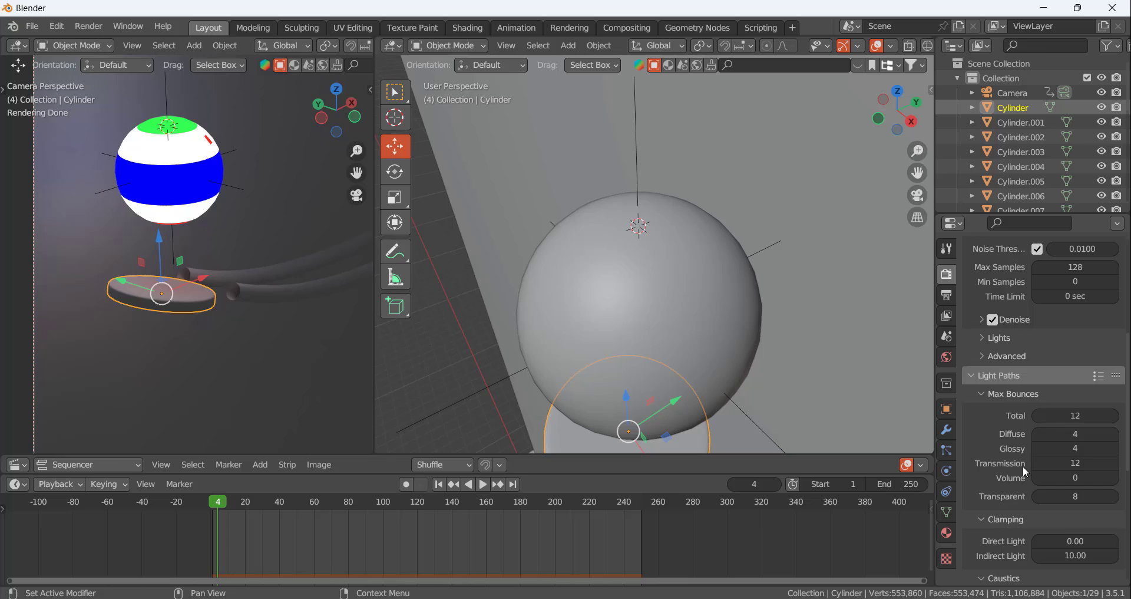
left_click(1076, 414)
key("BackSpace")
key("BackSpace")
type("8")
key("Return")
Apply the Fast Global Illumination preset to the render's light paths
left_click(1098, 376)
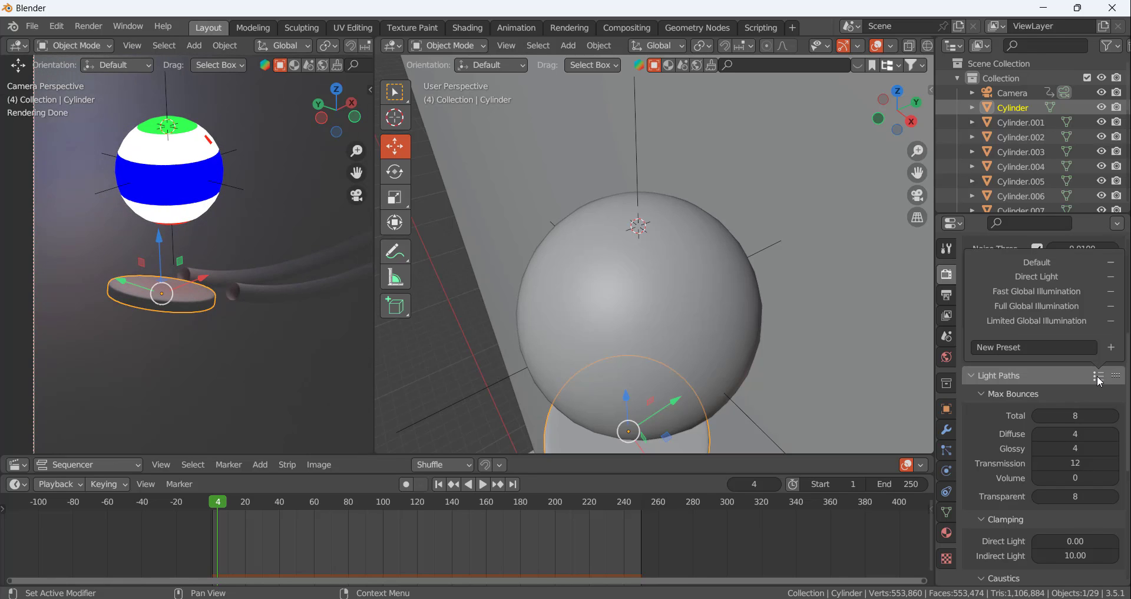
left_click(1063, 291)
left_click(1058, 291)
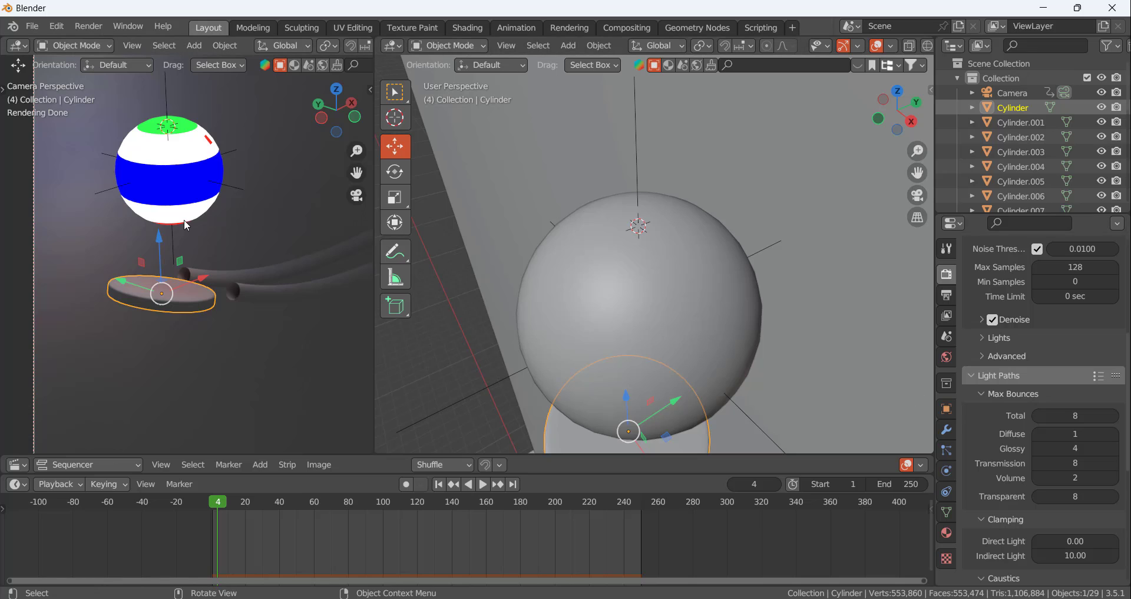
Examine the ball, the disc beneath it and the track pieces in the camera view and the modelling view
middle_click_drag(180, 187, 204, 184, "shift")
scroll(218, 271, "down", 6)
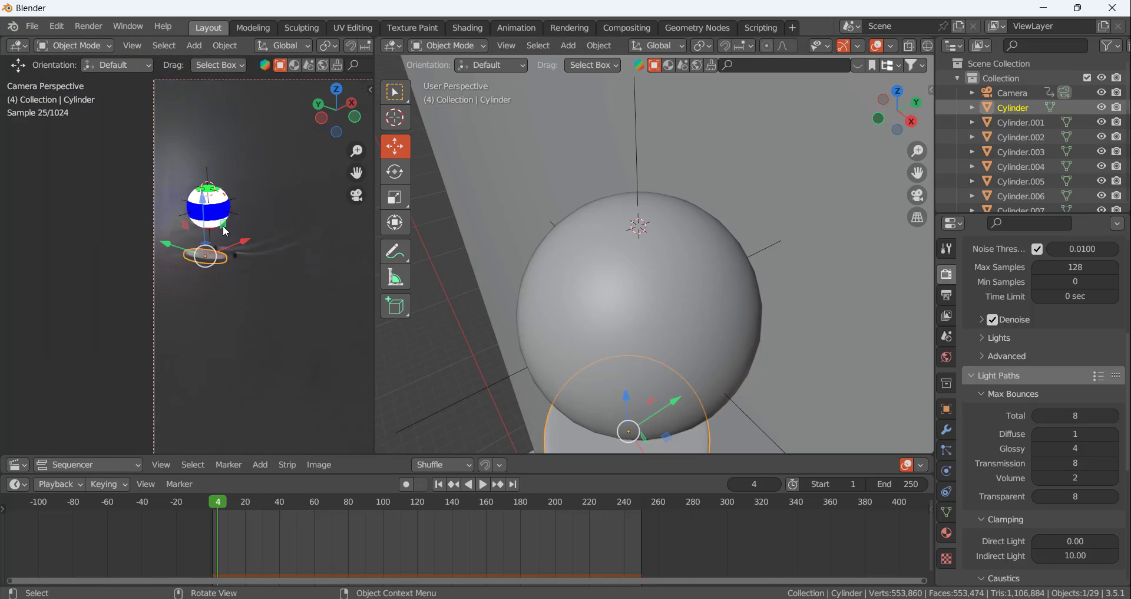
scroll(204, 188, "up", 4)
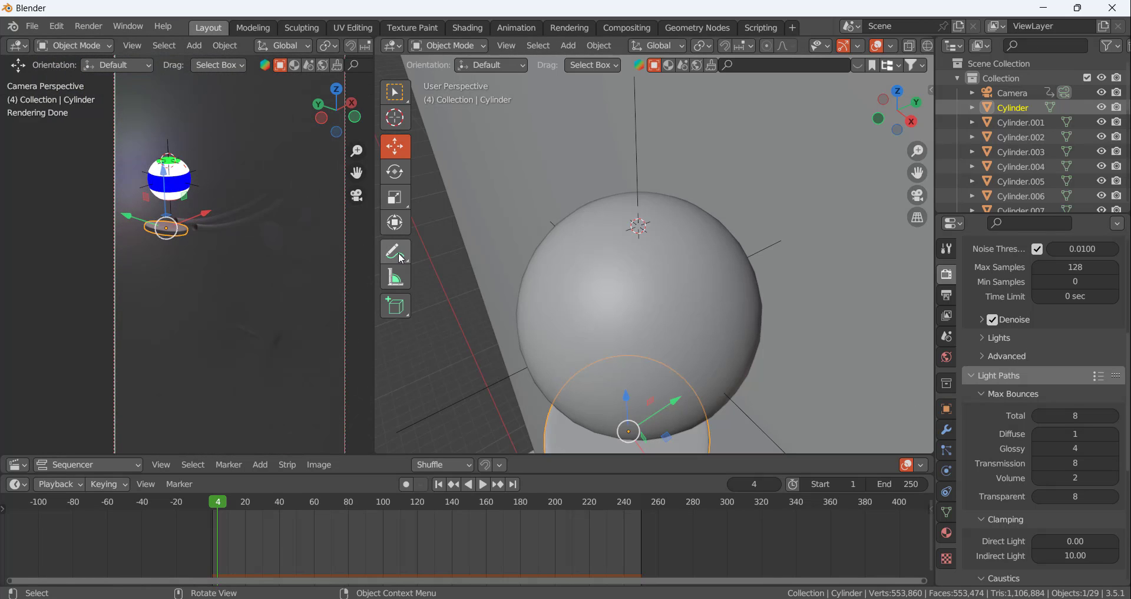
scroll(713, 240, "down", 3)
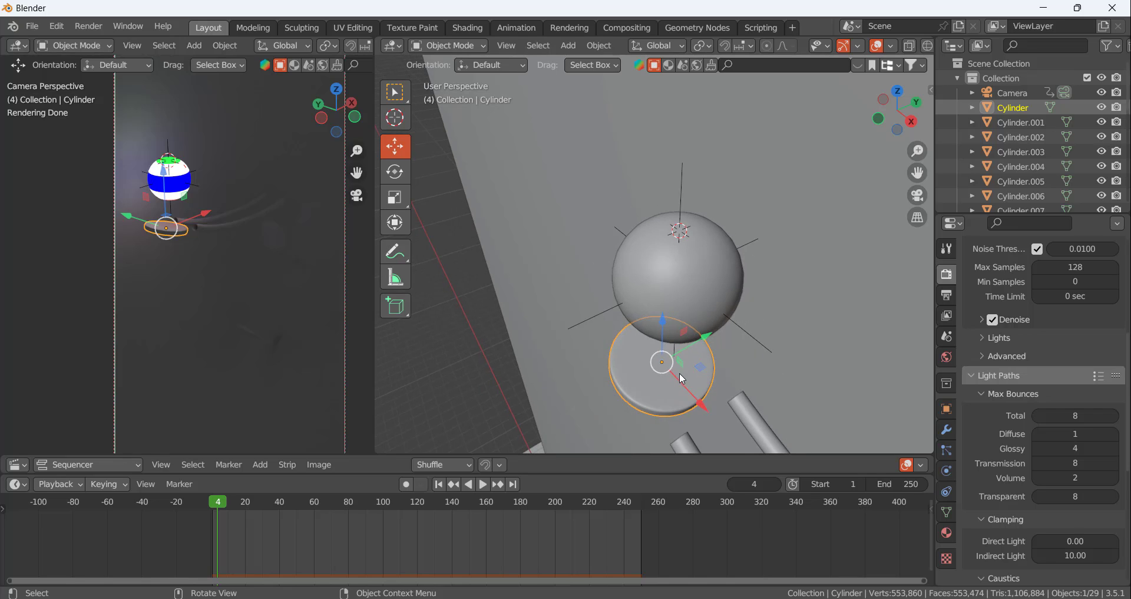
left_click(599, 204)
middle_click_drag(566, 199, 710, 157)
scroll(593, 149, "down", 8)
scroll(601, 179, "down", 3)
scroll(710, 156, "down", 7)
scroll(682, 182, "up", 3)
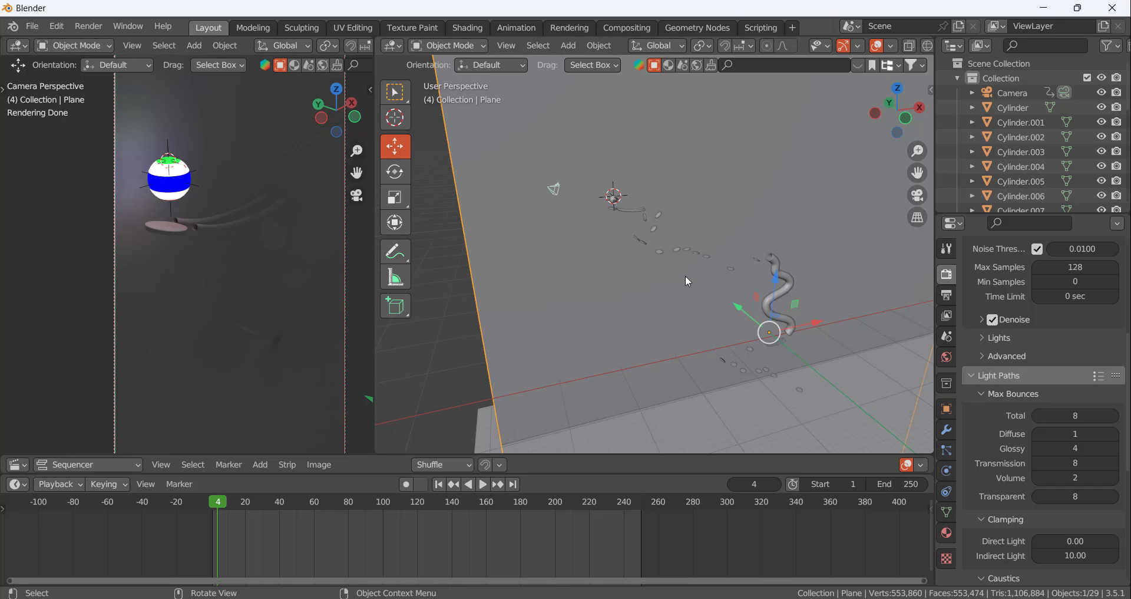
scroll(627, 192, "up", 12)
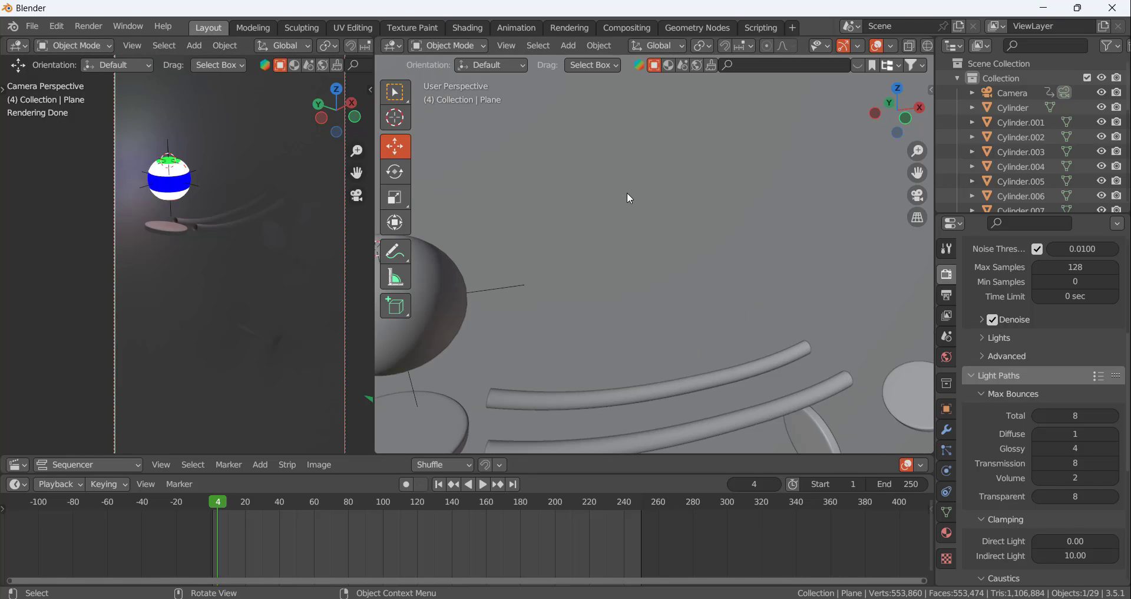
scroll(620, 203, "down", 7)
scroll(562, 226, "up", 3)
scroll(575, 231, "down", 5)
scroll(616, 235, "up", 8)
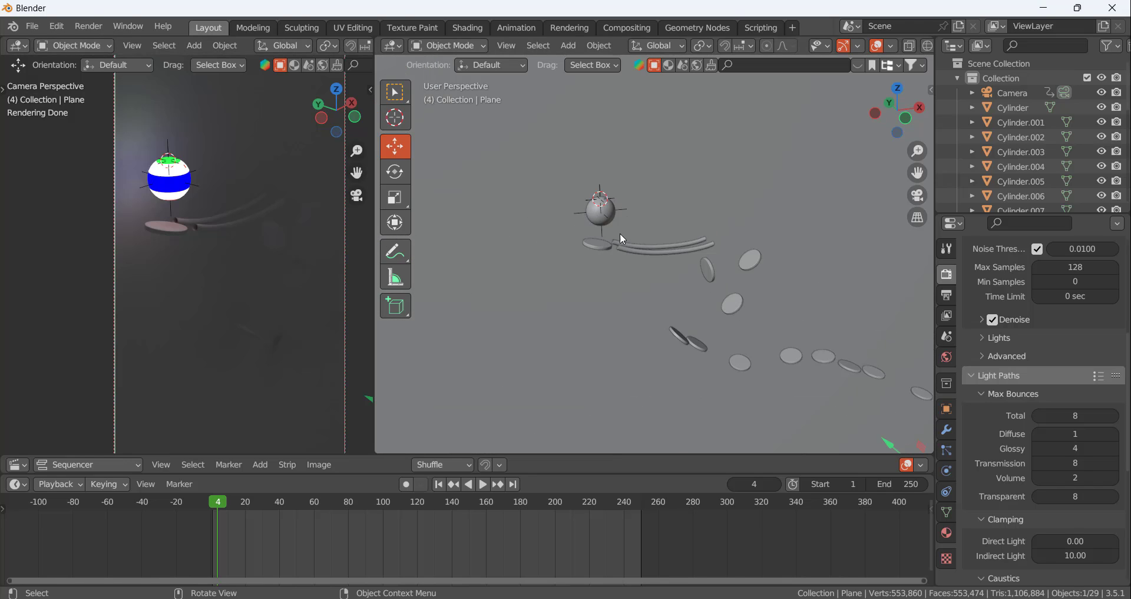
Select the flat disc beneath the ball and give it a new material with an Emission surface
left_click(556, 275)
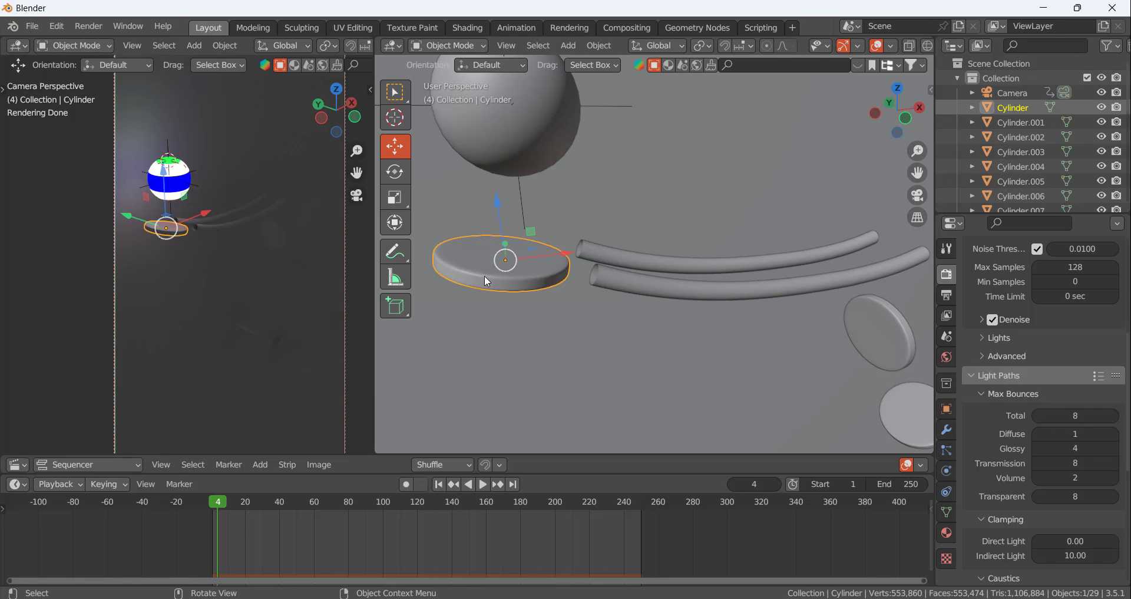
left_click(946, 533)
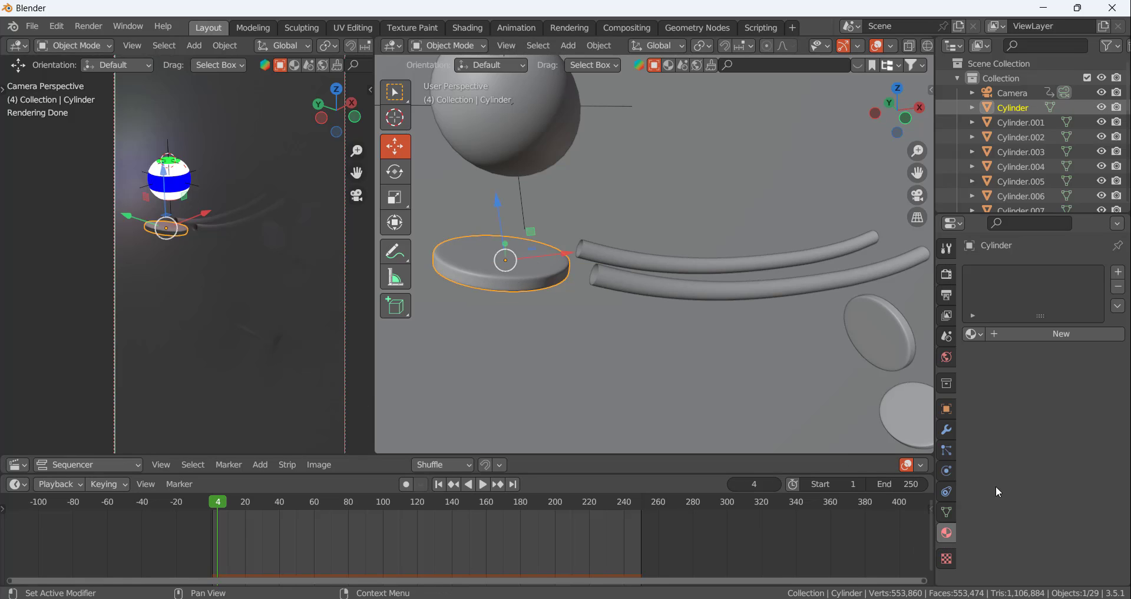
left_click(1010, 336)
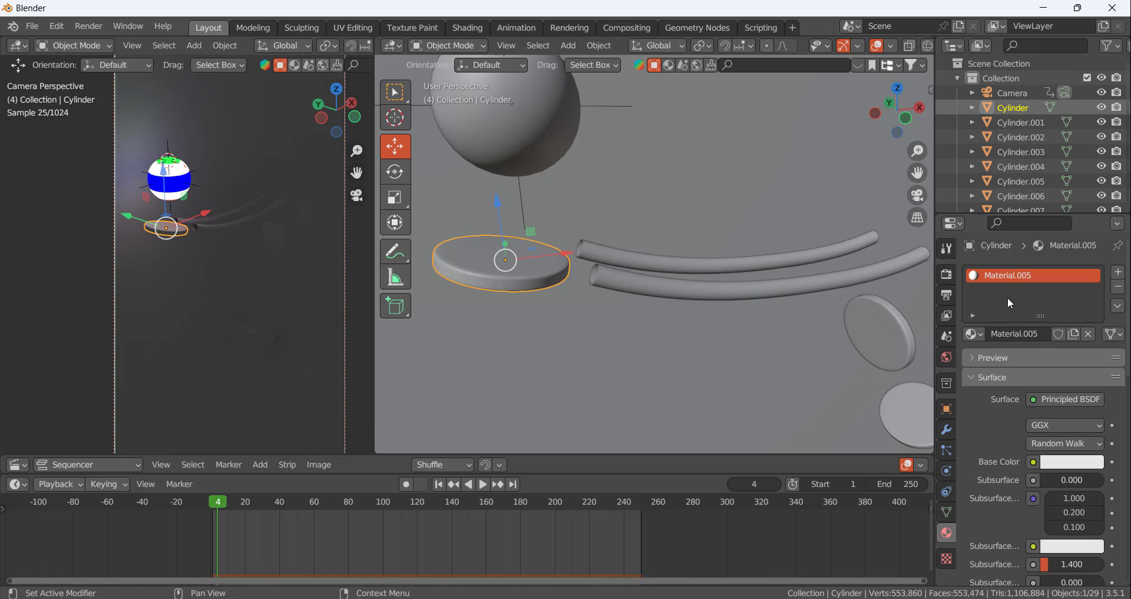
left_click(1059, 399)
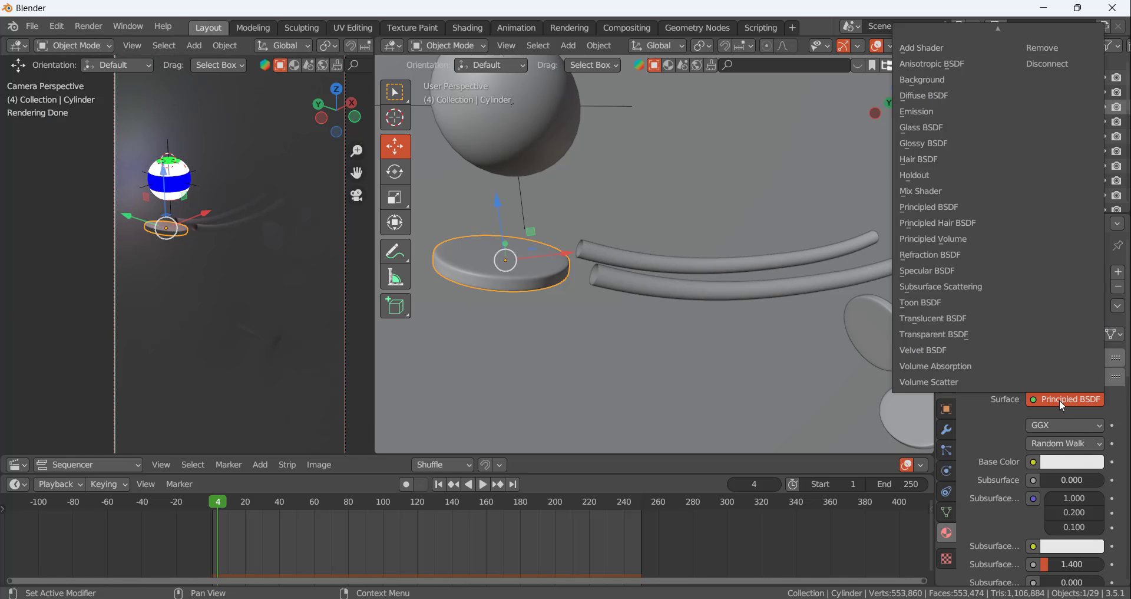
left_click(947, 112)
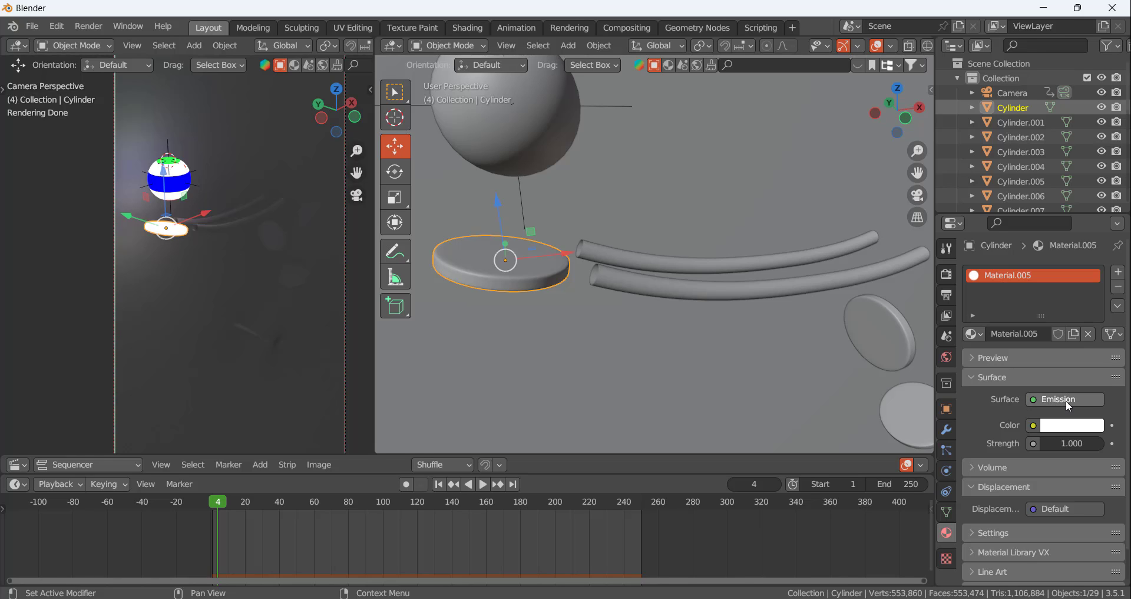
left_click(1072, 444)
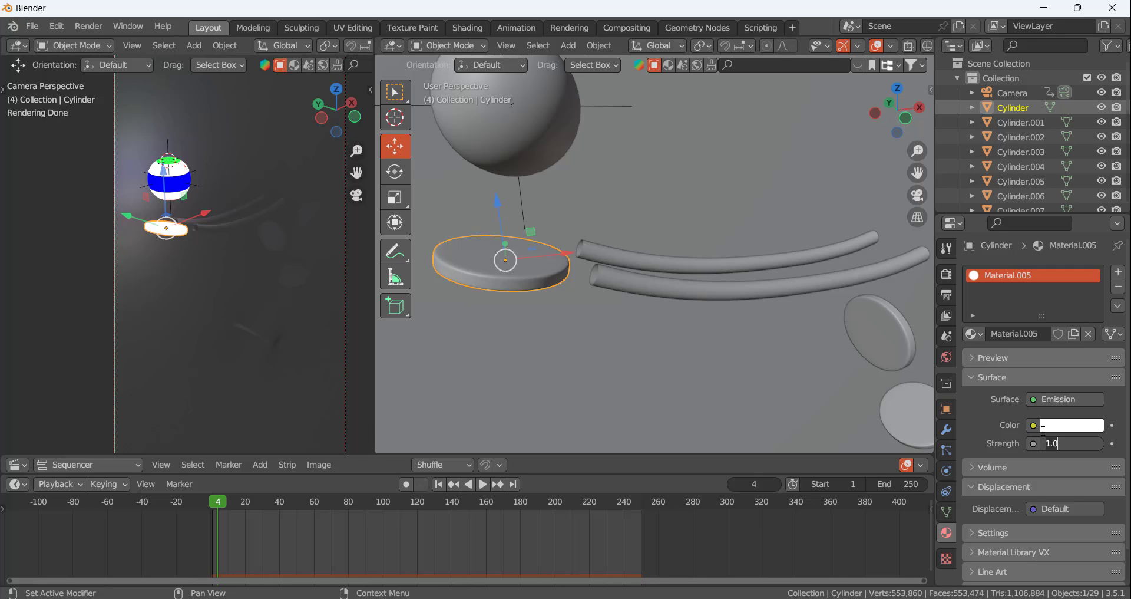
left_click(990, 426)
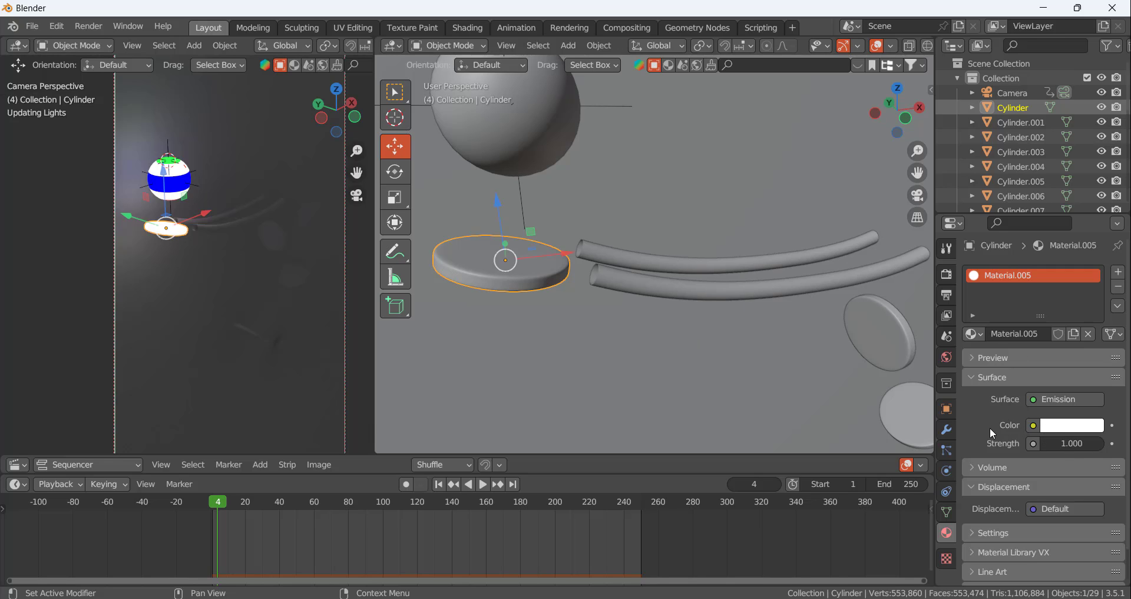
Move the animation to frame 6, where the ball meets the disc
left_click_drag(217, 500, 224, 500)
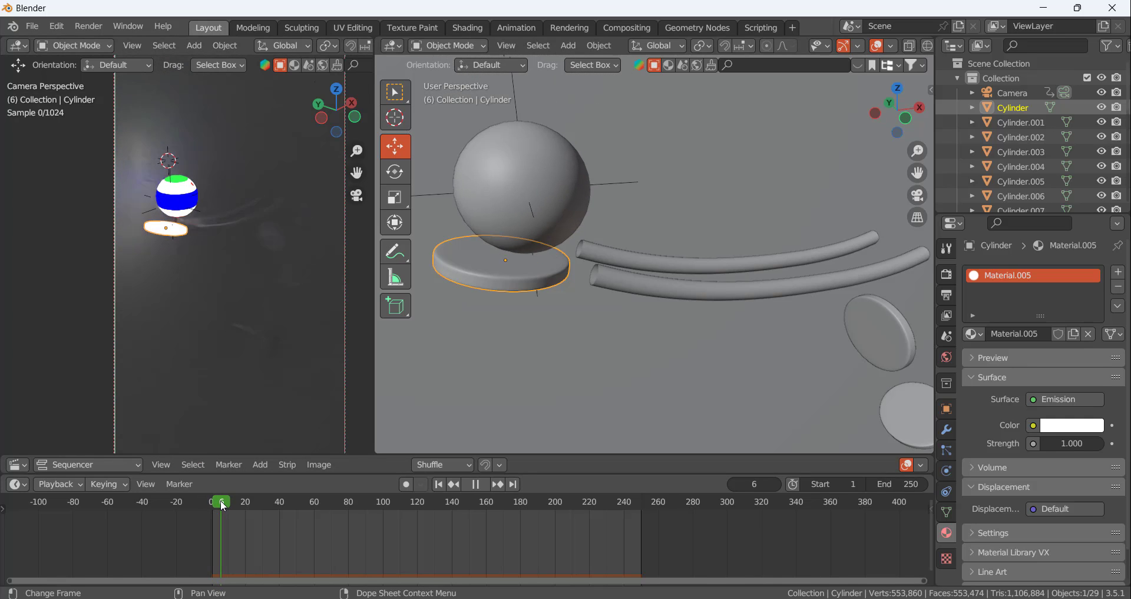
key("space")
scroll(289, 540, "up", 2)
scroll(288, 540, "up", 2)
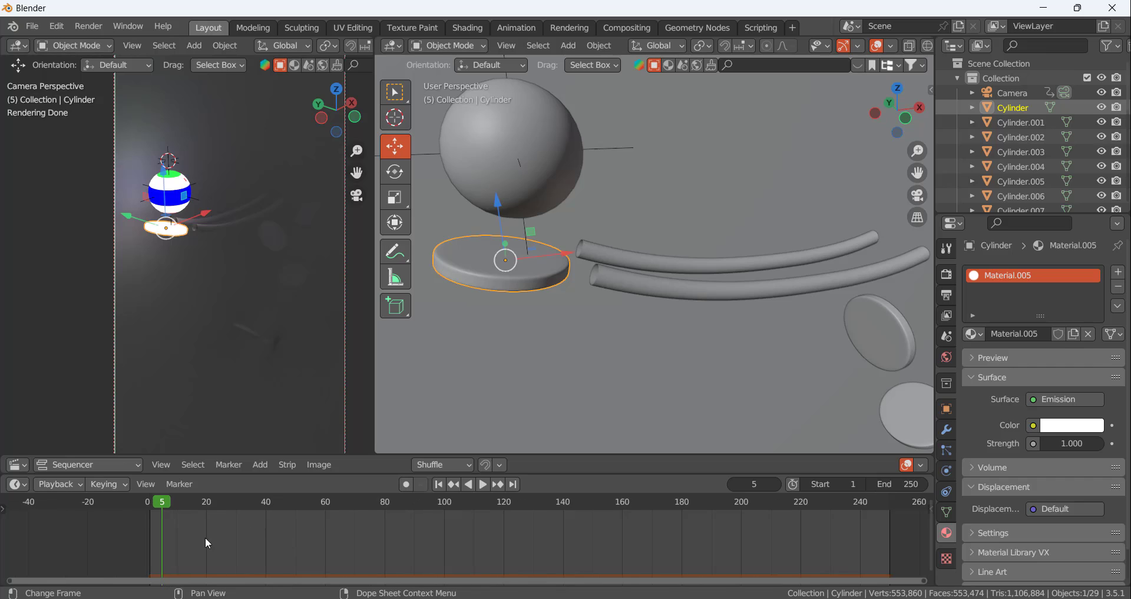
scroll(202, 536, "up", 5)
middle_click_drag(171, 534, 321, 541)
scroll(320, 541, "up", 7)
scroll(323, 544, "up", 3)
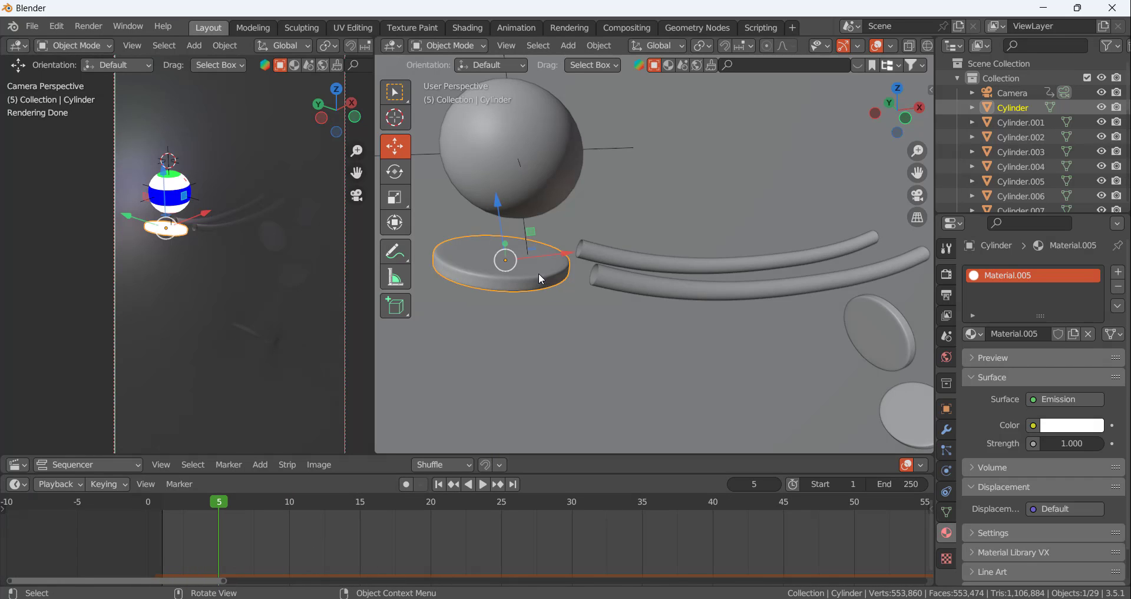
left_click(733, 485)
left_click(776, 486)
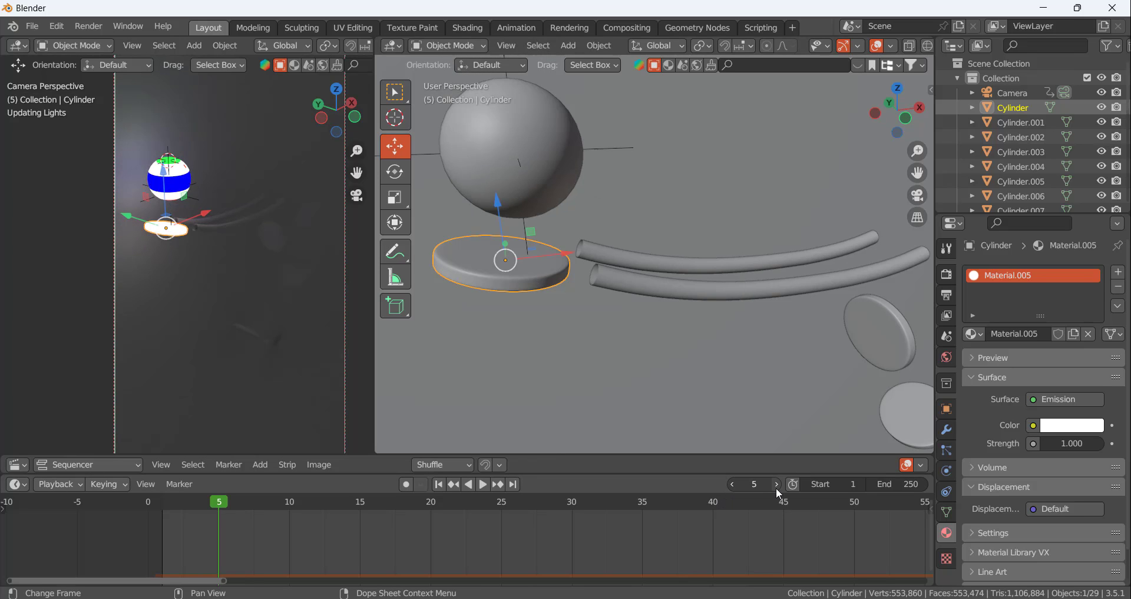
left_click(776, 486)
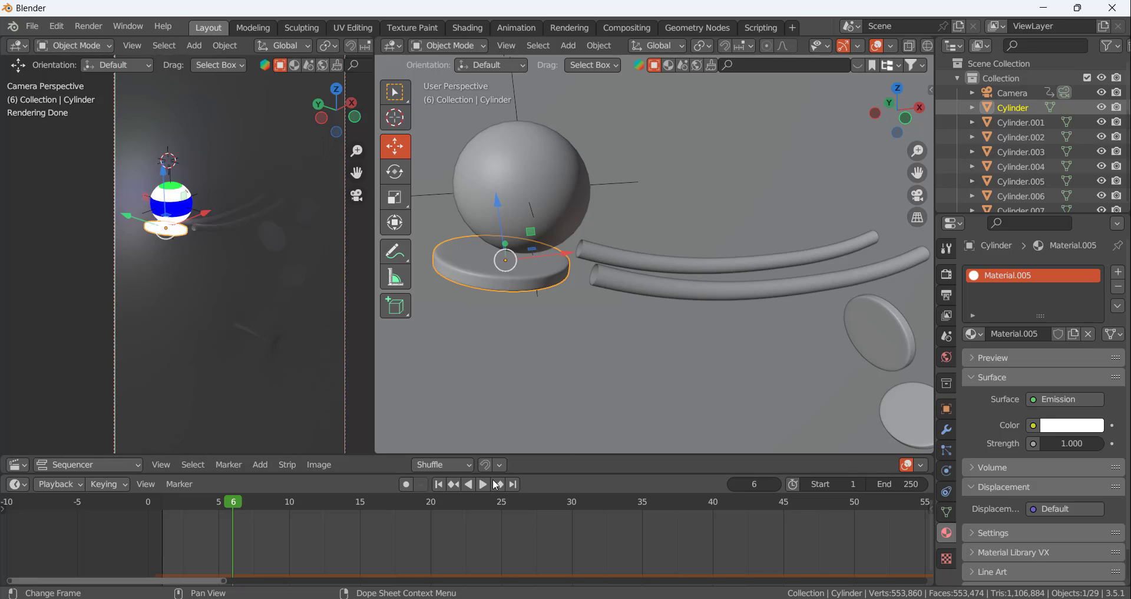
Keyframe the disc's emission strength at 2.5 on frame 6 and set its emission colour to bright yellow
left_click(1064, 442)
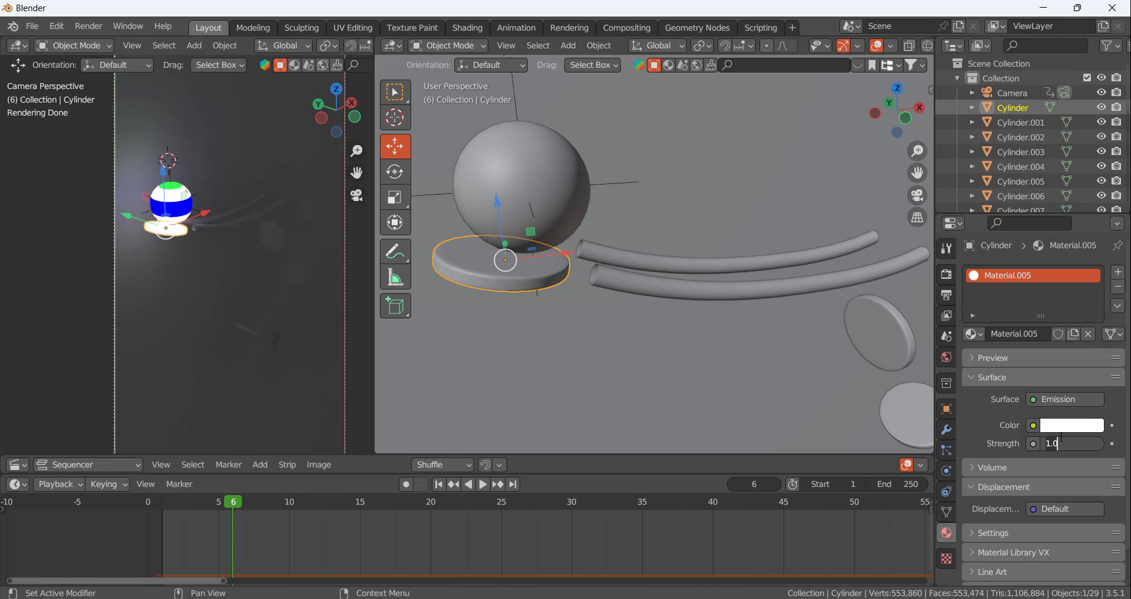
key("Return")
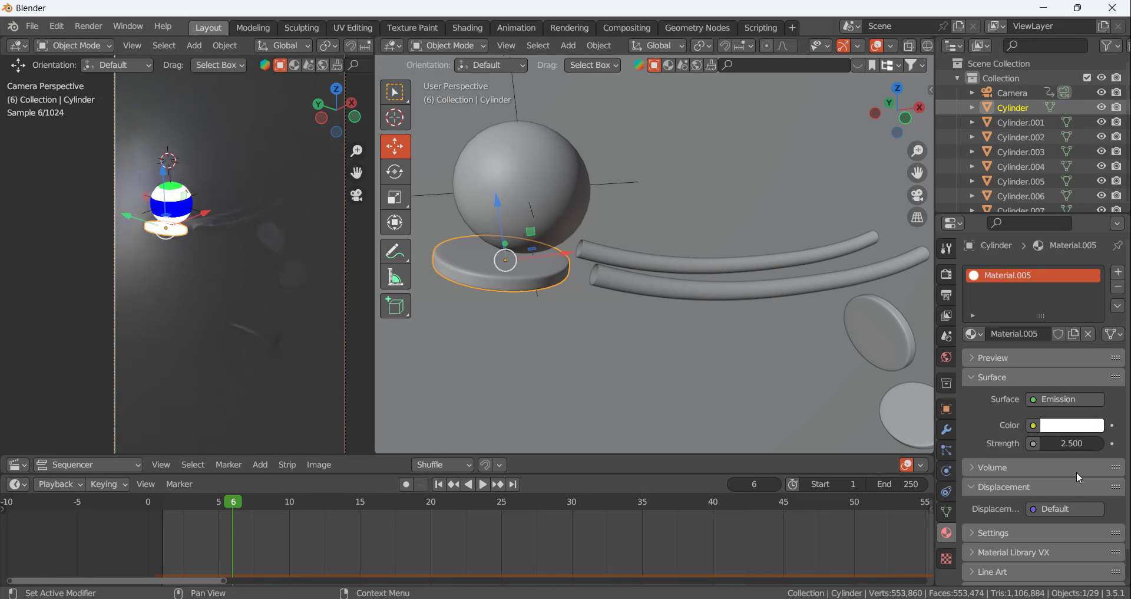
left_click(1113, 443)
left_click(1072, 424)
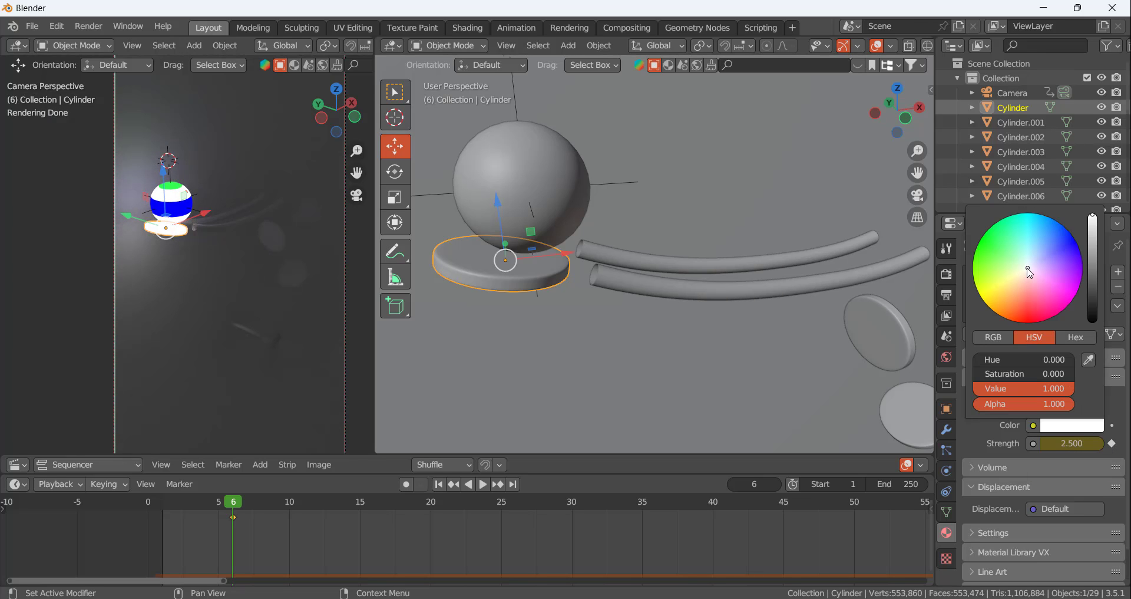
left_click_drag(1030, 272, 981, 295)
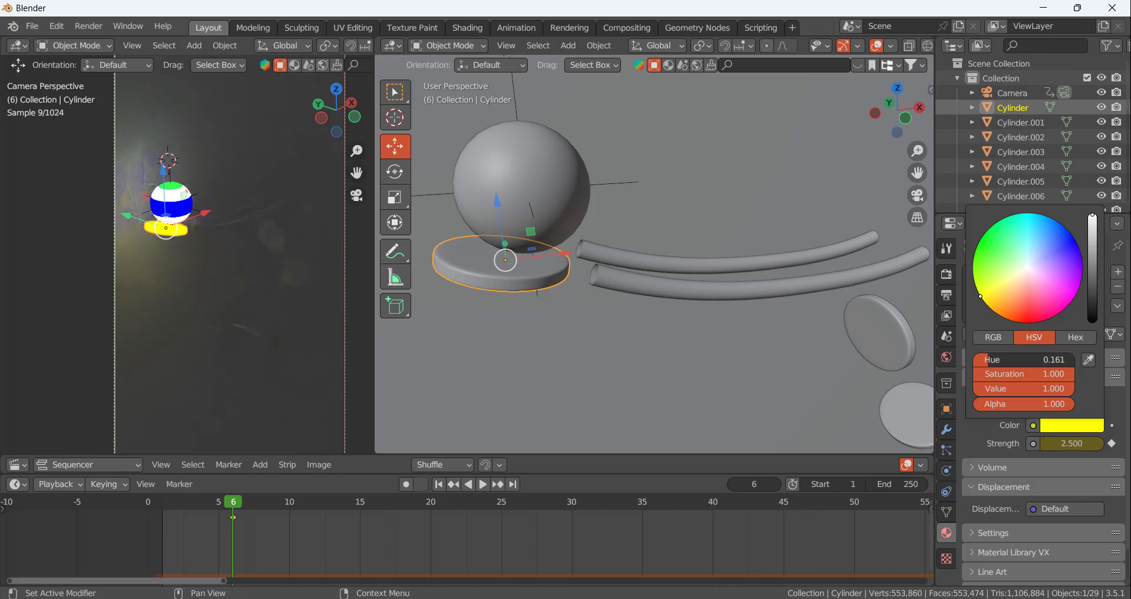
Try to raise the disc's emission strength to 3 on frame 6
double_click(1075, 444)
type("3")
key("Return")
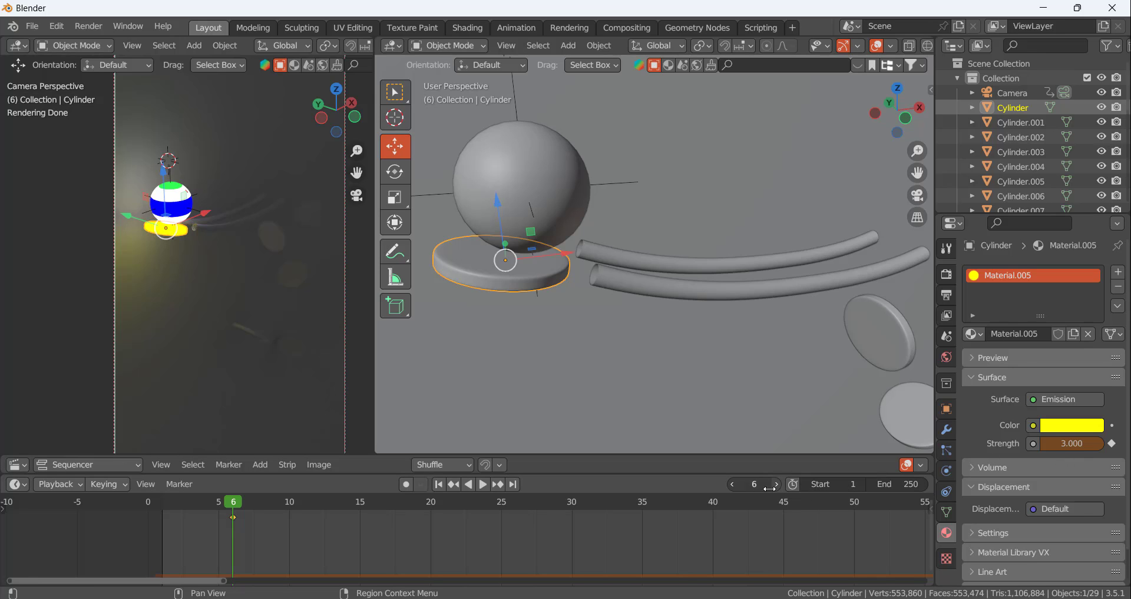
Go back to frame 5 and keyframe the disc's emission strength at 0 there
left_click(734, 487)
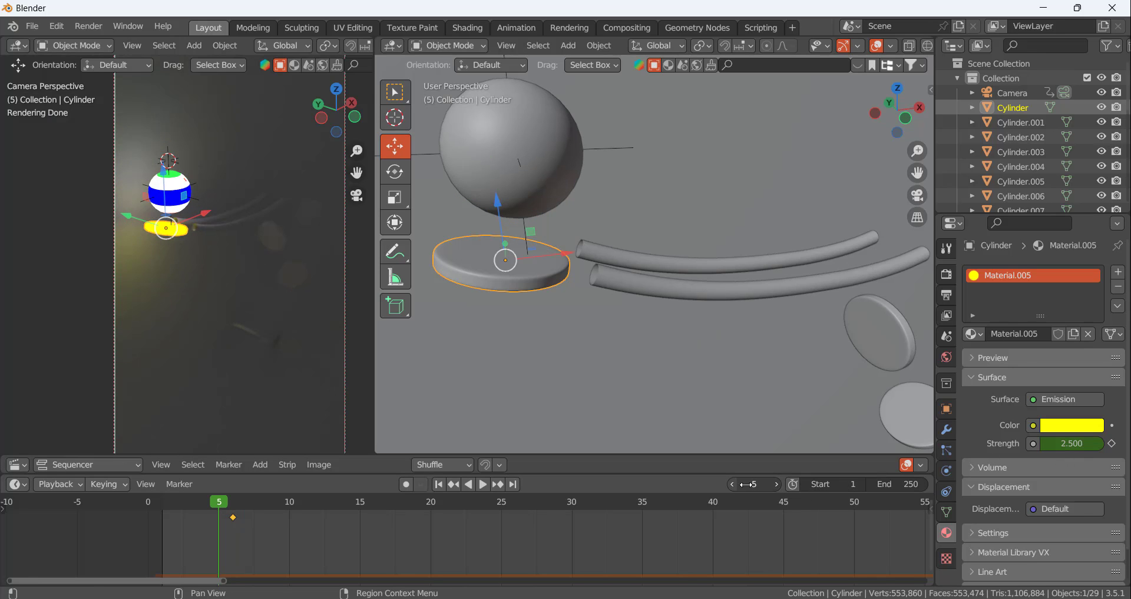
left_click(1075, 443)
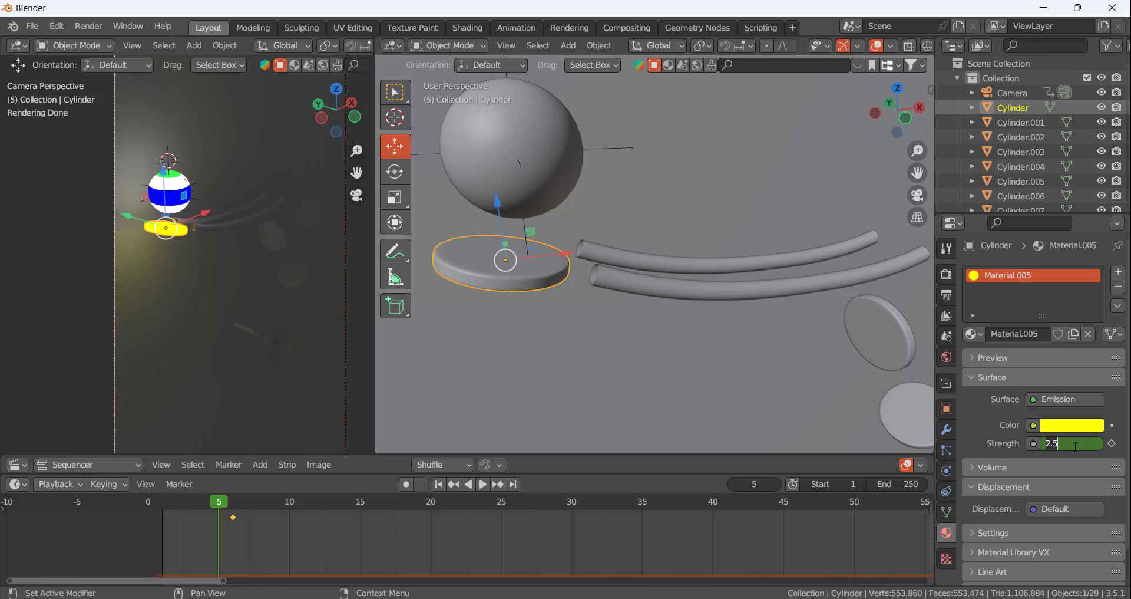
type("0")
key("Return")
left_click(1112, 444)
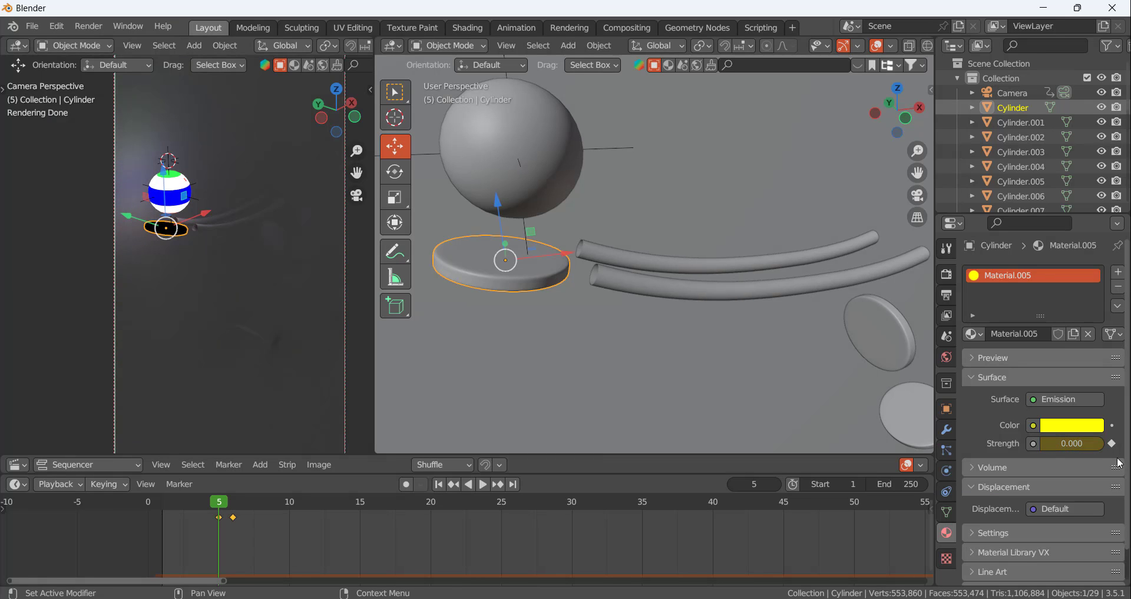
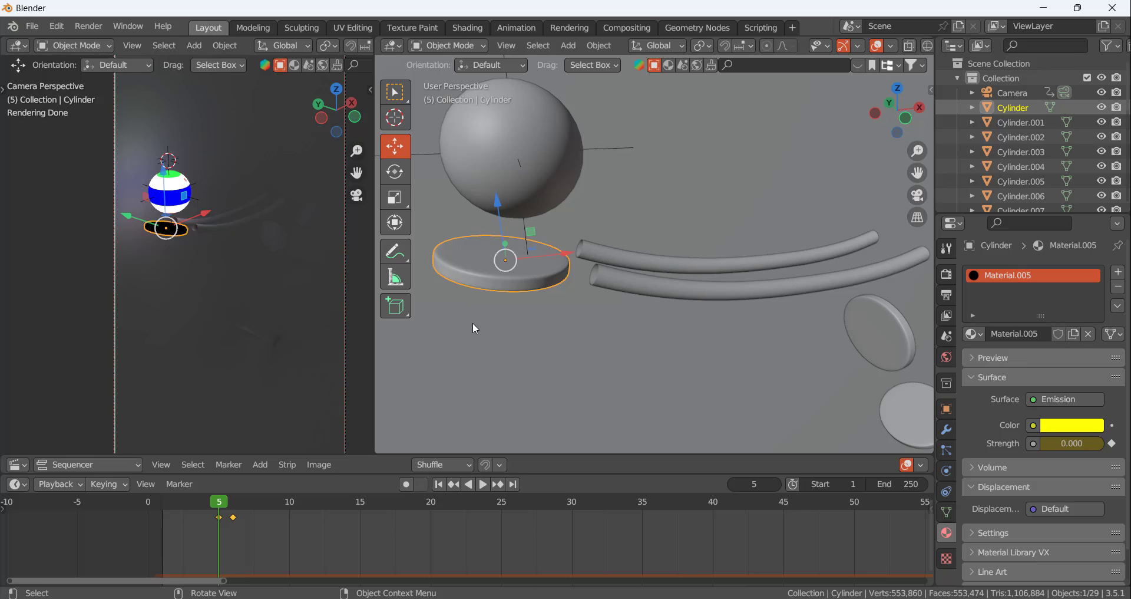
Deselect the lit disc and advance the animation frame by frame to frame 11, where the ball rolls onto the curved rails
left_click(143, 217)
left_click(175, 234)
left_click(175, 237)
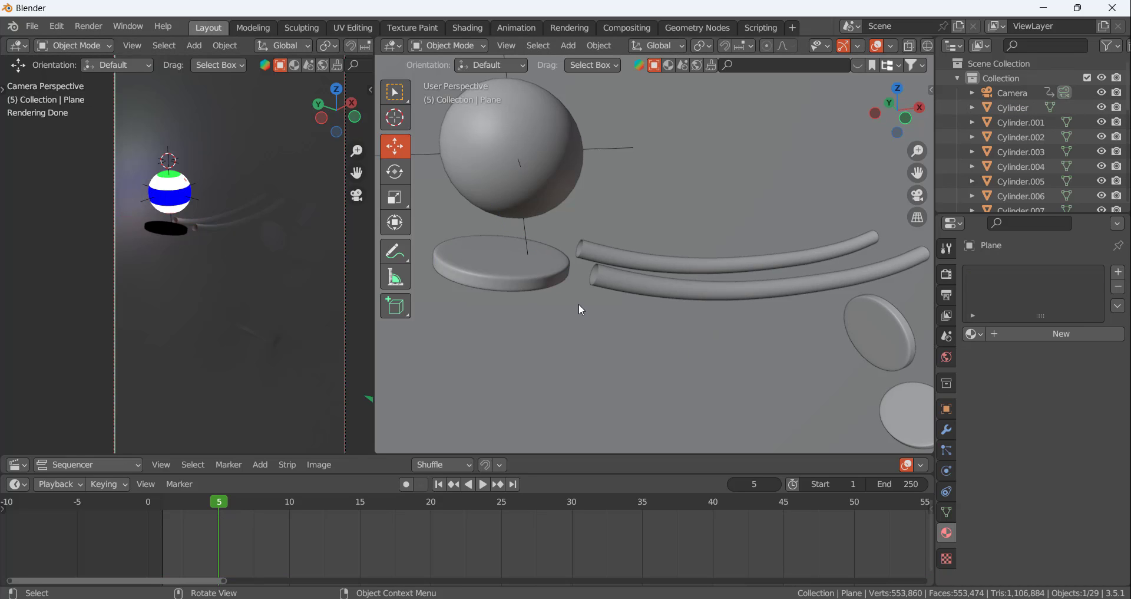
left_click(777, 484)
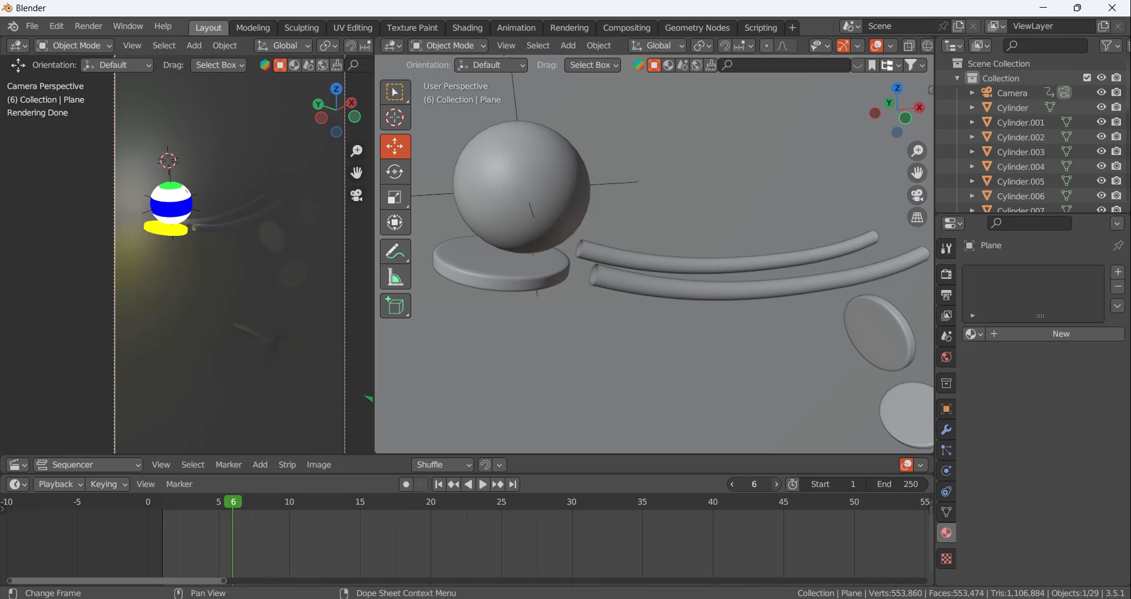
left_click(778, 484)
left_click(777, 484)
left_click(777, 483)
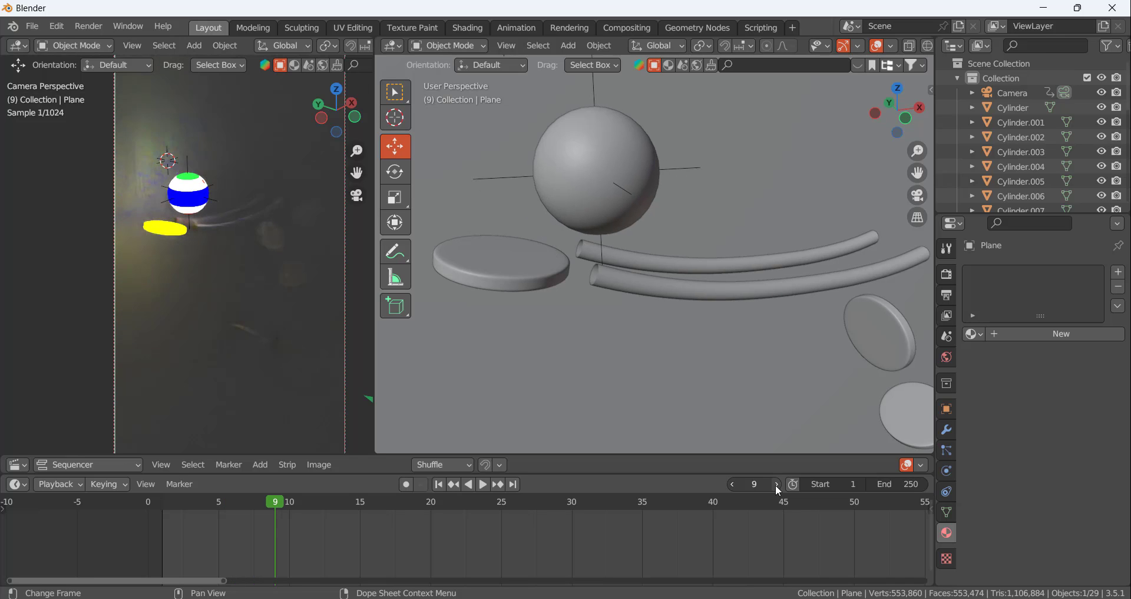
left_click(777, 483)
left_click(777, 483)
Give the pair of curved rails a new Principled BSDF material with Metallic set to 1
left_click(701, 298)
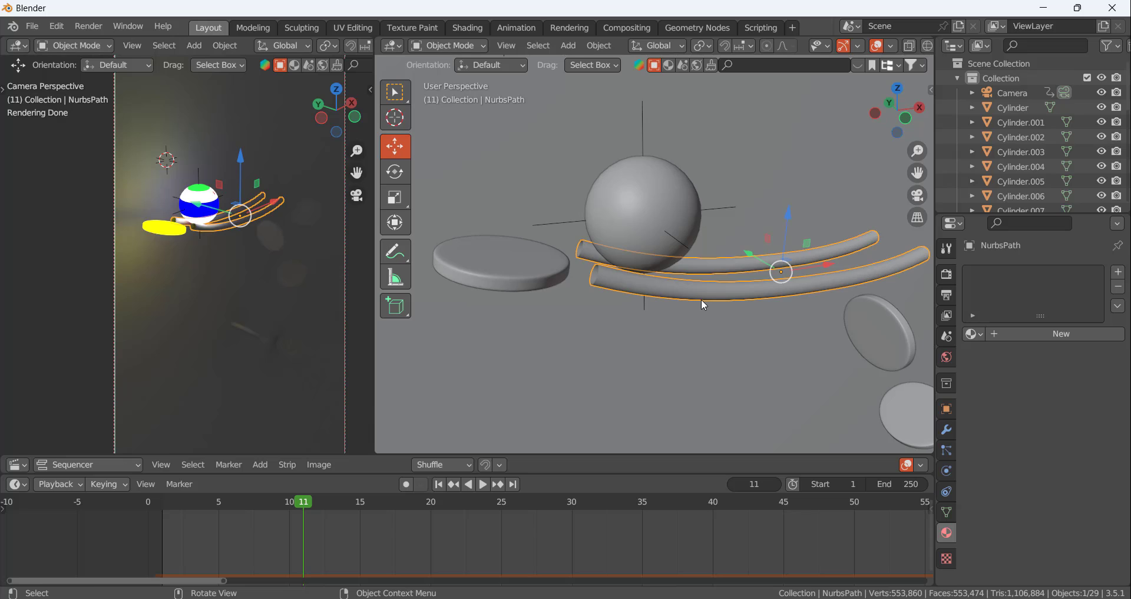
left_click(1037, 334)
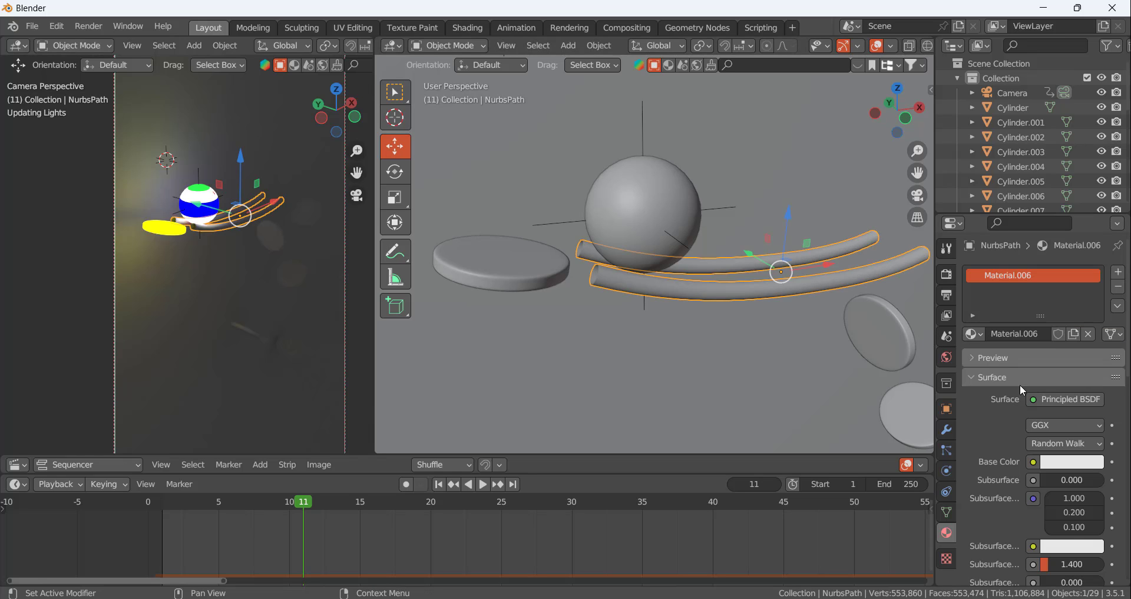
left_click(1076, 398)
scroll(1049, 447, "down", 7)
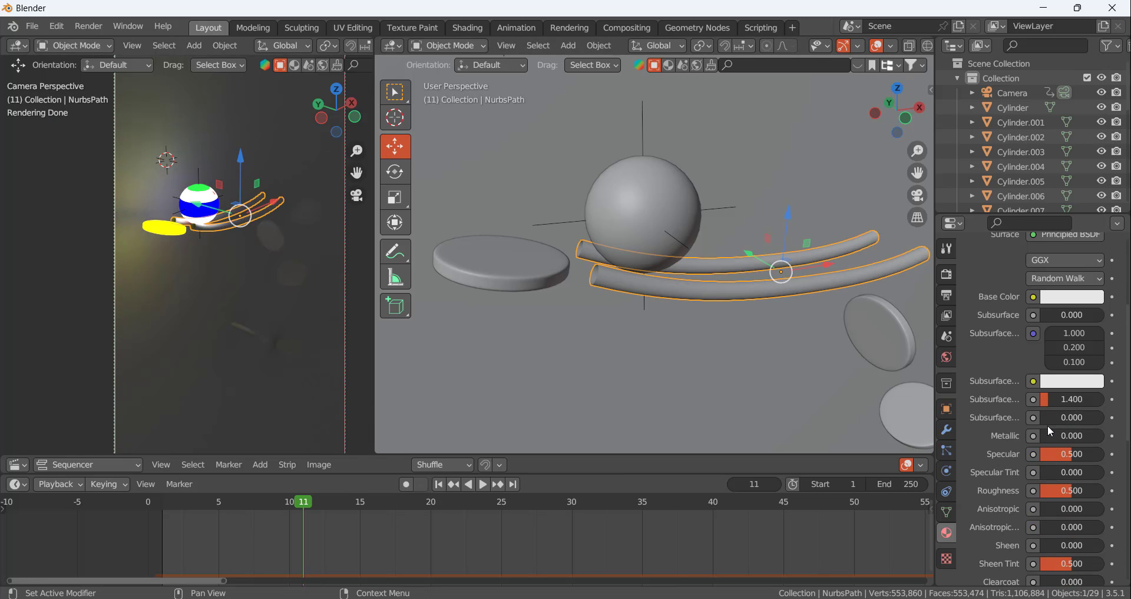
left_click_drag(1044, 439, 1104, 440)
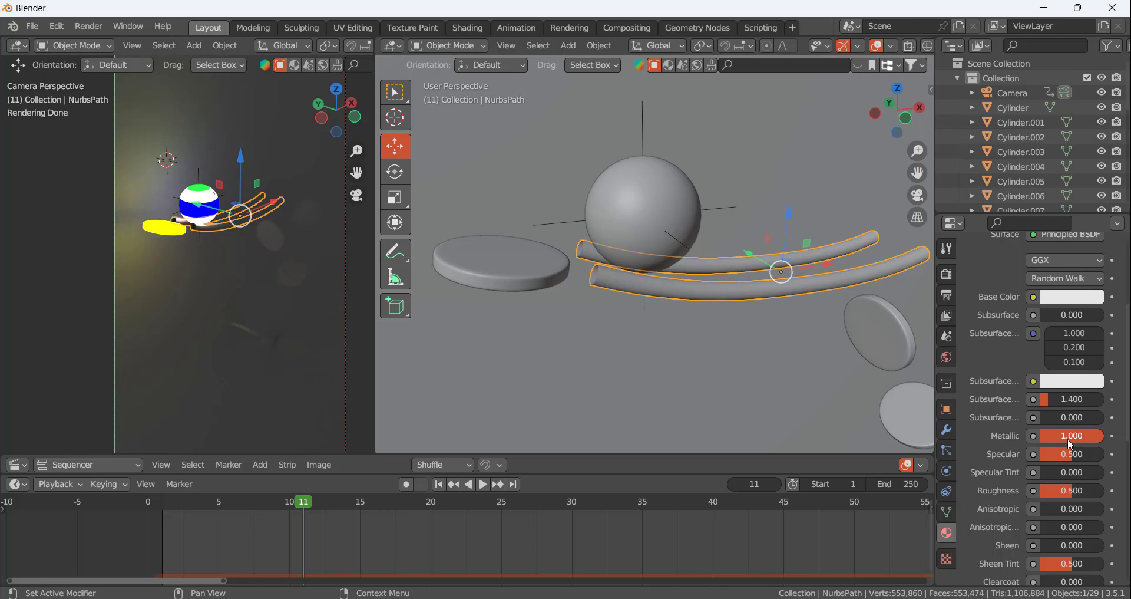
scroll(1053, 486, "down", 4)
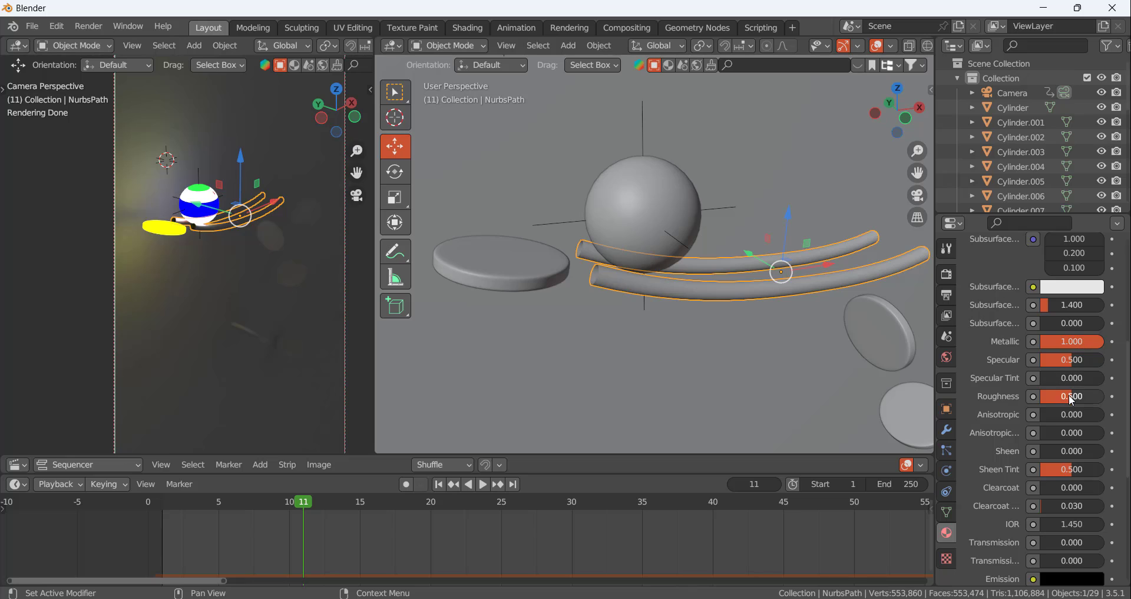
left_click(610, 292)
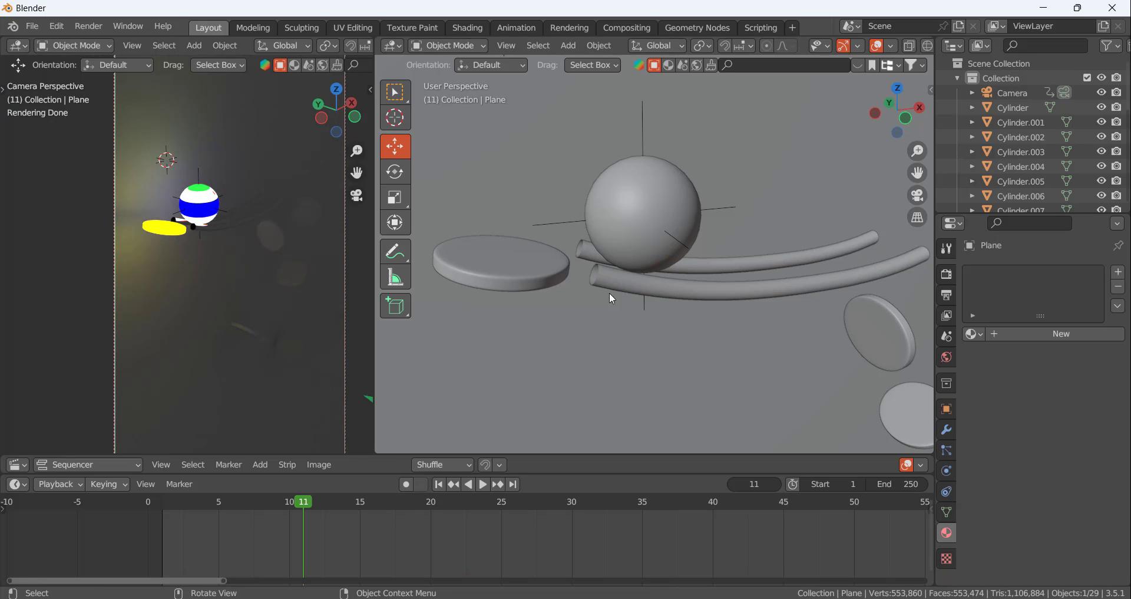
Move the animation to frame 14 and select the ball on the rails
scroll(595, 231, "down", 11)
scroll(664, 270, "up", 5)
scroll(467, 193, "down", 5)
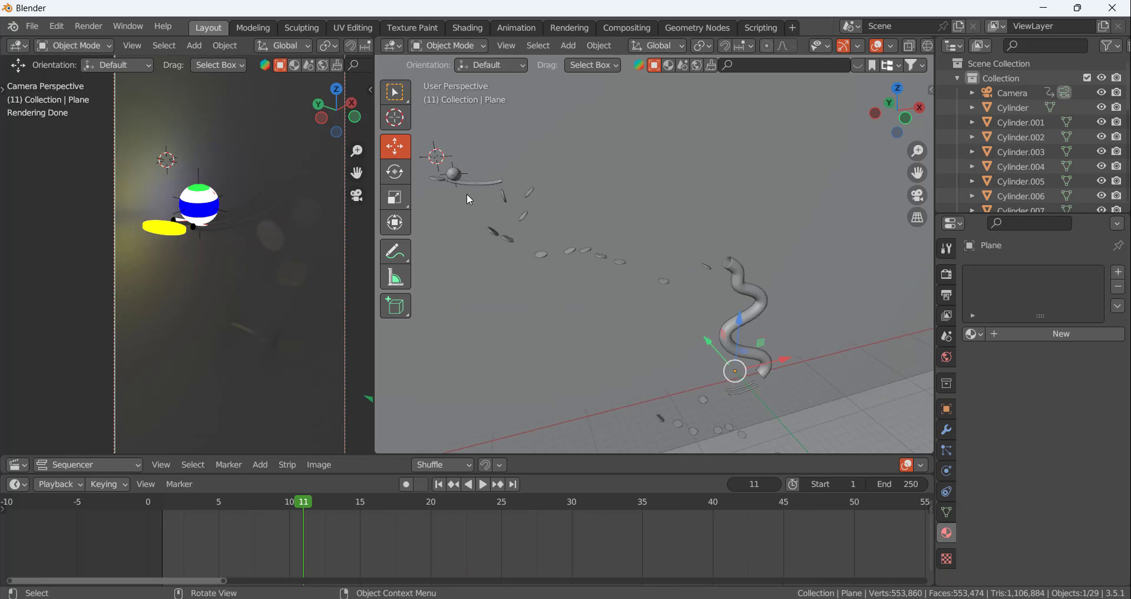
scroll(464, 146, "up", 3)
scroll(464, 146, "up", 2)
scroll(614, 228, "down", 6)
scroll(472, 194, "up", 5)
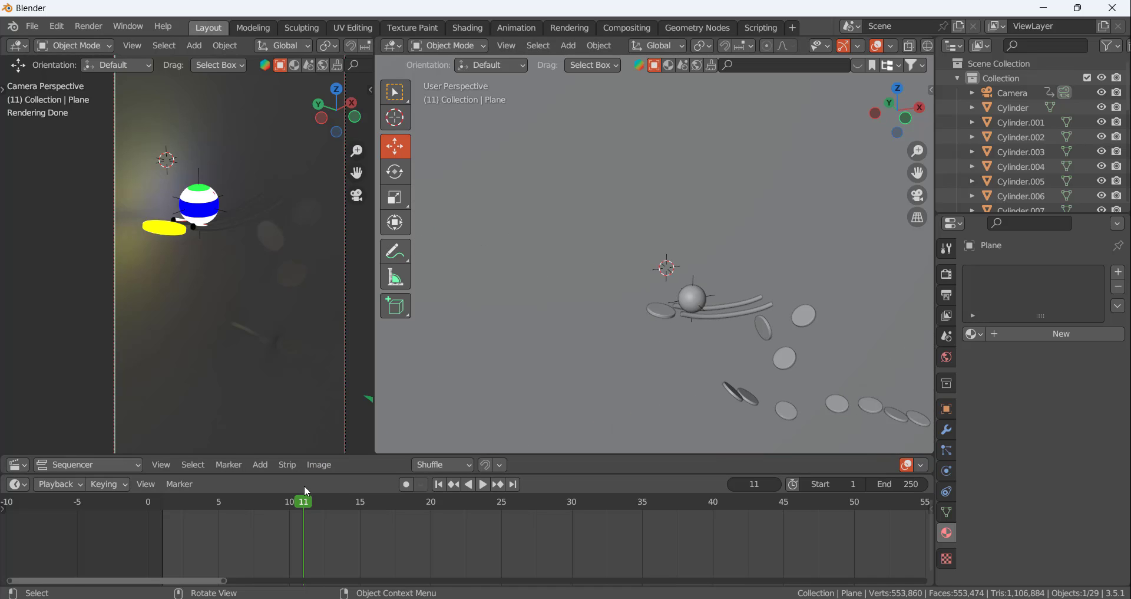
left_click_drag(301, 499, 345, 501)
left_click(221, 198)
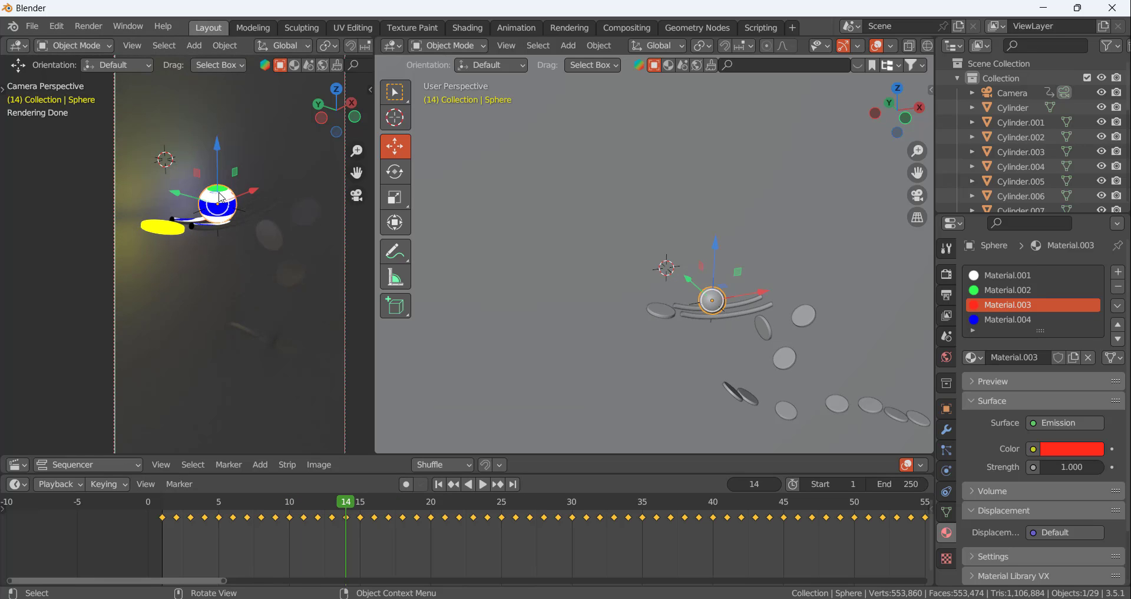
Add an area light, position it directly above the ball and scale it up
key("shift+a")
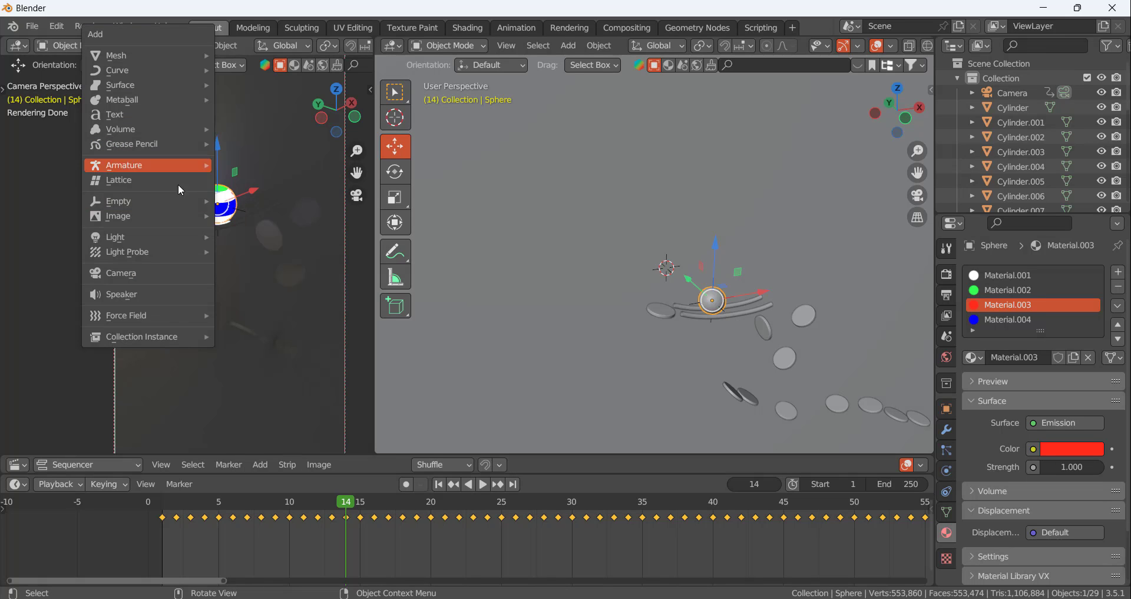
mouse_move(178, 225)
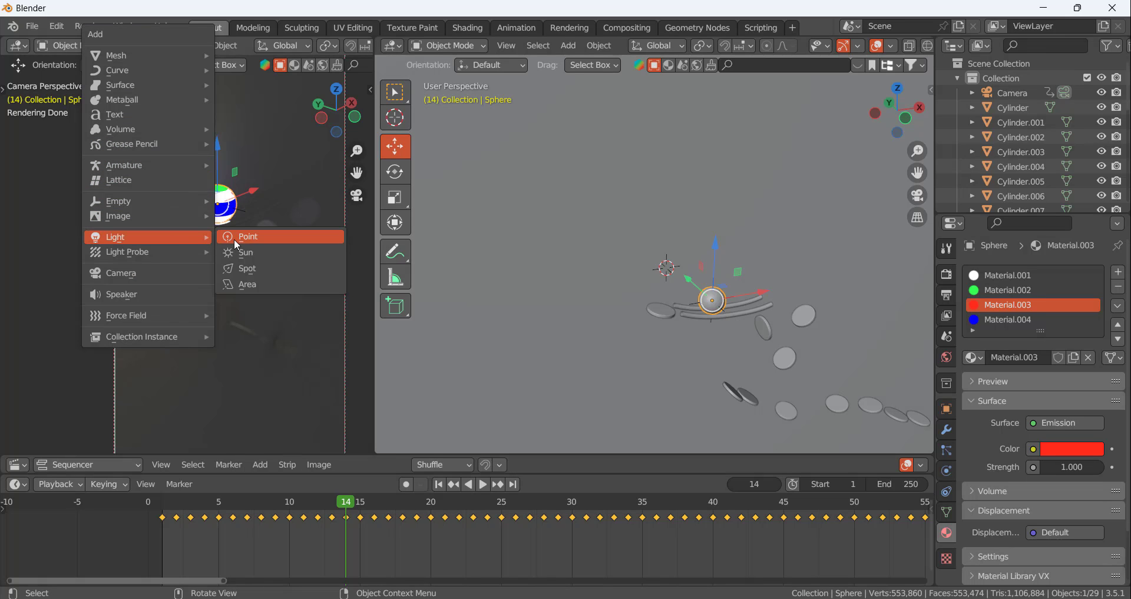
left_click(241, 285)
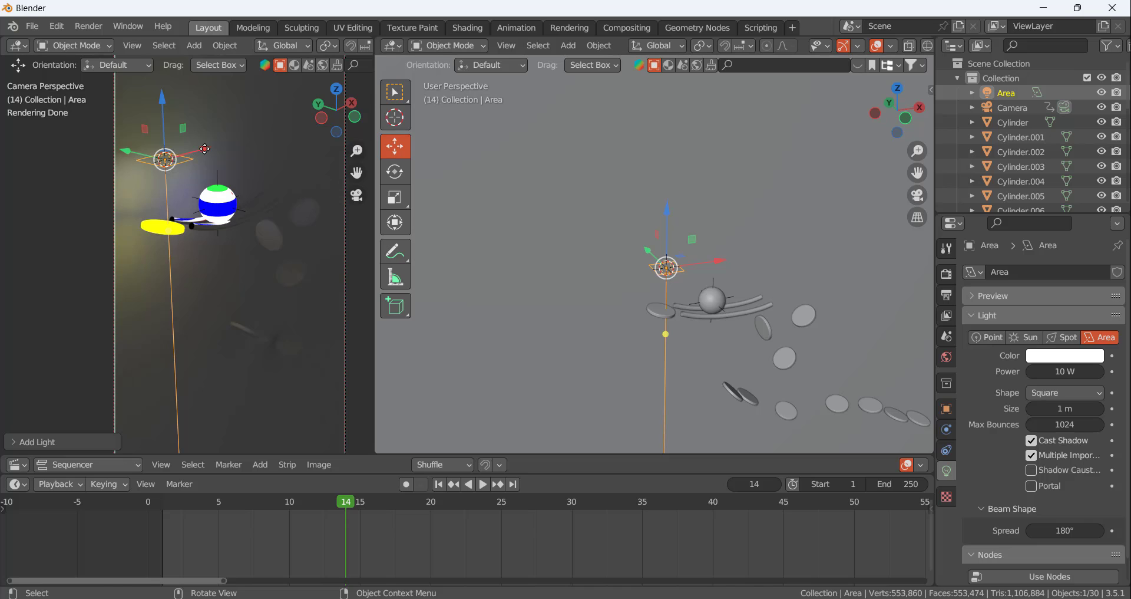
key("g")
left_click(274, 141)
key("s")
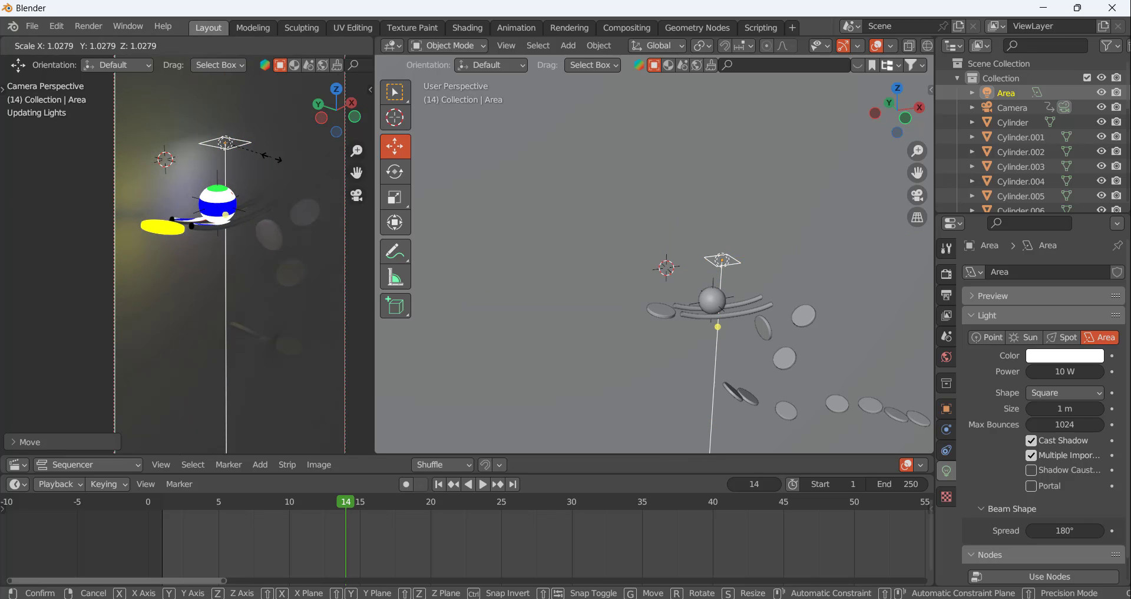
left_click(300, 173)
mouse_move(218, 96)
left_mouse_down()
mouse_move(217, 111)
mouse_move(217, 92)
left_mouse_up()
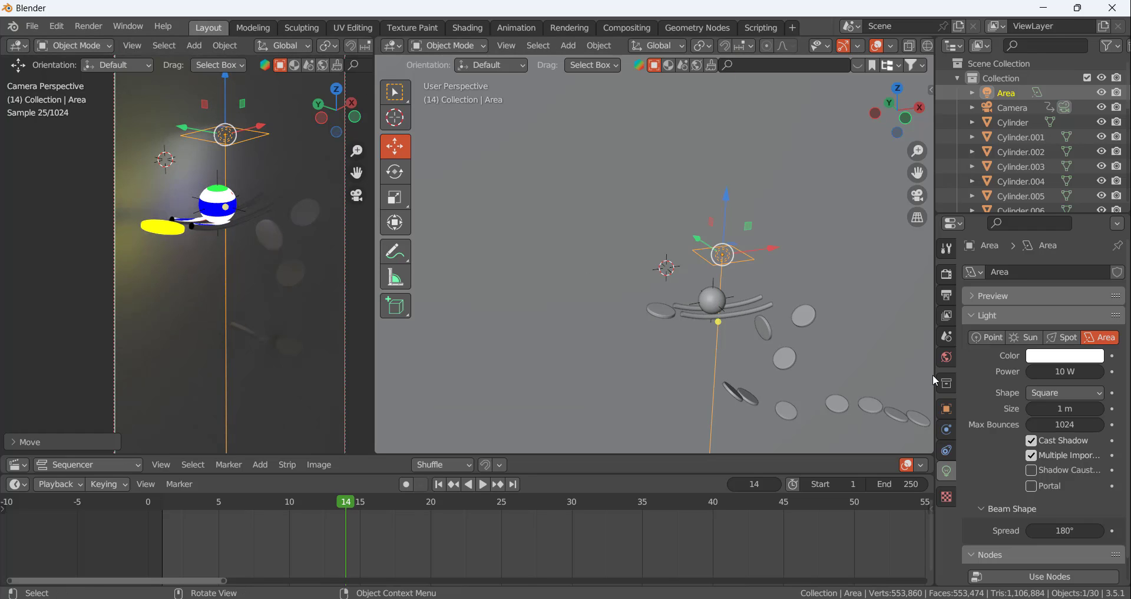
Try a power of 250 W on the area light
left_click(1065, 370)
left_click(1064, 371)
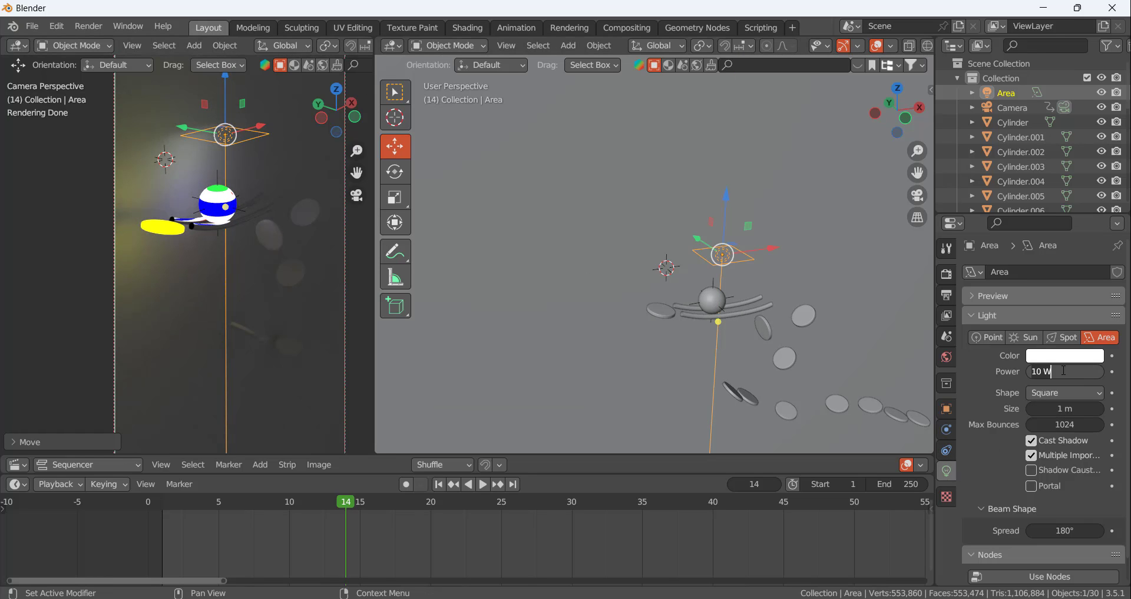
key("ctrl+a")
type("250")
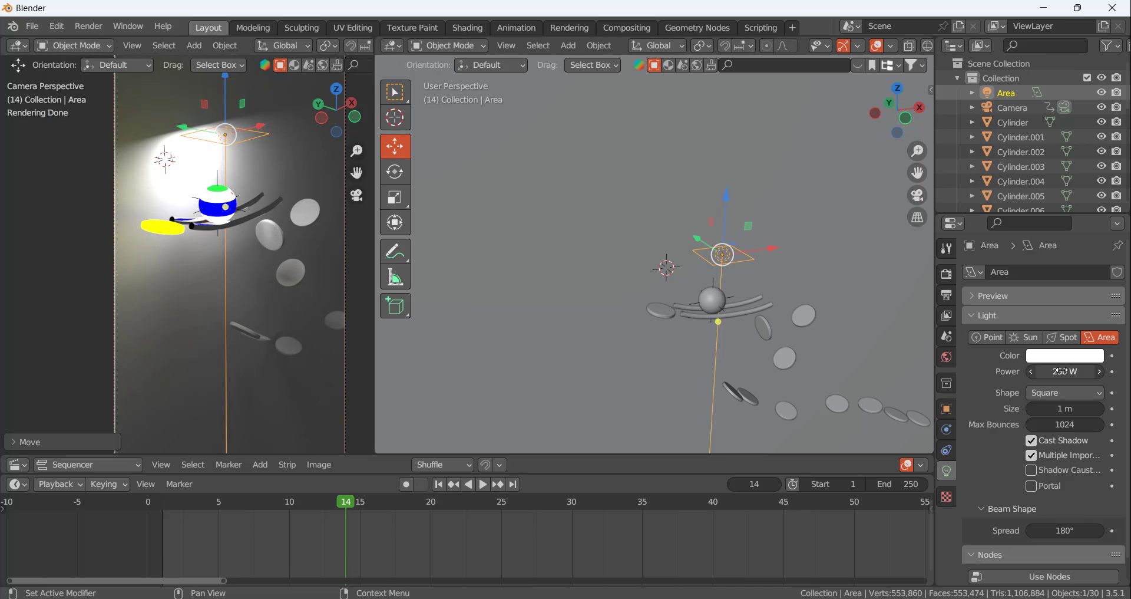
Set the area light's power to 100 W
left_click(1059, 371)
left_click(1057, 371)
type("100")
key("Return")
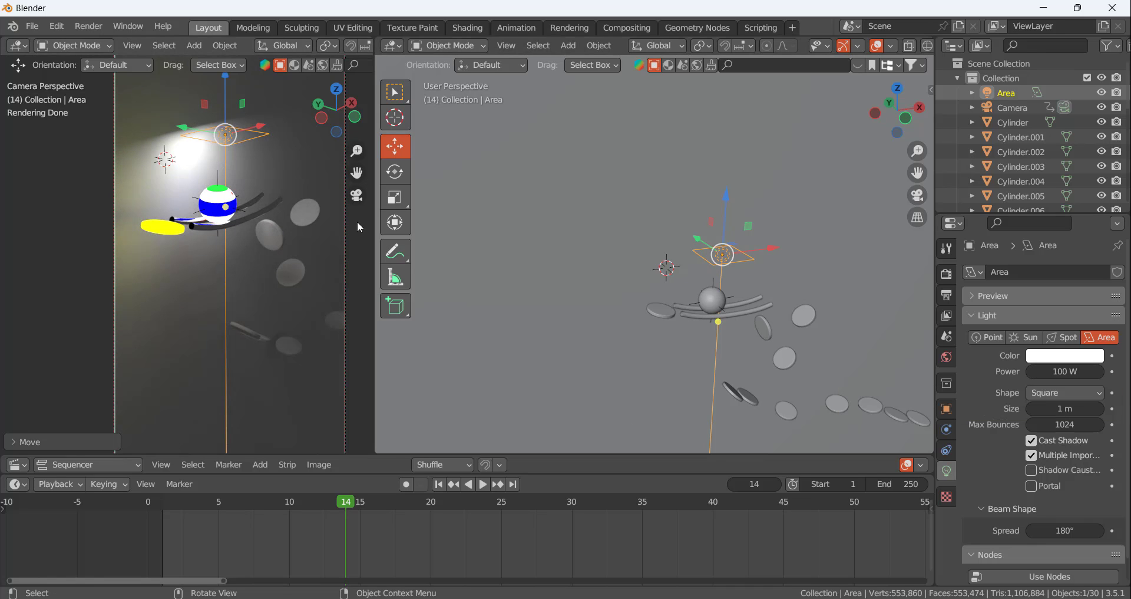
Raise the area light well above the ball and rails, out of the camera frame
middle_click_drag(545, 283, 719, 247)
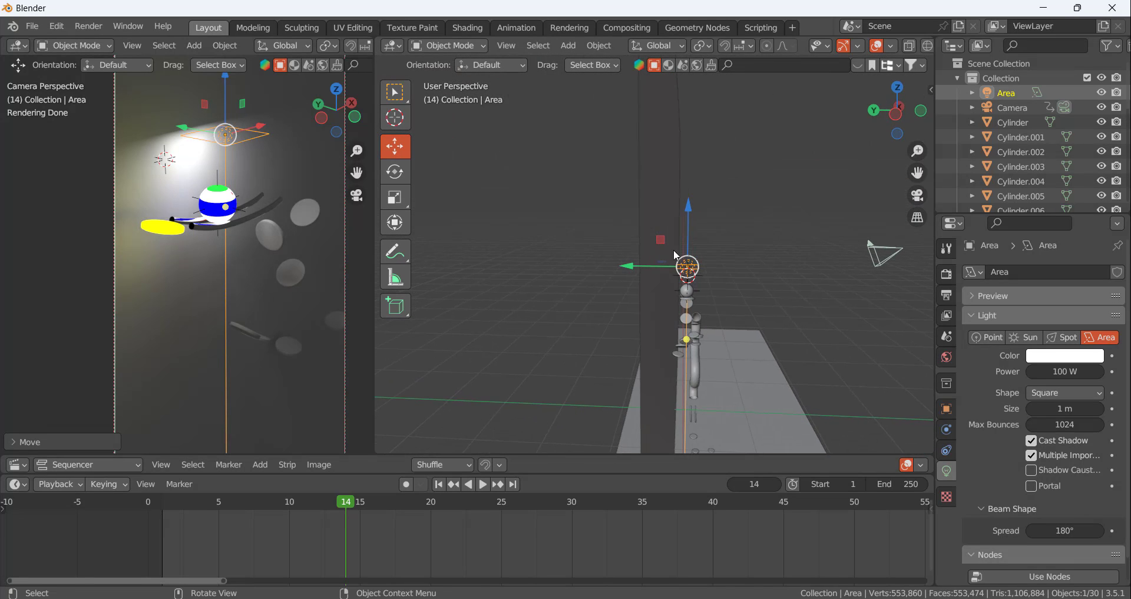
left_click_drag(696, 201, 720, 224)
middle_click_drag(721, 240, 588, 263)
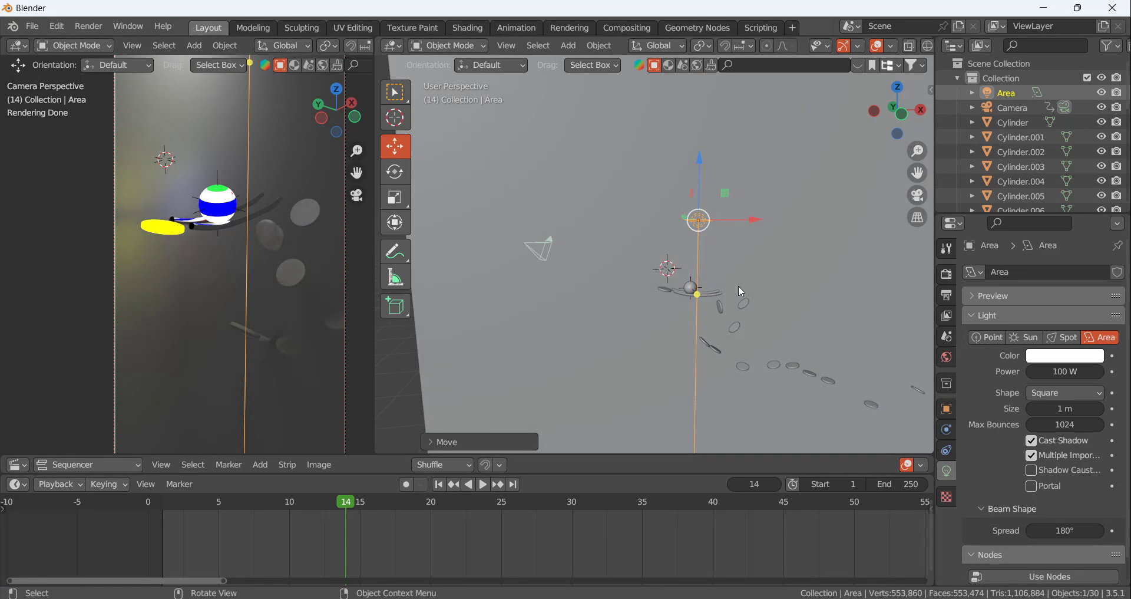
scroll(737, 286, "up", 3)
scroll(686, 301, "down", 4)
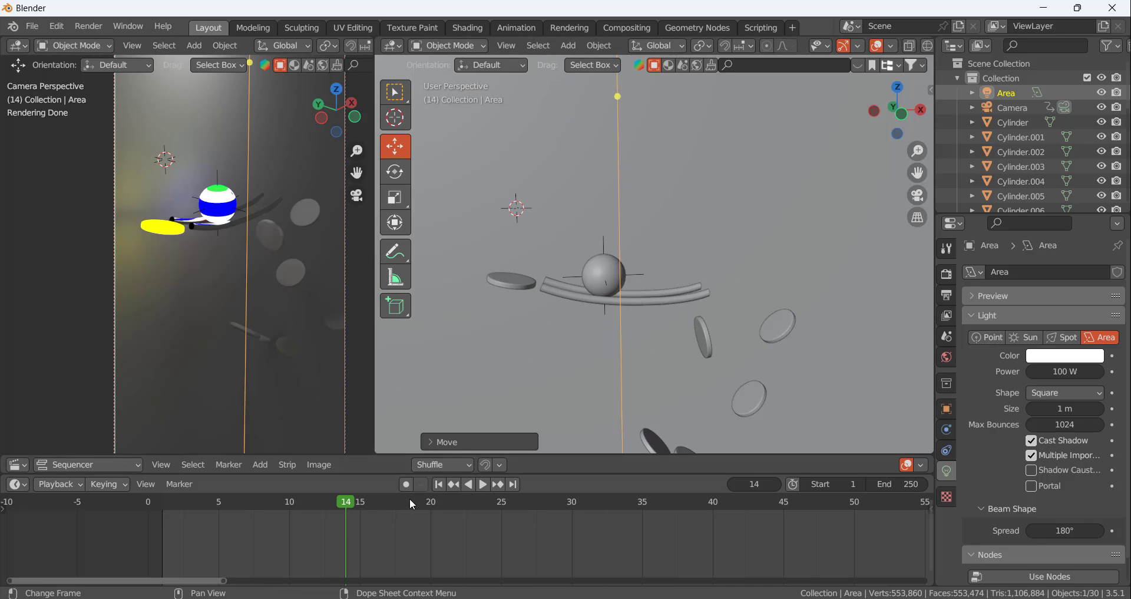
Move the animation to frame 27 and select the disc the ball hits beyond the rails
key("space")
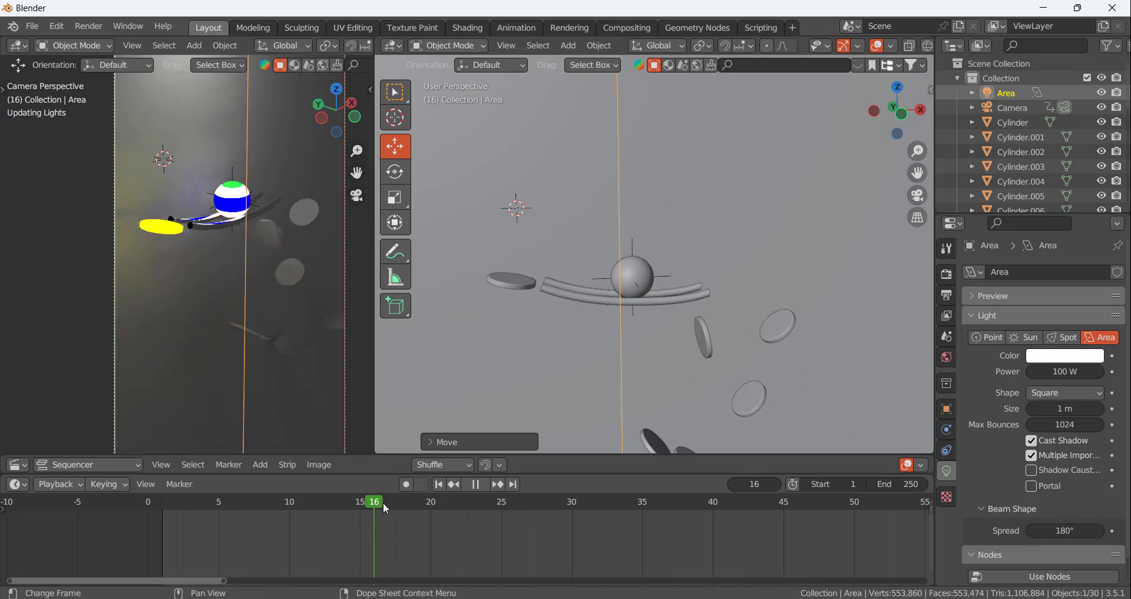
left_click_drag(413, 504, 528, 518)
left_click(781, 323)
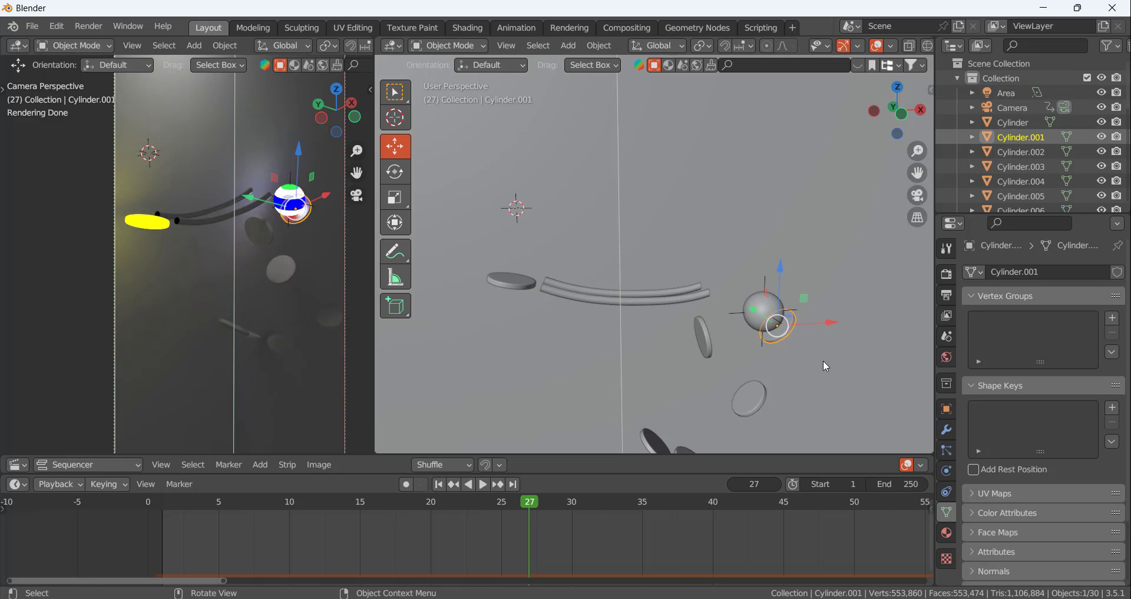
Assign the existing Material.005 to the selected disc and make it an independent copy
left_click(947, 533)
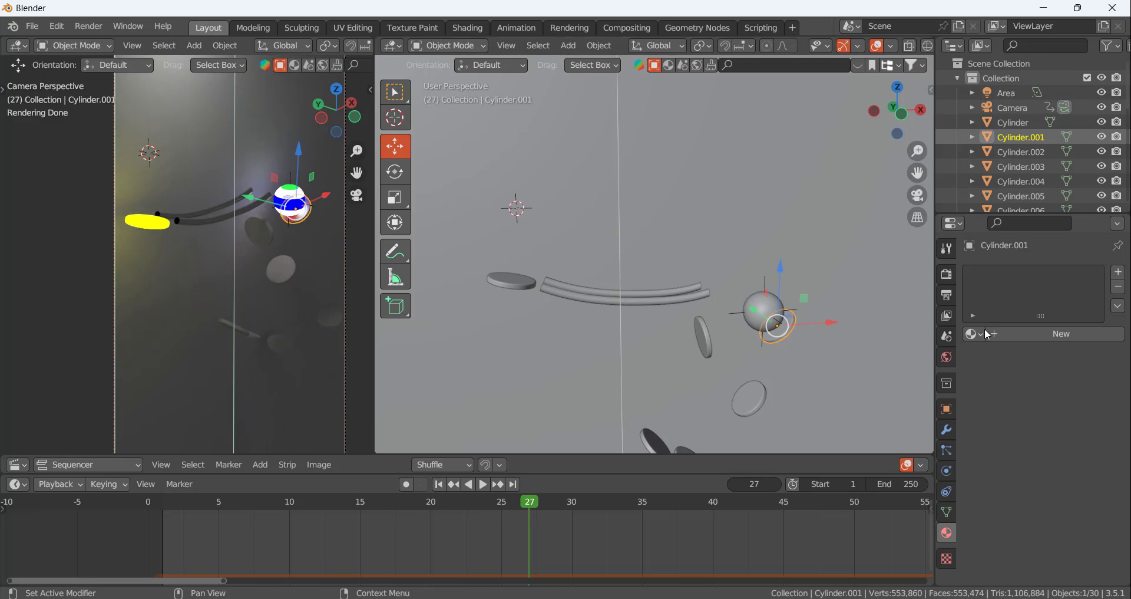
left_click(973, 333)
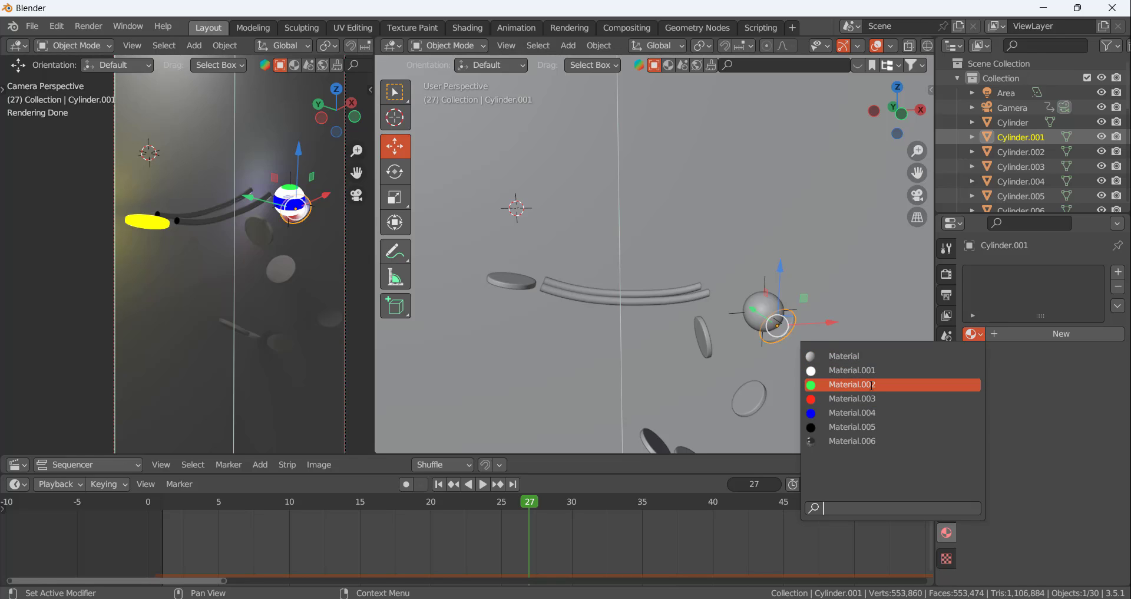
left_click(865, 427)
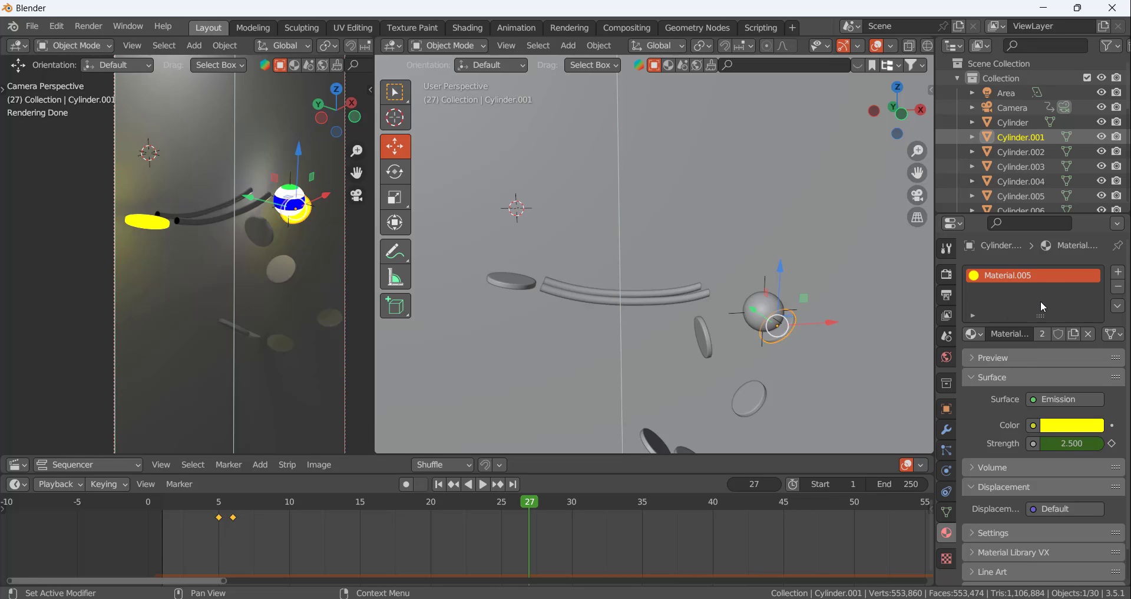
left_click(1075, 335)
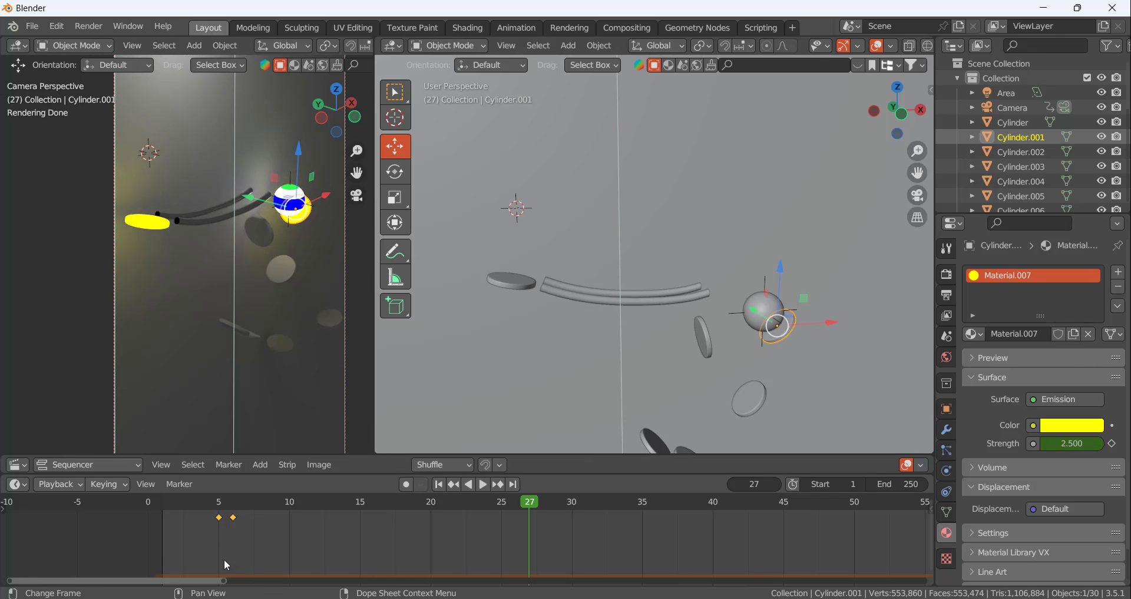
Delete the copied emission keyframes on frames 5 and 6 from the second disc's material
key("b")
left_click_drag(219, 520, 171, 498)
key("x")
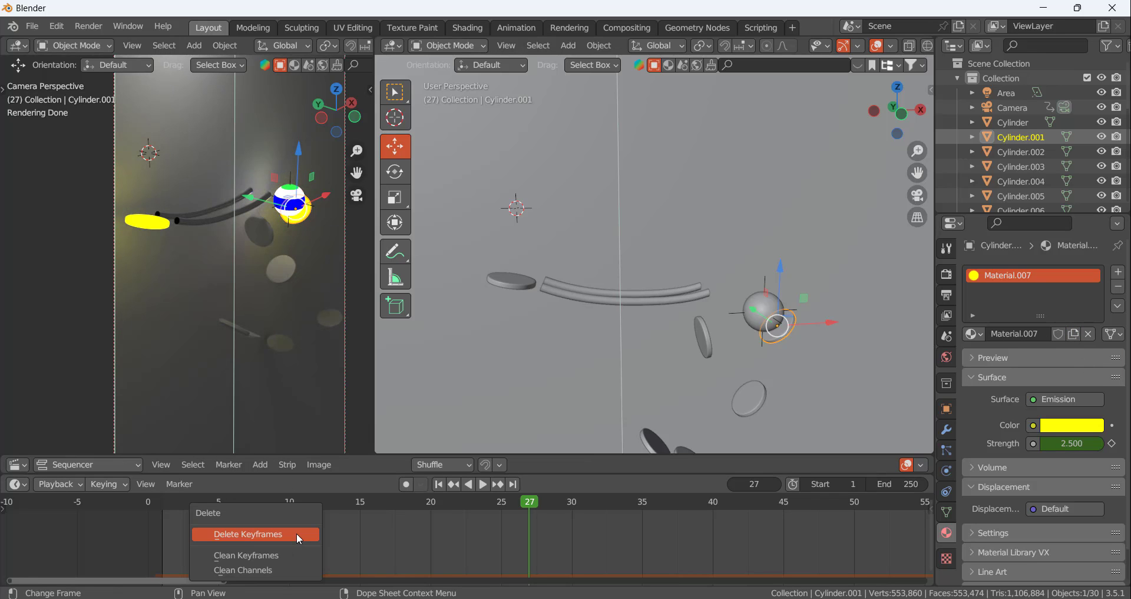
left_click(296, 533)
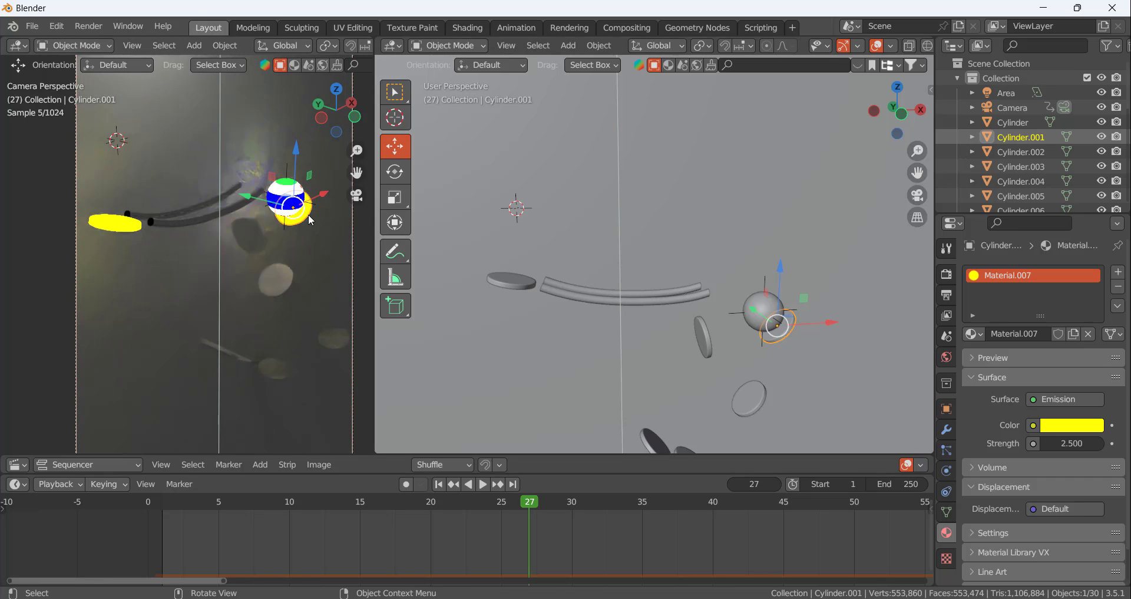
Go back to frame 26, just before the ball hits the second disc, and set its emission strength to 0
scroll(309, 214, "up", 4)
scroll(169, 234, "down", 6)
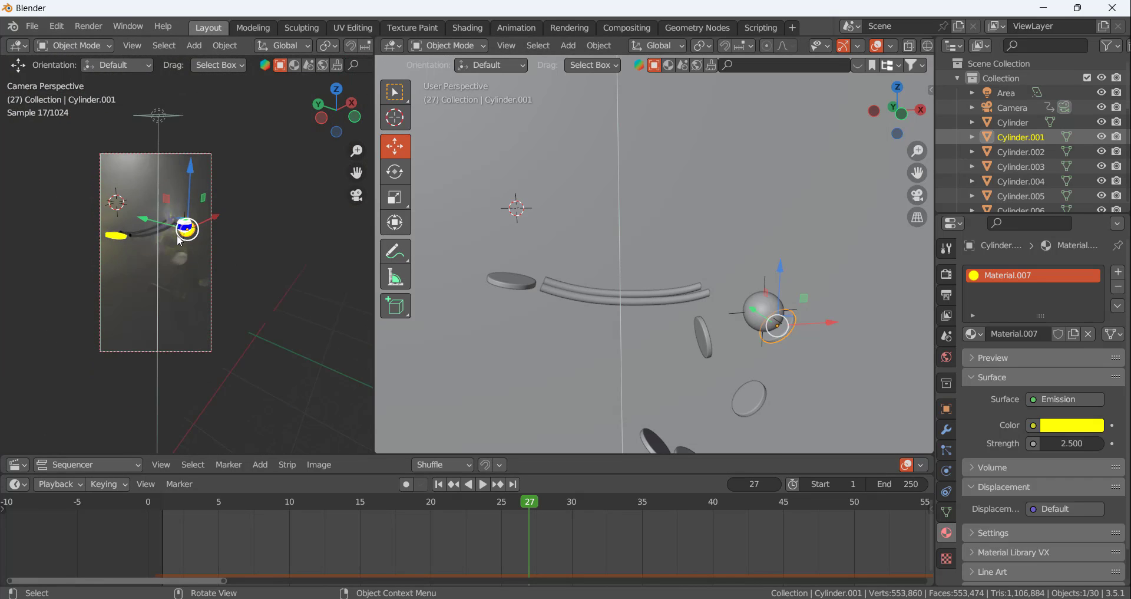
scroll(168, 234, "up", 1)
scroll(782, 338, "up", 8)
scroll(781, 338, "down", 5)
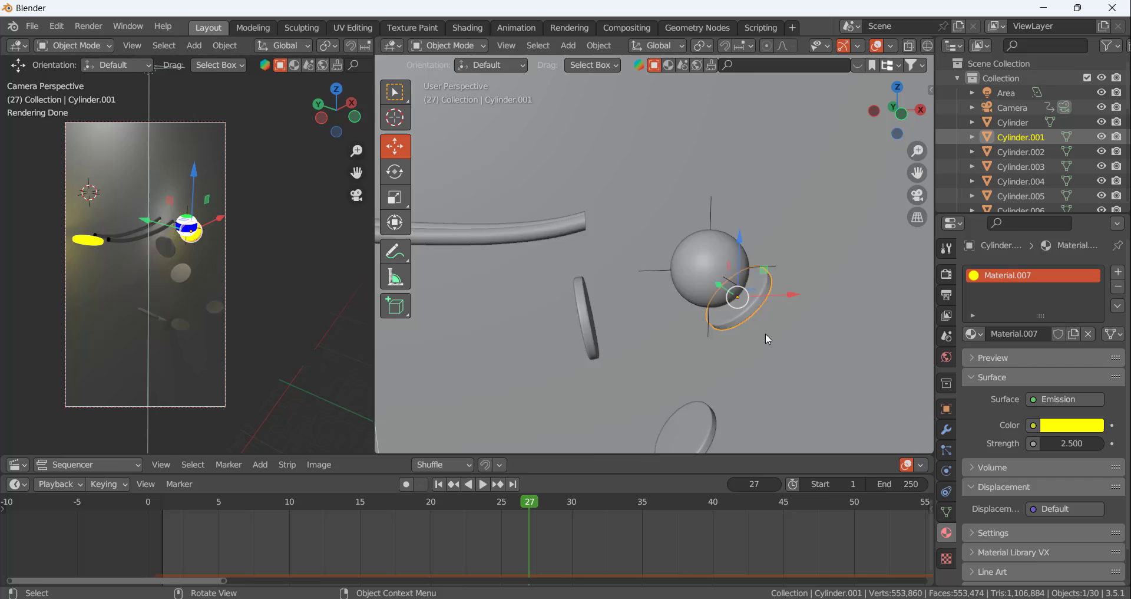
middle_click_drag(765, 333, 749, 307)
scroll(763, 331, "up", 6)
scroll(764, 332, "down", 6)
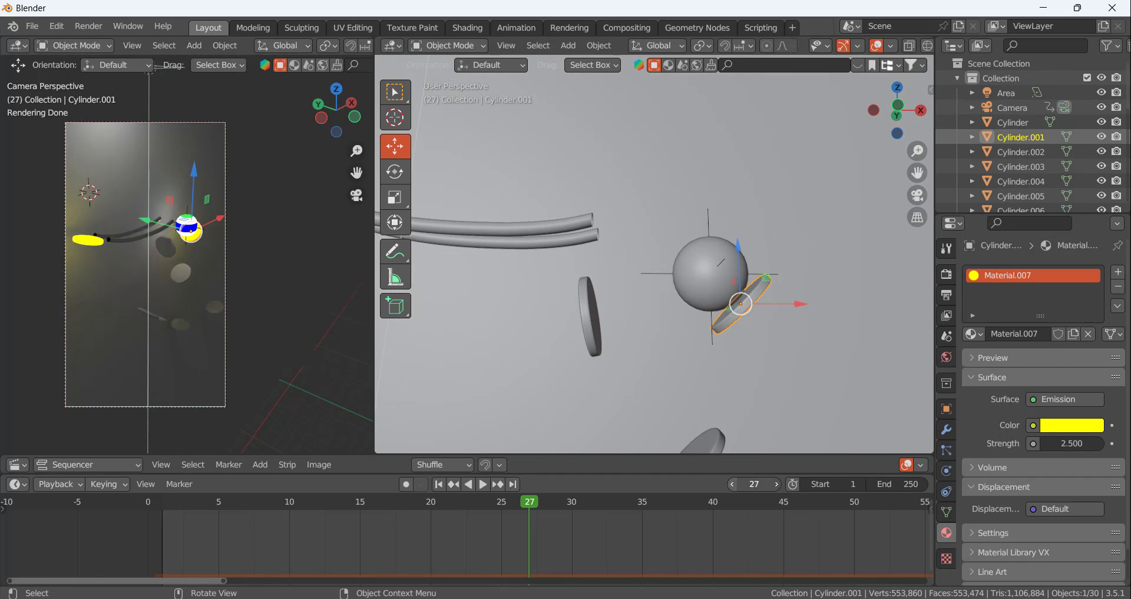
left_click(732, 484)
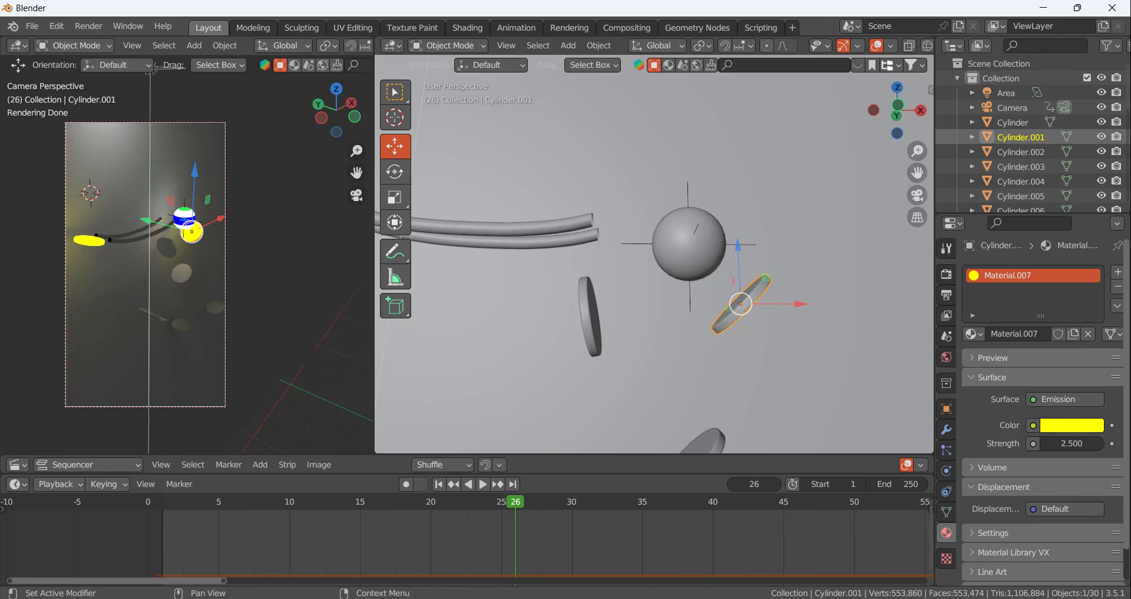
left_click(1081, 442)
type("0")
key("Return")
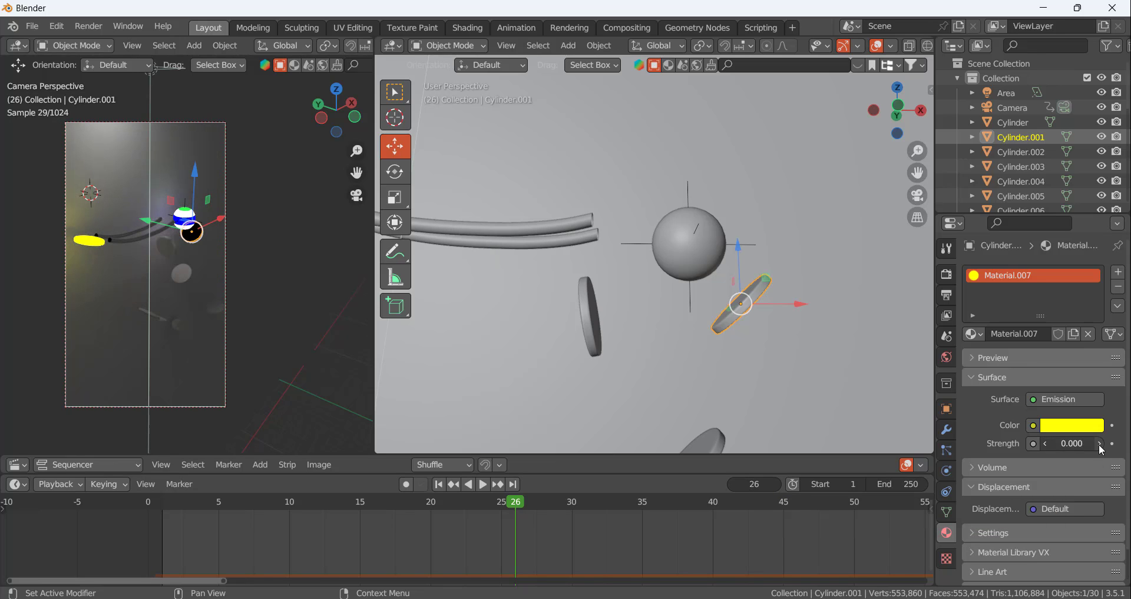
Keyframe the second disc's emission strength on frame 26, and set and keyframe it at 2.5 on frame 27
left_click(1112, 444)
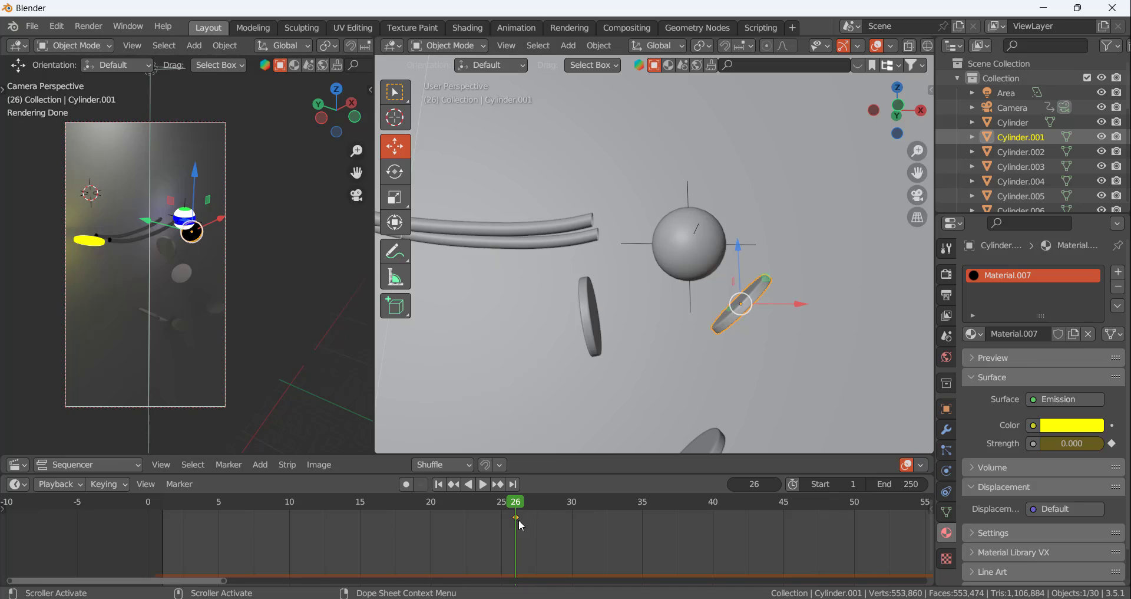
left_click(777, 484)
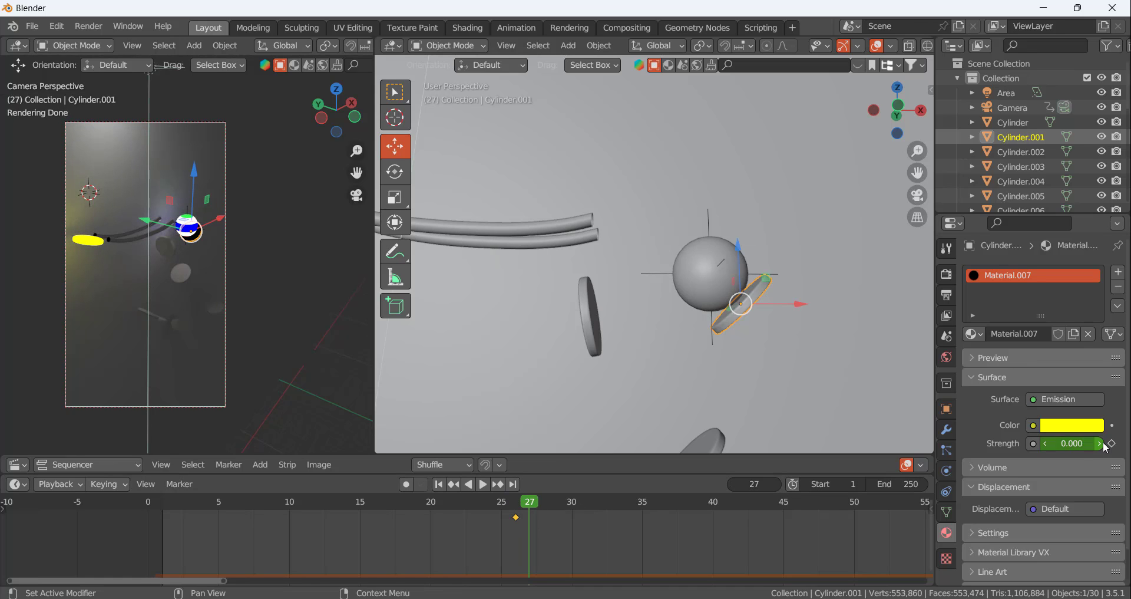
left_click(1066, 443)
type("2.5")
key("Return")
left_click(1112, 444)
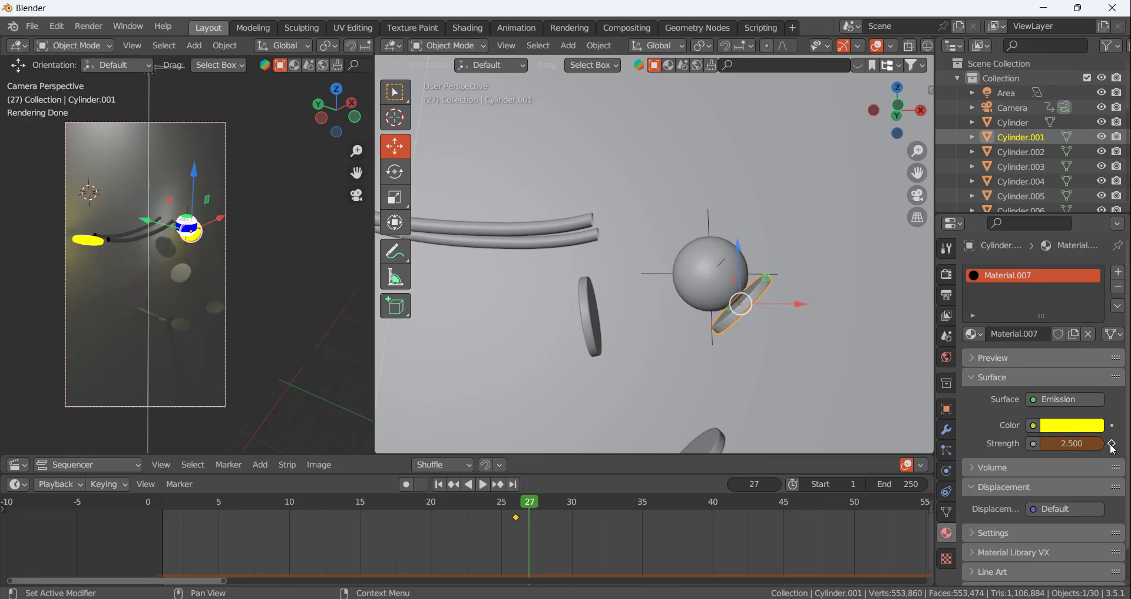
Change the second disc's emission color to blue
left_click(1083, 426)
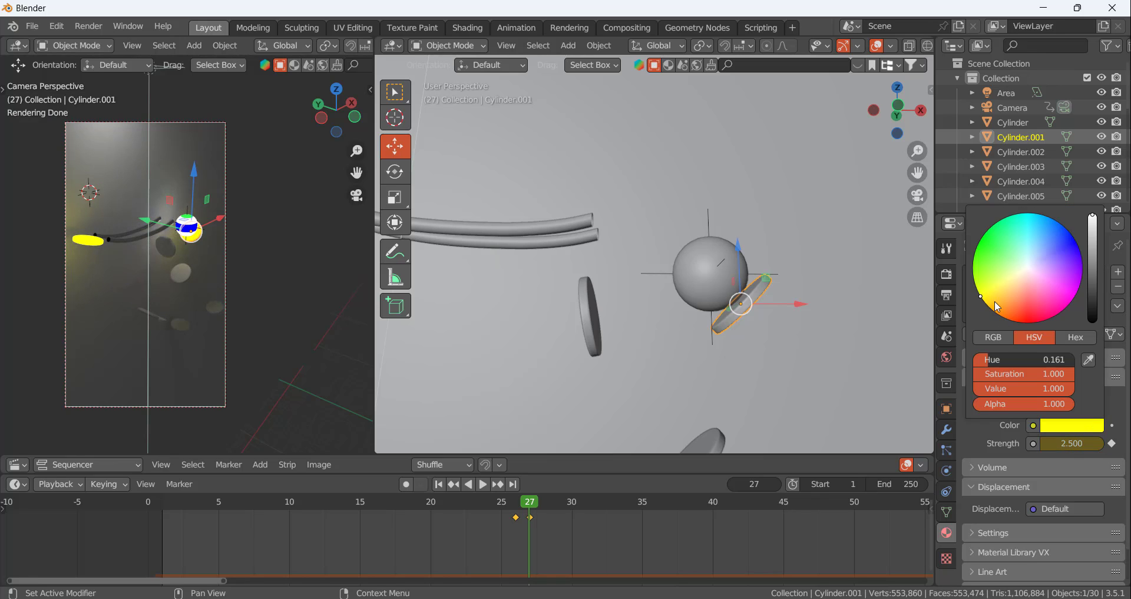
mouse_move(984, 301)
left_mouse_down()
mouse_move(973, 263)
mouse_move(985, 256)
mouse_move(1077, 244)
left_mouse_up()
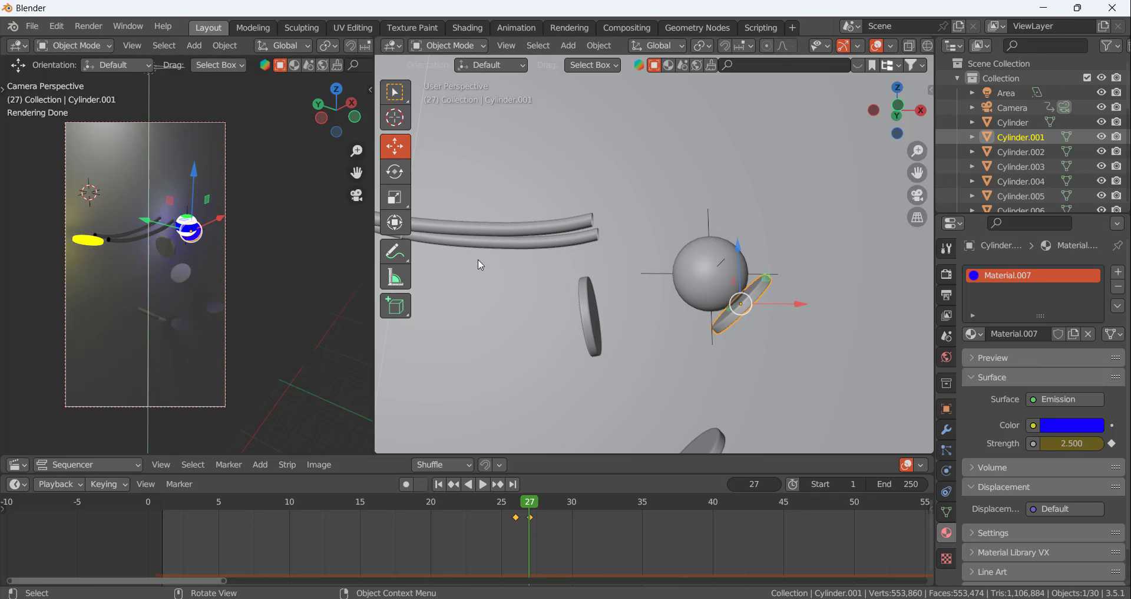
Advance the animation to frame 31, where the ball reaches the third disc, and select the ball
left_click_drag(530, 510, 585, 527)
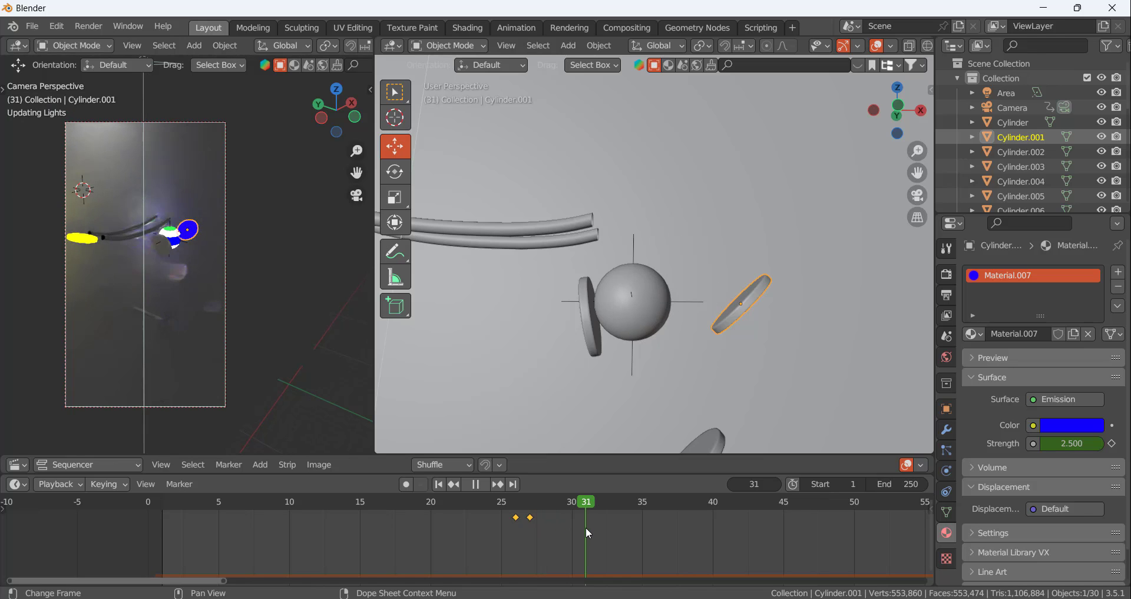
scroll(202, 225, "up", 5)
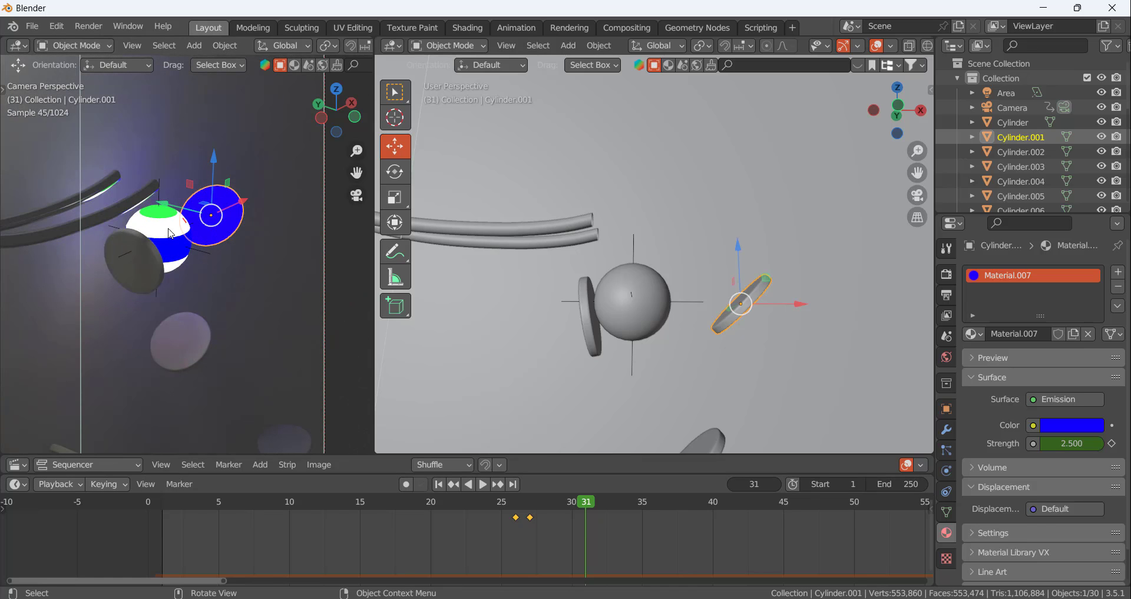
left_click(170, 238)
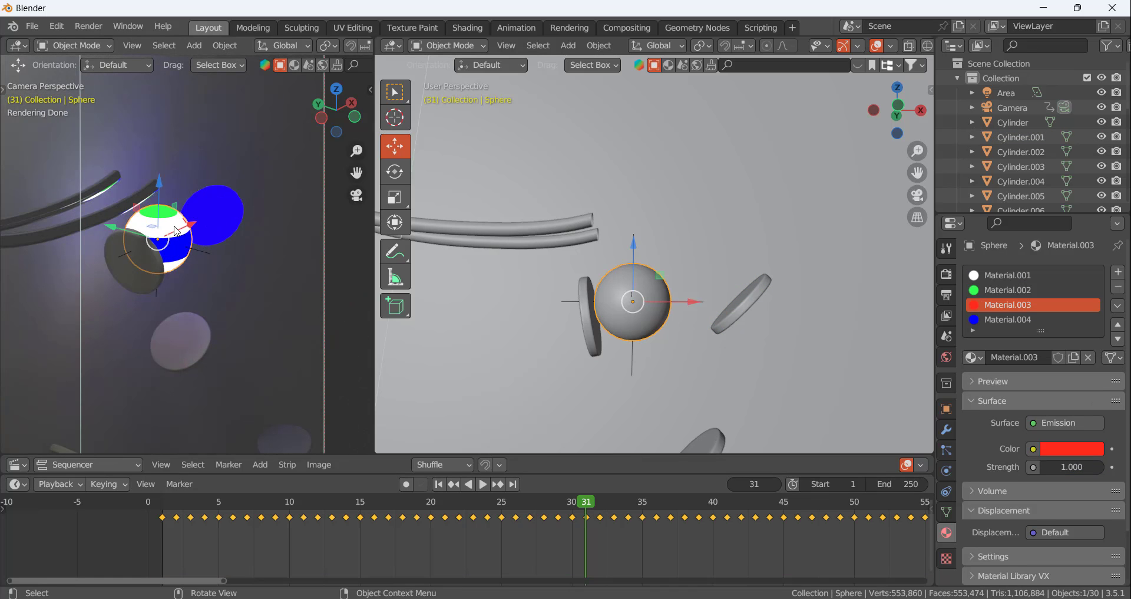
scroll(181, 285, "down", 9)
scroll(208, 292, "up", 3)
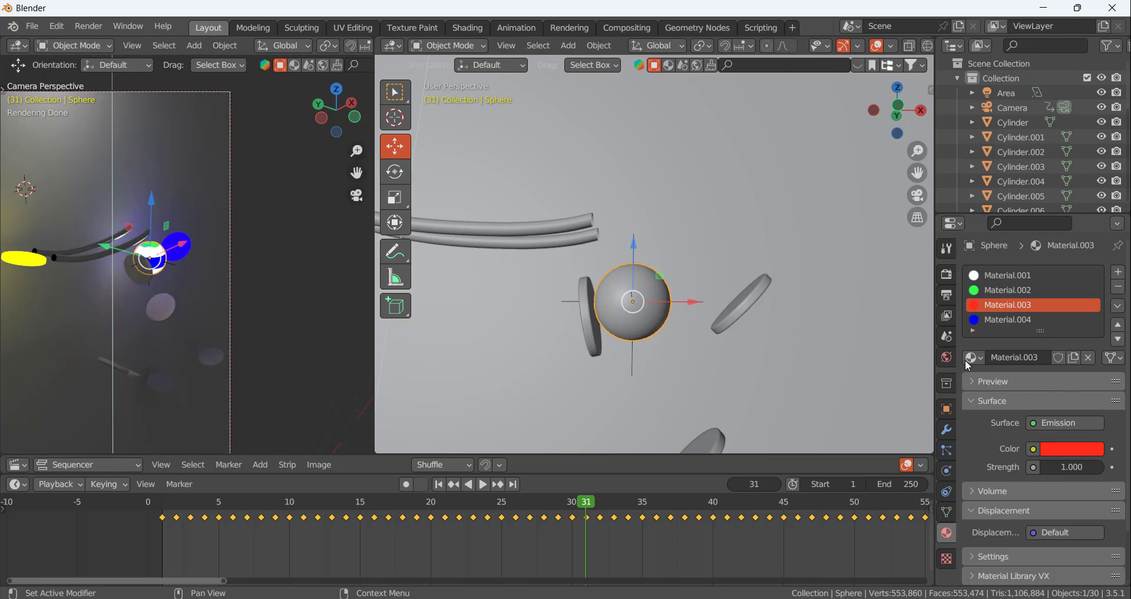
Use an Environment Texture as the color of the world background
left_click(947, 337)
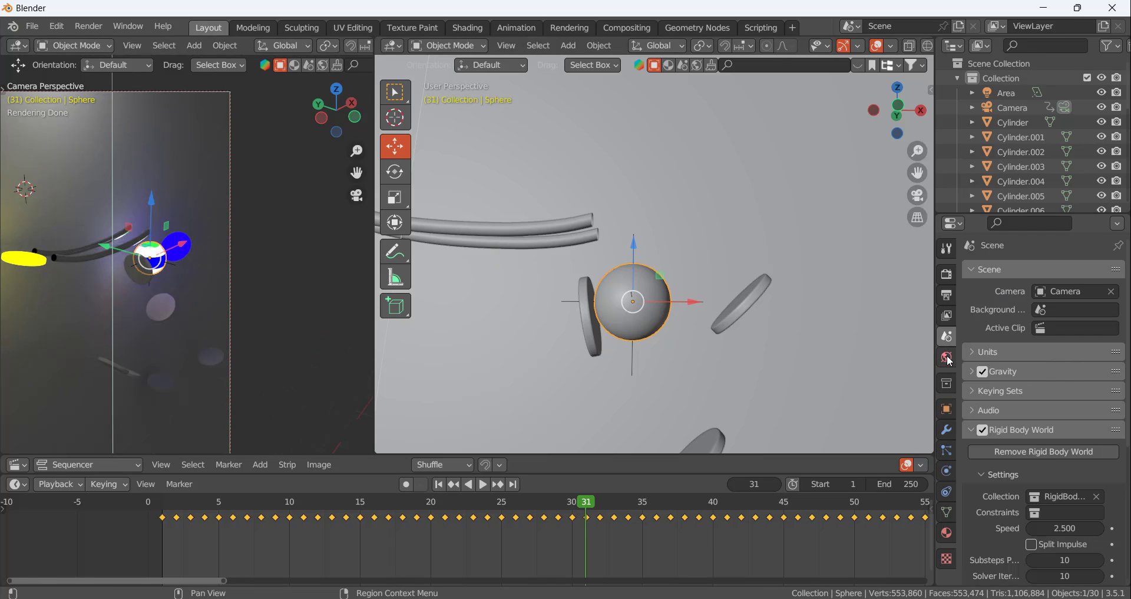
left_click(949, 361)
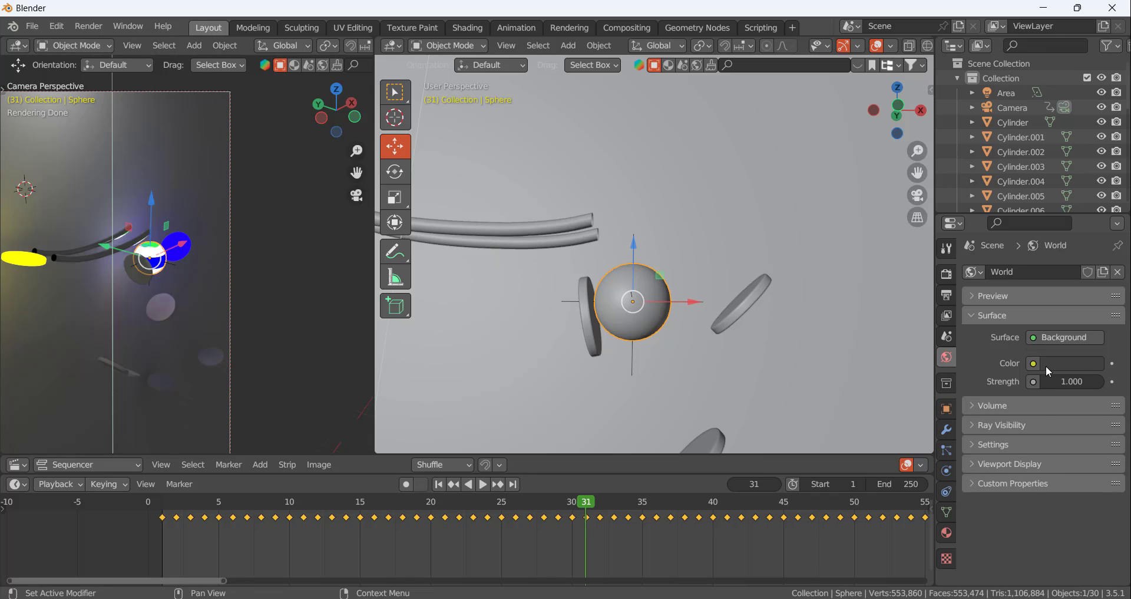
left_click(1034, 364)
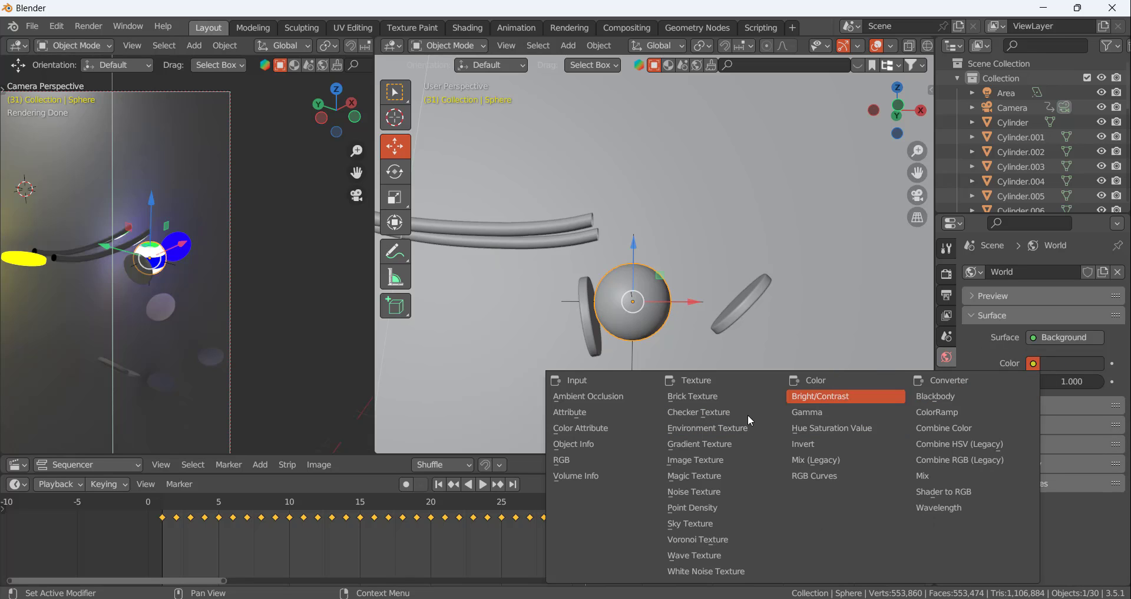
left_click(710, 429)
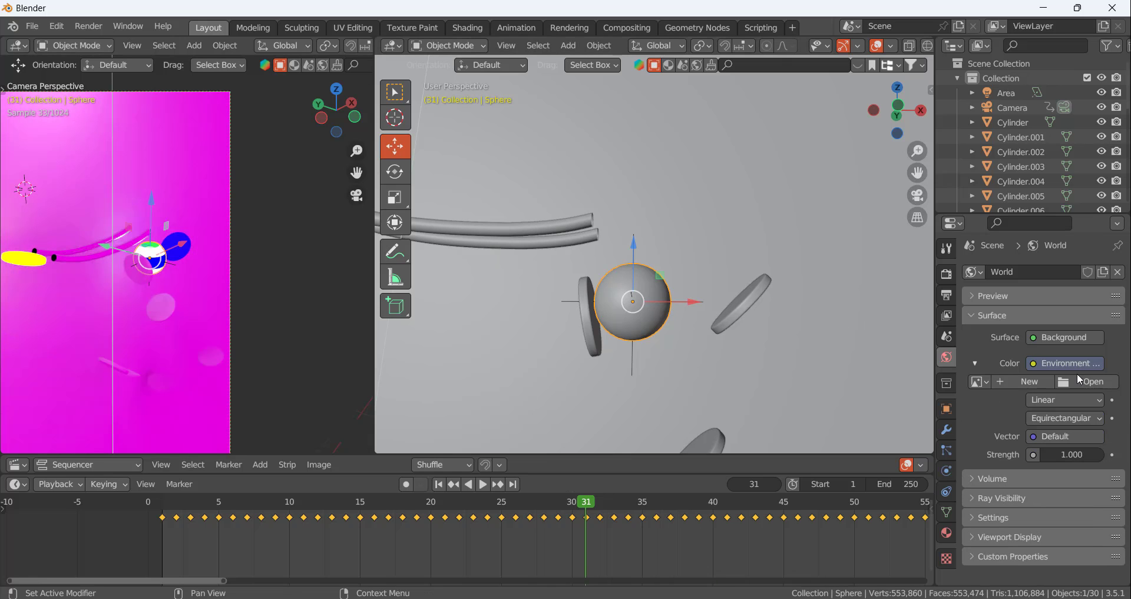
Load christmas_photo_studio_07_2k.hdr from the Desktop's Blender\HDRi folder as the world's environment image
left_click(1087, 382)
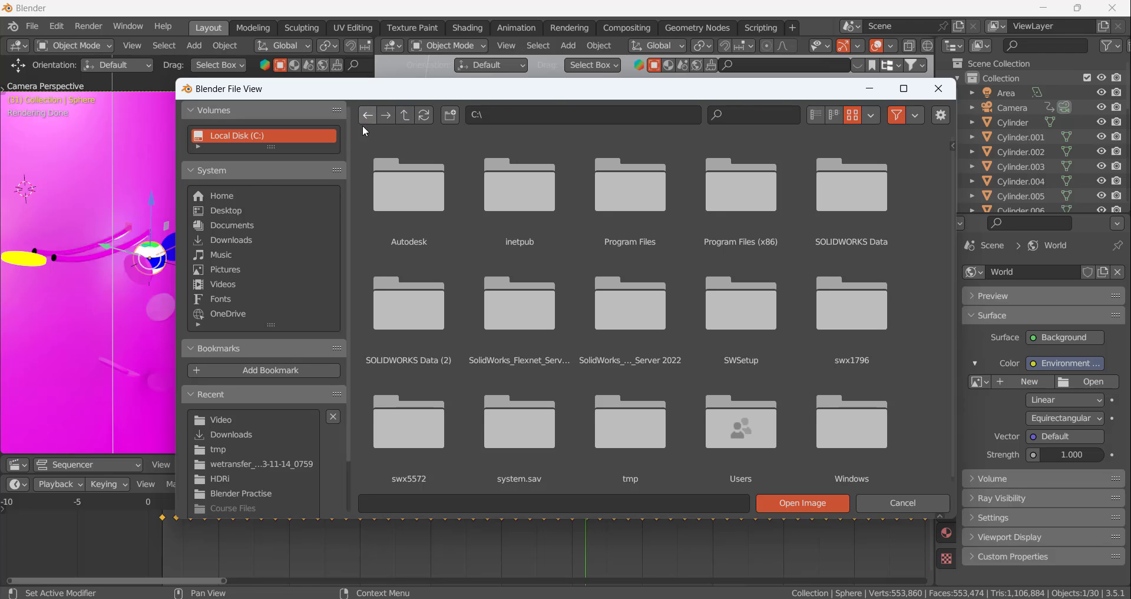
left_click(226, 211)
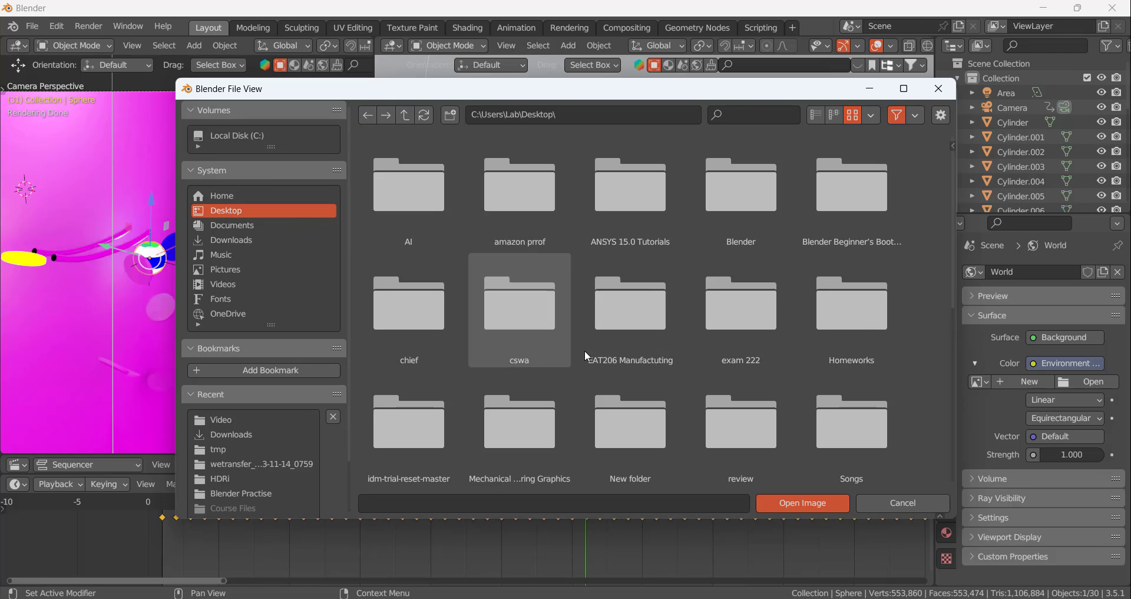
scroll(564, 278, "down", 5)
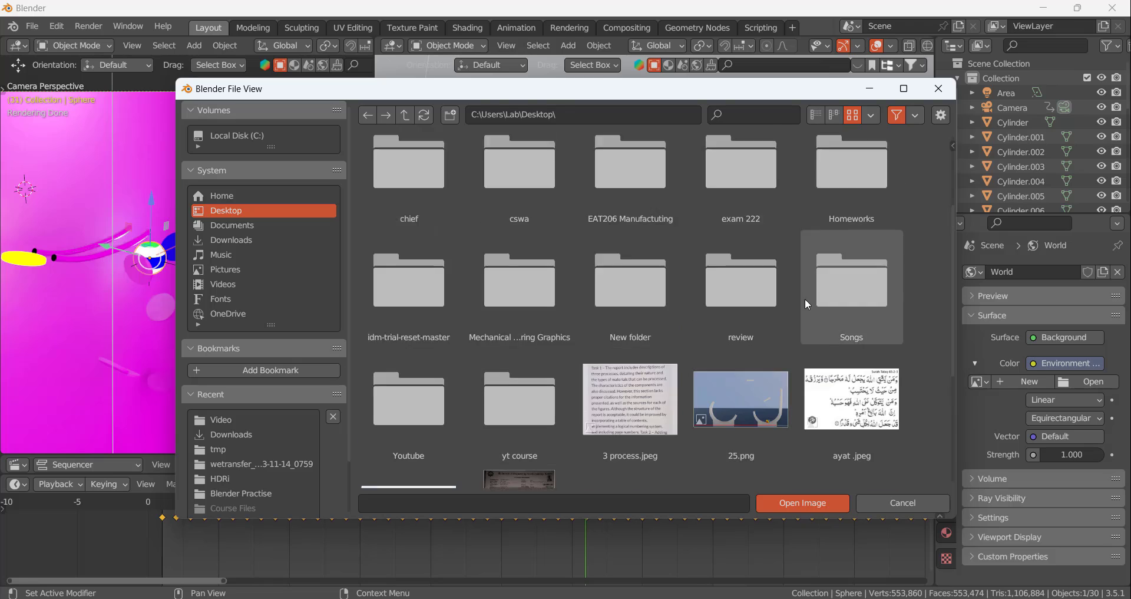
scroll(805, 298, "up", 5)
left_click(768, 198)
double_click(769, 199)
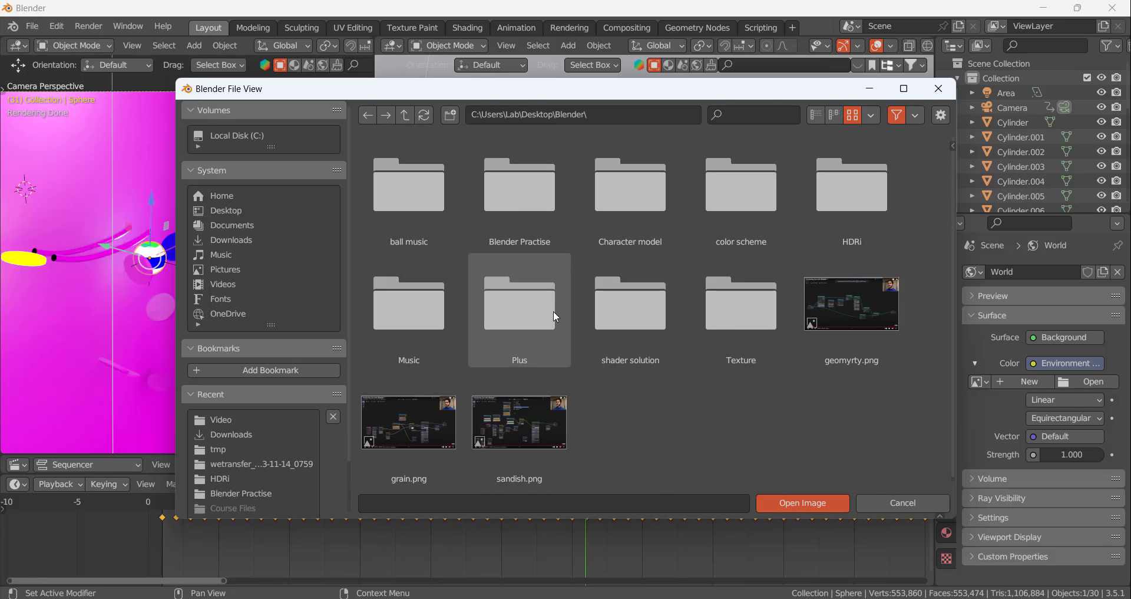
left_click(854, 188)
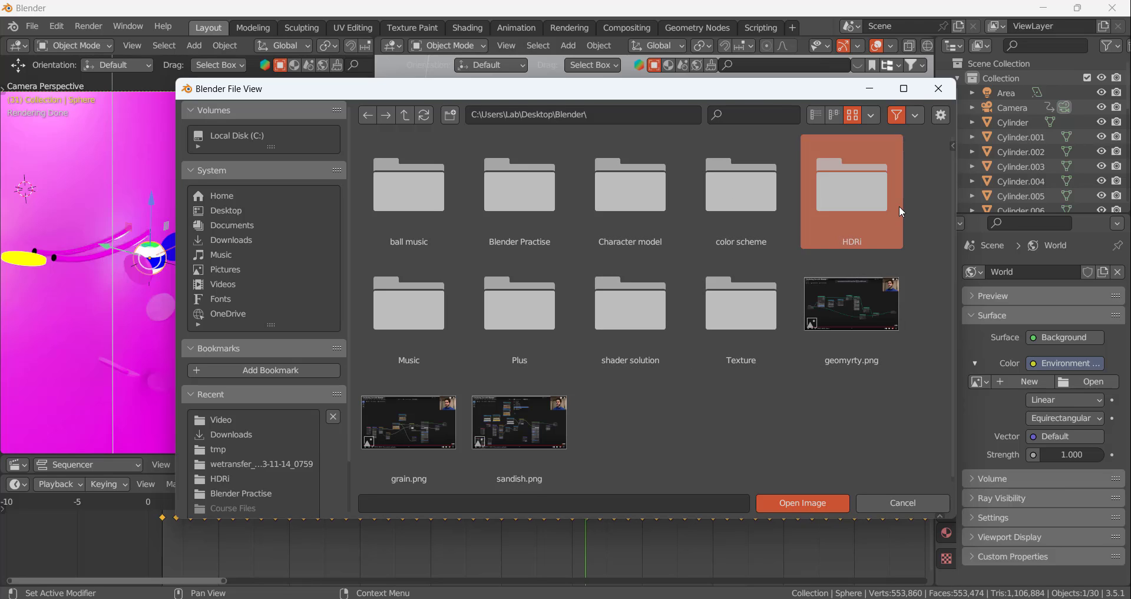
double_click(855, 189)
left_click(438, 323)
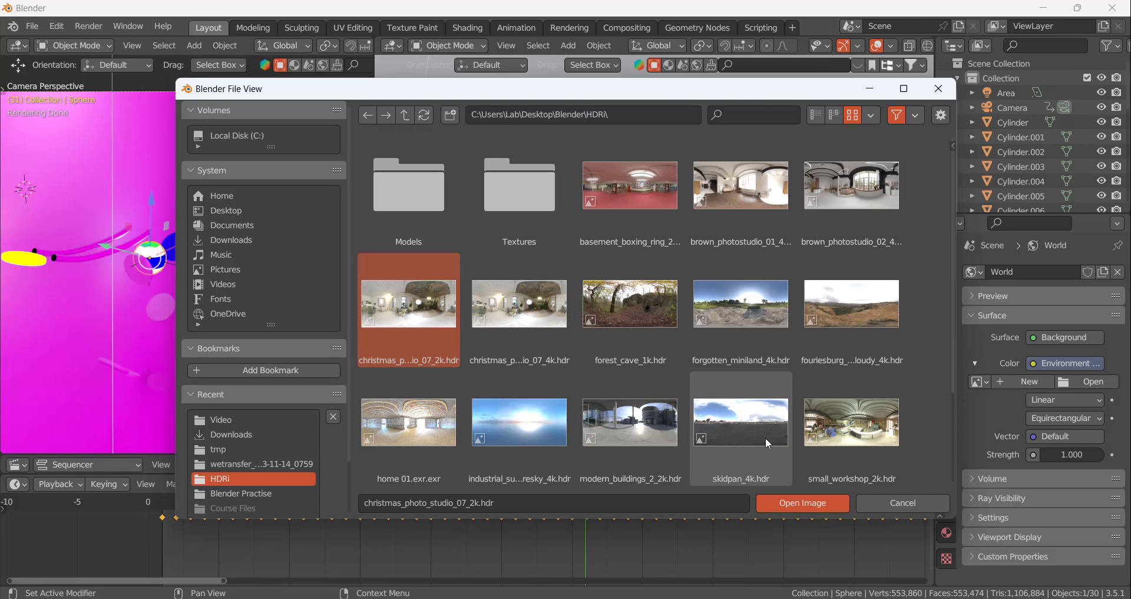
left_click(766, 501)
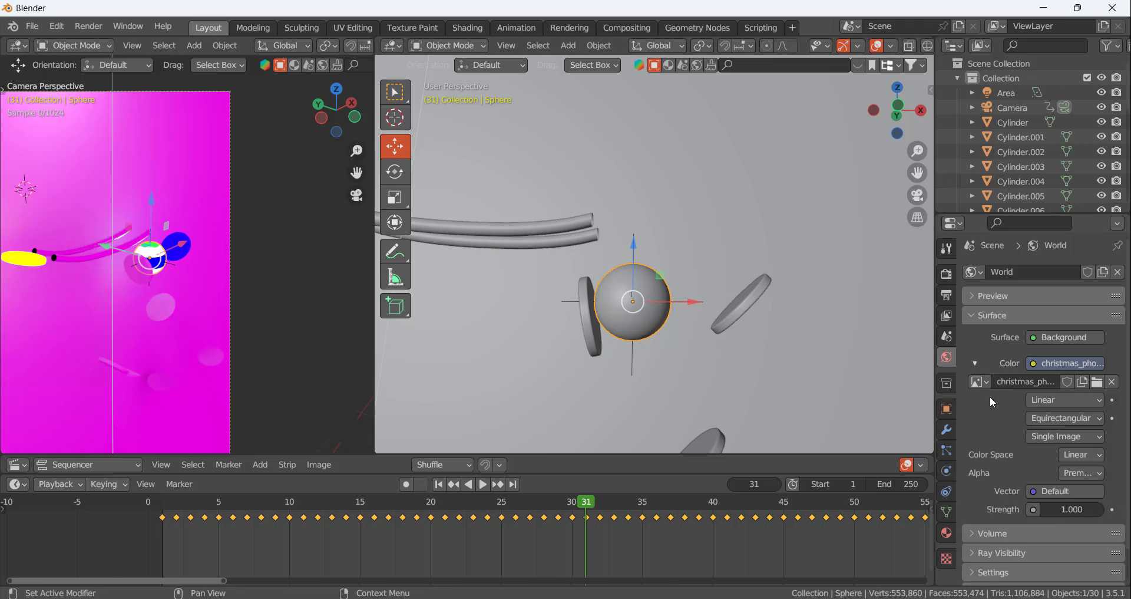
Set the world background strength to 0.1
scroll(165, 235, "down", 4)
scroll(156, 254, "up", 3)
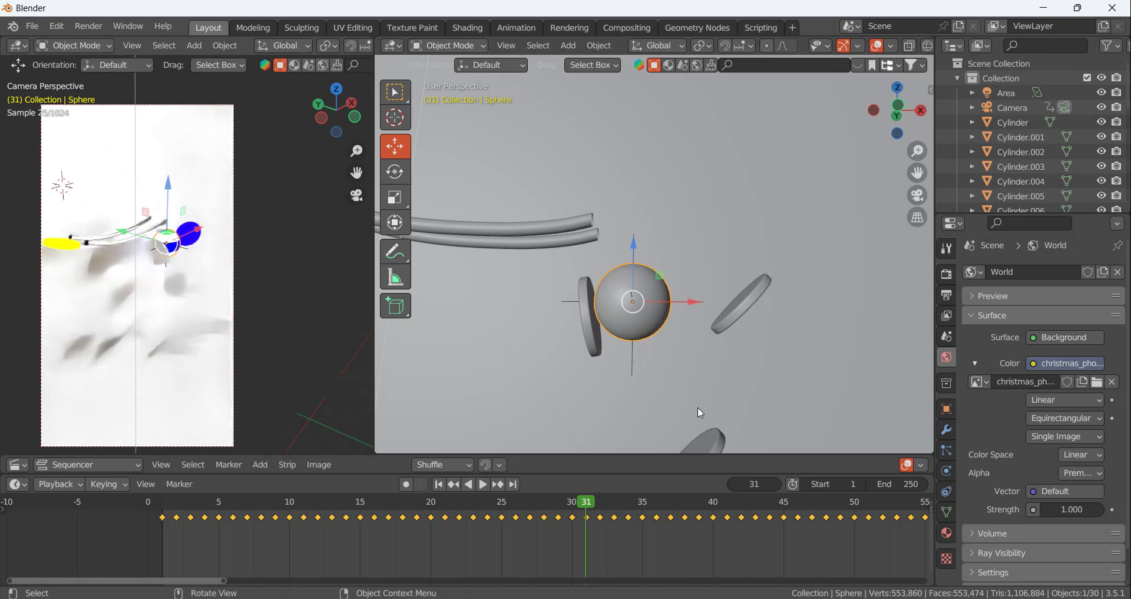
double_click(1073, 510)
type("0.1")
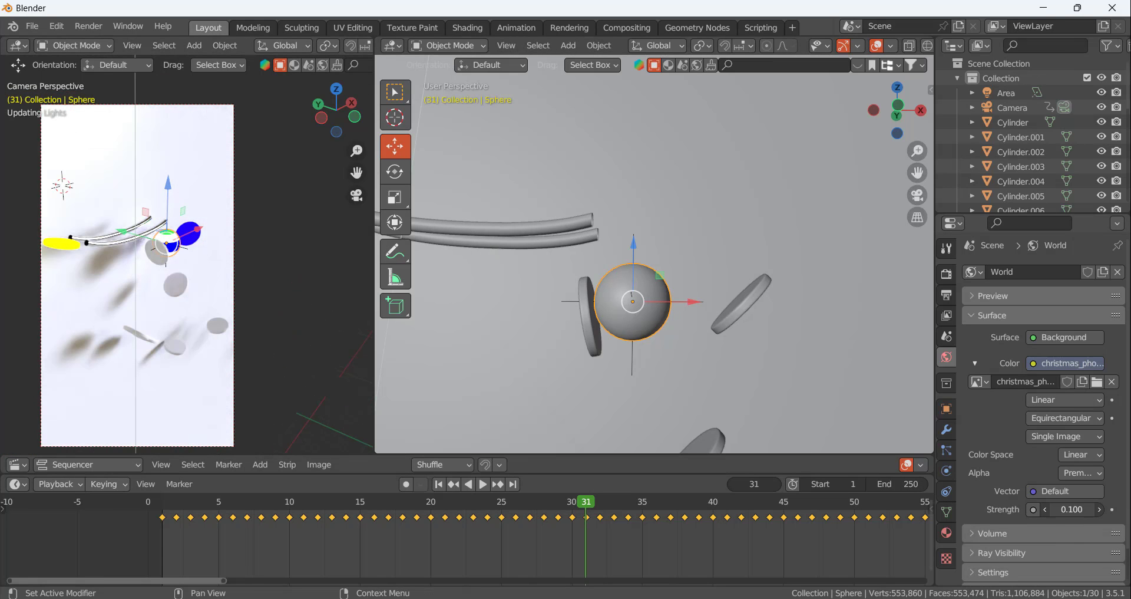
key("Return")
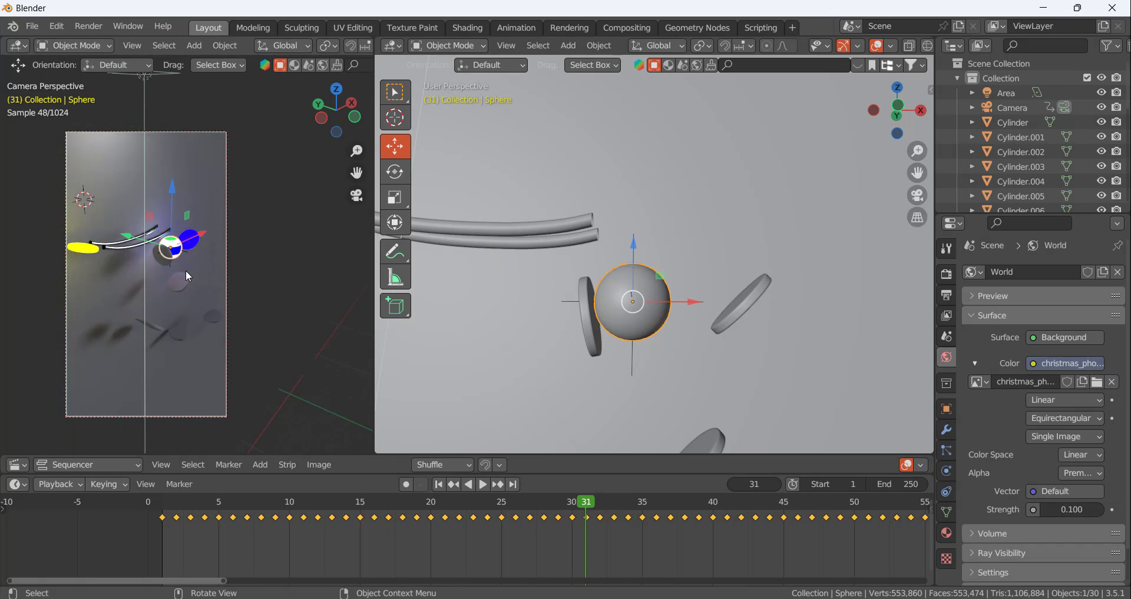
Select the third disc, below the end of the rails, and go back to frame 30, just before the ball hits it
scroll(115, 246, "up", 3)
scroll(201, 220, "down", 3)
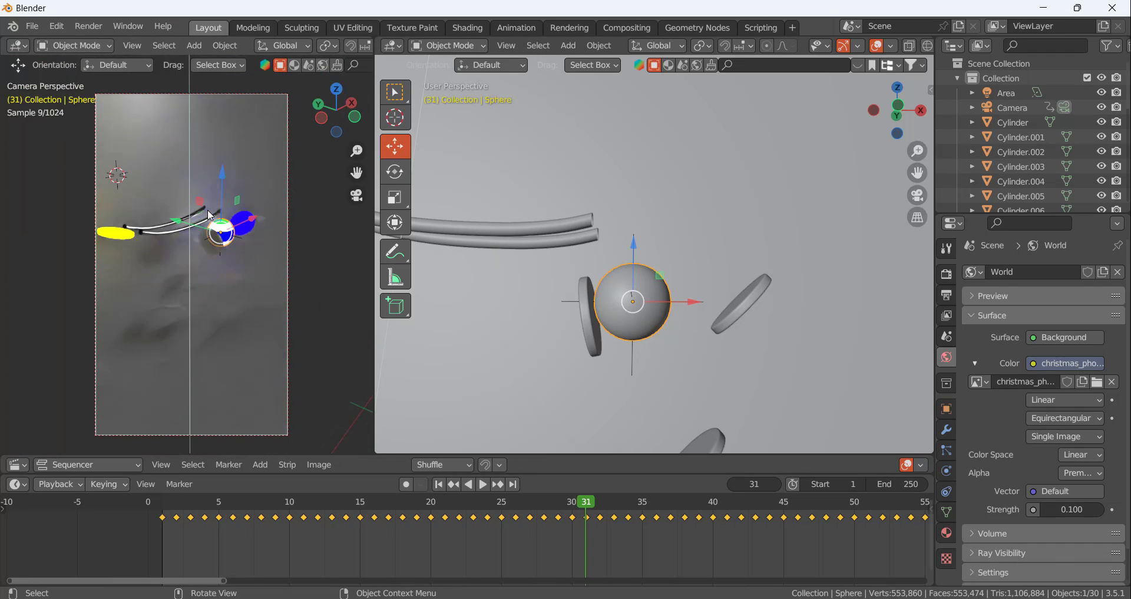
scroll(207, 243, "up", 3)
scroll(681, 314, "down", 2)
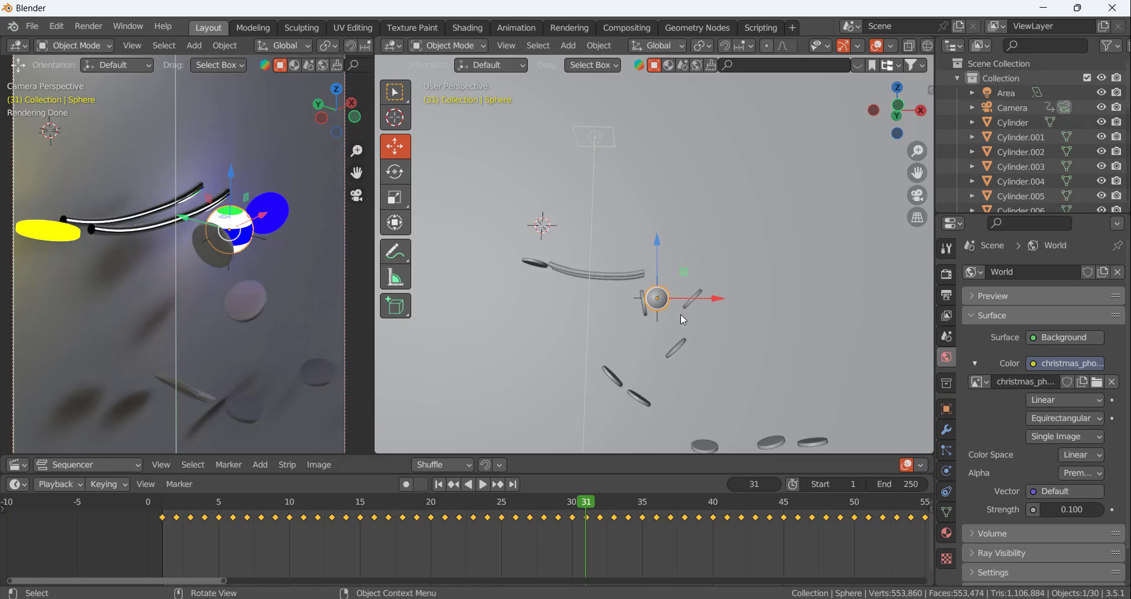
scroll(684, 320, "up", 5)
scroll(685, 320, "down", 5)
scroll(684, 323, "up", 5)
scroll(681, 319, "down", 5)
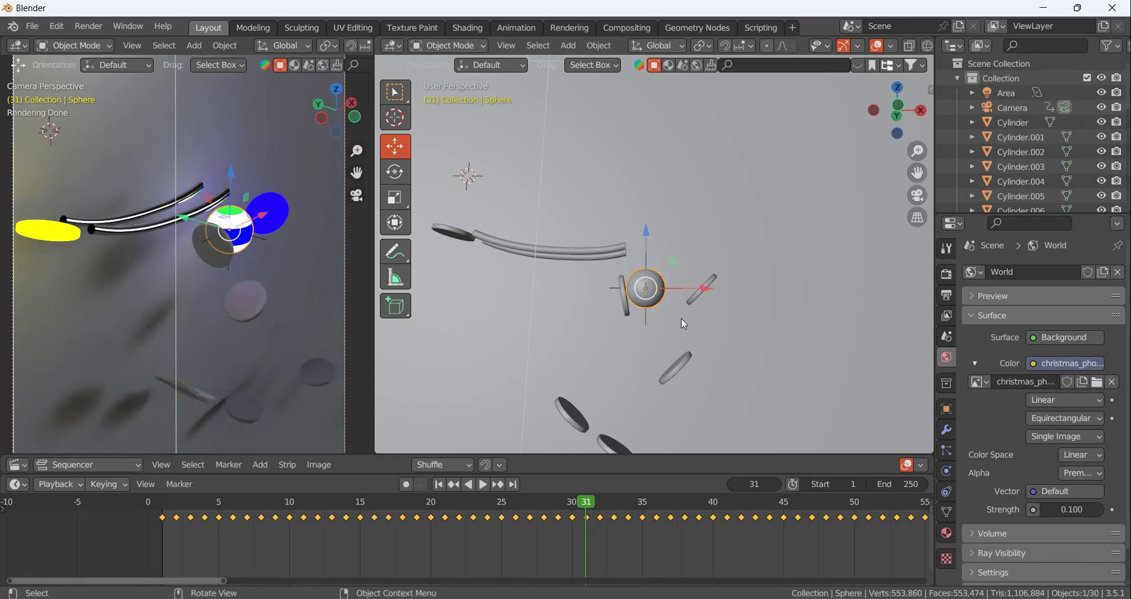
left_click(627, 306)
scroll(636, 311, "up", 6)
scroll(636, 311, "down", 6)
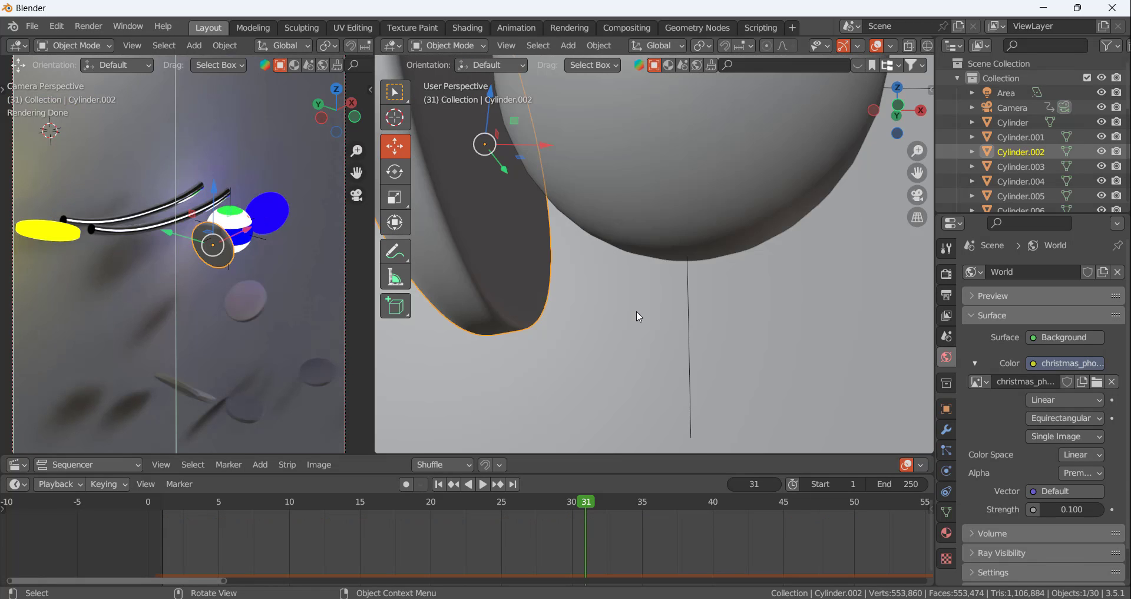
left_click(732, 484)
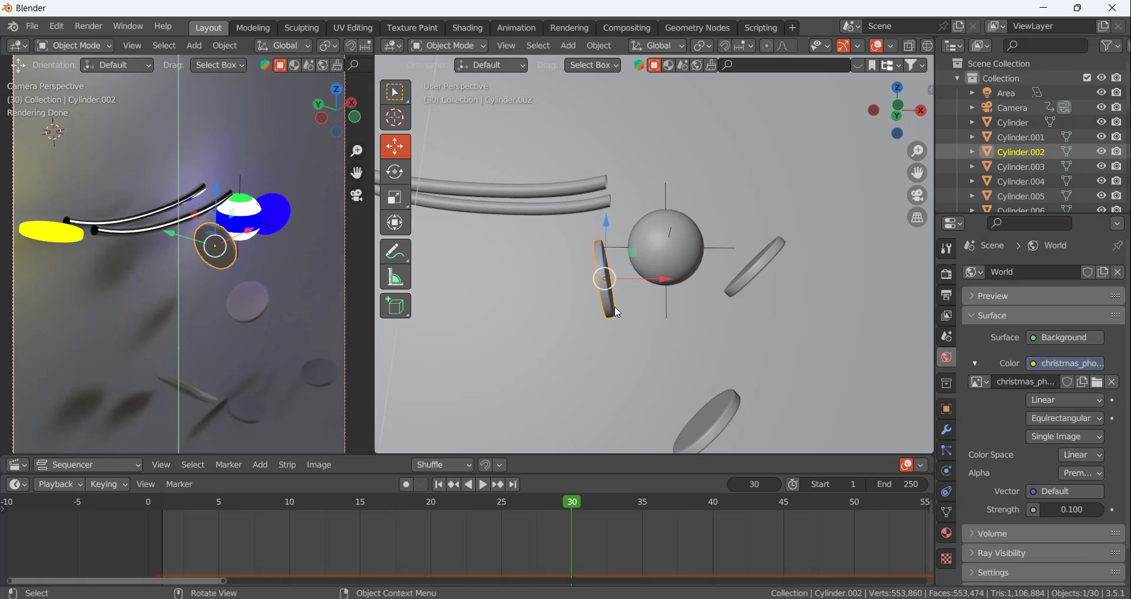
Try an independent copy of Material.006 on the third disc and remove it from the disc again
left_click(947, 533)
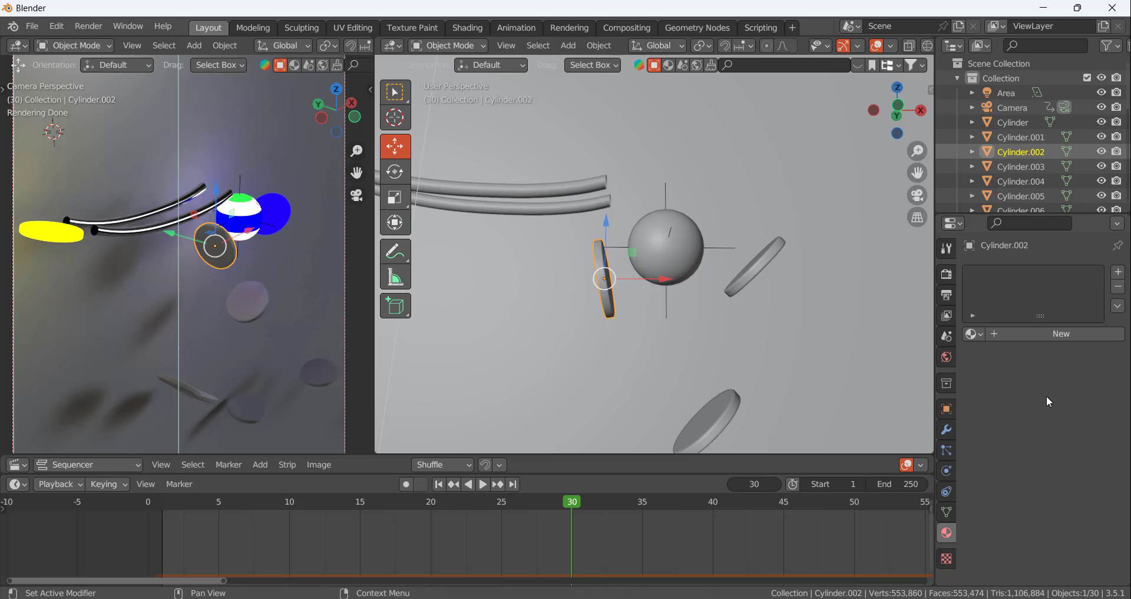
left_click(980, 336)
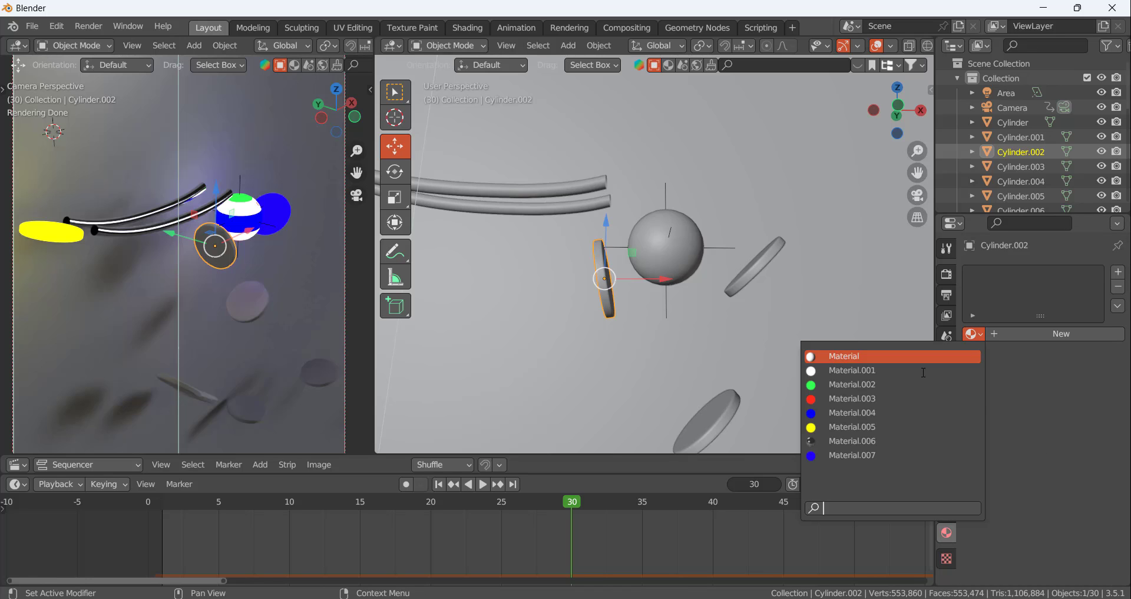
left_click(878, 443)
left_click(1075, 334)
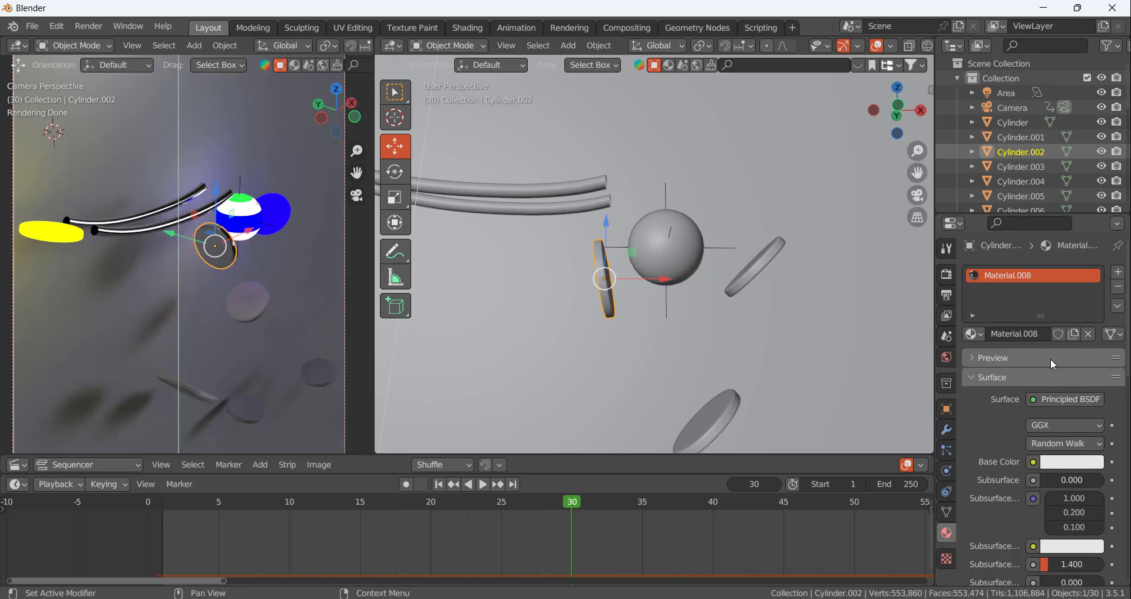
left_click(1117, 286)
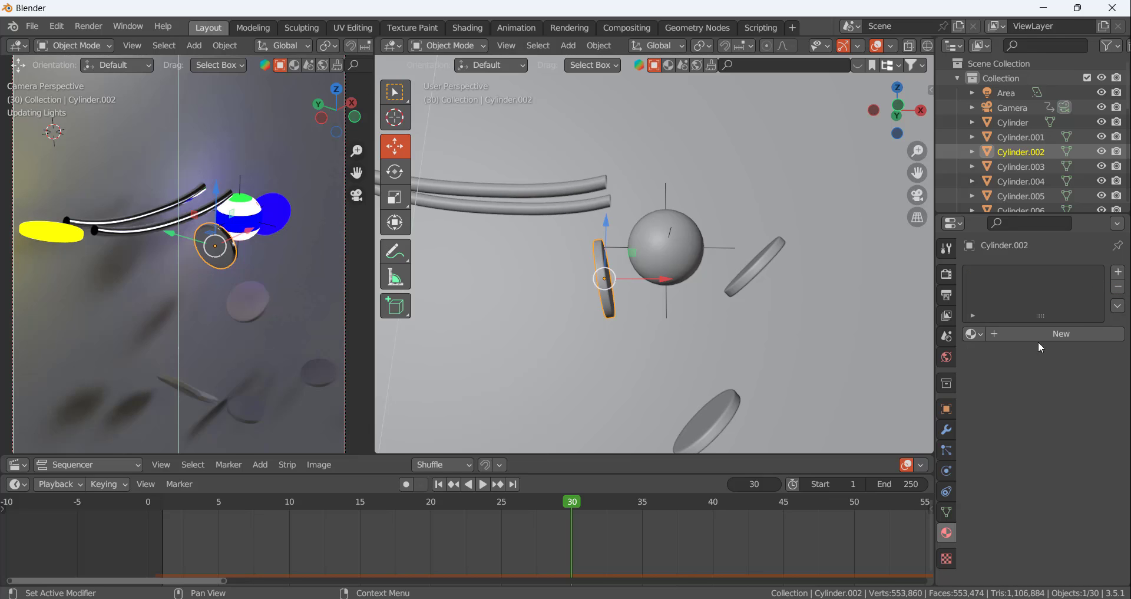
left_click(974, 333)
left_click(884, 469)
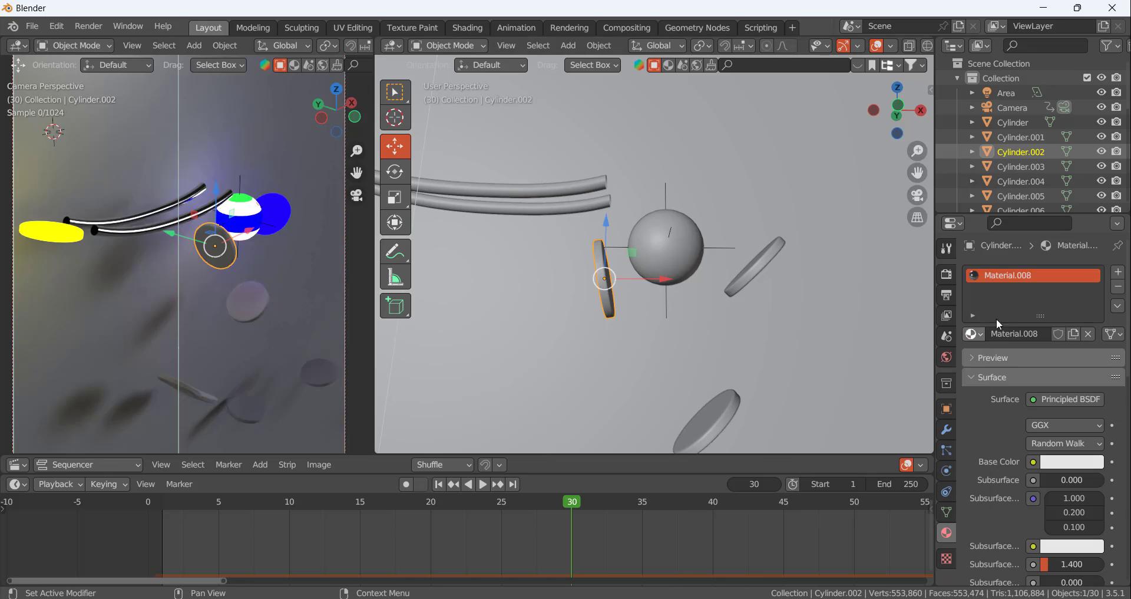
left_click(1119, 287)
left_click(970, 334)
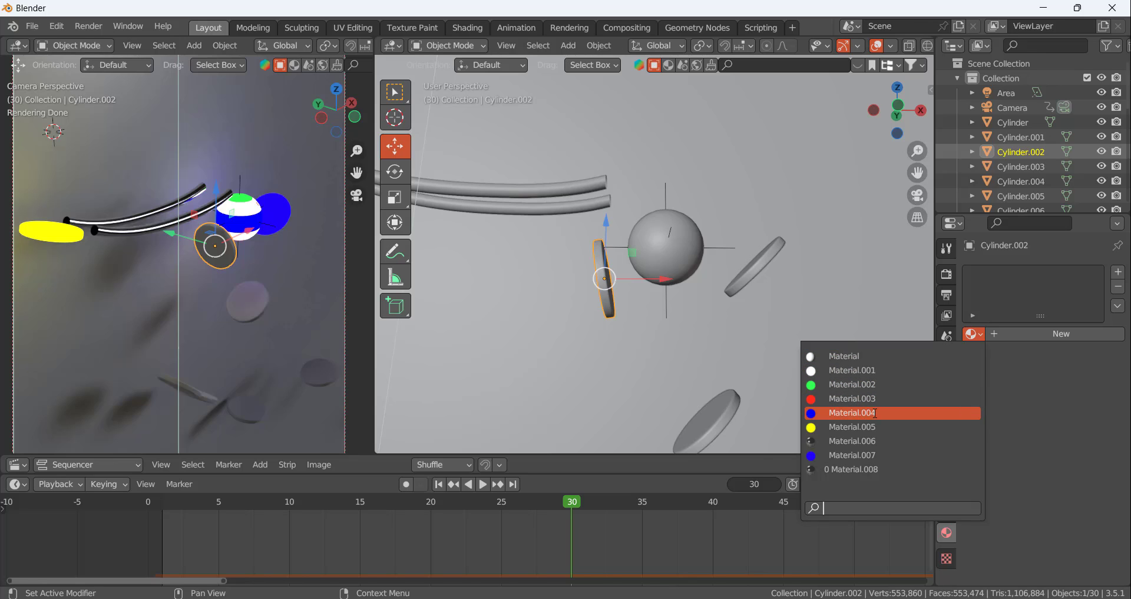
Select the blue second disc and rename its material to "ball gl"
left_click(272, 213)
left_click(1028, 334)
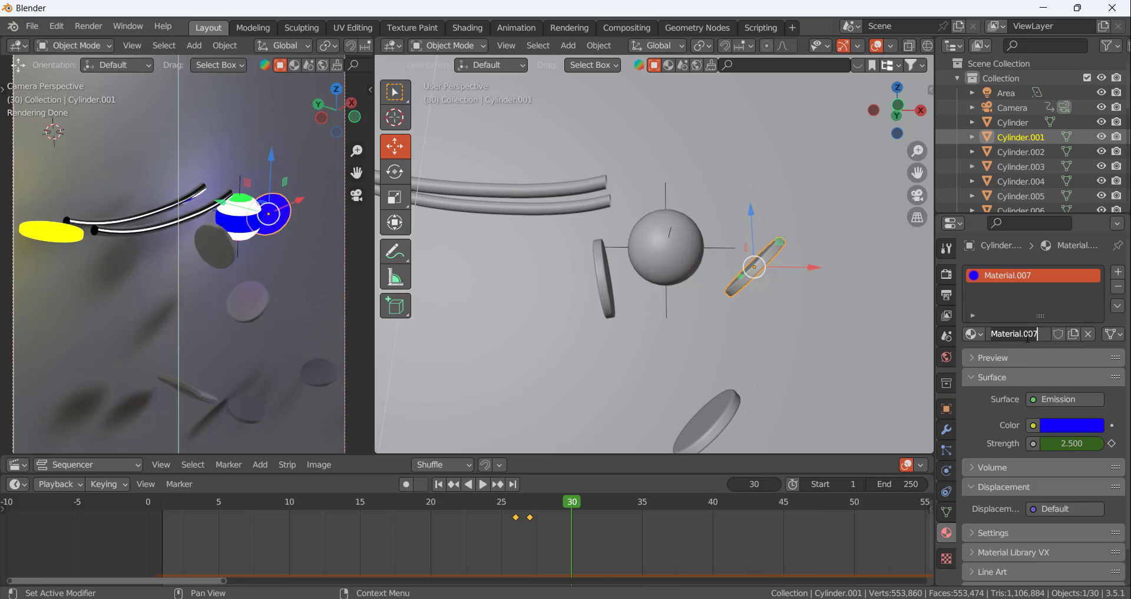
key("ctrl+a")
type("ball gl")
key("Return")
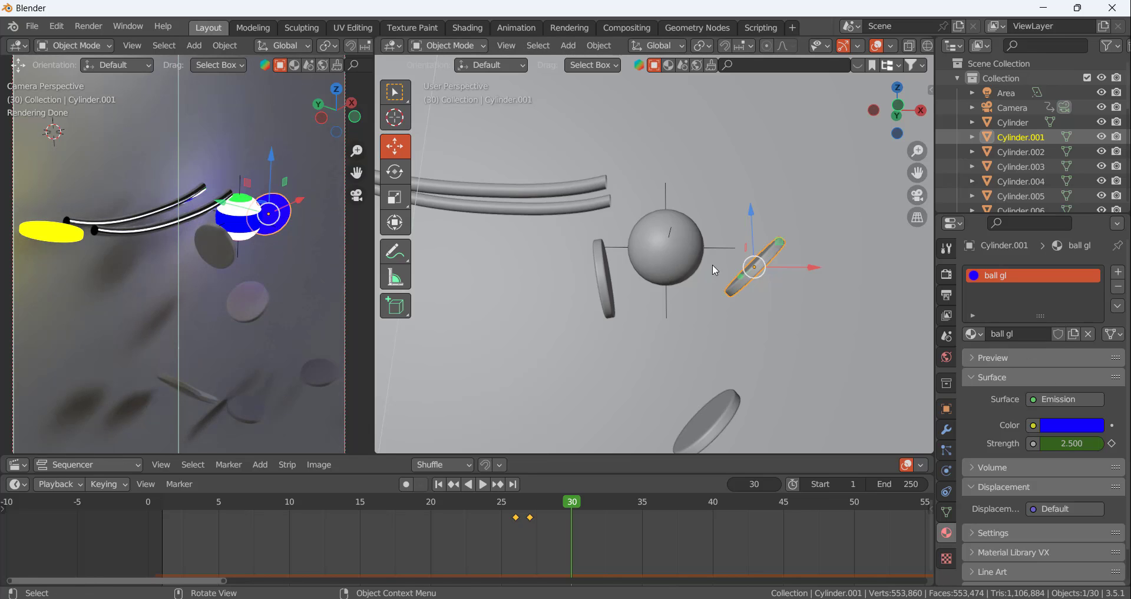
Give the third disc, below the end of the rails, an independent copy of the "ball gl" material
left_click(610, 300)
left_click(975, 334)
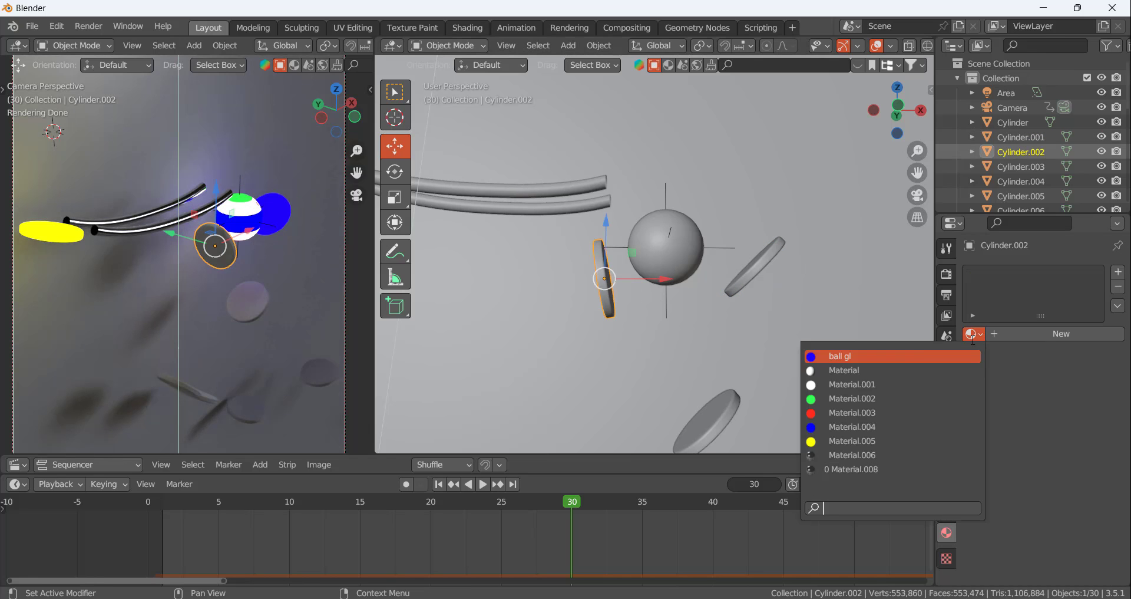
left_click(954, 357)
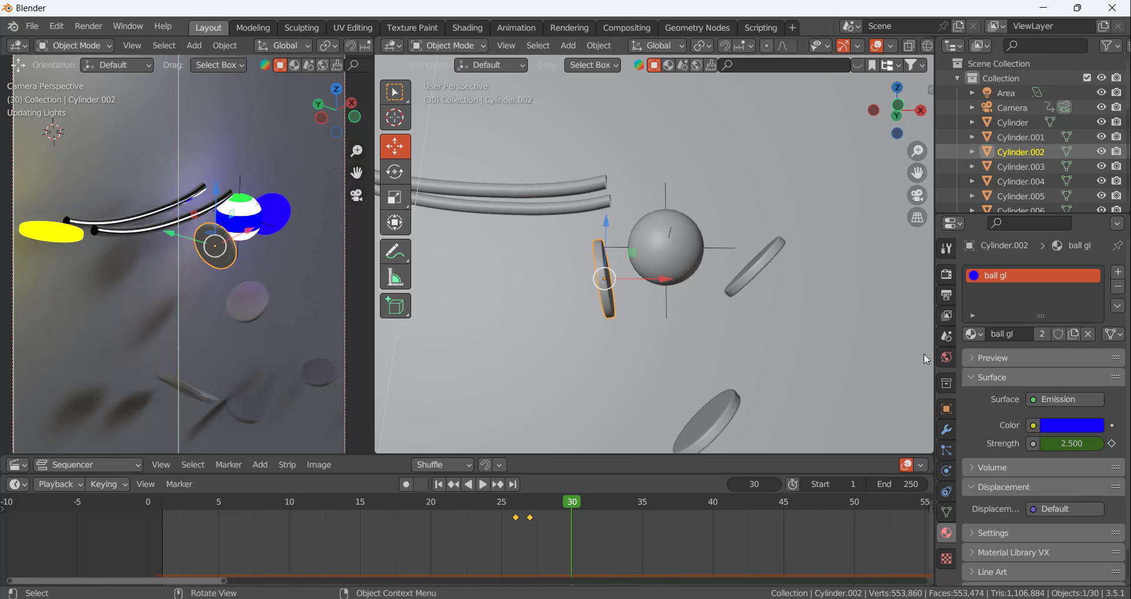
left_click(1074, 334)
Delete the copied emission strength keyframes at frames 26 and 27 from the third disc's material
left_click_drag(540, 528, 491, 498)
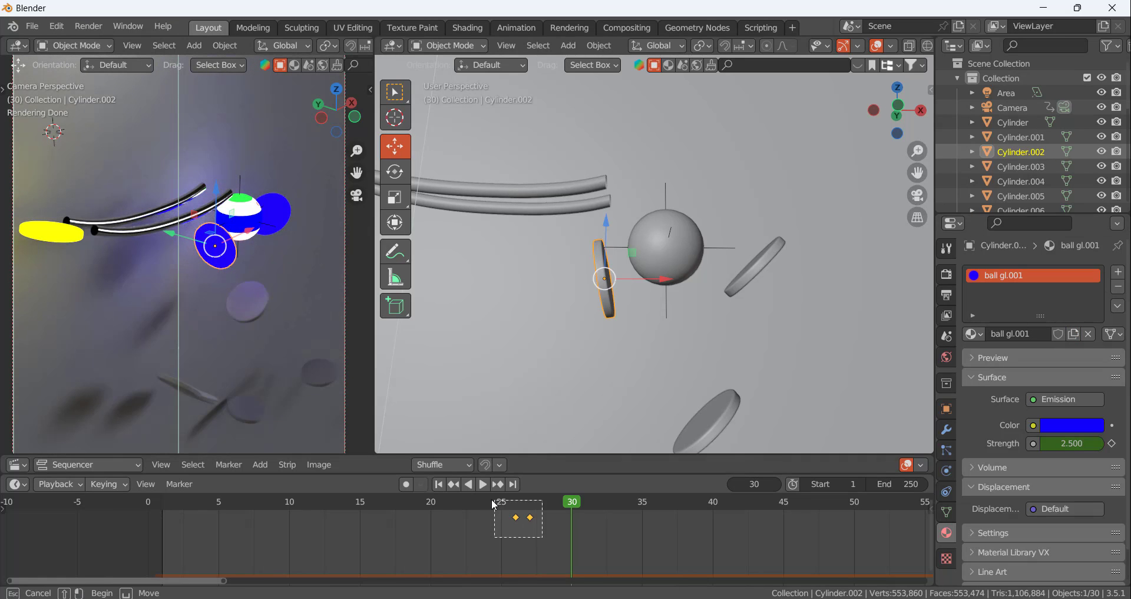
key("x")
left_click(518, 542)
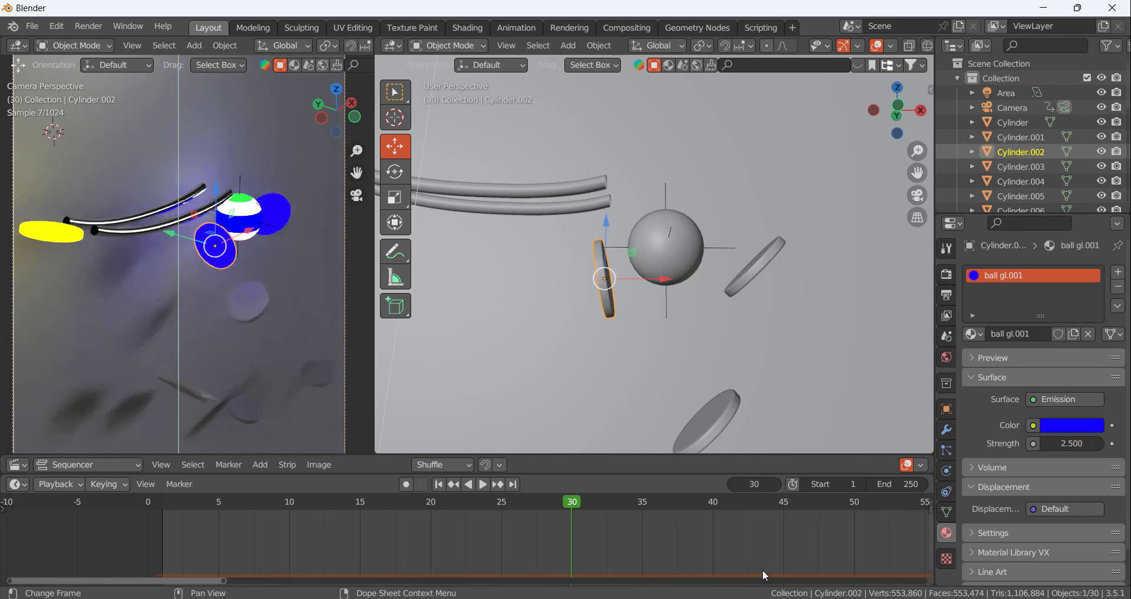
Set the third disc's emission strength to 0 and keyframe it at frame 30
left_click(1069, 443)
type("2.5")
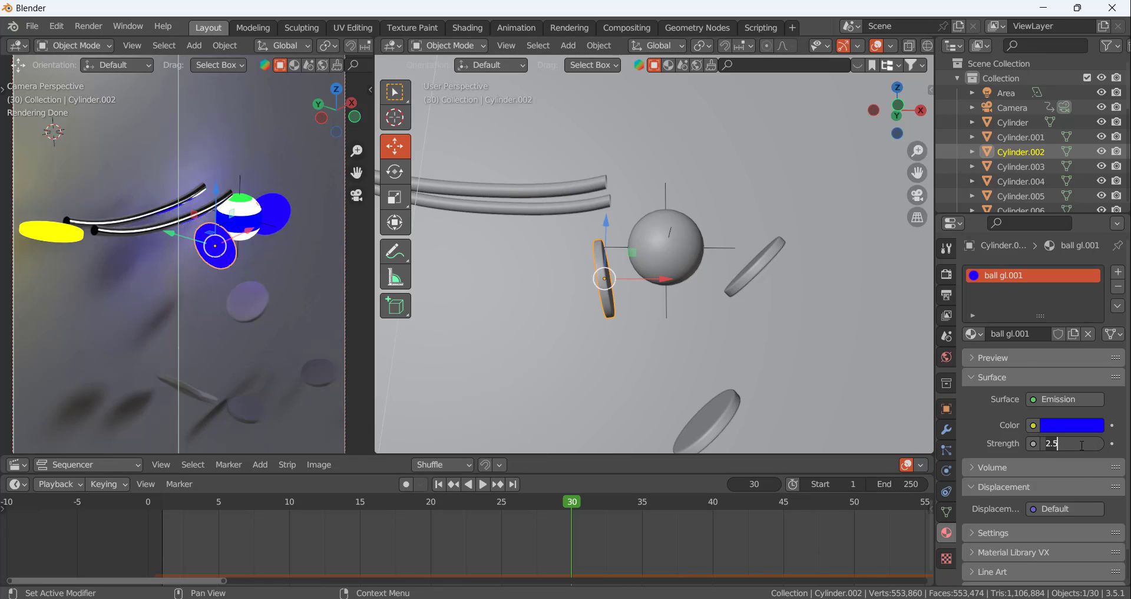
type("0")
key("Return")
left_click(1111, 444)
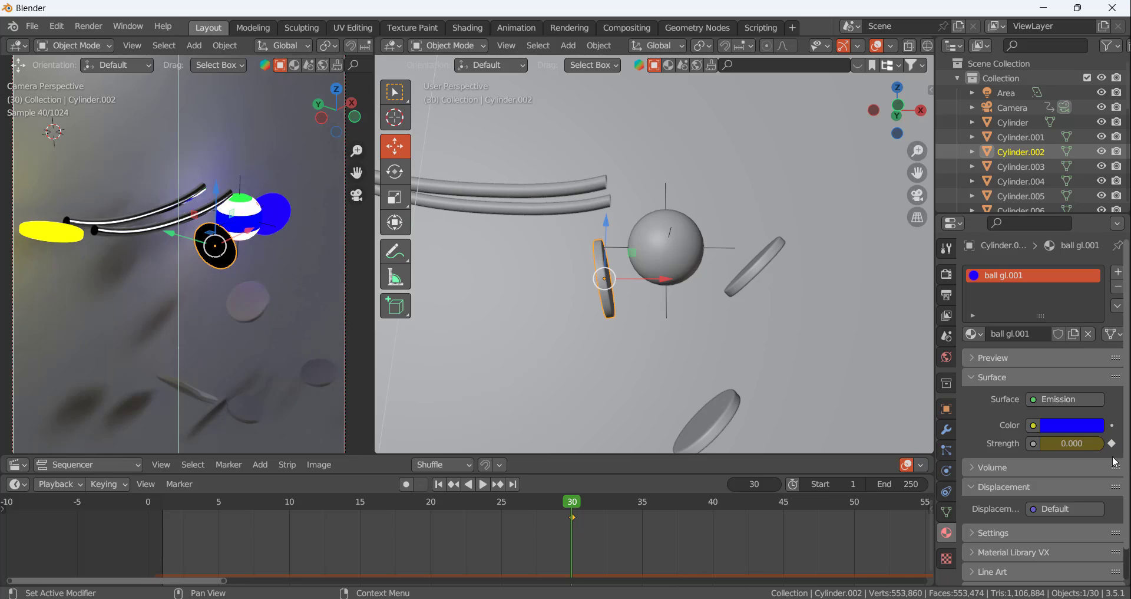
Advance to frame 31 and keyframe the third disc's emission strength at 2.5
left_click(777, 484)
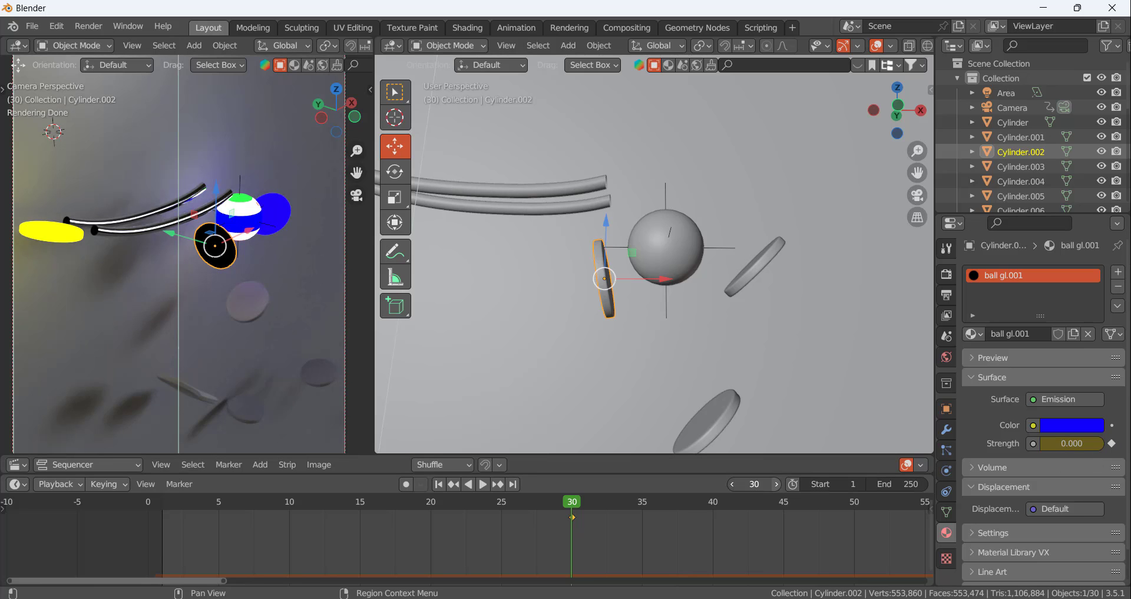
left_click(1071, 443)
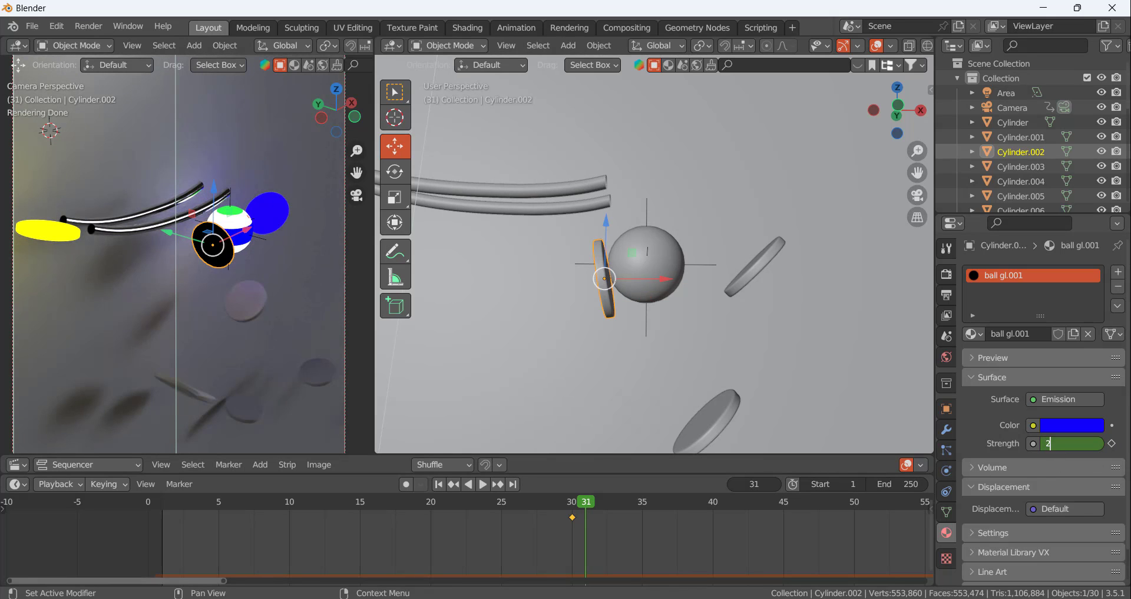
type("2.5")
key("Return")
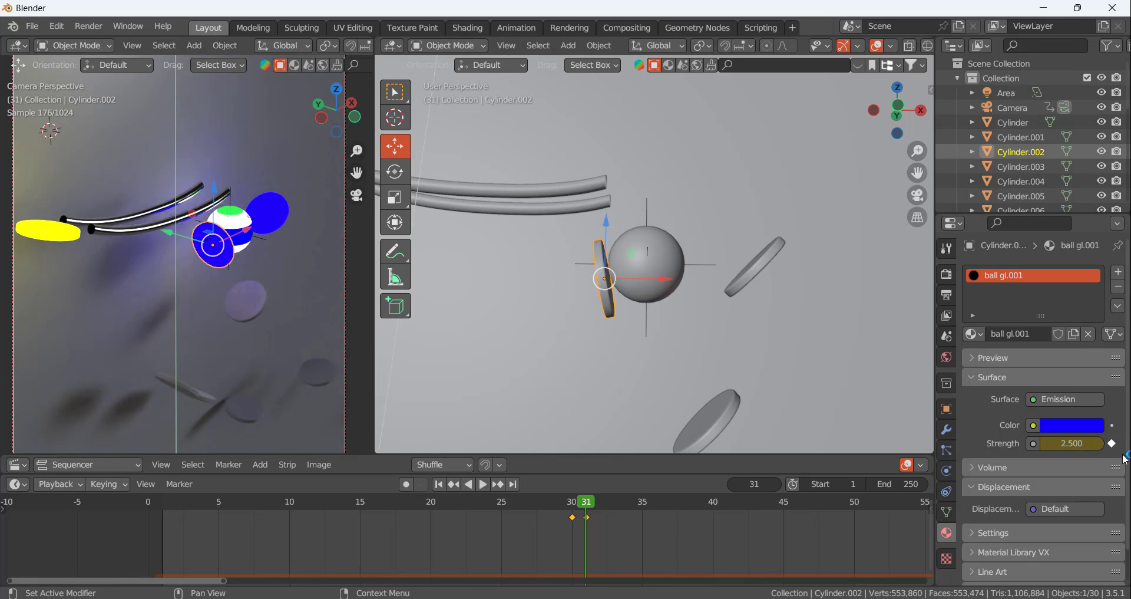
Change the third disc's emission colour to light cyan, compare it with the yellow first disc and reselect the third disc
left_click(1087, 425)
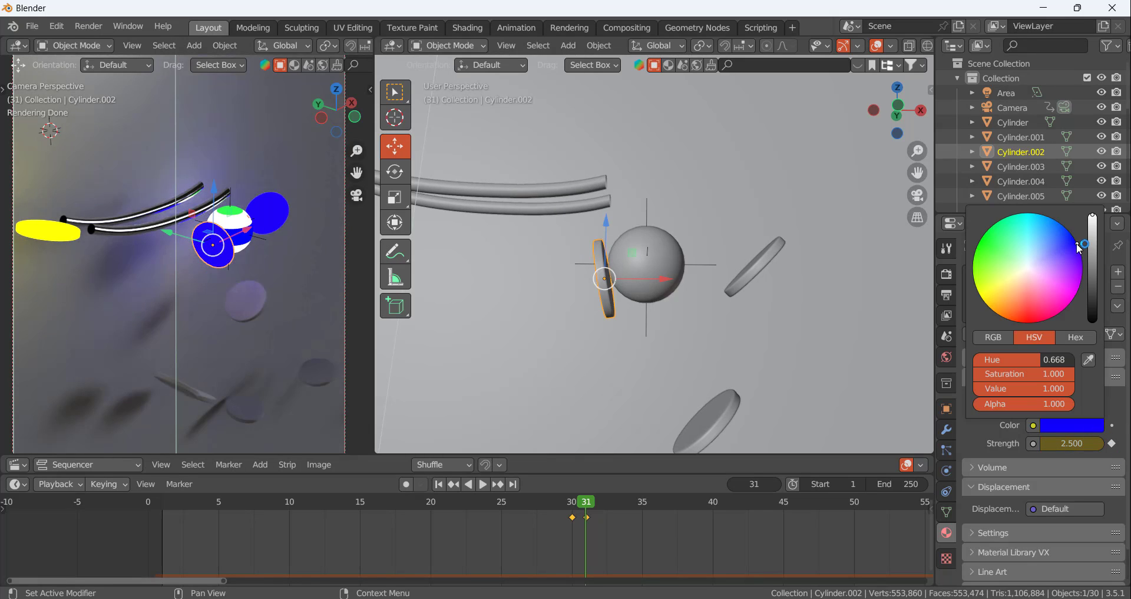
left_click_drag(1080, 248, 1026, 213)
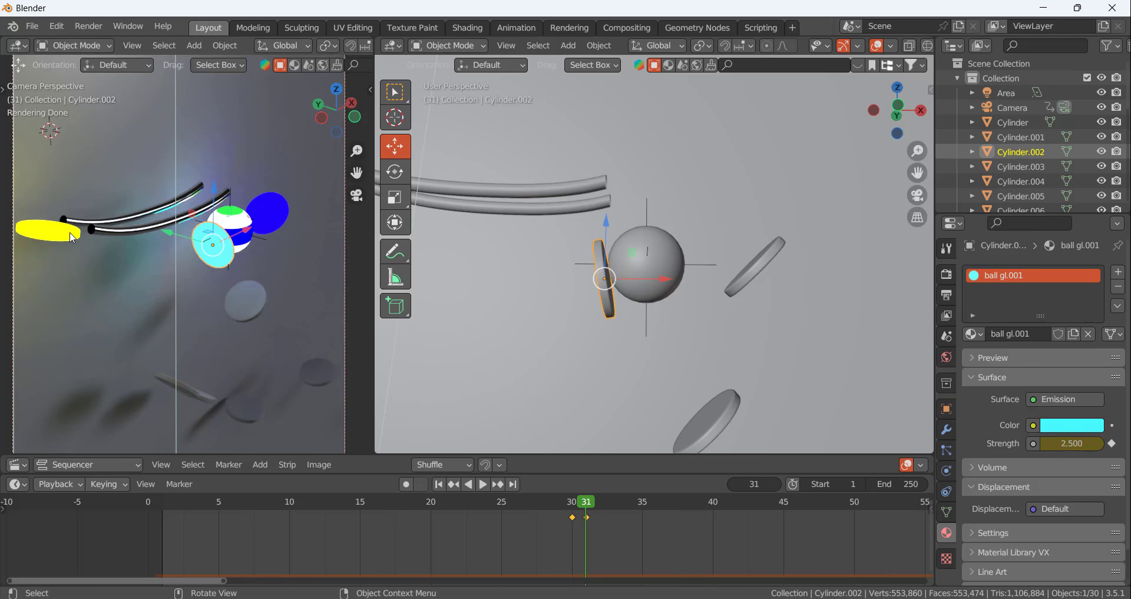
left_click(72, 237)
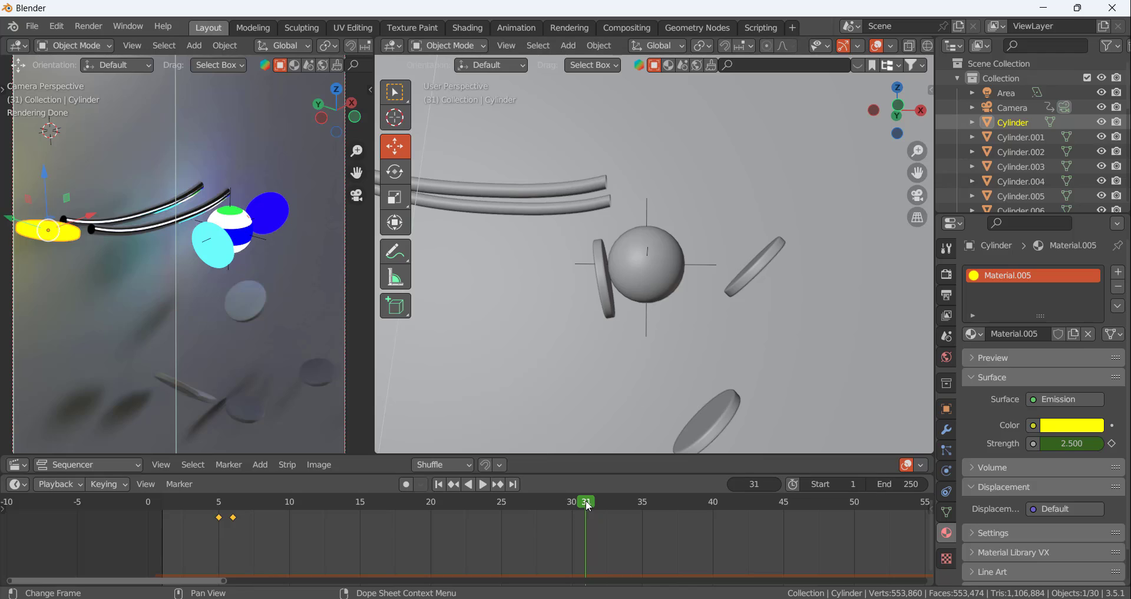
left_click(604, 297)
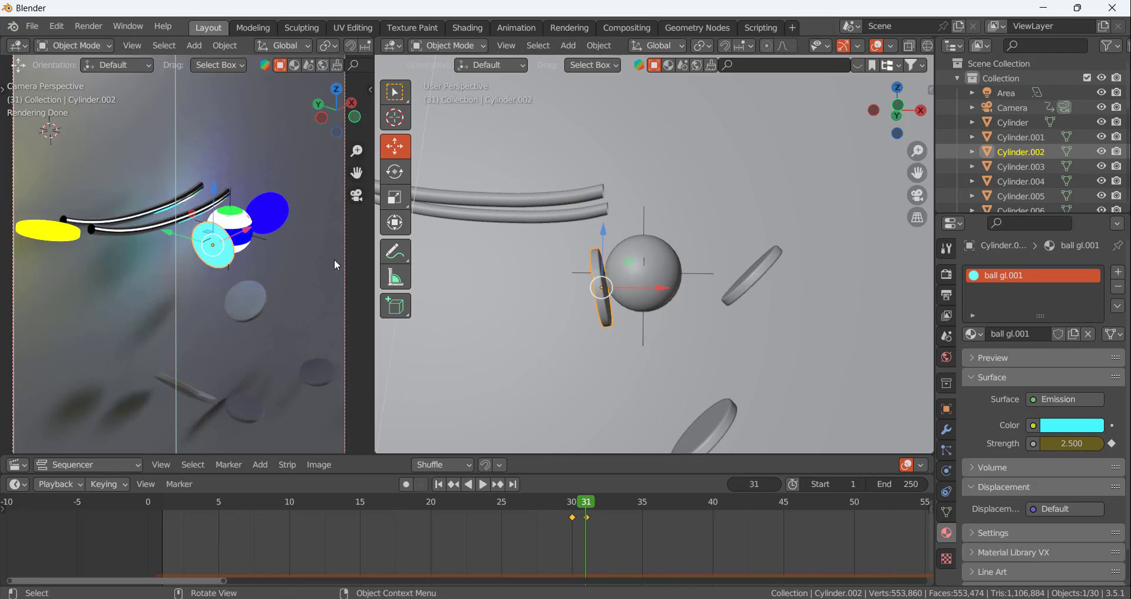
At frame 34, just before the ball hits the fourth disc, give that disc an independent copy of the "ball gl" material
scroll(740, 333, "down", 4)
scroll(742, 378, "up", 4)
left_click_drag(587, 495, 642, 509)
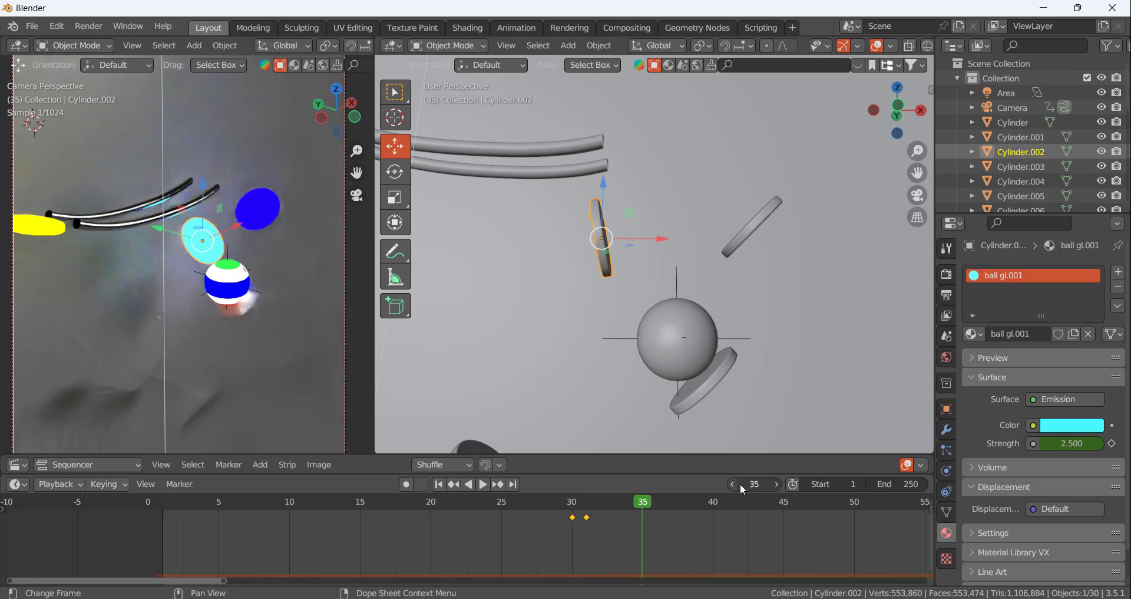
key("Left")
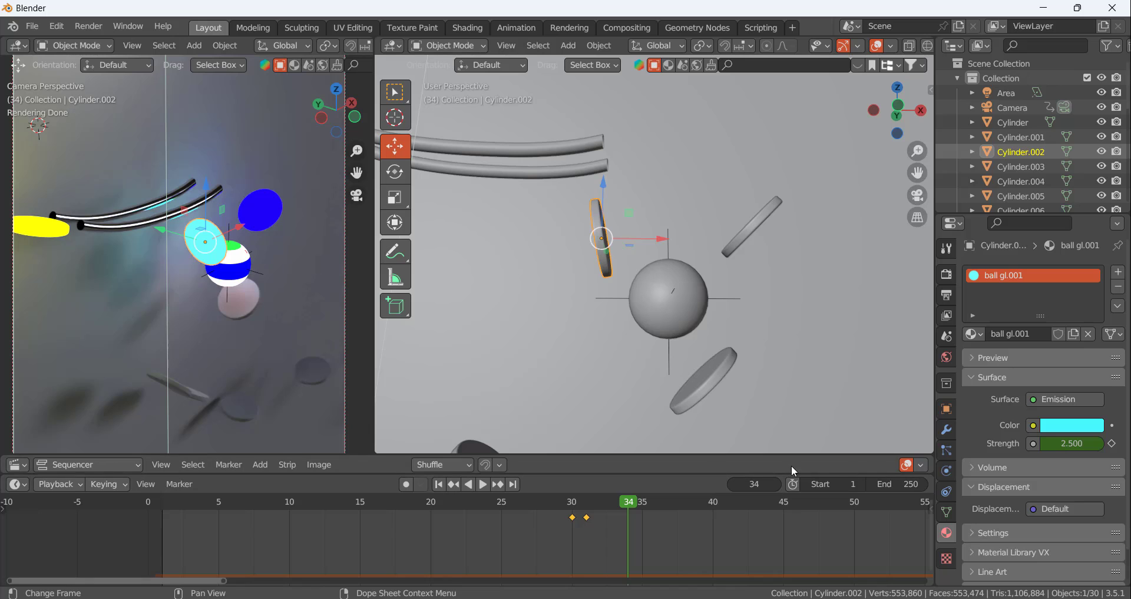
left_click(706, 377)
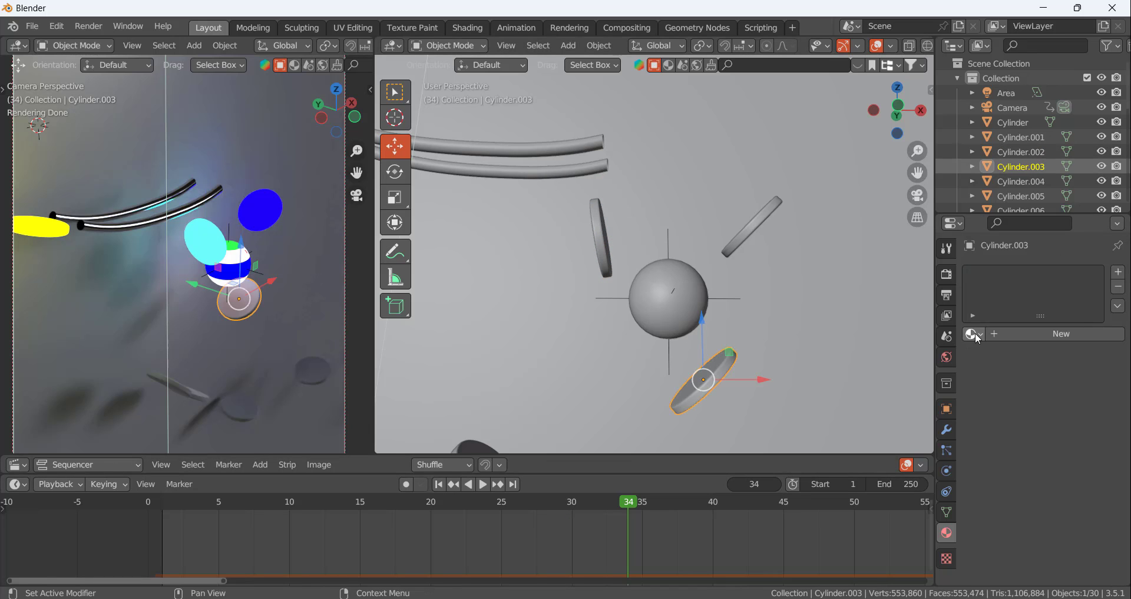
left_click(975, 335)
left_click(854, 369)
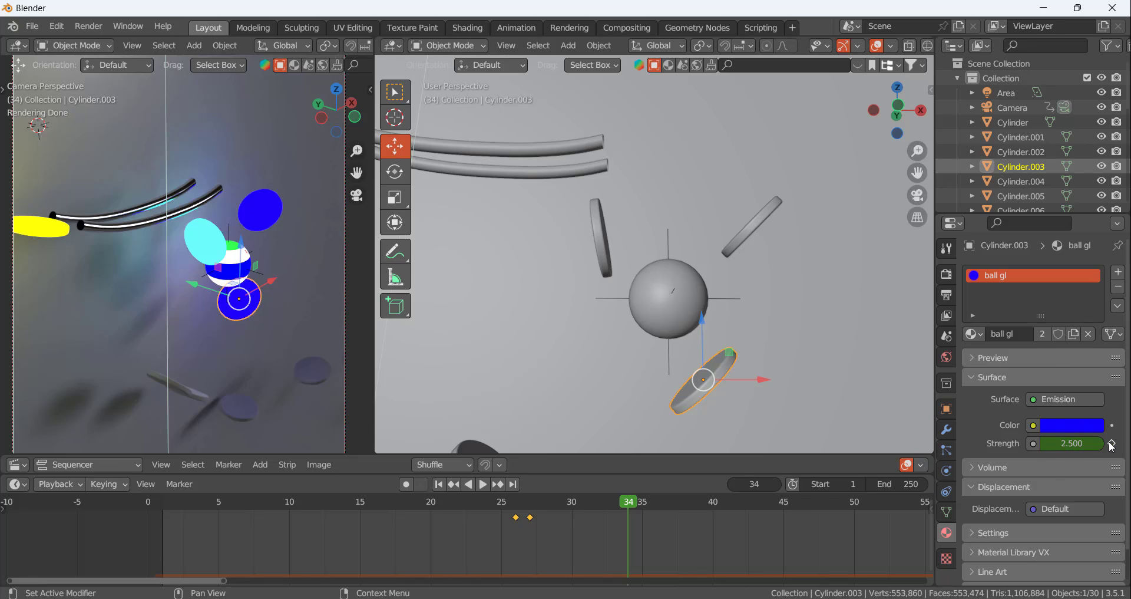
left_click_drag(487, 534, 543, 521)
left_click(1074, 334)
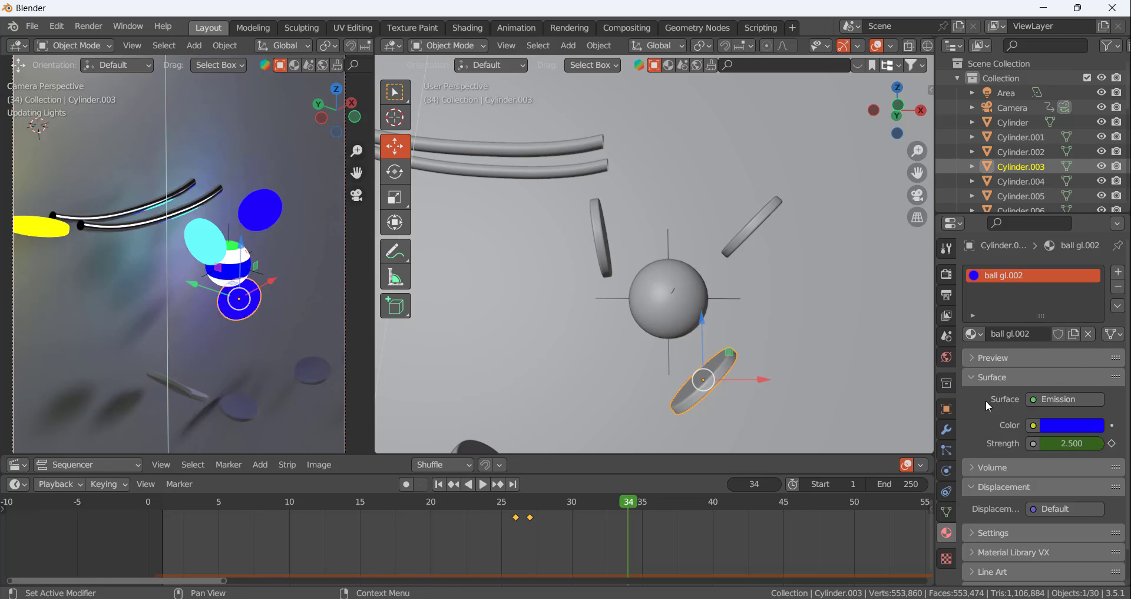
Delete the copied emission strength keyframes at frames 26 and 27 from the fourth disc's material
left_click_drag(488, 548, 557, 507)
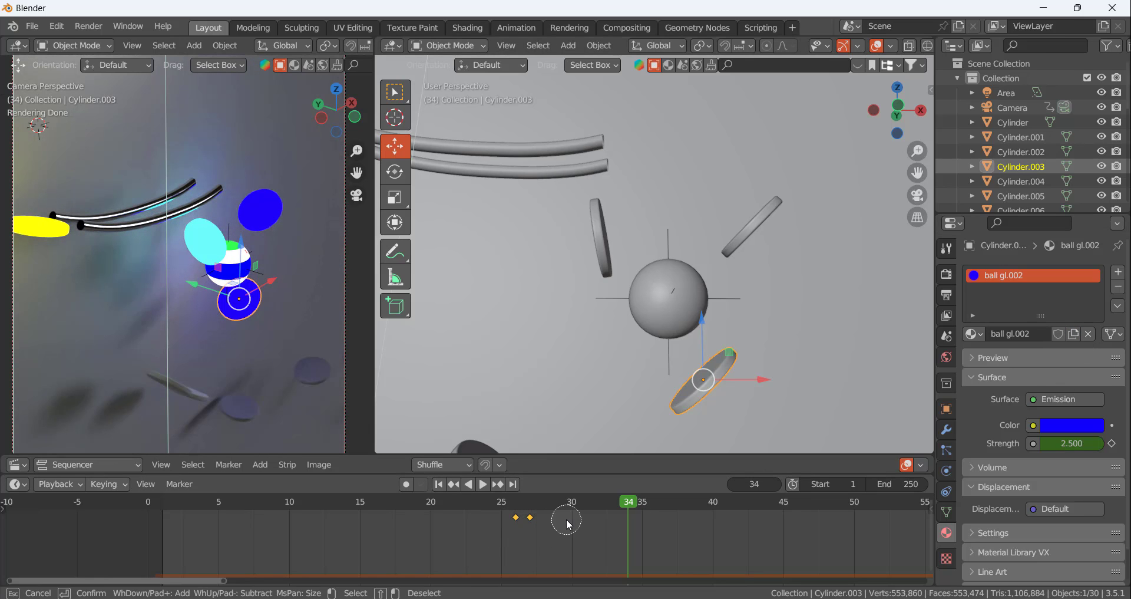
key("x")
left_click(532, 524)
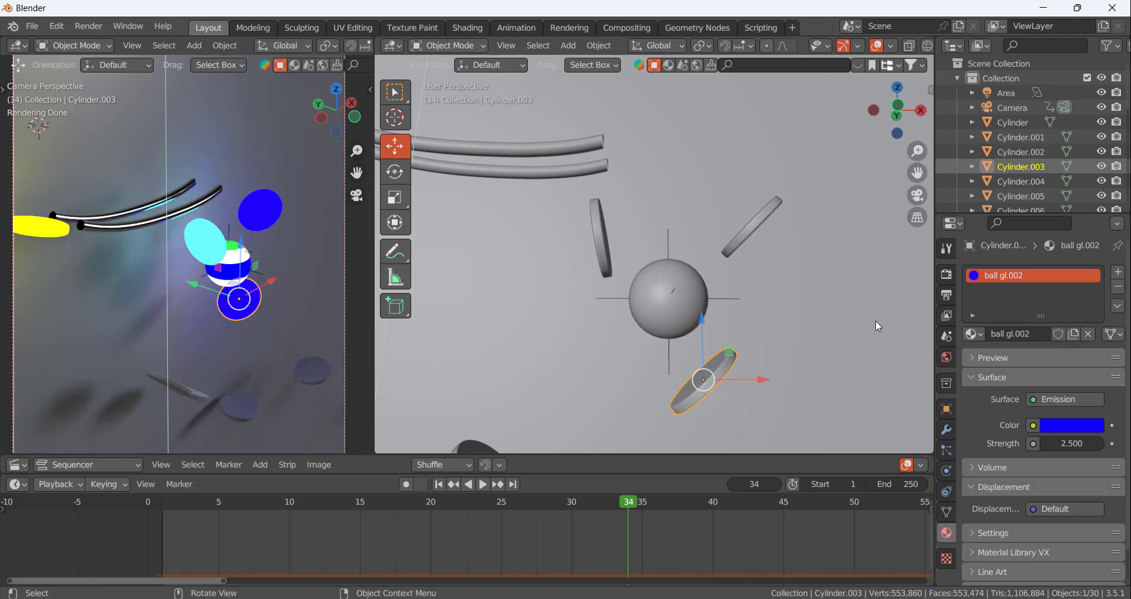
Set the fourth disc's emission strength to 0 and keyframe it at frame 34
scroll(528, 323, "down", 6)
scroll(557, 347, "up", 6)
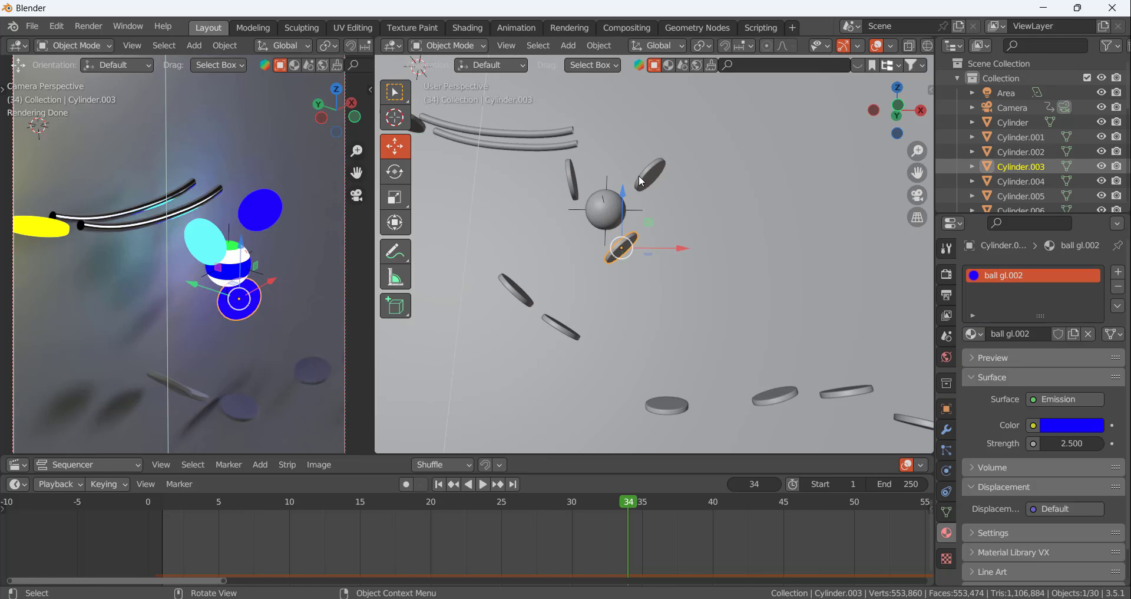
left_click(1084, 443)
key("BackSpace")
key("BackSpace")
key("BackSpace")
type("0")
key("Return")
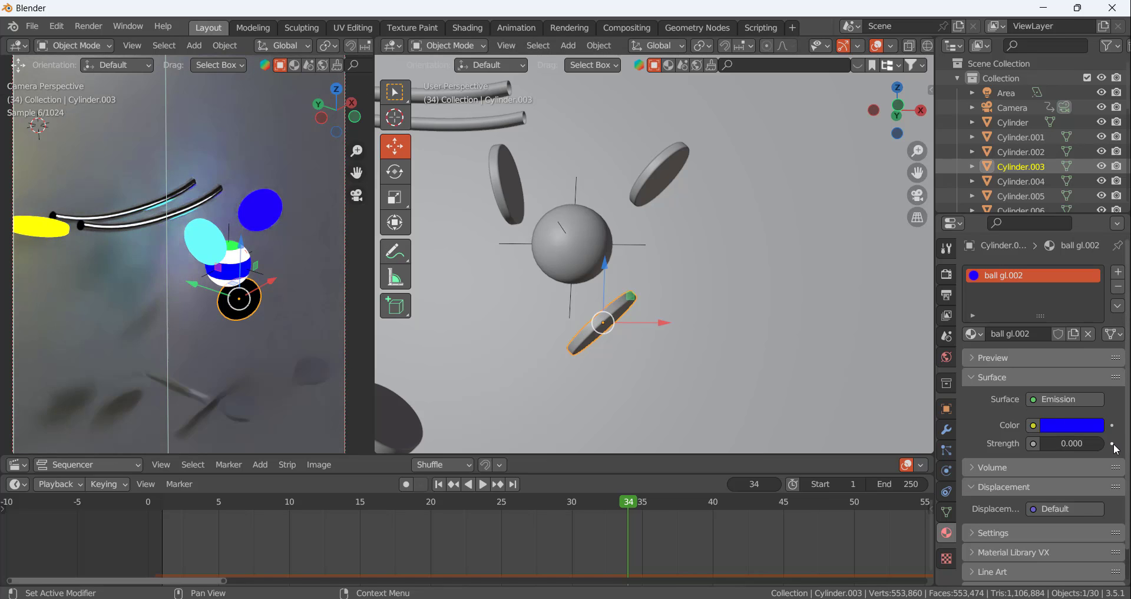
left_click(1112, 444)
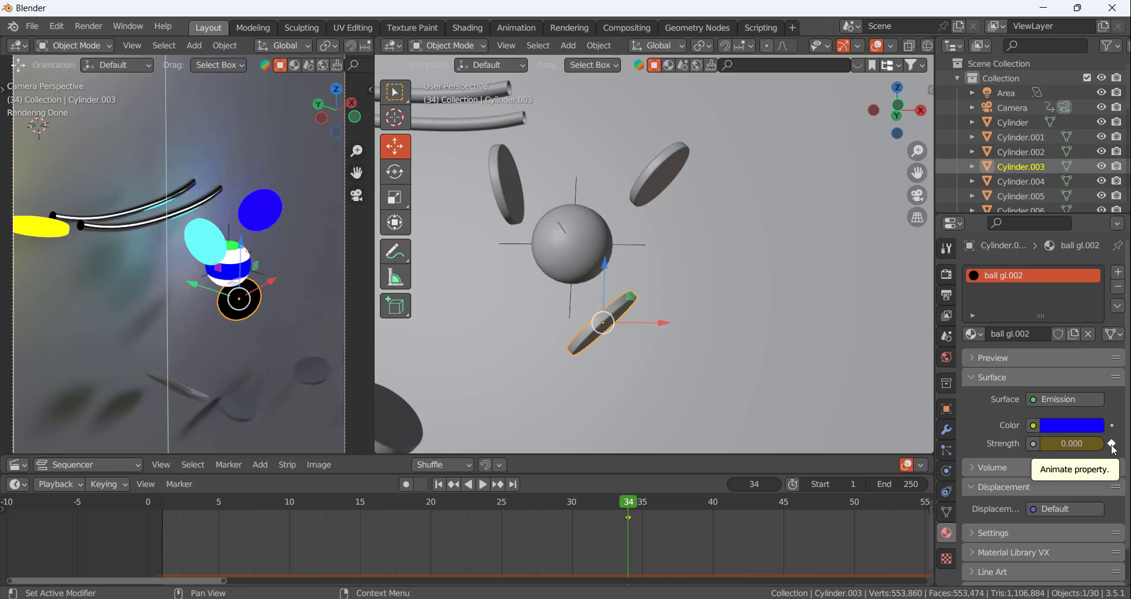
At frame 35, keyframe the fourth disc's emission strength at 3 and change its emission colour to red
left_click(776, 484)
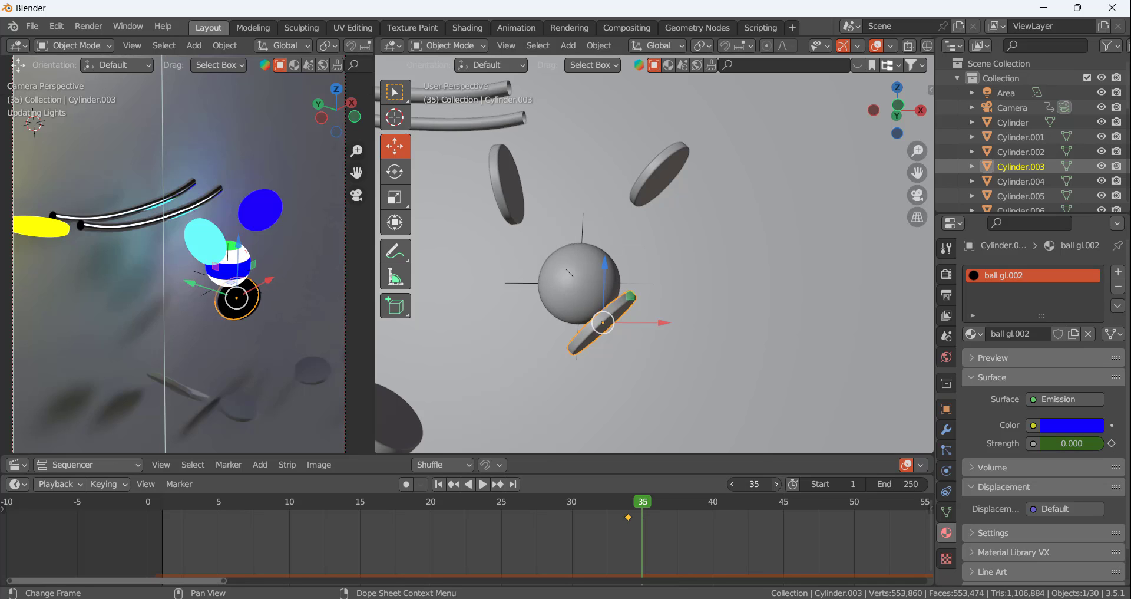
left_click(1066, 443)
type("3")
key("Return")
left_click(1068, 426)
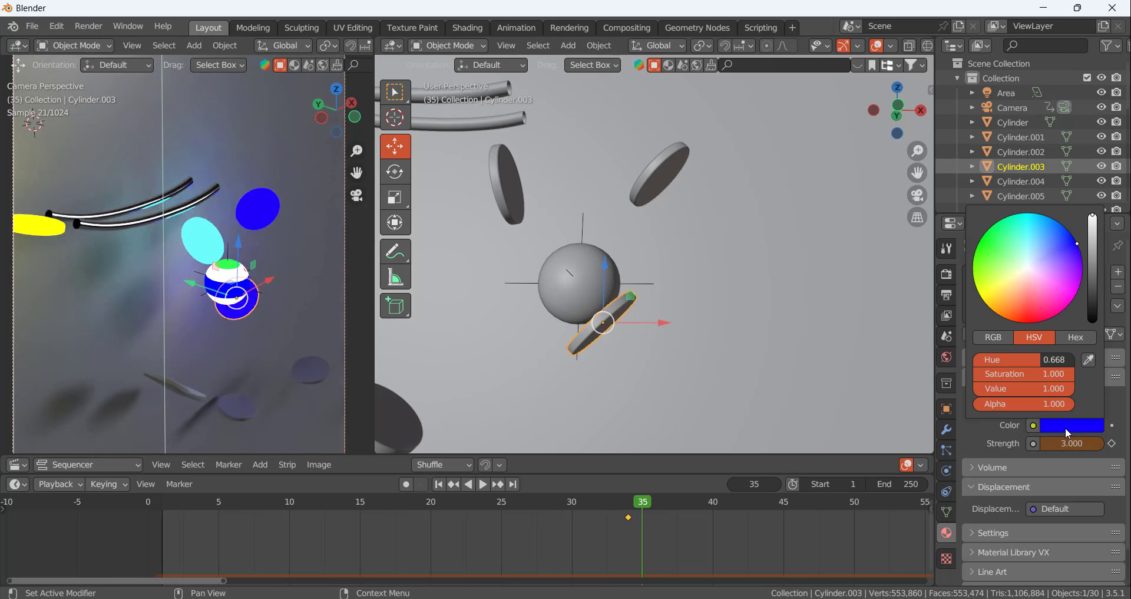
left_click_drag(1079, 245, 1028, 353)
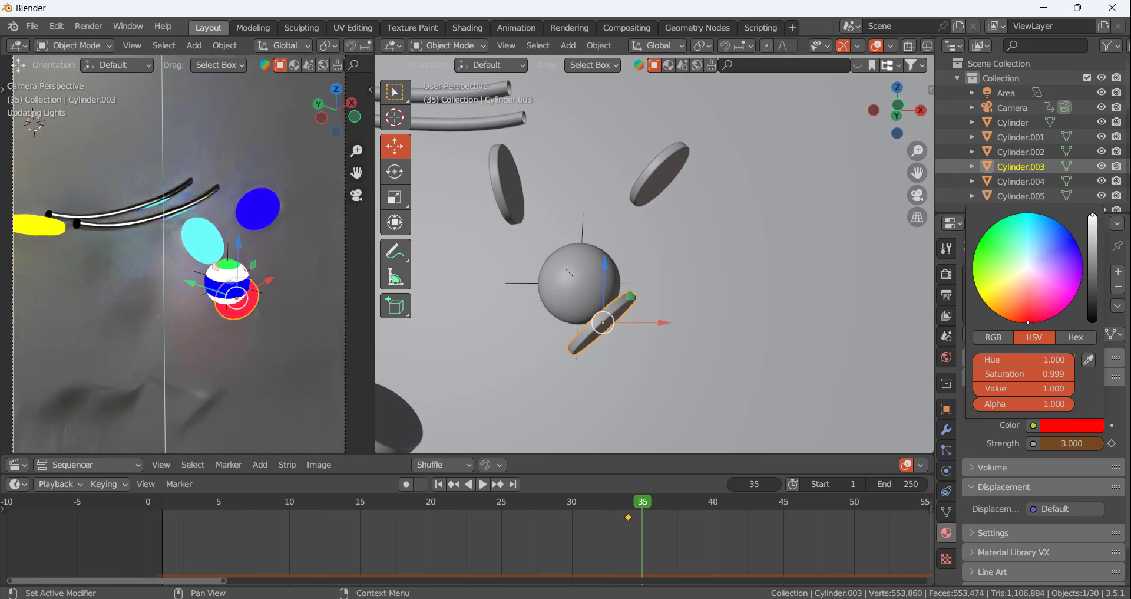
left_click(1112, 443)
Play and scrub the animation between frames 26 and 40 to check how the discs light up on contact
key("space")
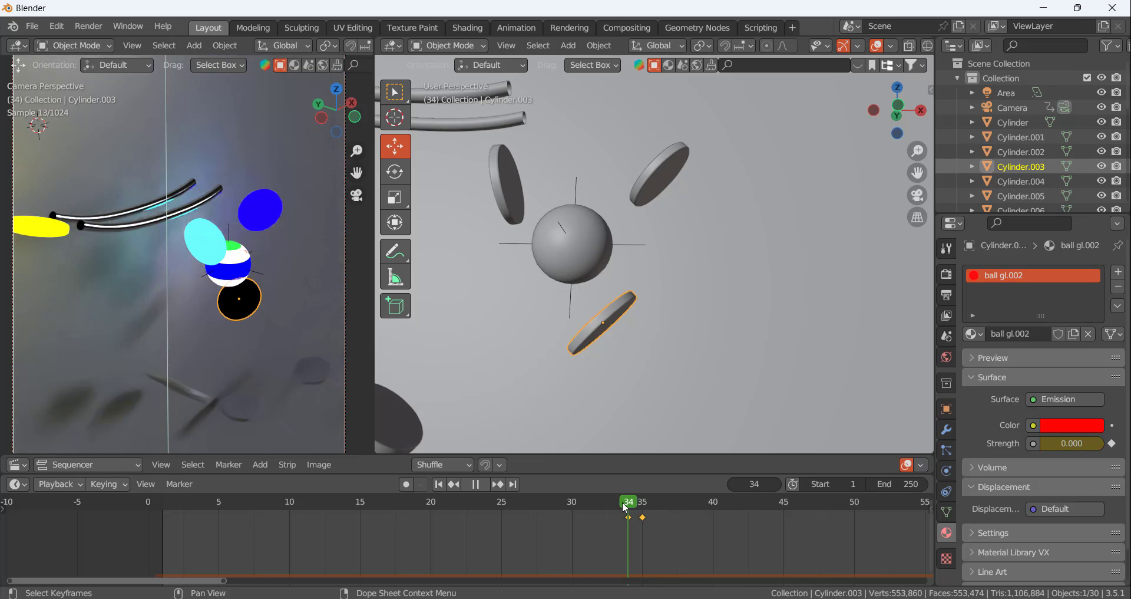
key("space")
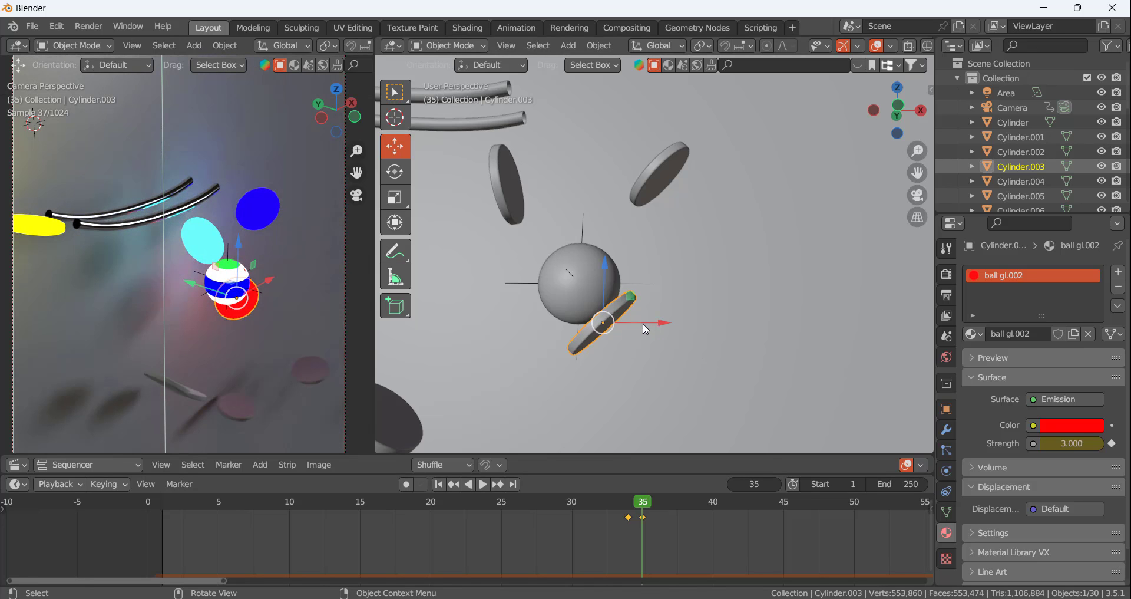
scroll(654, 324, "down", 5)
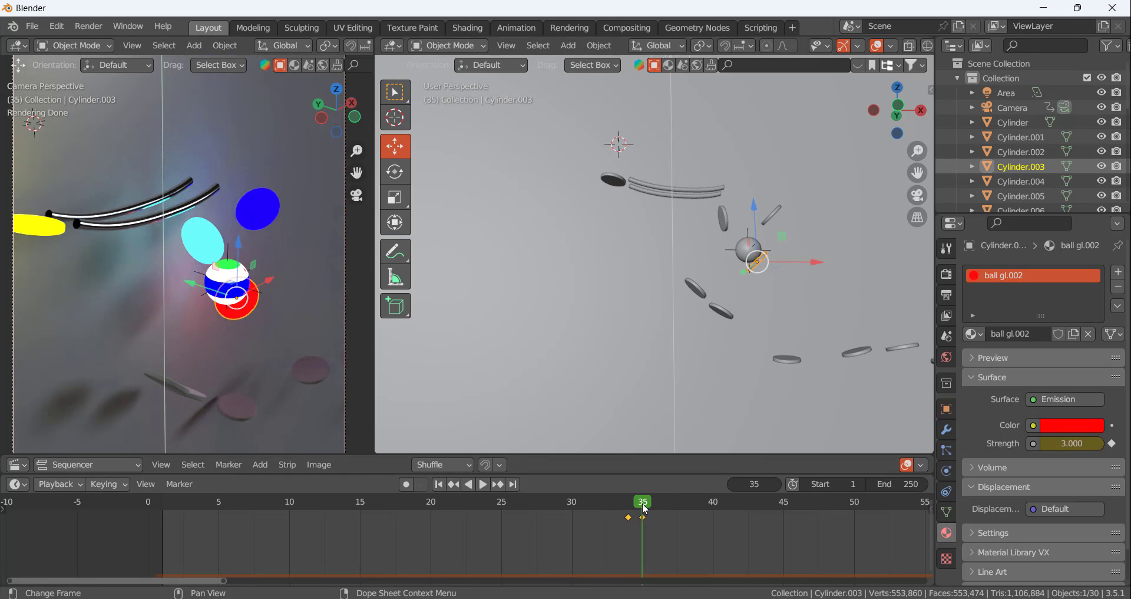
key("Left")
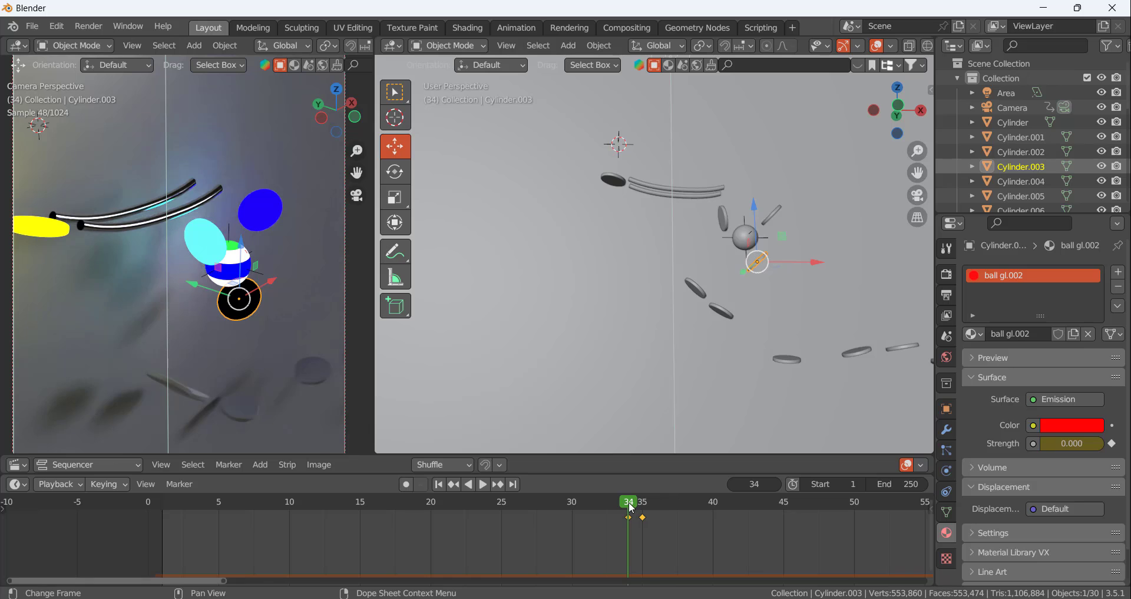
key("space")
left_click_drag(668, 506, 712, 508)
middle_click_drag(716, 288, 713, 345)
scroll(730, 286, "up", 2)
scroll(731, 285, "down", 5)
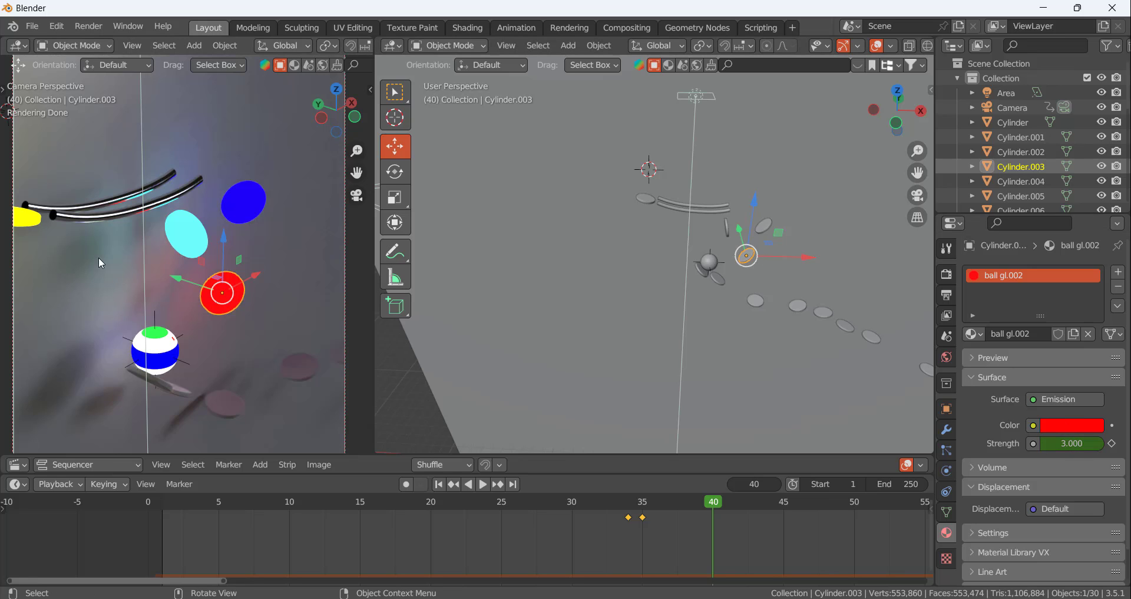
scroll(98, 257, "down", 5)
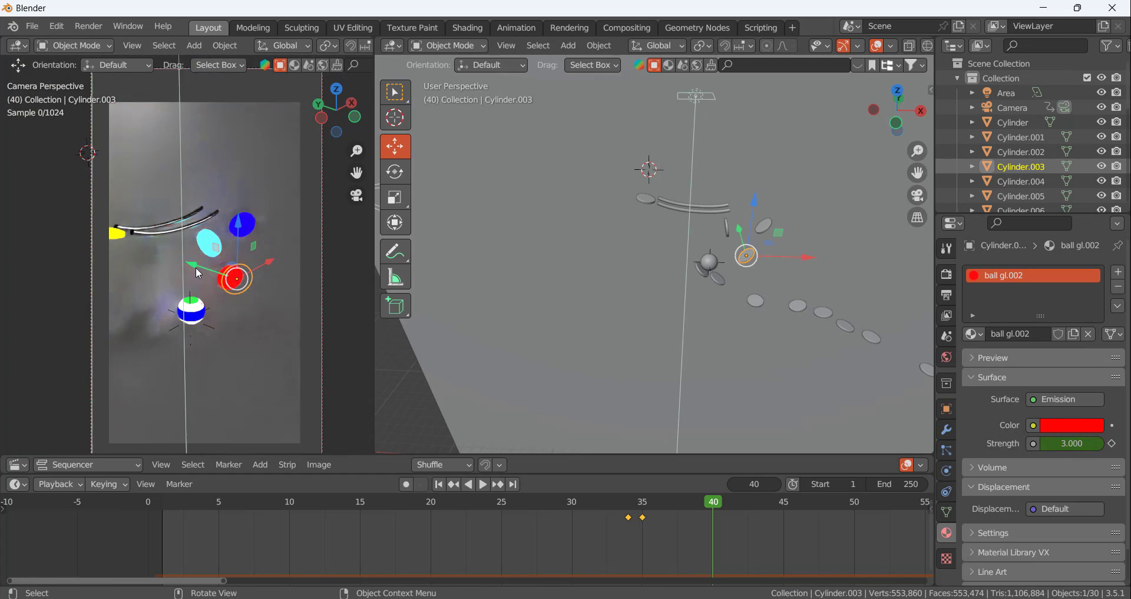
left_click_drag(713, 503, 511, 461)
Select the winding tube, NurbsPath.001, and frame it in the viewport
scroll(696, 253, "down", 7)
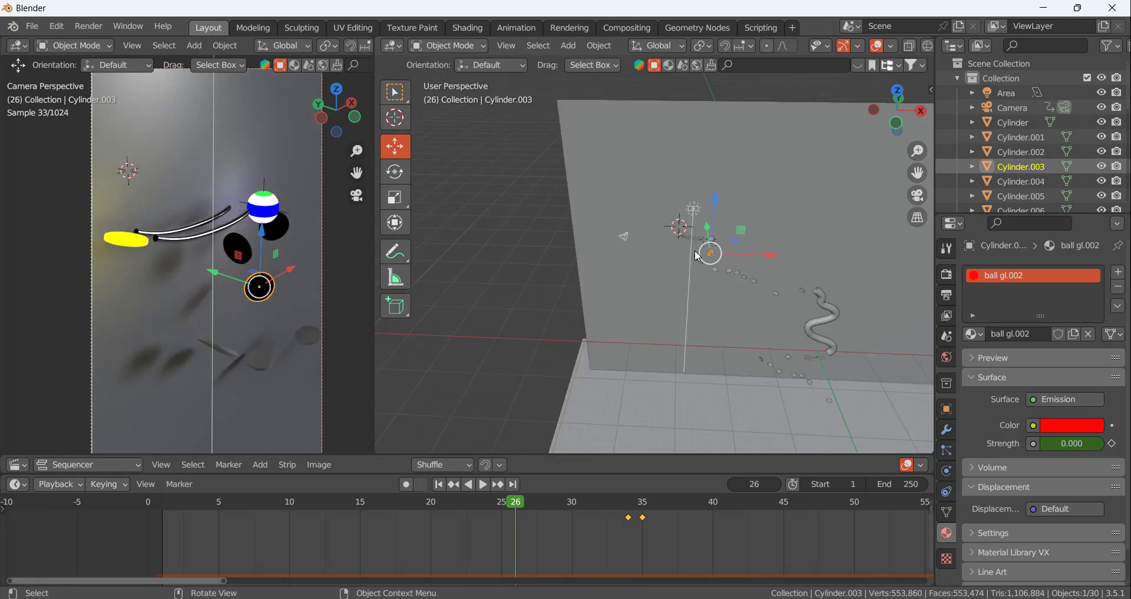
scroll(696, 252, "down", 3)
scroll(822, 306, "up", 8)
left_click(609, 228)
scroll(608, 228, "up", 5)
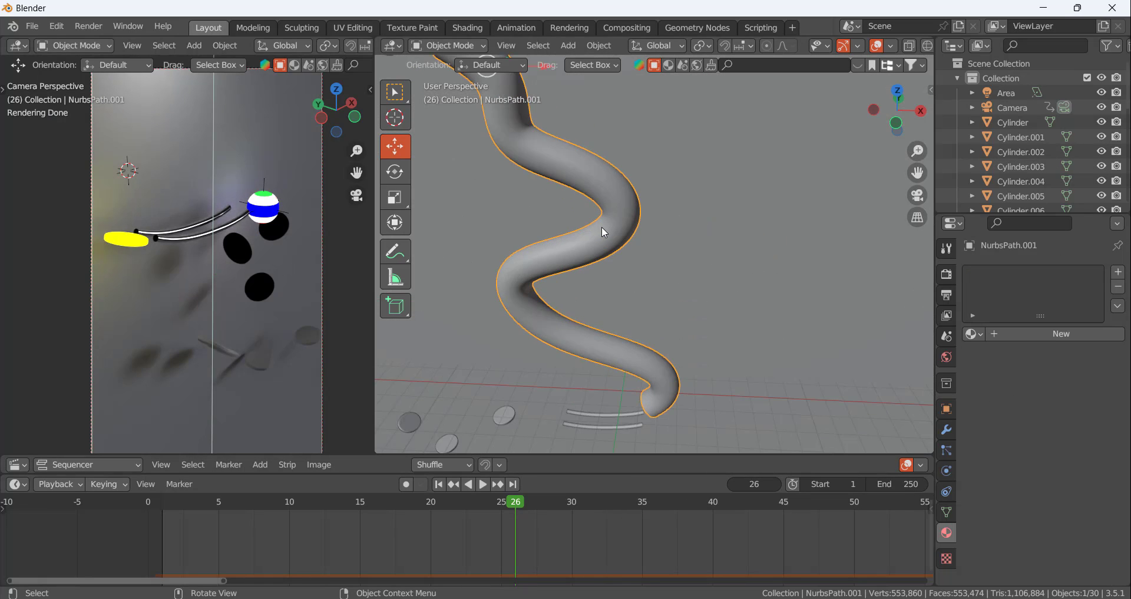
scroll(602, 226, "down", 5)
middle_click_drag(709, 252, 662, 188)
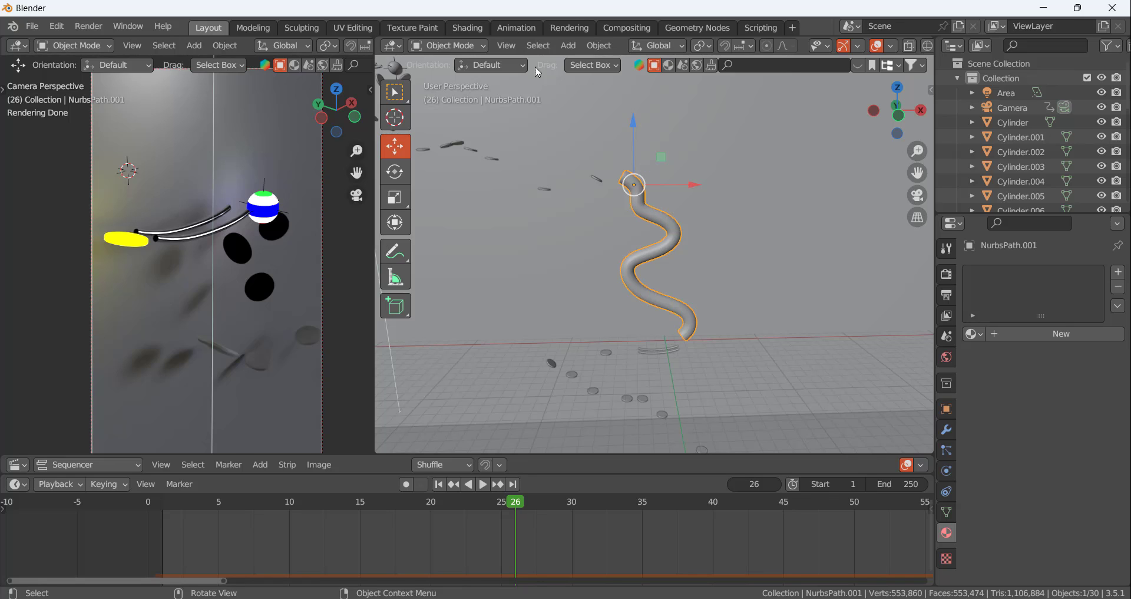
Switch to the Shading workspace and show its viewport in rendered shading through the camera
left_click(478, 32)
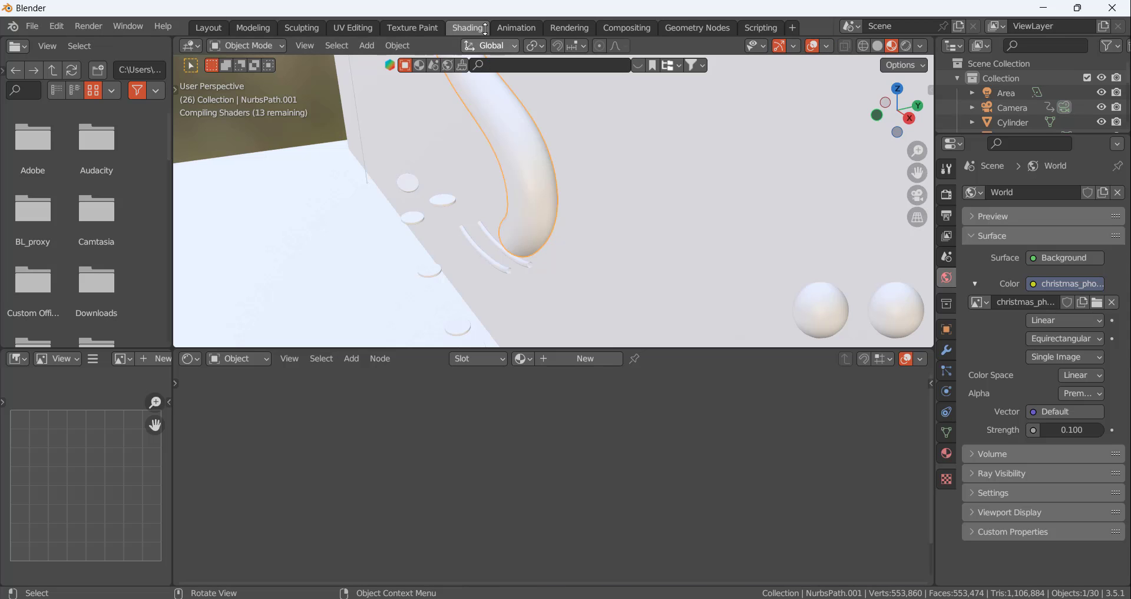
left_click(907, 46)
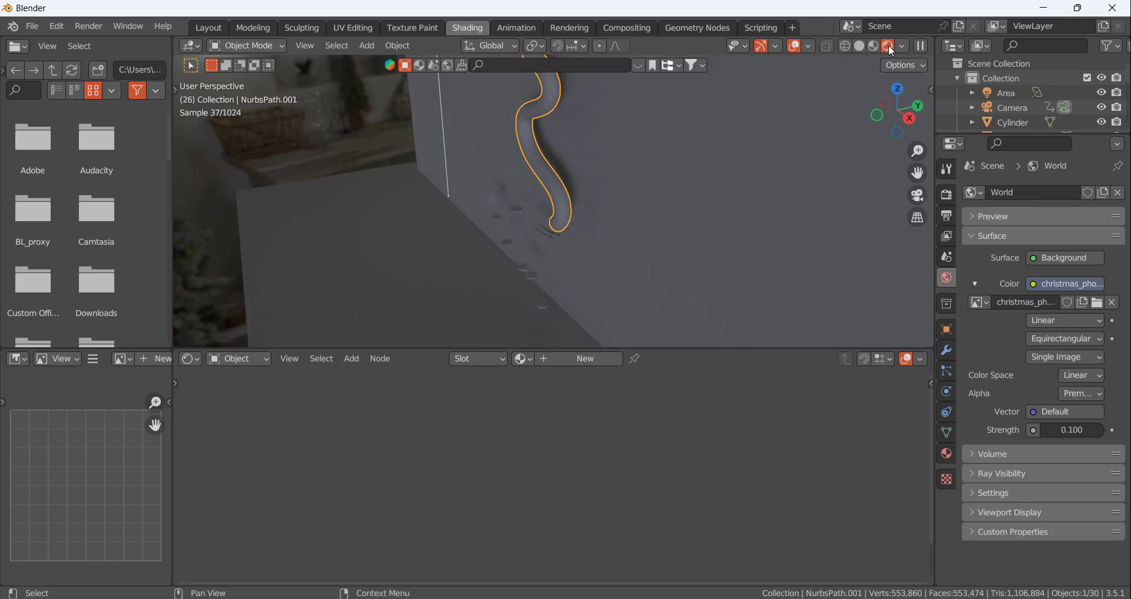
middle_click_drag(677, 141, 624, 120)
key("KP_0")
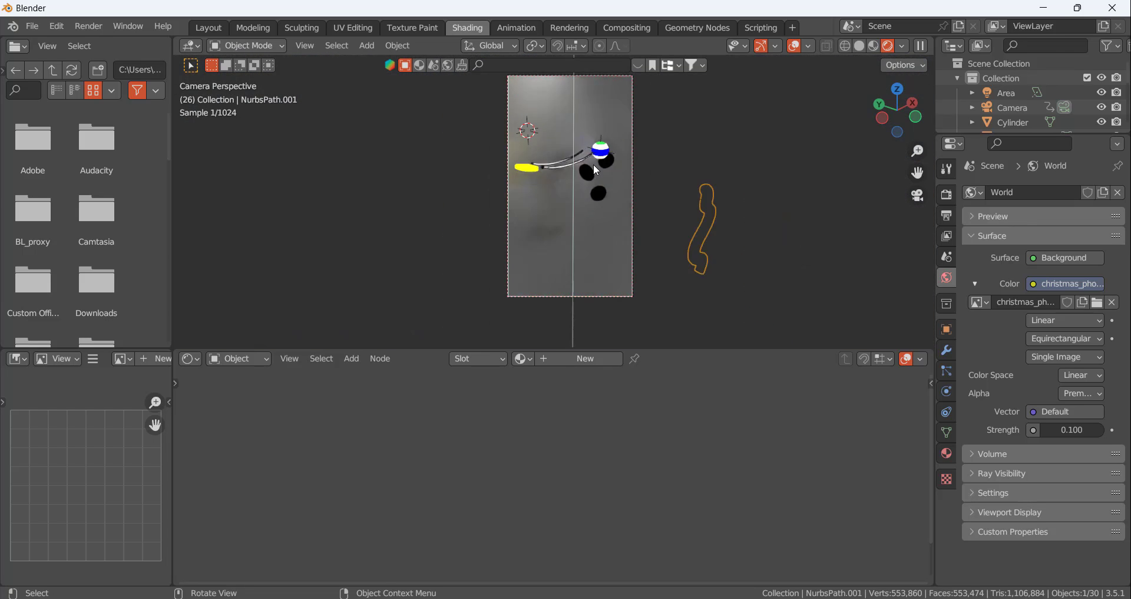
Return to the Layout workspace and scrub the timeline to frame 114, where the camera faces the winding tube
left_click(209, 27)
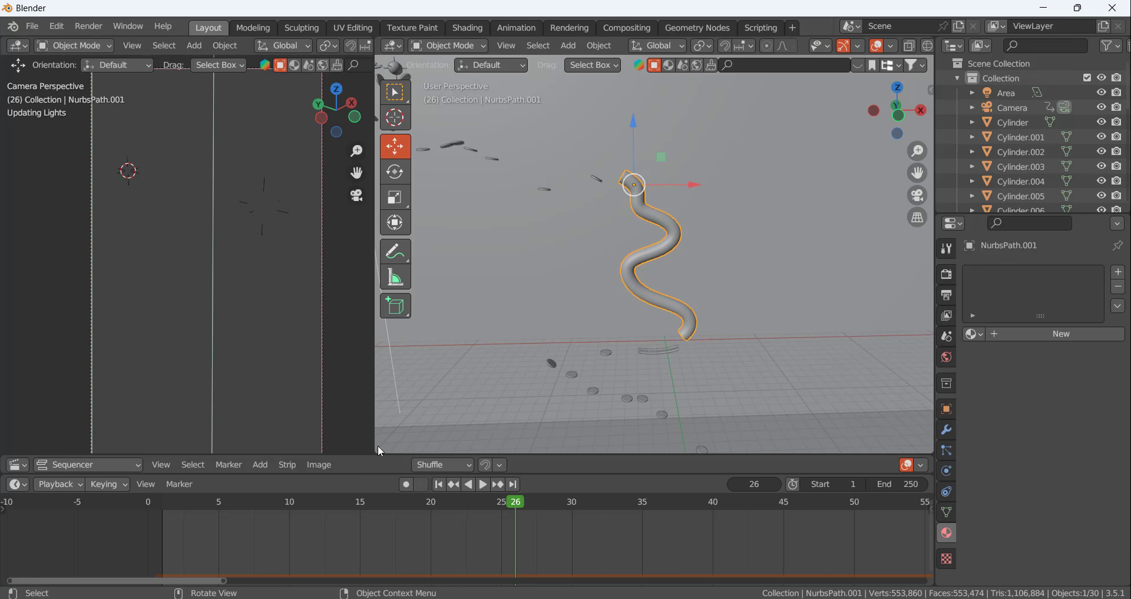
mouse_move(509, 503)
left_mouse_down()
mouse_move(780, 504)
mouse_move(897, 523)
left_mouse_up()
scroll(128, 252, "down", 5)
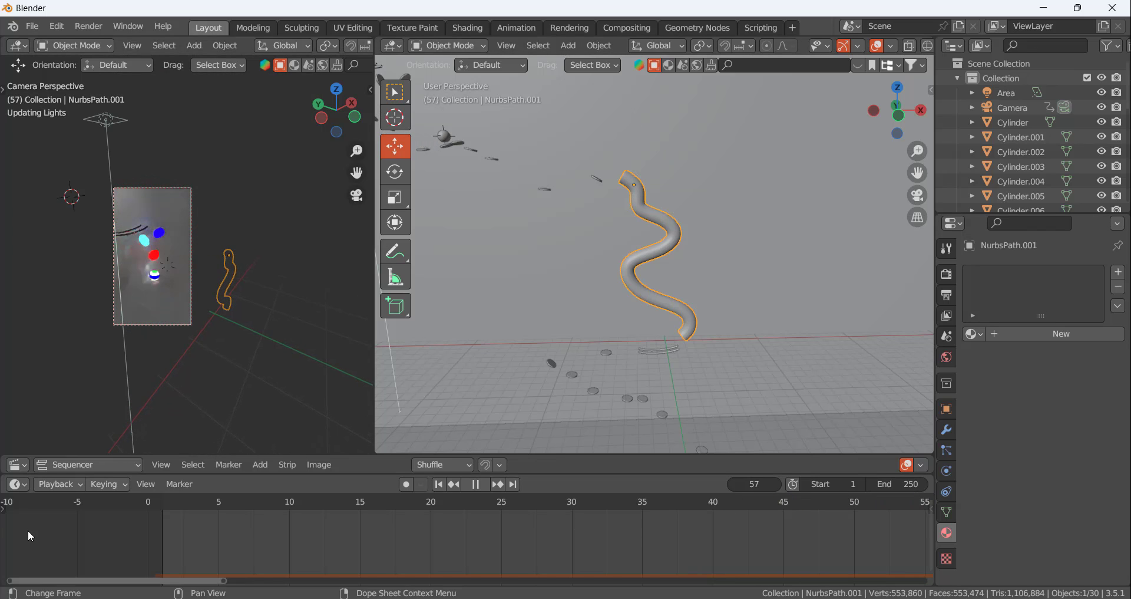
key("space")
scroll(604, 526, "down", 3)
scroll(610, 528, "down", 4)
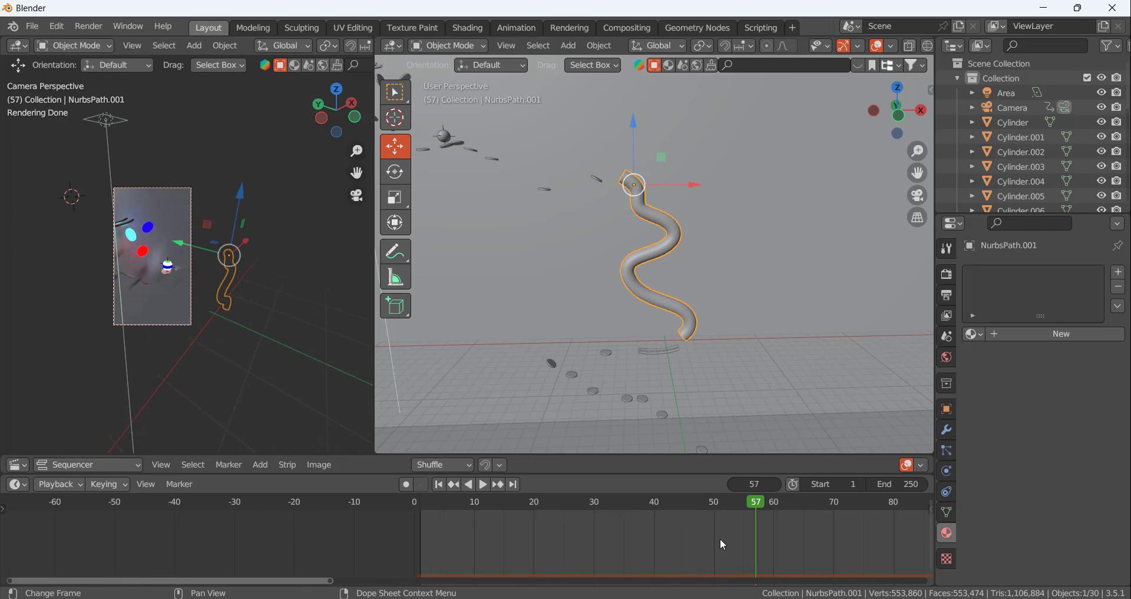
middle_click_drag(720, 538, 259, 539)
left_click_drag(300, 508, 634, 535)
scroll(712, 213, "up", 8)
scroll(685, 158, "down", 8)
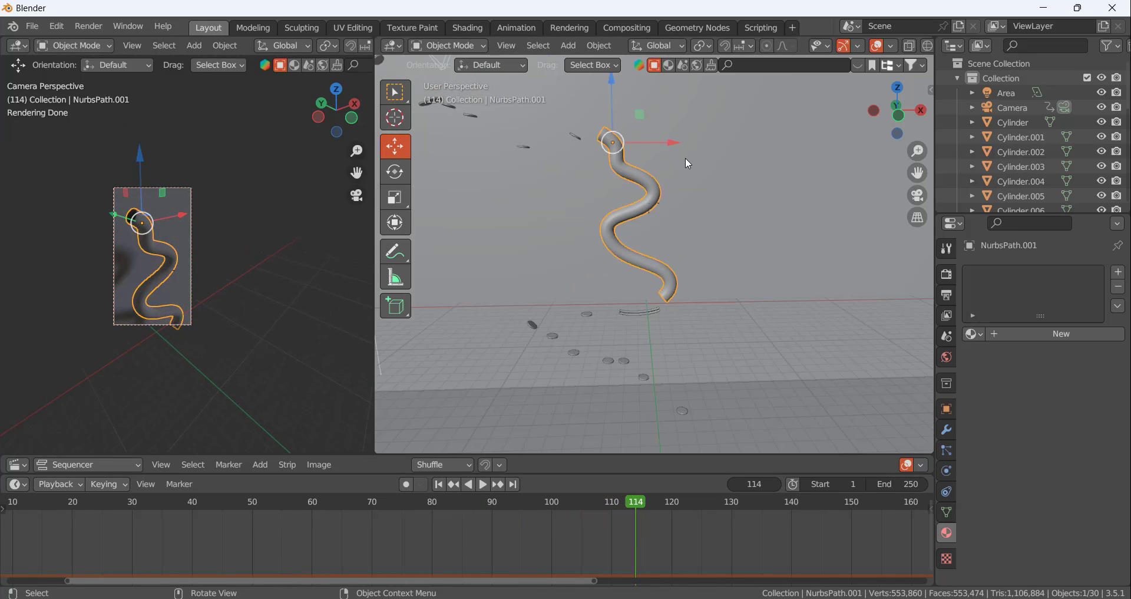
scroll(652, 191, "up", 3)
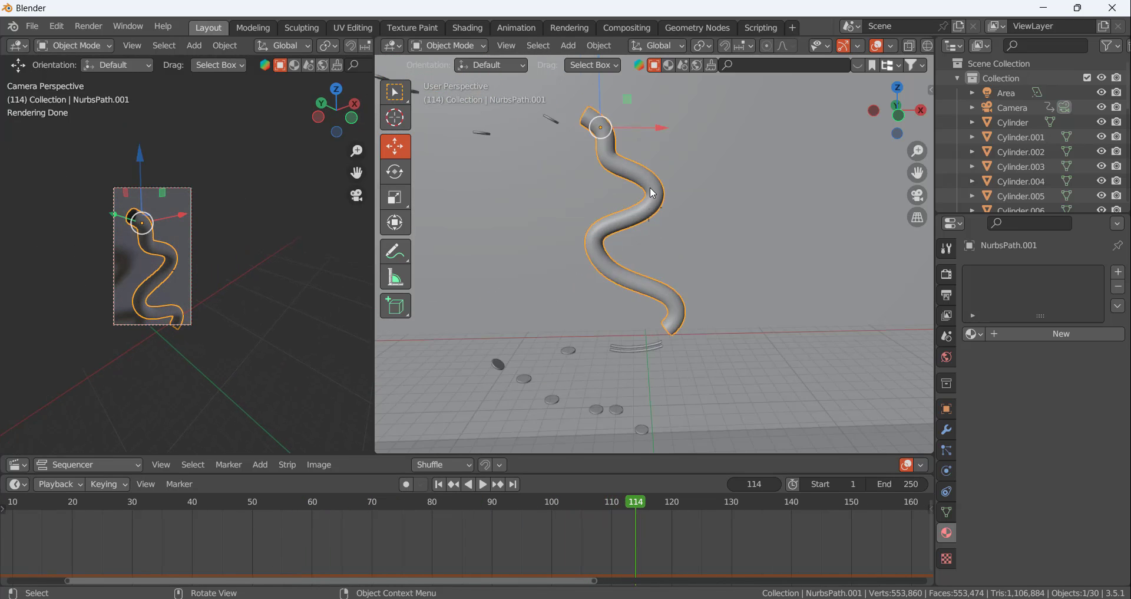
In the Shading workspace, frame the winding tube in the camera view and give it a new material
left_click(467, 28)
scroll(601, 183, "up", 2)
scroll(589, 187, "down", 1)
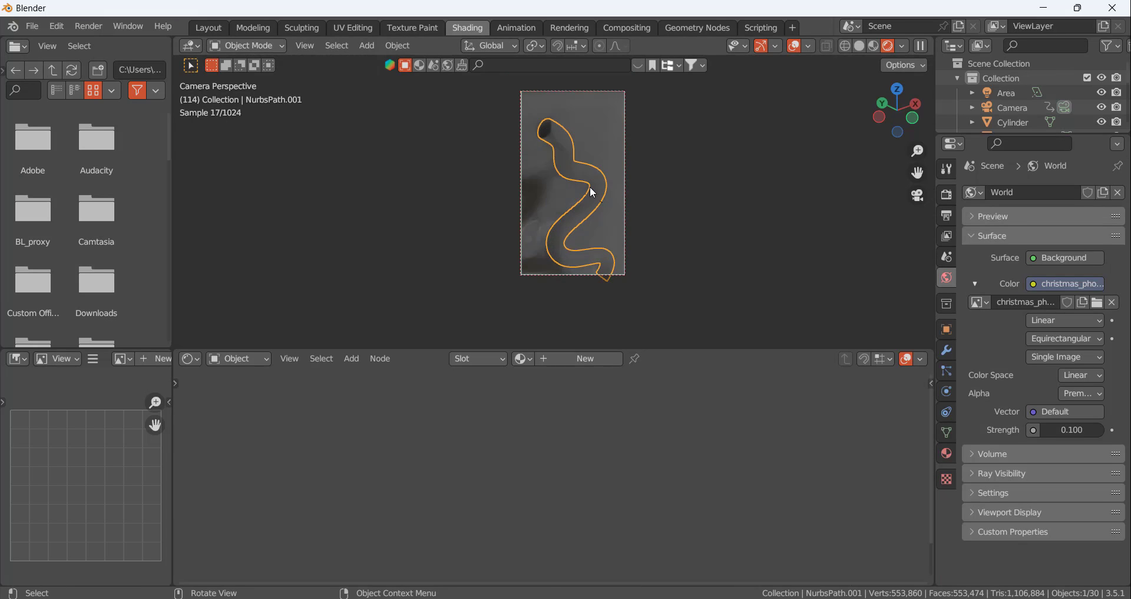
scroll(581, 171, "up", 2)
scroll(588, 136, "down", 2)
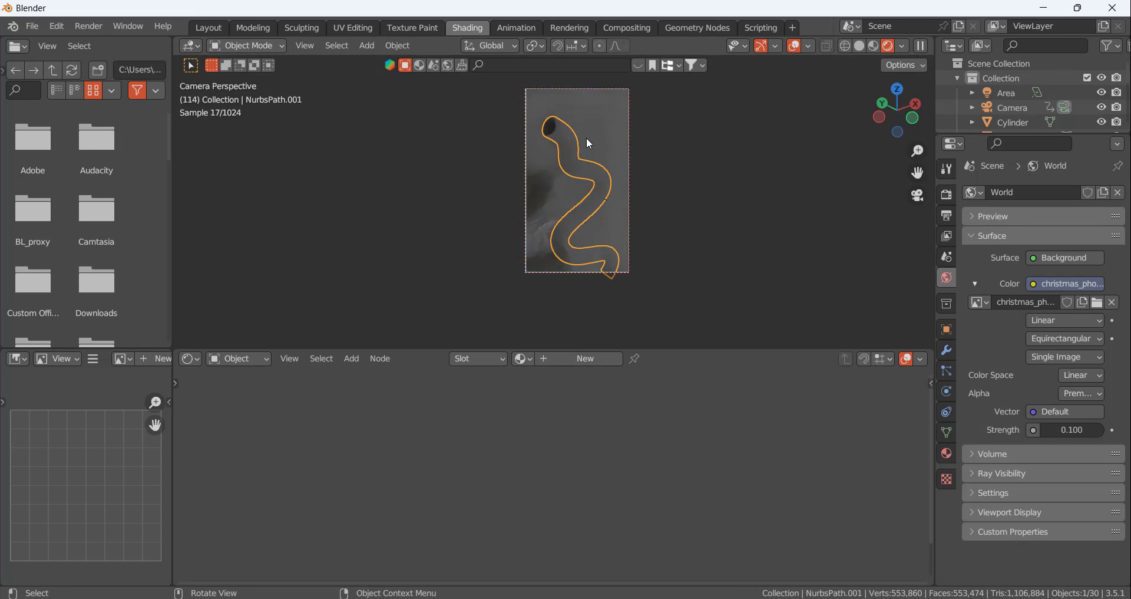
scroll(575, 161, "up", 2)
scroll(634, 249, "down", 1)
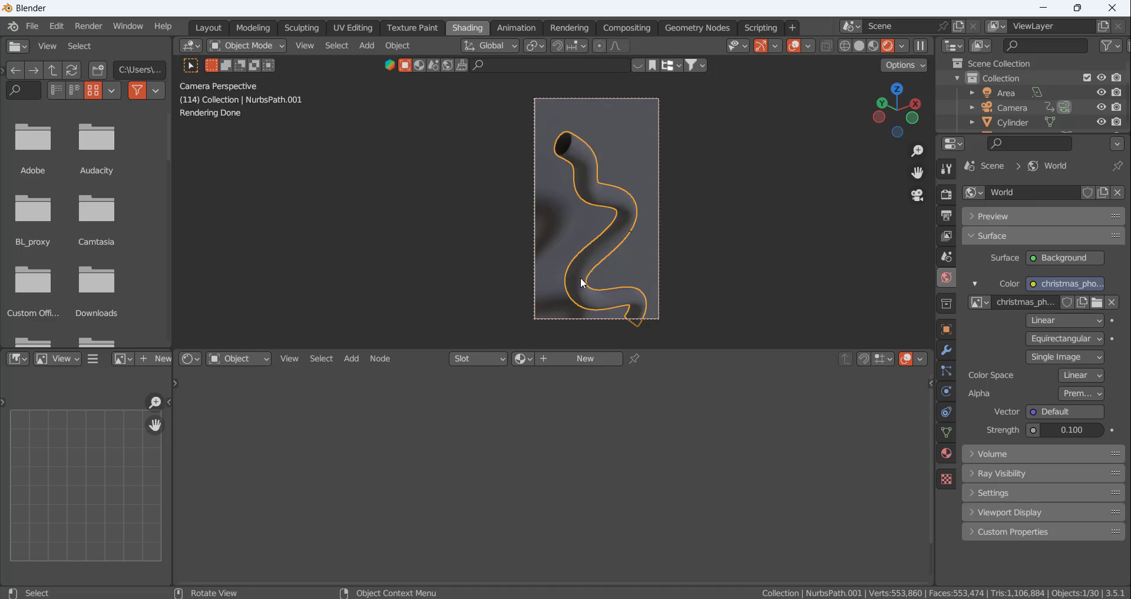
left_click(581, 365)
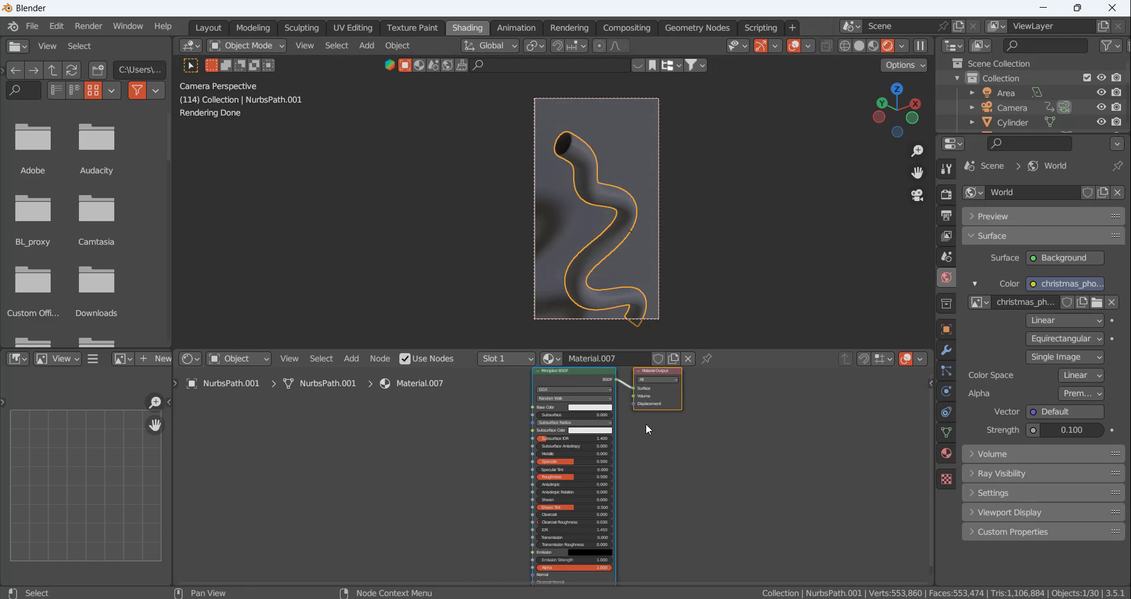
Enlarge the shader editor and make free space before the Principled BSDF node for additional nodes
scroll(603, 430, "up", 2)
scroll(585, 442, "down", 1)
middle_click_drag(613, 437, 667, 434)
left_click_drag(724, 347, 732, 307)
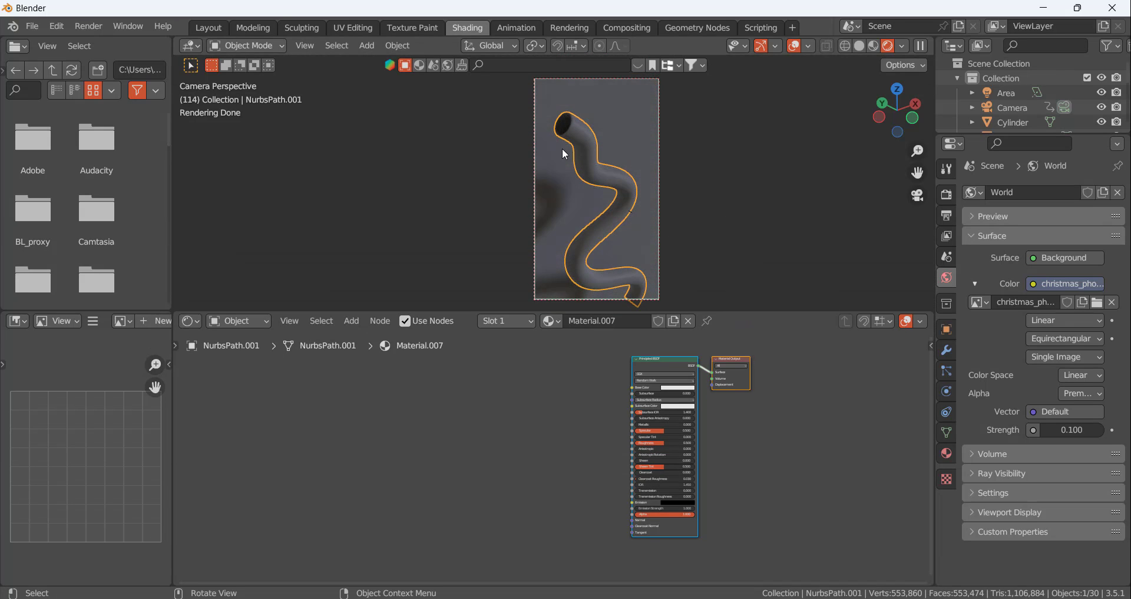
scroll(503, 414, "down", 1)
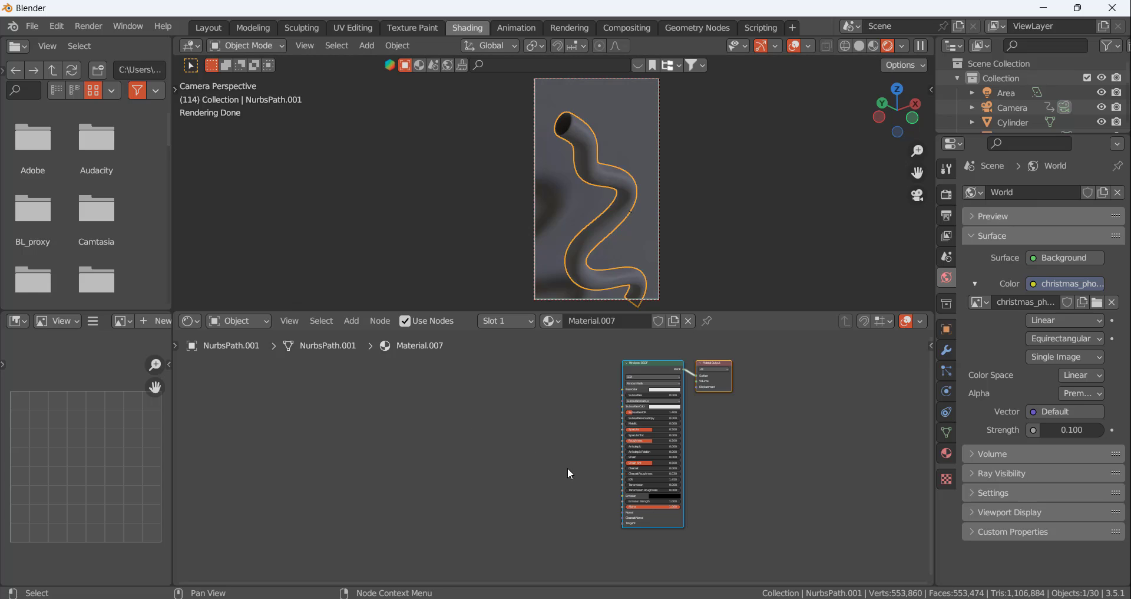
scroll(568, 470, "up", 6)
scroll(543, 457, "down", 4)
scroll(536, 445, "up", 3)
middle_click_drag(501, 442, 568, 441)
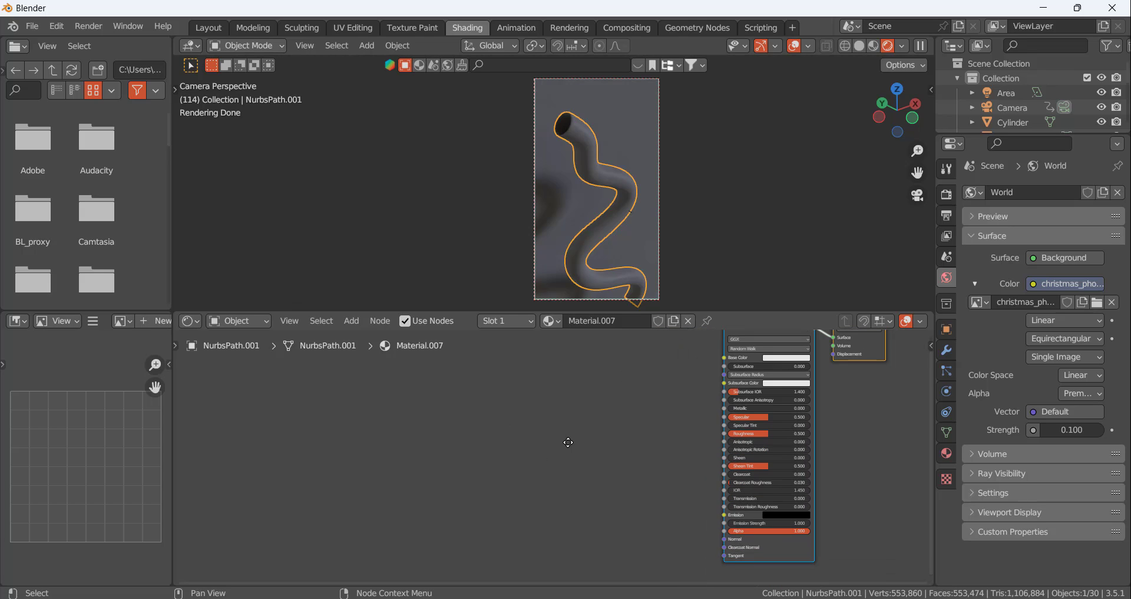
scroll(621, 458, "up", 3)
left_click_drag(745, 313, 731, 176)
scroll(621, 309, "down", 2)
scroll(706, 309, "up", 2)
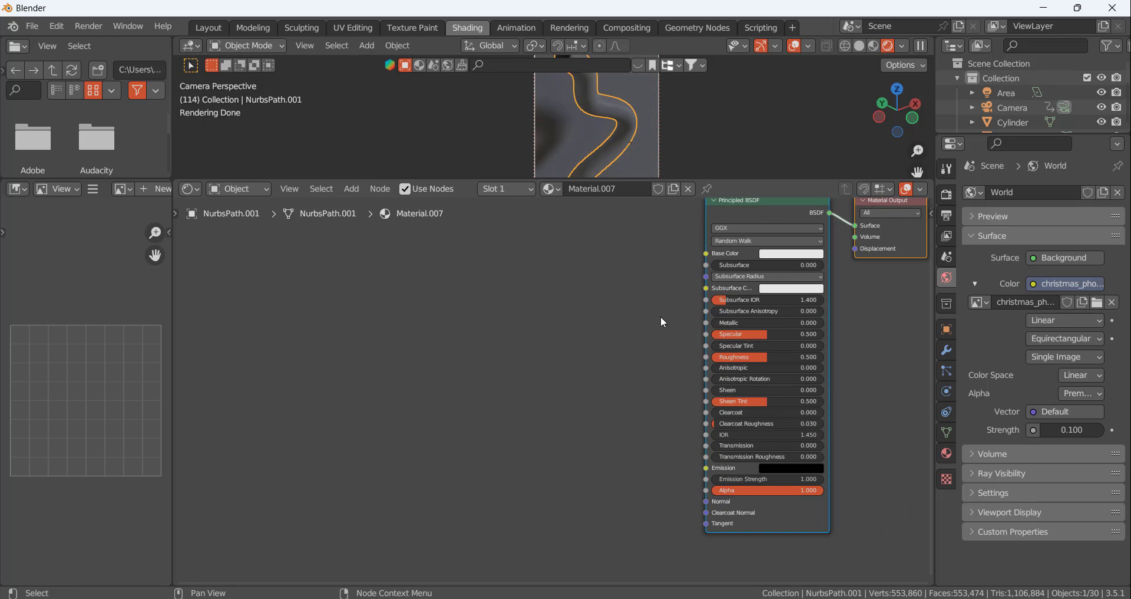
Add a Layer Weight node to the tube material, placed well ahead of the Principled BSDF
key("shift+a")
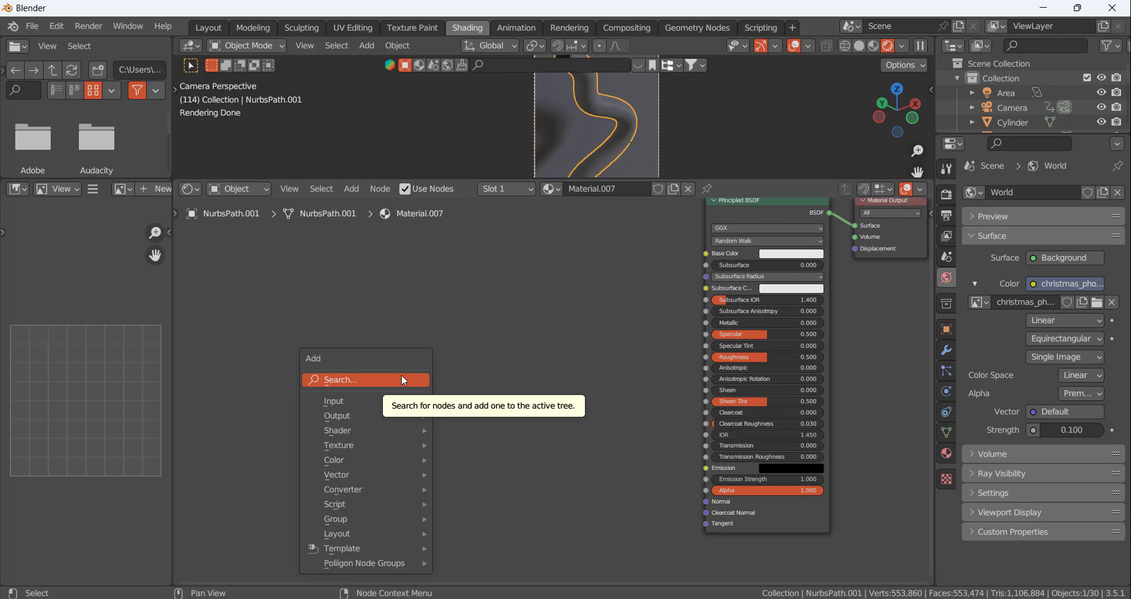
left_click(401, 375)
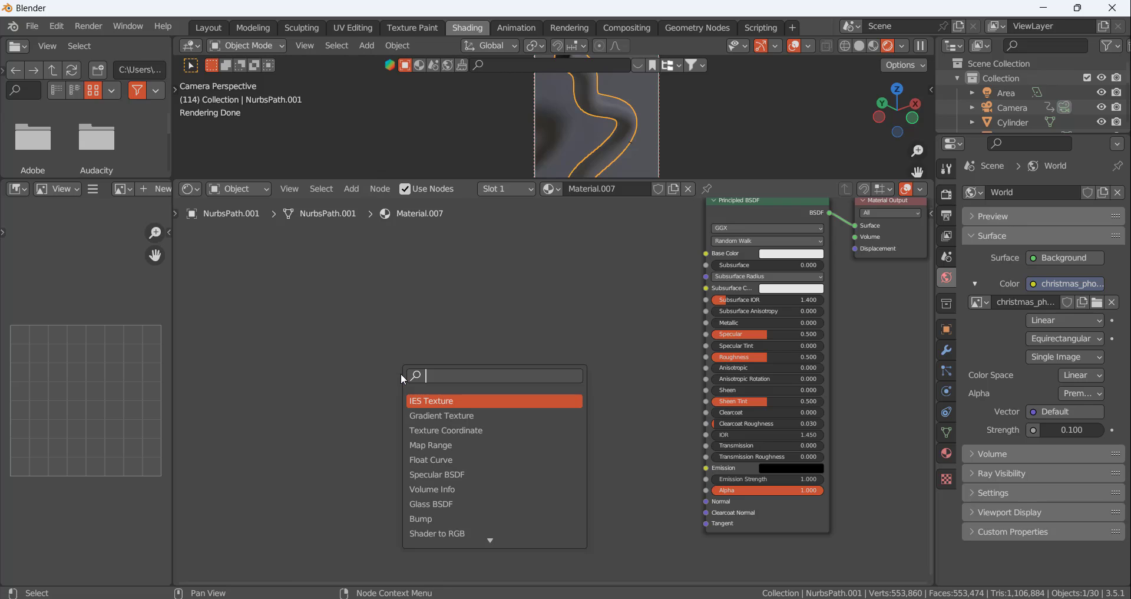
type("lay")
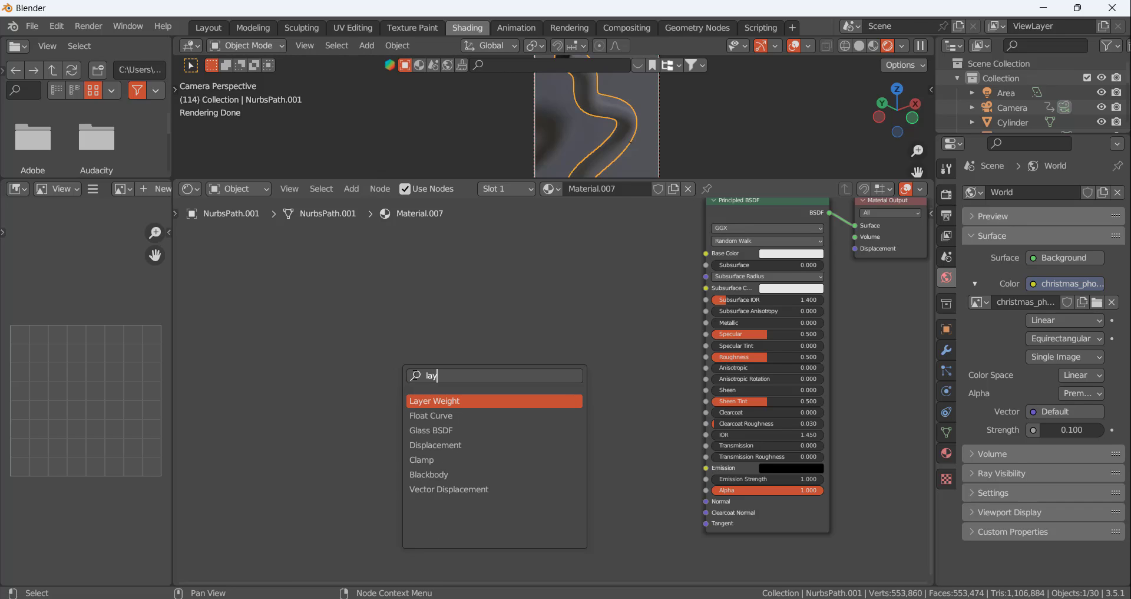
left_click(451, 404)
left_click(427, 418)
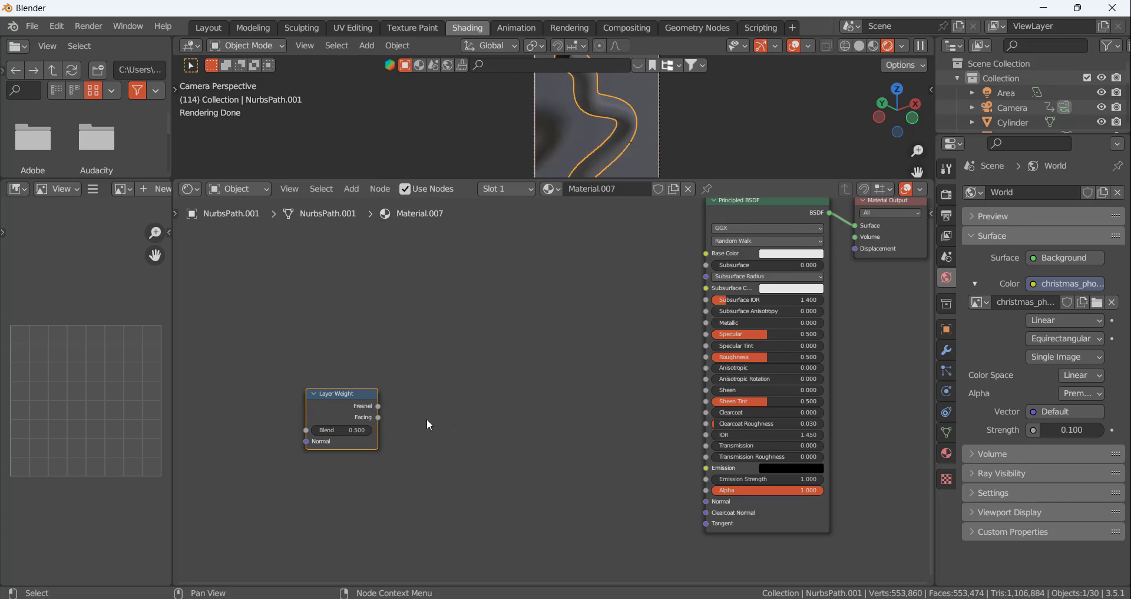
Add a ColorRamp node between the Layer Weight and Principled BSDF nodes
key("shift+a")
mouse_move(445, 420)
left_click(434, 398)
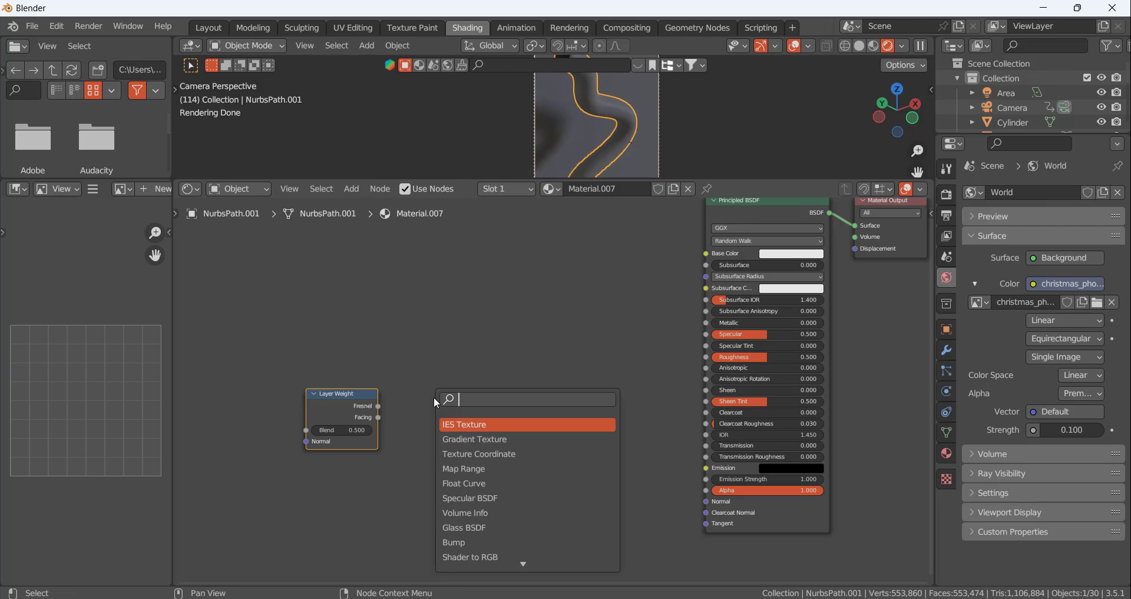
type("co")
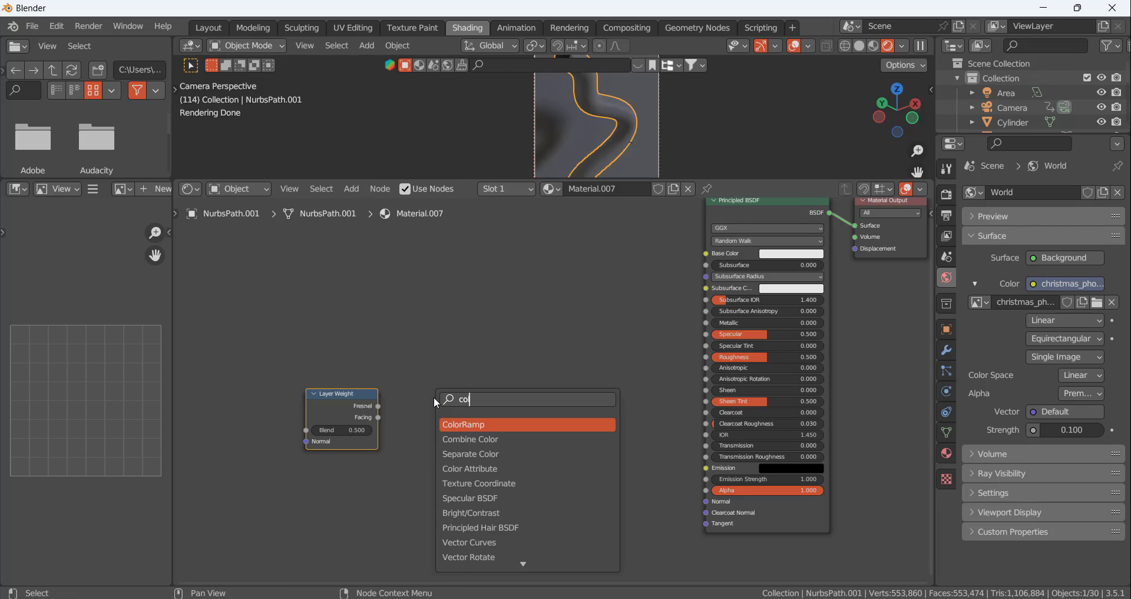
left_click(461, 424)
left_click(471, 426)
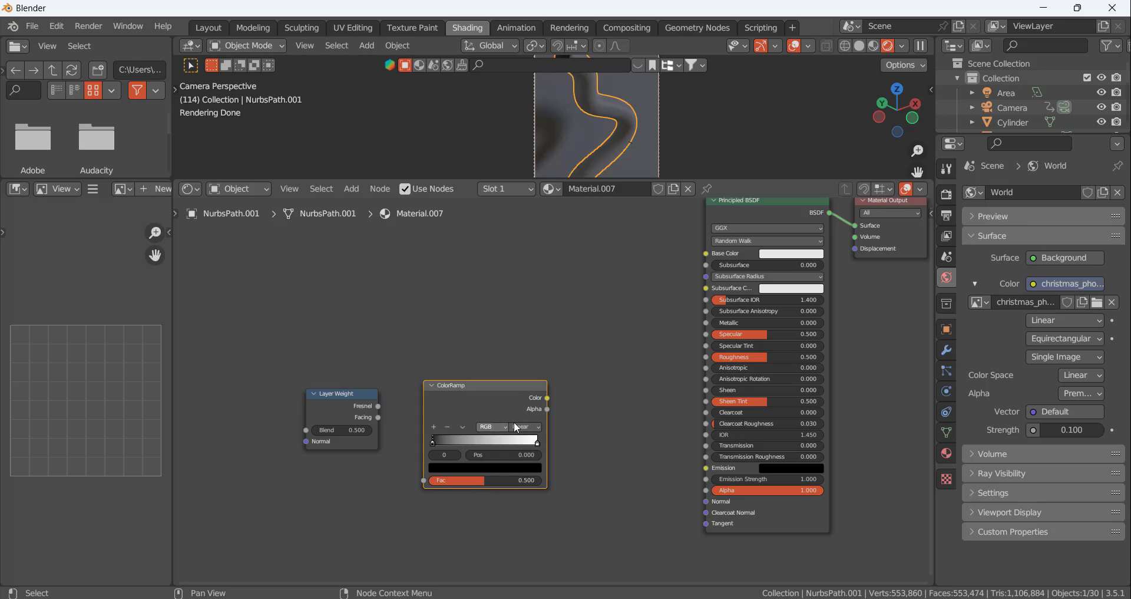
Add a Mix Color node between the ColorRamp and the Principled BSDF
key("shift+a")
mouse_move(585, 426)
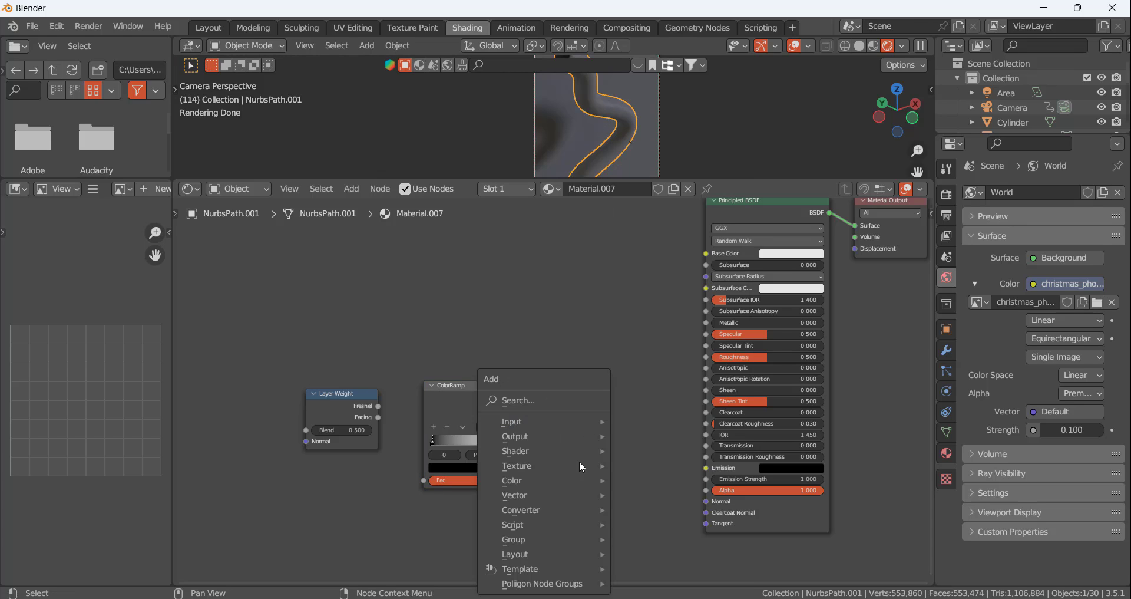
mouse_move(570, 480)
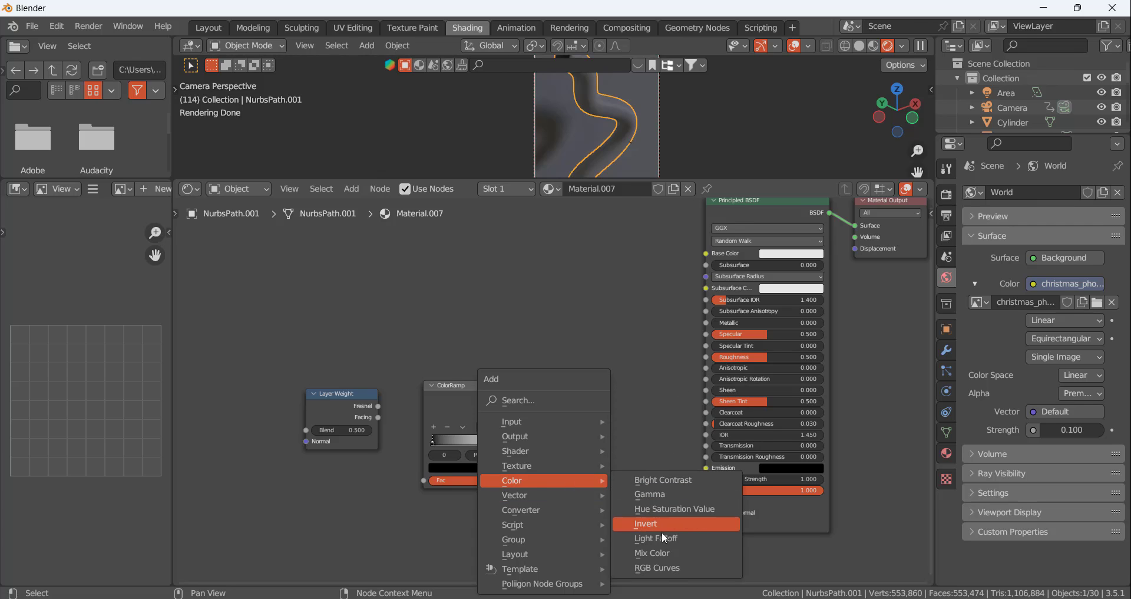
left_click(663, 553)
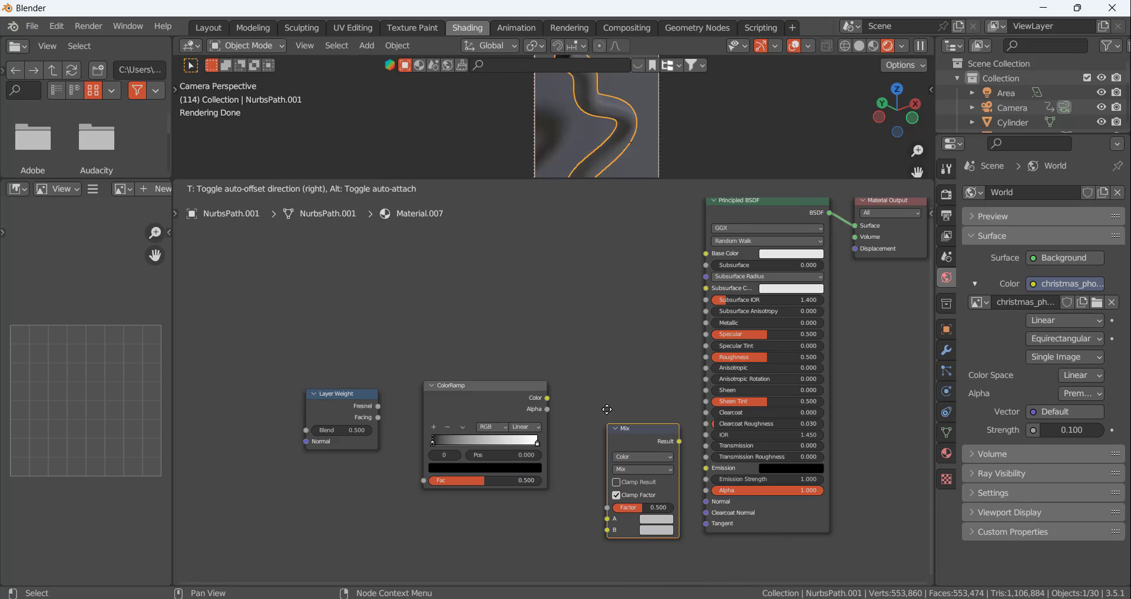
left_click(590, 376)
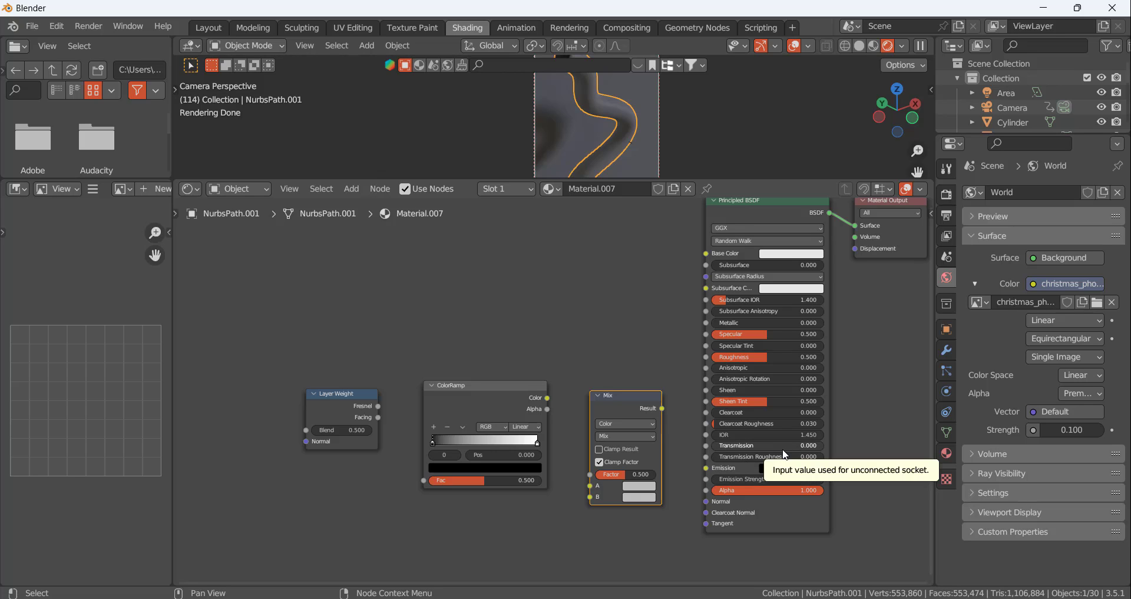
Set the tube material's roughness to 0 and its transmission to 1 in the Principled BSDF
left_click_drag(766, 357, 710, 356)
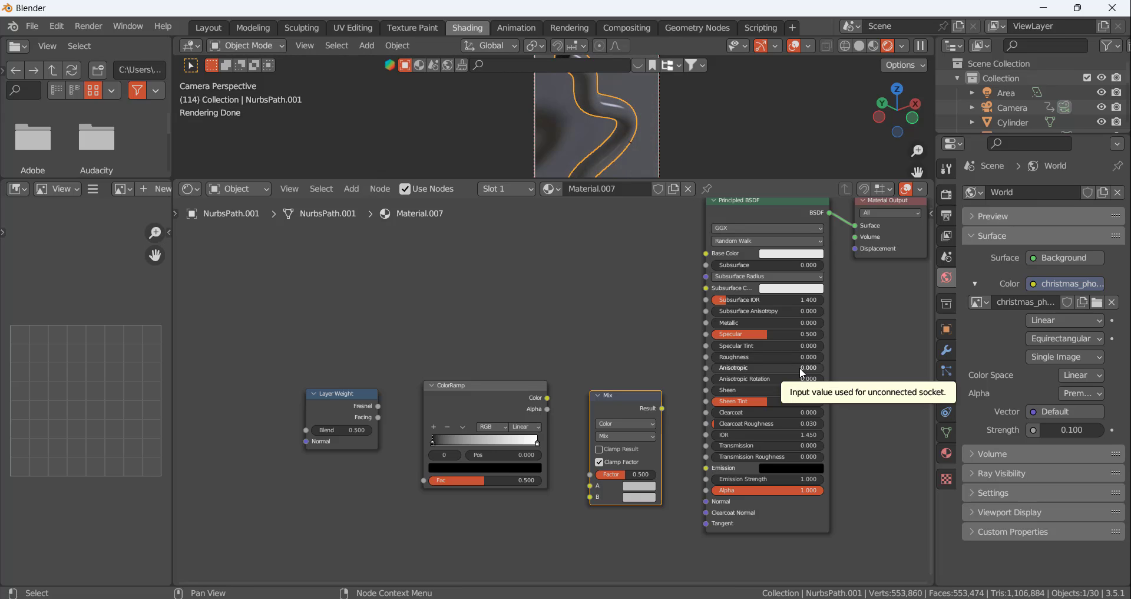
left_click_drag(760, 445, 857, 457)
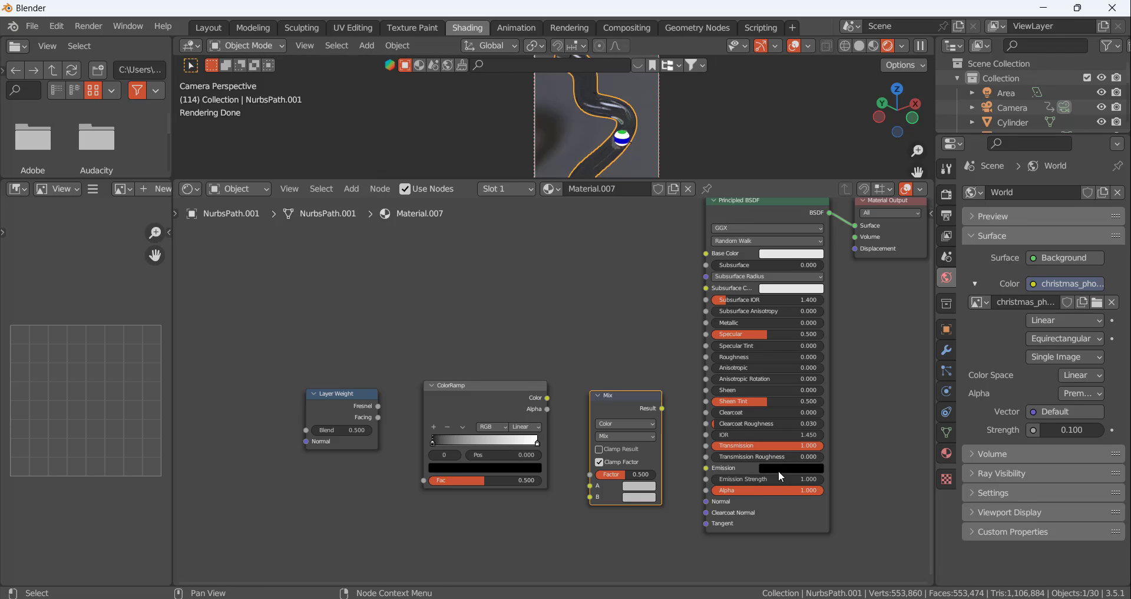
Connect the Mix node's Result to the Principled BSDF's Emission and the ColorRamp's Color to the Mix node's Factor
scroll(617, 437, "up", 1)
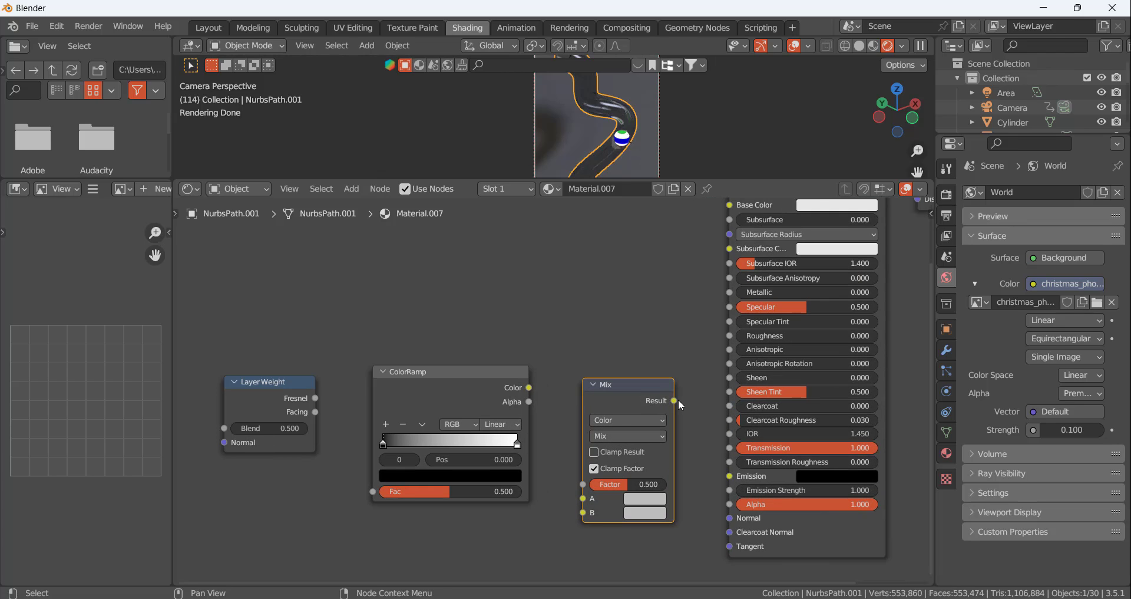
left_click_drag(674, 401, 701, 442)
left_click_drag(728, 480, 730, 477)
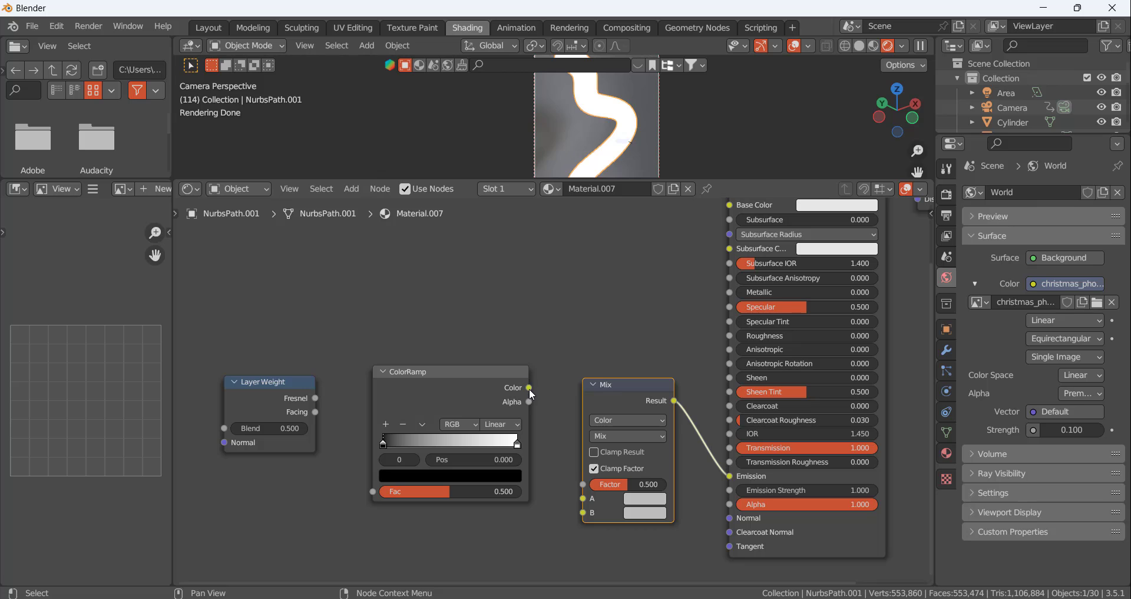
left_click_drag(530, 389, 584, 485)
Set the Layer Weight blend to 0.460 and connect its Facing output to the ColorRamp's Fac input
scroll(667, 465, "down", 2)
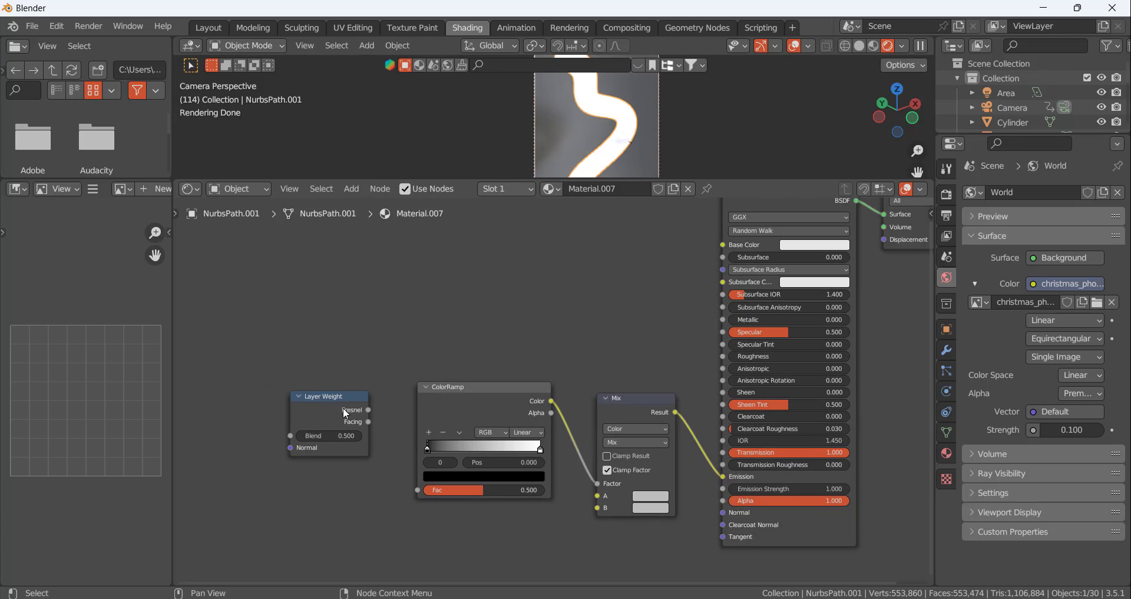
scroll(345, 412, "up", 1)
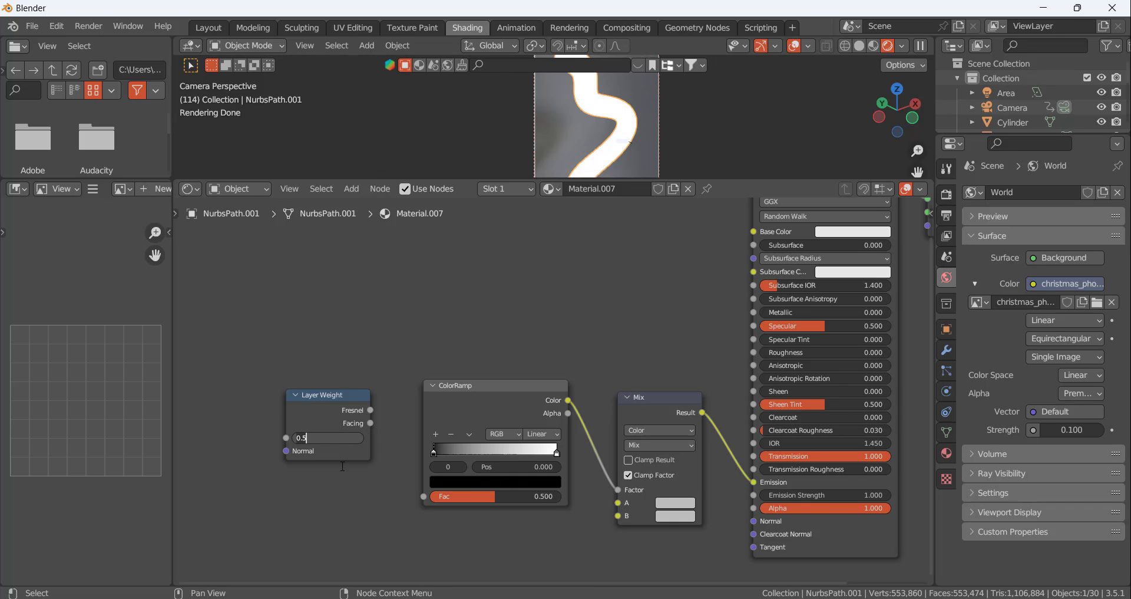
key("Return")
left_click_drag(370, 424, 421, 500)
Move the ColorRamp's black stop to position 0.196
scroll(500, 442, "down", 1)
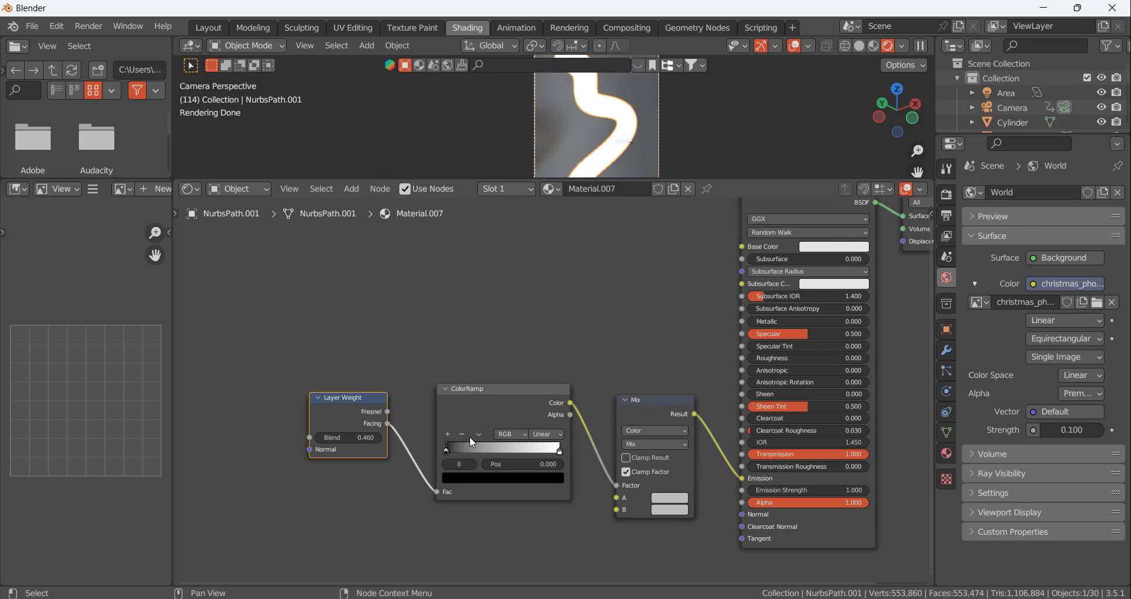
left_click_drag(455, 452, 477, 452)
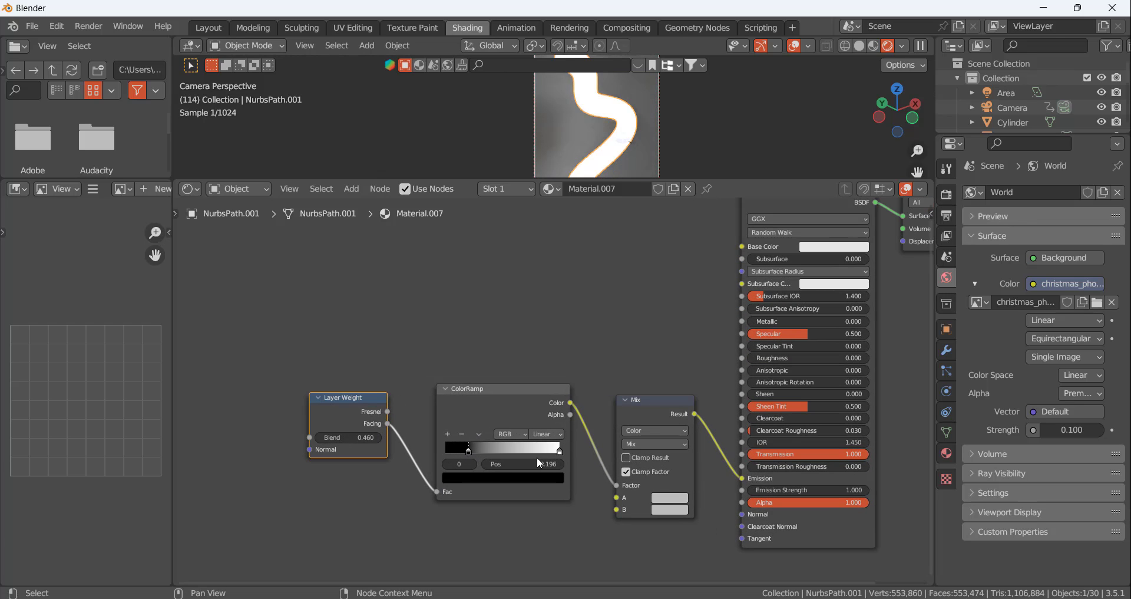
Move the ColorRamp's white stop to position 0.855 and set the Mix node's colors to dark grey for A and white for B
left_click_drag(559, 450, 542, 454)
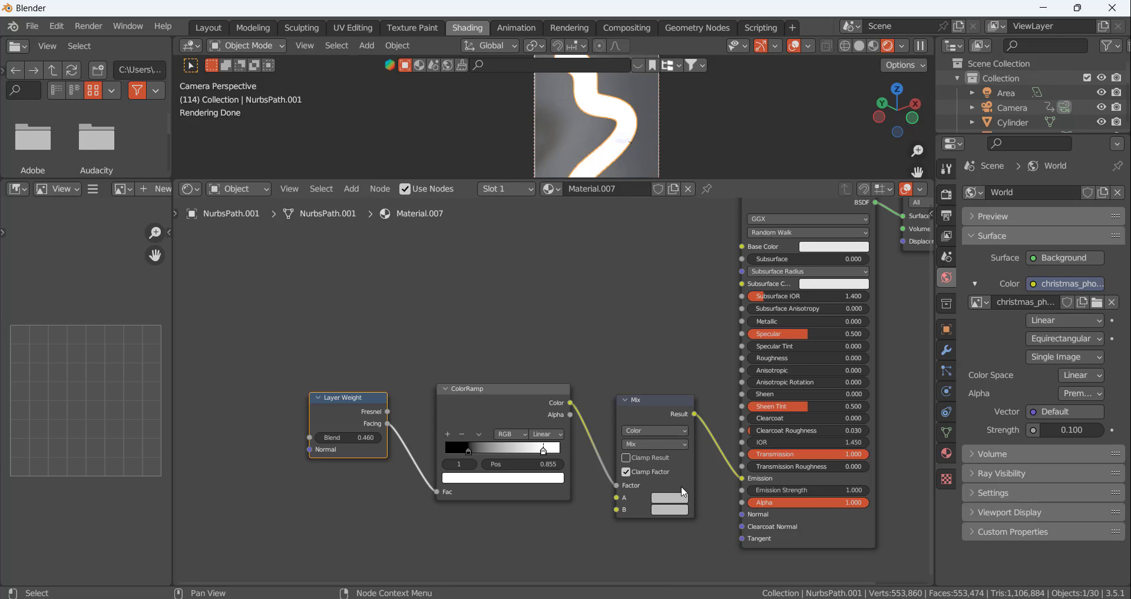
left_click(677, 501)
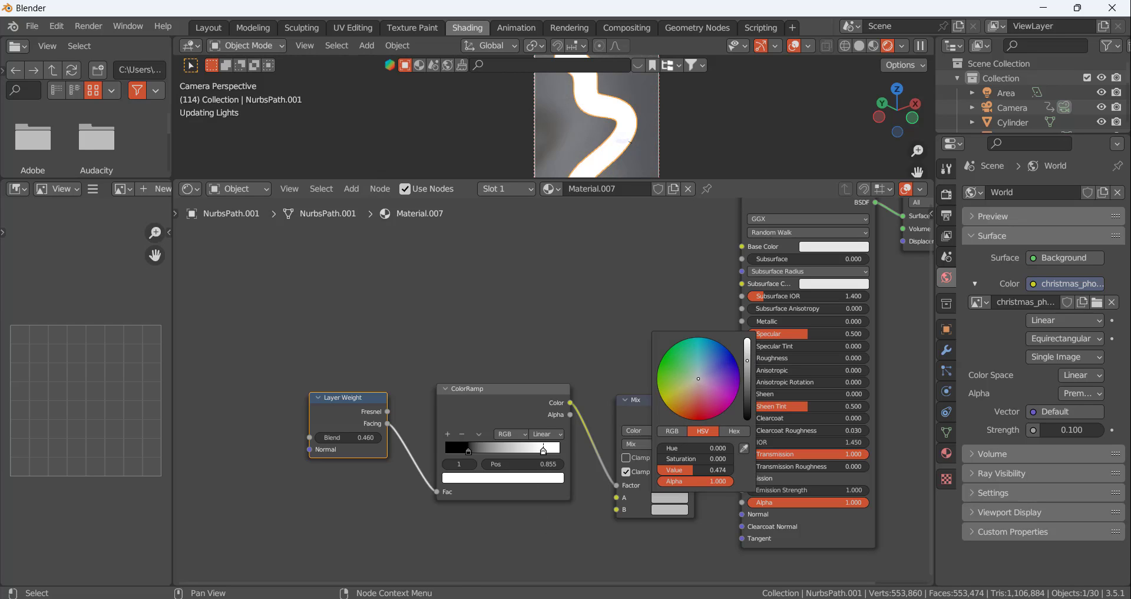
left_click_drag(747, 360, 747, 384)
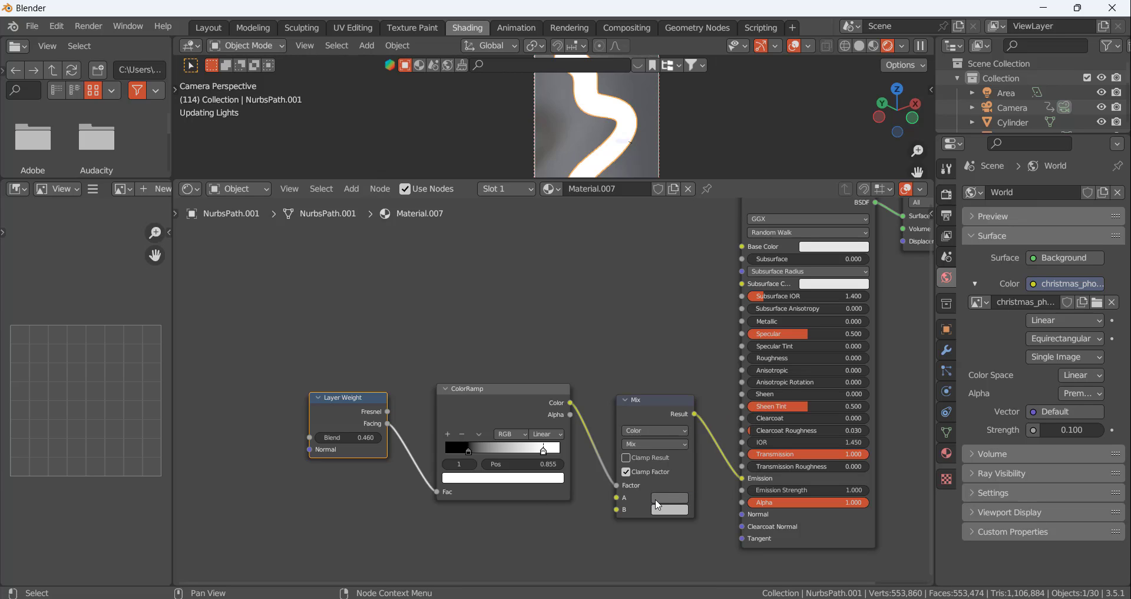
left_click(672, 510)
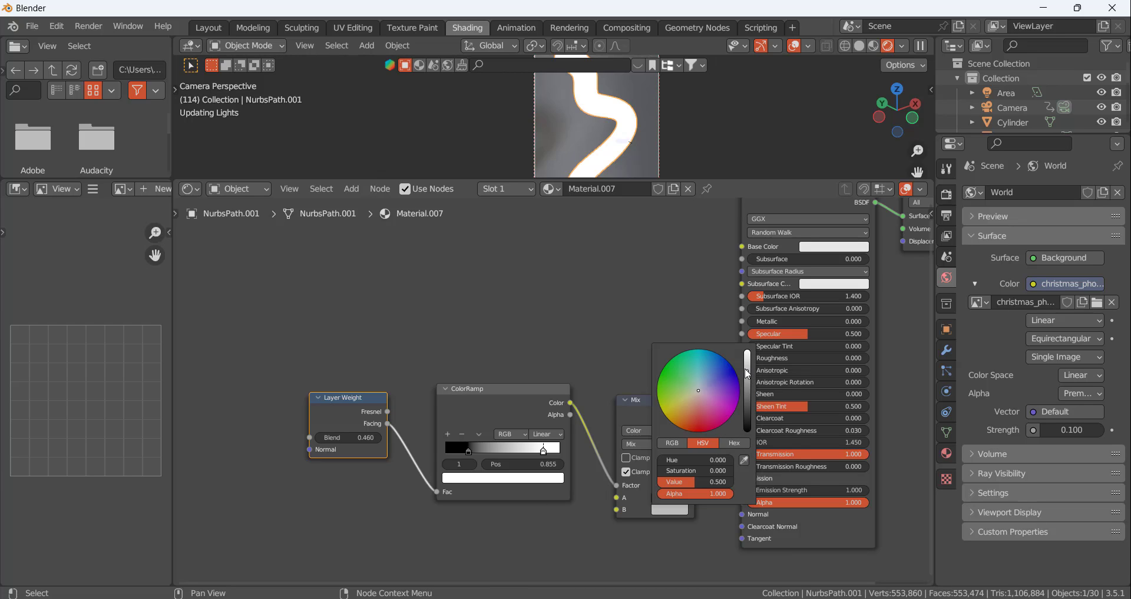
left_click_drag(747, 373, 746, 349)
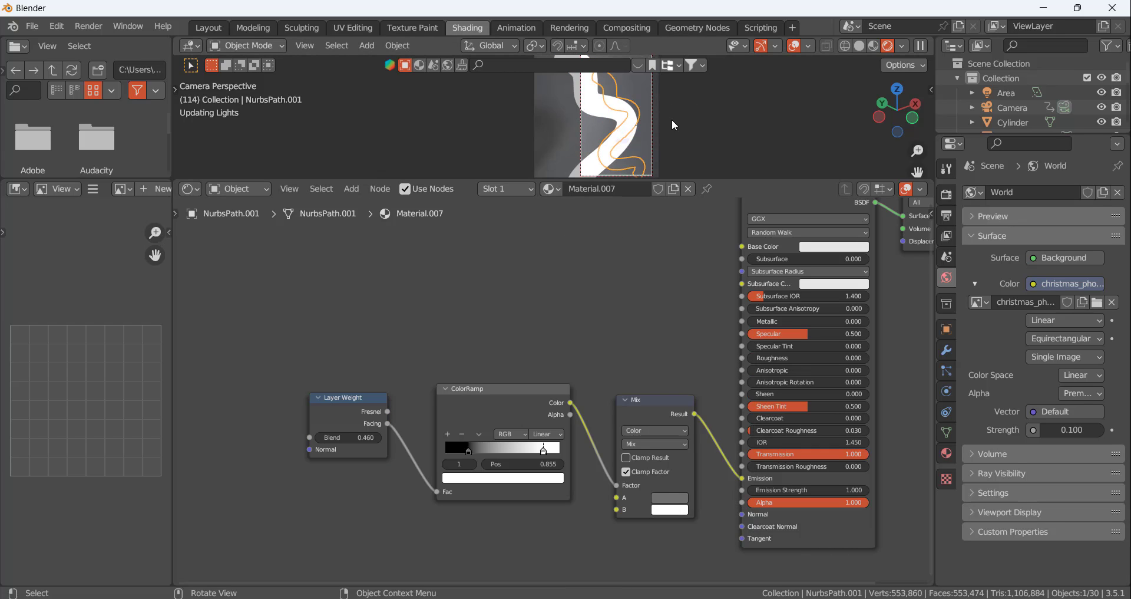
Enlarge the 3D viewport area so the whole tube fits inside it in camera view
left_click_drag(713, 178, 687, 351)
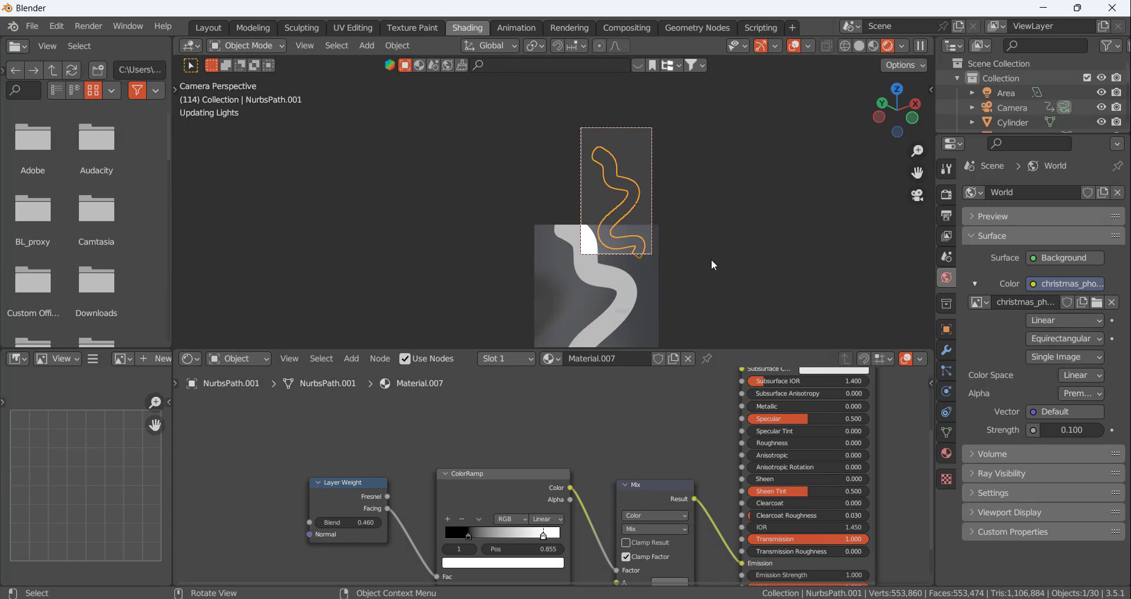
scroll(630, 431, "down", 3)
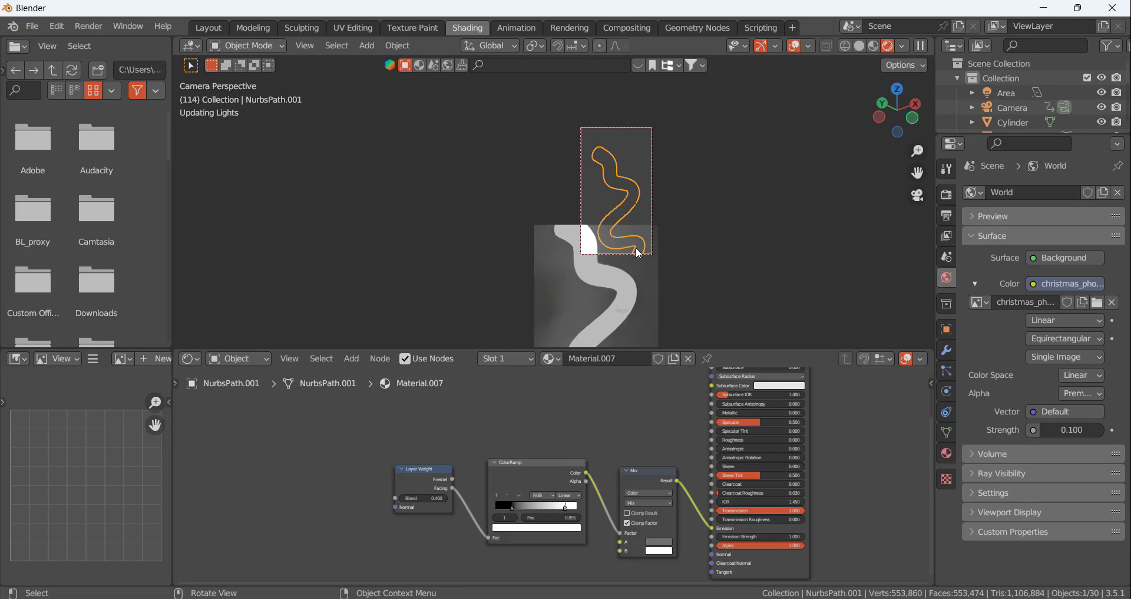
scroll(633, 186, "up", 2)
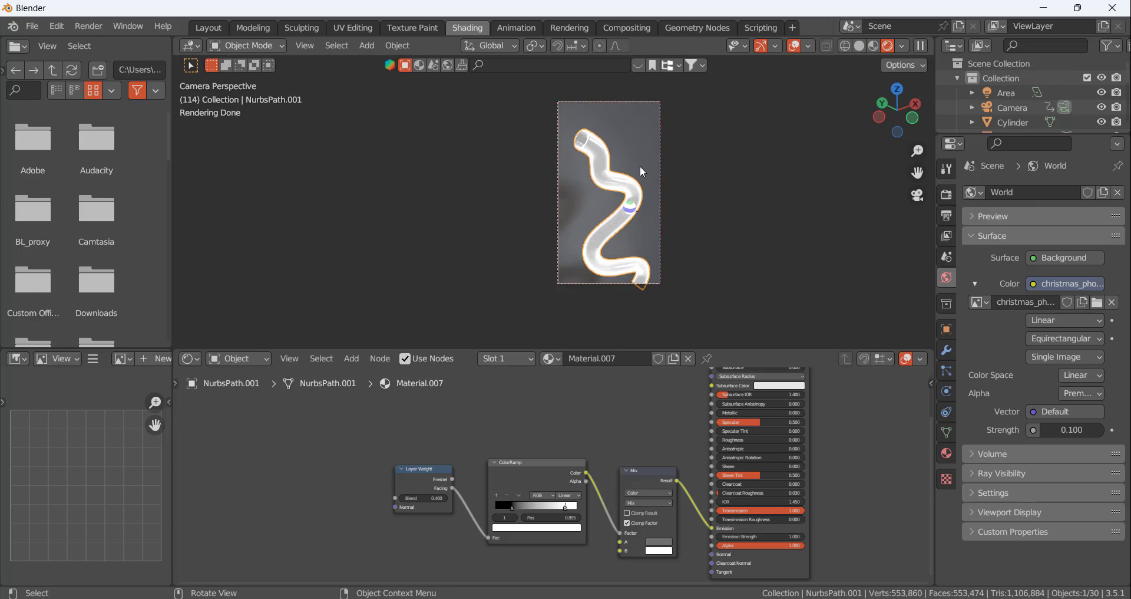
scroll(633, 170, "up", 1)
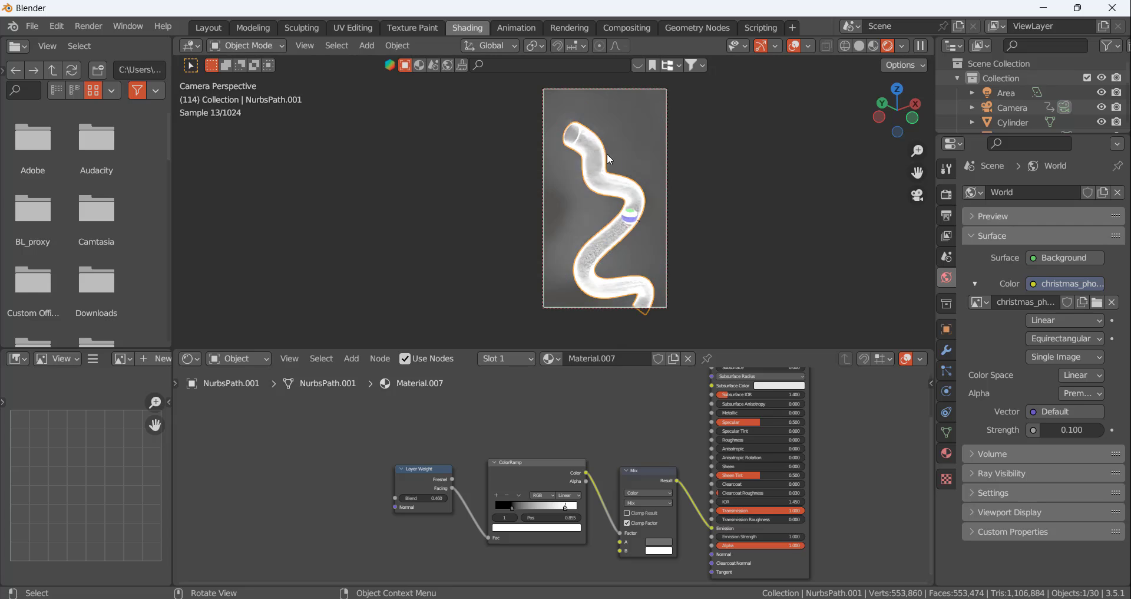
Save the project as "balll .blend" in the Blender Practise folder
left_click(32, 26)
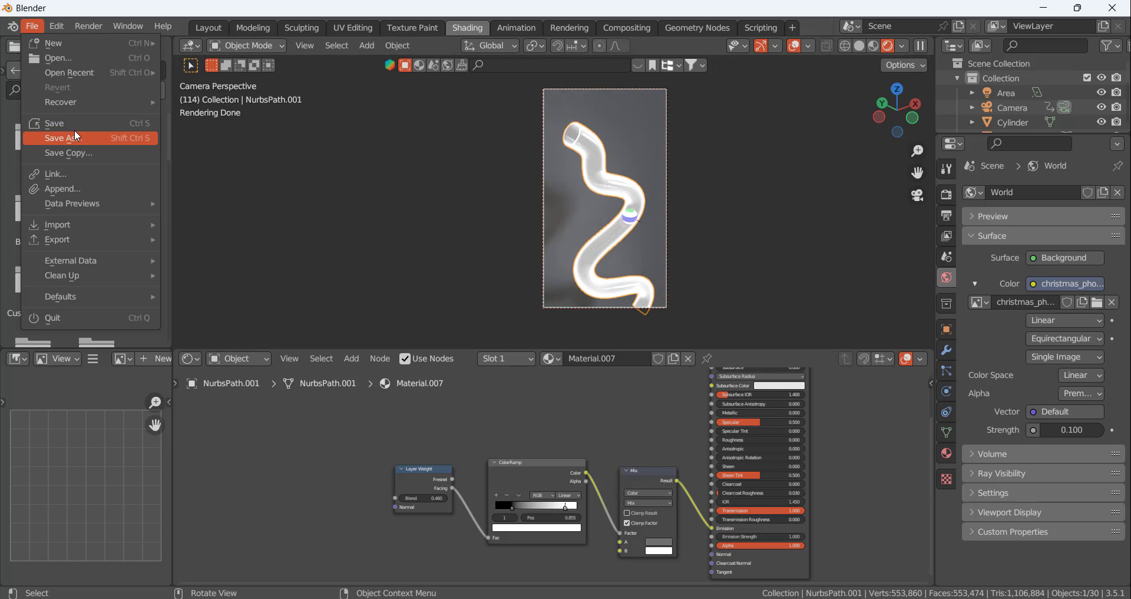
left_click(75, 136)
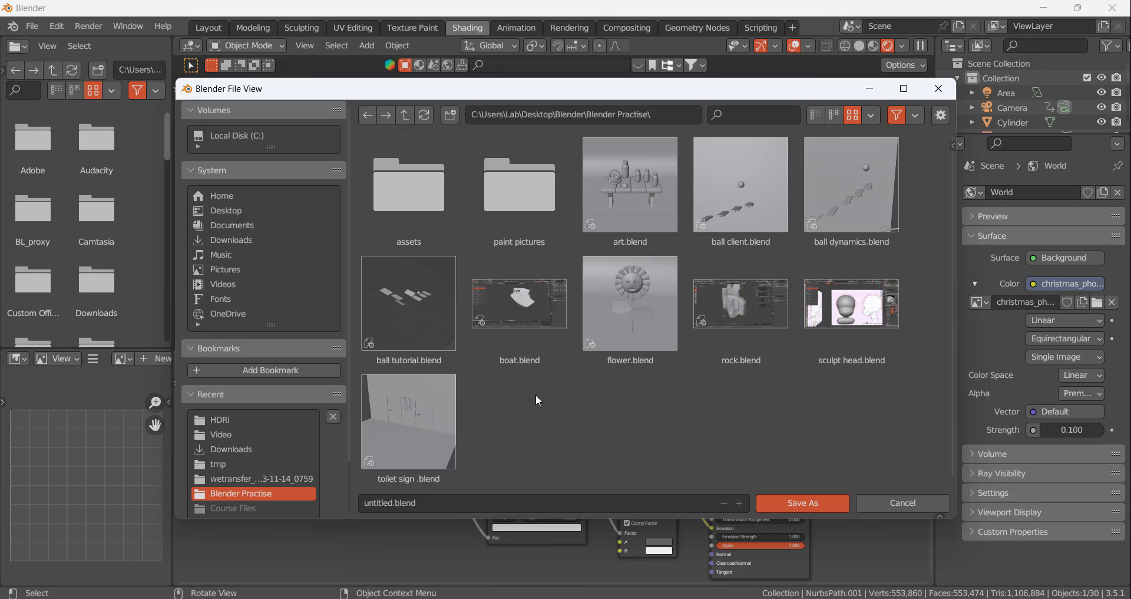
type("ba")
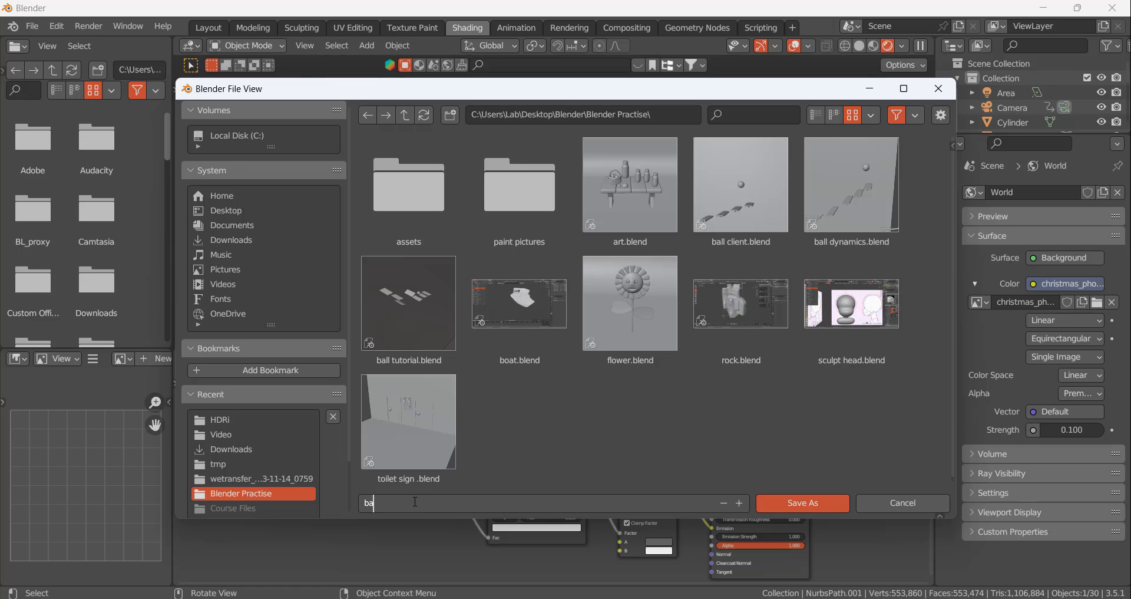
type("lll")
key("Return")
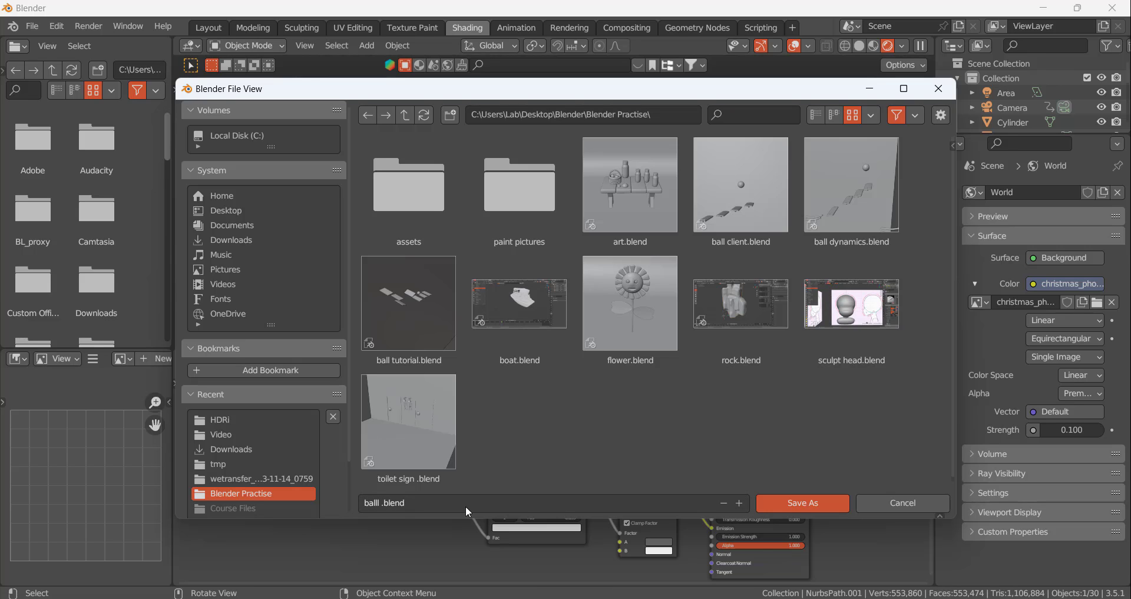
left_click(803, 503)
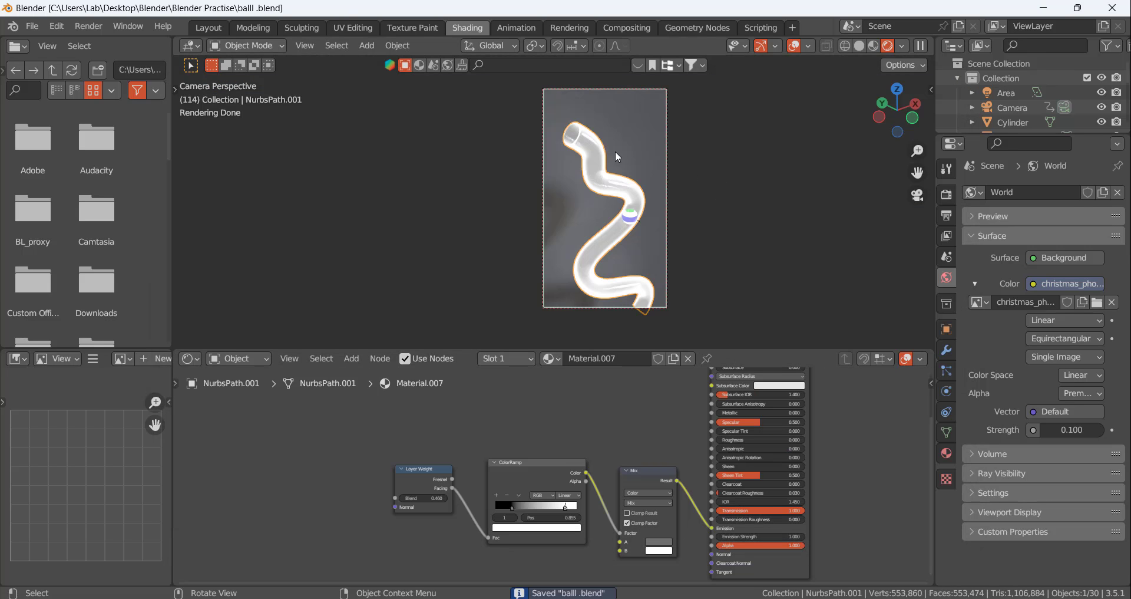
Set the Mix node's B color to saturated blue with hue 0.664 and saturation 0.991
scroll(617, 156, "up", 3)
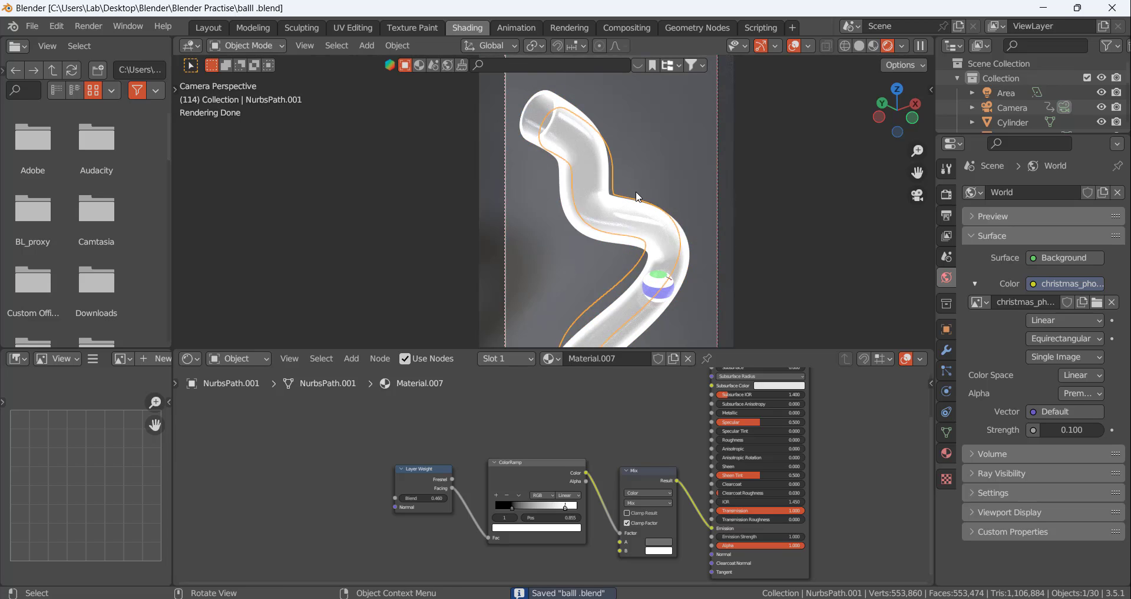
scroll(636, 197, "down", 3)
scroll(658, 323, "up", 4)
scroll(660, 283, "down", 3)
scroll(663, 291, "up", 3)
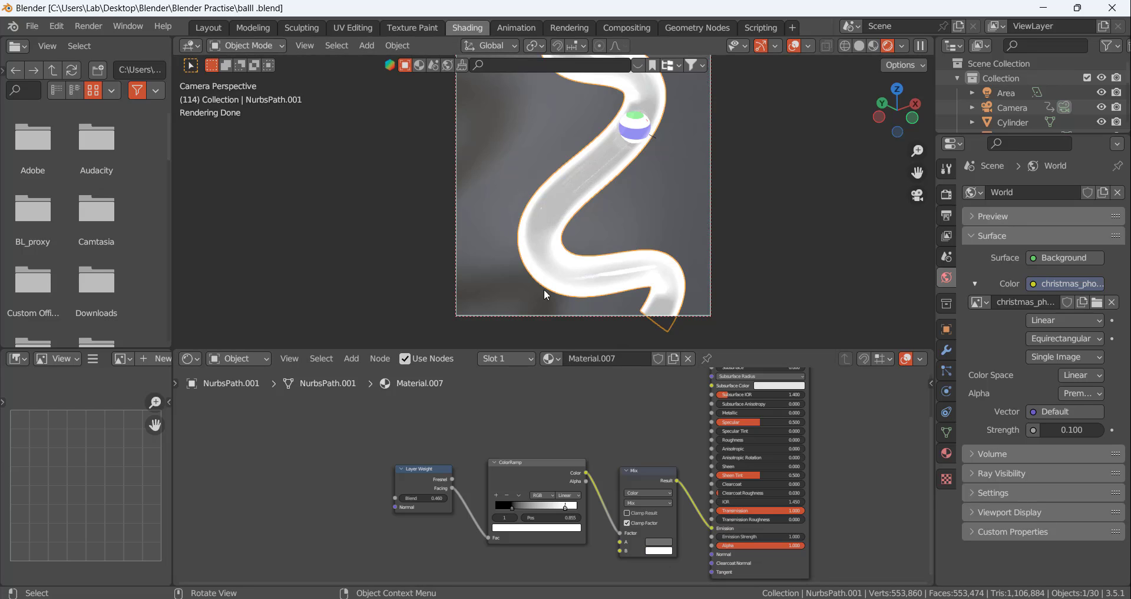
left_click(669, 551)
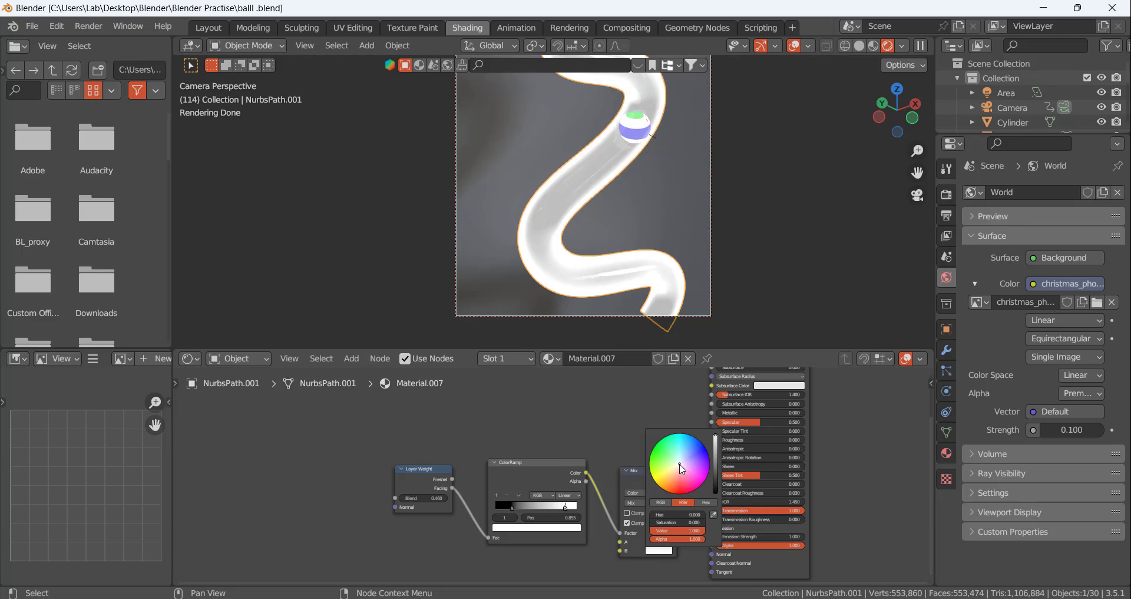
left_click_drag(682, 467, 702, 447)
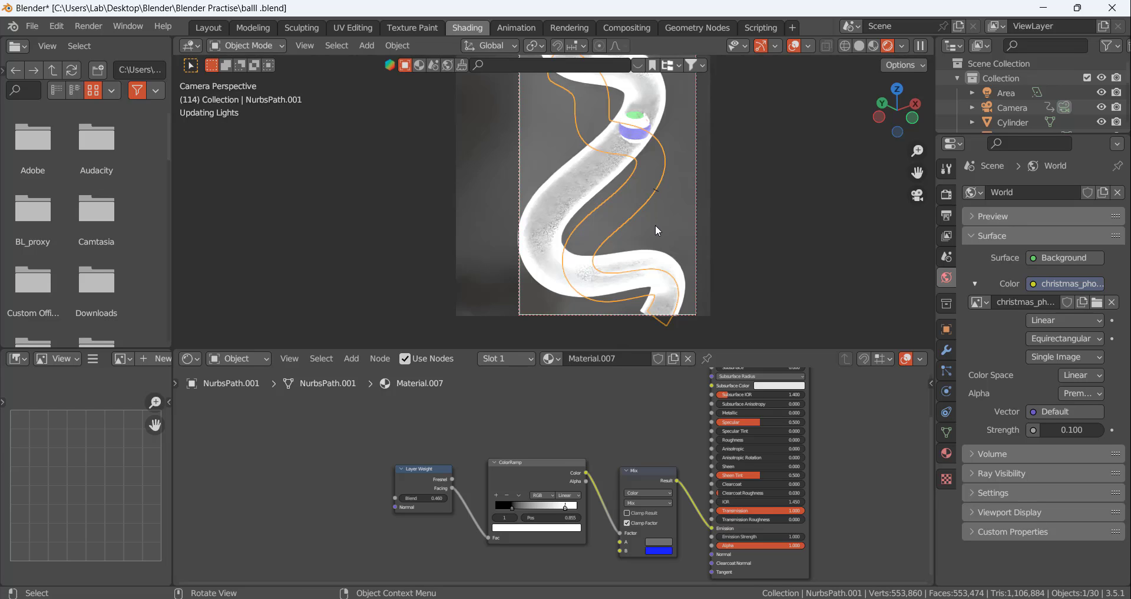
Change the Mix node's A color to a bright, fully saturated yellow
scroll(669, 259, "down", 5)
scroll(676, 215, "up", 4)
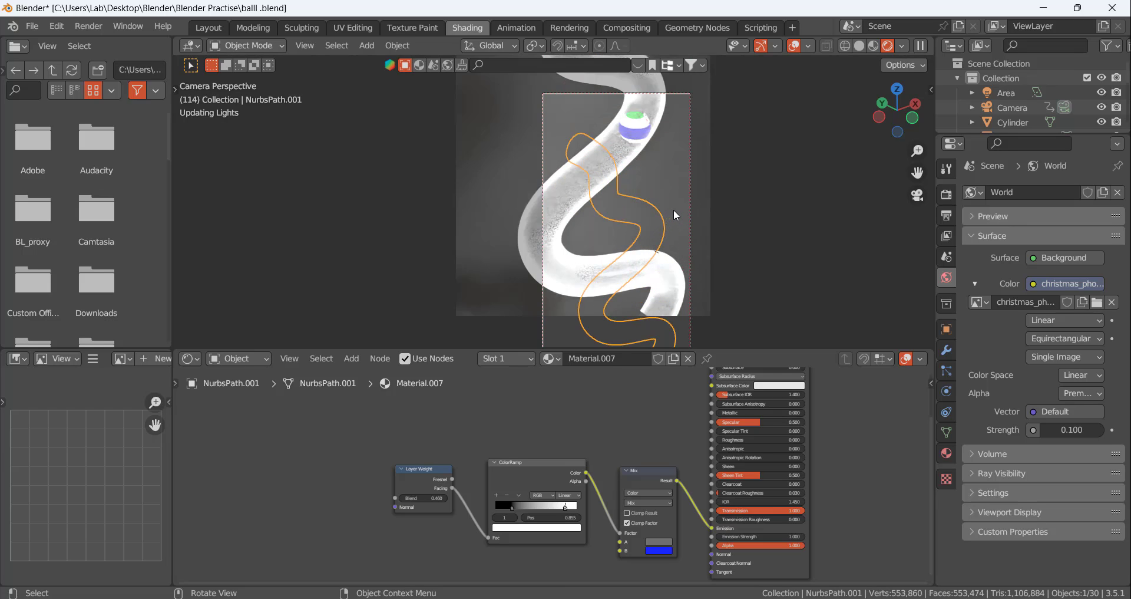
scroll(748, 179, "down", 3)
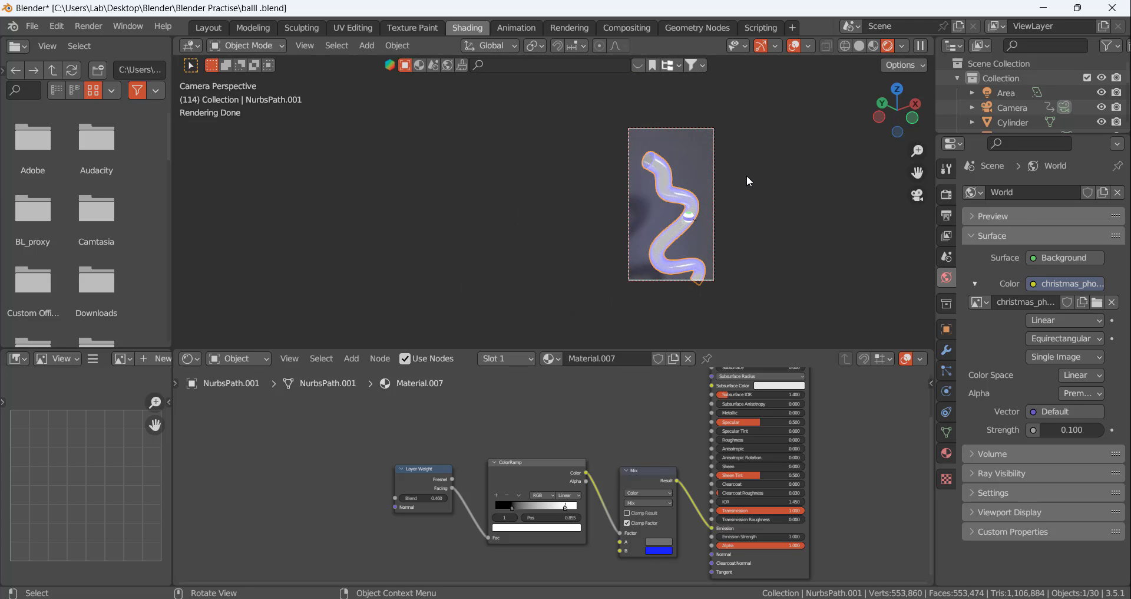
scroll(707, 254, "up", 2)
scroll(701, 257, "up", 2)
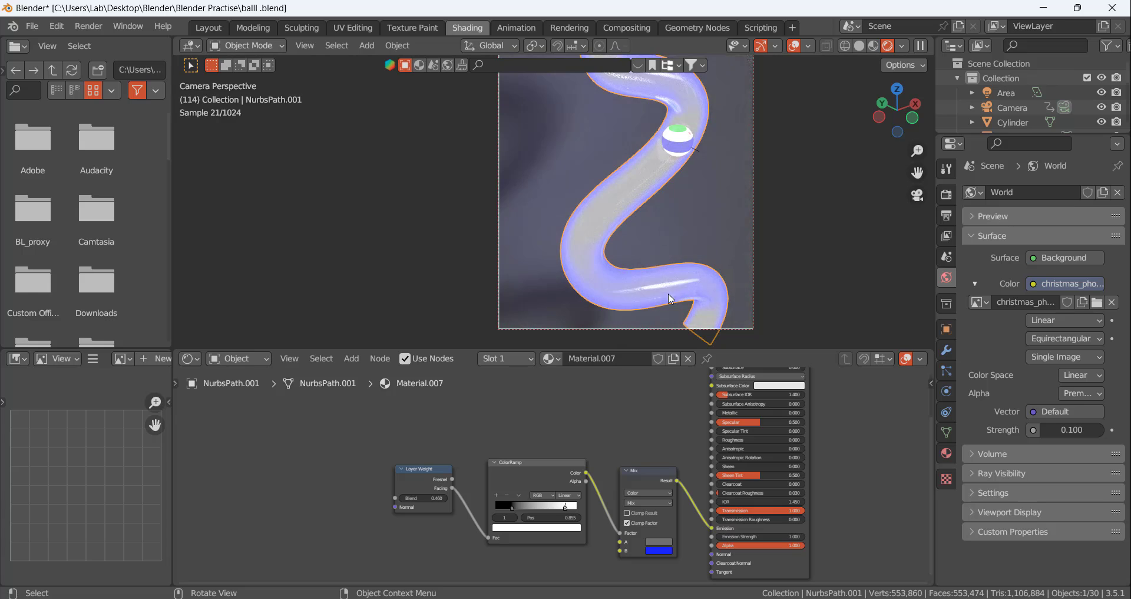
scroll(668, 254, "up", 2)
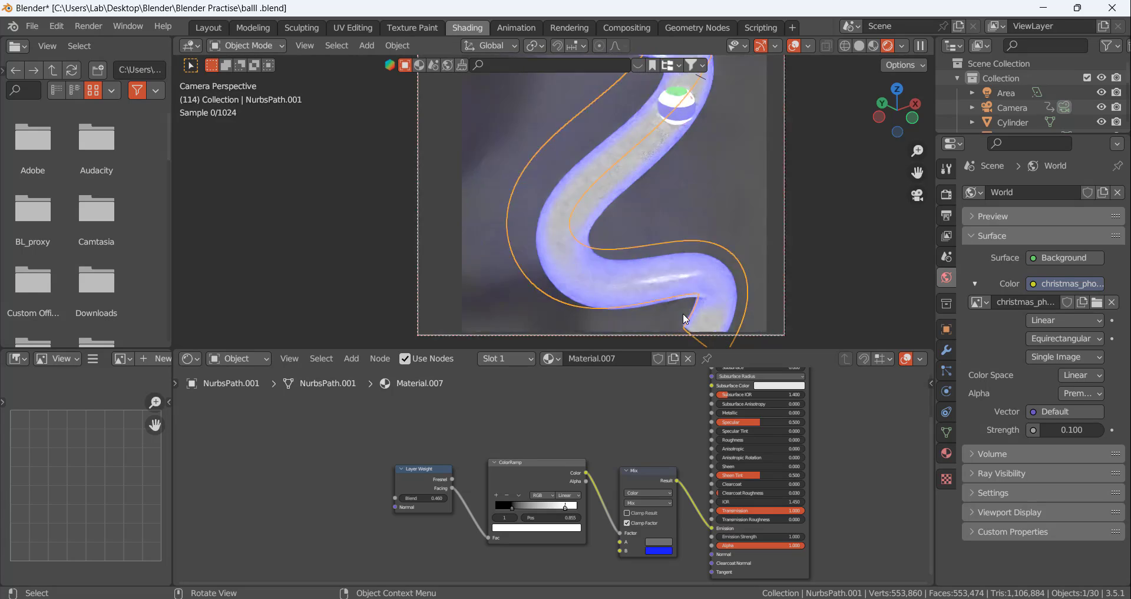
left_click(663, 542)
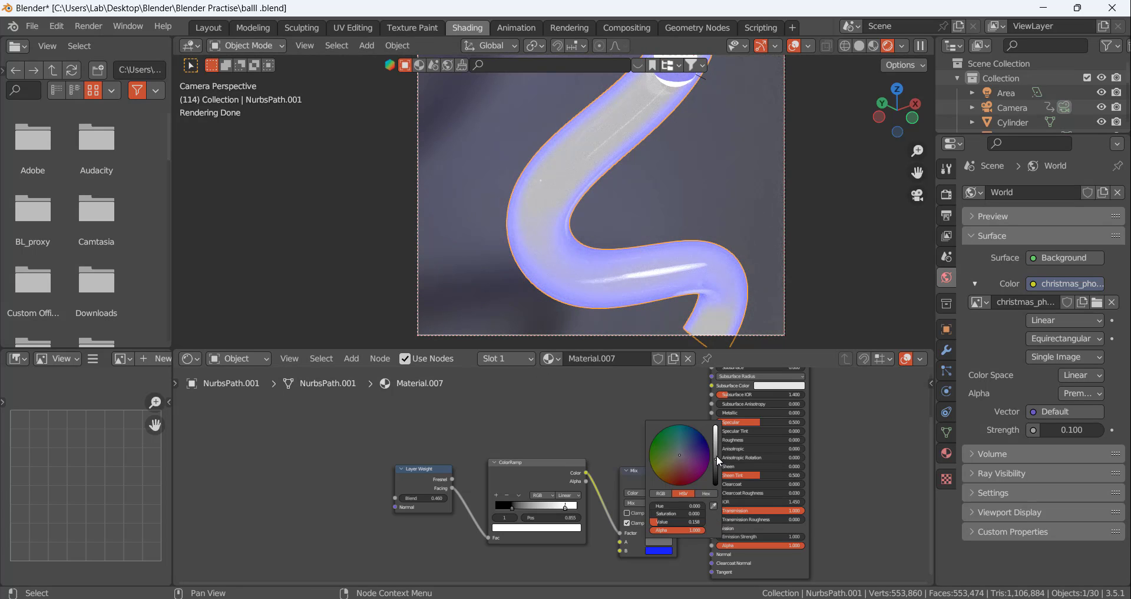
left_click_drag(718, 465, 715, 425)
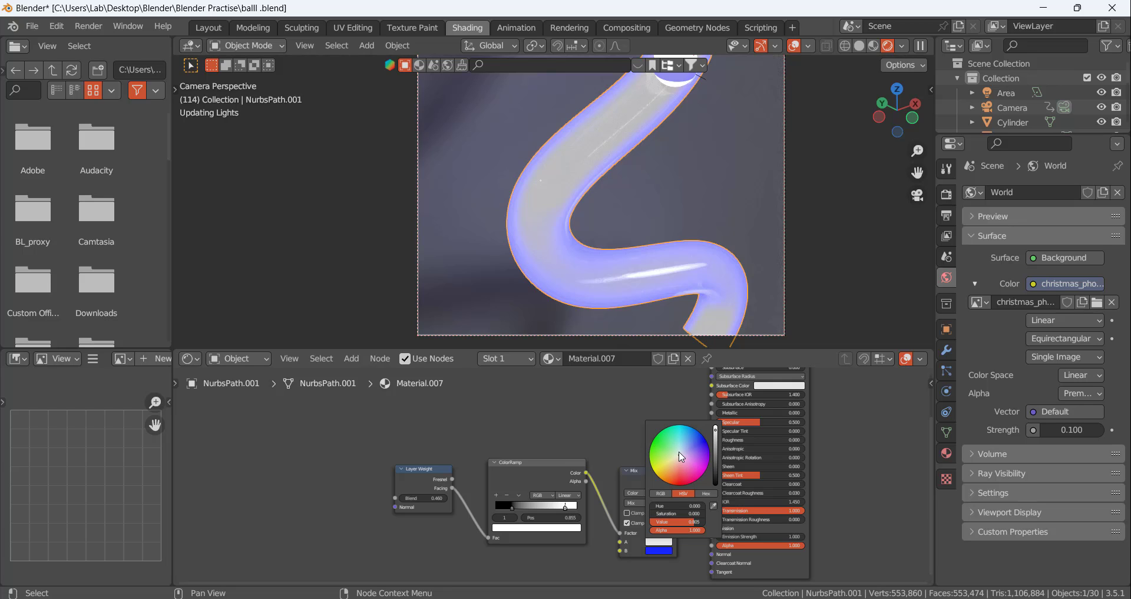
left_click_drag(681, 458, 665, 465)
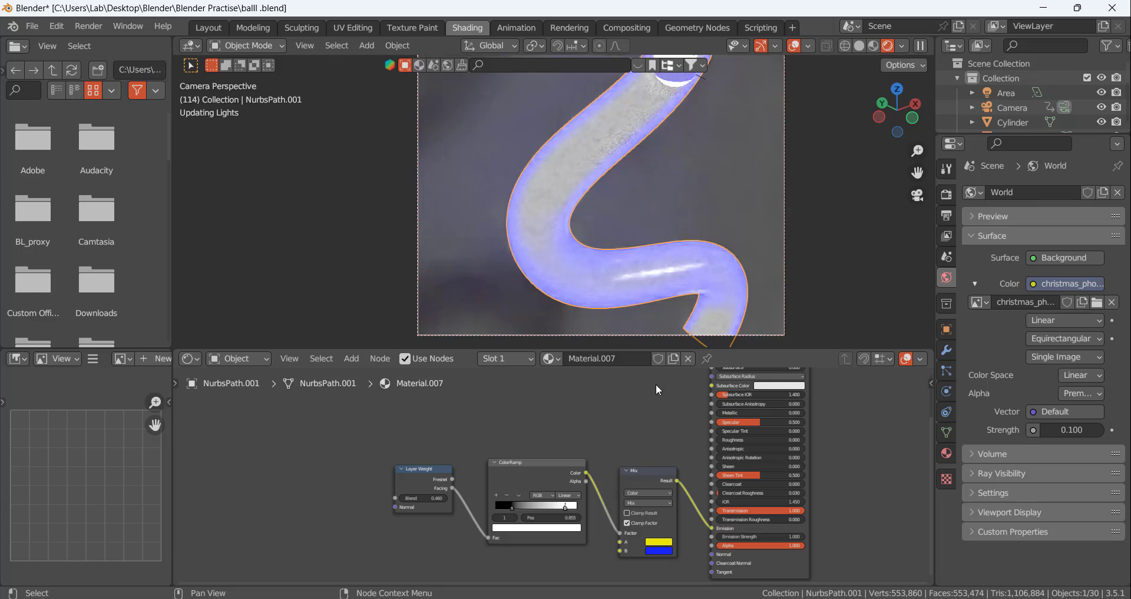
Examine the rendered tube up close, checking the yellow body, its glowing edges and the ball inside
scroll(600, 207, "down", 3)
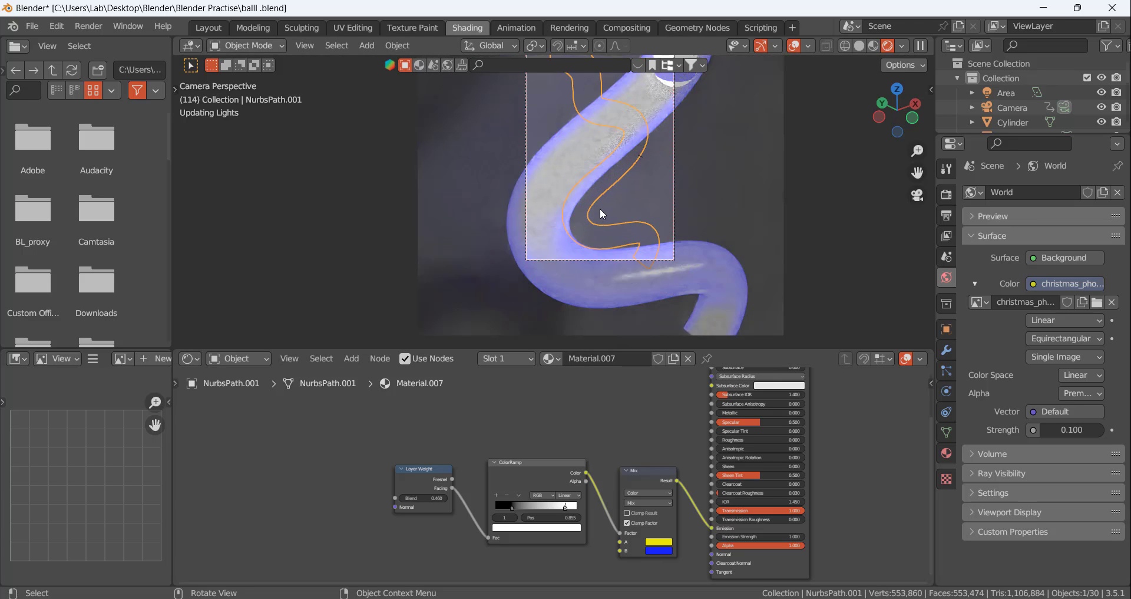
scroll(613, 201, "up", 5)
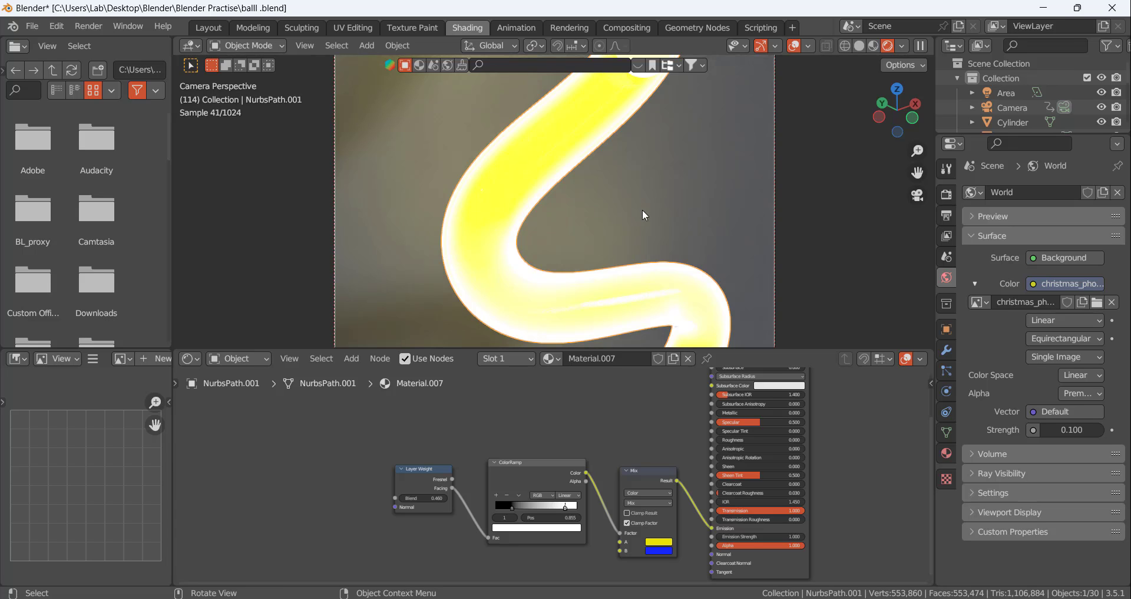
scroll(642, 209, "down", 5)
scroll(636, 143, "up", 6)
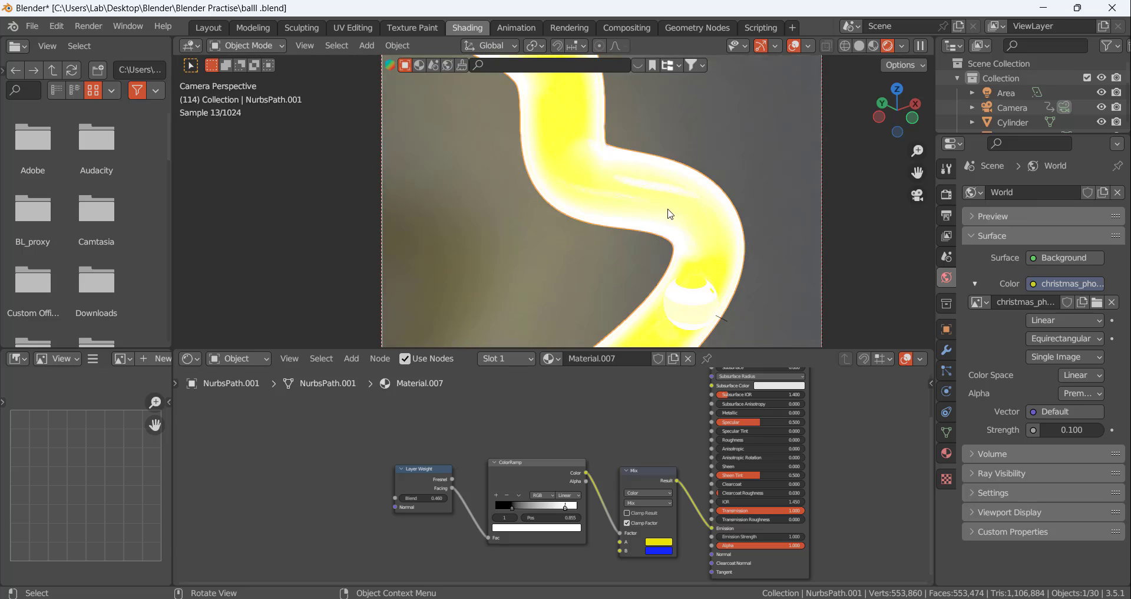
scroll(701, 235, "up", 2)
scroll(729, 268, "down", 5)
scroll(720, 315, "up", 2)
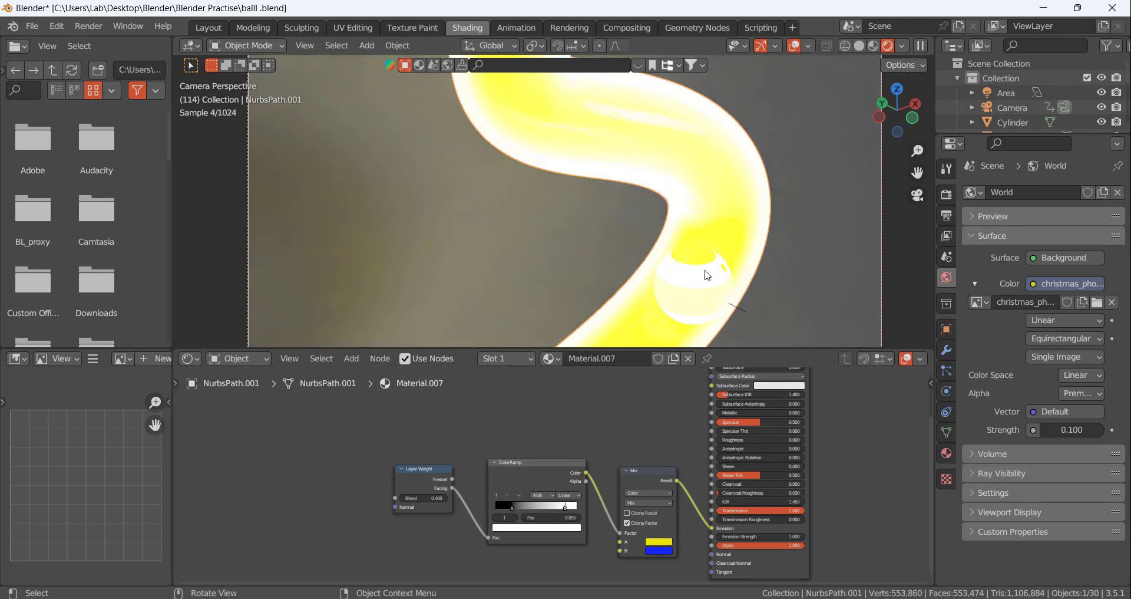
scroll(707, 265, "down", 6)
scroll(649, 298, "up", 6)
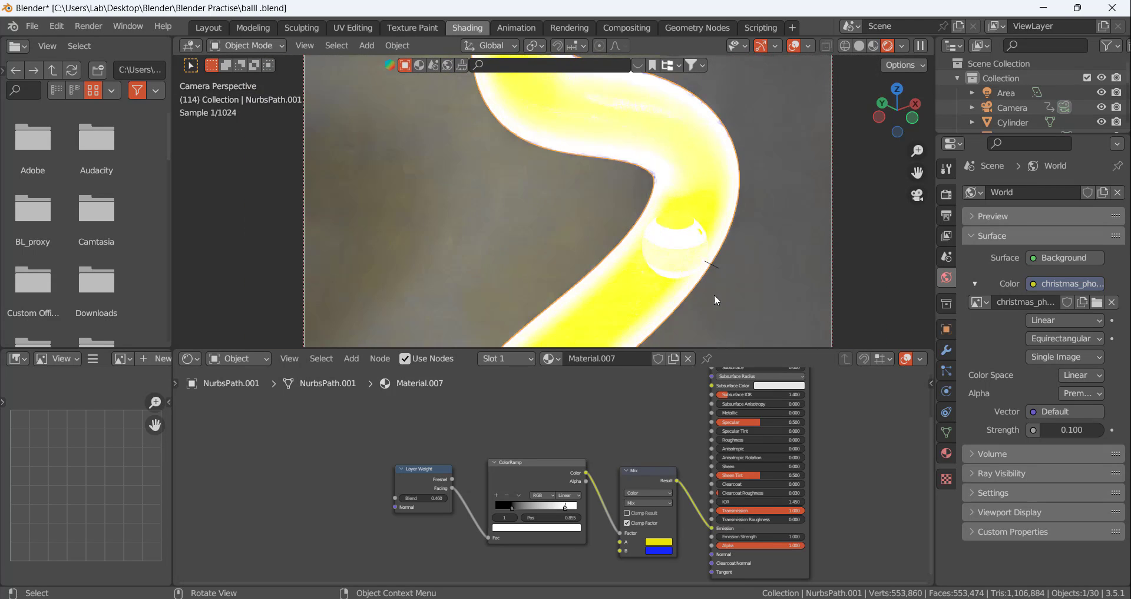
Set the Mix node's A color to a lighter yellow at value 1.000 and its B color to a dark olive yellow
left_click(669, 541)
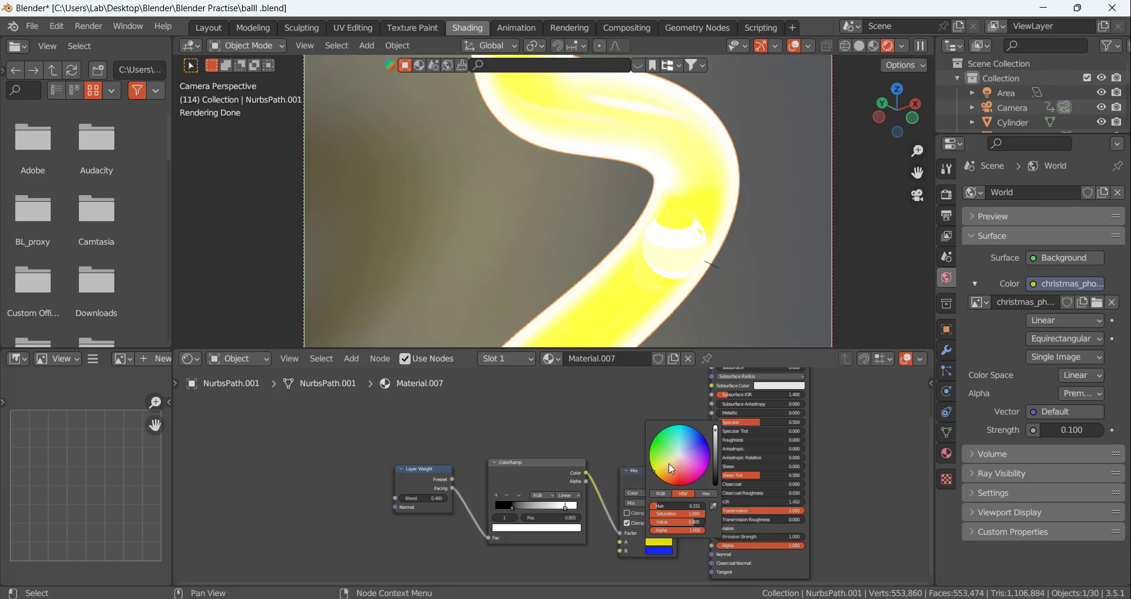
left_click_drag(716, 437, 716, 424)
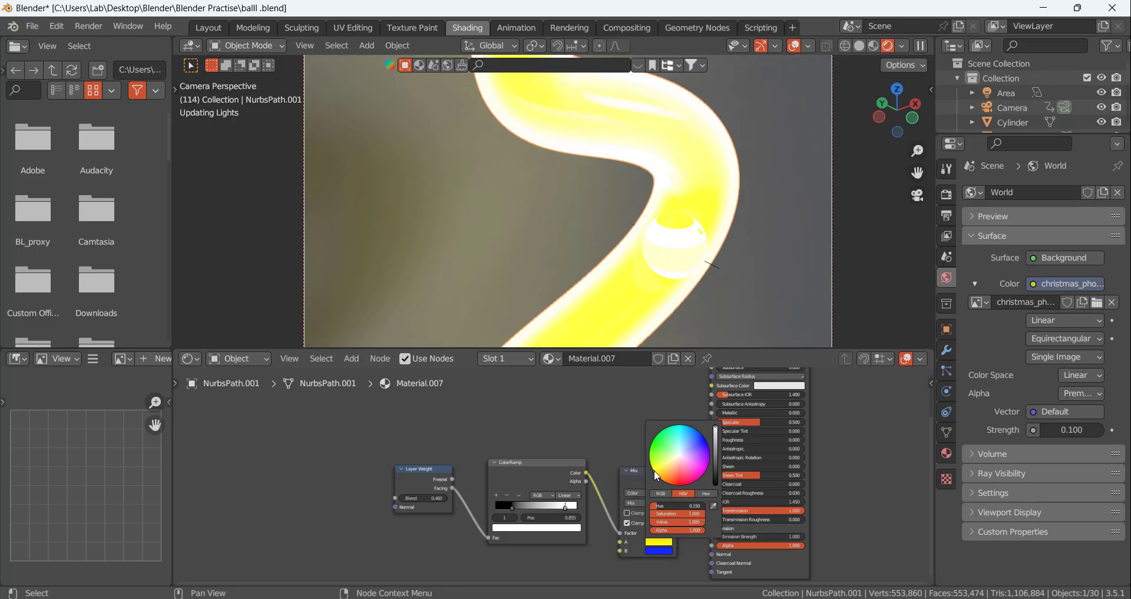
left_click_drag(662, 467, 662, 466)
left_click(663, 550)
left_click(662, 550)
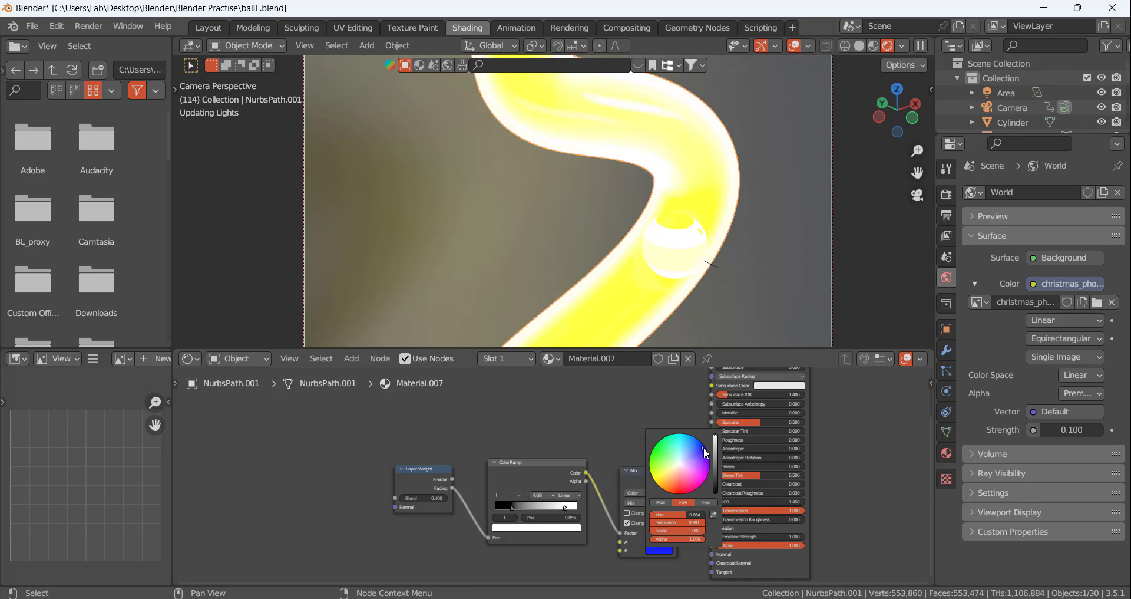
left_click_drag(669, 472, 660, 477)
left_click_drag(717, 439, 715, 464)
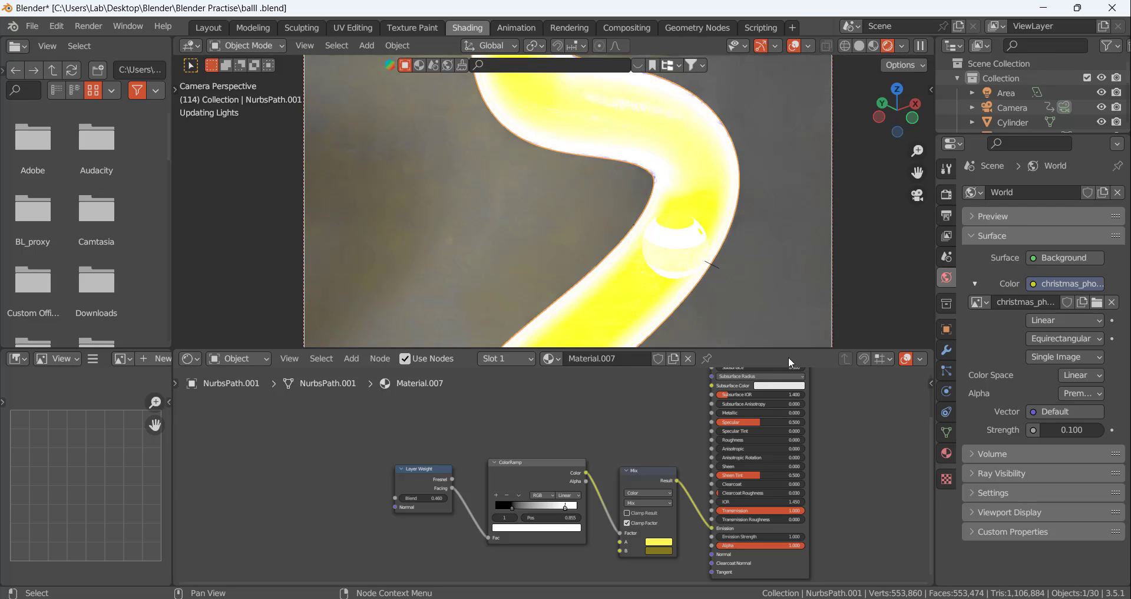
Set the tube material's IOR to 1.46 in the Principled BSDF
scroll(664, 186, "down", 5)
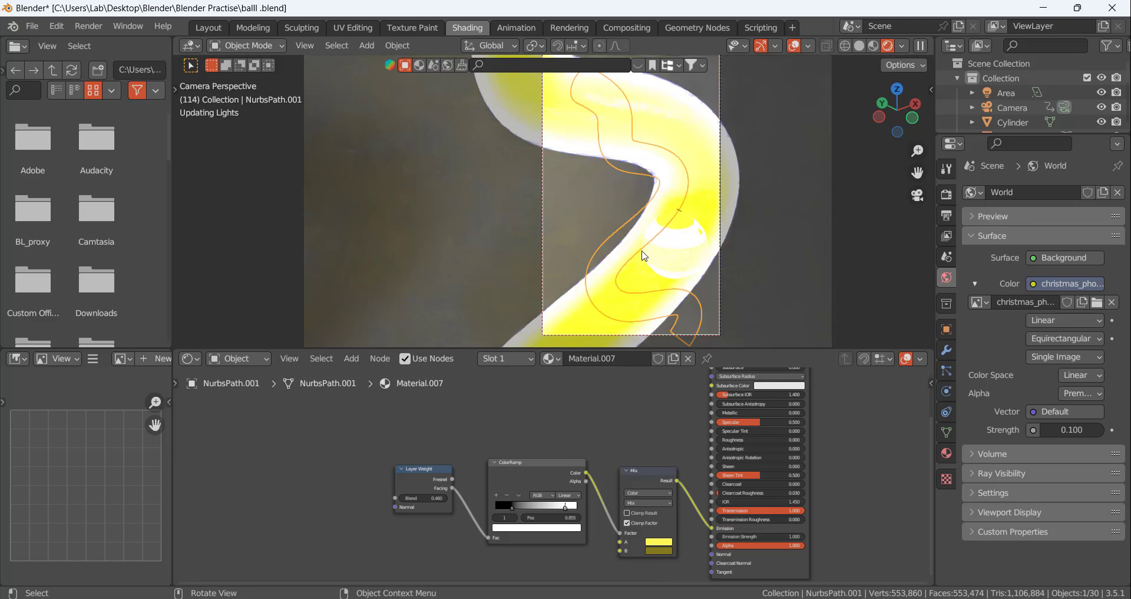
scroll(799, 523, "up", 2)
double_click(786, 492)
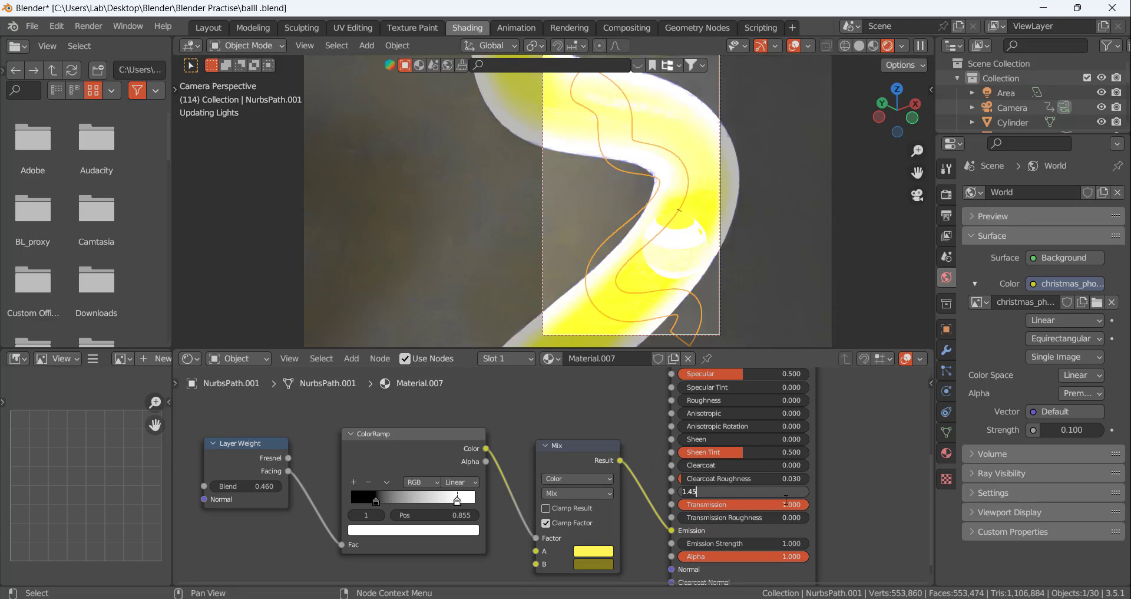
key("BackSpace")
type("6")
key("Return")
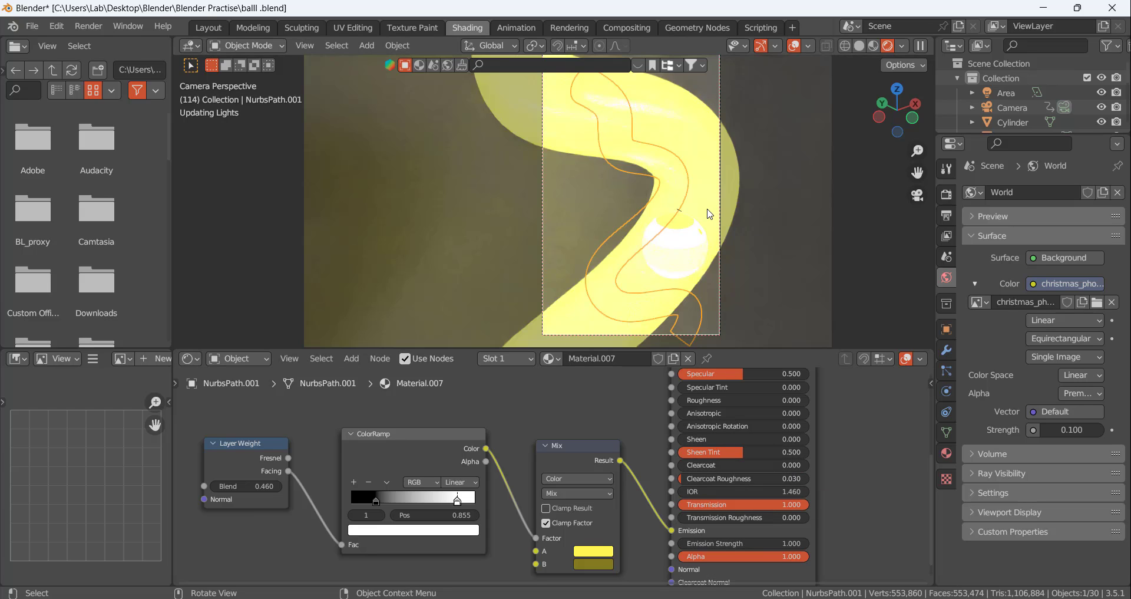
Examine the rendered tube in the camera view up close and as a whole, checking its glow and the ball inside
scroll(709, 214, "down", 3)
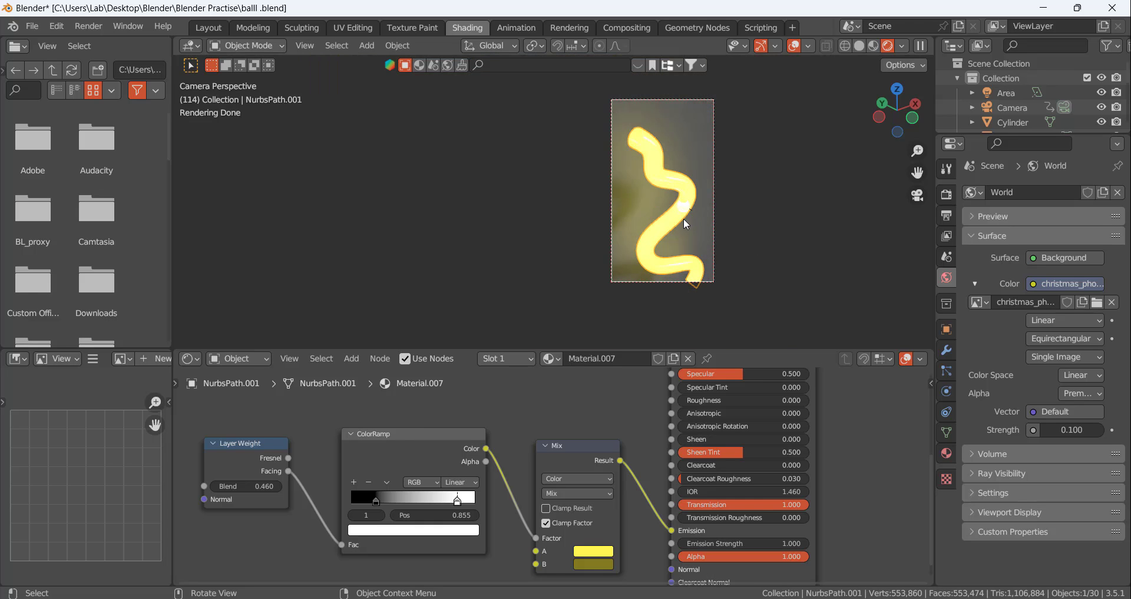
scroll(684, 219, "up", 3)
scroll(697, 217, "down", 4)
scroll(690, 161, "up", 4)
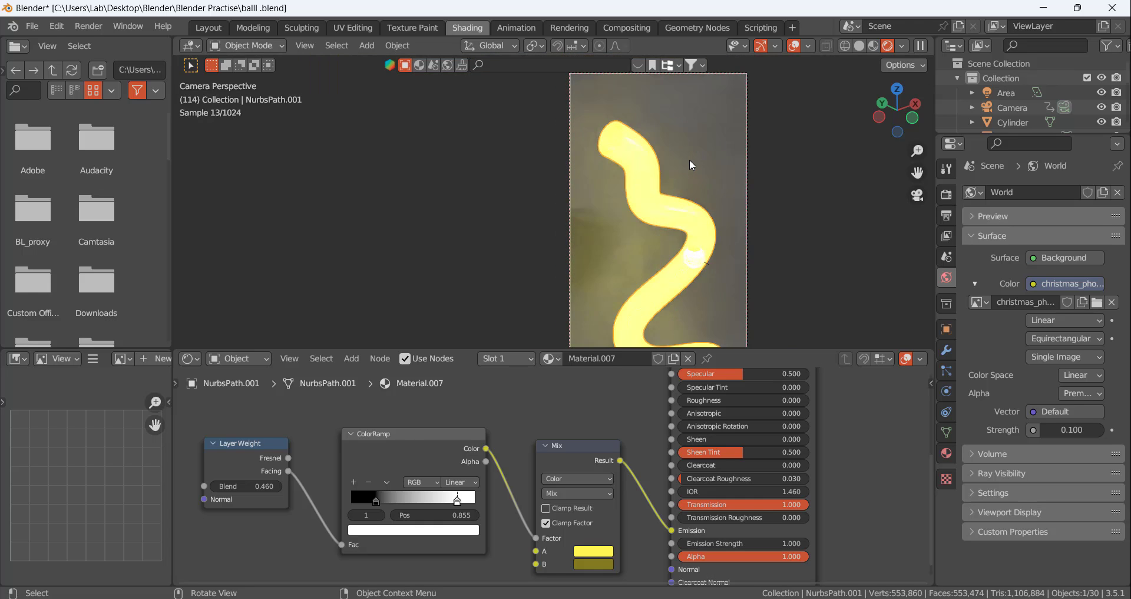
scroll(690, 203, "down", 2)
scroll(688, 262, "up", 4)
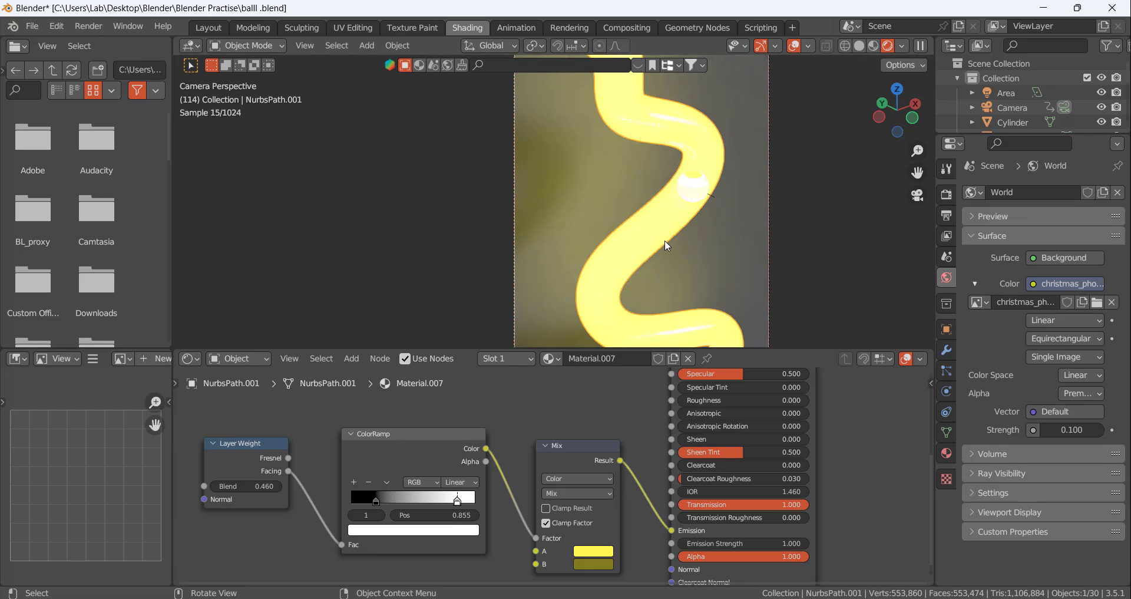
scroll(666, 242, "up", 2)
scroll(665, 242, "down", 4)
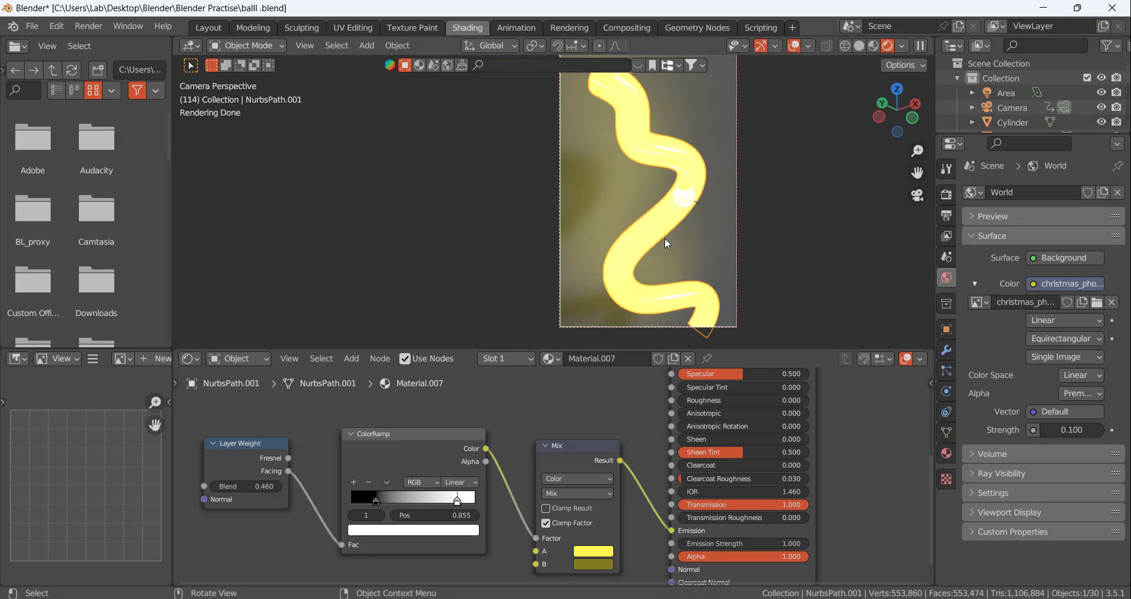
scroll(665, 241, "up", 5)
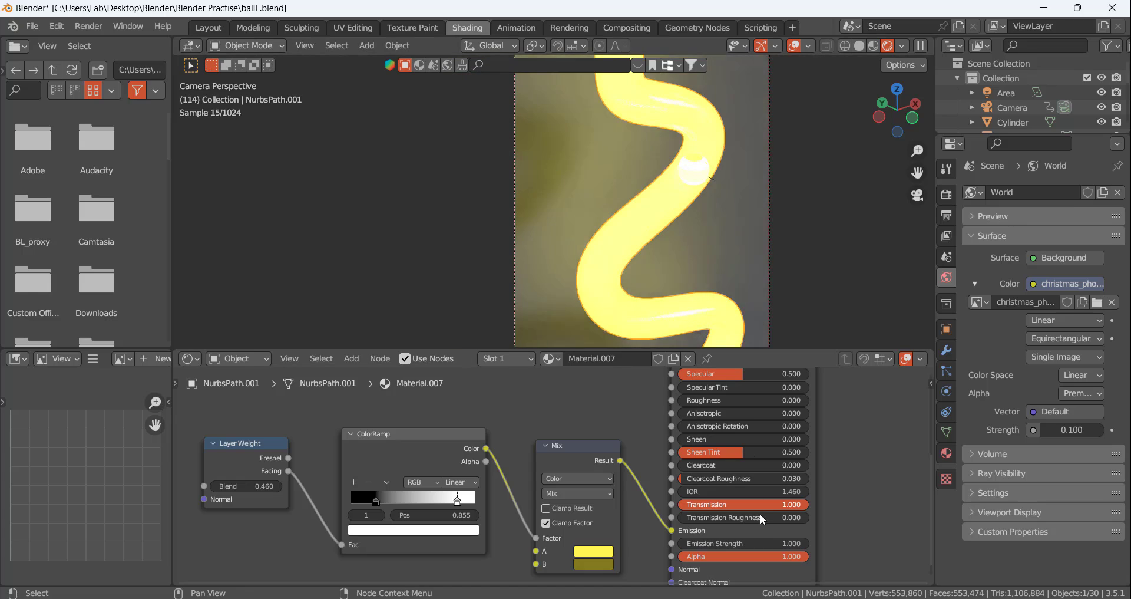
Set the tube material's Emission Strength to 2 in the Principled BSDF
left_click(742, 543)
type("1.0")
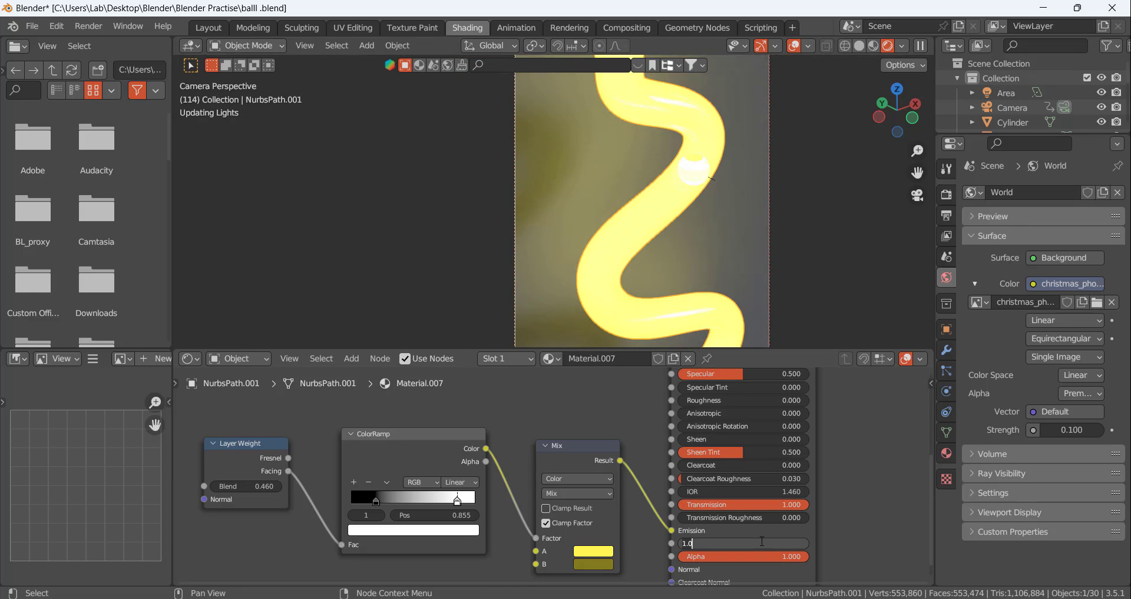
type("2")
key("Return")
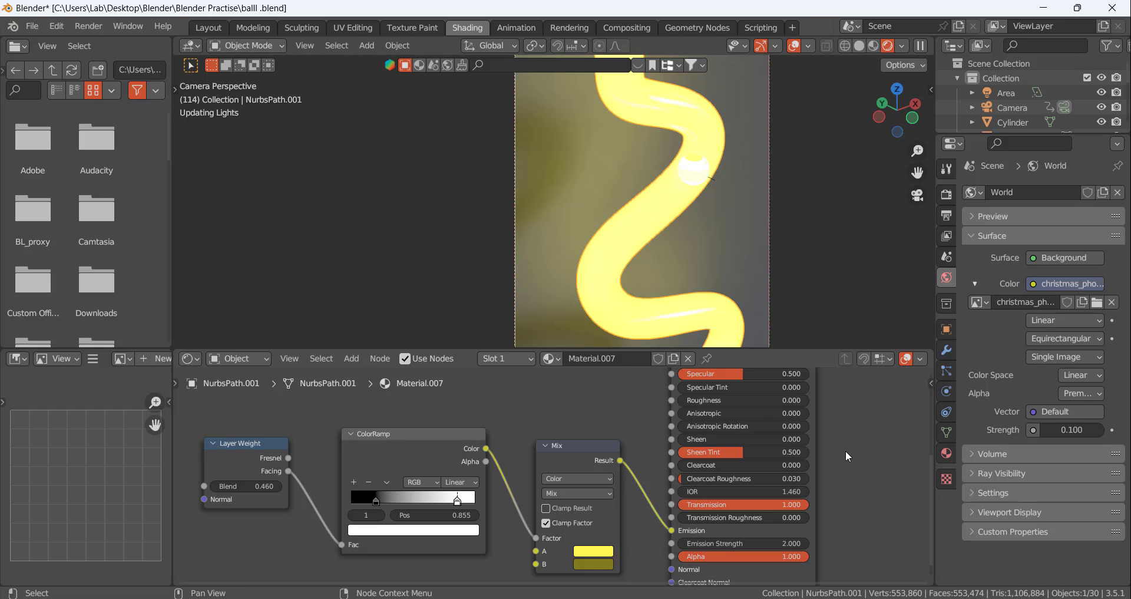
left_click(663, 177)
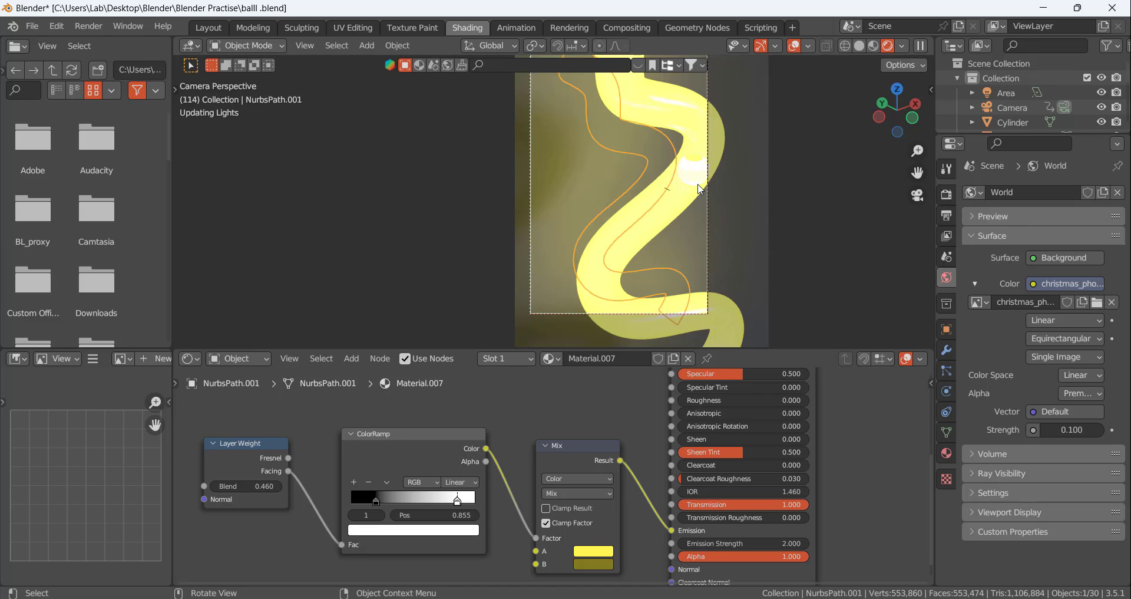
Set the Mix node's B color to a bright, saturated yellow and its A color to a light orange-yellow
left_click(600, 563)
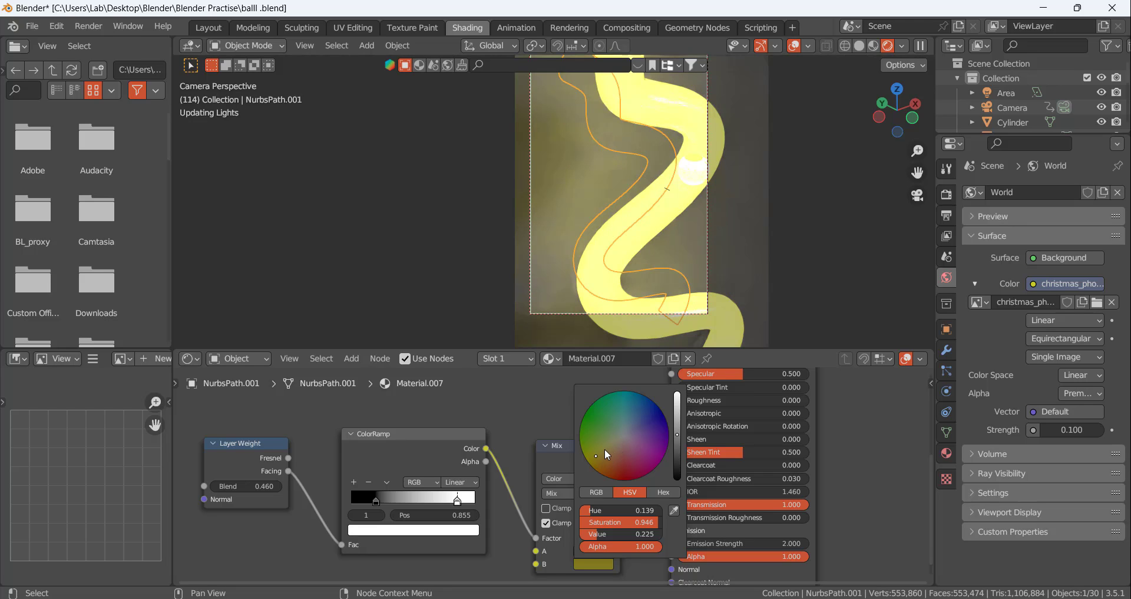
left_click_drag(678, 434, 677, 393)
mouse_move(606, 453)
left_mouse_down()
mouse_move(587, 461)
mouse_move(606, 439)
left_mouse_up()
left_click(585, 551)
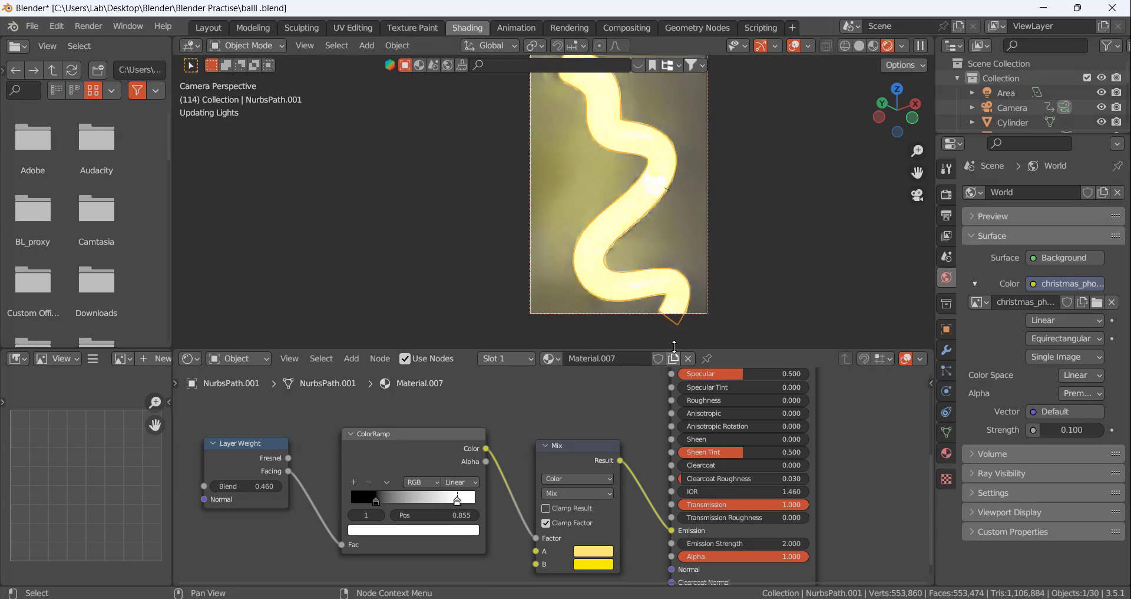
Enlarge the 3D viewport over the node editor to view the whole tube within the camera frame
left_click_drag(675, 346, 620, 445)
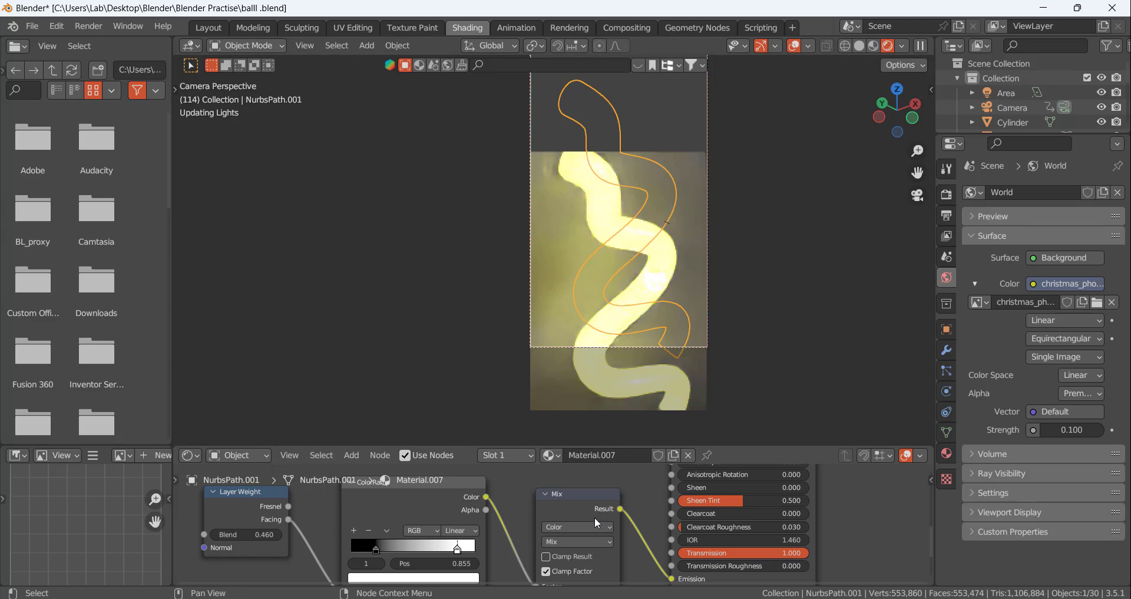
scroll(595, 518, "down", 2)
scroll(610, 502, "up", 1)
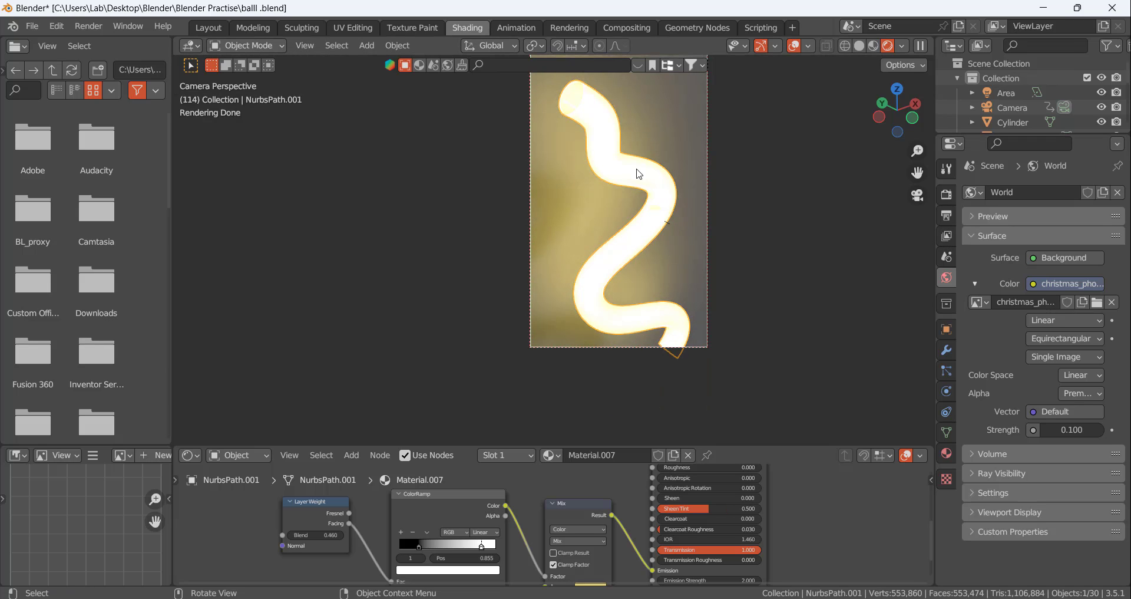
scroll(613, 114, "up", 4)
scroll(619, 169, "down", 3)
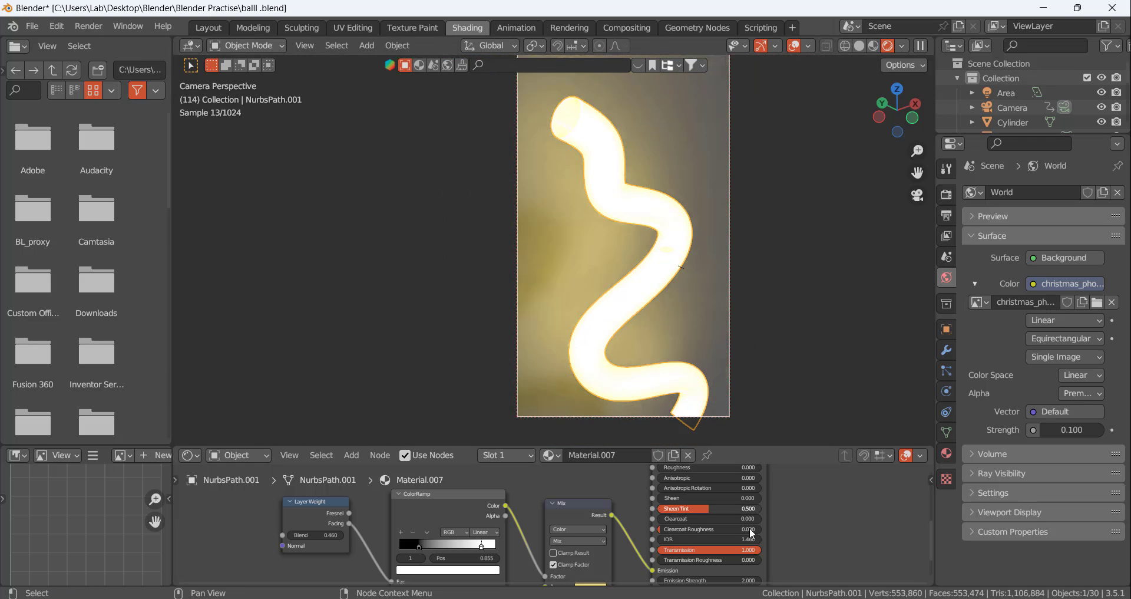
Set the tube material's Emission Strength to 1.2 in the Principled BSDF
scroll(737, 559, "up", 2)
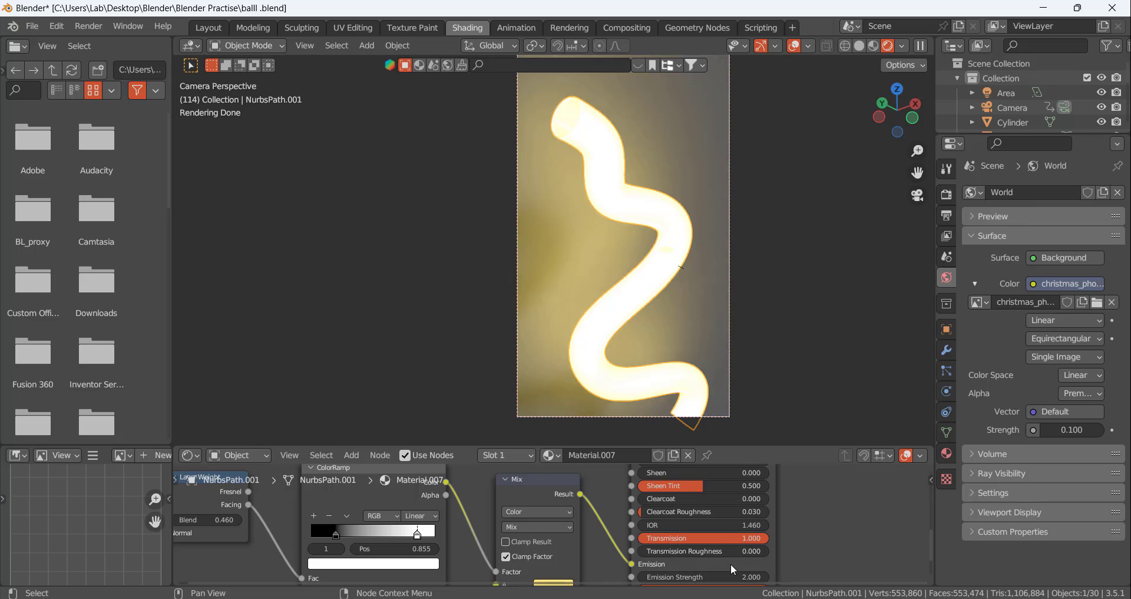
scroll(752, 518, "down", 2)
scroll(748, 578, "up", 2)
left_click(733, 557)
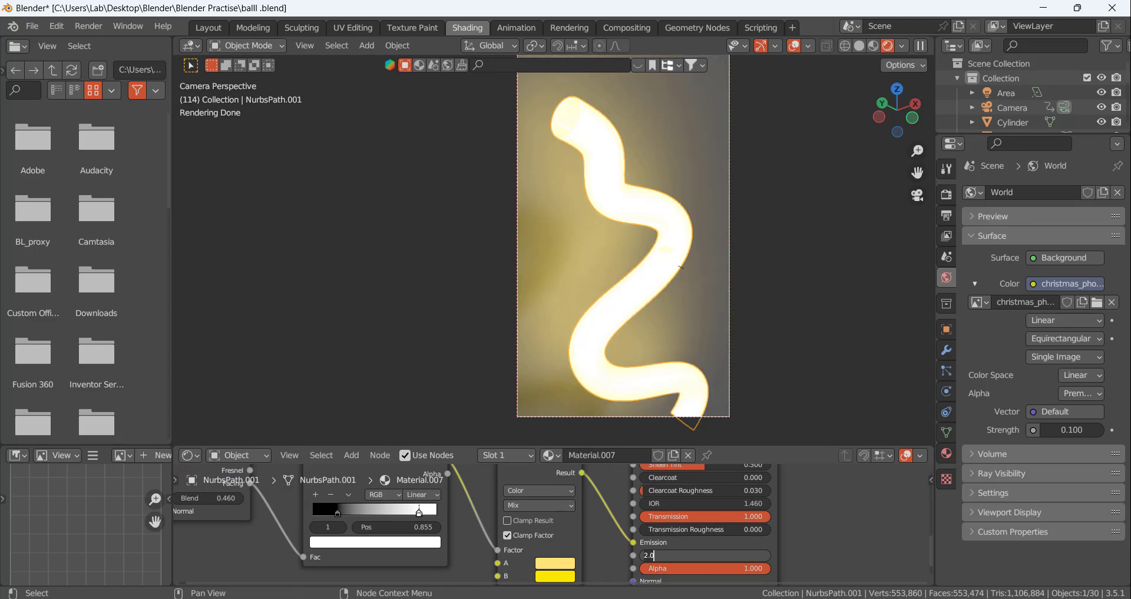
key("BackSpace")
key("BackSpace")
key("BackSpace")
type("1.2")
key("Return")
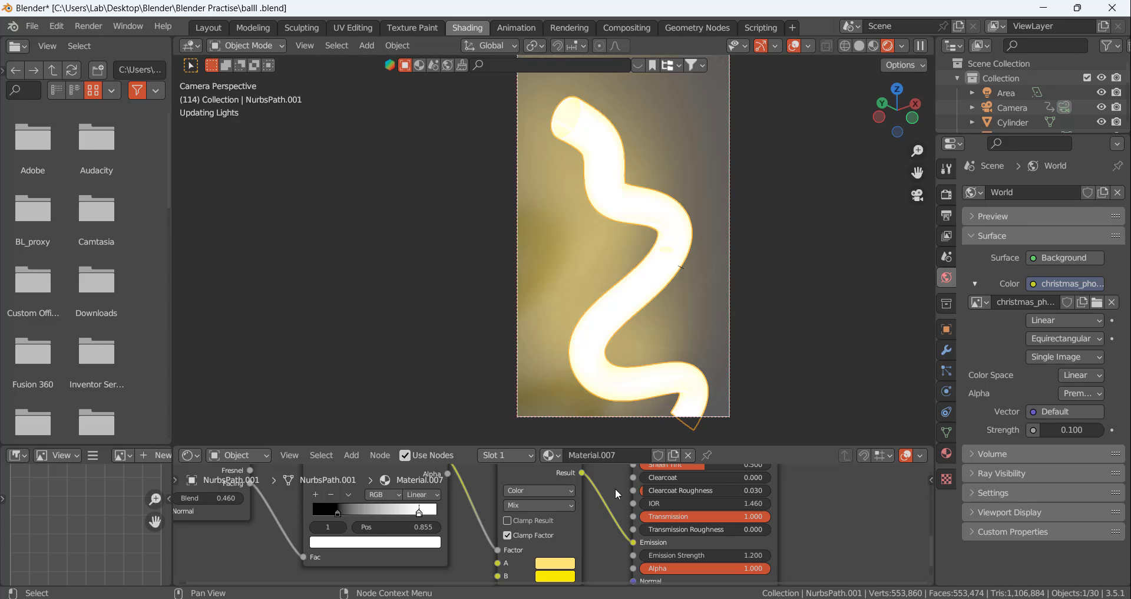
Darken the Mix node's A color to a muted brownish yellow
scroll(666, 223, "up", 4)
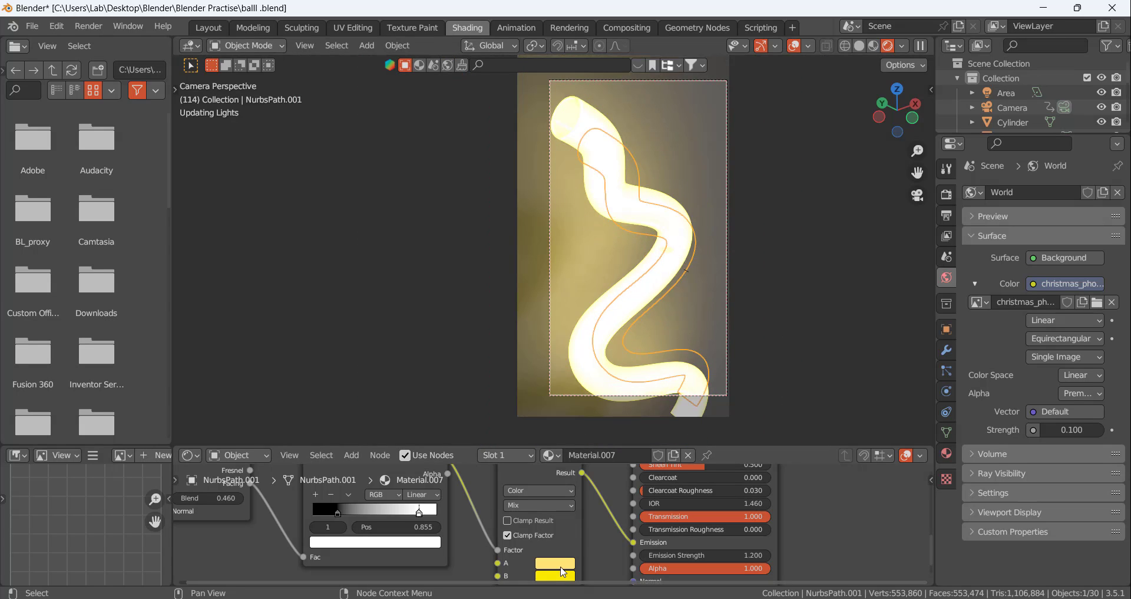
left_click(561, 565)
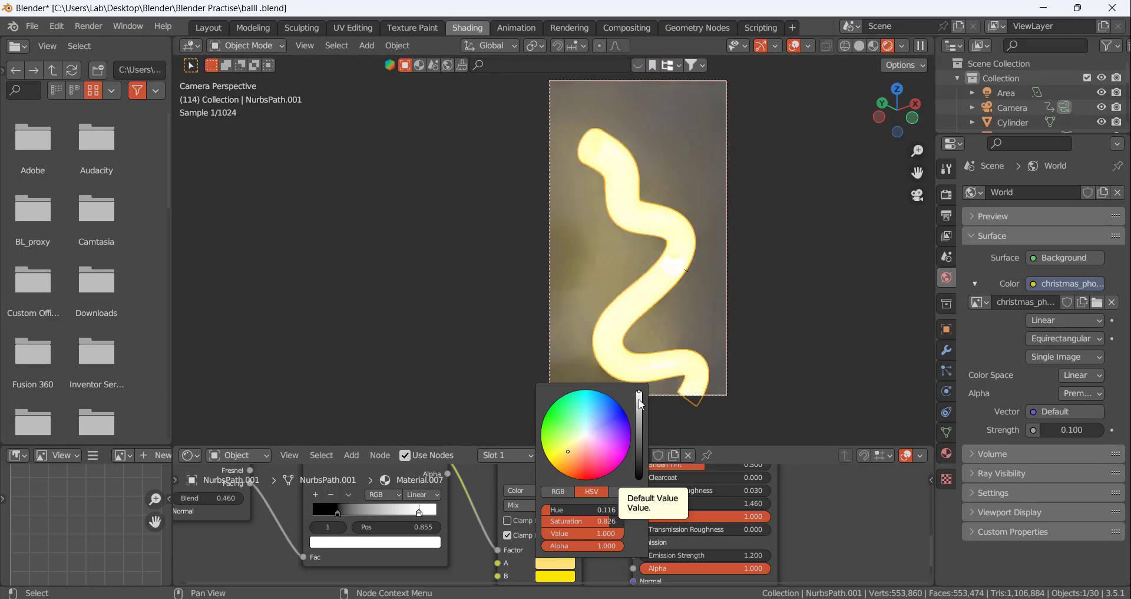
left_click_drag(642, 396, 639, 436)
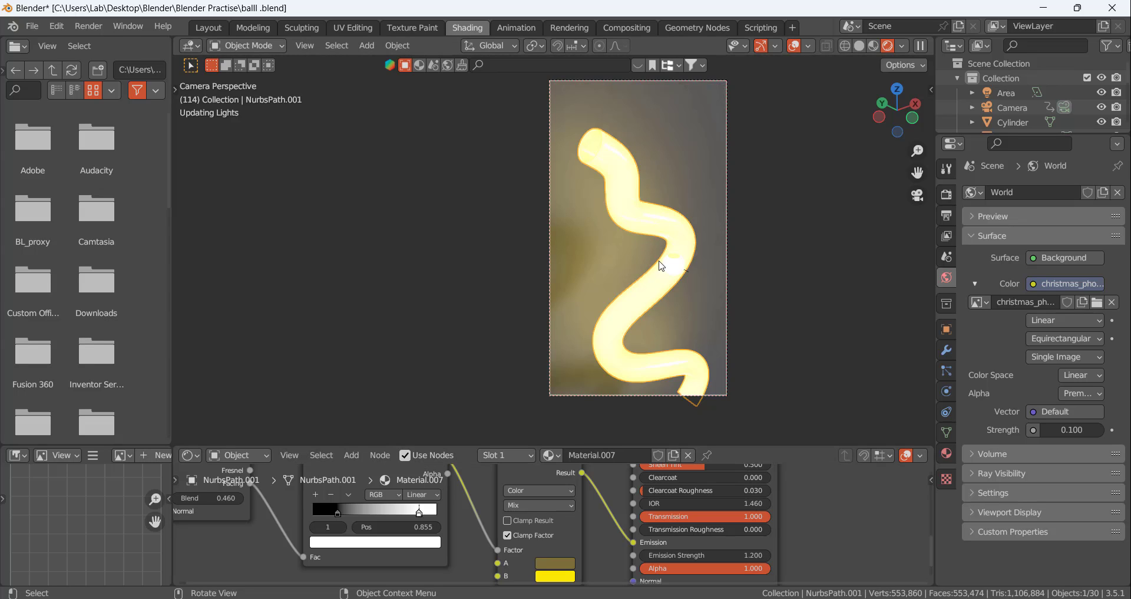
left_click(687, 262)
scroll(688, 262, "up", 2)
scroll(688, 262, "down", 5)
scroll(688, 262, "up", 3)
scroll(688, 262, "down", 3)
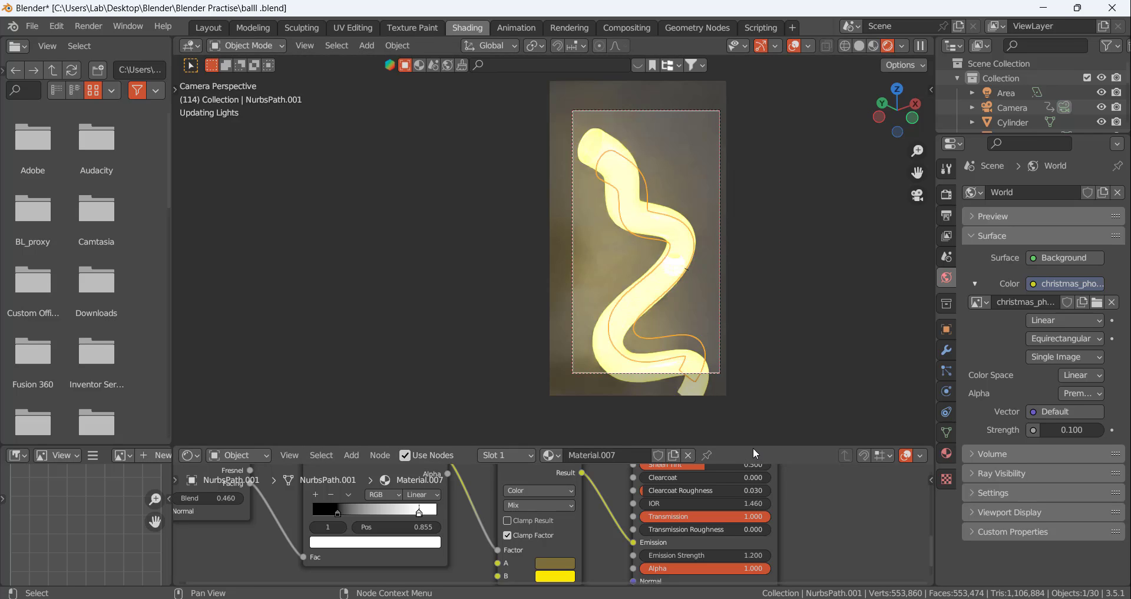
Enlarge the node editor to fit the tube material's node chain from Layer Weight to Principled BSDF
left_click_drag(753, 448, 771, 304)
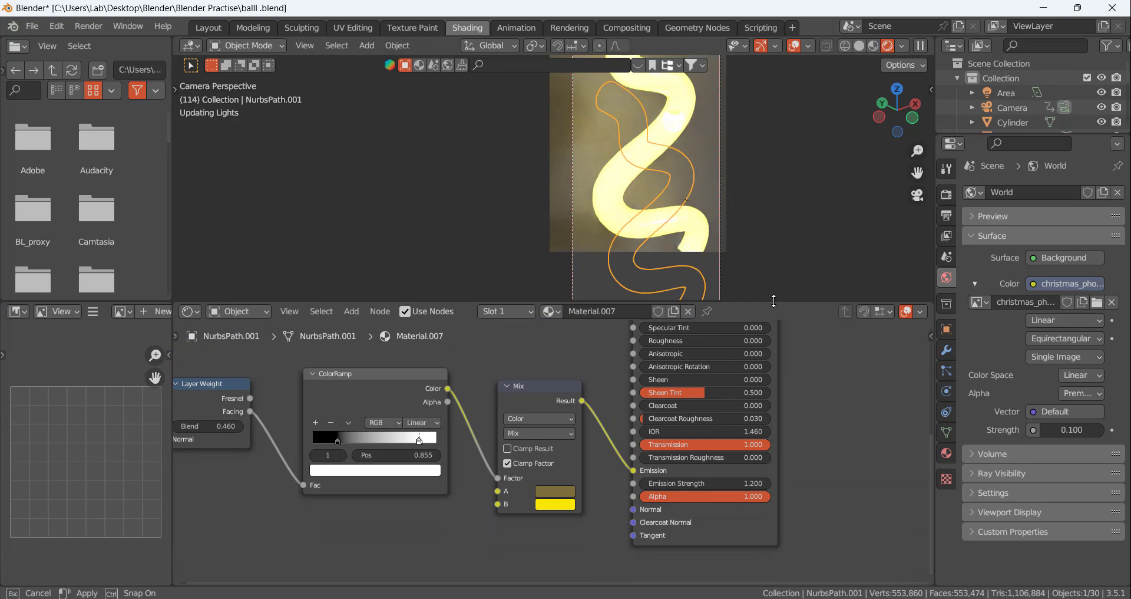
scroll(615, 425, "down", 2)
middle_click_drag(619, 449, 630, 402)
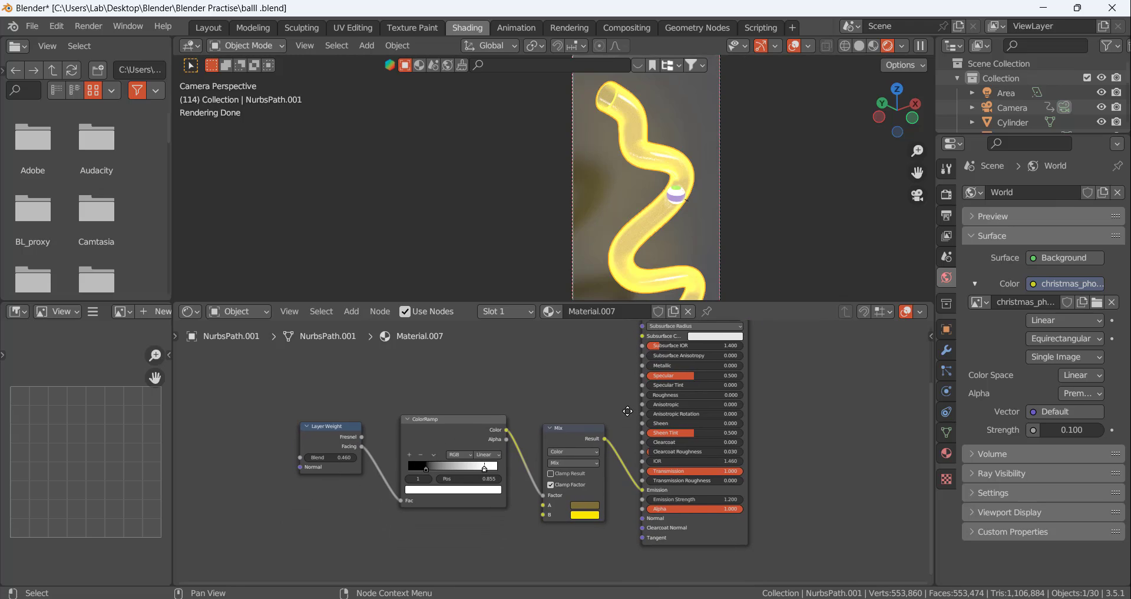
Examine the rendered tube from its open end to its lower bends, checking transparency, edge glow and the ball inside
scroll(660, 177, "up", 5)
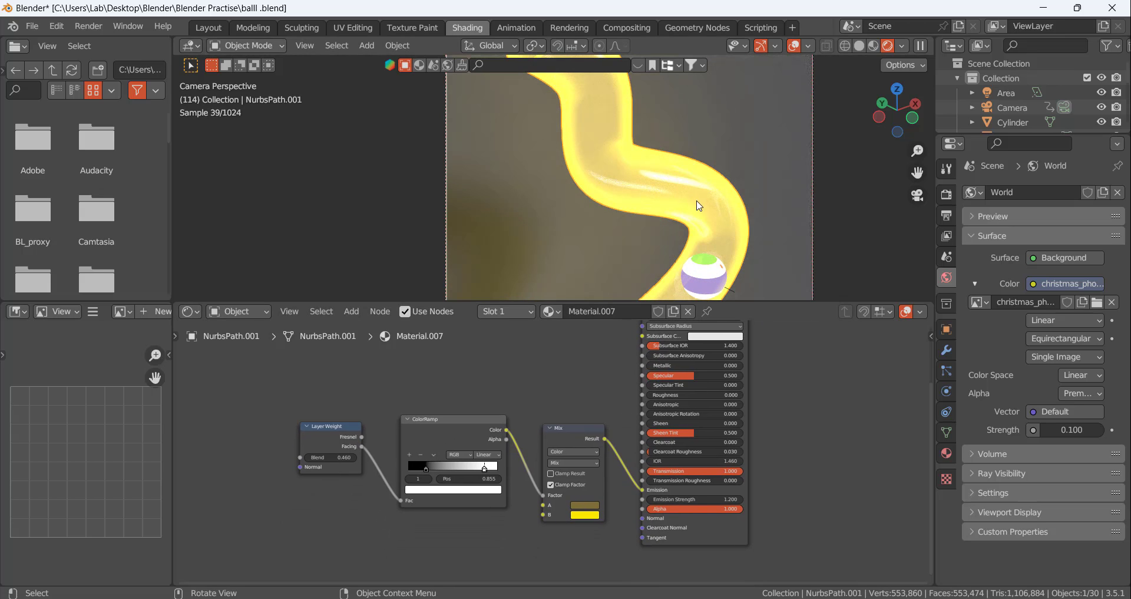
scroll(651, 115, "down", 4)
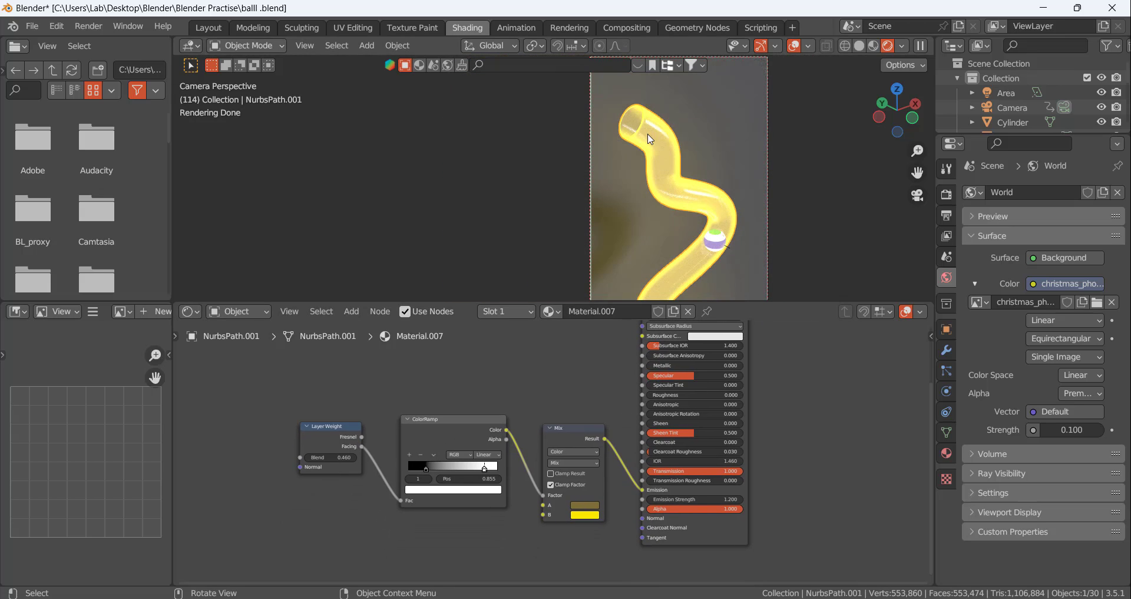
scroll(651, 127, "up", 4)
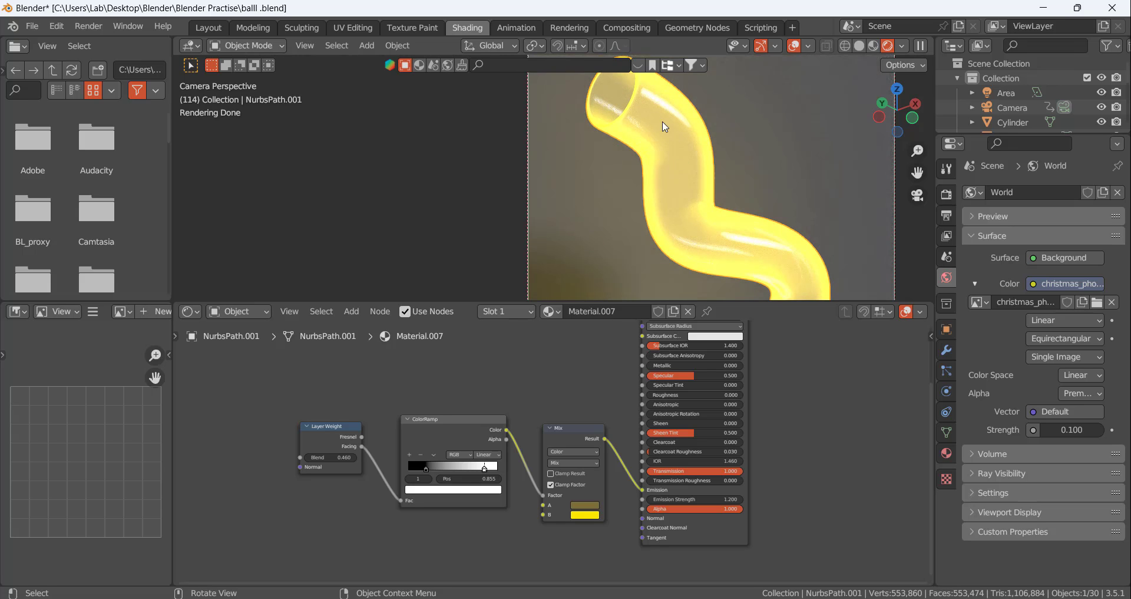
scroll(666, 123, "down", 4)
scroll(737, 221, "up", 2)
scroll(744, 203, "up", 1)
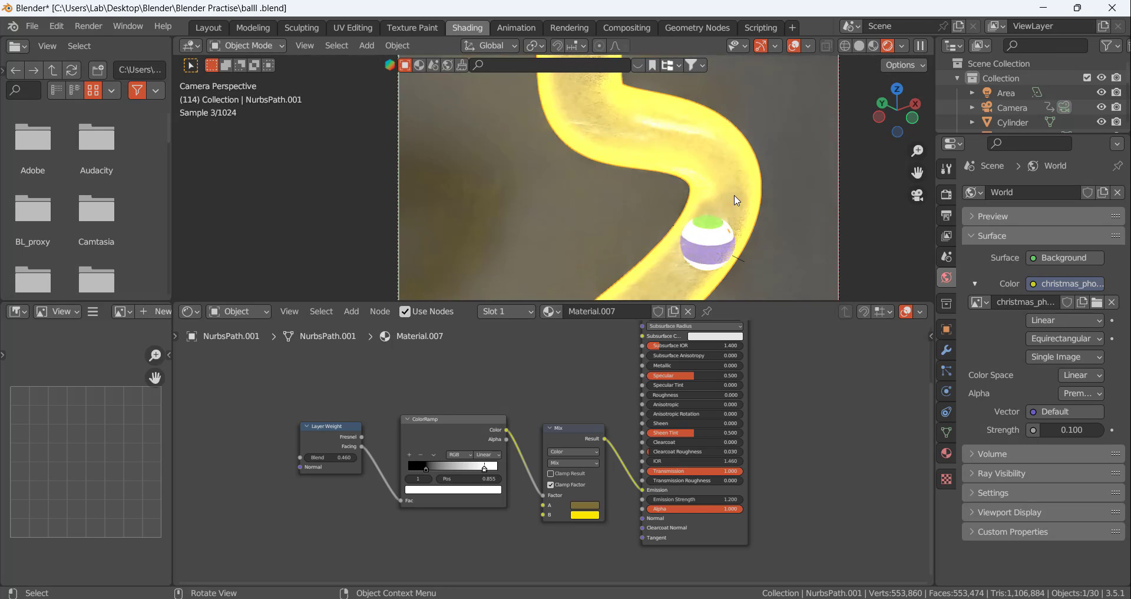
scroll(731, 198, "down", 4)
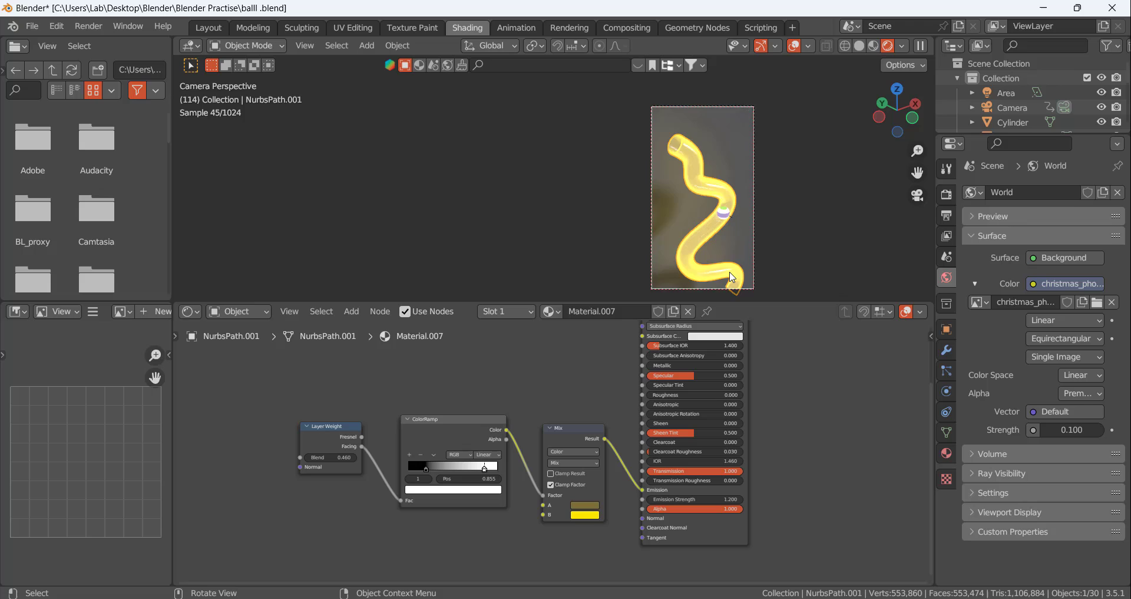
scroll(730, 277, "up", 2)
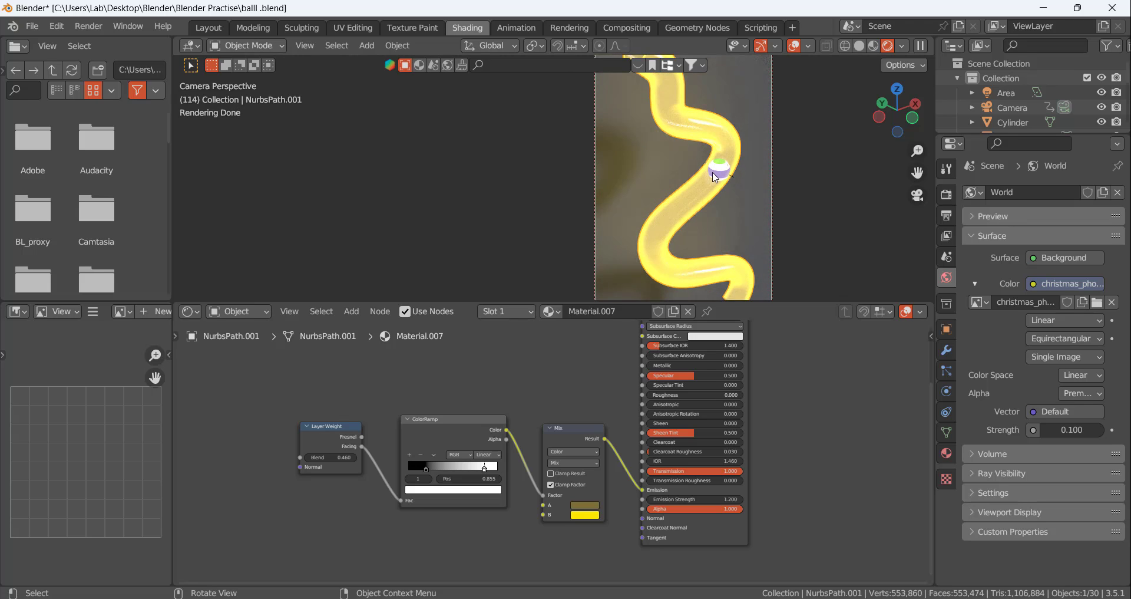
scroll(716, 186, "down", 3)
scroll(716, 185, "up", 1)
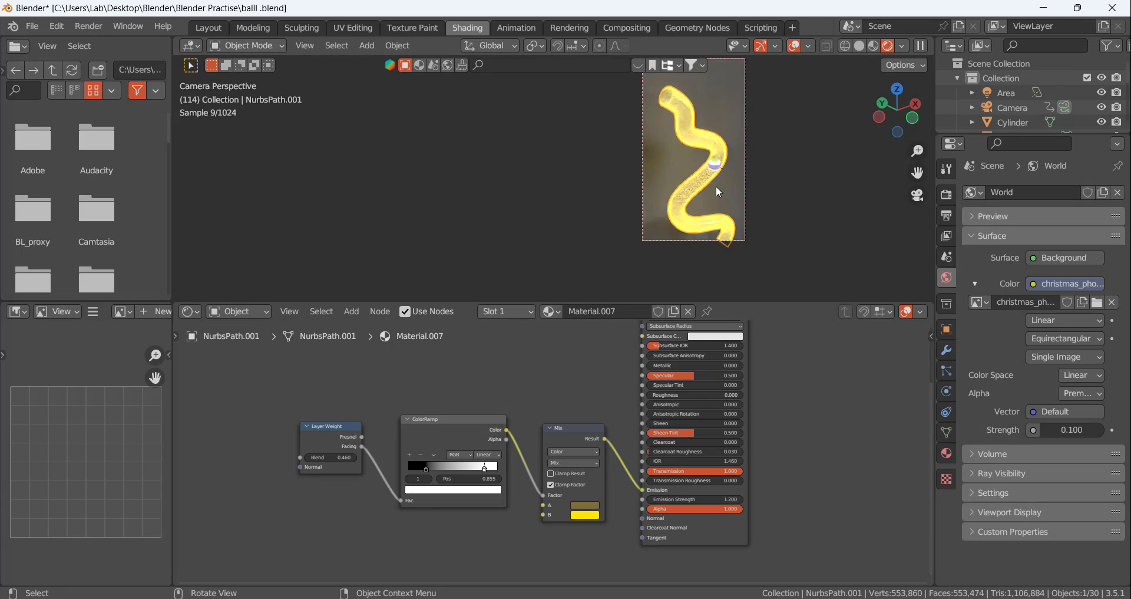
Switch to the Layout workspace, return the animation to frame 1, and display the camera view in Rendered shading
left_click(218, 32)
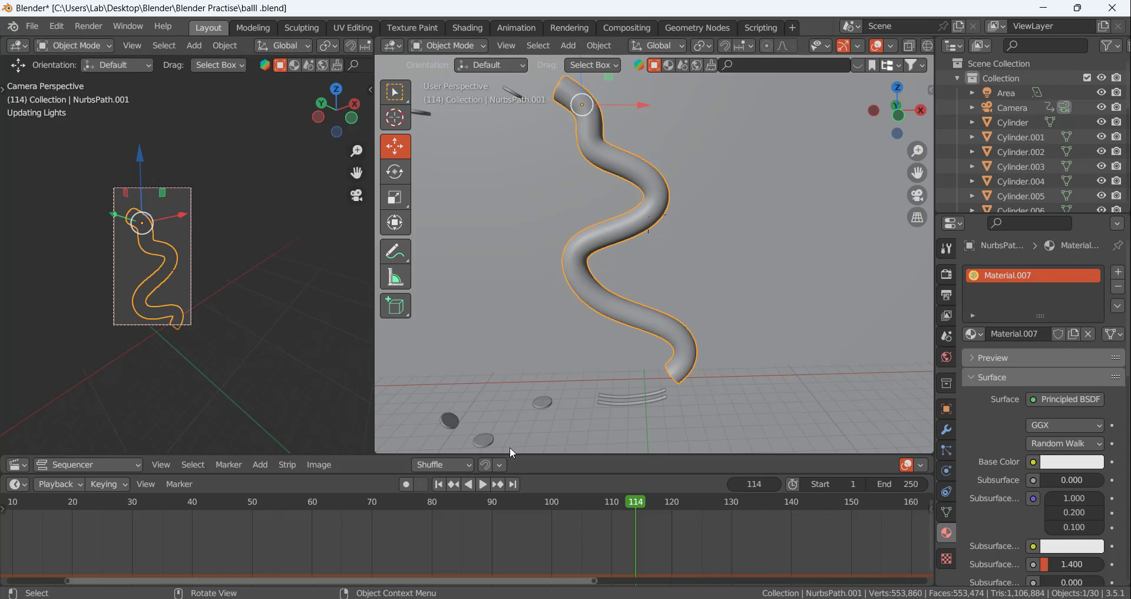
left_click(438, 484)
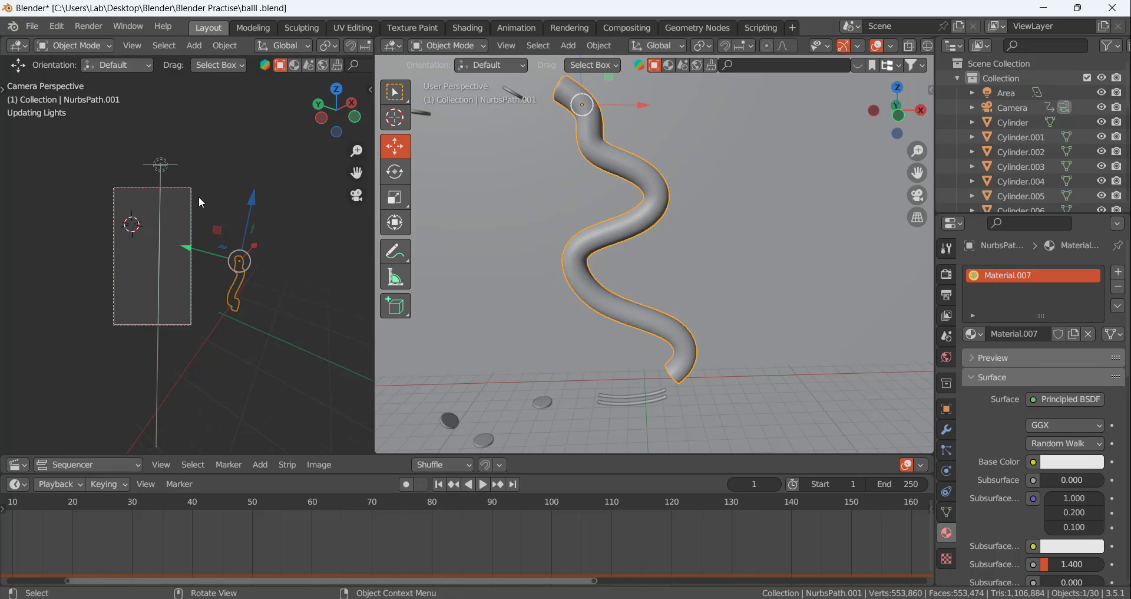
scroll(229, 525, "down", 6)
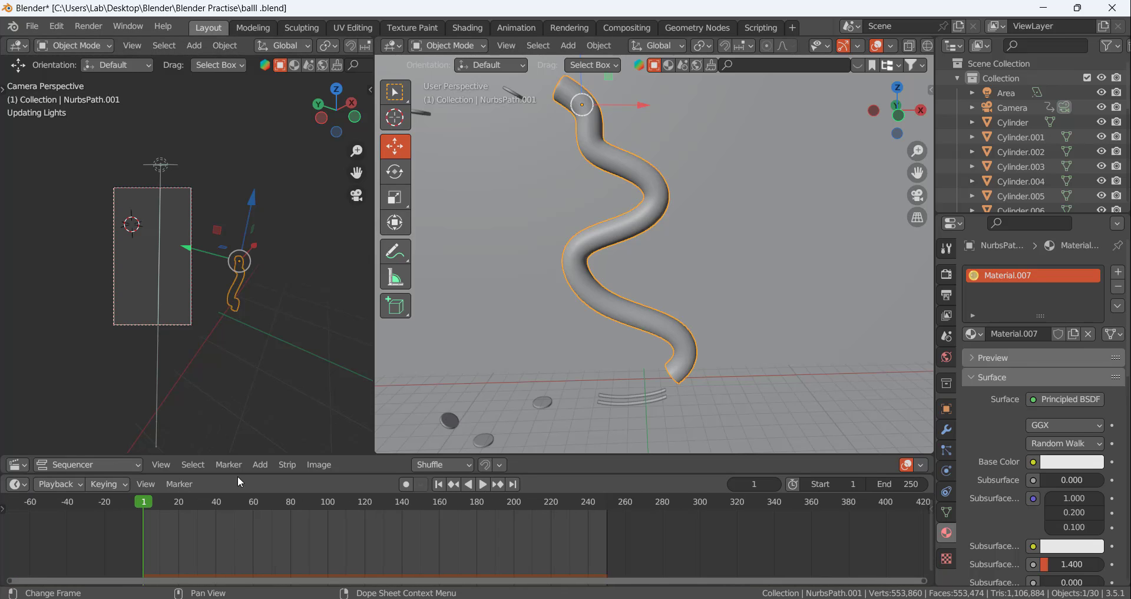
middle_click_drag(175, 238, 217, 233)
scroll(247, 245, "up", 4)
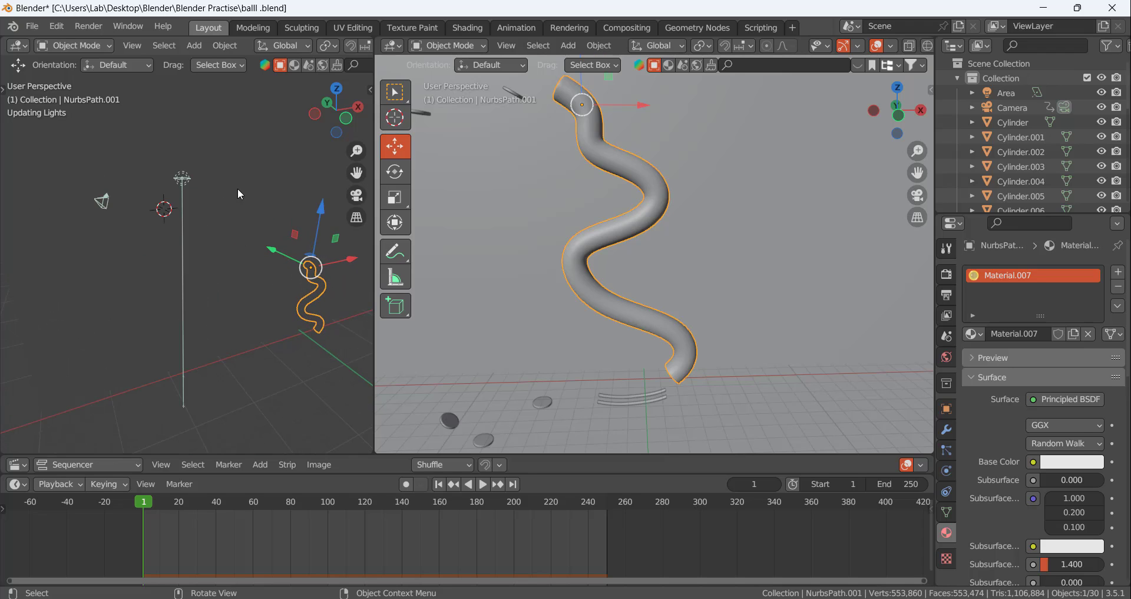
key("KP_0")
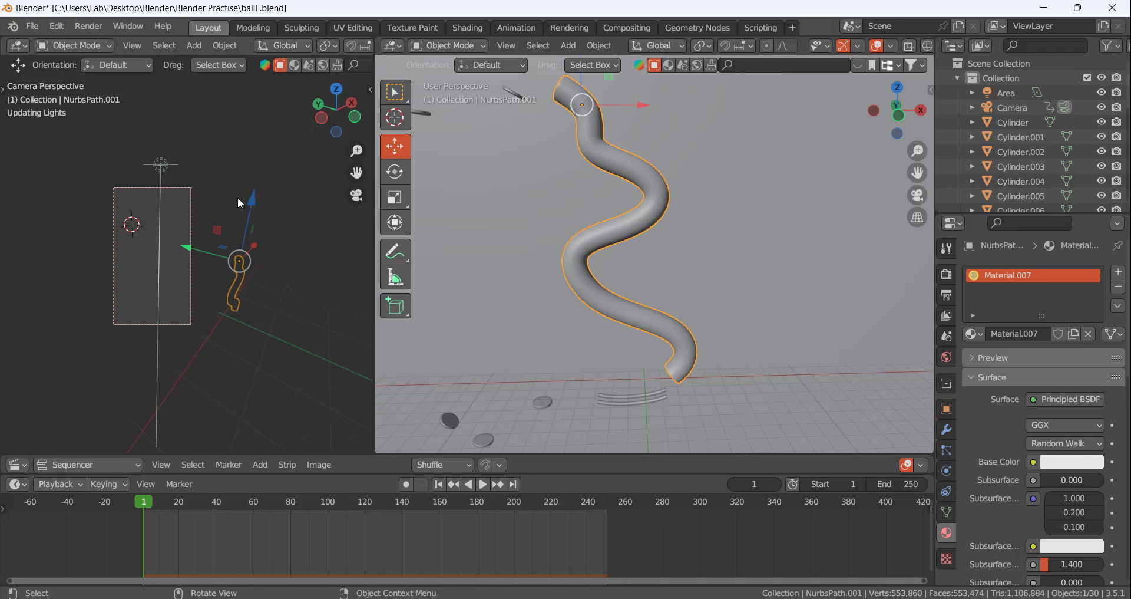
key("z")
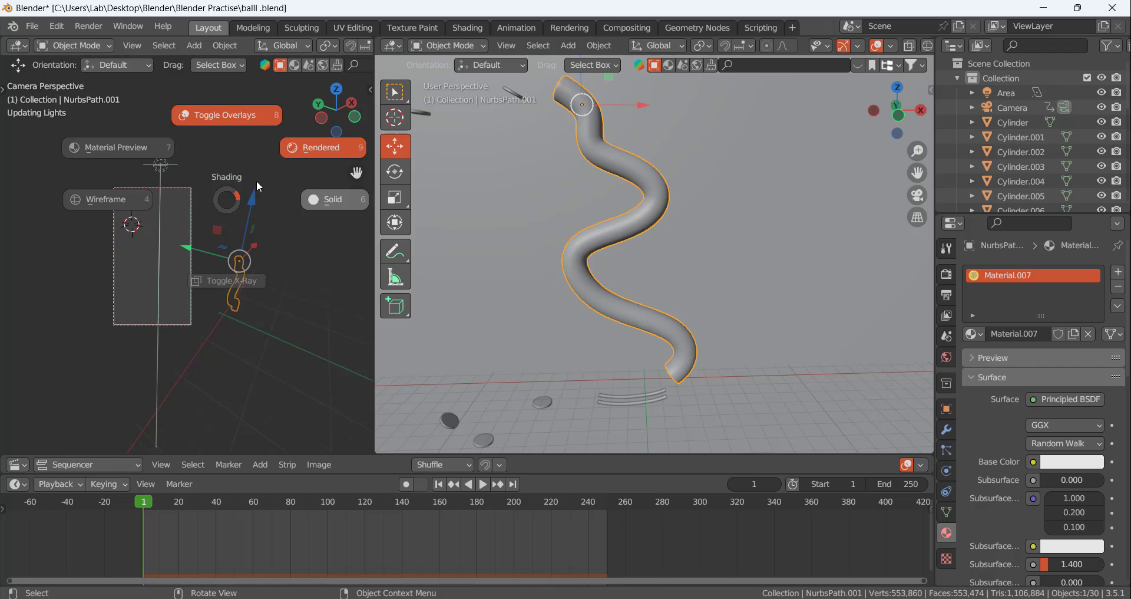
left_click(315, 149)
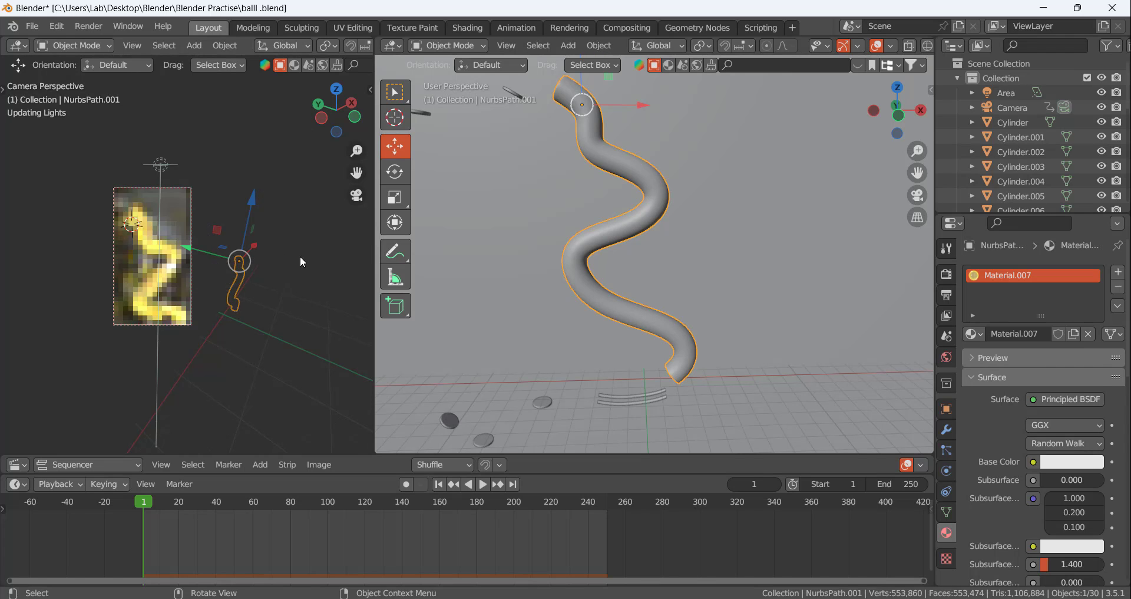
Deselect the winding tube and check the Cycles render device, keeping it on GPU Compute
scroll(506, 235, "down", 8)
middle_click_drag(514, 218, 600, 245)
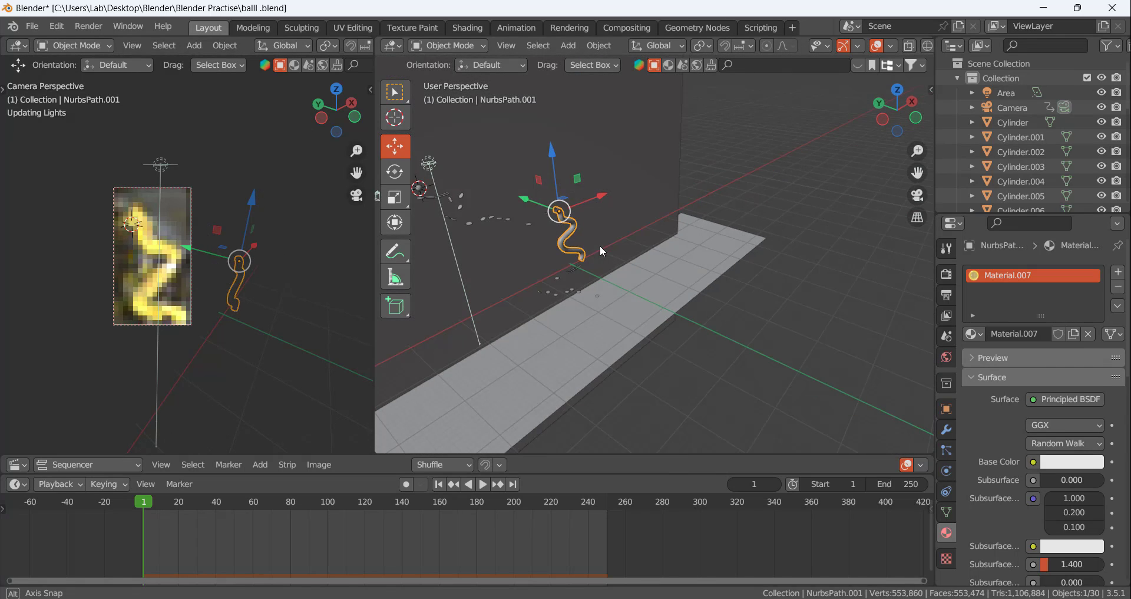
left_click(778, 138)
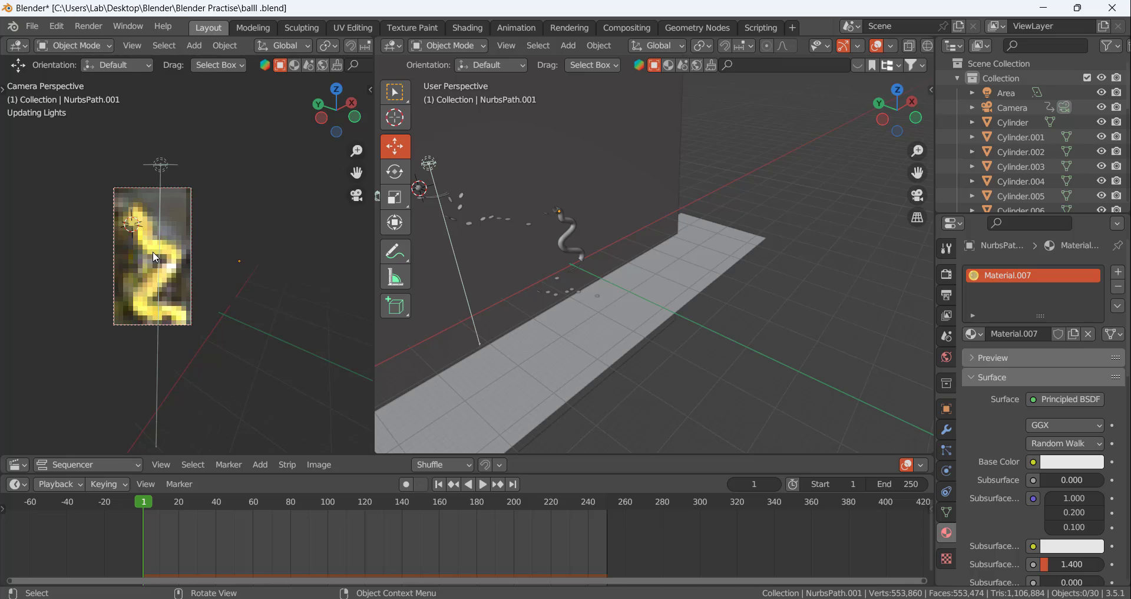
left_click(943, 252)
left_click(946, 272)
left_click(1049, 310)
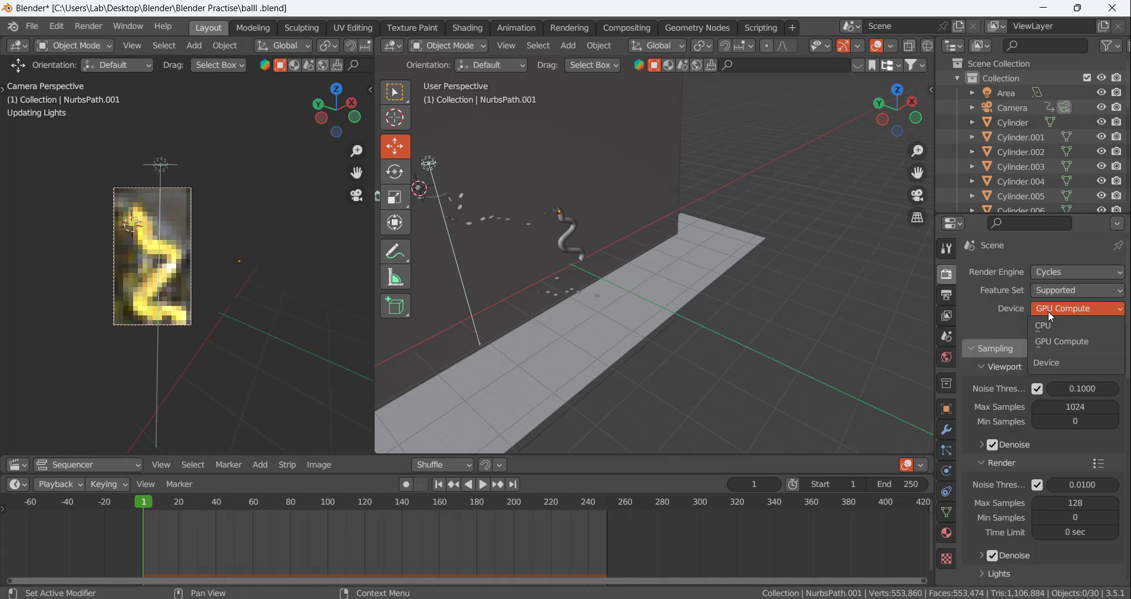
left_click(1055, 307)
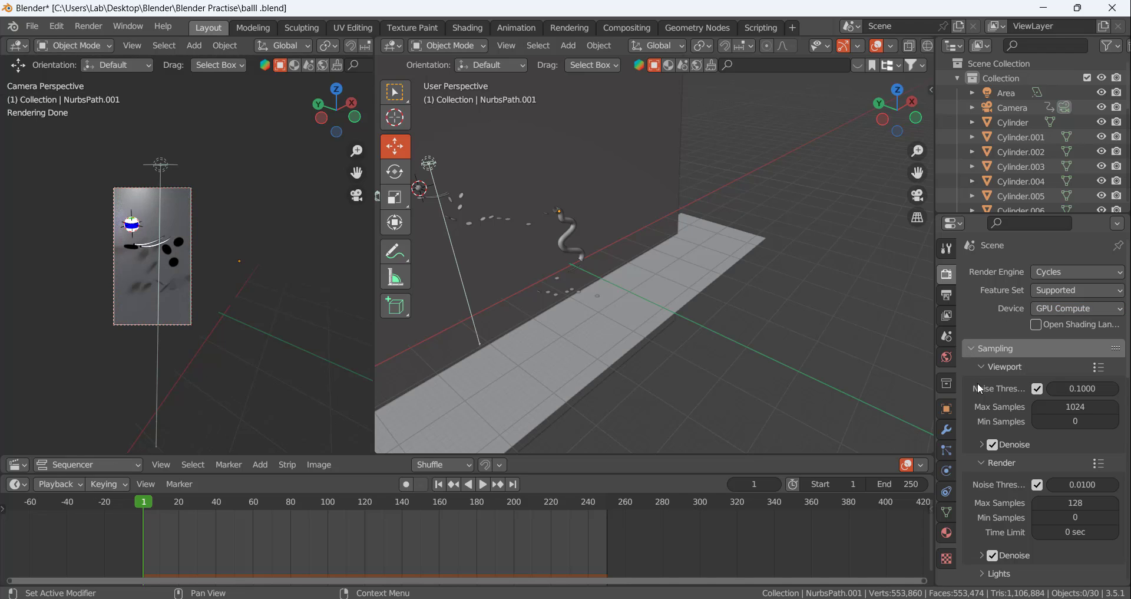
Enlarge the camera view, play the animation briefly, and set the current frame to 19
scroll(59, 224, "up", 4)
scroll(59, 224, "down", 3)
scroll(59, 224, "up", 3)
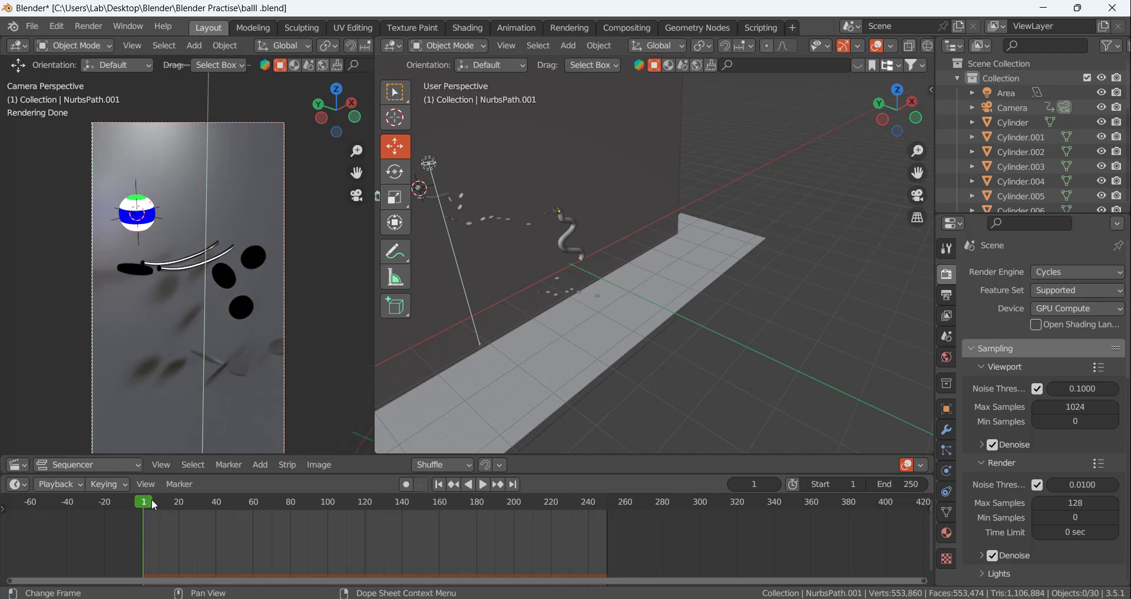
key("space")
left_click_drag(196, 506, 178, 505)
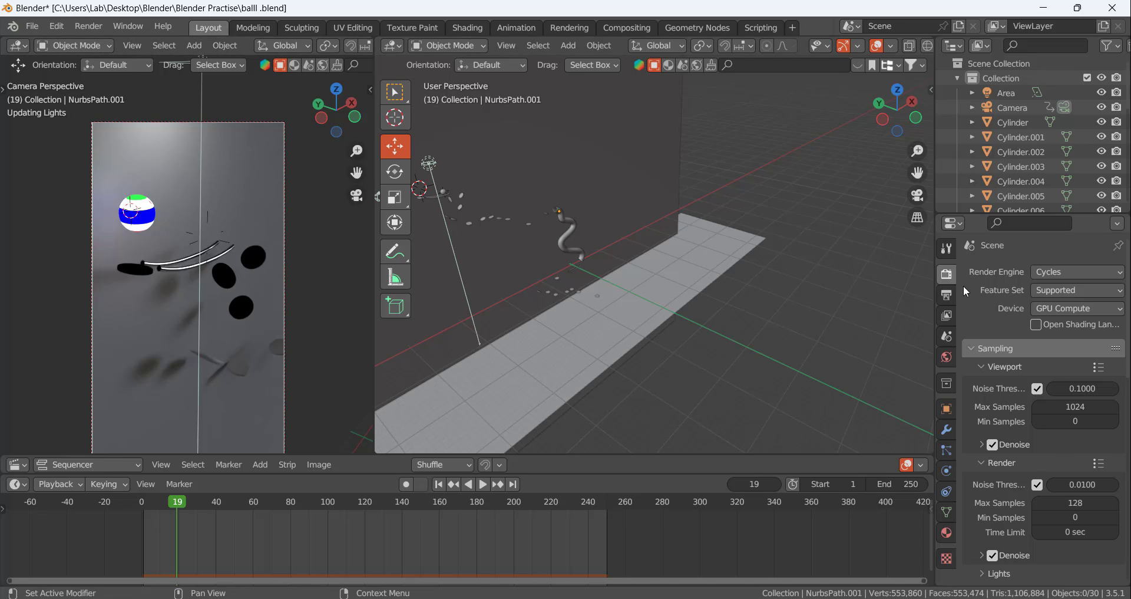
Examine the scene's output format settings and the Cycles light path and film settings
left_click(947, 295)
scroll(991, 486, "down", 8)
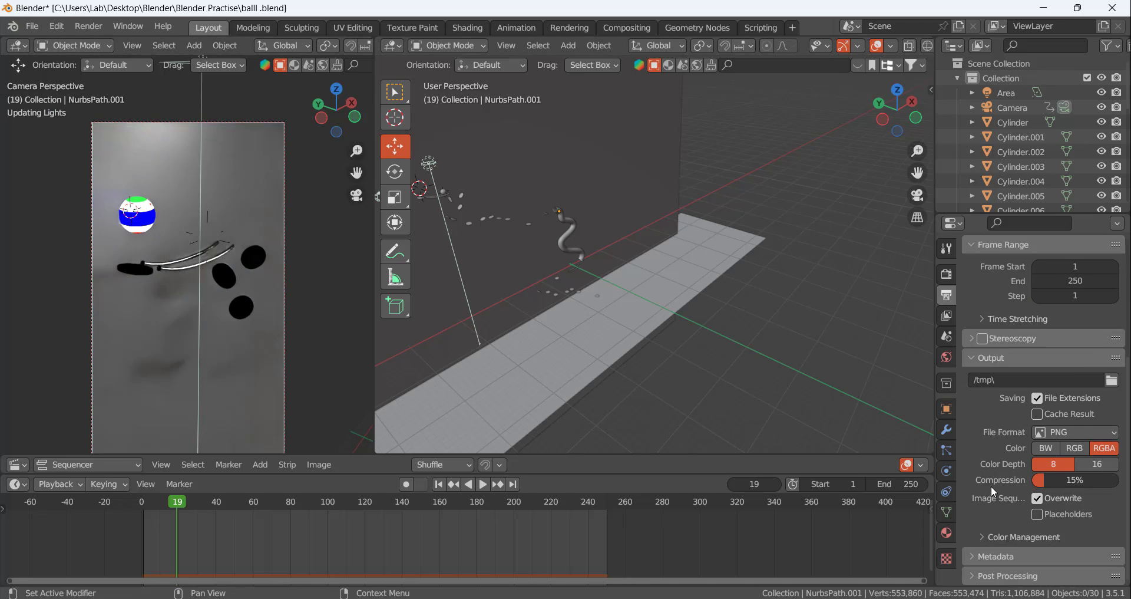
scroll(992, 485, "up", 6)
left_click(947, 274)
scroll(1000, 488, "down", 12)
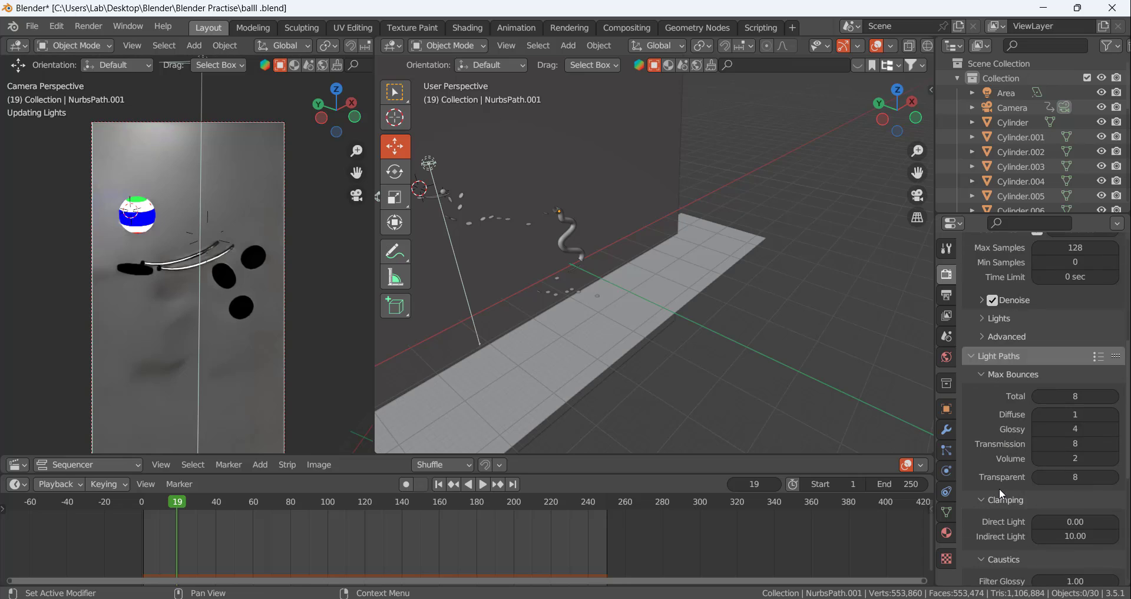
scroll(997, 507, "down", 3)
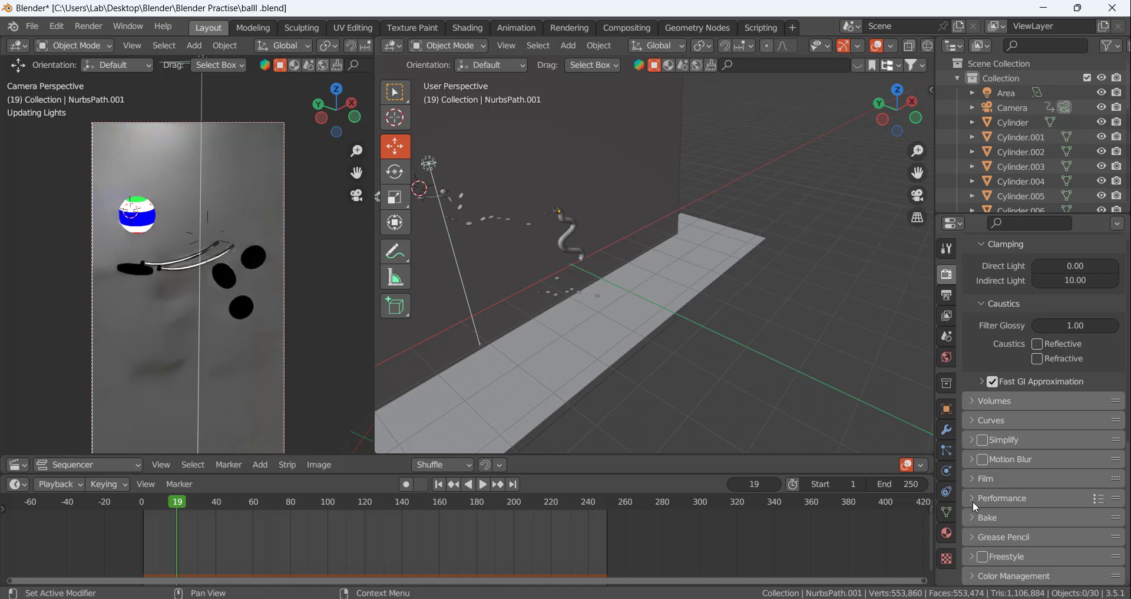
left_click(971, 480)
scroll(972, 507, "down", 5)
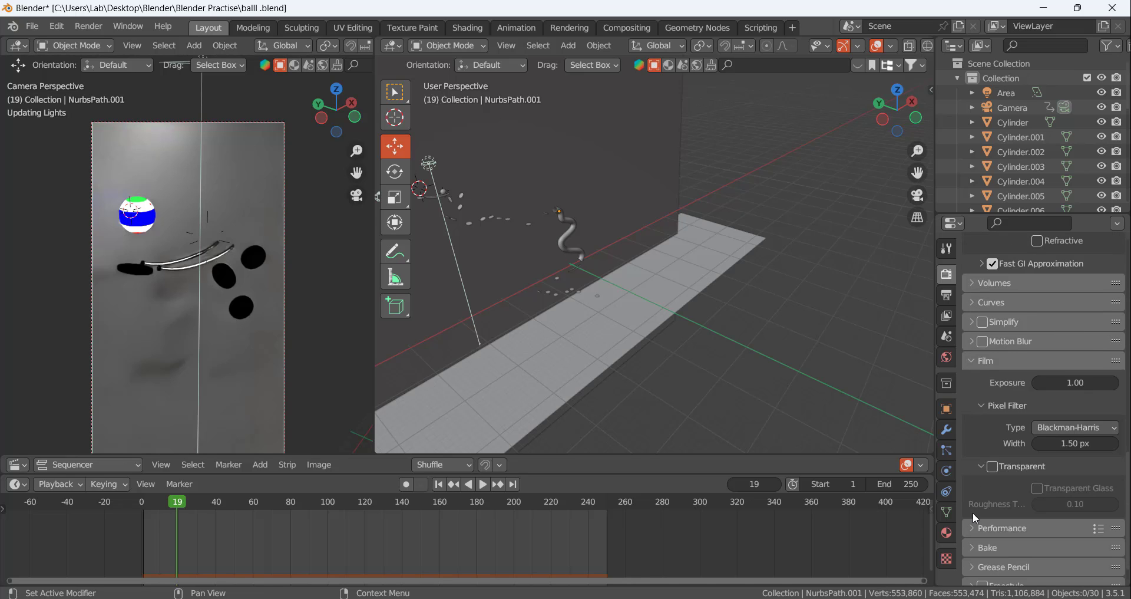
left_click(973, 360)
In Color Management, keep the view transform on Standard and set the look to Medium Low Contrast
left_click(980, 576)
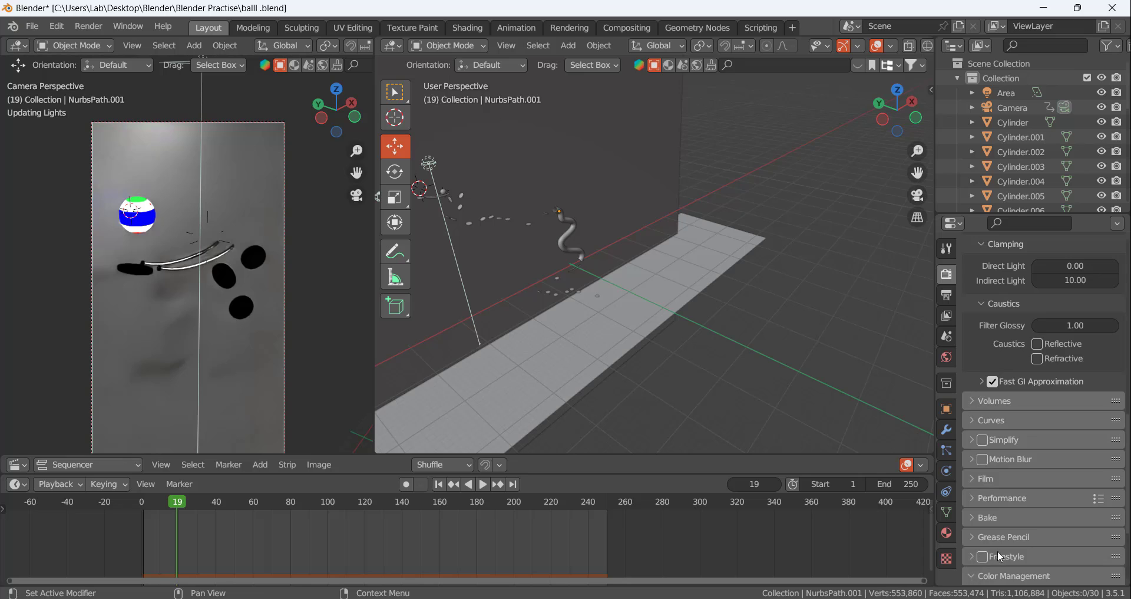
scroll(1010, 533, "down", 6)
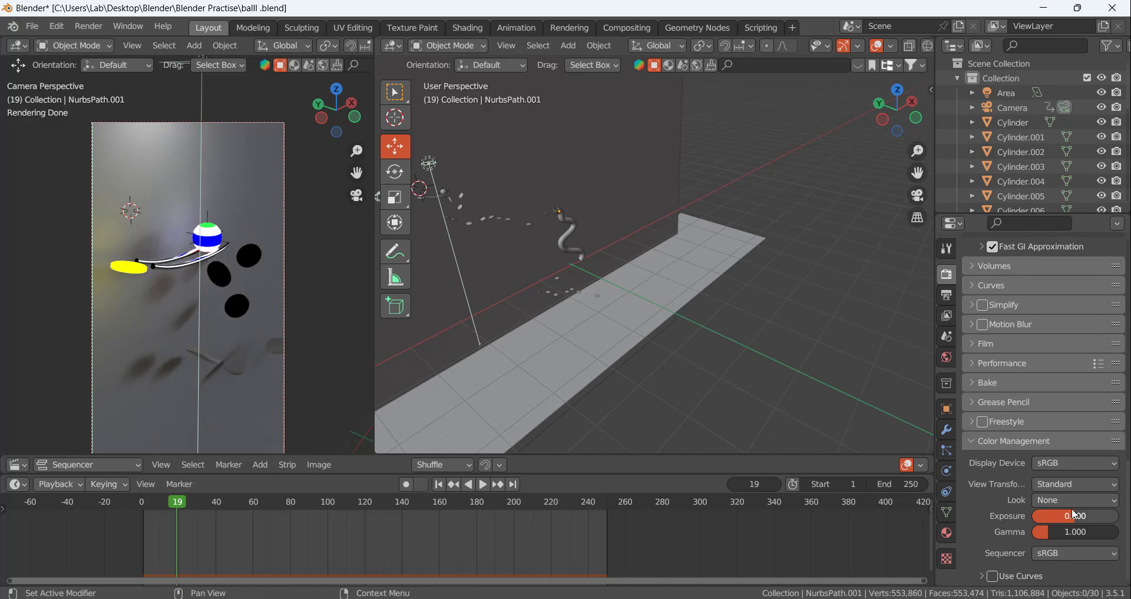
left_click(1072, 514)
left_click(1069, 484)
left_click(1068, 484)
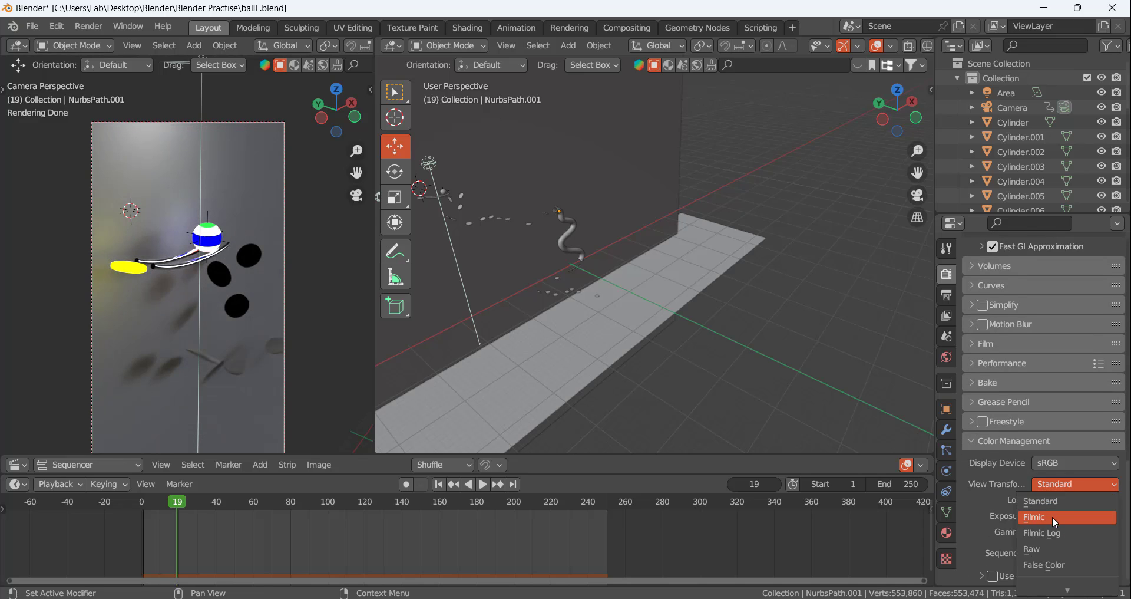
left_click(1054, 499)
left_click(1056, 499)
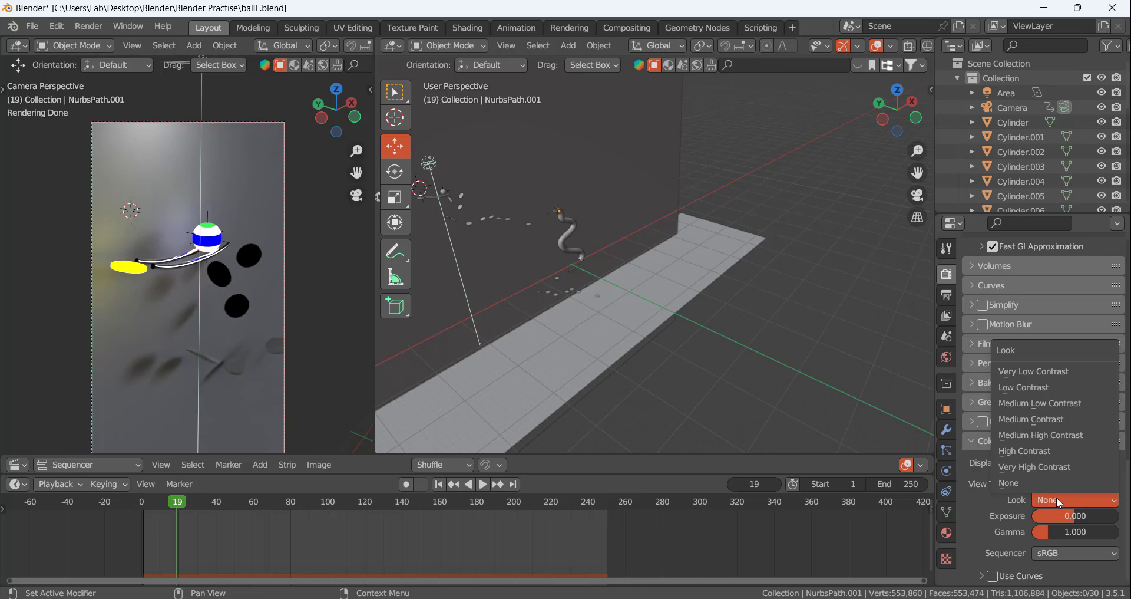
left_click(1052, 405)
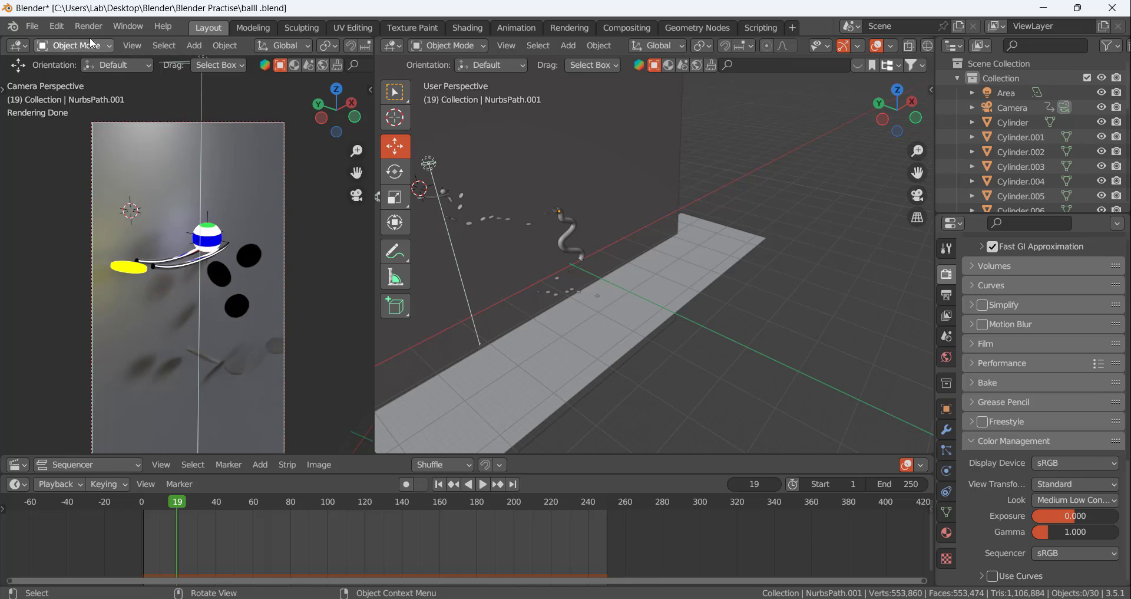
Check the output resolution, frame range and sampling settings, and render frame 19 as a still image
left_click(63, 27)
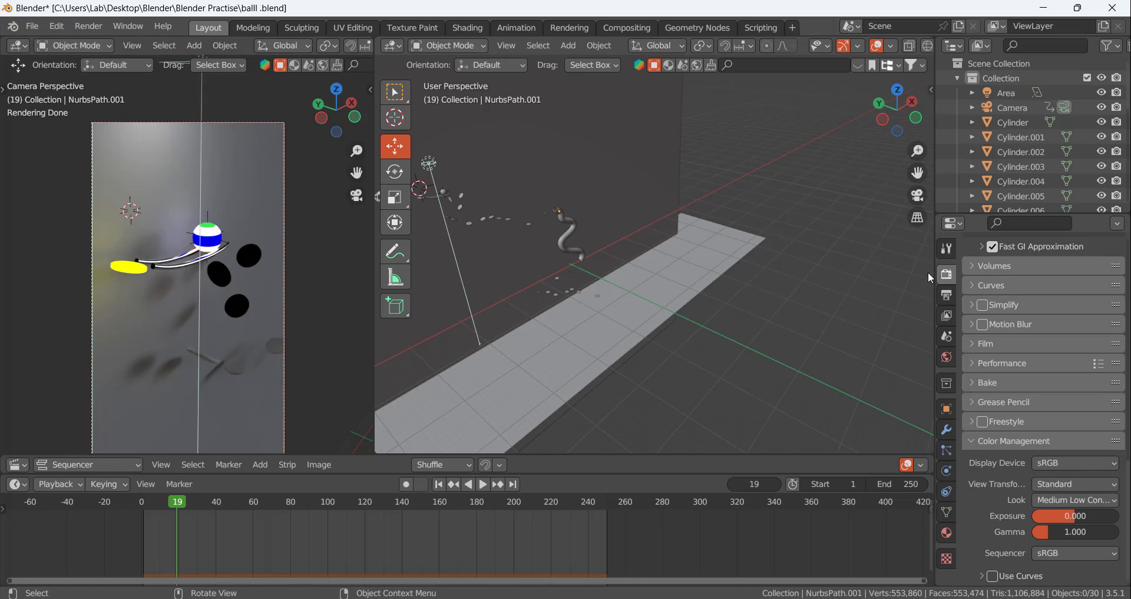
left_click(946, 296)
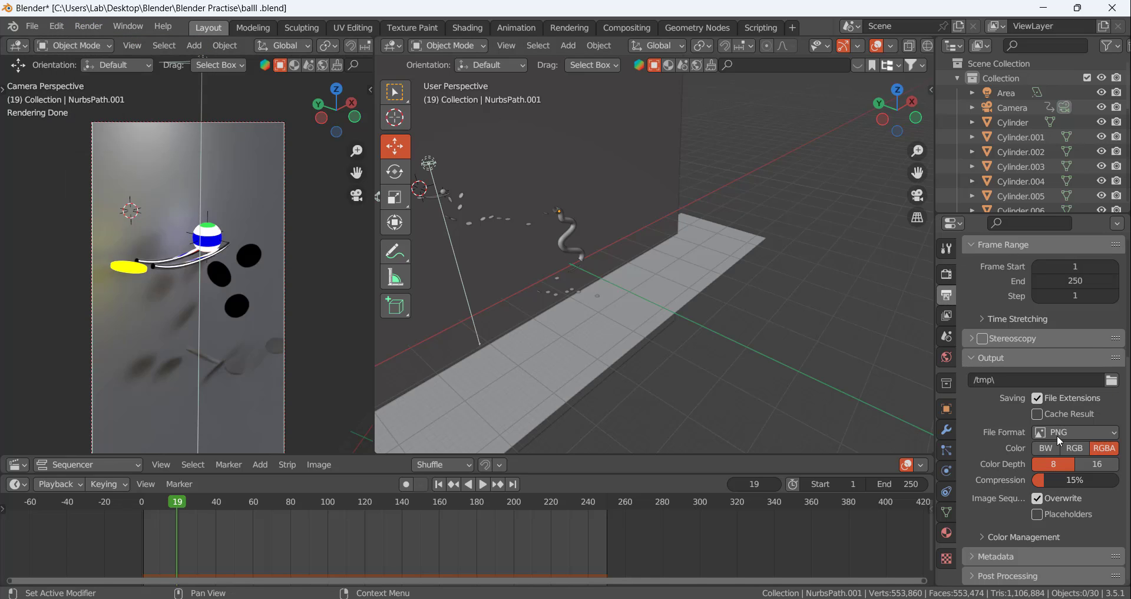
scroll(1055, 440, "up", 8)
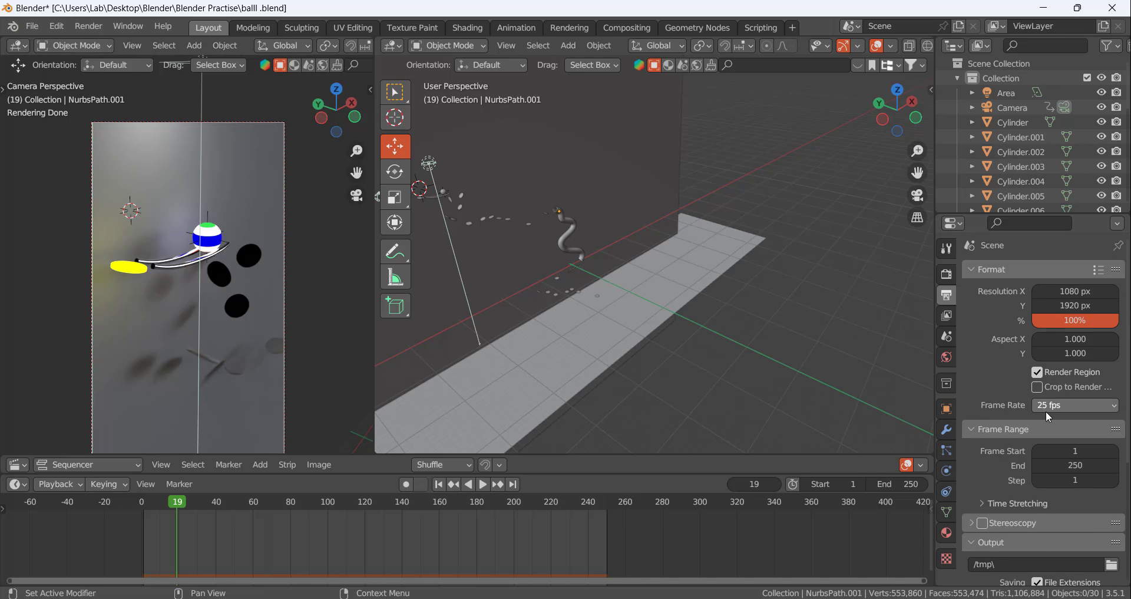
scroll(998, 452, "down", 5)
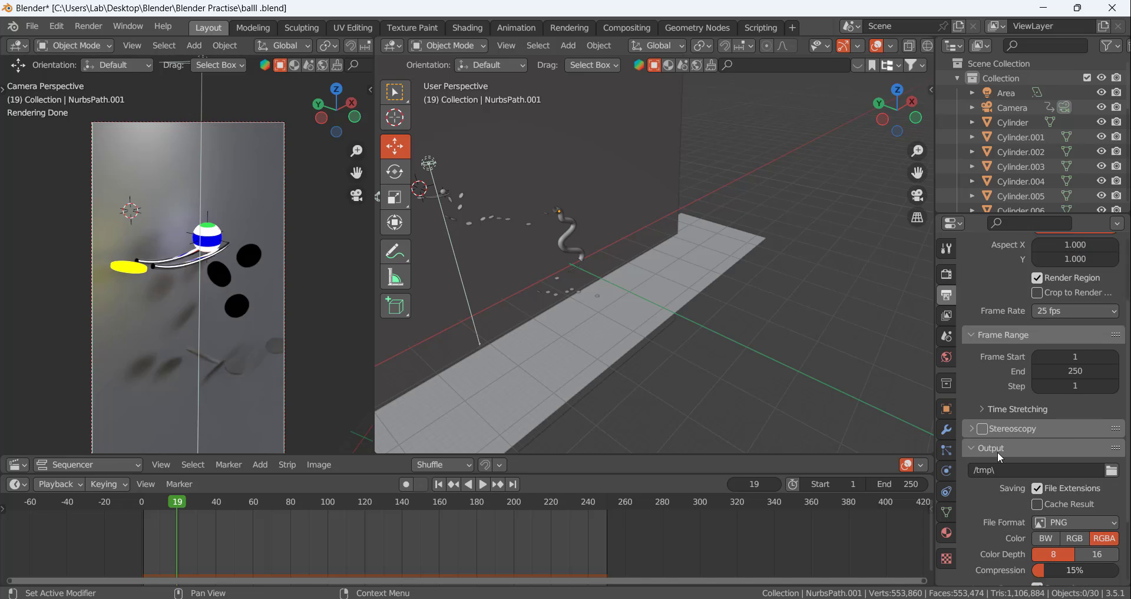
scroll(996, 471, "down", 10)
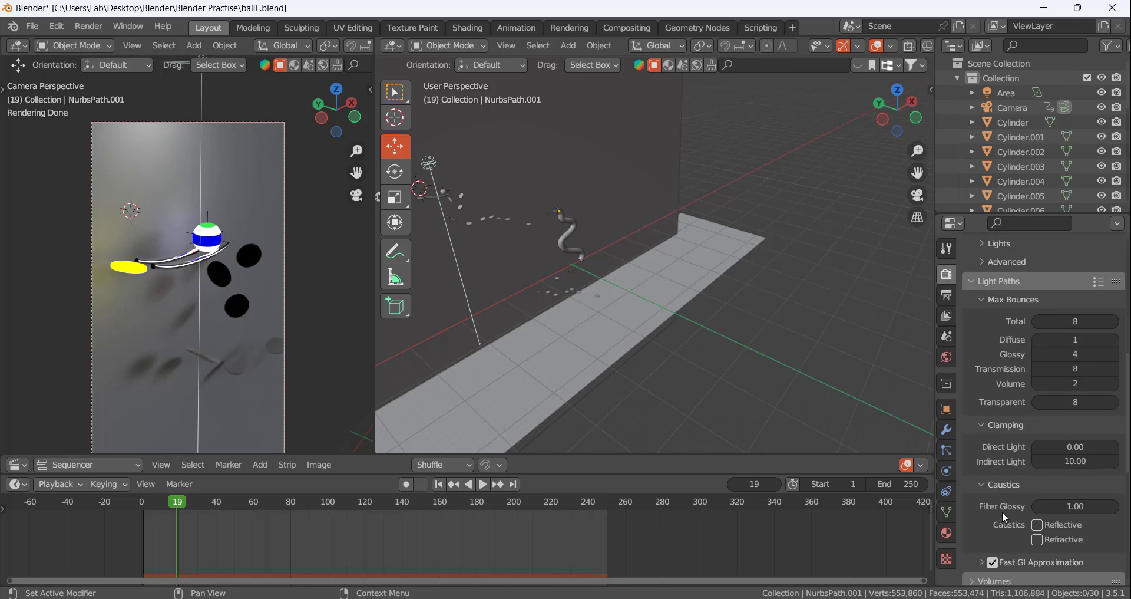
scroll(1049, 377, "up", 12)
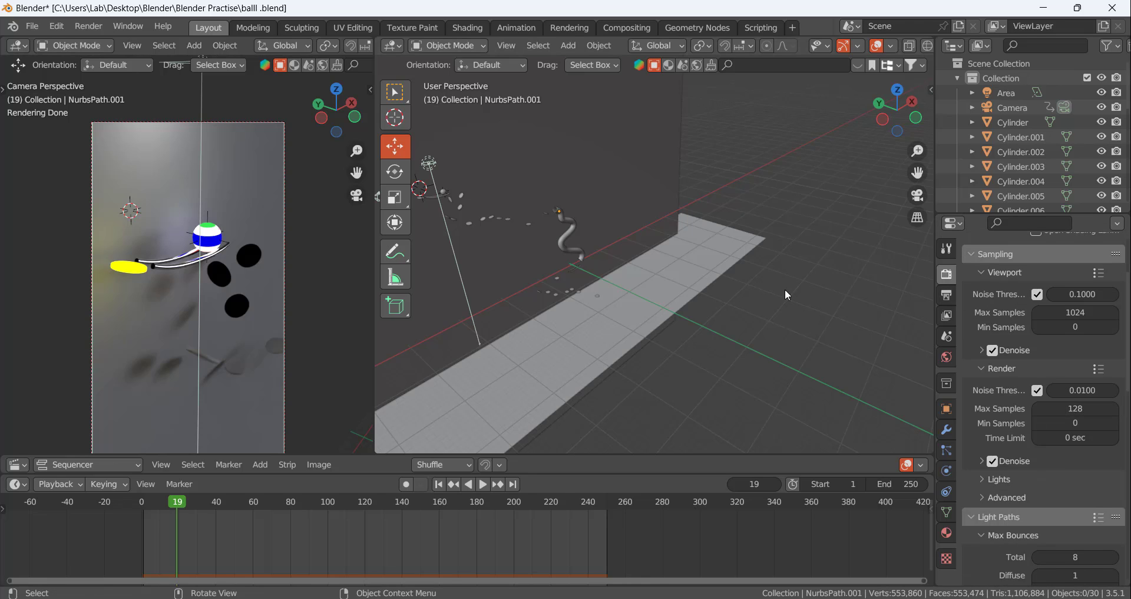
left_click(89, 26)
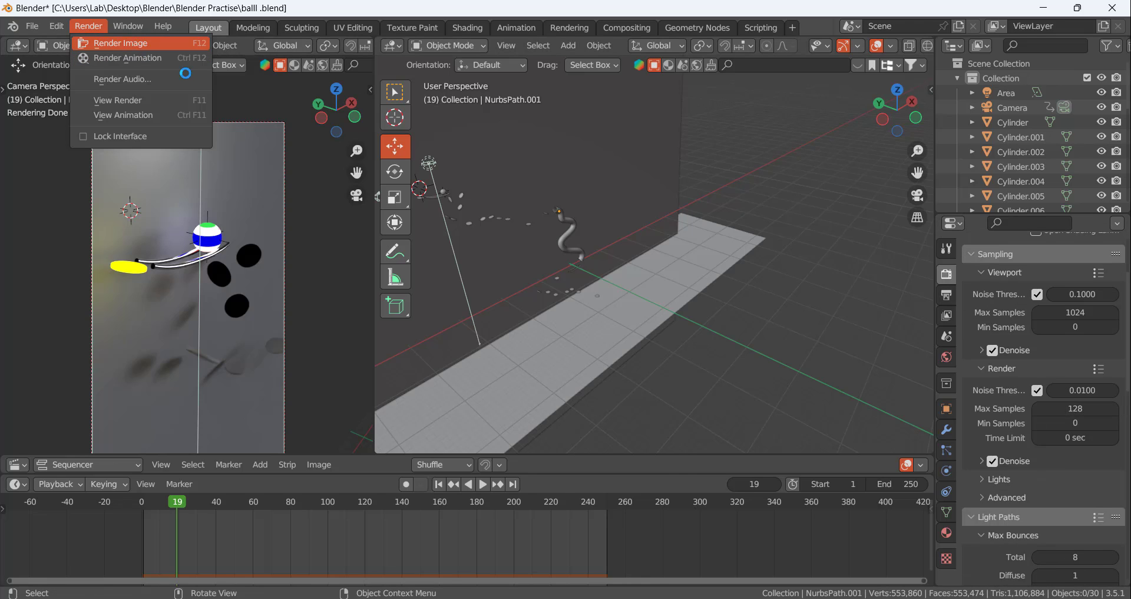
left_click(128, 44)
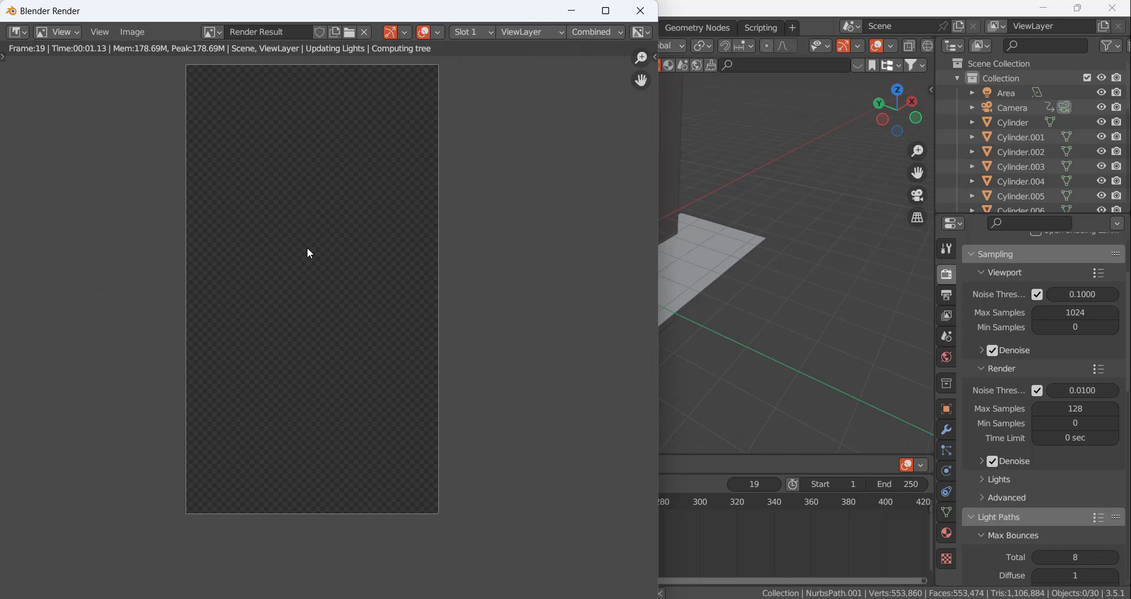
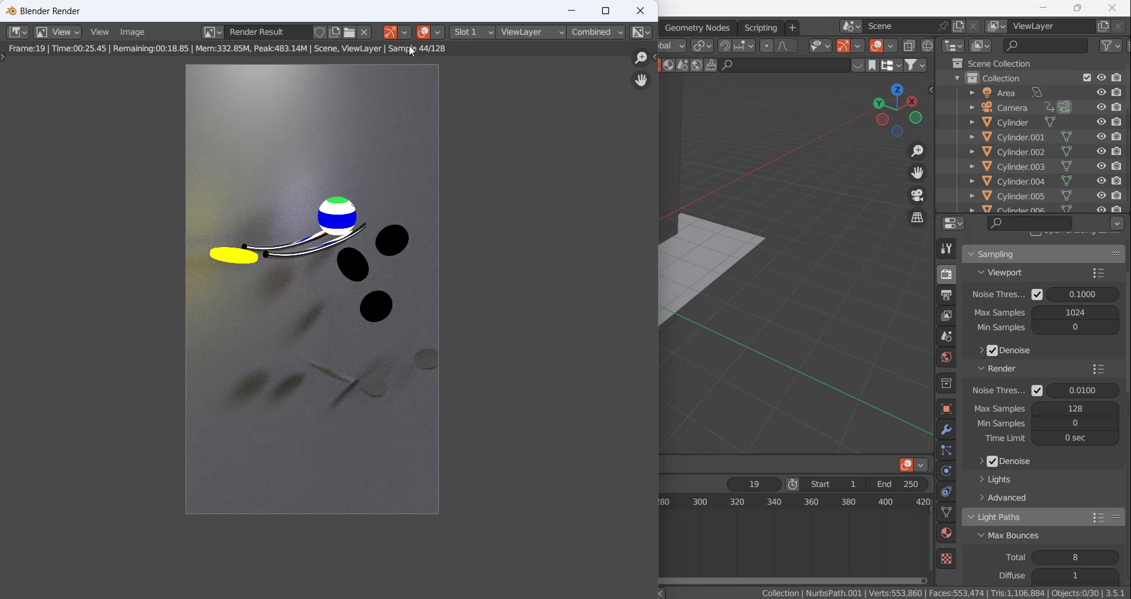
Examine the output format, frame range, sampling and light path settings while the frame renders
left_click(947, 295)
left_click(947, 275)
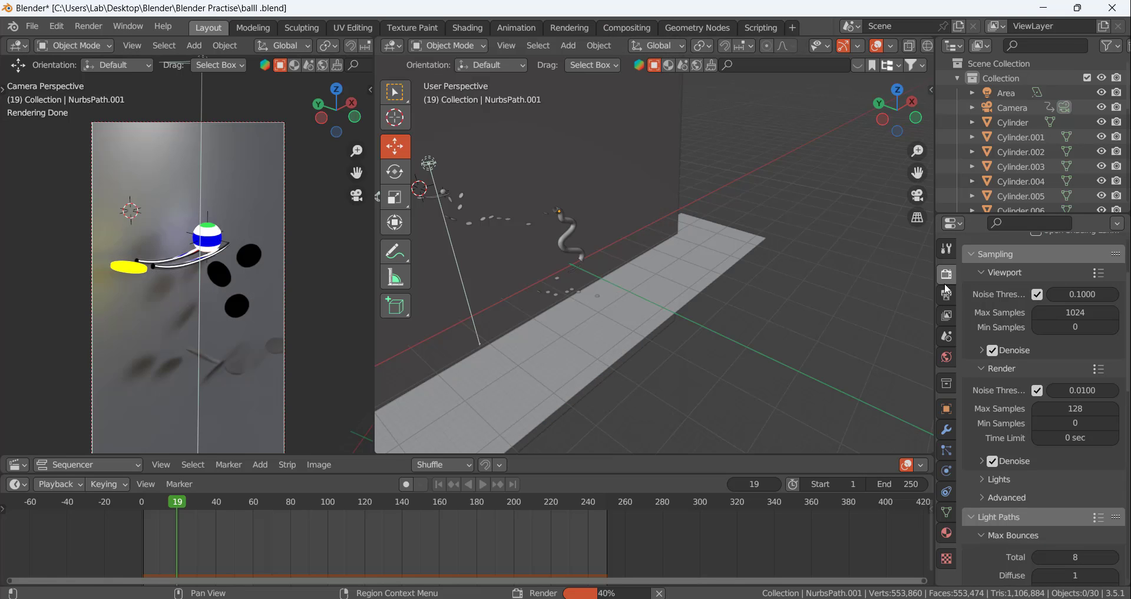
scroll(1006, 463, "down", 8)
scroll(1005, 461, "up", 5)
left_click(947, 295)
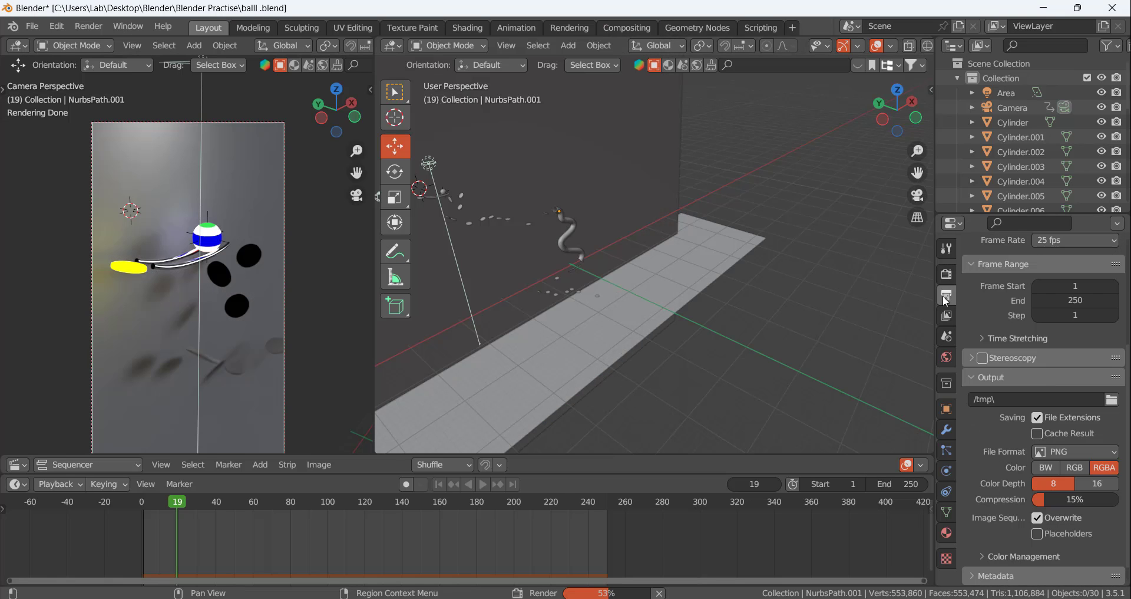
scroll(1005, 500, "down", 1)
scroll(999, 503, "up", 5)
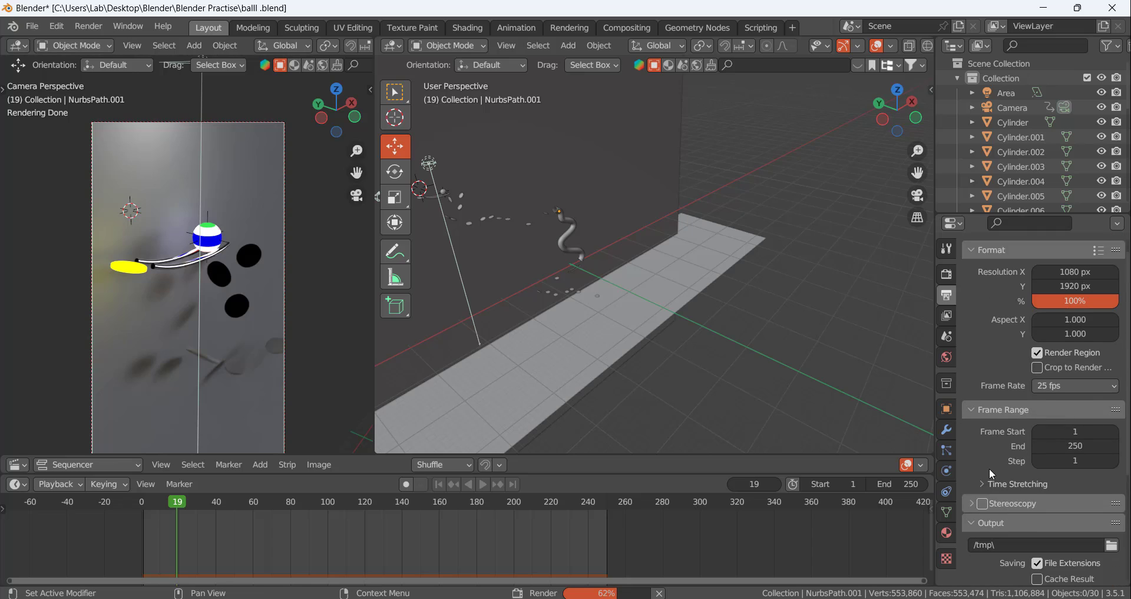
left_click(947, 274)
scroll(982, 386, "down", 10)
scroll(983, 400, "up", 4)
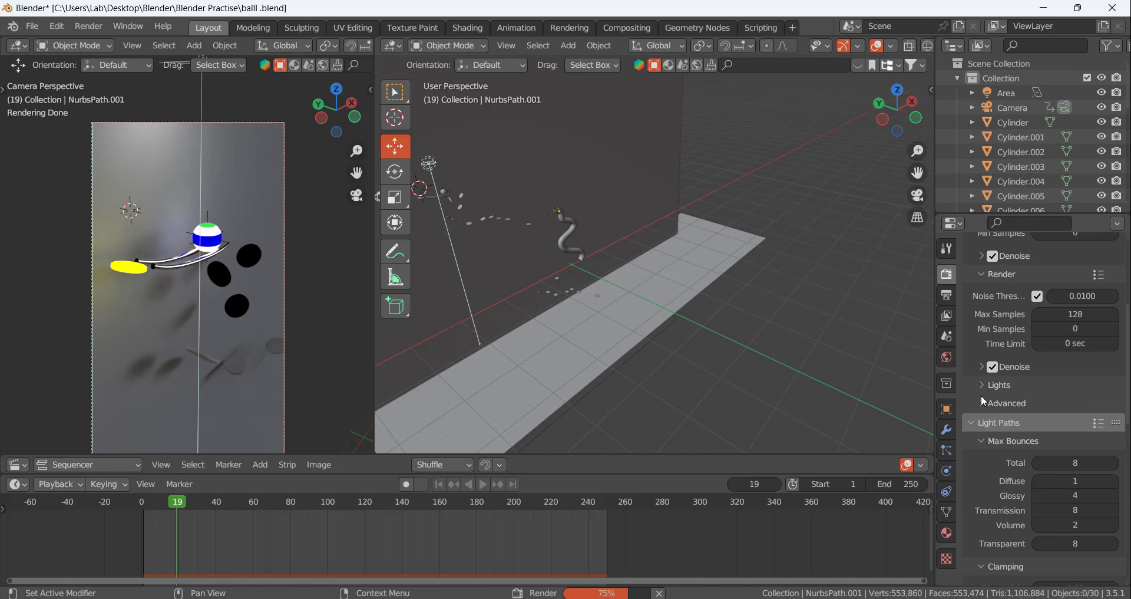
scroll(981, 397, "down", 5)
scroll(982, 397, "up", 2)
left_click(981, 373)
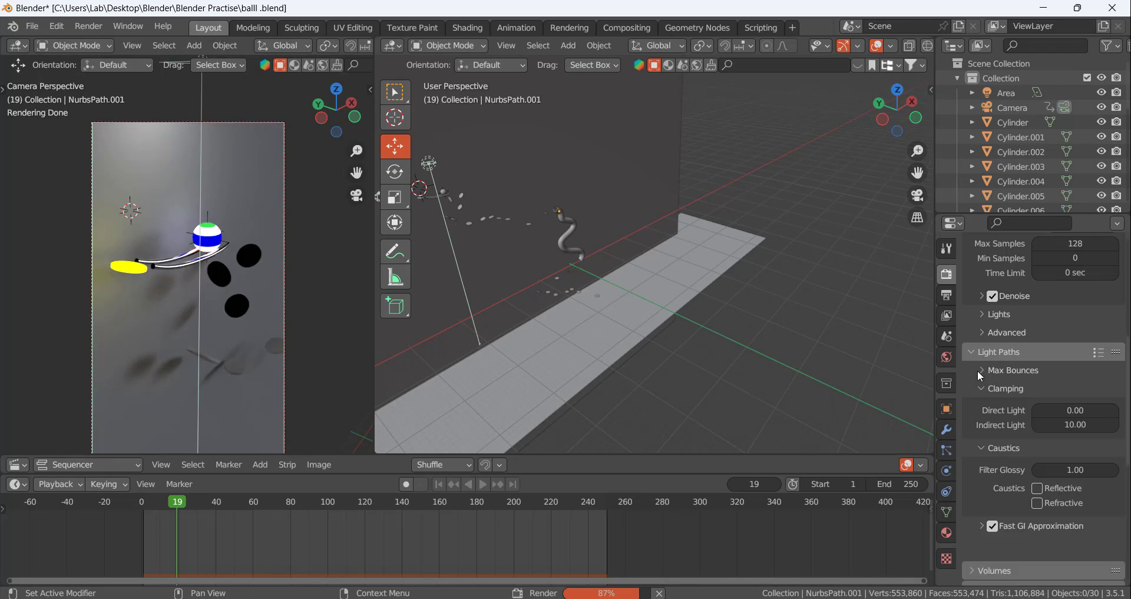
left_click(985, 335)
left_click(984, 332)
In the render sampling's Lights settings, turn off Light Tree and set the light threshold to 0.05
left_click(984, 317)
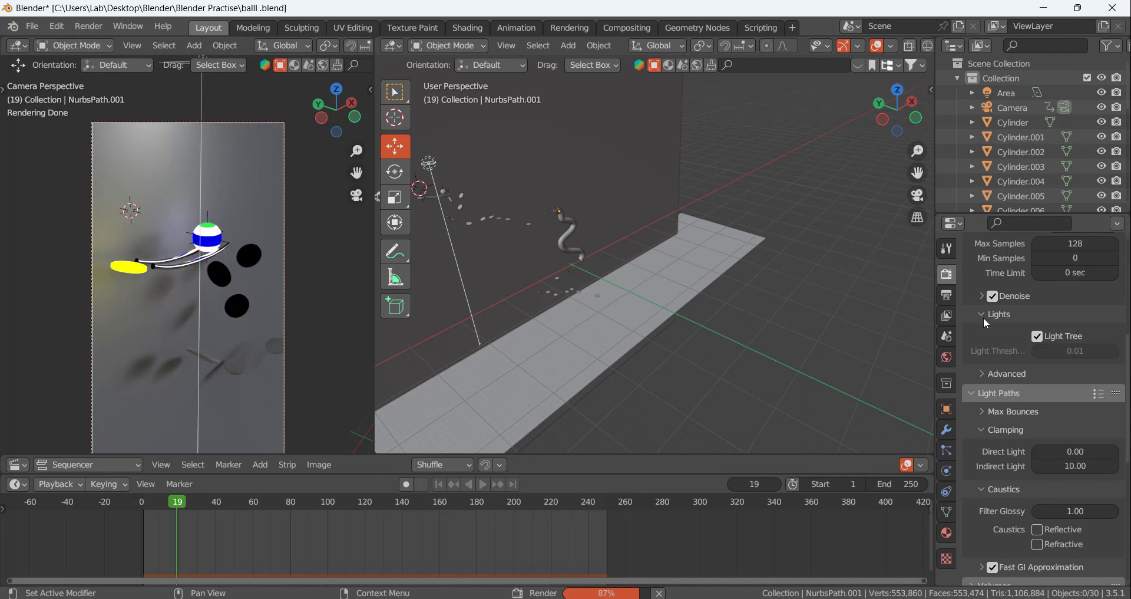
left_click(1045, 337)
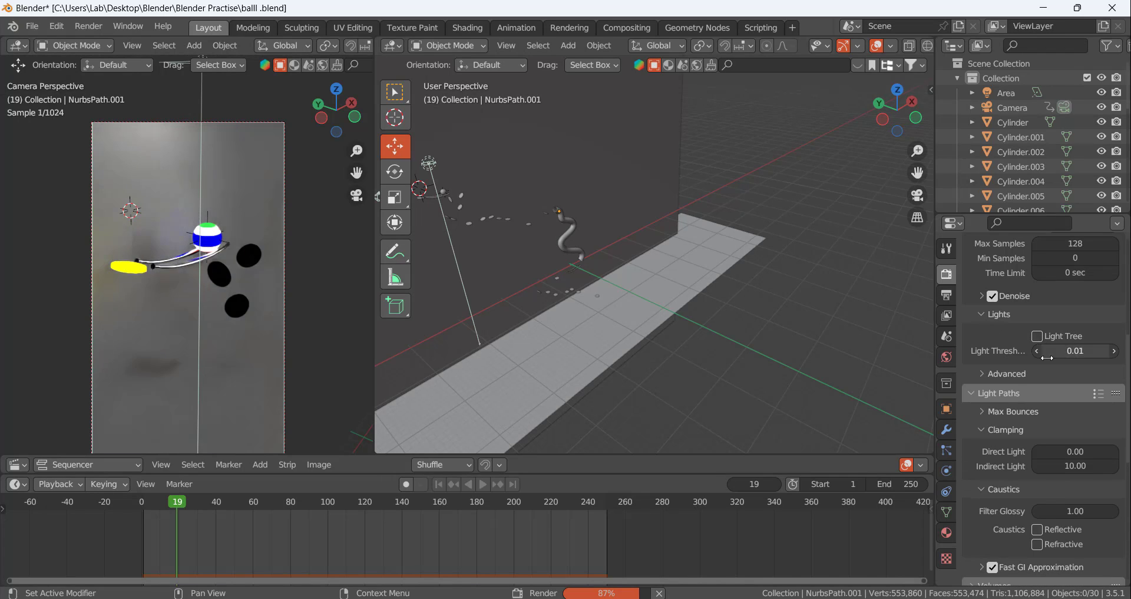
left_click(1037, 336)
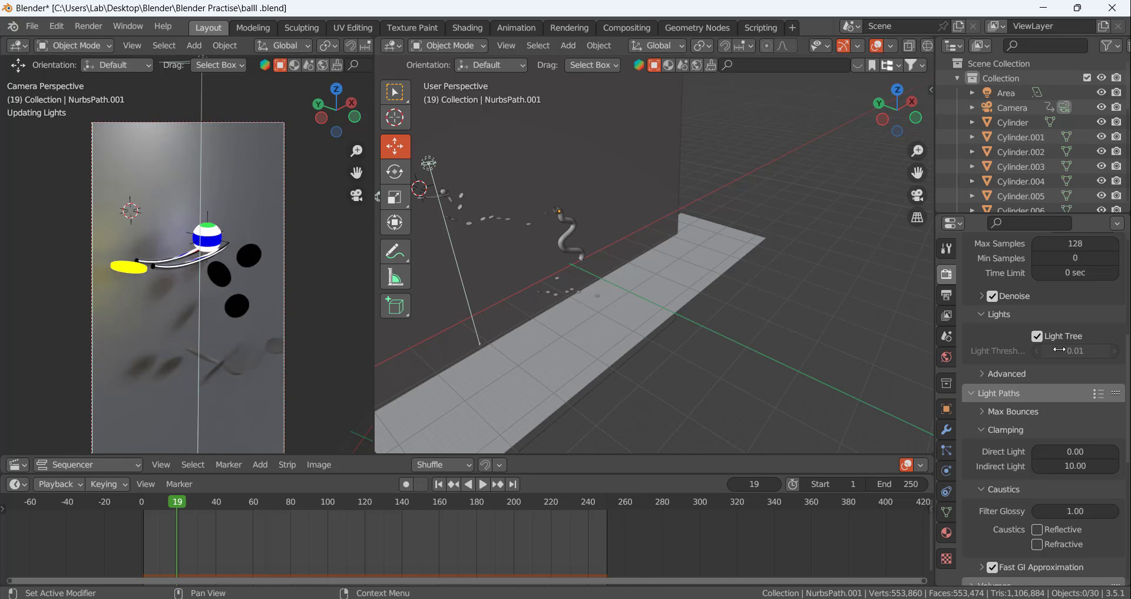
left_click(1081, 352)
left_click(1037, 340)
left_click(1036, 339)
left_click(1078, 353)
key("BackSpace")
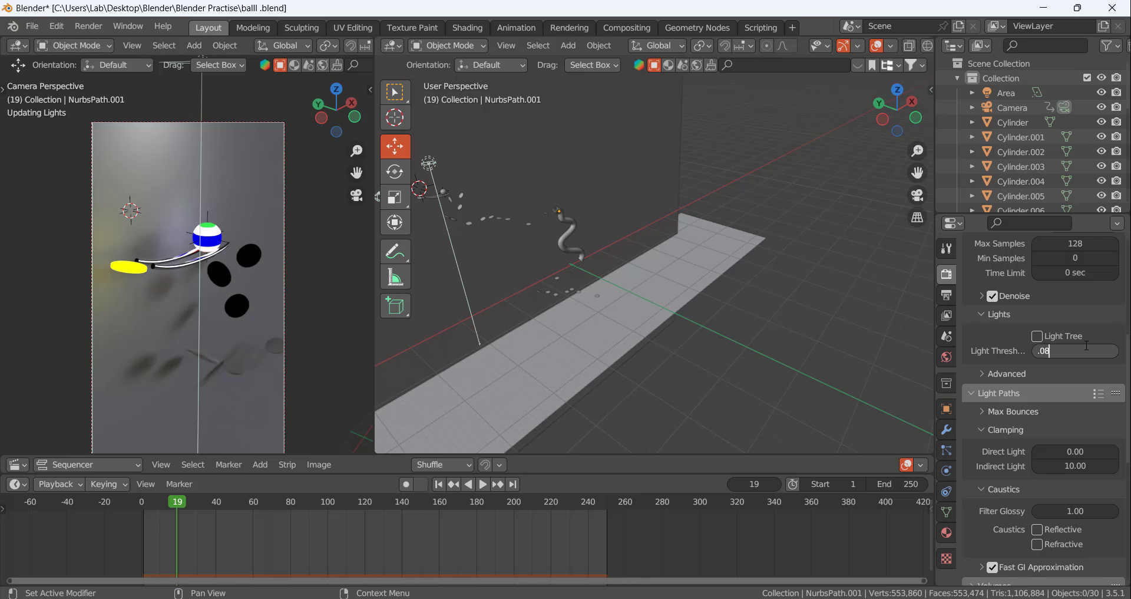
type(".05")
key("Return")
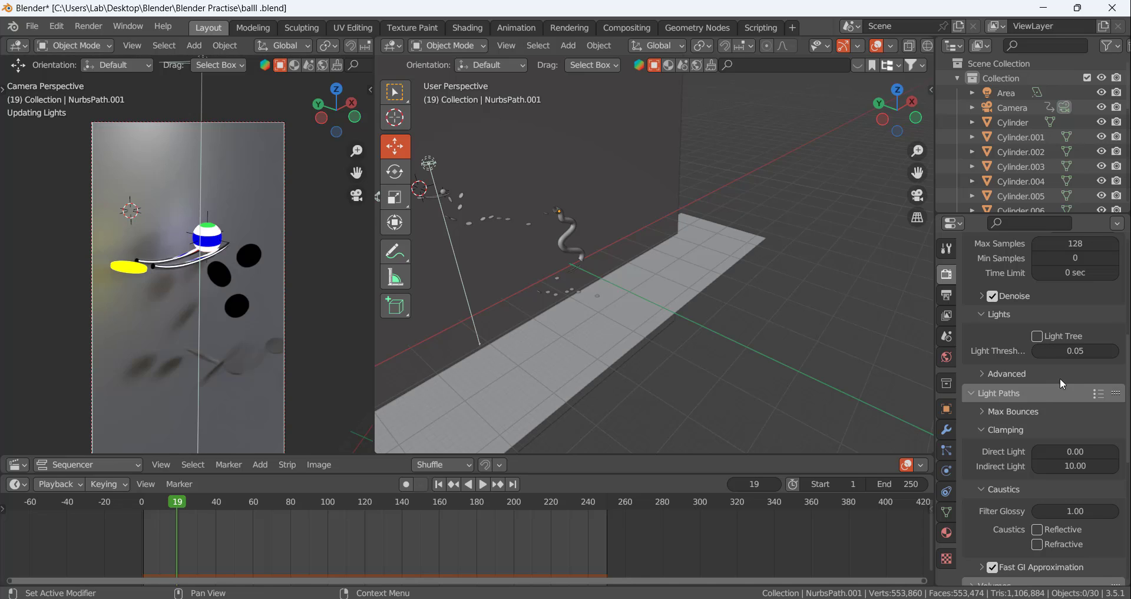
Close the previous render result and render frame 19 again as a still image
mouse_move(673, 597)
left_click(737, 530)
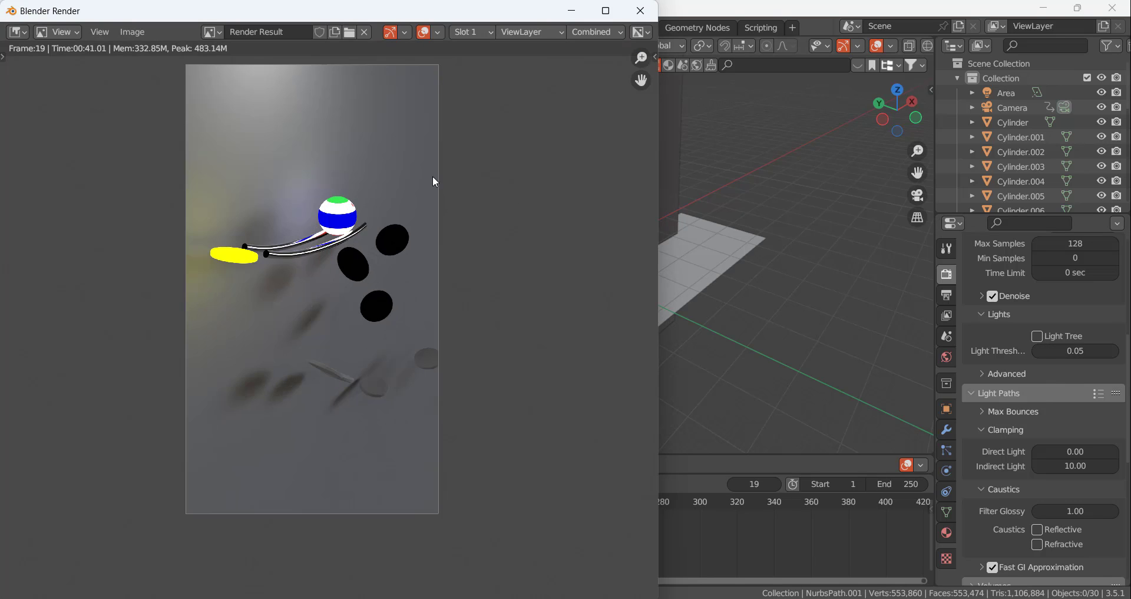
left_click(641, 11)
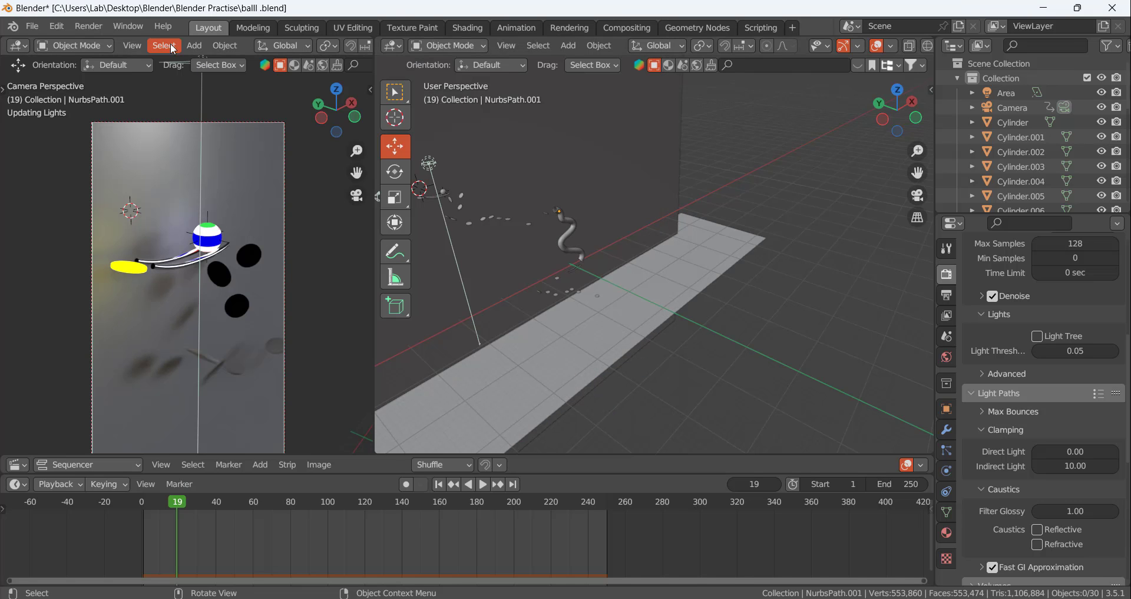
left_click(97, 27)
left_click(108, 42)
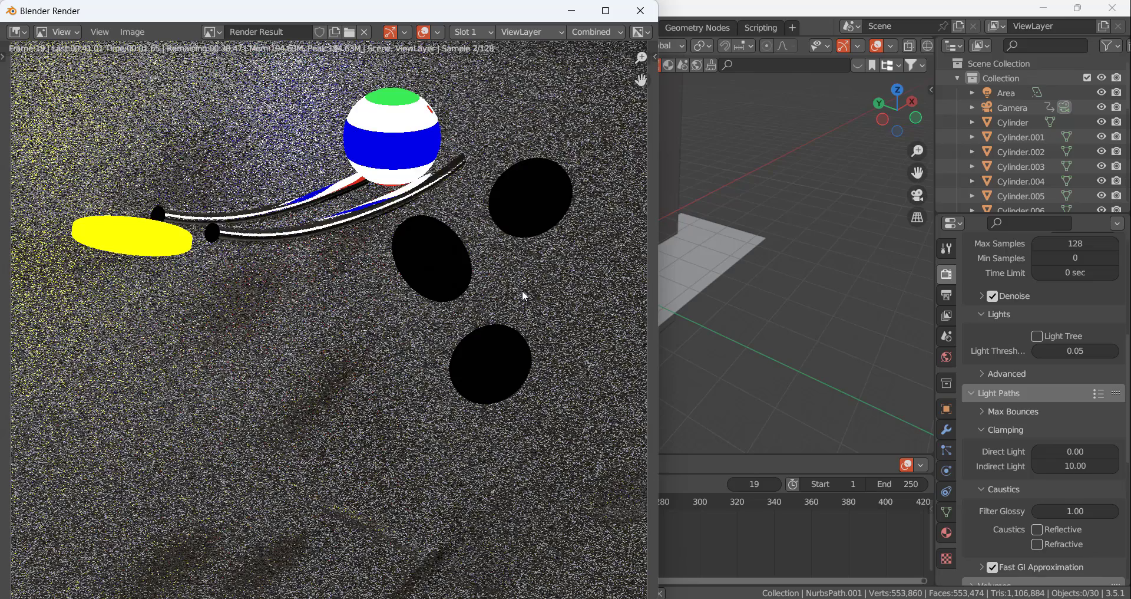
scroll(437, 260, "down", 4)
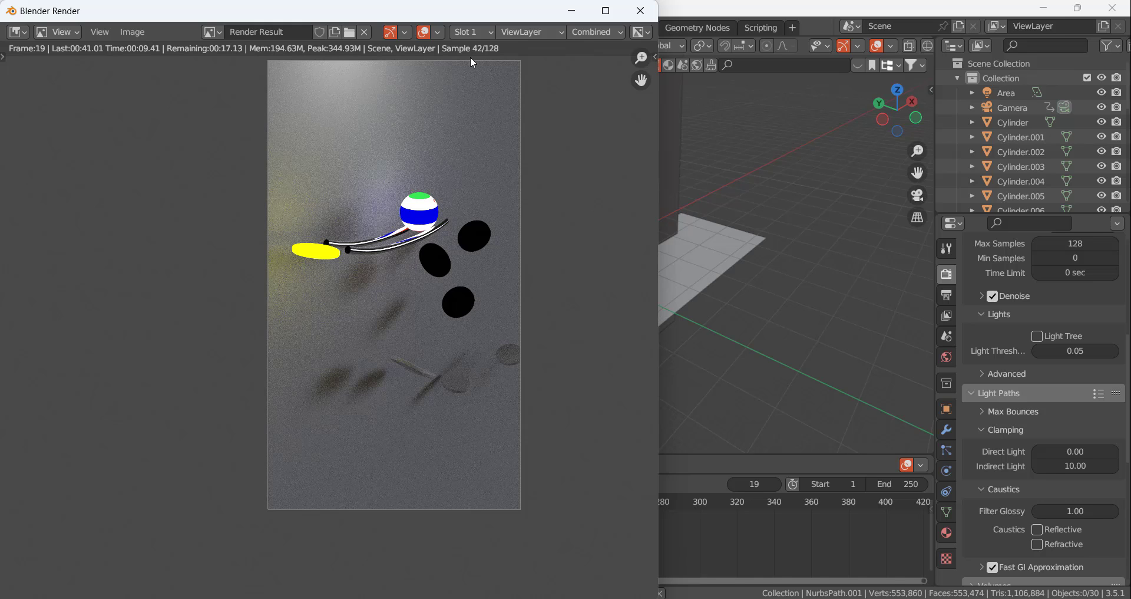
scroll(976, 283, "up", 5)
Enable the Denoising Data pass for the view layer
left_click(938, 296)
left_click(945, 295)
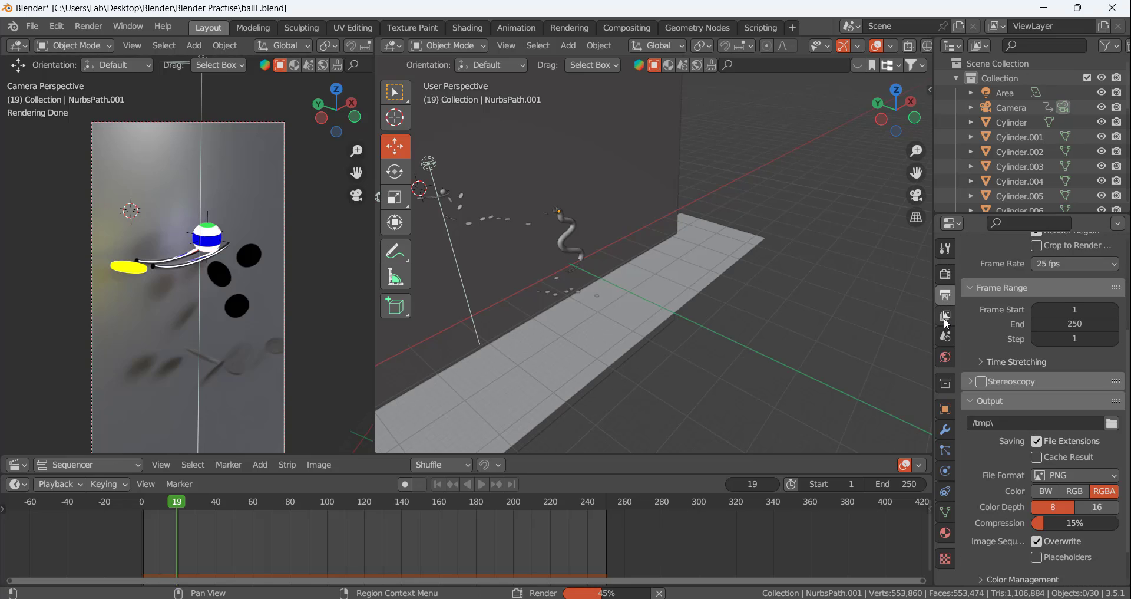
left_click(947, 316)
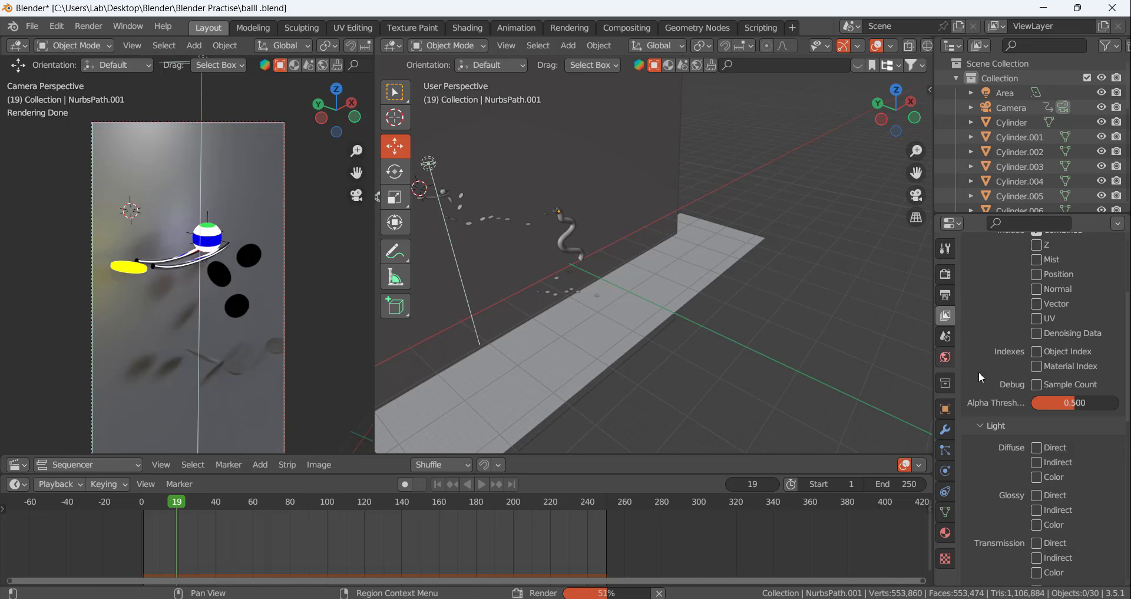
scroll(1043, 338, "up", 2)
left_click(1038, 381)
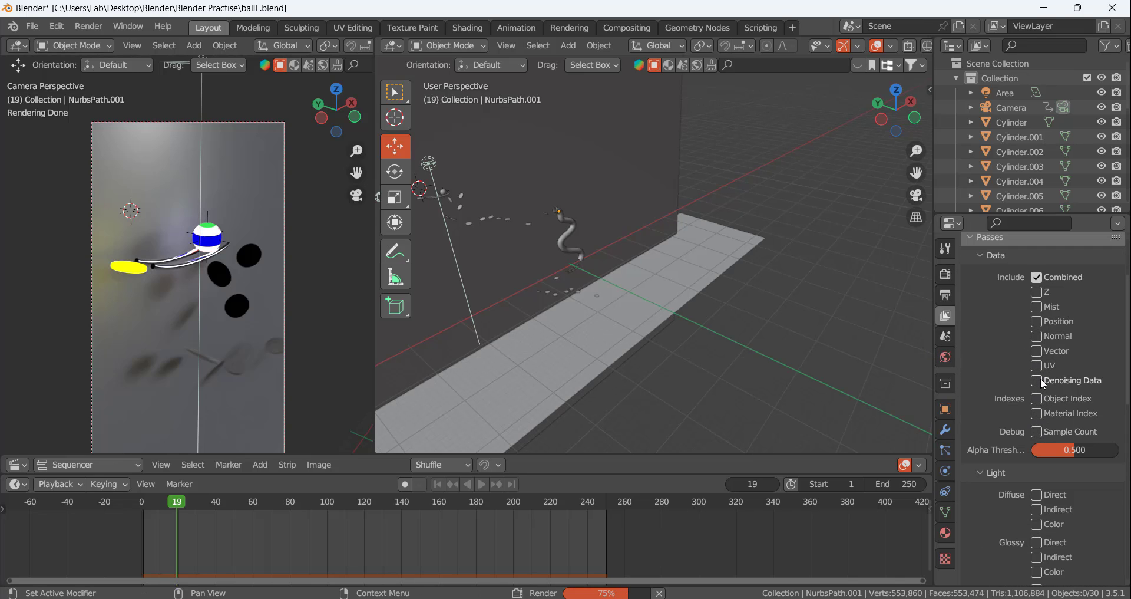
Return to the frame 19 render to view it, and close its window
mouse_move(660, 592)
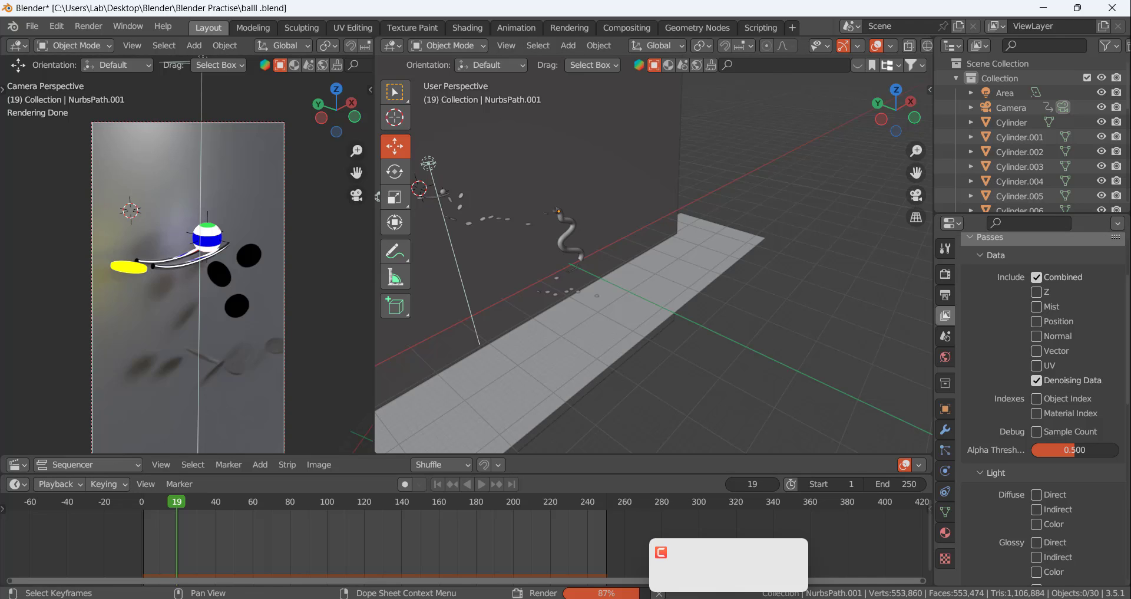
left_click(745, 539)
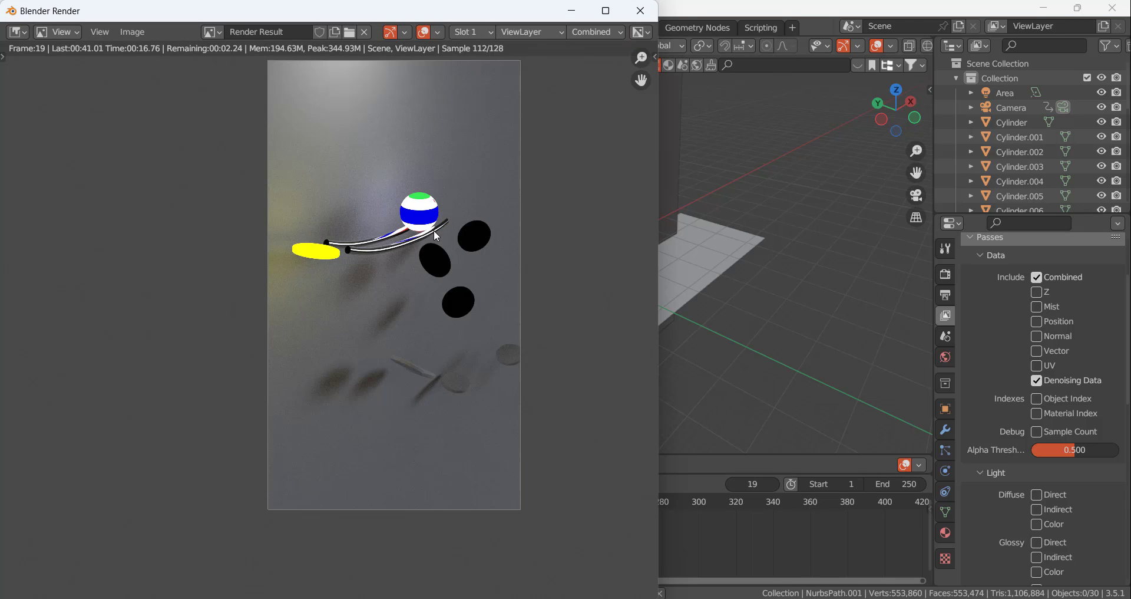
key("Escape")
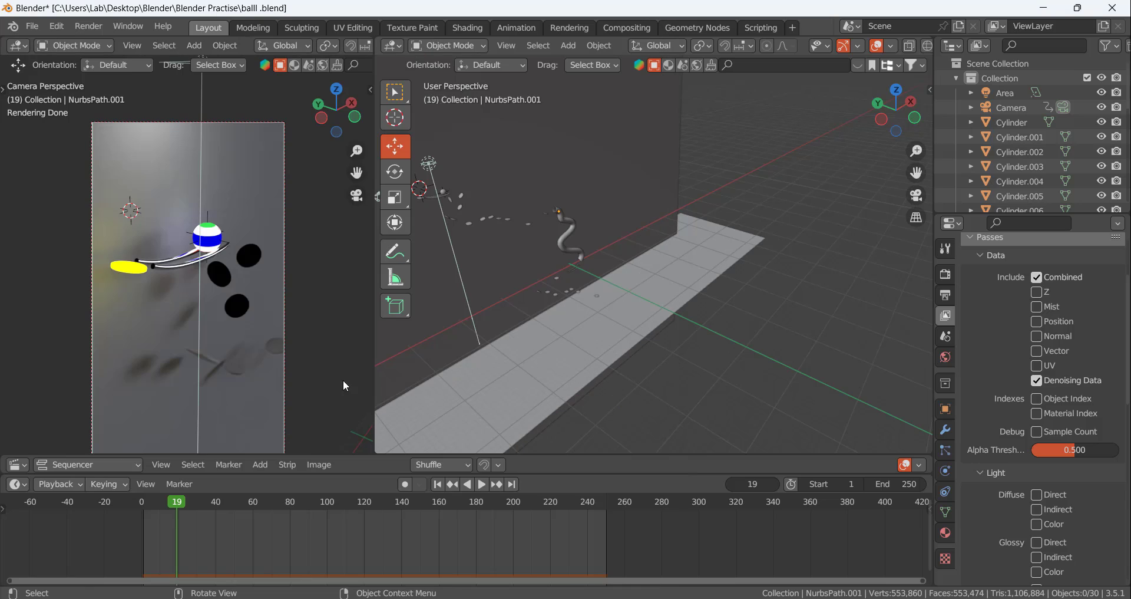
Set the current frame to 38 and render it as a still image
left_click_drag(181, 502, 213, 508)
left_click(88, 26)
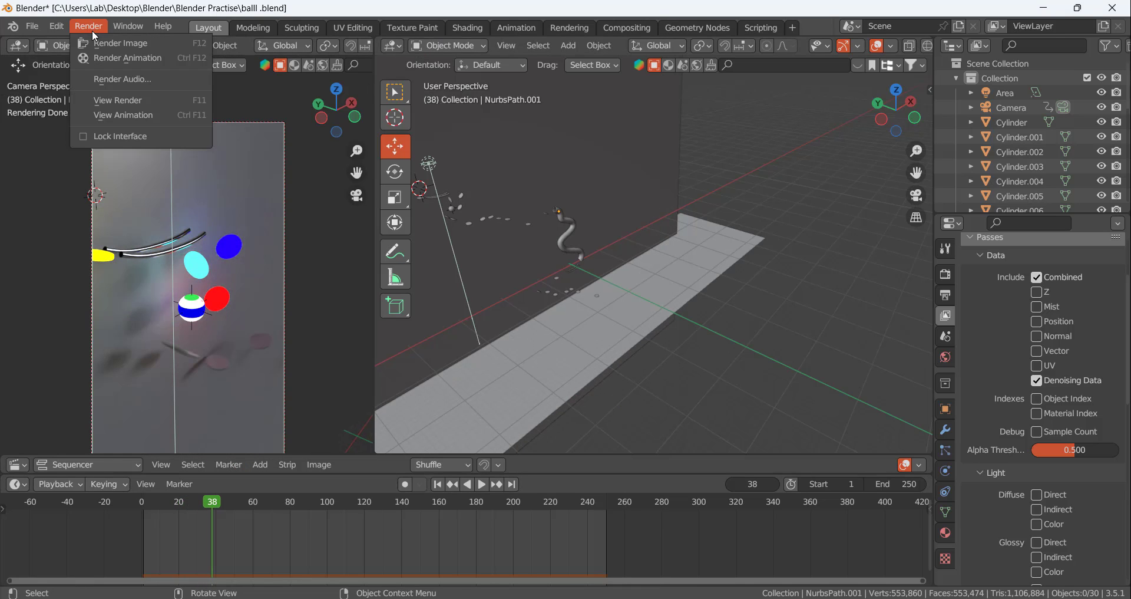
left_click(106, 44)
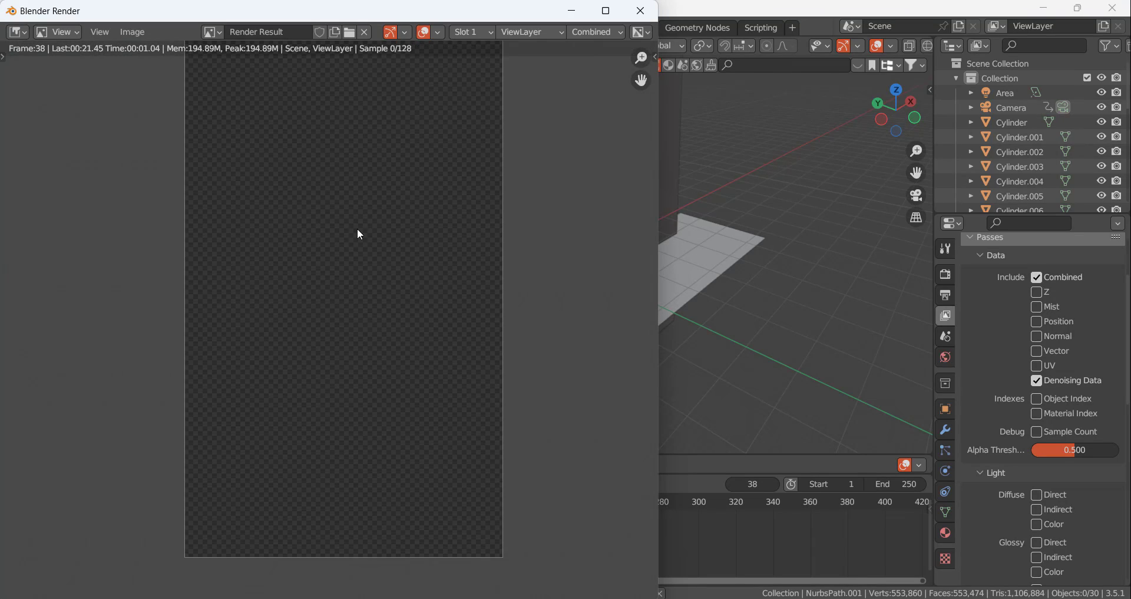
scroll(357, 228, "down", 2)
scroll(362, 140, "up", 1)
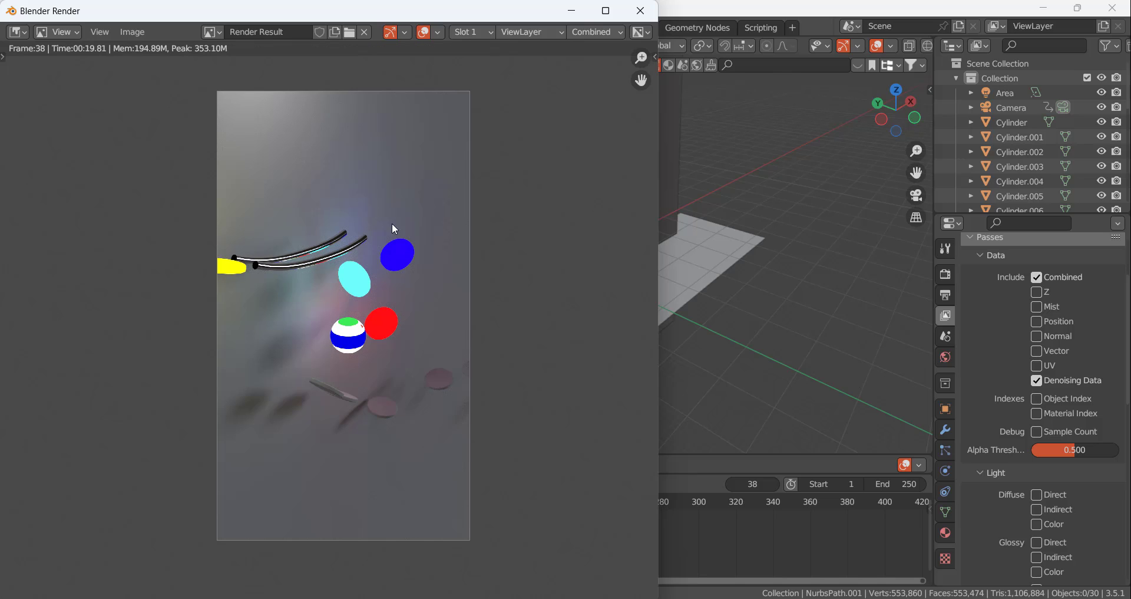
Enable compositing nodes for the scene and move the Composite node farther away from Render Layers
left_click(572, 10)
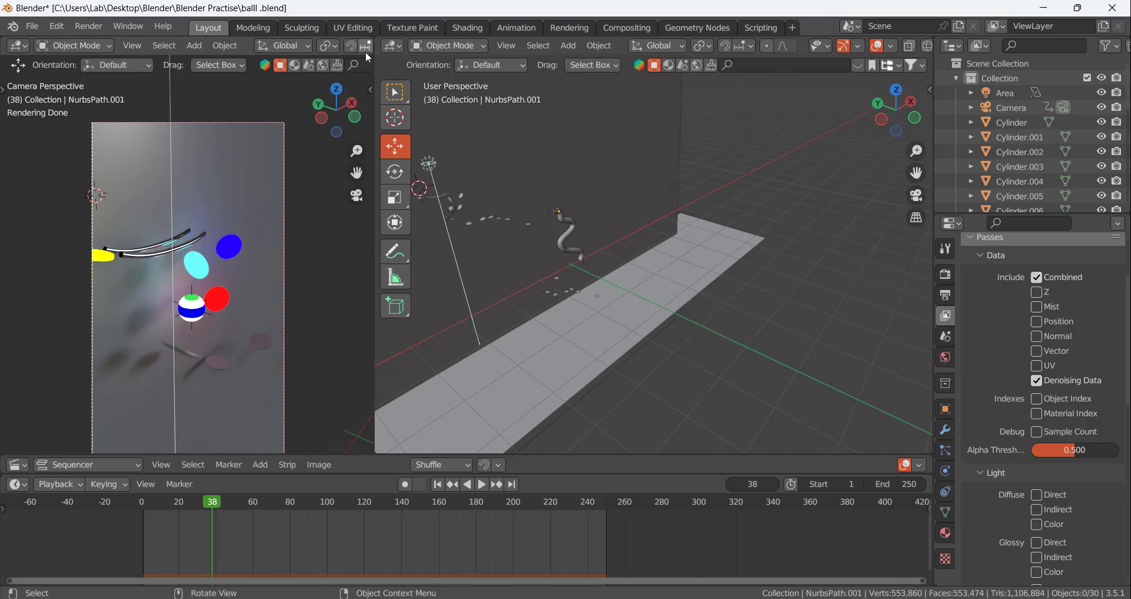
left_click(633, 30)
left_click(163, 47)
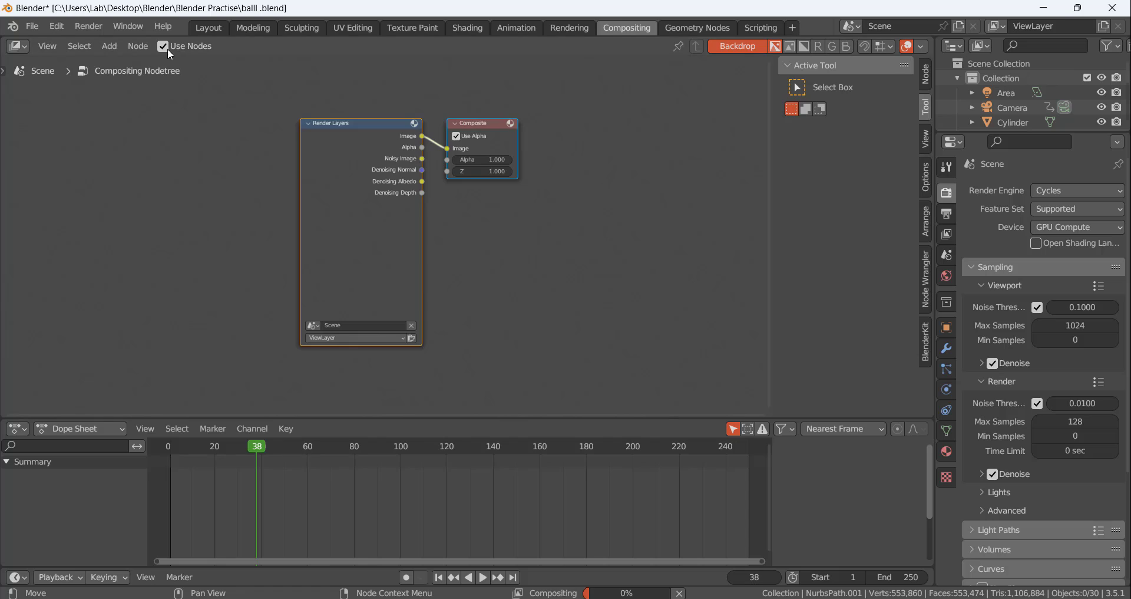
scroll(370, 201, "up", 2)
left_click_drag(550, 89, 670, 111)
left_click(593, 174)
left_click(514, 92)
left_click(571, 235)
Add a Viewer node and connect the Render Layers image output to its image input
key("shift+a")
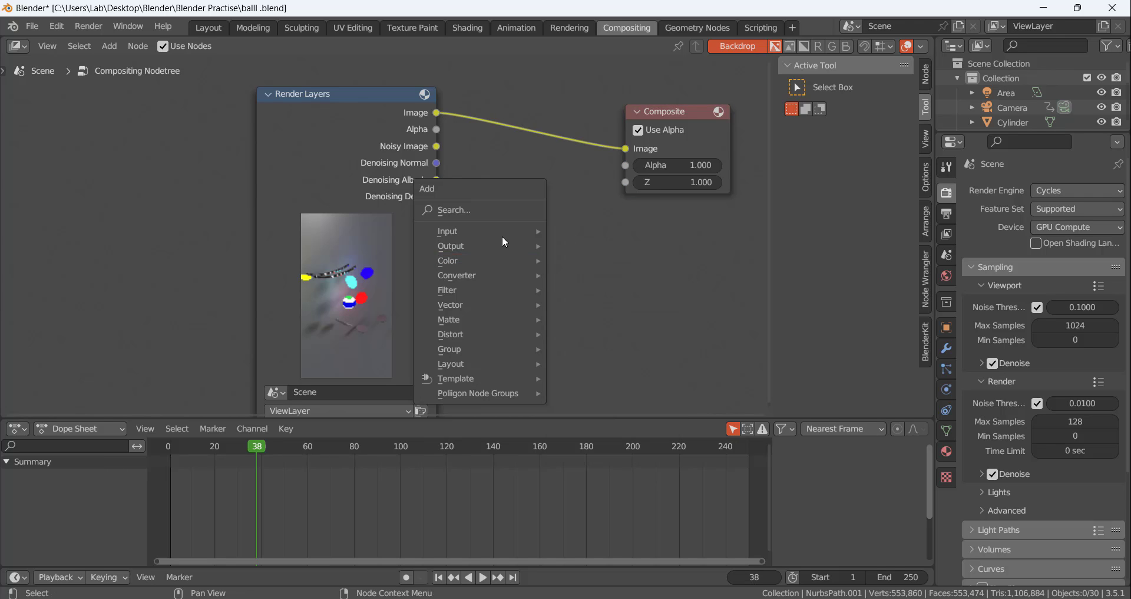
left_click(487, 209)
type("vi")
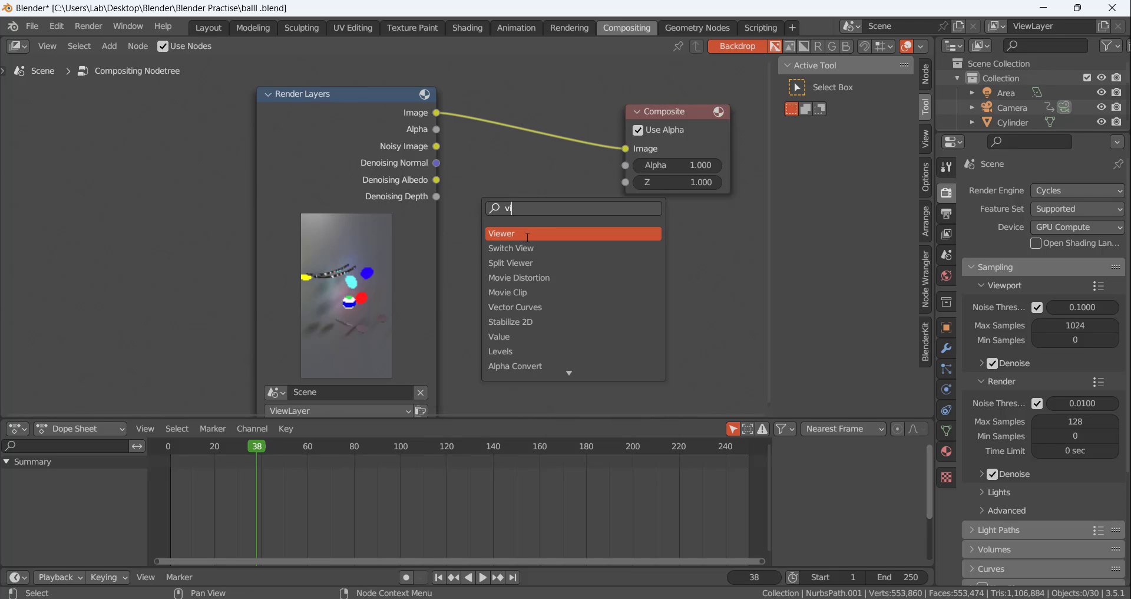
left_click(527, 233)
left_click(547, 234)
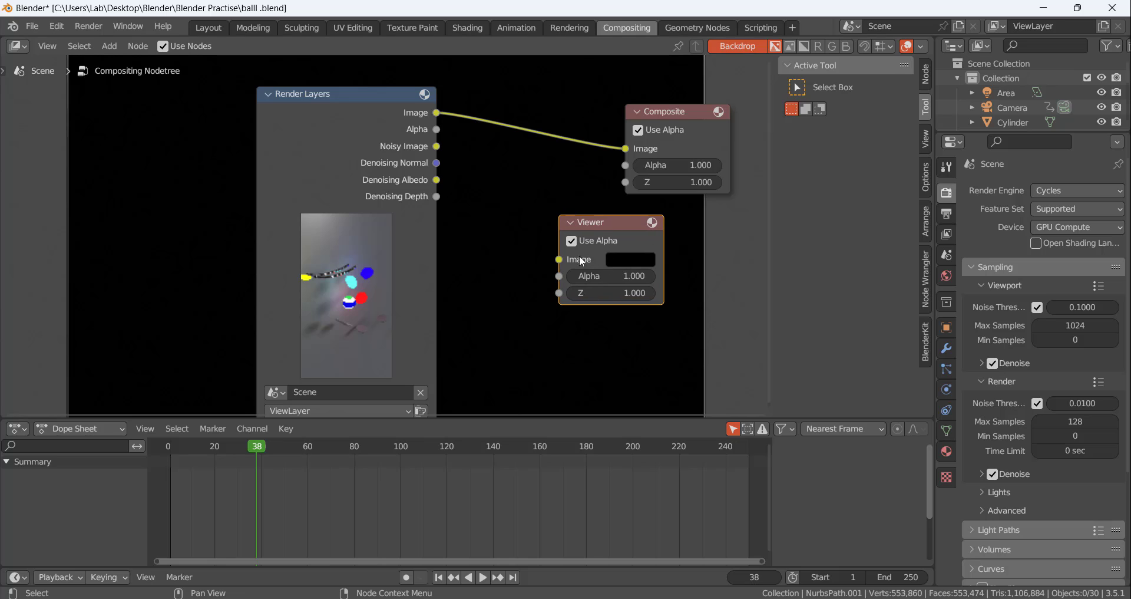
left_click_drag(437, 113, 559, 260)
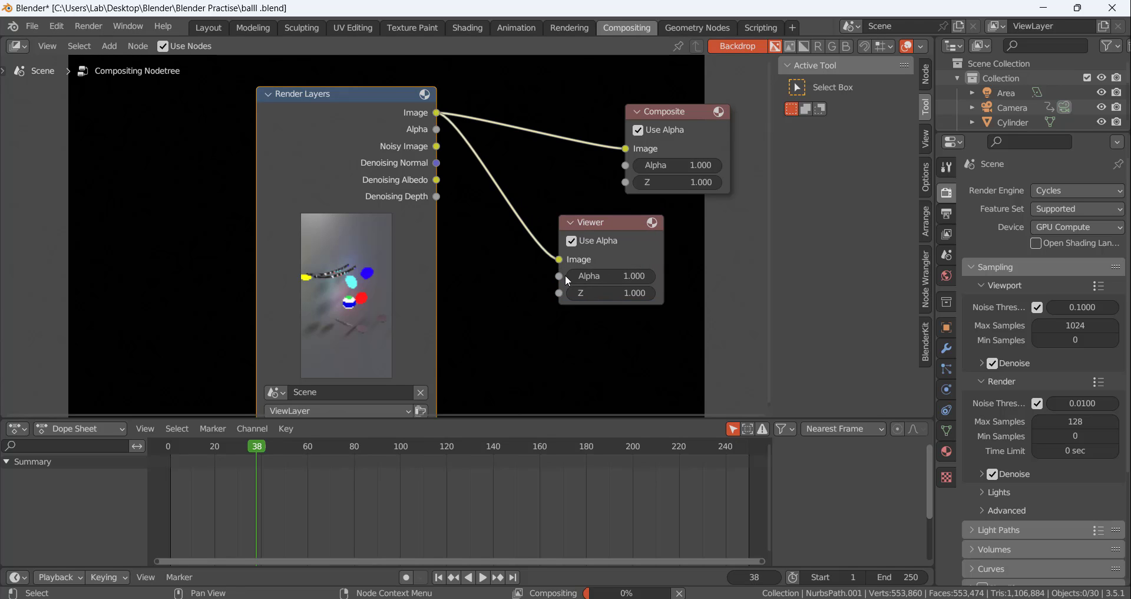
scroll(384, 166, "down", 3)
scroll(386, 170, "down", 6)
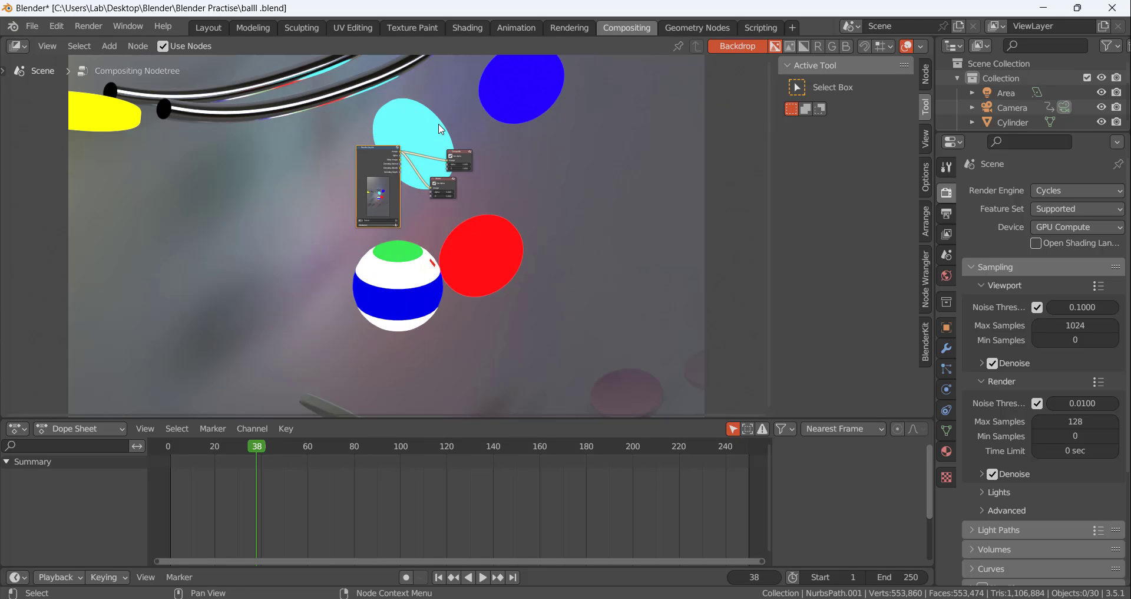
scroll(423, 162, "up", 5)
scroll(424, 162, "up", 4)
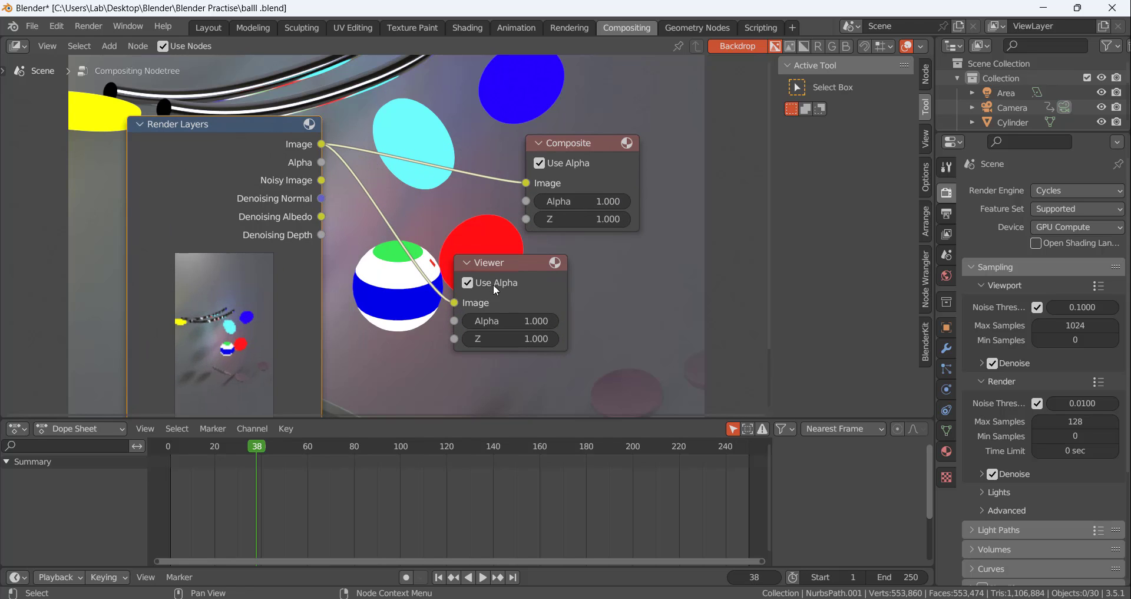
Make room beside the Viewer node and insert a Glare node on the link from Render Layers to Viewer
left_click_drag(487, 261, 614, 269)
left_click(439, 328)
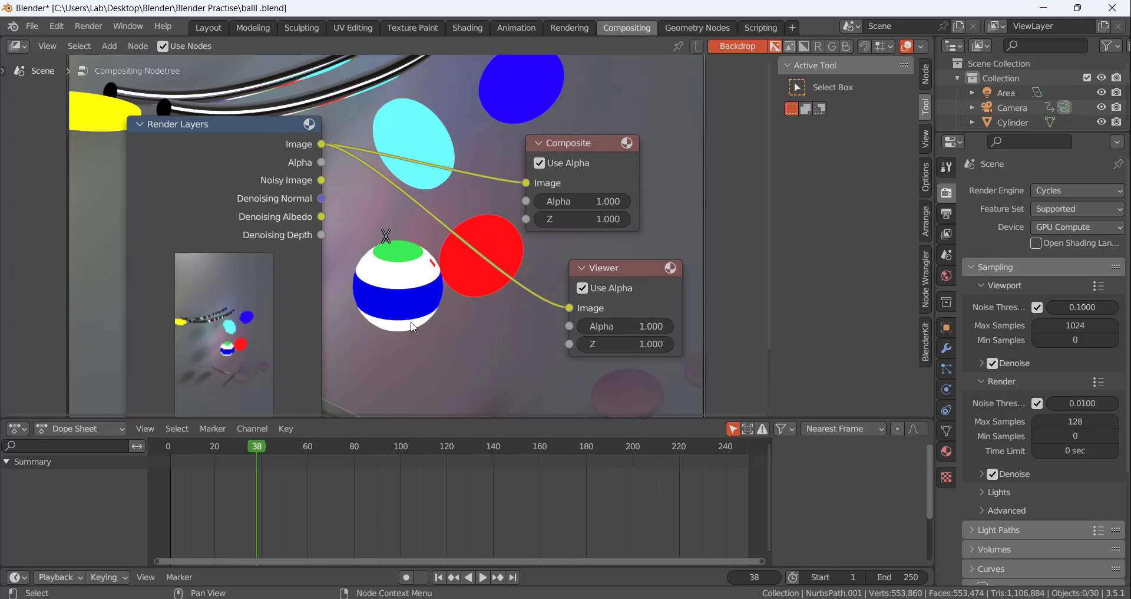
key("shift+a")
type("g")
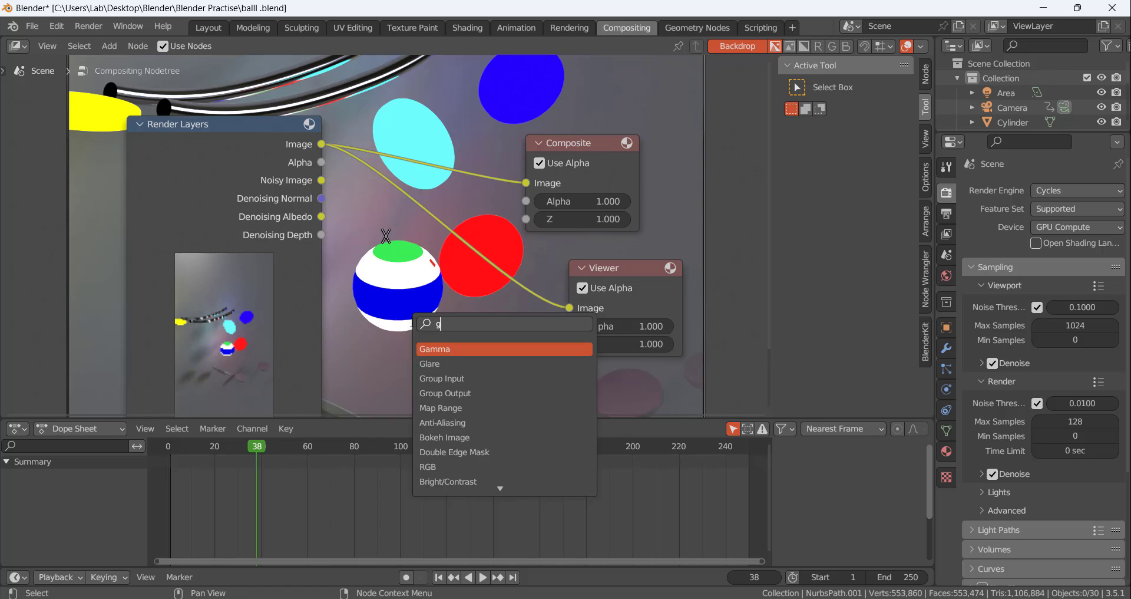
left_click(442, 349)
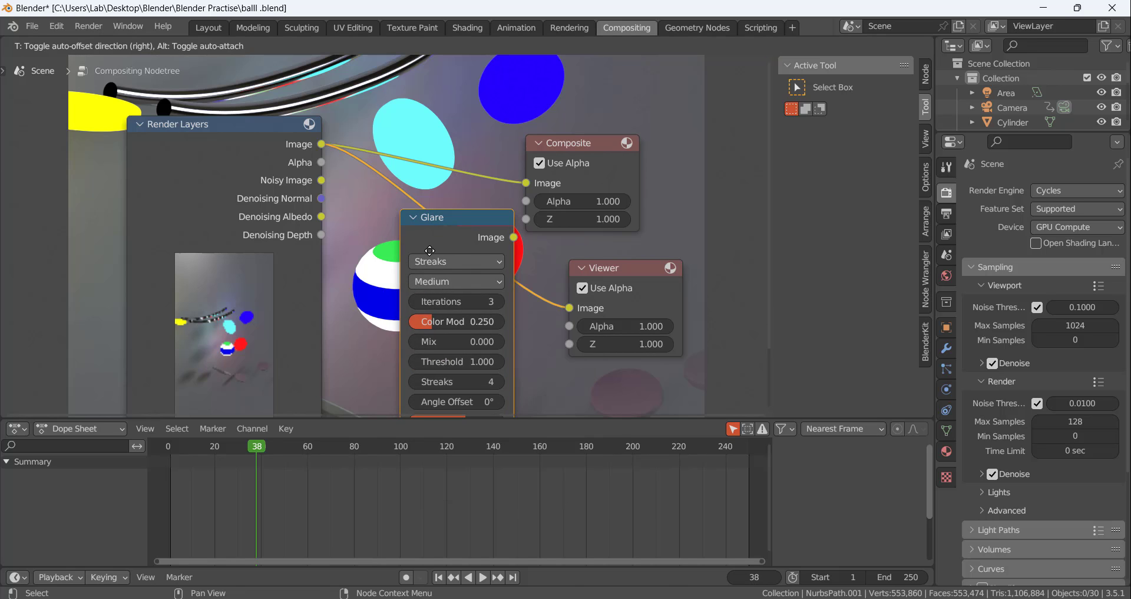
left_click(422, 295)
scroll(528, 327, "down", 1)
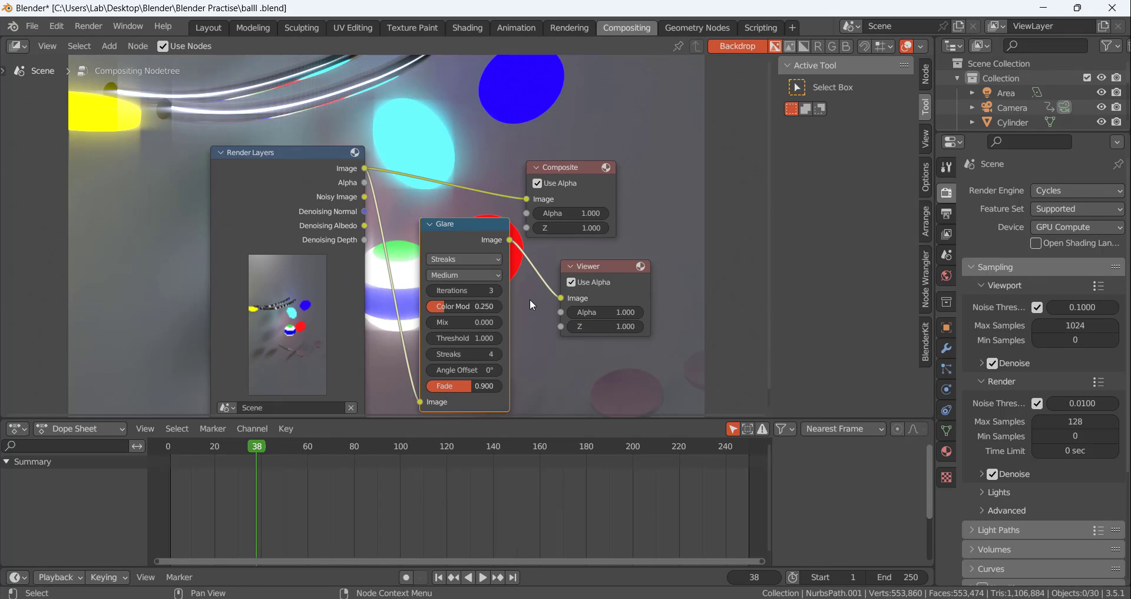
Change the Glare node's type to Fog Glow and reduce its size to 6
scroll(525, 403, "up", 1)
left_click(437, 237)
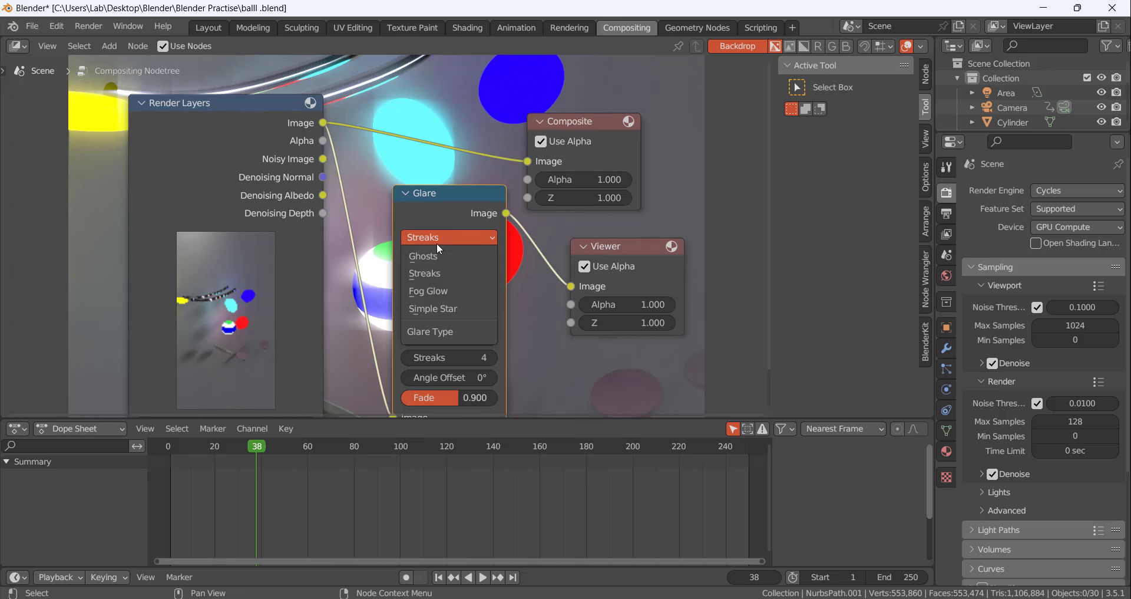
left_click(434, 290)
scroll(471, 171, "down", 2)
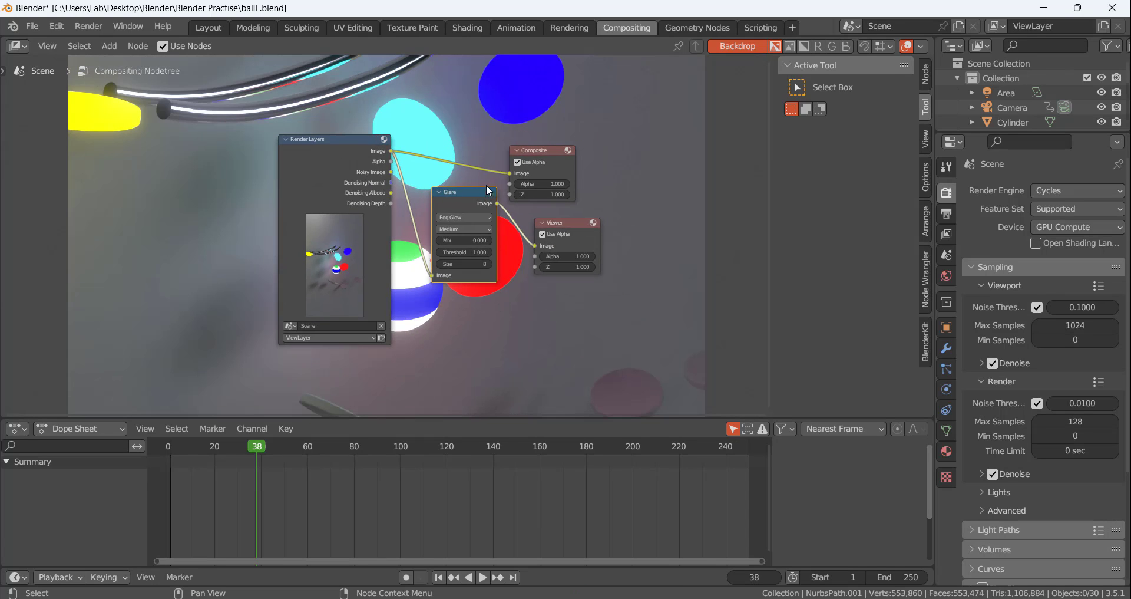
scroll(462, 179, "up", 3)
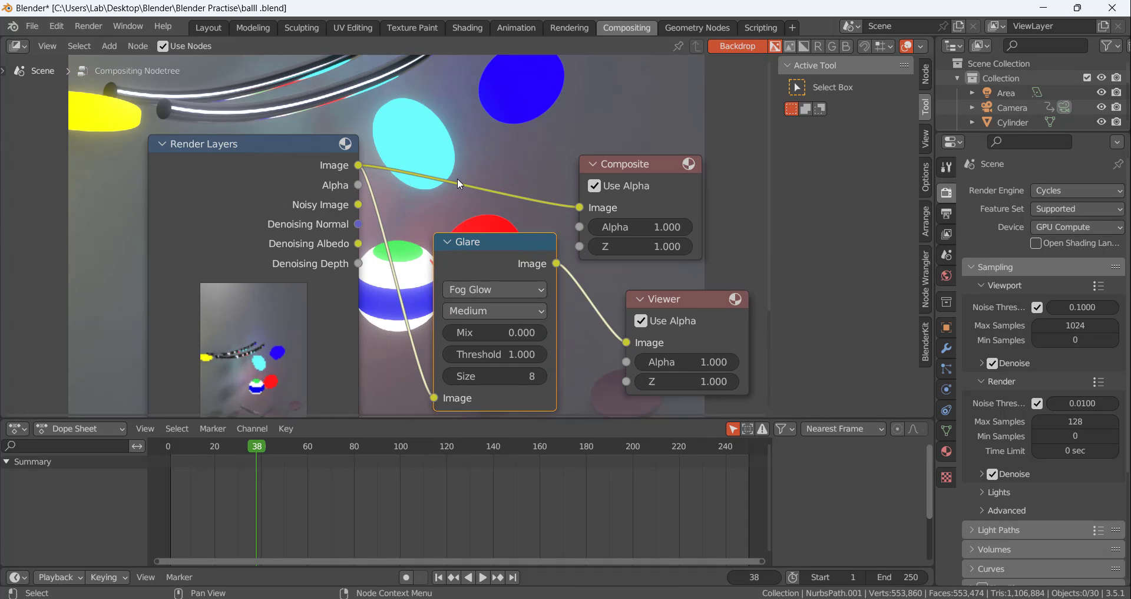
left_click(450, 379)
left_click(450, 380)
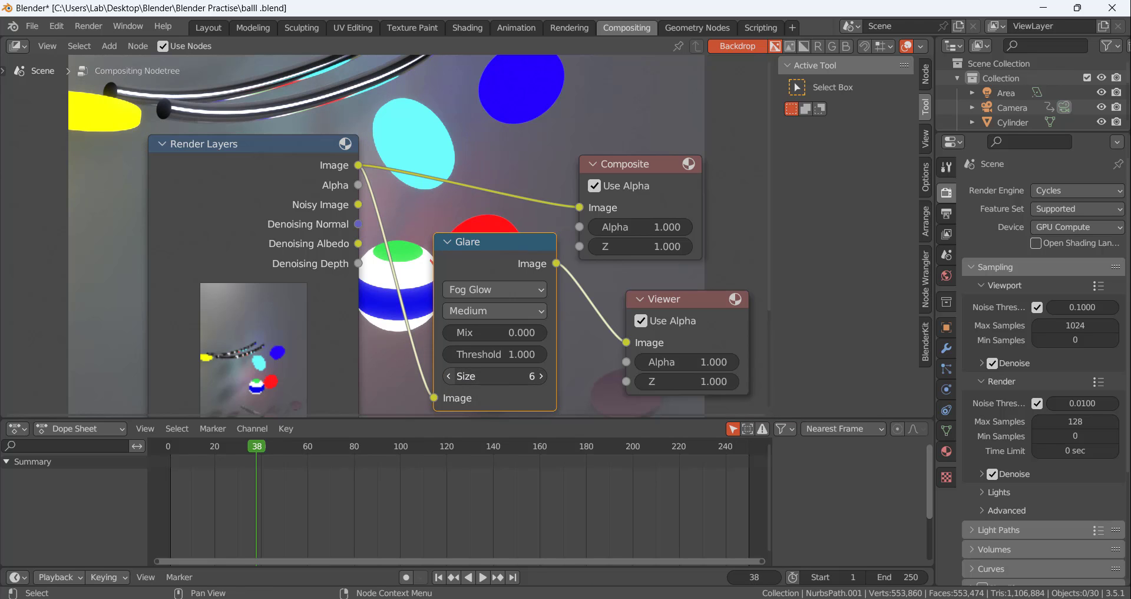
Space out the Glare and Viewer nodes and move Render Layers farther away from them
scroll(480, 65, "down", 3)
scroll(458, 121, "up", 1)
left_click_drag(493, 180, 509, 229)
mouse_move(624, 232)
left_mouse_down()
mouse_move(684, 232)
mouse_move(647, 232)
left_mouse_up()
scroll(303, 128, "down", 2)
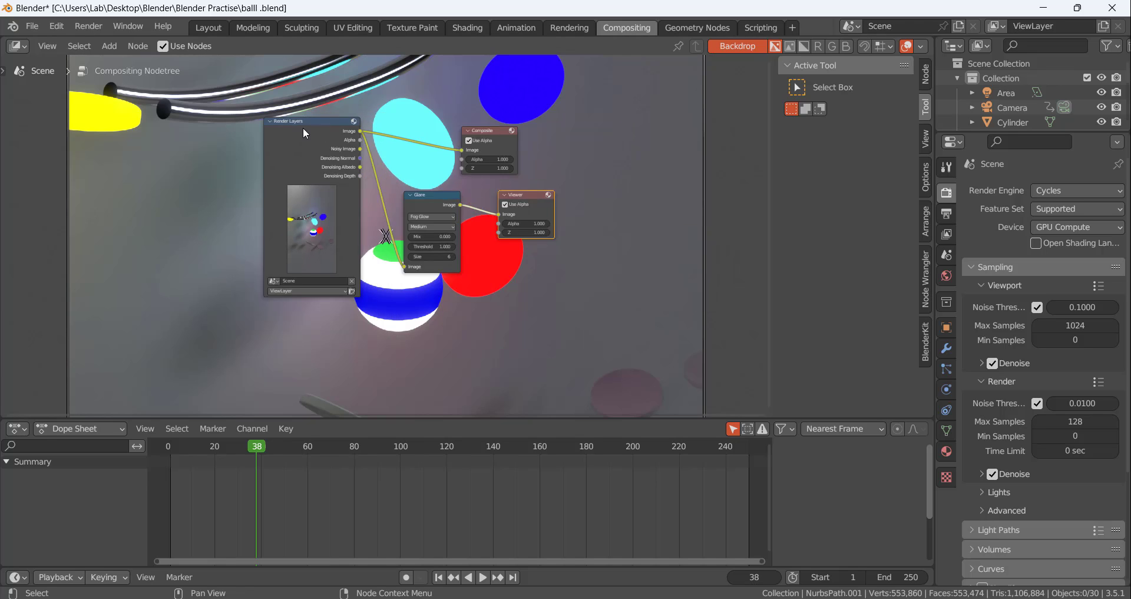
left_click_drag(305, 121, 206, 115)
scroll(312, 256, "up", 1)
key("shift+a")
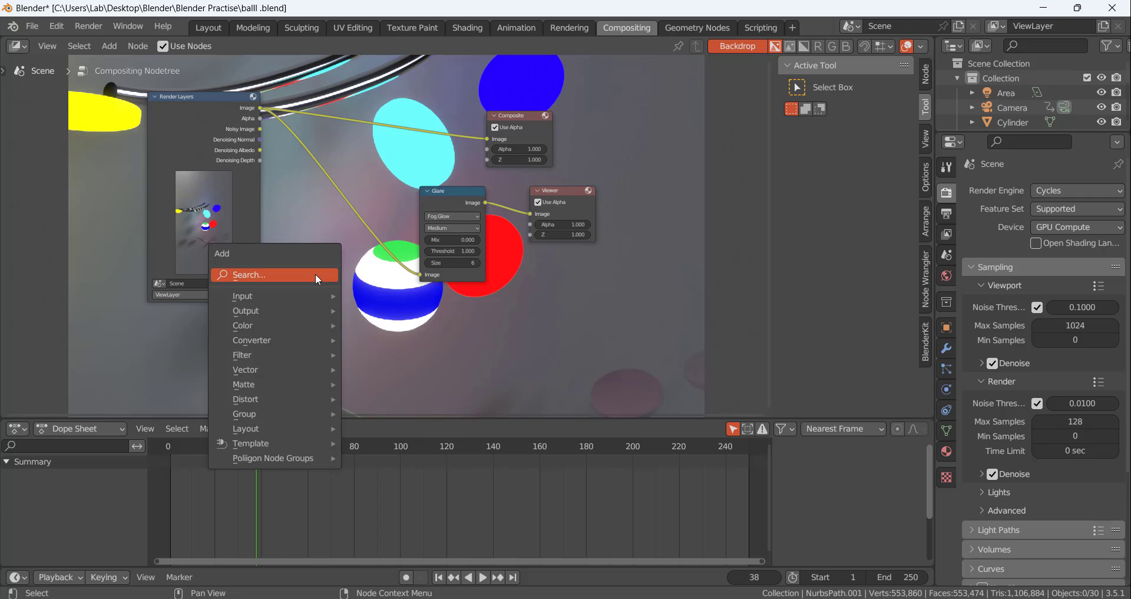
key("n")
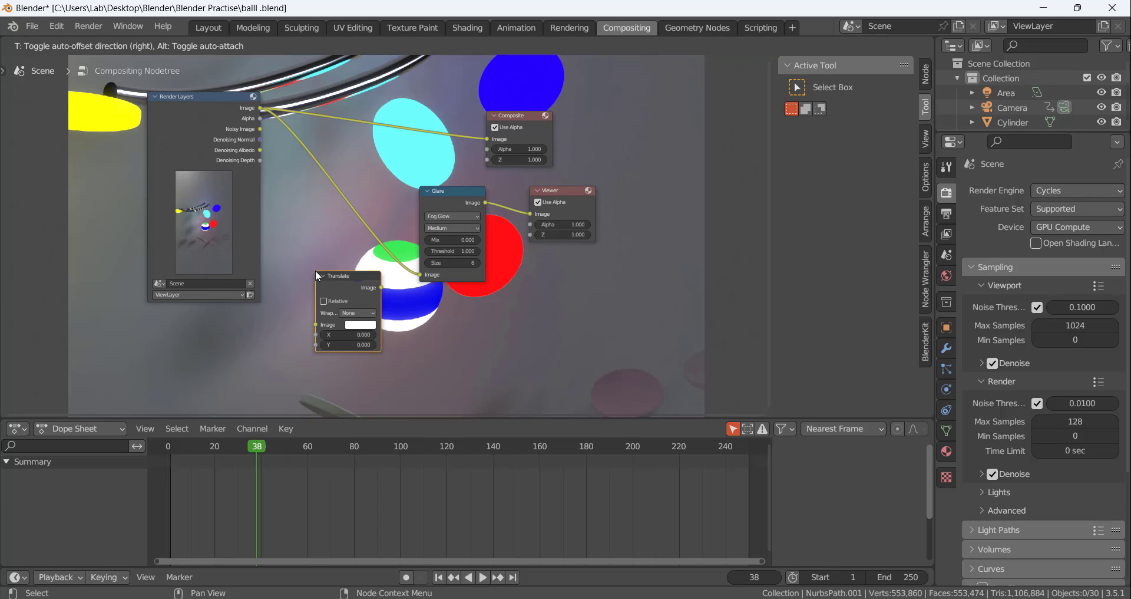
left_click(311, 269)
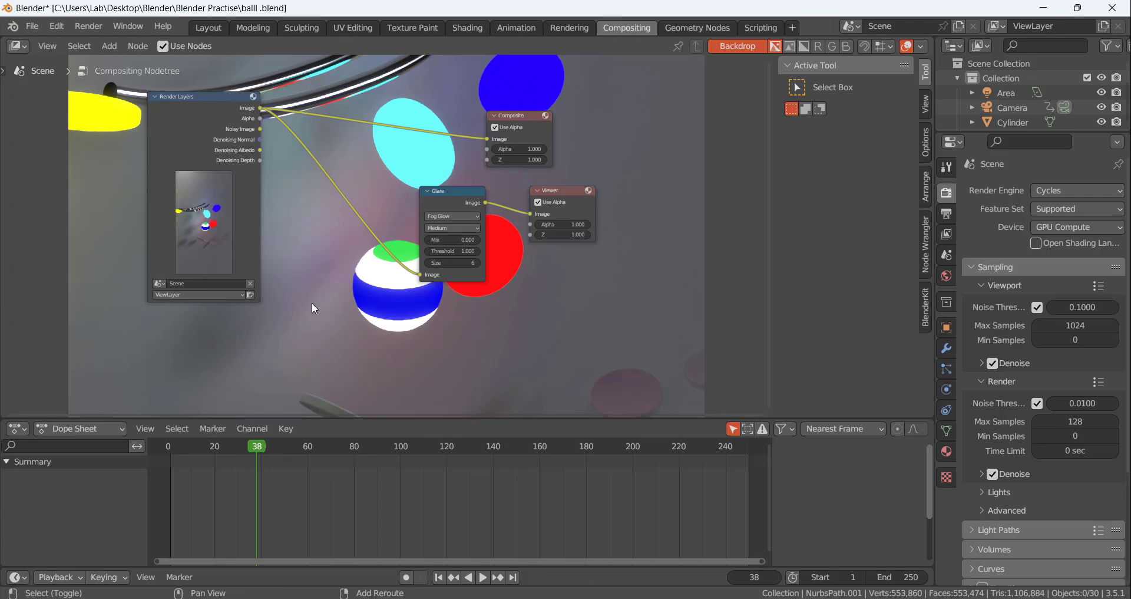
Insert a Denoise node on the link between Render Layers and Composite
key("shift+a")
left_click(261, 179)
type("deno")
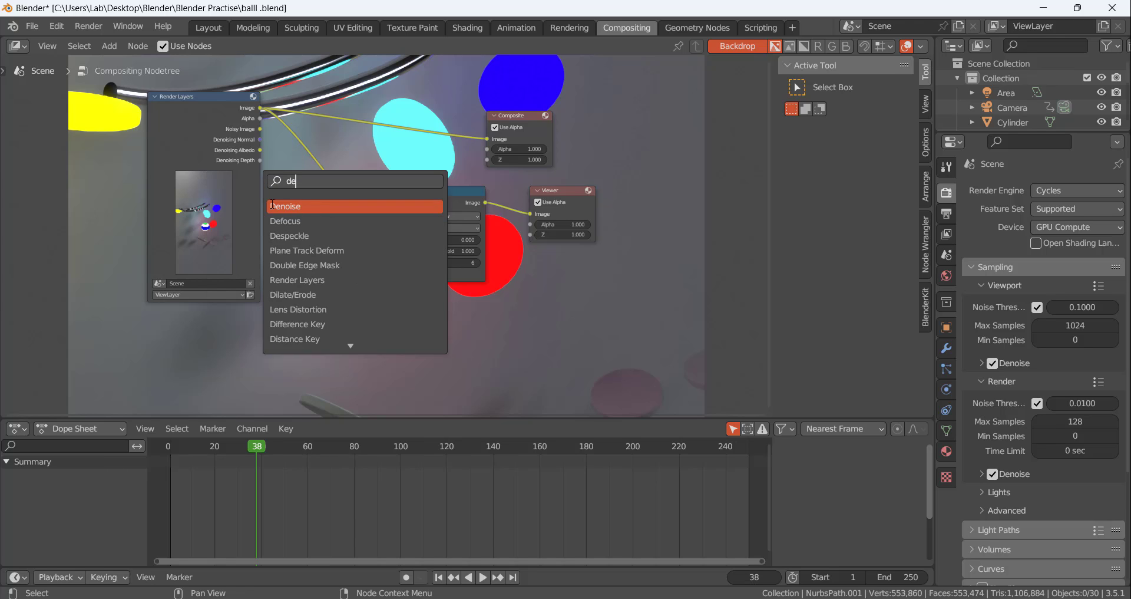
key("Return")
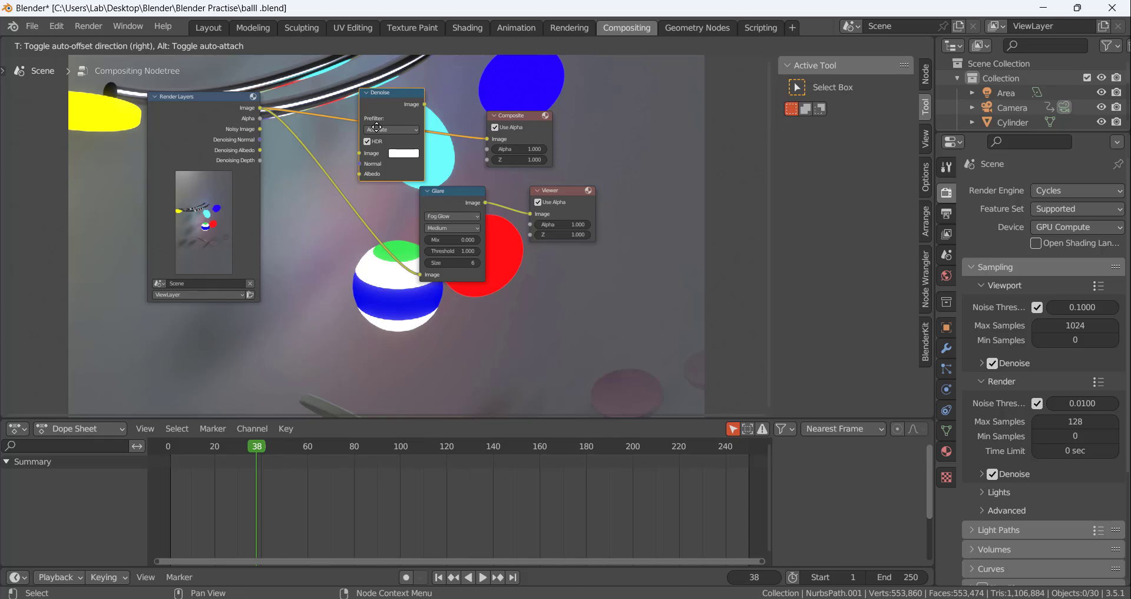
left_click(377, 127)
key("Home")
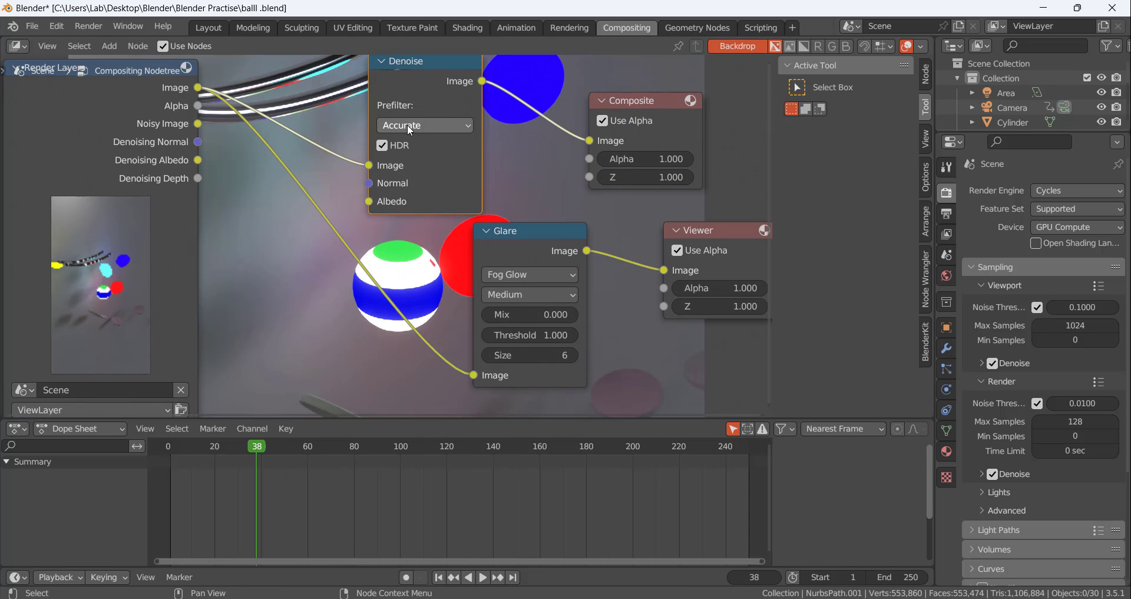
Delete the Denoise node and reconnect the Render Layers image output to the Composite image input
scroll(391, 158, "up", 2)
scroll(368, 139, "down", 4)
middle_click_drag(332, 123, 336, 179)
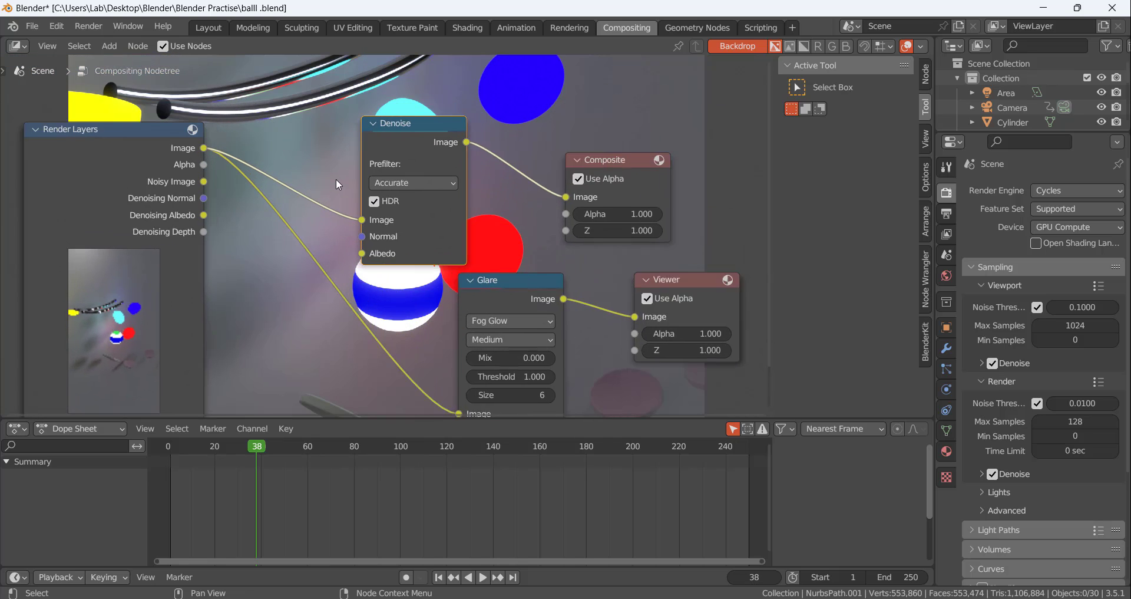
scroll(336, 182, "up", 1)
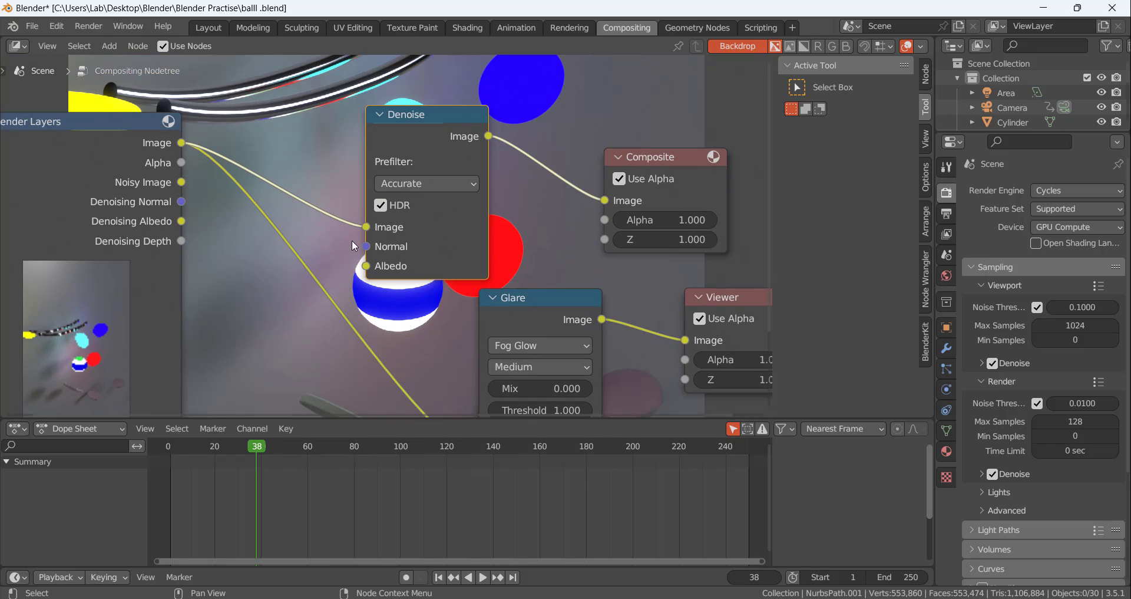
left_click(416, 185)
left_click(416, 185)
key("x")
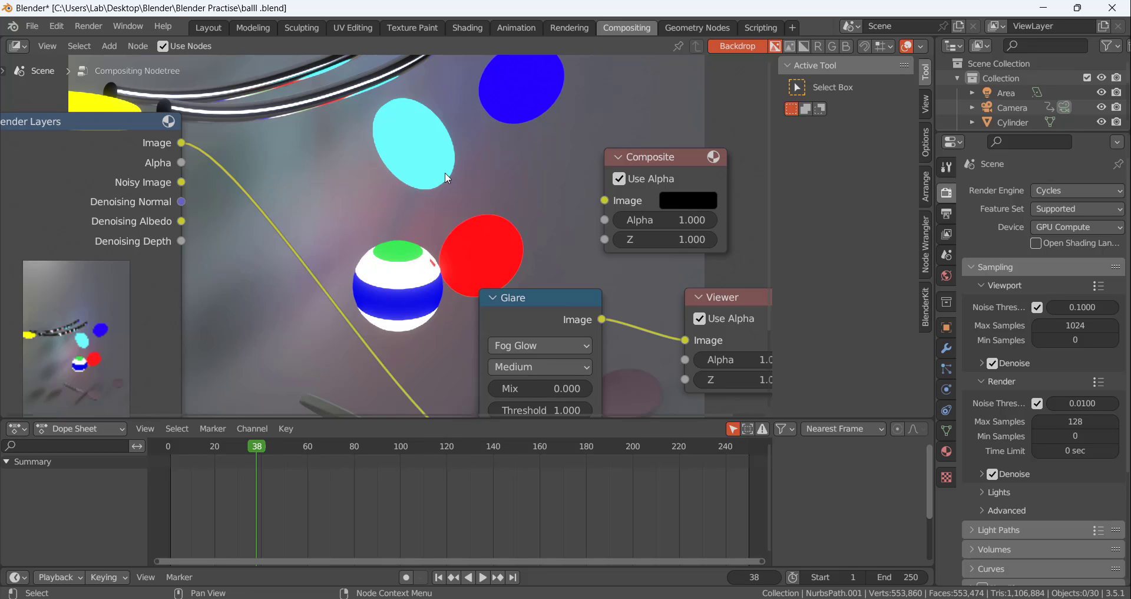
left_click_drag(181, 144, 606, 199)
scroll(472, 220, "down", 4)
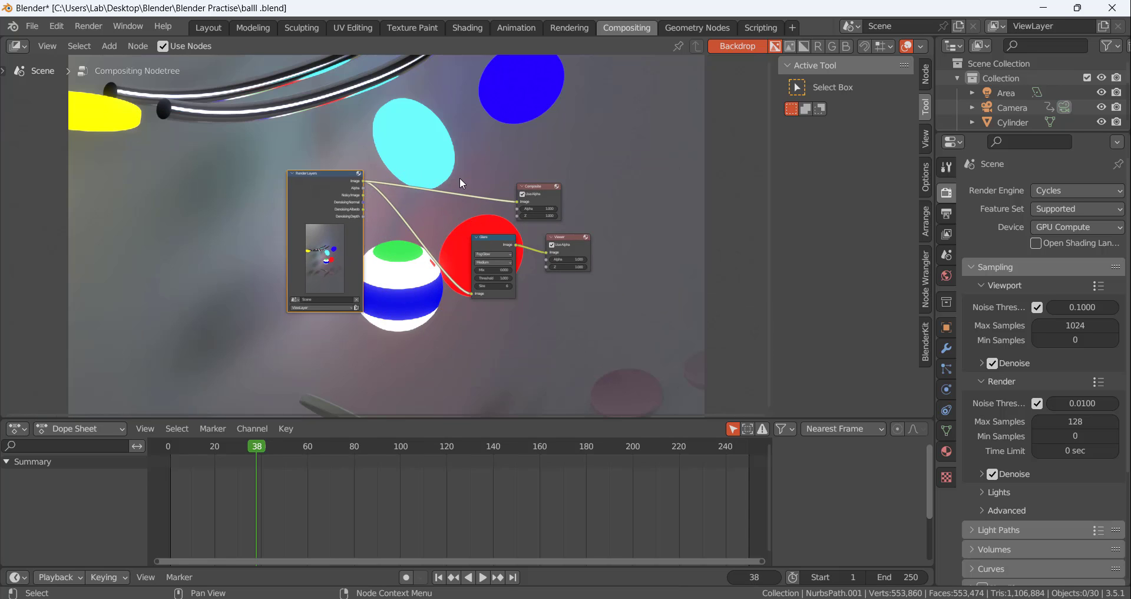
Add another Denoise node, left unconnected, between Render Layers and Glare
scroll(351, 193, "up", 4)
scroll(438, 253, "down", 3)
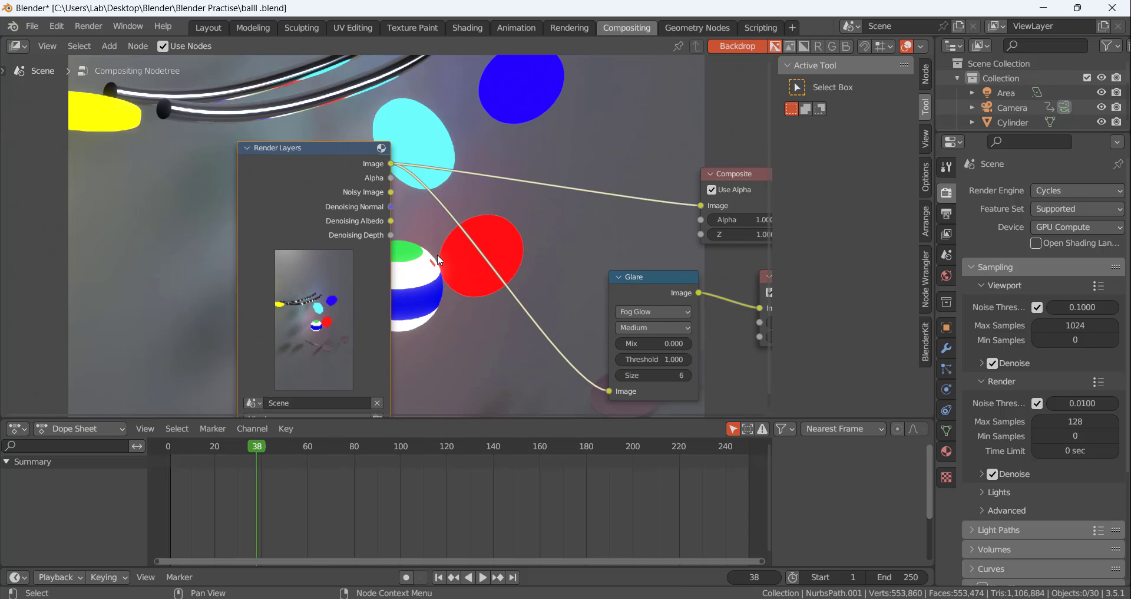
key("shift+a")
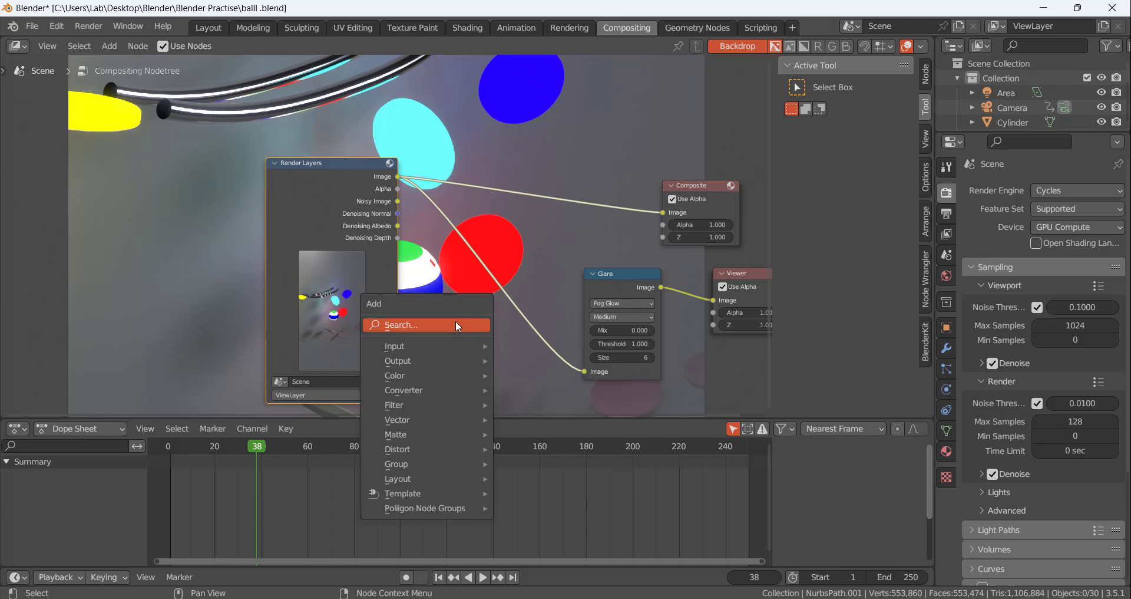
left_click(455, 322)
type("d")
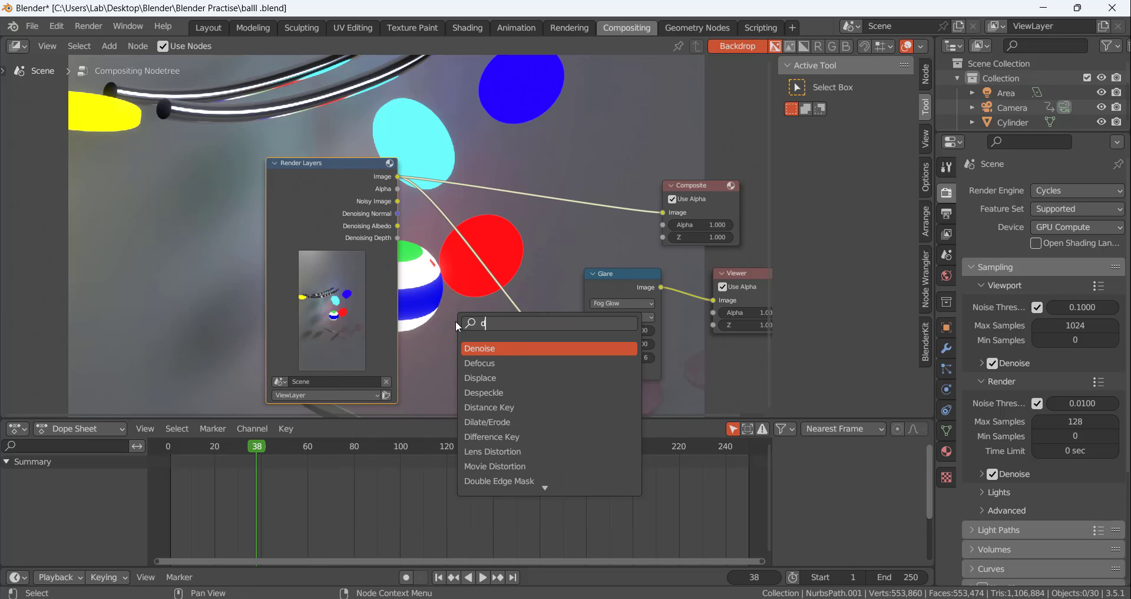
key("Return")
left_click(424, 330)
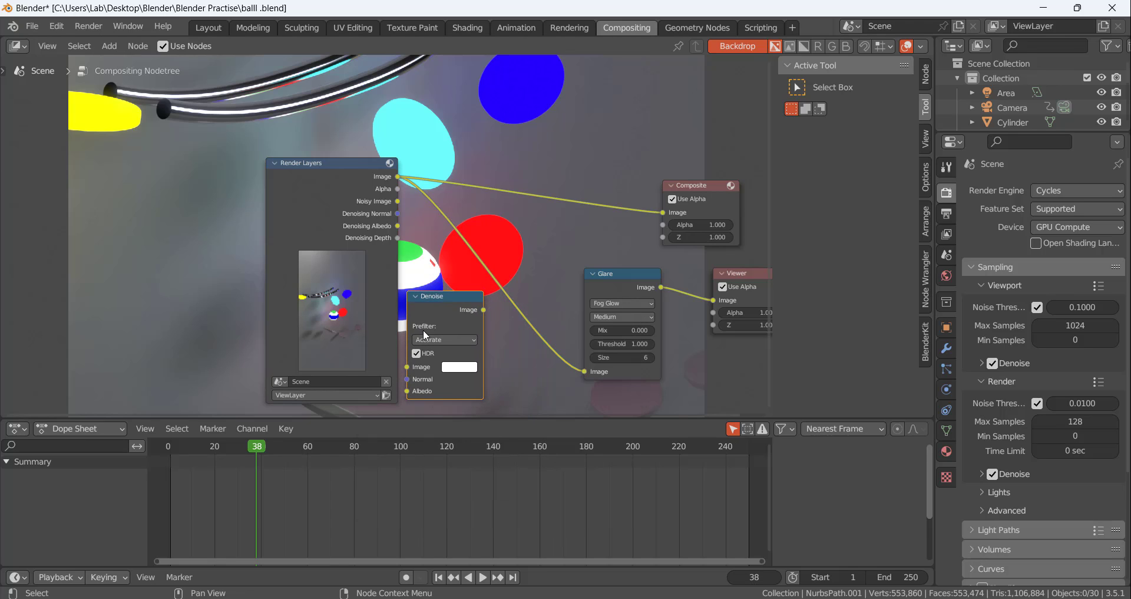
Switch the unconnected Denoise node's prefilter to Fast and back to Accurate, and delete the node
left_click(429, 341)
left_click(451, 348)
left_click(444, 340)
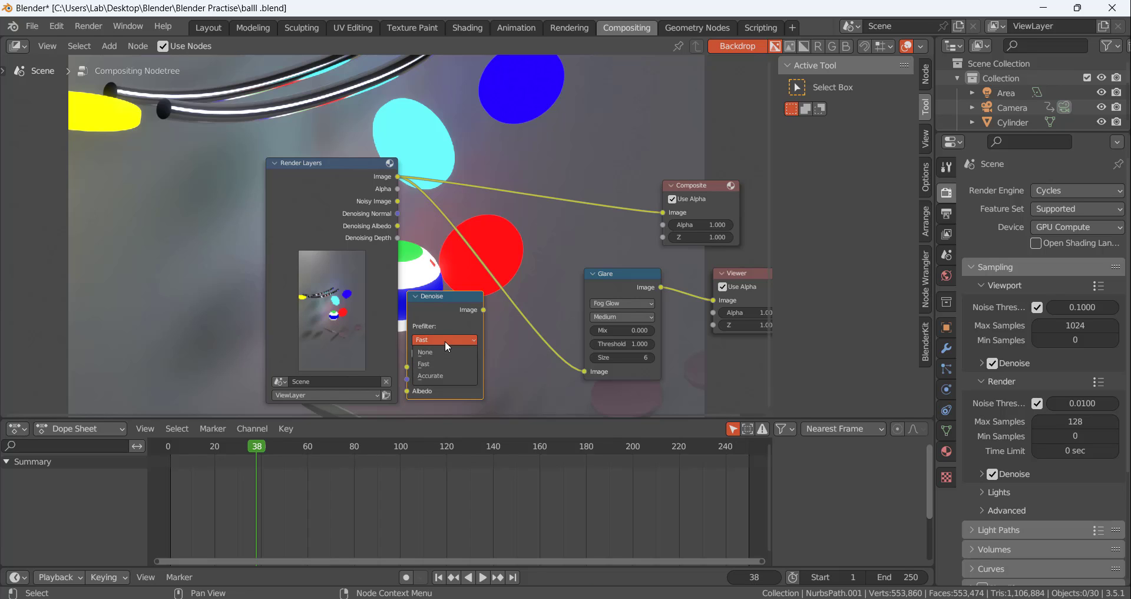
left_click(444, 373)
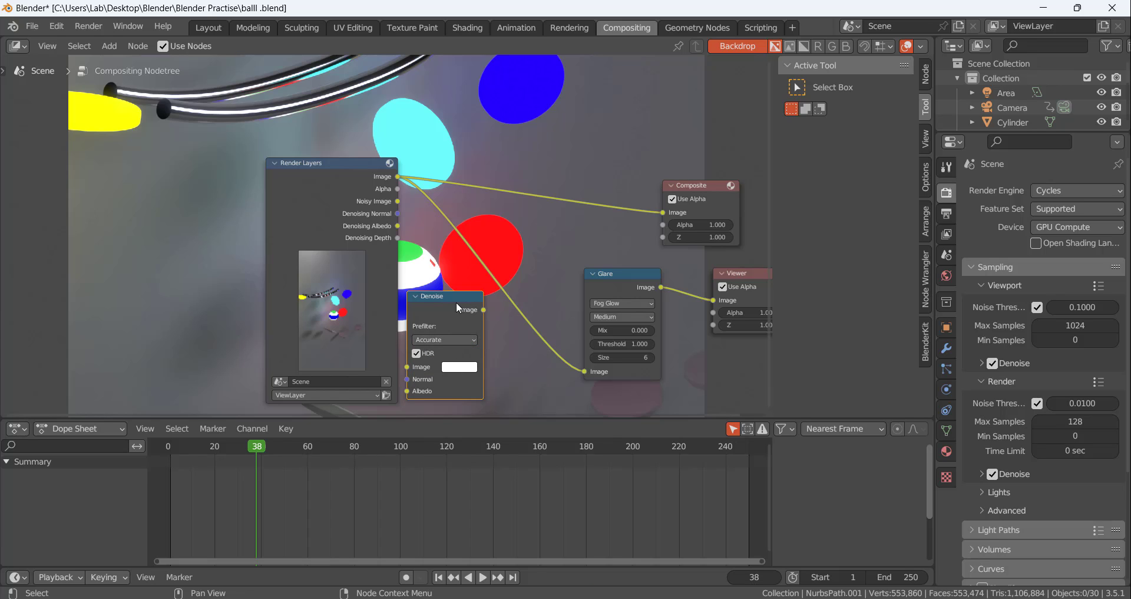
key("Delete")
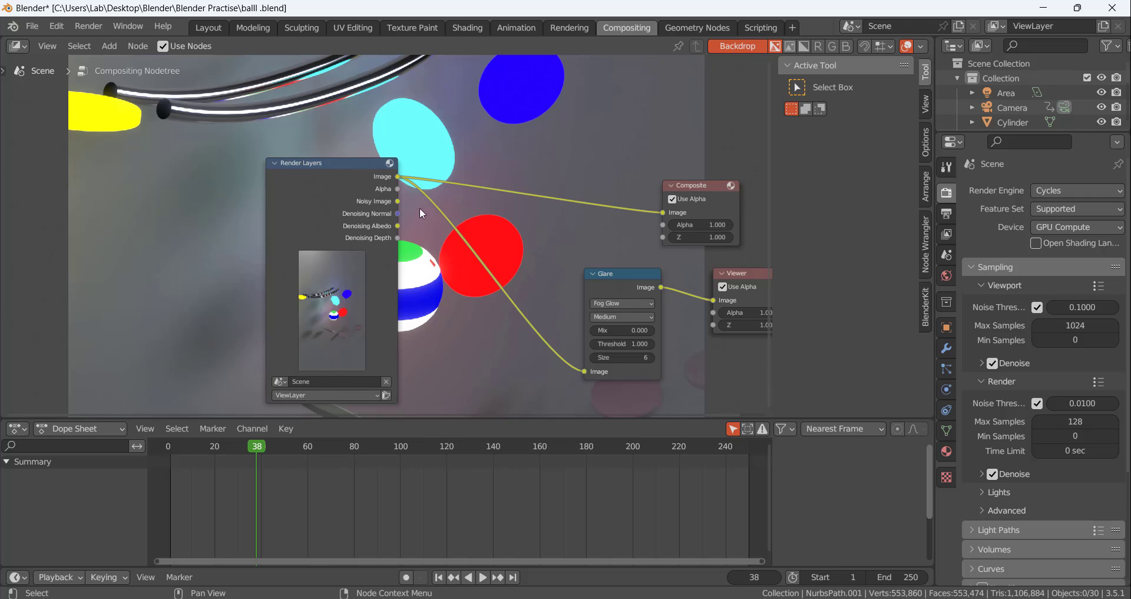
Disable the Denoising Data pass in the view layer's data passes
left_click(362, 179)
scroll(564, 232, "down", 2)
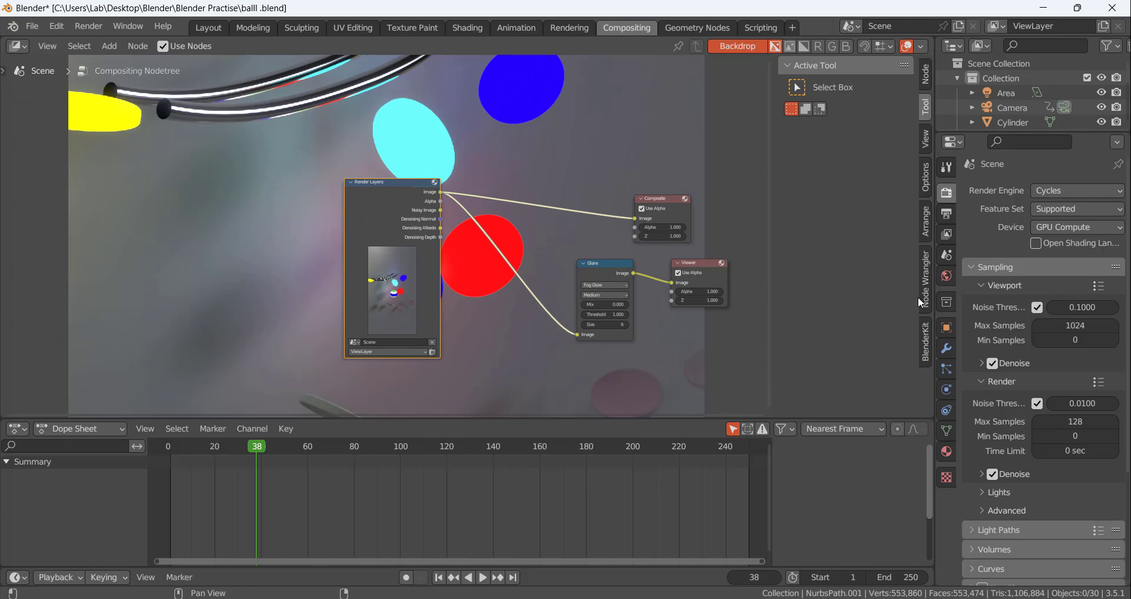
left_click(946, 213)
left_click(946, 234)
left_click(948, 263)
left_click(944, 237)
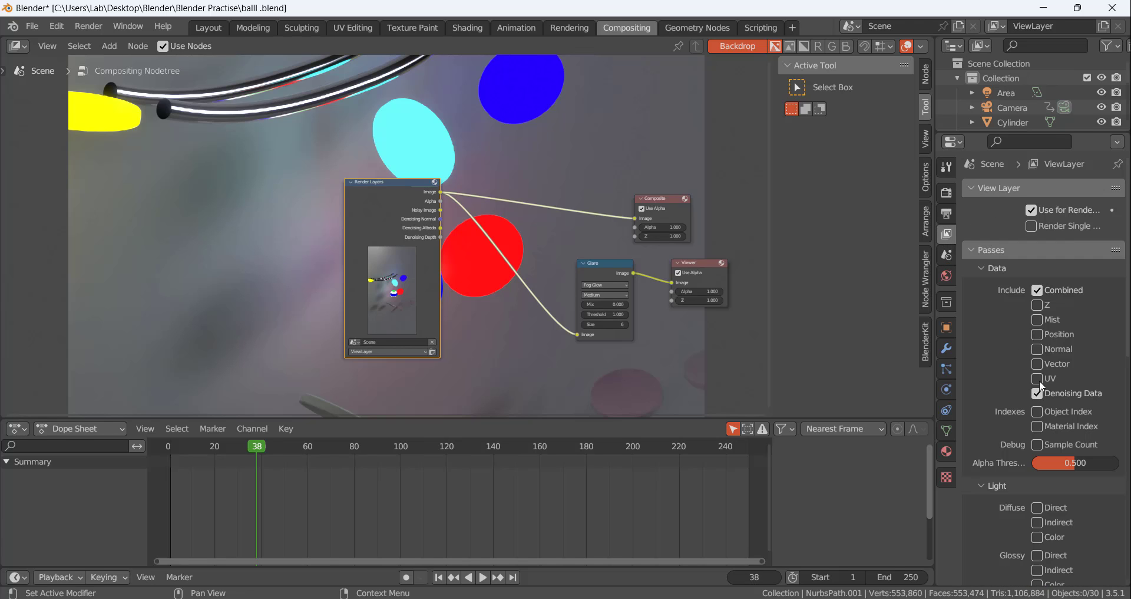
left_click(1037, 393)
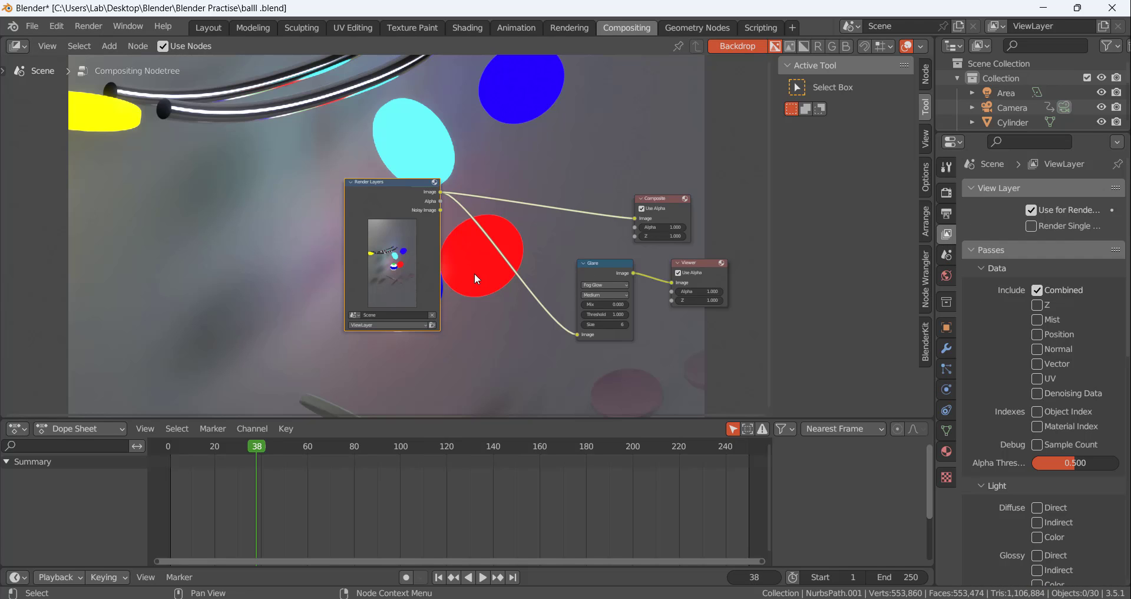
scroll(475, 273, "up", 2)
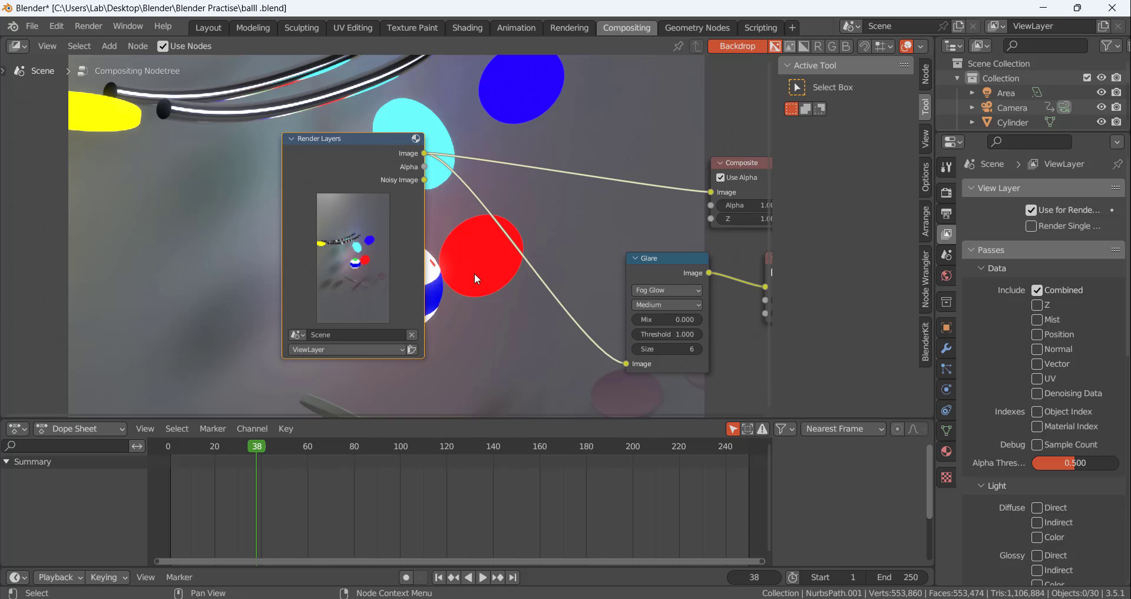
scroll(475, 274, "down", 3)
middle_click_drag(545, 245, 400, 185)
scroll(445, 206, "up", 5)
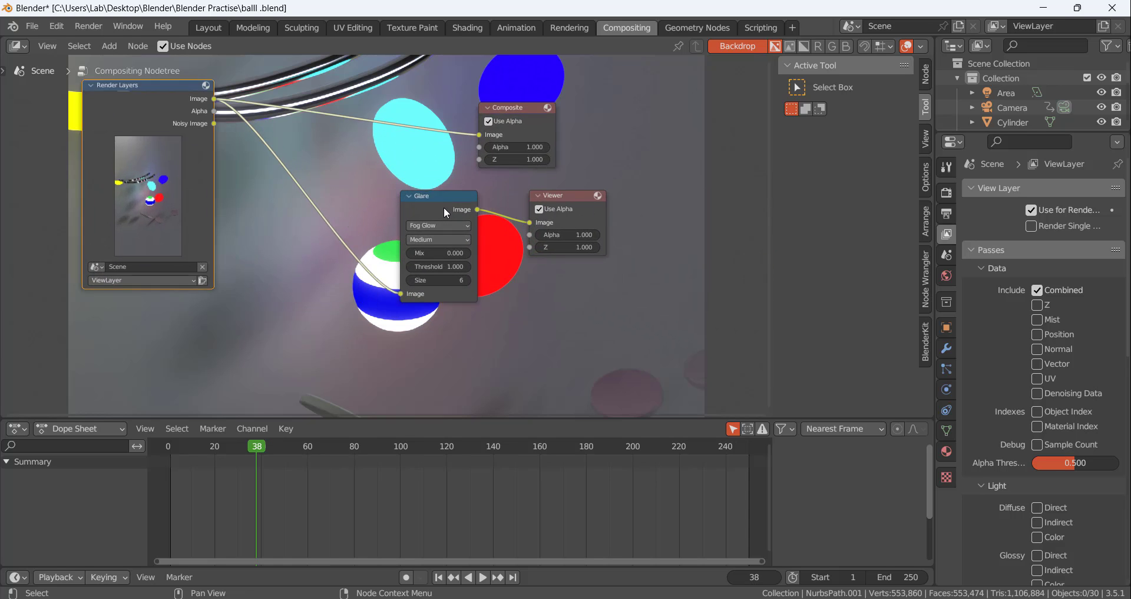
scroll(451, 216, "down", 5)
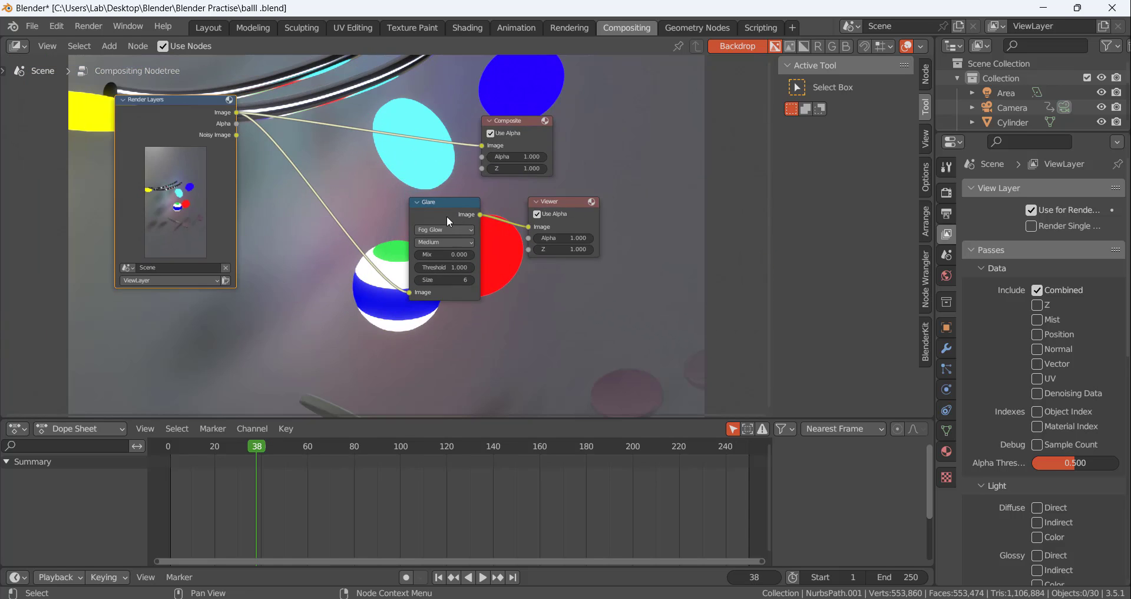
scroll(372, 152, "down", 2)
scroll(336, 232, "up", 5)
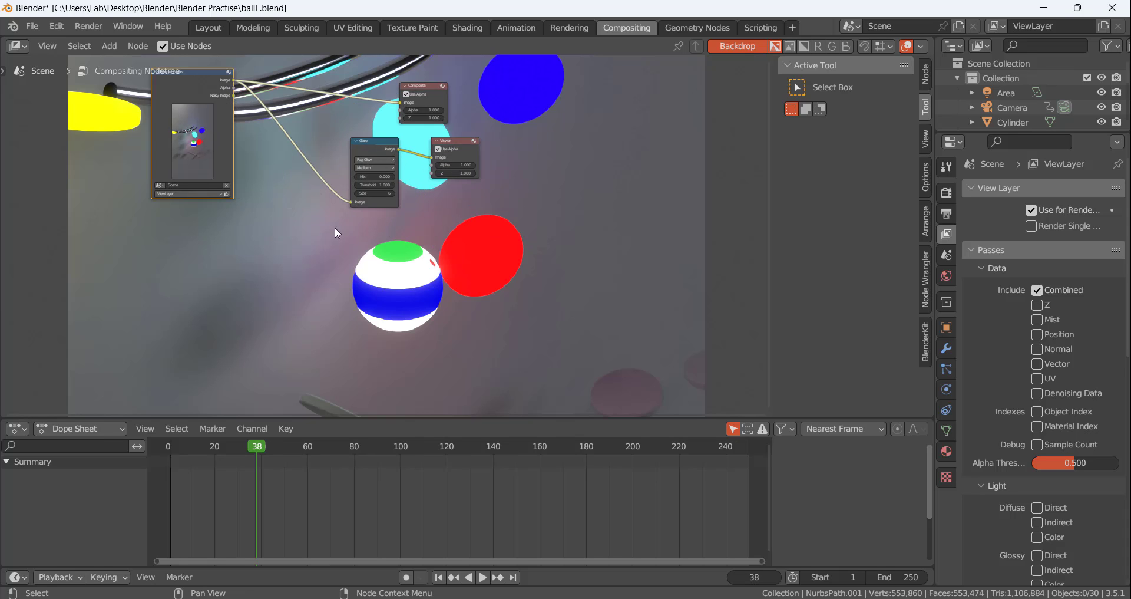
scroll(342, 238, "down", 2)
scroll(223, 113, "up", 4)
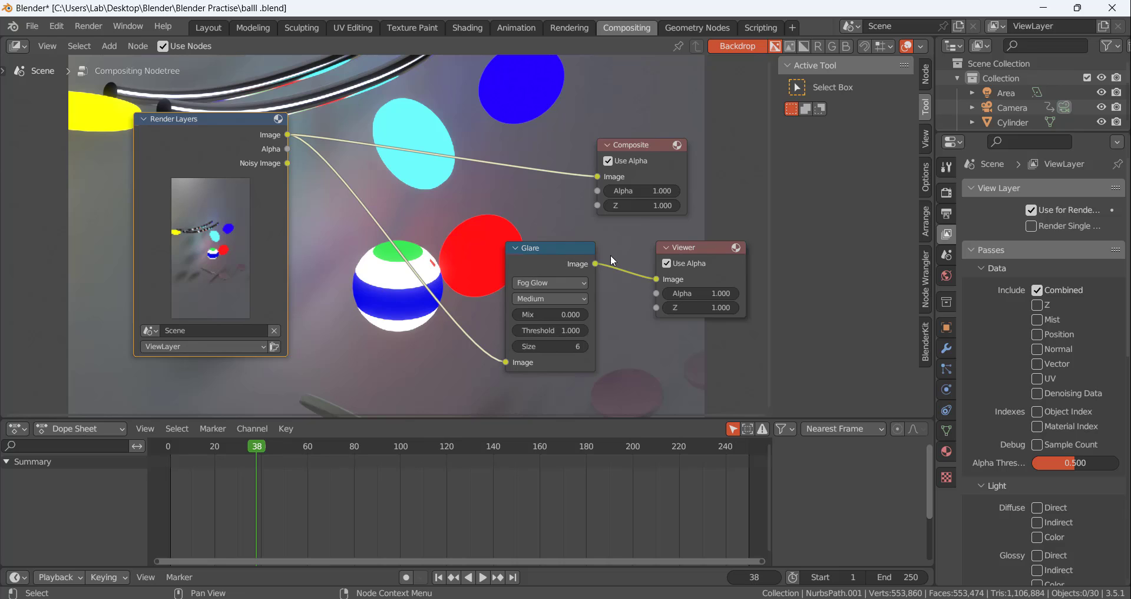
Raise the Glare node's threshold to 1.100
scroll(521, 250, "down", 2)
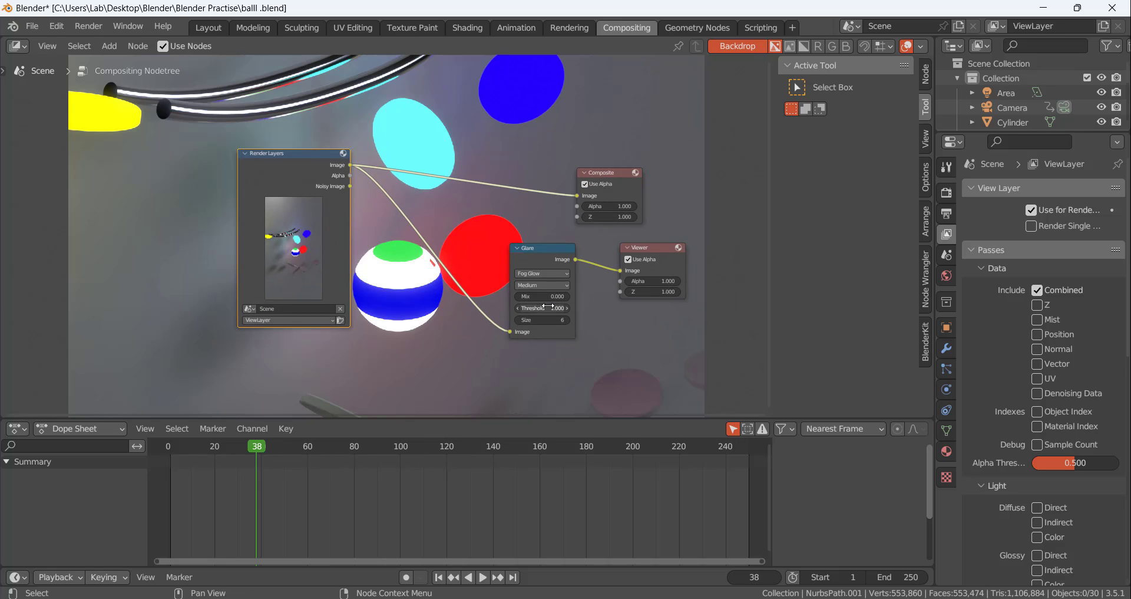
left_click_drag(548, 306, 555, 307)
scroll(331, 160, "down", 7)
scroll(355, 116, "up", 4)
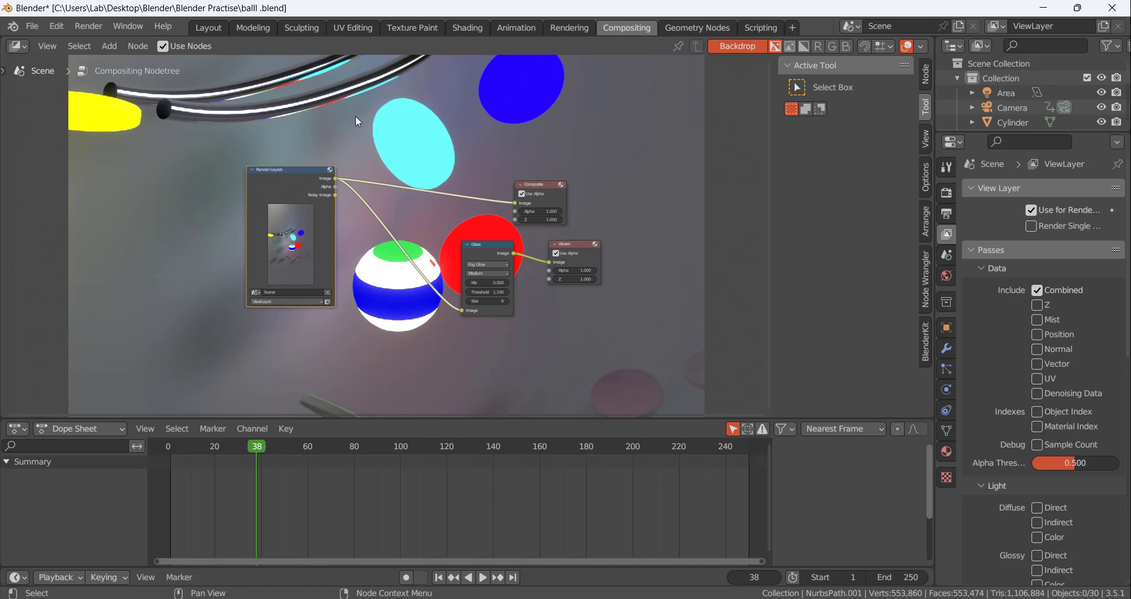
Bring up the existing frame 38 render result for inspection and close its window
mouse_move(668, 596)
left_click(731, 524)
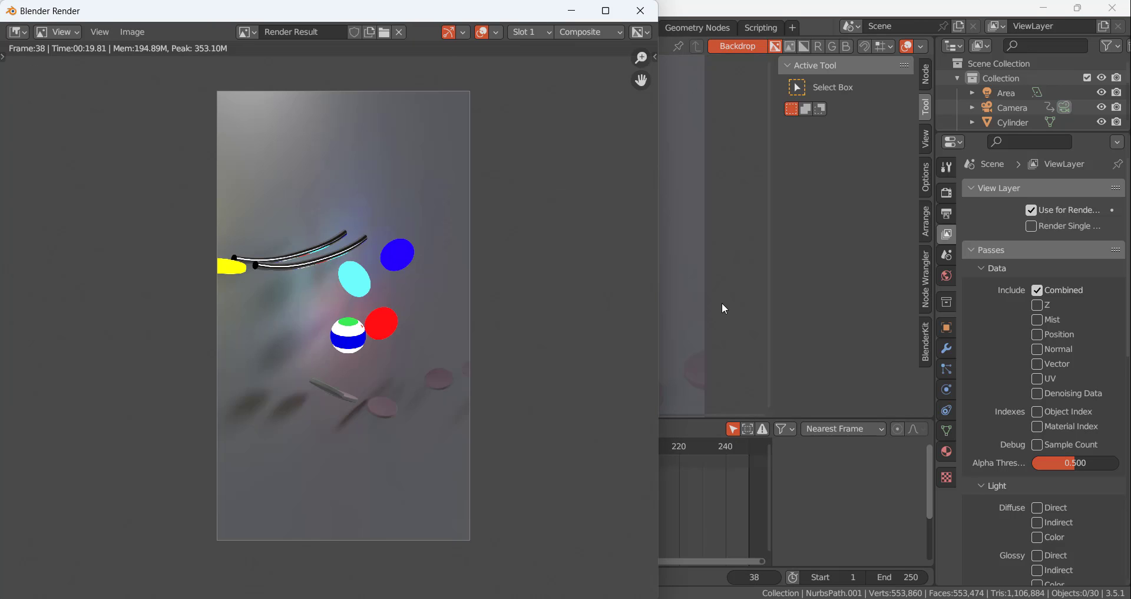
left_click(640, 11)
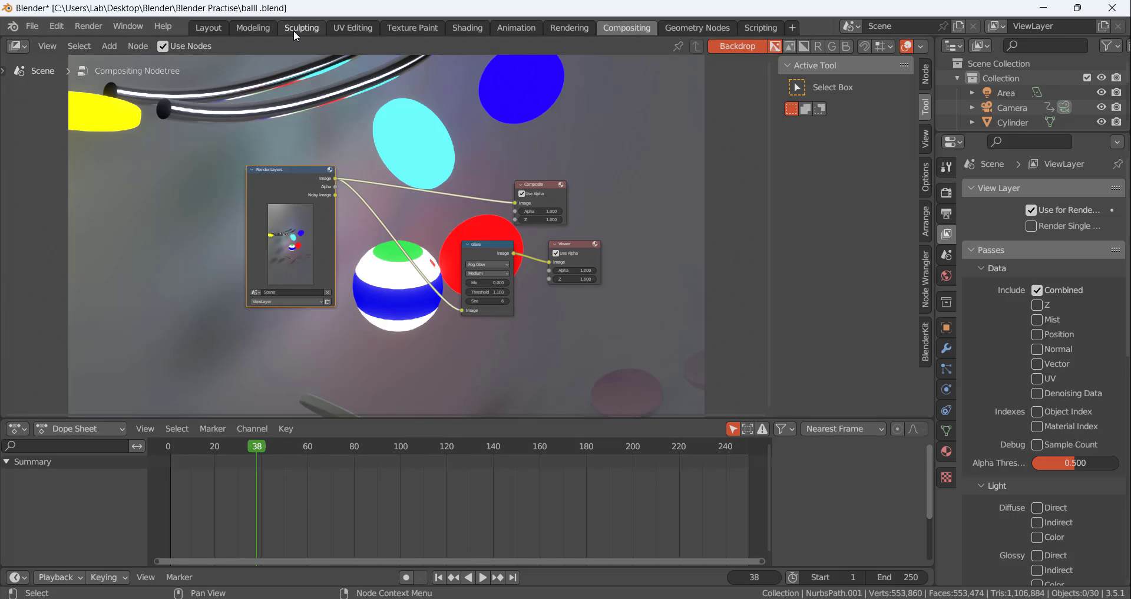
Return to the Layout workspace and examine the rendered camera view more closely
left_click(213, 28)
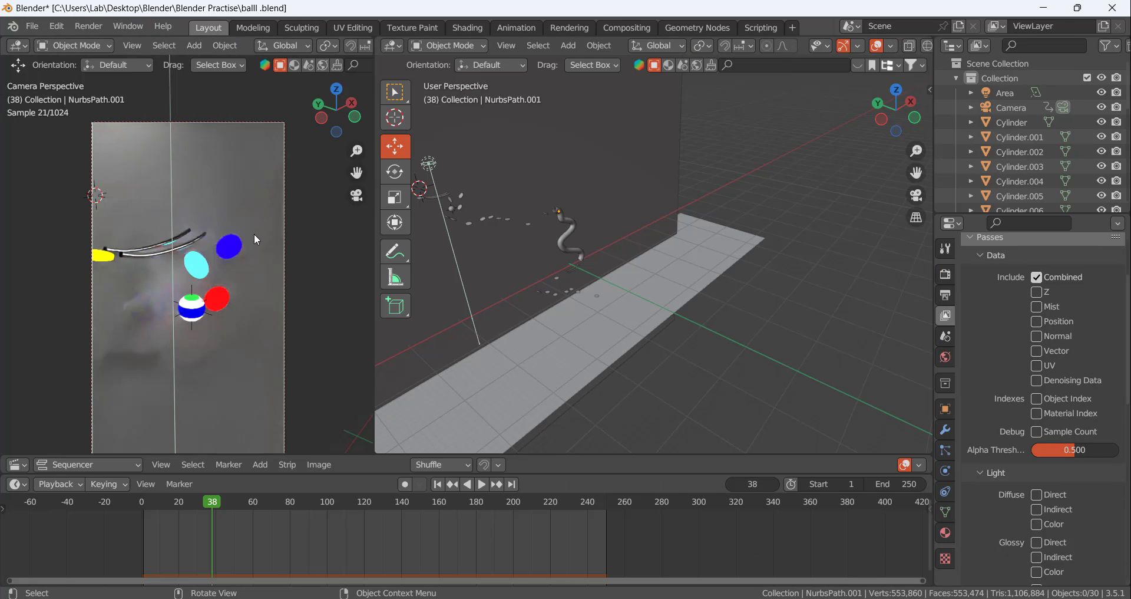
scroll(254, 234, "up", 1)
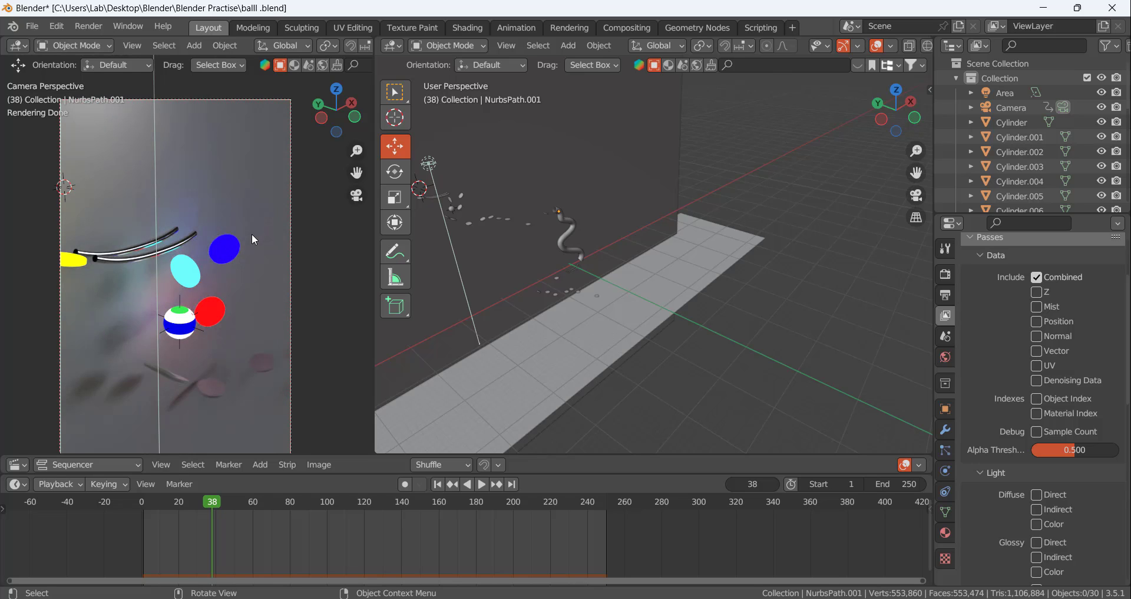